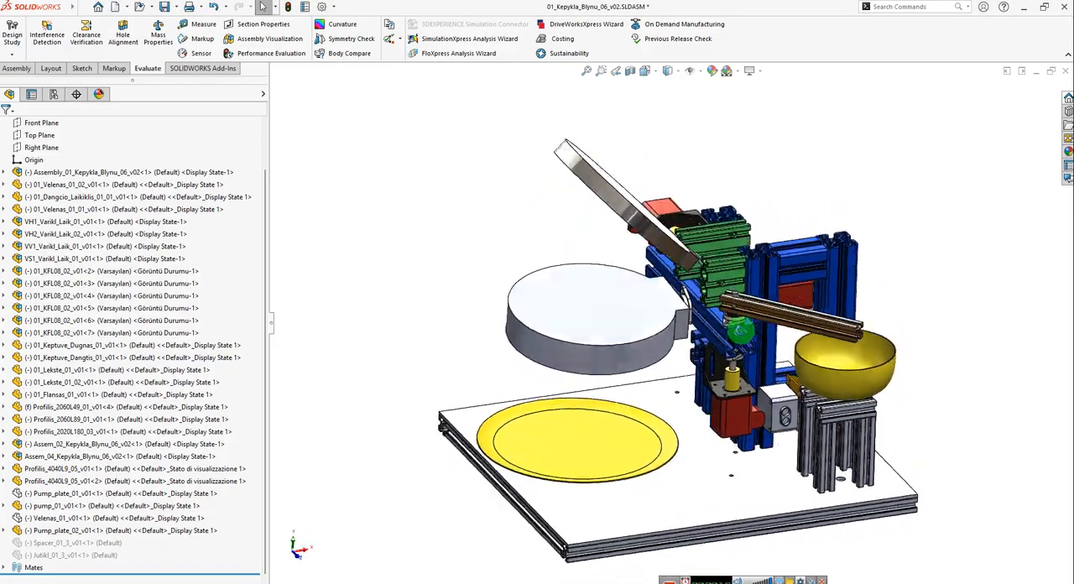
Swing the round pan lid further open and rotate the ladle arm from the bowl to above the pan.
scroll(703, 277, down, 2)
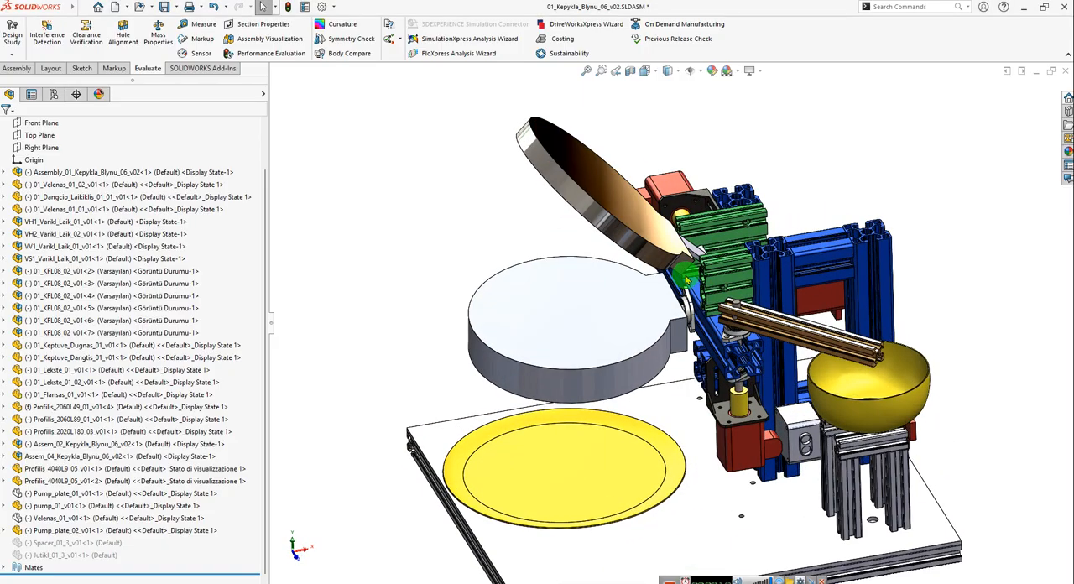
drag(592, 203, 665, 195)
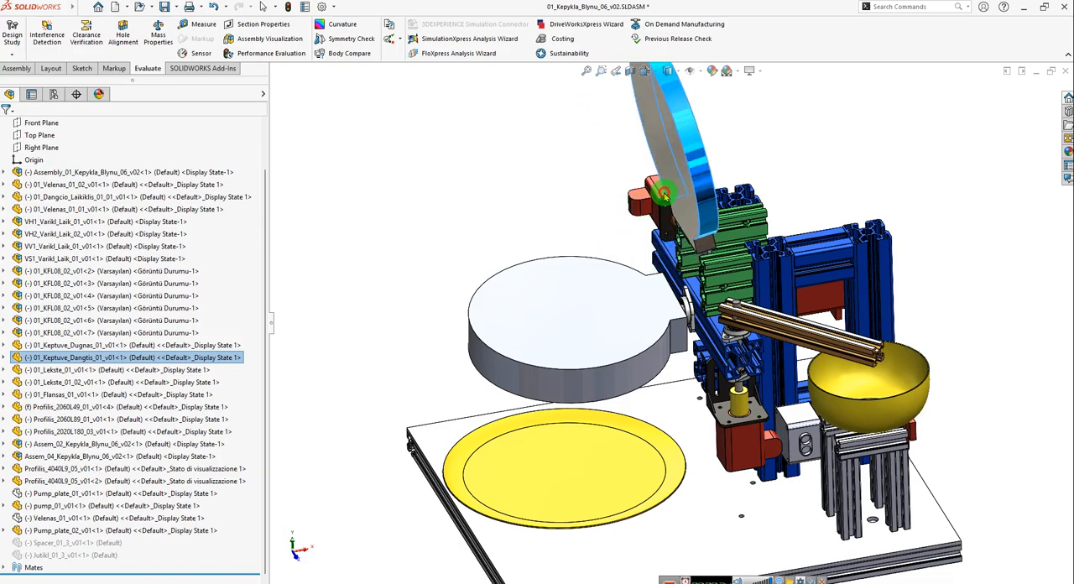
scroll(793, 293, down, 1)
drag(873, 367, 492, 280)
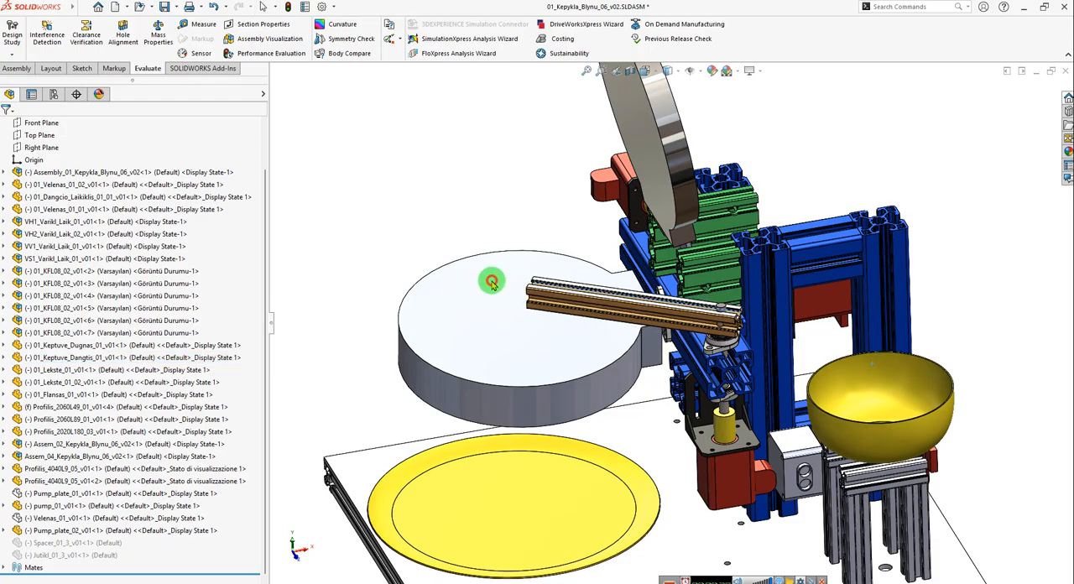
middle_drag(637, 302, 637, 407)
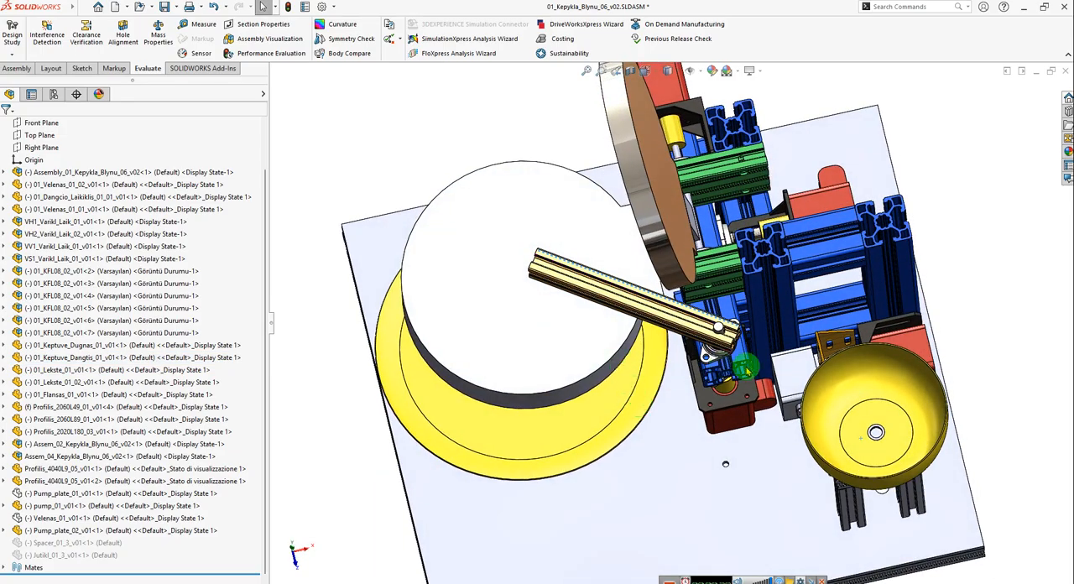
Examine the bowl, its profile stand, the pump and the nearby motor in the machine assembly.
middle_drag(842, 487, 865, 378)
scroll(799, 434, down, 5)
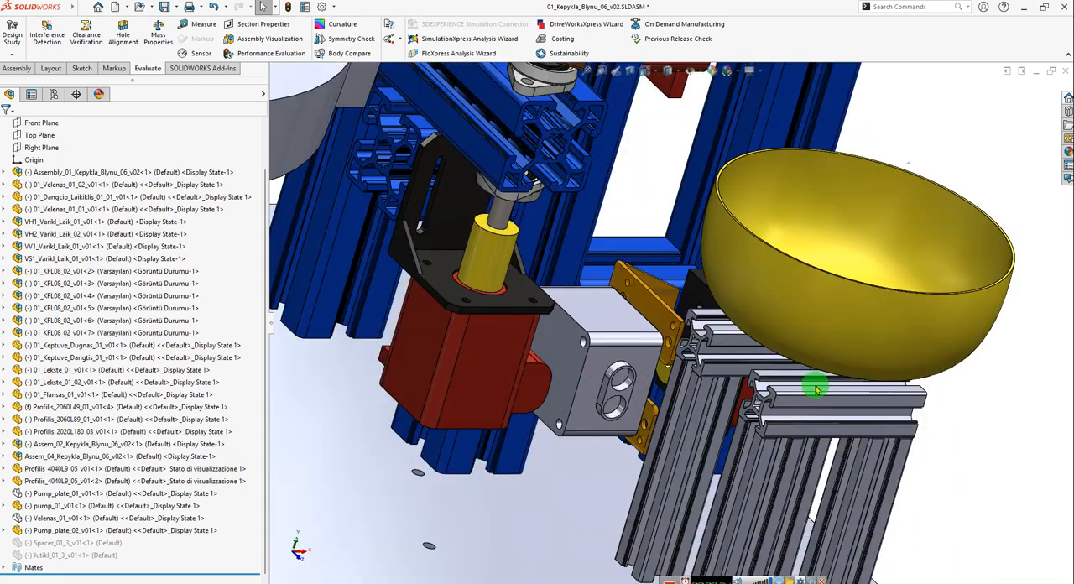
scroll(653, 407, up, 3)
scroll(653, 407, up, 4)
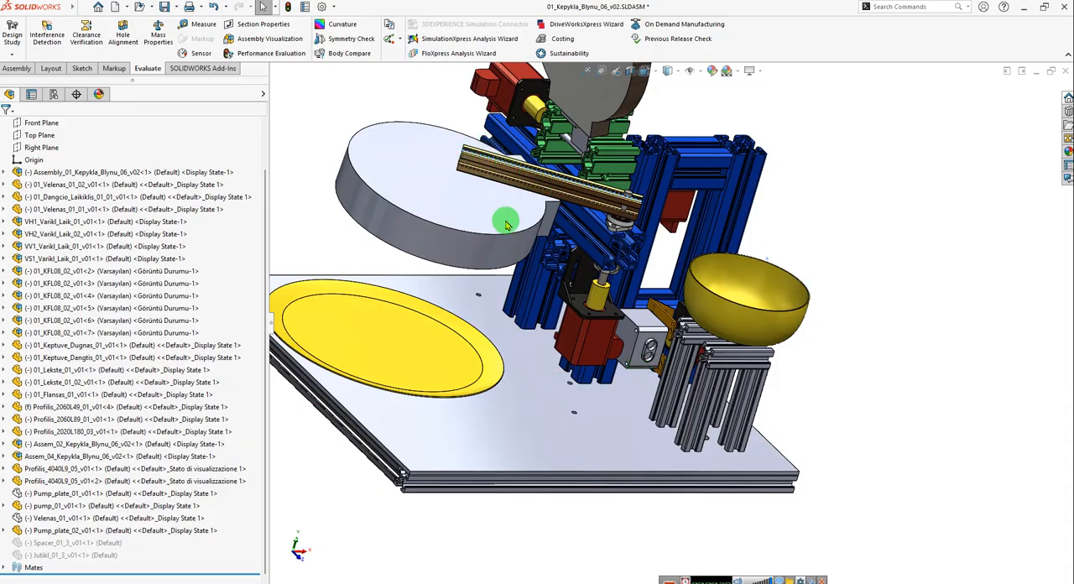
scroll(469, 213, up, 3)
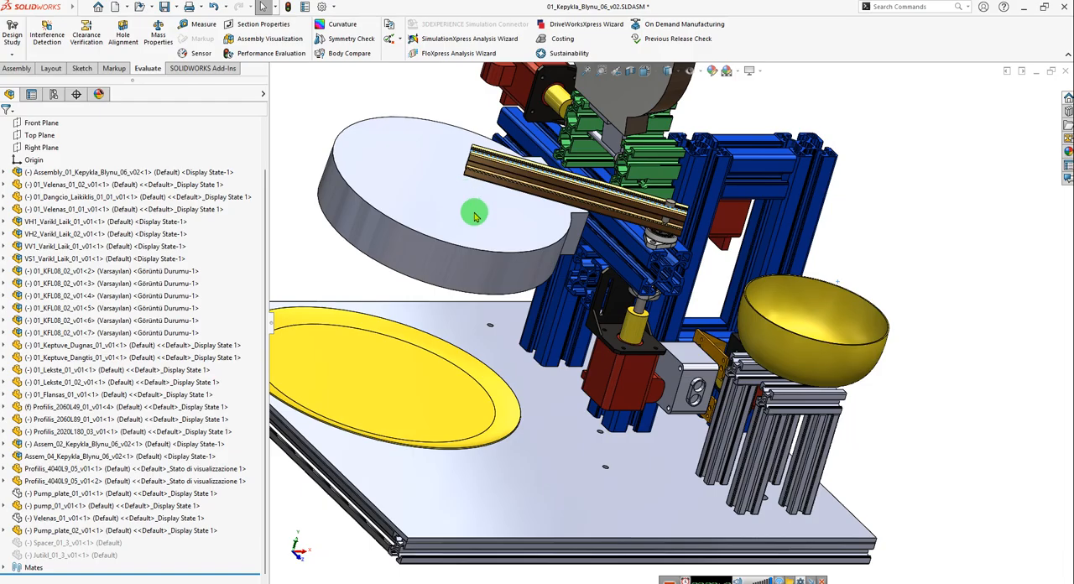
scroll(571, 252, down, 3)
scroll(631, 266, up, 2)
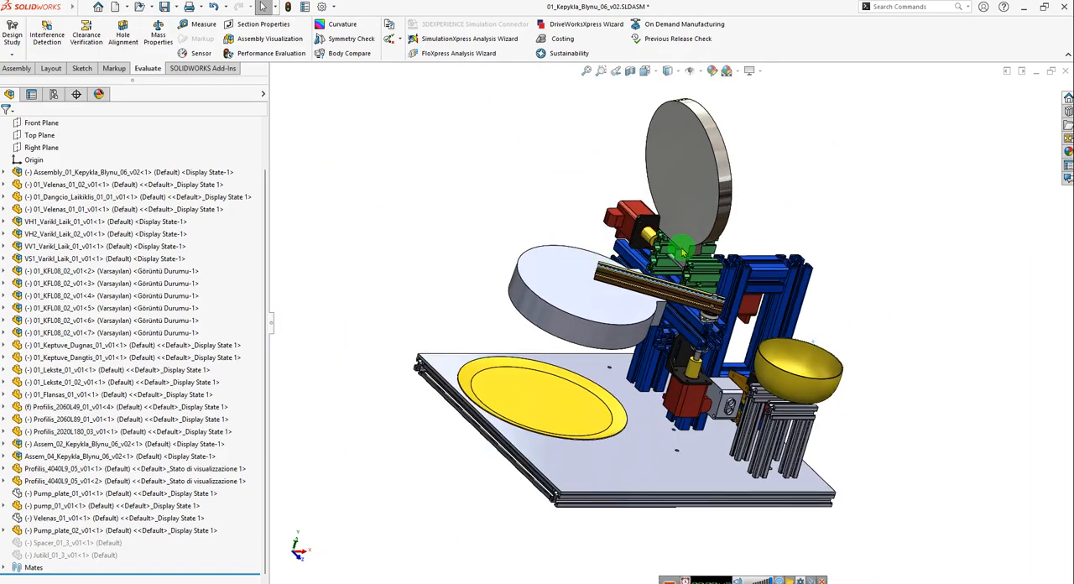
Rotate the ladle arm back over the bowl and swing the pan lid to an upright position.
scroll(682, 247, down, 2)
middle_drag(674, 284, 624, 318)
drag(554, 306, 806, 445)
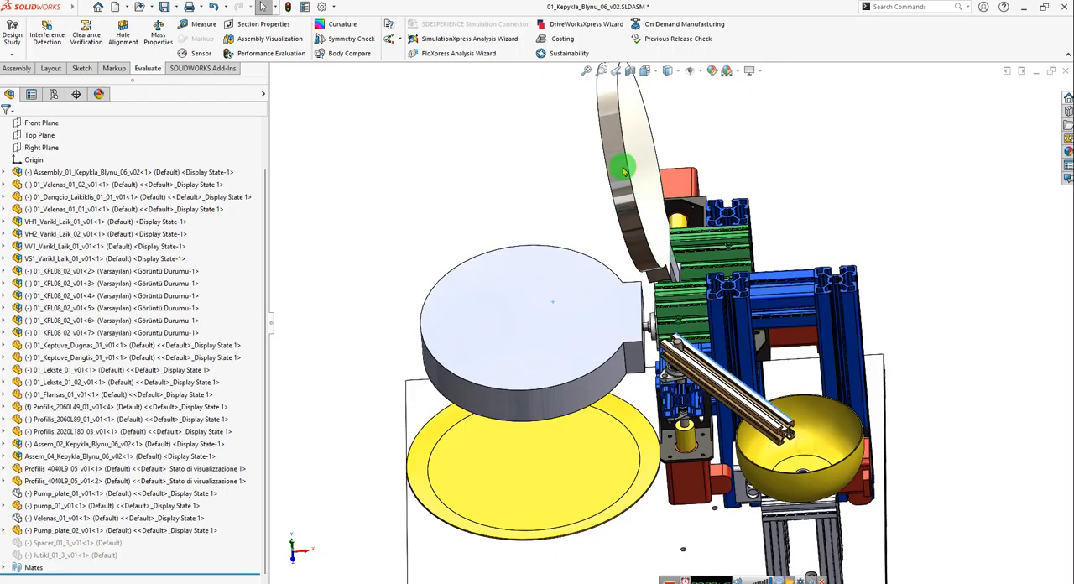
drag(619, 163, 609, 238)
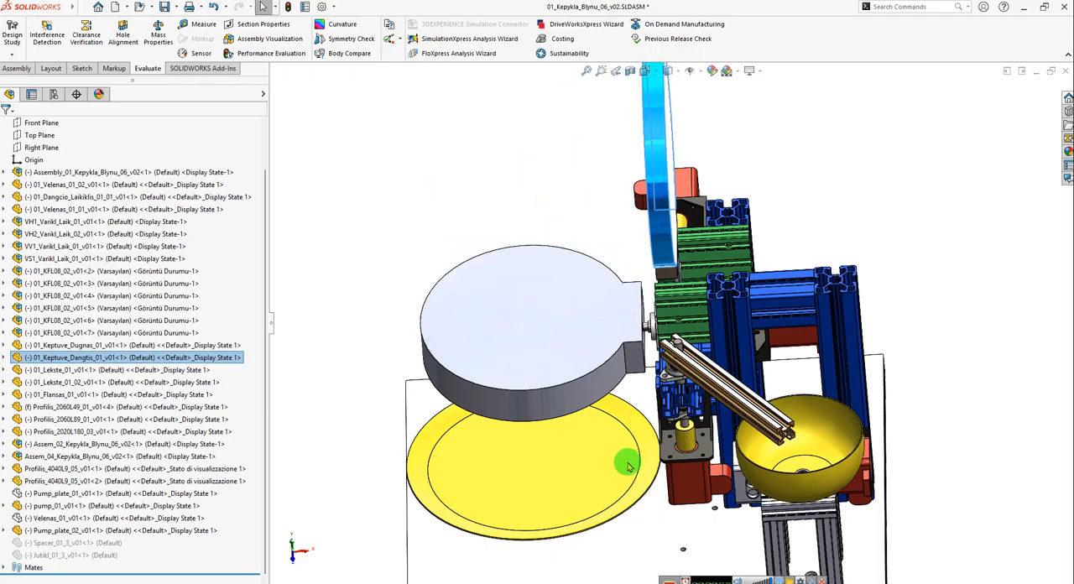
Examine the pan bottom, the open lid and their drive motors from several angles.
middle_drag(629, 461, 696, 326)
drag(689, 291, 736, 292)
scroll(876, 343, up, 2)
scroll(900, 351, down, 2)
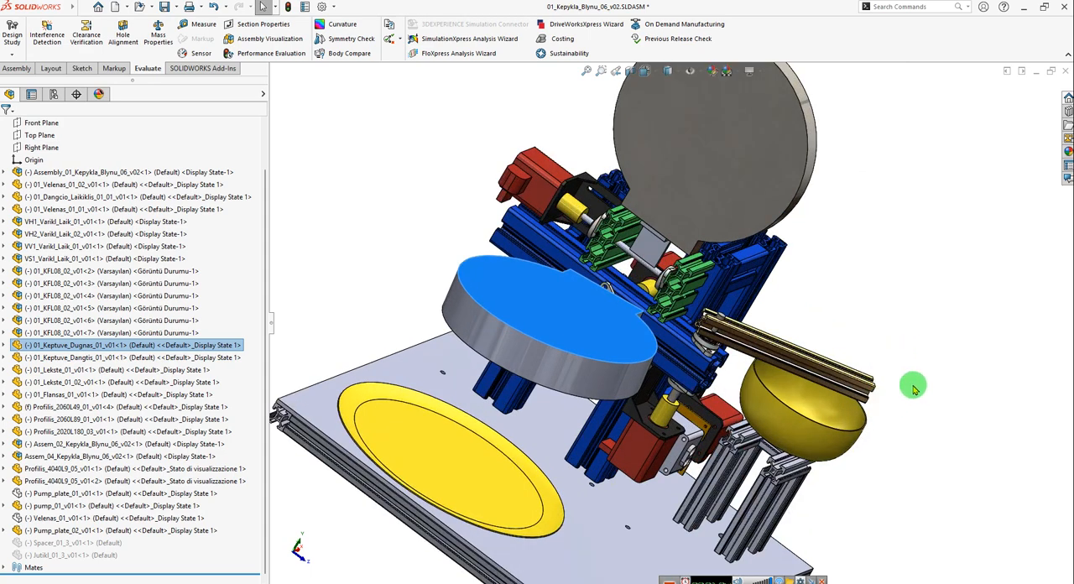
scroll(914, 377, up, 1)
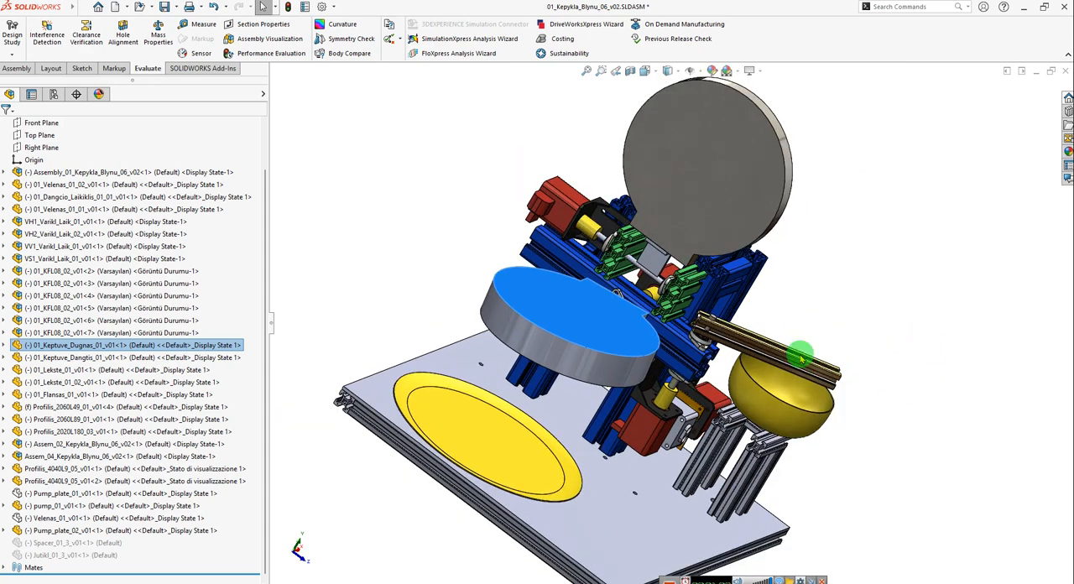
key(Escape)
mouse_move(891, 383)
middle_down()
mouse_move(852, 373)
mouse_move(879, 395)
middle_up()
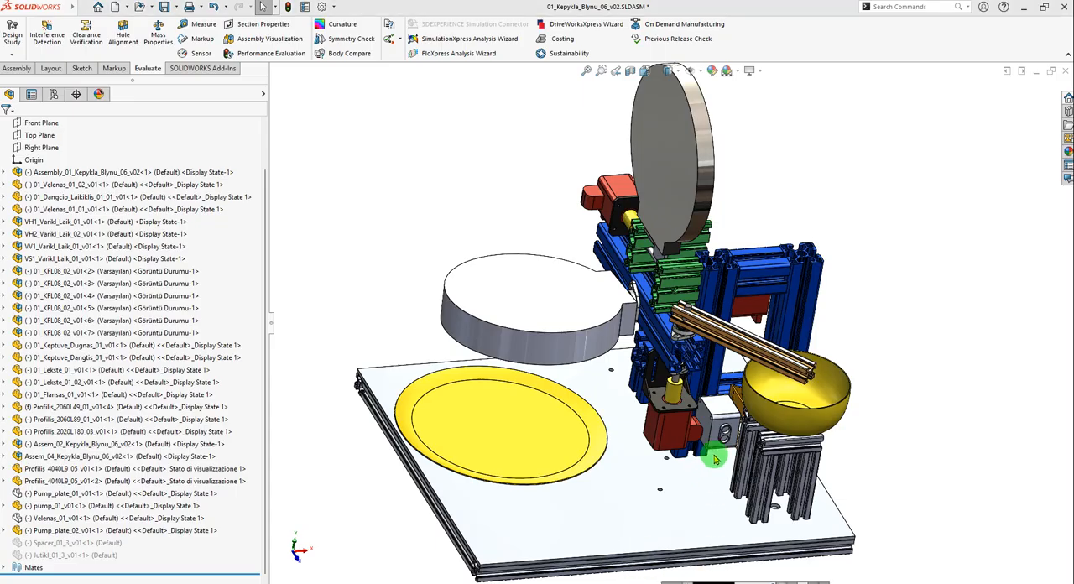
Examine the machine's base plate and locate its component in the assembly tree.
click(778, 6)
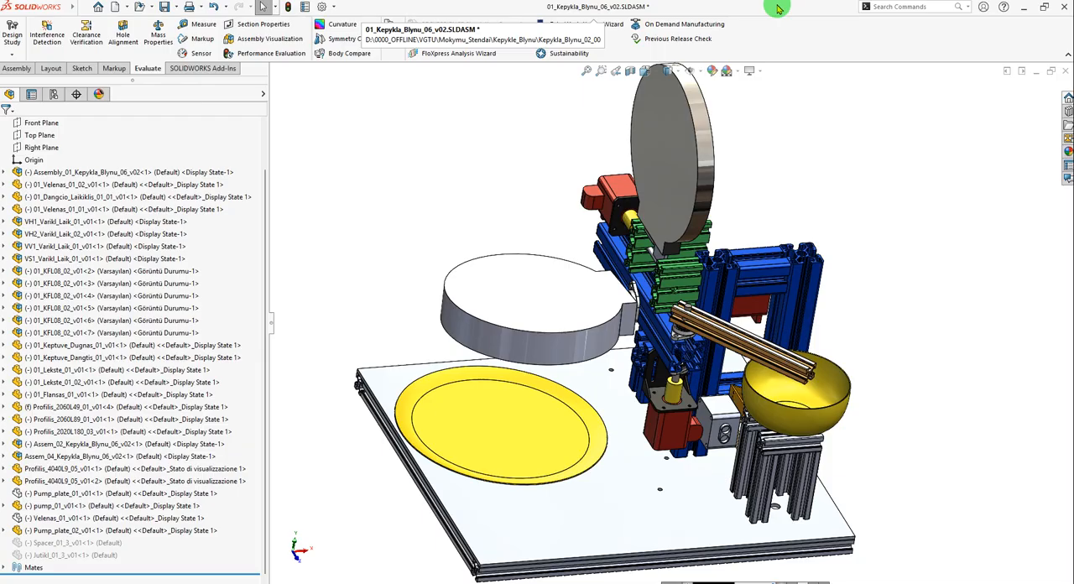
scroll(501, 472, up, 2)
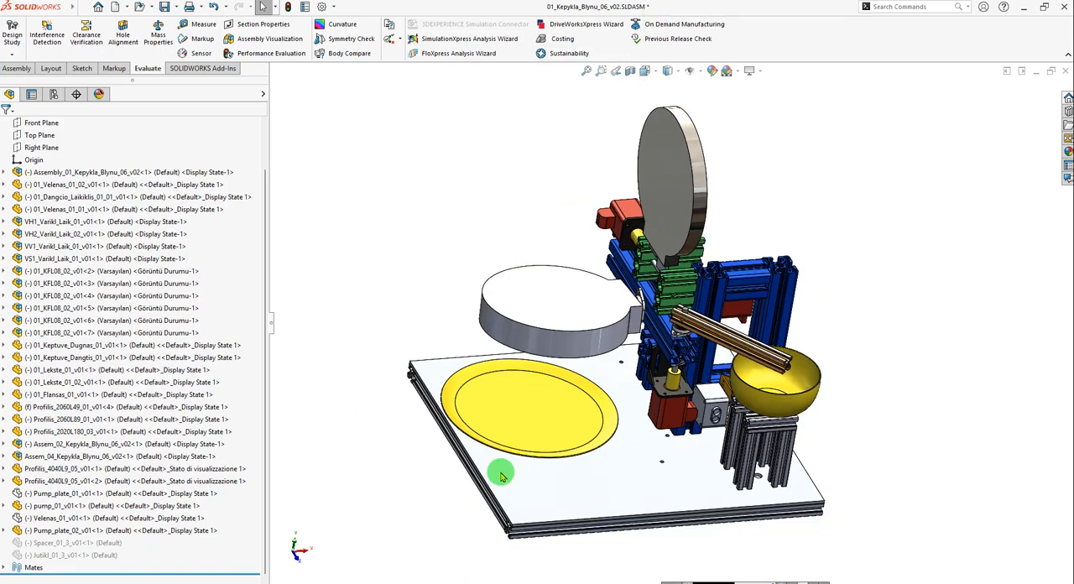
scroll(599, 518, down, 2)
scroll(625, 449, down, 1)
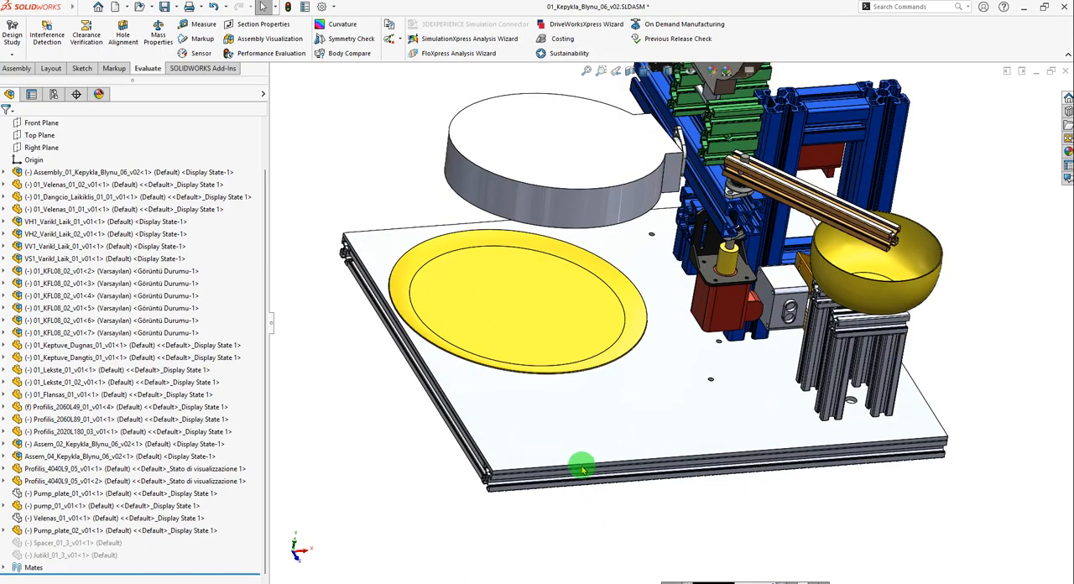
middle_drag(692, 366, 523, 450)
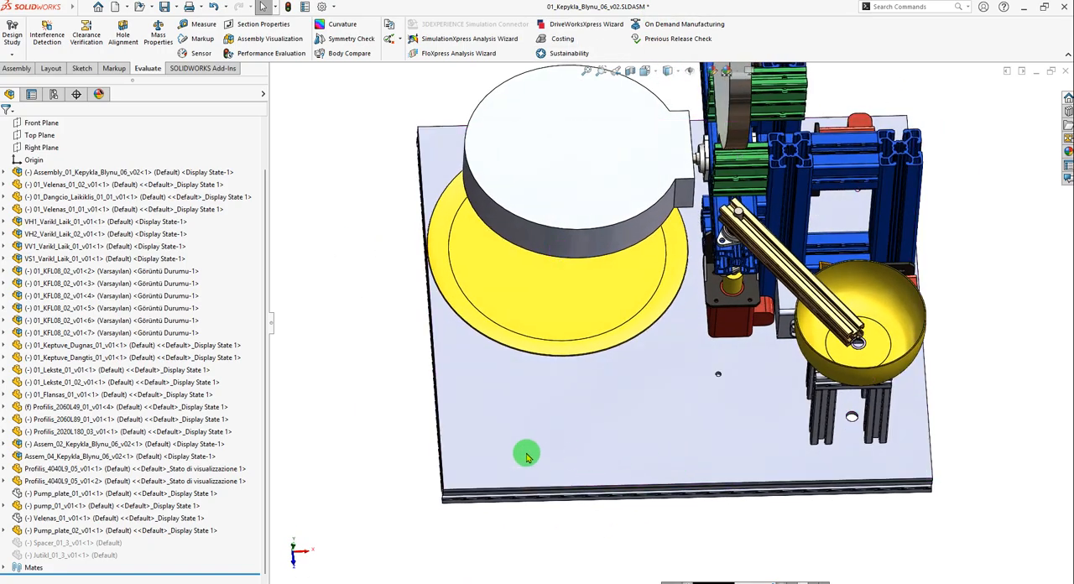
click(535, 454)
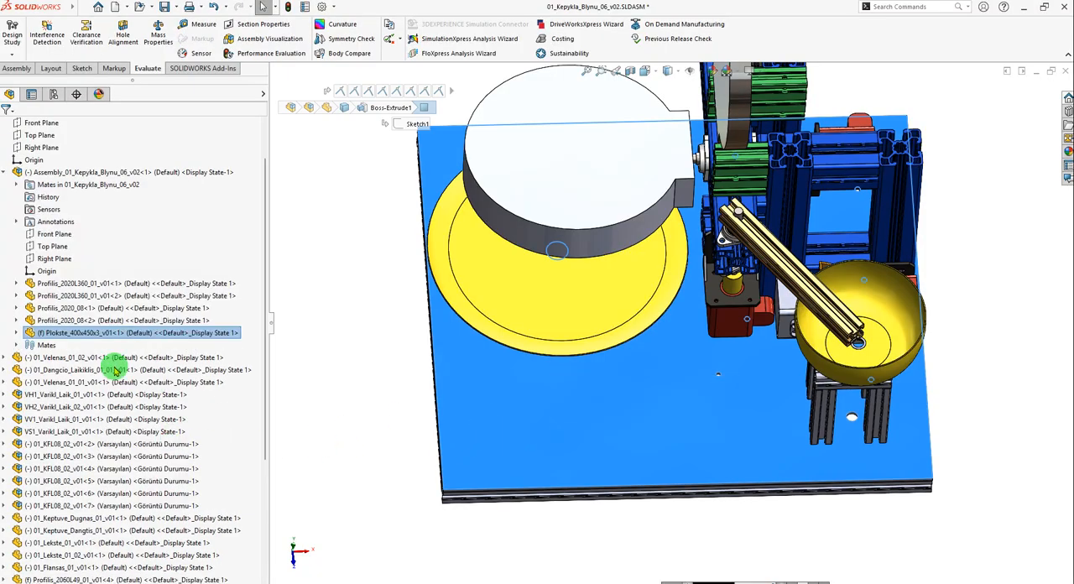
right_click(52, 334)
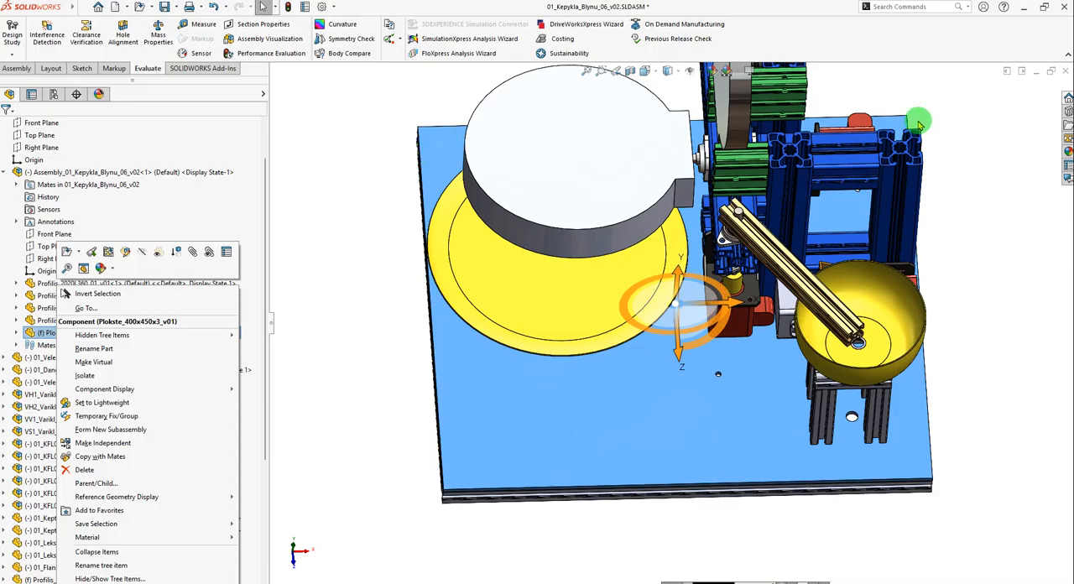
click(987, 189)
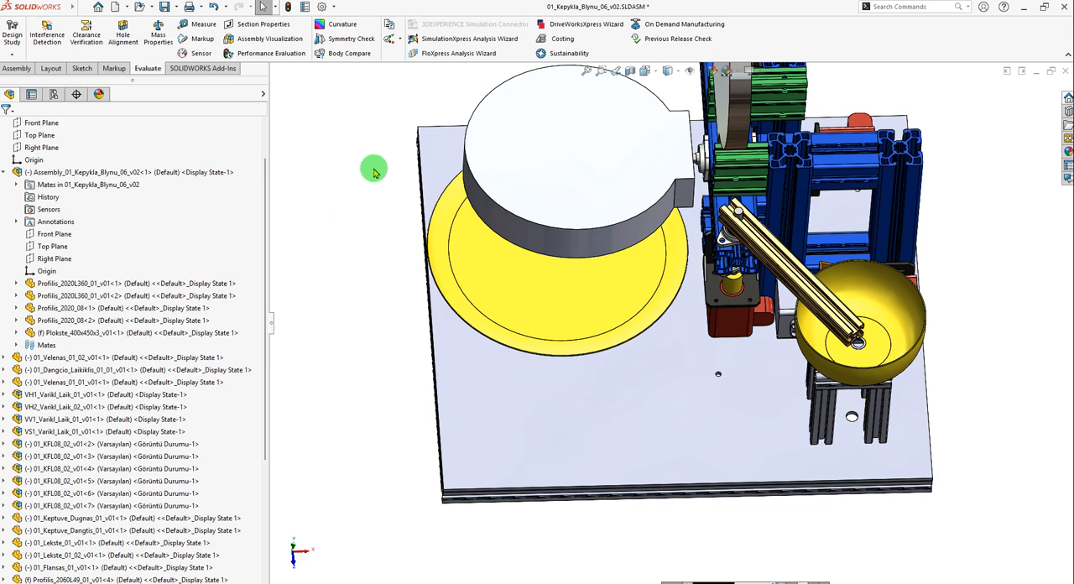
Create a new part document and start a sketch on the Top Plane.
click(116, 8)
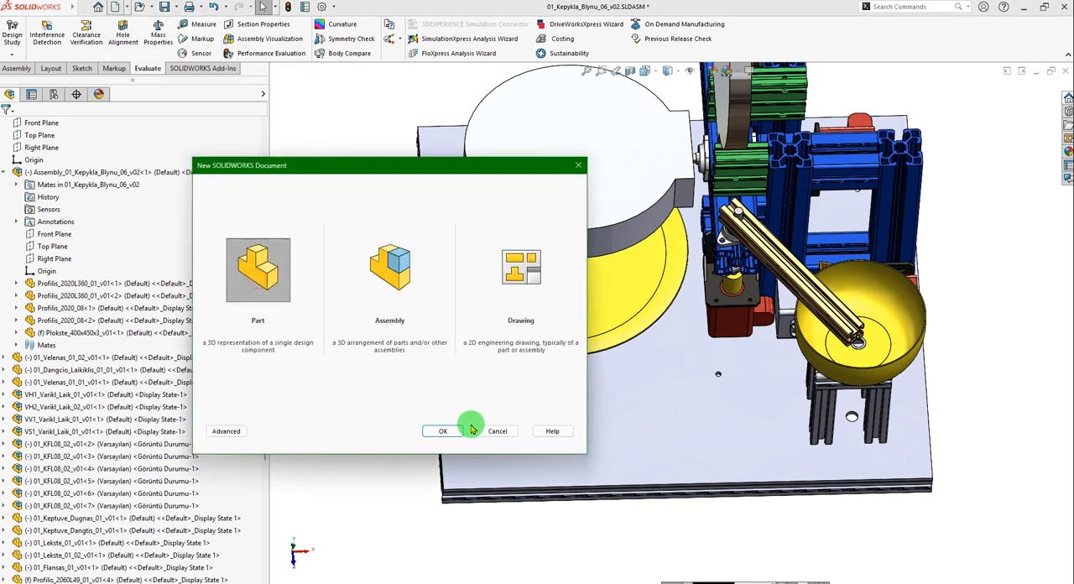
click(443, 430)
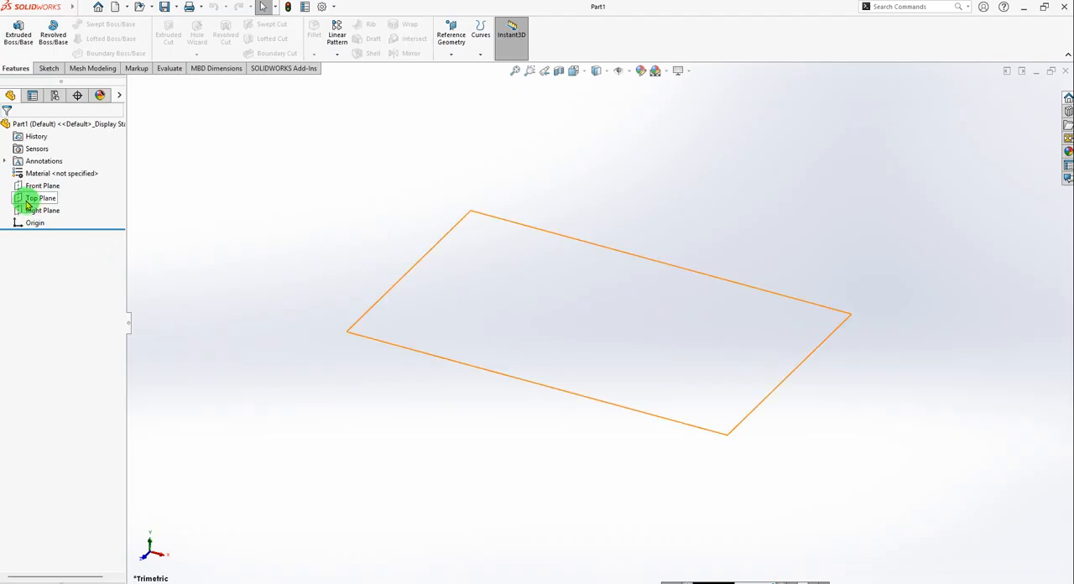
click(28, 200)
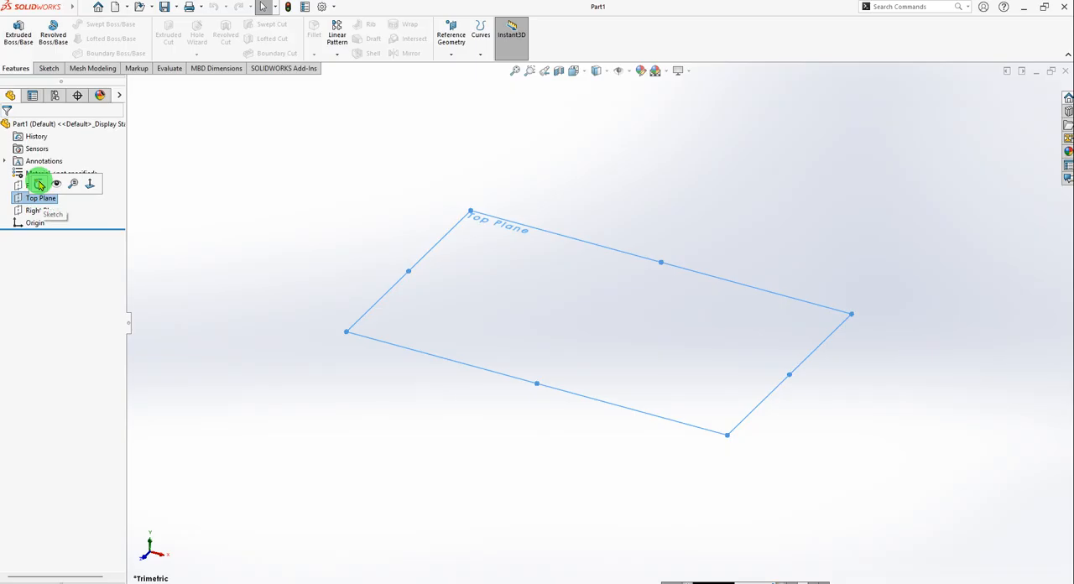
click(39, 183)
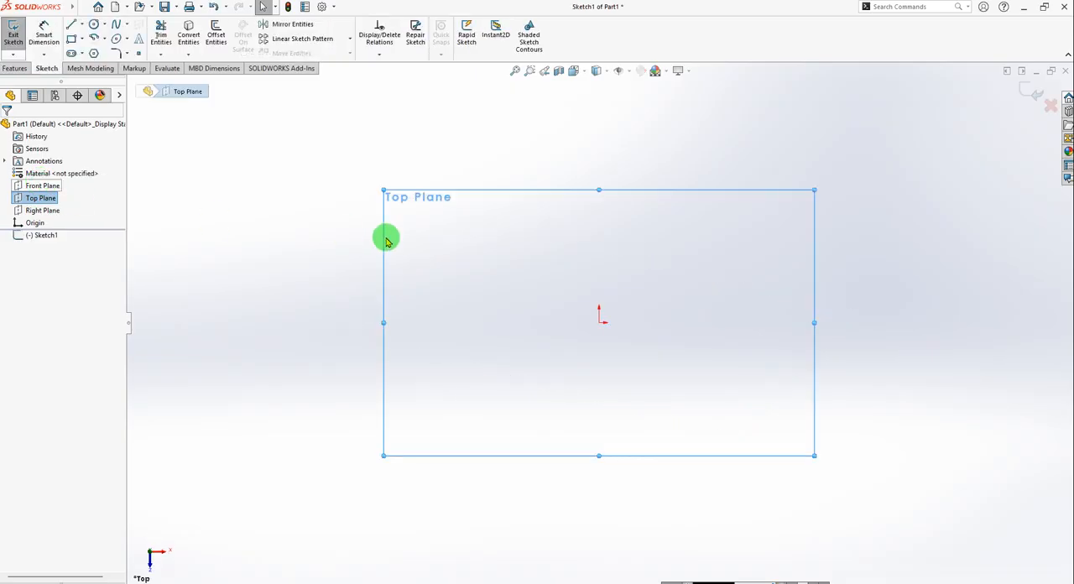
Sketch a corner rectangle about 118 mm wide and 73 mm high, starting from the origin.
click(71, 41)
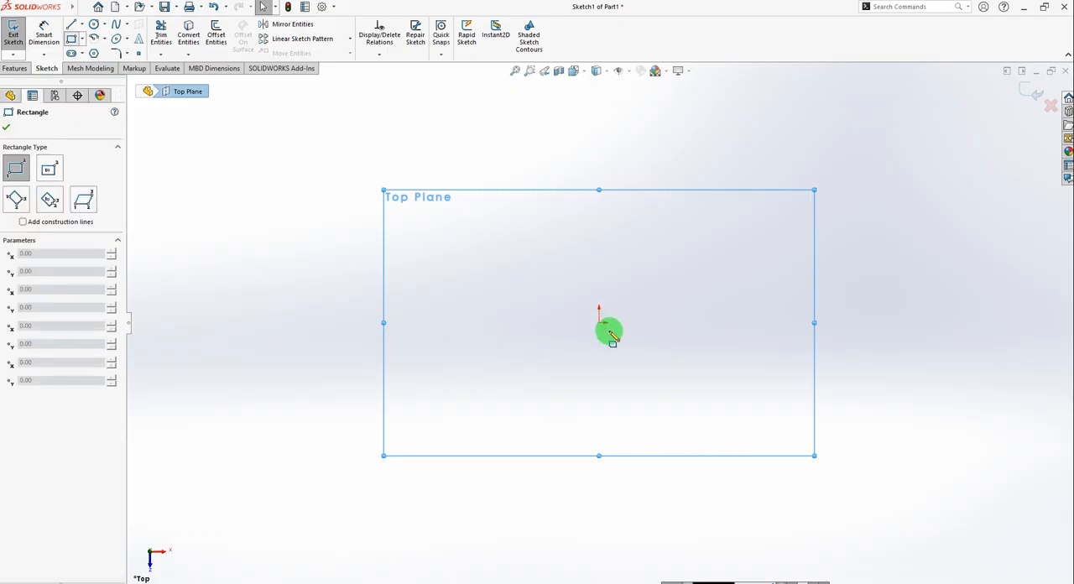
click(600, 323)
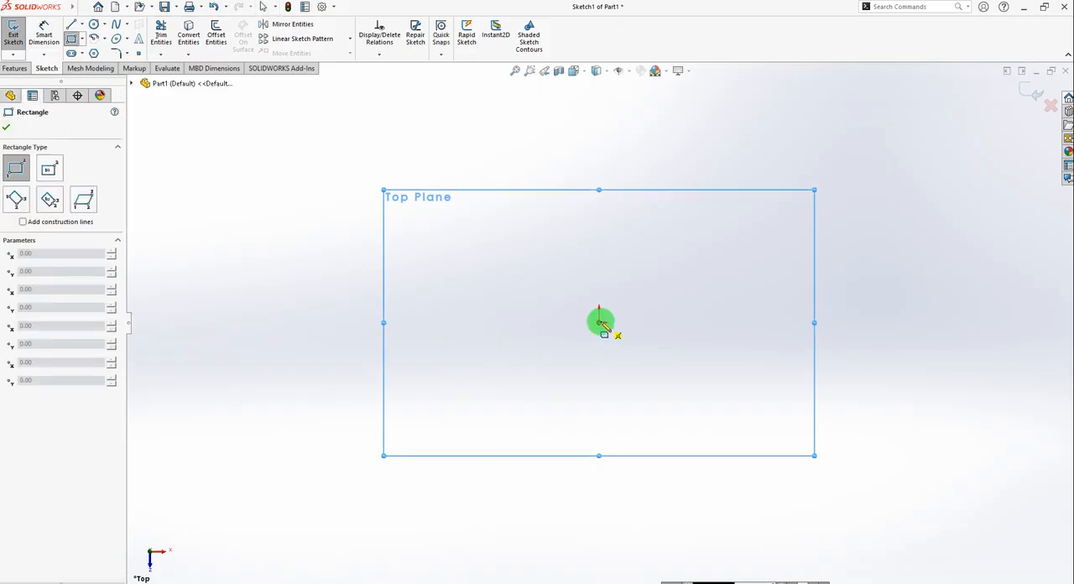
click(883, 148)
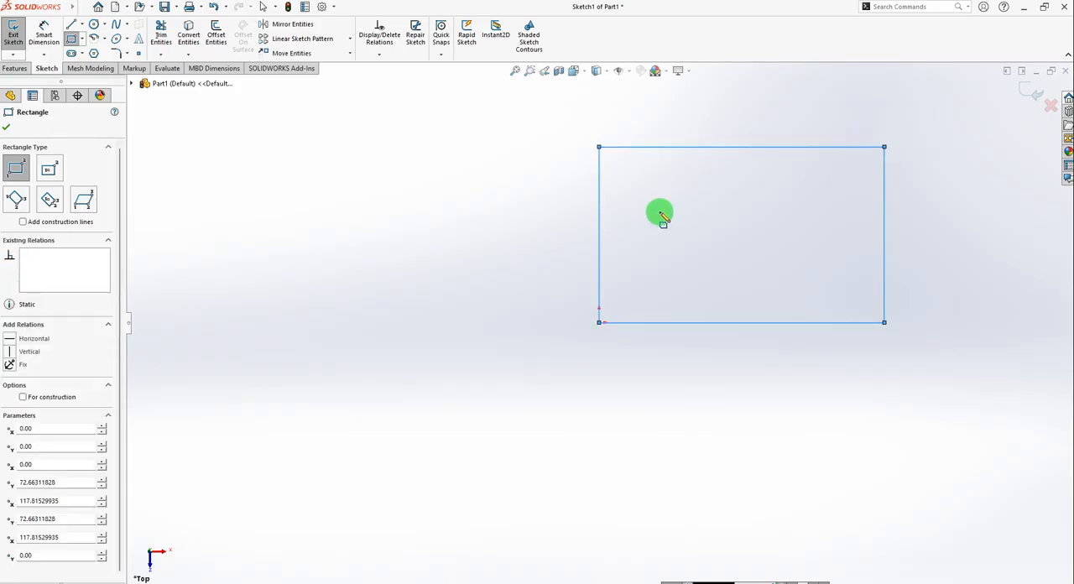
click(7, 128)
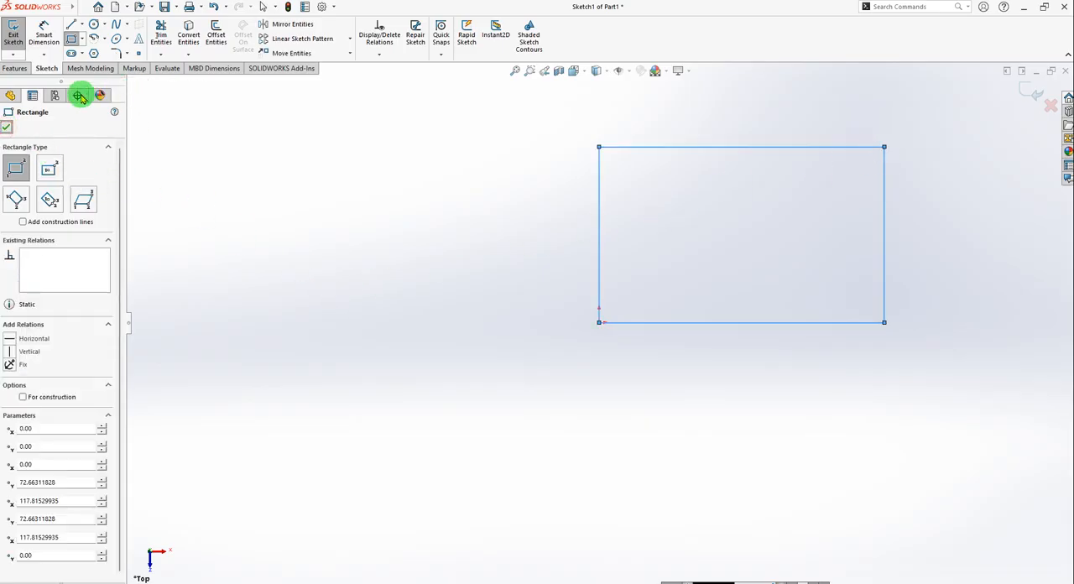
Dimension the rectangle's vertical edge at the origin to 400 mm.
click(38, 35)
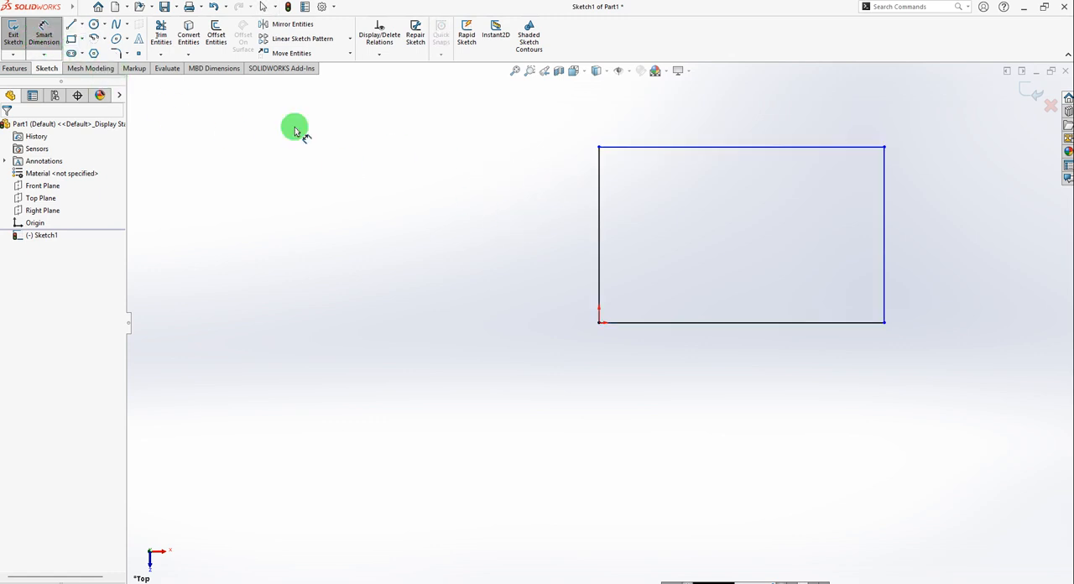
scroll(558, 260, up, 1)
scroll(724, 233, down, 1)
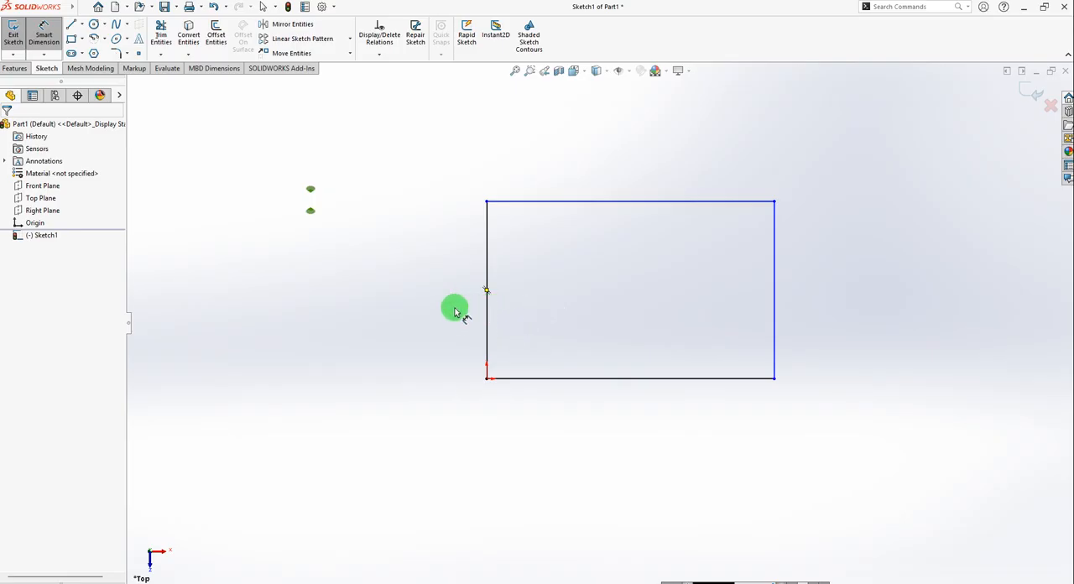
click(486, 304)
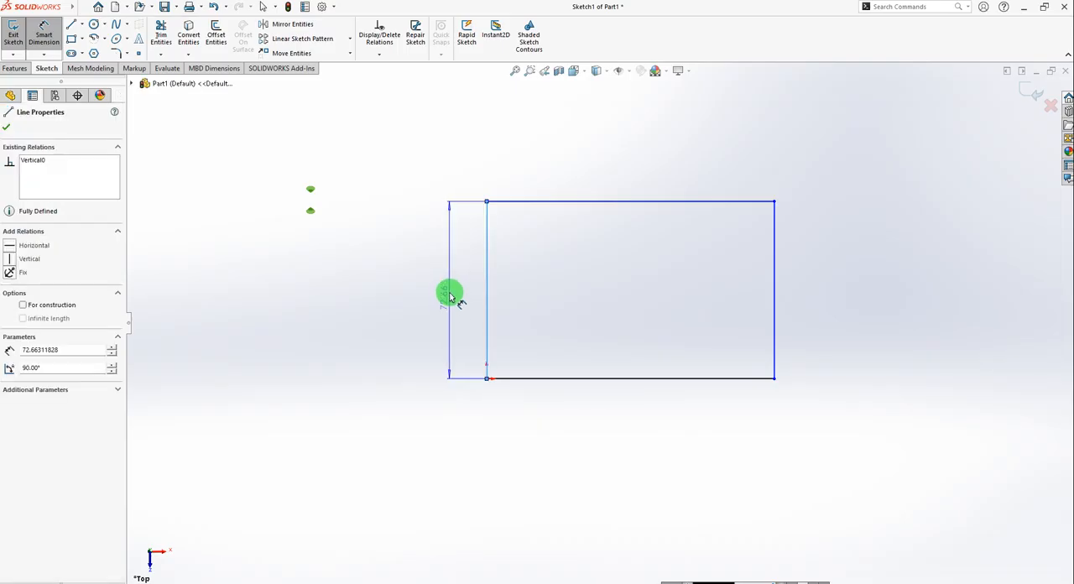
click(446, 289)
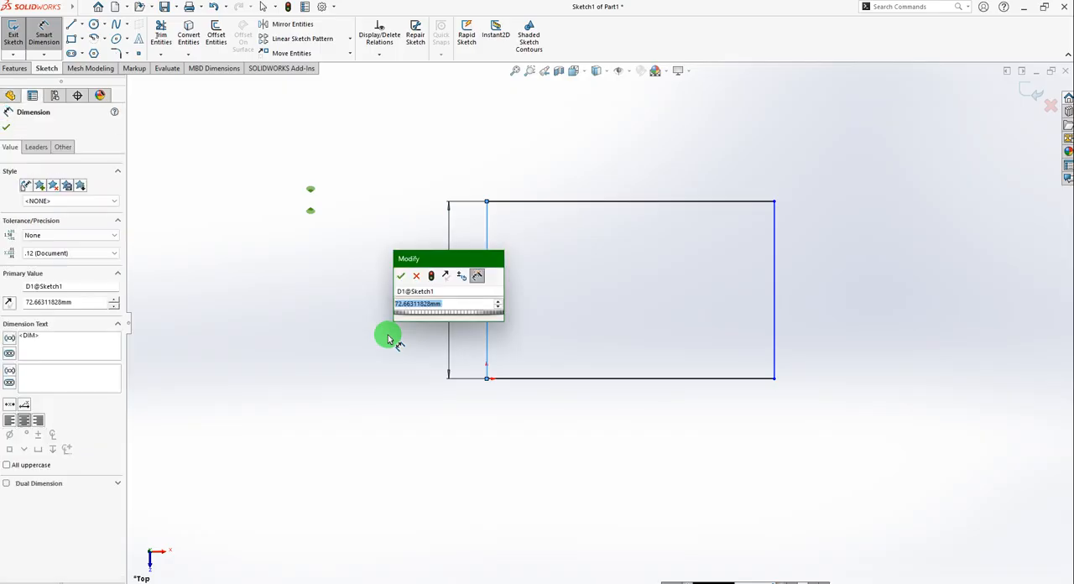
text(4)
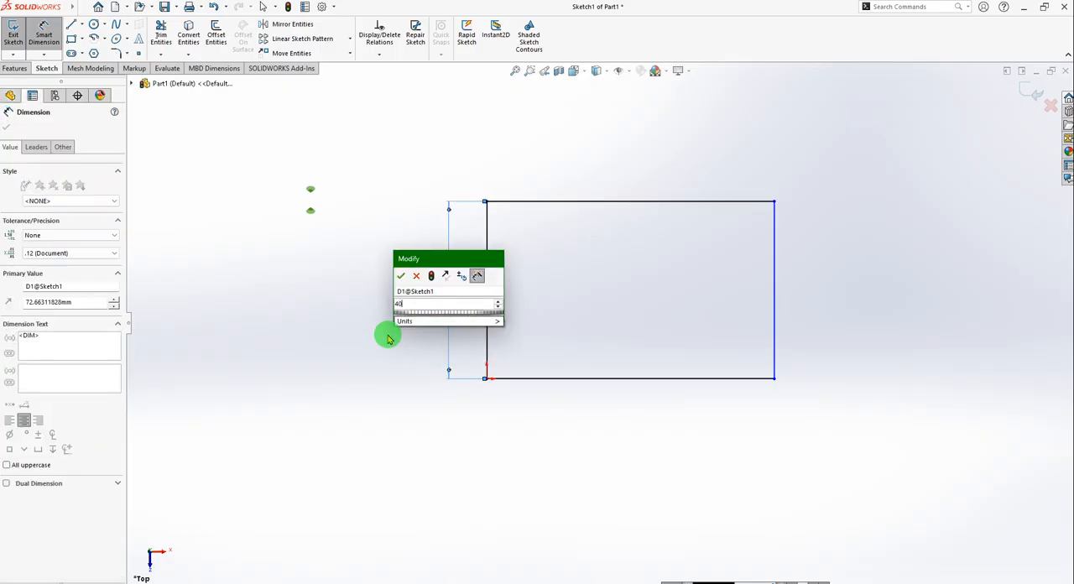
text(00)
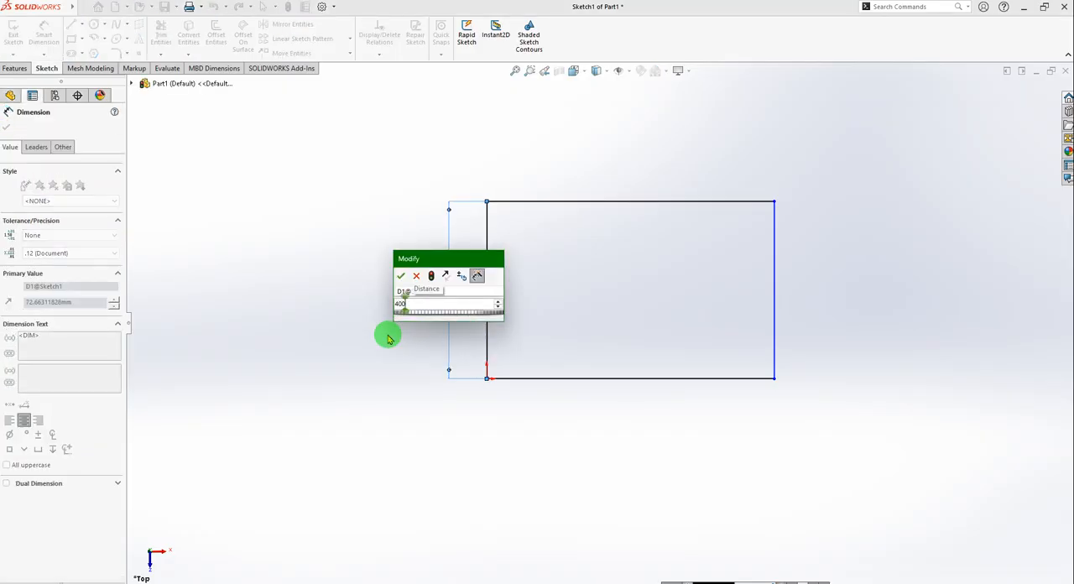
key(Return)
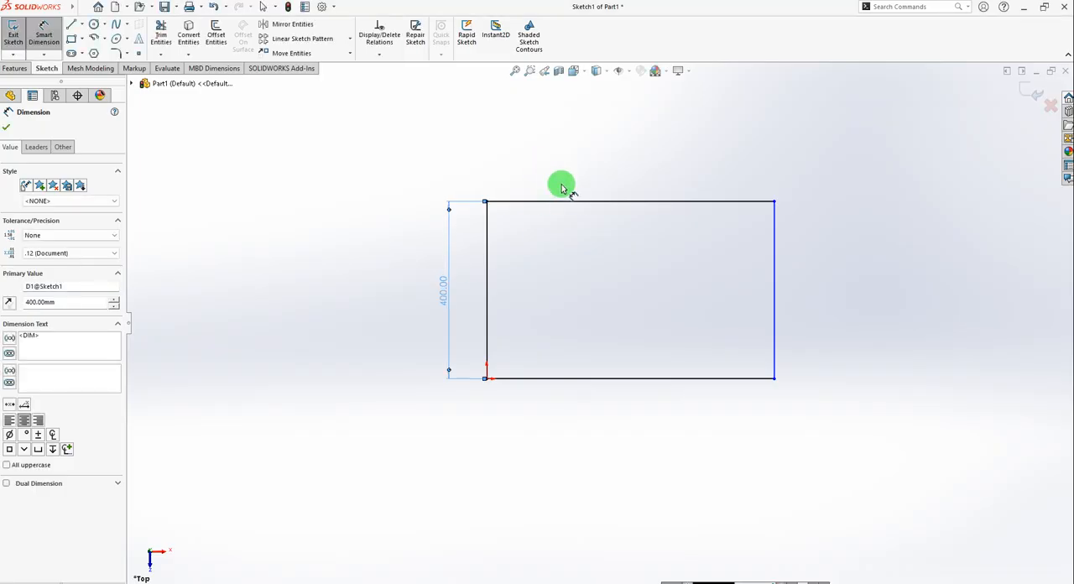
Dimension the rectangle's horizontal edge opposite the origin to 450 mm.
click(568, 203)
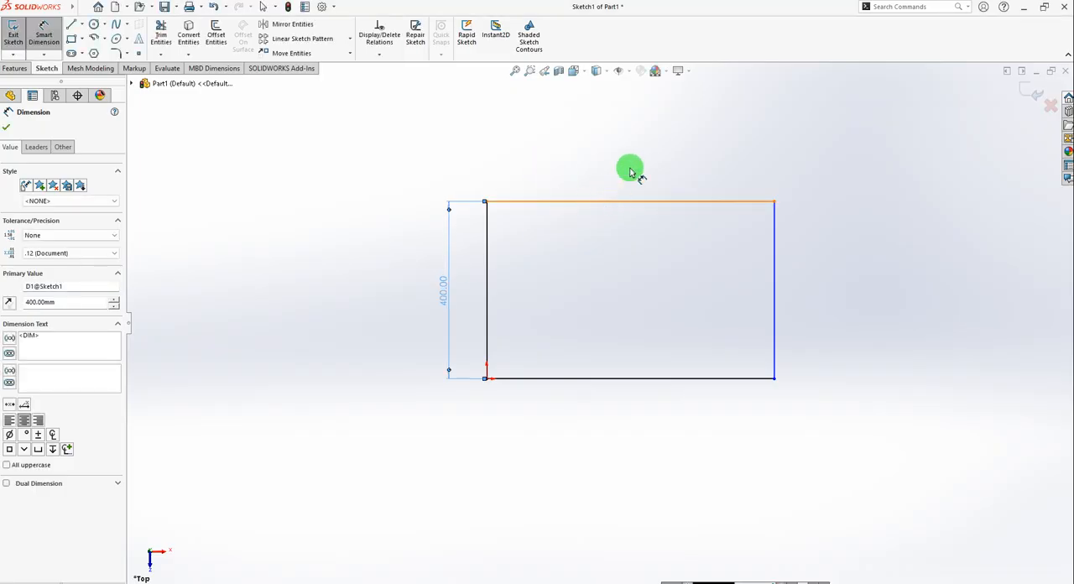
click(631, 170)
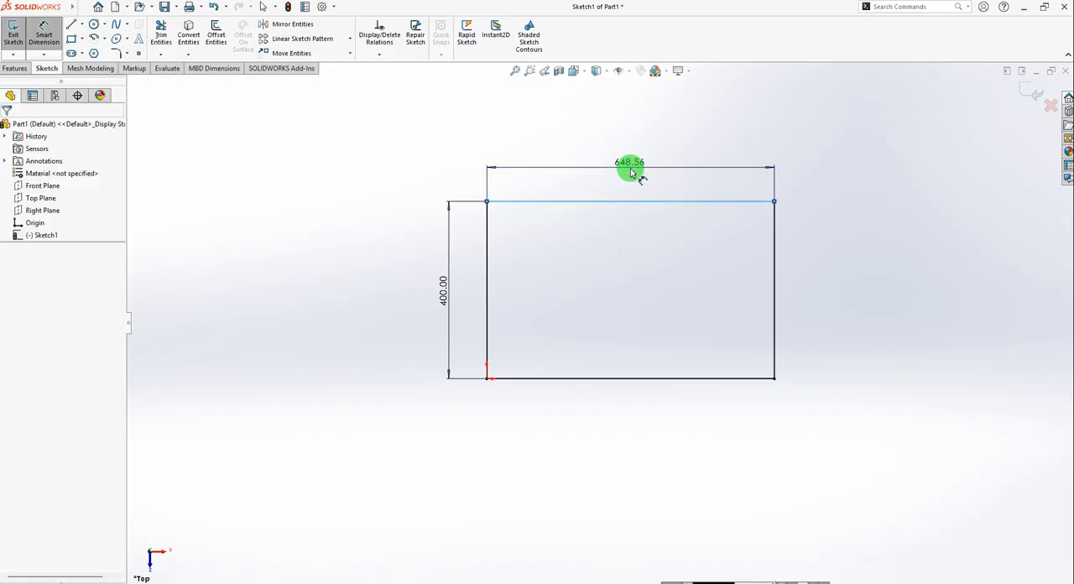
double_click(630, 163)
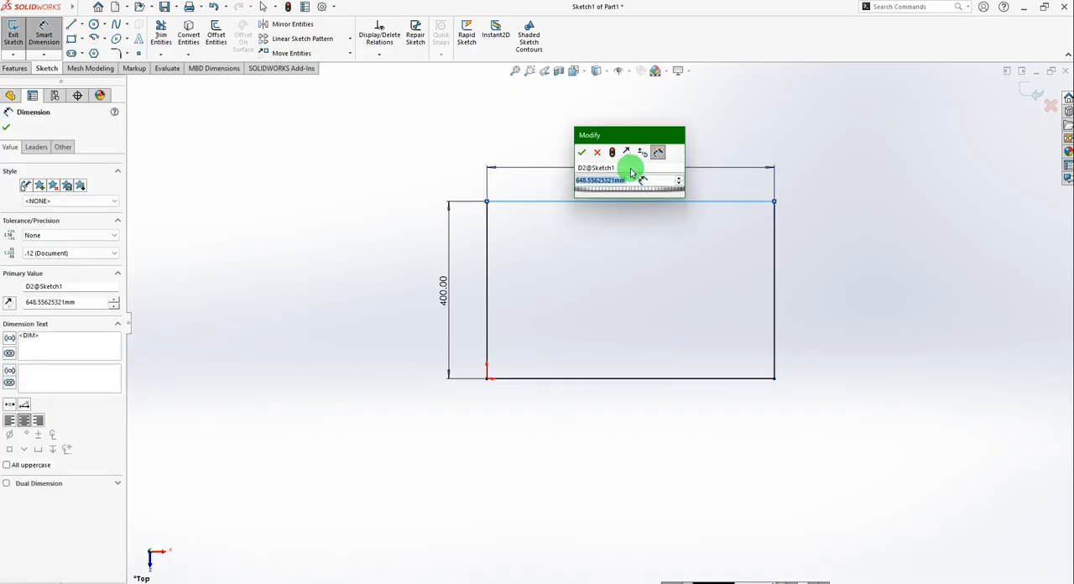
text(45)
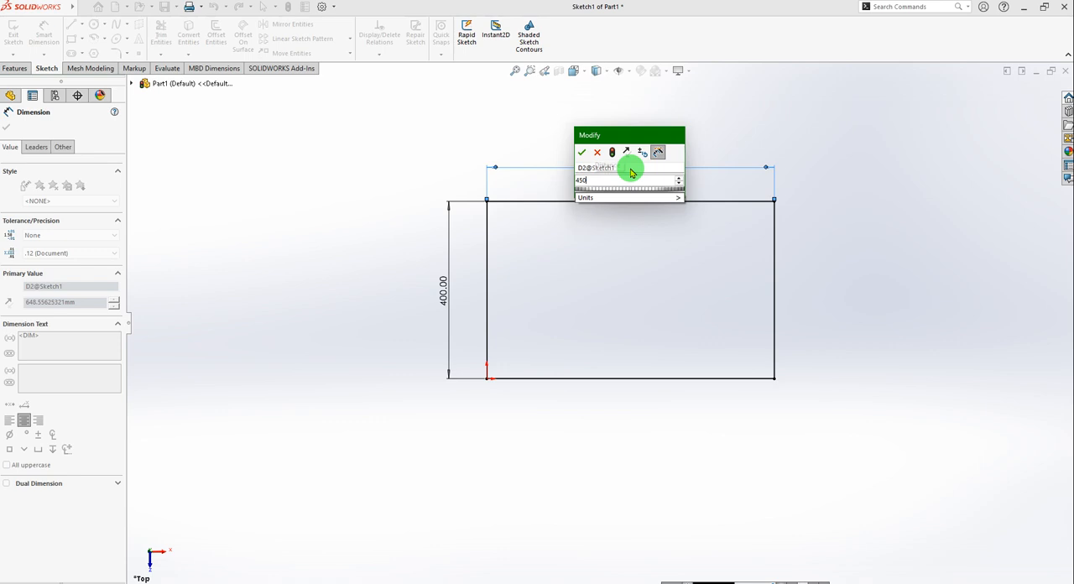
text(0)
key(Return)
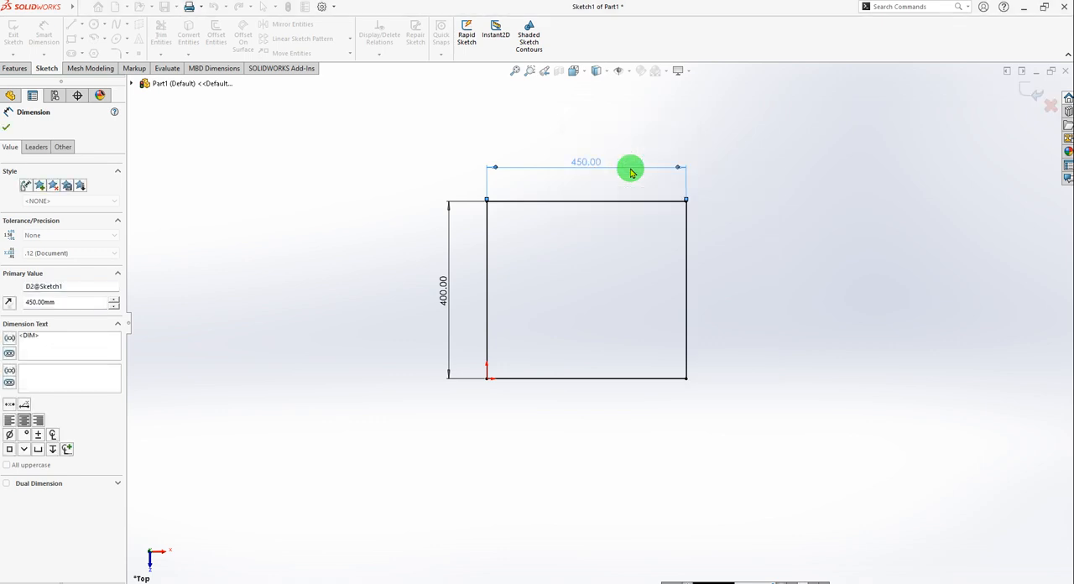
click(4, 131)
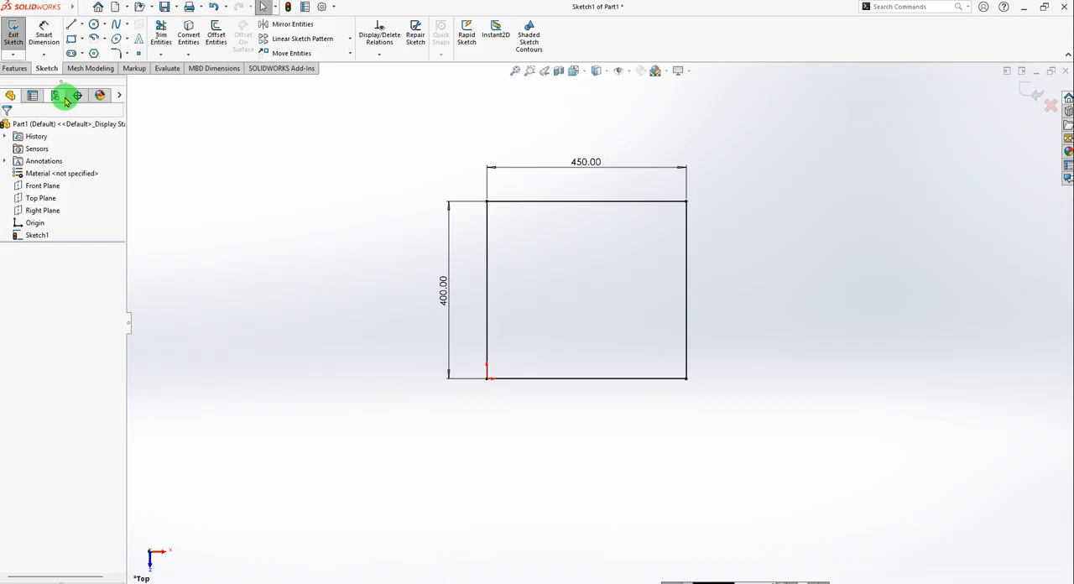
Extrude the rectangle as a blind boss 4 mm thick to form the base plate.
click(14, 68)
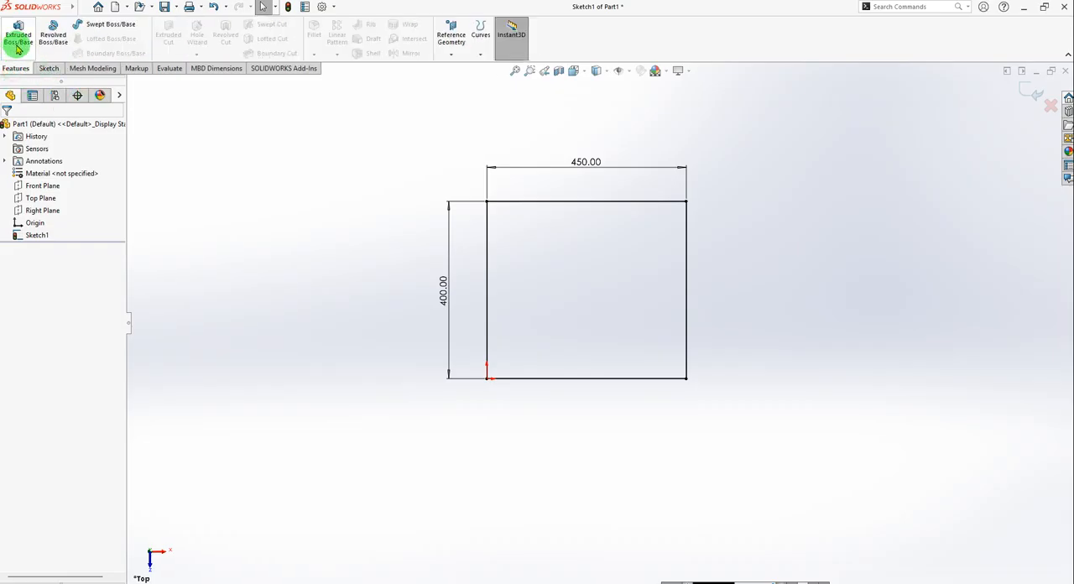
click(17, 47)
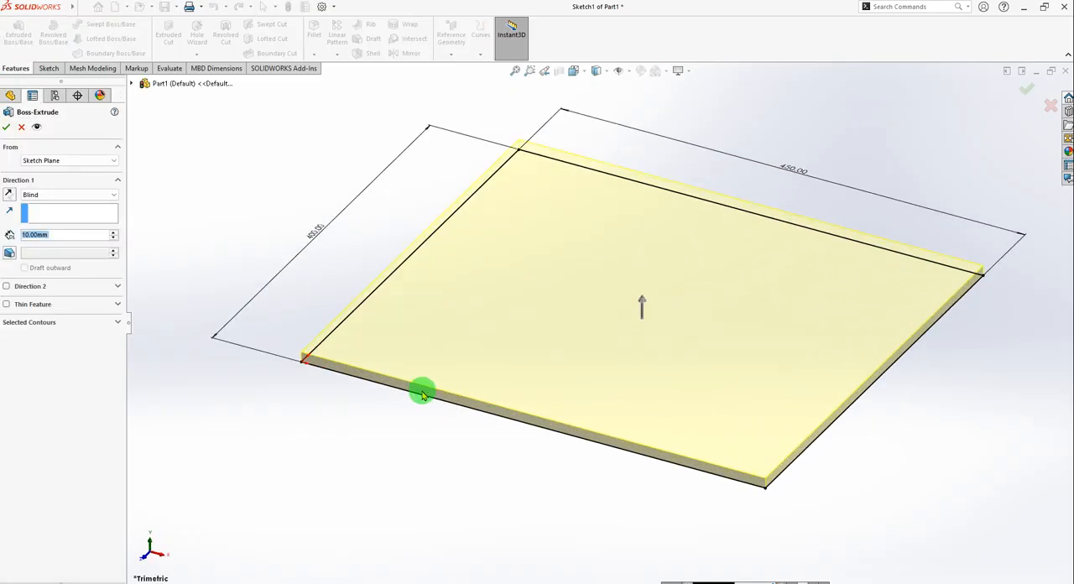
drag(61, 239, 5, 235)
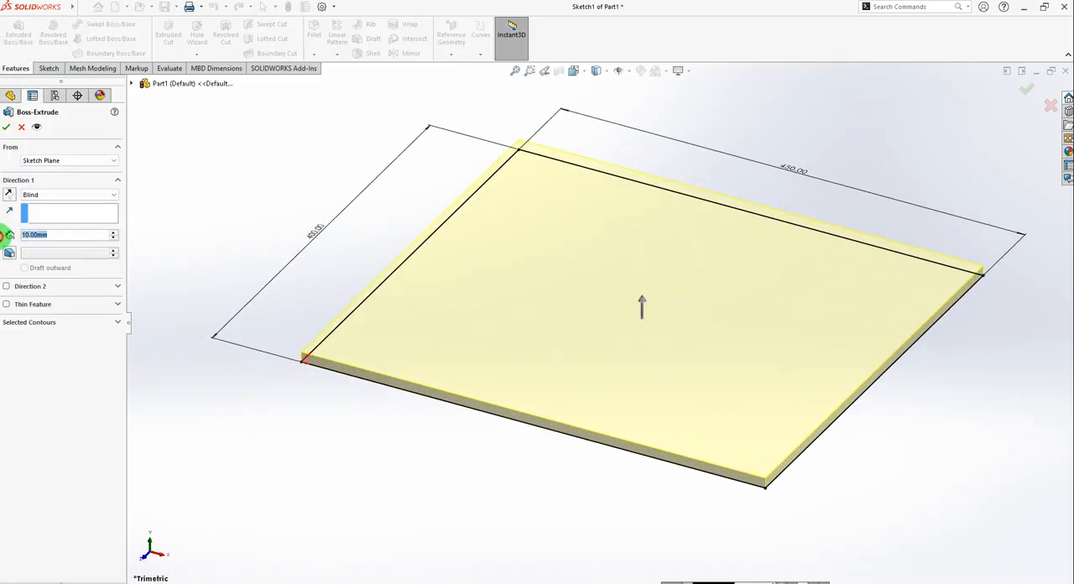
text(4)
key(Return)
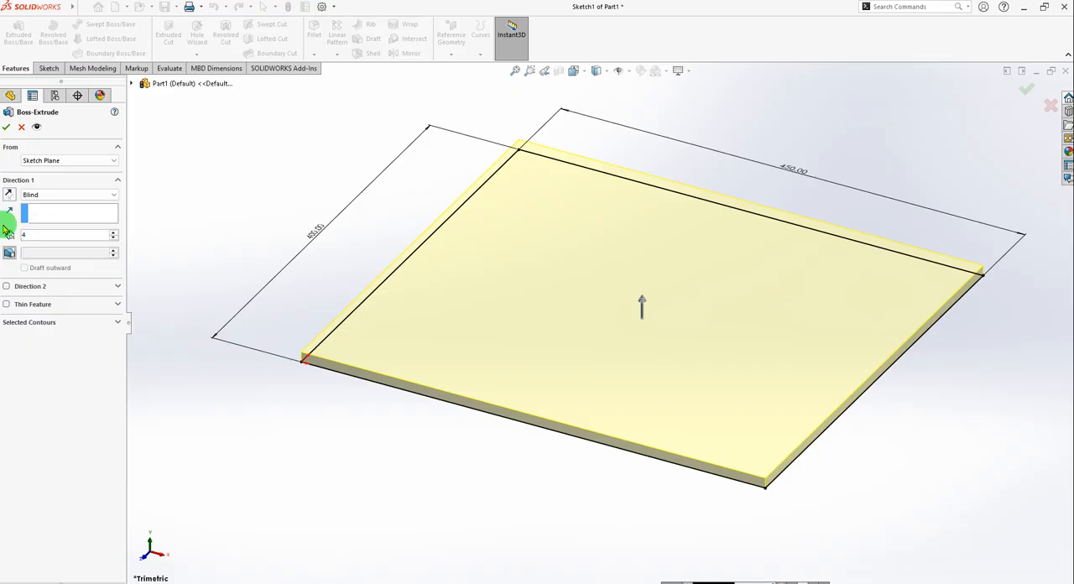
click(68, 237)
click(6, 128)
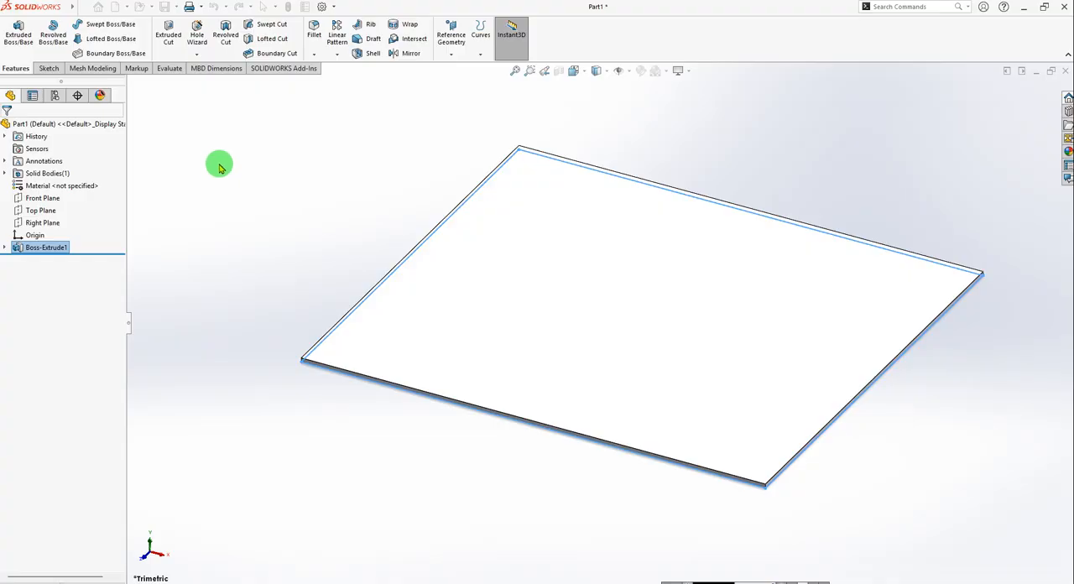
click(312, 378)
scroll(316, 383, down, 2)
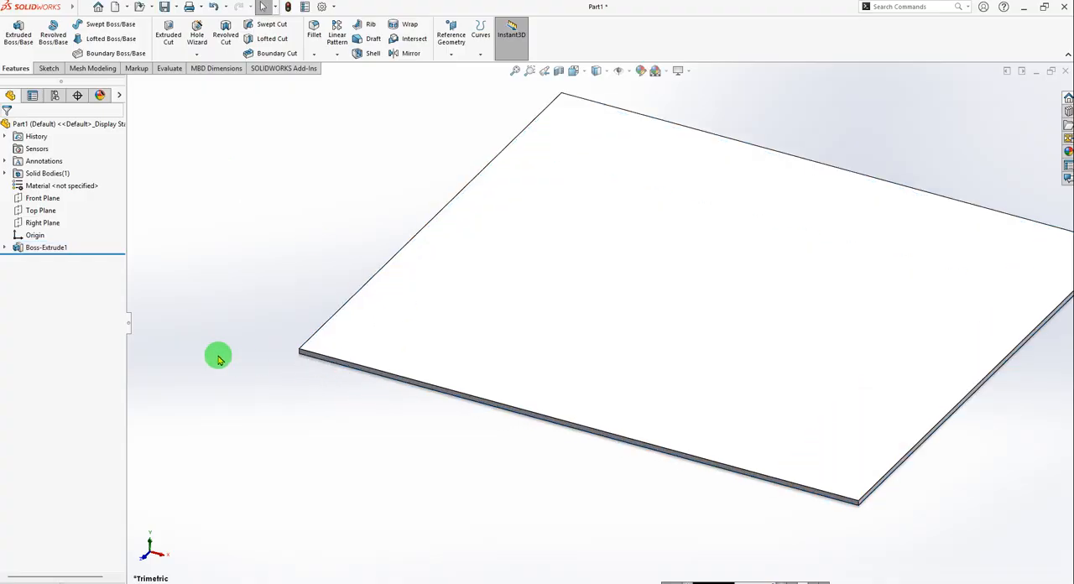
Save the part as Plate_01 in the Kepykla_Blynu_02_01 folder under Kepykle_Blynu.
click(164, 6)
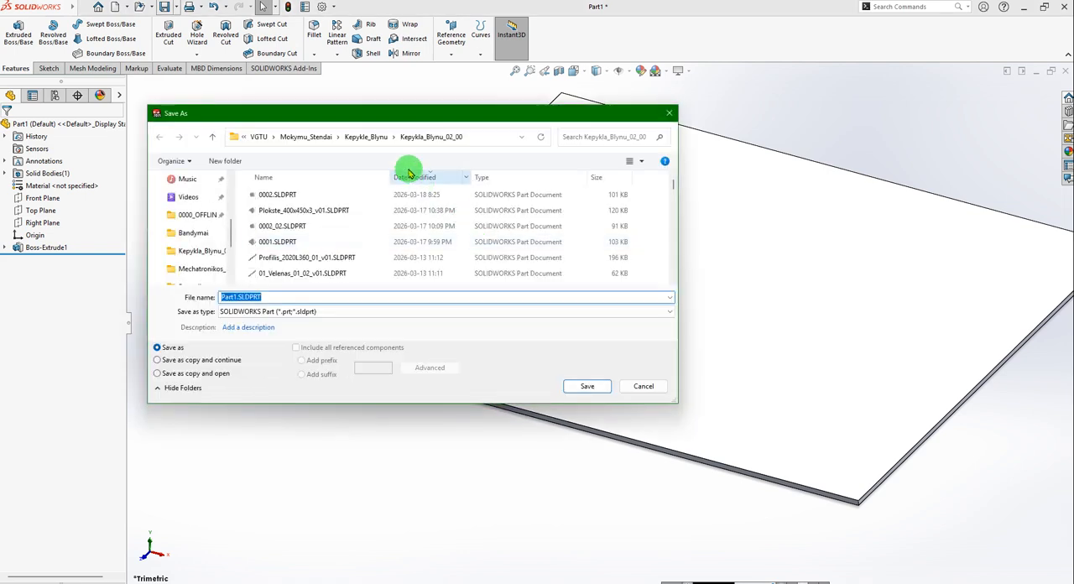
click(368, 139)
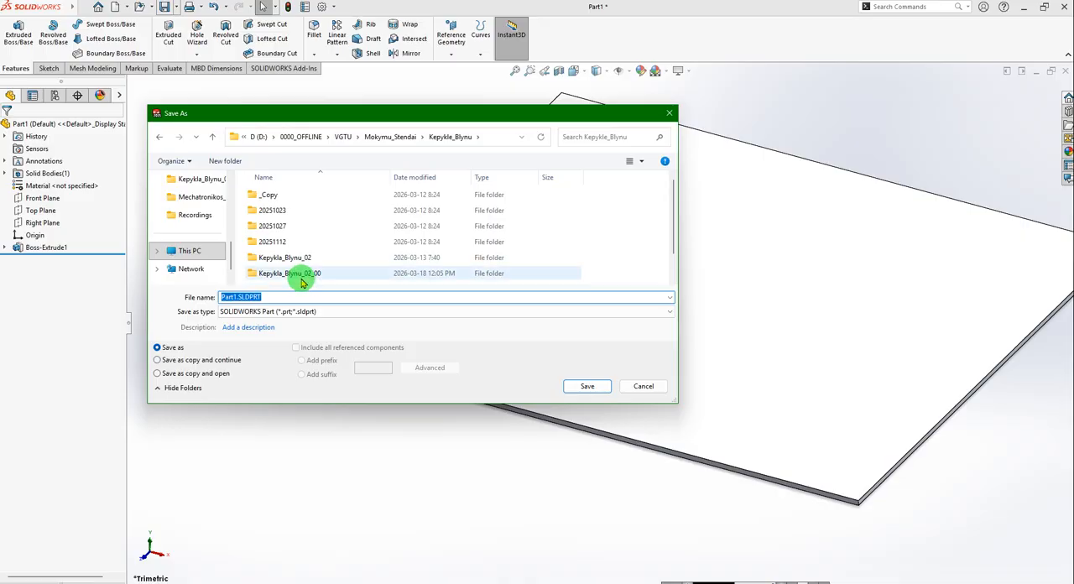
scroll(298, 277, down, 1)
click(293, 263)
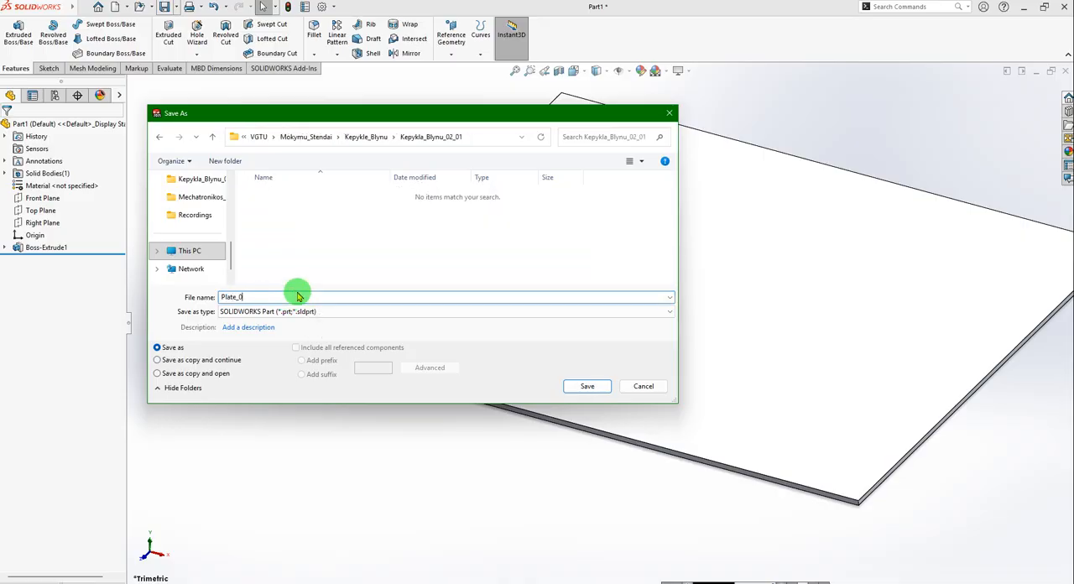
click(587, 386)
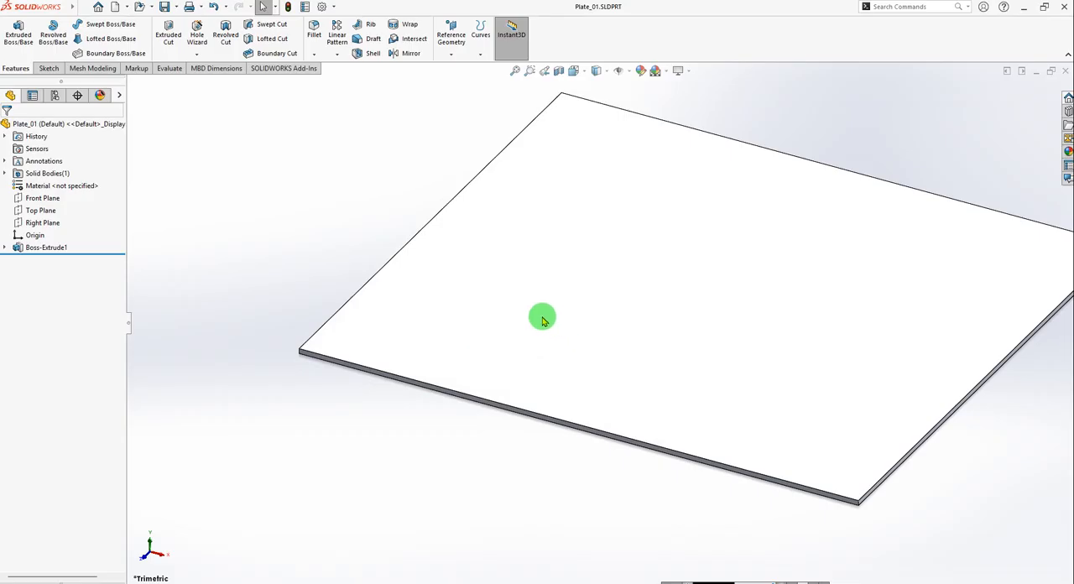
Expand the plate's extrusion to show its sketch, and open the Profilis_2020_08 part from the machine assembly.
mouse_move(542, 319)
middle_down()
mouse_move(739, 410)
mouse_move(792, 461)
mouse_move(818, 430)
middle_up()
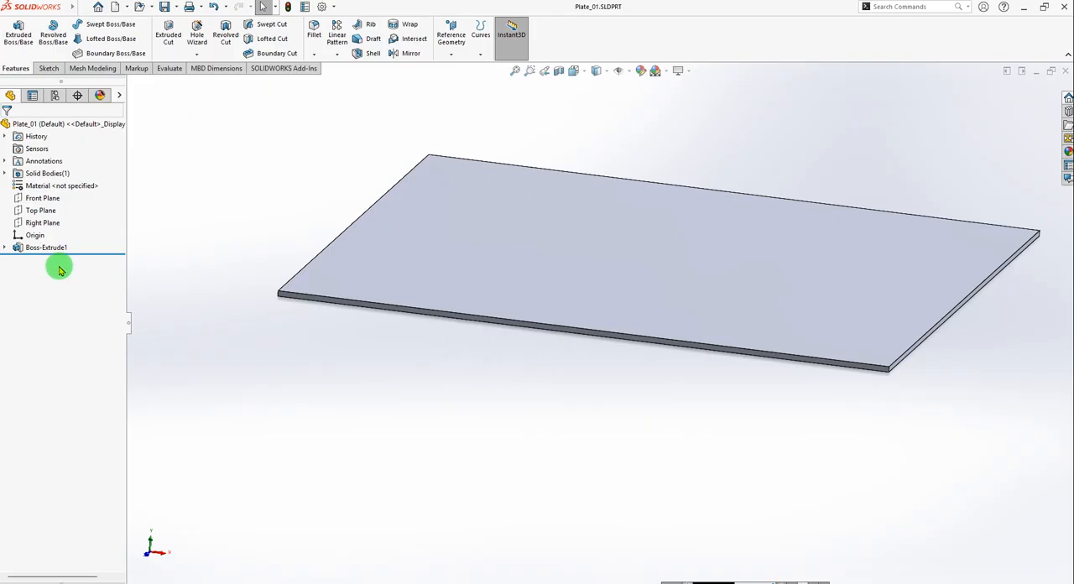
click(6, 248)
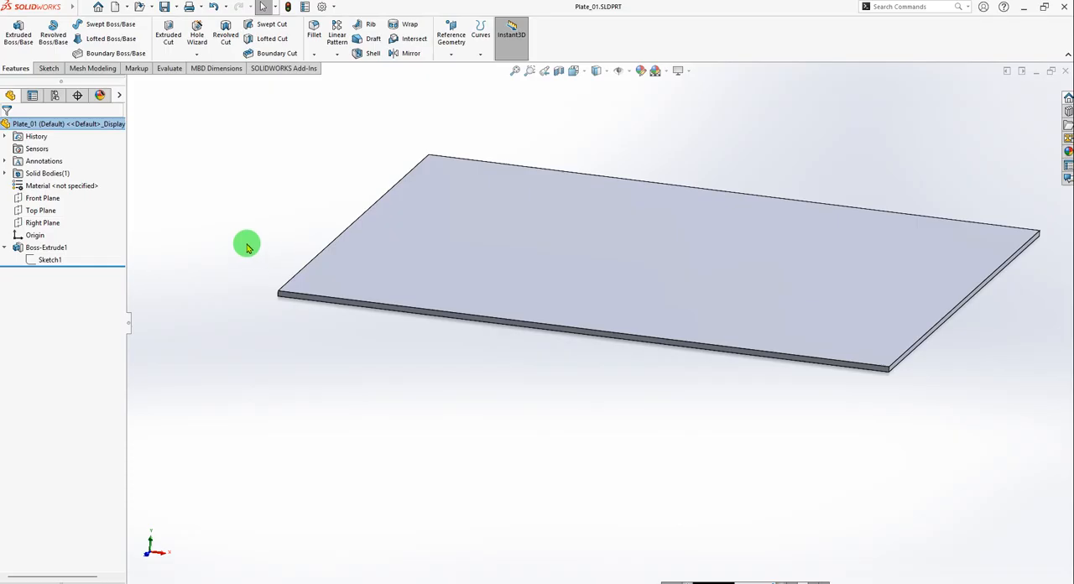
key(ctrl+Tab)
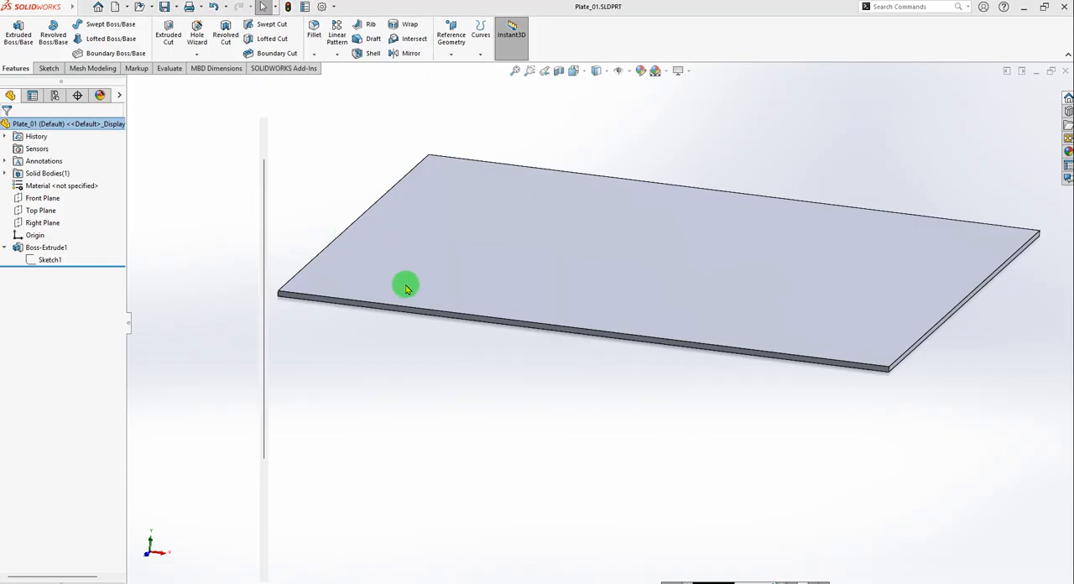
scroll(474, 487, down, 10)
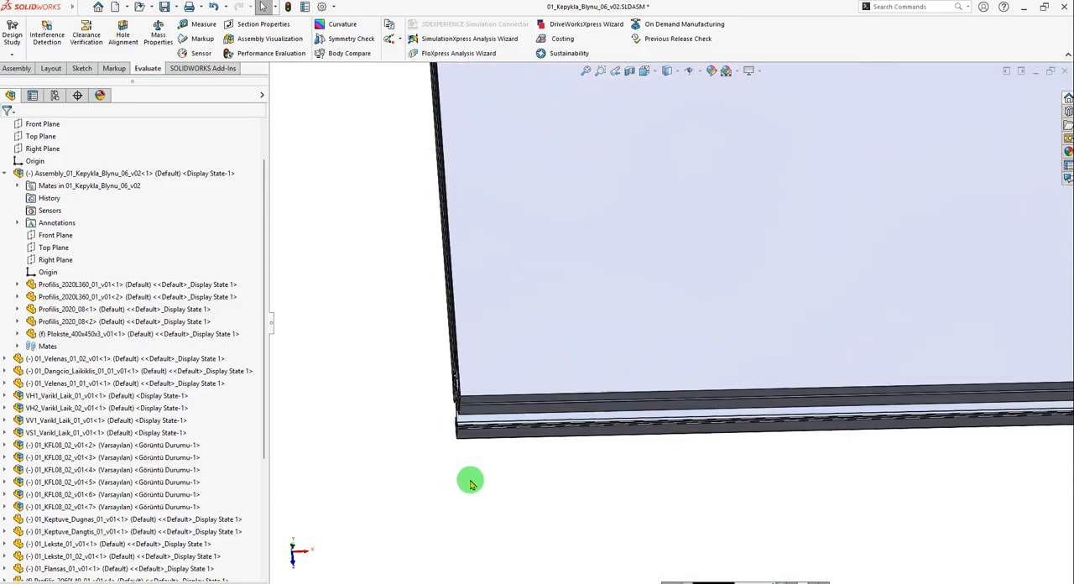
click(505, 418)
click(559, 352)
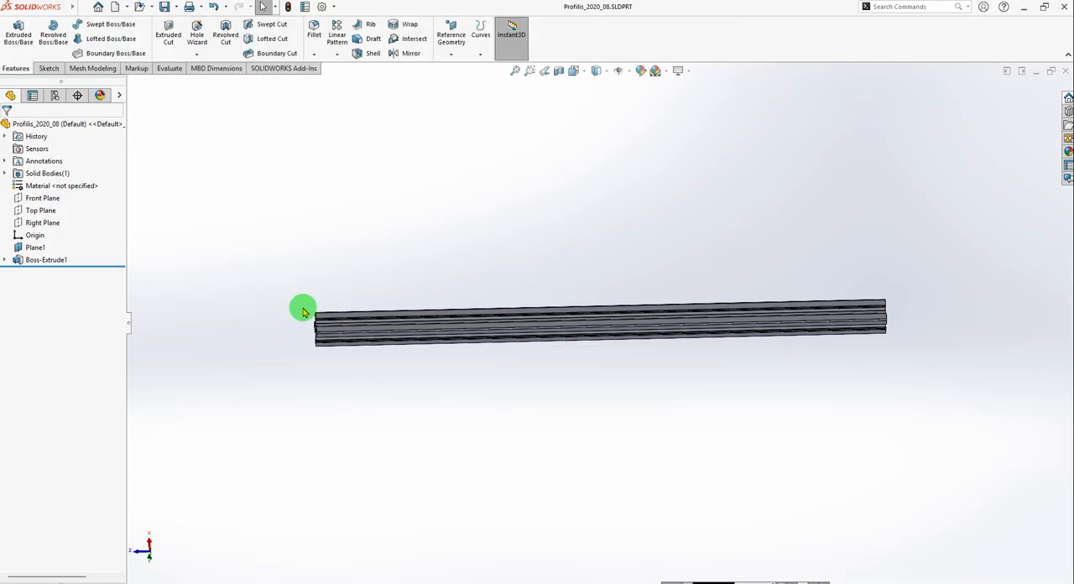
Open the sketch of the profile's extrusion for editing, examine its cross-section and exit the sketch.
click(6, 263)
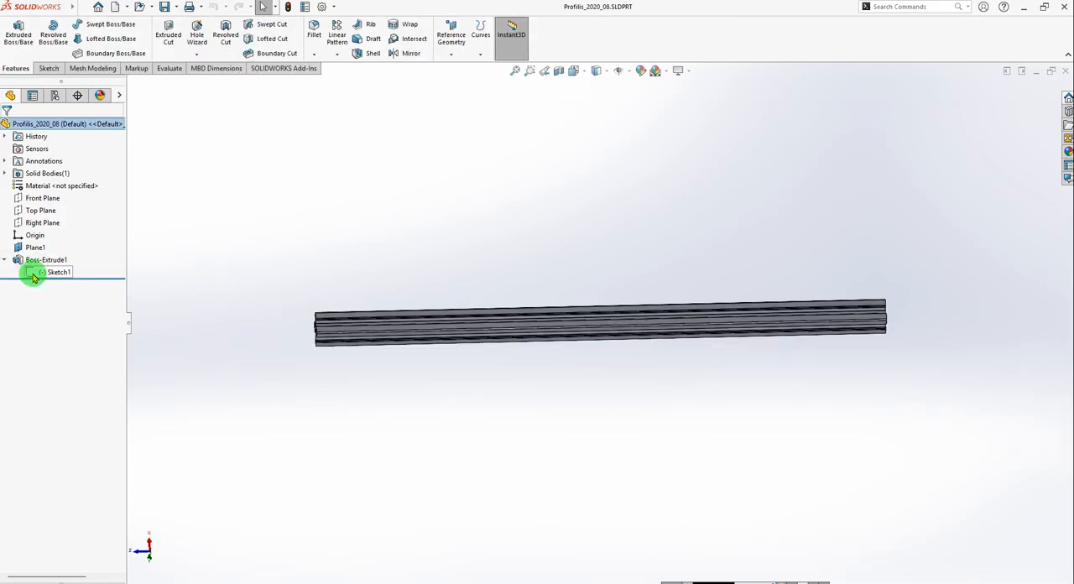
click(28, 273)
click(48, 241)
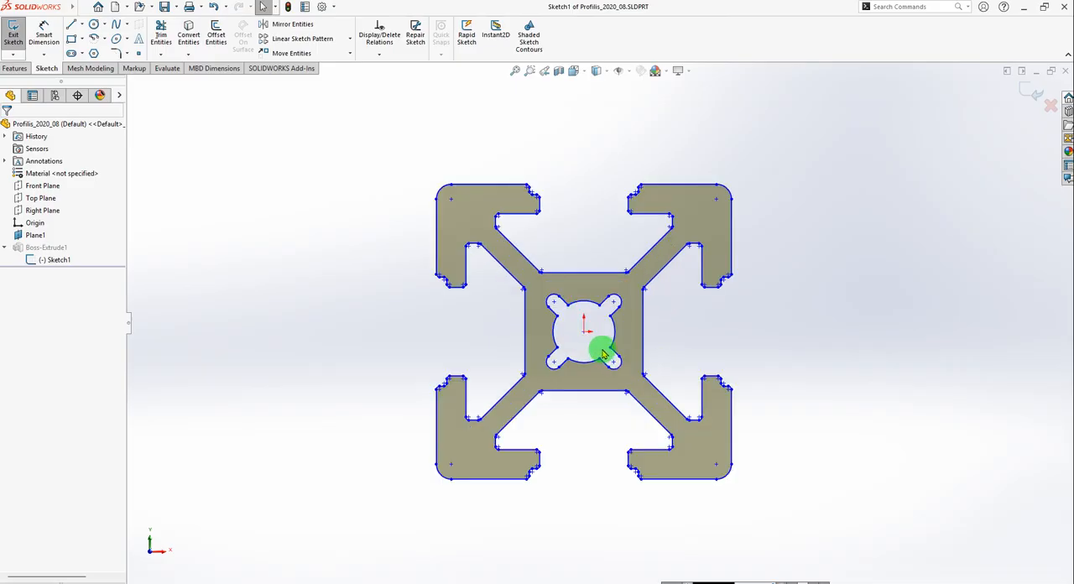
scroll(604, 354, down, 2)
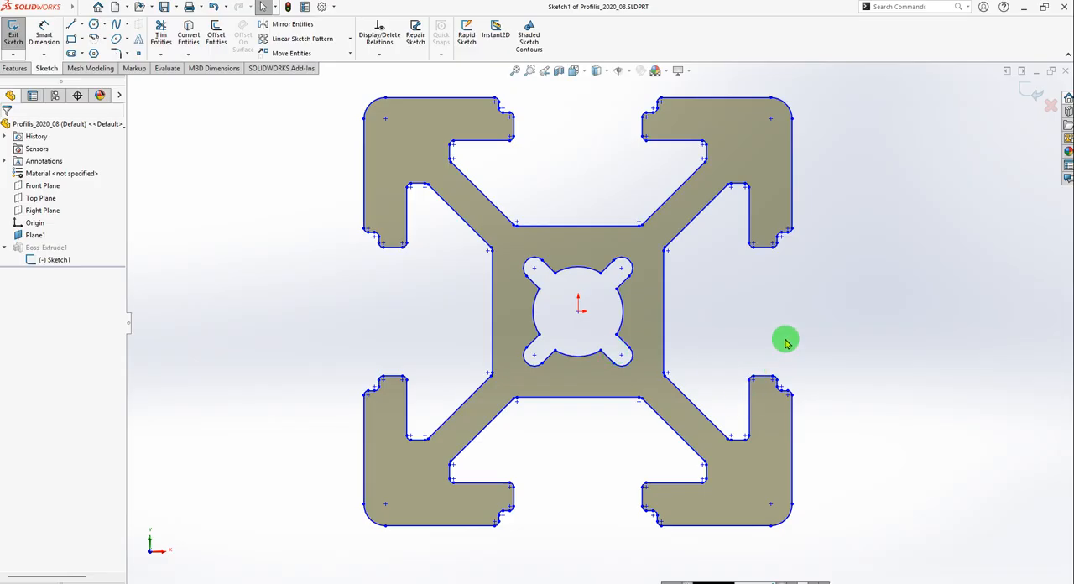
click(14, 36)
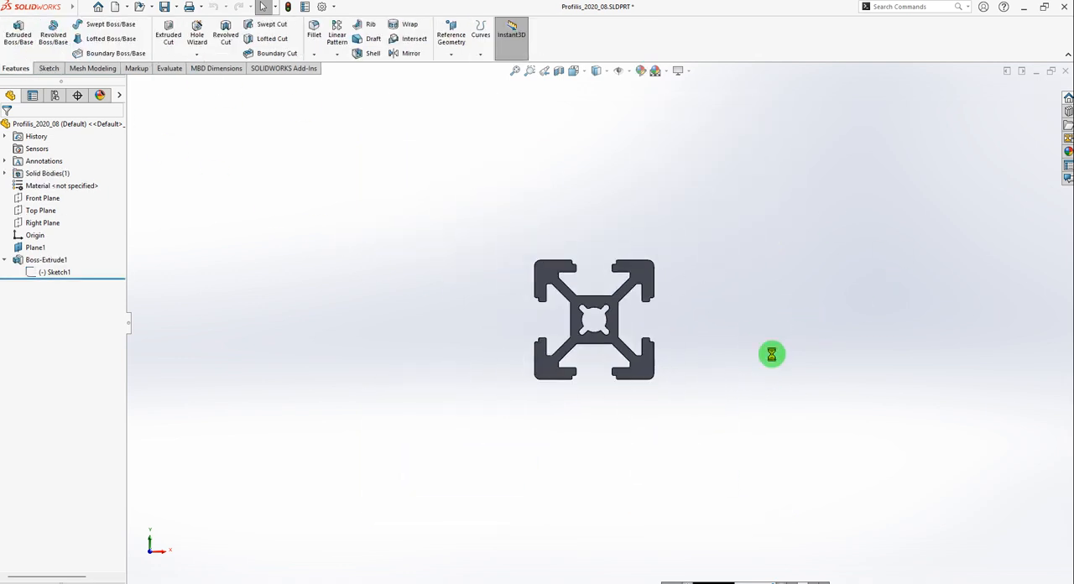
Switch to Firefox, search the web for "profile 2020 aluminium solidworks" and look through the results.
key(super)
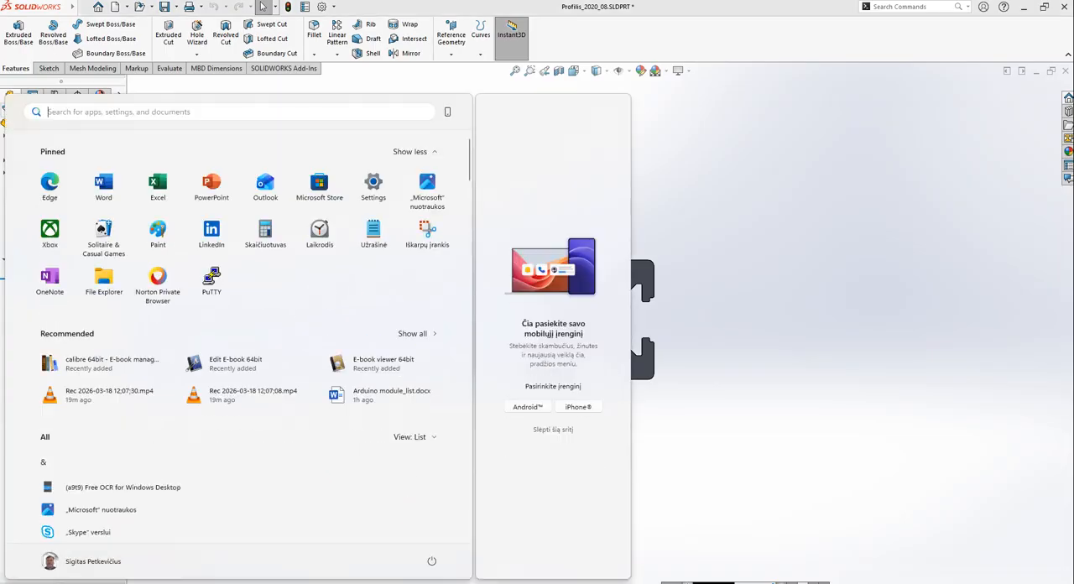
click(277, 581)
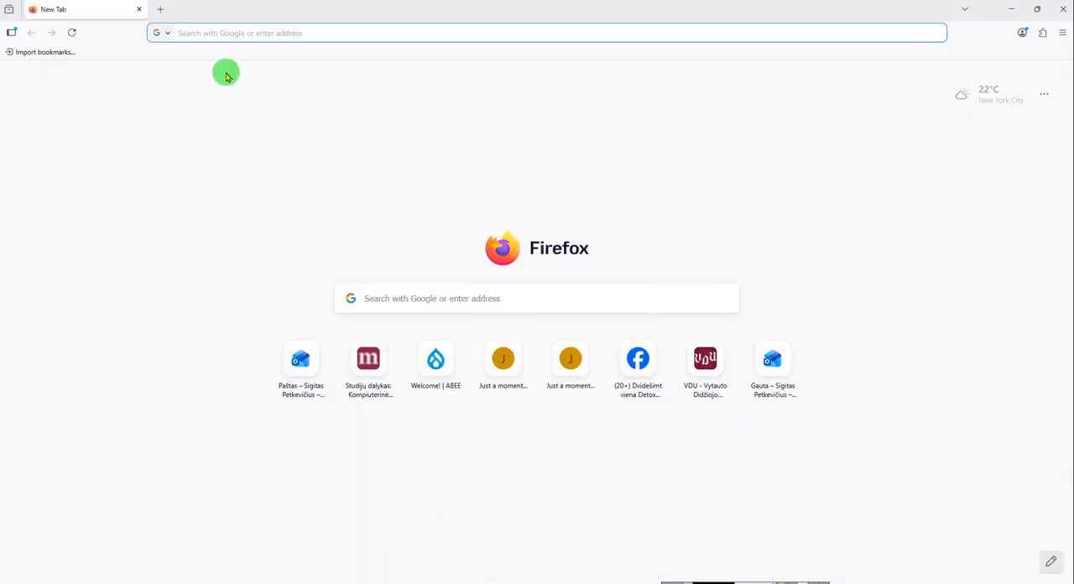
click(233, 32)
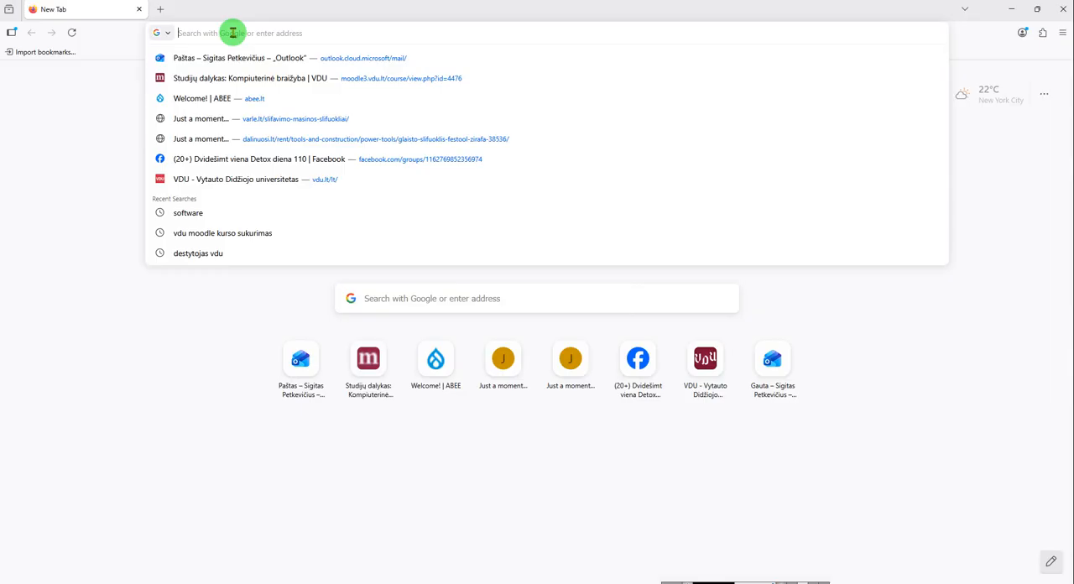
text(prof)
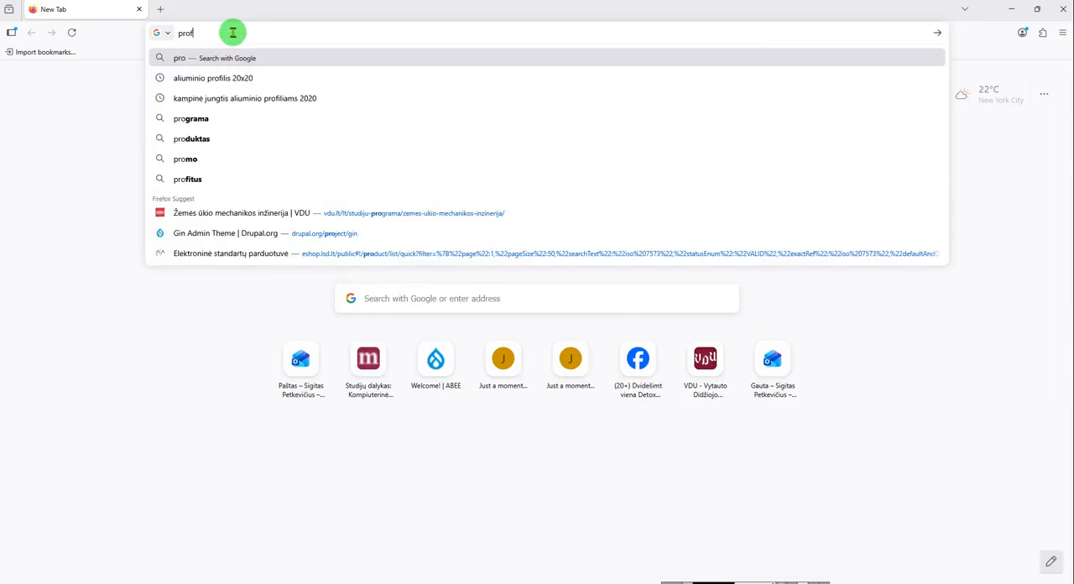
text(ile 2020)
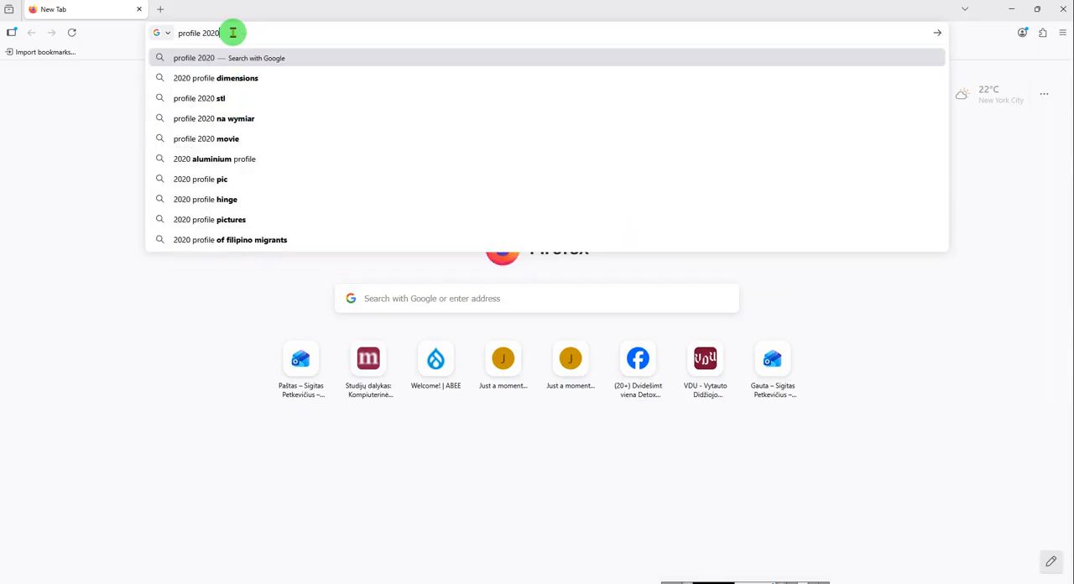
text( aluminium)
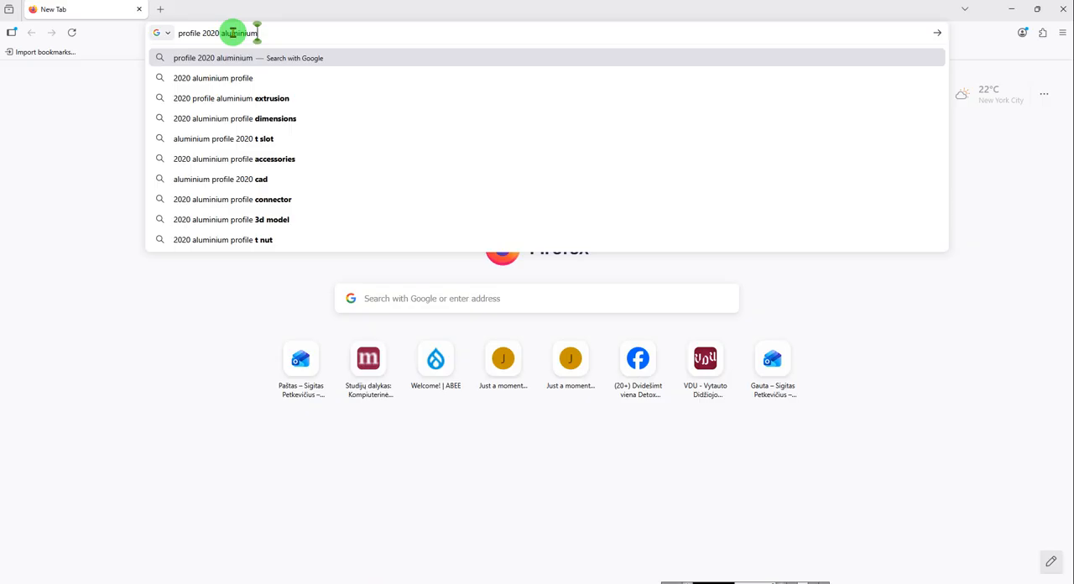
text(so)
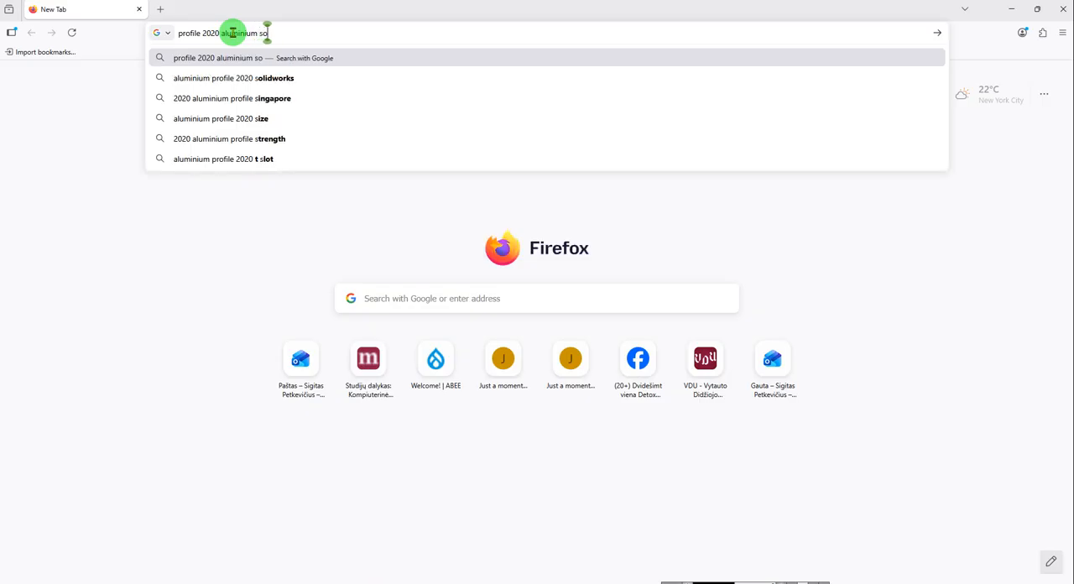
text(lidworks)
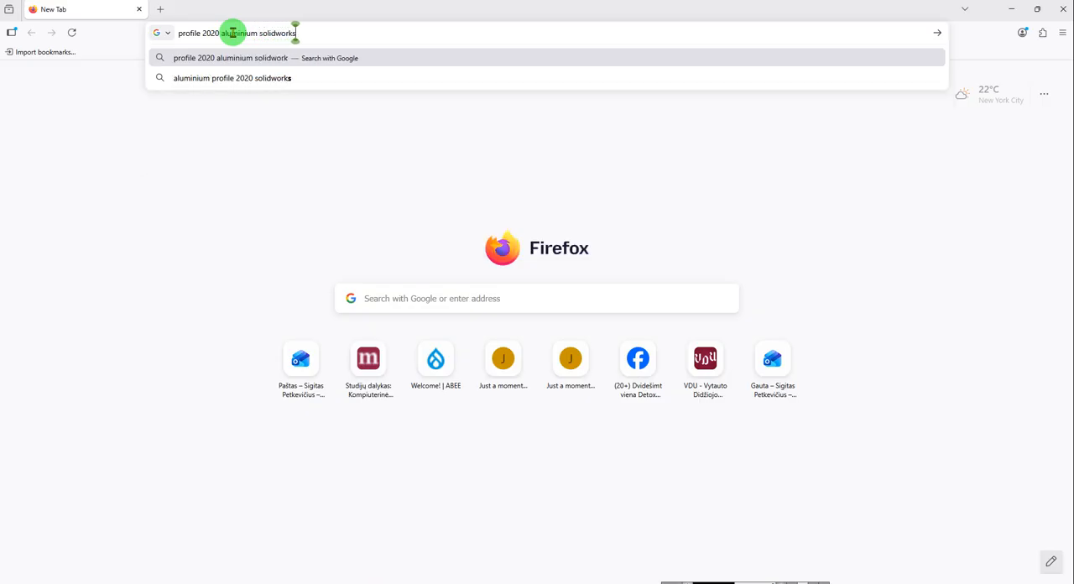
key(Return)
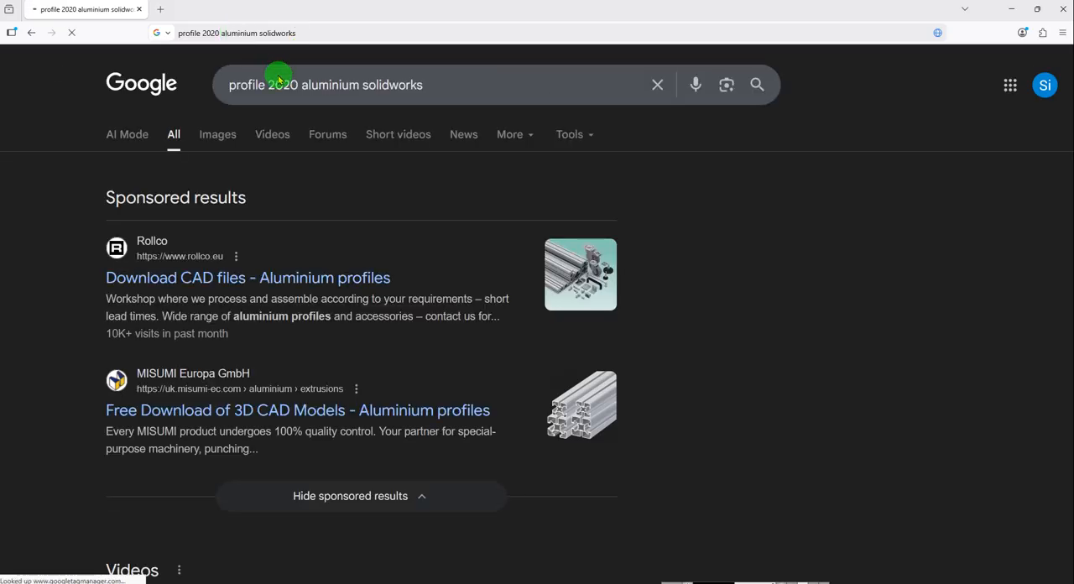
scroll(390, 332, down, 2)
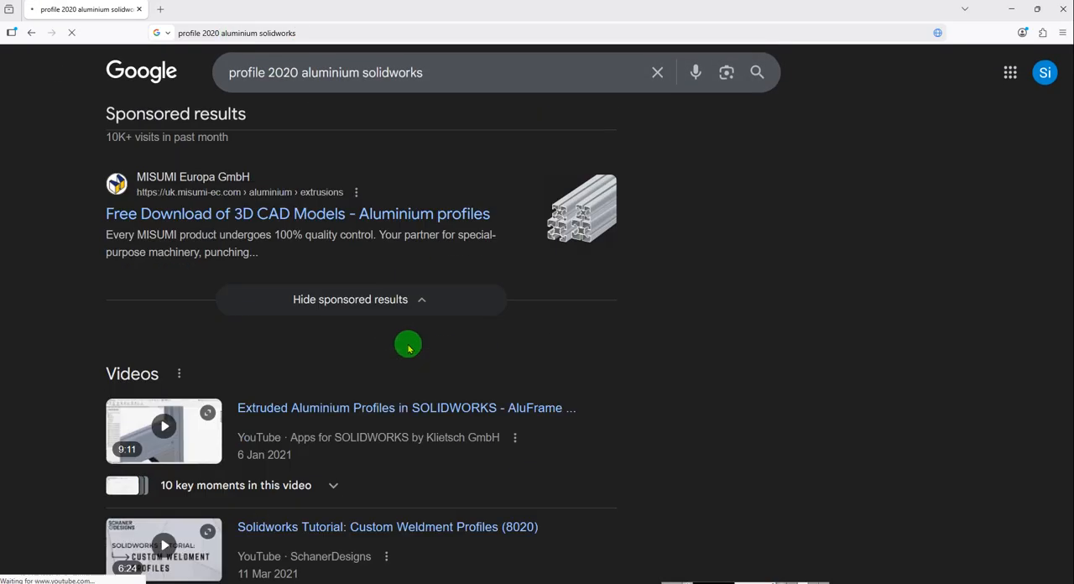
Refine the web search to "profile 2020 aluminium solidworks download".
scroll(550, 369, up, 3)
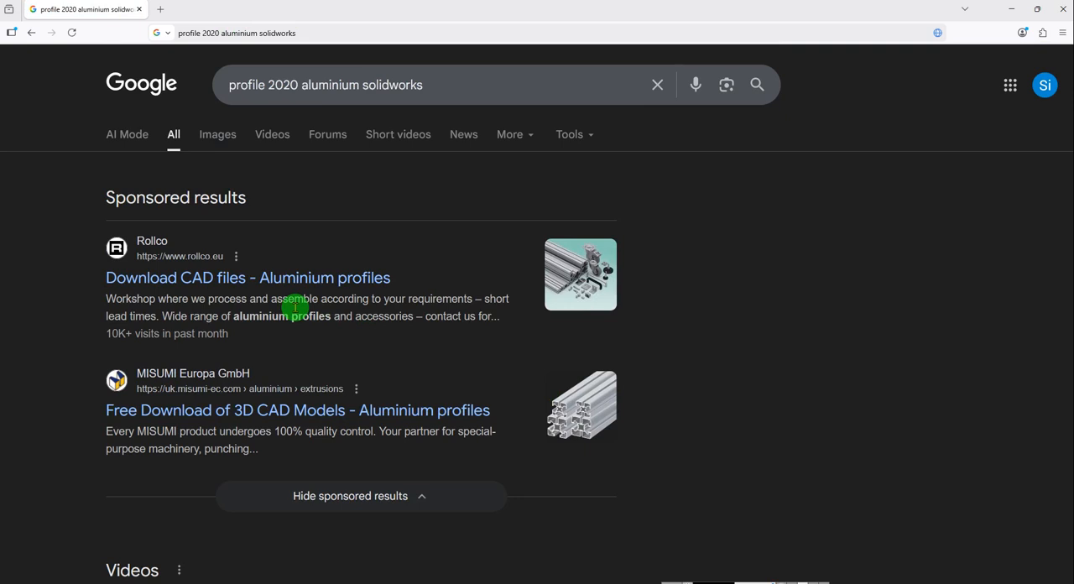
click(473, 82)
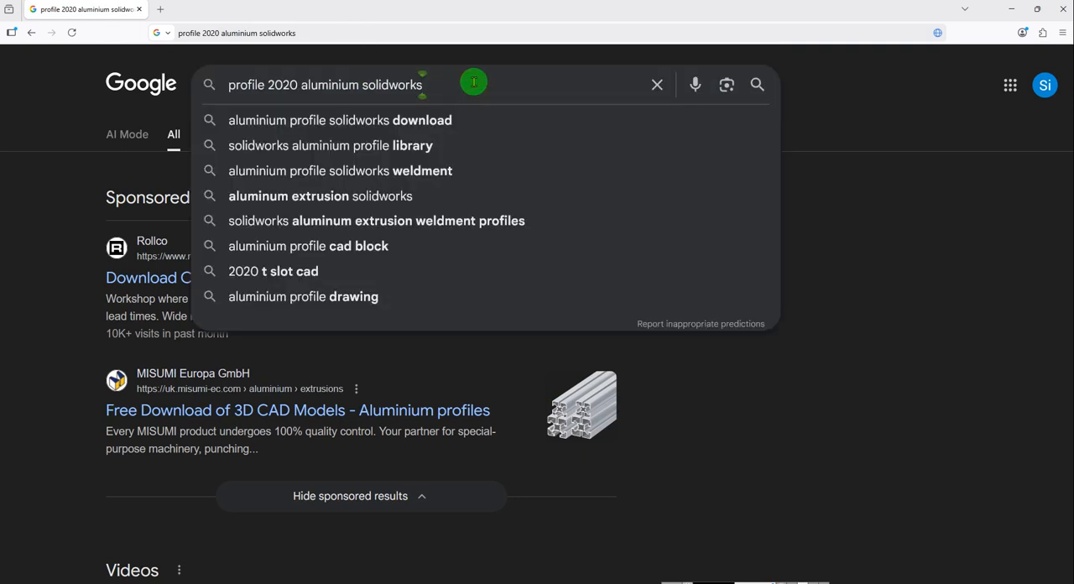
text(downlo)
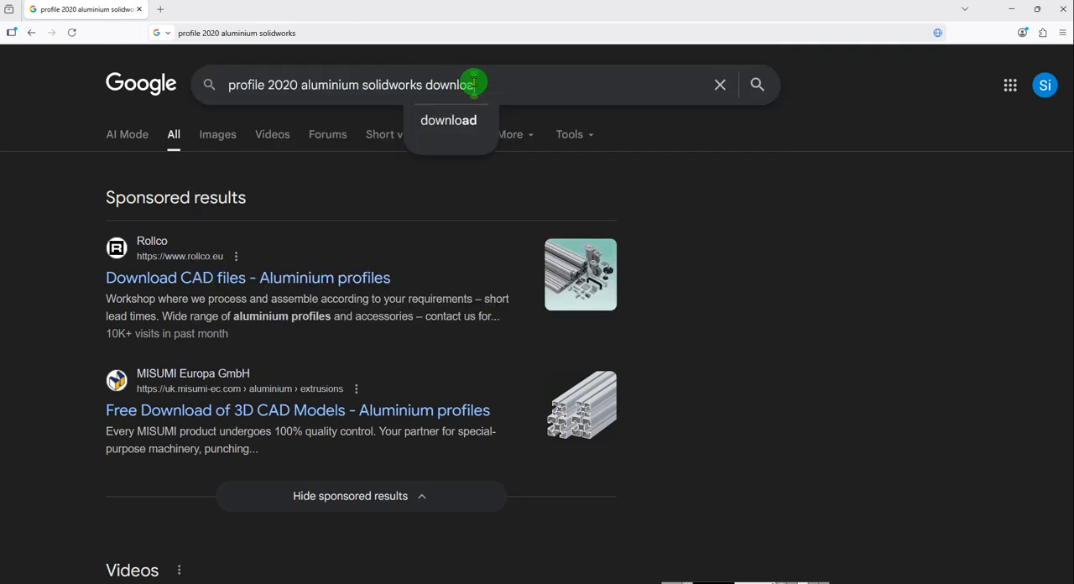
text(ad)
key(Return)
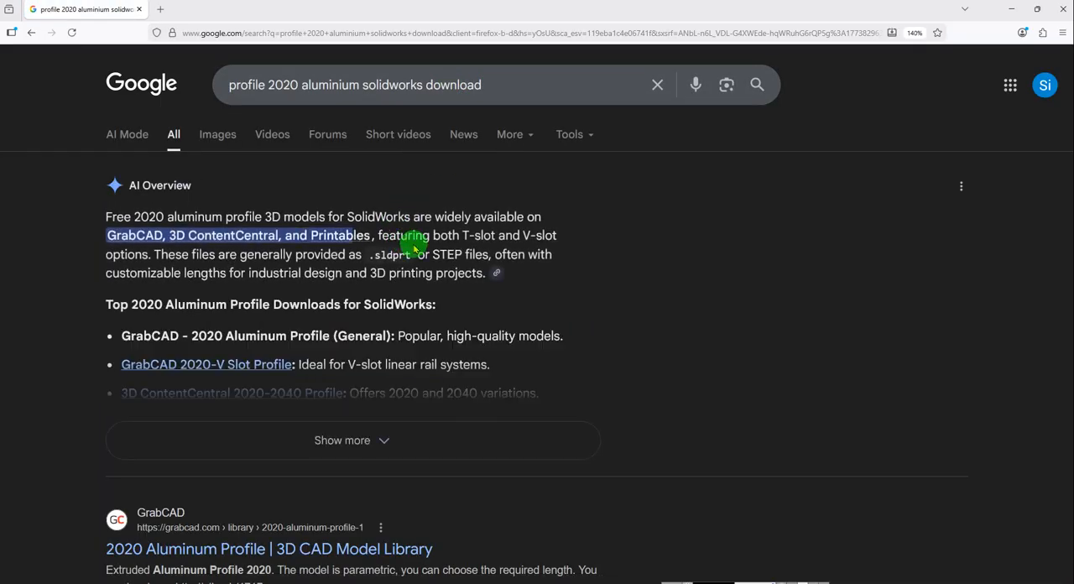
Open the 3D ContentCentral "2020 aluminium extruded section", GrabCAD "2020 Aluminum Profile" and GrabCAD "SOLIDWORKS, aluminum" results in separate background tabs.
scroll(414, 249, down, 7)
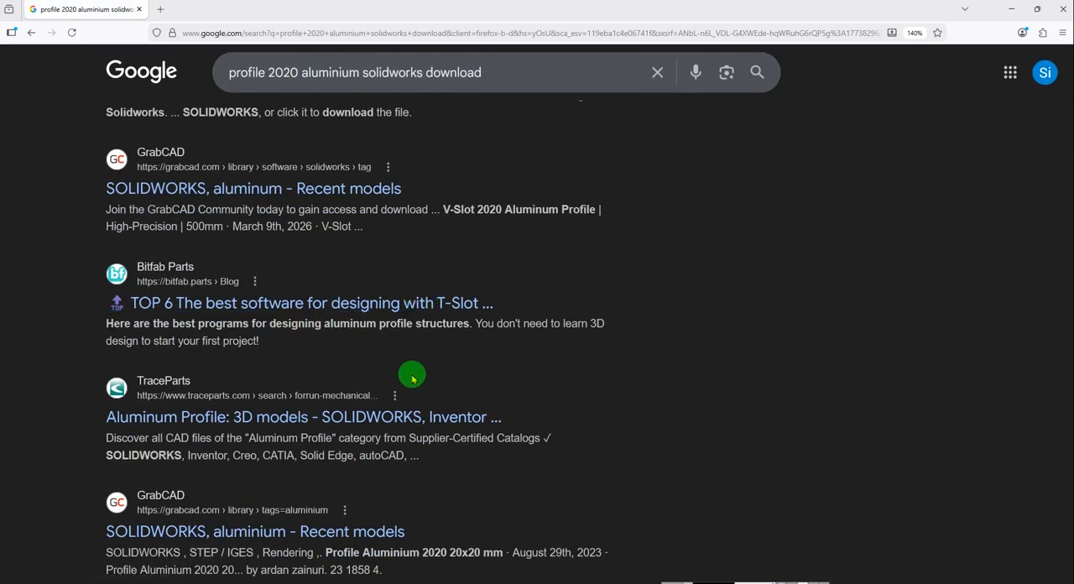
scroll(508, 362, down, 5)
scroll(509, 366, down, 5)
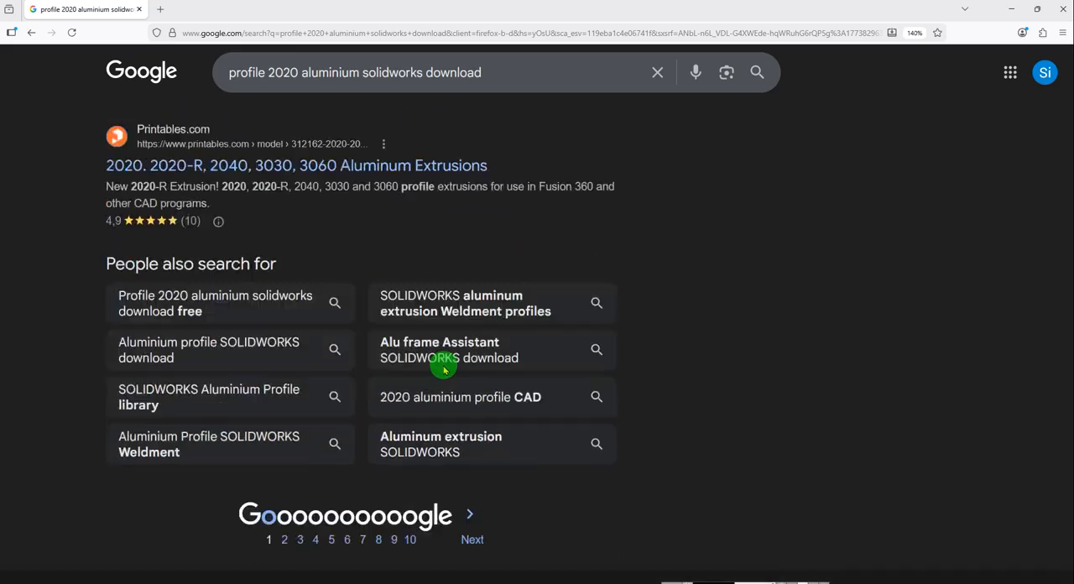
scroll(443, 366, up, 10)
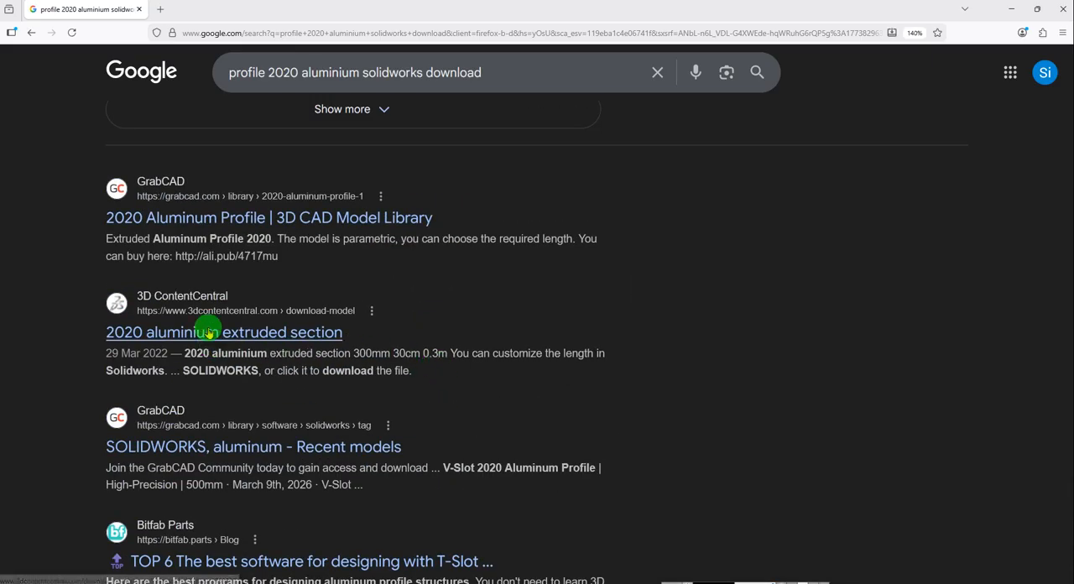
middle_click(209, 333)
middle_click(211, 217)
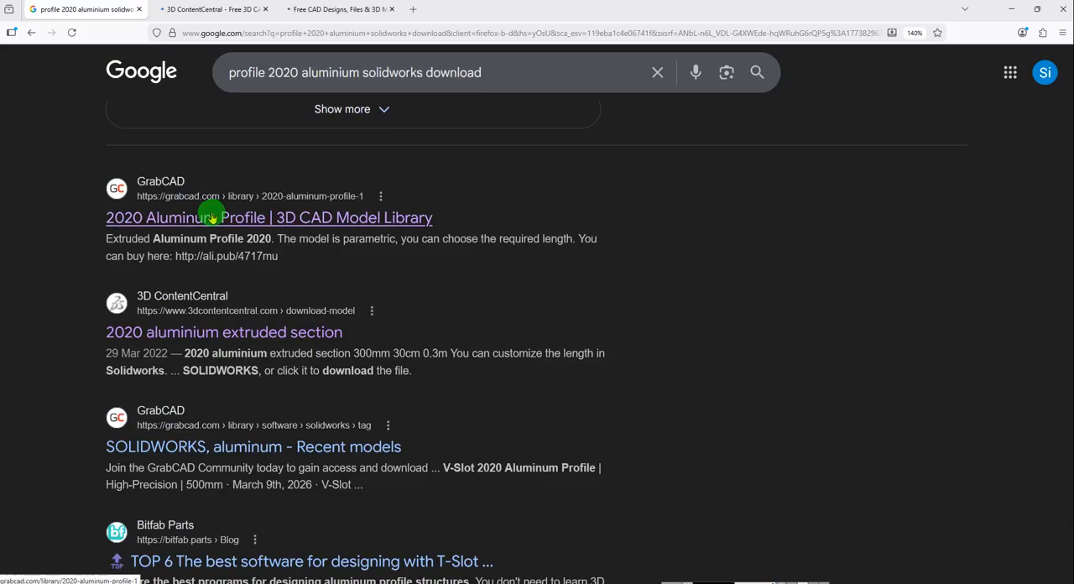
middle_click(212, 448)
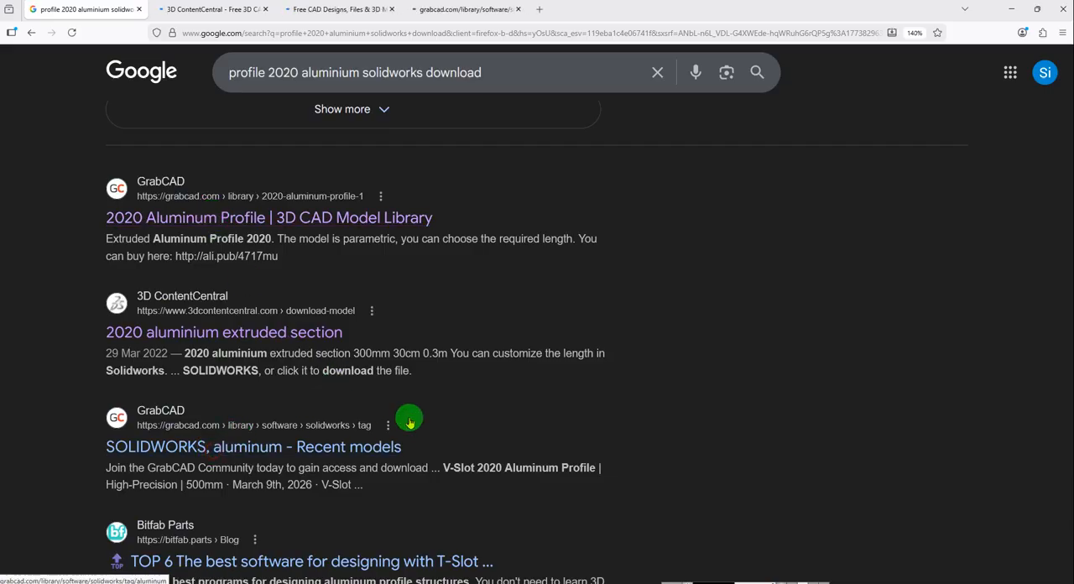
scroll(420, 420, down, 5)
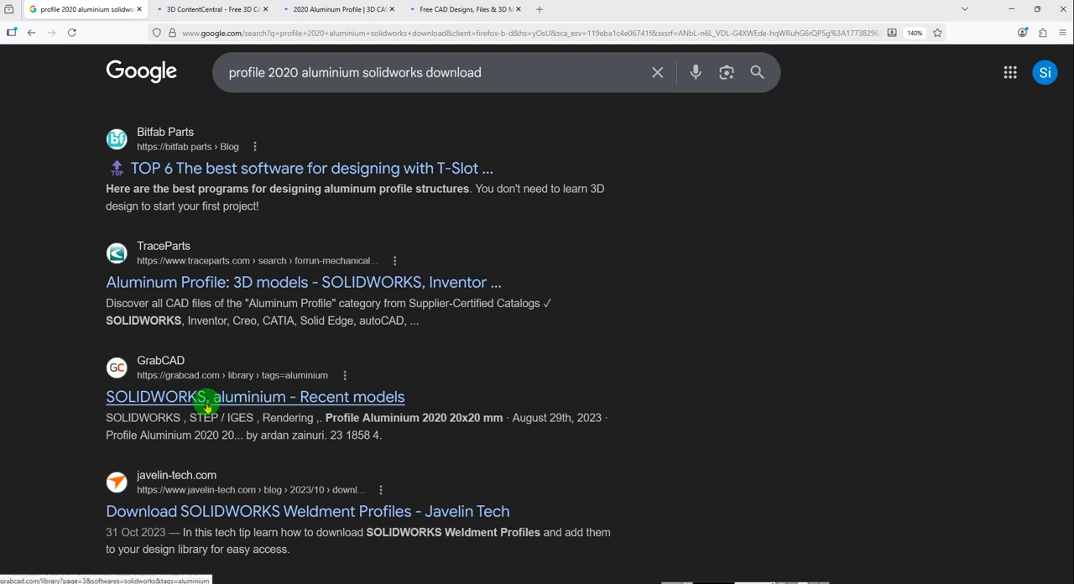
Examine the 3D ContentCentral page of the 2020 aluminium extruded section, accepting all cookies and enlarging the page to 120%.
click(211, 9)
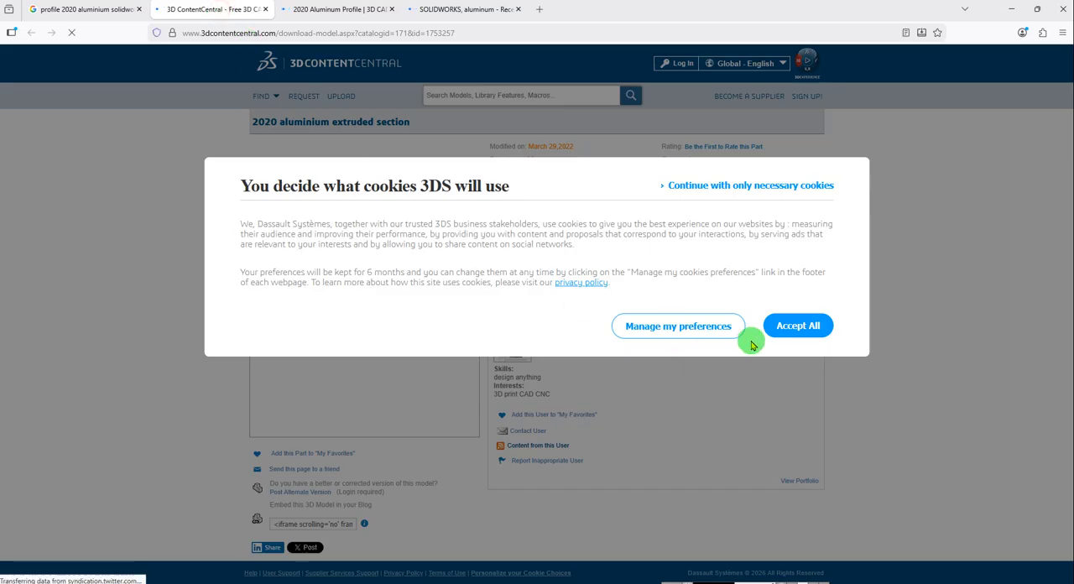
click(799, 324)
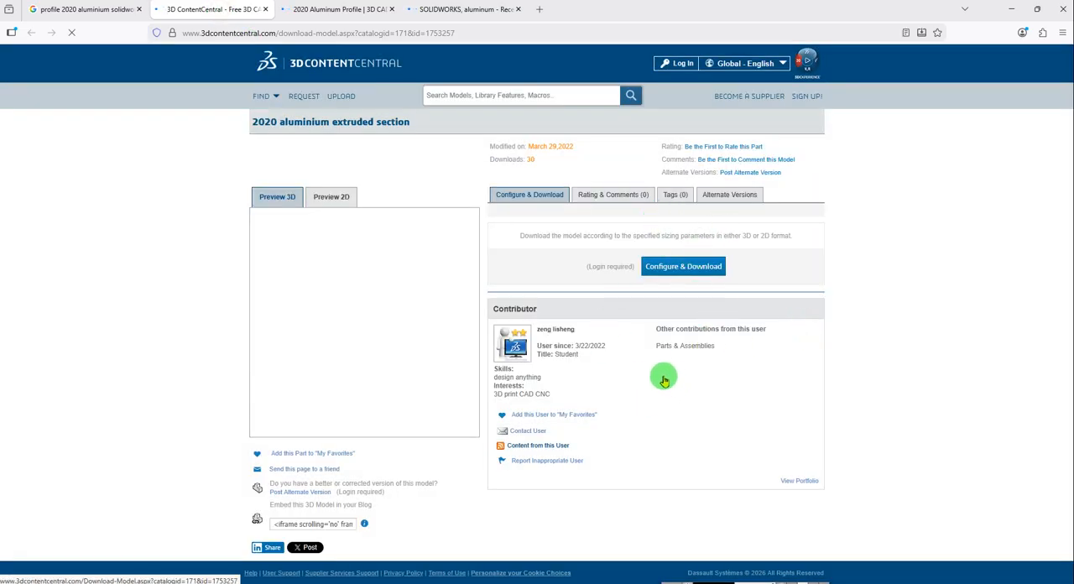
key(ctrl+plus)
key(ctrl+plus)
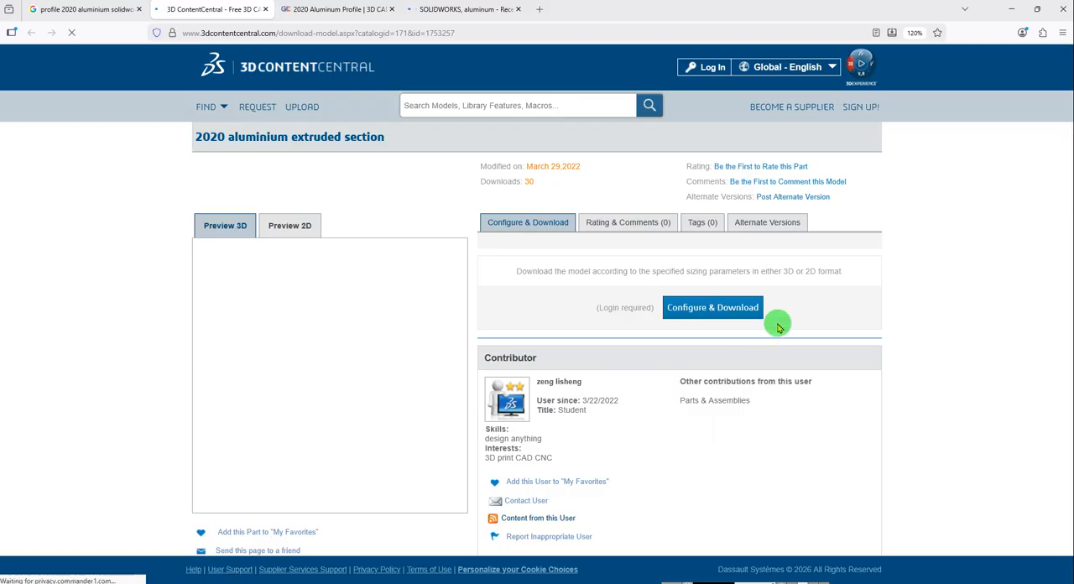
scroll(515, 348, down, 3)
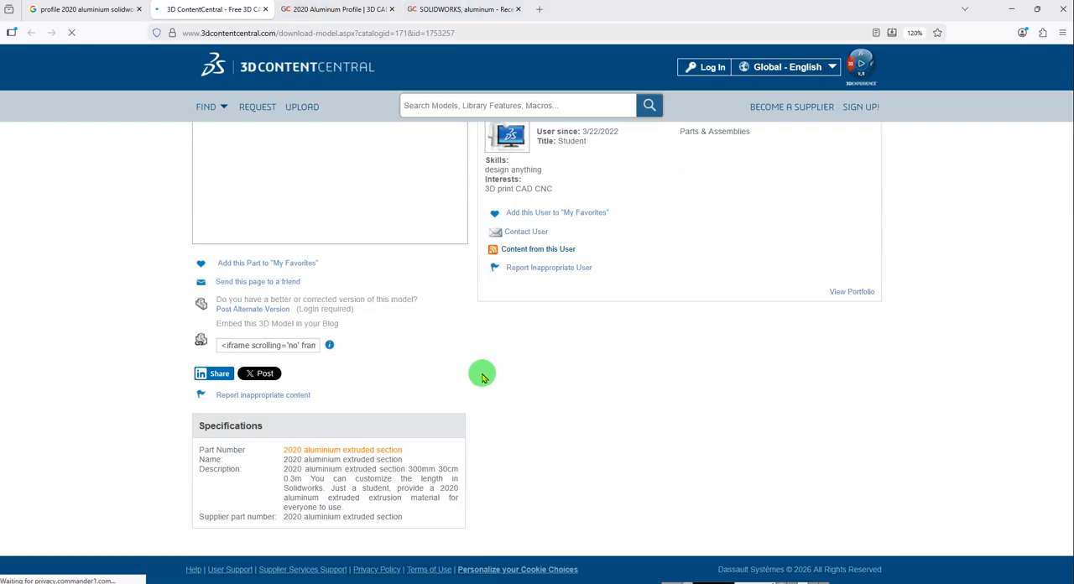
scroll(412, 327, up, 3)
Consent to data use on the GrabCAD page, sign in with the account e-mail and password, and decline saving the password.
click(369, 9)
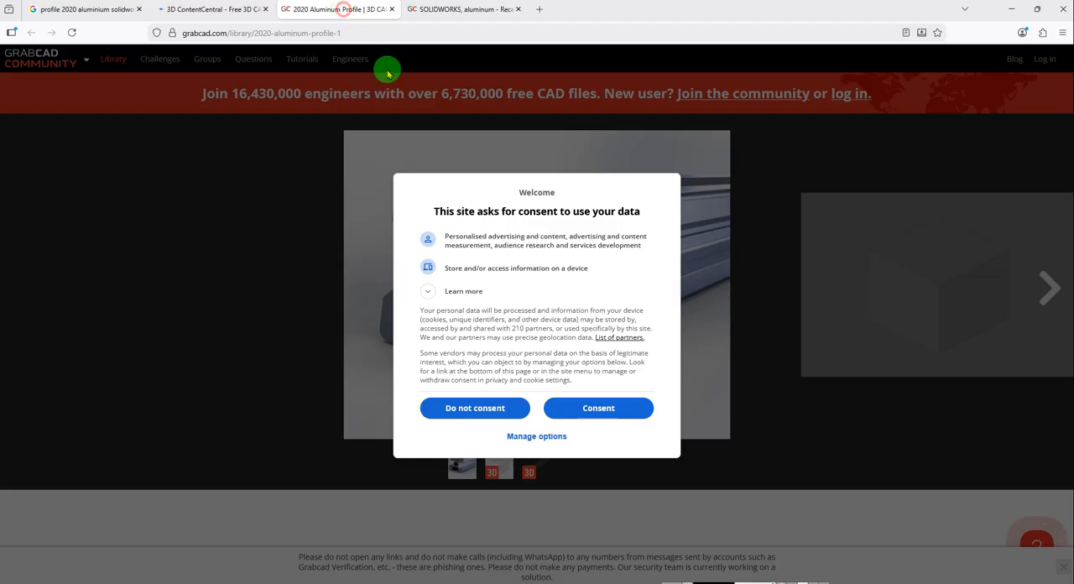
click(599, 409)
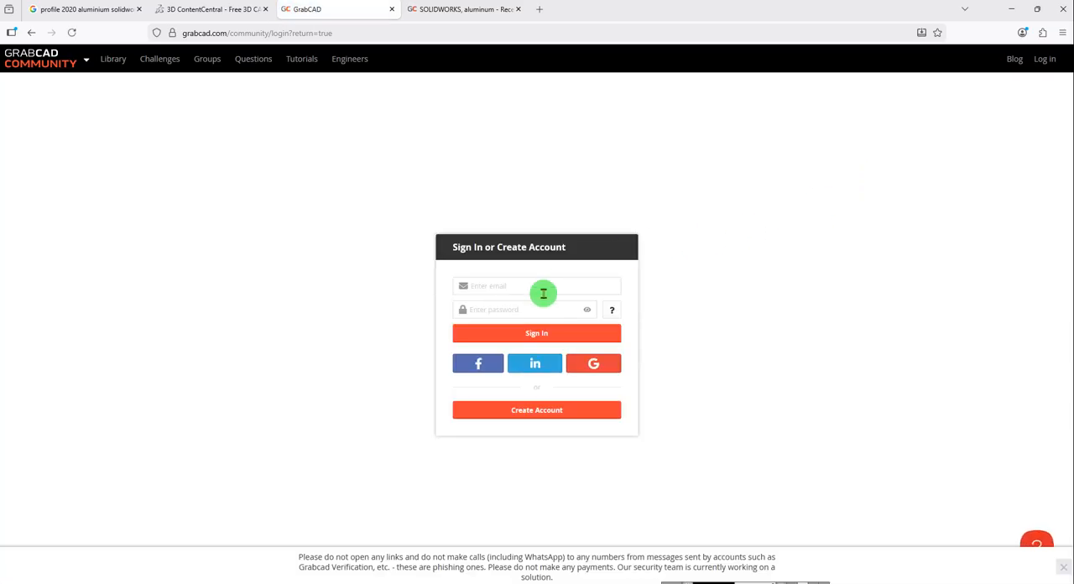
click(503, 283)
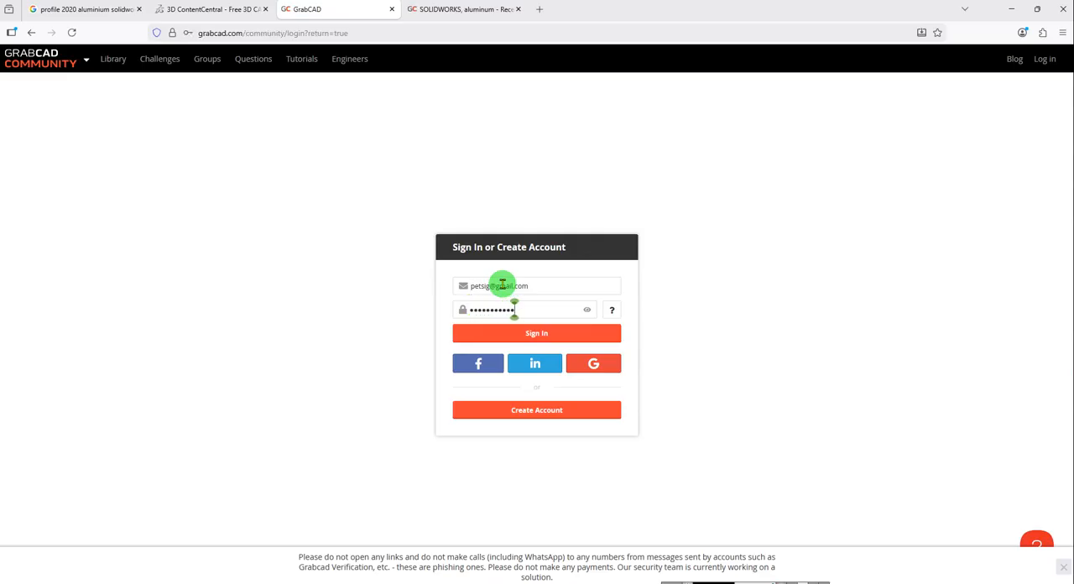
key(Return)
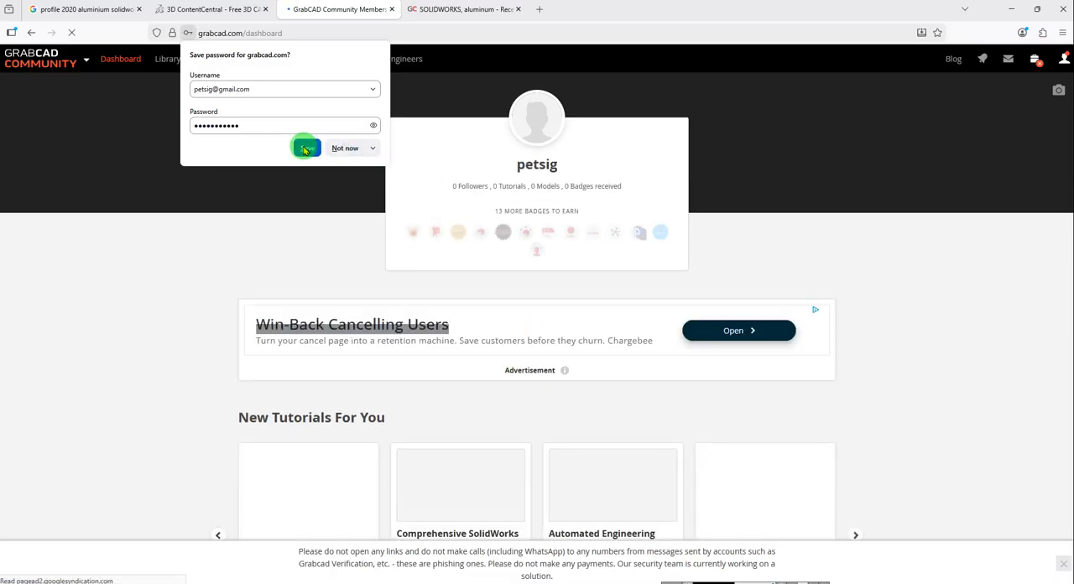
click(344, 148)
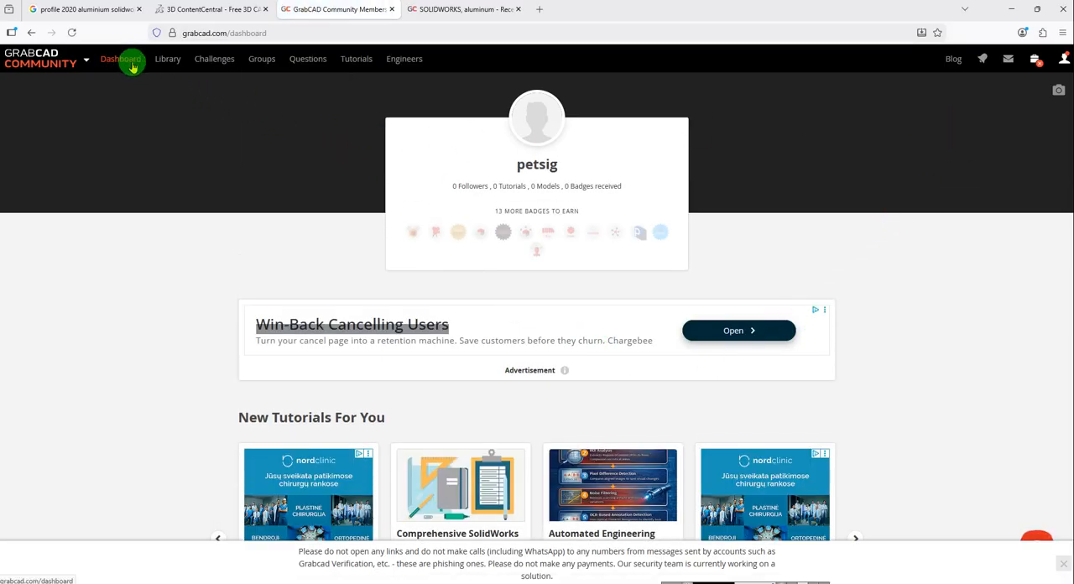
Search the GrabCAD model library for "profile 2020".
click(168, 59)
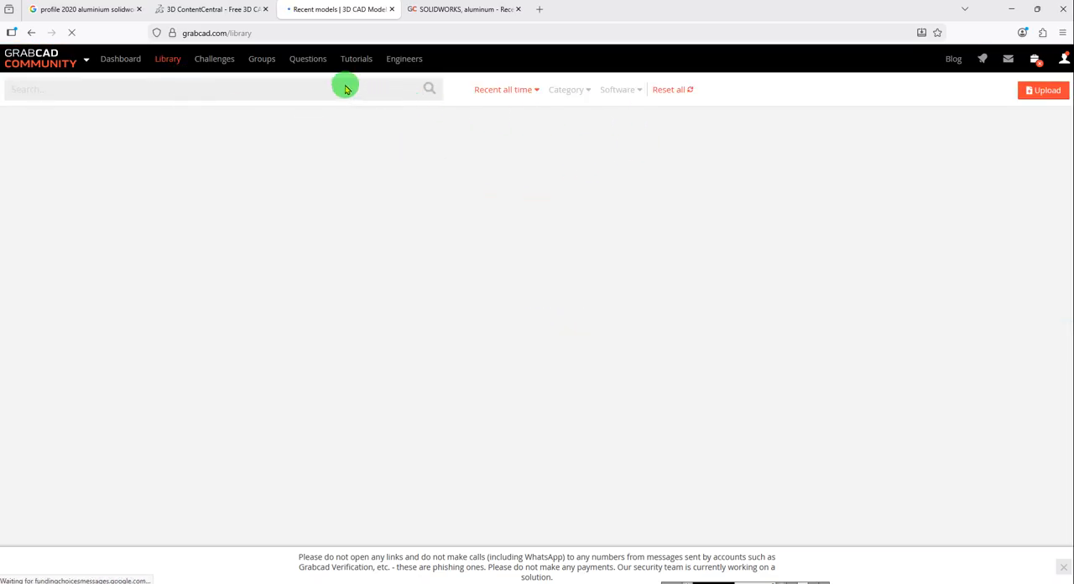
click(328, 84)
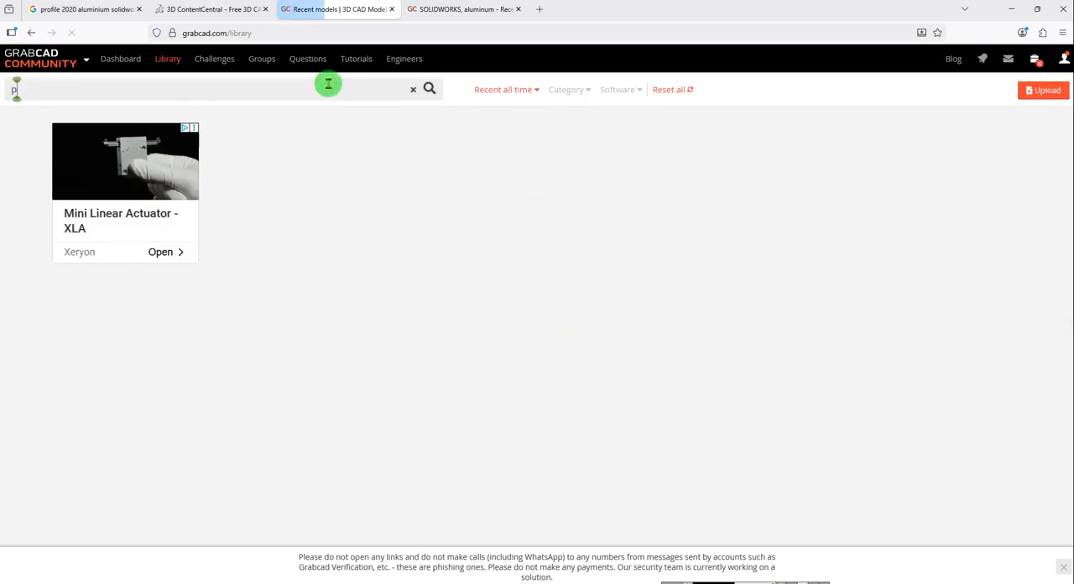
text(profile 20)
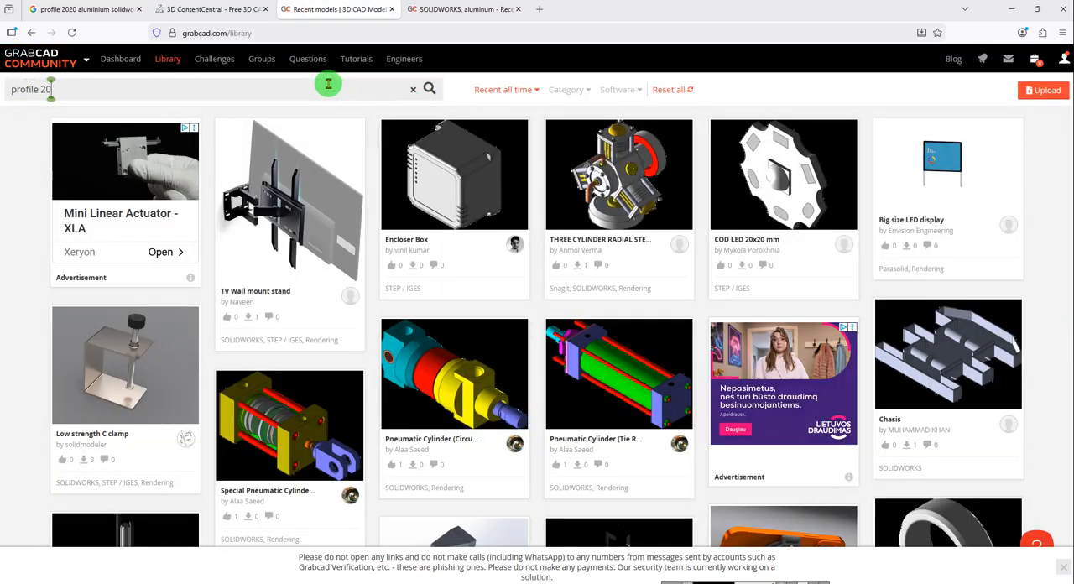
text(20)
key(Return)
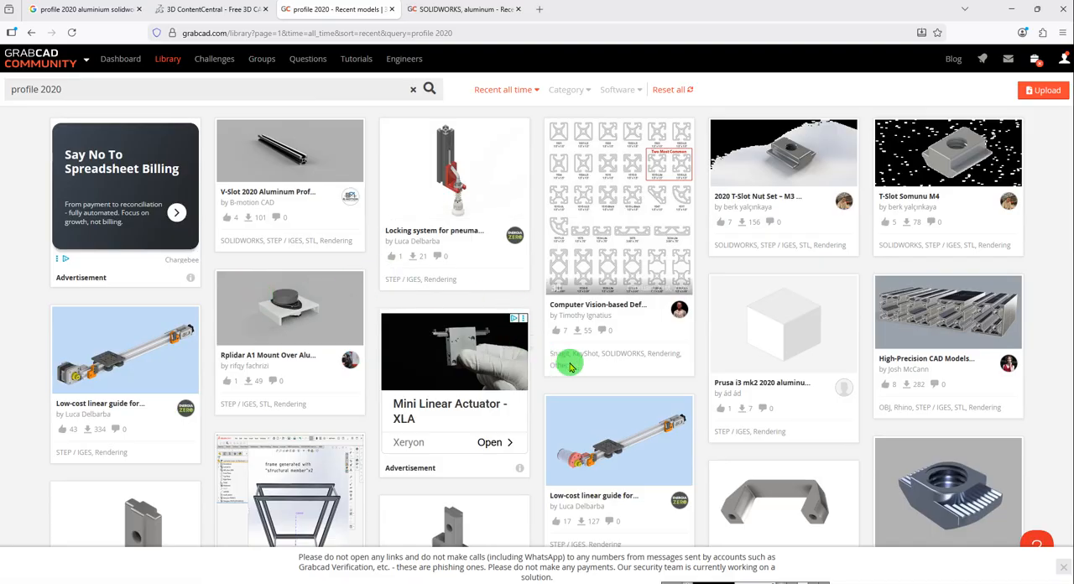
Look through the library results and open the SOLIDWORKS model page titled Aluminum Profile 2020.
scroll(838, 377, down, 3)
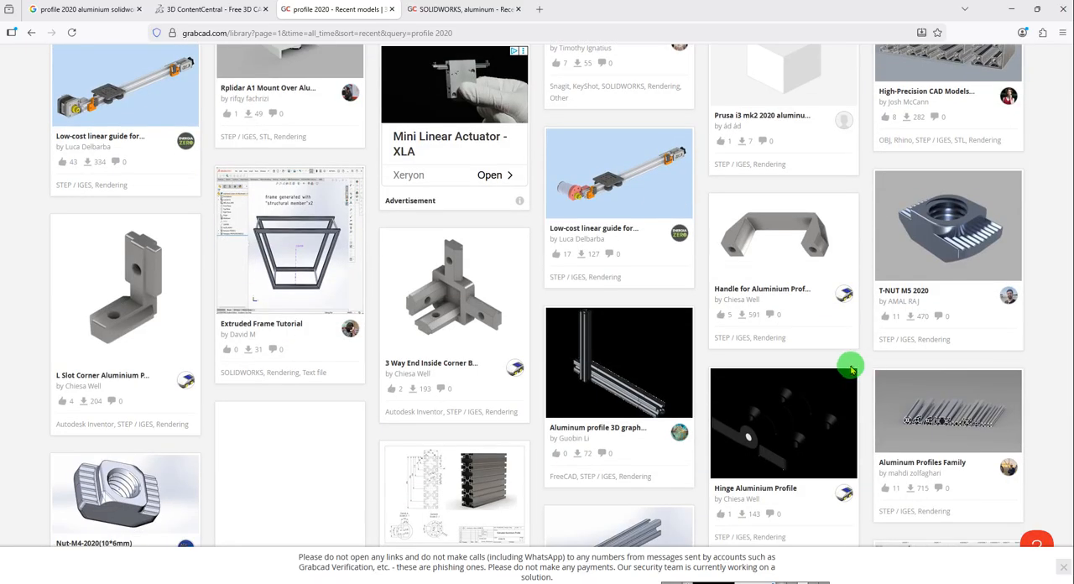
scroll(630, 395, down, 3)
scroll(422, 445, up, 2)
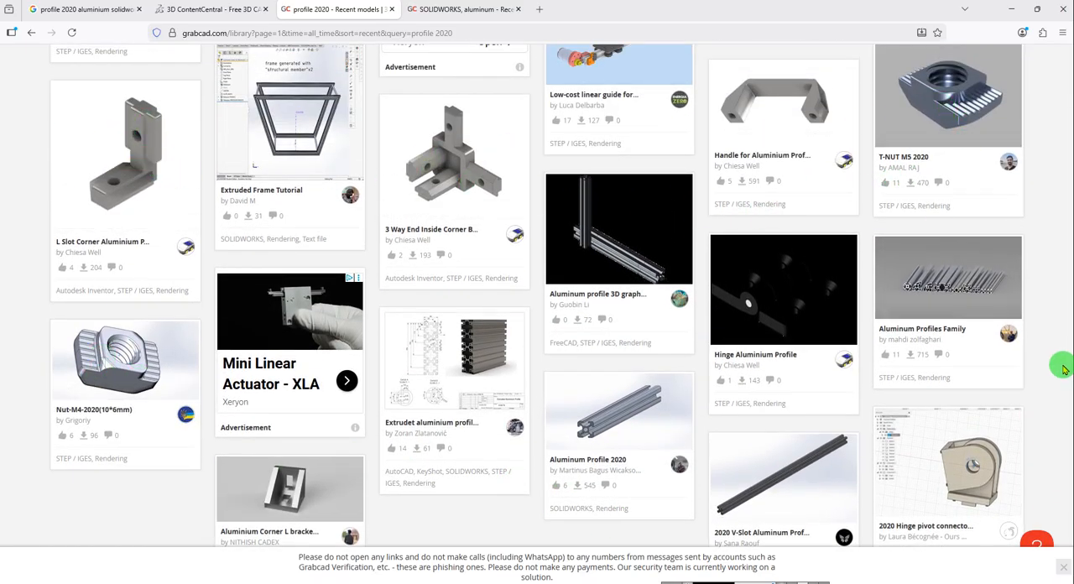
scroll(1061, 365, down, 3)
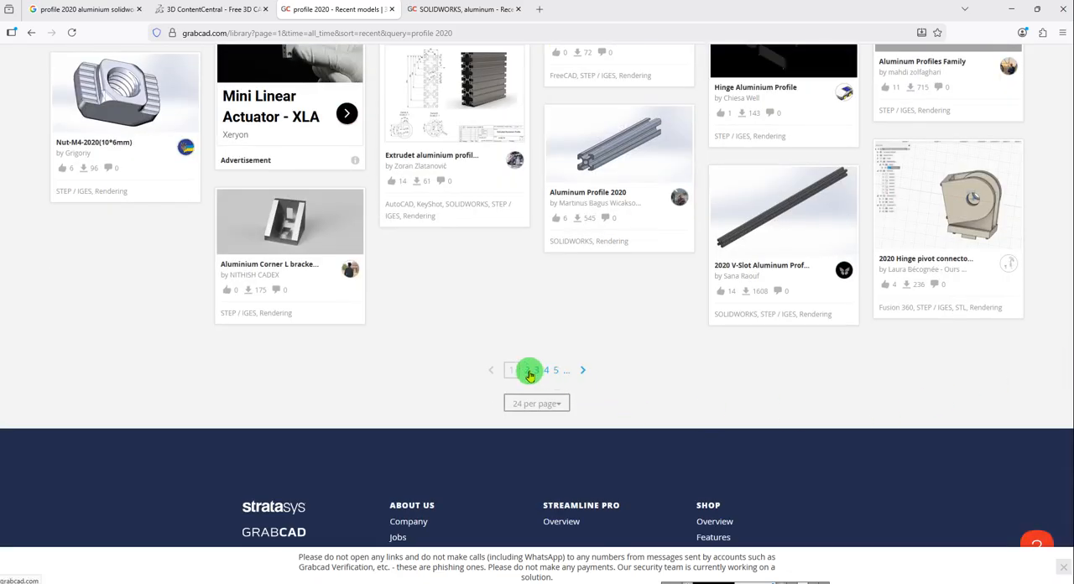
click(590, 159)
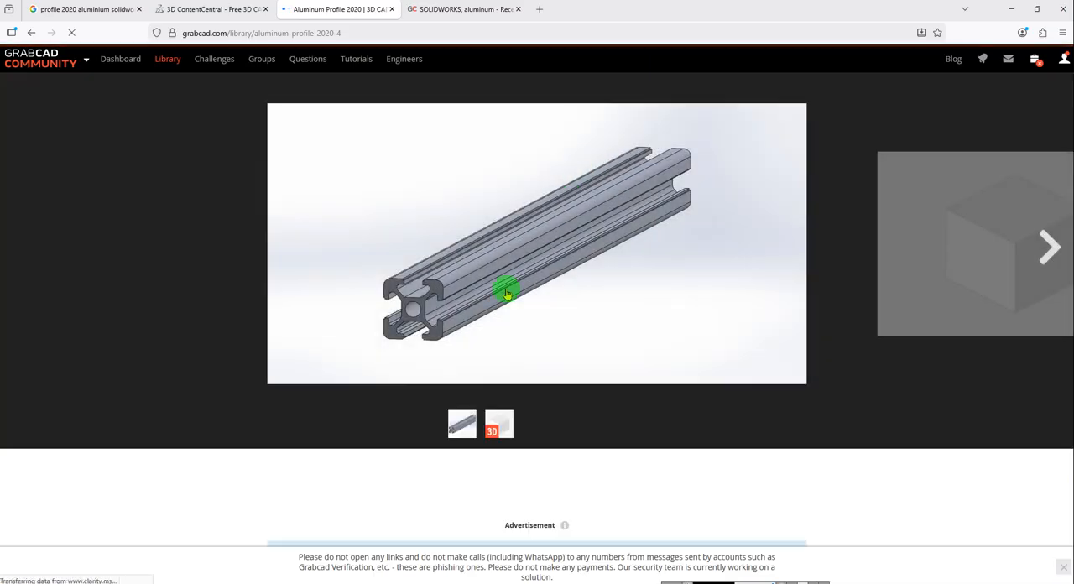
Check the file list of Aluminum Profile 2020, download its files and show the archive in the Downloads folder.
scroll(612, 336, down, 3)
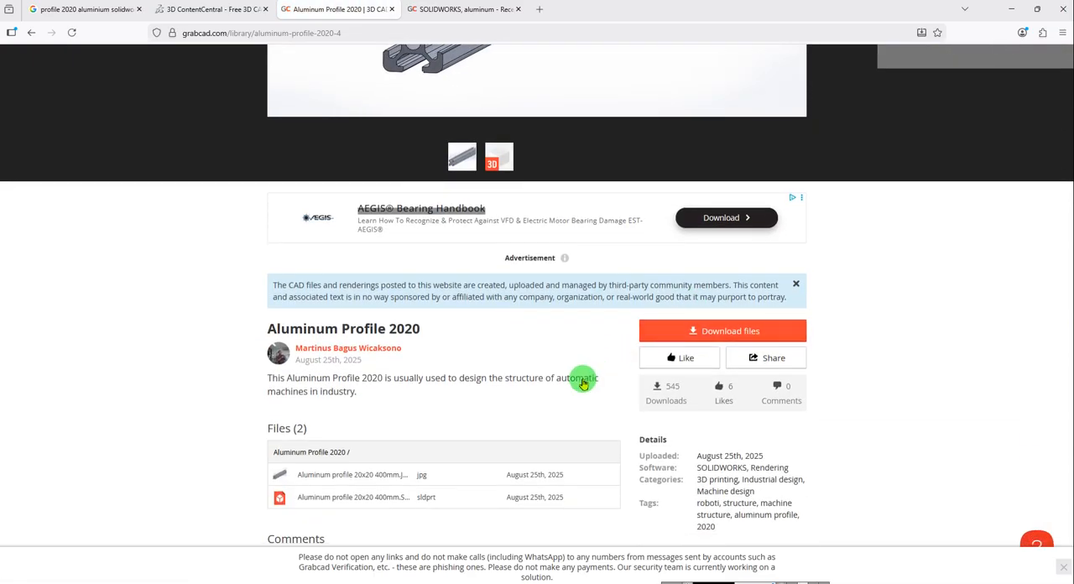
scroll(411, 405, down, 2)
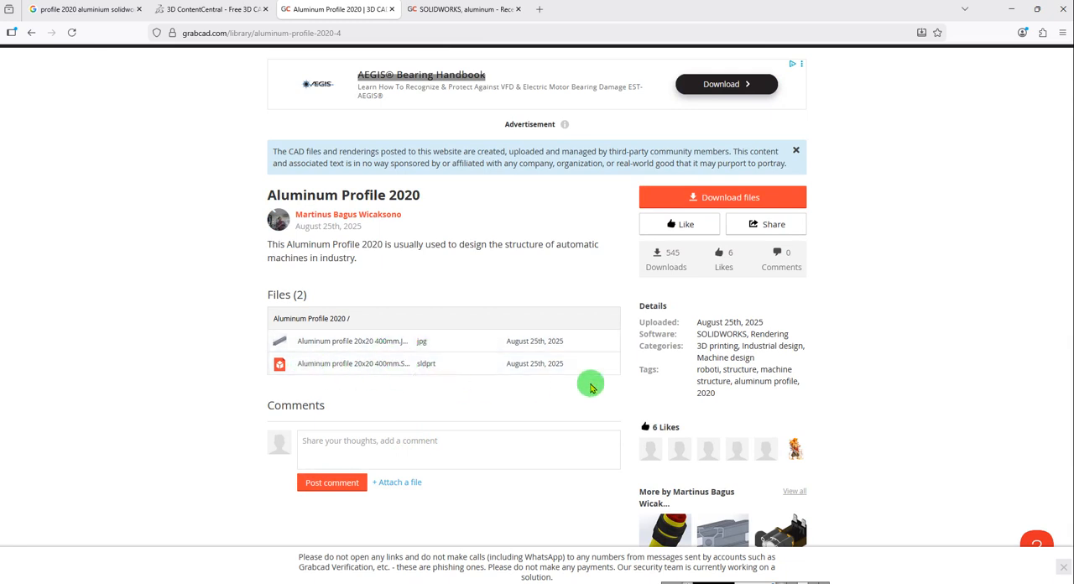
click(730, 199)
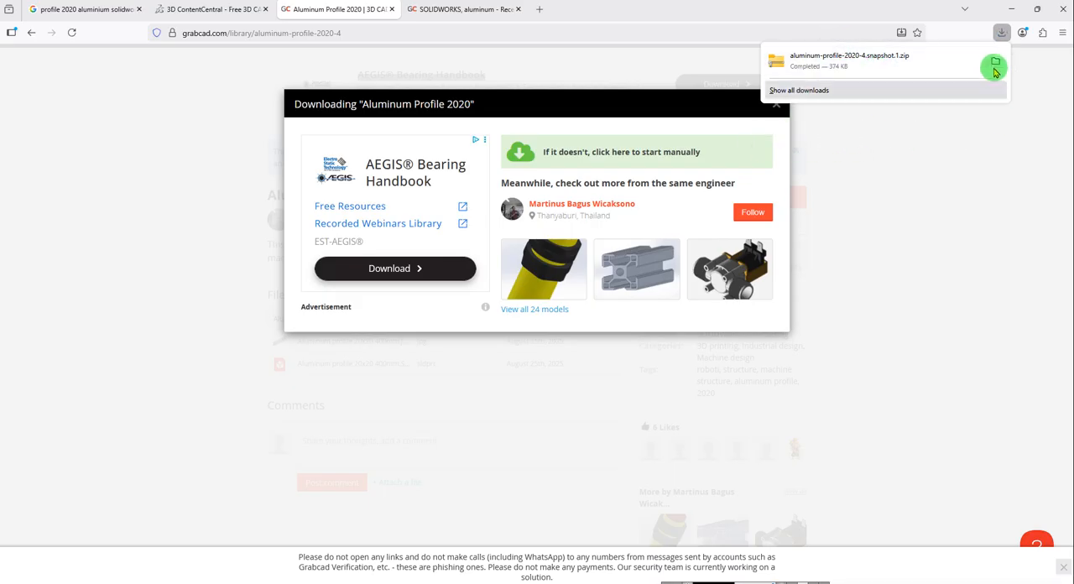
click(995, 60)
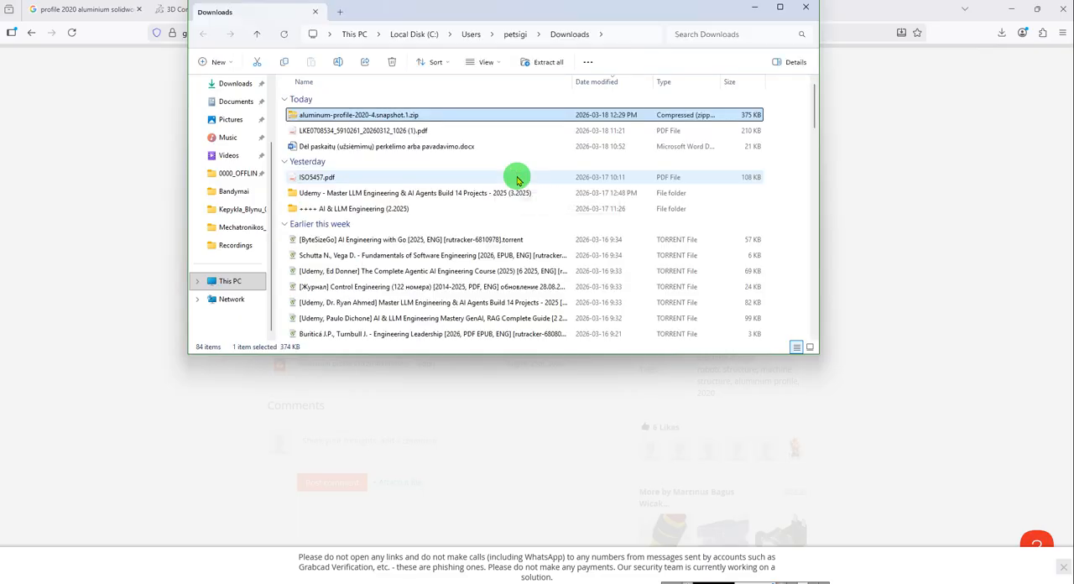
Copy the downloaded aluminum-profile-2020-4.snapshot.1.zip, switch to Total Commander, paste it into the Kepykla_Blynu_02_01 folder and select it there.
key(alt+Tab)
key(alt+Tab)
key(alt+Tab)
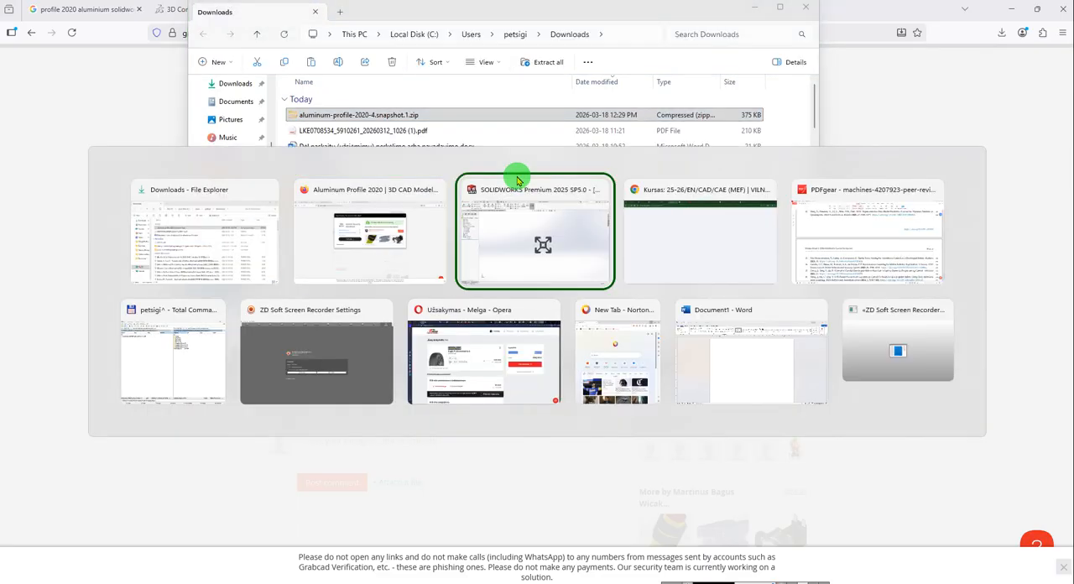
key(alt+Tab)
key(alt+Tab)
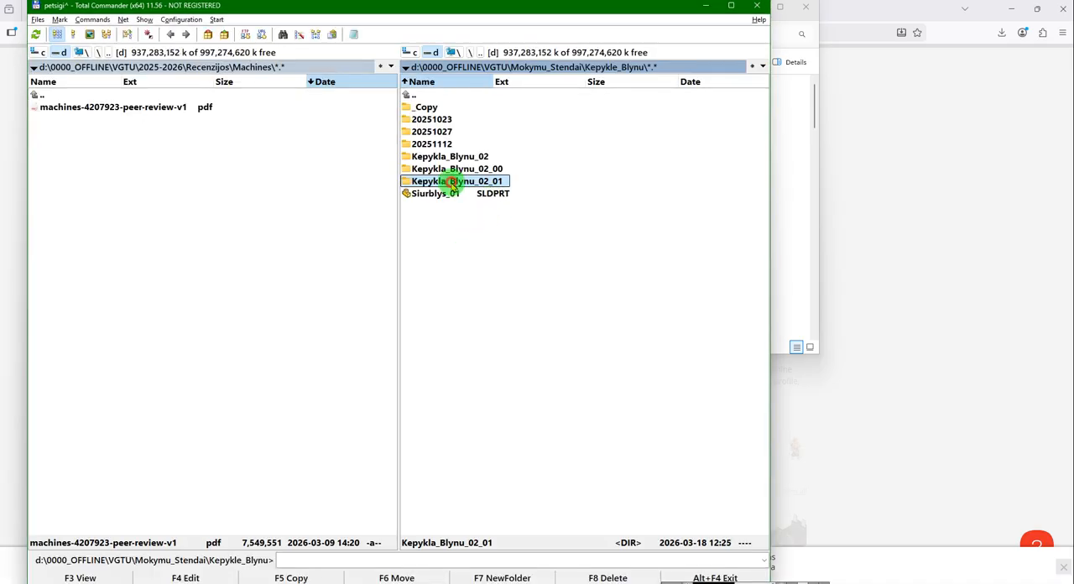
double_click(451, 183)
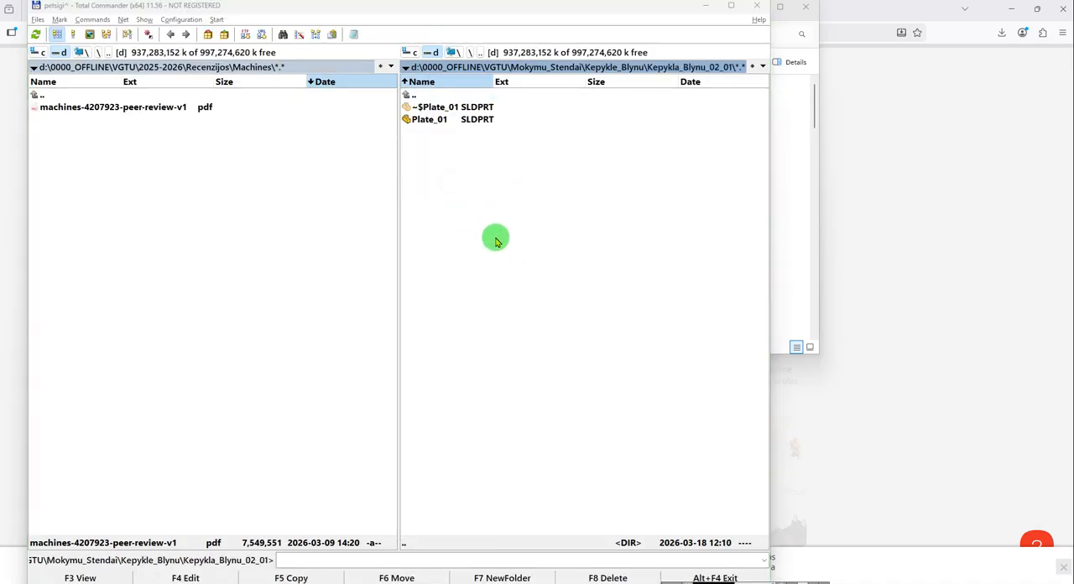
click(431, 120)
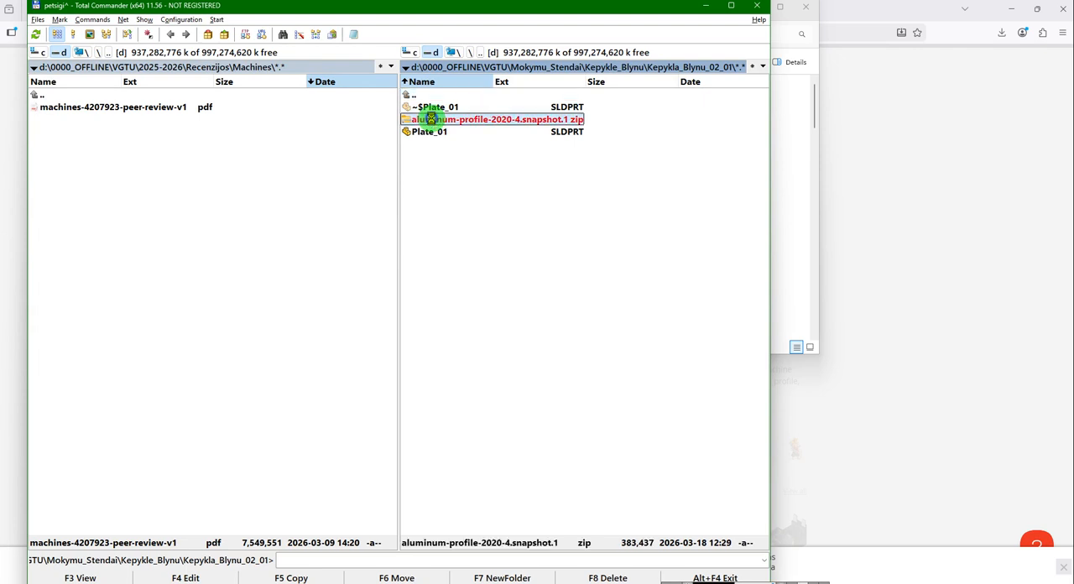
Extract aluminum-profile-2020-4.snapshot.1.zip within the Kepykla_Blynu_02_01 folder using 7-Zip, and delete the archive.
right_click(431, 120)
mouse_move(493, 192)
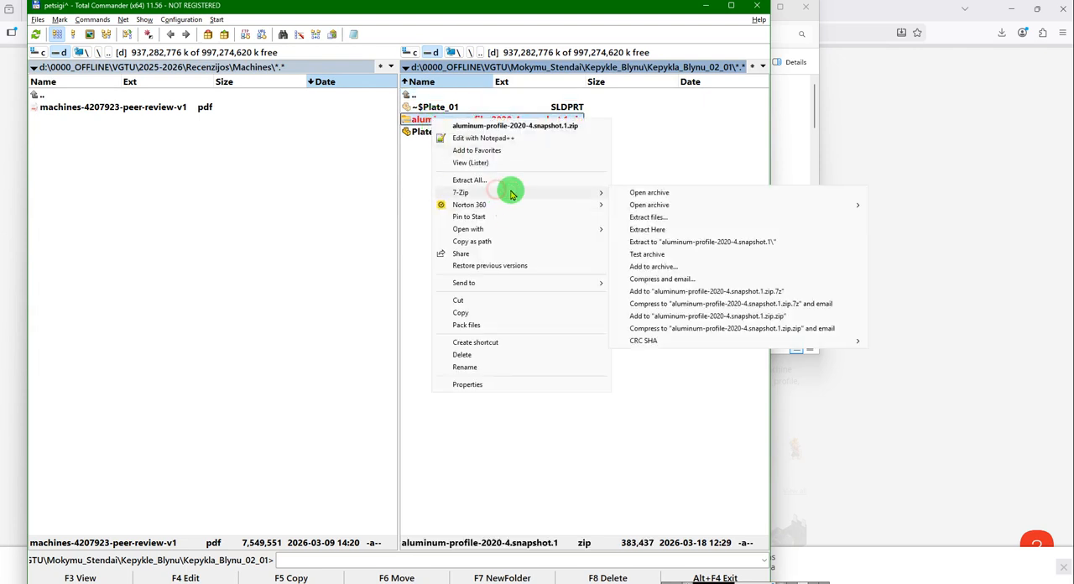
click(705, 242)
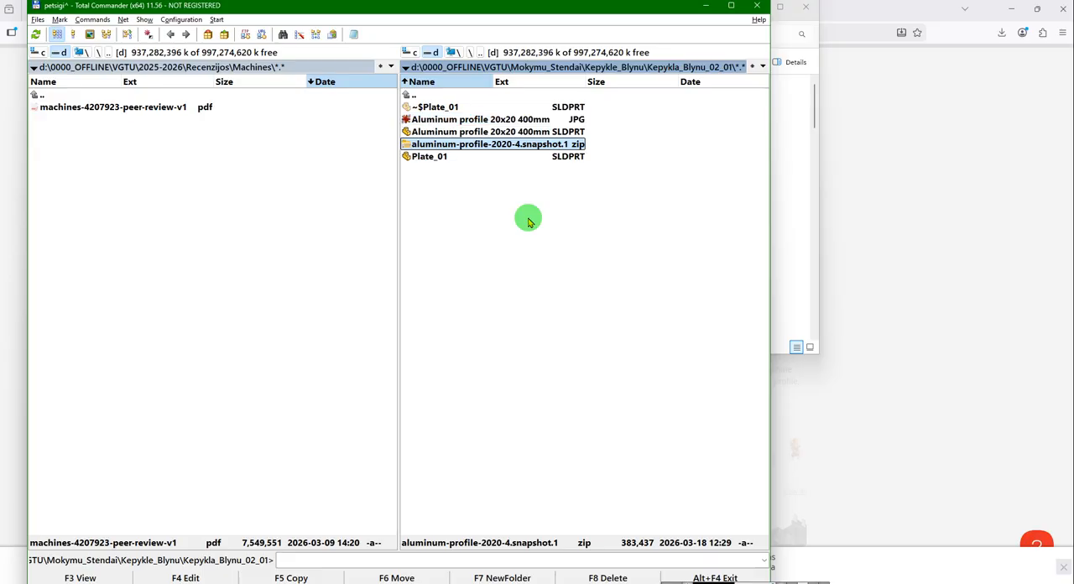
key(Delete)
key(Return)
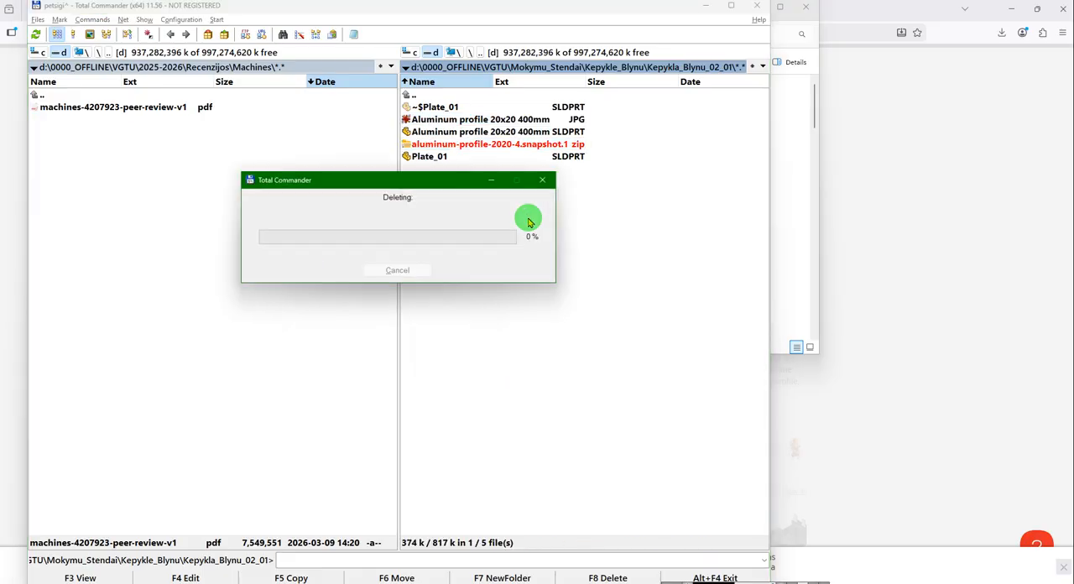
click(525, 132)
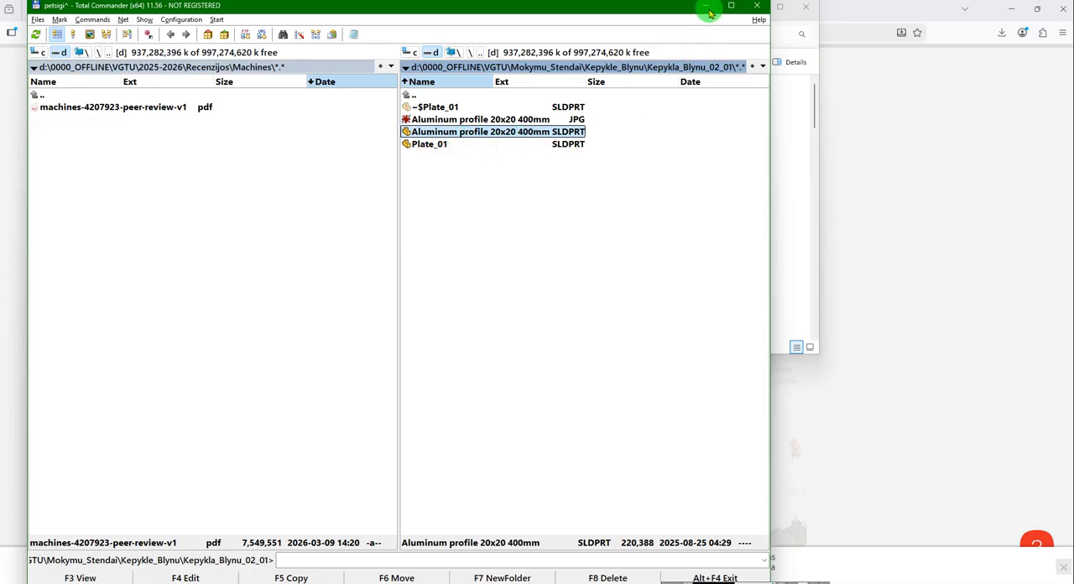
Switch to SOLIDWORKS and close Profilis_2020_08 without saving, keeping its changes in the assembly.
click(869, 163)
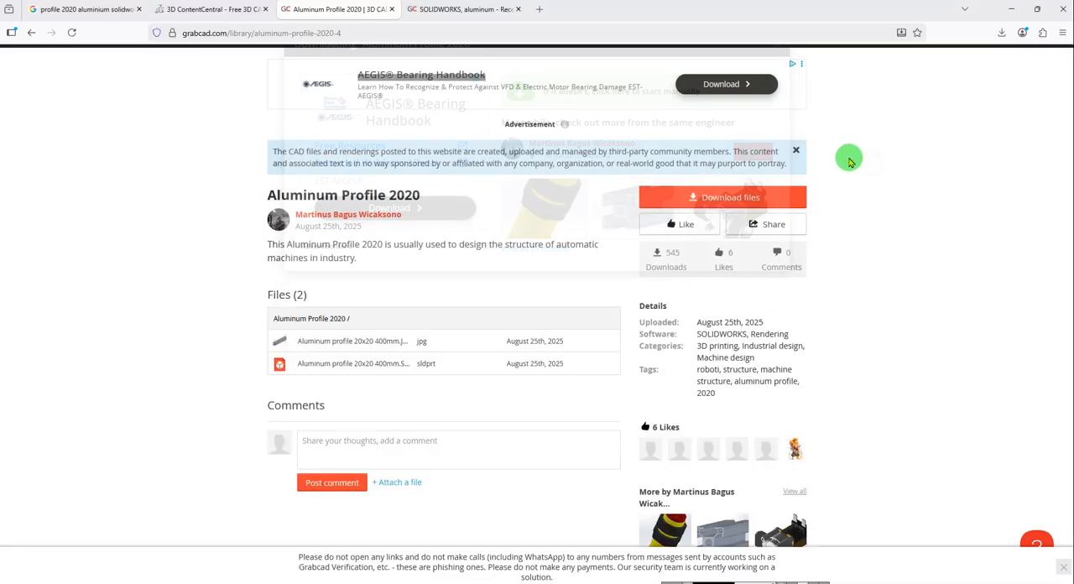
key(alt+Tab)
key(alt+Tab)
key(alt+Tab)
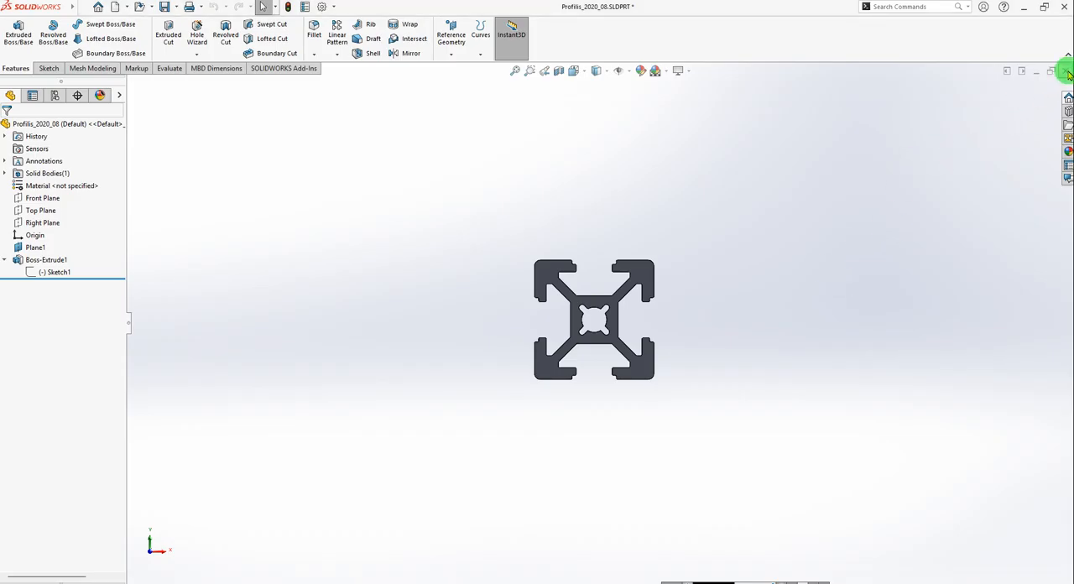
click(1067, 69)
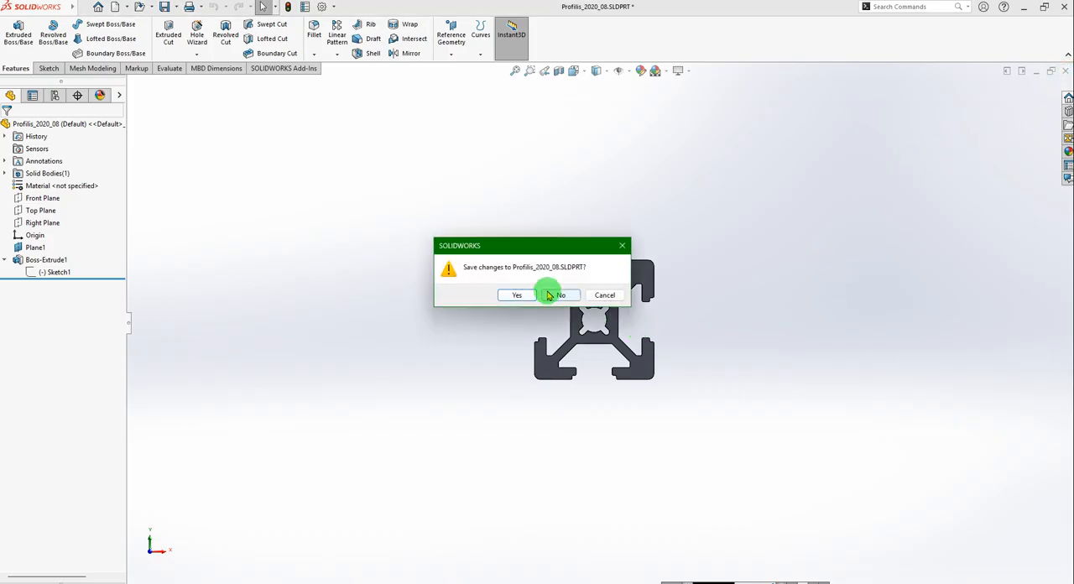
click(559, 296)
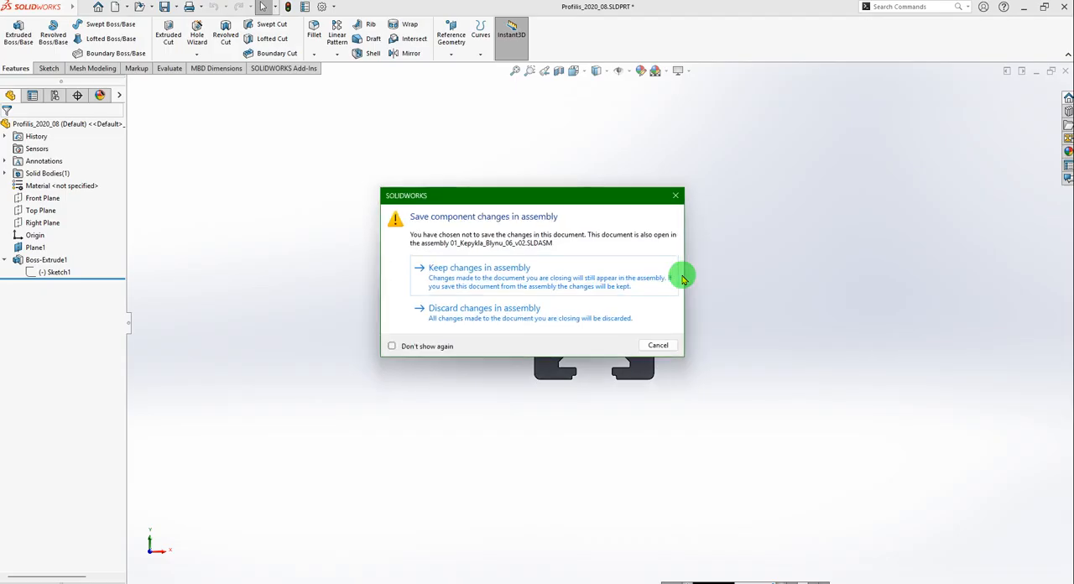
click(459, 268)
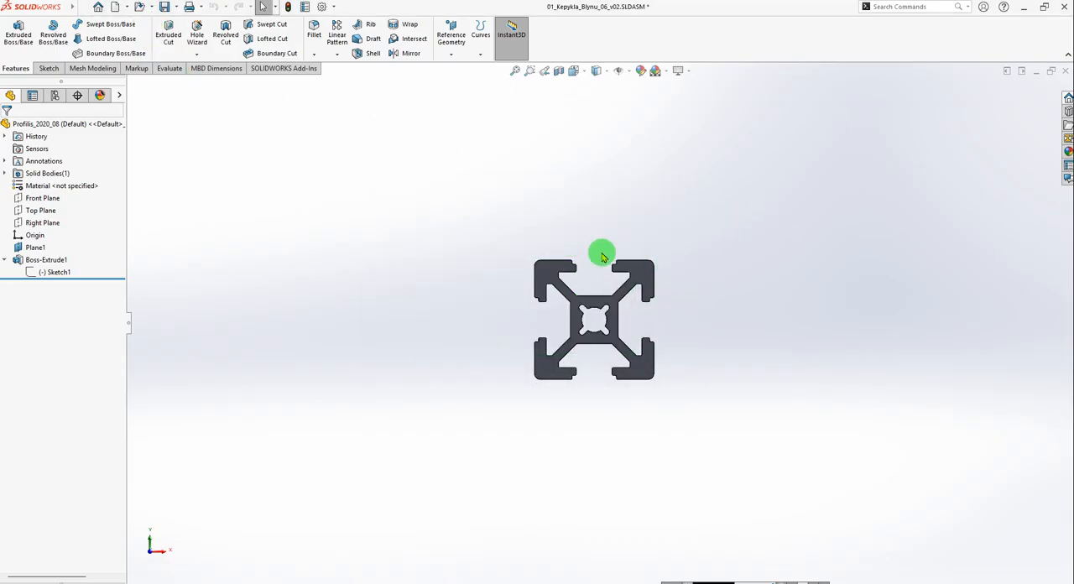
scroll(451, 351, up, 8)
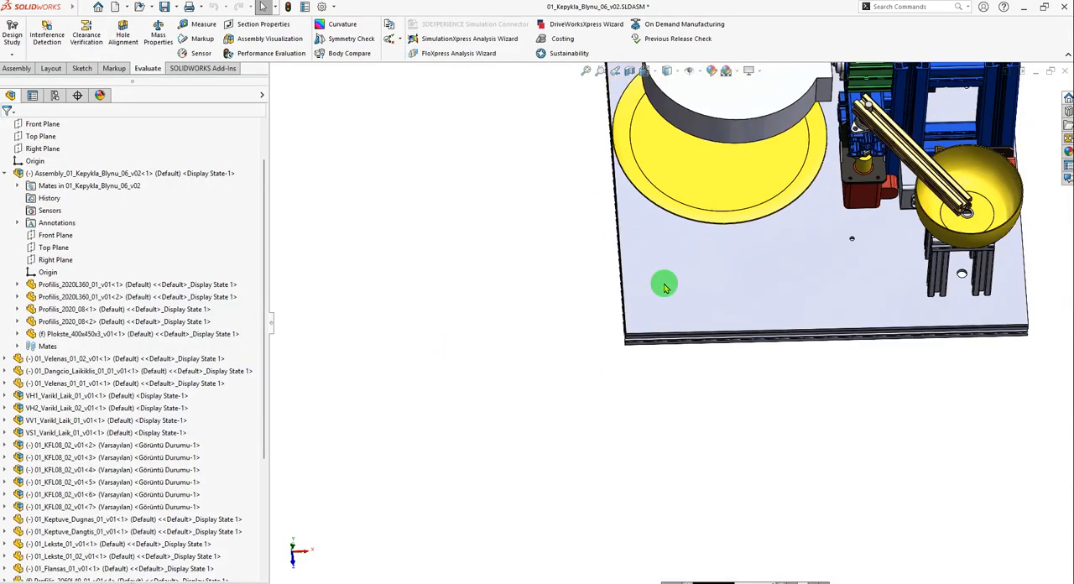
scroll(808, 197, down, 5)
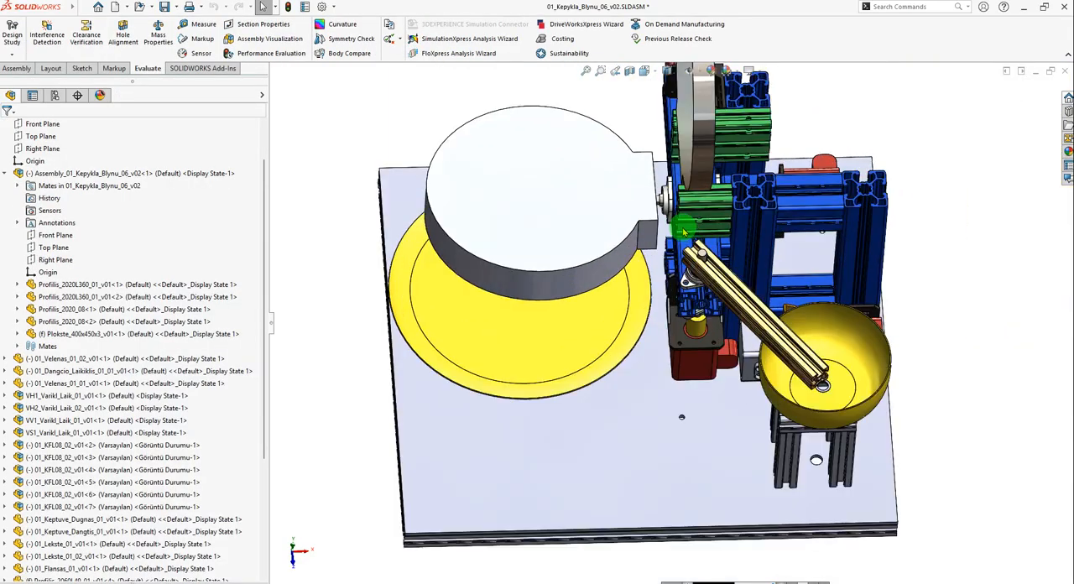
click(116, 6)
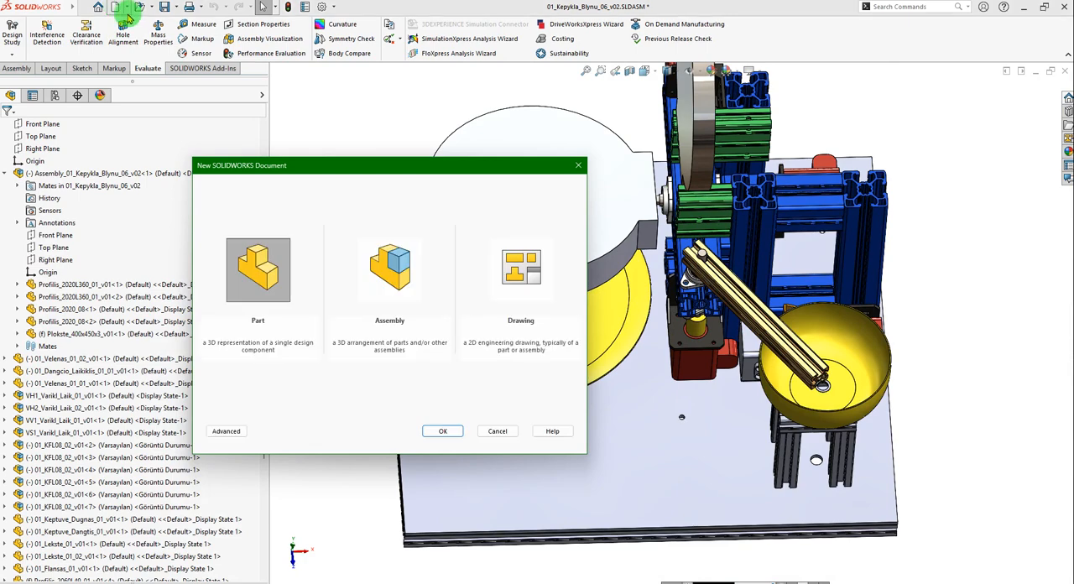
key(Escape)
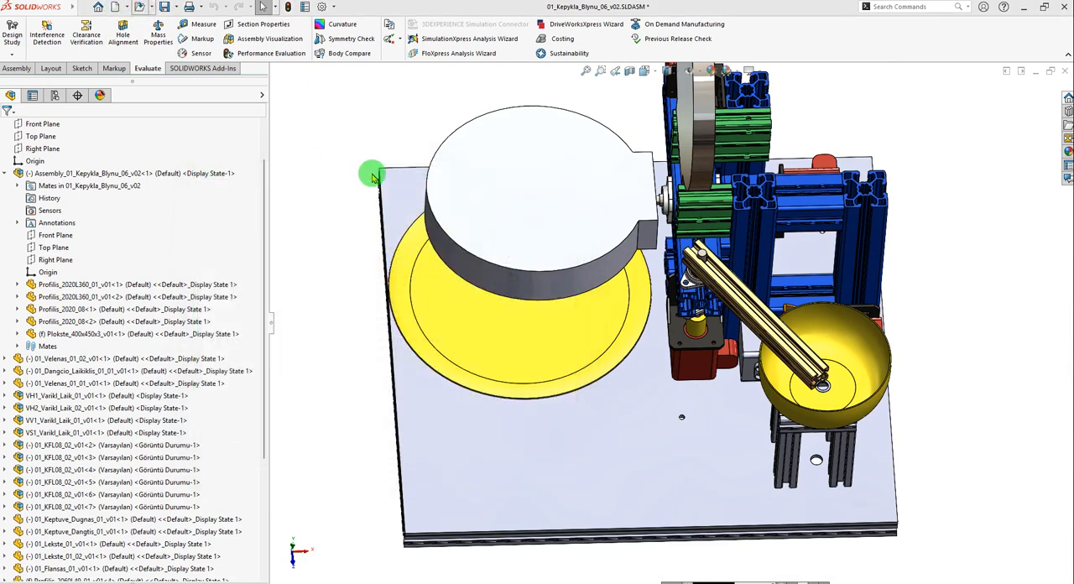
Open Aluminum profile 20x20 400mm.SLDPRT from the Kepykla_Blynu_02_01 folder and acknowledge the educational-version warning.
key(ctrl+o)
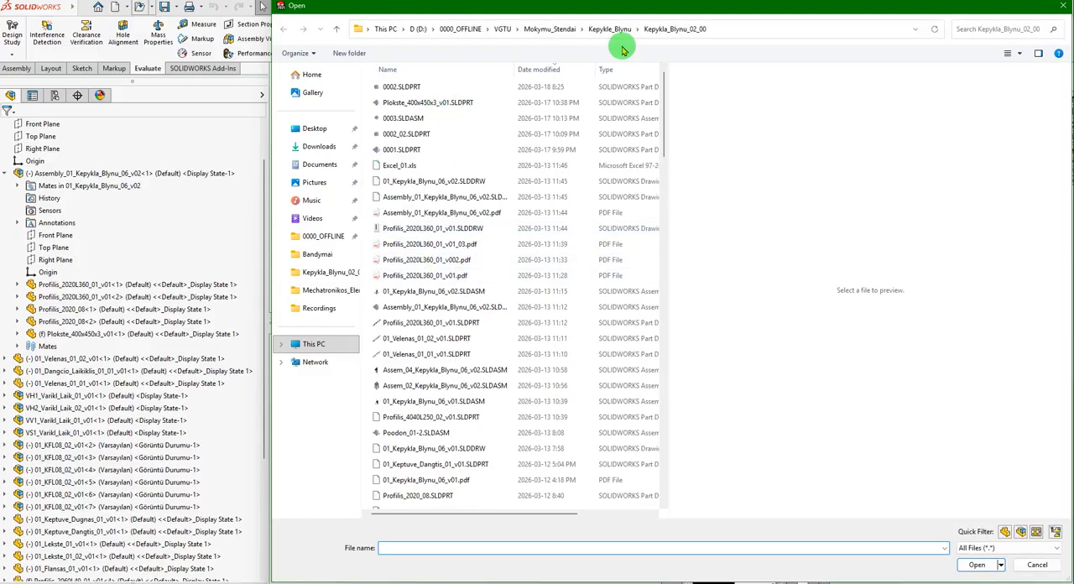
click(610, 29)
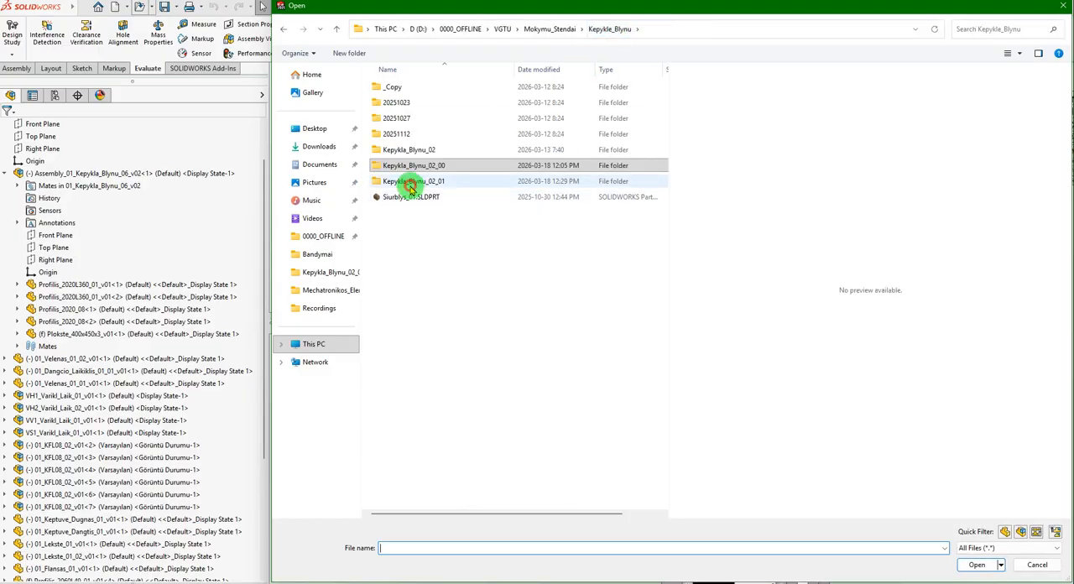
double_click(411, 184)
click(408, 103)
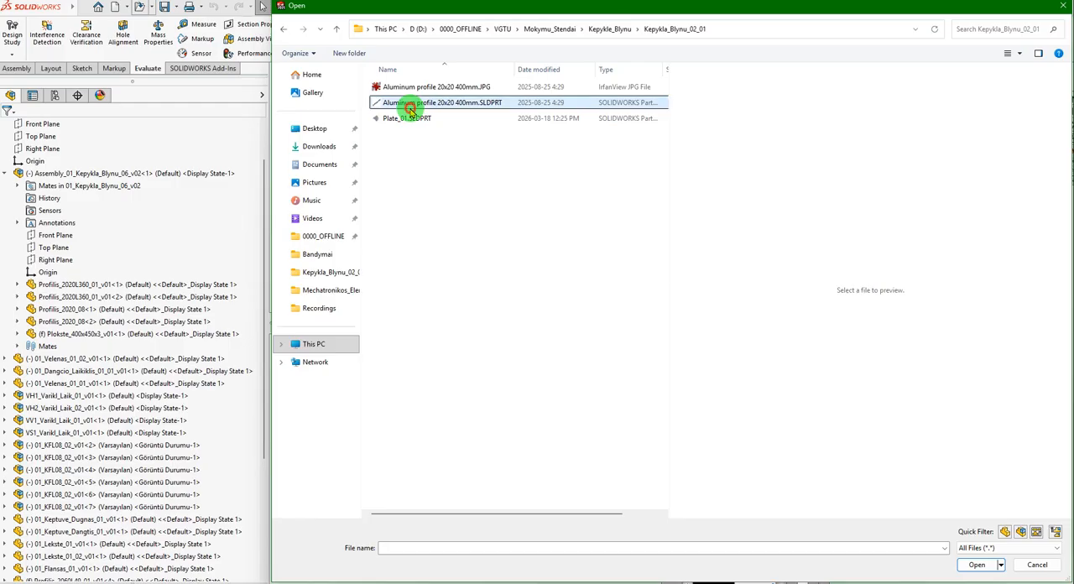
click(975, 564)
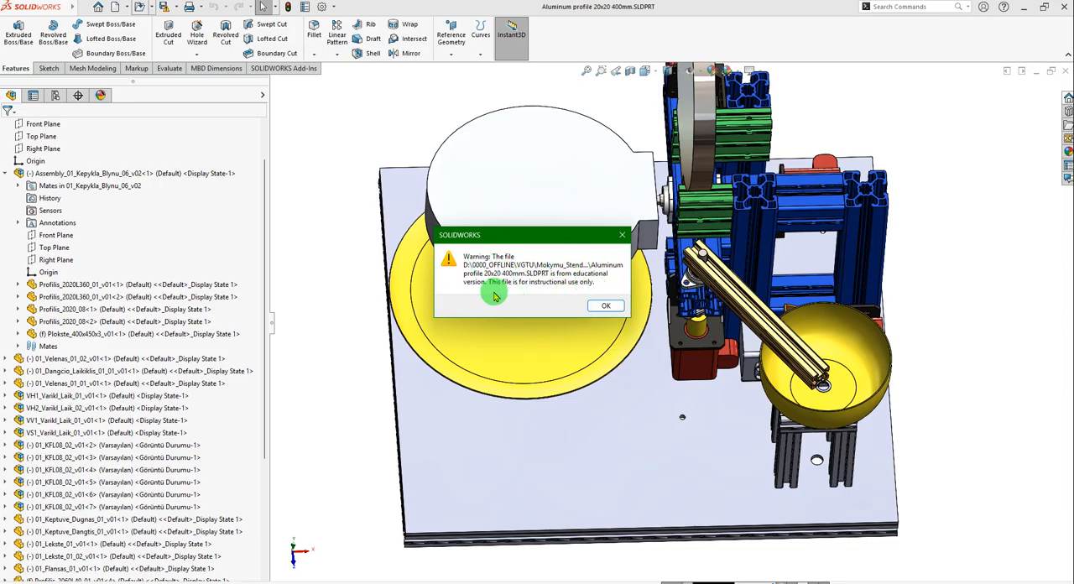
click(610, 306)
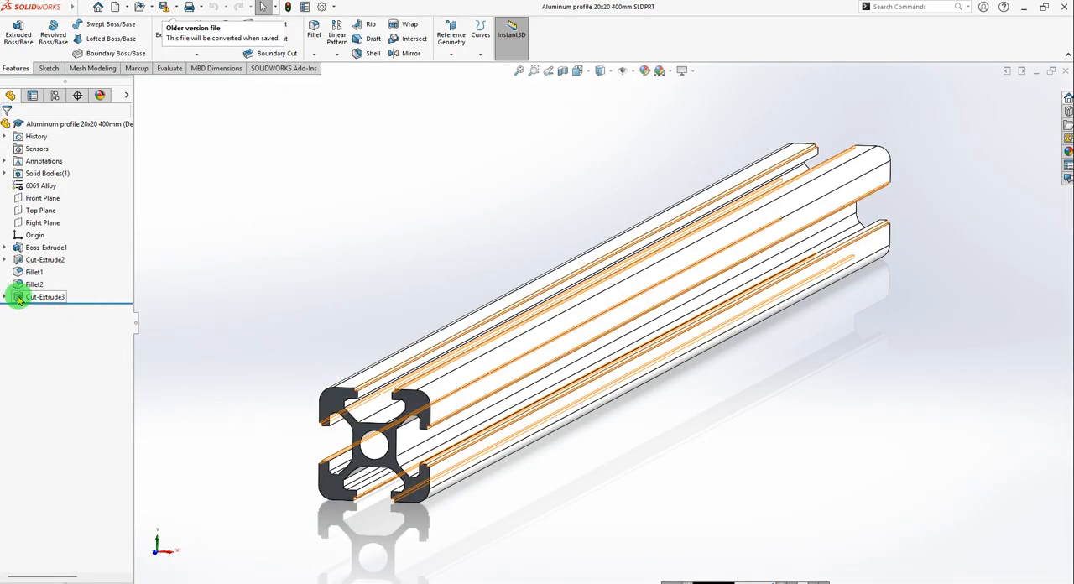
Examine the profile's base sketch, Sketch1 under Boss-Extrude1, and its cross-section dimensions.
click(335, 406)
click(607, 495)
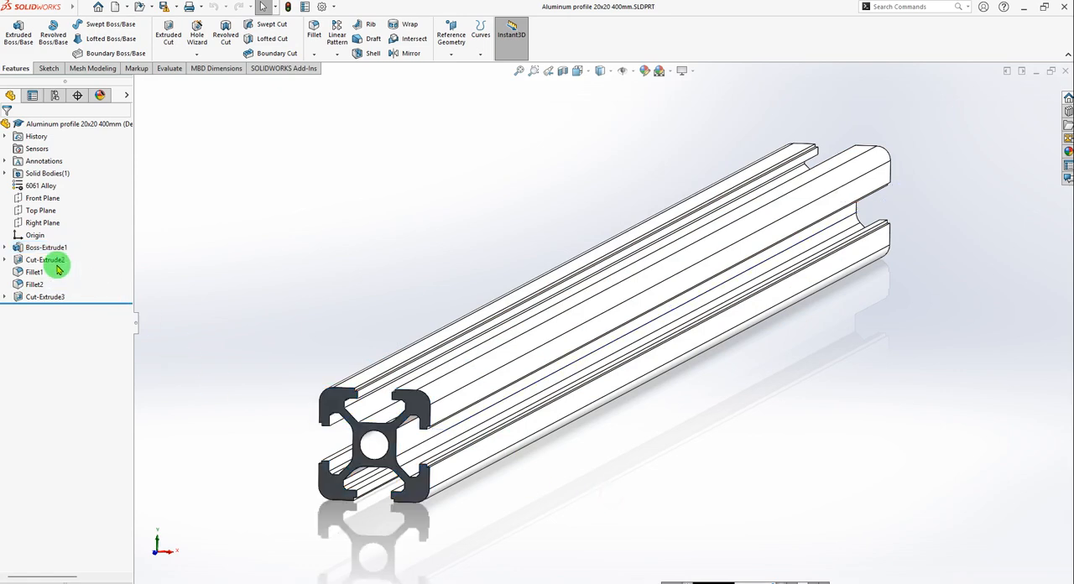
click(5, 247)
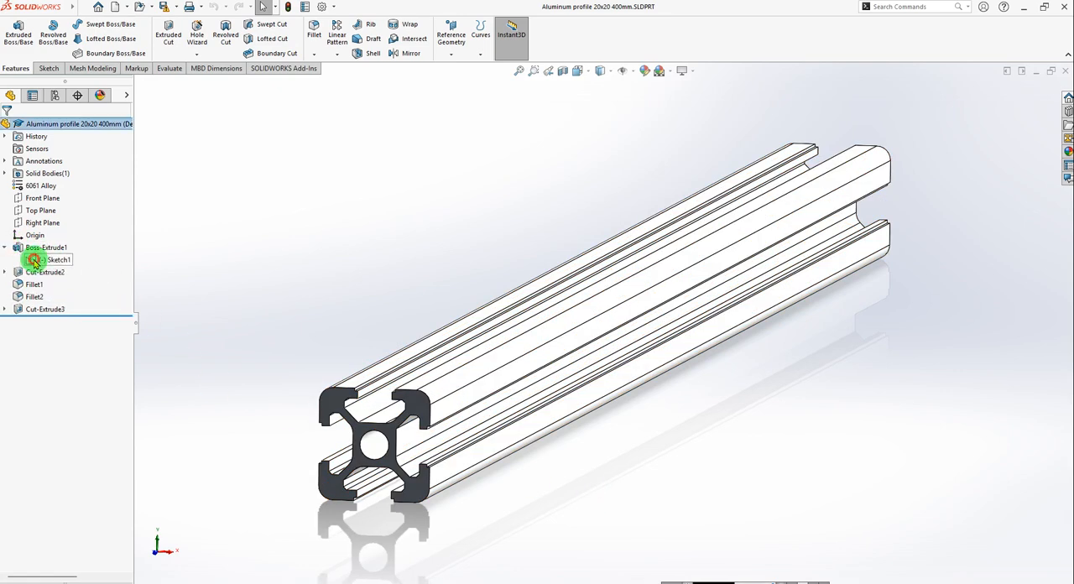
click(33, 261)
scroll(353, 437, down, 2)
scroll(873, 261, up, 4)
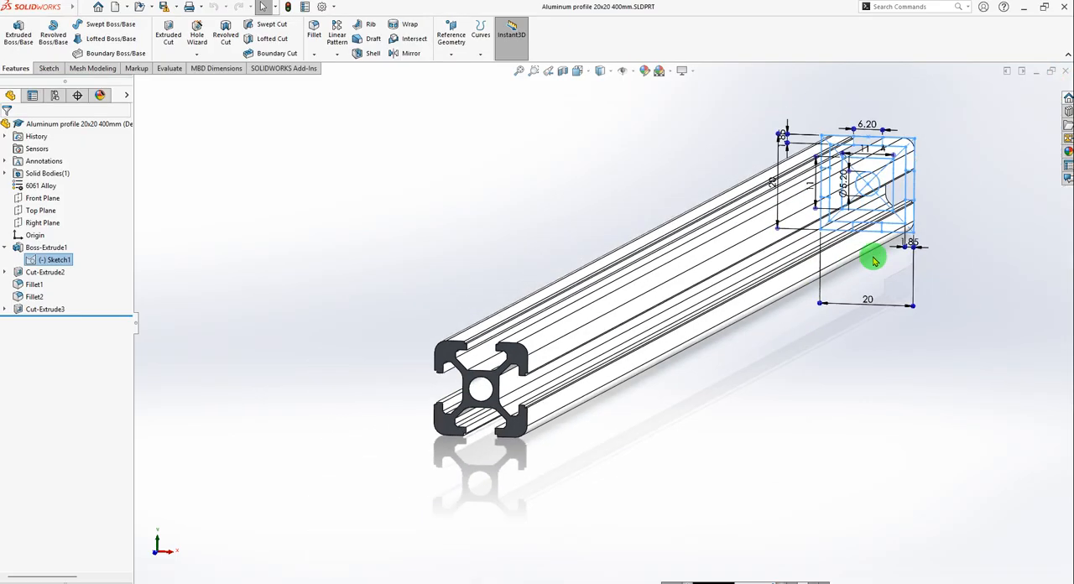
scroll(880, 174, down, 5)
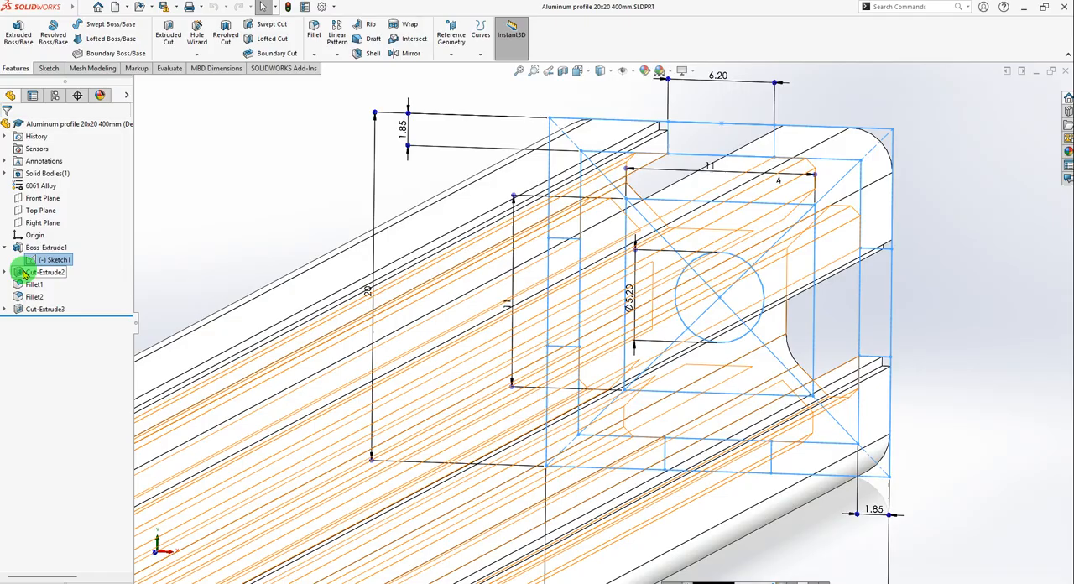
Inspect the profile's Cut-Extrude3 feature, its end face and the overall shape of the part.
click(6, 311)
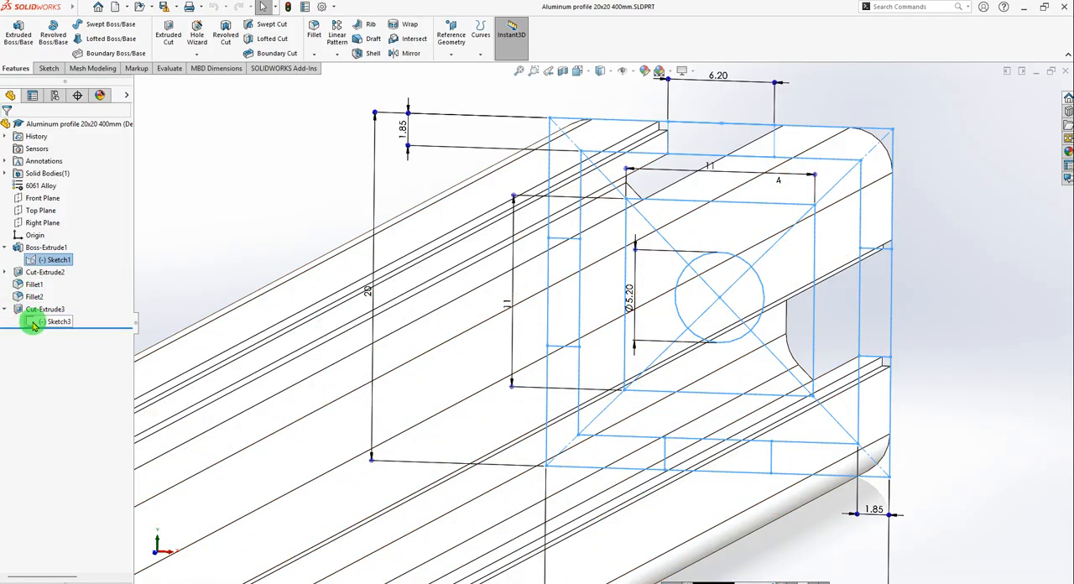
click(206, 242)
scroll(532, 257, up, 3)
scroll(697, 299, up, 3)
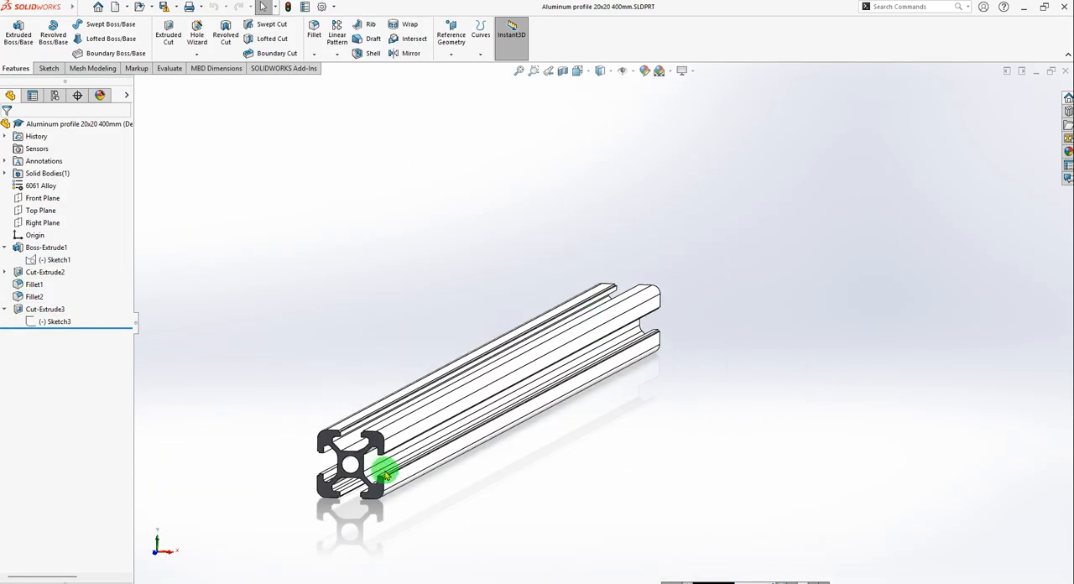
scroll(394, 457, down, 5)
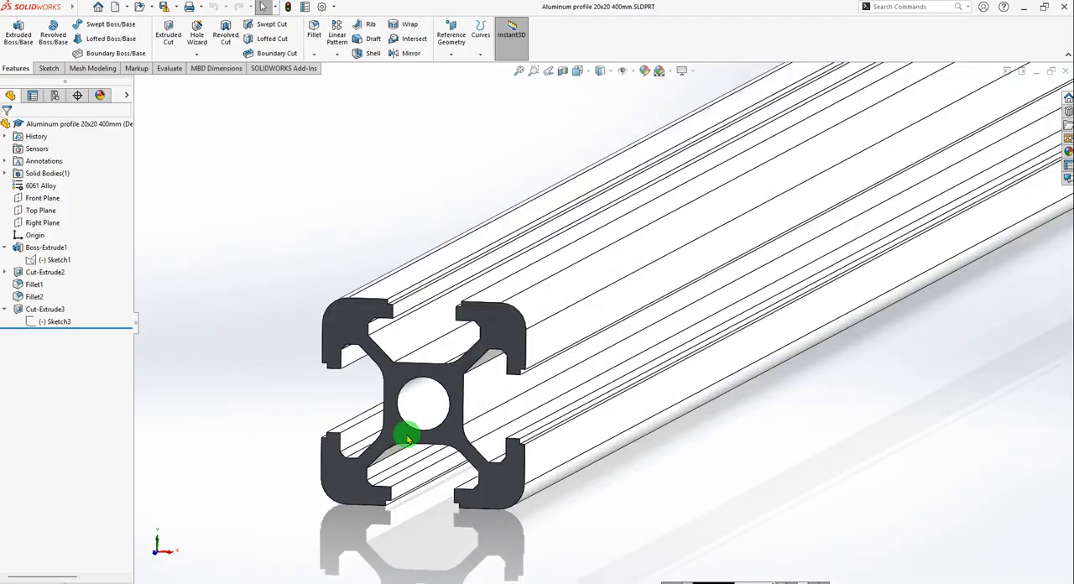
click(344, 327)
click(255, 338)
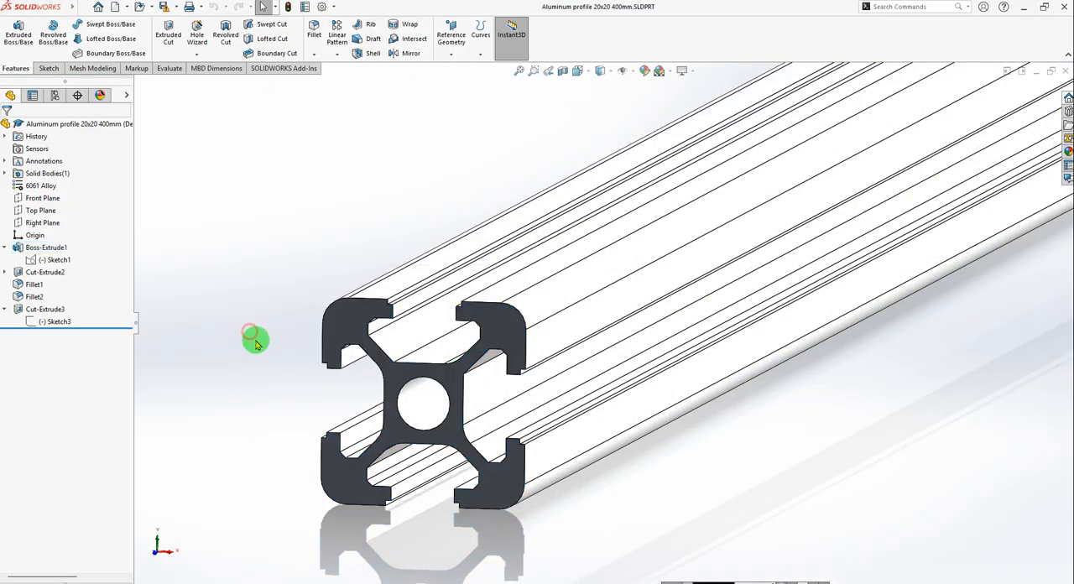
click(5, 249)
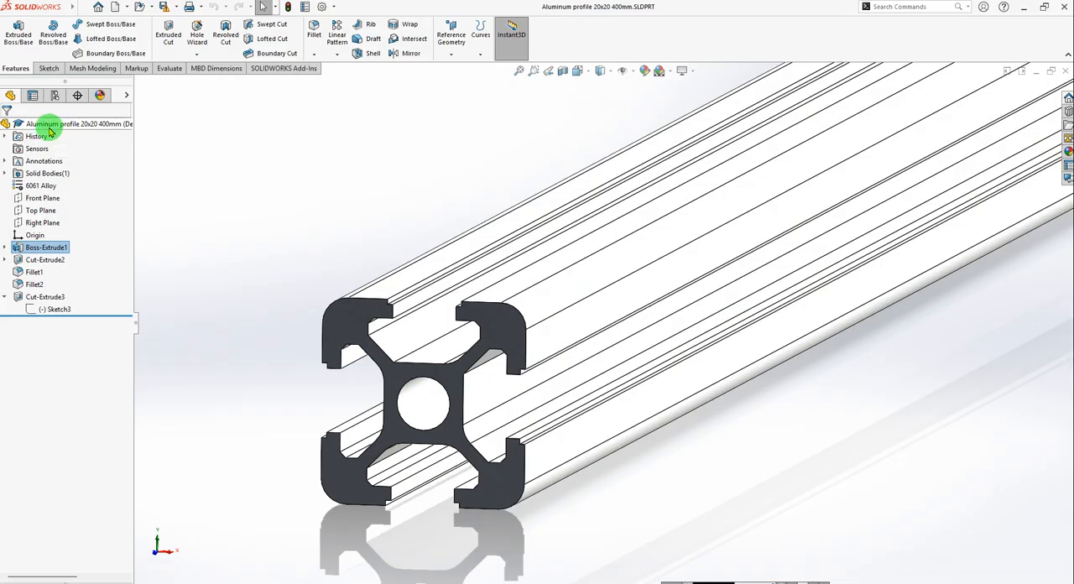
click(49, 125)
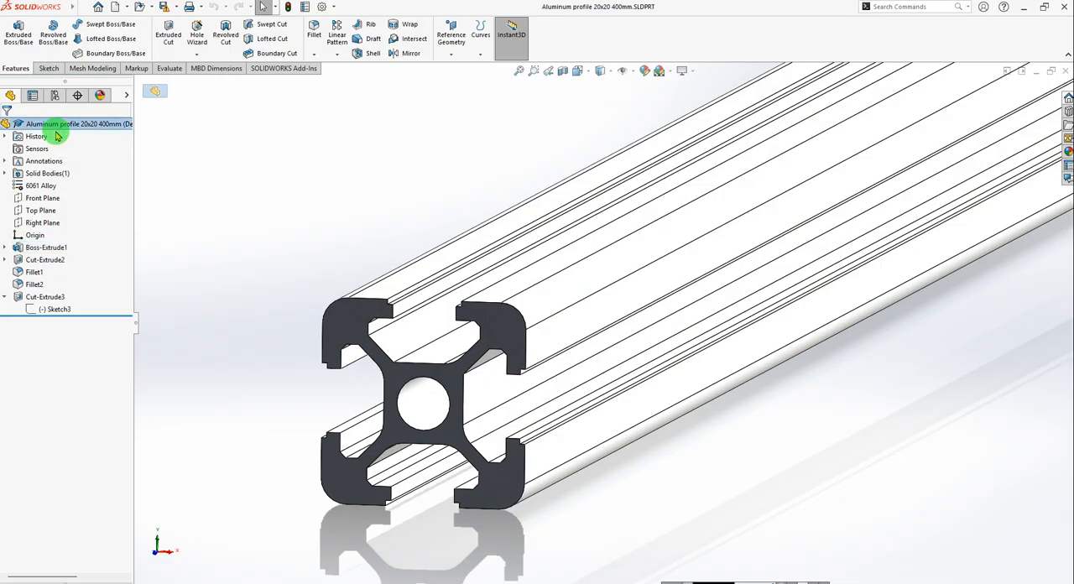
scroll(314, 289, up, 7)
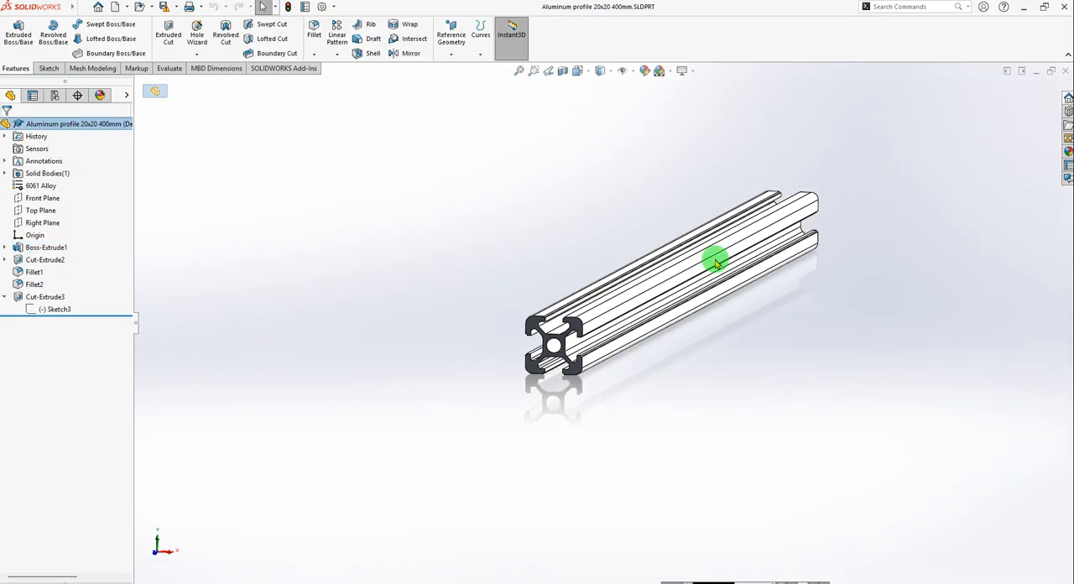
scroll(822, 220, down, 2)
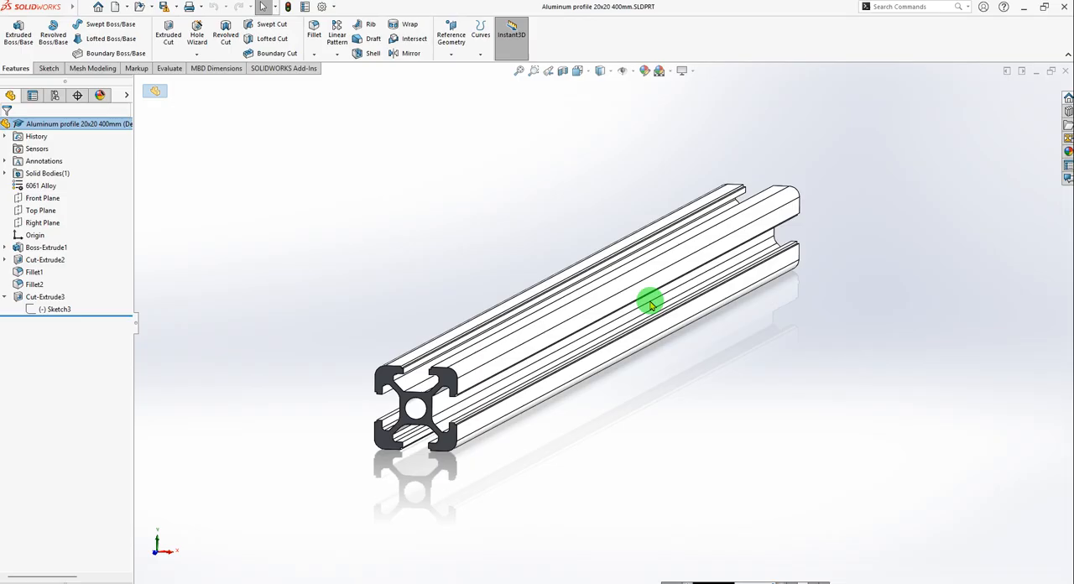
Save the profile part under the new name Bottom2020_01 in the Kepykla_Blynu_02_01 folder, converting it to the current version.
click(176, 7)
click(198, 52)
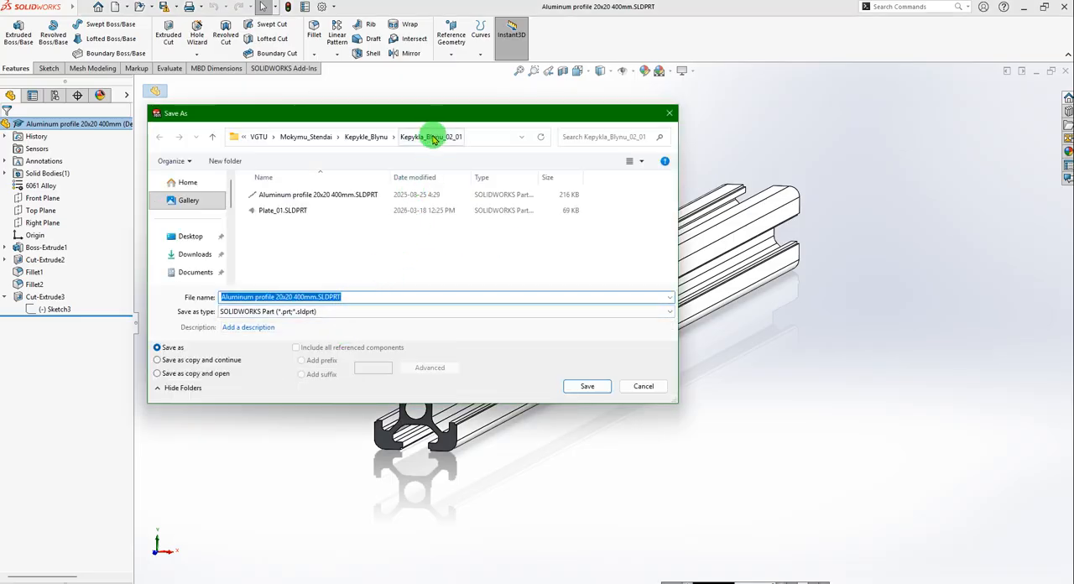
text(Bottom2020_01)
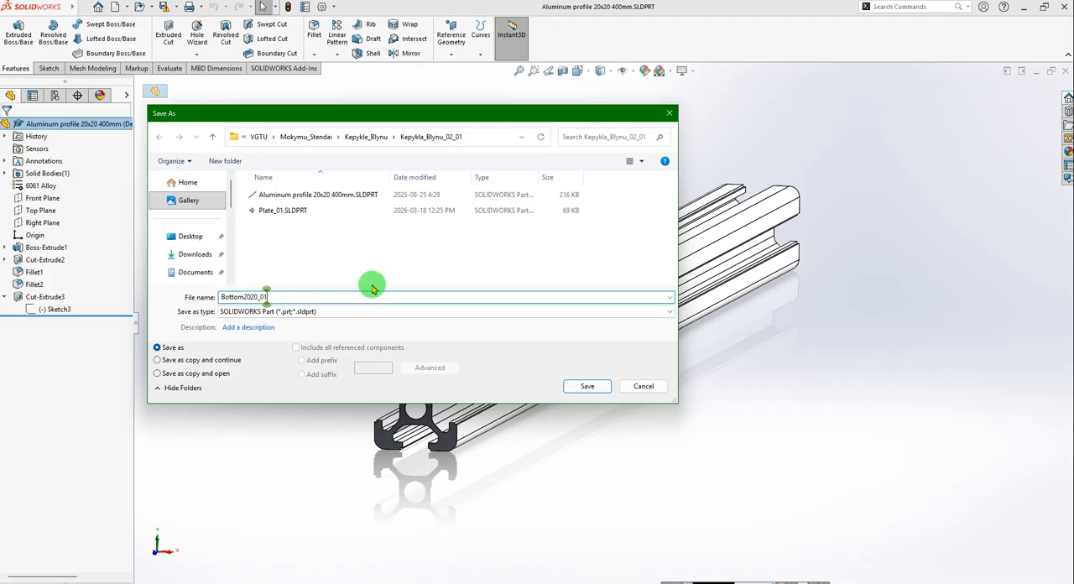
key(Return)
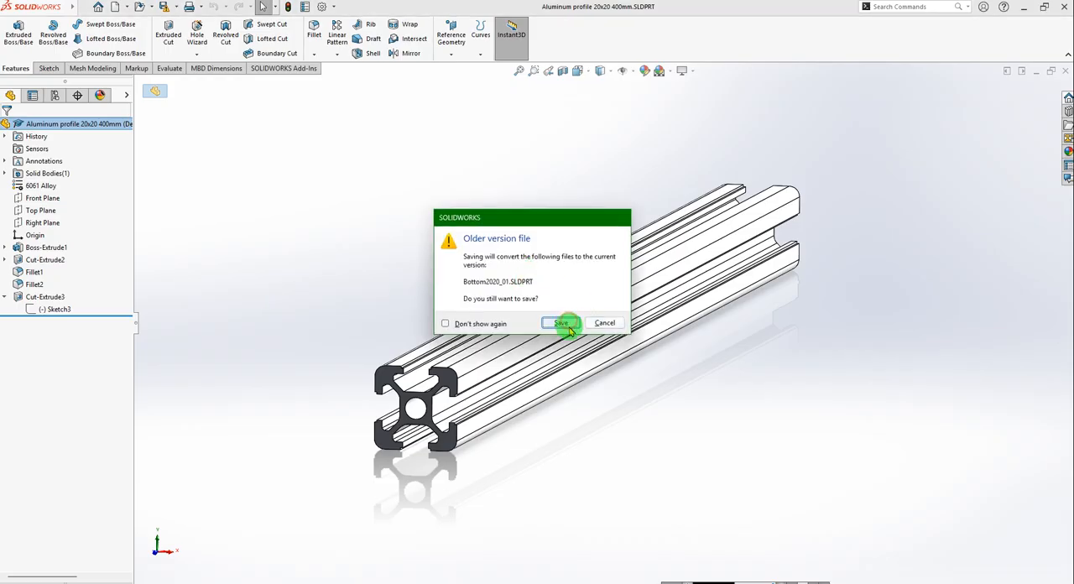
click(568, 327)
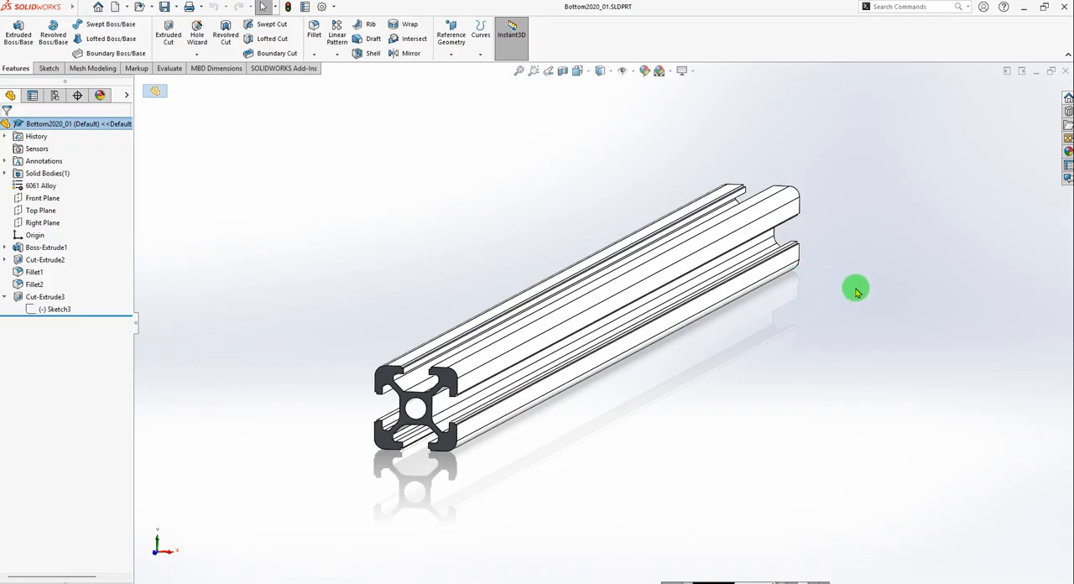
Set the profile's Boss-Extrude1 depth to 450 mm and save the Bottom2020_01 part.
click(30, 249)
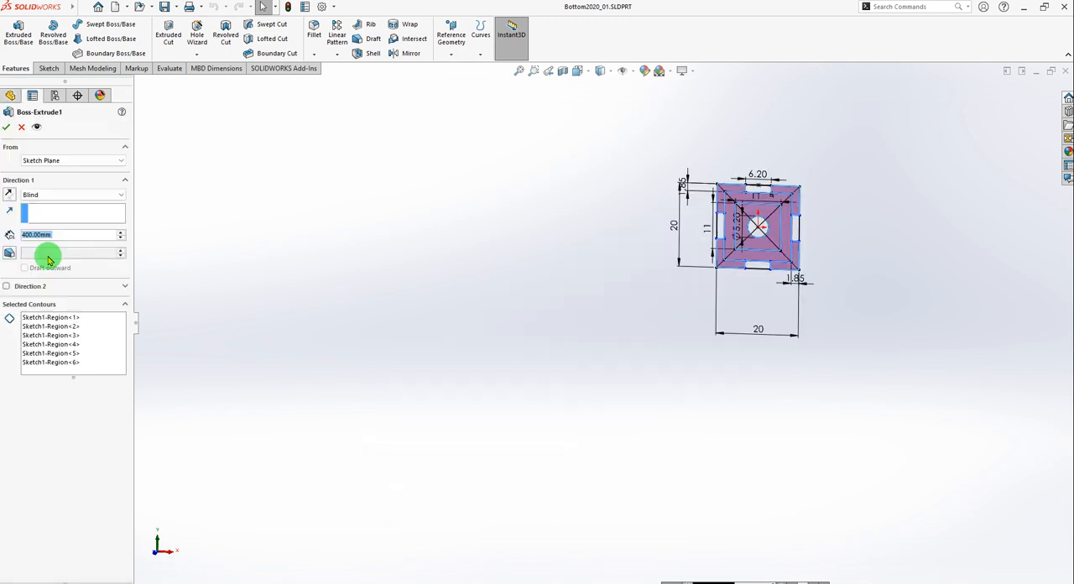
click(51, 240)
drag(63, 237, 3, 231)
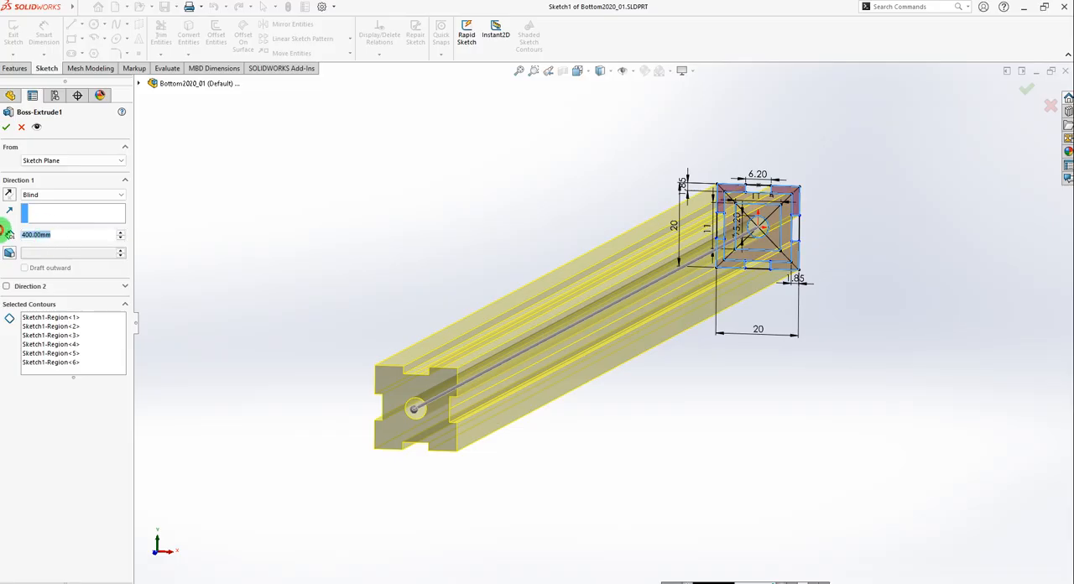
text(450)
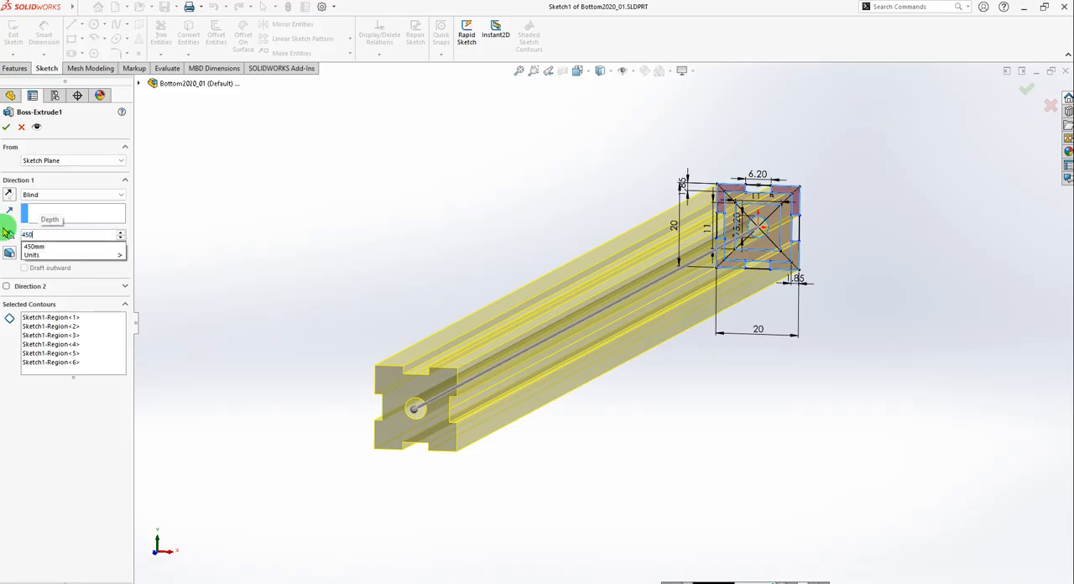
click(5, 127)
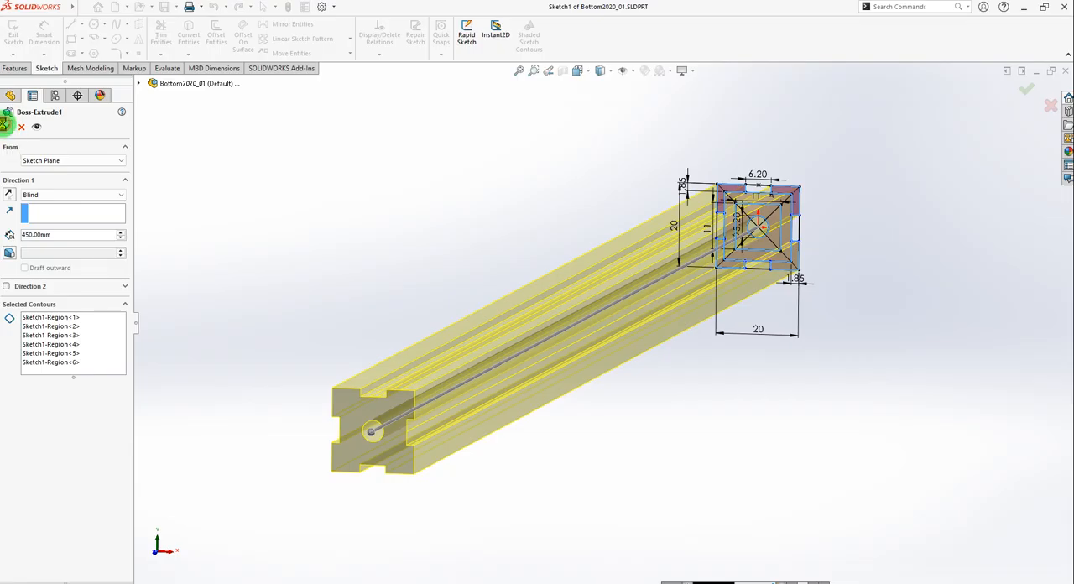
click(5, 125)
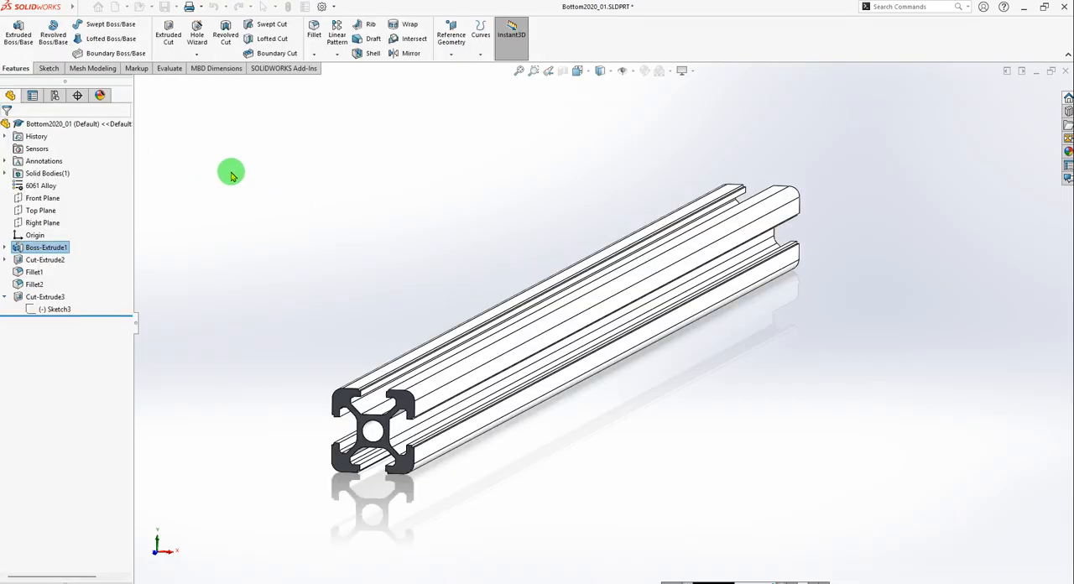
click(166, 8)
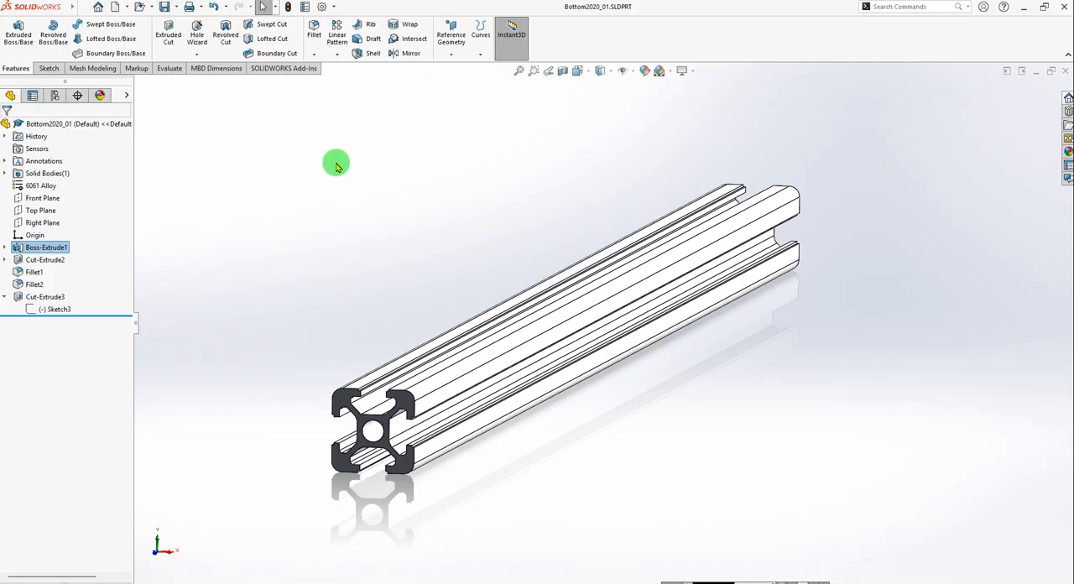
Look over the open Plate_01 part and return to the Bottom2020_01 profile.
key(ctrl+Tab)
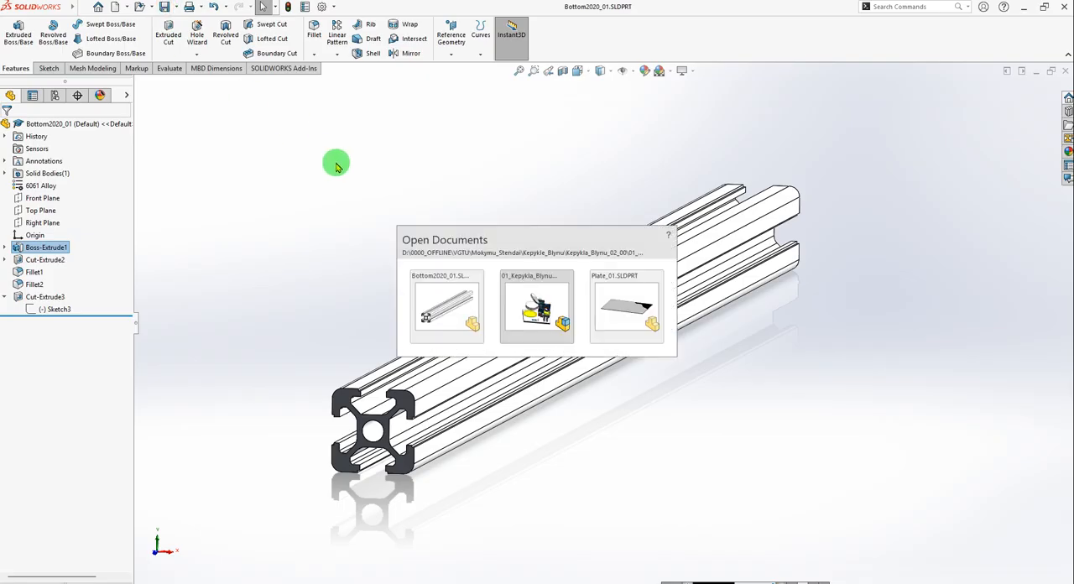
key(ctrl+Tab)
key(ctrl+Tab)
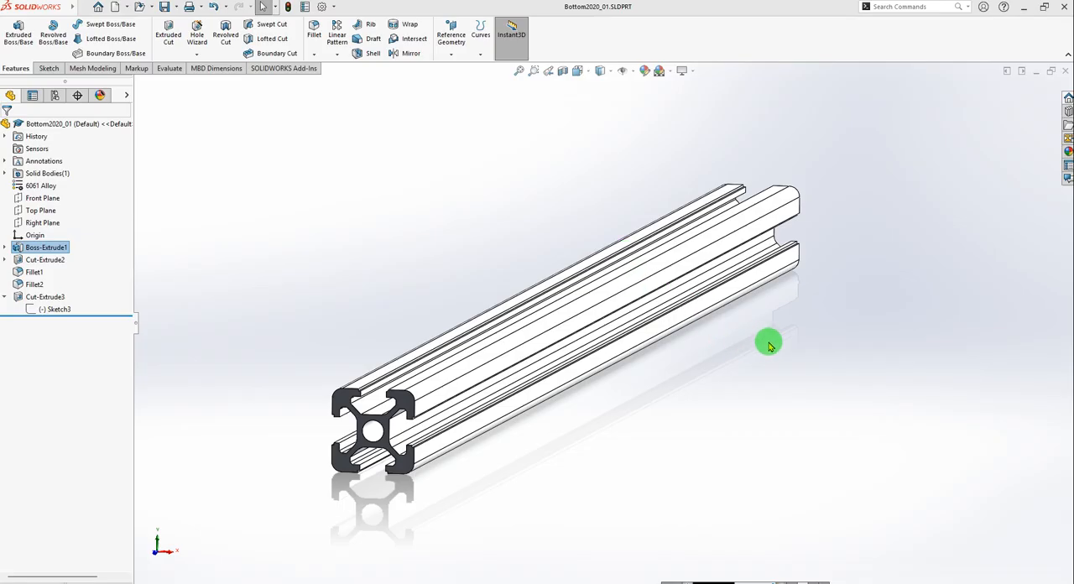
key(ctrl+Tab)
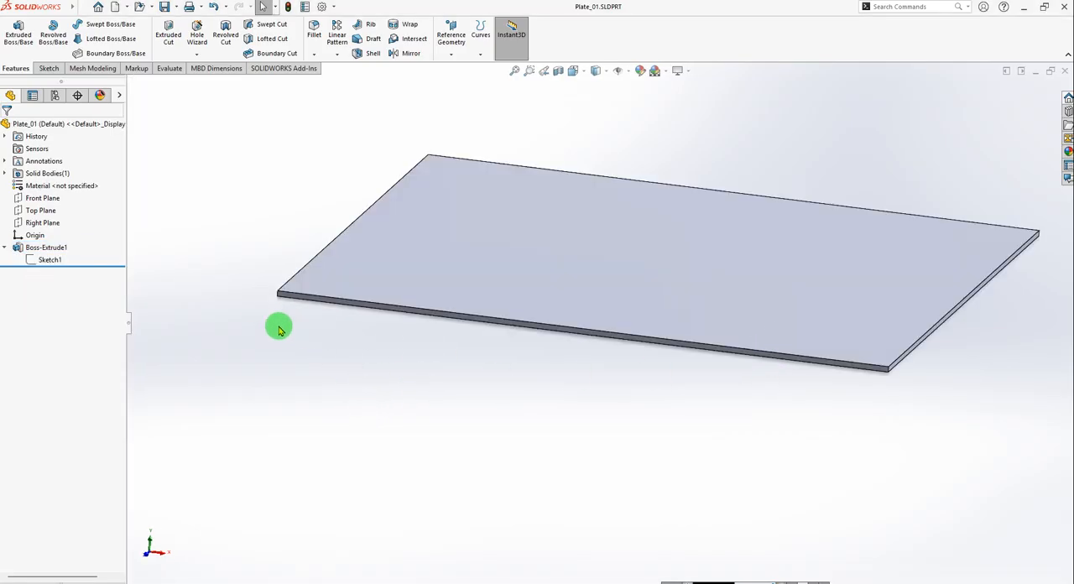
key(ctrl+Tab)
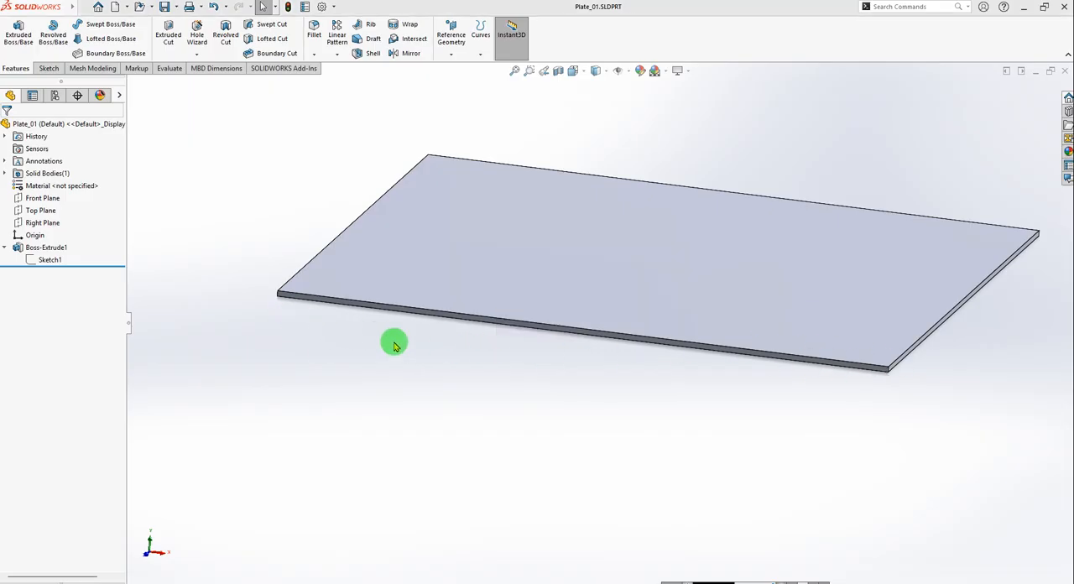
key(ctrl+Tab)
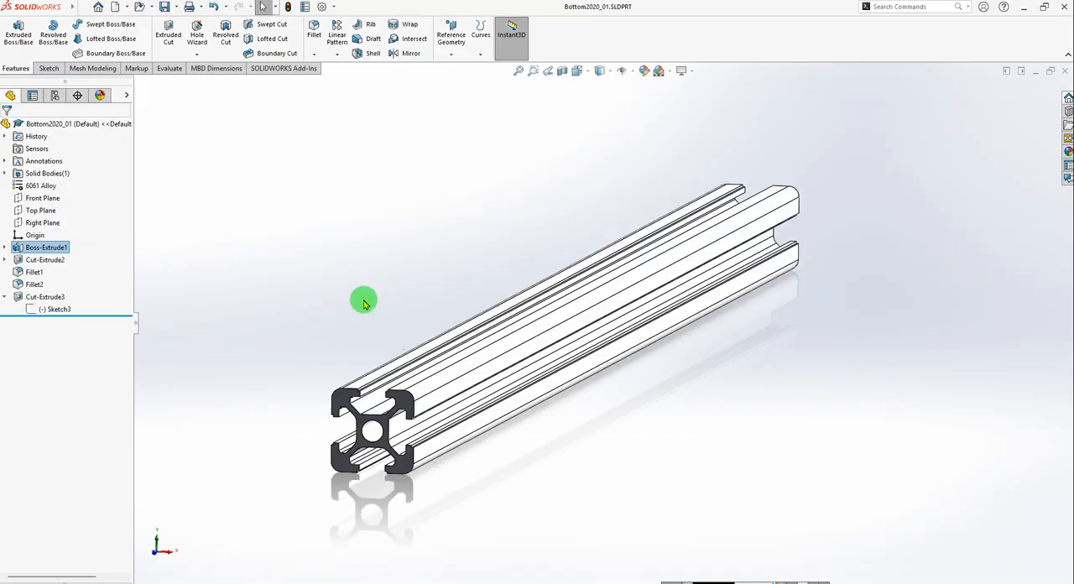
Make a new assembly from the open part and place Plate_01 as its first component.
click(127, 8)
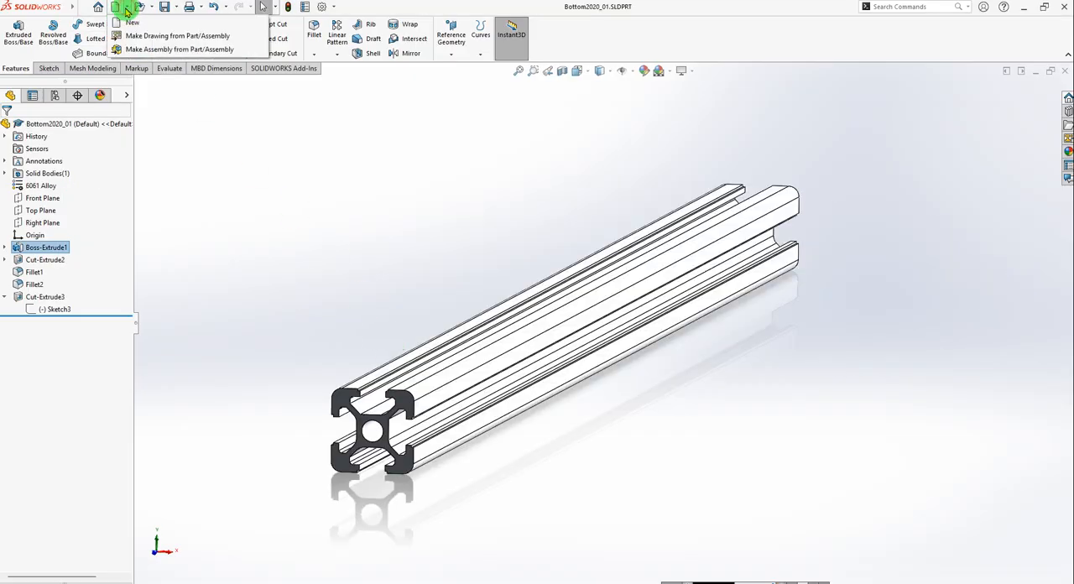
click(143, 50)
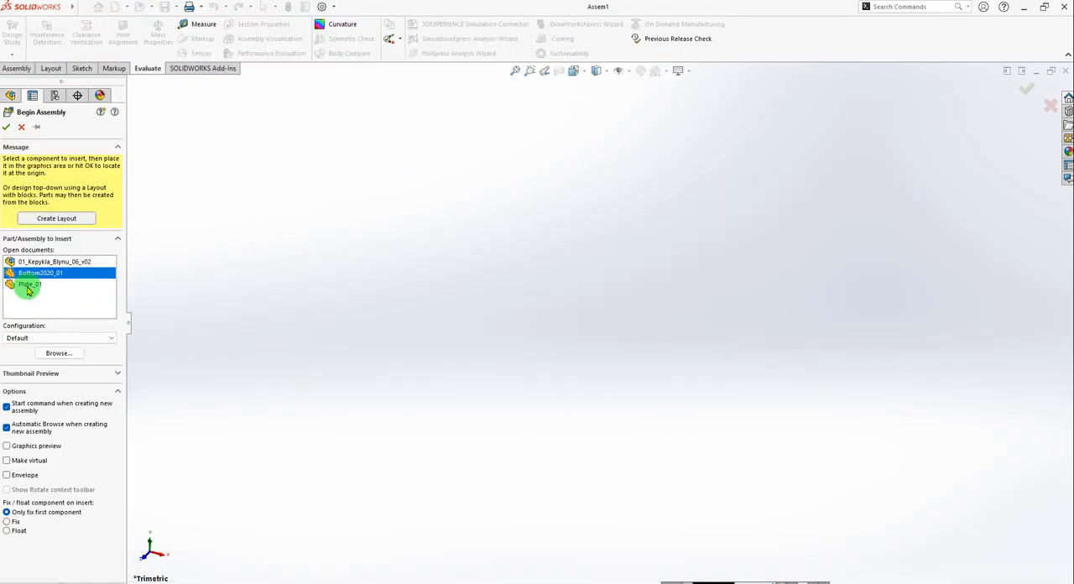
click(28, 286)
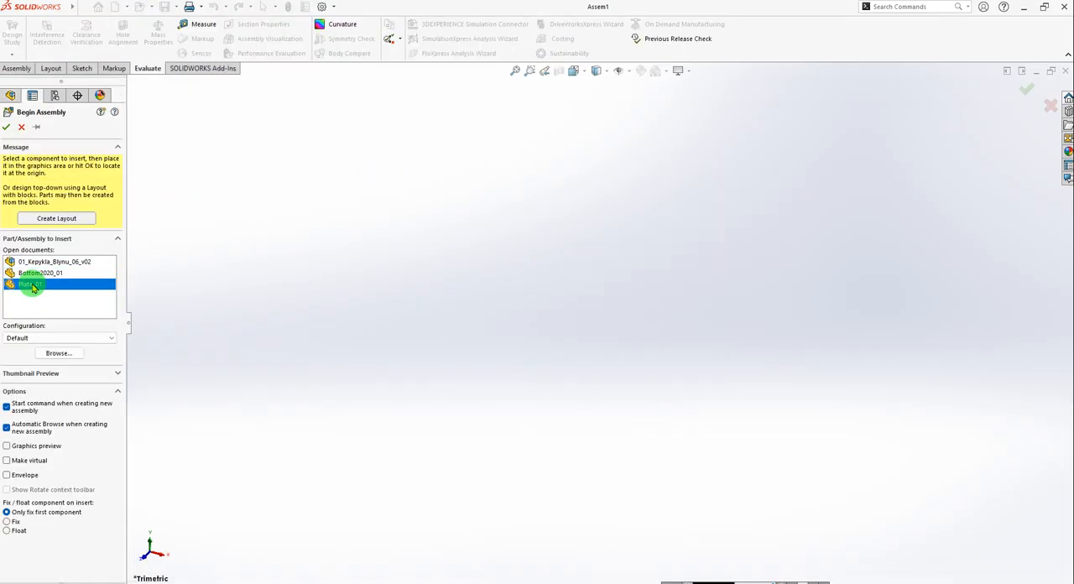
click(32, 274)
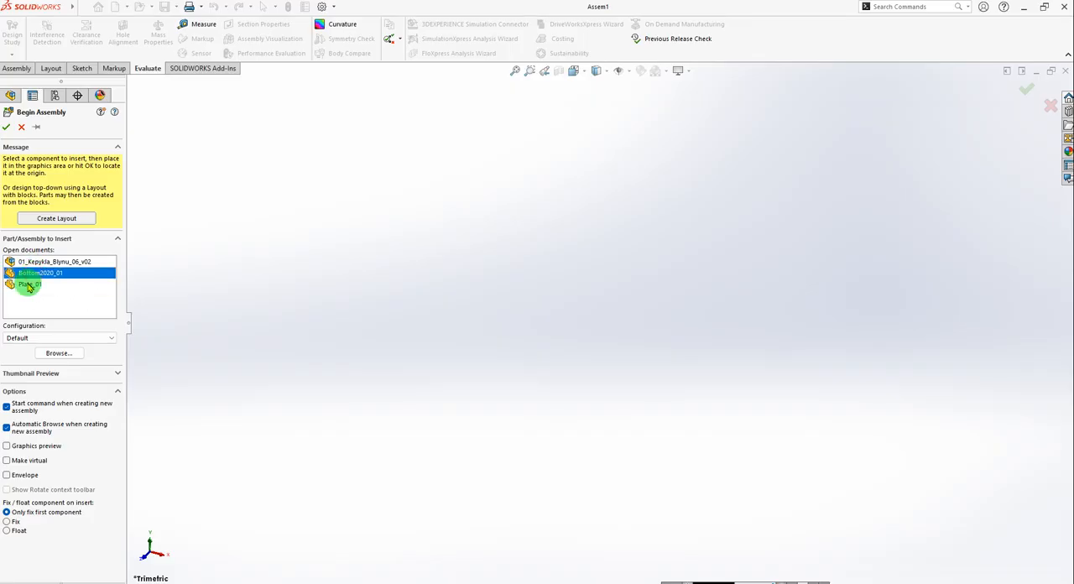
click(28, 286)
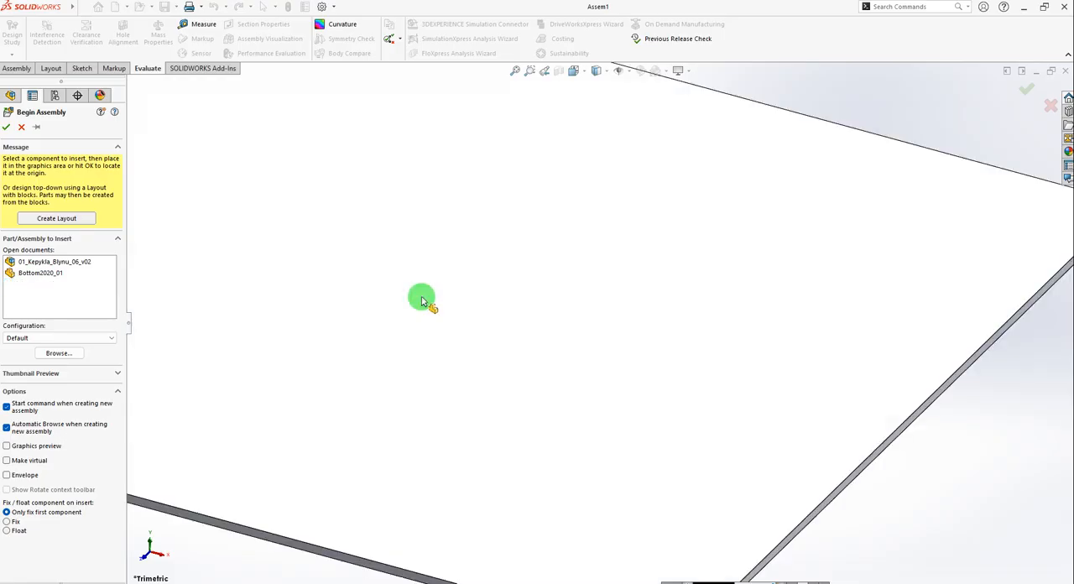
click(529, 326)
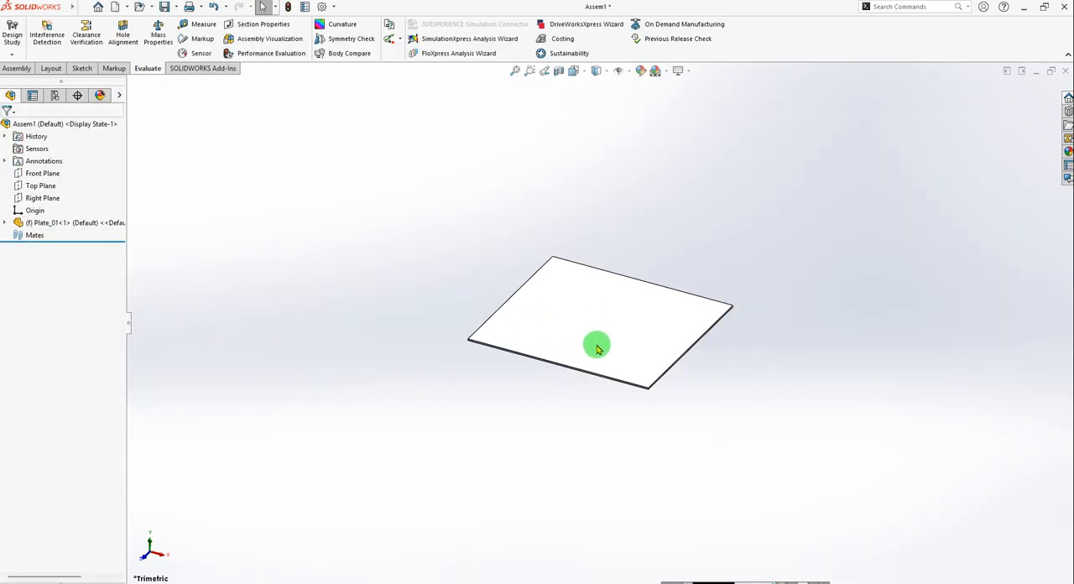
Insert the Bottom2020_01 profile into the assembly, placing it freely beside the plate's short side.
scroll(636, 340, down, 2)
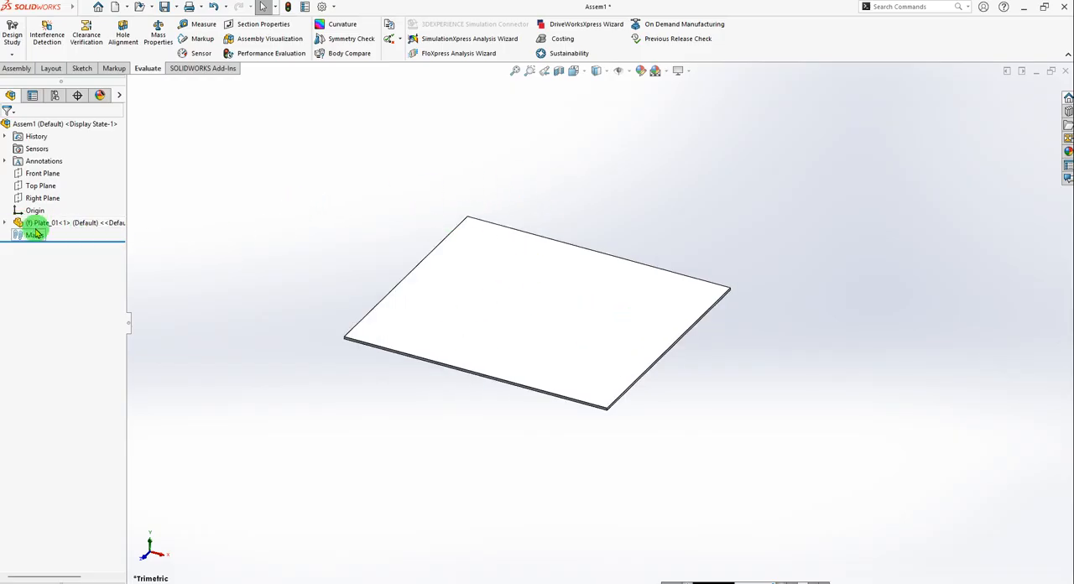
click(10, 69)
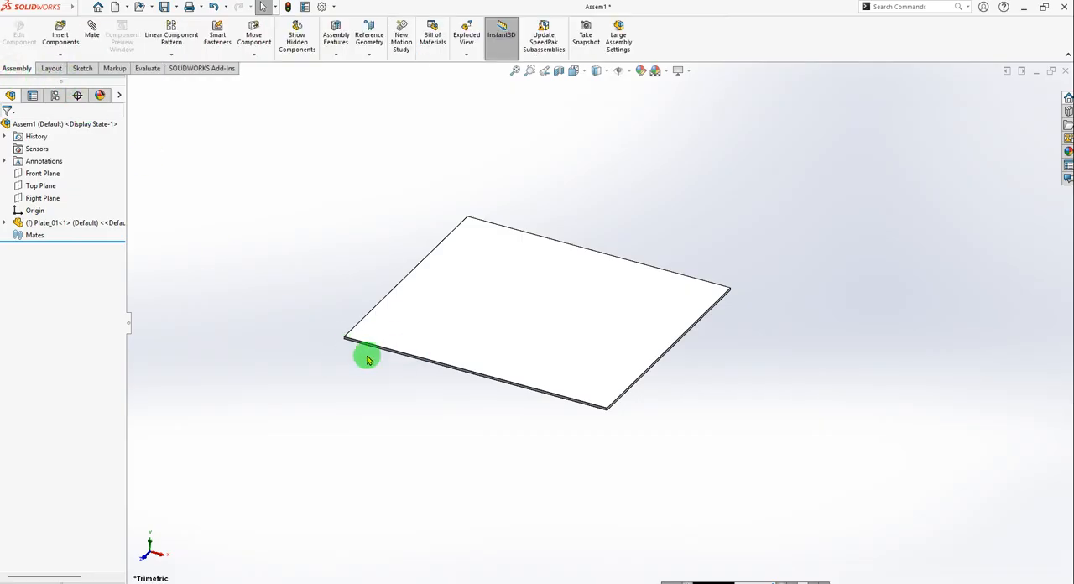
click(58, 26)
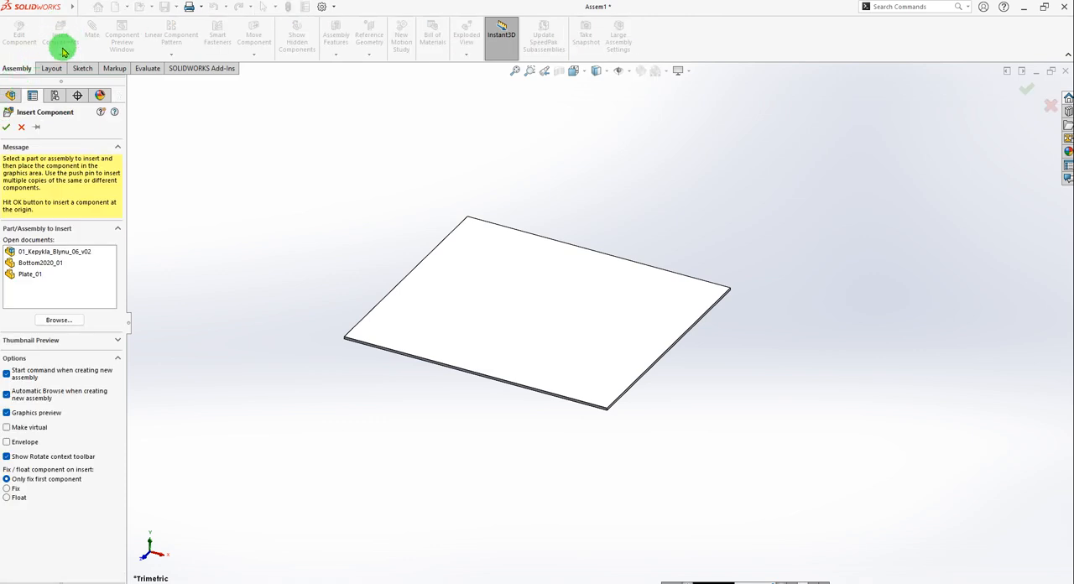
click(29, 273)
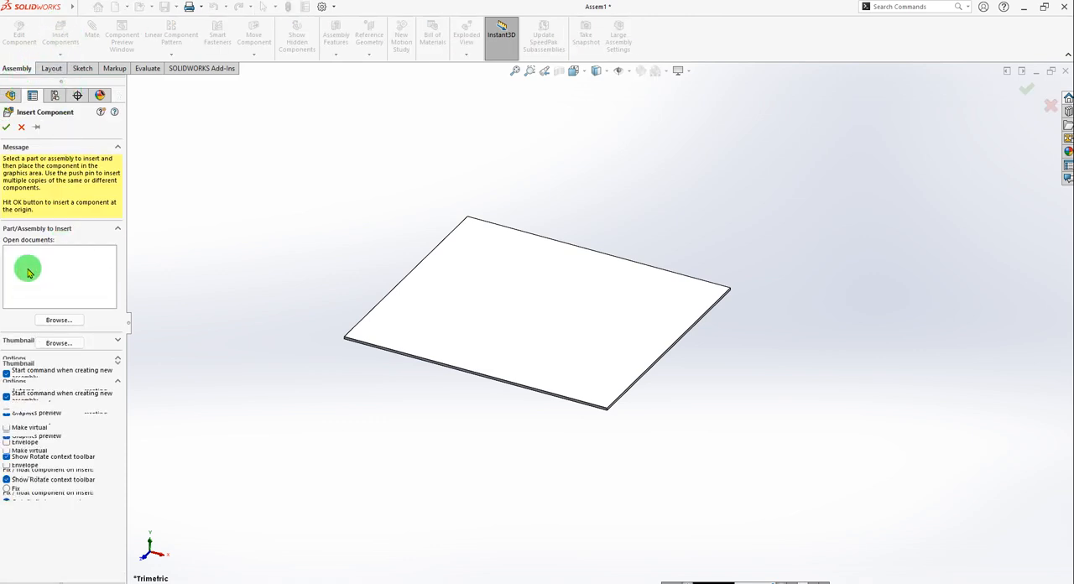
click(40, 262)
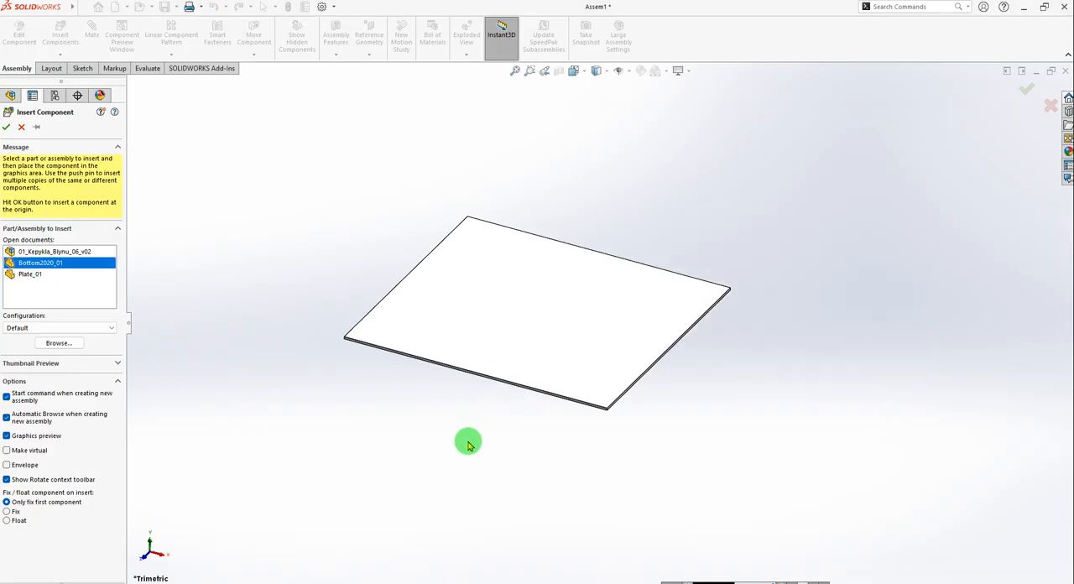
click(412, 436)
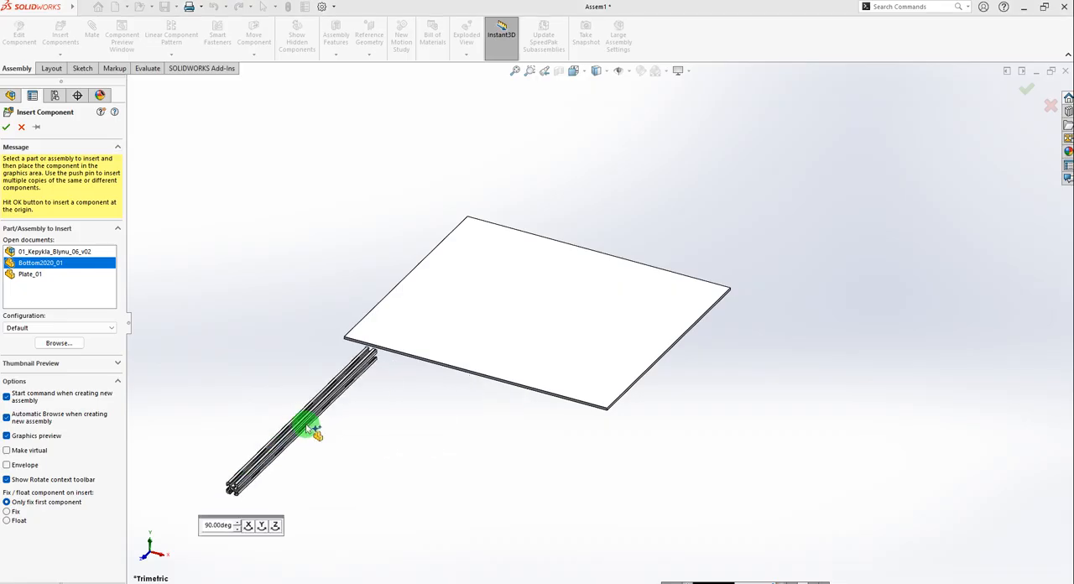
click(275, 375)
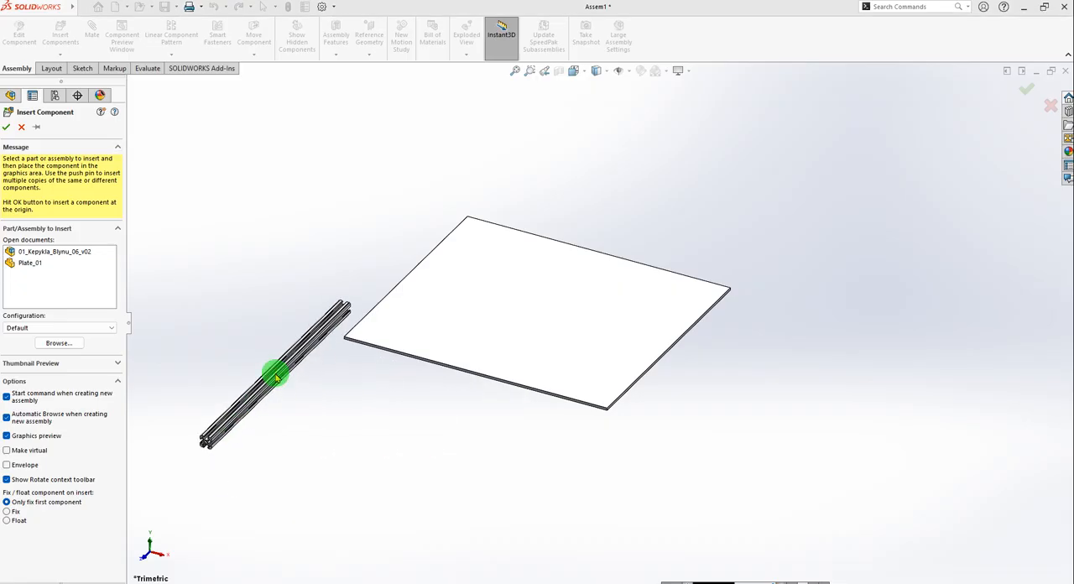
click(603, 307)
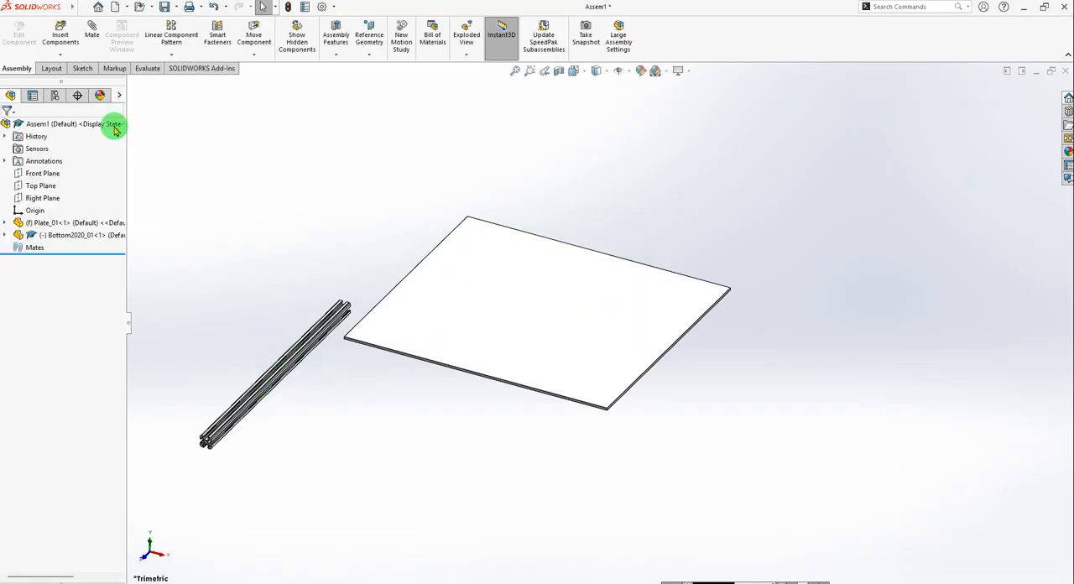
Insert a second Bottom2020_01 profile in front of the plate, parallel to the first one, and finish inserting components.
click(63, 46)
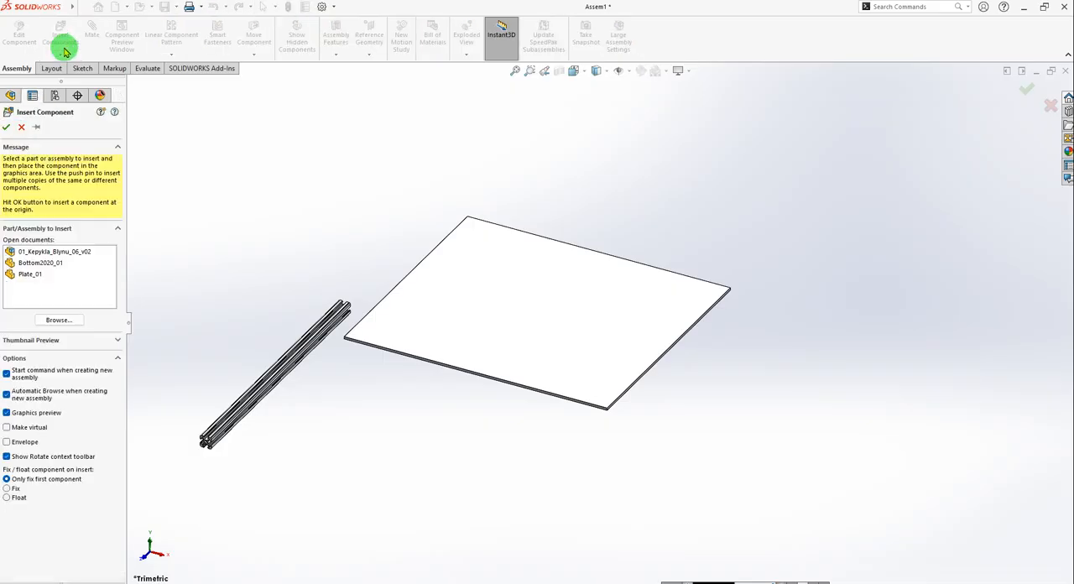
click(31, 264)
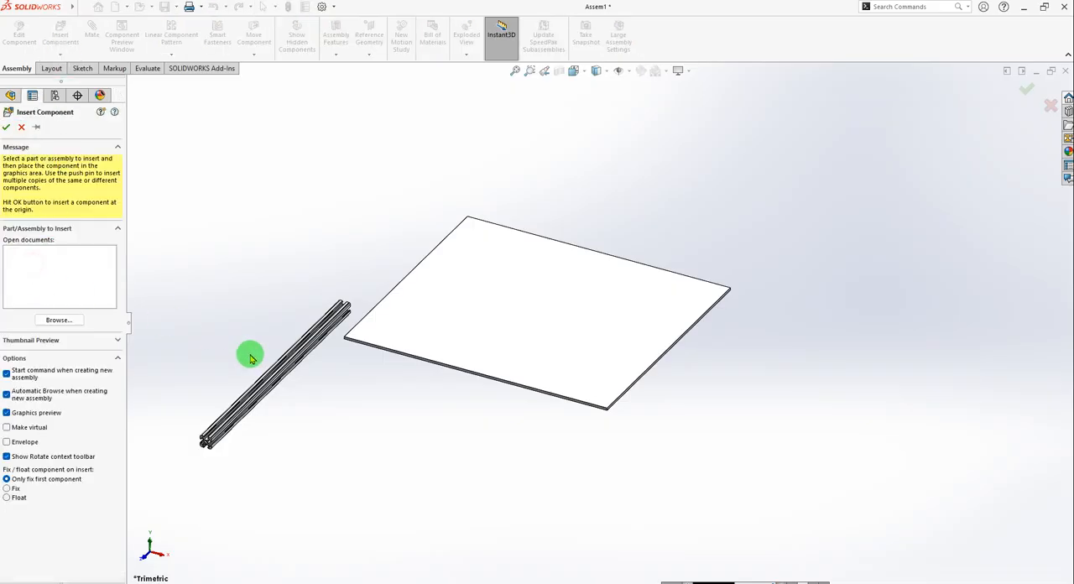
click(362, 433)
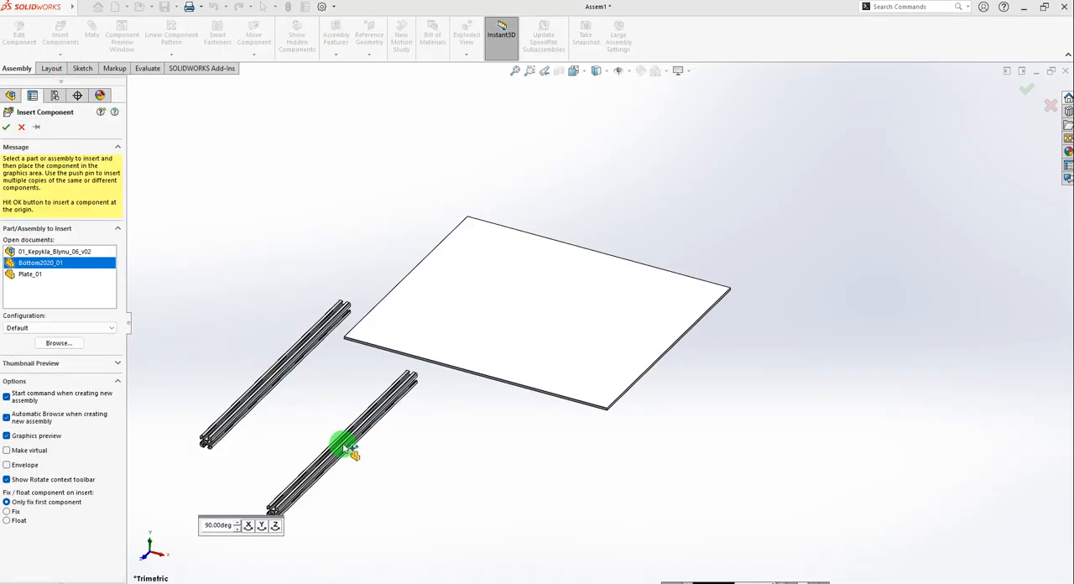
click(343, 443)
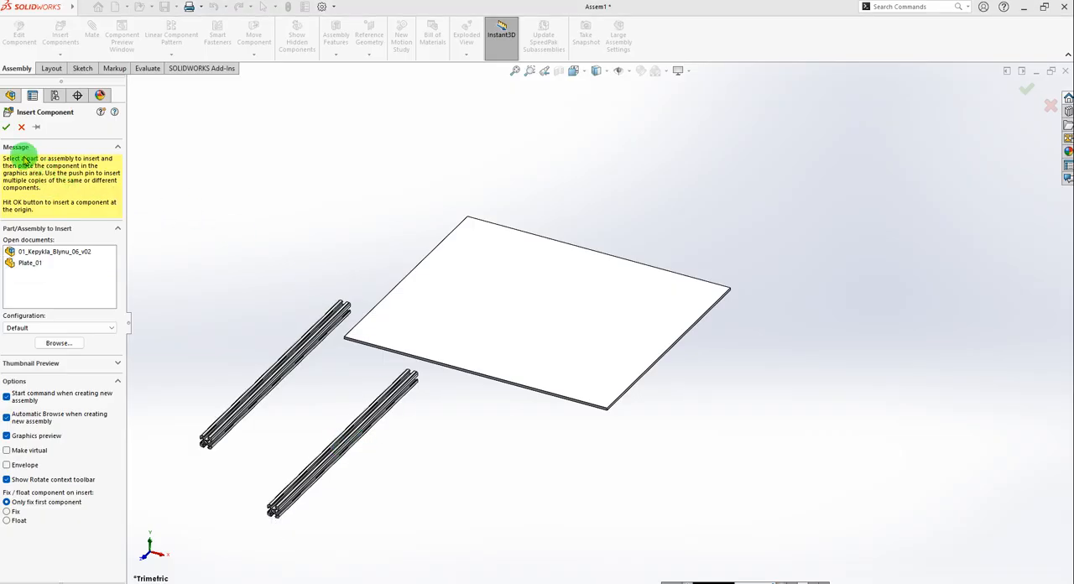
click(600, 304)
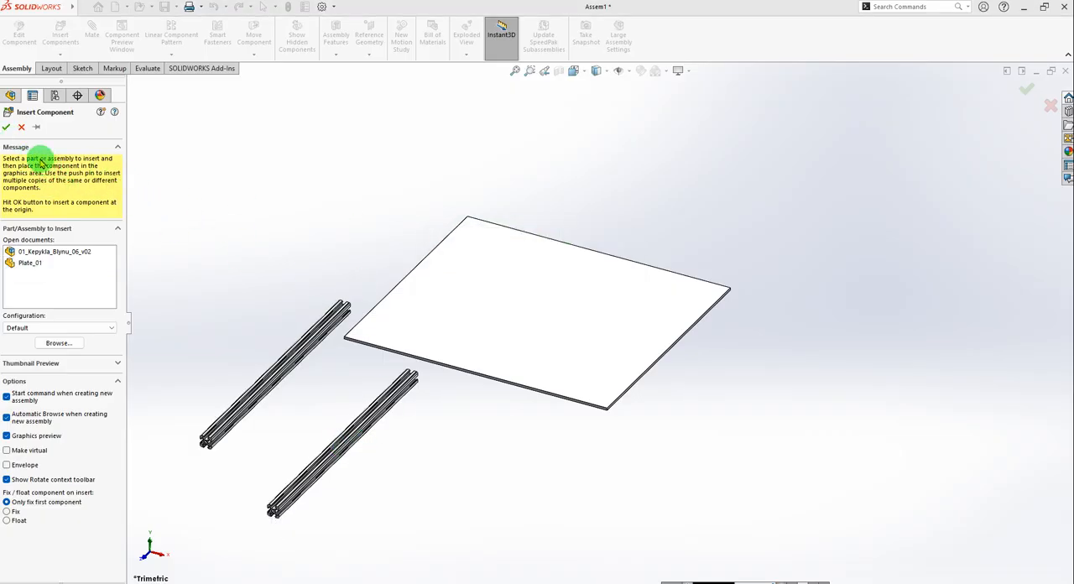
click(21, 127)
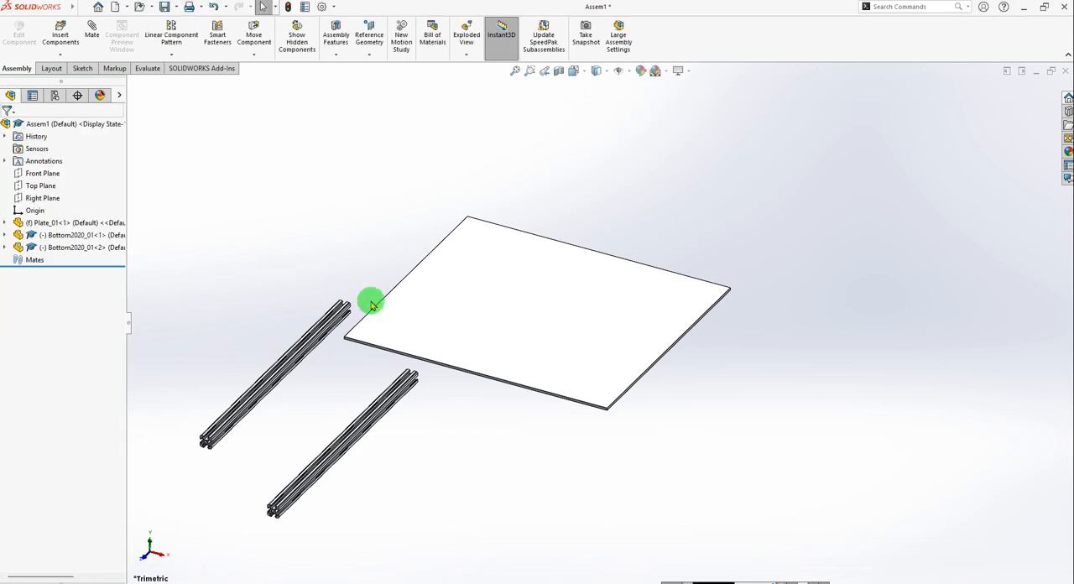
Rebuild the assembly and save it as Assem1_0.SLDASM in the Kepykla_Blynu_02_01 folder.
click(164, 6)
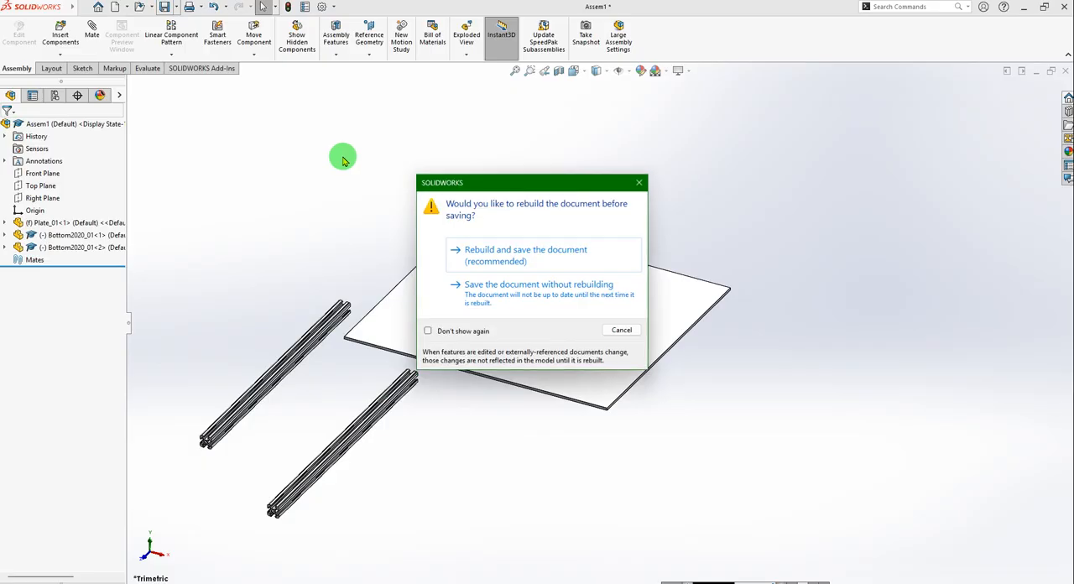
click(537, 254)
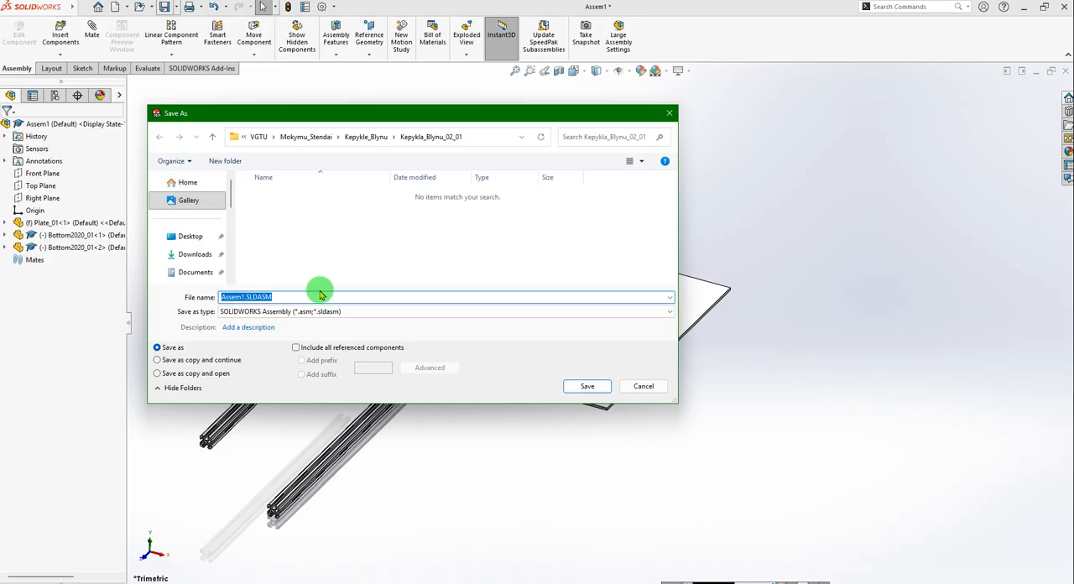
click(246, 298)
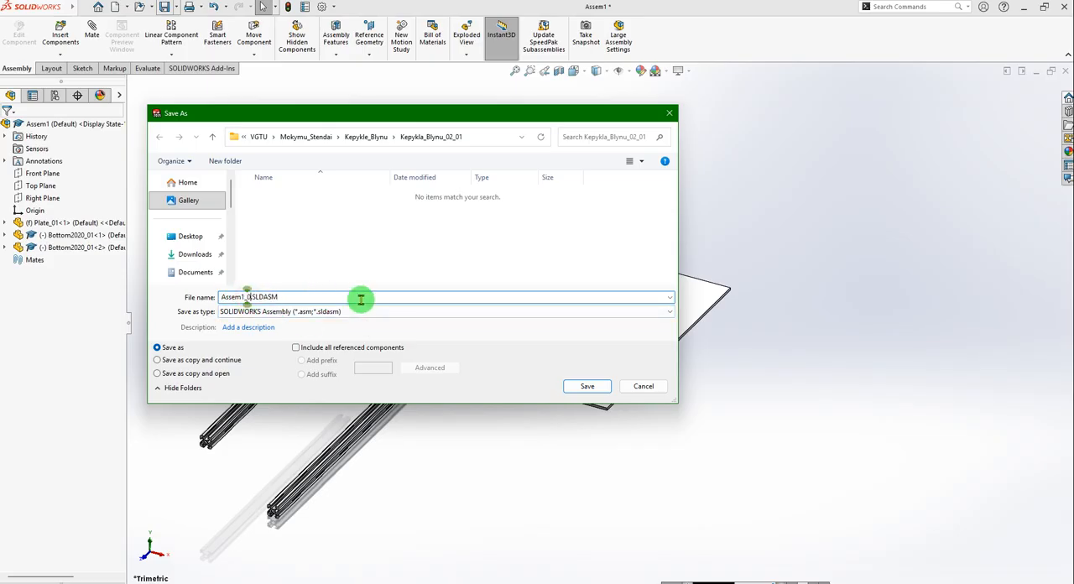
click(587, 387)
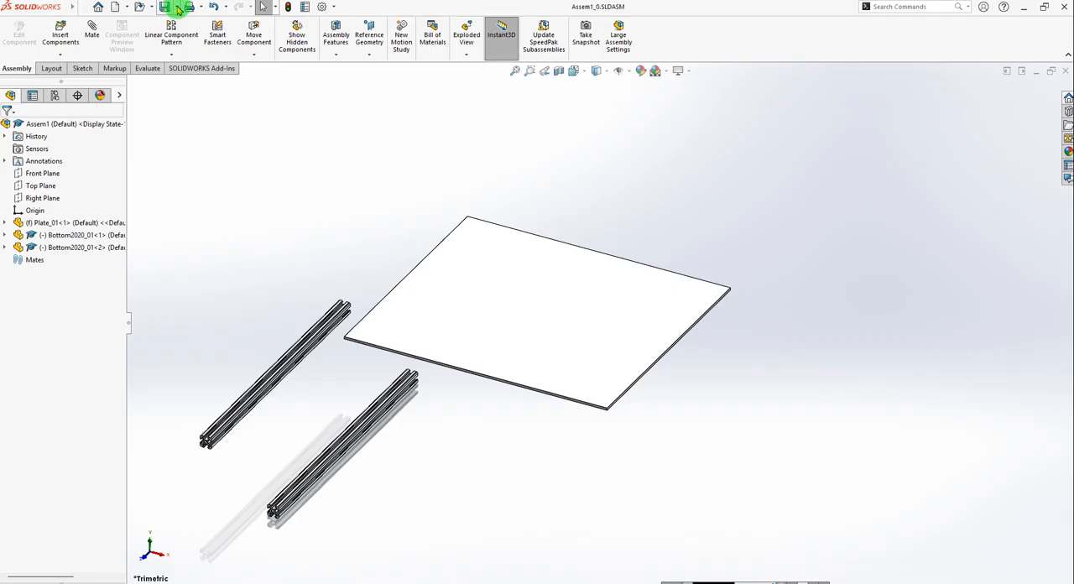
Rename the top-level assembly to Assem_01.
click(178, 9)
click(53, 125)
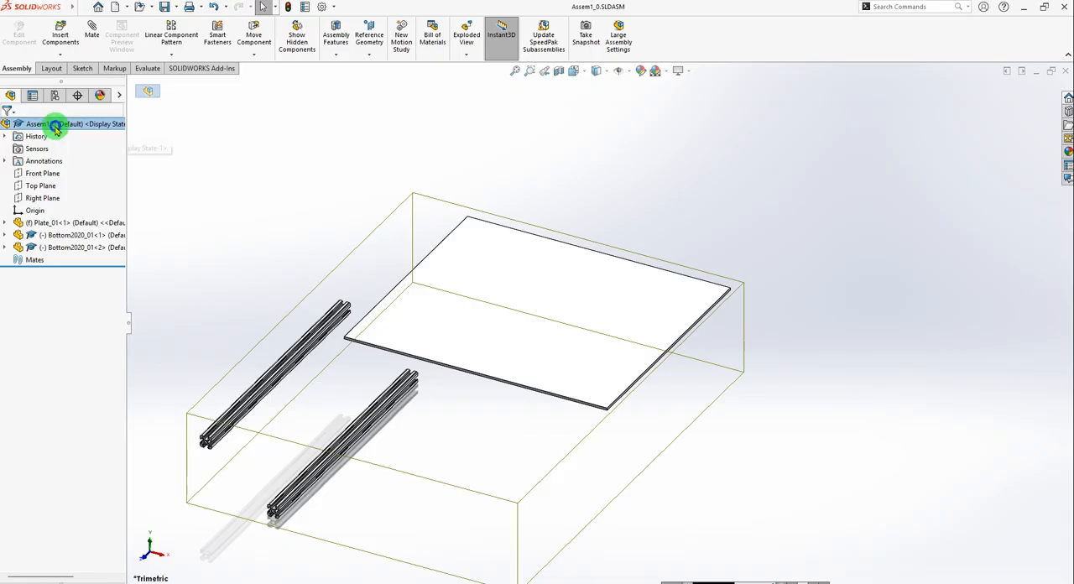
right_click(55, 128)
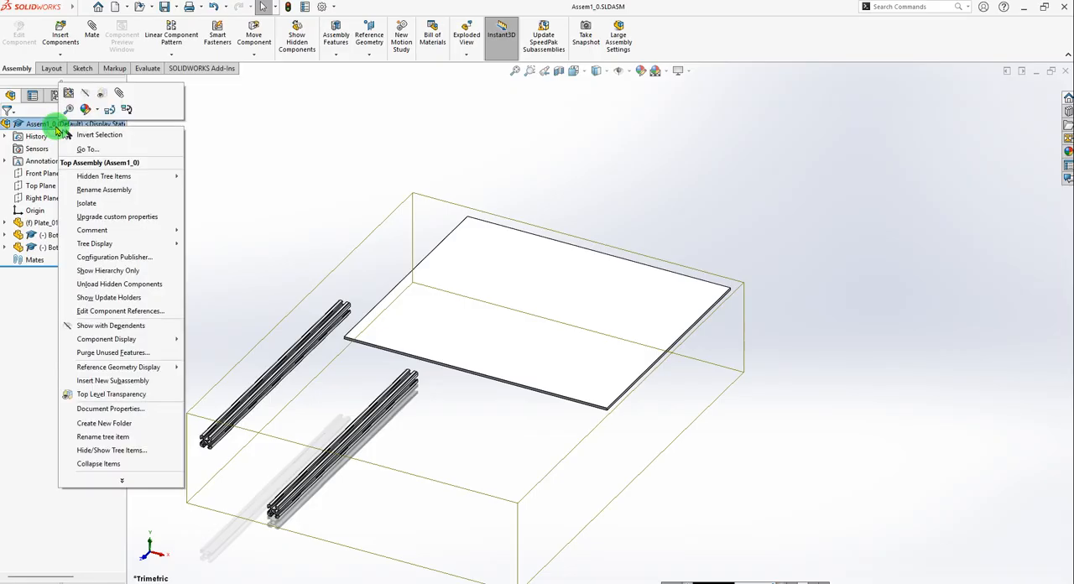
click(105, 191)
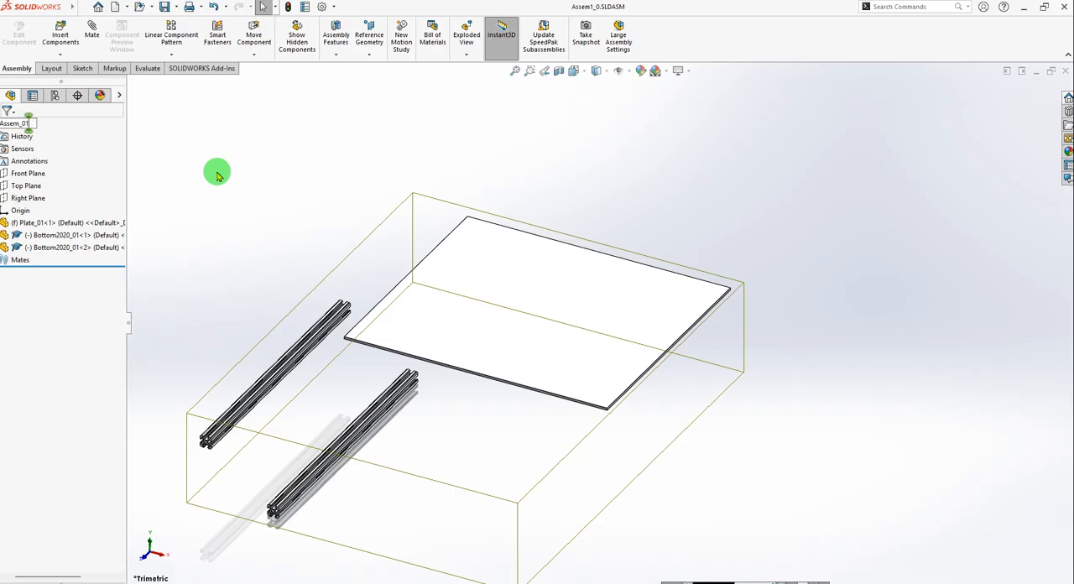
key(Return)
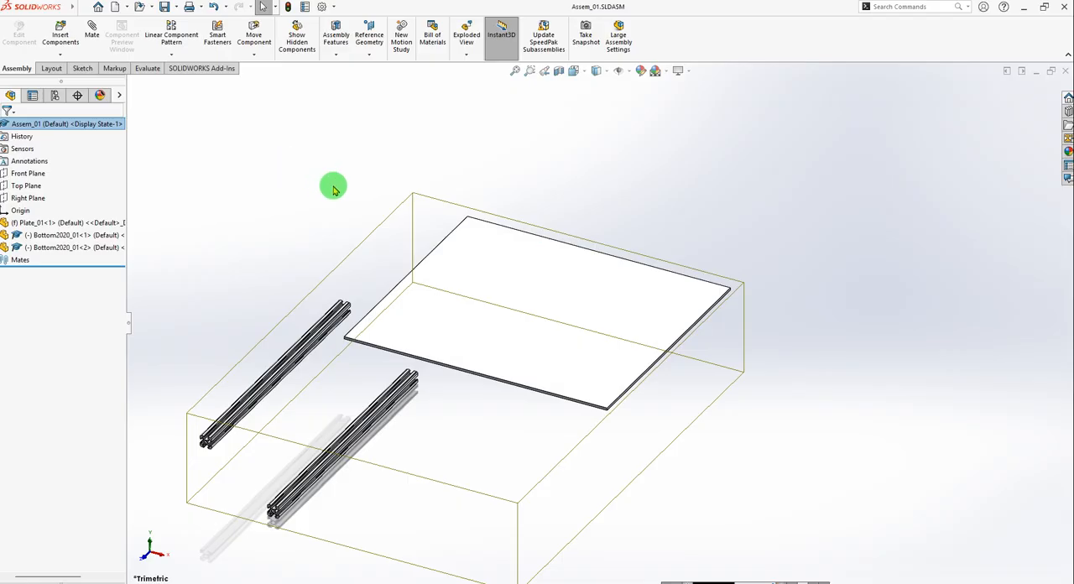
scroll(432, 379, down, 3)
scroll(839, 412, up, 3)
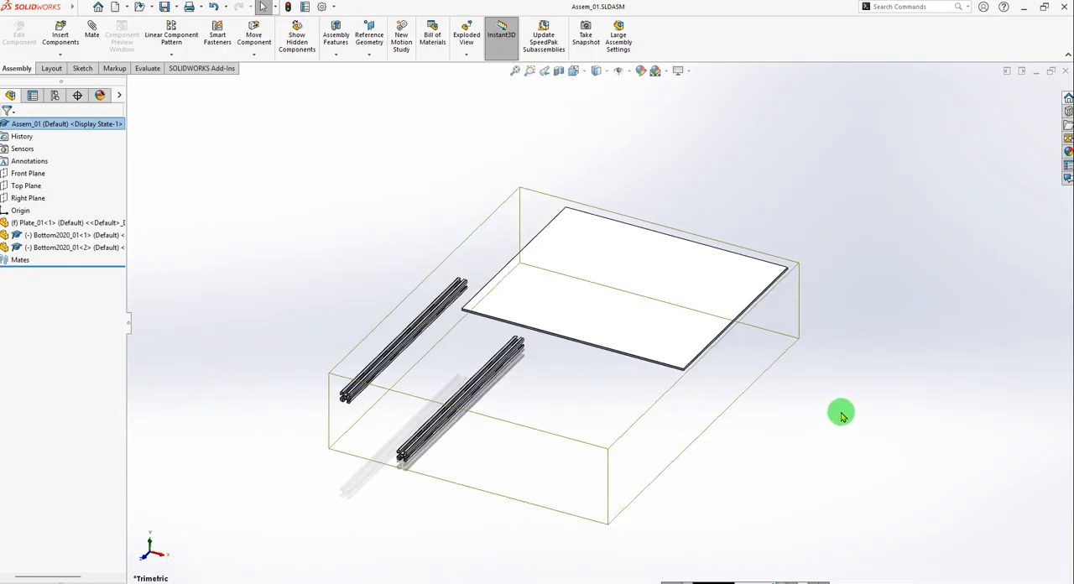
click(835, 415)
Add a coincident mate between the plate's underside and the upper face of the first Bottom2020_01 profile.
middle_drag(548, 374, 463, 304)
middle_drag(520, 340, 571, 336)
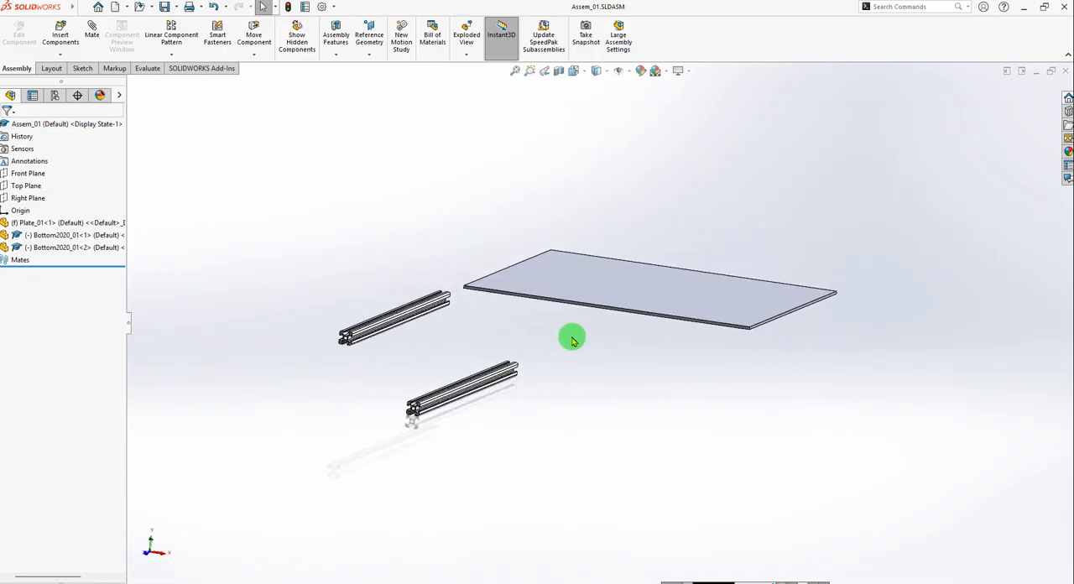
middle_drag(511, 321, 498, 379)
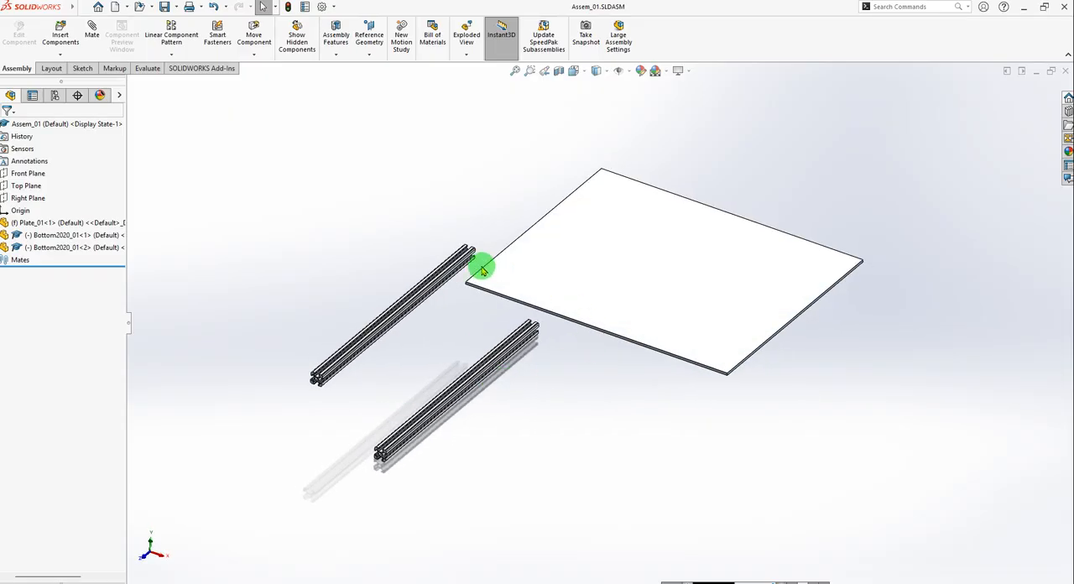
scroll(482, 263, down, 2)
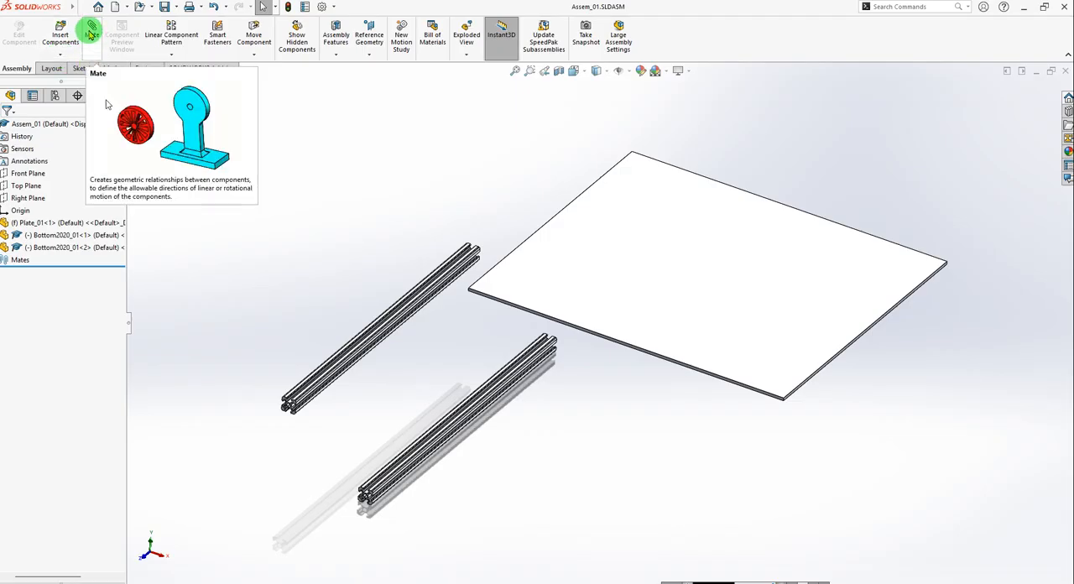
click(91, 32)
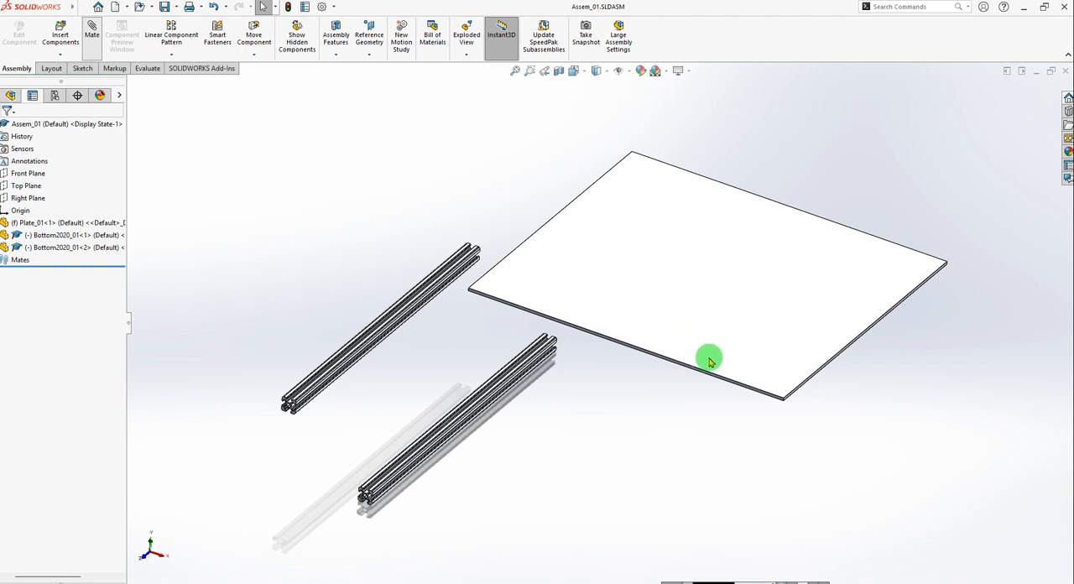
middle_drag(670, 409, 730, 322)
click(728, 324)
middle_drag(628, 281, 495, 429)
scroll(417, 380, down, 5)
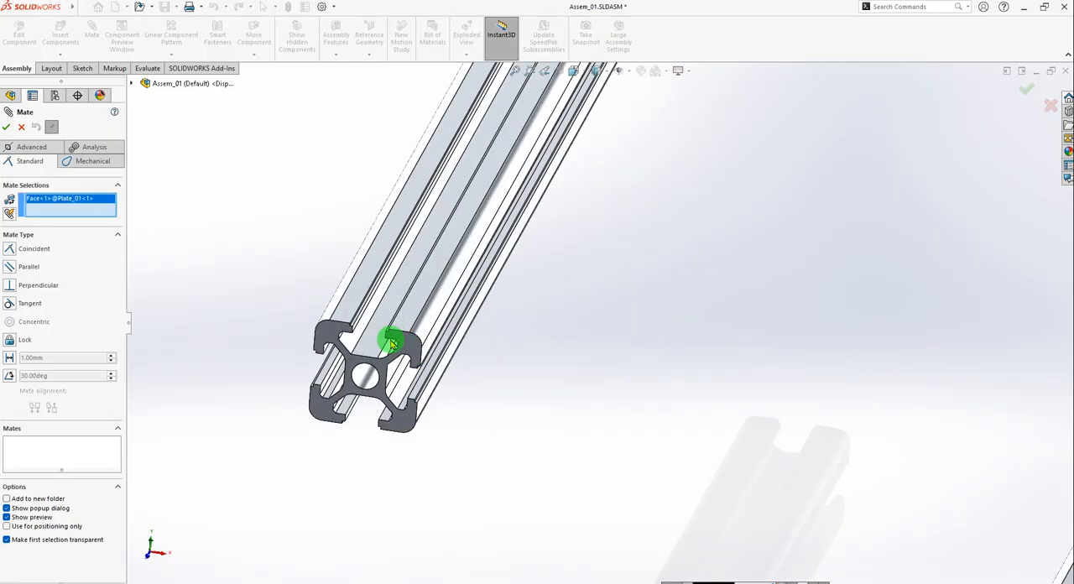
click(413, 308)
scroll(414, 309, up, 5)
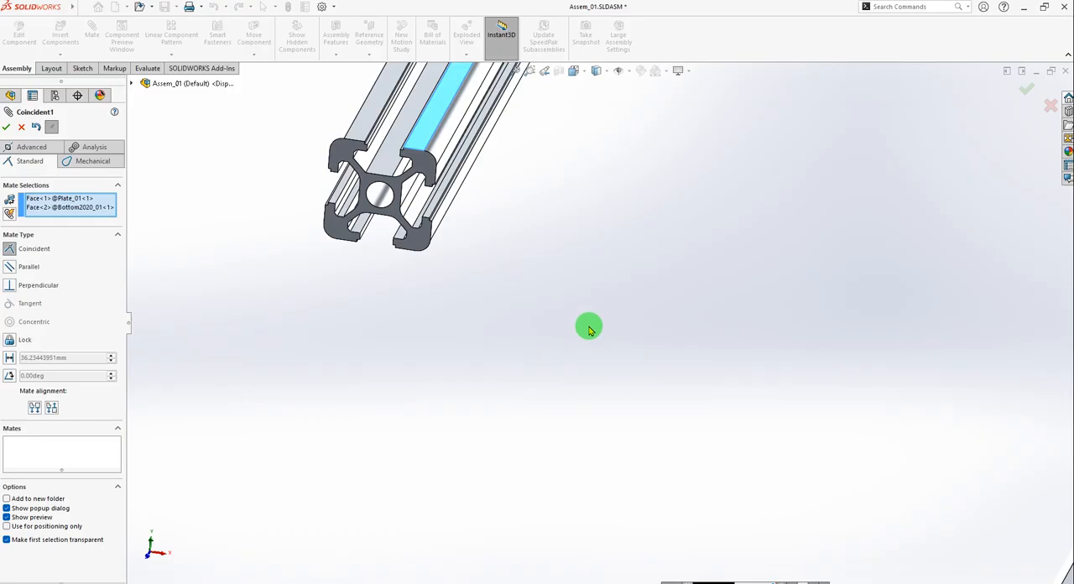
scroll(482, 345, up, 5)
scroll(717, 364, down, 3)
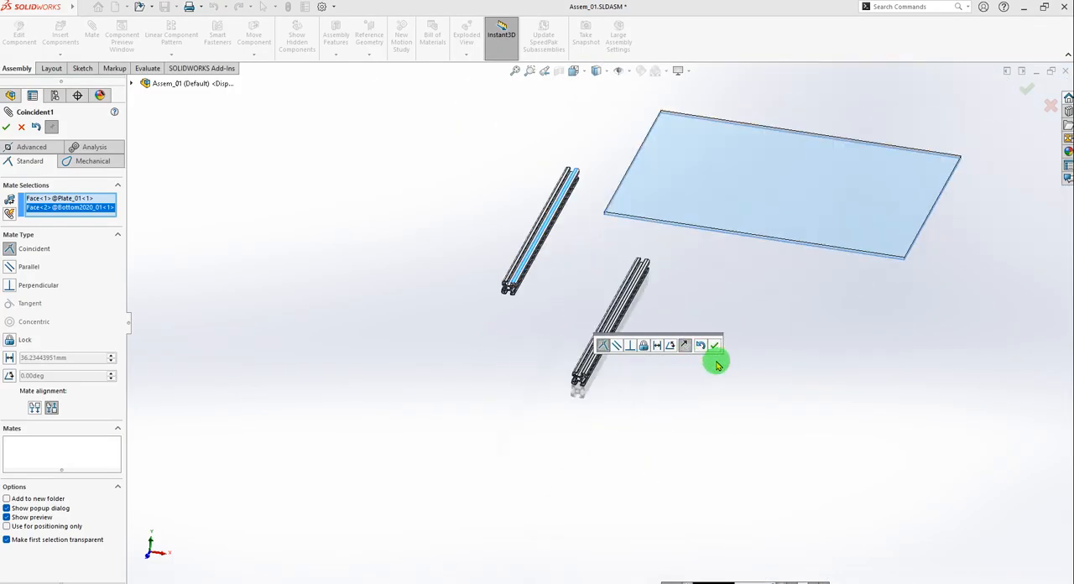
middle_drag(725, 363, 707, 316)
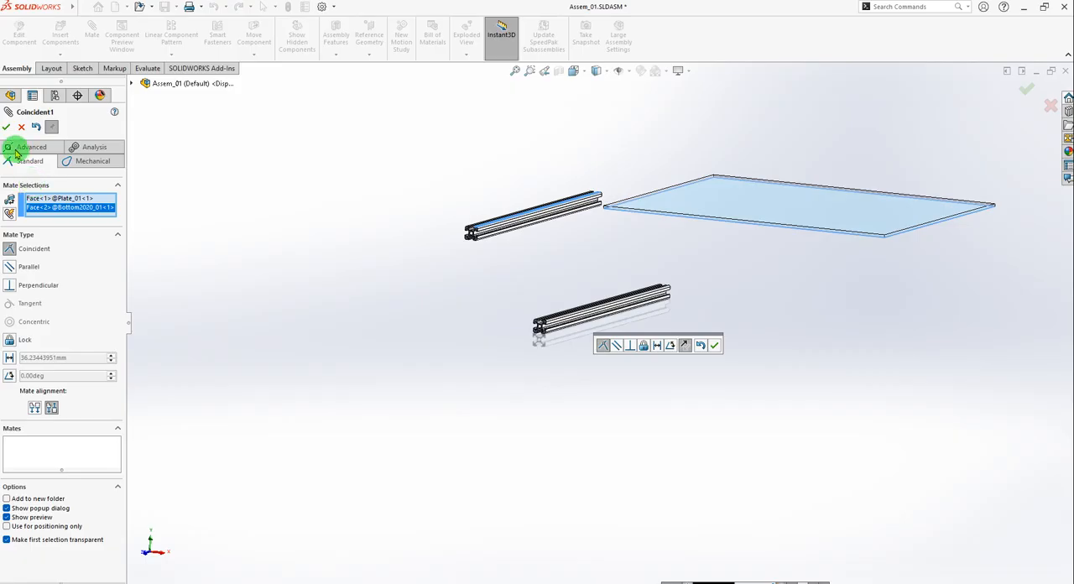
click(5, 126)
Mate the upper faces of the two Bottom2020_01 profiles coincident and finish mating.
scroll(624, 264, down, 3)
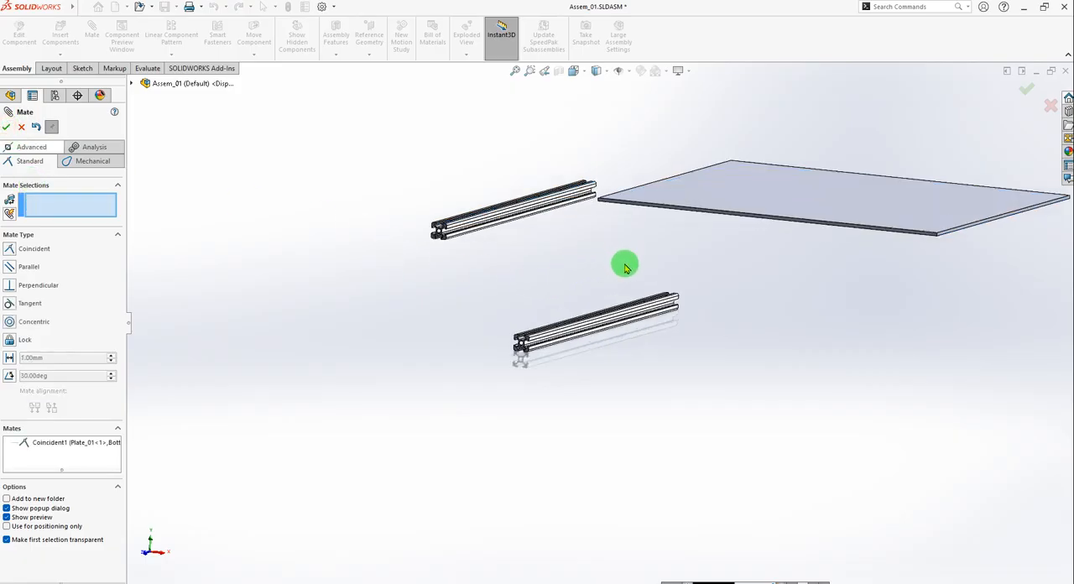
scroll(584, 318, down, 4)
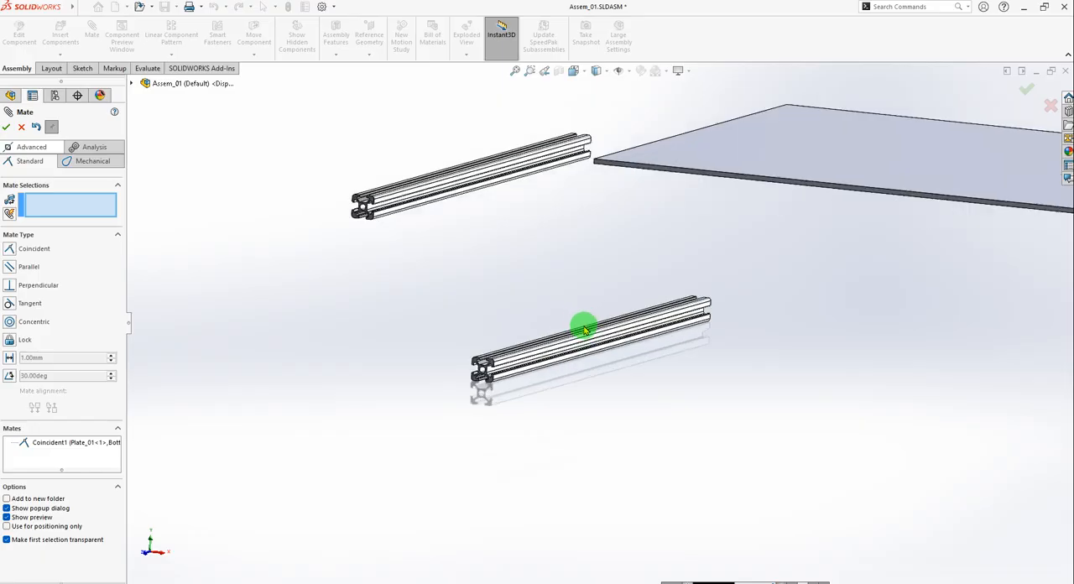
middle_drag(533, 340, 543, 382)
scroll(663, 239, down, 3)
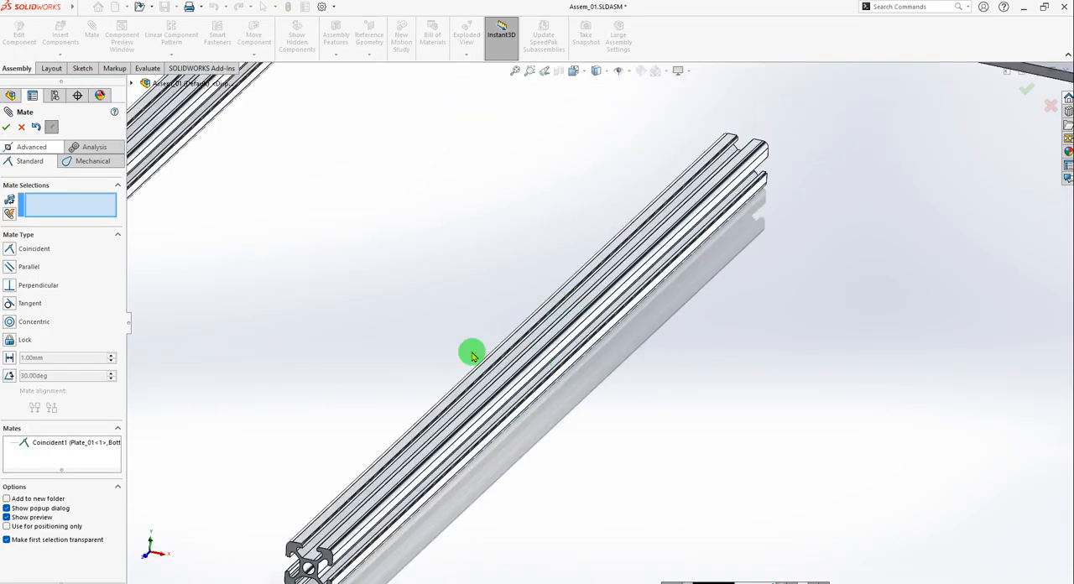
scroll(458, 367, up, 4)
scroll(378, 285, down, 5)
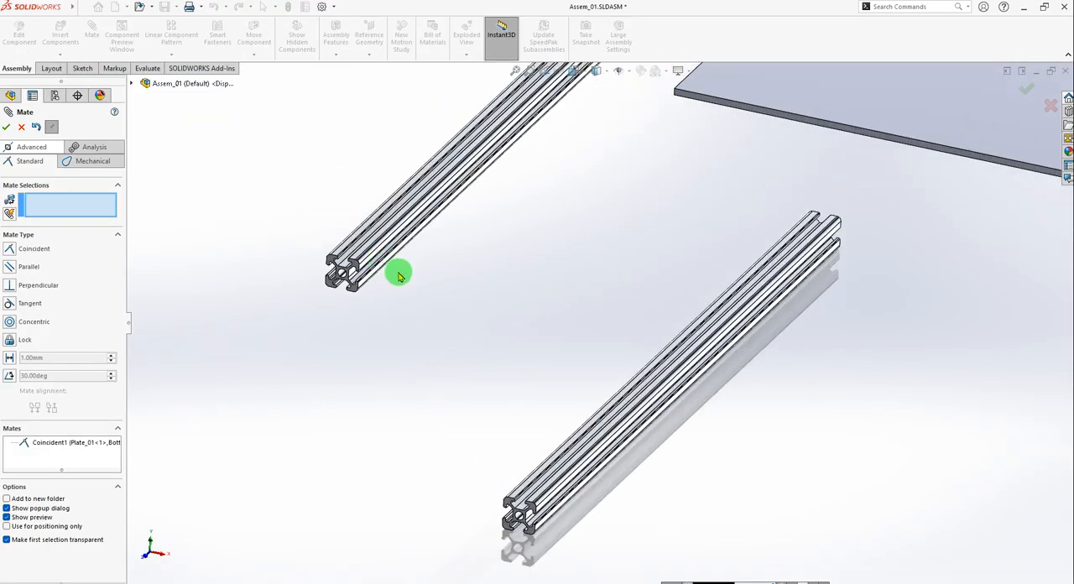
click(386, 252)
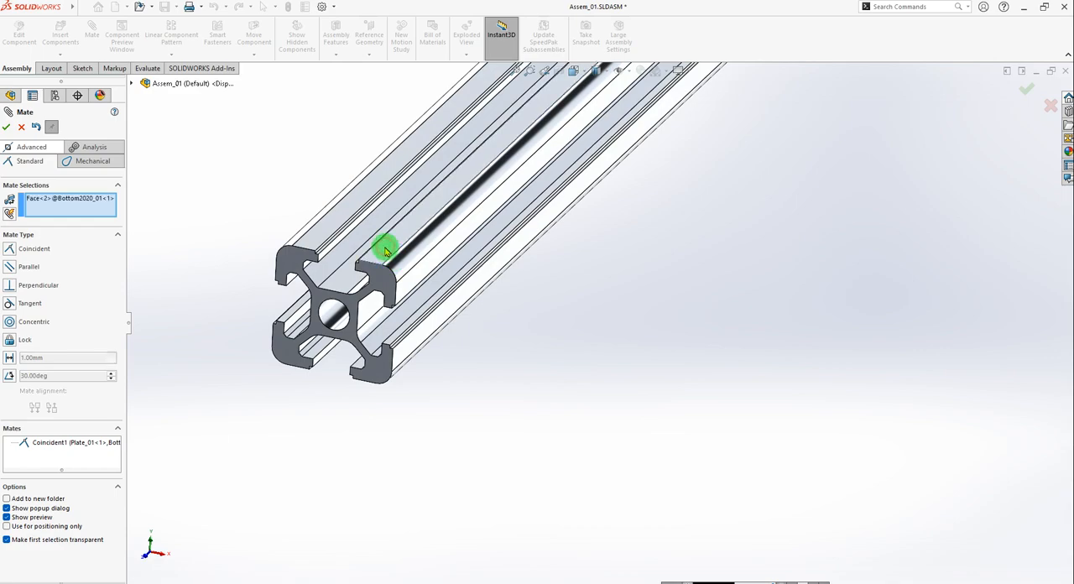
scroll(391, 267, up, 4)
scroll(772, 439, up, 3)
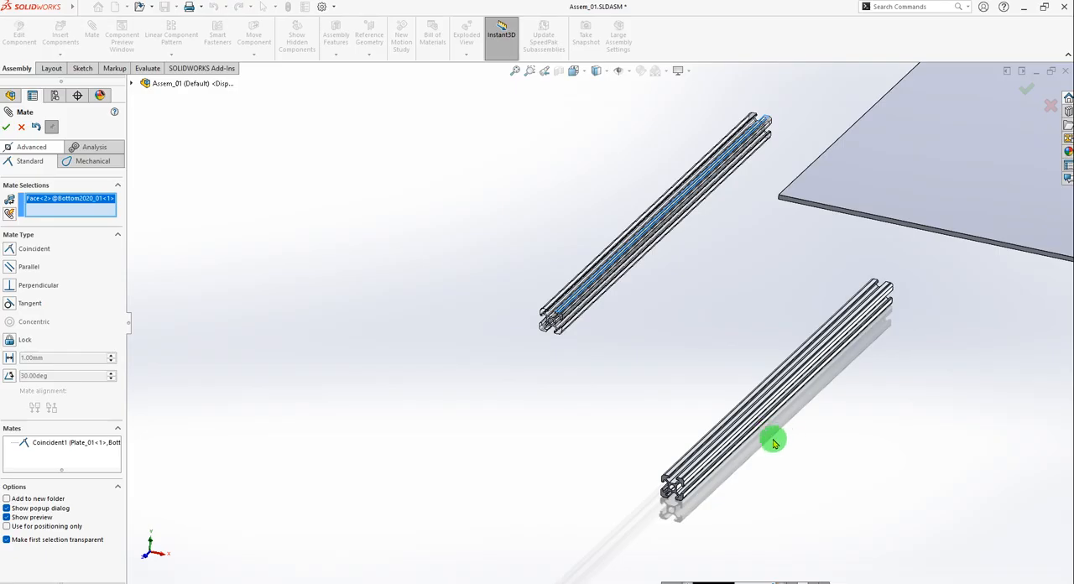
scroll(695, 466, down, 6)
click(620, 390)
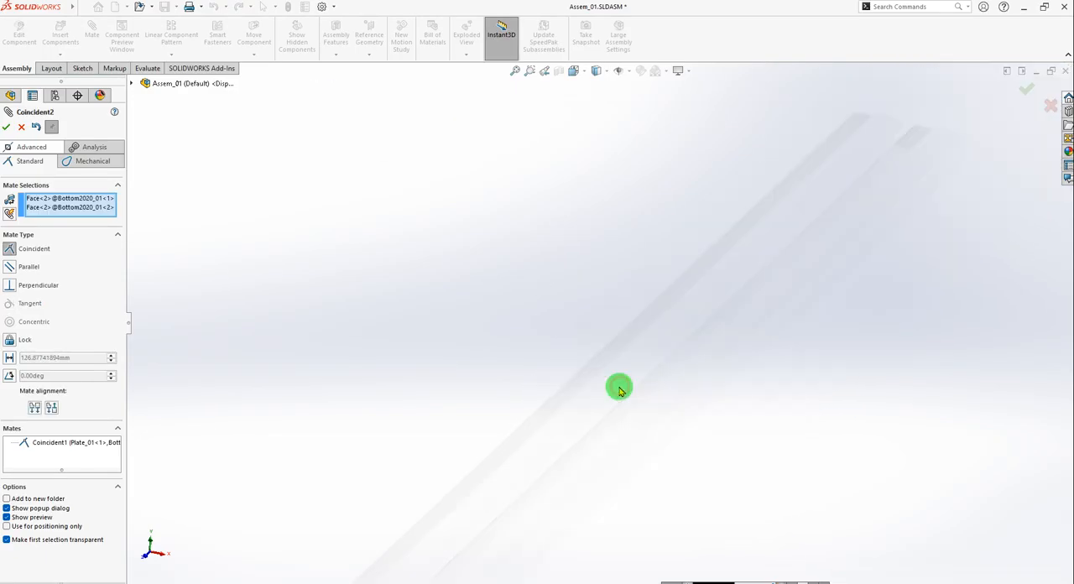
scroll(551, 379, up, 5)
scroll(683, 240, down, 1)
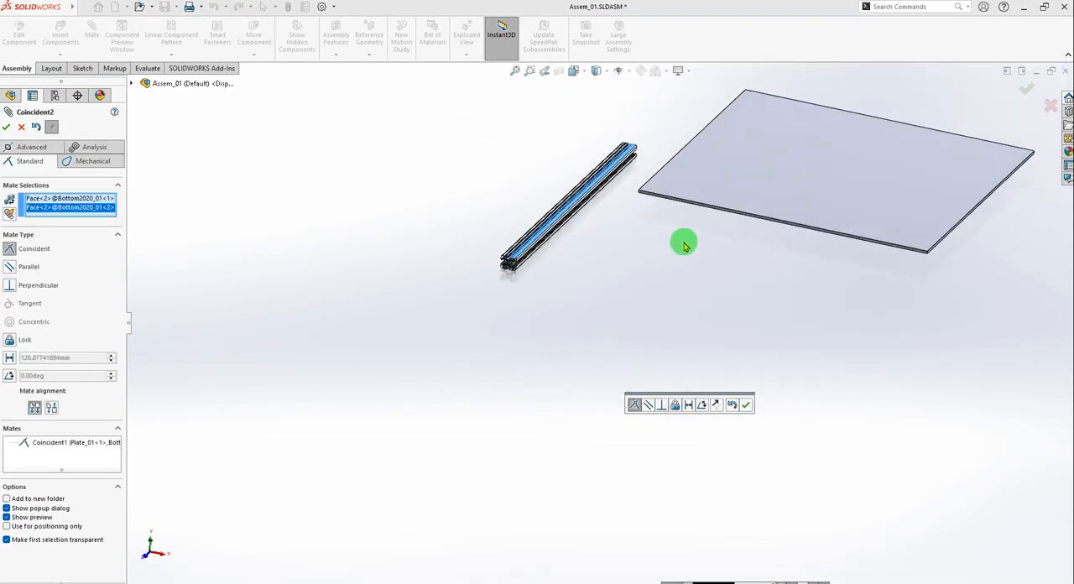
scroll(635, 259, up, 4)
scroll(596, 310, down, 4)
scroll(479, 267, down, 3)
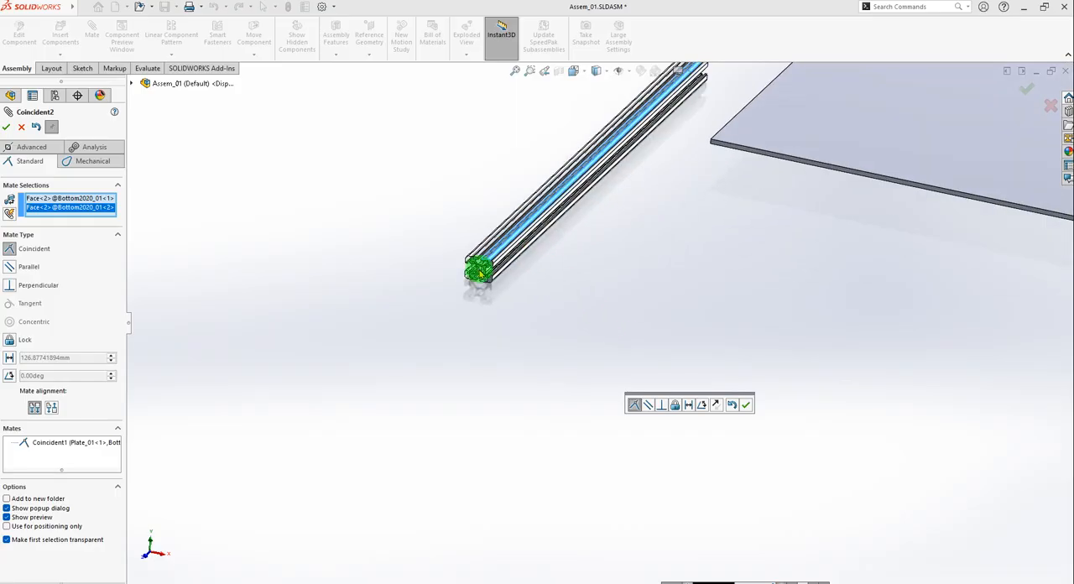
scroll(497, 265, down, 3)
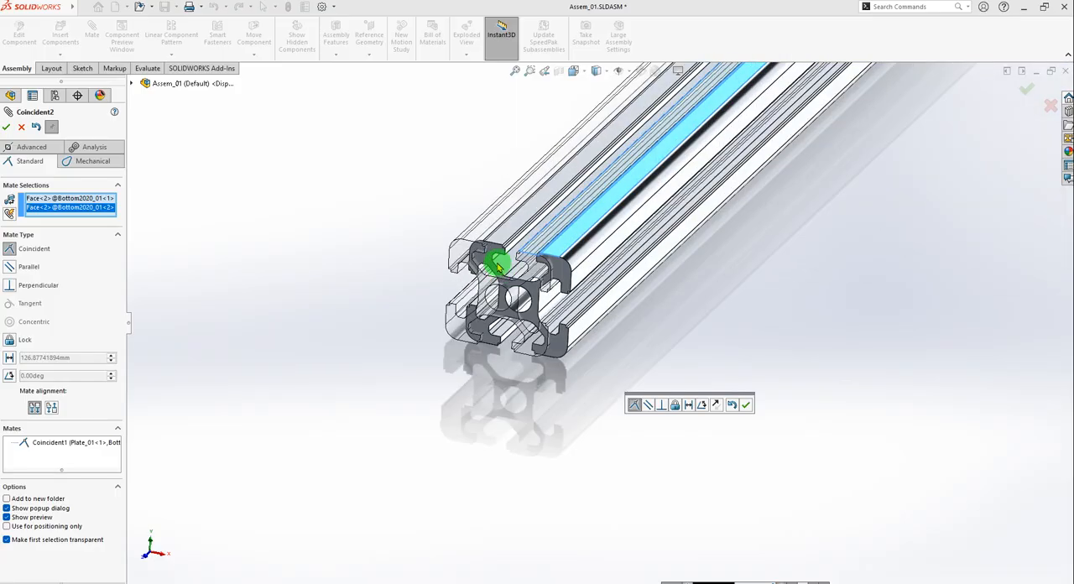
click(746, 406)
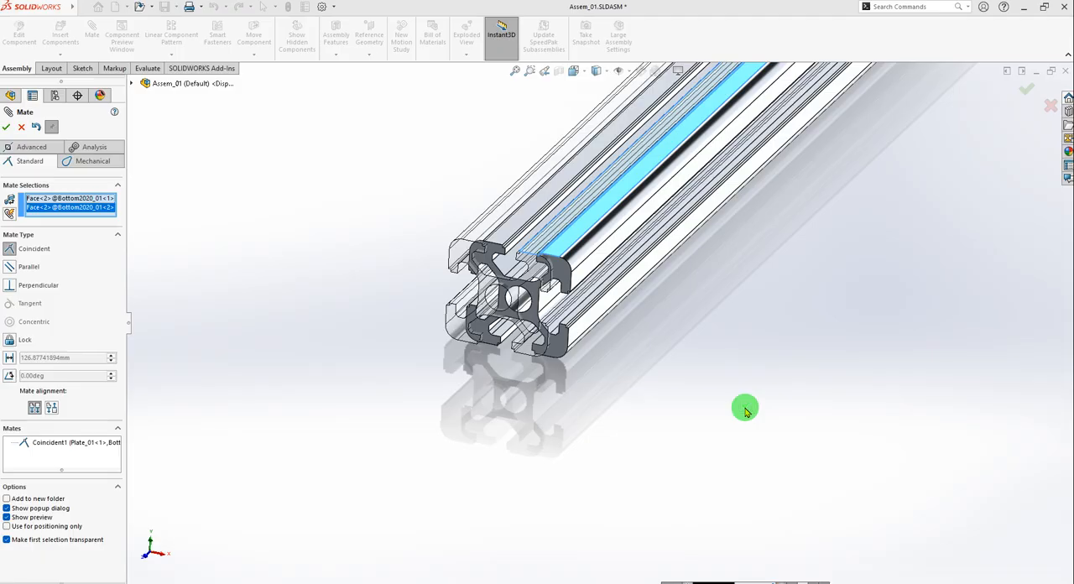
click(7, 128)
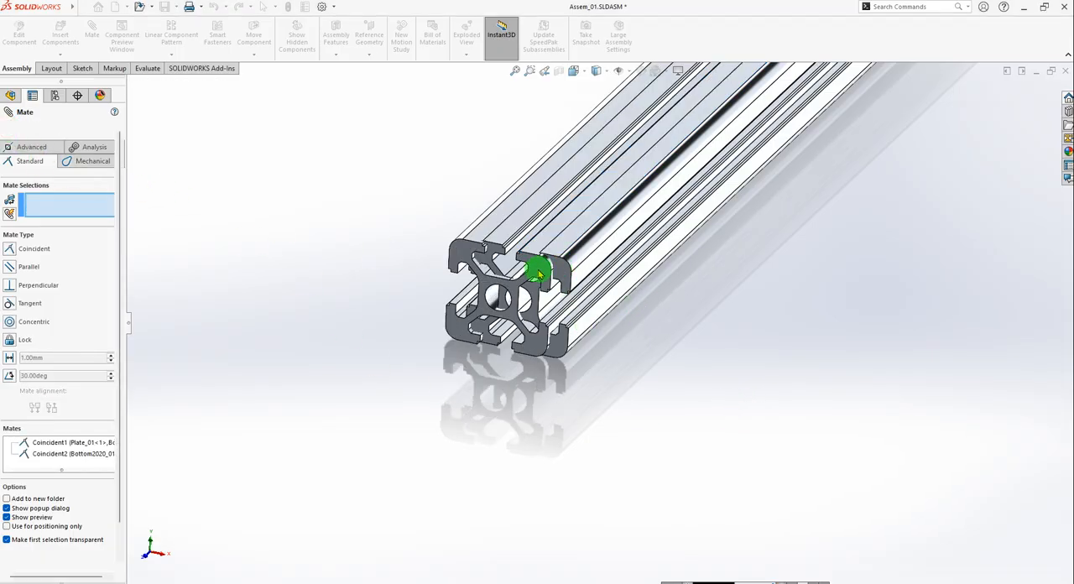
Slide the second profile partly under the plate and move the first profile closer to the plate's short side.
scroll(487, 284, up, 5)
scroll(657, 220, down, 3)
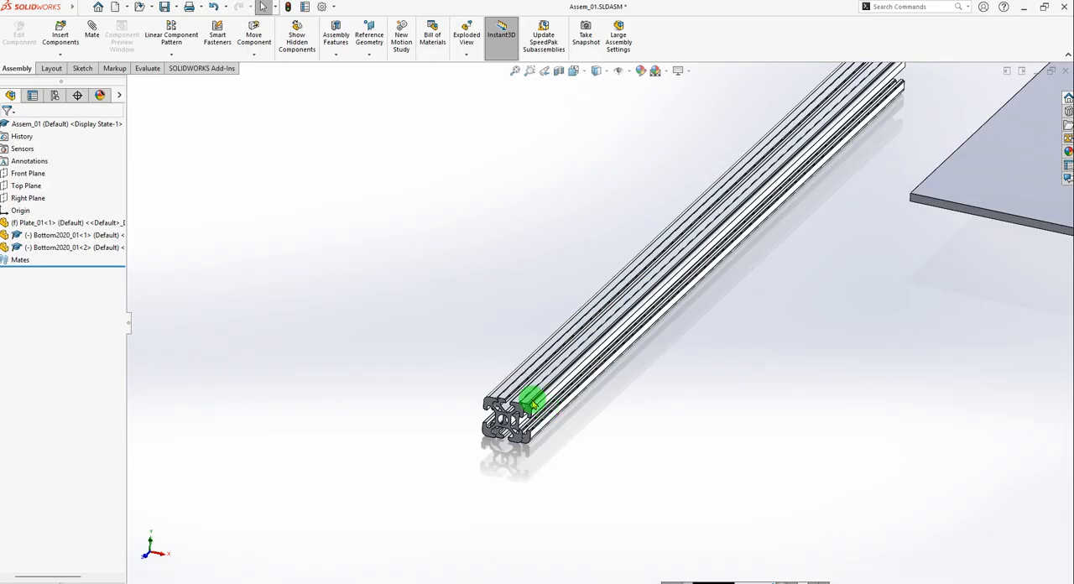
drag(551, 406, 840, 459)
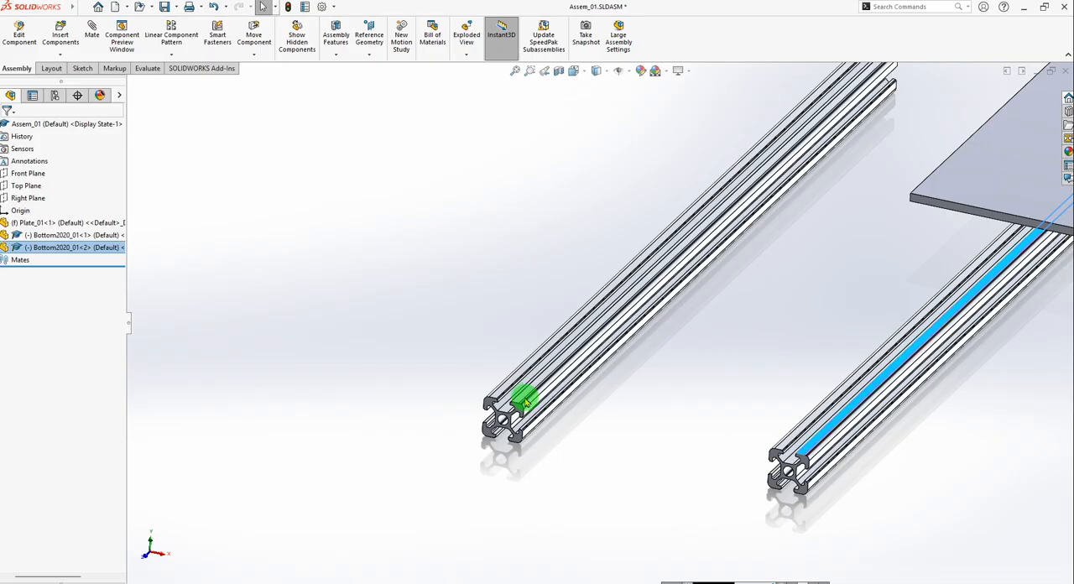
drag(530, 396, 704, 385)
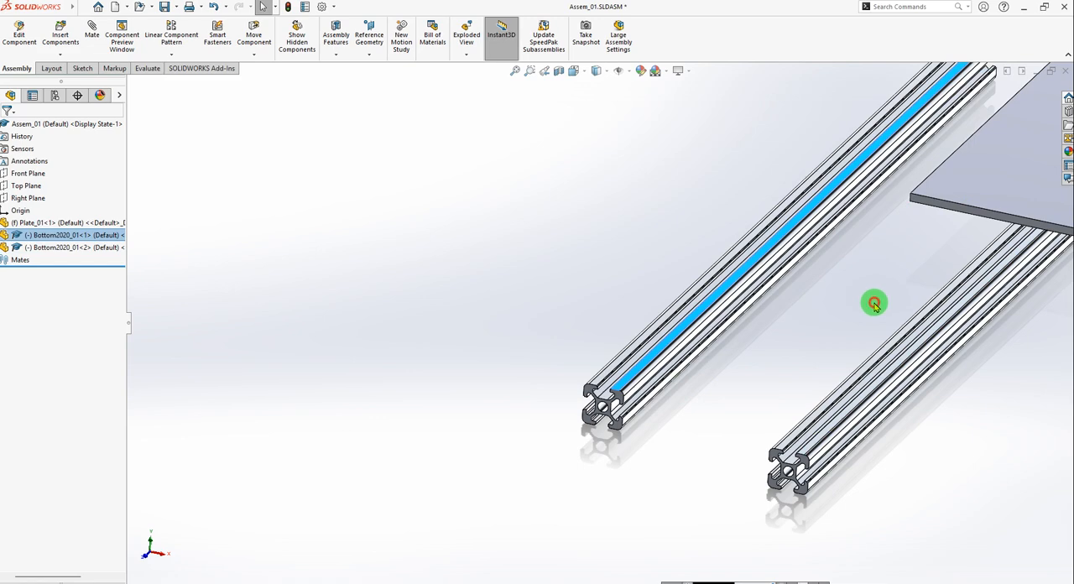
click(874, 305)
Examine from several angles, including from below, how the two profiles sit relative to the plate.
scroll(833, 304, up, 3)
scroll(861, 274, down, 2)
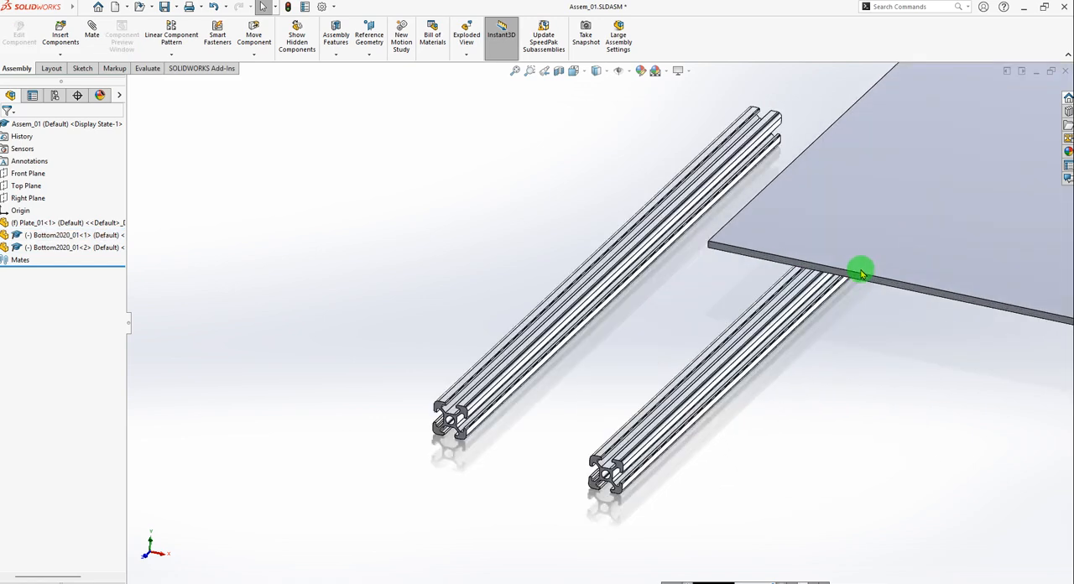
middle_drag(861, 274, 892, 225)
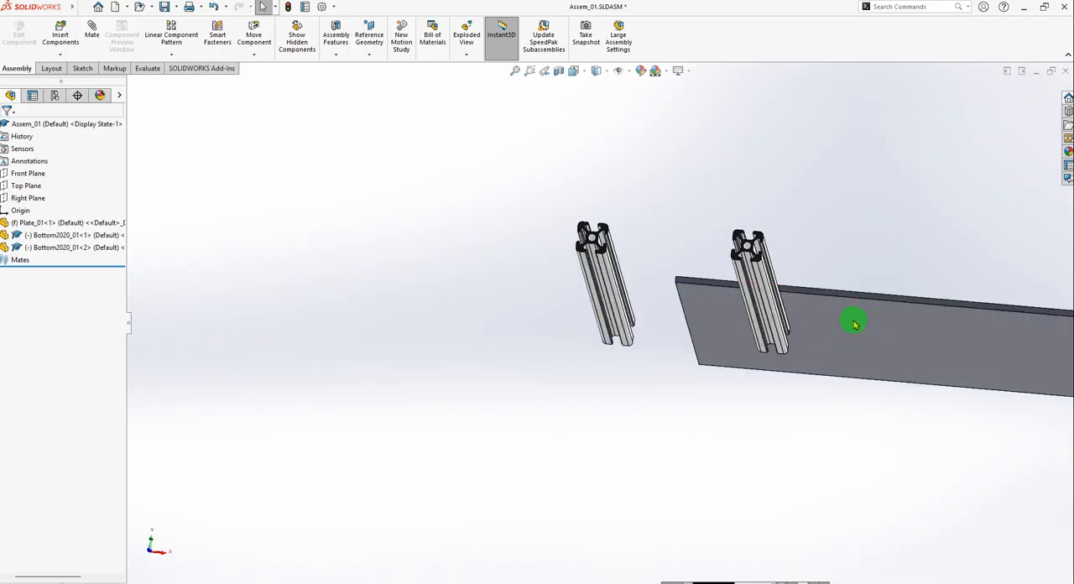
middle_drag(853, 324, 690, 363)
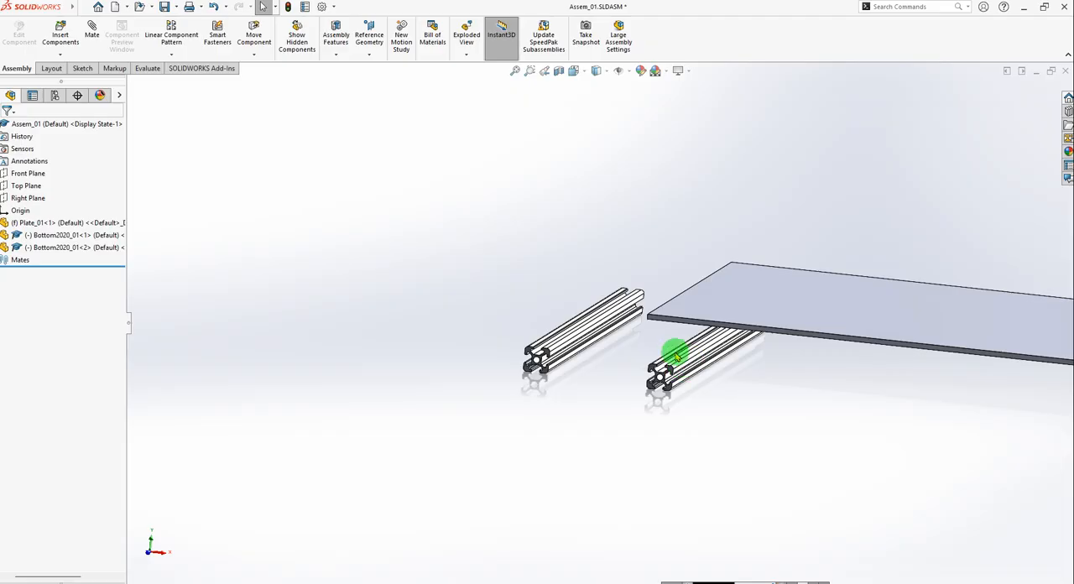
middle_drag(688, 362, 657, 337)
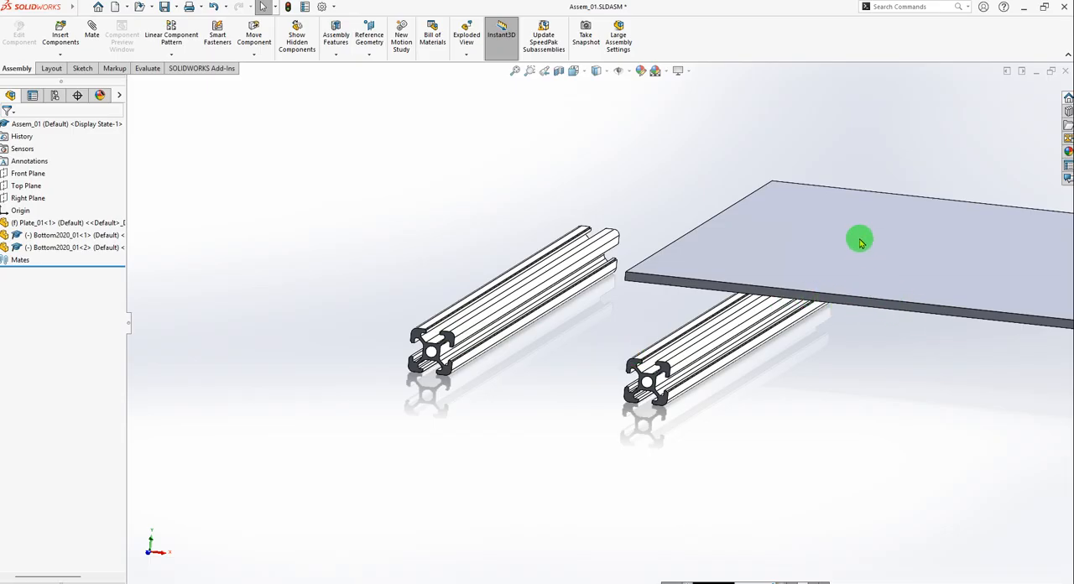
click(890, 244)
drag(891, 244, 789, 266)
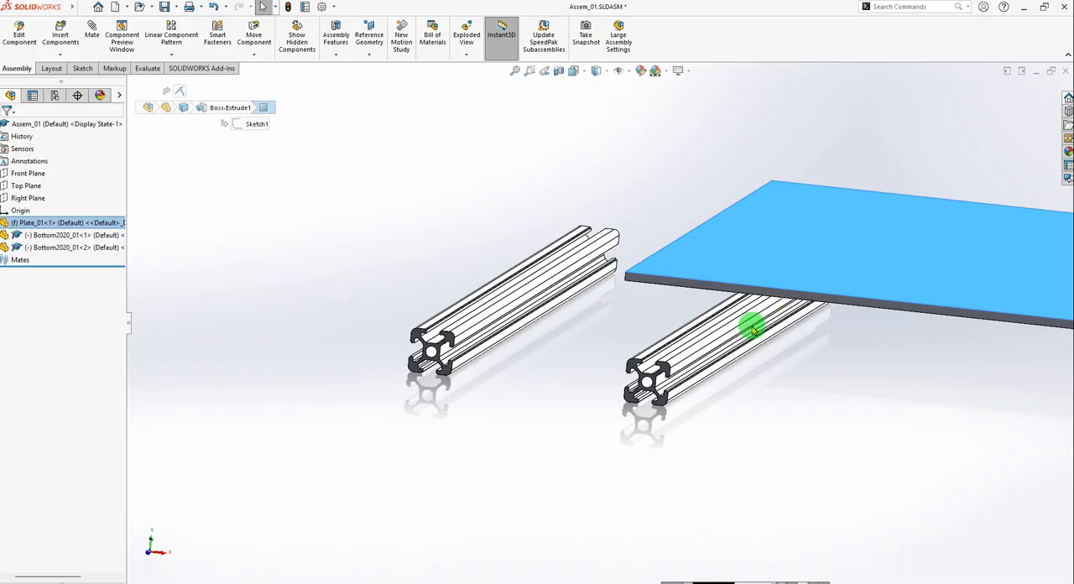
click(585, 363)
scroll(753, 393, up, 2)
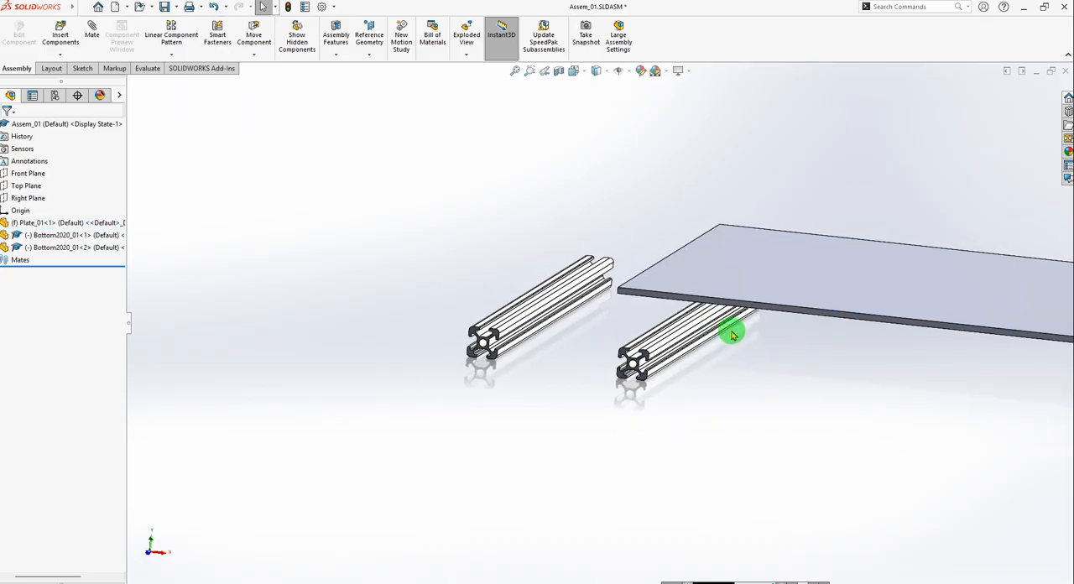
scroll(737, 335, down, 2)
middle_drag(773, 336, 680, 246)
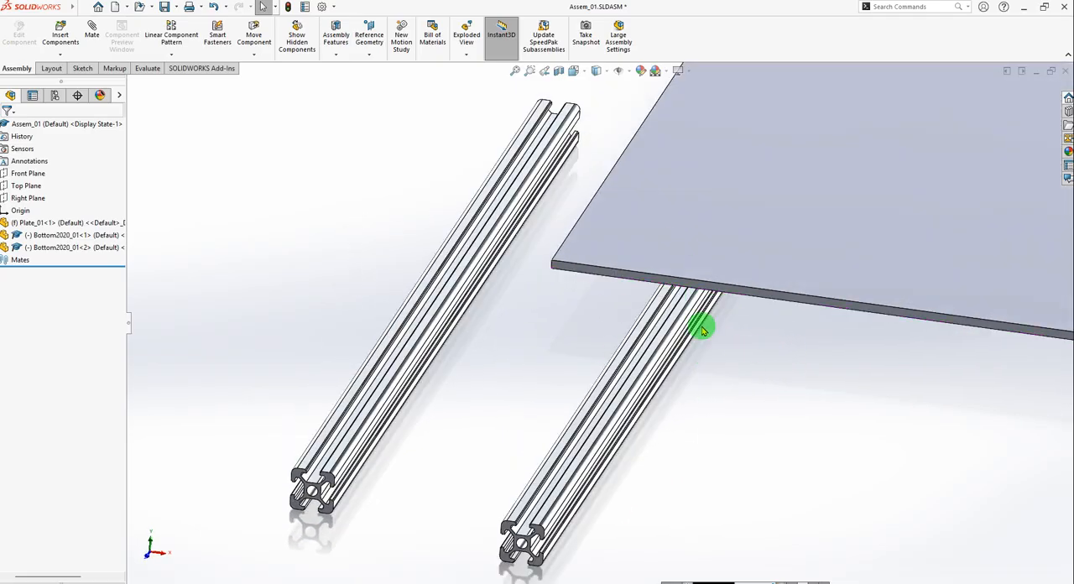
Start a coincident mate between the plate's front side face and the outer side face of the second Bottom2020_01 profile.
scroll(718, 344, up, 3)
scroll(696, 364, down, 1)
scroll(651, 336, down, 3)
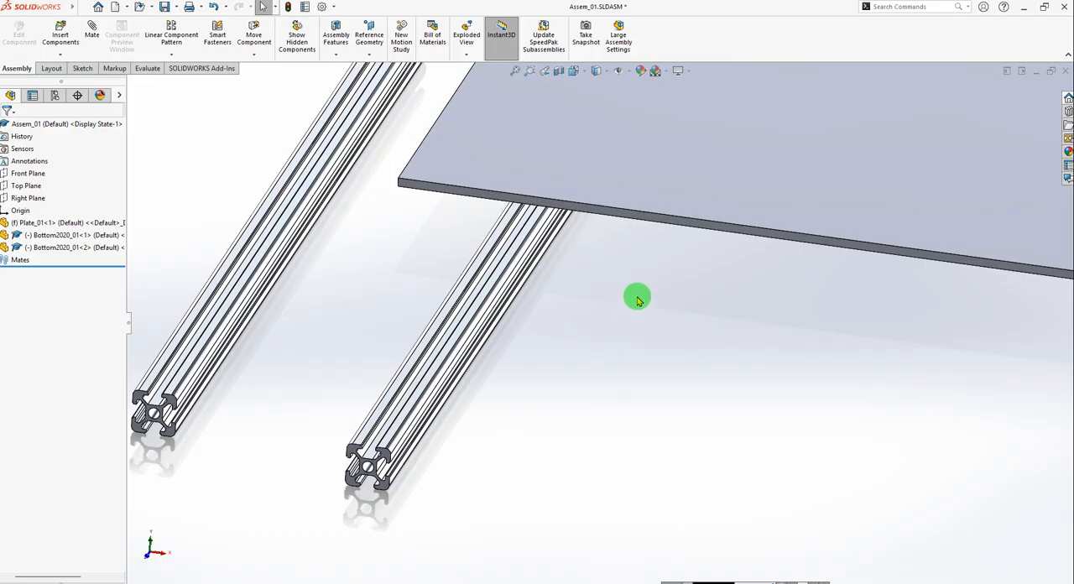
click(91, 30)
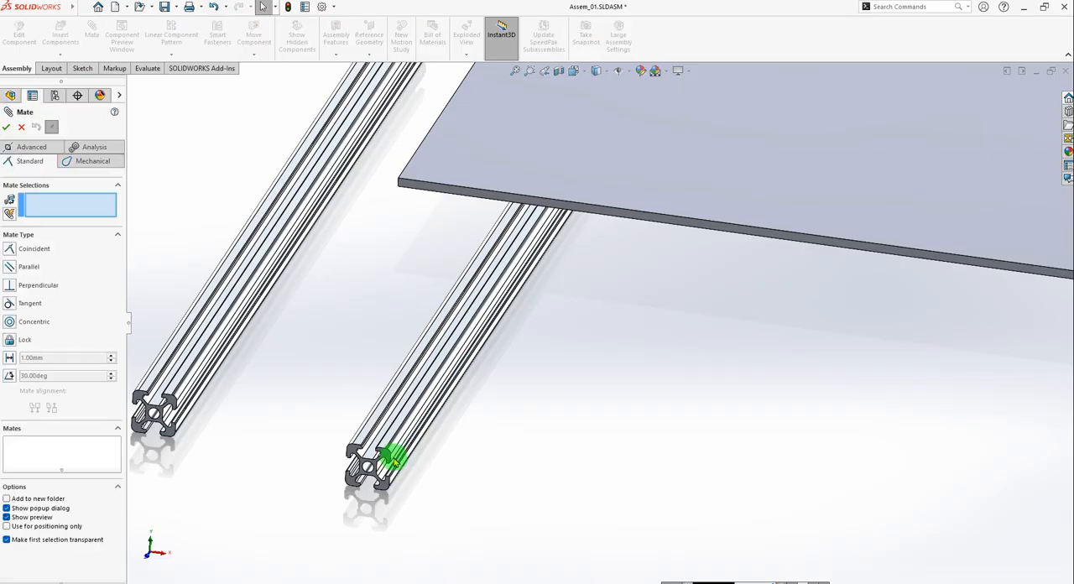
scroll(438, 206, down, 5)
scroll(562, 214, up, 5)
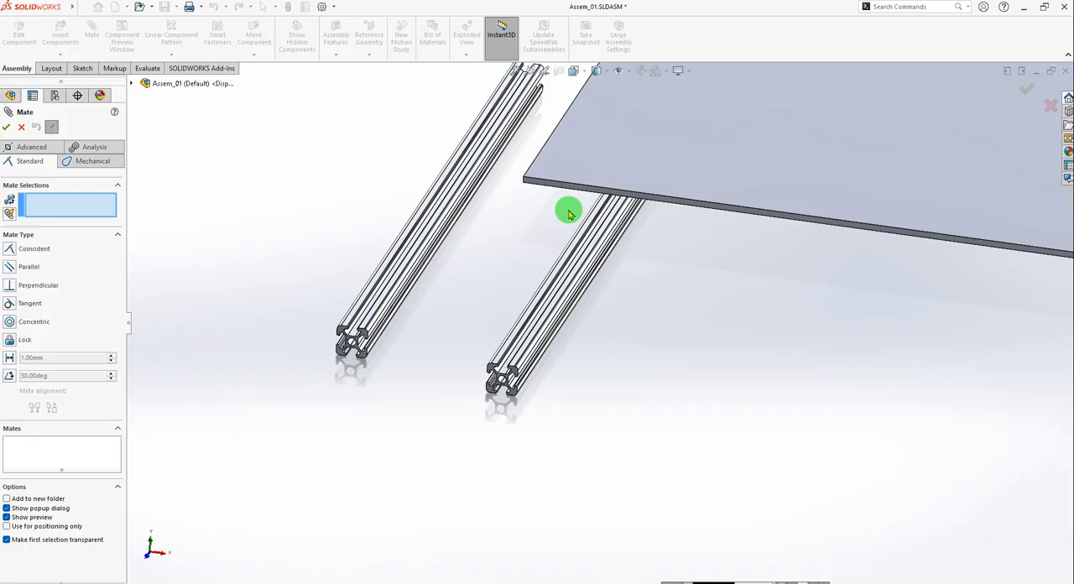
scroll(542, 197, down, 2)
scroll(542, 196, down, 4)
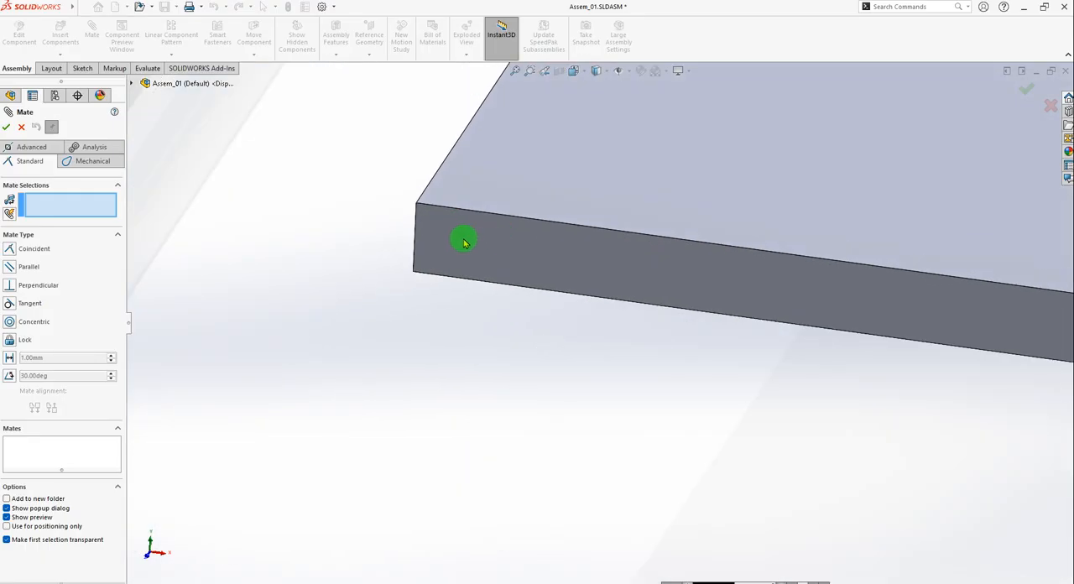
click(464, 242)
scroll(453, 296, up, 6)
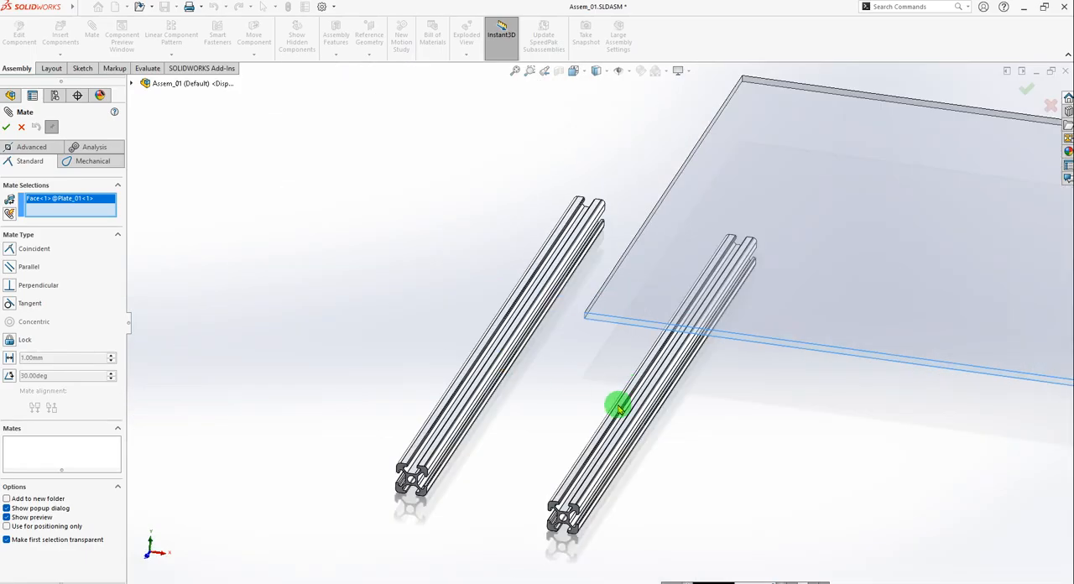
scroll(616, 408, down, 8)
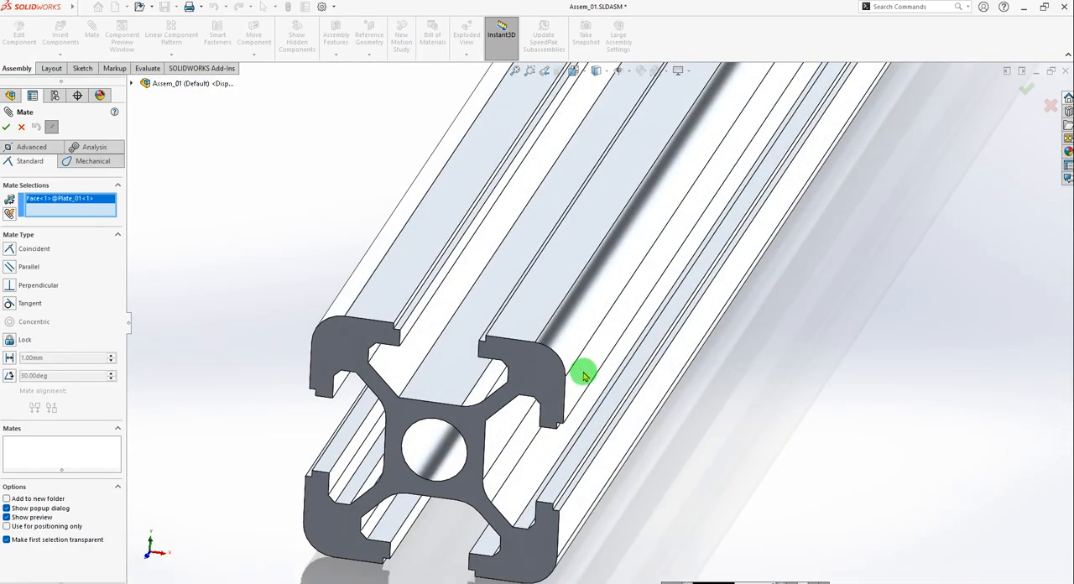
click(581, 374)
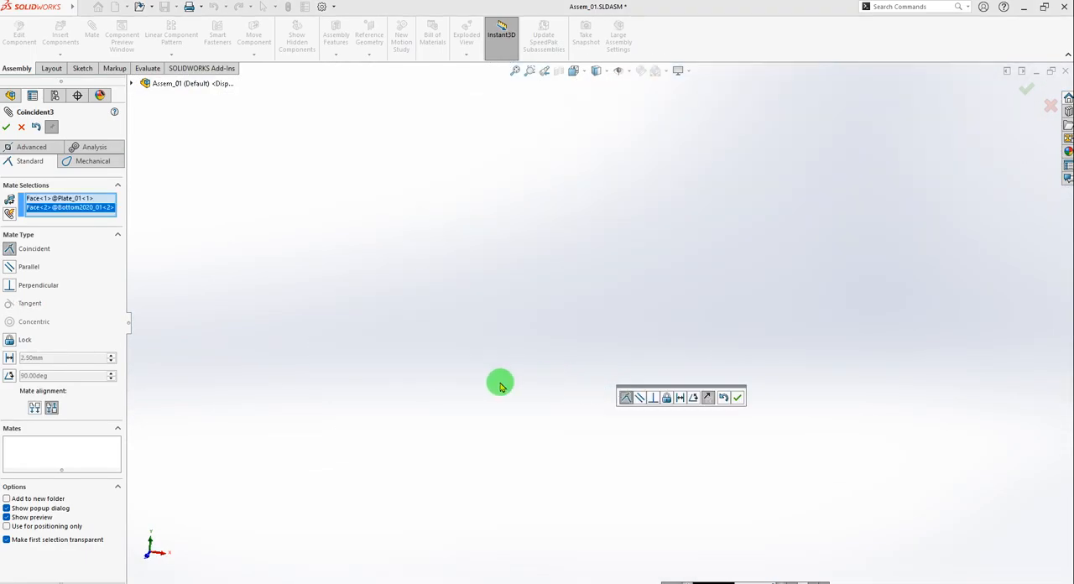
Set the mate alignment to Aligned so the second profile lies beneath the plate, and add the coincident mate.
scroll(499, 387, up, 10)
scroll(446, 289, down, 3)
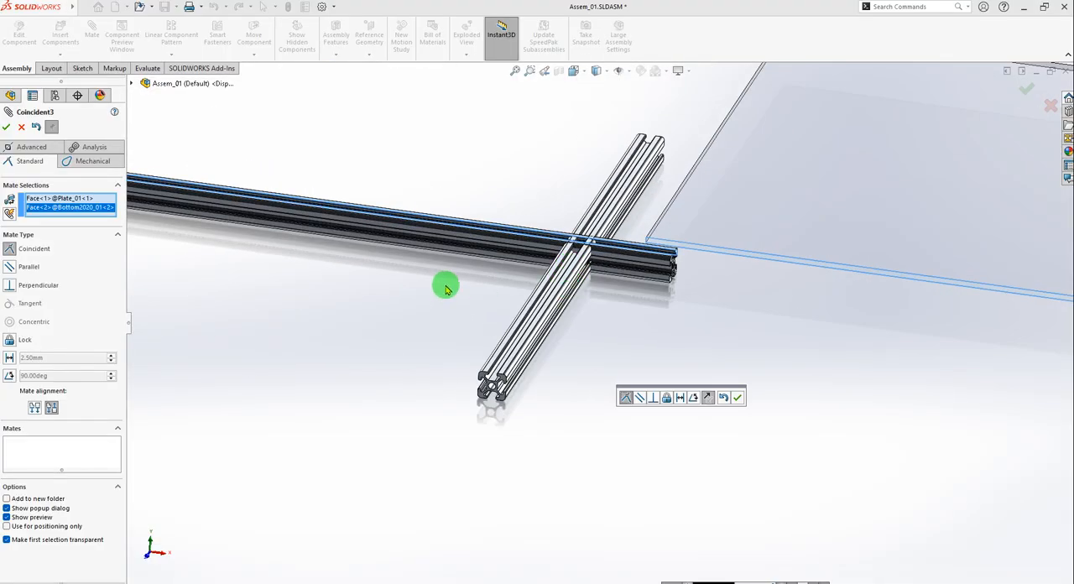
middle_drag(498, 283, 588, 327)
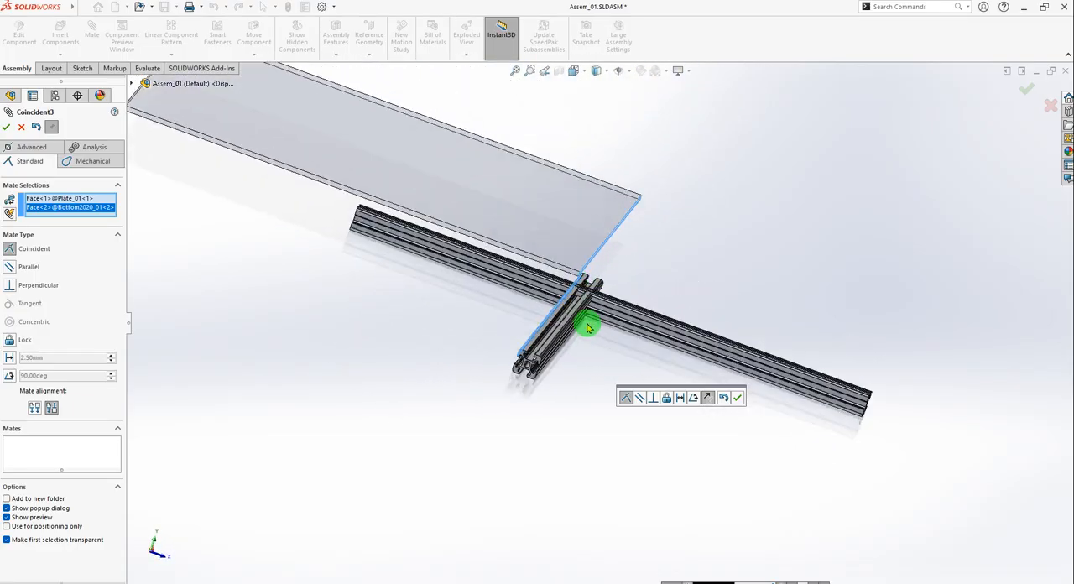
scroll(579, 329, down, 4)
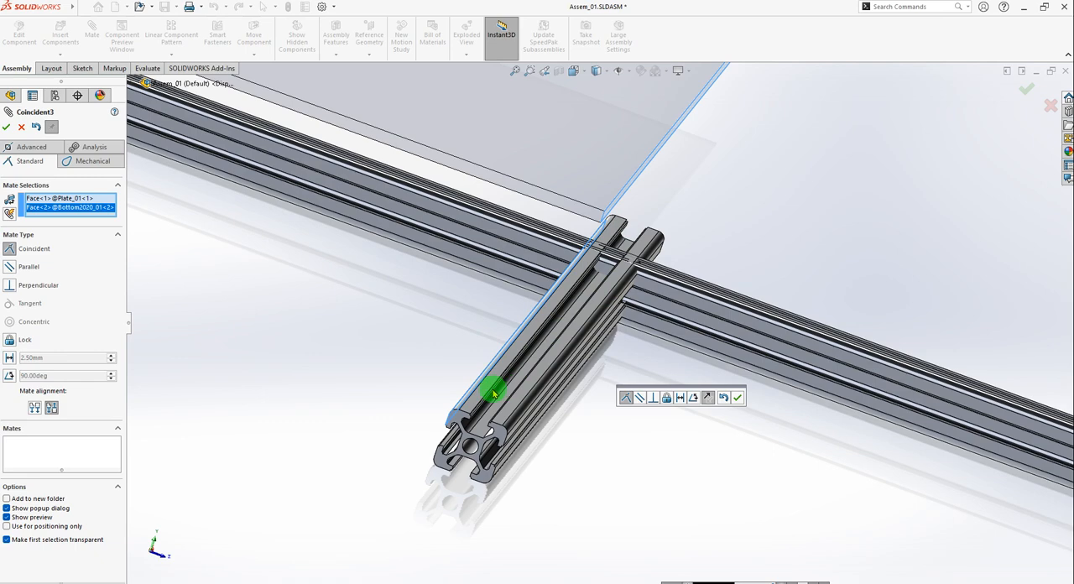
scroll(493, 394, down, 2)
middle_drag(464, 386, 445, 419)
scroll(428, 268, up, 5)
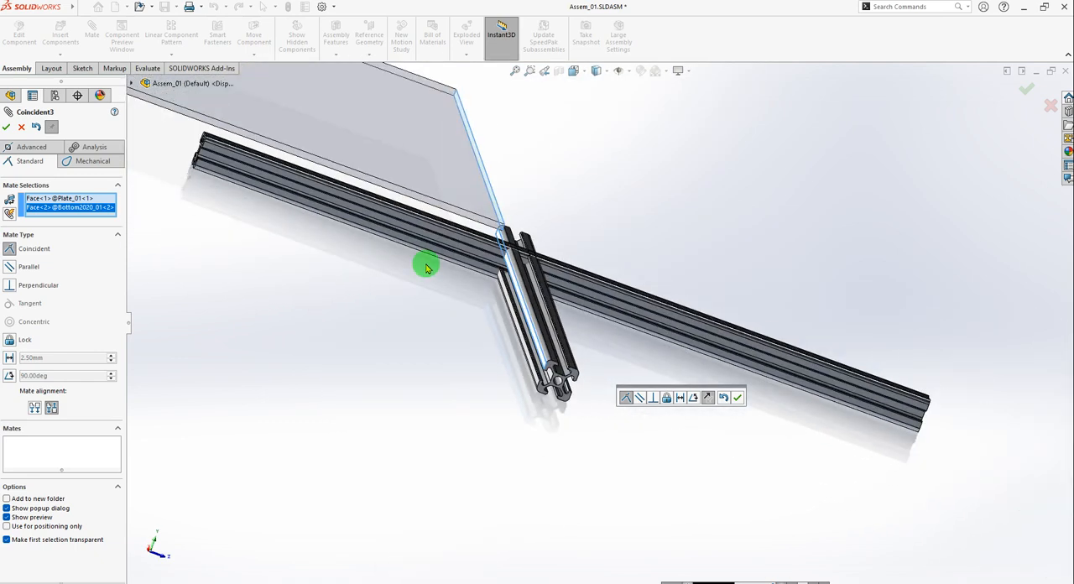
scroll(511, 210, down, 1)
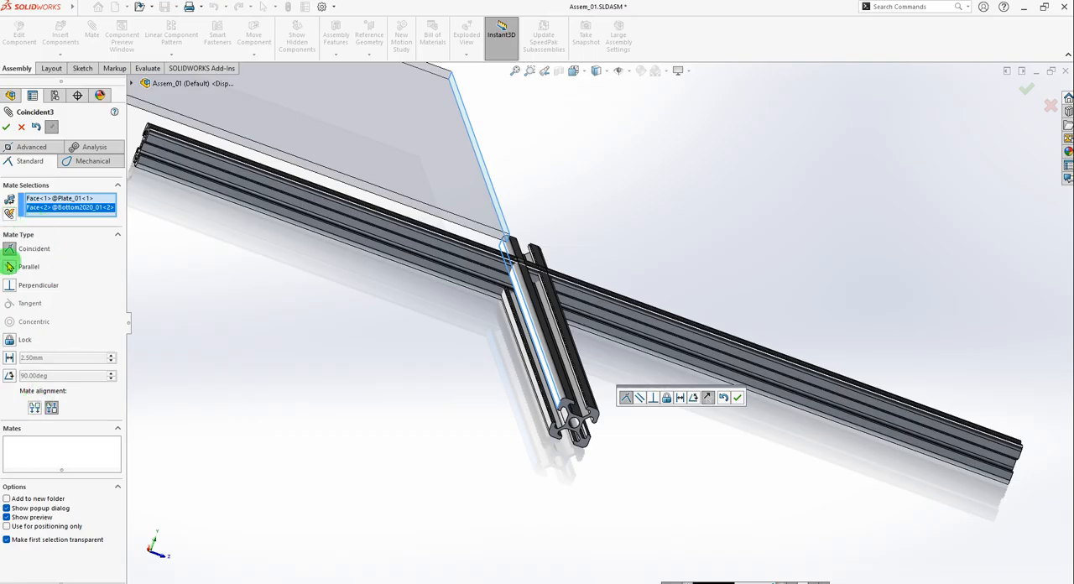
click(36, 409)
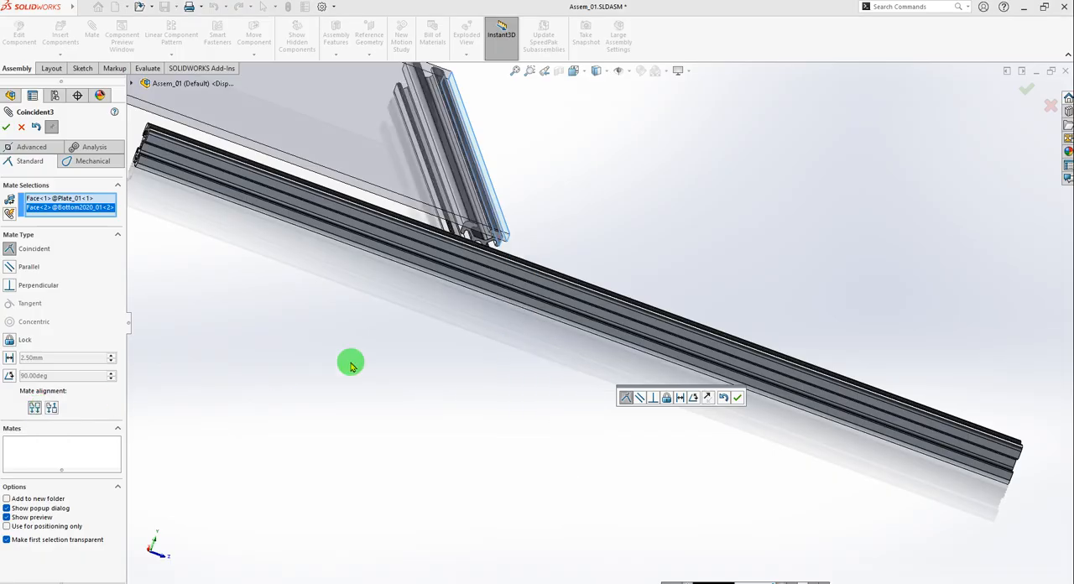
scroll(532, 207, down, 1)
middle_drag(541, 295, 529, 391)
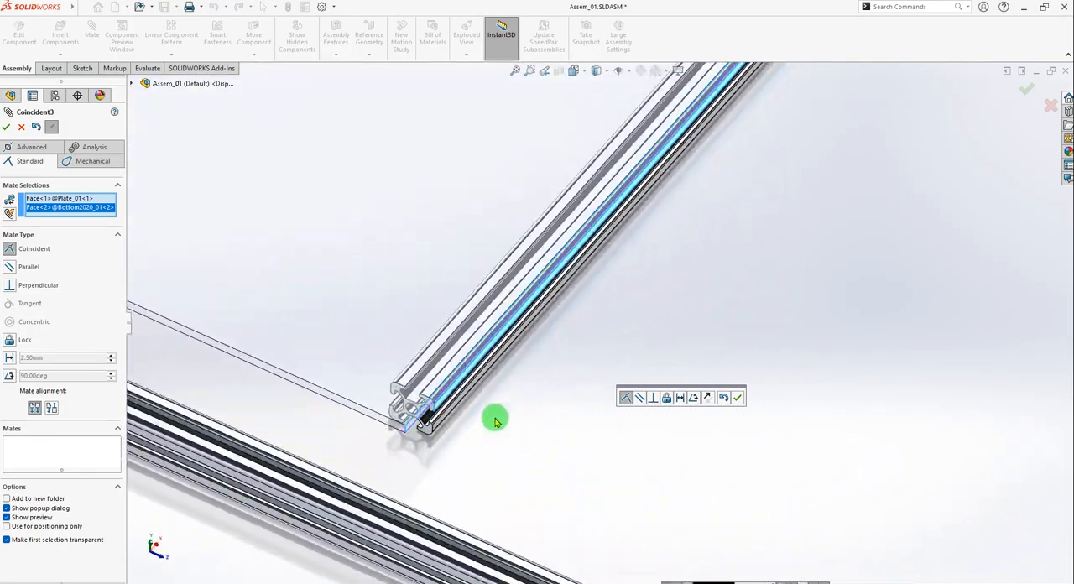
scroll(504, 419, up, 6)
click(737, 397)
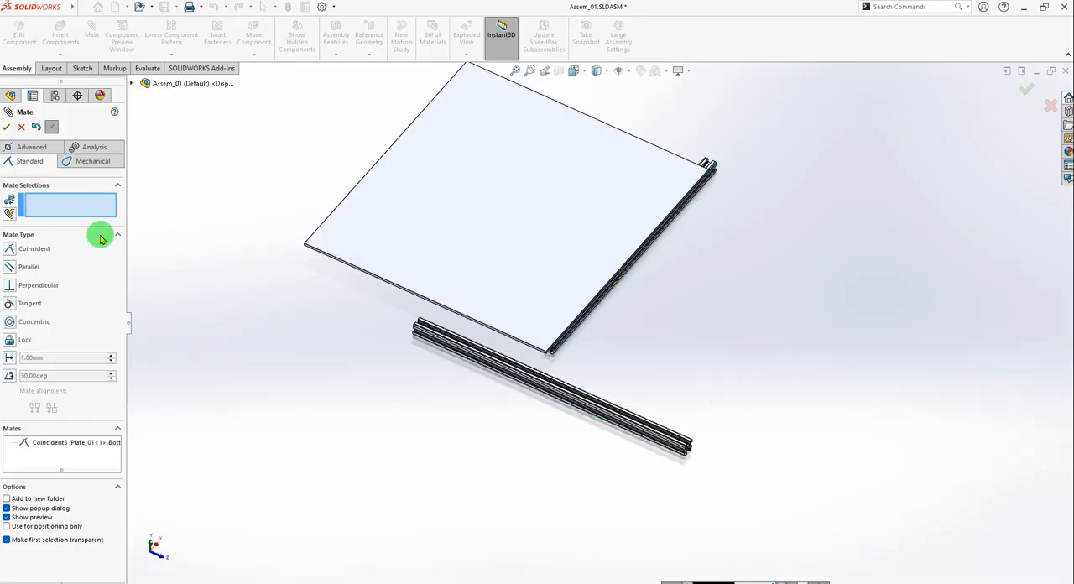
Select the first Bottom2020_01 profile's side face and the plate's side face opposite the second profile for a coincident mate.
scroll(546, 351, down, 3)
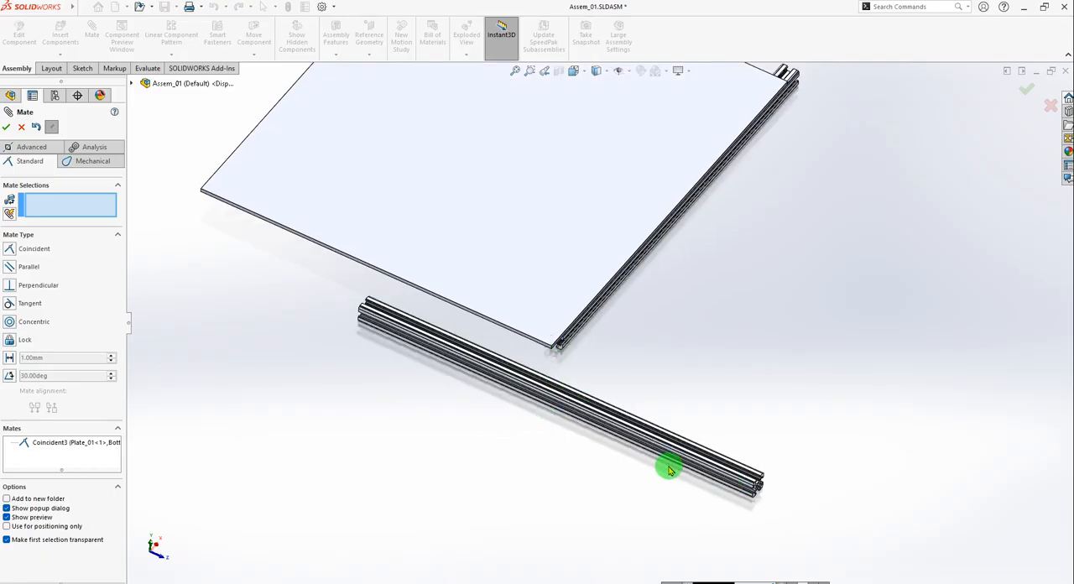
scroll(632, 437, down, 1)
scroll(722, 446, down, 1)
scroll(764, 418, up, 2)
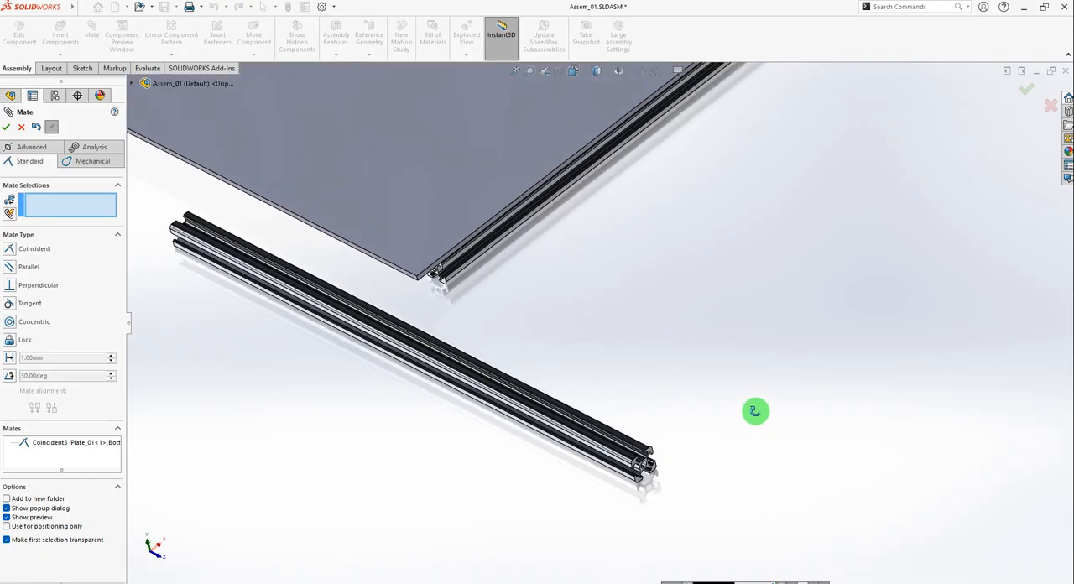
scroll(528, 399, up, 1)
scroll(529, 369, down, 2)
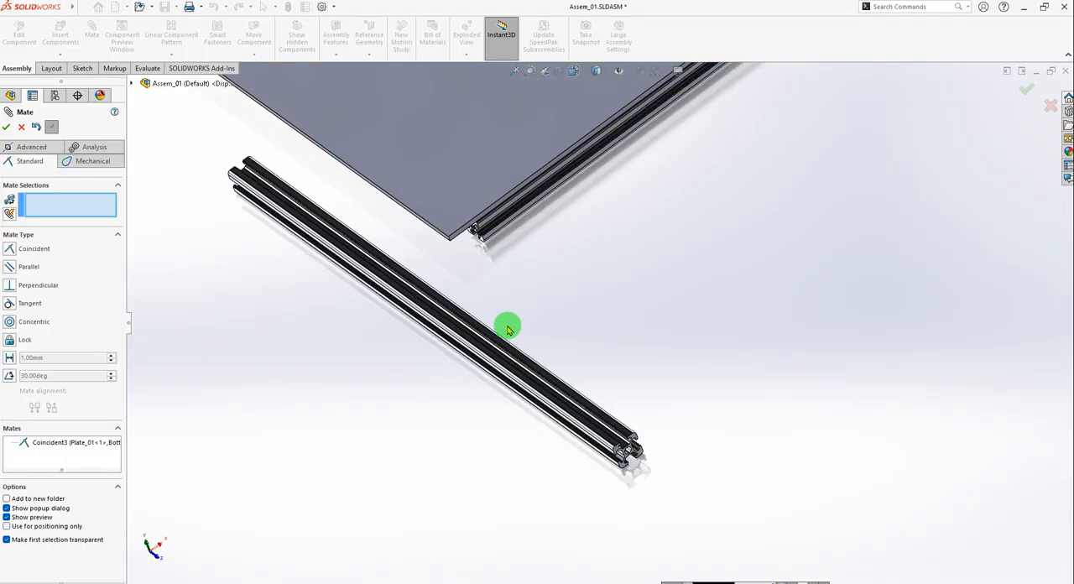
middle_drag(671, 351, 589, 346)
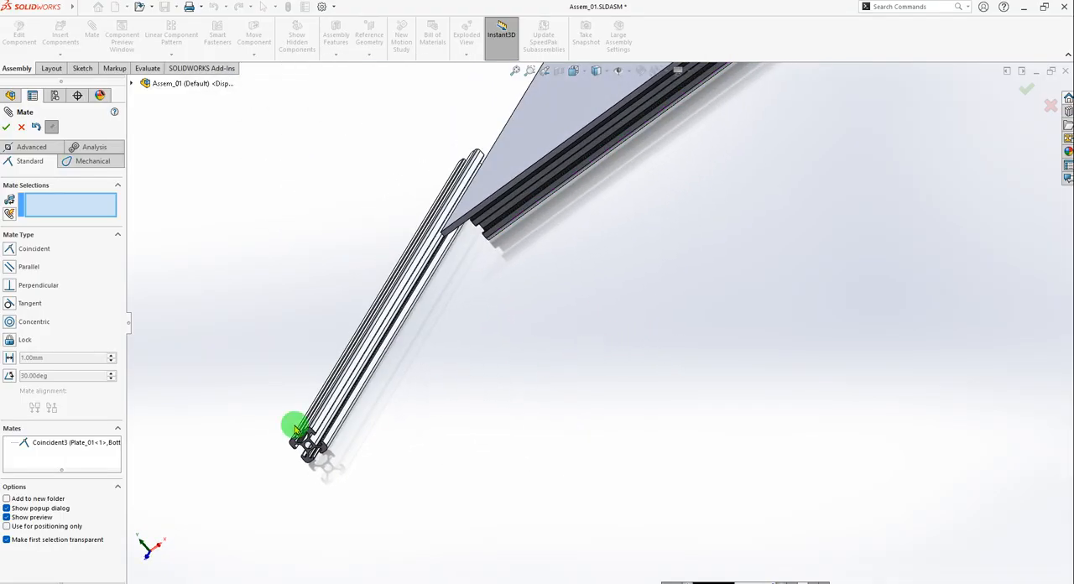
scroll(336, 415, down, 2)
scroll(371, 433, down, 2)
click(361, 423)
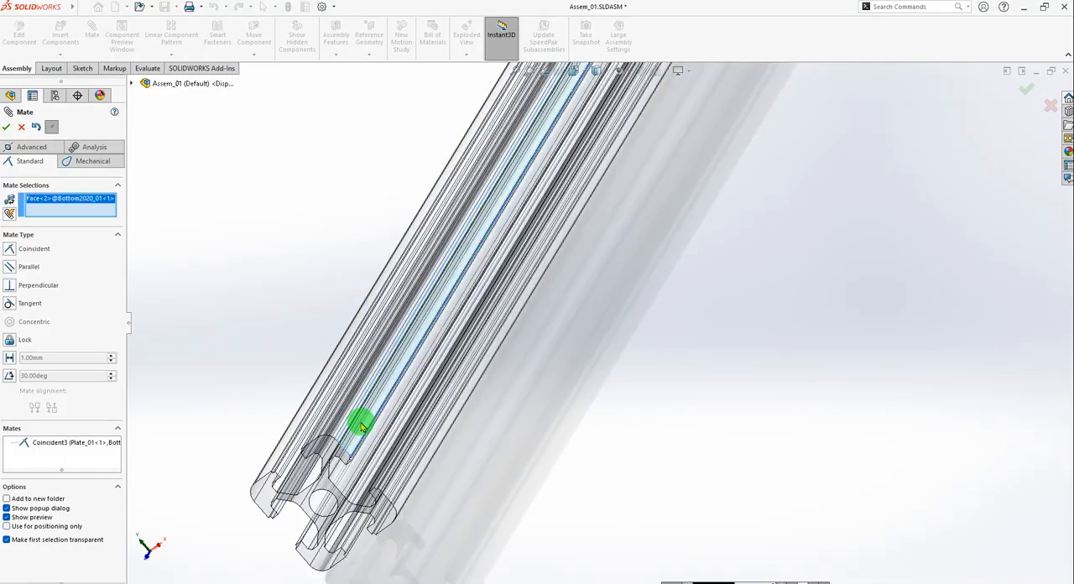
scroll(583, 316, up, 2)
scroll(606, 268, up, 3)
middle_drag(618, 236, 803, 219)
scroll(408, 161, down, 4)
scroll(403, 252, down, 2)
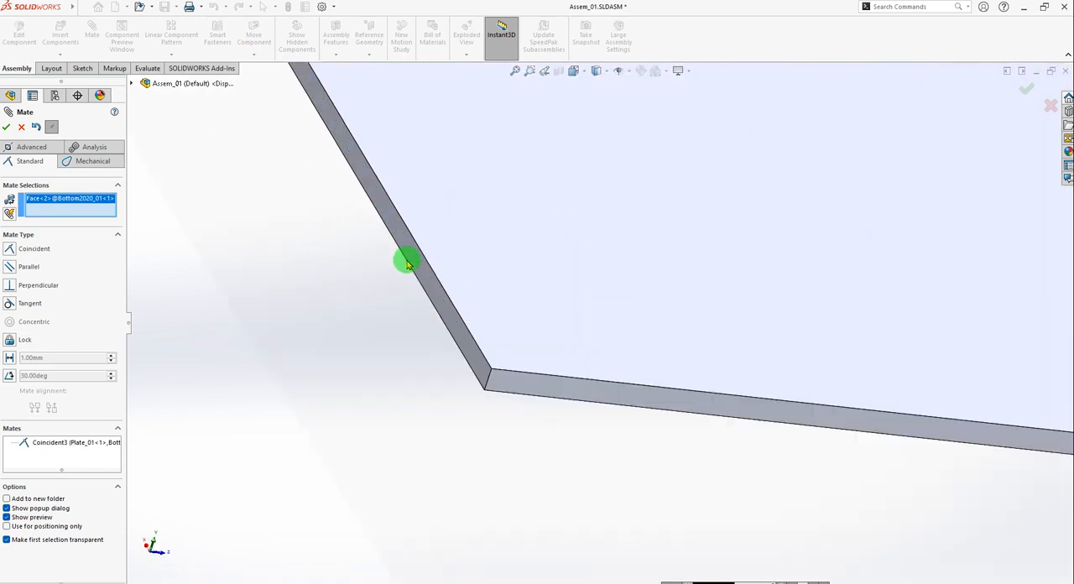
click(421, 267)
Switch the first profile's mate alignment to Aligned so it sits on the plate's side, and add the mate.
middle_drag(427, 280, 579, 434)
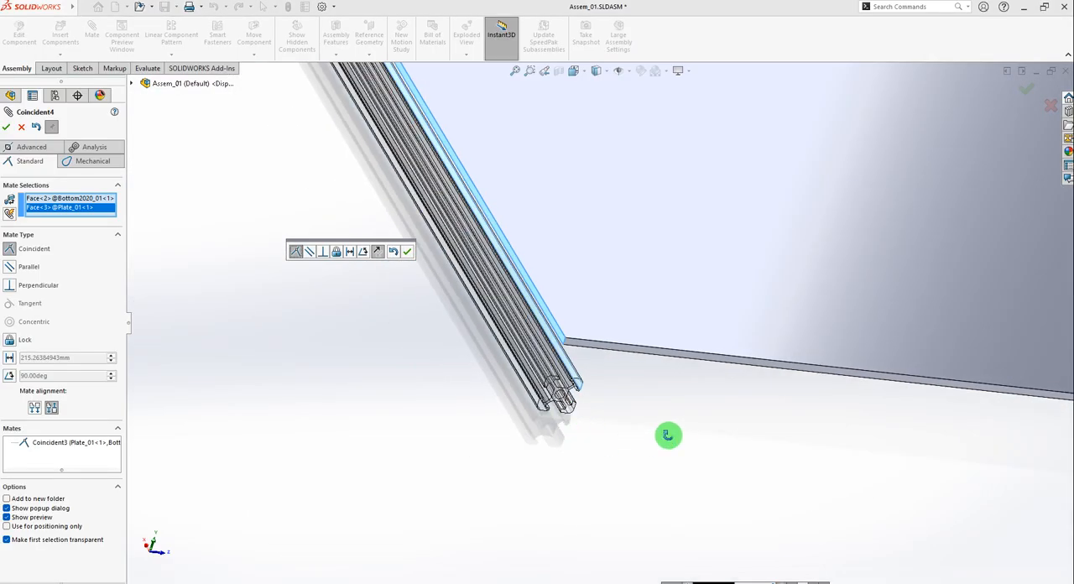
middle_drag(669, 434, 647, 361)
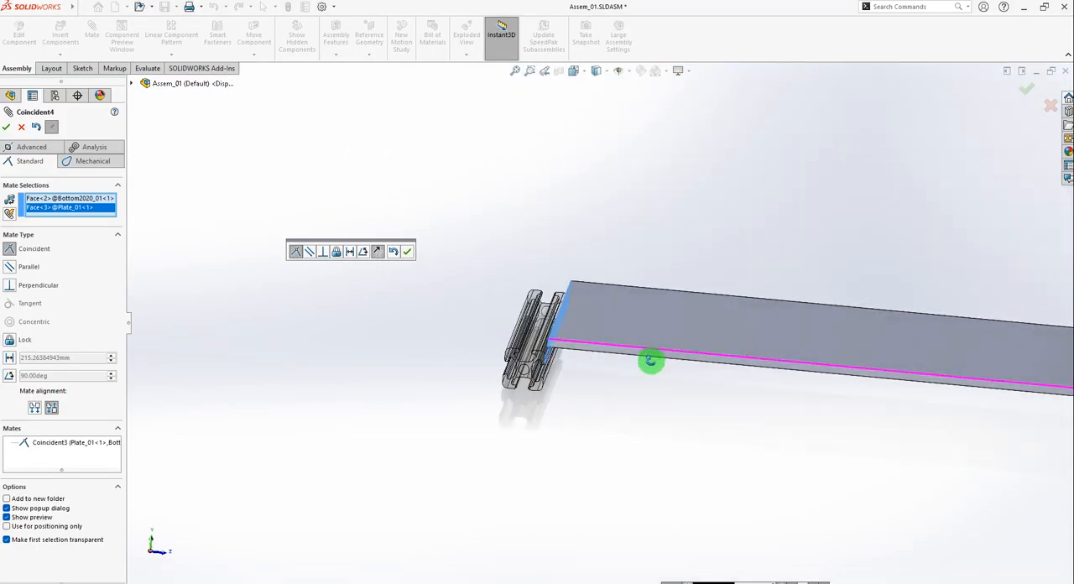
click(34, 409)
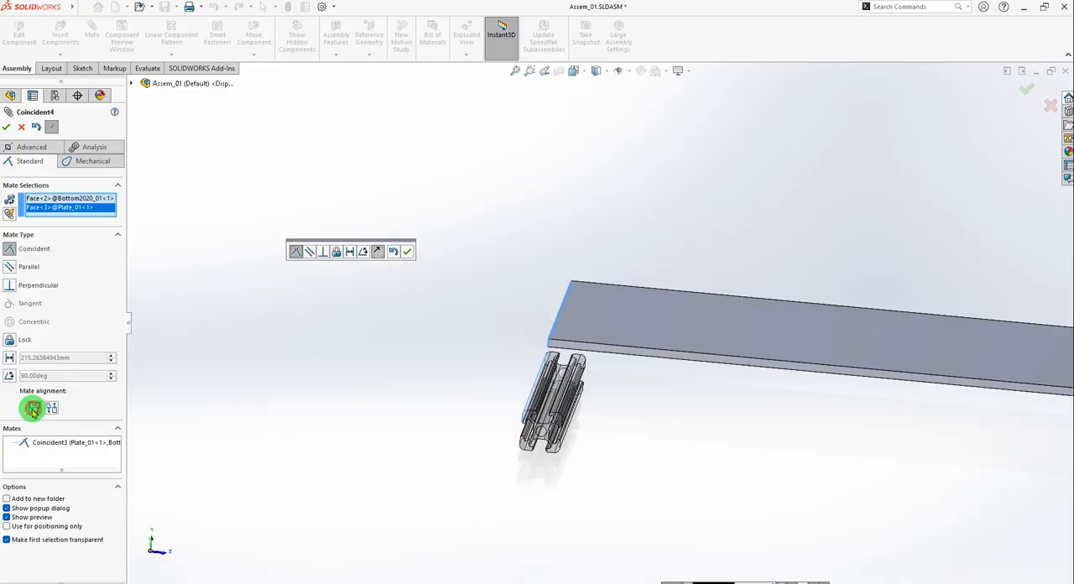
scroll(623, 419, down, 4)
middle_drag(567, 426, 530, 384)
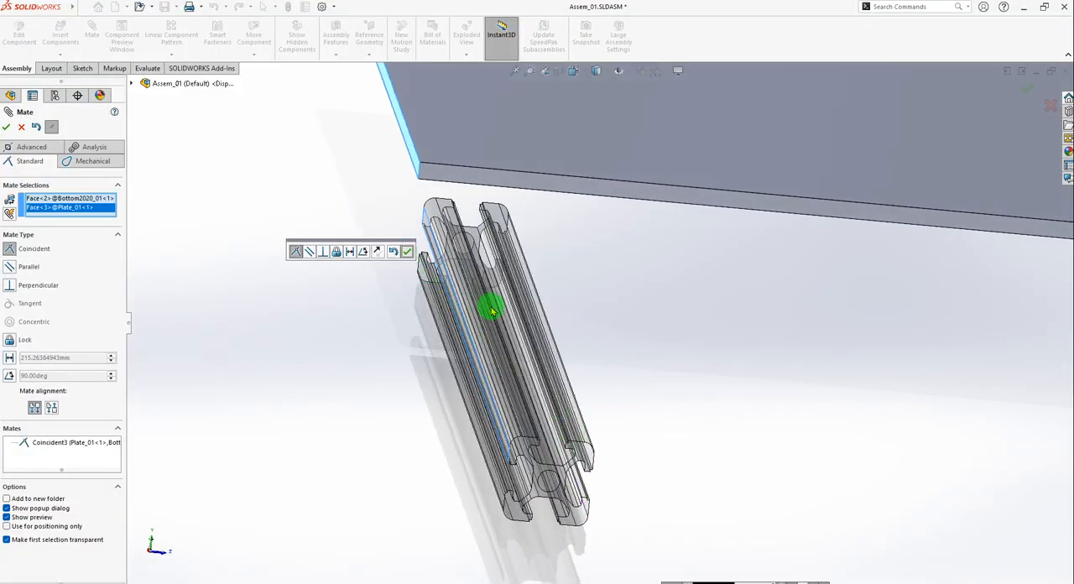
key(Return)
Add a coincident mate between the first Bottom2020_01 profile's end face and the plate's adjoining side face.
scroll(636, 338, up, 5)
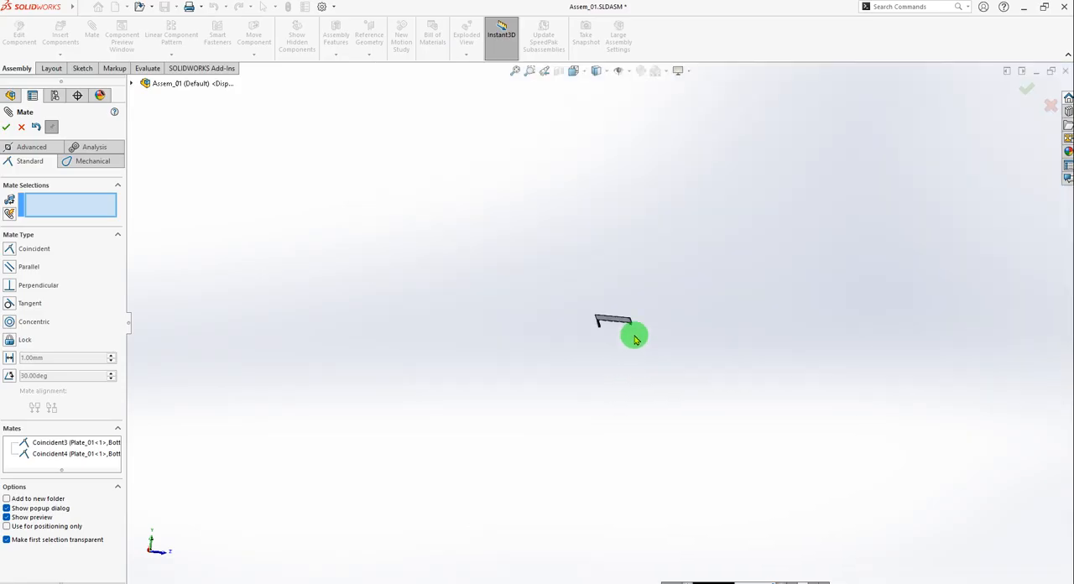
scroll(635, 338, down, 2)
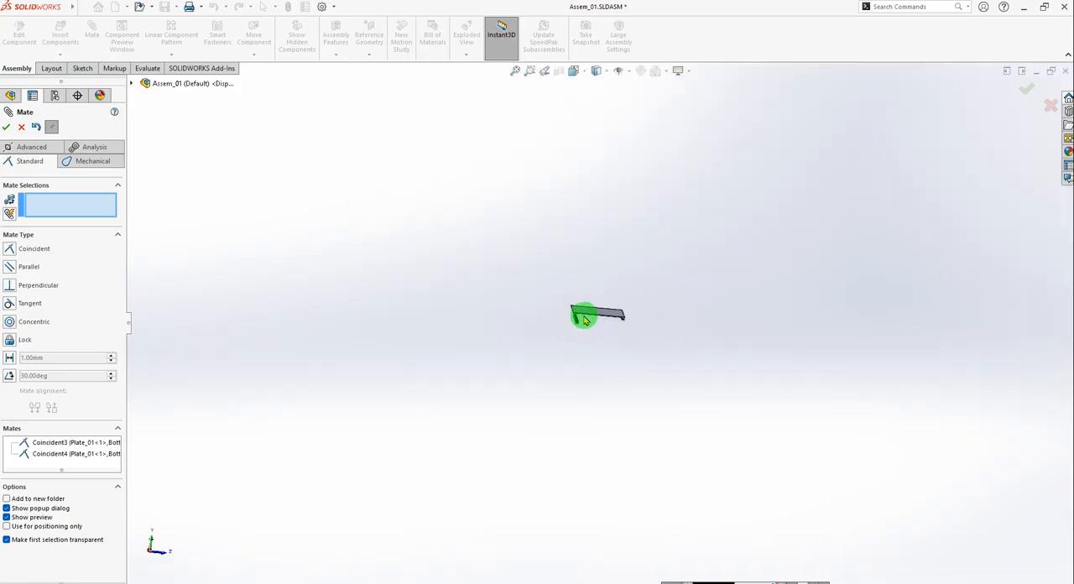
scroll(596, 303, down, 4)
scroll(640, 241, down, 5)
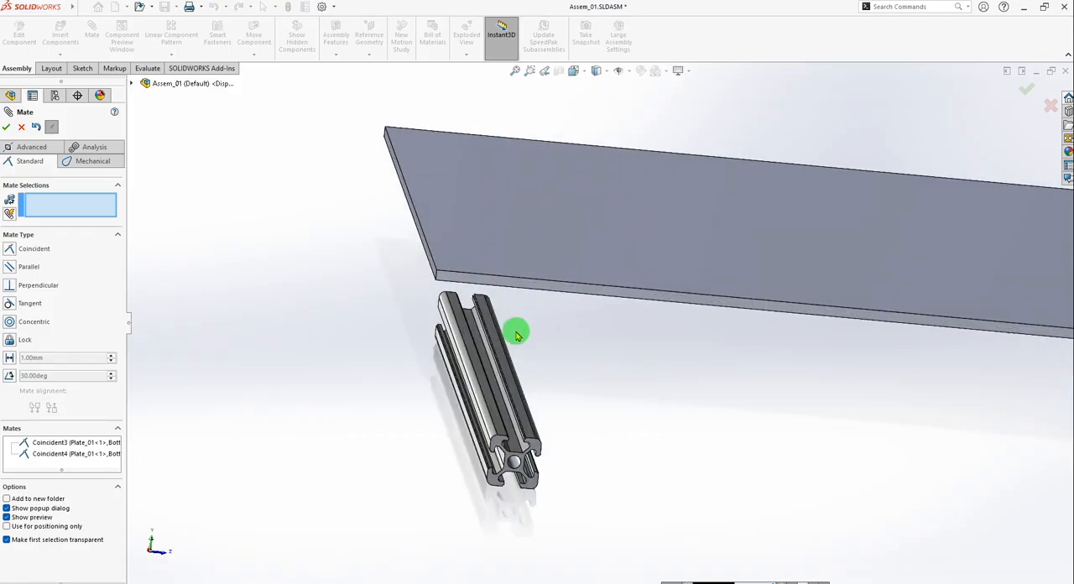
drag(469, 335, 431, 271)
middle_drag(570, 393, 545, 437)
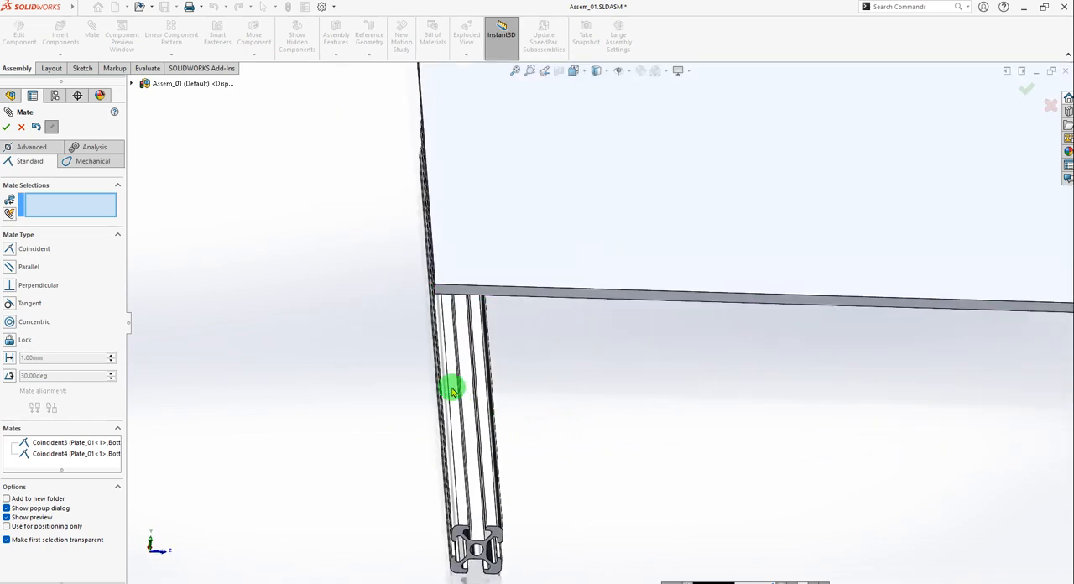
middle_drag(449, 386, 520, 338)
click(517, 298)
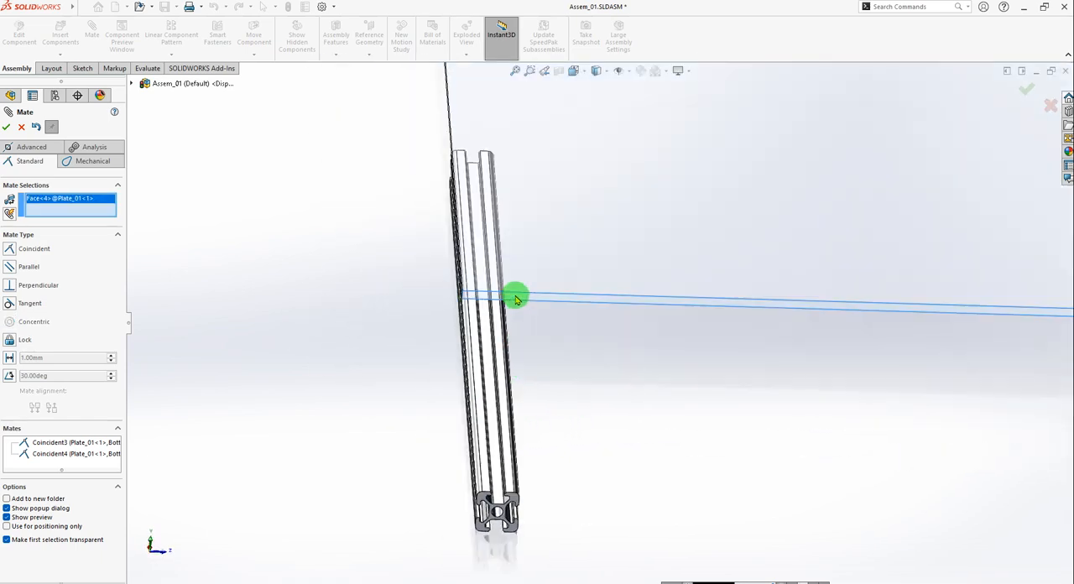
scroll(524, 508, down, 5)
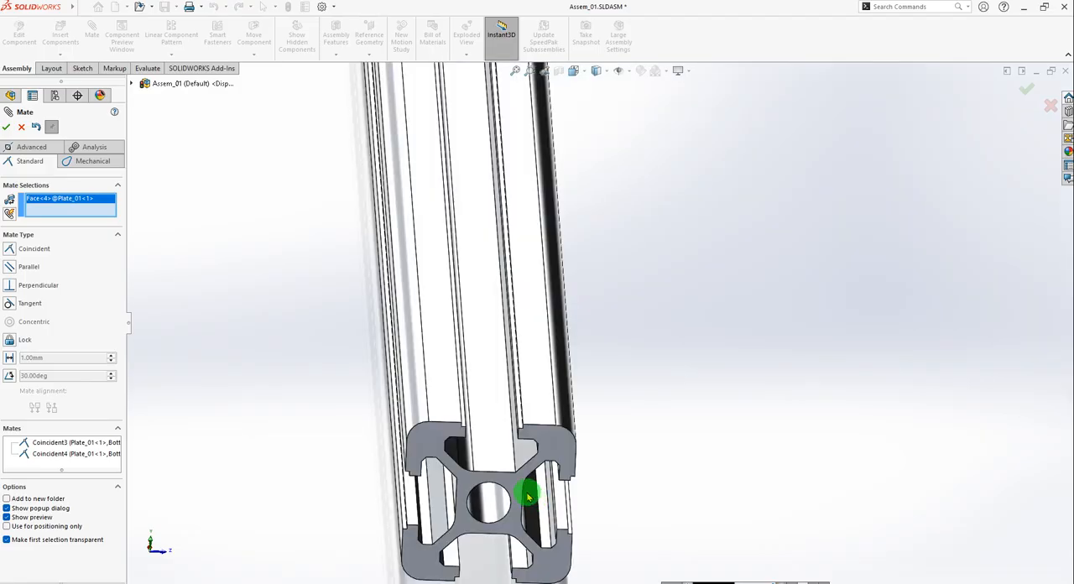
click(543, 445)
scroll(487, 230, up, 3)
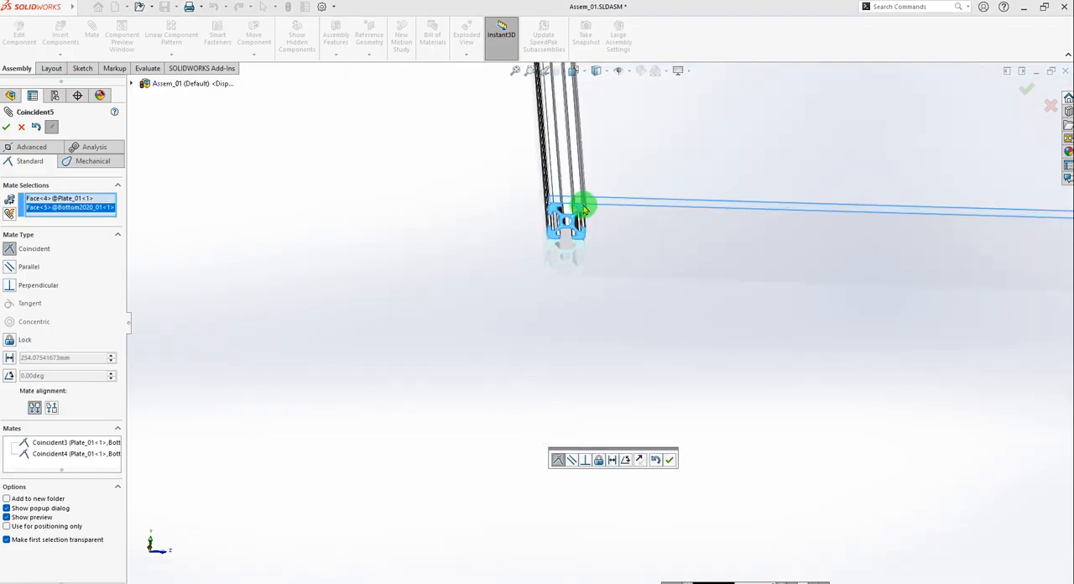
scroll(585, 208, down, 5)
middle_drag(585, 271, 591, 240)
click(668, 460)
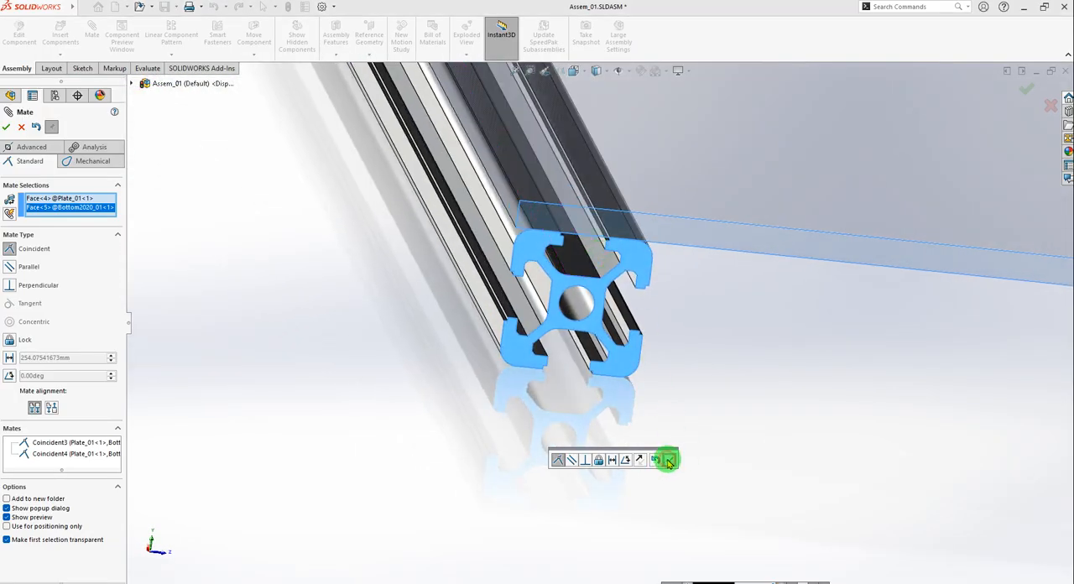
Add a coincident mate between the end faces of the second and first Bottom2020_01 profiles, and finish mating.
scroll(517, 357, up, 6)
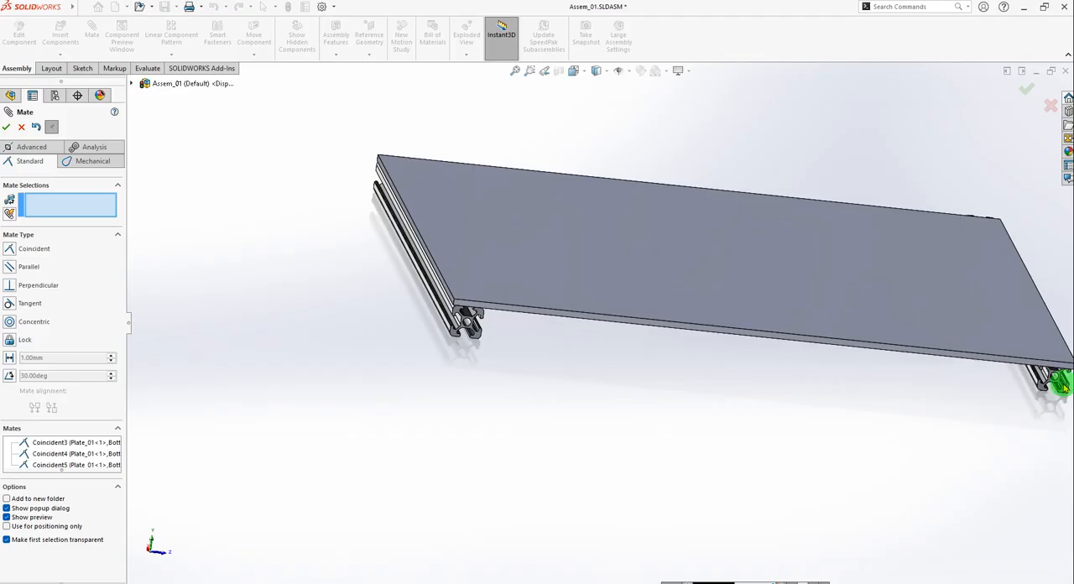
scroll(1064, 386, down, 10)
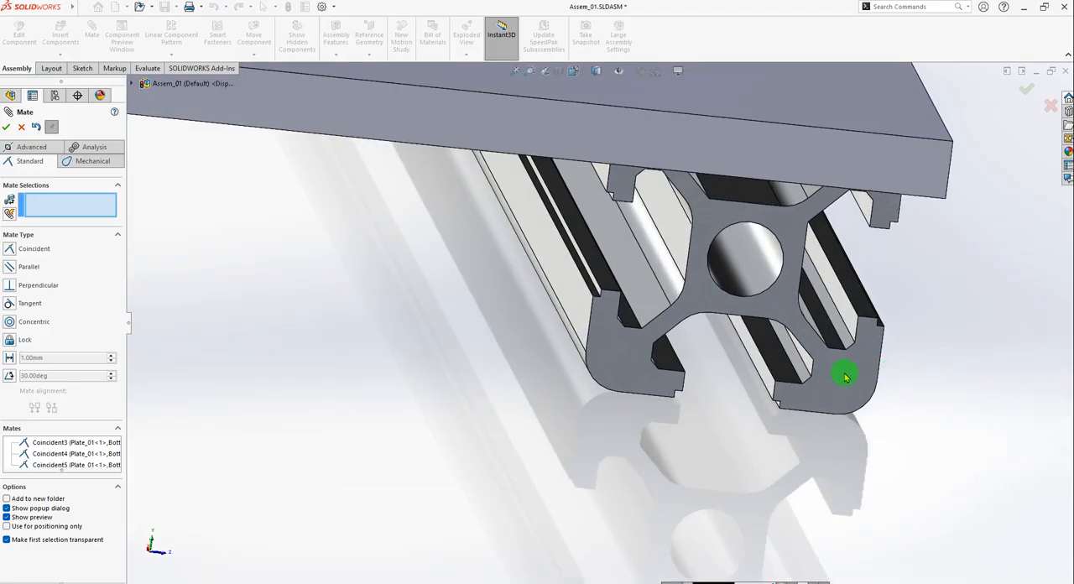
click(845, 377)
scroll(907, 385, up, 10)
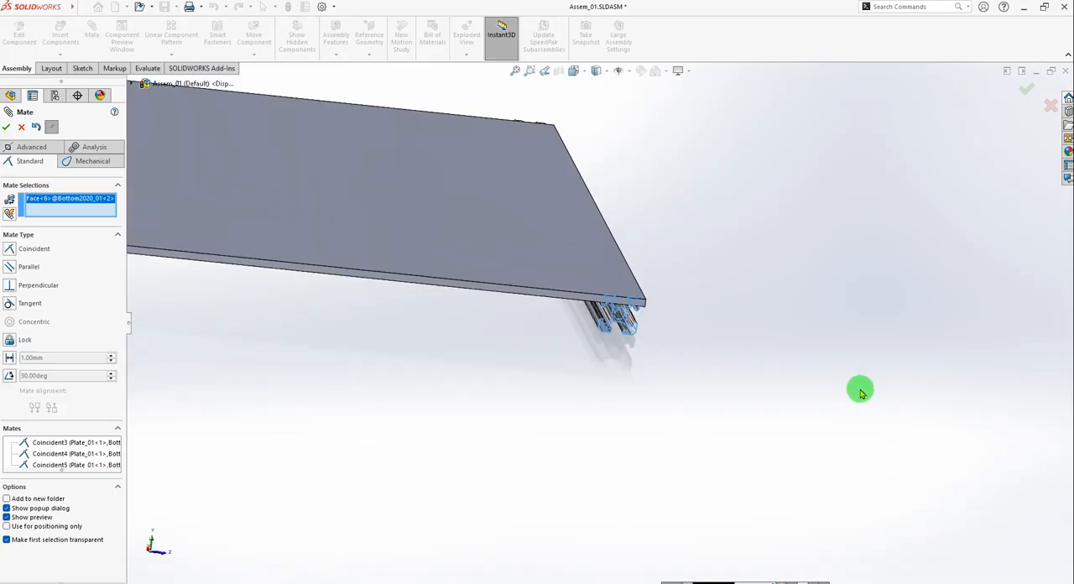
scroll(202, 243, down, 10)
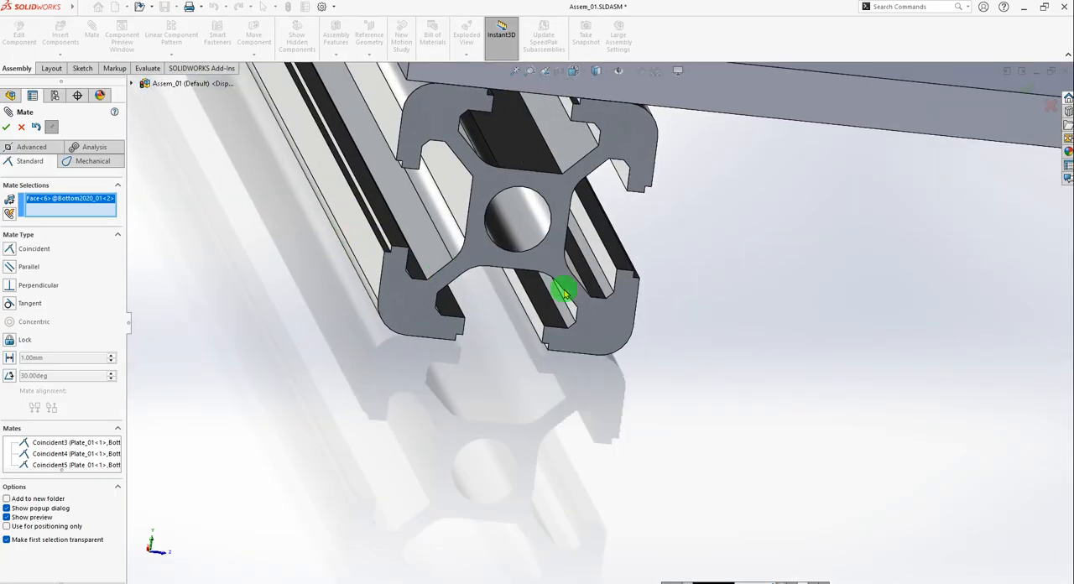
click(602, 309)
scroll(778, 371, up, 10)
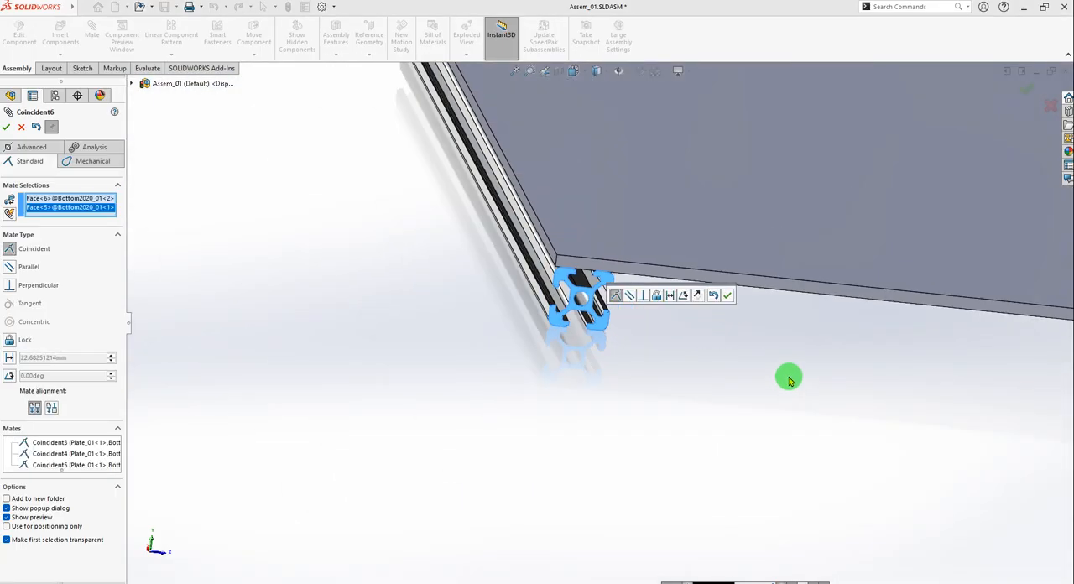
scroll(959, 353, down, 10)
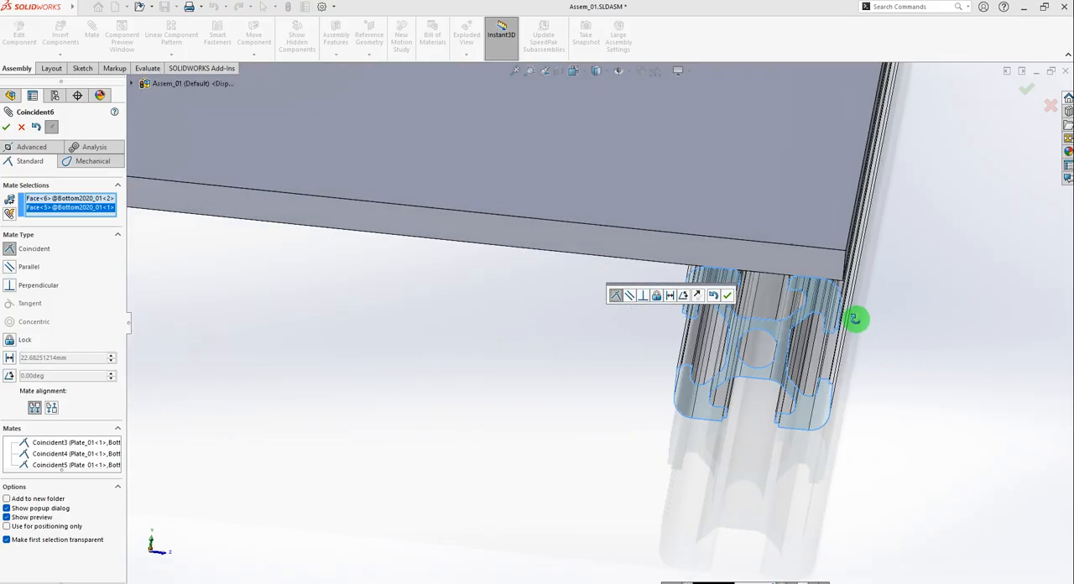
middle_drag(856, 319, 806, 319)
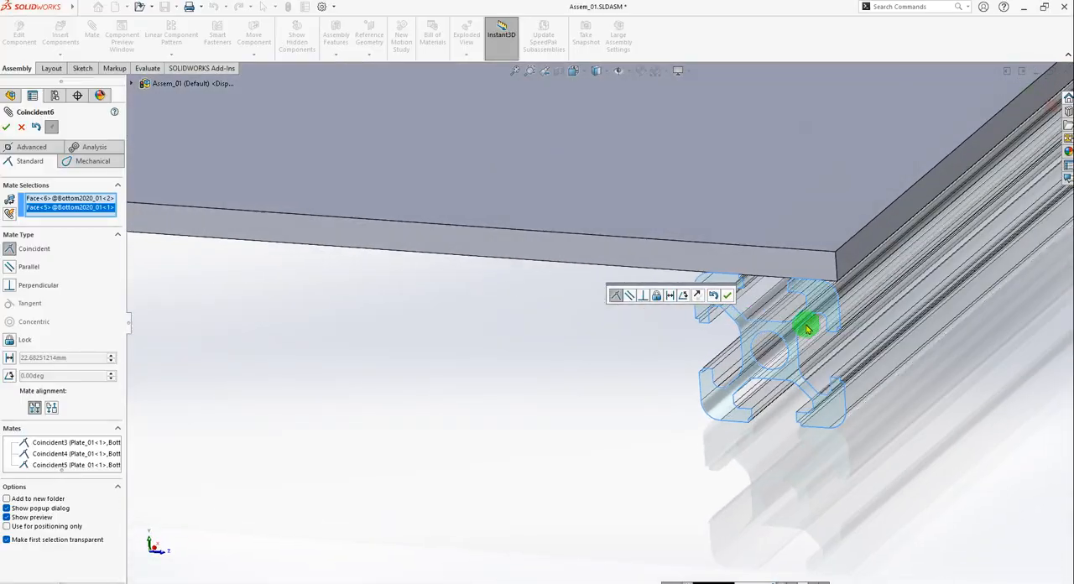
click(727, 295)
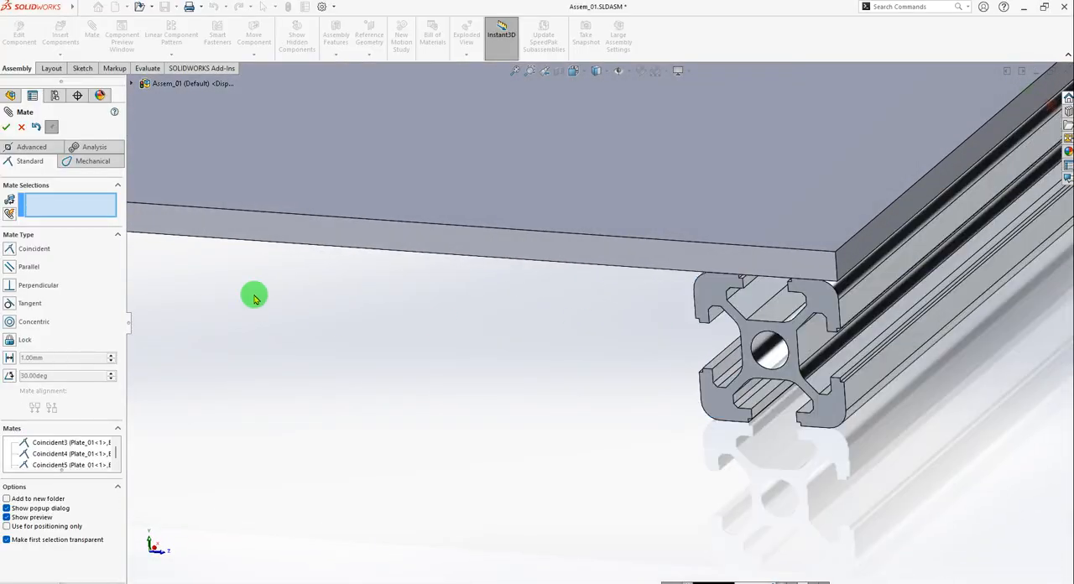
click(11, 128)
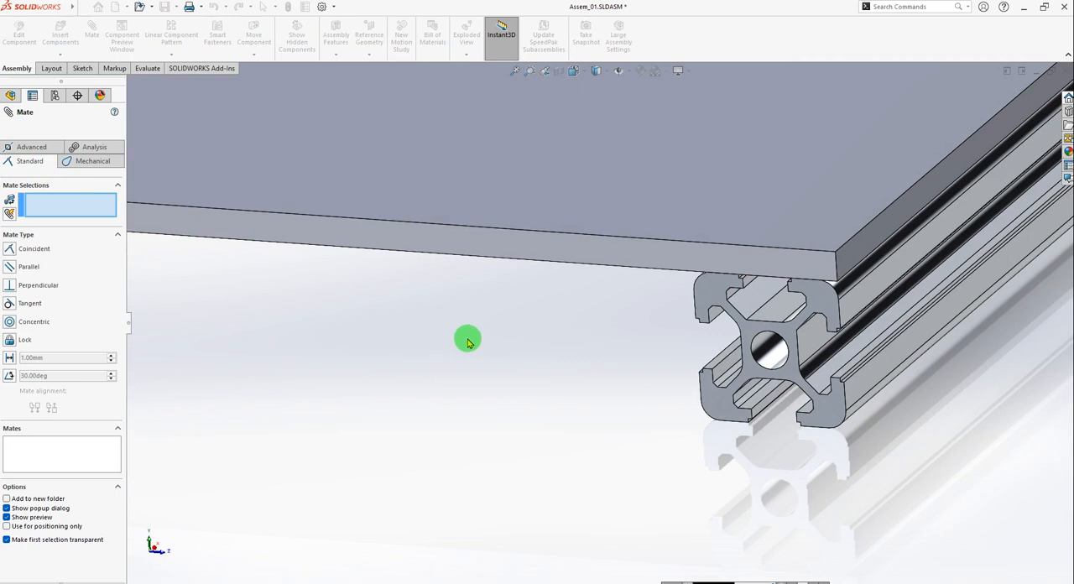
Inspect both profiles beneath the plate's edges and save the Assem_01 assembly.
scroll(570, 373, up, 3)
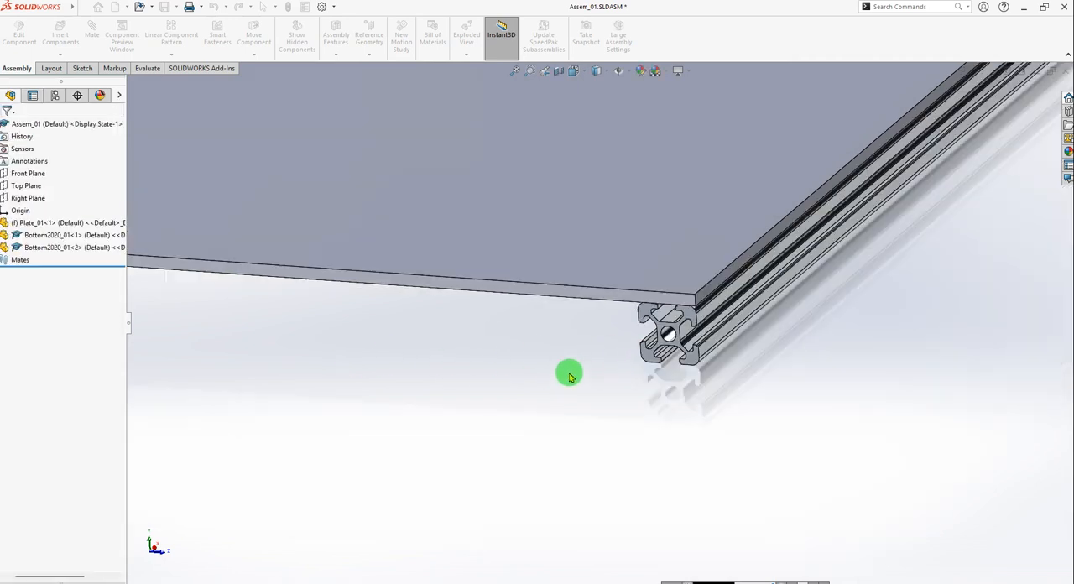
scroll(587, 375, up, 2)
scroll(498, 374, up, 6)
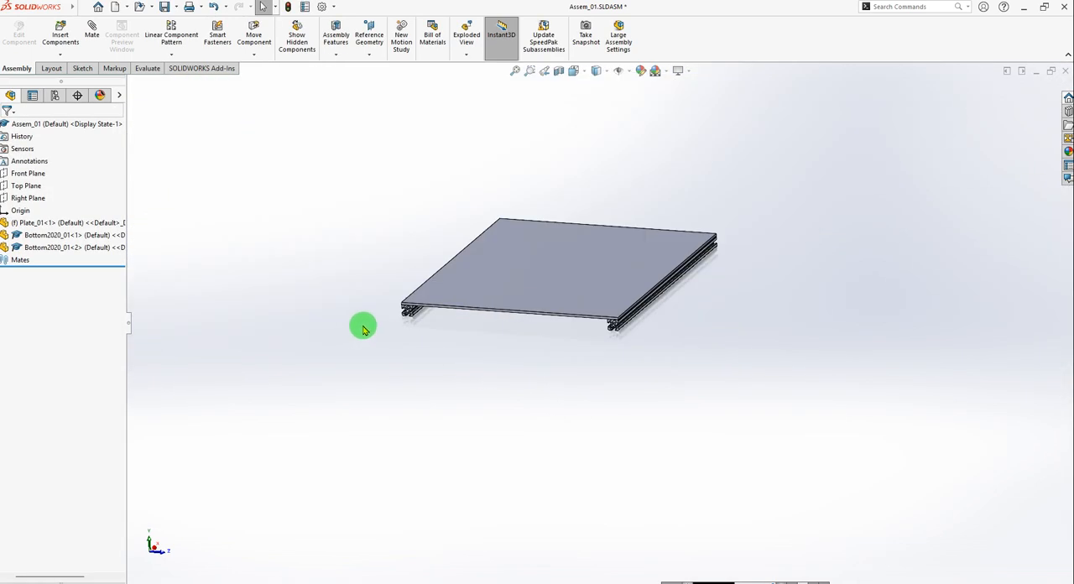
scroll(447, 326, down, 4)
scroll(392, 332, down, 3)
scroll(482, 365, up, 2)
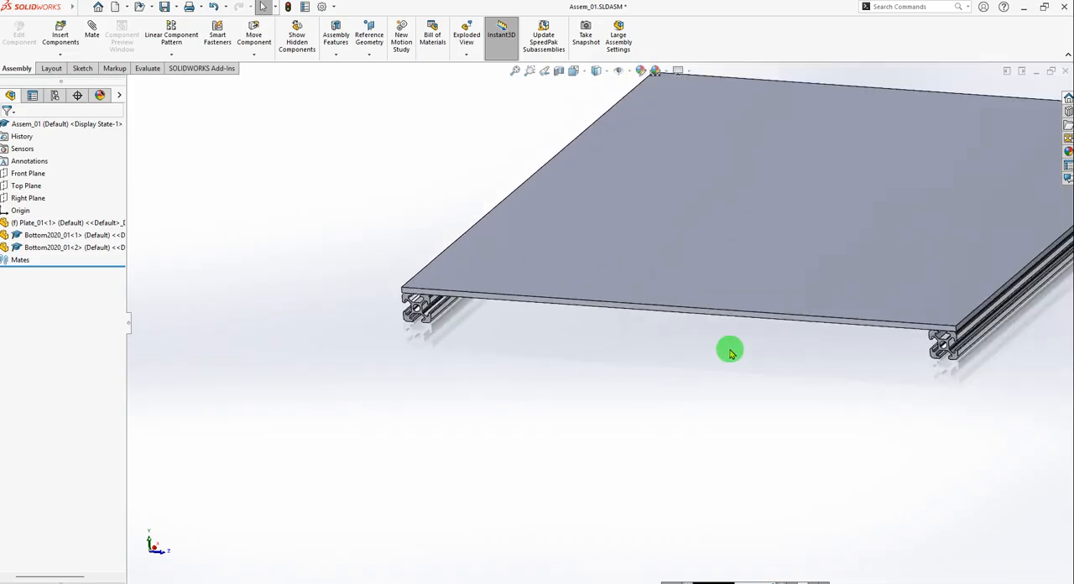
click(628, 358)
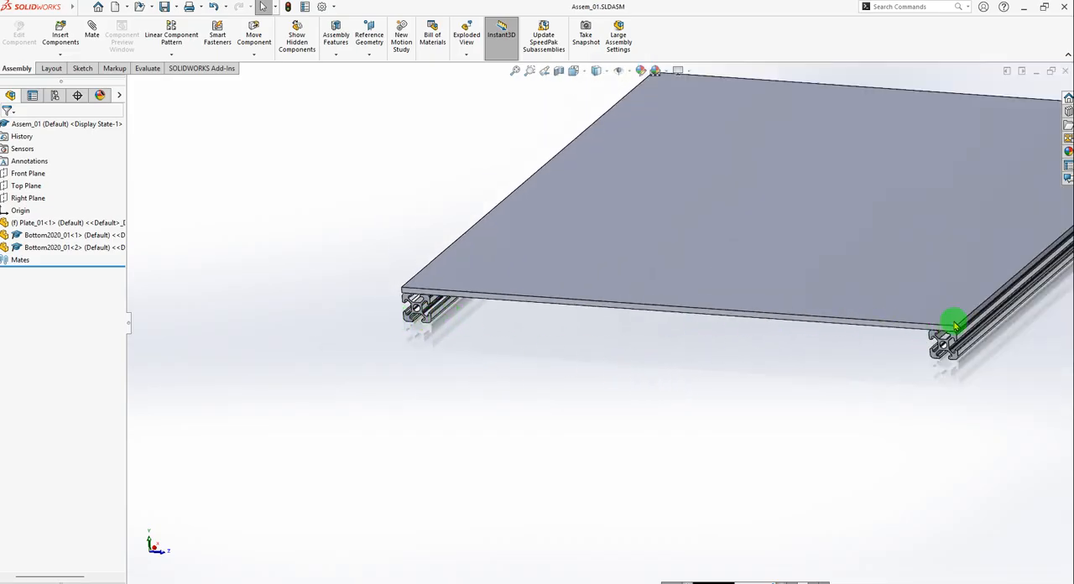
scroll(957, 334, down, 2)
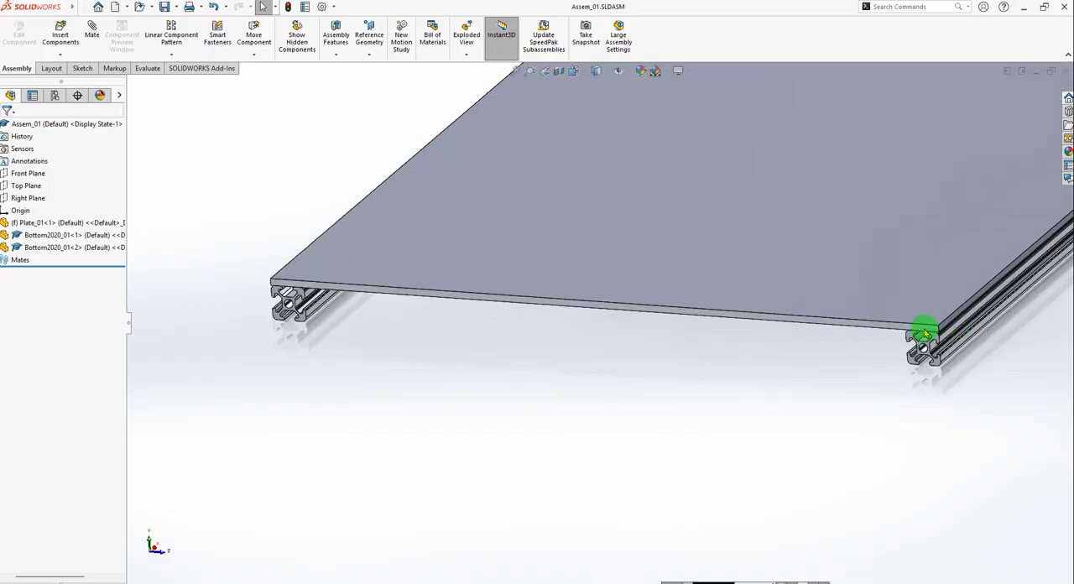
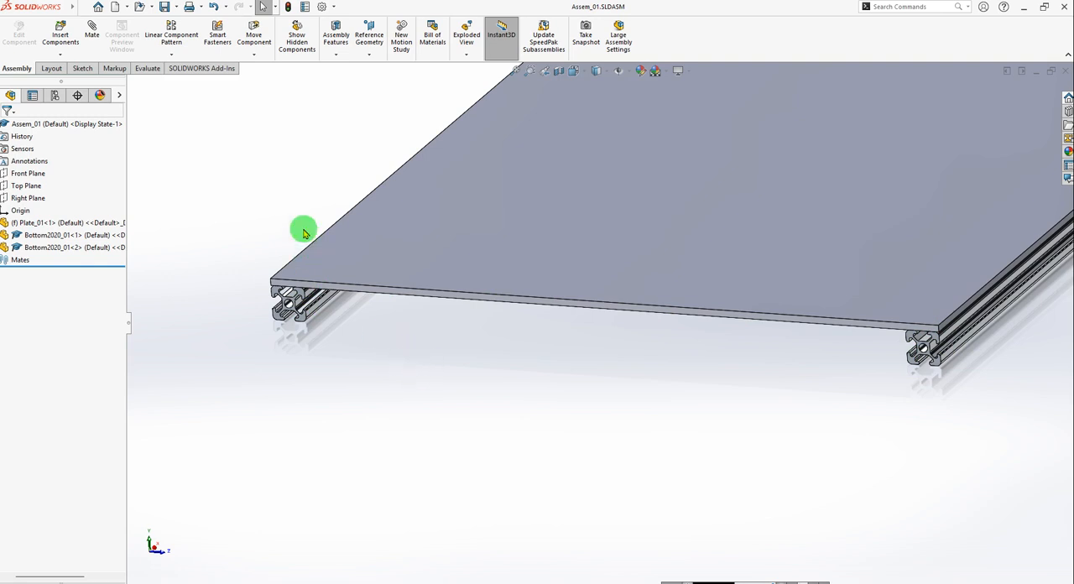
Measure the distance between the facing inner side faces of the two Bottom2020_01 profiles under the plate.
click(146, 70)
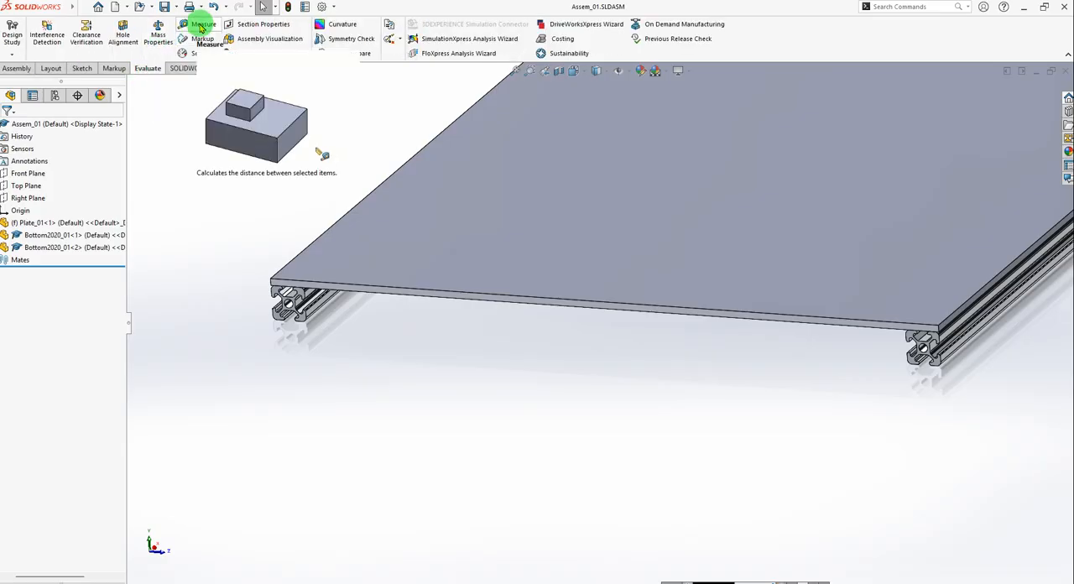
click(200, 26)
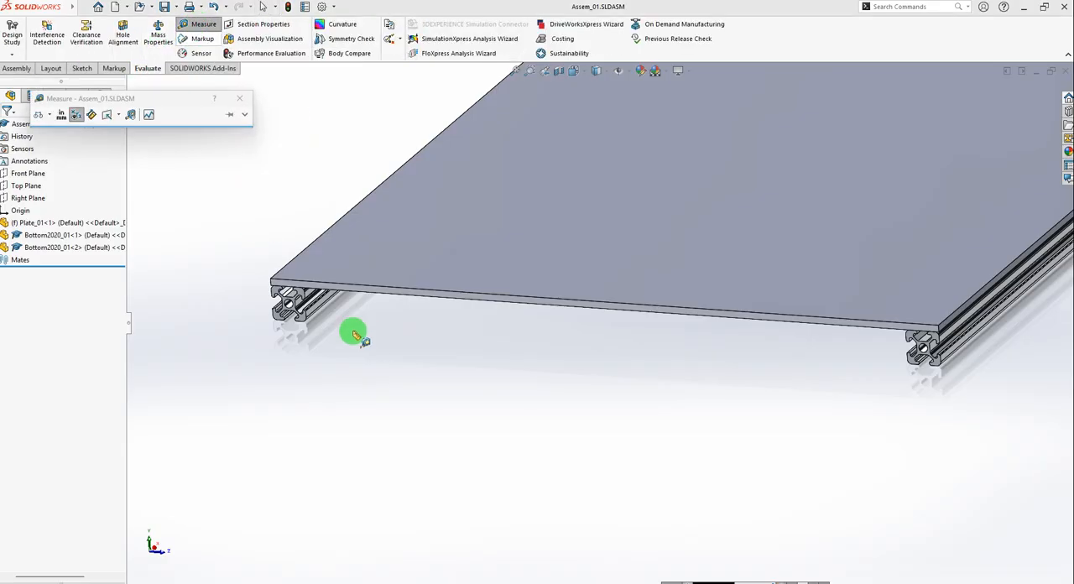
scroll(334, 318, down, 2)
scroll(334, 317, down, 4)
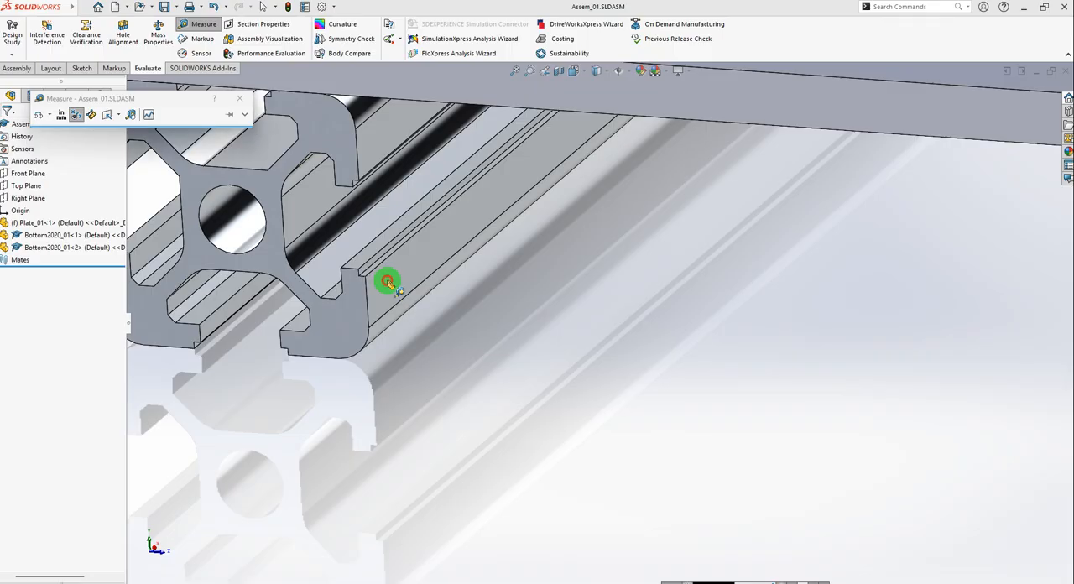
click(390, 286)
scroll(372, 314, up, 6)
scroll(587, 337, up, 4)
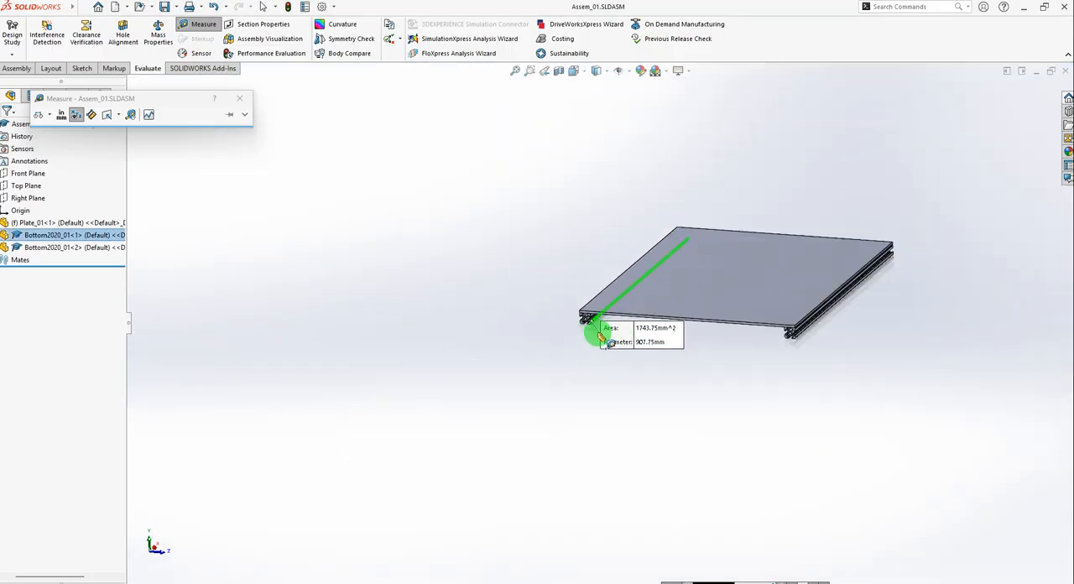
scroll(710, 324, down, 3)
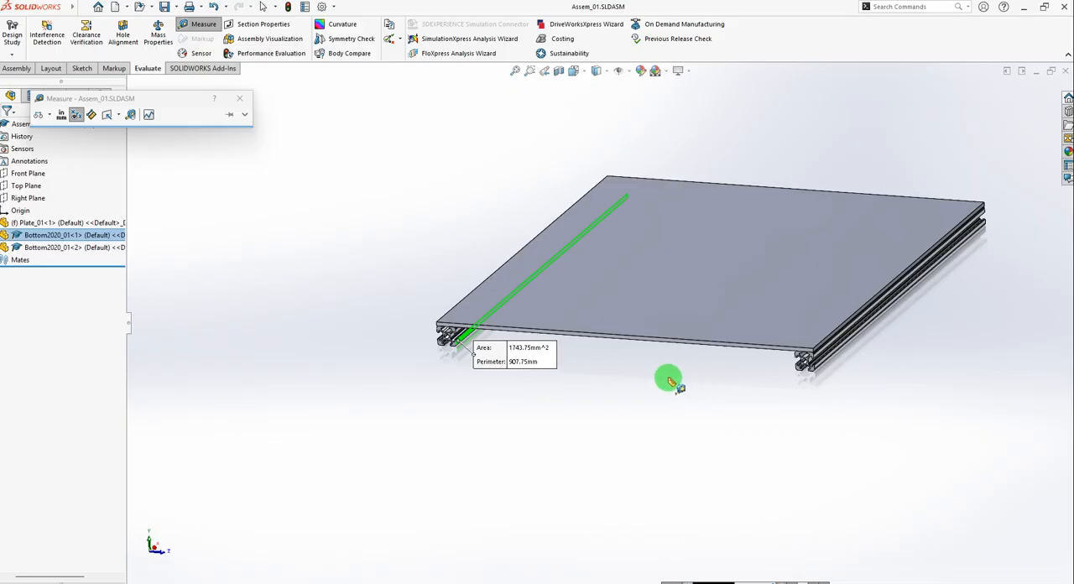
middle_drag(671, 382, 742, 366)
scroll(882, 341, down, 10)
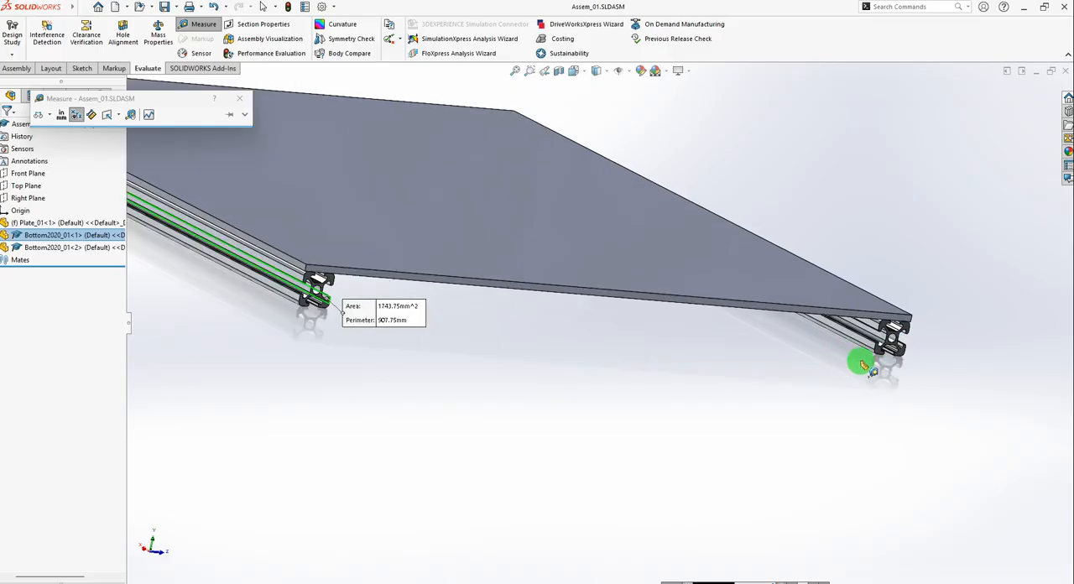
scroll(780, 346, down, 2)
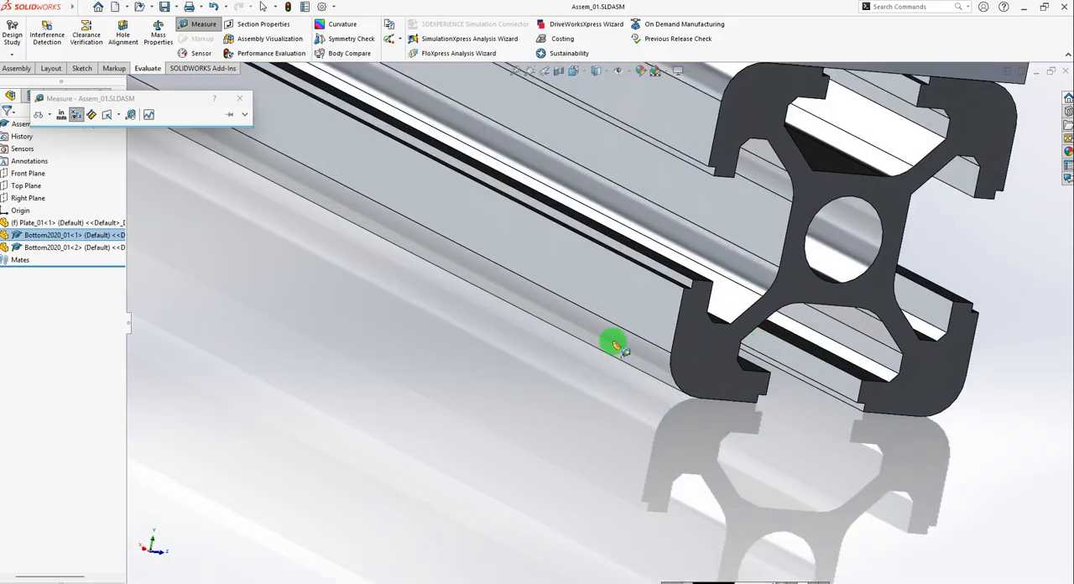
scroll(680, 298, down, 2)
scroll(671, 353, up, 3)
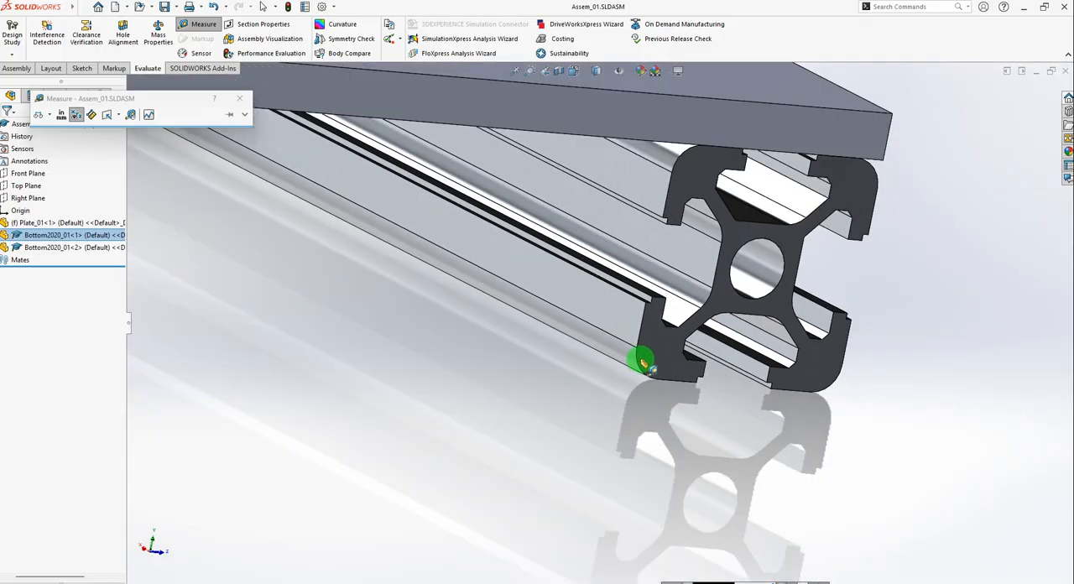
scroll(635, 348, down, 4)
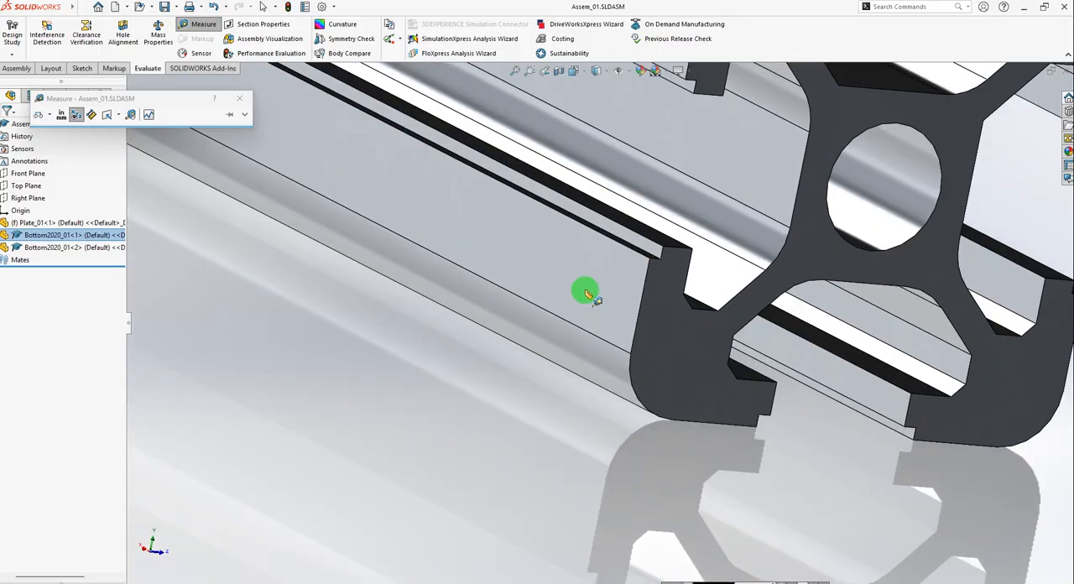
click(585, 291)
scroll(680, 405, up, 4)
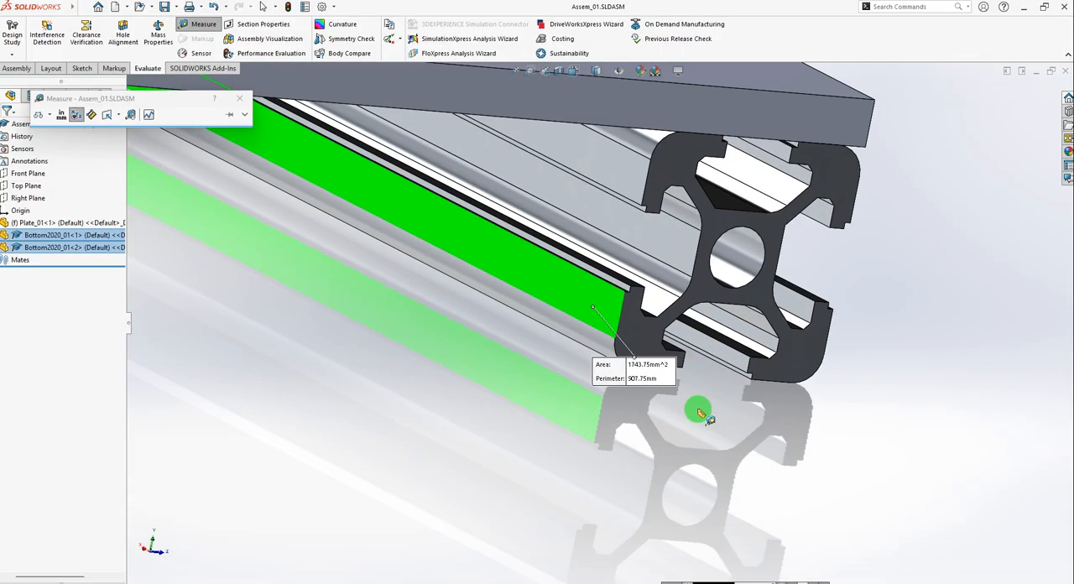
scroll(667, 403, up, 5)
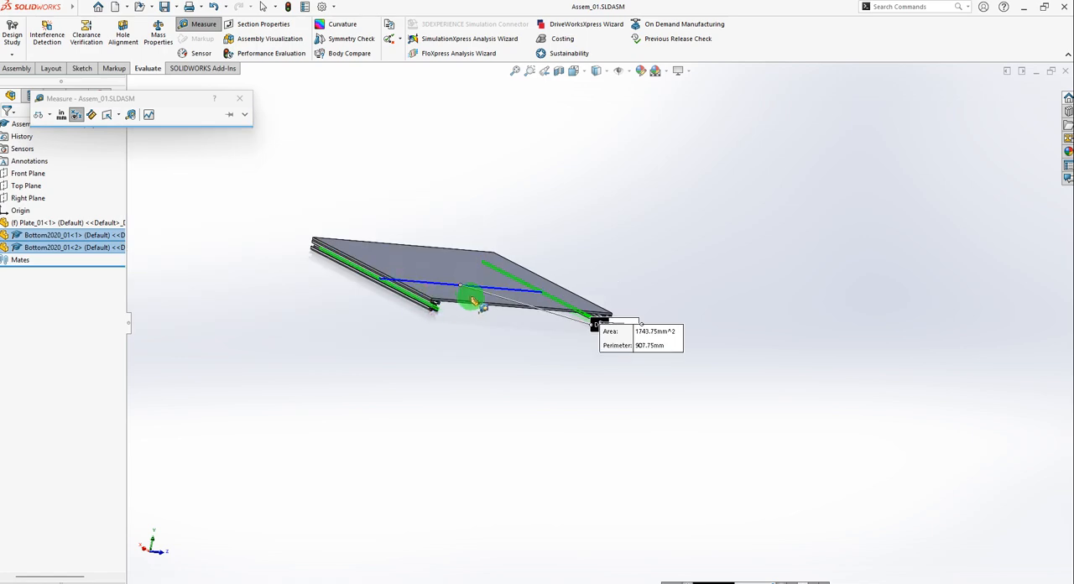
Examine the distance measured between the two profiles from the plate's front side, and finish measuring.
scroll(474, 300, down, 6)
scroll(705, 405, down, 1)
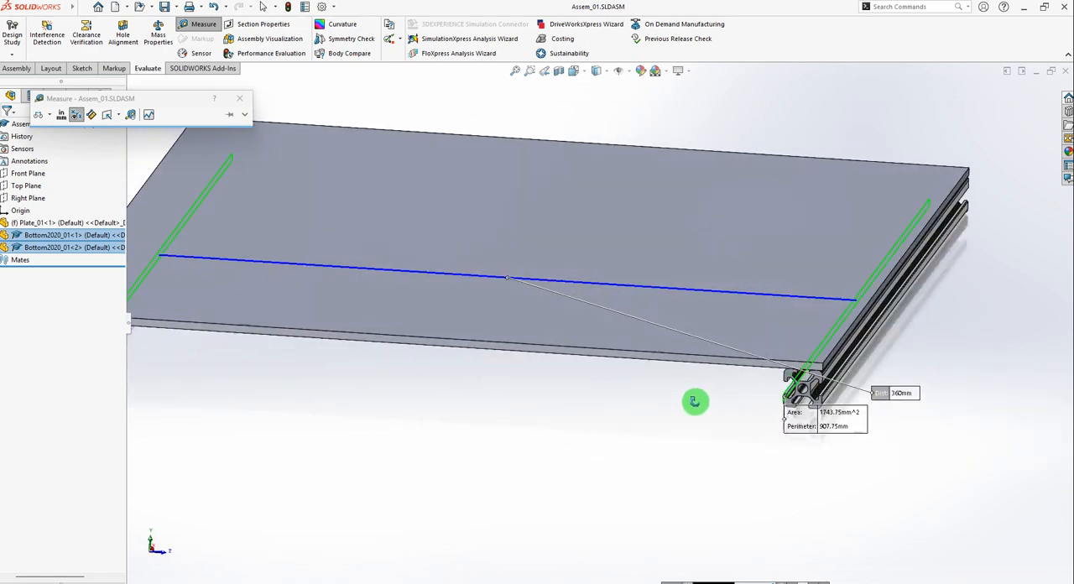
scroll(877, 393, down, 2)
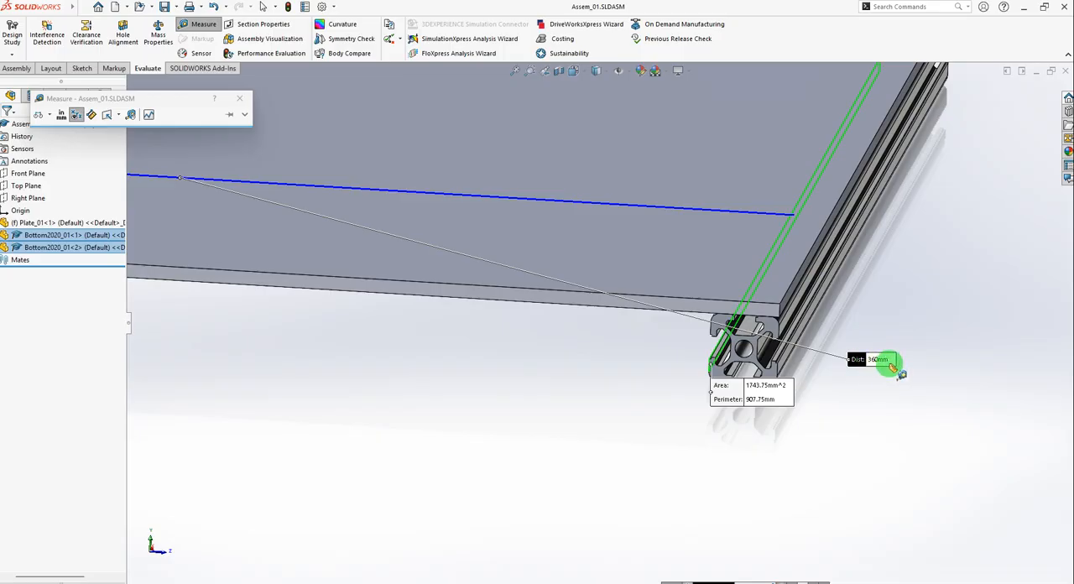
scroll(877, 360, up, 3)
scroll(880, 367, up, 2)
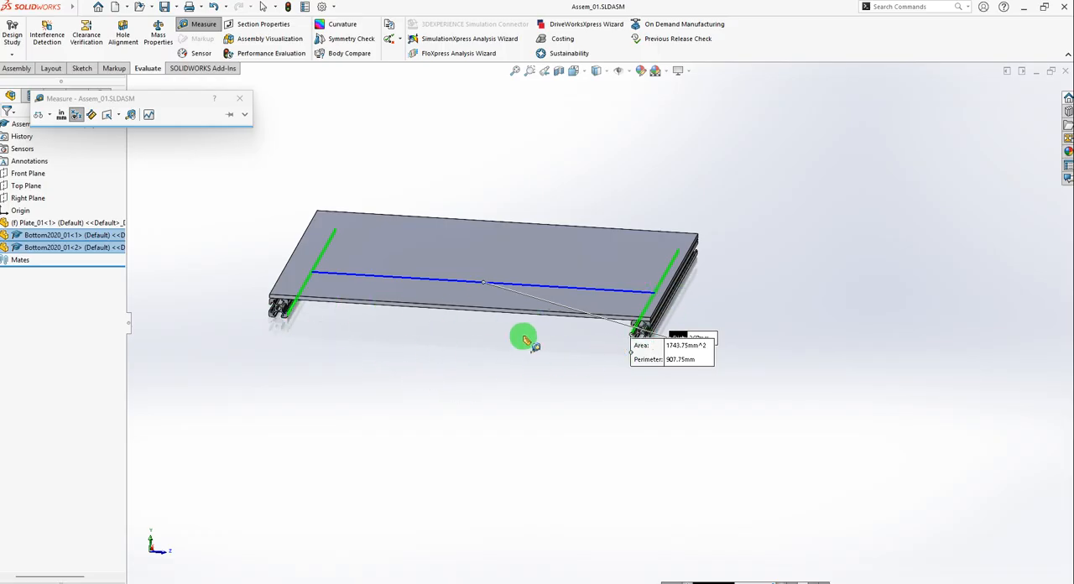
key(Escape)
Open the first Bottom2020_01 profile from the assembly as a part, in position.
scroll(308, 323, down, 2)
scroll(342, 307, down, 2)
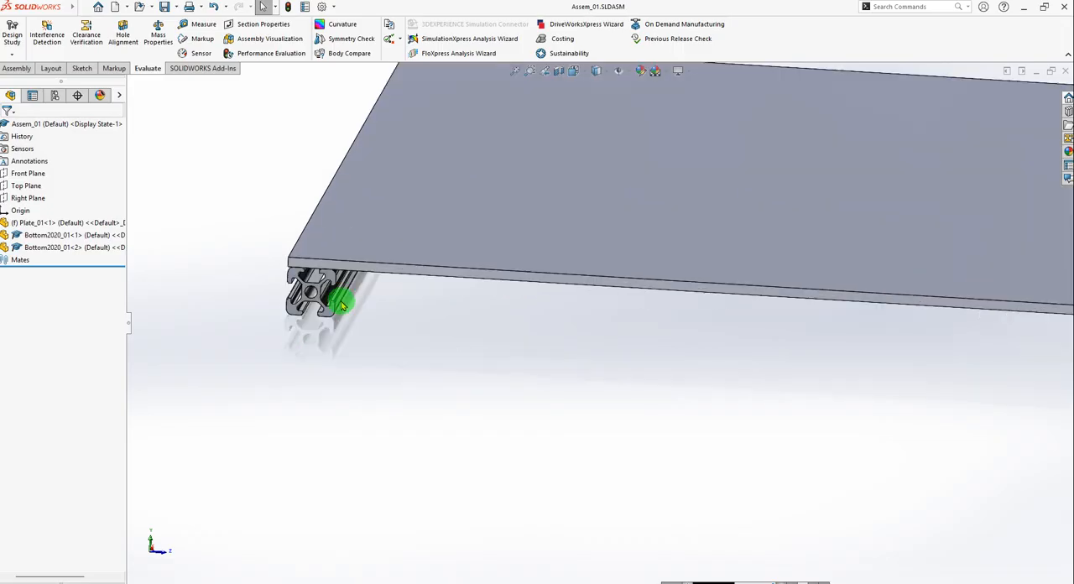
click(325, 312)
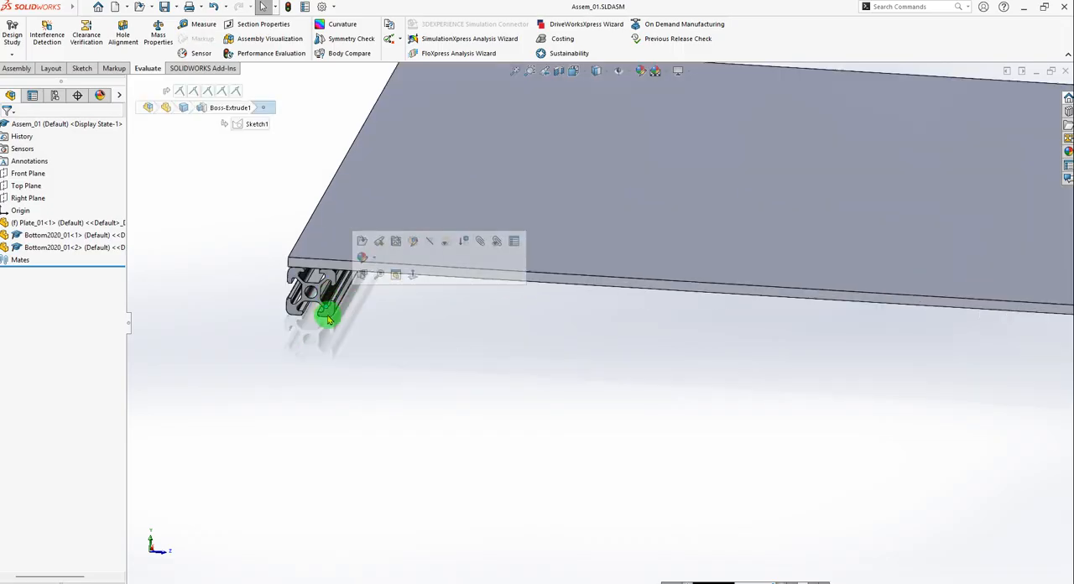
click(328, 316)
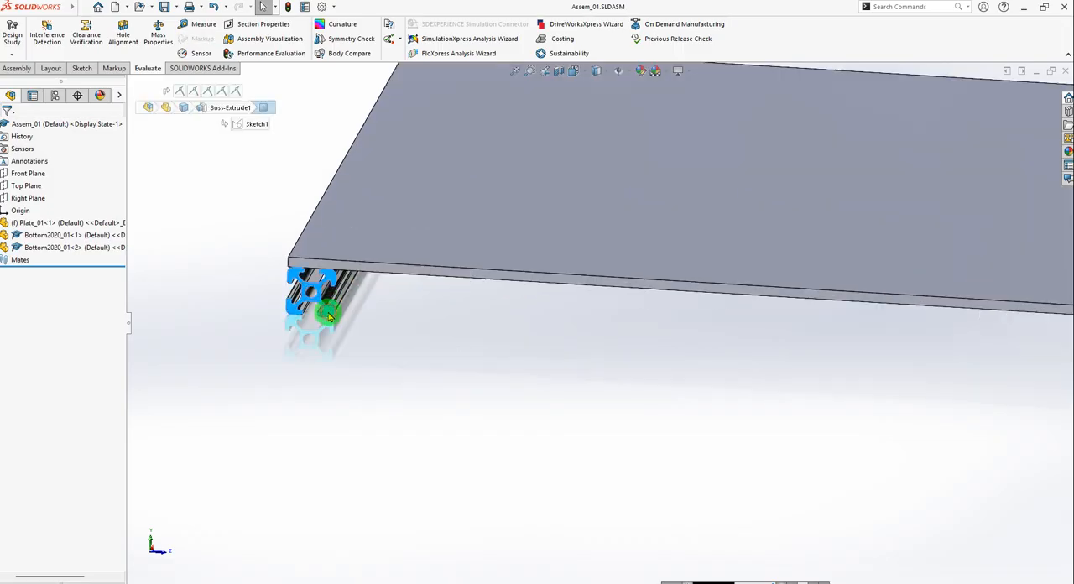
click(40, 239)
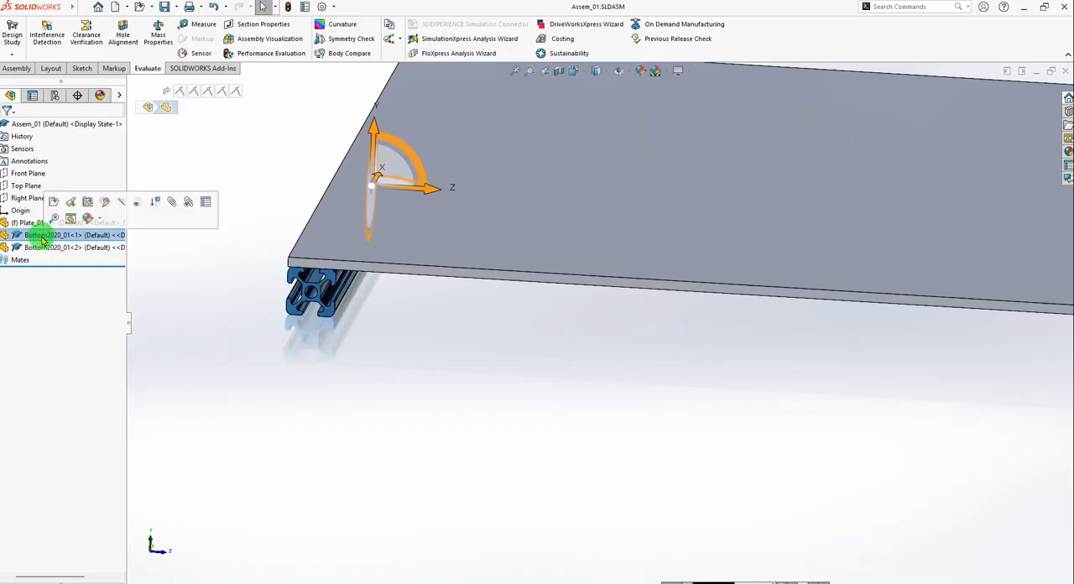
click(72, 204)
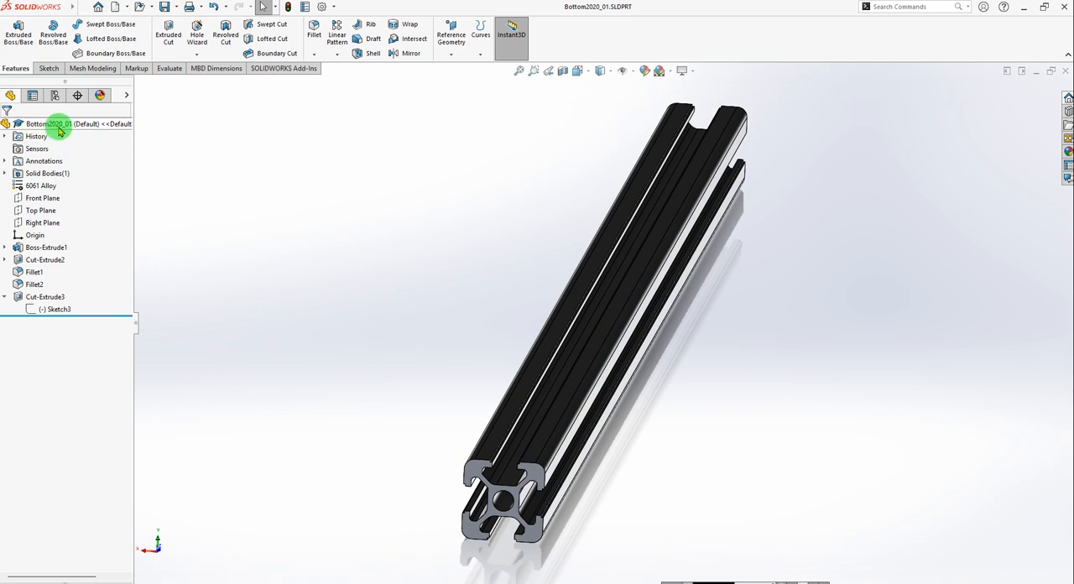
Save the profile part as a copy named Bottom2020_02, open the copy and close the original document.
click(177, 7)
click(181, 36)
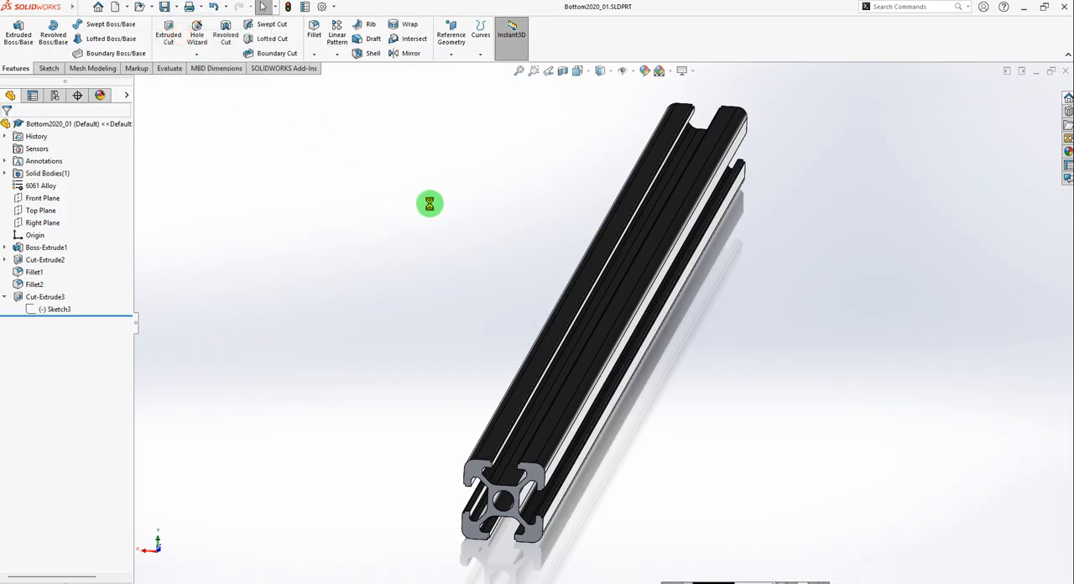
drag(496, 178, 358, 165)
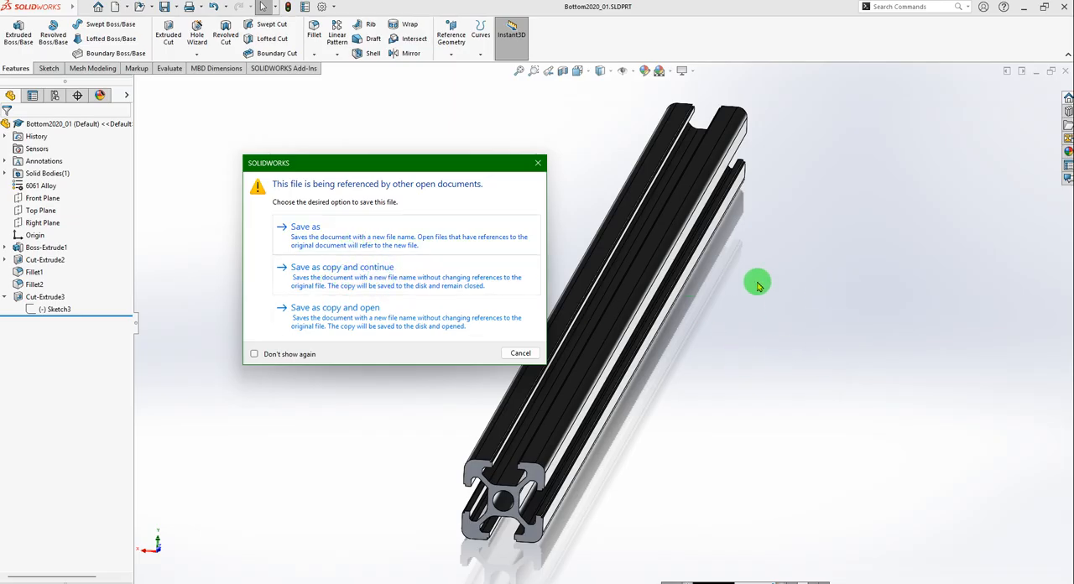
click(329, 312)
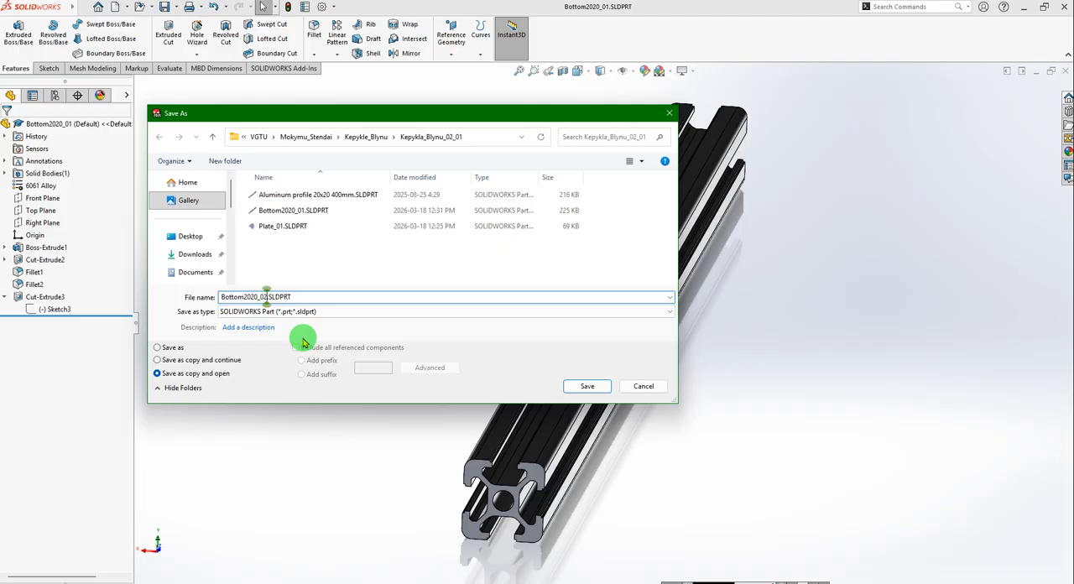
click(586, 387)
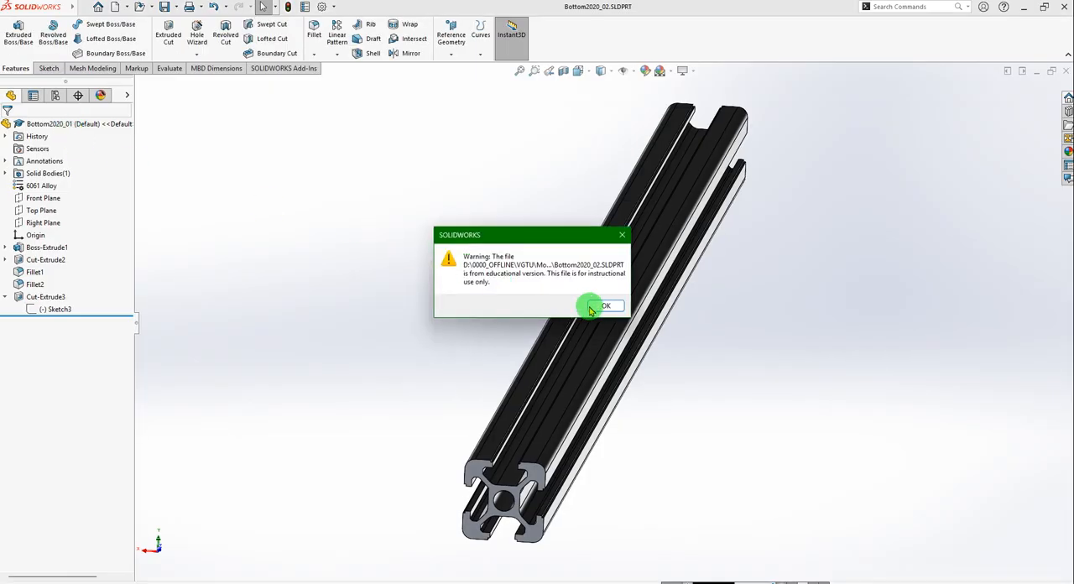
click(605, 308)
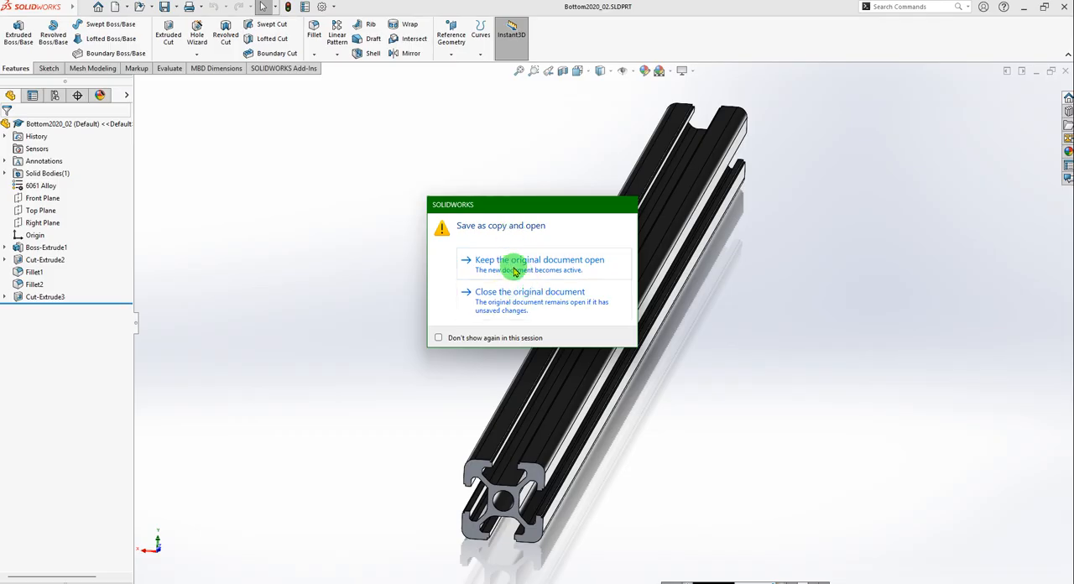
click(509, 310)
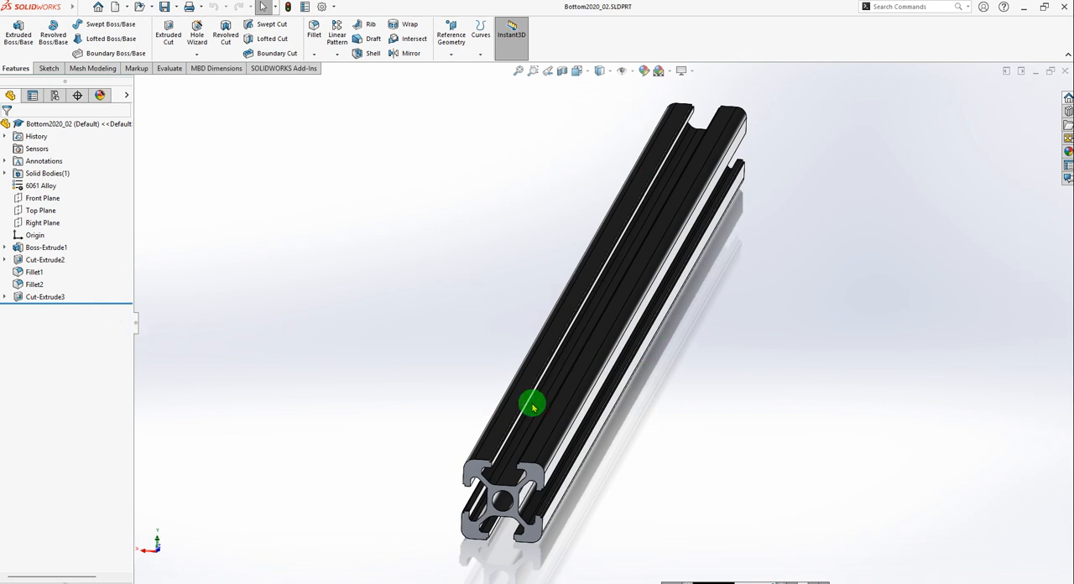
Set the Boss-Extrude1 blind depth of Bottom2020_02 to 360 mm and save the part.
click(5, 247)
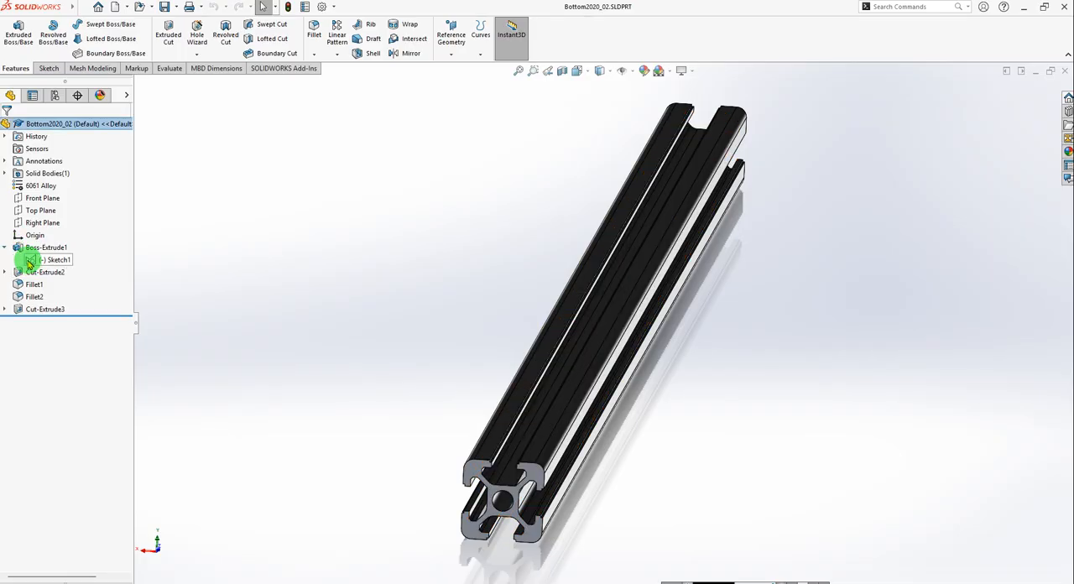
click(29, 262)
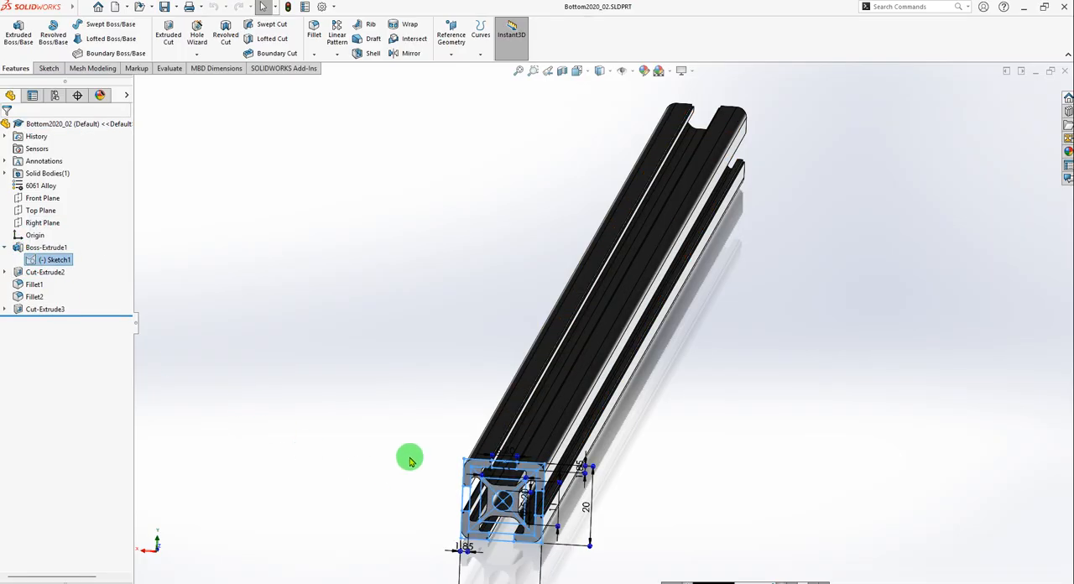
click(151, 259)
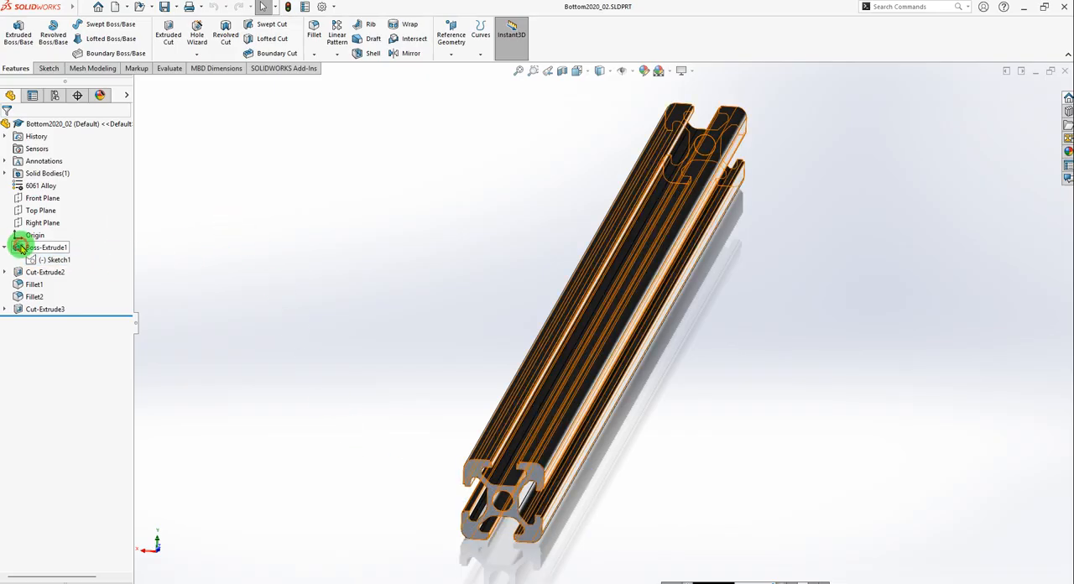
click(20, 248)
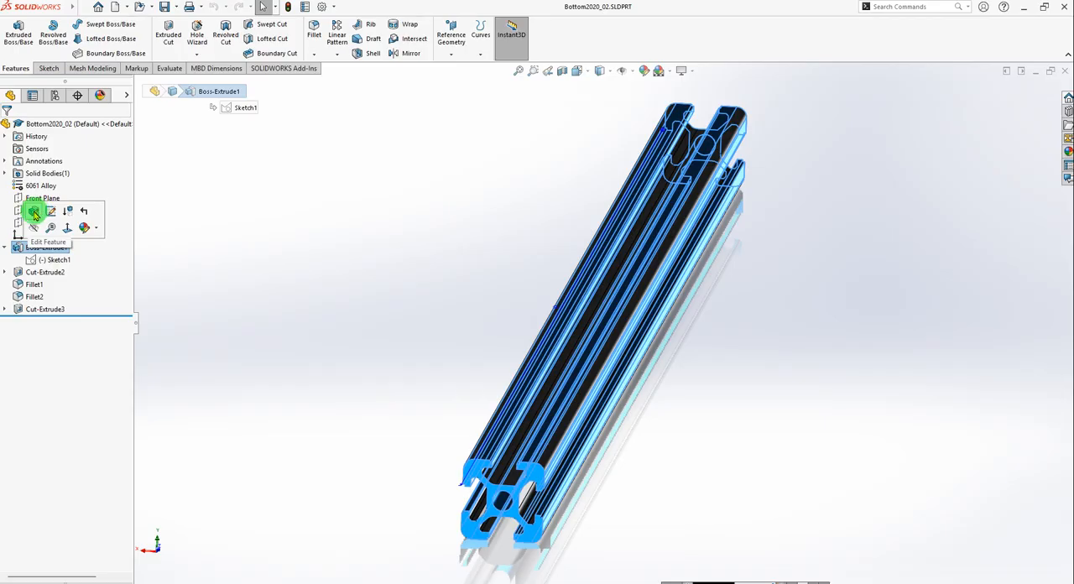
click(34, 212)
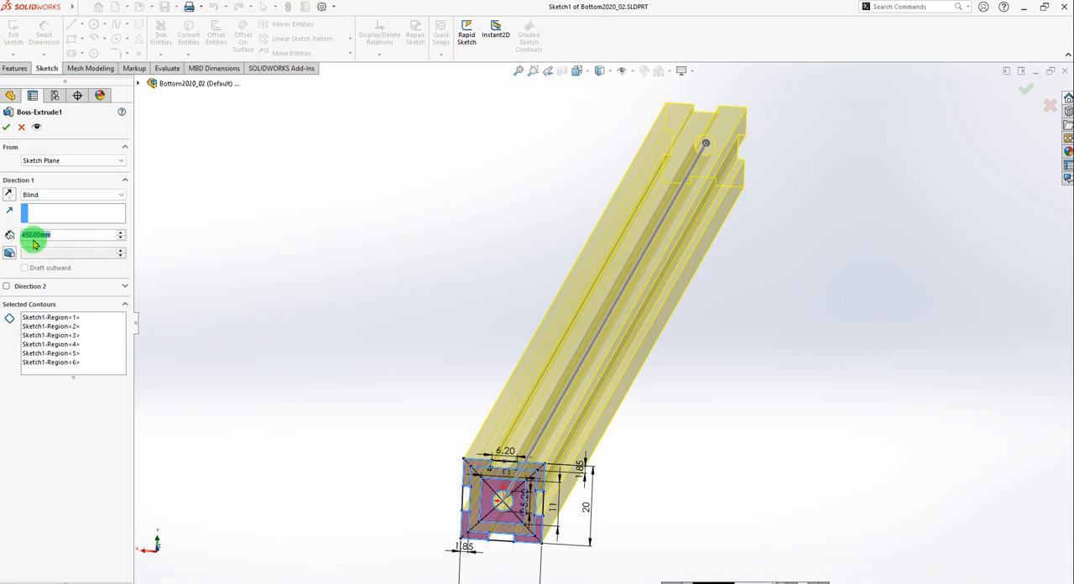
text(360.)
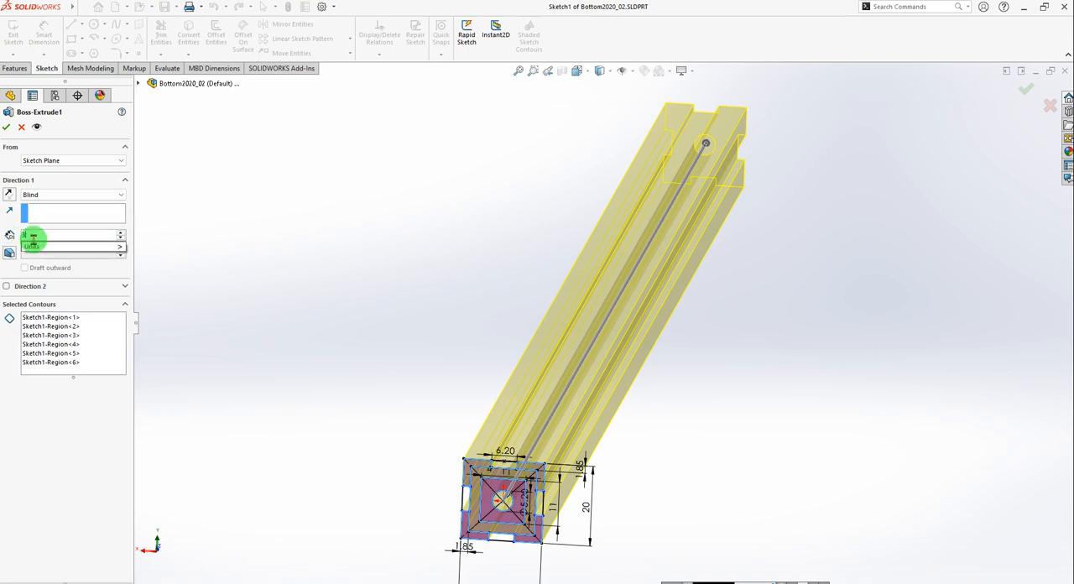
text(0)
key(Return)
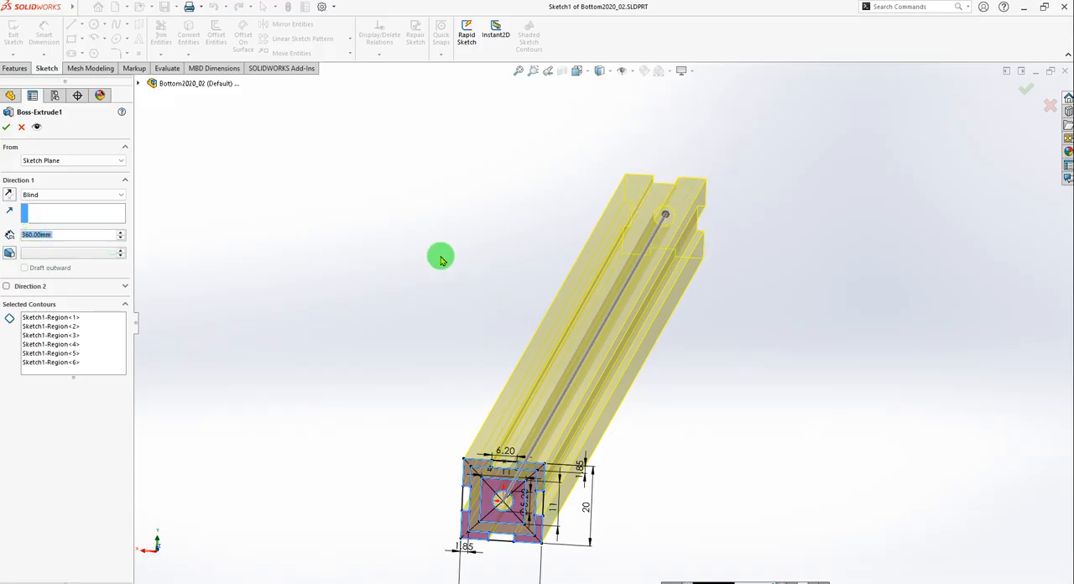
click(6, 126)
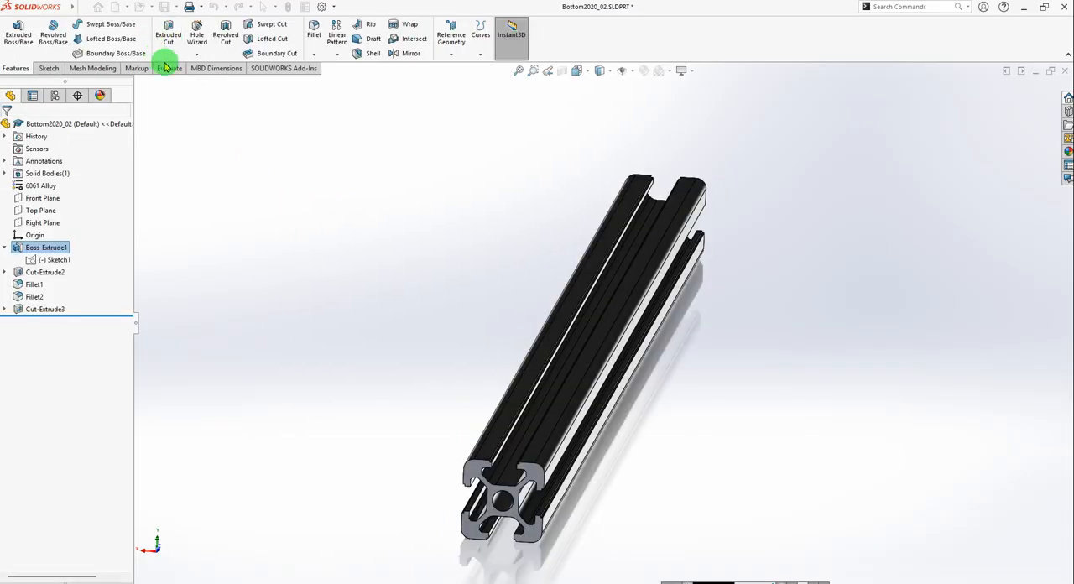
click(163, 8)
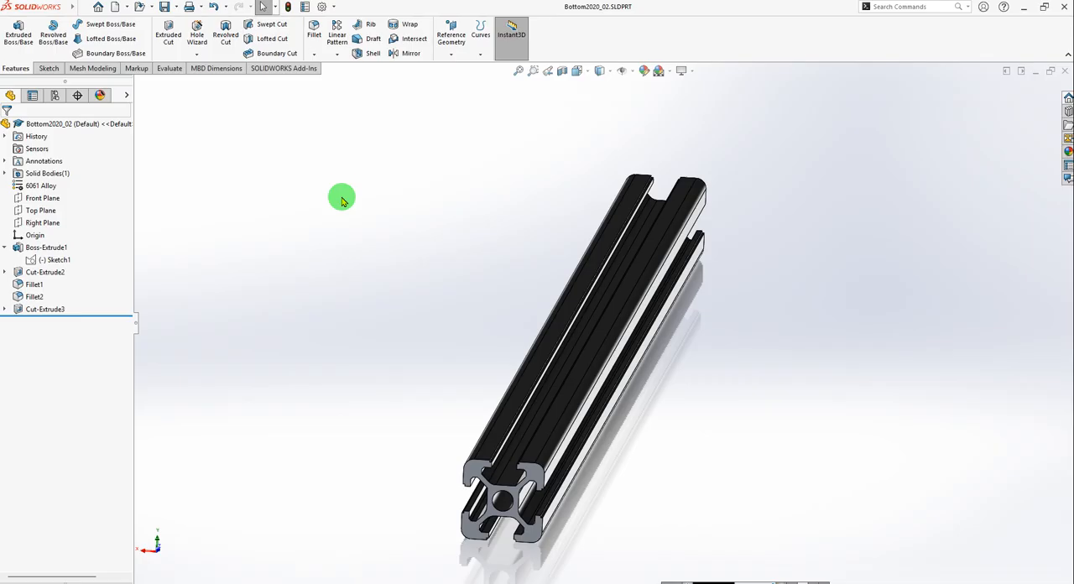
mouse_move(36, 8)
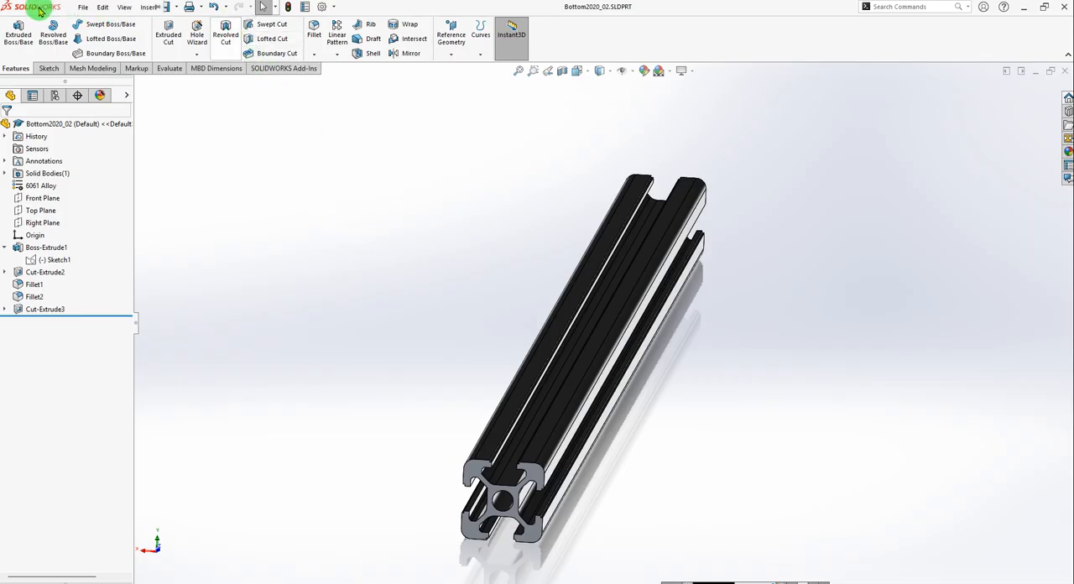
Switch to the Assem_01 assembly and insert the Bottom2020_02 part in front of and below the plate.
click(205, 7)
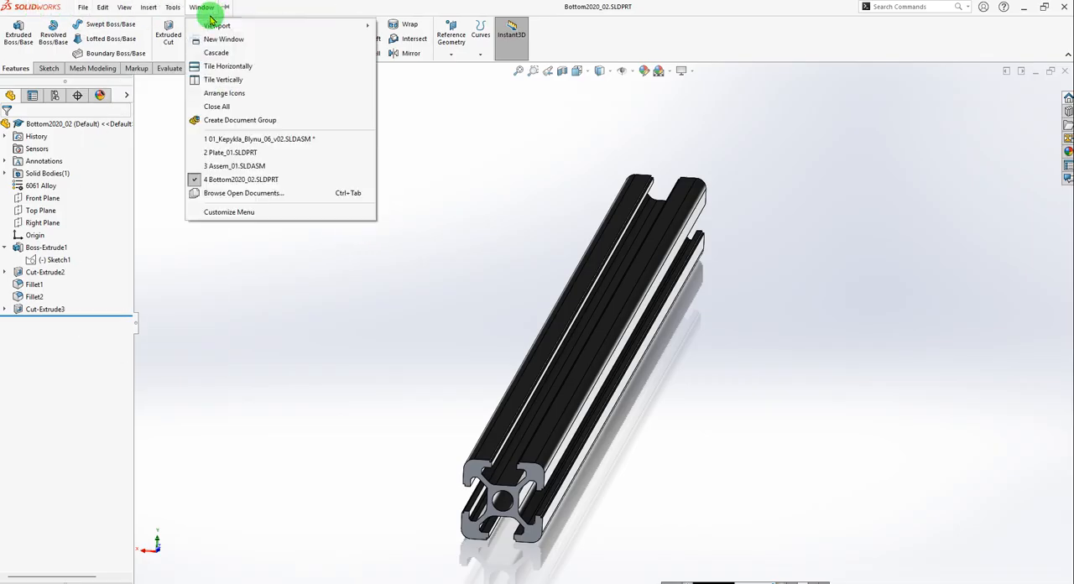
click(240, 167)
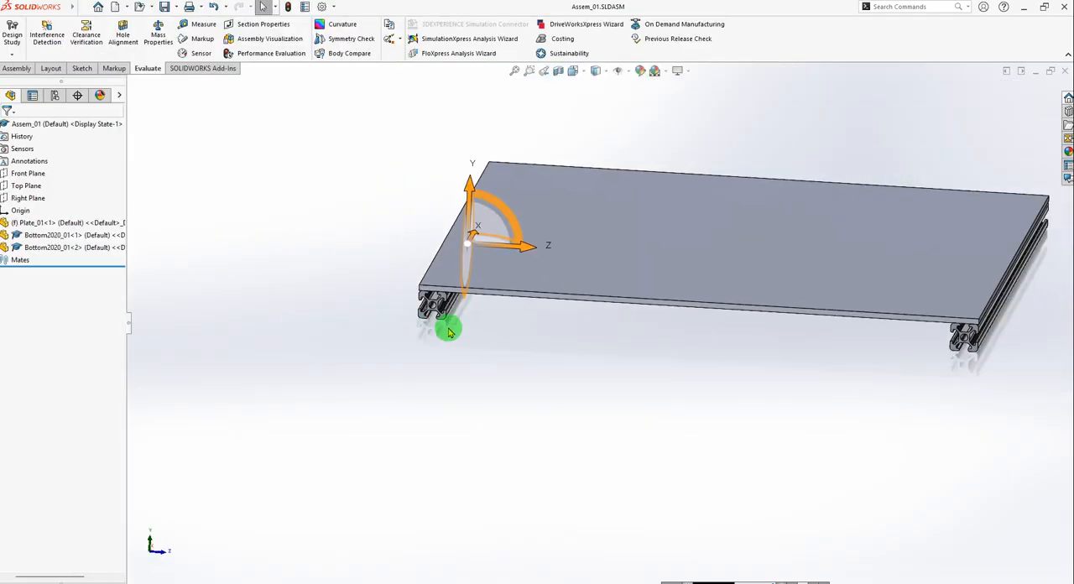
scroll(891, 329, down, 2)
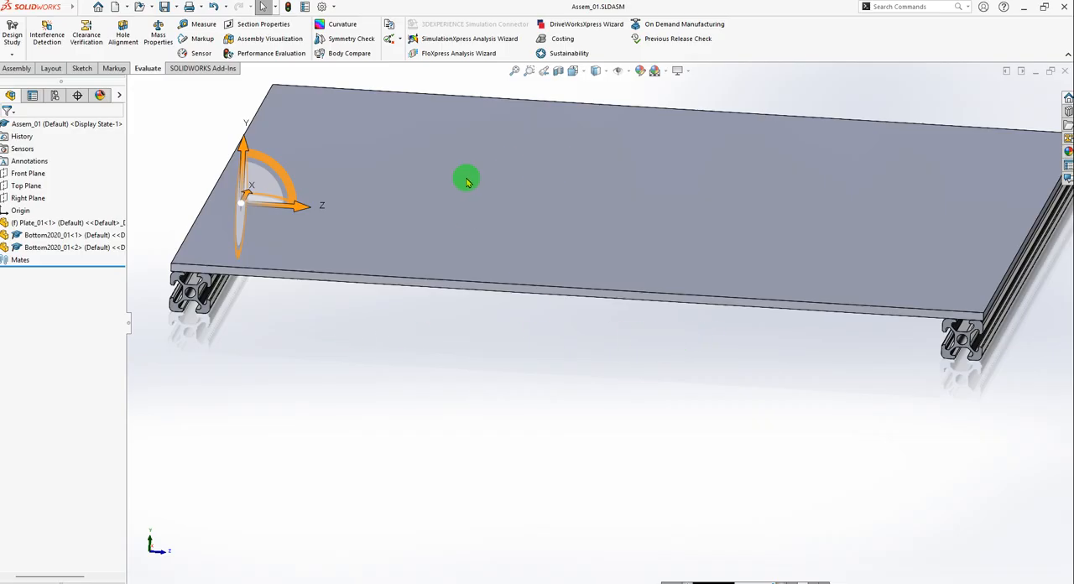
click(9, 71)
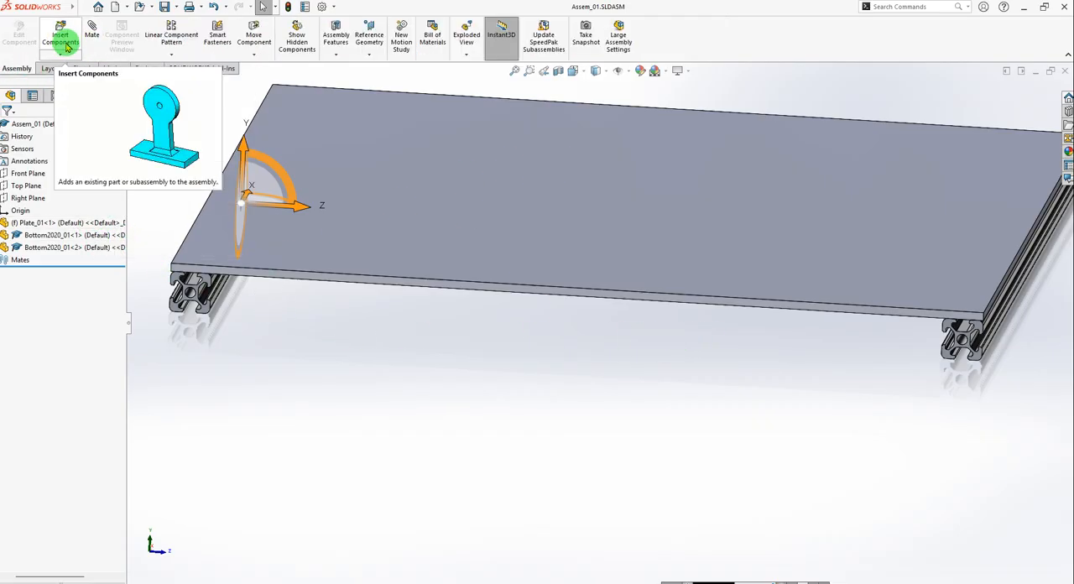
click(63, 41)
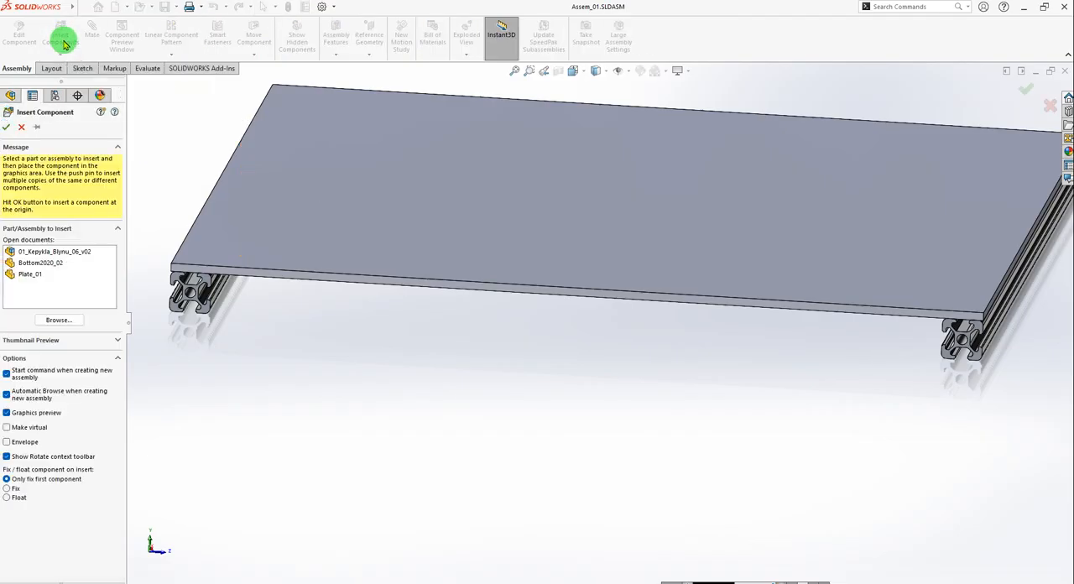
click(44, 264)
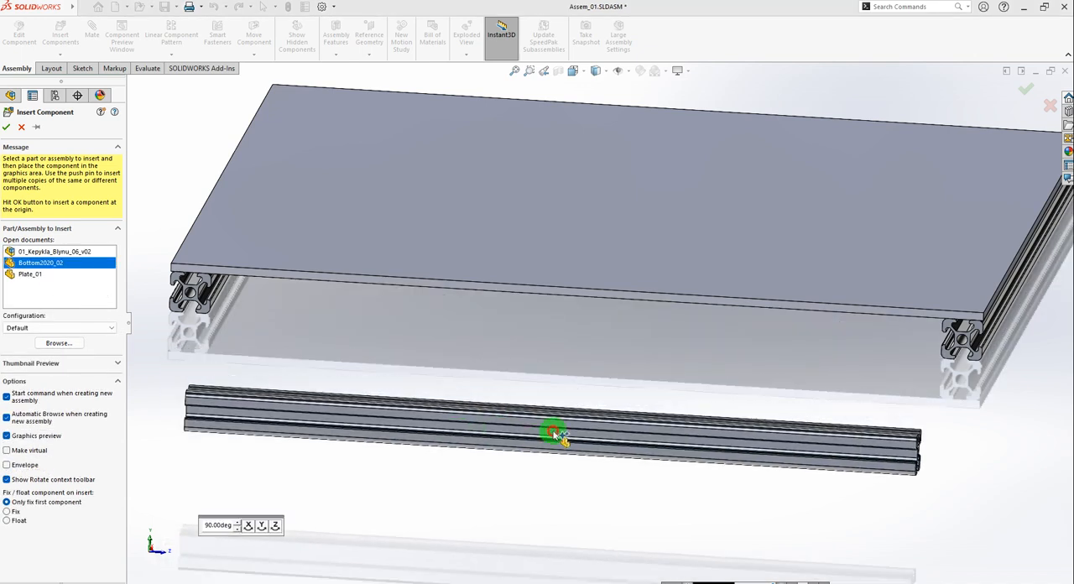
click(551, 434)
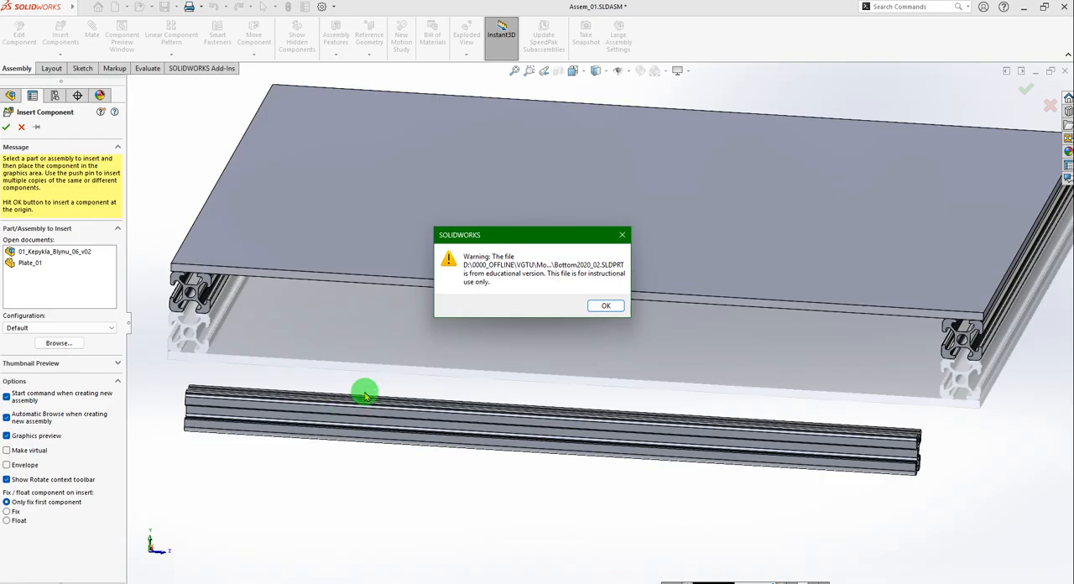
click(611, 306)
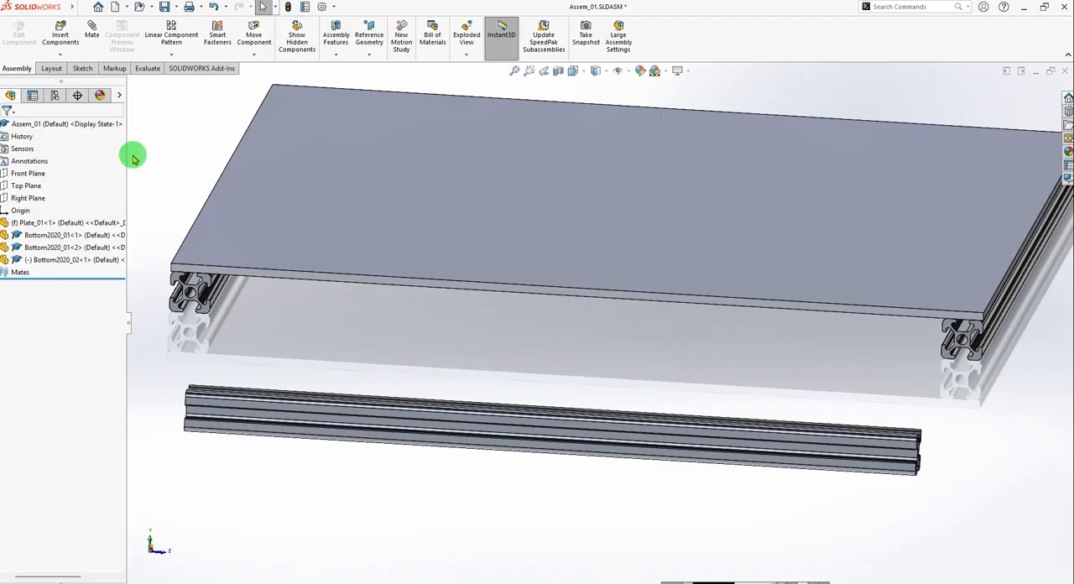
Duplicate the inserted Bottom2020_02 profile in the assembly and move the first instance below the copy.
click(43, 265)
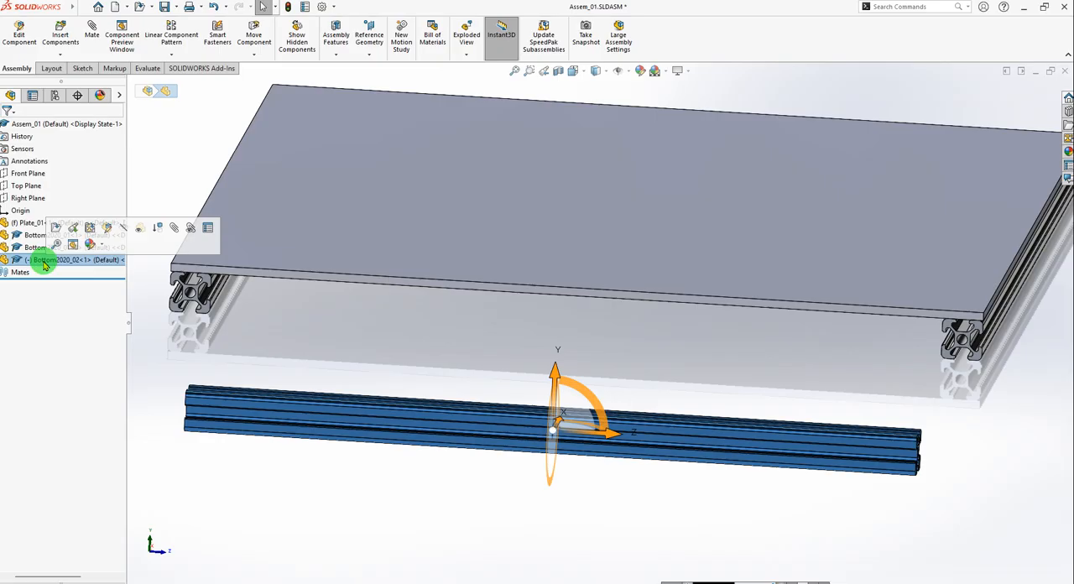
key(ctrl+v)
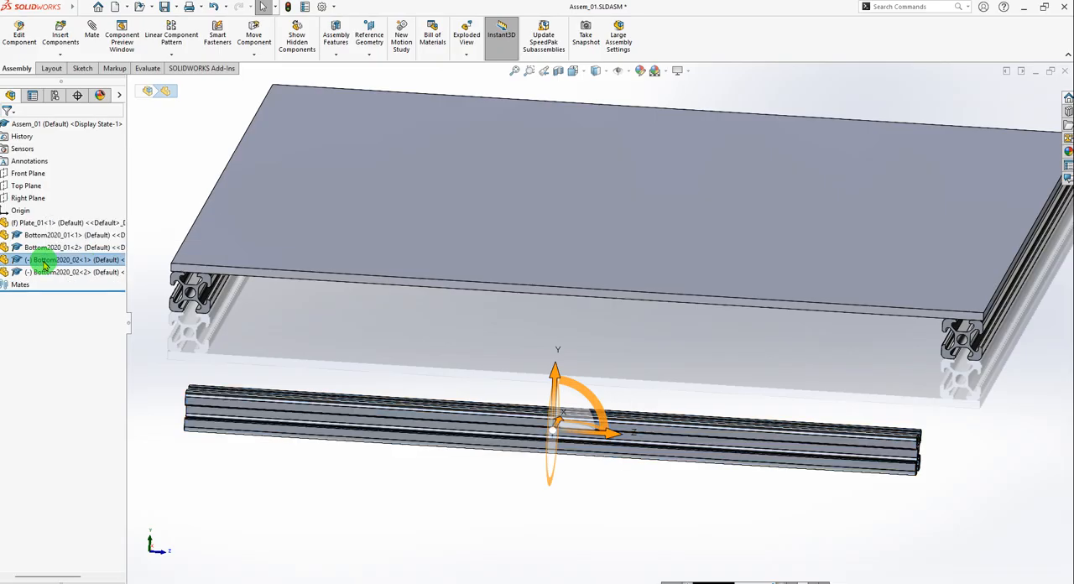
click(60, 274)
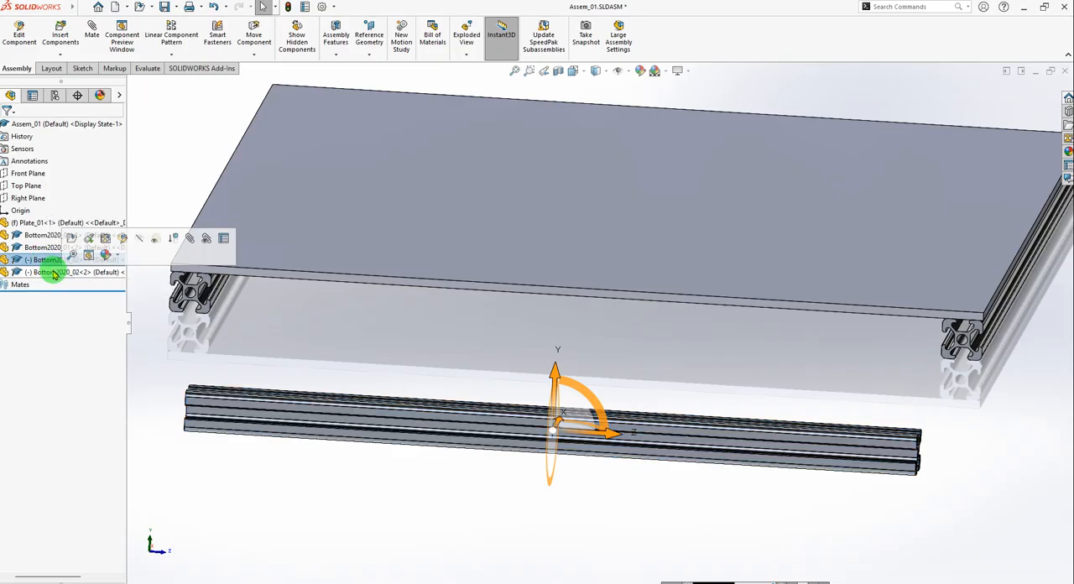
scroll(864, 428, down, 2)
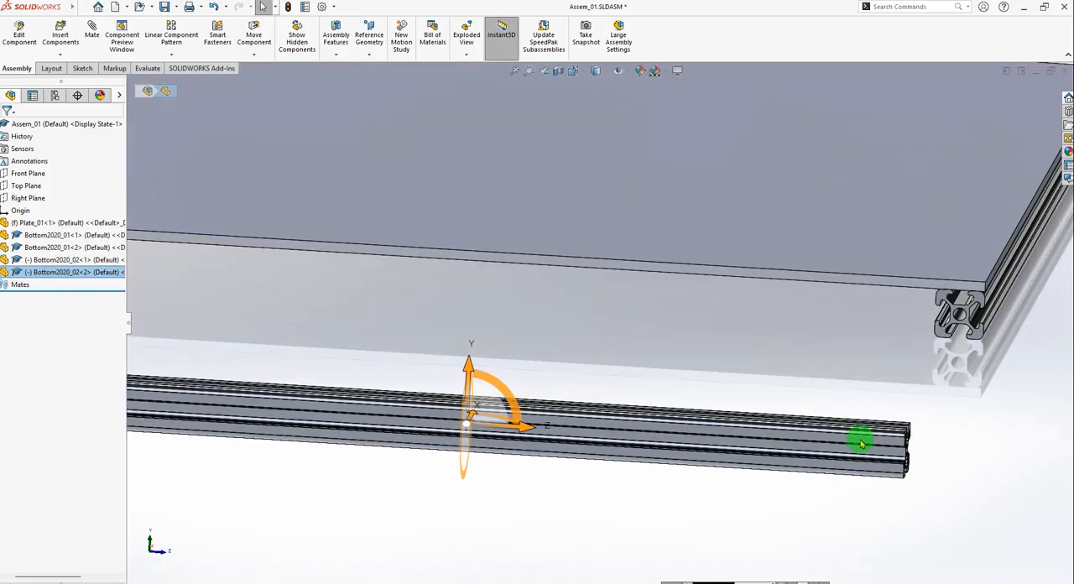
scroll(546, 468, up, 3)
scroll(378, 386, down, 2)
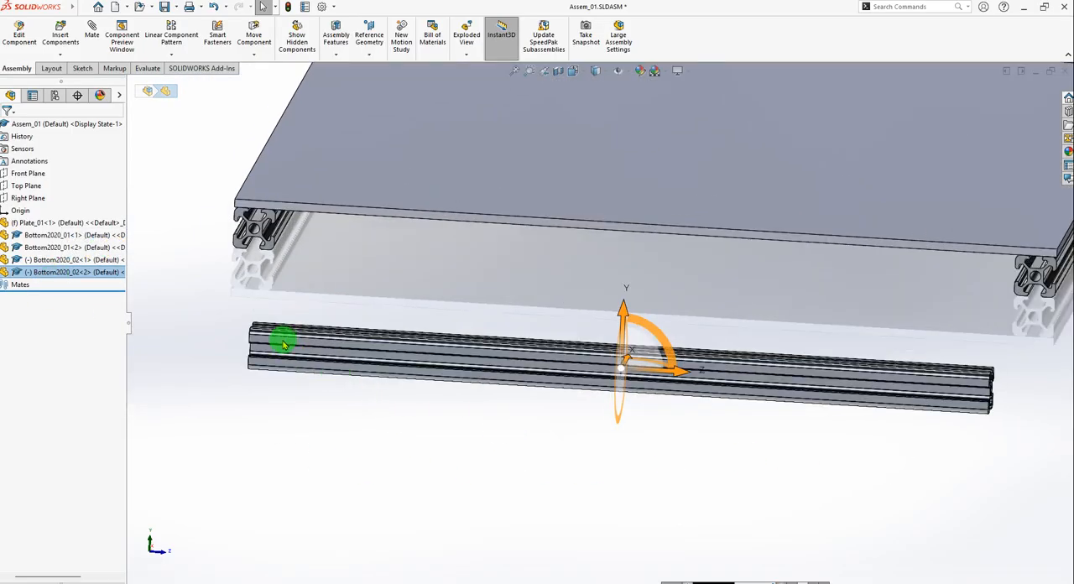
drag(282, 342, 255, 432)
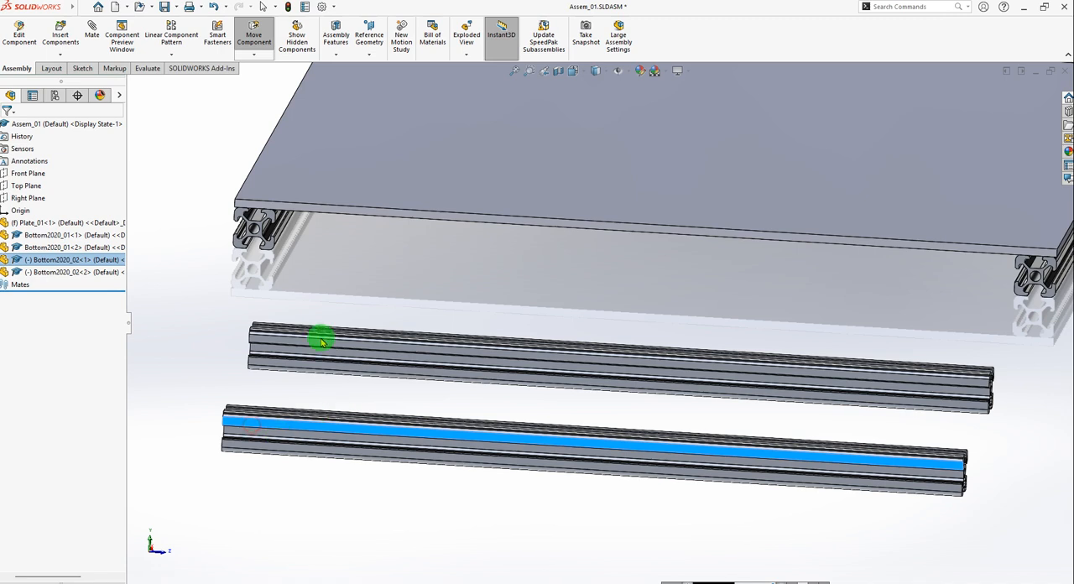
Spread the two Bottom2020_02 profiles farther apart so they lie separately in front of the plate.
click(181, 359)
drag(286, 343, 212, 316)
click(255, 426)
drag(255, 427, 216, 445)
Try to move both mated Bottom2020_01 profiles and the plate to test whether they are constrained.
scroll(269, 262, down, 1)
scroll(288, 263, up, 1)
scroll(290, 262, down, 3)
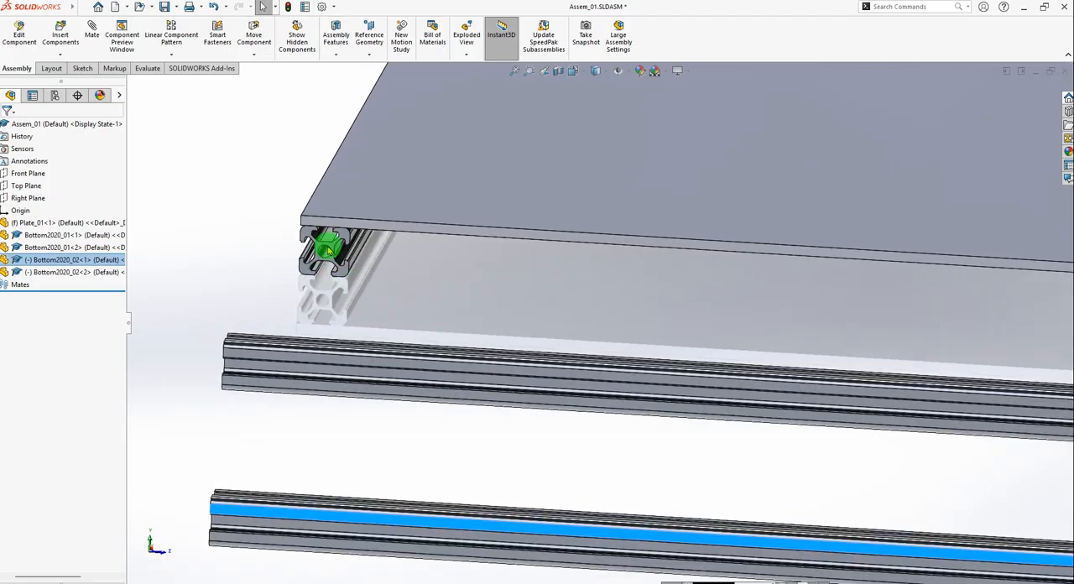
drag(362, 238, 385, 303)
scroll(550, 295, up, 4)
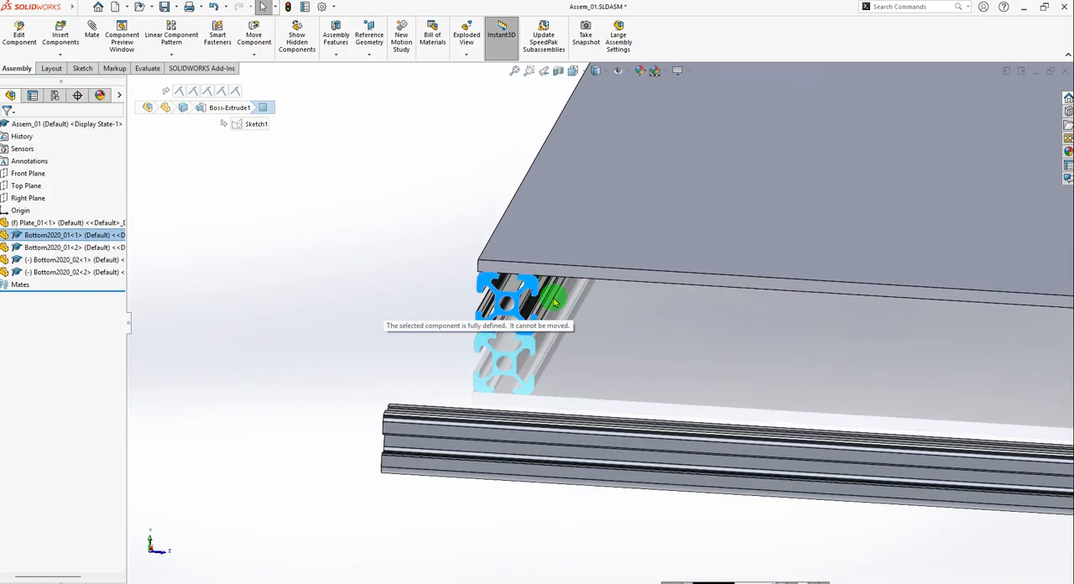
scroll(749, 318, up, 4)
scroll(974, 338, down, 4)
scroll(990, 347, down, 3)
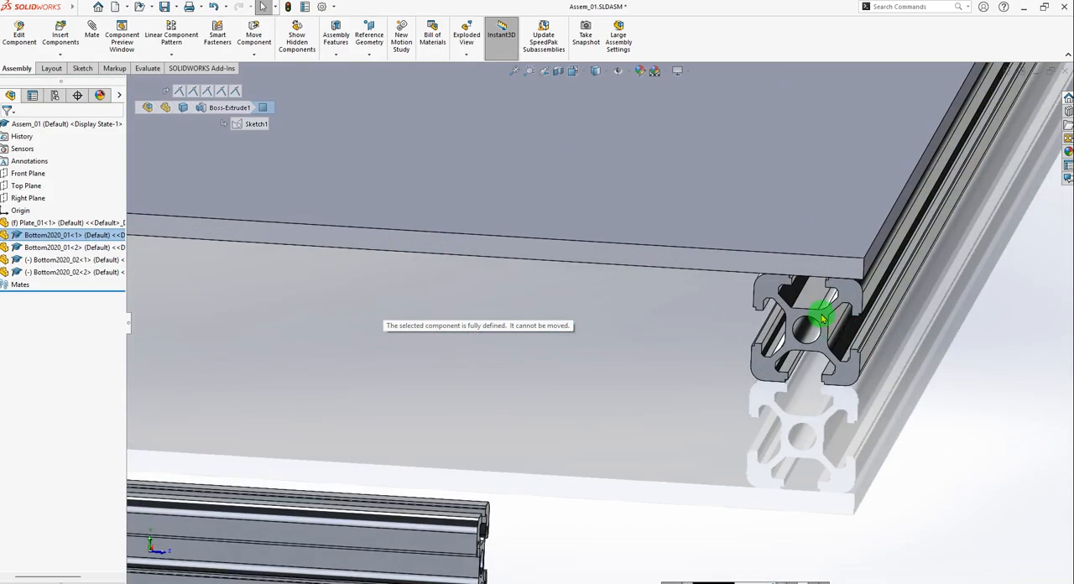
drag(815, 311, 483, 304)
scroll(851, 434, up, 3)
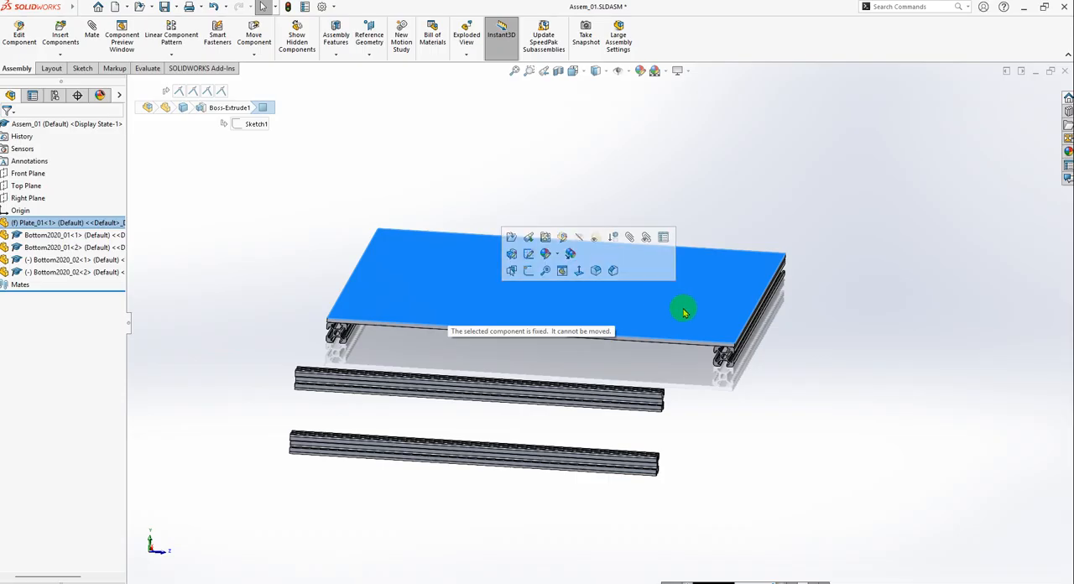
click(918, 287)
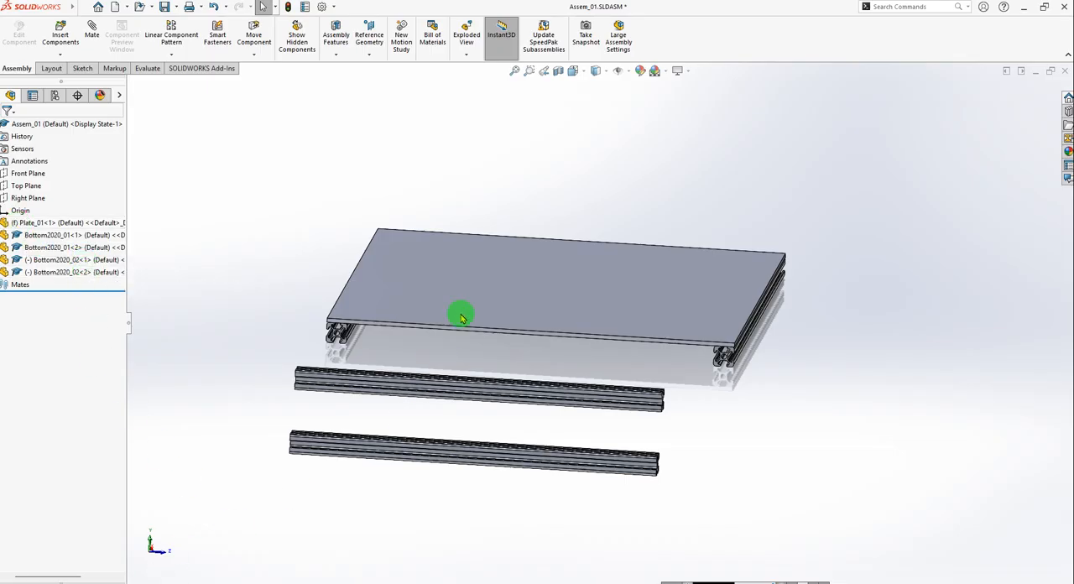
Set Plate_01 to float and move it with its two mated profiles up and away from the loose profiles.
click(27, 224)
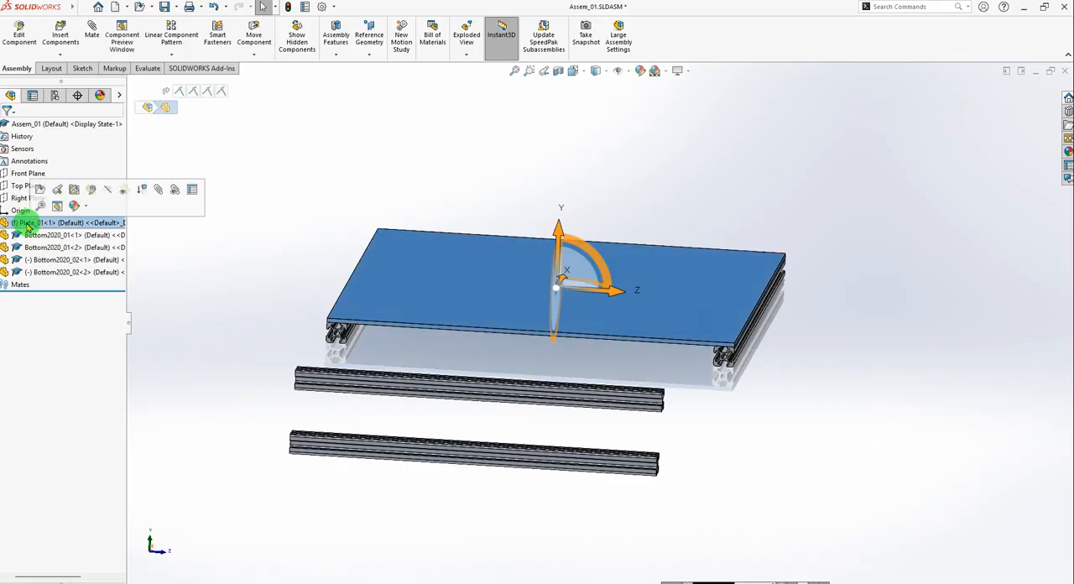
right_click(29, 225)
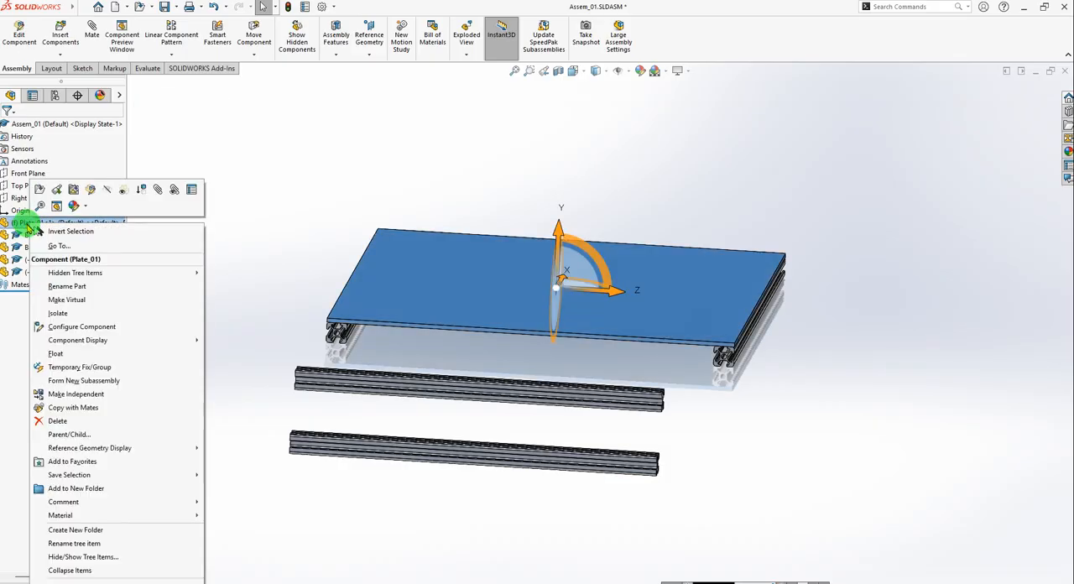
click(76, 356)
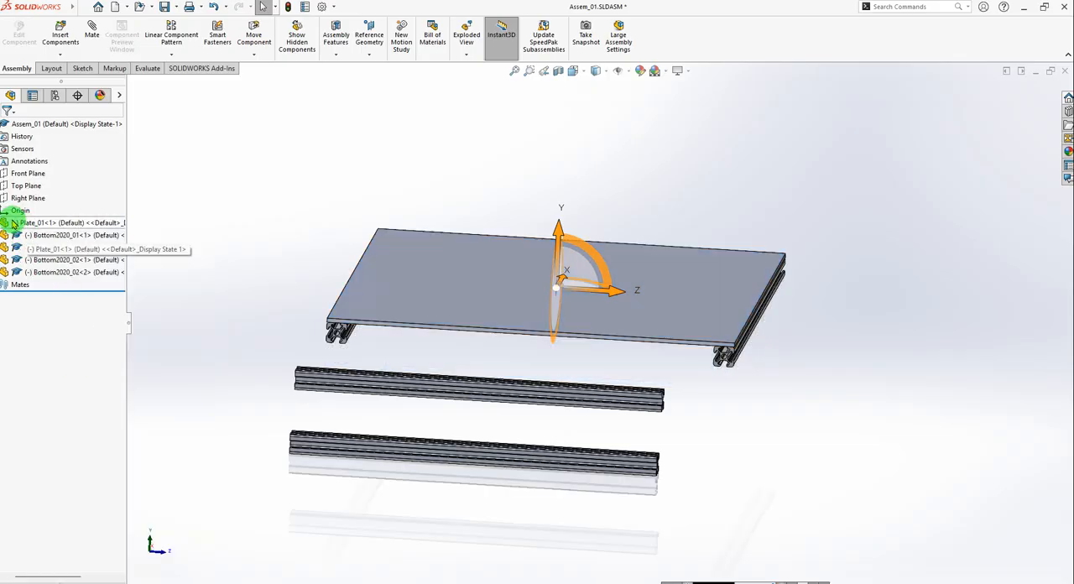
drag(393, 296, 495, 258)
click(319, 279)
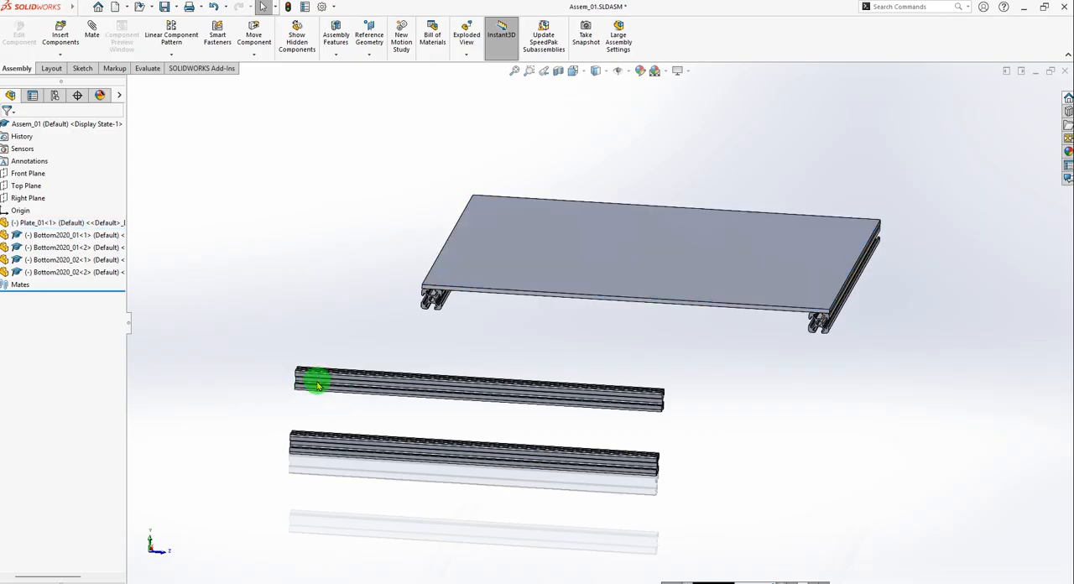
Fix the upper loose profile, Bottom2020_02<2>, in its current position.
scroll(347, 383, down, 3)
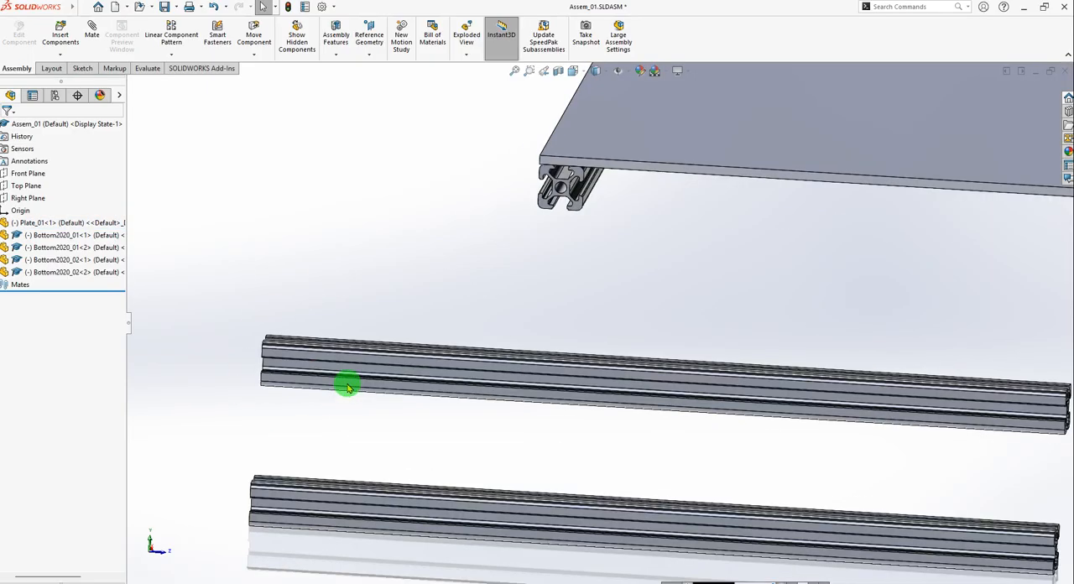
click(301, 355)
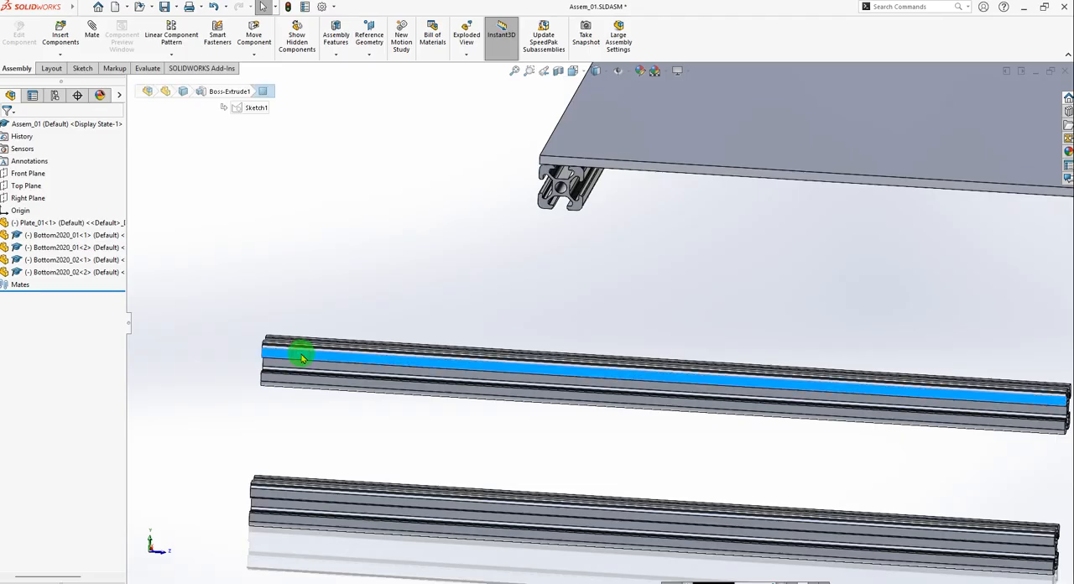
right_click(35, 277)
click(77, 366)
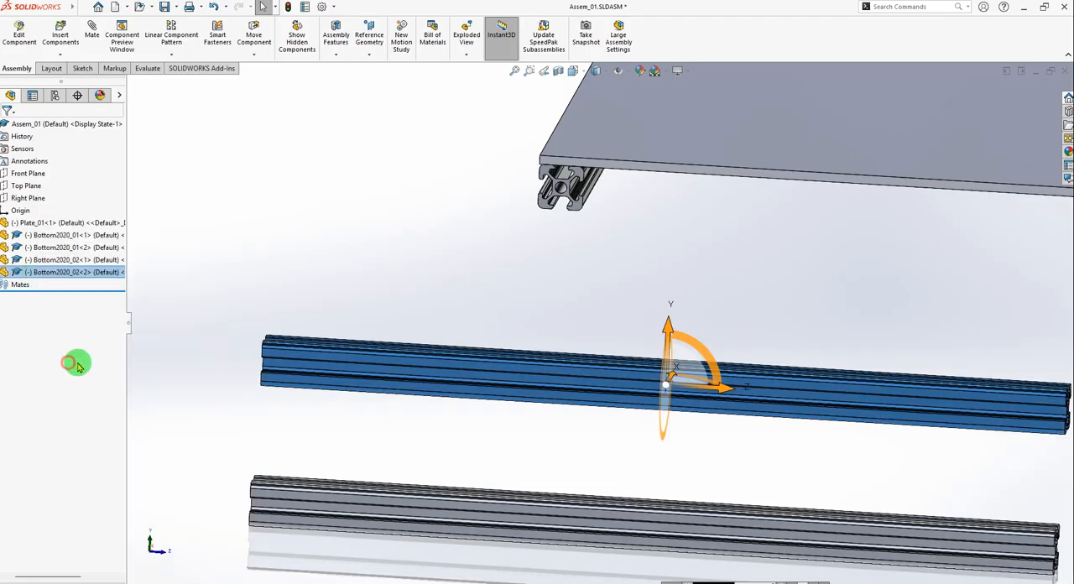
click(366, 286)
Try to move the fixed Bottom2020_02<2> profile to test that it is locked.
scroll(362, 290, up, 2)
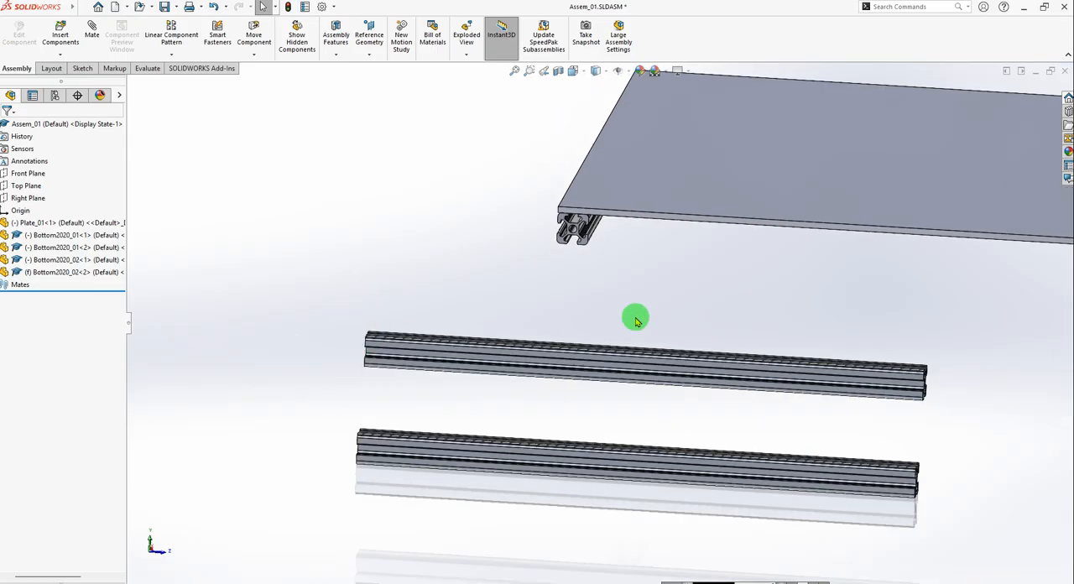
scroll(556, 324, up, 2)
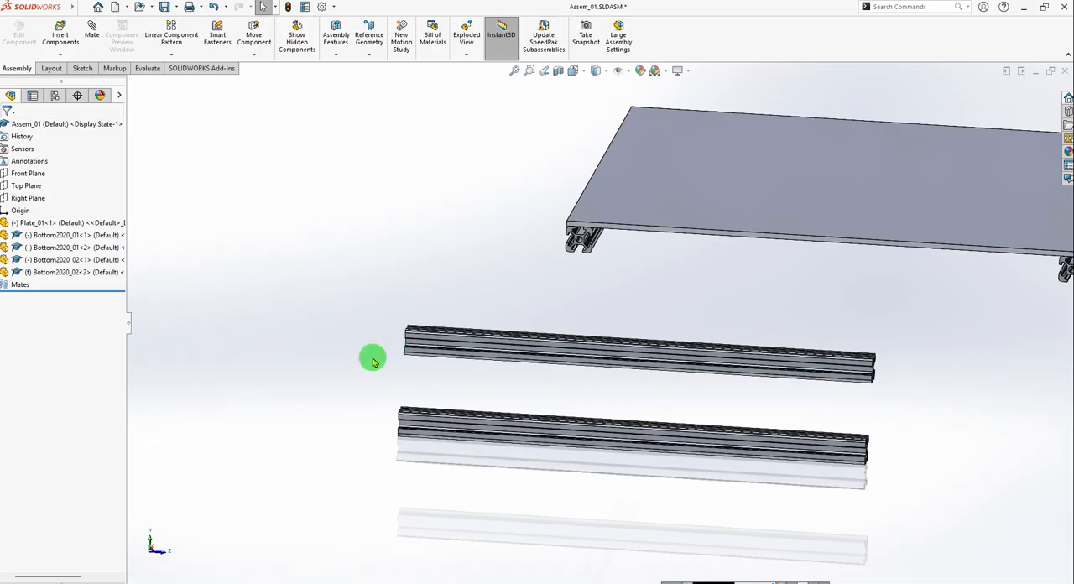
click(429, 338)
drag(424, 337, 399, 352)
scroll(533, 312, up, 3)
click(449, 276)
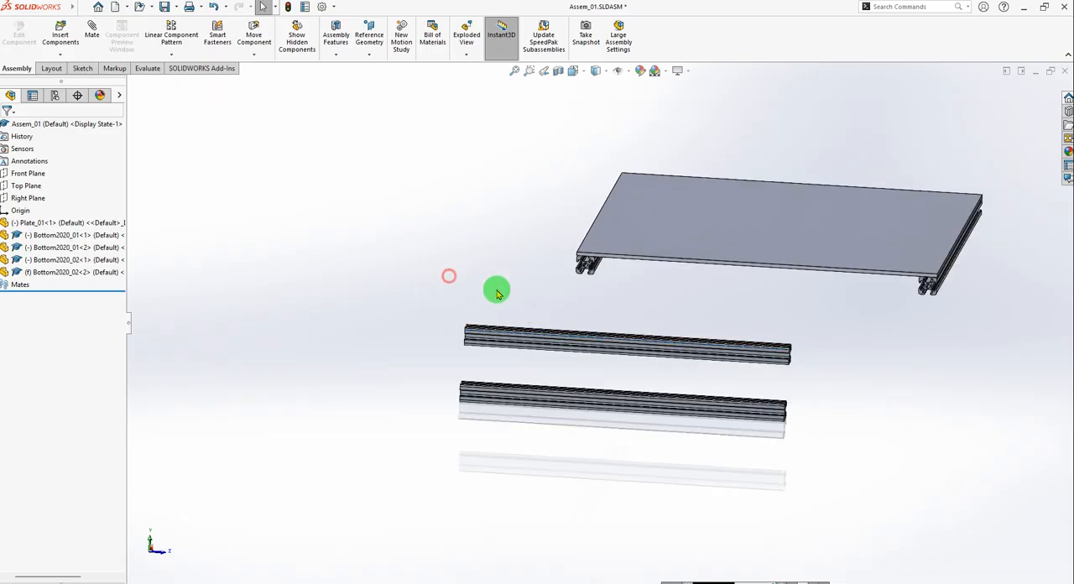
Fix Plate_01 in its new position in the assembly.
scroll(452, 263, down, 2)
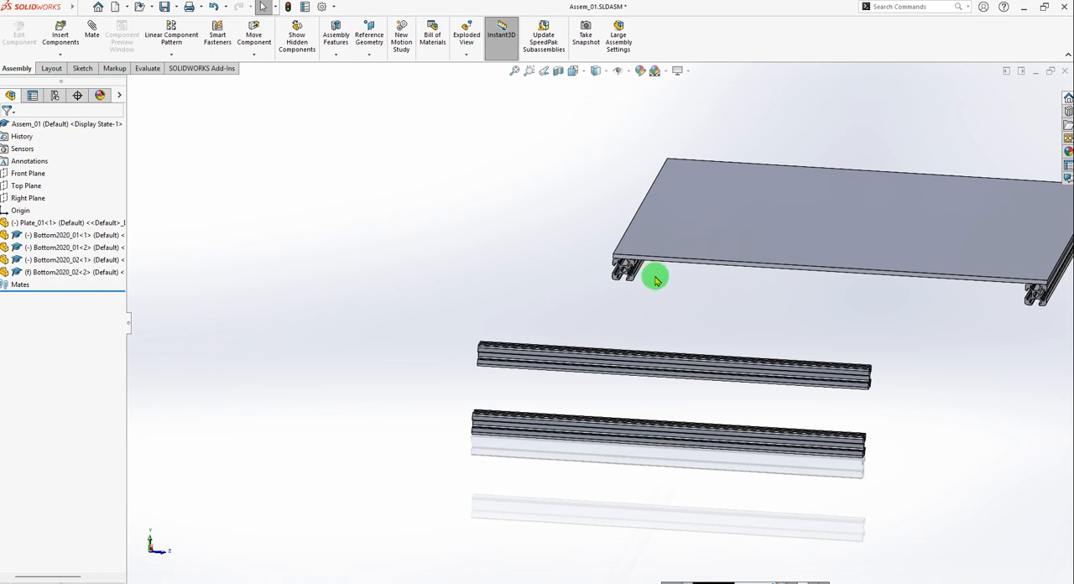
click(750, 237)
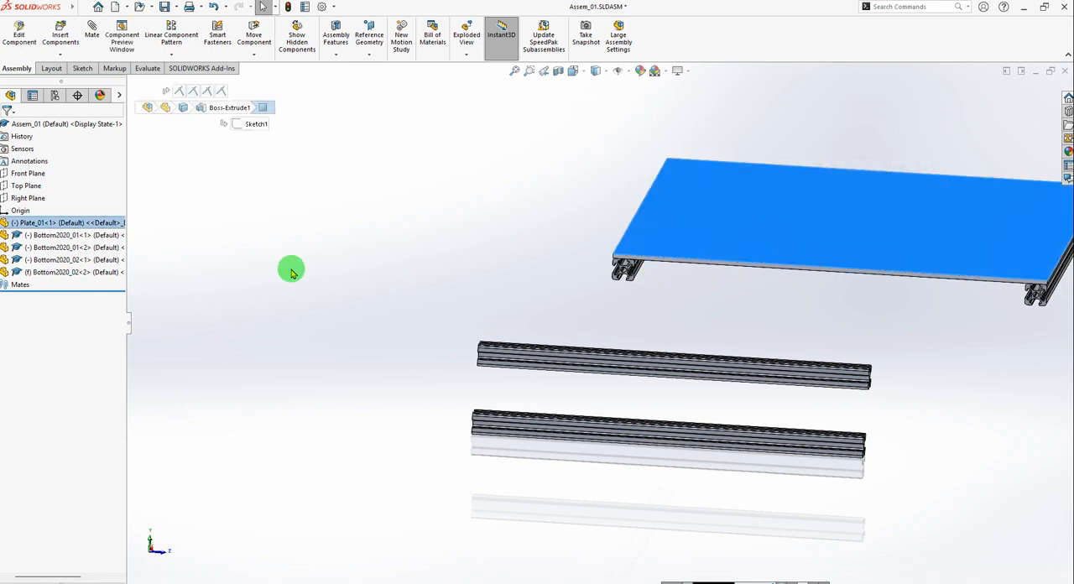
right_click(25, 228)
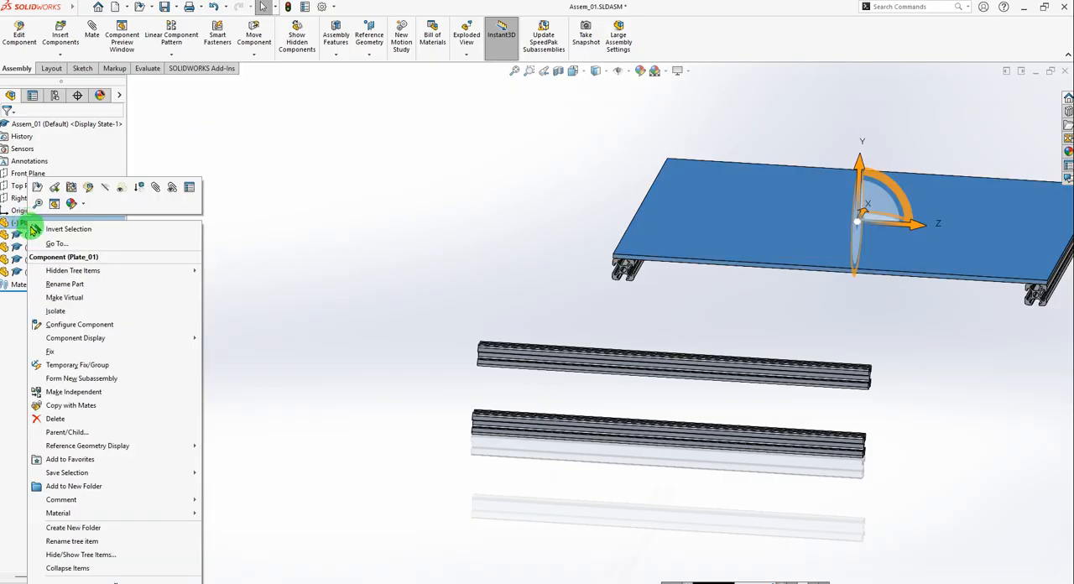
click(55, 352)
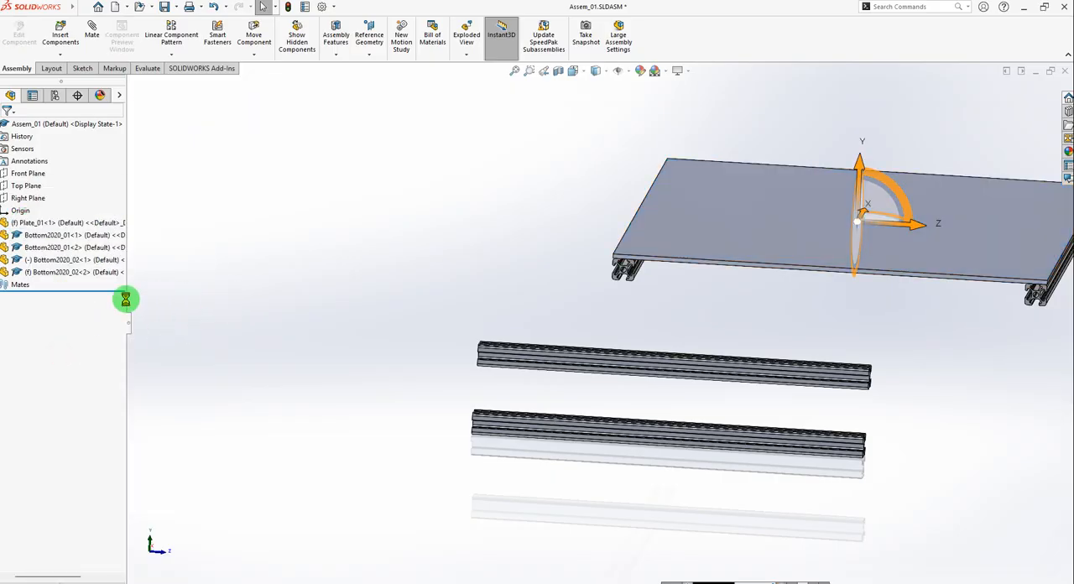
Set the fixed upper loose profile, Bottom2020_02<2>, to float.
click(20, 272)
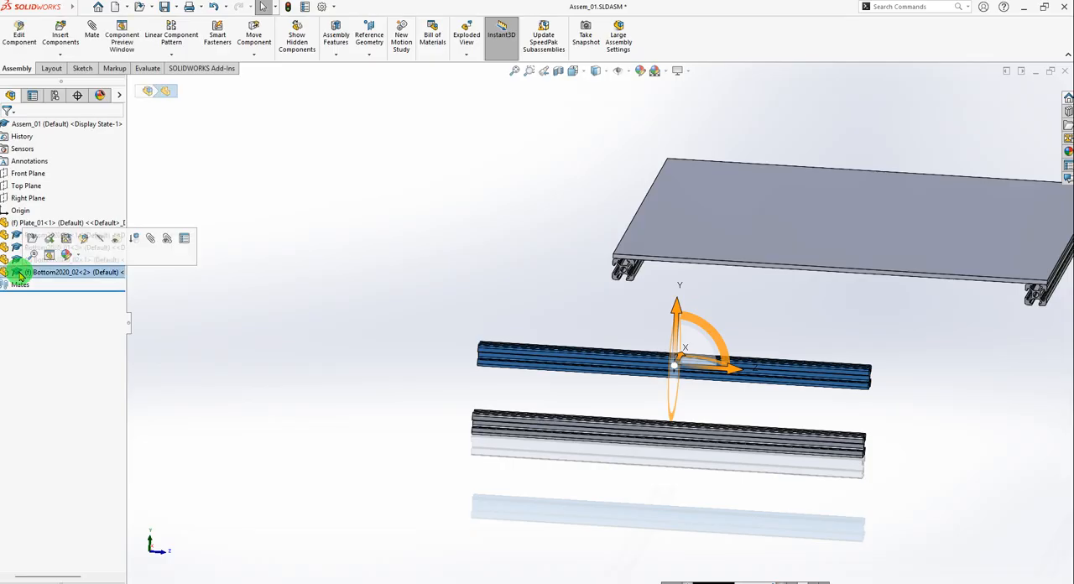
right_click(18, 274)
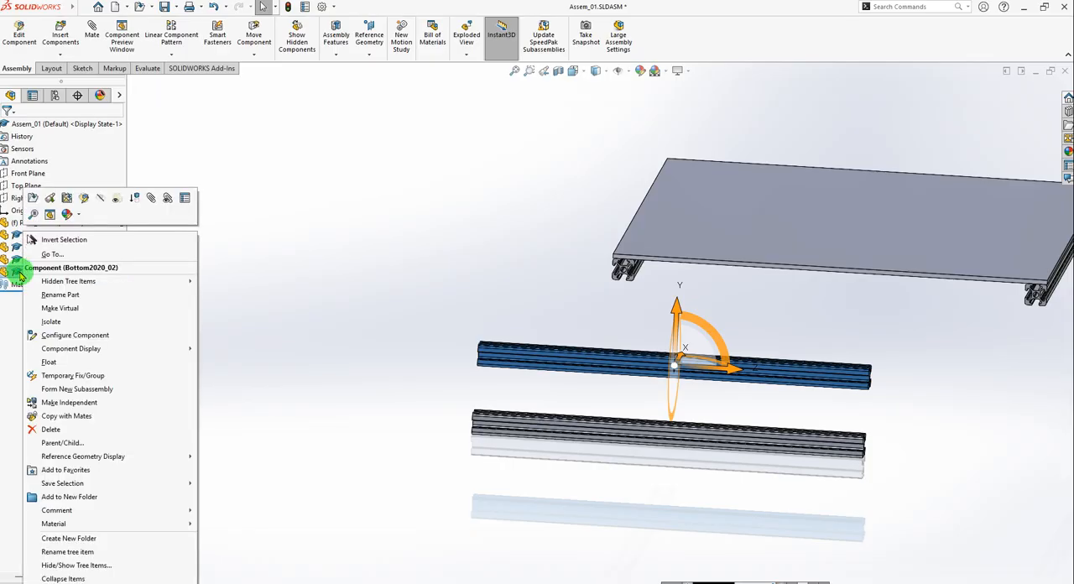
click(67, 363)
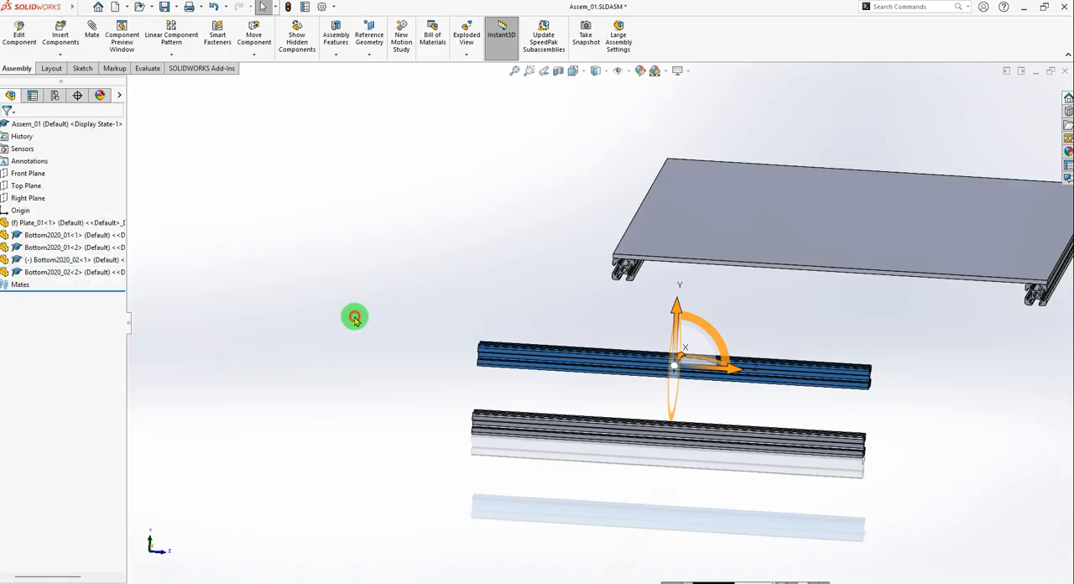
click(655, 308)
scroll(655, 308, up, 3)
scroll(743, 308, down, 2)
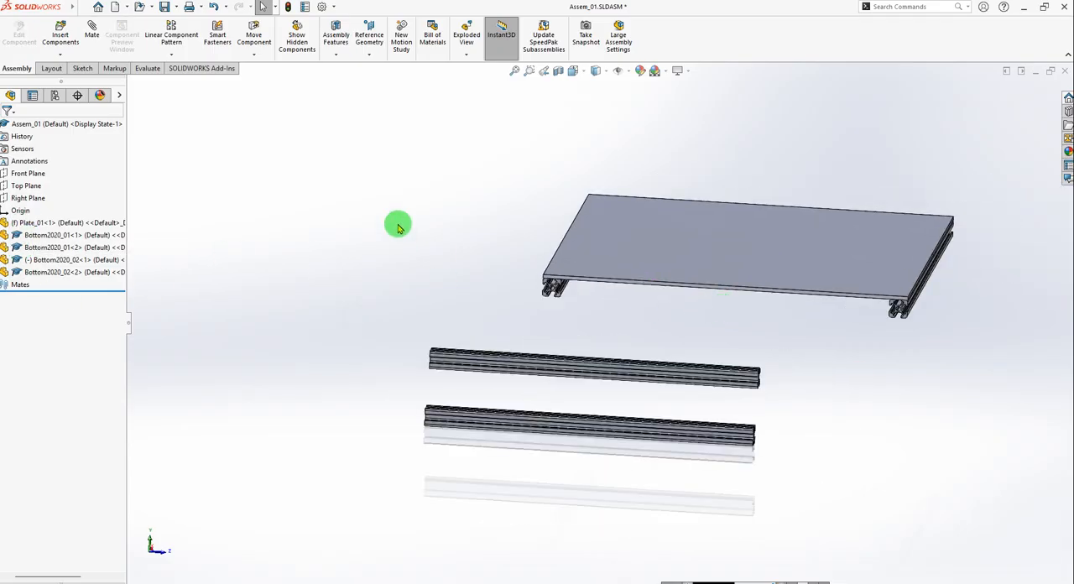
scroll(665, 362, down, 1)
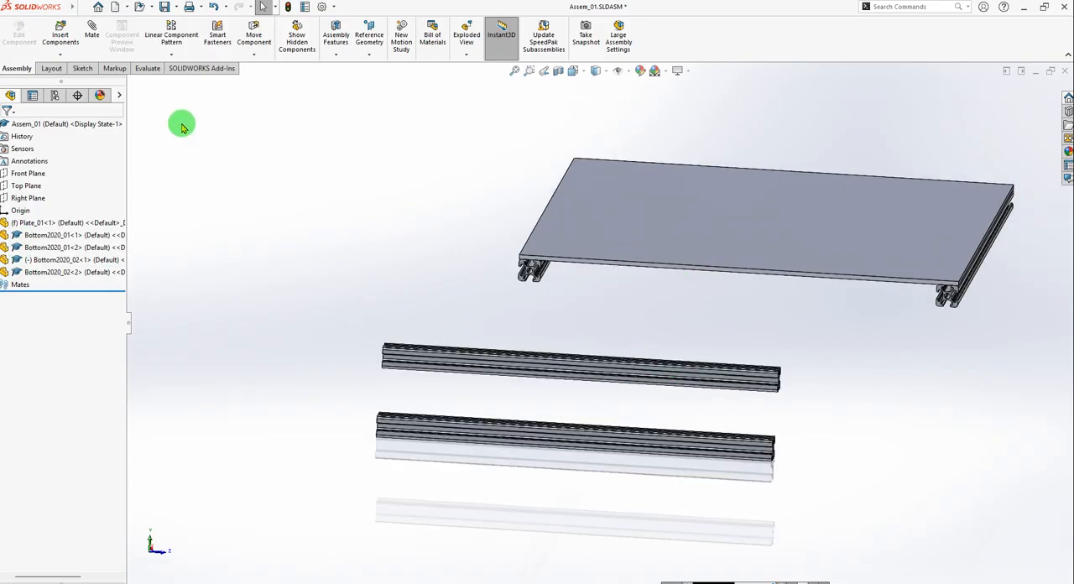
Add a coincident mate between the top face of Bottom2020_02<2> and the underside of Plate_01.
click(92, 30)
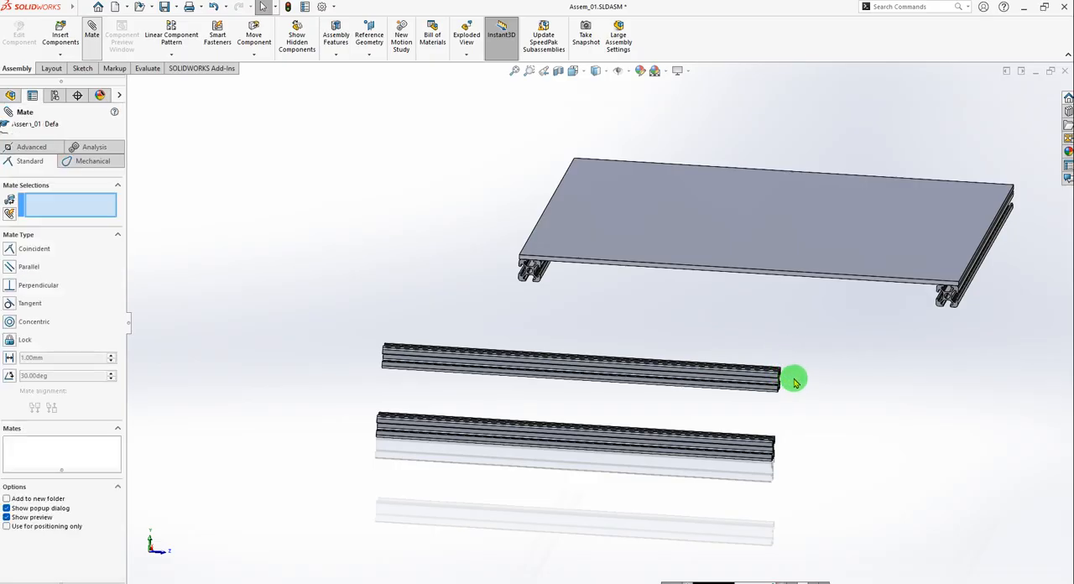
scroll(767, 376, down, 5)
scroll(717, 359, down, 3)
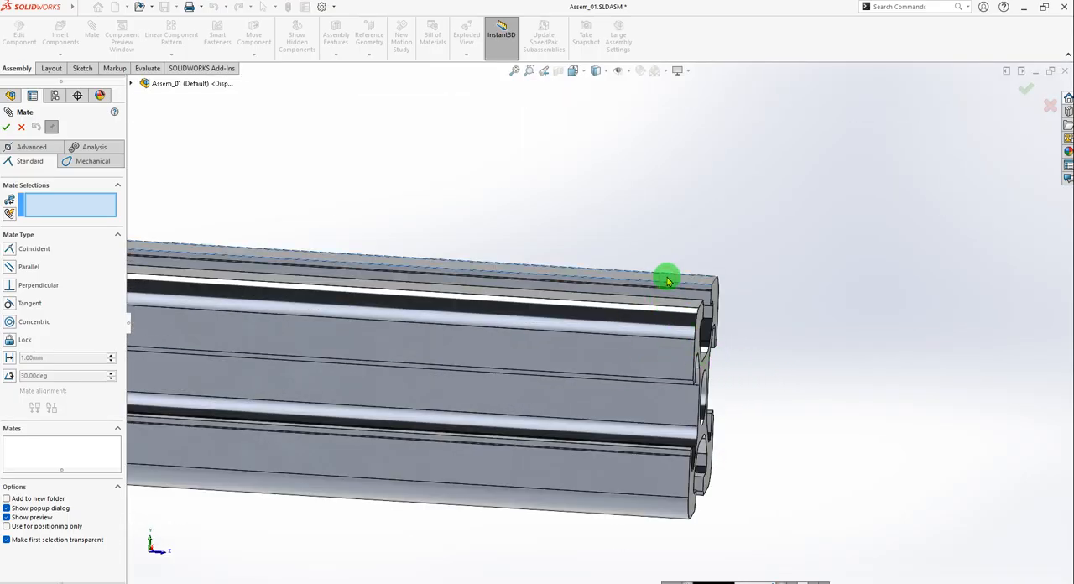
click(667, 280)
scroll(768, 292, up, 5)
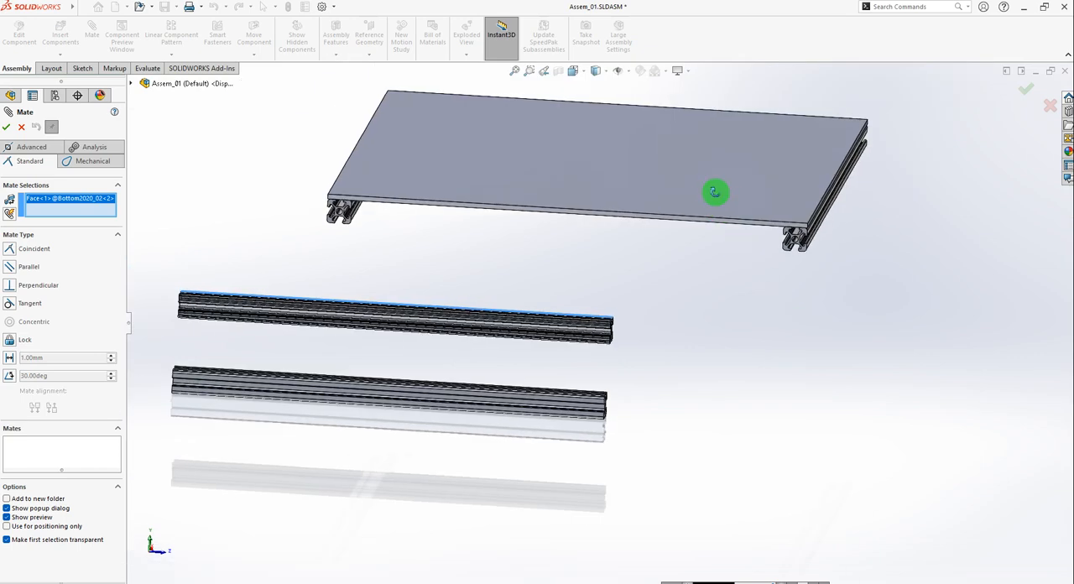
middle_drag(712, 191, 697, 165)
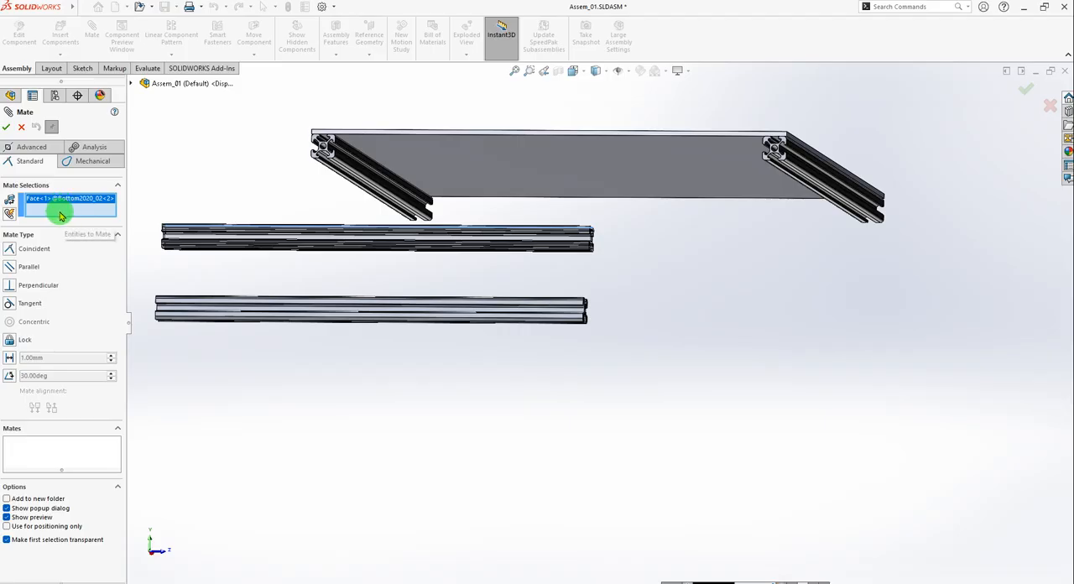
click(682, 168)
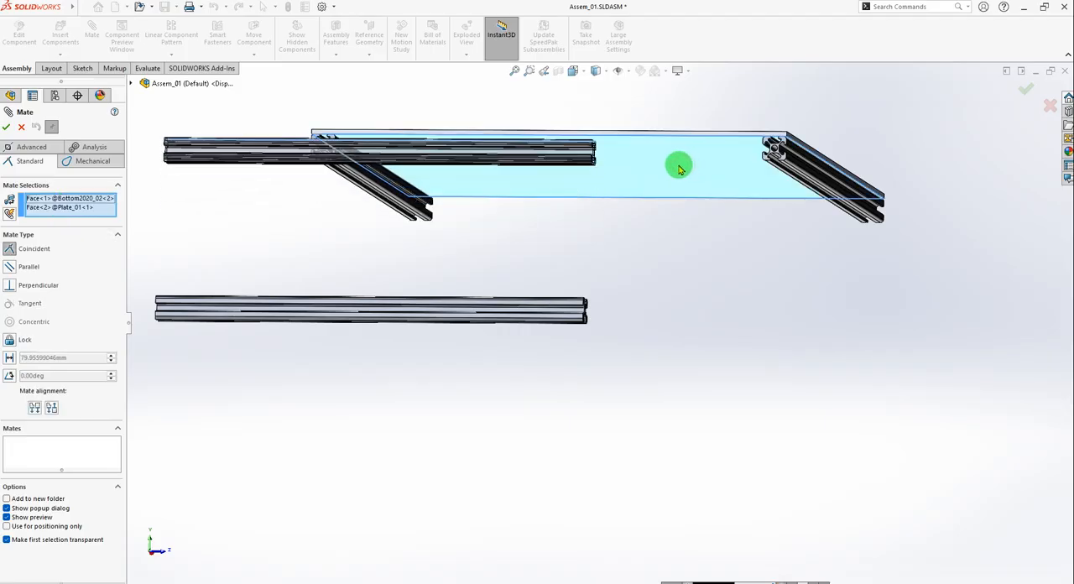
scroll(588, 201, up, 3)
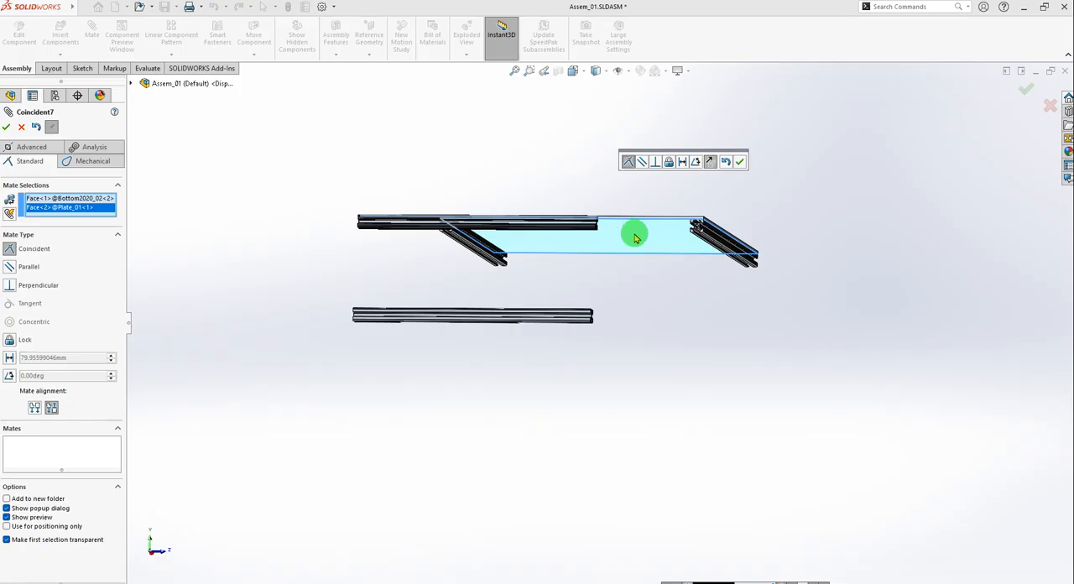
middle_drag(636, 238, 694, 226)
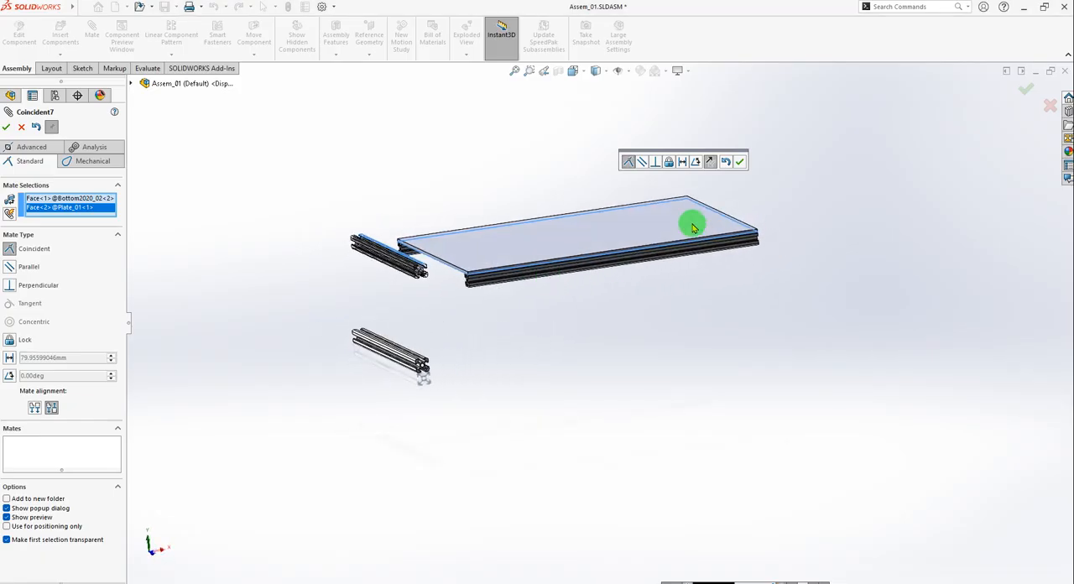
click(6, 127)
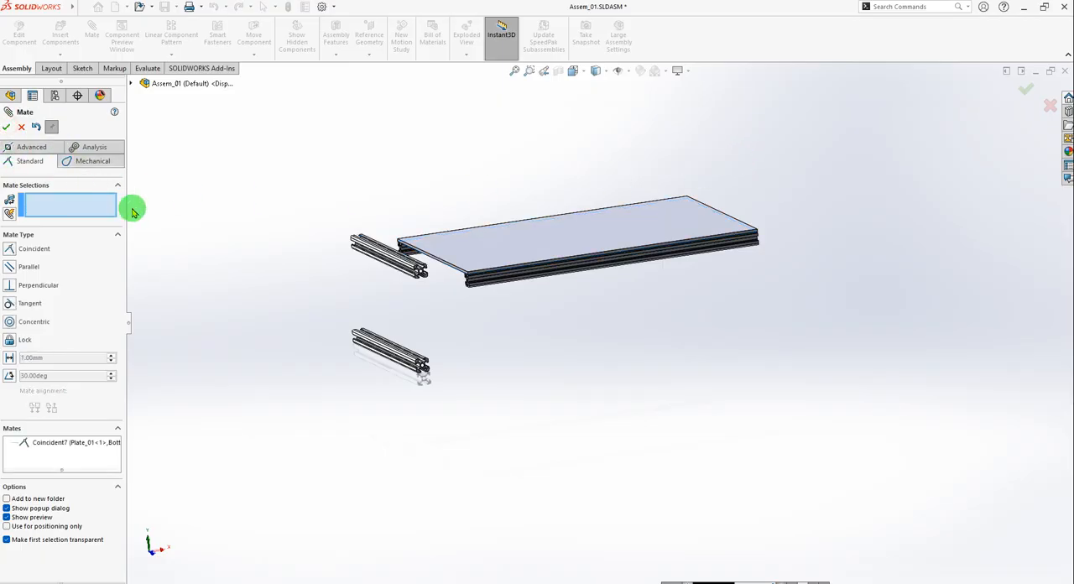
Add a coincident mate between the top faces of Bottom2020_02<1> and Bottom2020_02<2> so both profiles sit level.
scroll(134, 239, down, 1)
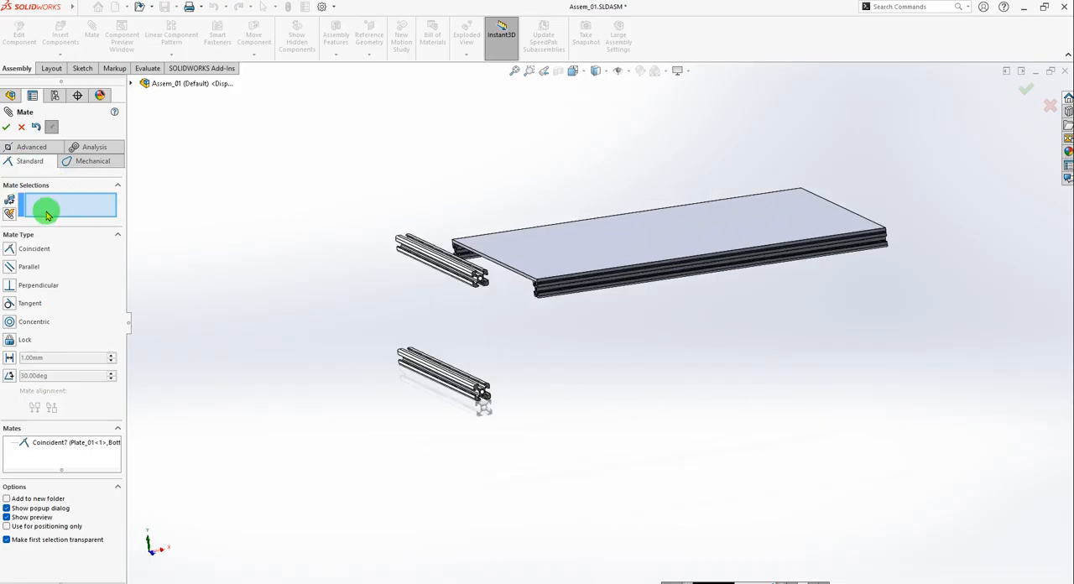
scroll(464, 384, down, 2)
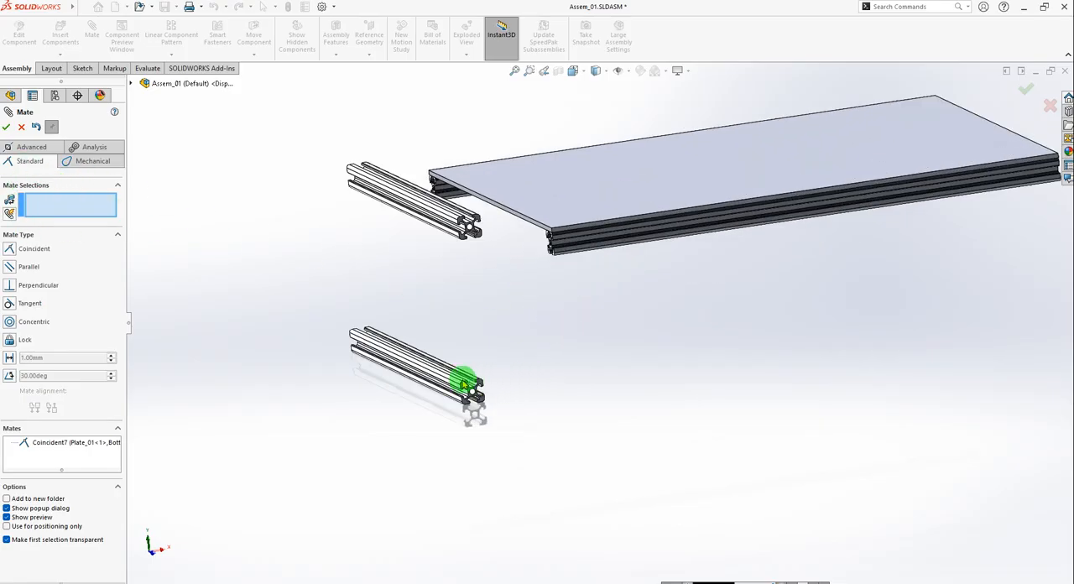
scroll(464, 383, down, 4)
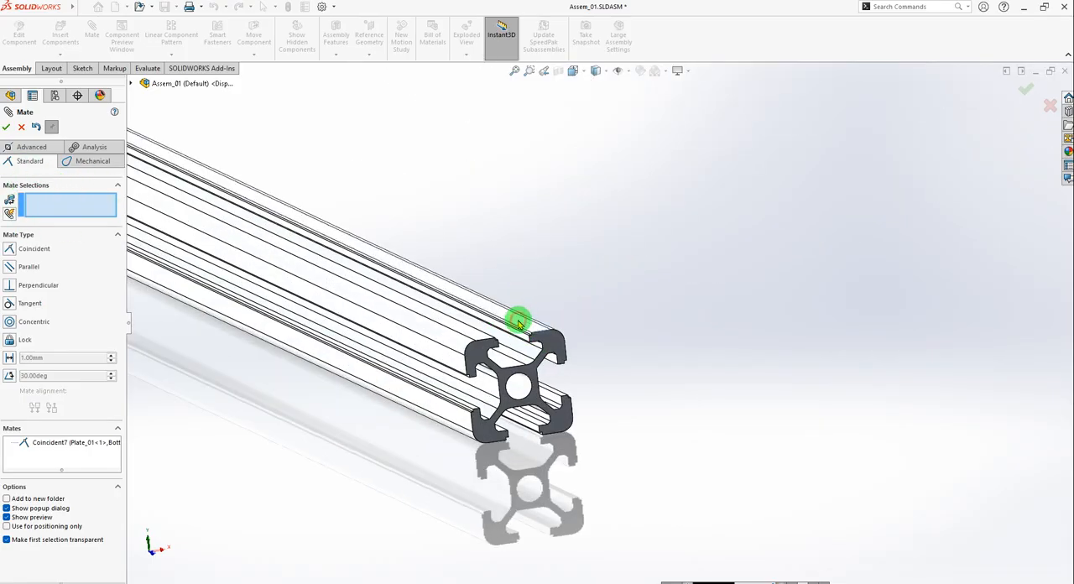
click(518, 321)
scroll(630, 280, up, 6)
scroll(583, 224, down, 5)
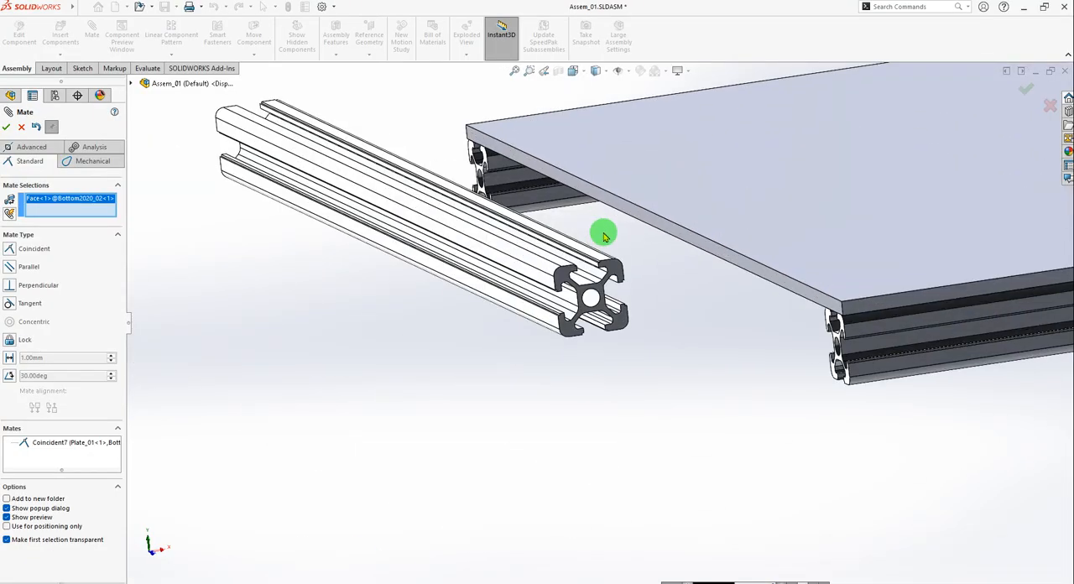
click(581, 270)
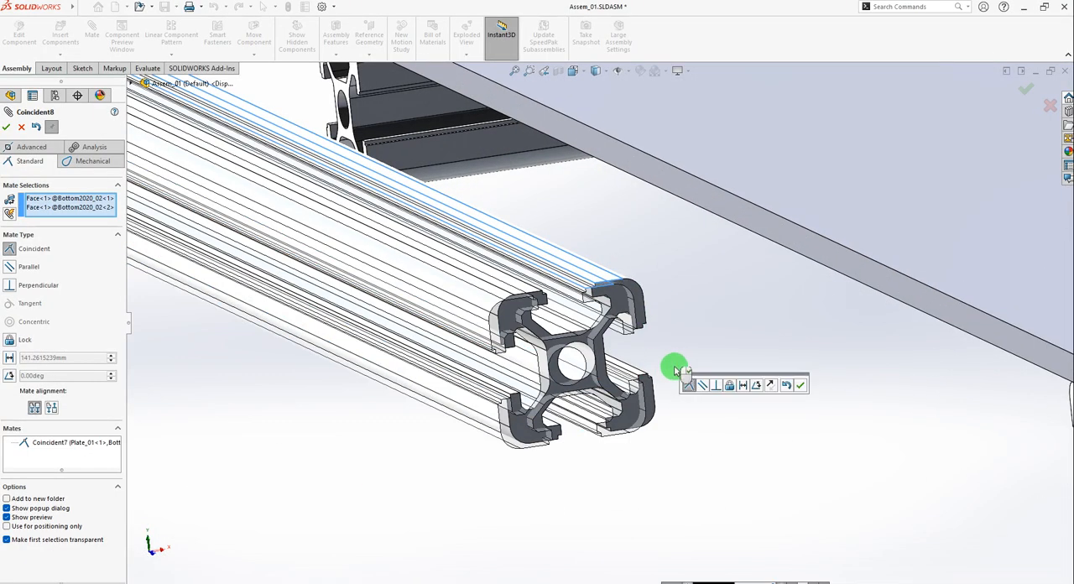
click(802, 388)
Mate the outer side face of Bottom2020_02<1> coincident with the nearest edge face of Plate_01.
scroll(619, 334, up, 5)
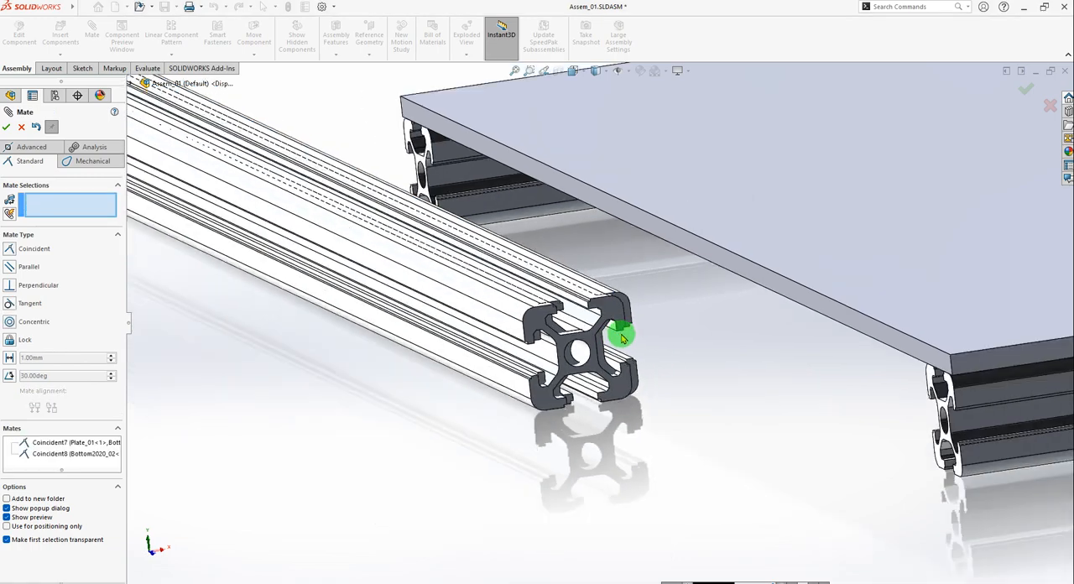
middle_drag(652, 330, 581, 334)
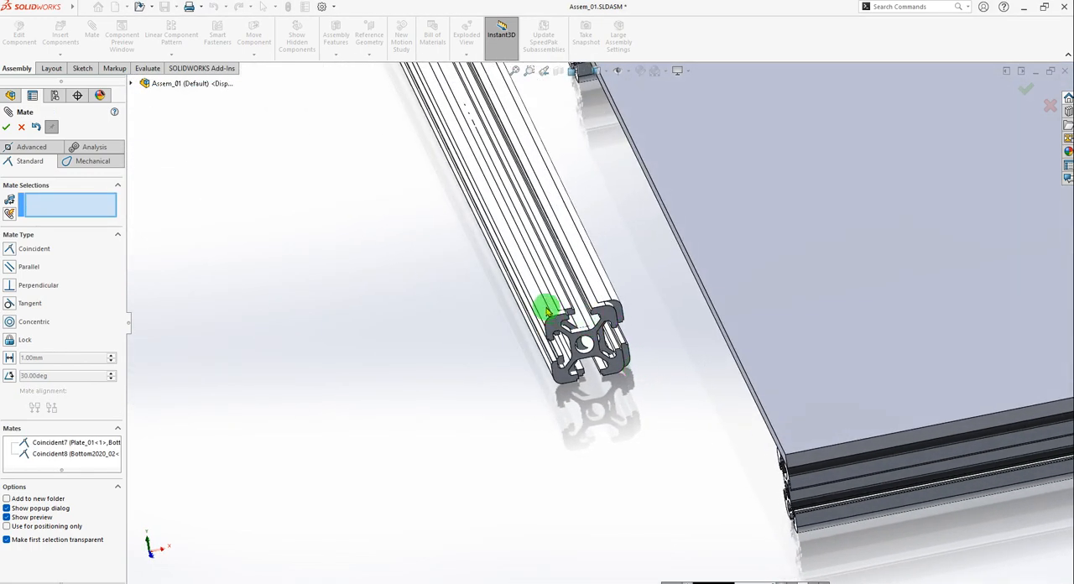
scroll(705, 273, down, 3)
scroll(694, 299, down, 2)
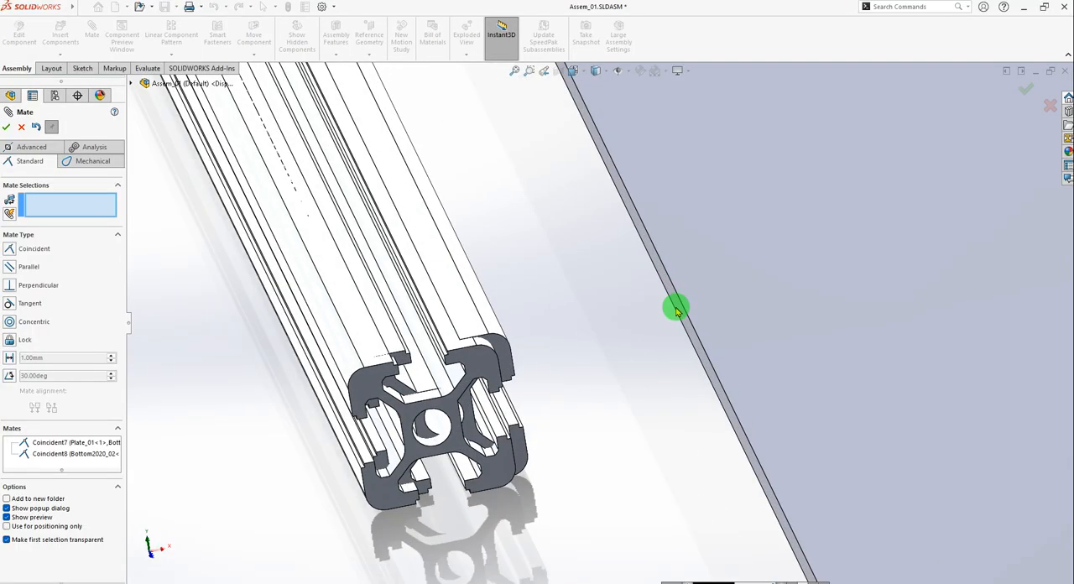
click(679, 308)
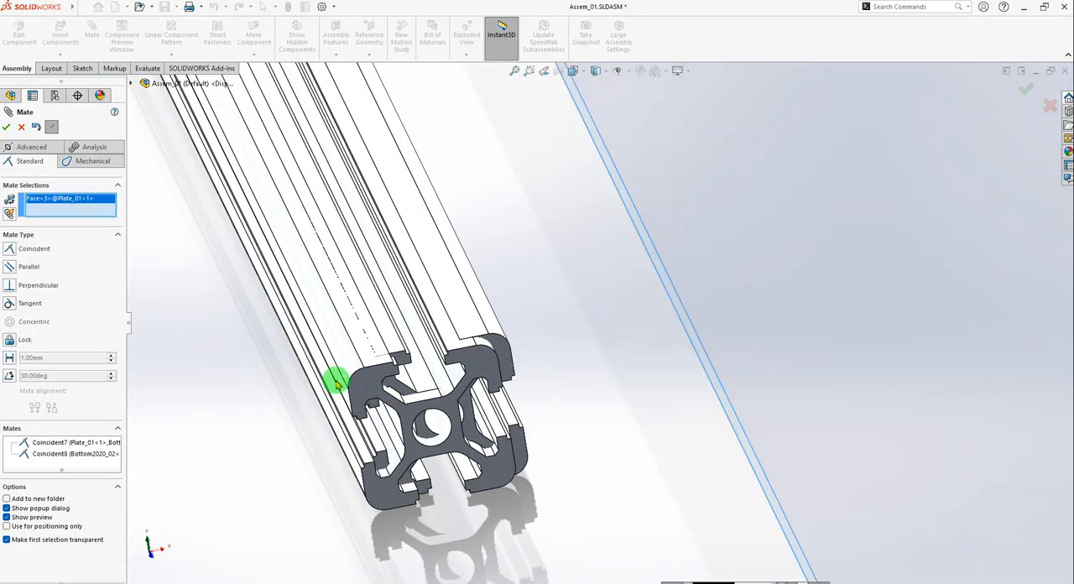
scroll(386, 382, down, 5)
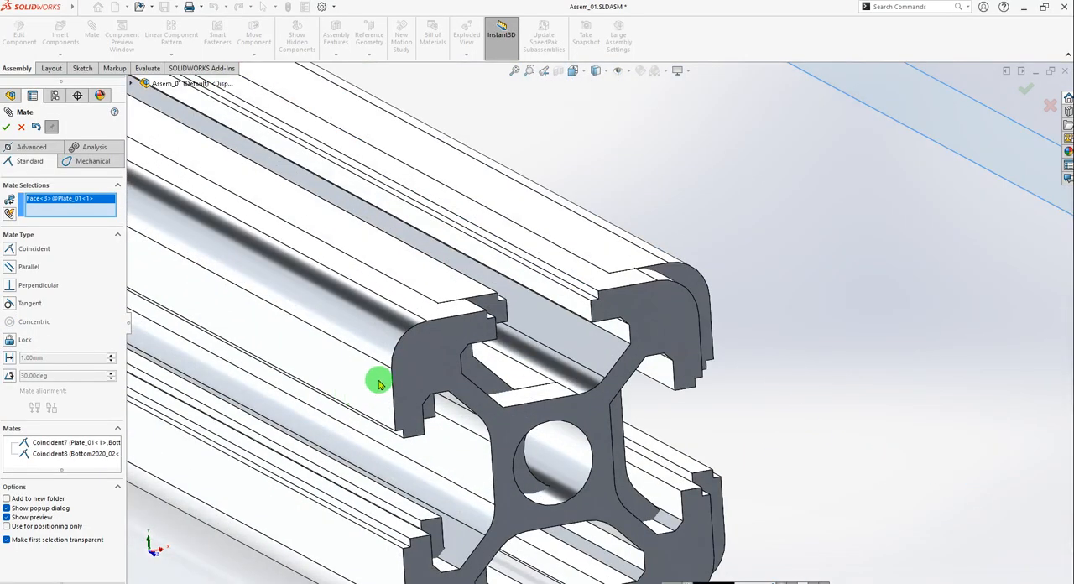
click(376, 383)
scroll(377, 383, up, 10)
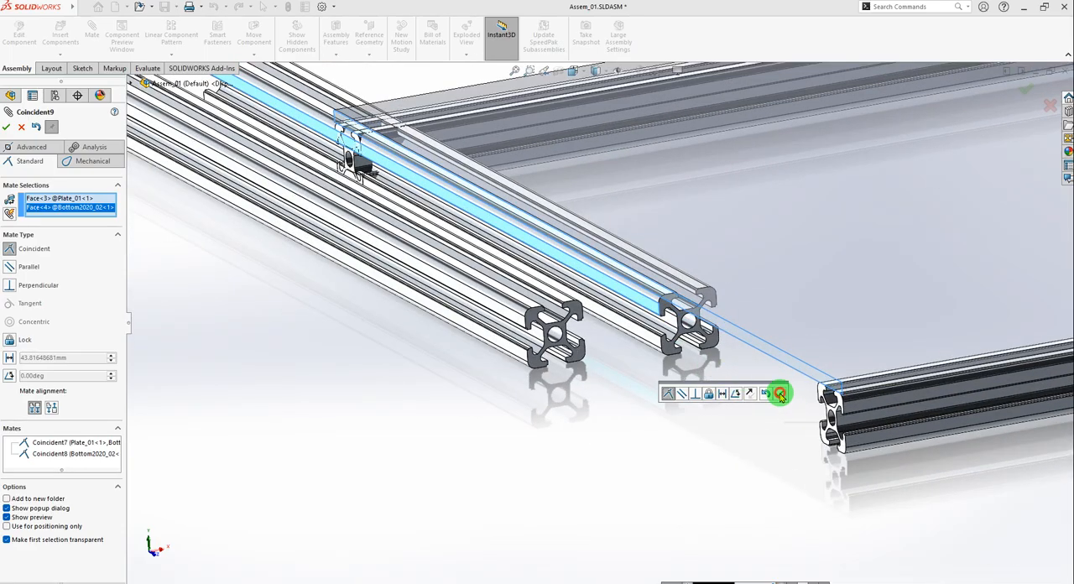
click(780, 393)
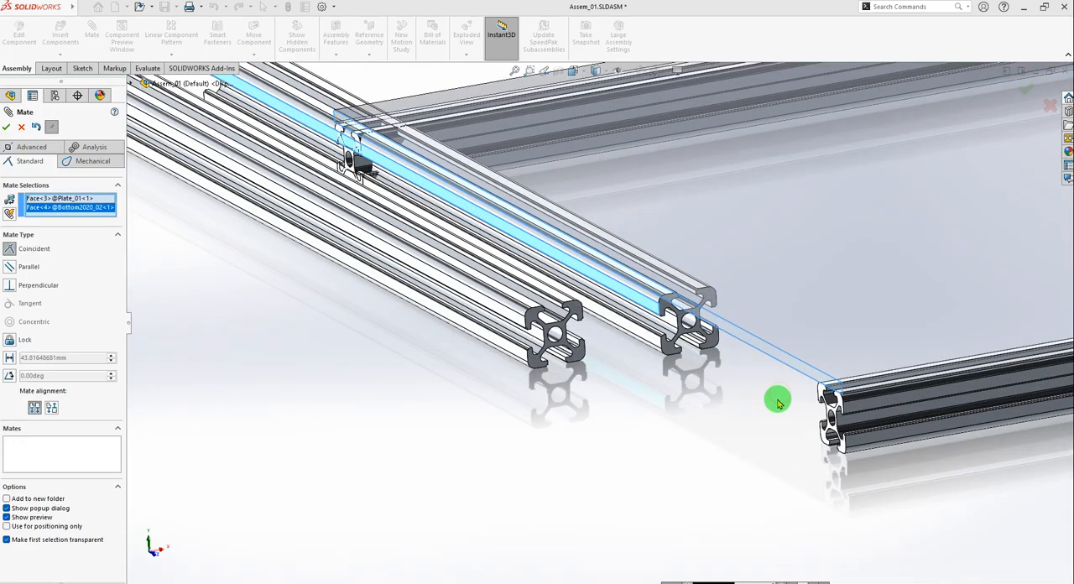
Mate the end face of Bottom2020_02<1> coincident with the inner side face of the long profile Bottom2020_01<2>.
middle_drag(689, 346, 707, 344)
scroll(707, 344, up, 1)
scroll(708, 344, down, 4)
scroll(663, 340, down, 2)
click(648, 326)
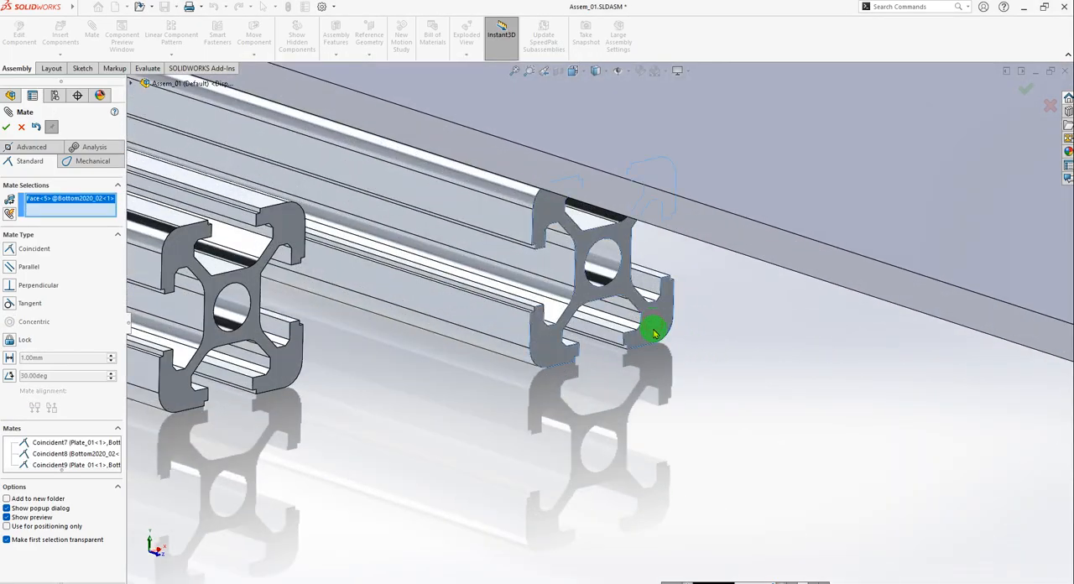
middle_drag(648, 326, 918, 390)
click(865, 425)
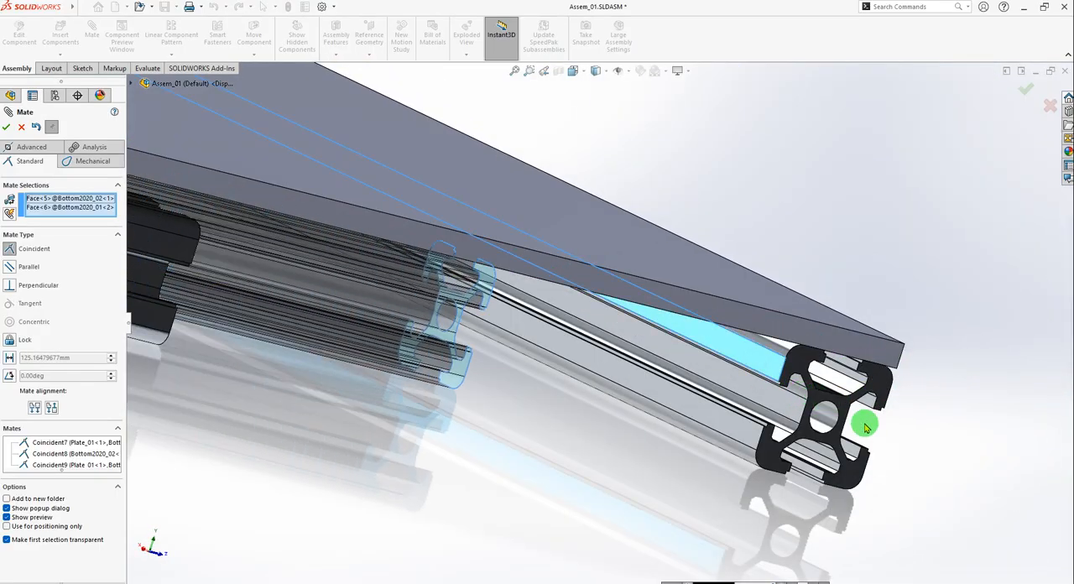
click(993, 441)
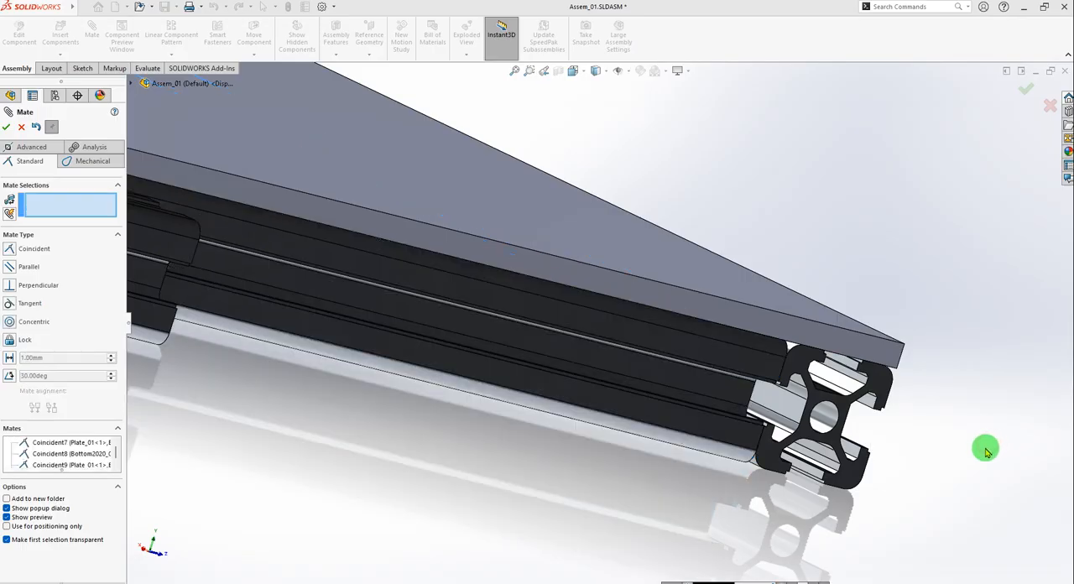
Mate the outer side face of Bottom2020_02<2> coincident with the free edge face of Plate_01, opposite the other cross profile.
scroll(748, 422, up, 5)
middle_drag(583, 350, 501, 215)
scroll(501, 214, up, 8)
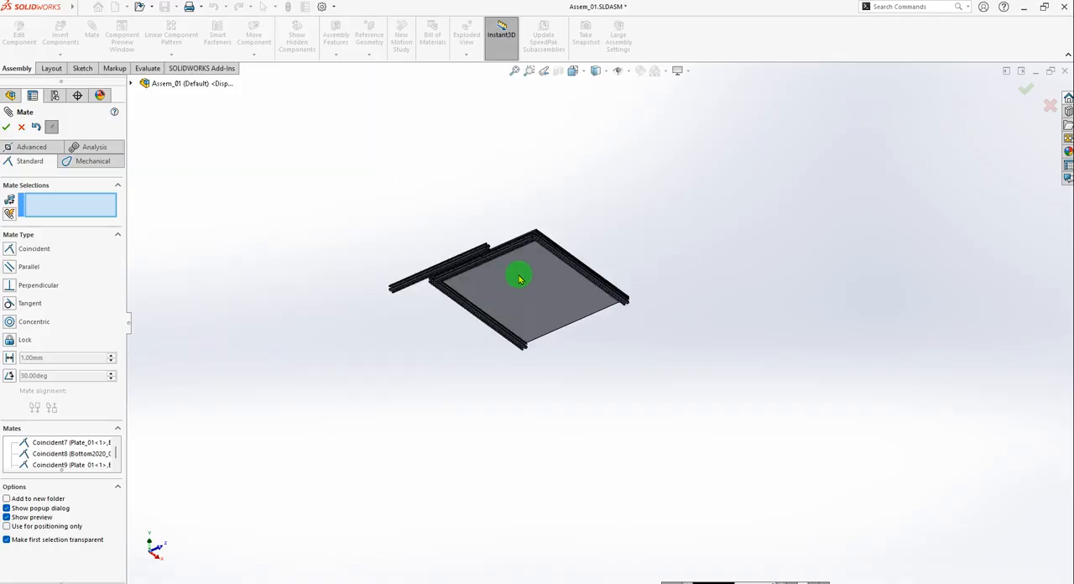
scroll(562, 299, down, 6)
middle_drag(572, 258, 550, 314)
scroll(520, 287, down, 4)
scroll(524, 277, up, 3)
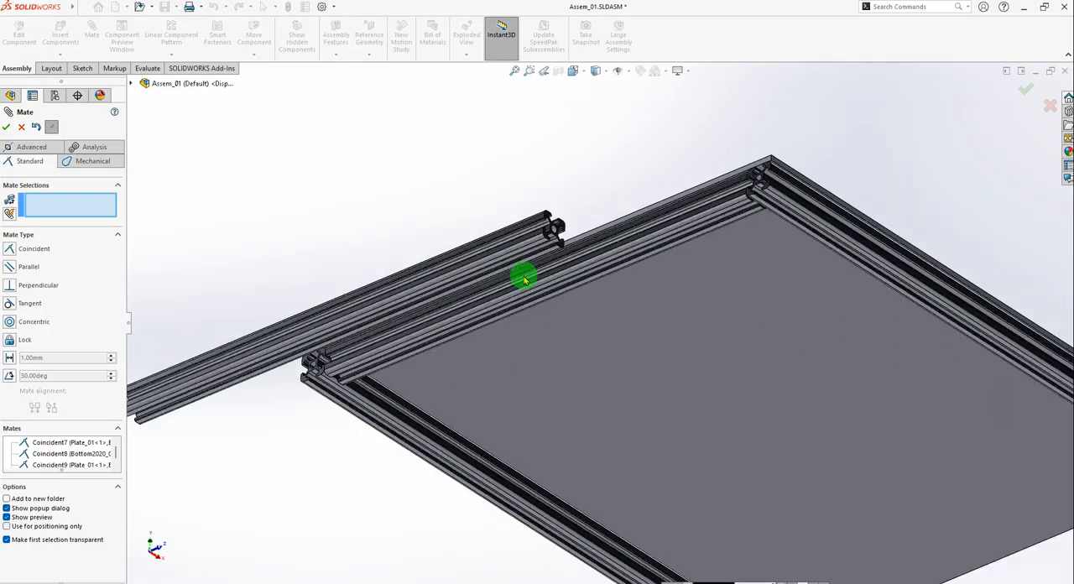
middle_drag(621, 305, 523, 412)
scroll(478, 397, down, 6)
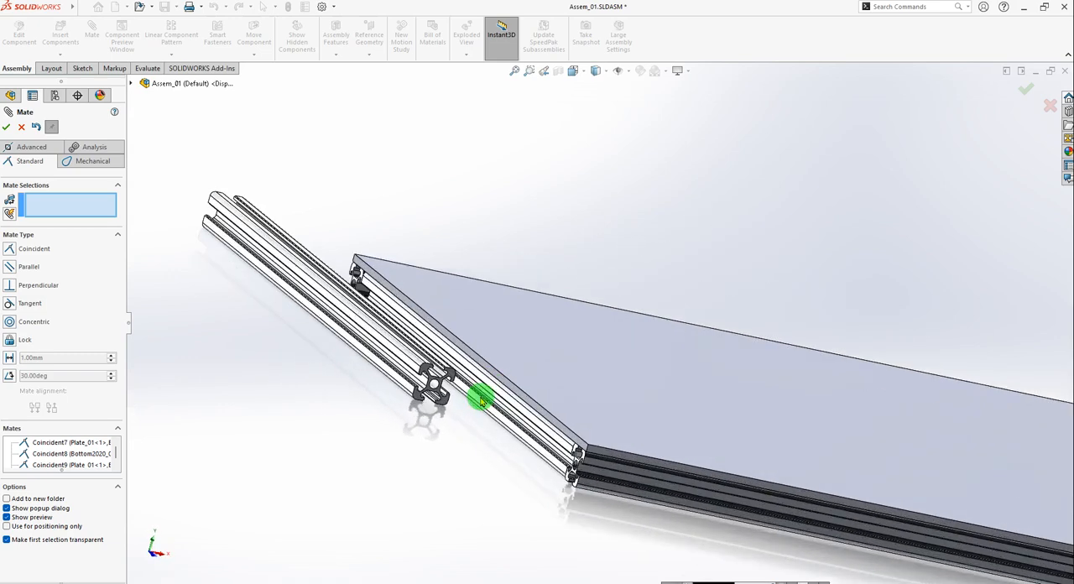
middle_drag(463, 382, 479, 335)
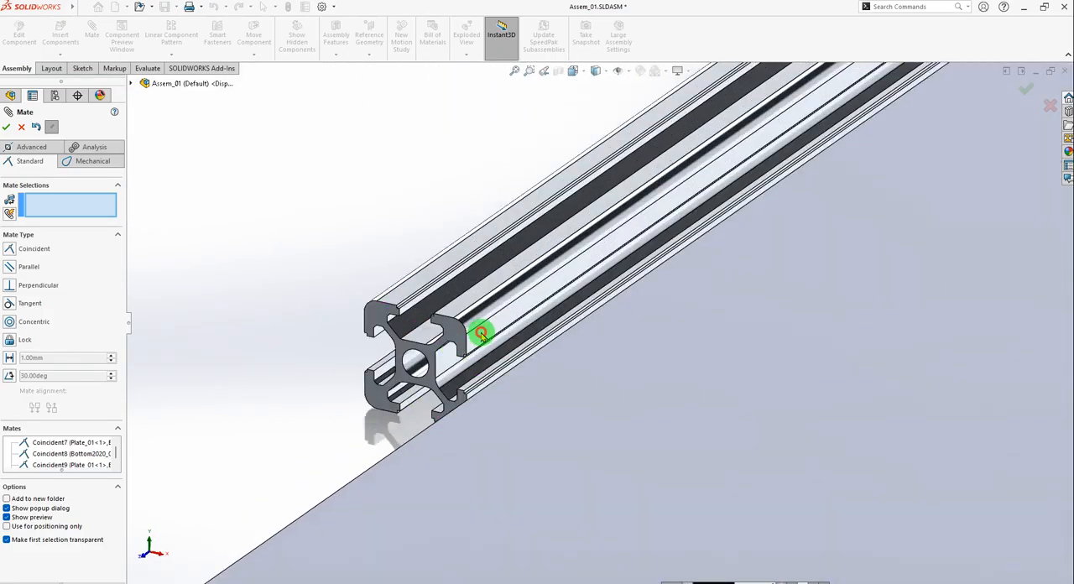
click(481, 334)
scroll(479, 319, up, 8)
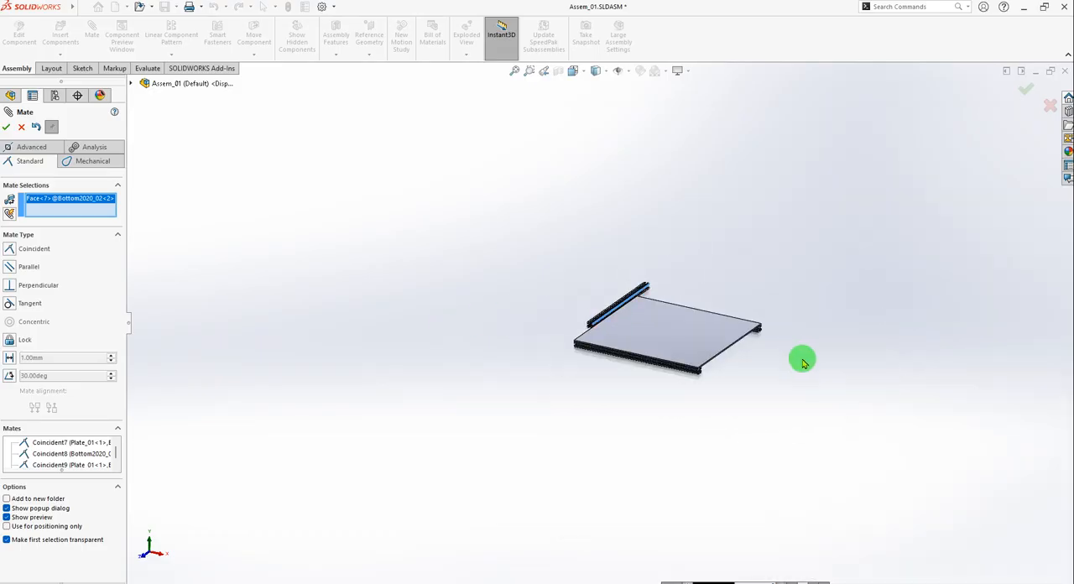
scroll(671, 348, down, 10)
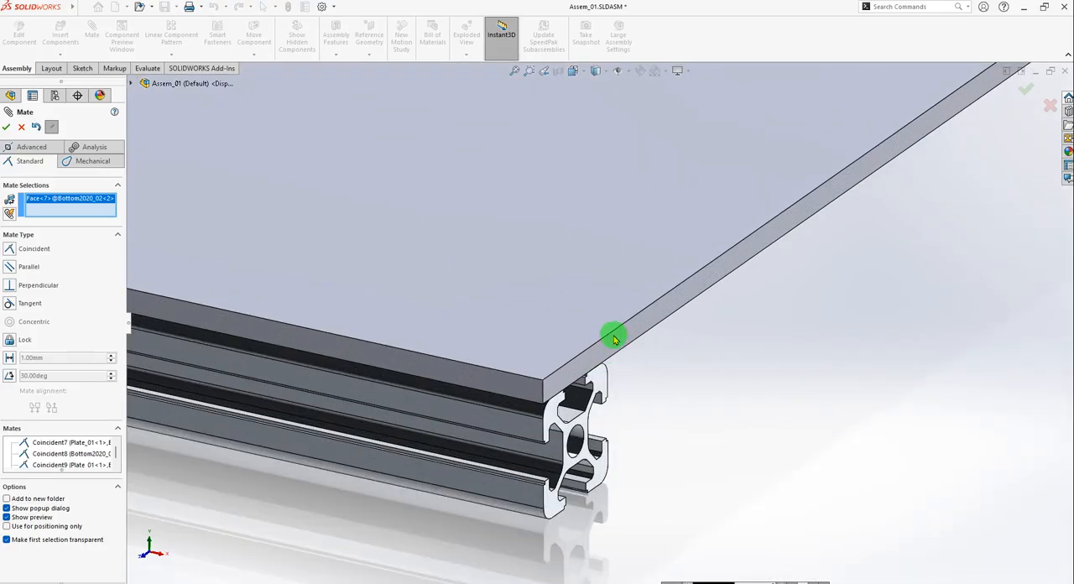
click(623, 338)
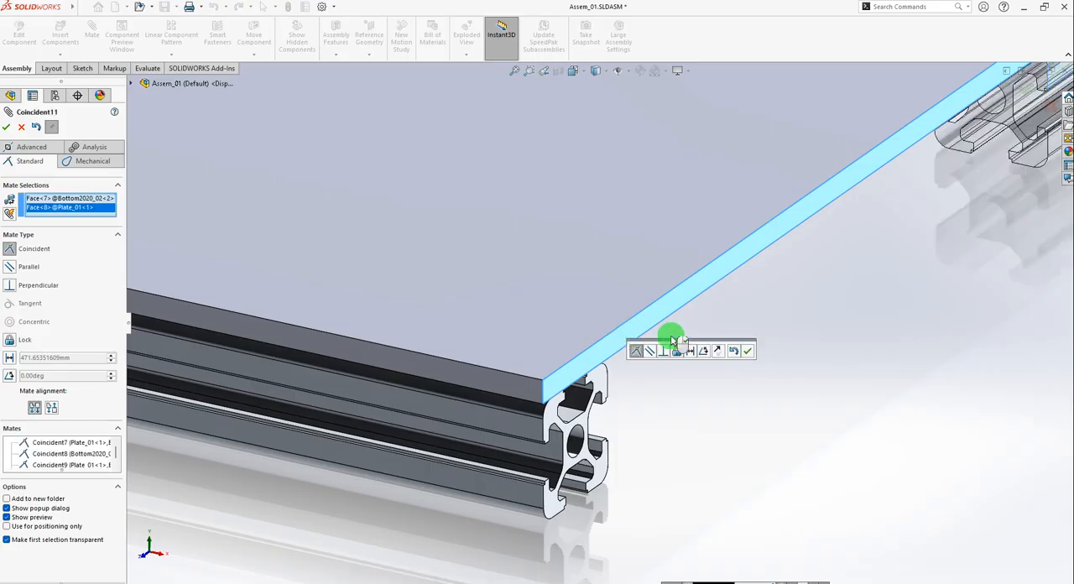
scroll(863, 185, up, 2)
scroll(867, 159, down, 3)
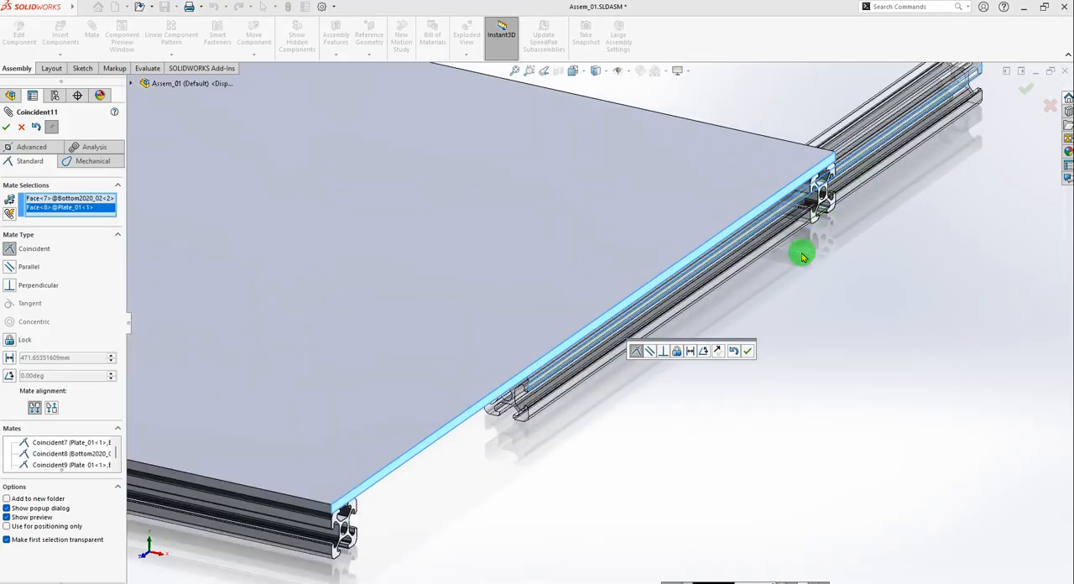
click(747, 351)
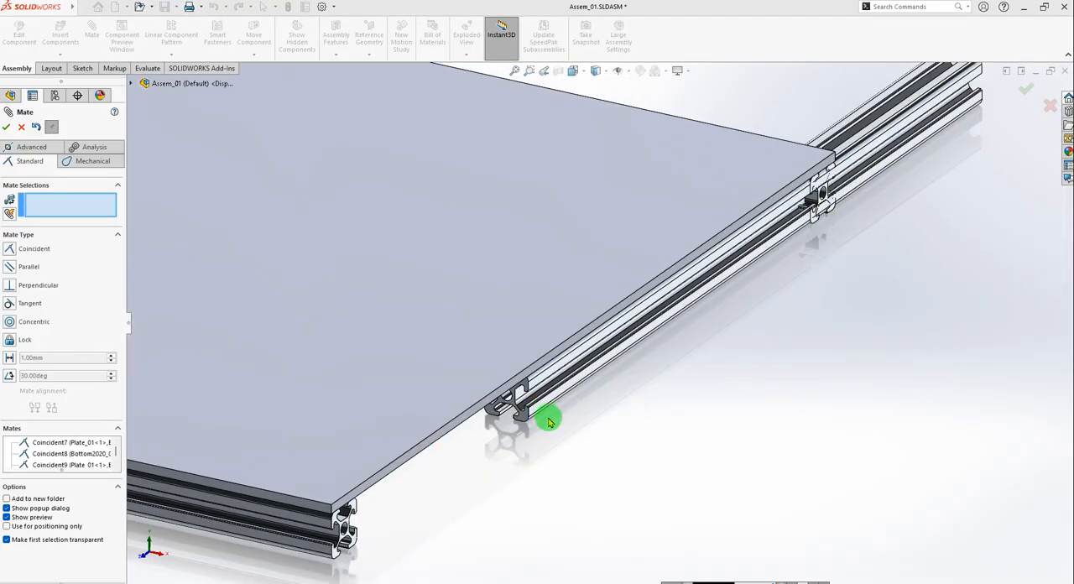
Mate the end face of Bottom2020_02<2> coincident with the inner side face of Bottom2020_01<2> and finish the mating.
scroll(527, 417, down, 6)
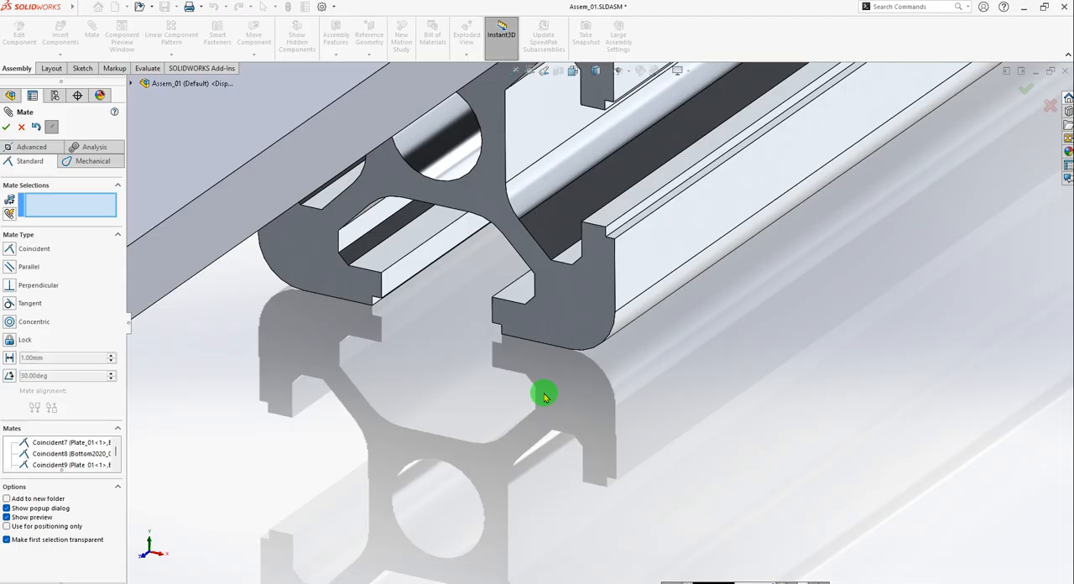
click(570, 304)
scroll(700, 347, up, 6)
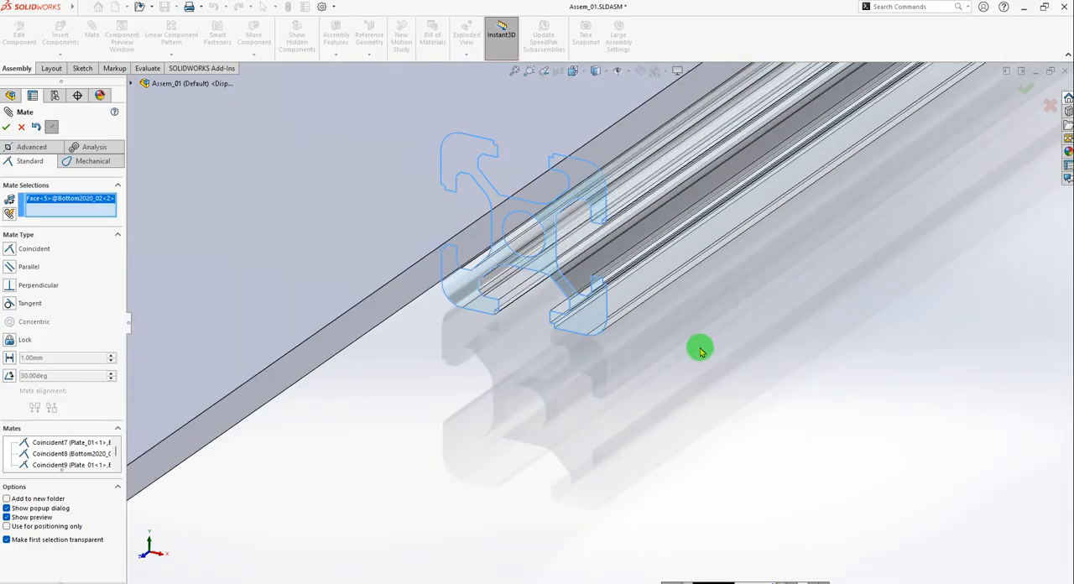
scroll(659, 356, up, 6)
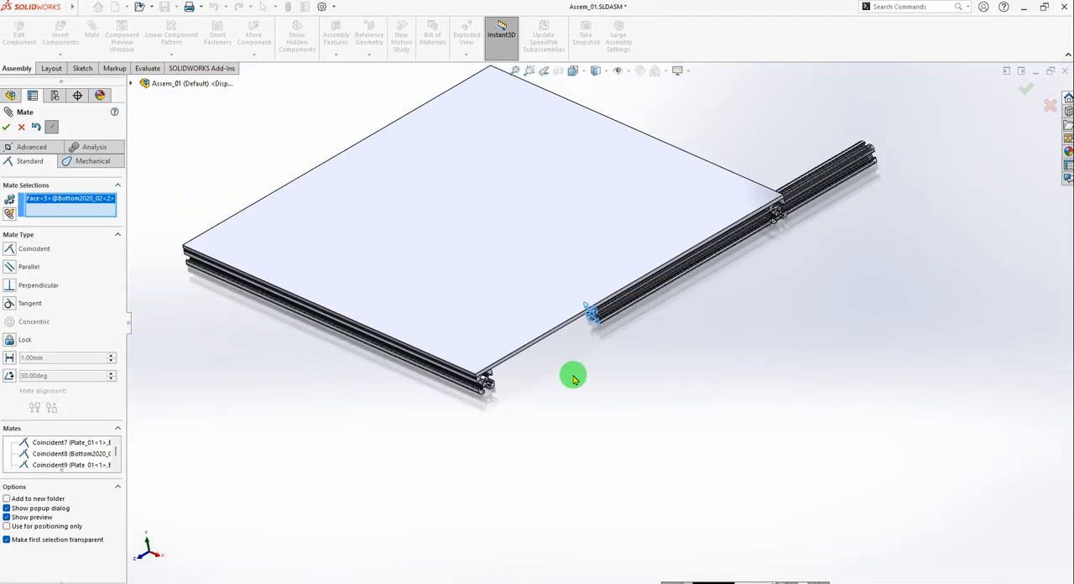
scroll(595, 347, up, 2)
middle_drag(566, 350, 423, 406)
scroll(341, 405, down, 3)
scroll(412, 383, down, 5)
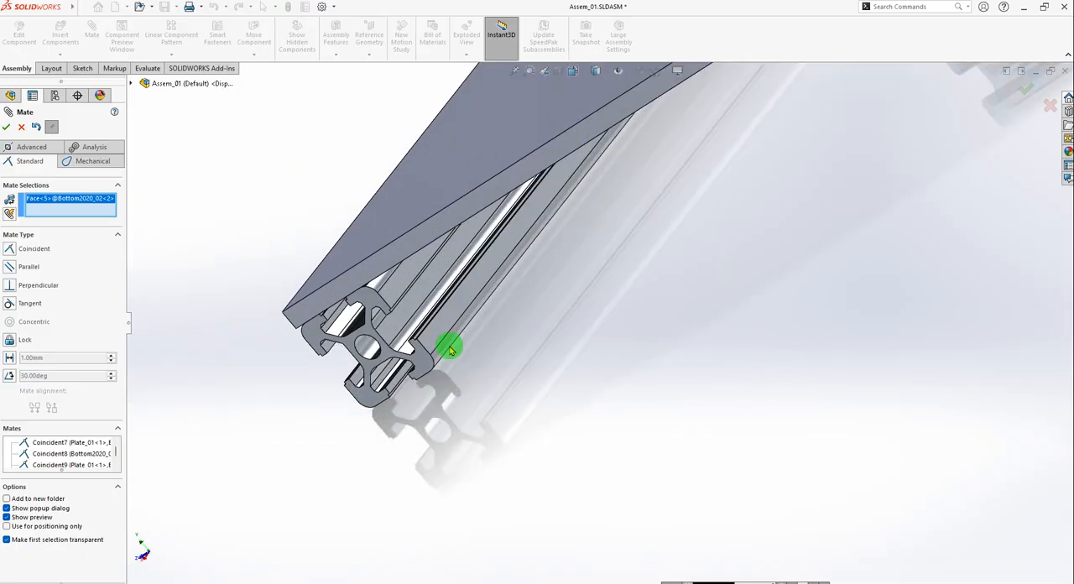
click(439, 331)
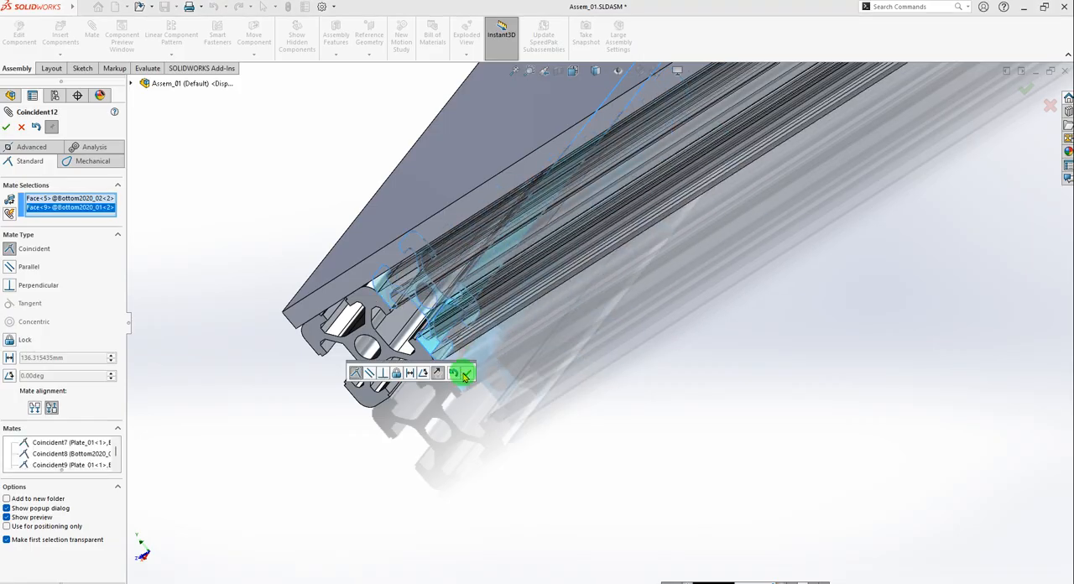
click(464, 374)
click(7, 128)
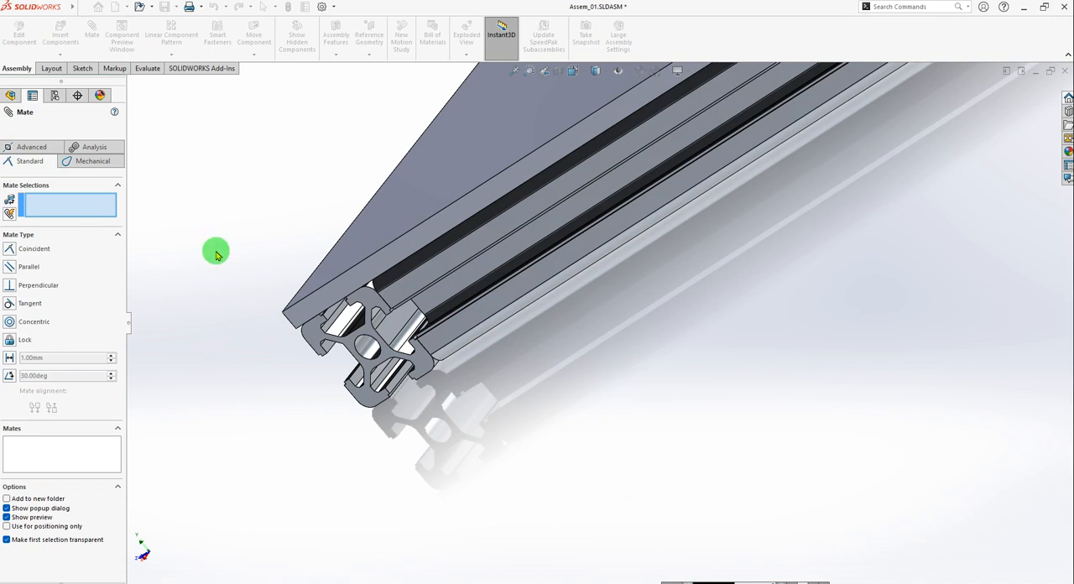
Examine the corner joint between the cross profile and the long profile, and the overall base under the plate.
scroll(433, 317, down, 2)
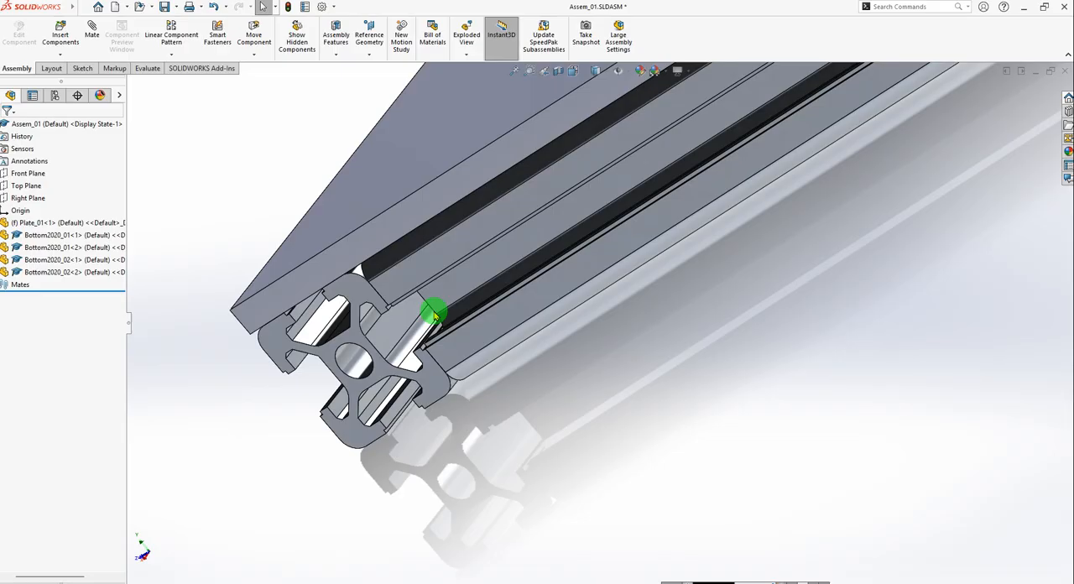
middle_drag(410, 331, 460, 308)
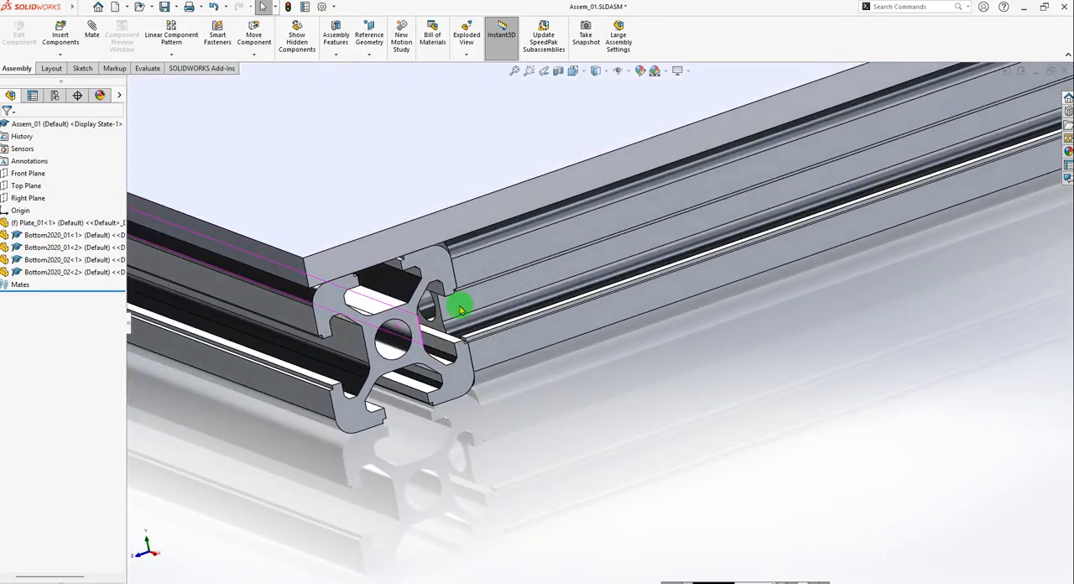
scroll(527, 323, up, 4)
scroll(527, 323, up, 3)
middle_drag(633, 235, 628, 370)
scroll(692, 311, up, 5)
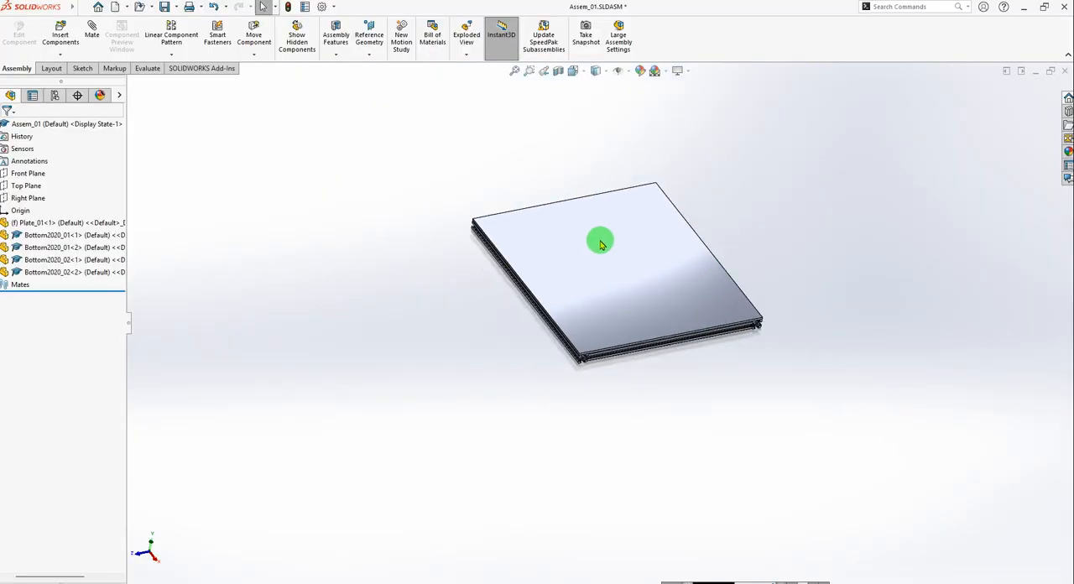
scroll(615, 254, down, 2)
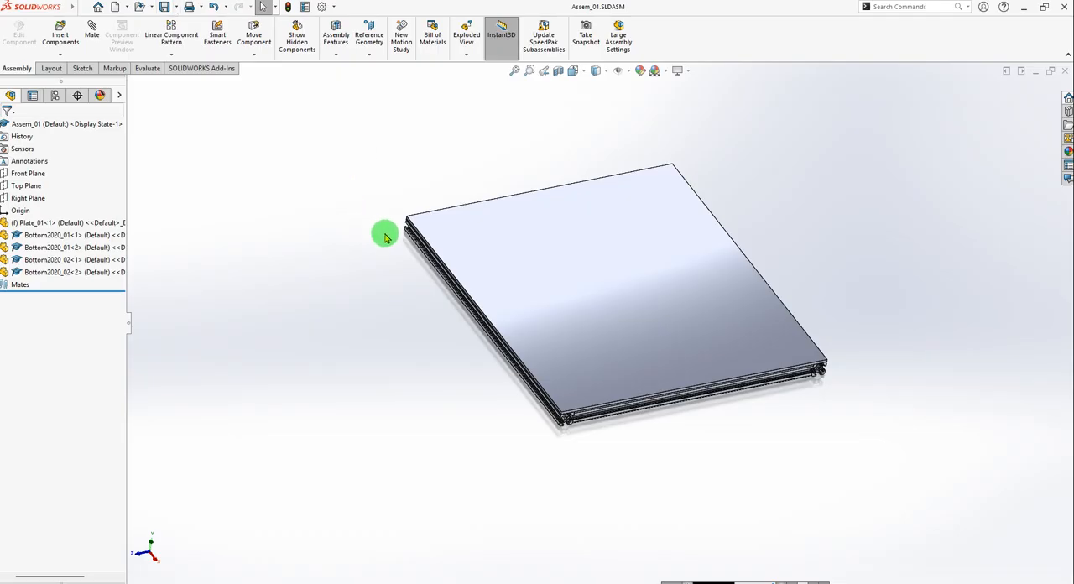
click(351, 242)
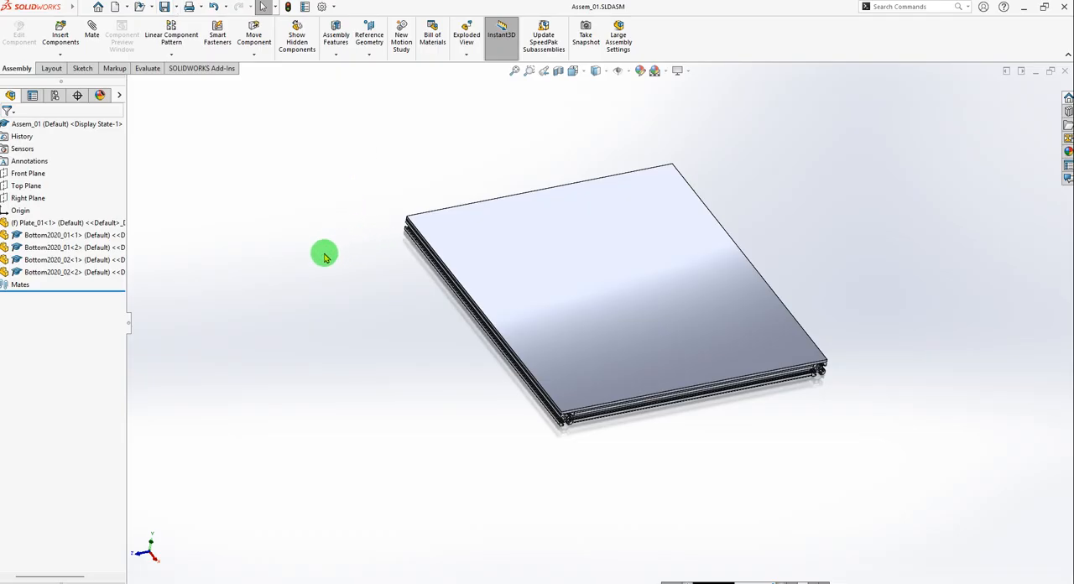
click(323, 254)
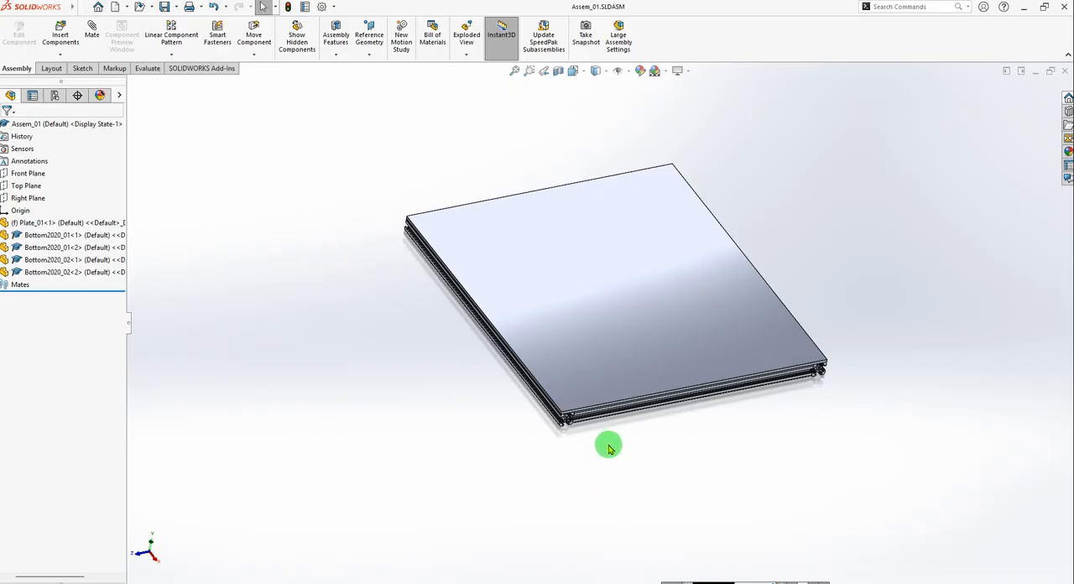
click(956, 131)
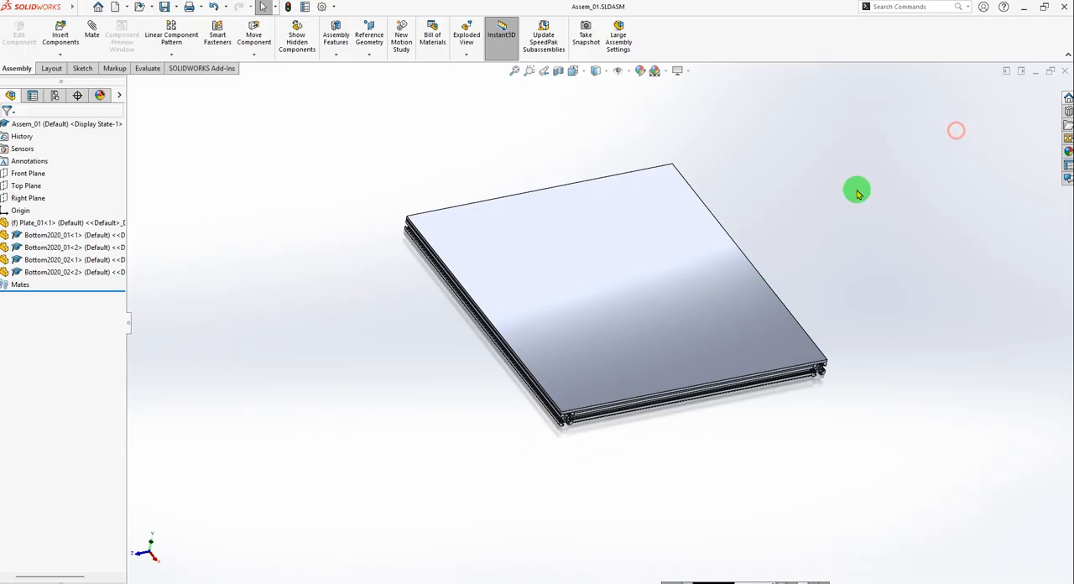
scroll(739, 360, down, 3)
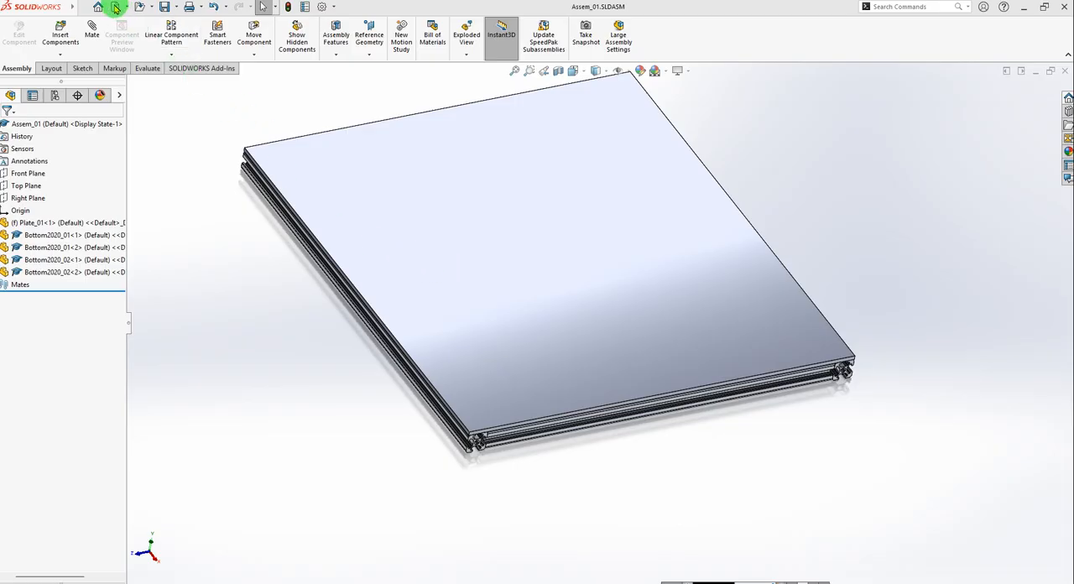
scroll(575, 203, up, 4)
scroll(588, 260, down, 6)
scroll(595, 276, up, 4)
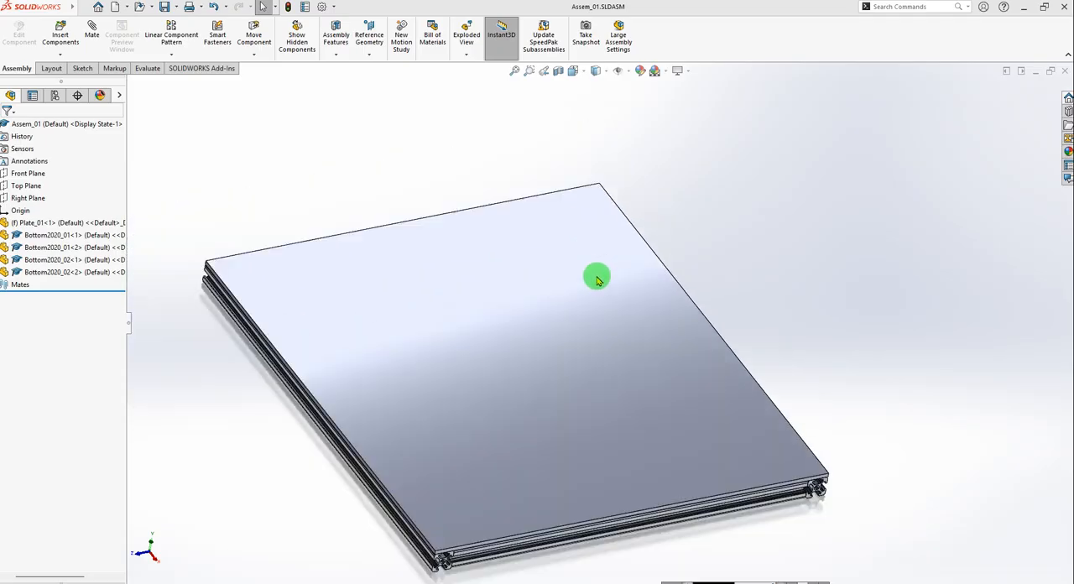
middle_drag(749, 344, 638, 359)
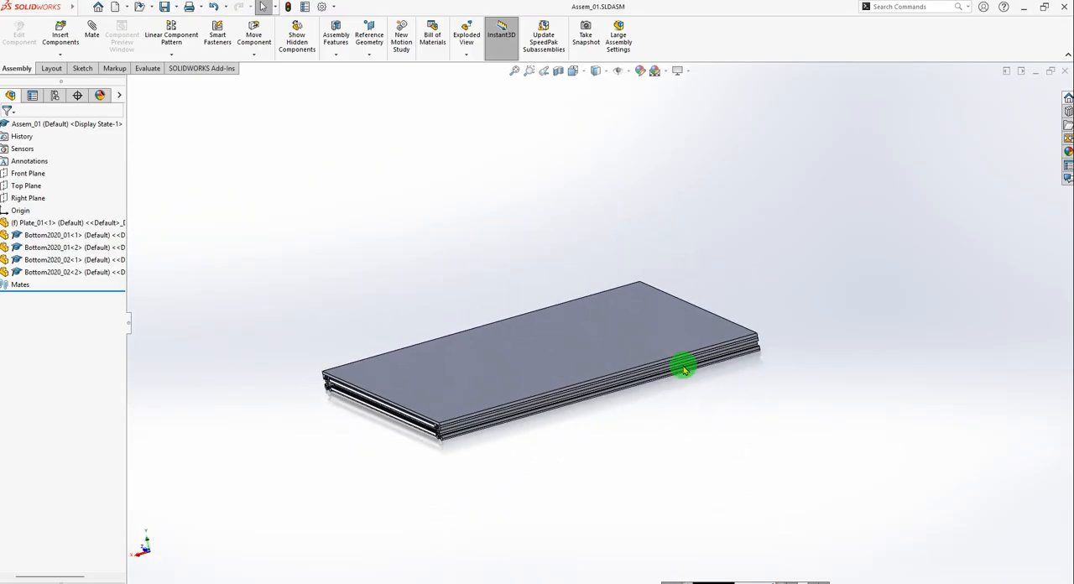
Switch to the 01_Kepykla_Blynu_06_v02 assembly and examine the blue upright frame, identifying the 4040 profile used for its outer upright.
key(ctrl+Tab)
key(ctrl+Tab)
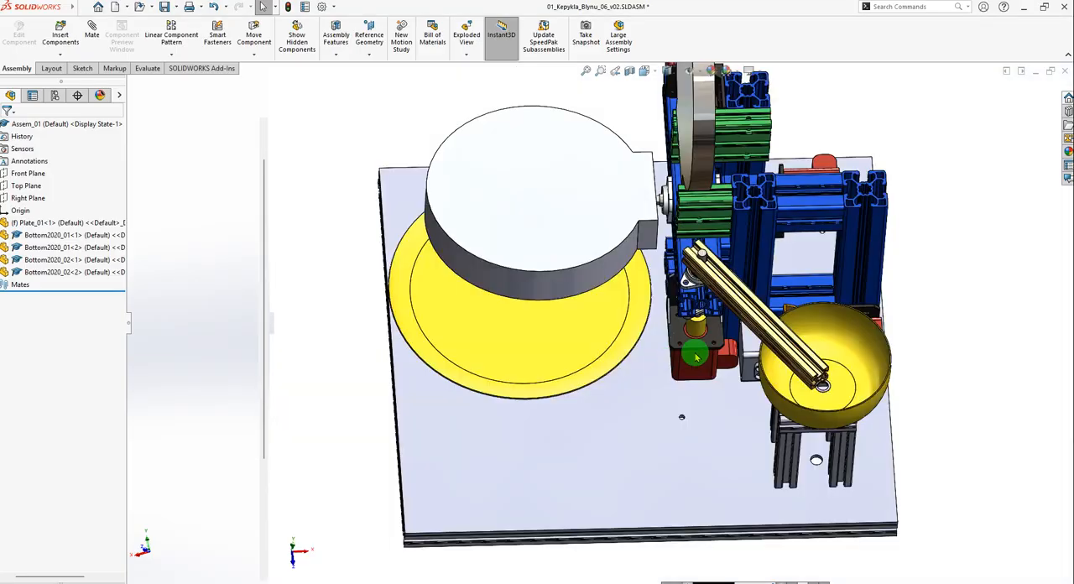
mouse_move(711, 321)
middle_down()
mouse_move(849, 335)
mouse_move(763, 350)
mouse_move(750, 316)
mouse_move(781, 298)
mouse_move(726, 319)
mouse_move(761, 313)
middle_up()
scroll(763, 311, down, 5)
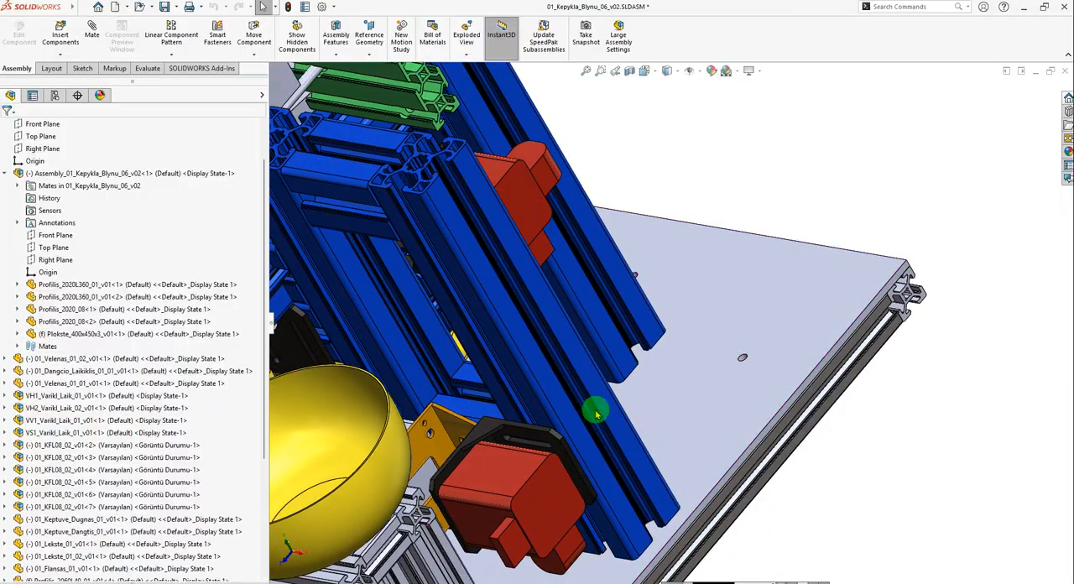
scroll(555, 252, down, 8)
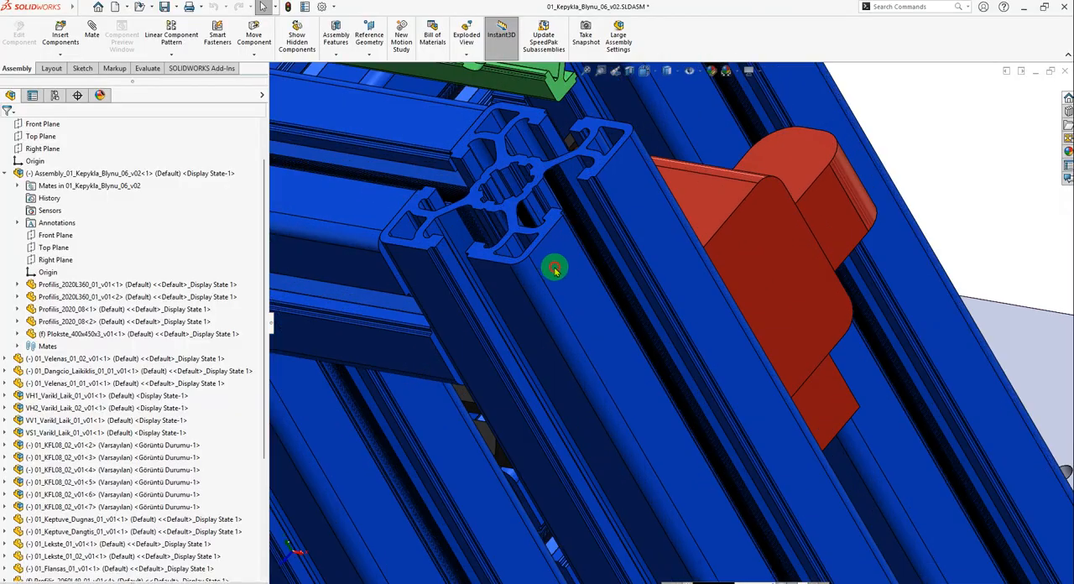
click(554, 281)
scroll(731, 350, up, 10)
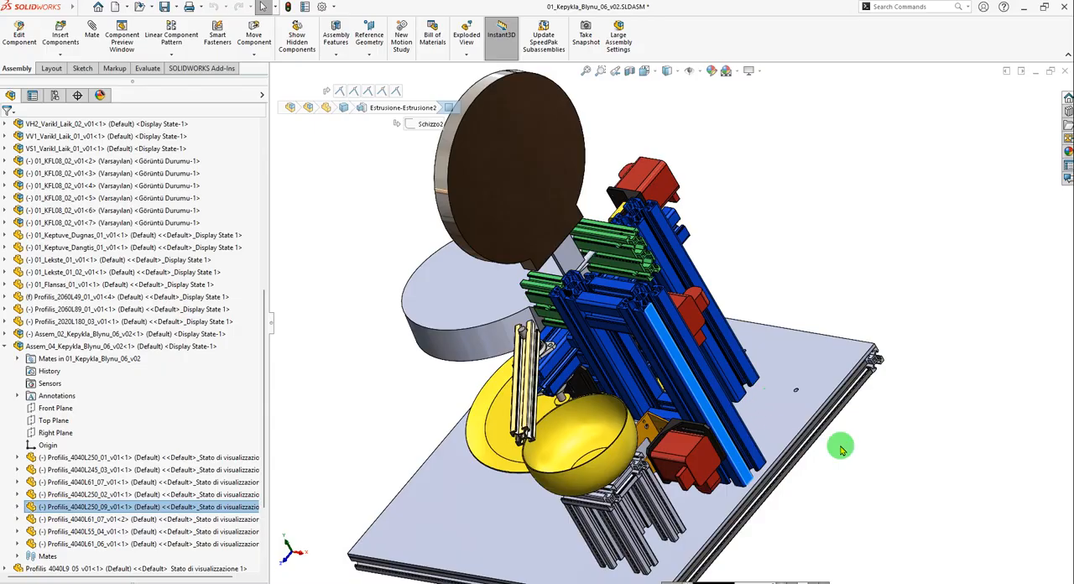
click(859, 454)
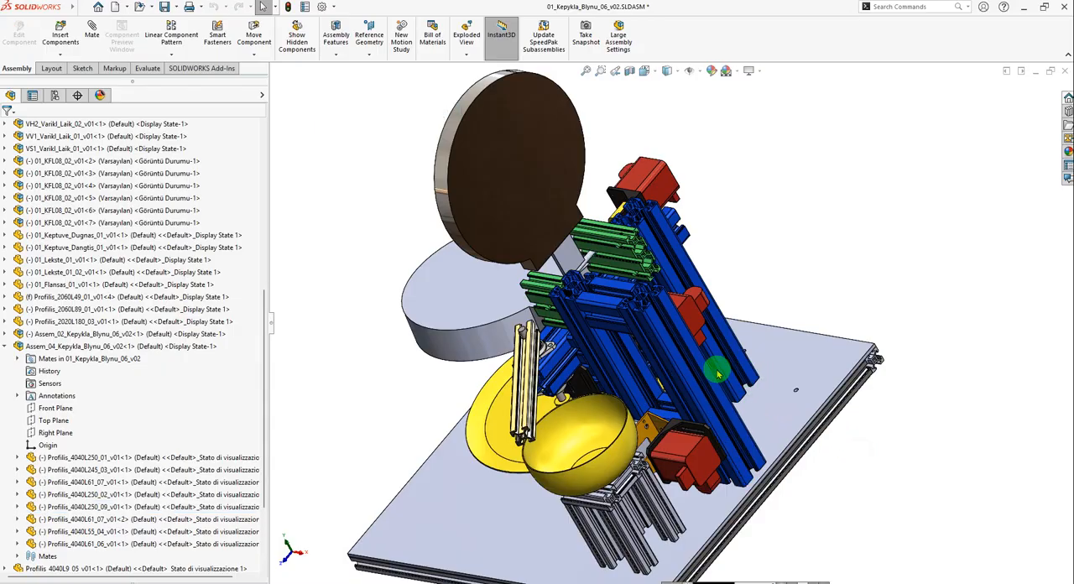
scroll(722, 409, down, 2)
mouse_move(721, 409)
middle_down()
mouse_move(643, 456)
mouse_move(750, 389)
middle_up()
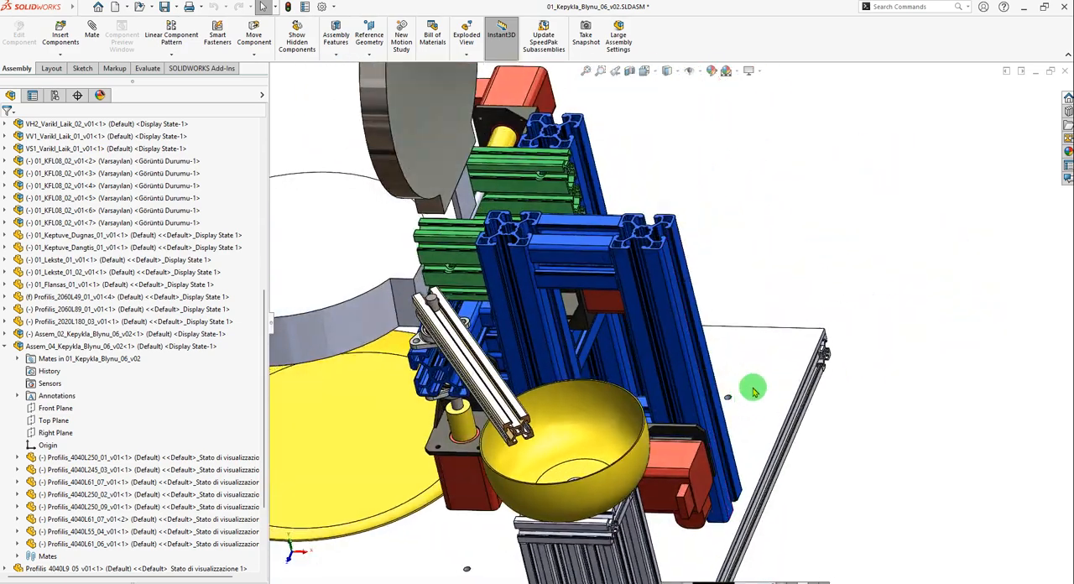
Switch to the browser and search the GrabCAD library for "profile 4040".
key(ctrl+Tab)
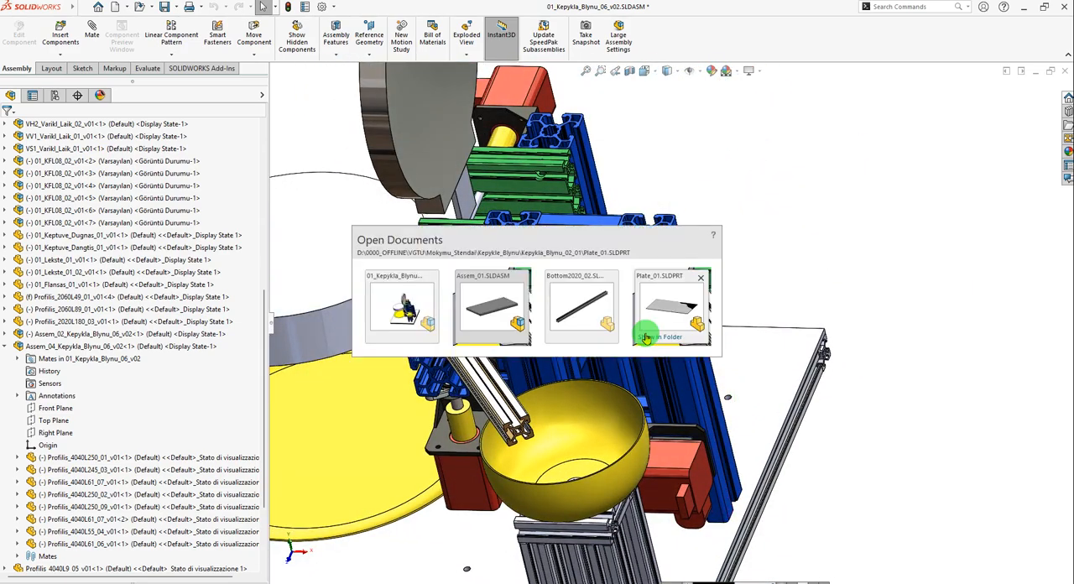
click(646, 337)
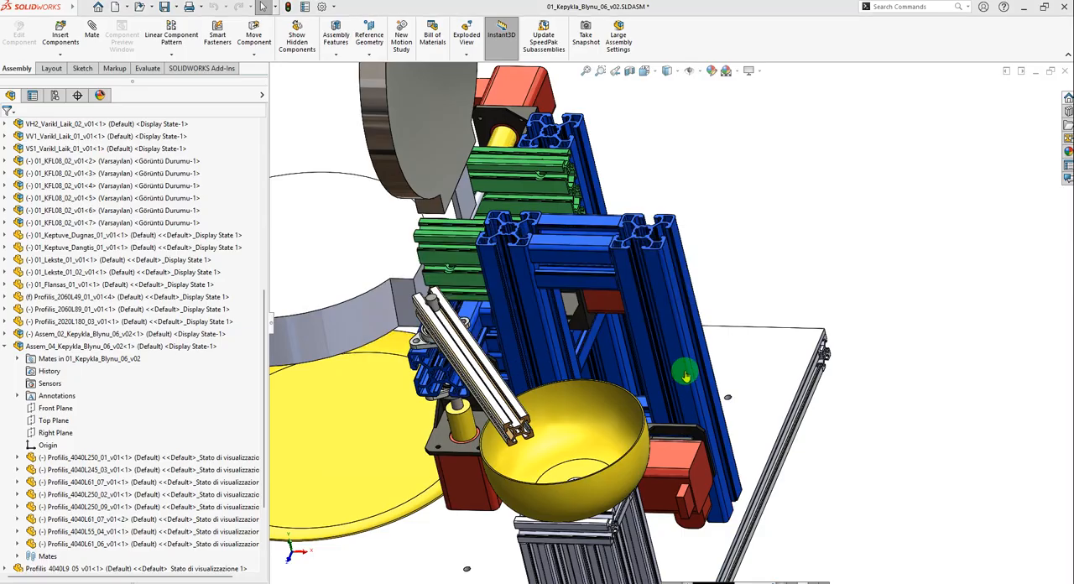
key(alt+Tab)
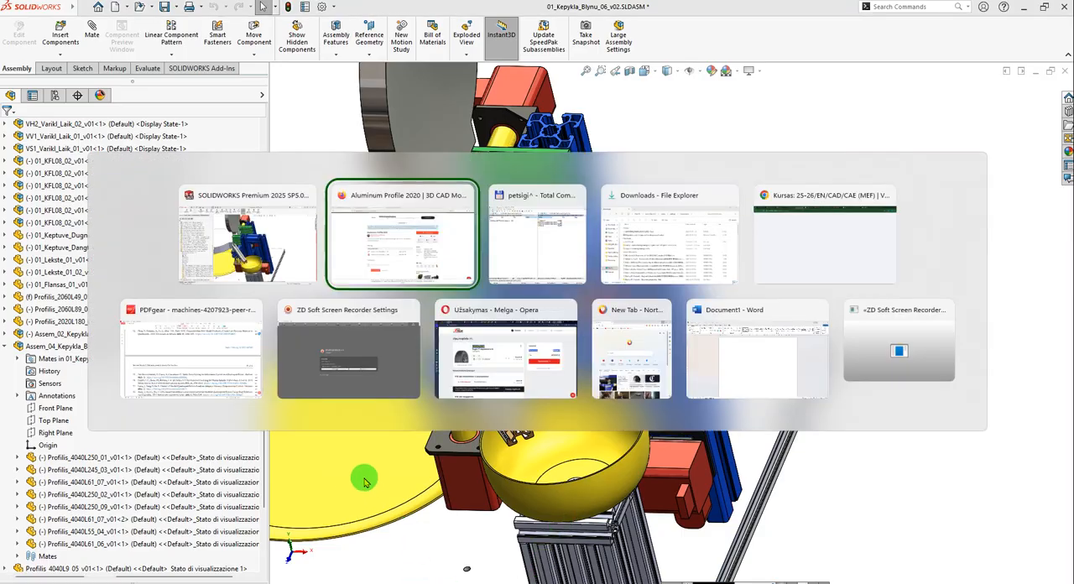
click(464, 257)
scroll(627, 221, up, 5)
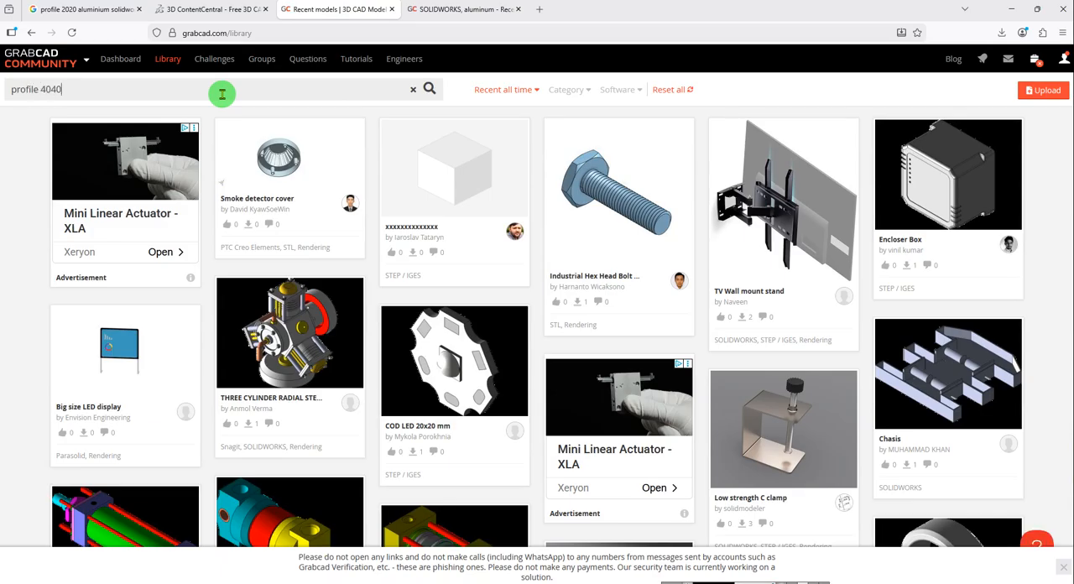
key(Return)
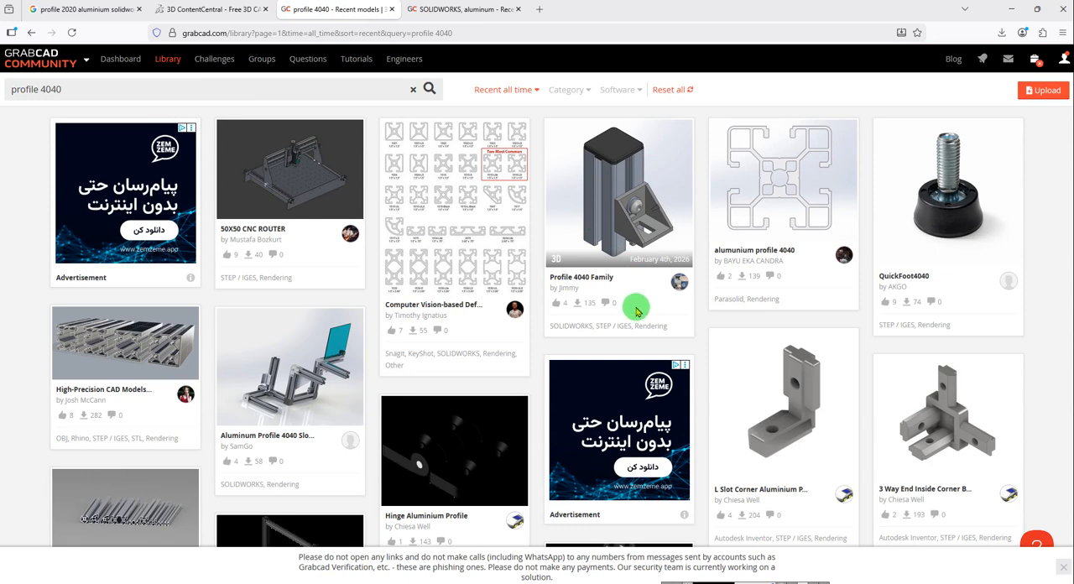
Open the Profile 4040 Family model, check its file list and download its files.
click(607, 185)
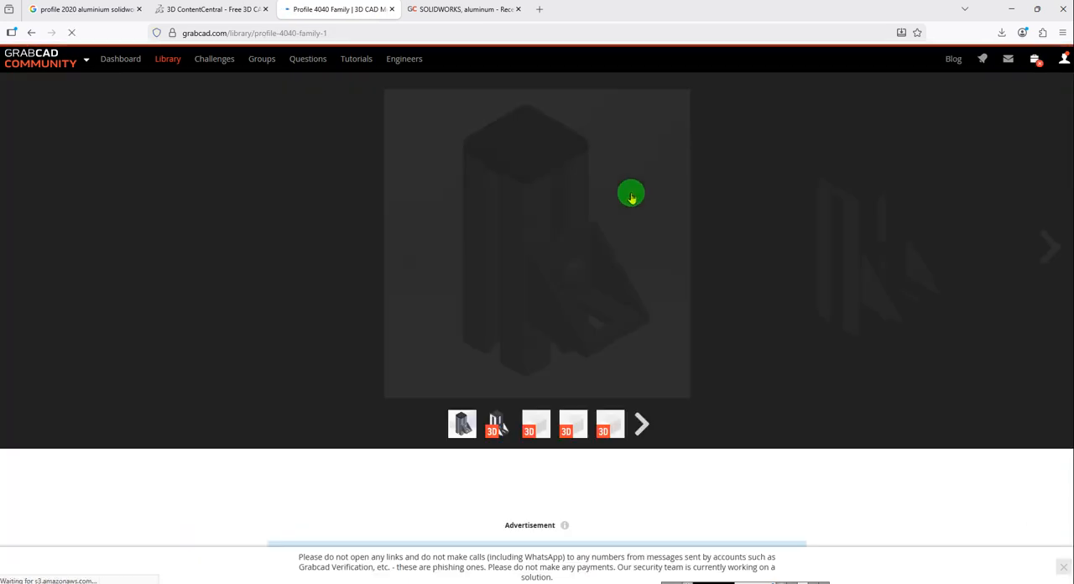
scroll(755, 294, down, 5)
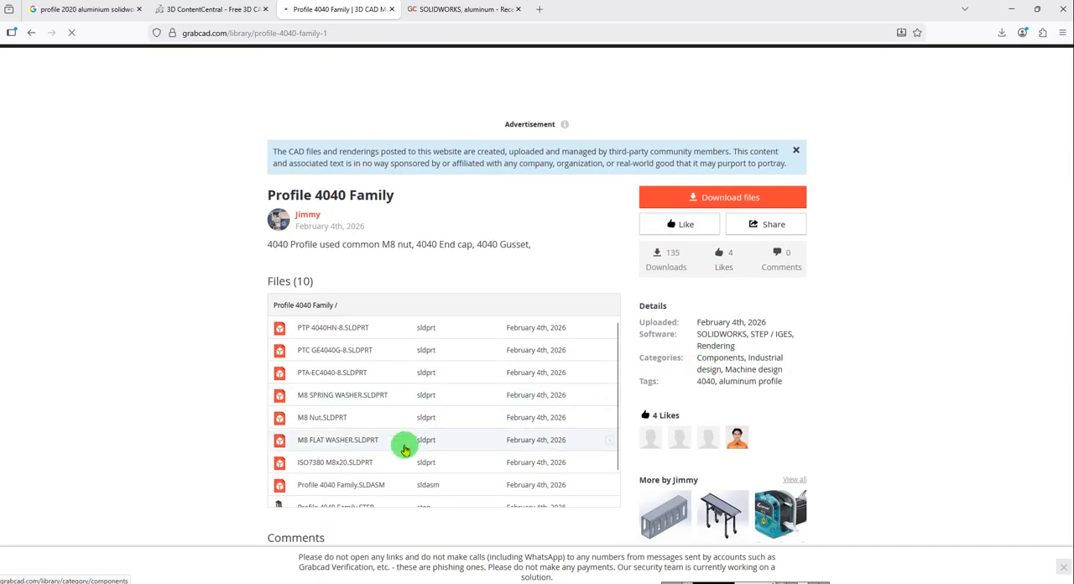
scroll(408, 402, down, 2)
scroll(476, 460, down, 2)
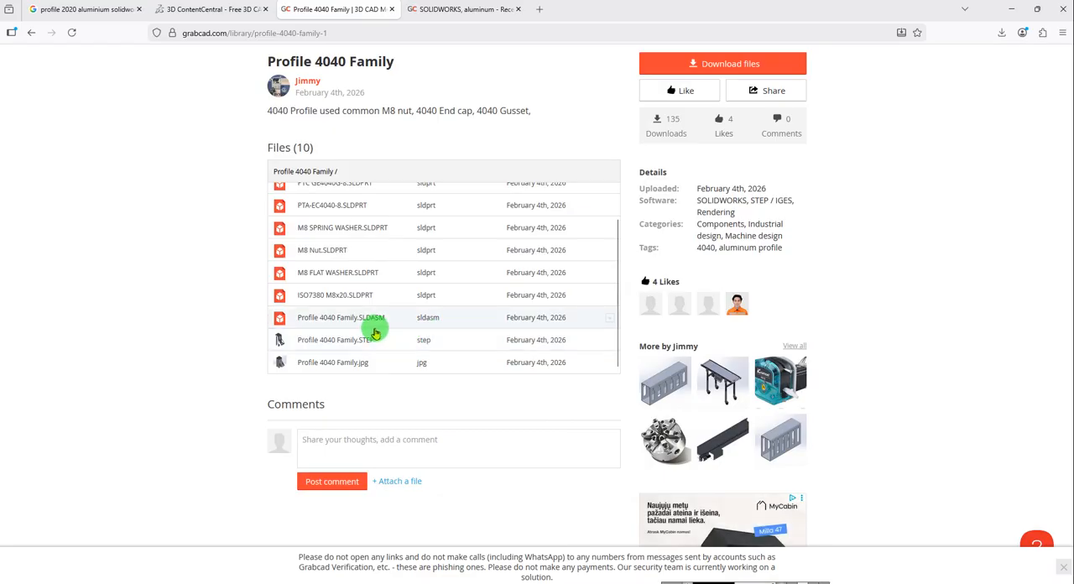
scroll(377, 345, up, 2)
scroll(898, 383, up, 5)
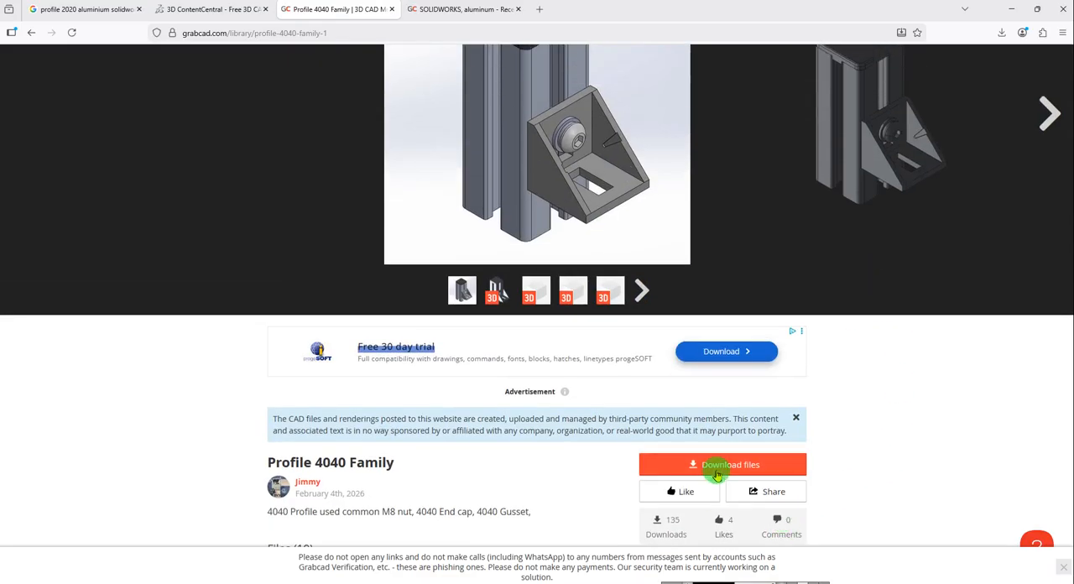
click(730, 467)
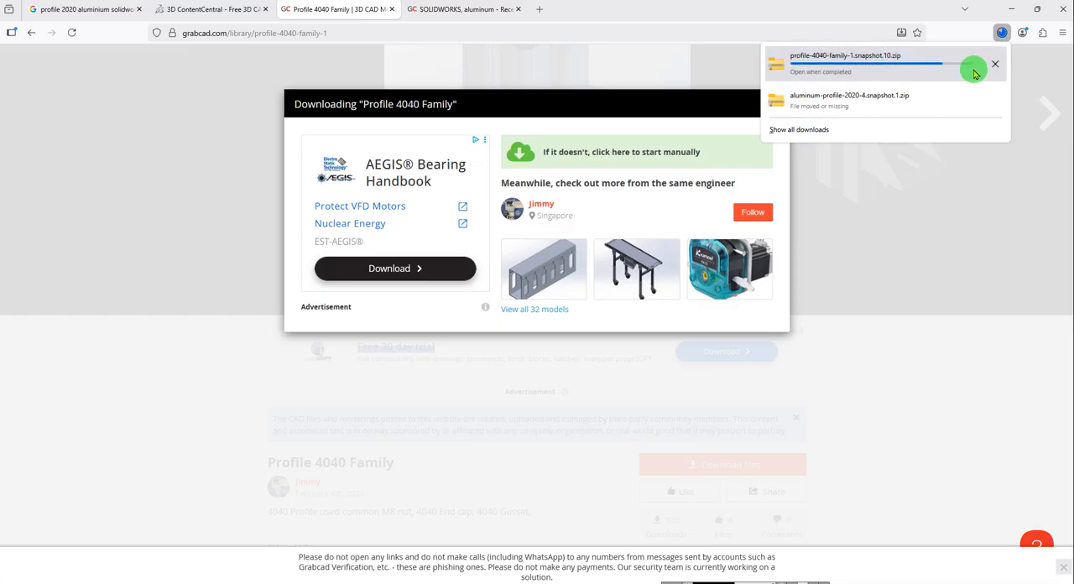
Locate the downloaded profile-4040-family-1.snapshot.10.zip, place it in the Kepykla_Blynu_02_01 project folder and switch to Total Commander.
click(992, 64)
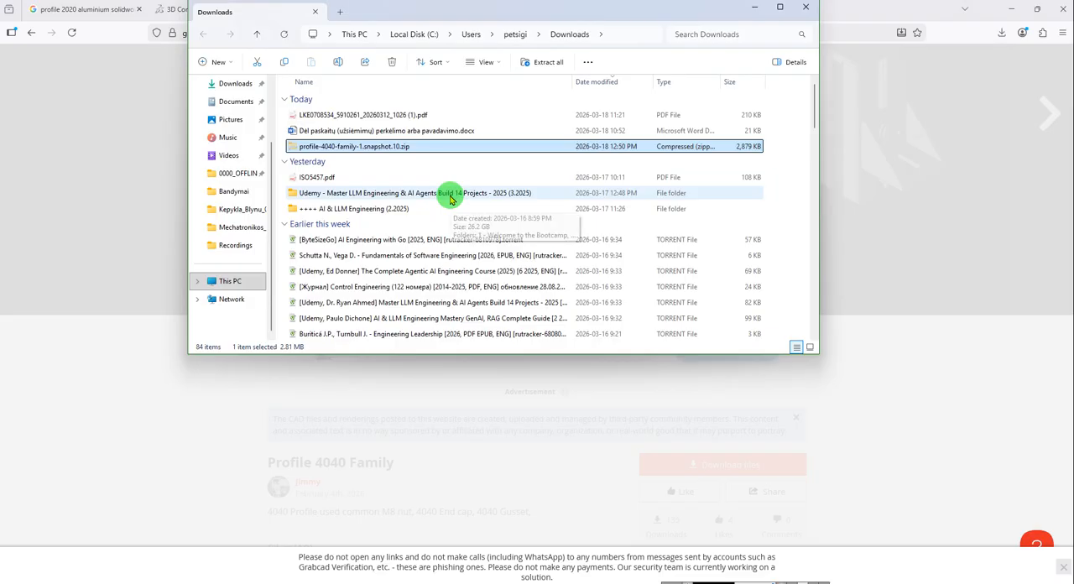
key(alt+Tab)
key(alt+Tab)
key(alt+Tab)
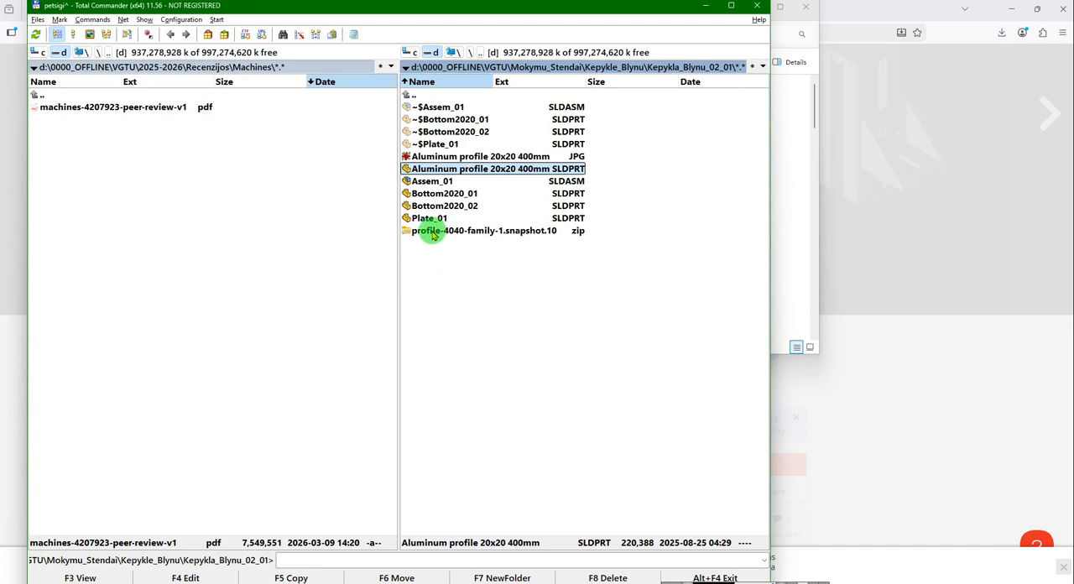
Extract profile-4040-family-1.snapshot.10.zip into a subfolder of the same name, then delete the archive.
click(433, 234)
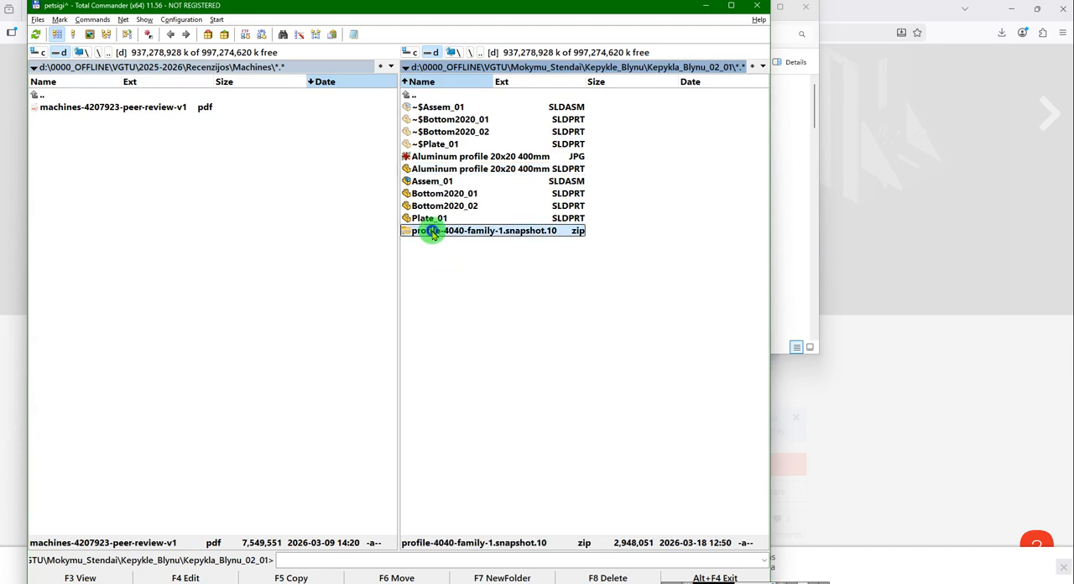
right_click(430, 232)
mouse_move(472, 306)
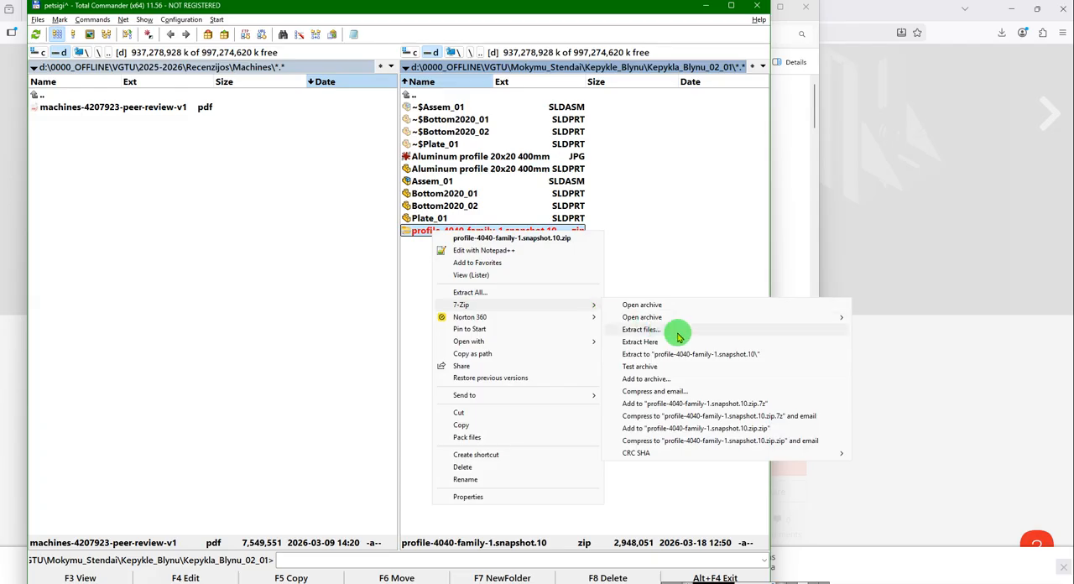
click(697, 353)
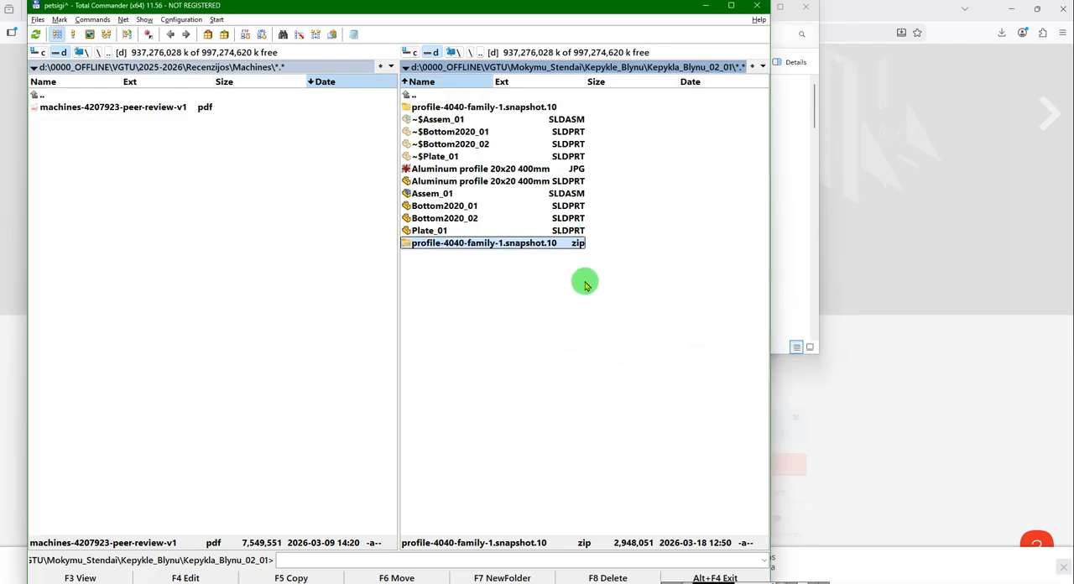
key(Delete)
key(Return)
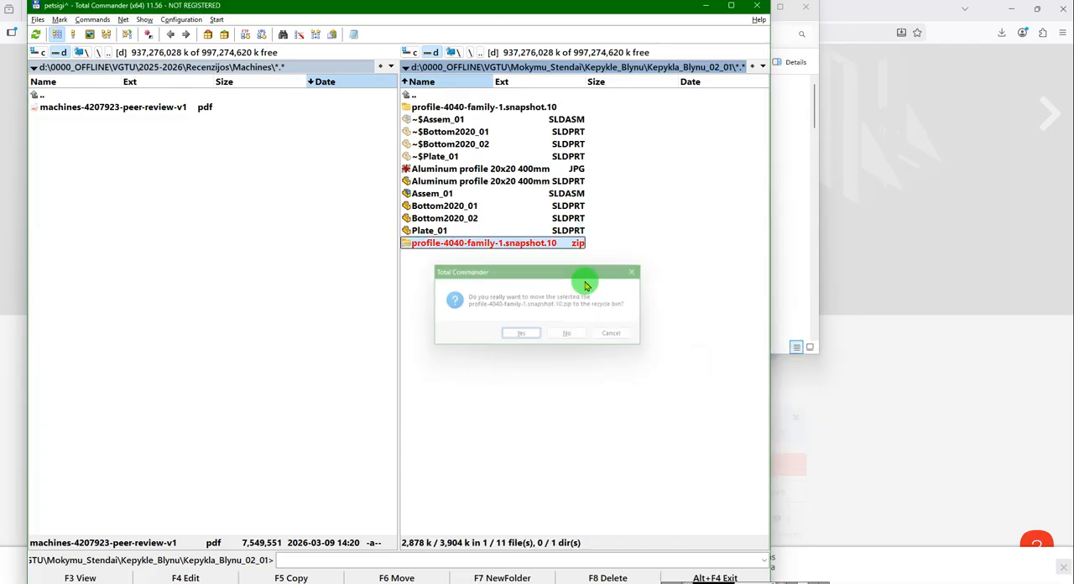
Open the extracted profile-4040-family-1.snapshot.10 folder and look over its assembly and part files.
double_click(449, 109)
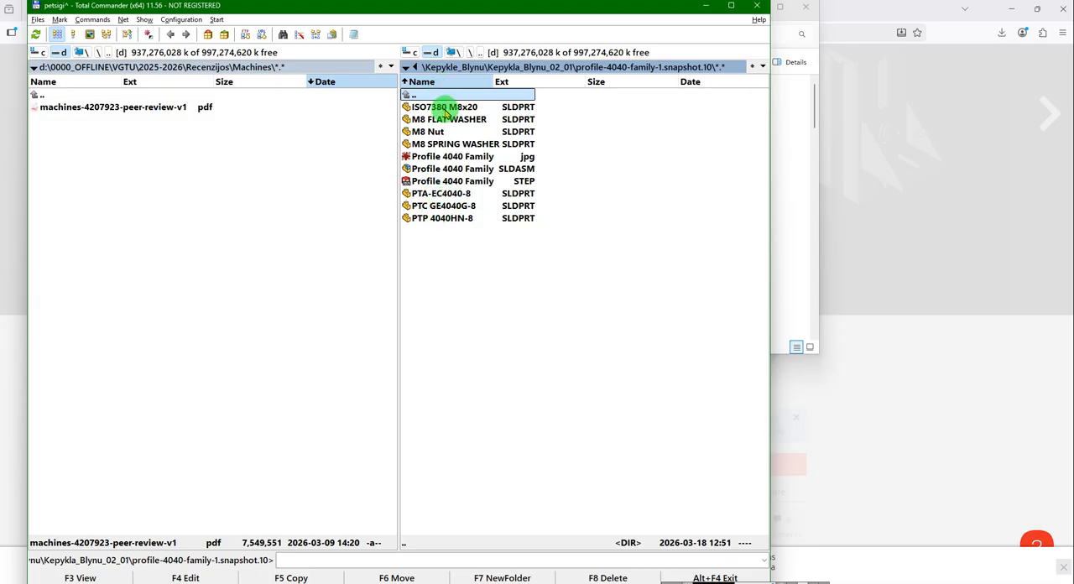
click(453, 173)
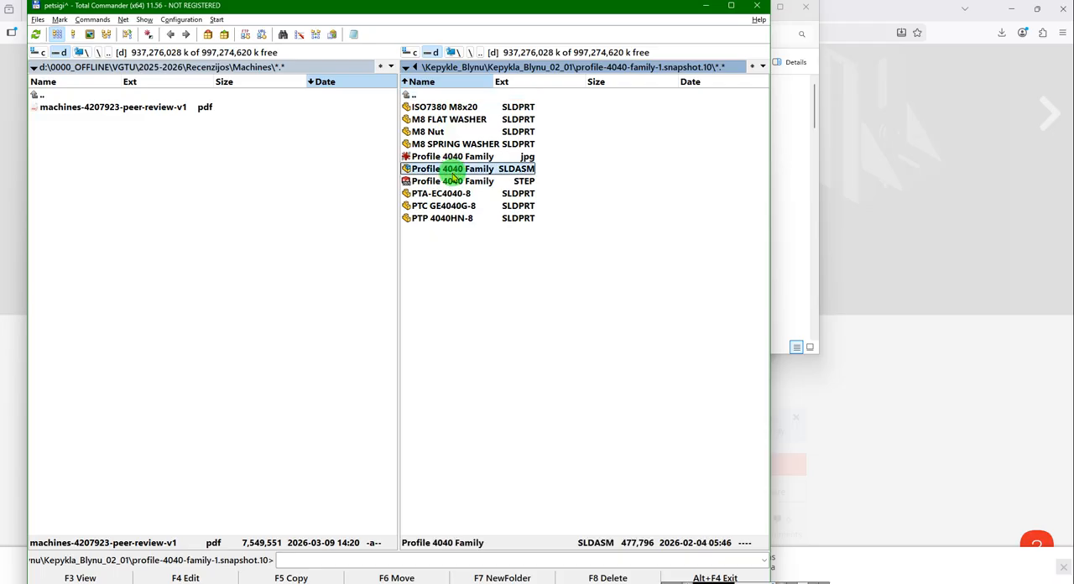
click(437, 195)
Switch to SOLIDWORKS, preview the parts in the profile-4040-family-1.snapshot.10 folder and open the profile part PTP 4040HN-8.
key(alt+Tab)
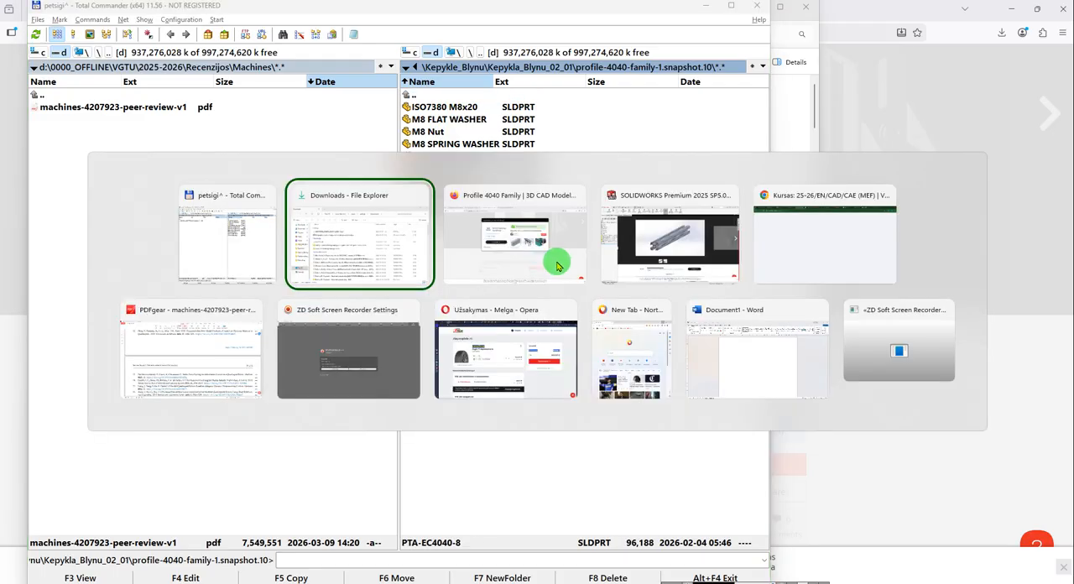
key(alt+Tab)
key(alt+Tab)
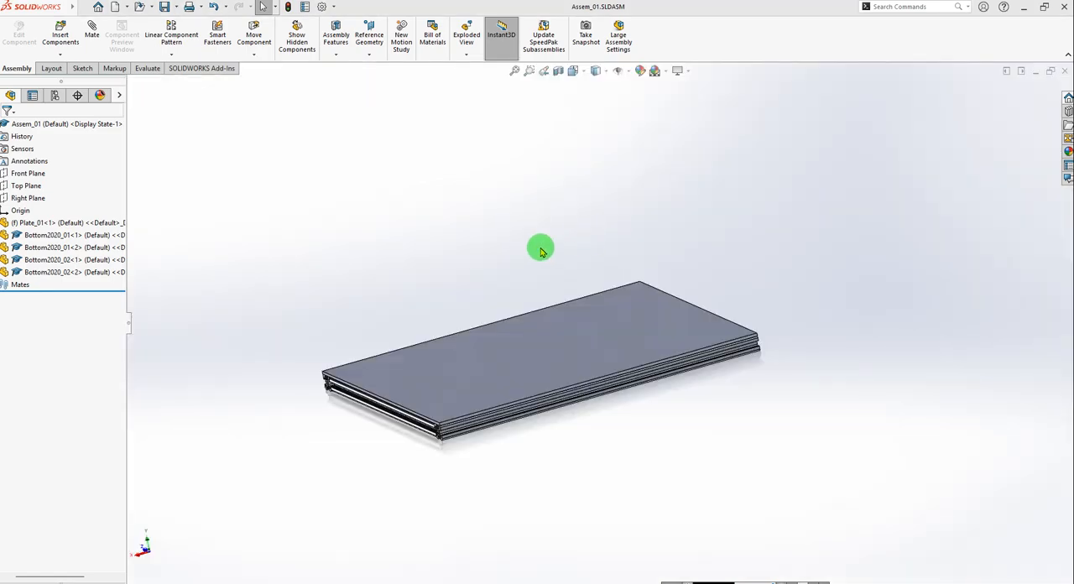
click(138, 8)
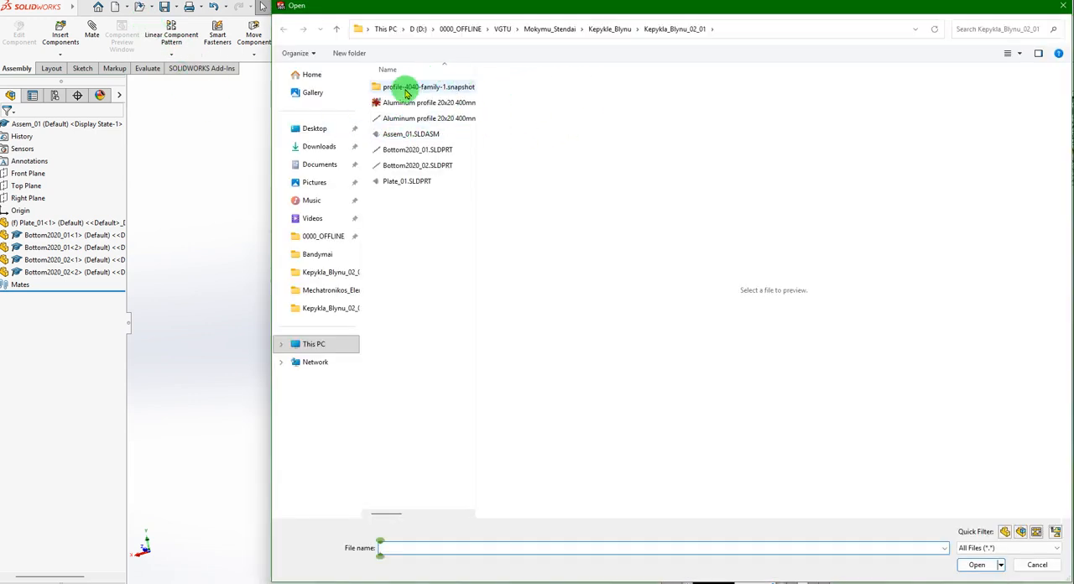
click(404, 87)
double_click(403, 87)
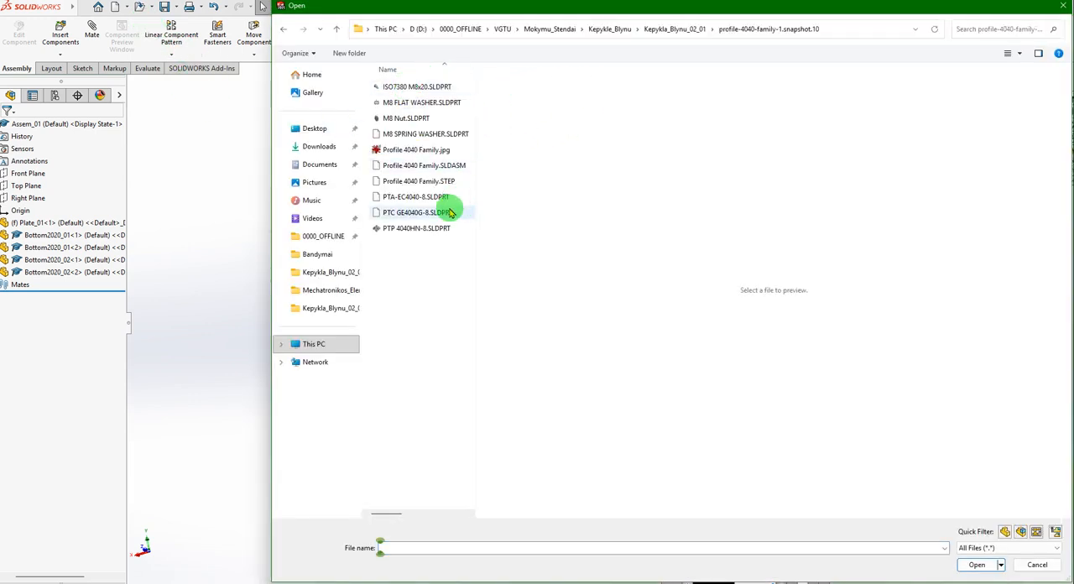
click(403, 229)
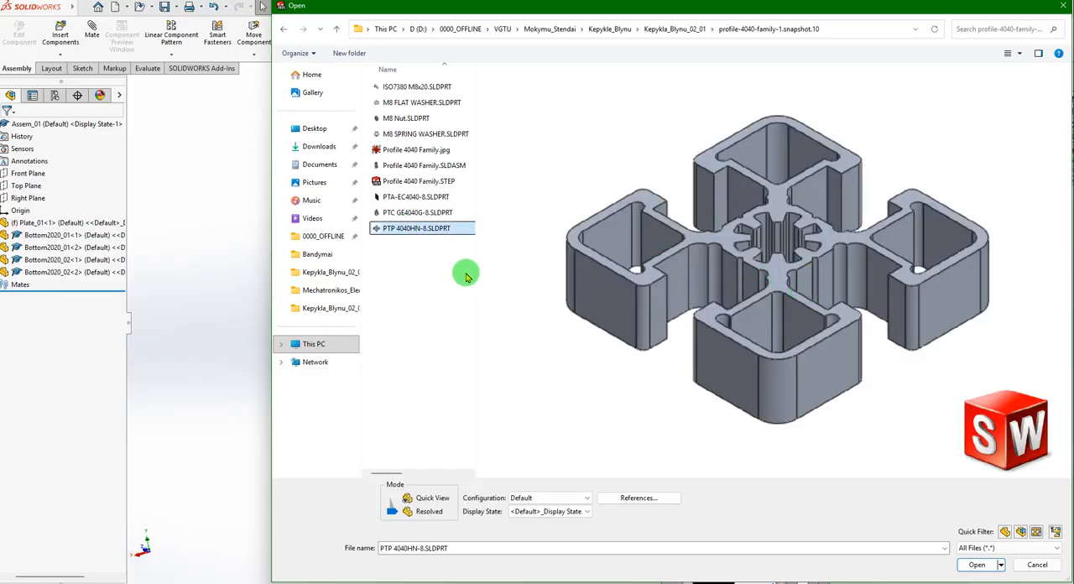
click(407, 213)
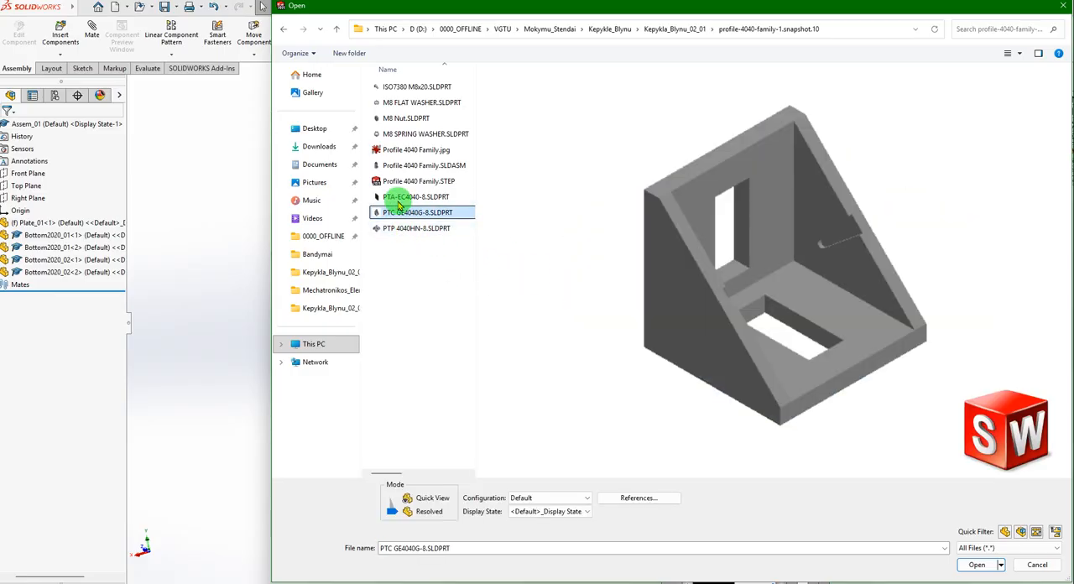
click(403, 197)
click(404, 227)
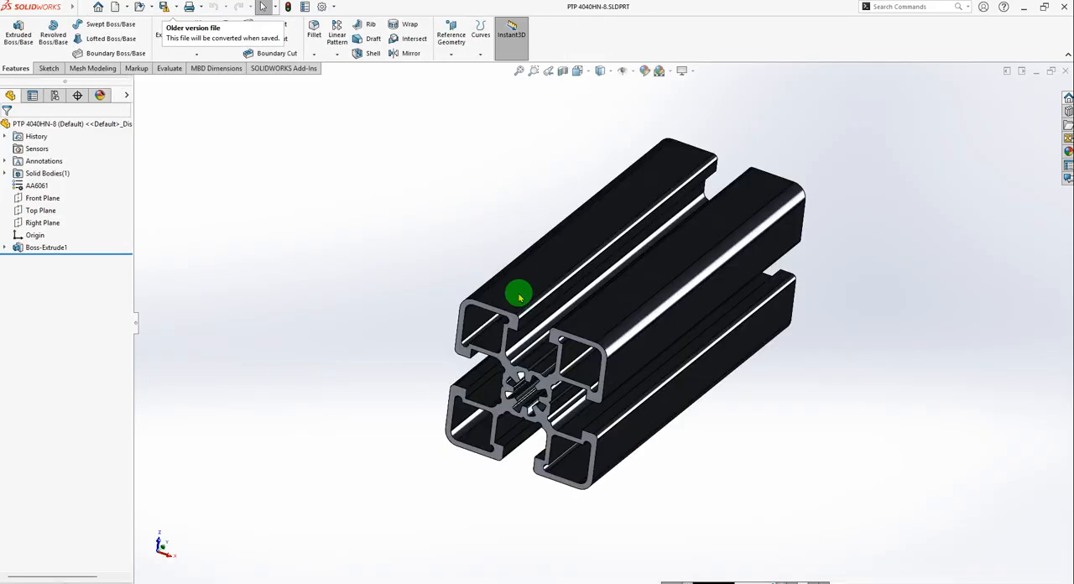
Save the part as Profile_4040_01 in the Kepykla_Blynu_02_01 folder, accepting conversion to the current version and suppressing that warning.
middle_drag(710, 298, 689, 364)
scroll(514, 381, down, 2)
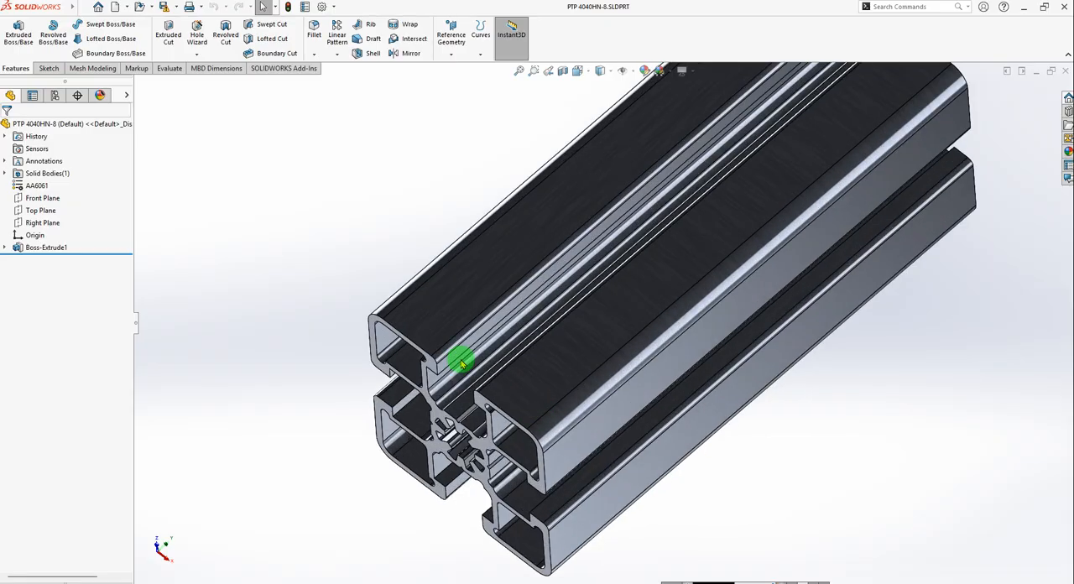
key(f)
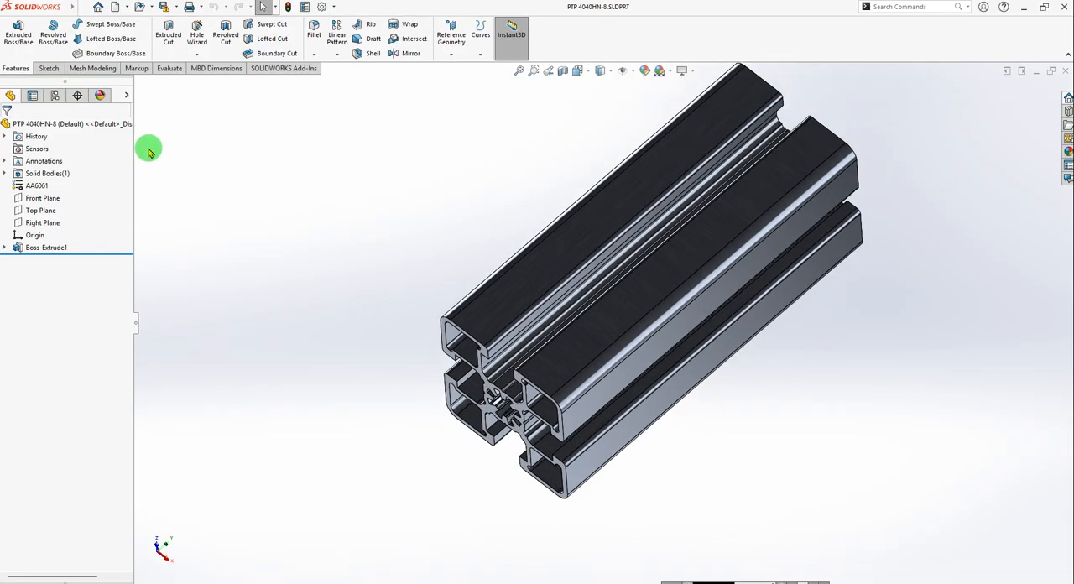
click(175, 10)
click(182, 30)
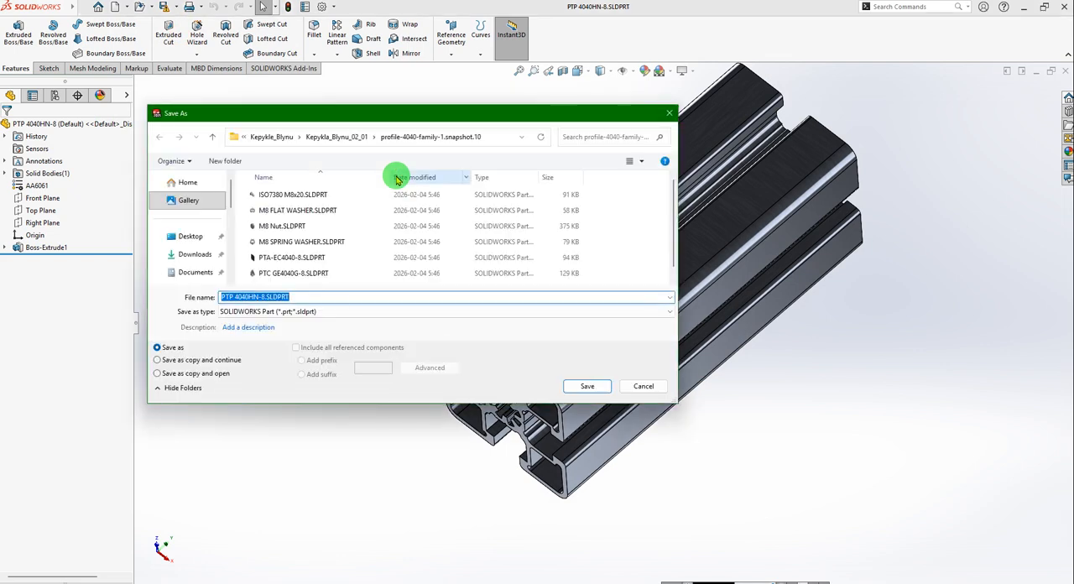
click(330, 136)
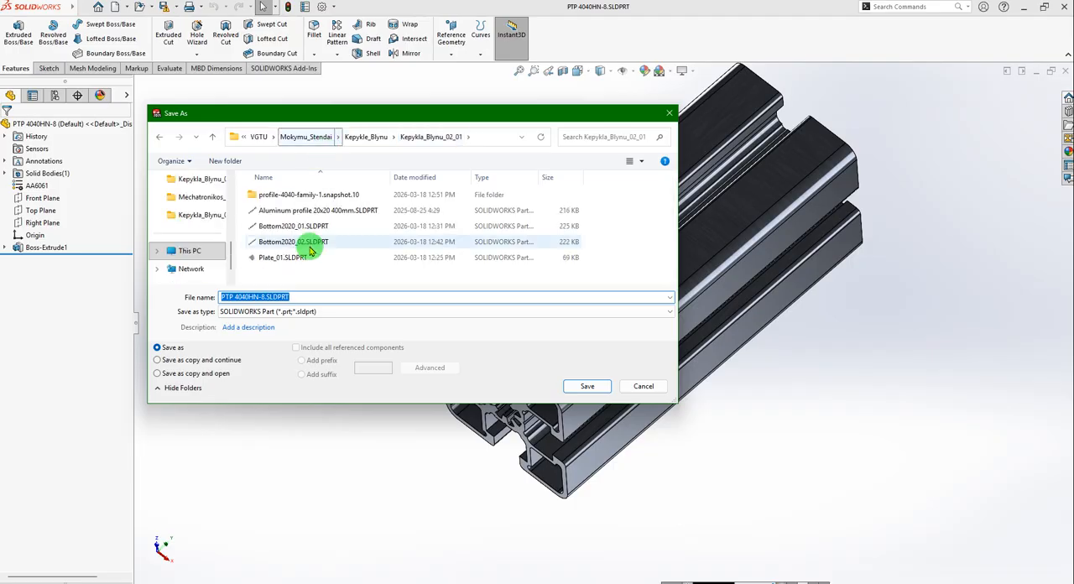
drag(307, 298, 187, 293)
text(p)
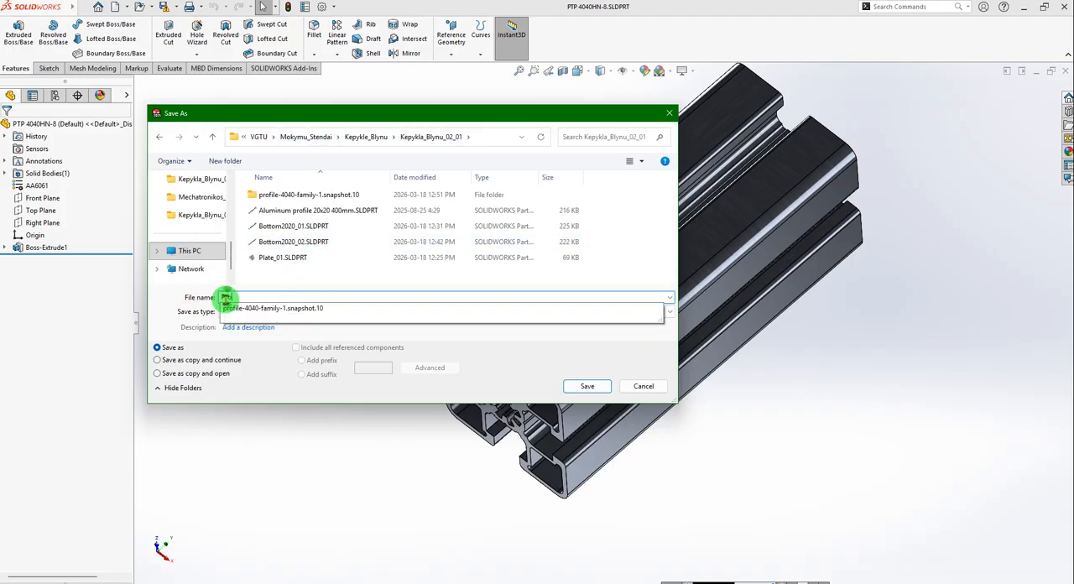
text(rofile_4040_01)
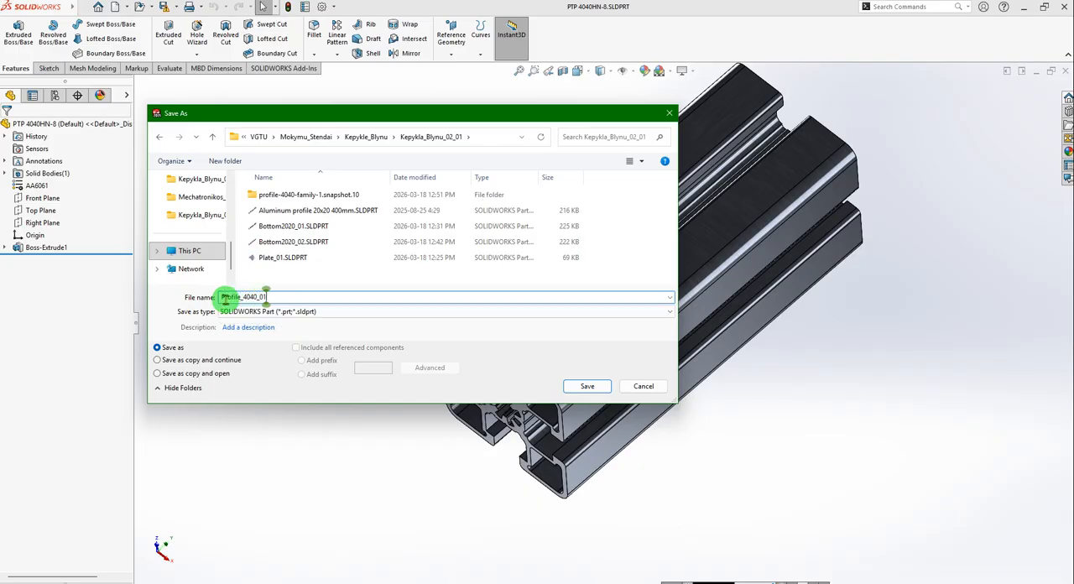
key(Return)
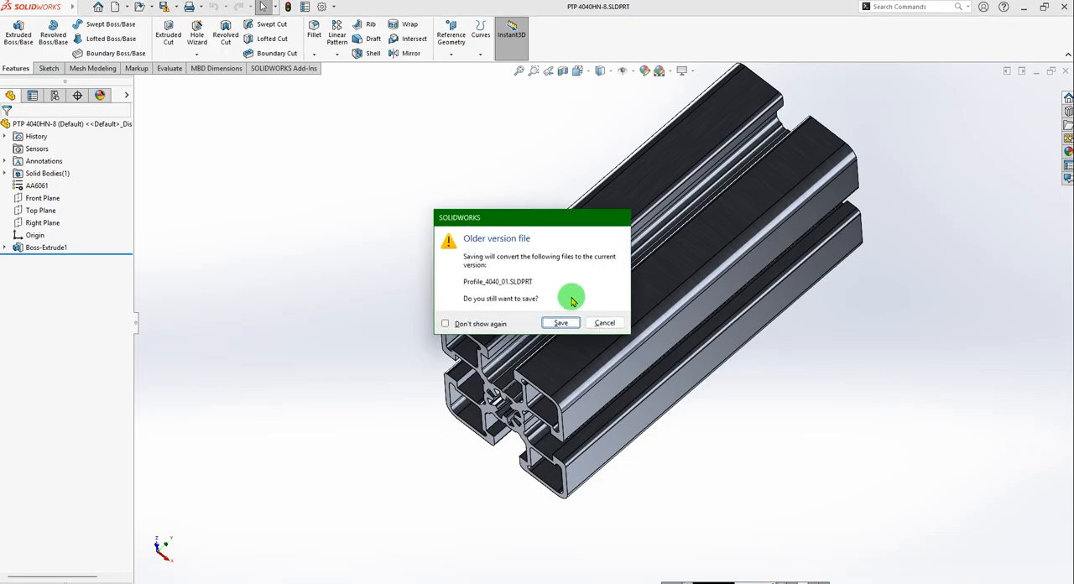
click(494, 324)
click(561, 325)
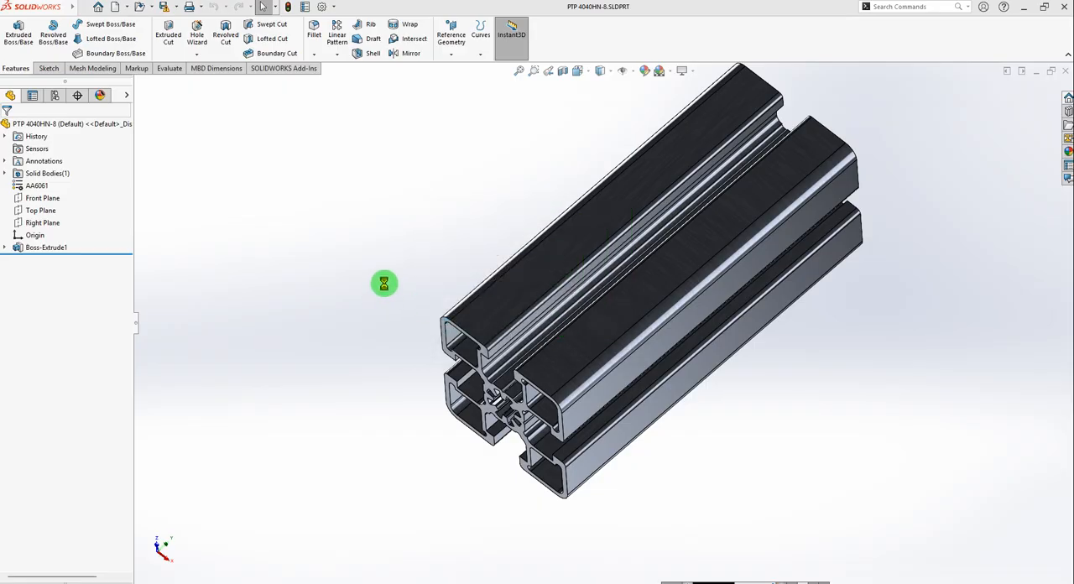
Switch to the reference assembly 01_Kepykla_Blynu_06_v02 and measure the long outer face of the blue upright 4040 profile.
key(ctrl+Tab)
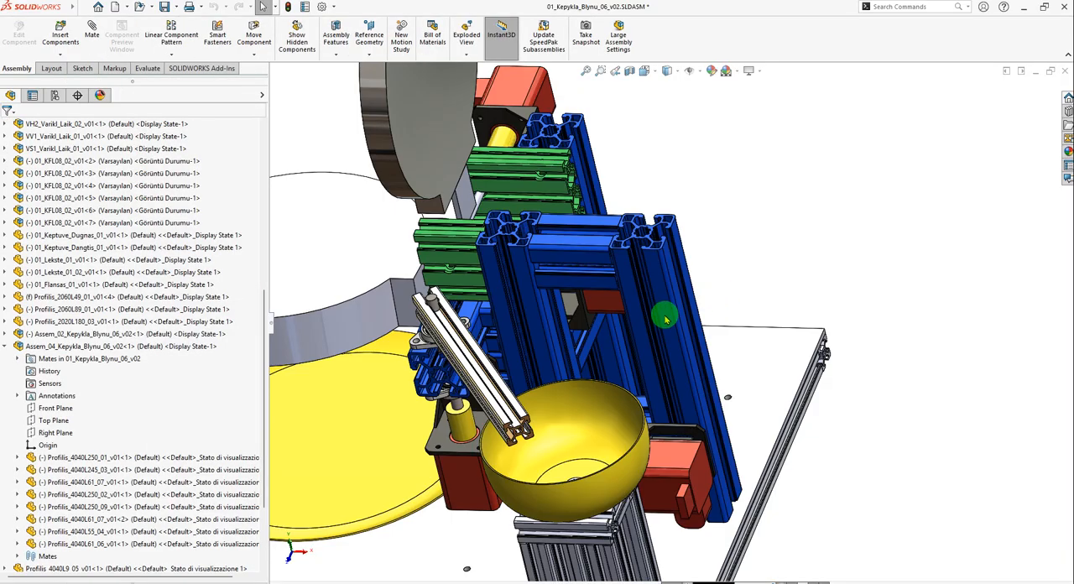
scroll(660, 311, down, 3)
click(668, 307)
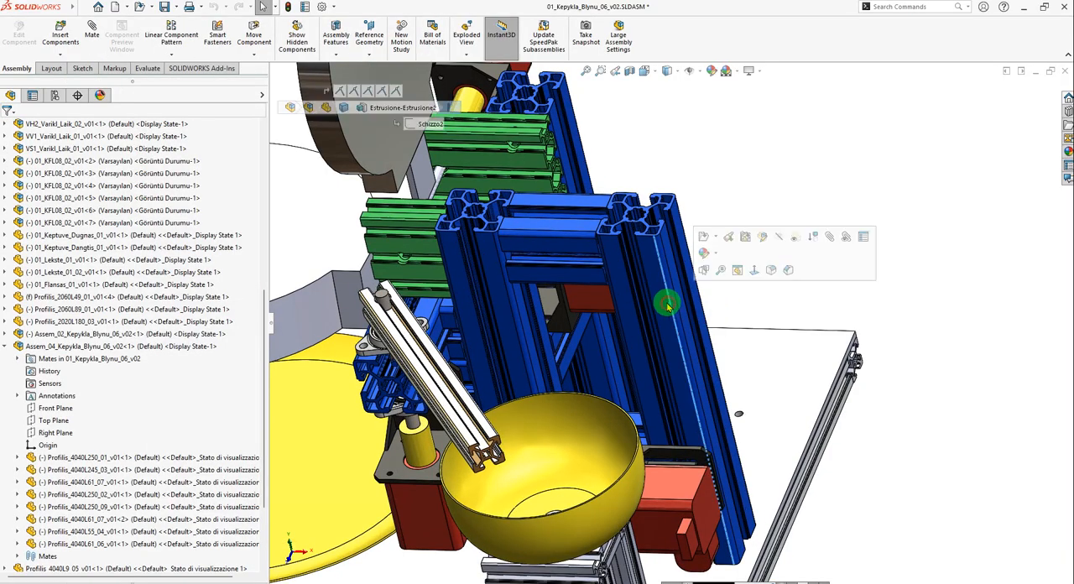
click(663, 311)
scroll(826, 344, up, 1)
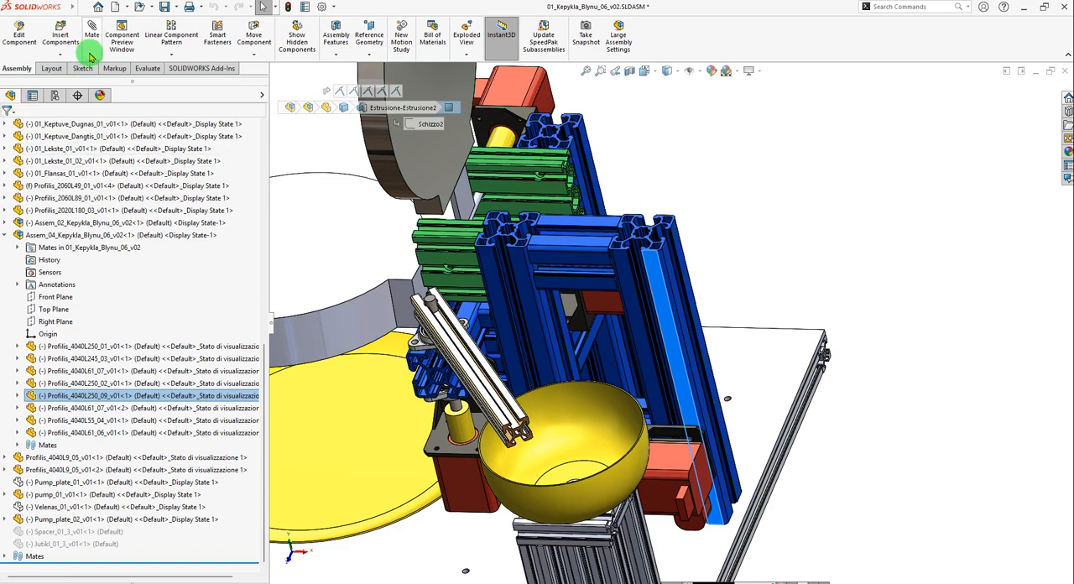
click(147, 69)
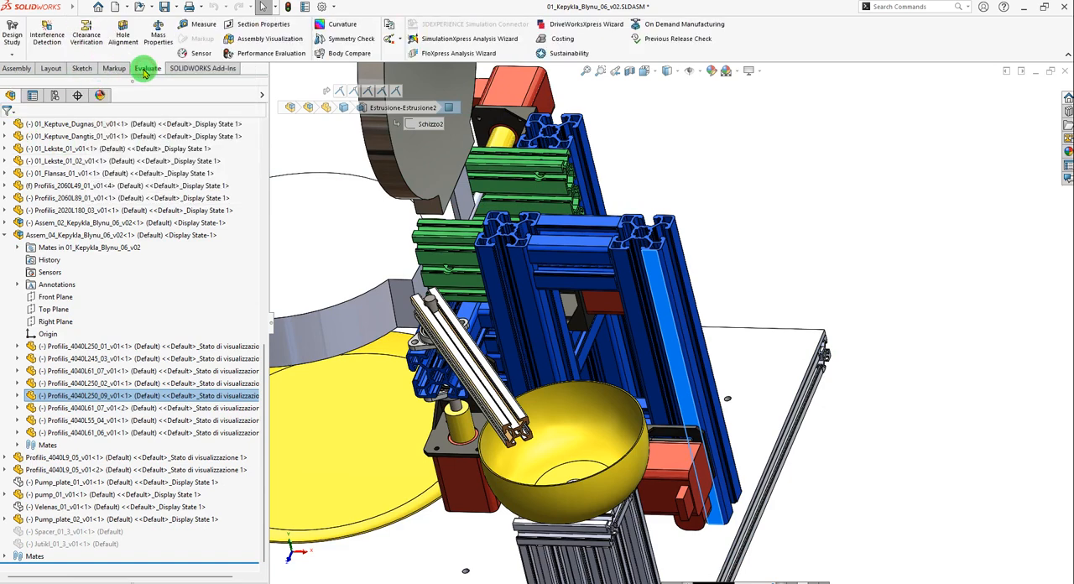
click(199, 23)
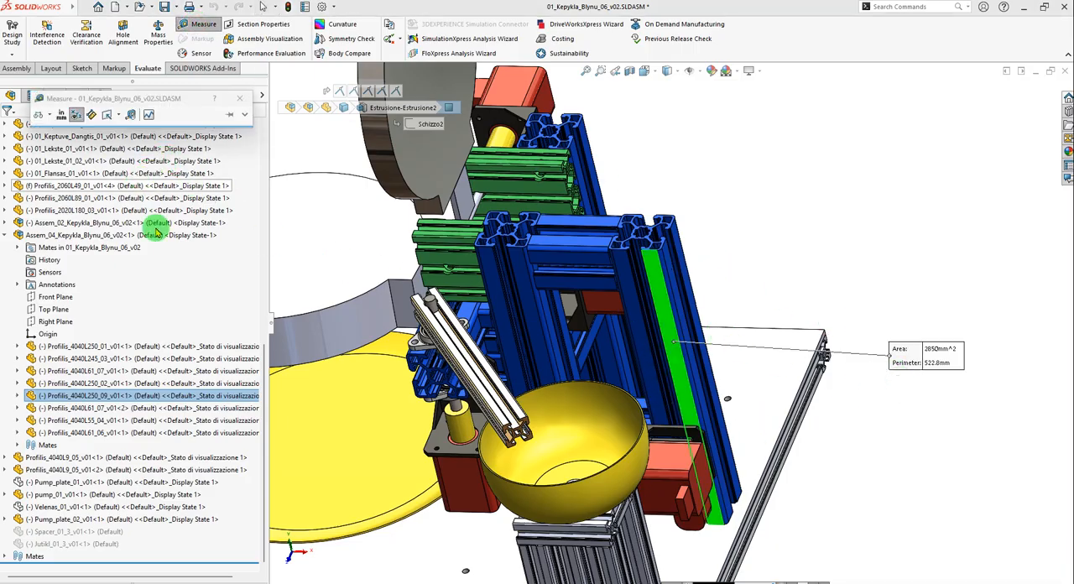
scroll(895, 355, down, 4)
scroll(870, 347, up, 4)
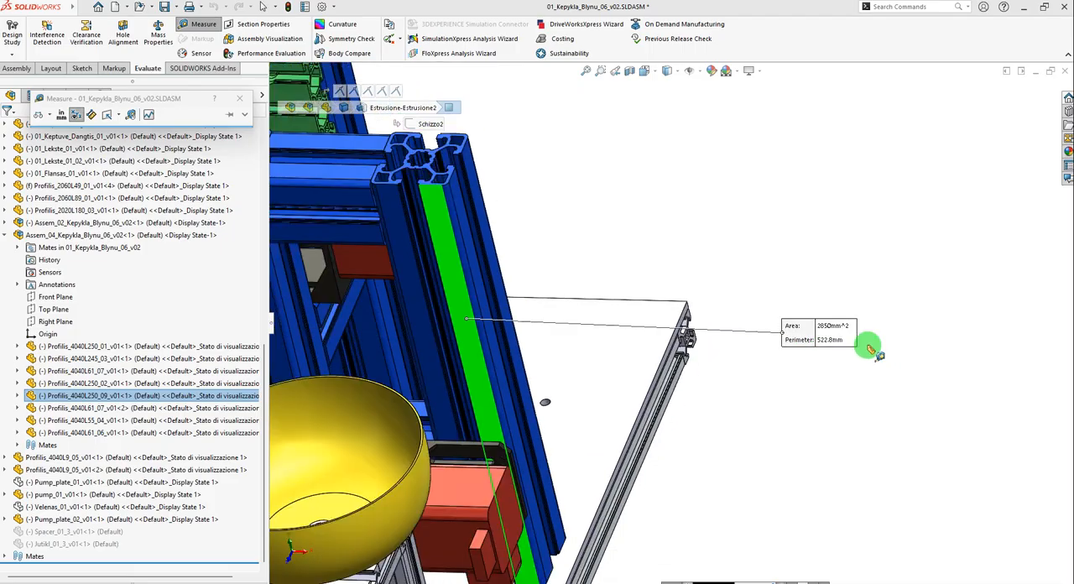
key(Escape)
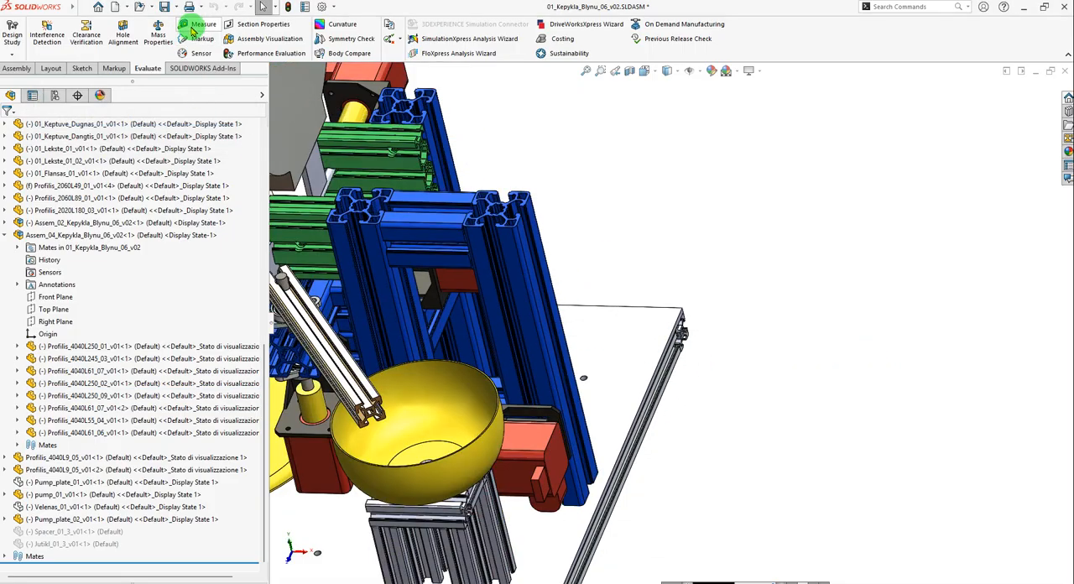
Measure the length of the upright 4040 profile along one of its long edges.
click(193, 26)
scroll(546, 294, down, 6)
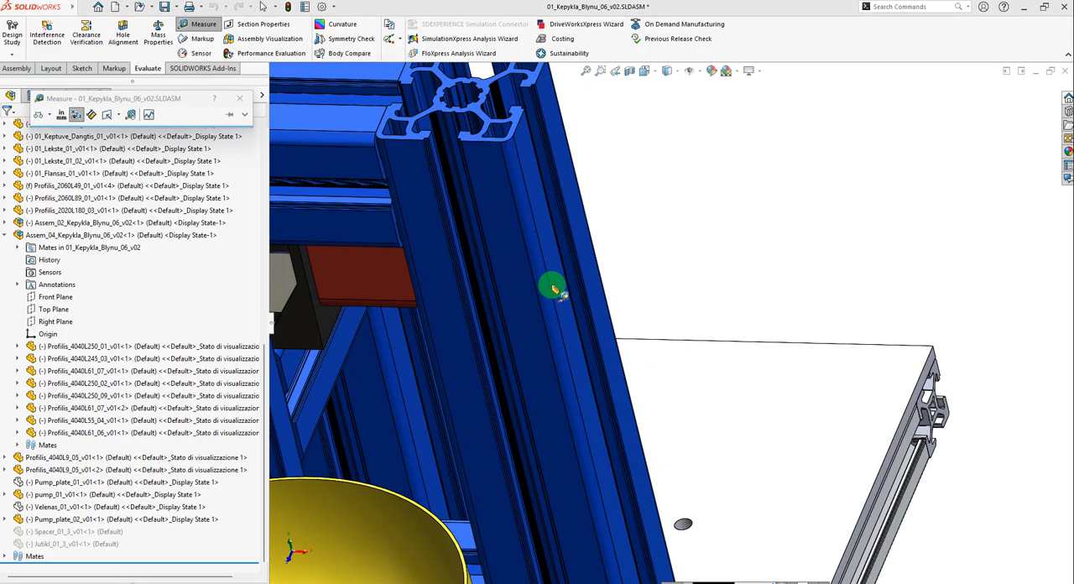
scroll(528, 155, down, 2)
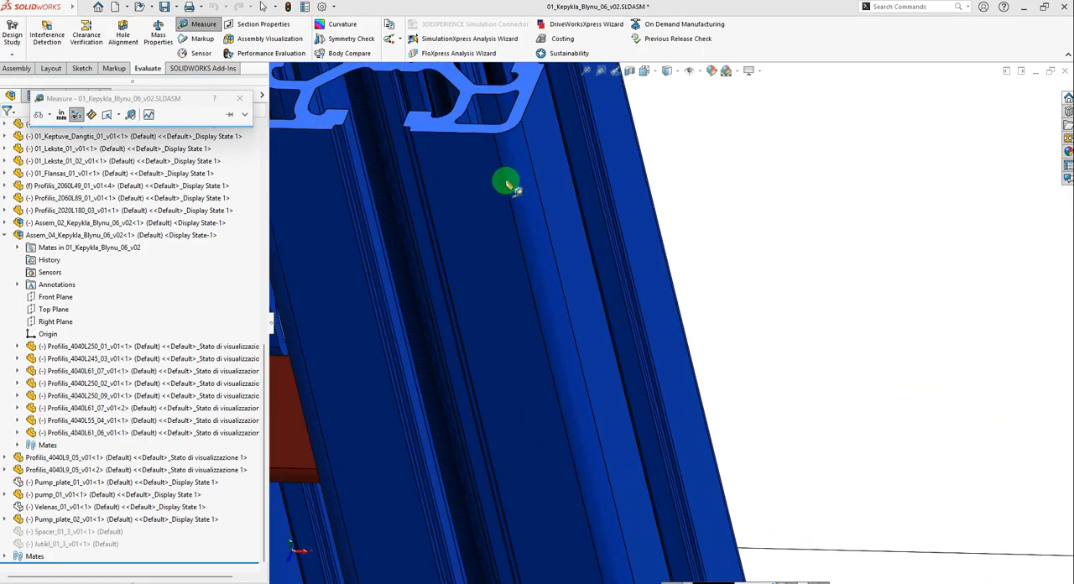
click(505, 182)
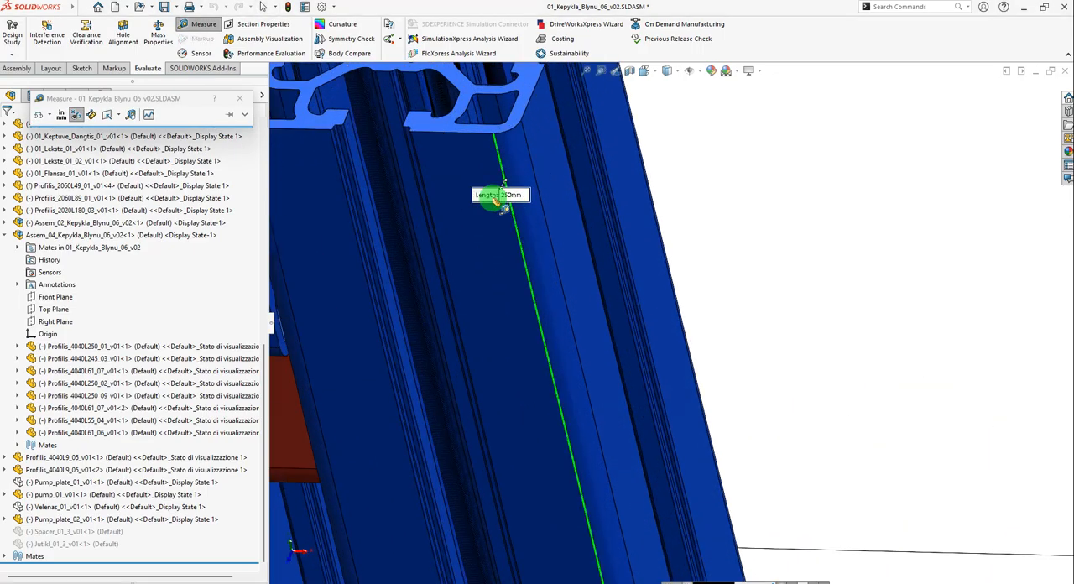
scroll(507, 225, up, 3)
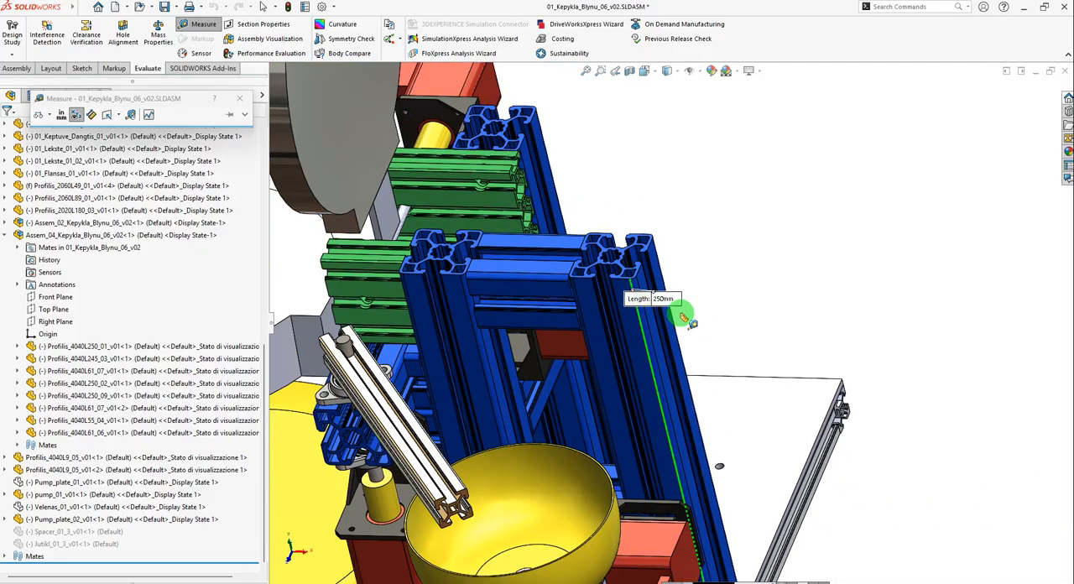
scroll(684, 306, down, 3)
key(Escape)
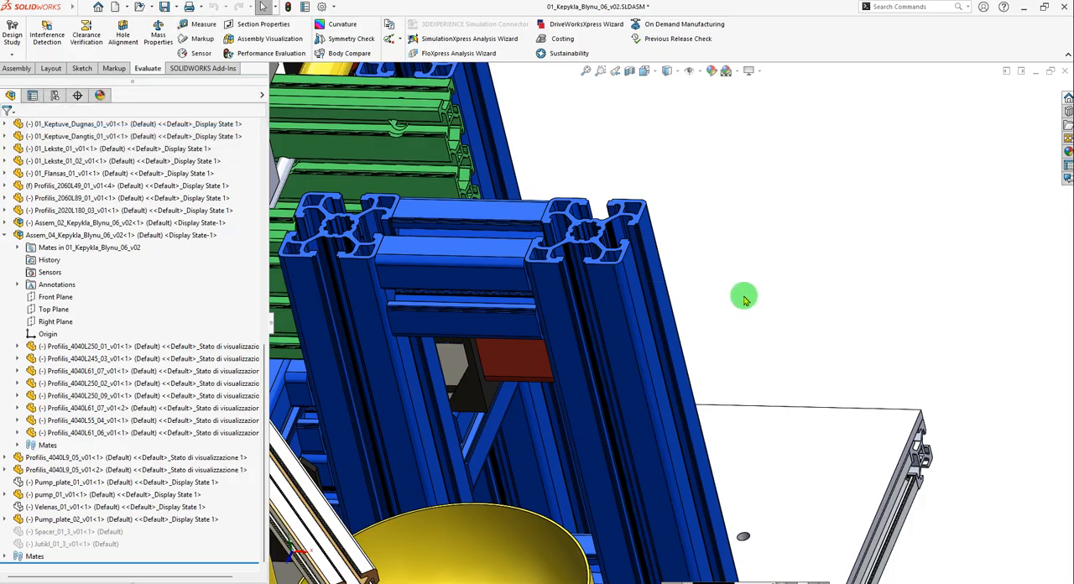
Return to the Profile_4040_01 part and set the depth of its Boss-Extrude1 feature to 250 mm.
key(ctrl+Tab)
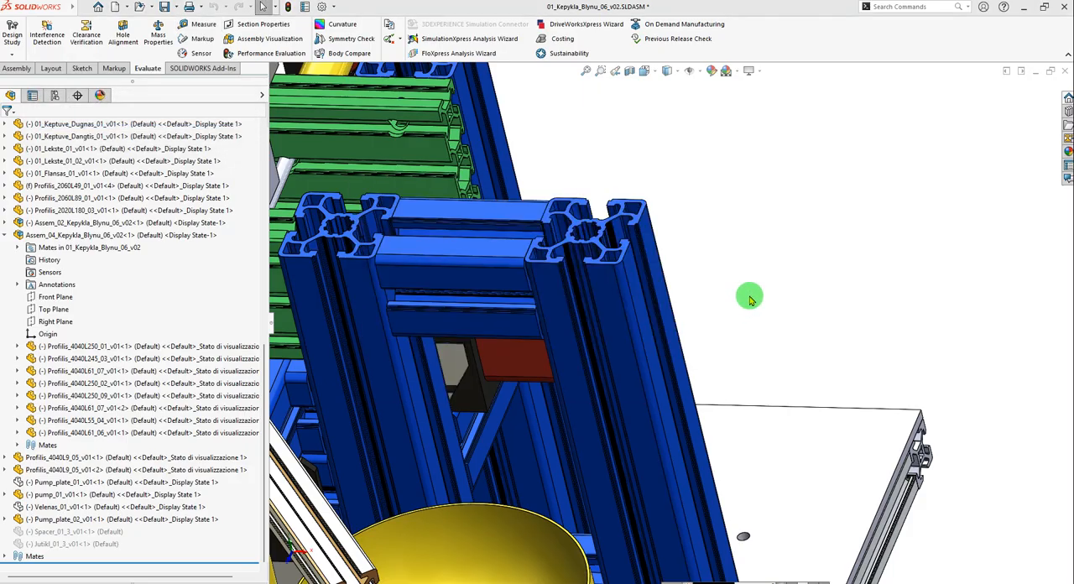
key(ctrl+Tab)
scroll(617, 377, down, 2)
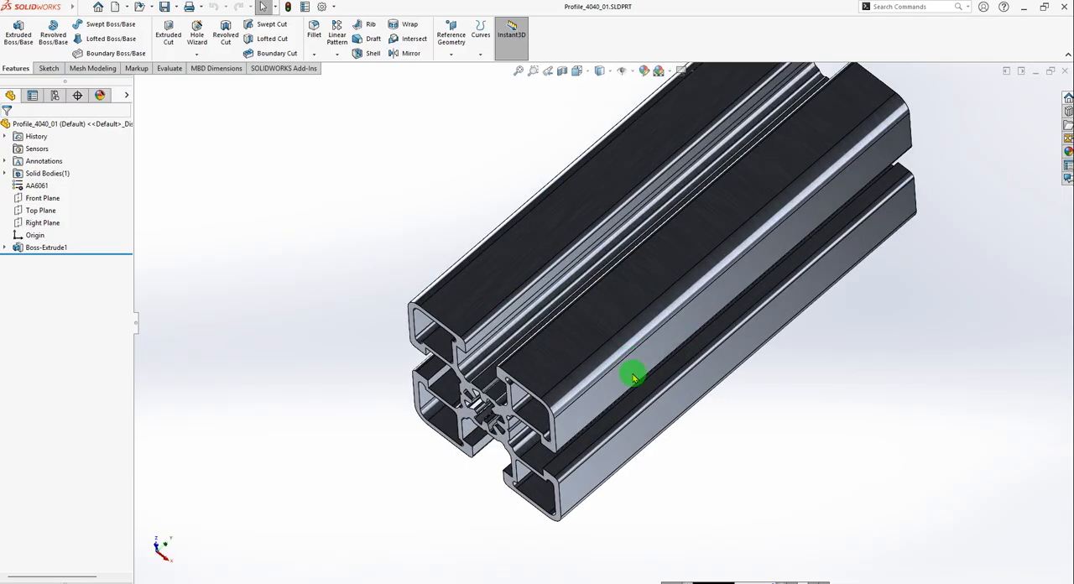
middle_drag(607, 377, 602, 333)
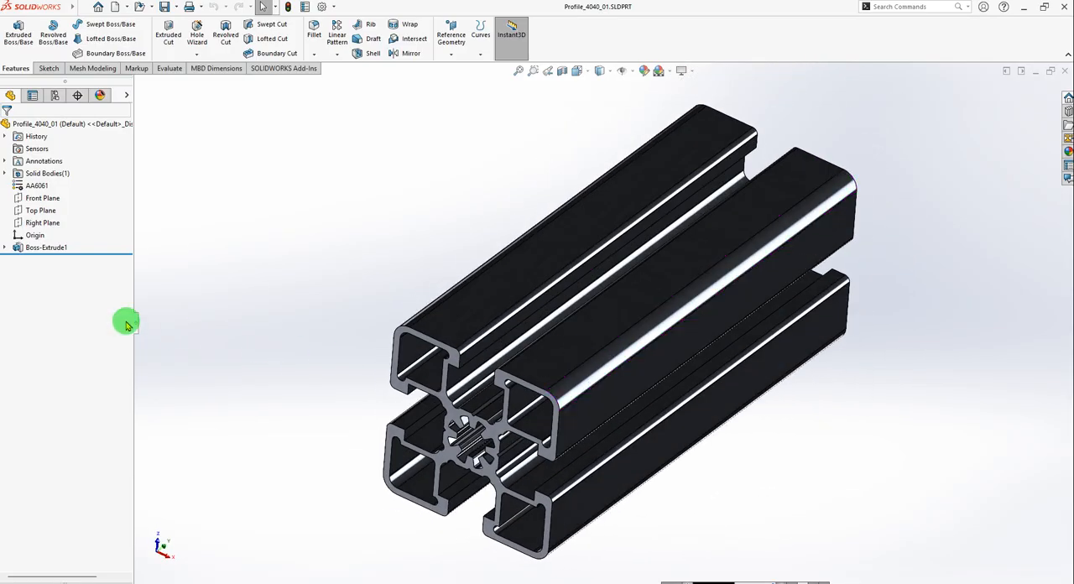
click(4, 249)
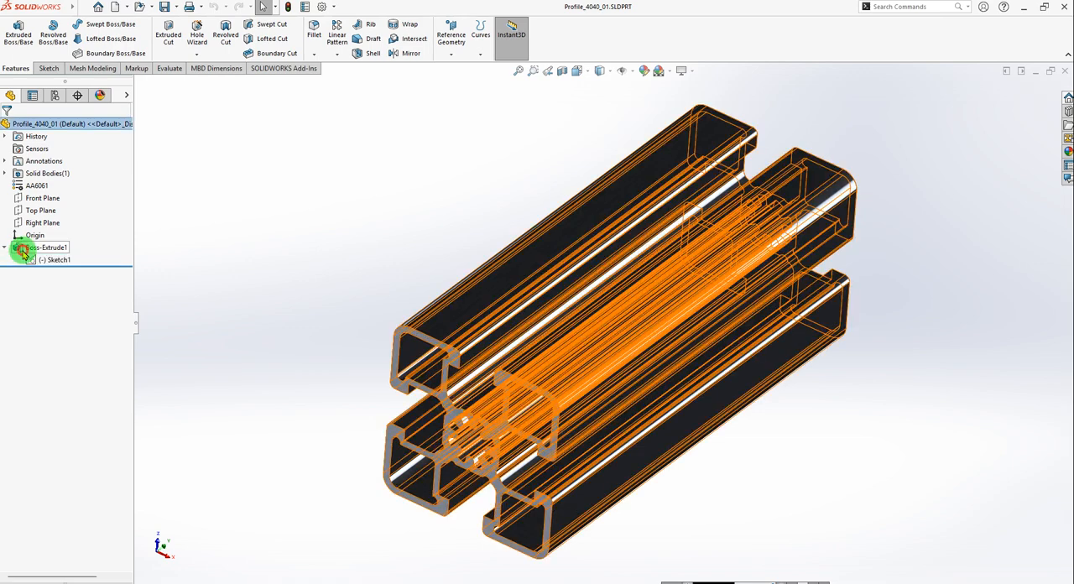
click(42, 248)
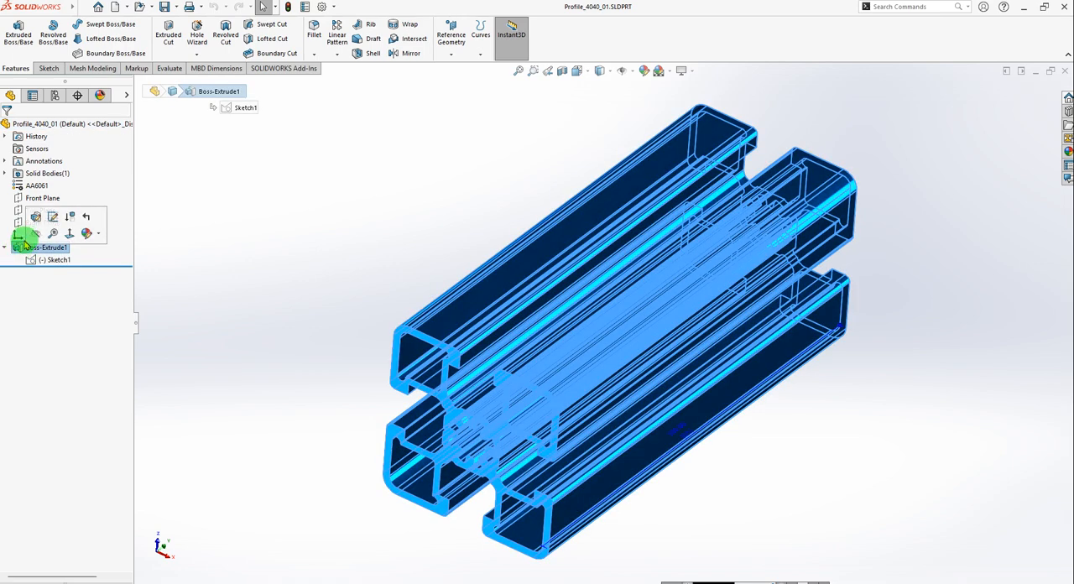
click(35, 220)
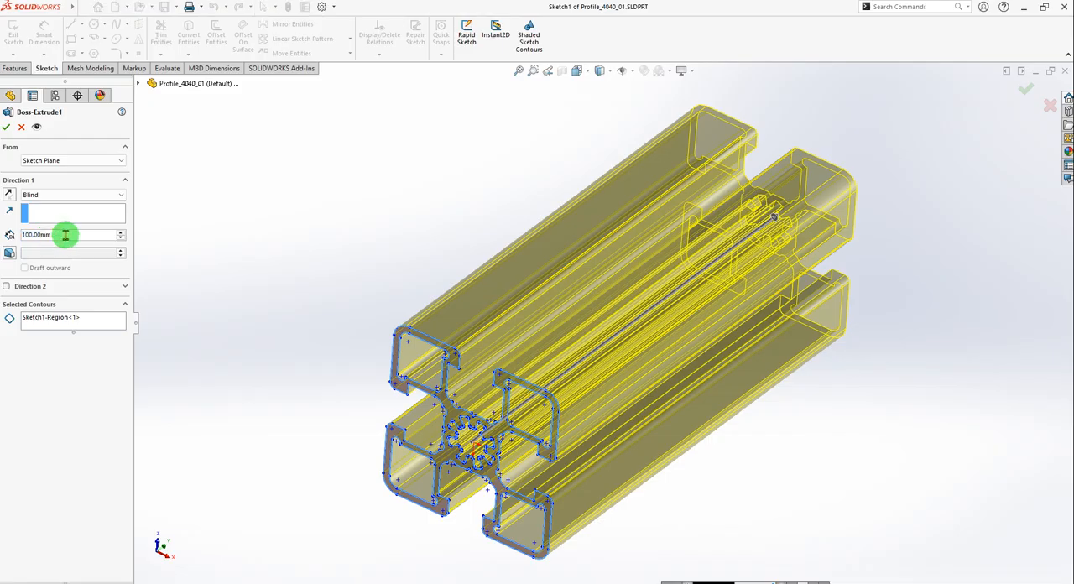
double_click(66, 235)
text(250)
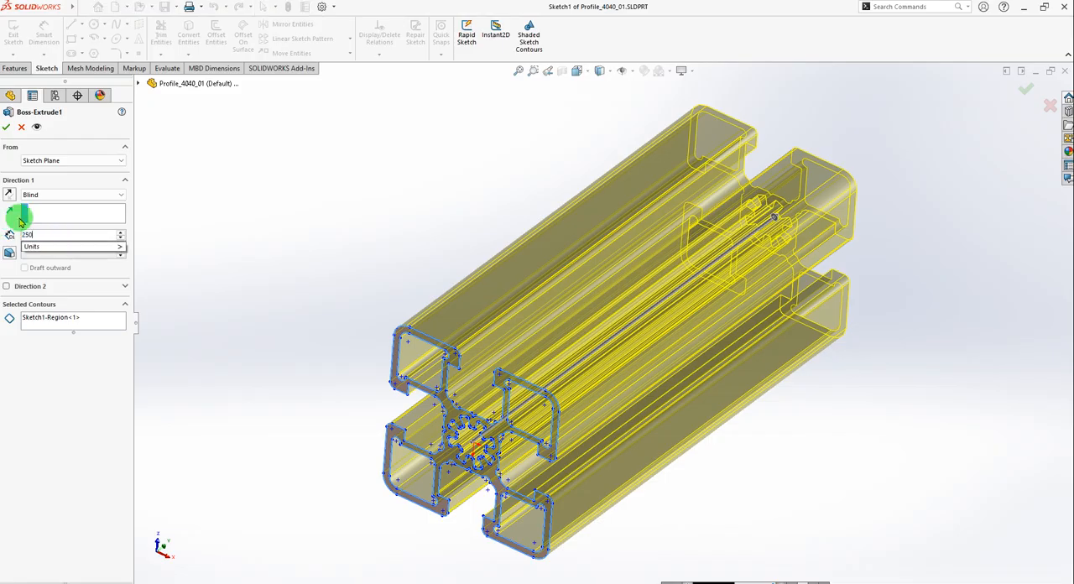
key(Return)
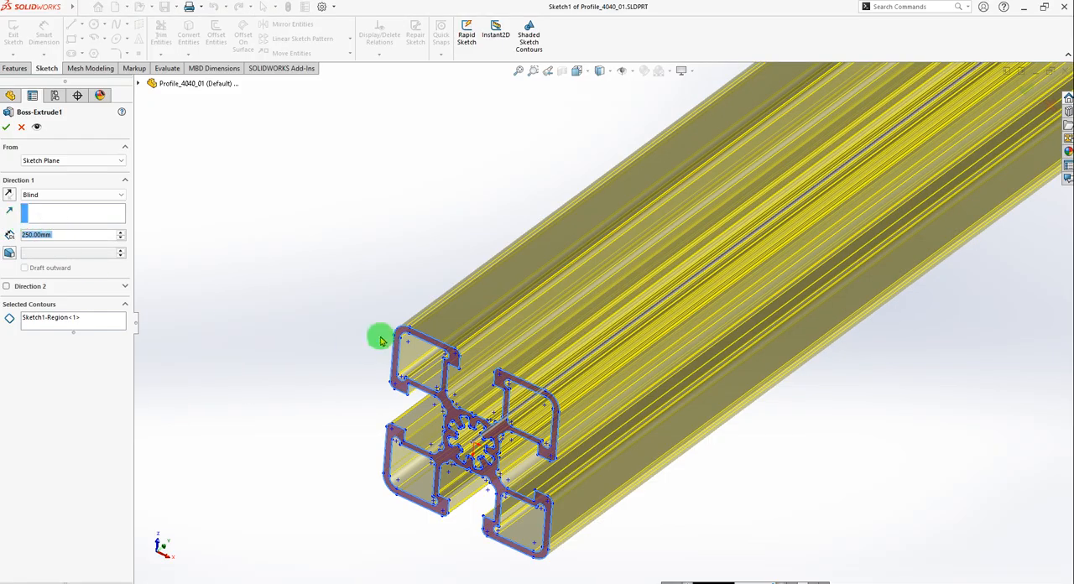
scroll(327, 322, up, 3)
scroll(410, 269, up, 3)
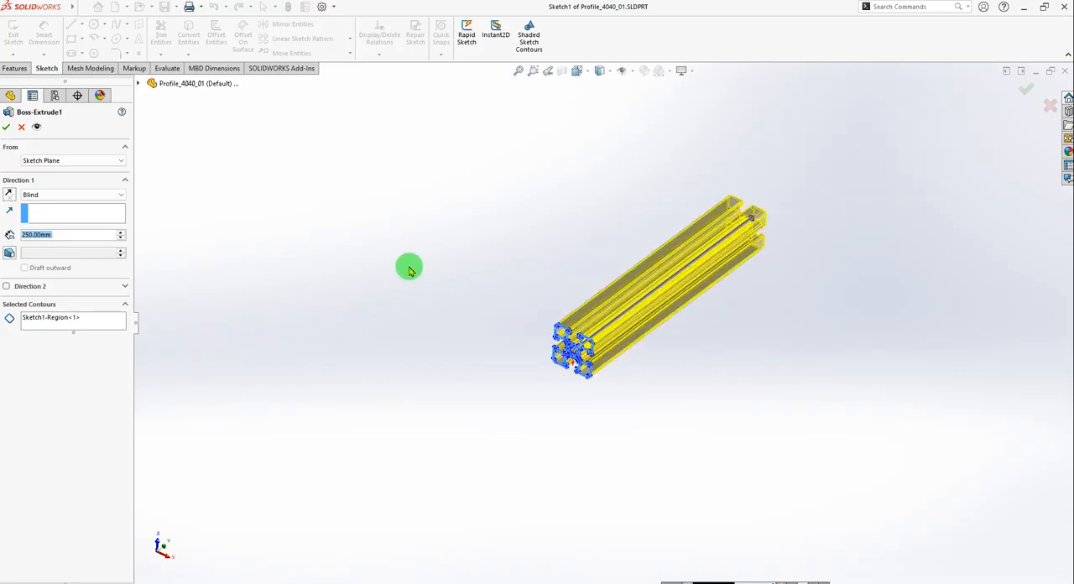
click(6, 127)
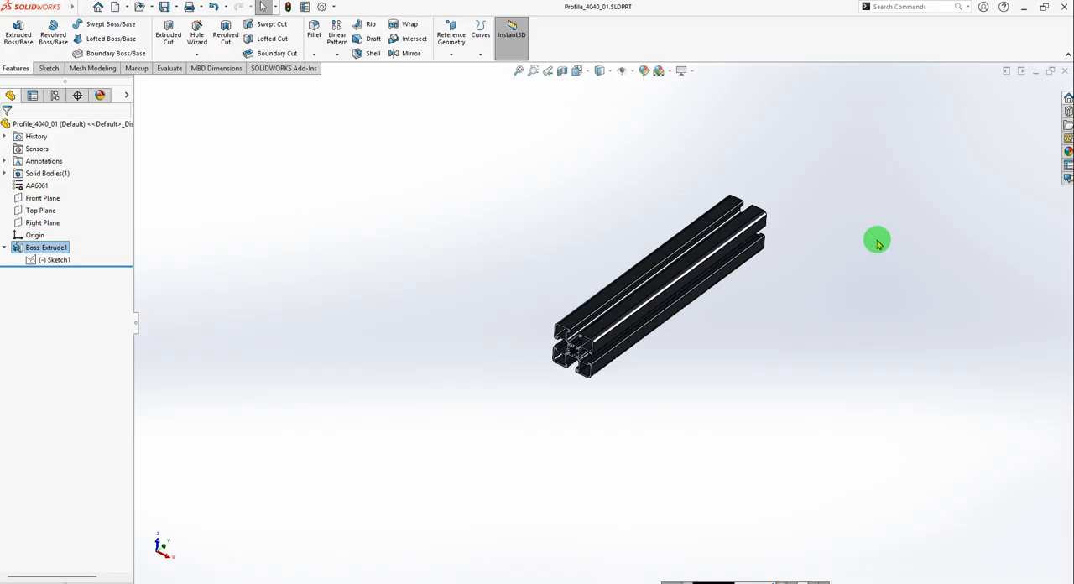
Switch to Assem_01 and insert the open part Profile_4040_01, placing it freely beside the base plate.
key(ctrl+Tab)
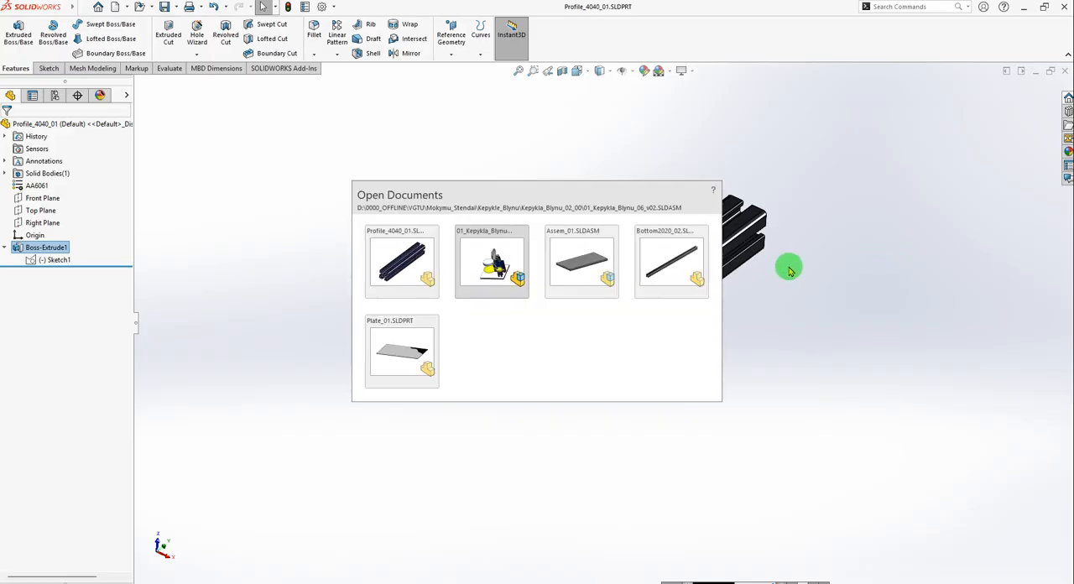
key(ctrl+Tab)
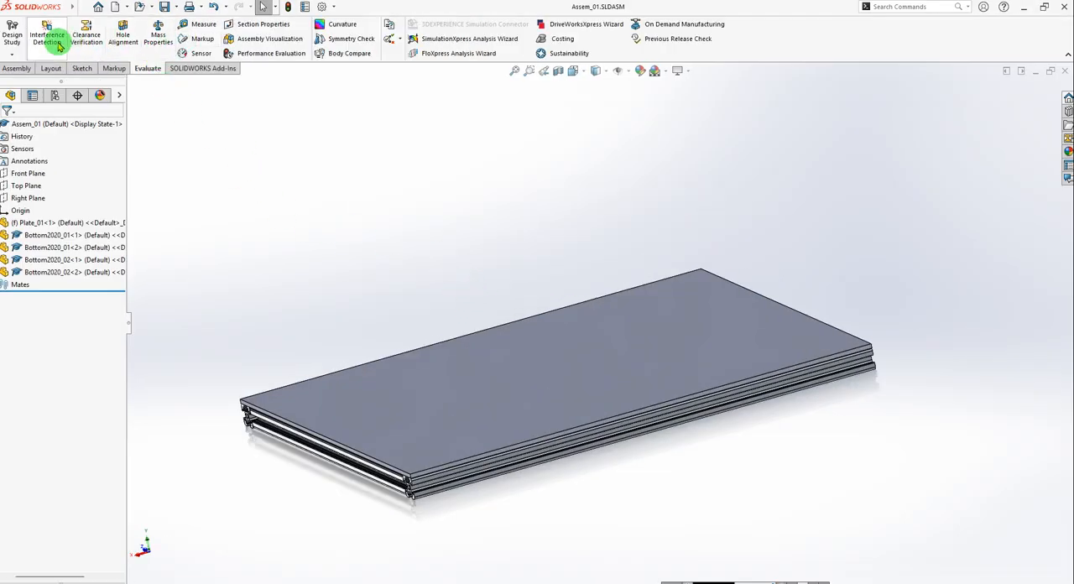
click(7, 70)
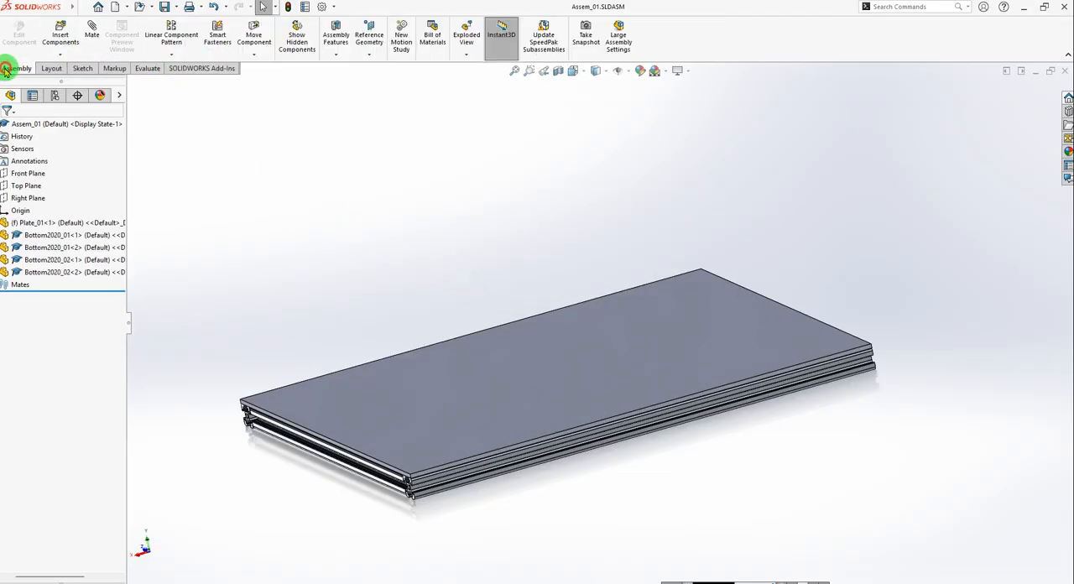
click(61, 38)
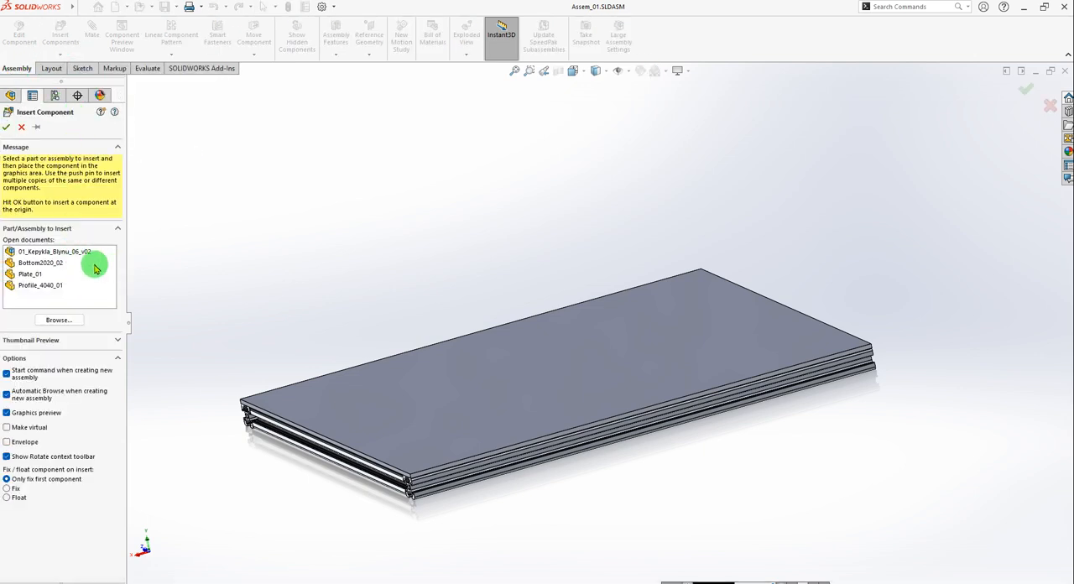
click(37, 285)
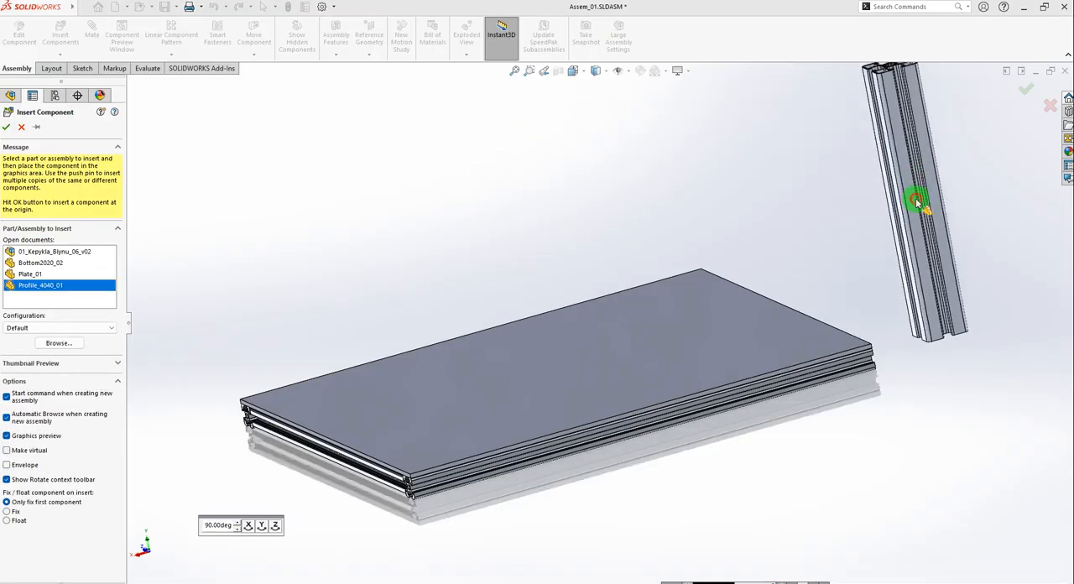
click(917, 201)
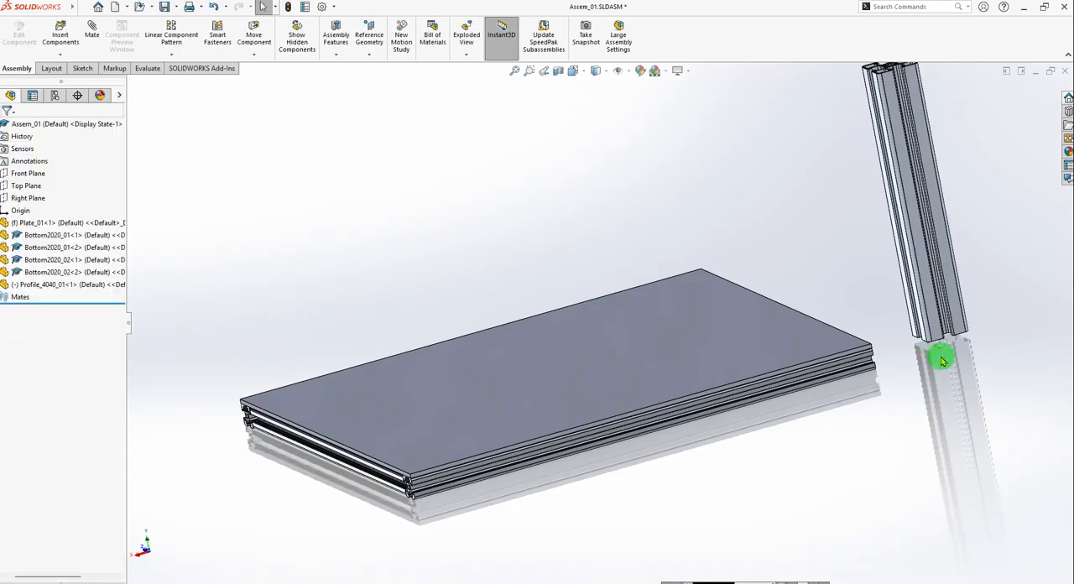
Add a coincident mate between the top face of Plate_01 and the bottom end face of Profile_4040_01.
middle_drag(895, 257, 652, 240)
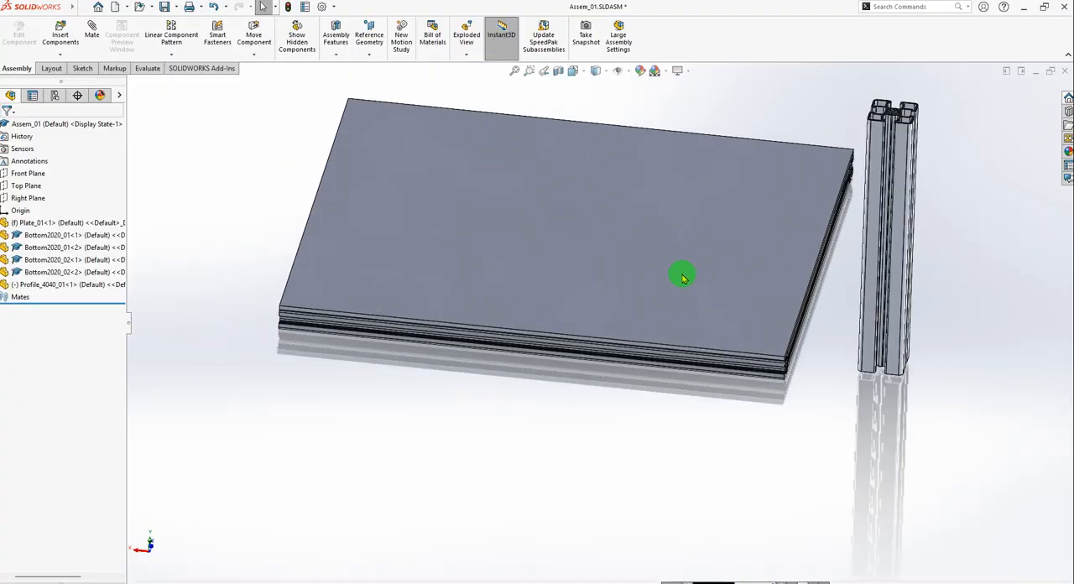
scroll(636, 275, down, 3)
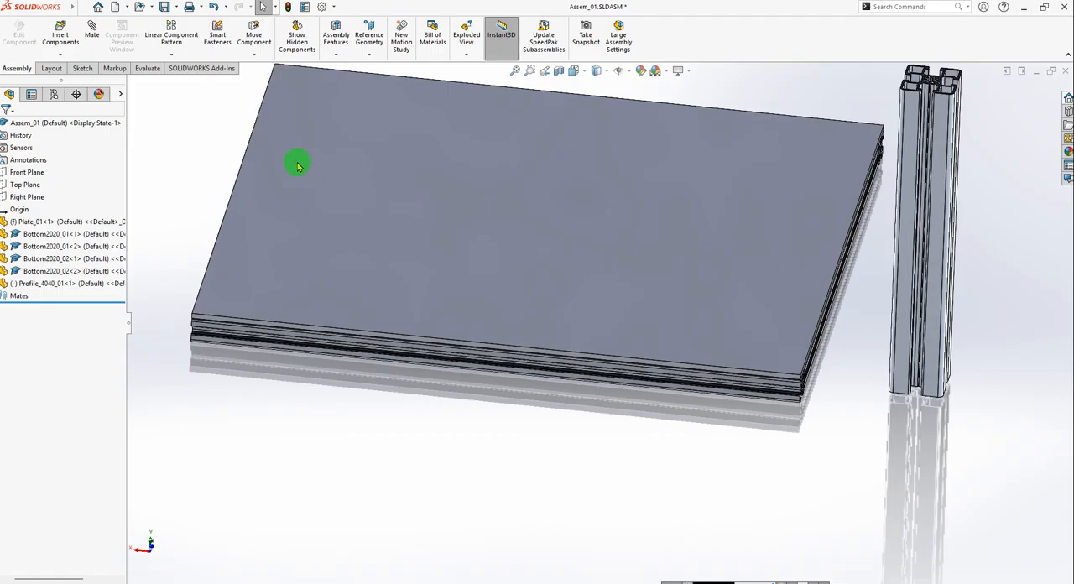
click(86, 33)
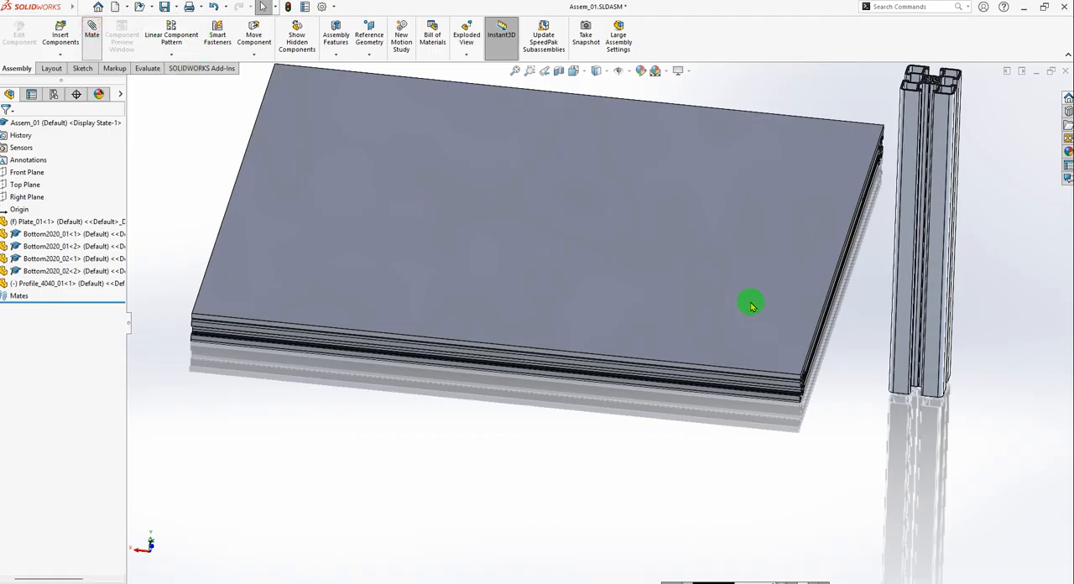
click(738, 324)
middle_drag(854, 394, 923, 295)
scroll(923, 296, down, 10)
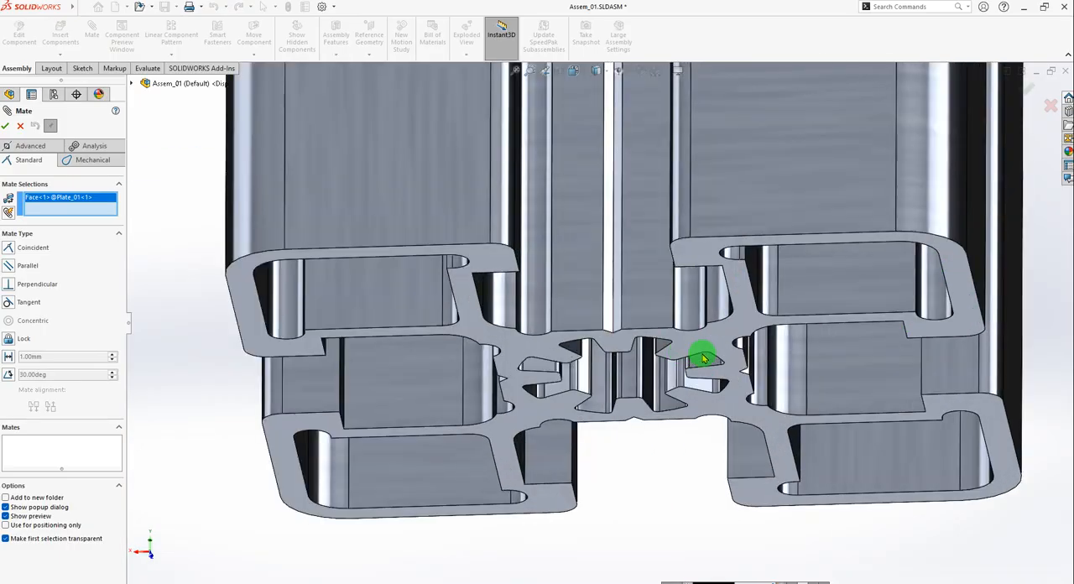
click(720, 340)
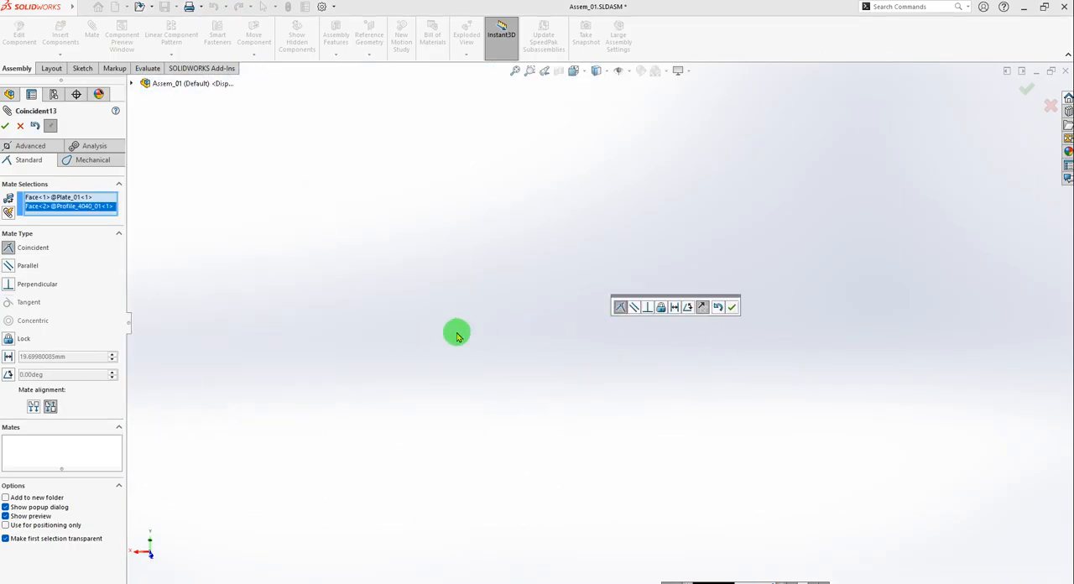
scroll(541, 337, up, 10)
middle_drag(523, 287, 712, 329)
click(732, 307)
scroll(537, 344, down, 5)
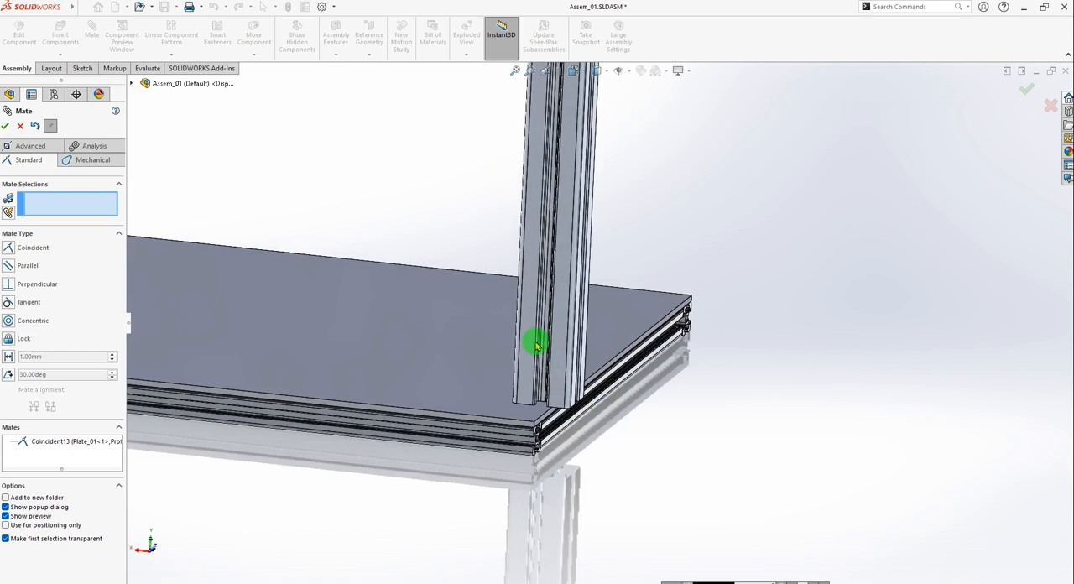
drag(529, 354, 425, 287)
scroll(470, 291, up, 5)
middle_drag(523, 295, 563, 257)
drag(521, 261, 571, 311)
scroll(531, 285, down, 3)
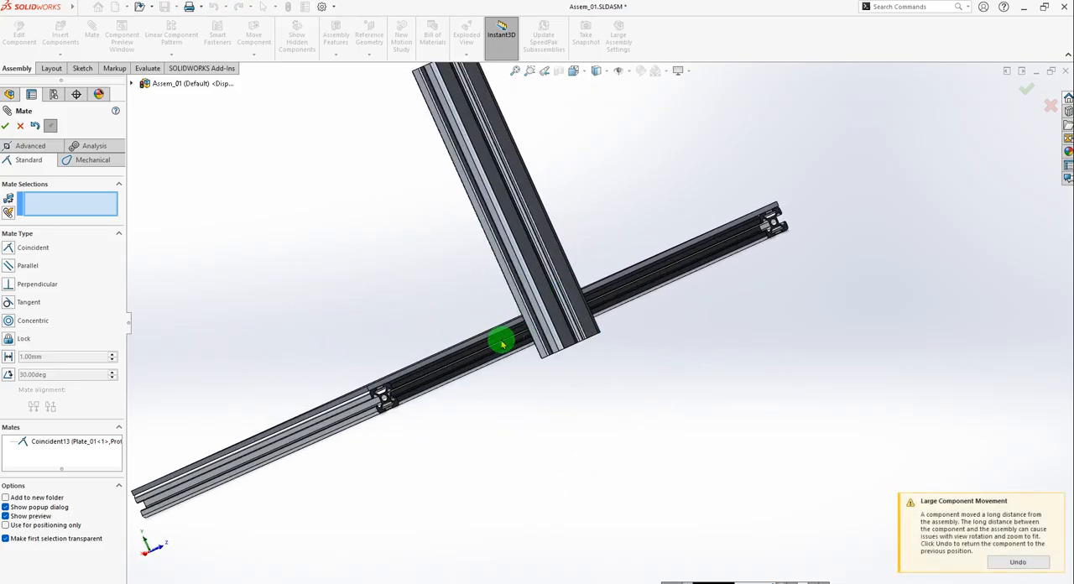
middle_drag(501, 341, 594, 353)
key(Escape)
Add a coincident mate between the bottom end face of Profile_4040_01 and the top face of Plate_01.
scroll(572, 335, down, 3)
scroll(711, 362, up, 8)
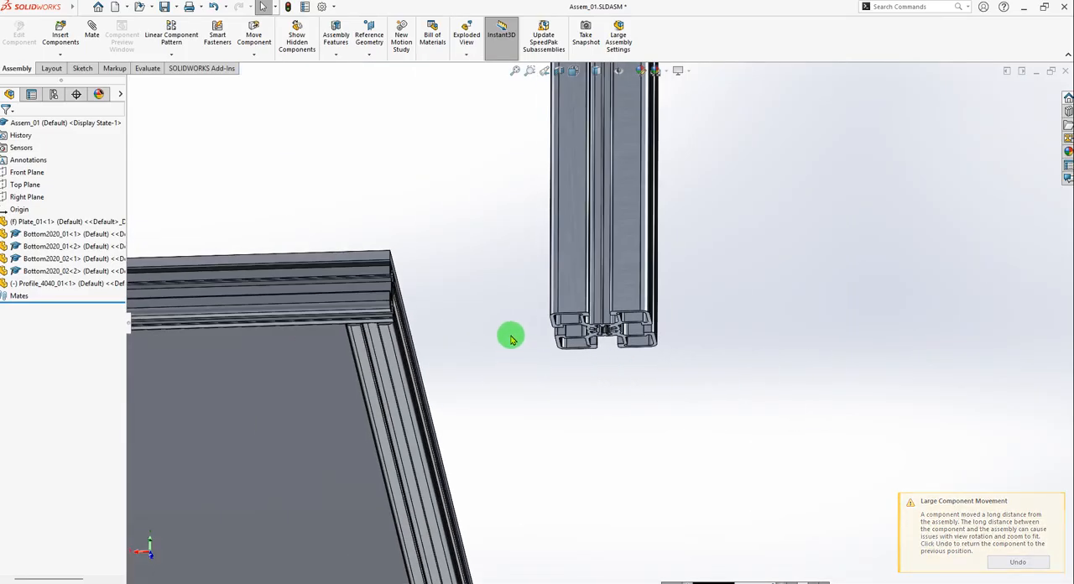
mouse_move(511, 338)
middle_down()
mouse_move(547, 353)
mouse_move(499, 391)
mouse_move(515, 355)
mouse_move(504, 335)
middle_up()
click(92, 34)
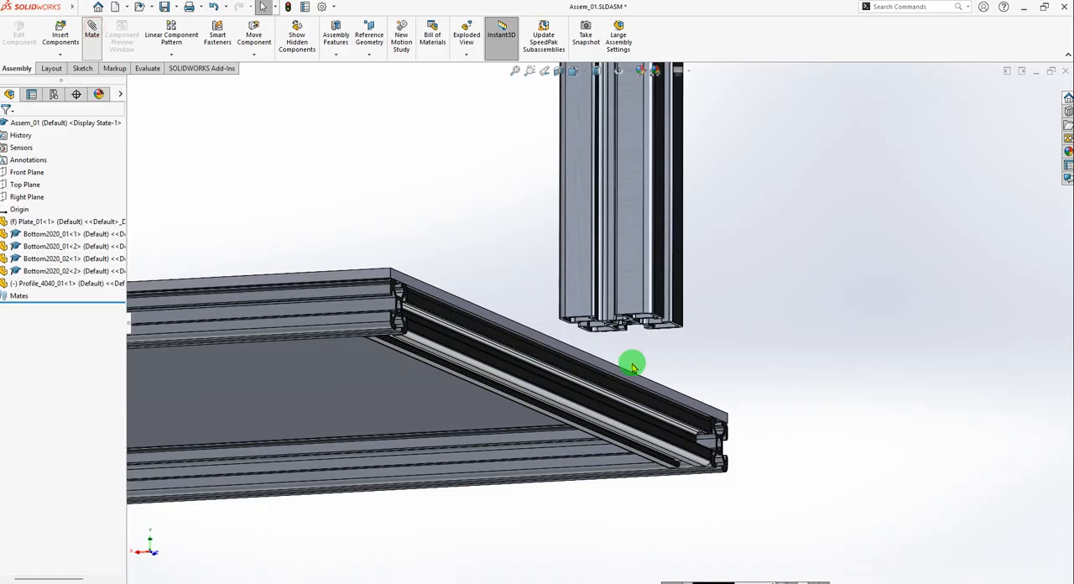
scroll(611, 324, down, 8)
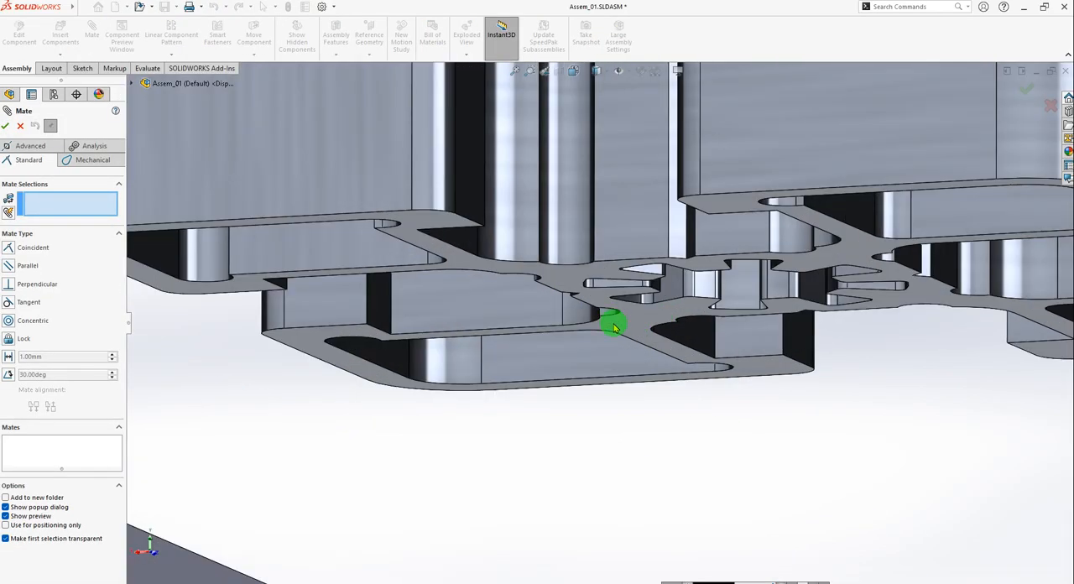
click(642, 319)
scroll(496, 292, up, 6)
scroll(506, 333, down, 5)
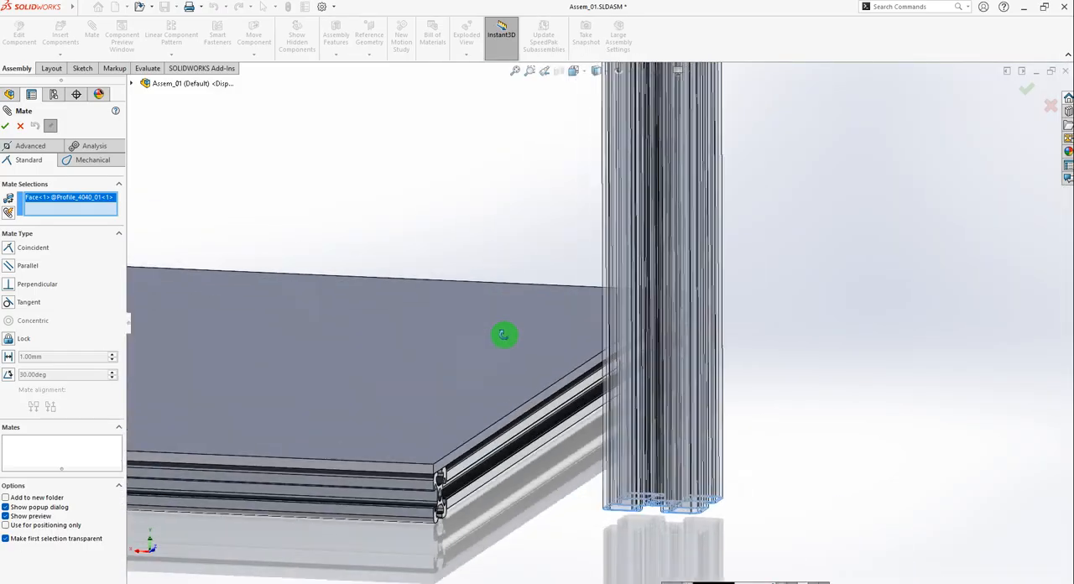
click(449, 398)
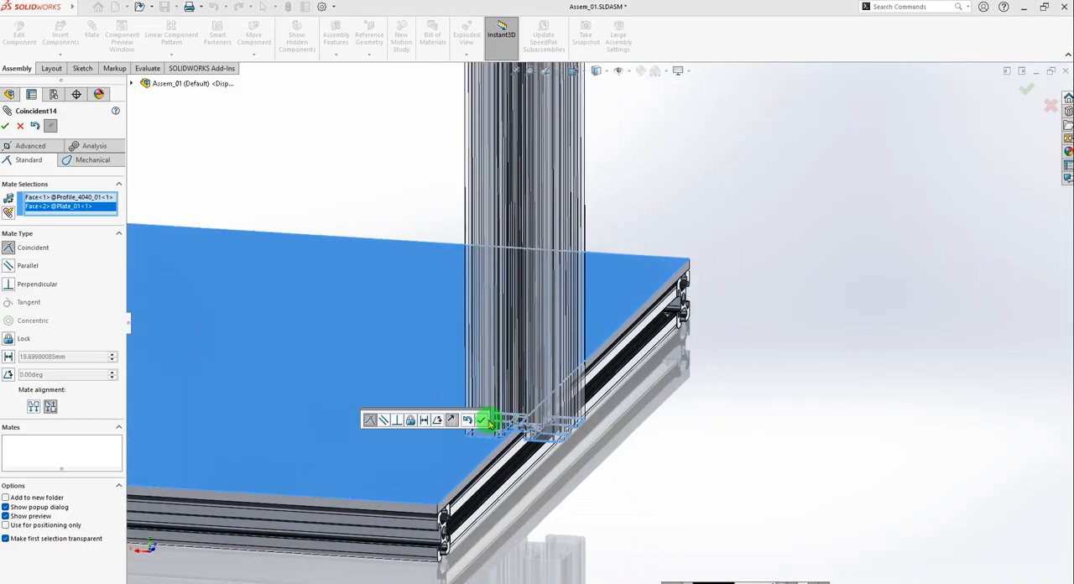
click(486, 422)
click(4, 128)
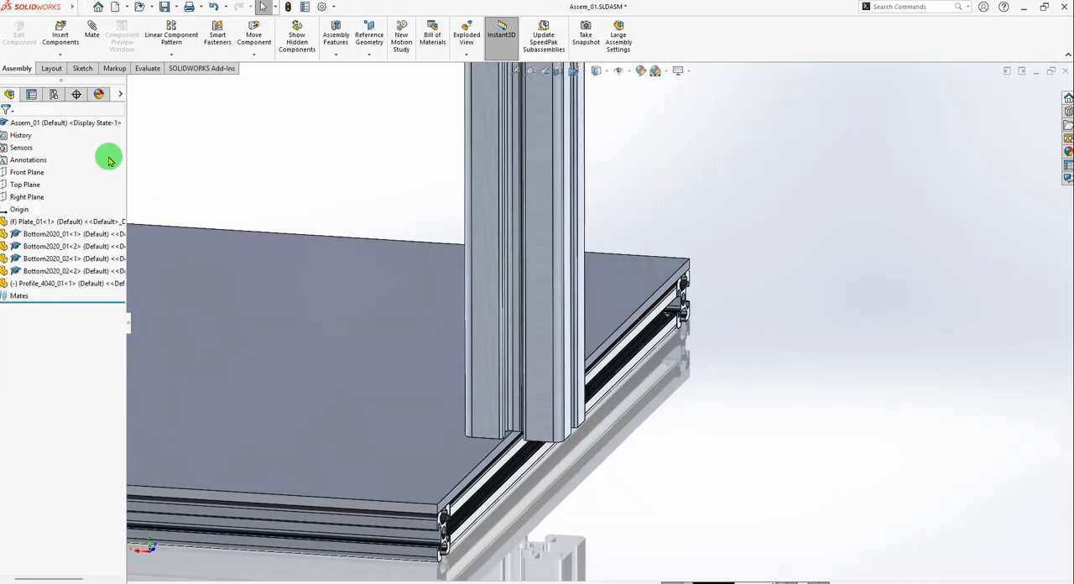
Slide the upright Profile_4040_01 freely along the plate plane and leave it standing on the plate's top face, inward from the edges.
scroll(507, 361, up, 4)
middle_drag(585, 355, 504, 353)
drag(491, 347, 783, 307)
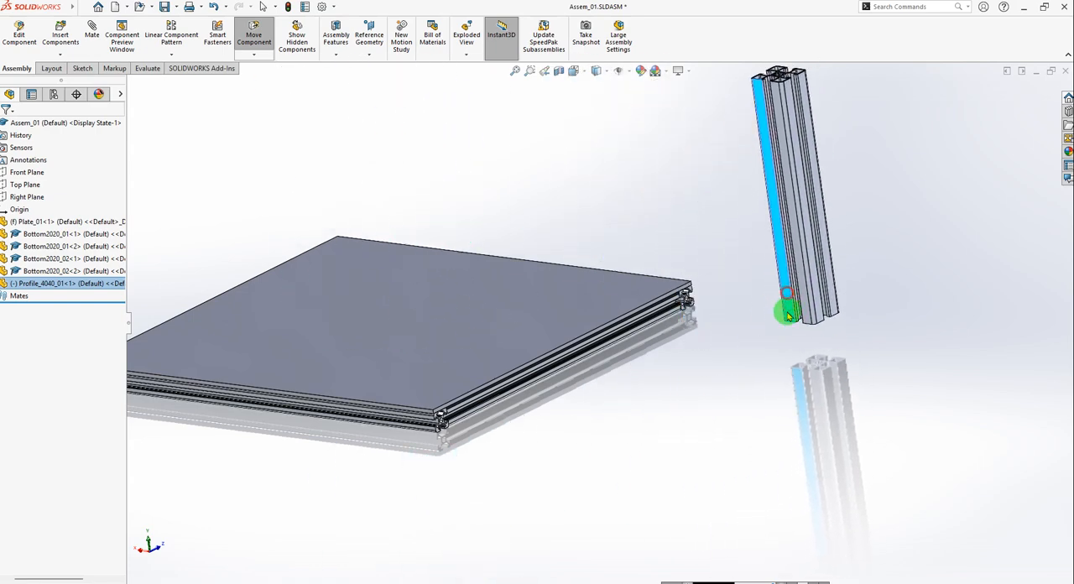
middle_drag(784, 307, 971, 379)
click(806, 291)
drag(799, 277, 405, 232)
key(Escape)
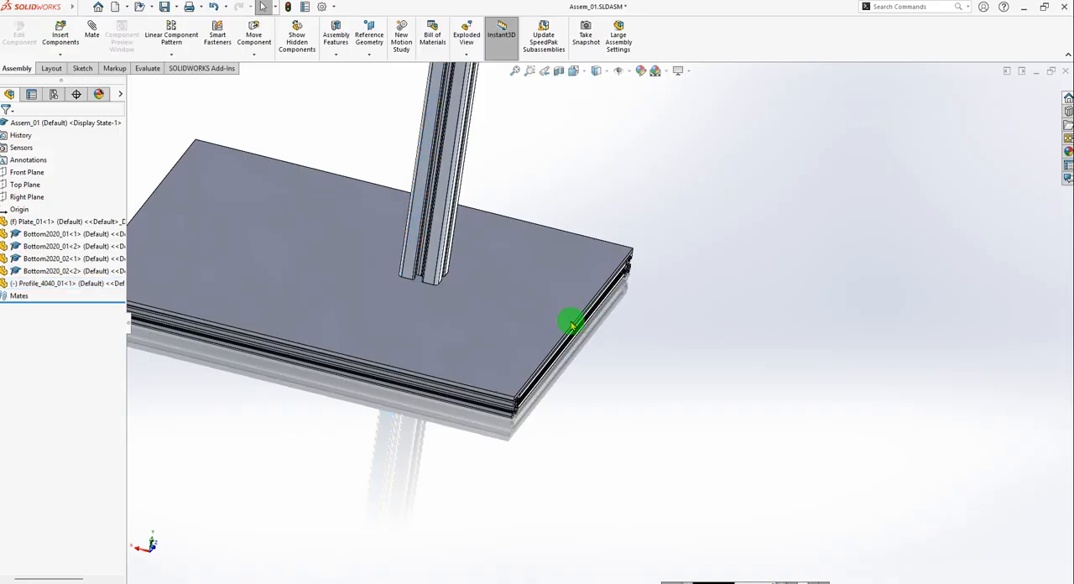
Open Plate_01 from the assembly in its own part window.
click(491, 341)
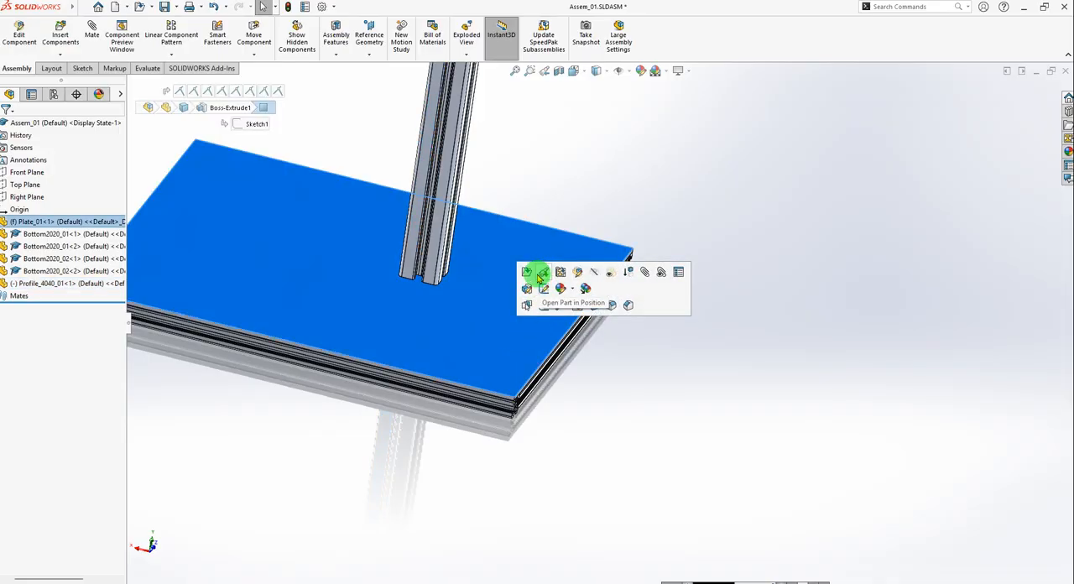
click(777, 288)
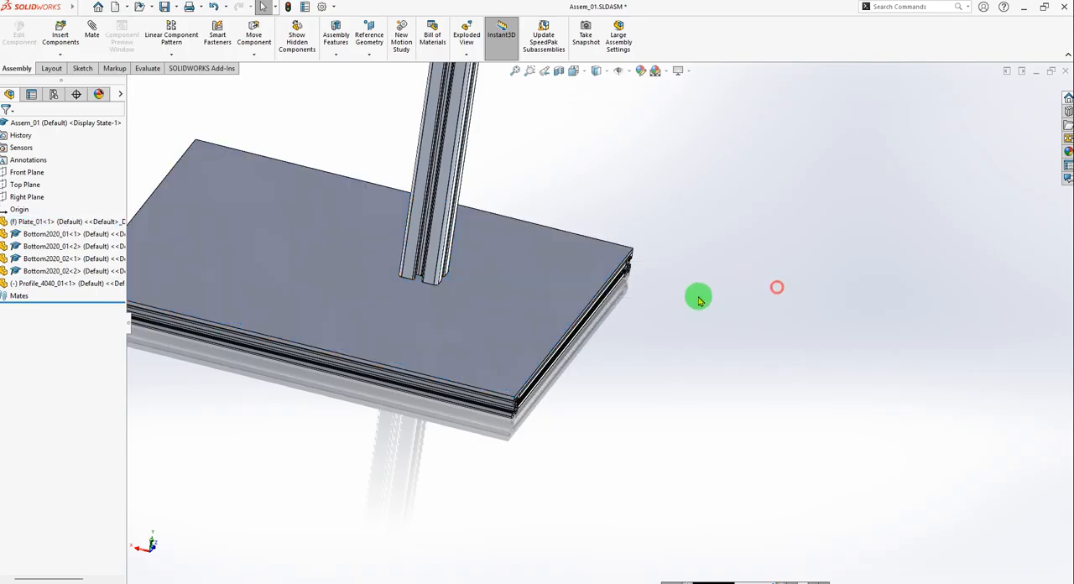
click(510, 312)
click(559, 246)
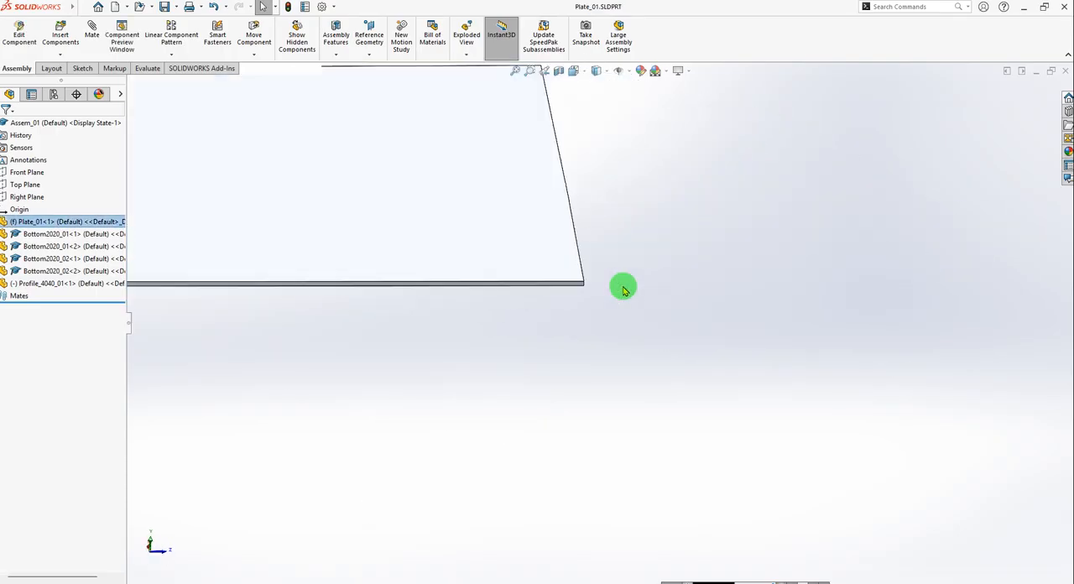
mouse_move(682, 297)
middle_down()
mouse_move(672, 338)
mouse_move(680, 301)
middle_up()
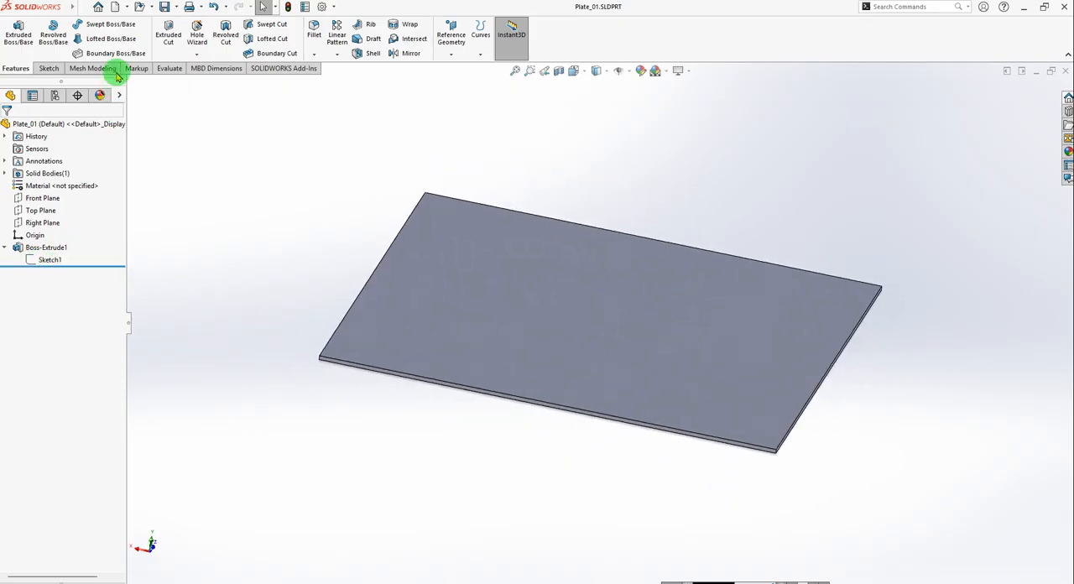
Start a sketch on the plate's top face and draw a circle of about 7 mm radius in its upper right area.
click(46, 70)
click(10, 35)
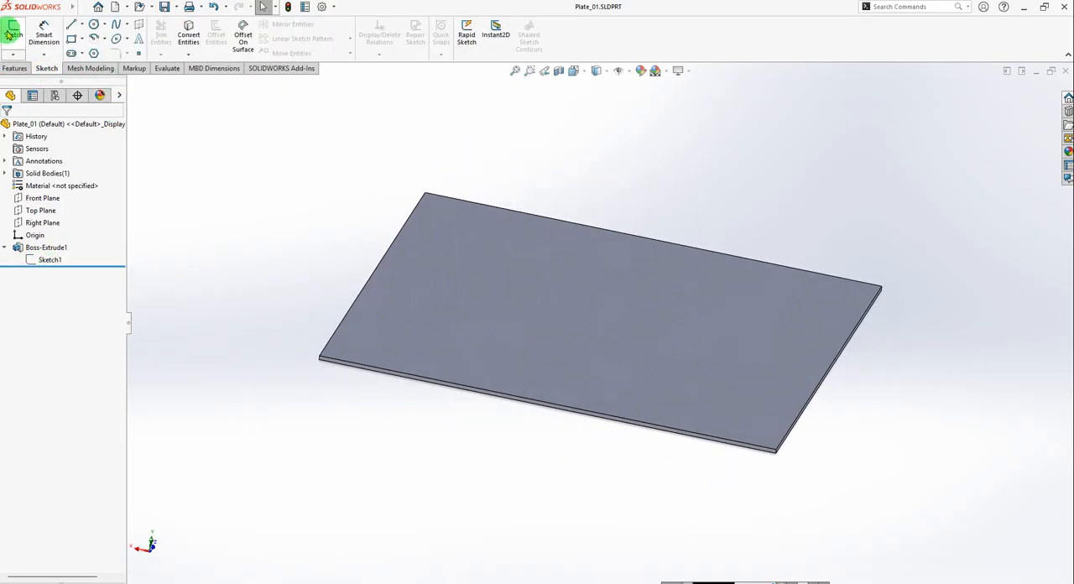
click(692, 324)
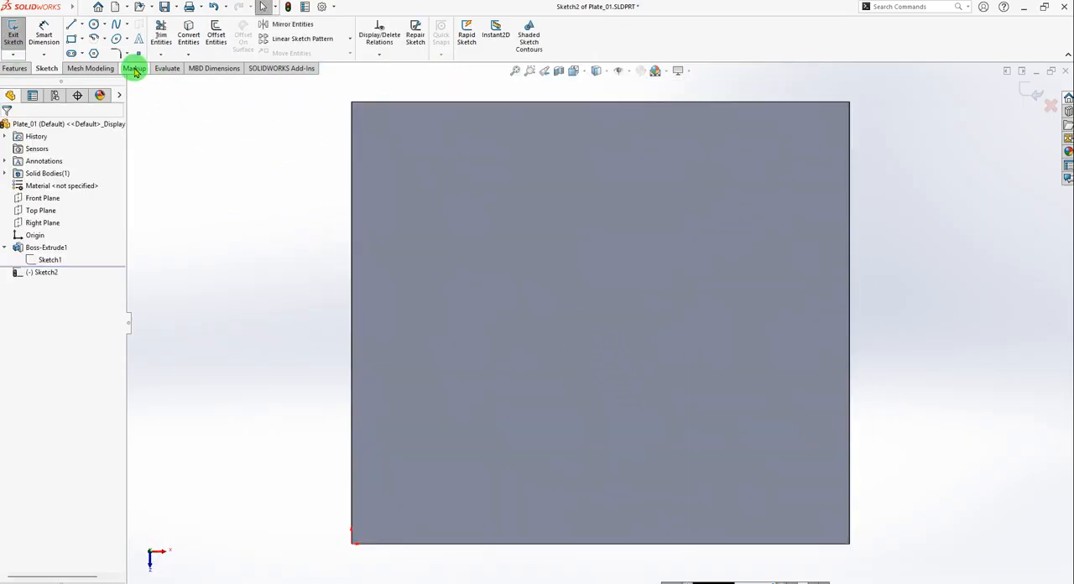
click(93, 23)
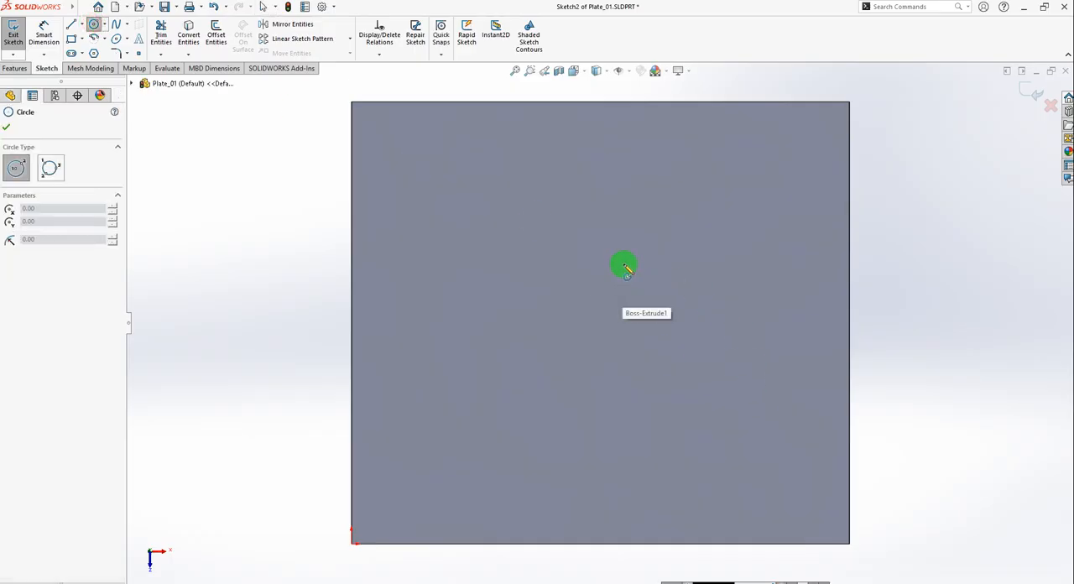
drag(615, 233, 624, 244)
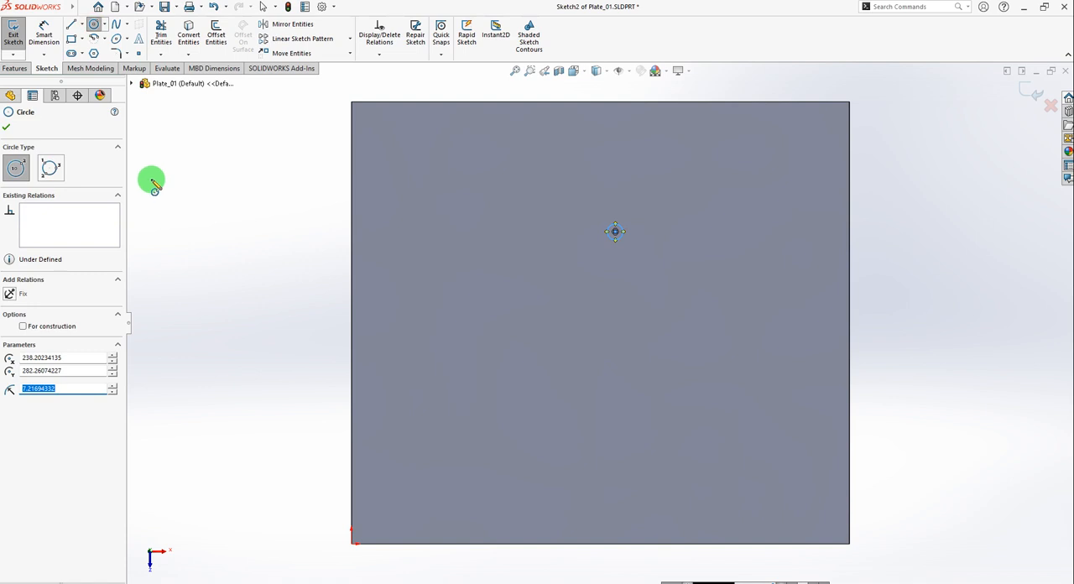
click(7, 127)
Dimension the circle's center horizontally at 200 mm from the plate's right edge.
click(43, 35)
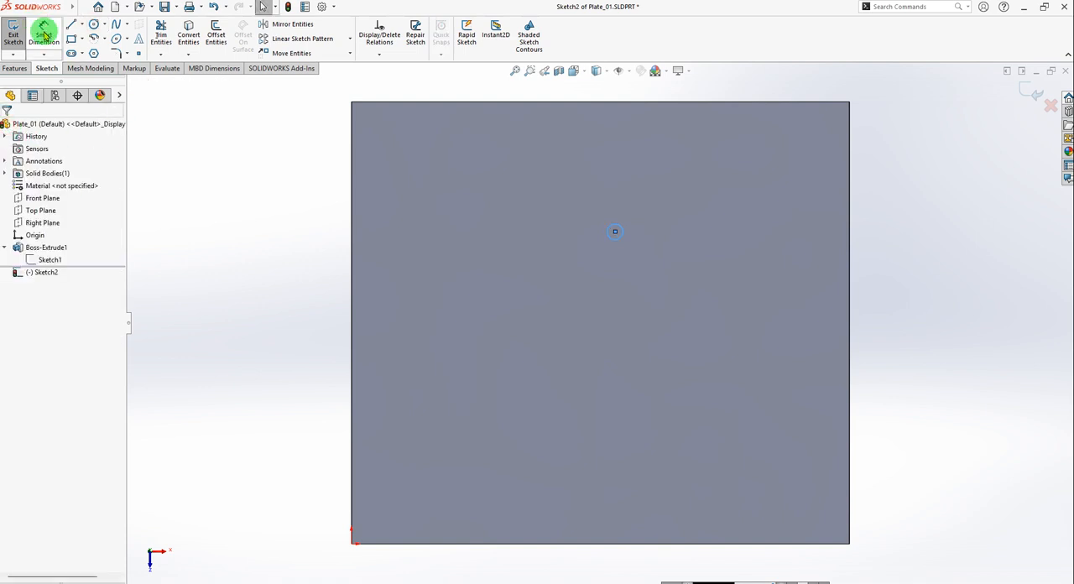
click(619, 241)
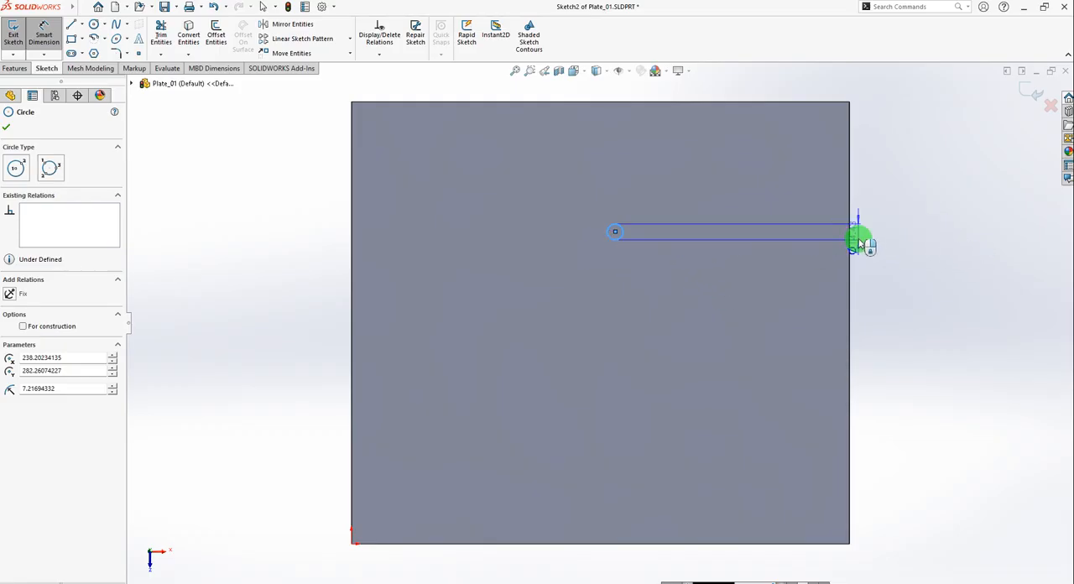
click(851, 242)
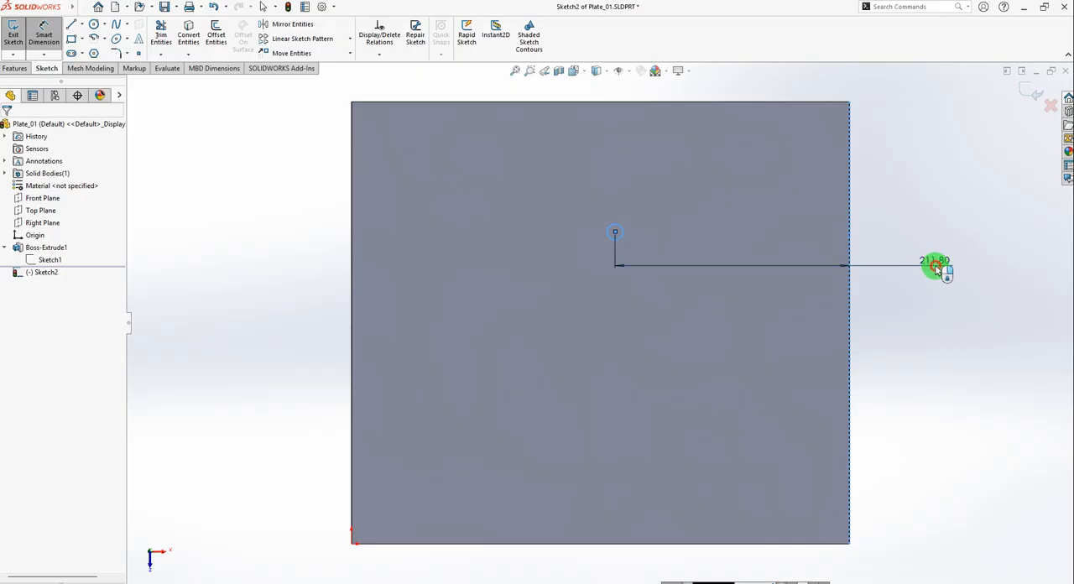
click(938, 267)
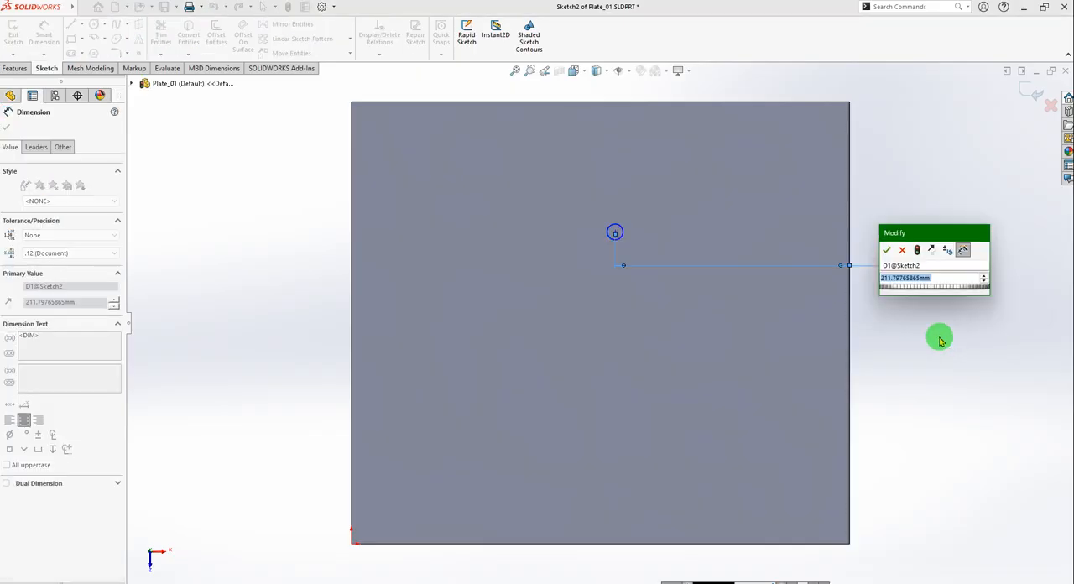
text(20)
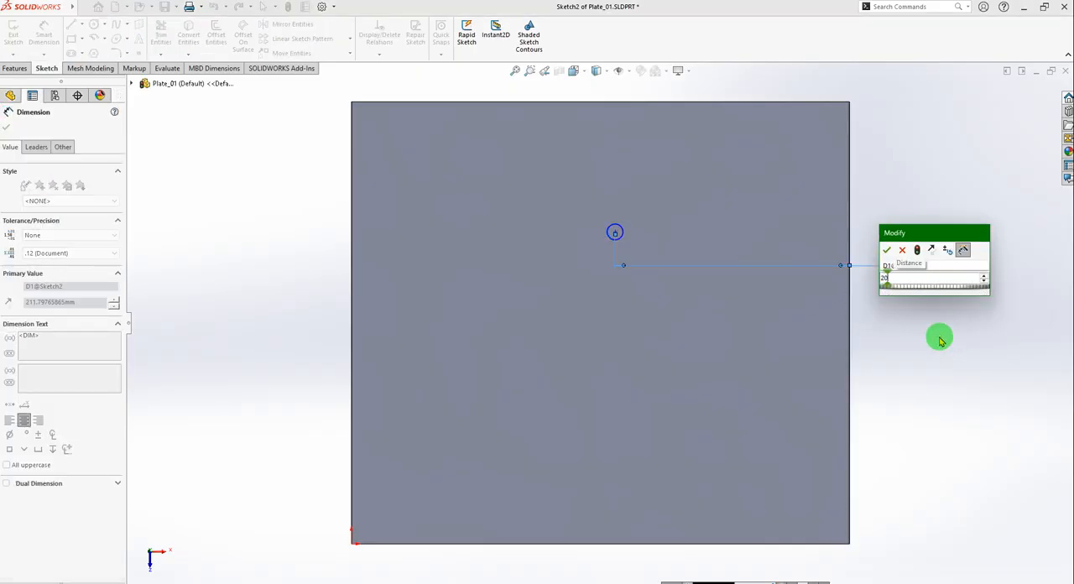
key(Return)
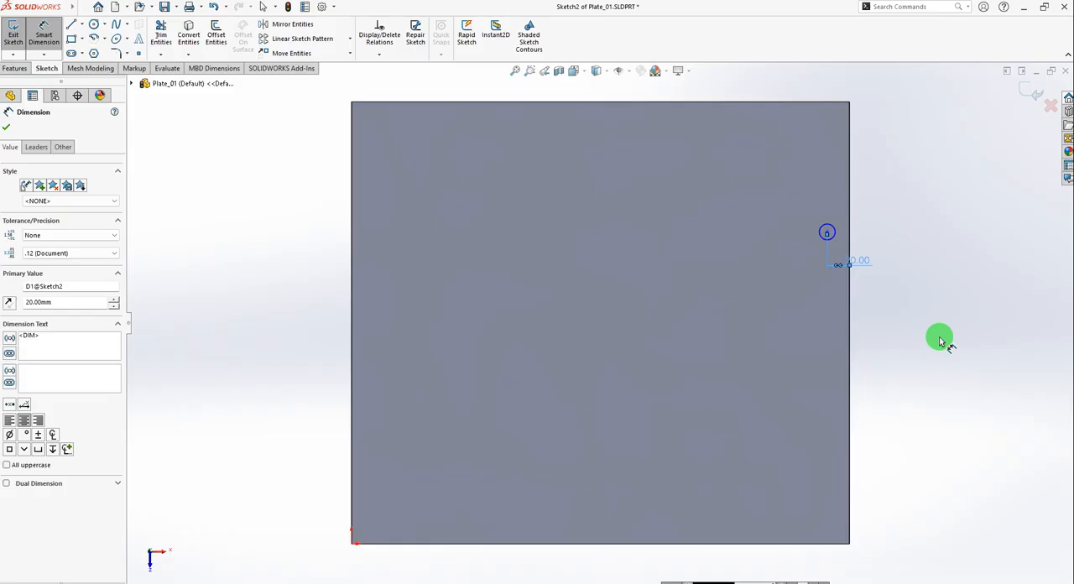
click(866, 263)
text(200)
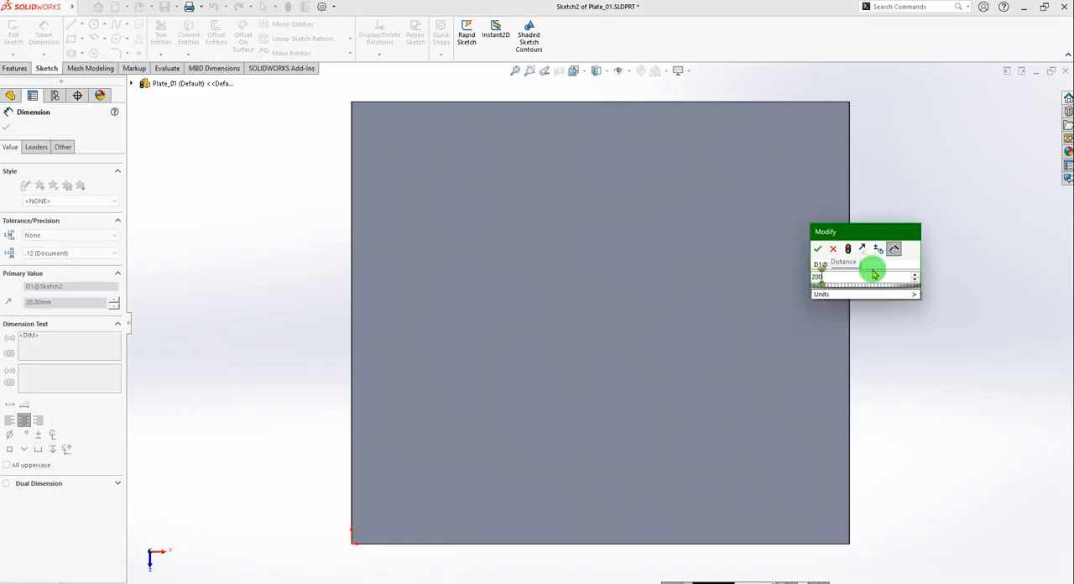
key(Return)
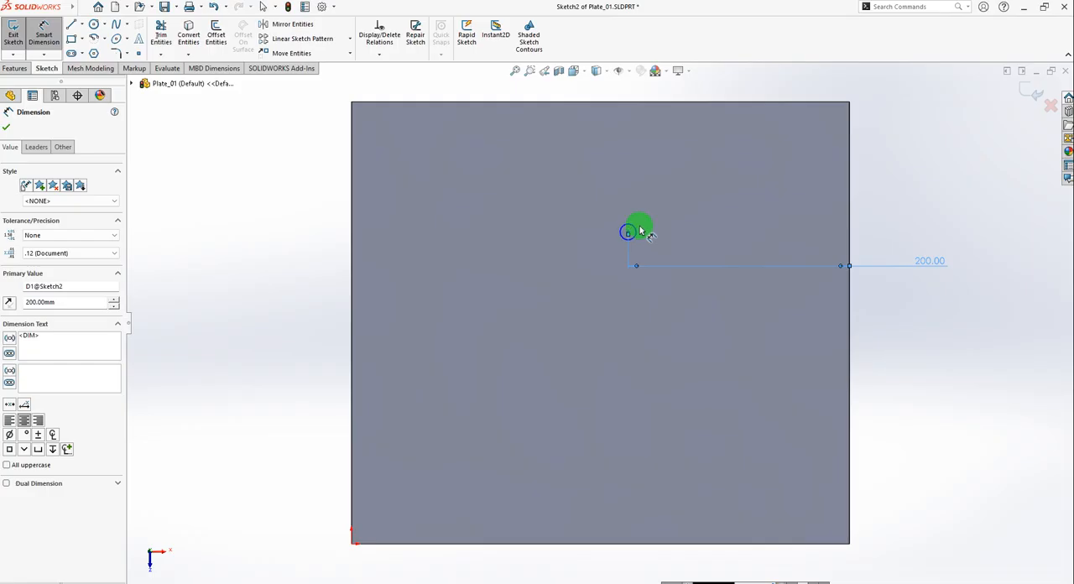
Dimension the circle's center vertically at 100 mm from the plate's upper edge.
click(634, 229)
click(631, 103)
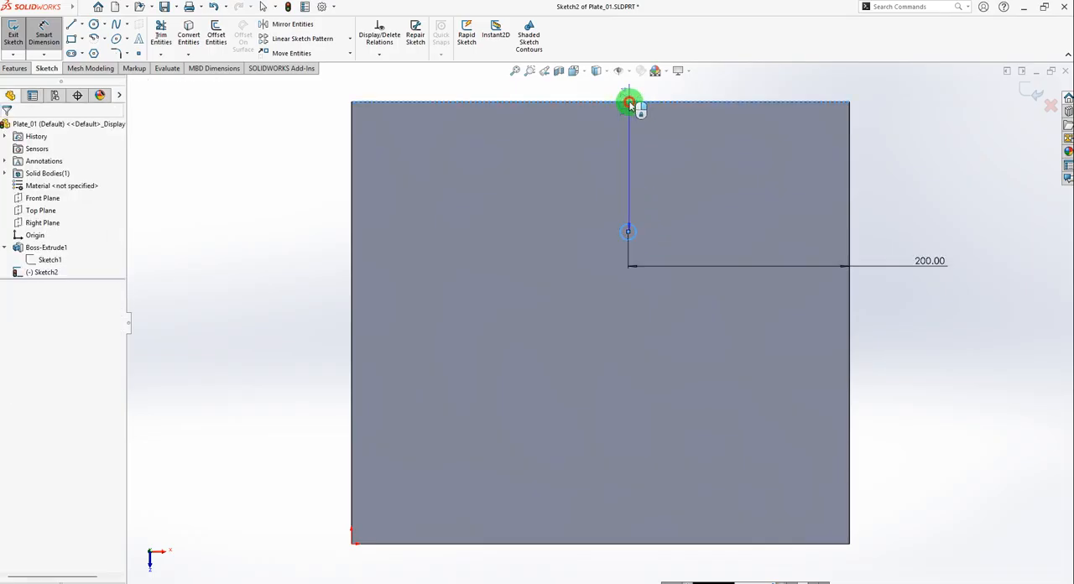
click(898, 178)
click(996, 195)
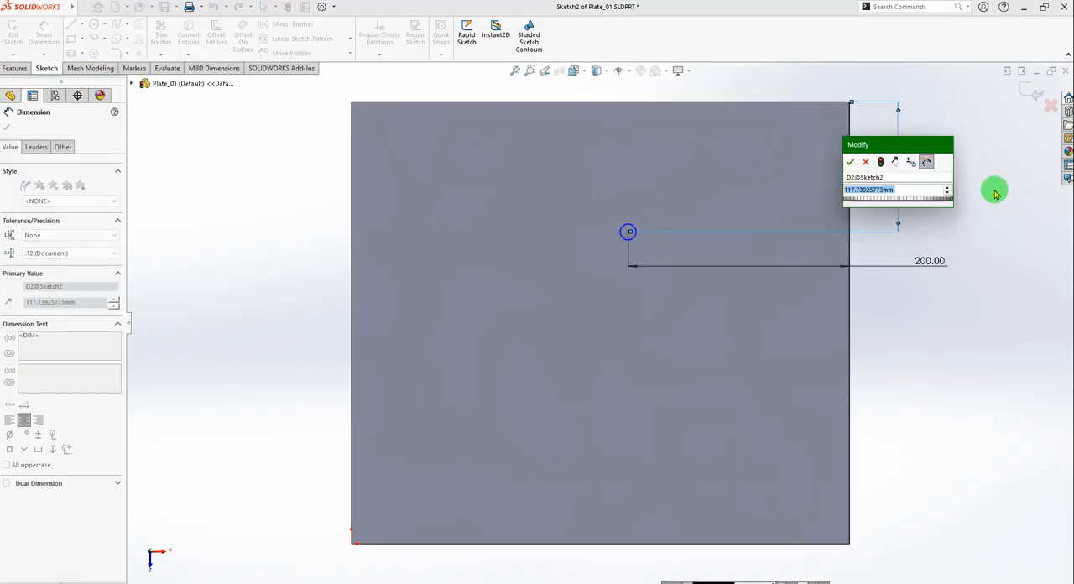
text(1000)
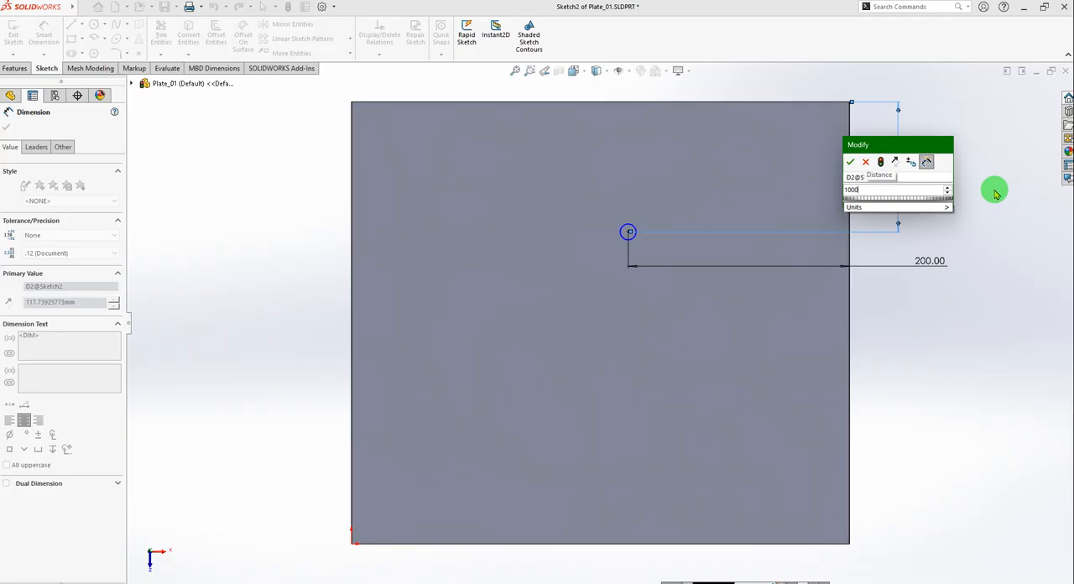
key(Return)
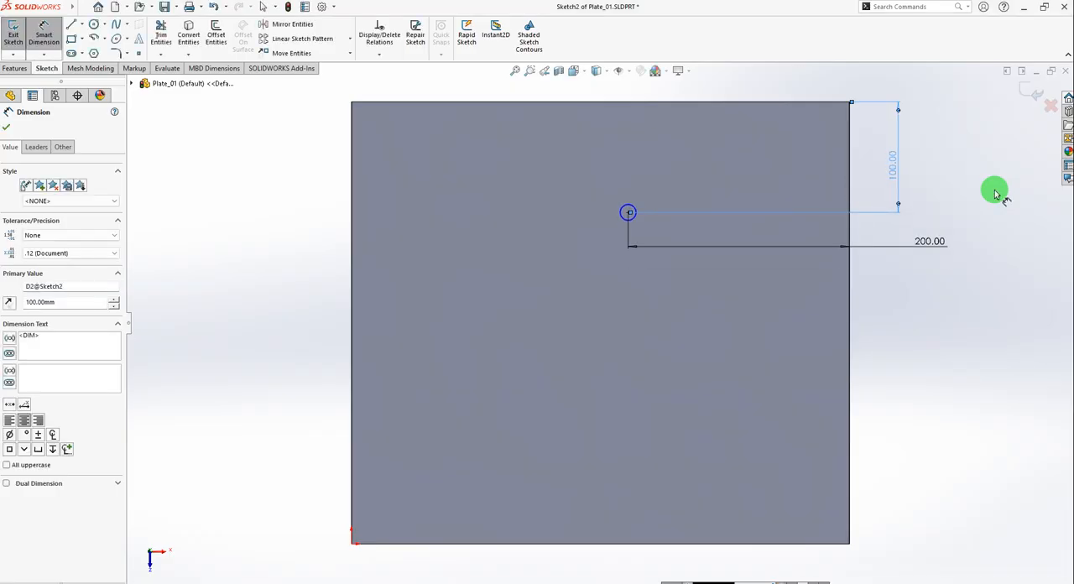
click(6, 126)
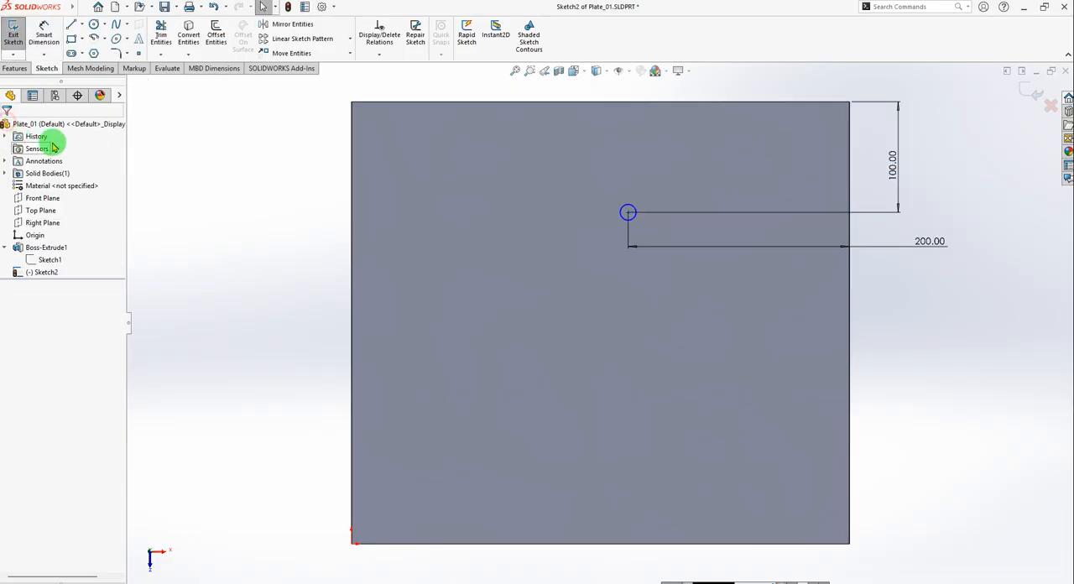
Cut the sketched circle out of the plate with an Extruded Cut set to Through All.
click(14, 69)
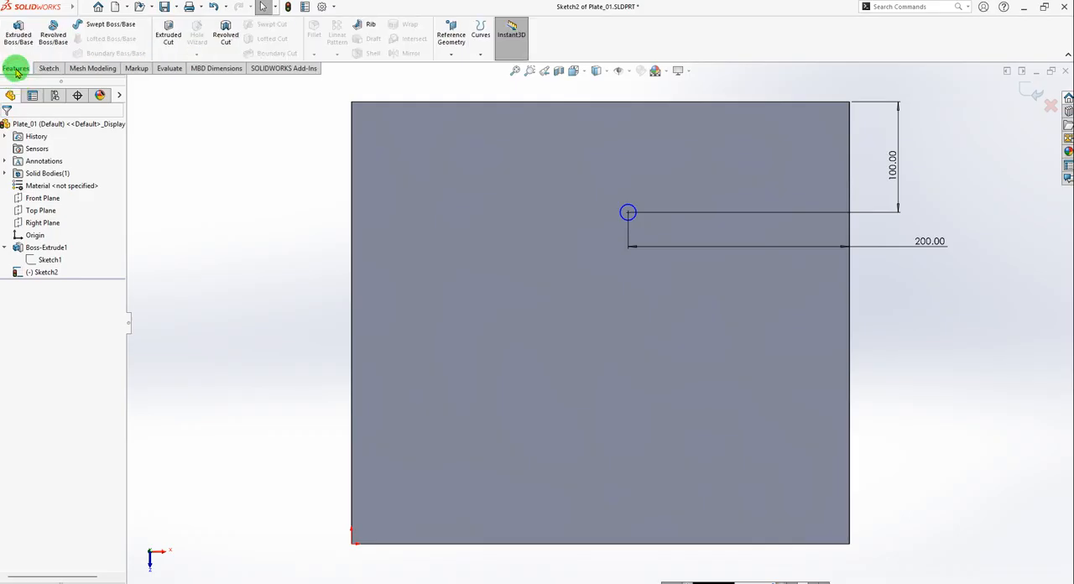
click(169, 38)
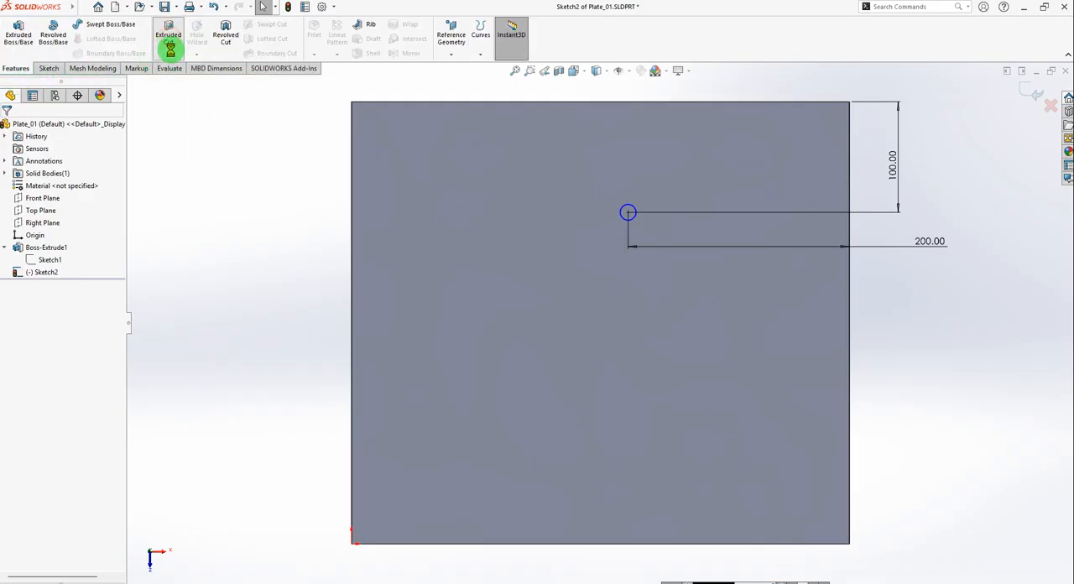
mouse_move(595, 321)
middle_down()
mouse_move(528, 340)
mouse_move(562, 372)
mouse_move(568, 291)
mouse_move(554, 372)
mouse_move(532, 341)
middle_up()
scroll(547, 337, down, 5)
scroll(550, 337, up, 3)
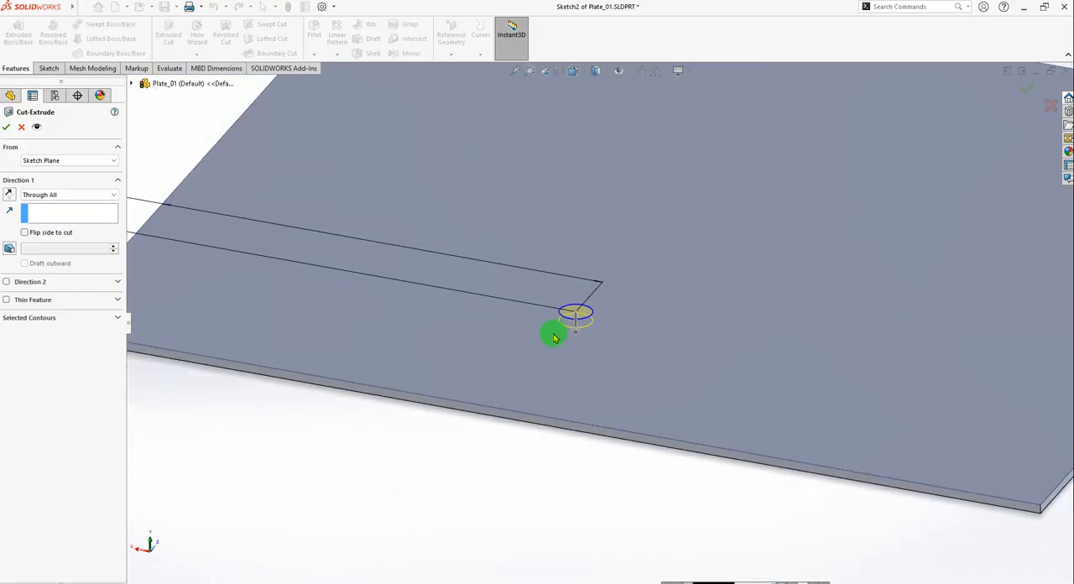
click(49, 194)
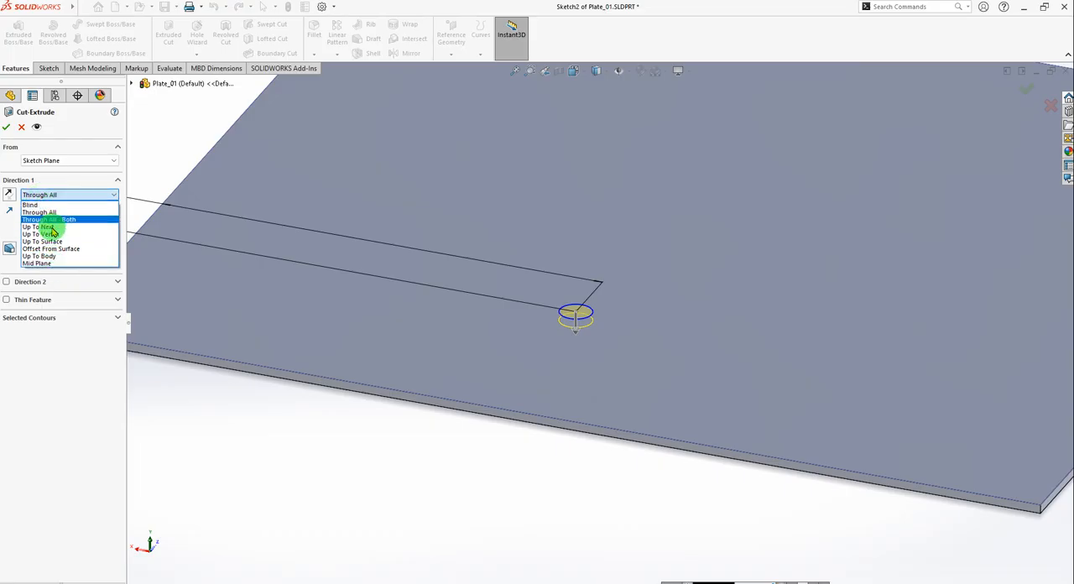
click(62, 212)
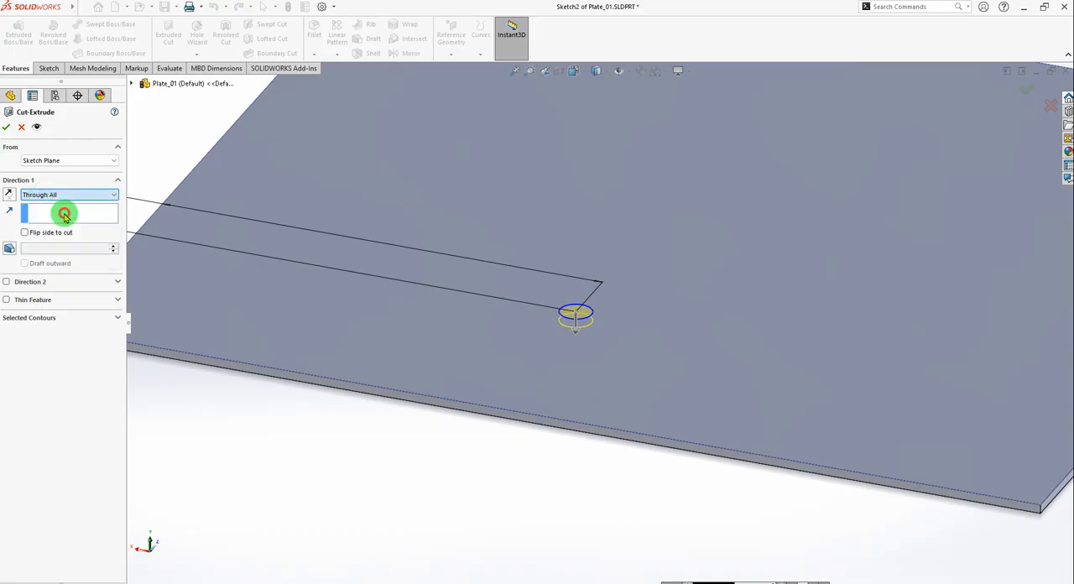
click(5, 127)
middle_drag(487, 276, 643, 387)
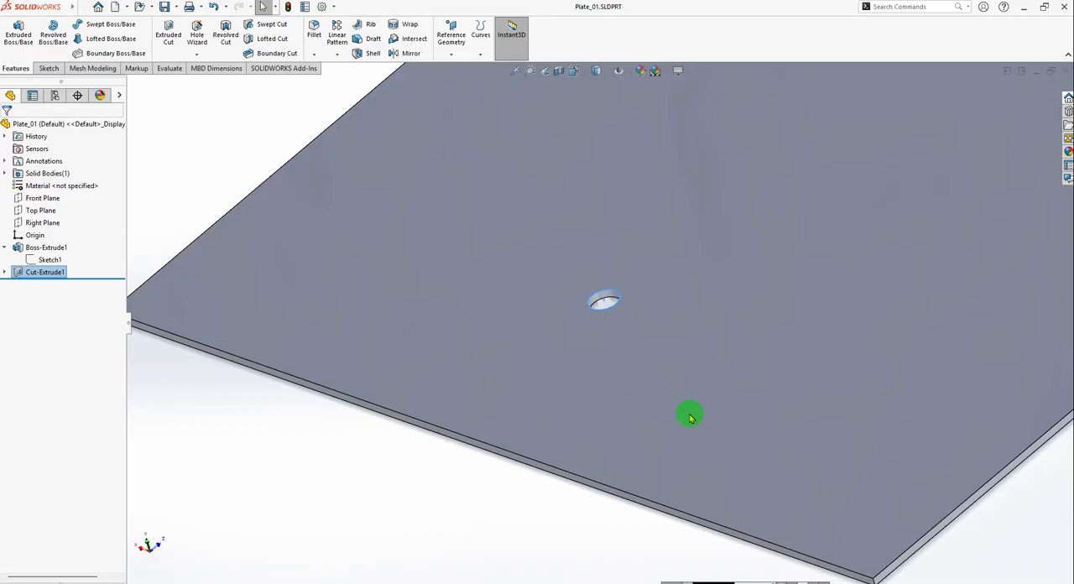
Switch to the assembly Assem_01 and examine the new plate hole's position relative to the upright profile and the base frame.
key(ctrl+Tab)
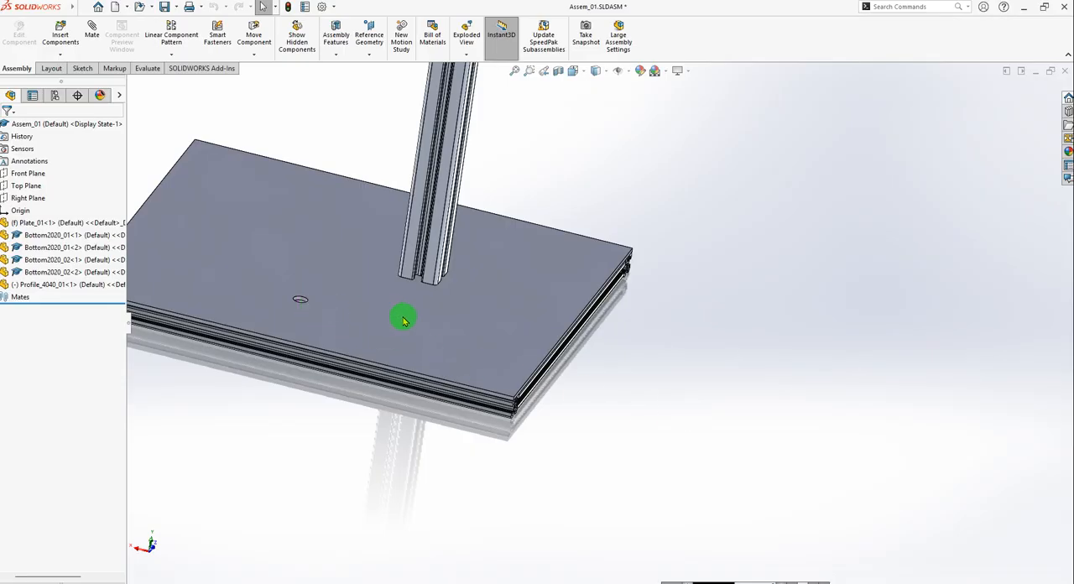
middle_drag(403, 319, 446, 380)
scroll(388, 379, down, 3)
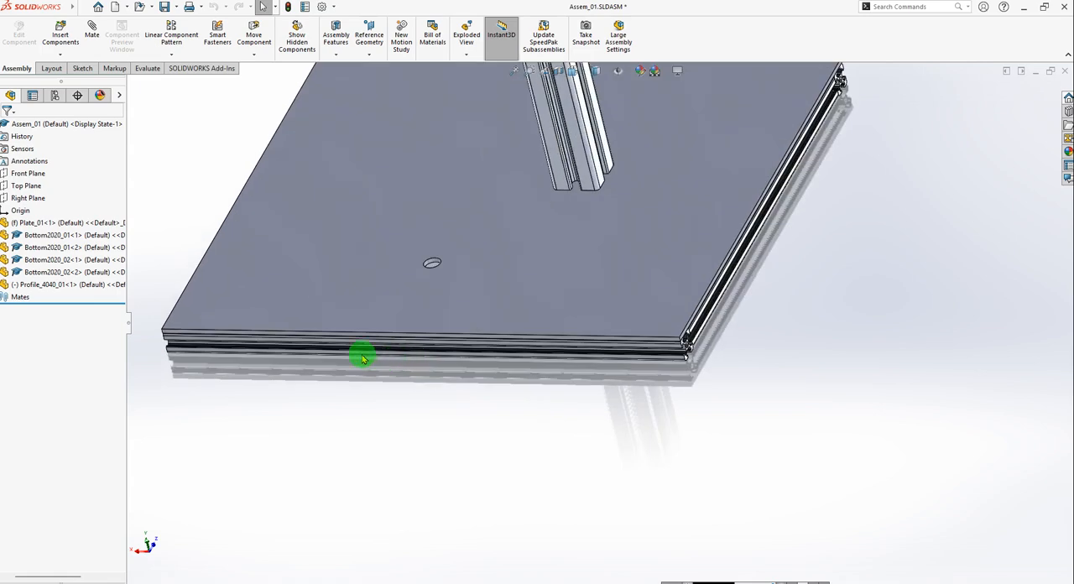
scroll(508, 347, up, 5)
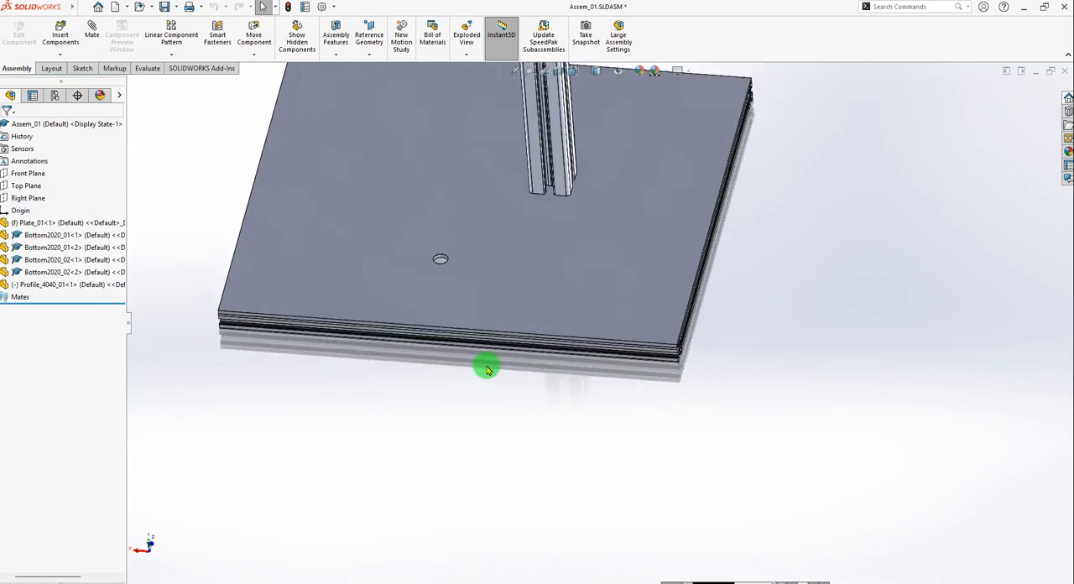
middle_drag(321, 335, 391, 327)
scroll(391, 327, down, 6)
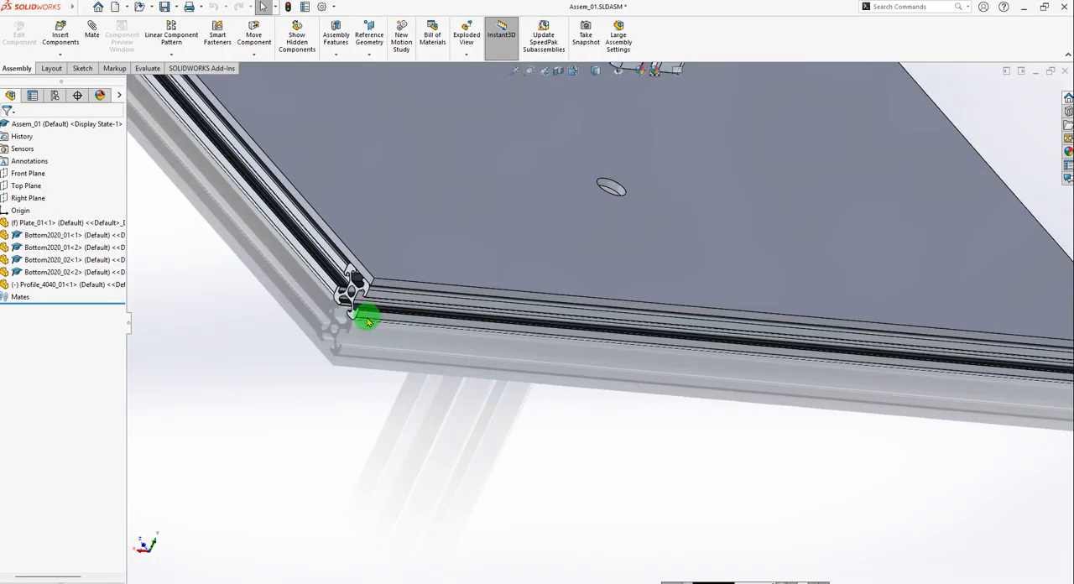
scroll(506, 324, up, 3)
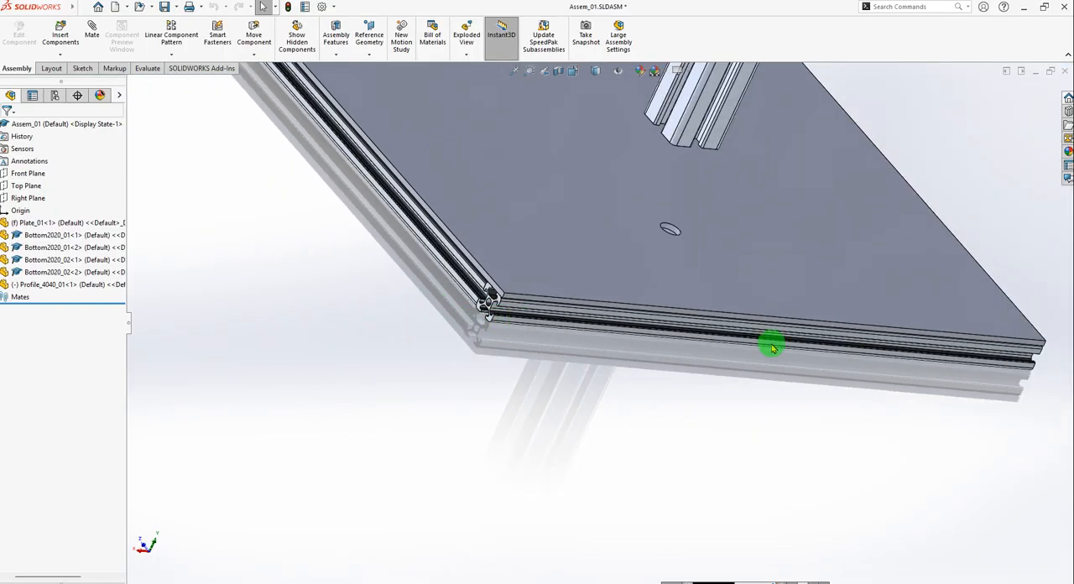
scroll(642, 325, up, 5)
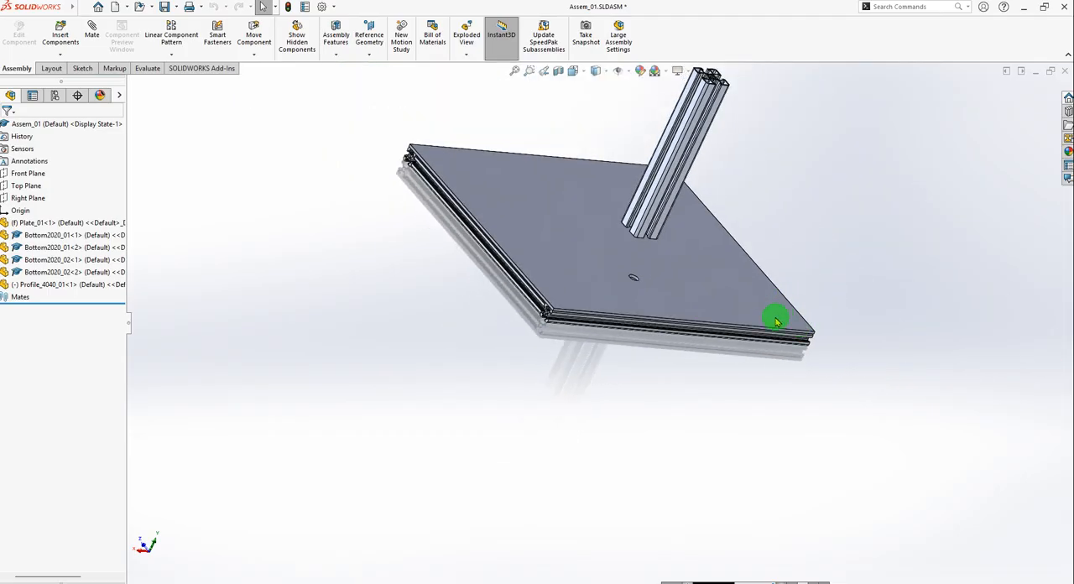
middle_drag(775, 319, 712, 373)
scroll(628, 281, down, 3)
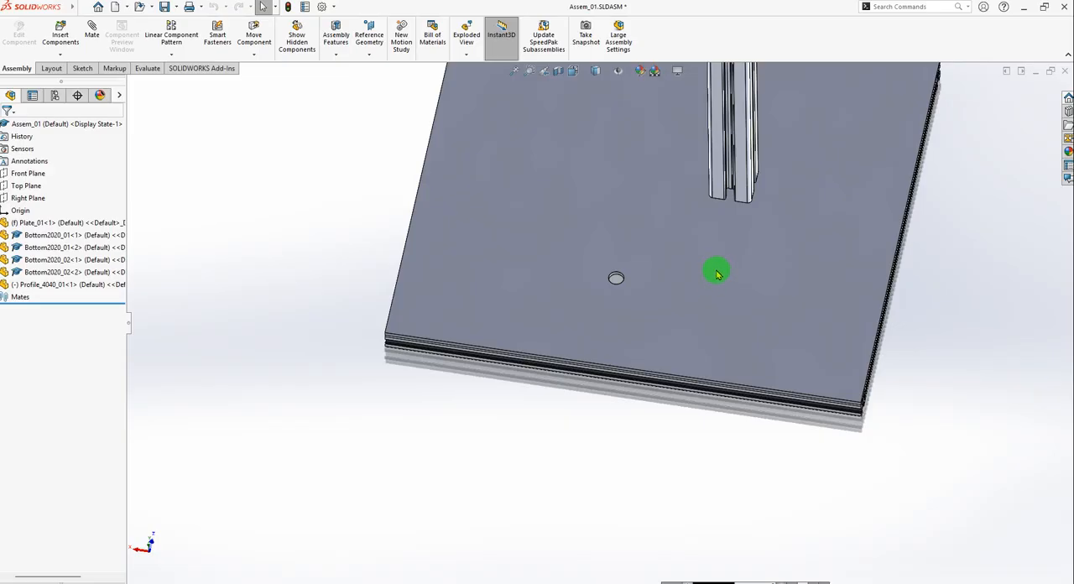
Switch to the reference assembly 01_Kepykla_Blynu_06_v02 and inspect where the blue upright profiles stand on the base plate.
key(ctrl+Tab)
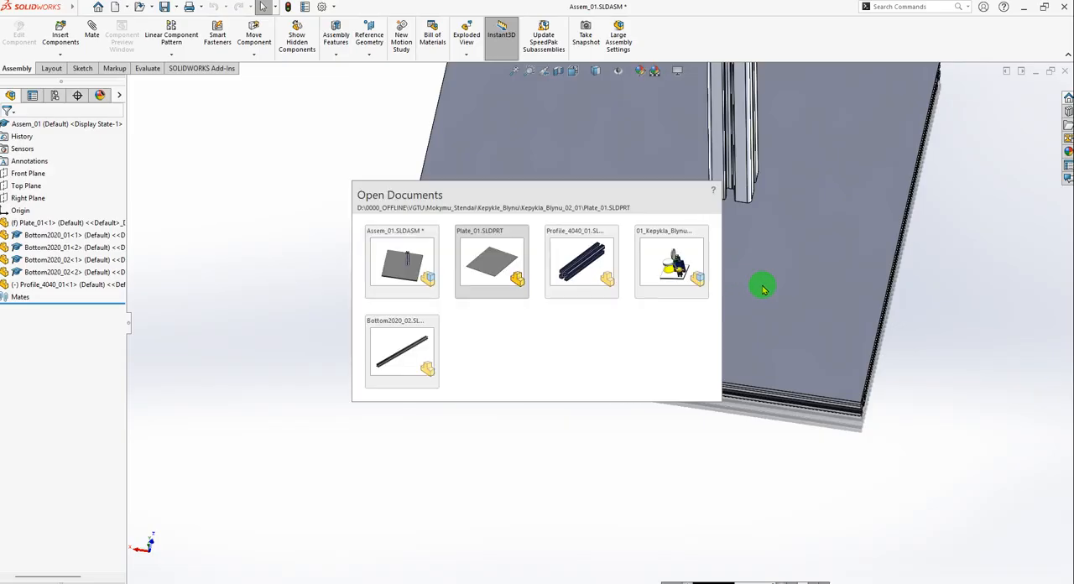
key(ctrl+Tab)
key(ctrl+Tab)
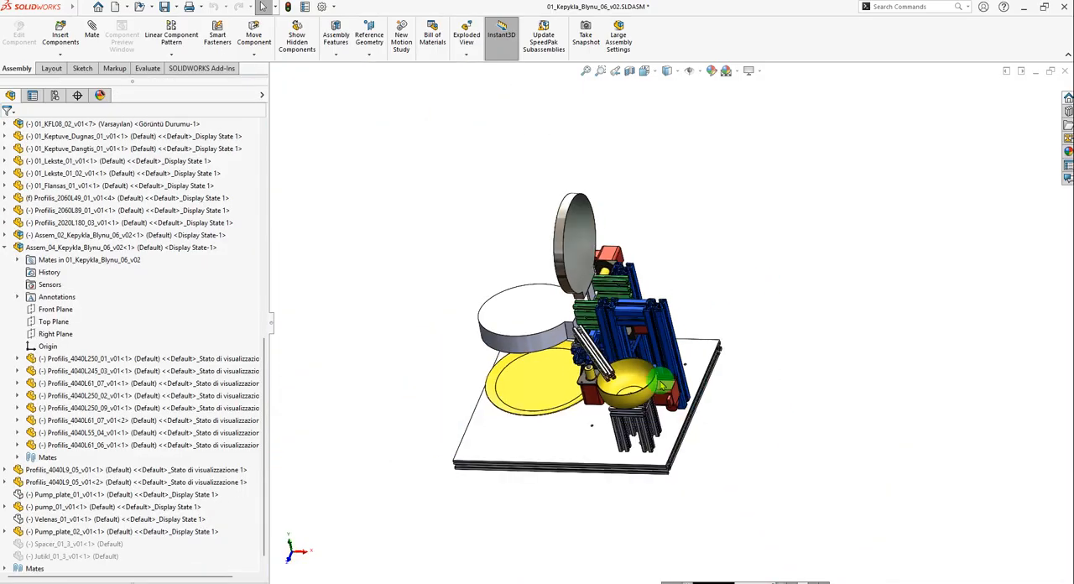
middle_drag(662, 386, 693, 455)
scroll(620, 354, down, 6)
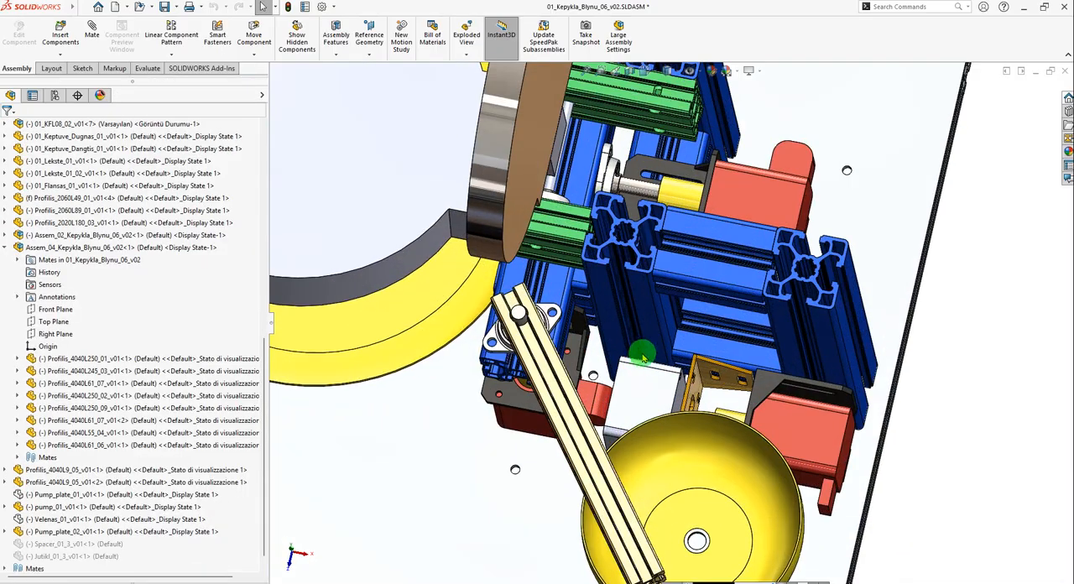
scroll(645, 358, up, 5)
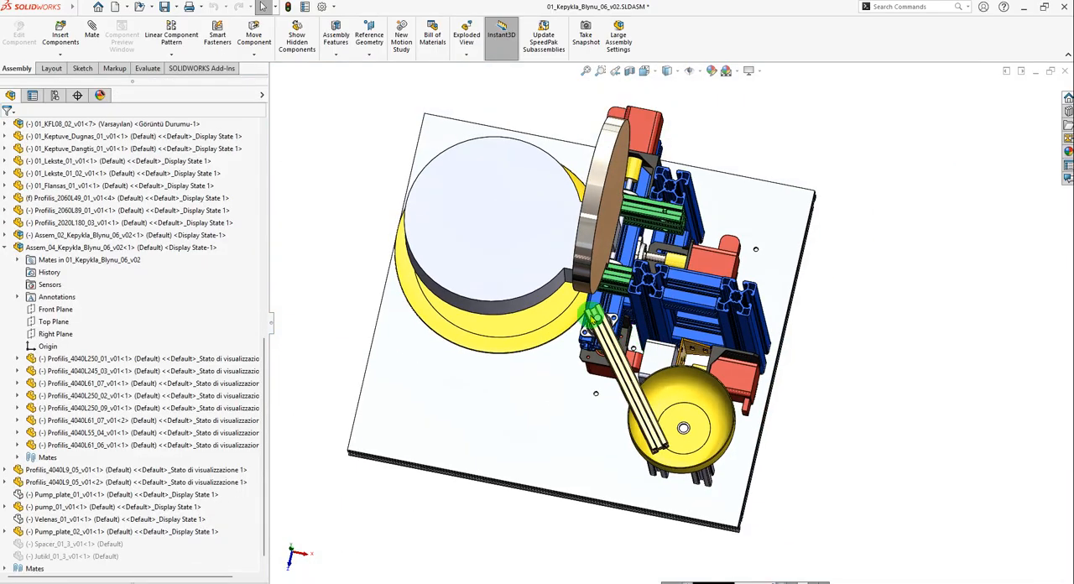
Measure the distance between the side face of the blue upright Profilis_4040L250_02 and the base plate's nearest long edge face below the bowl.
click(147, 68)
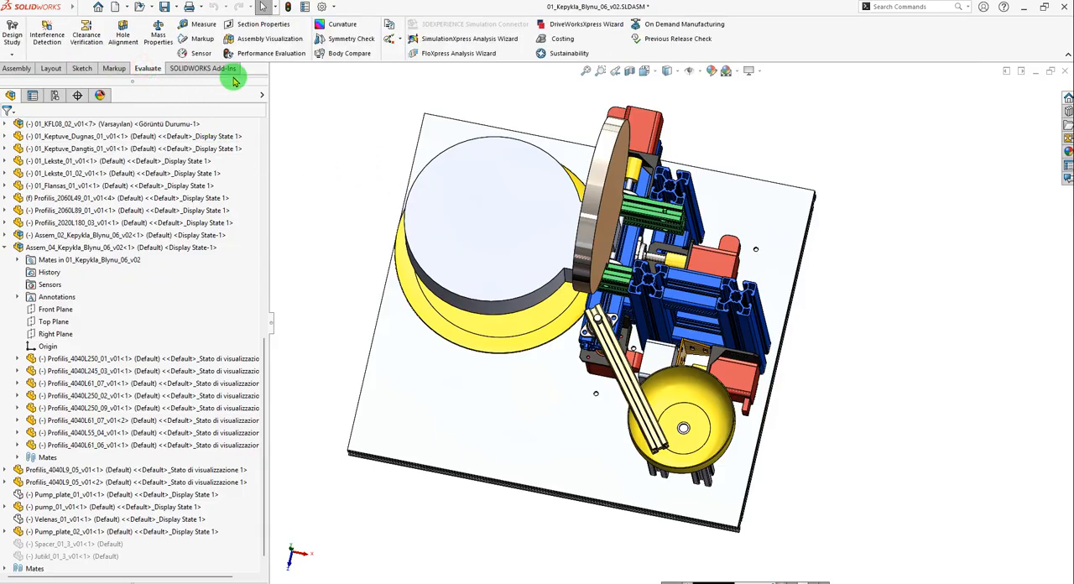
click(199, 23)
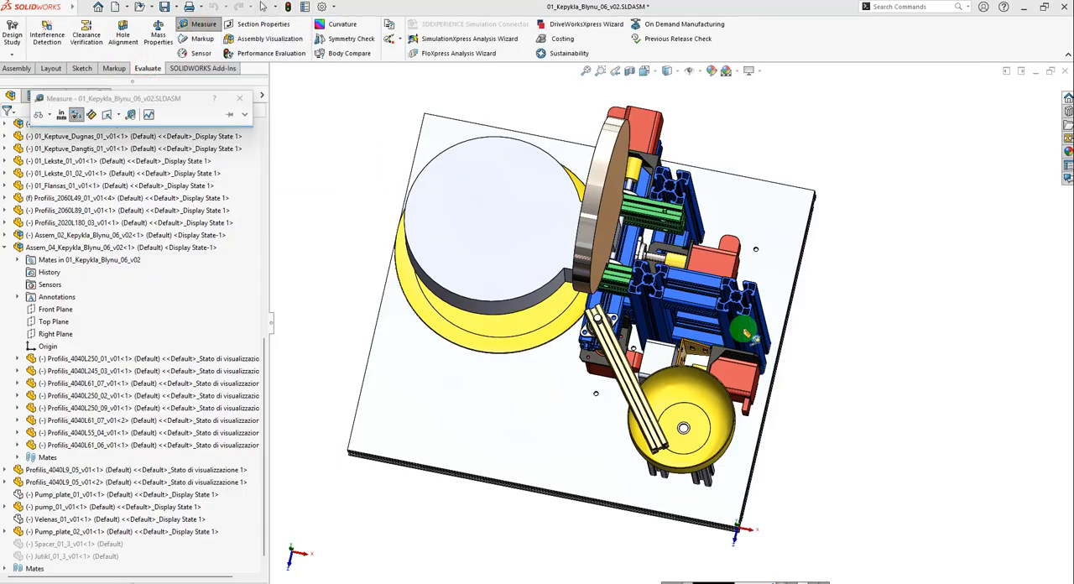
scroll(672, 323, down, 6)
click(596, 271)
scroll(621, 302, up, 2)
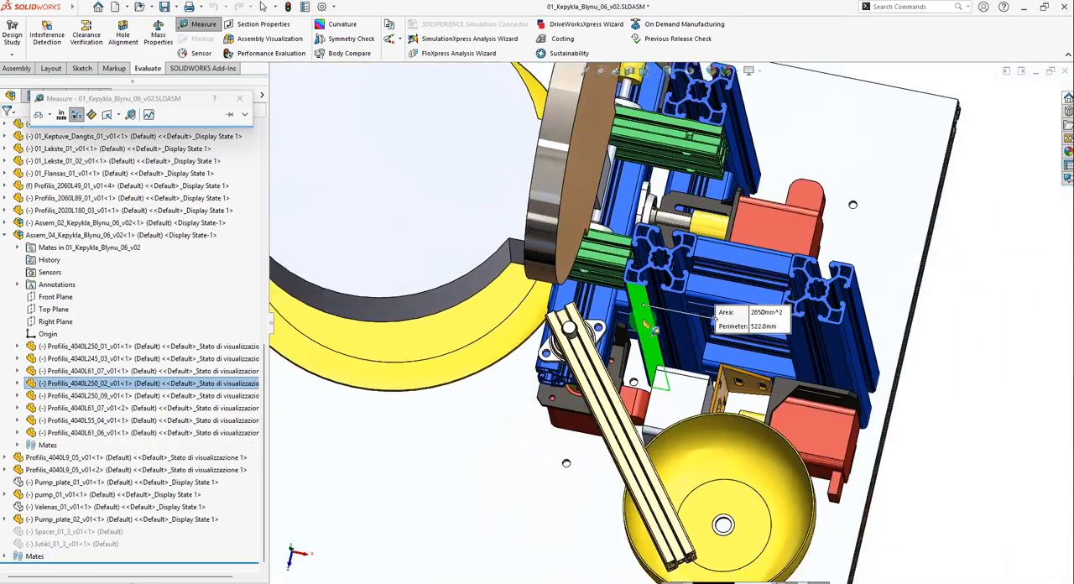
scroll(670, 482, up, 5)
middle_drag(652, 468, 629, 424)
scroll(630, 505, down, 4)
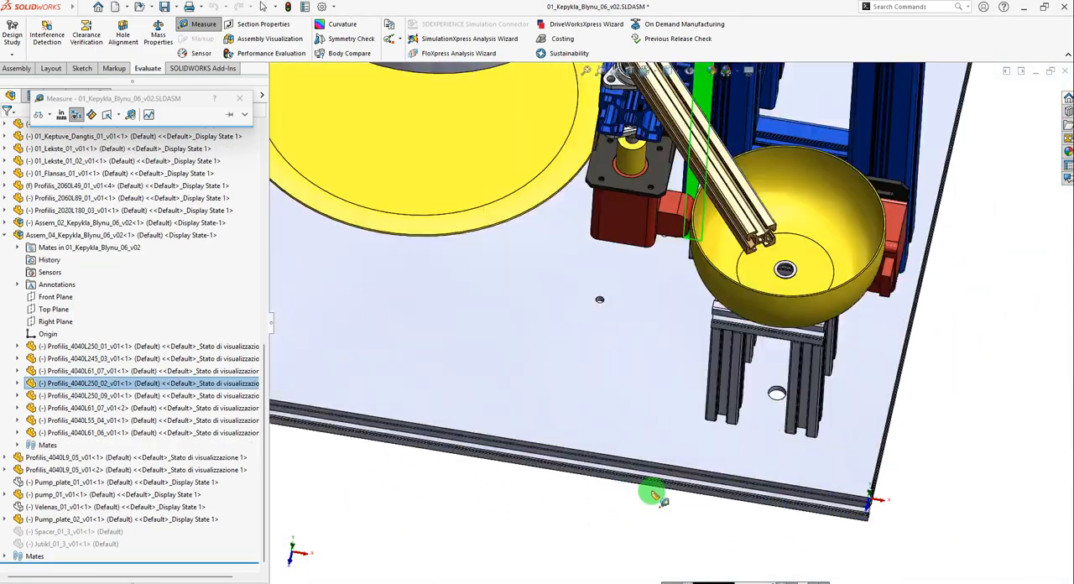
scroll(656, 495, down, 6)
scroll(735, 389, up, 8)
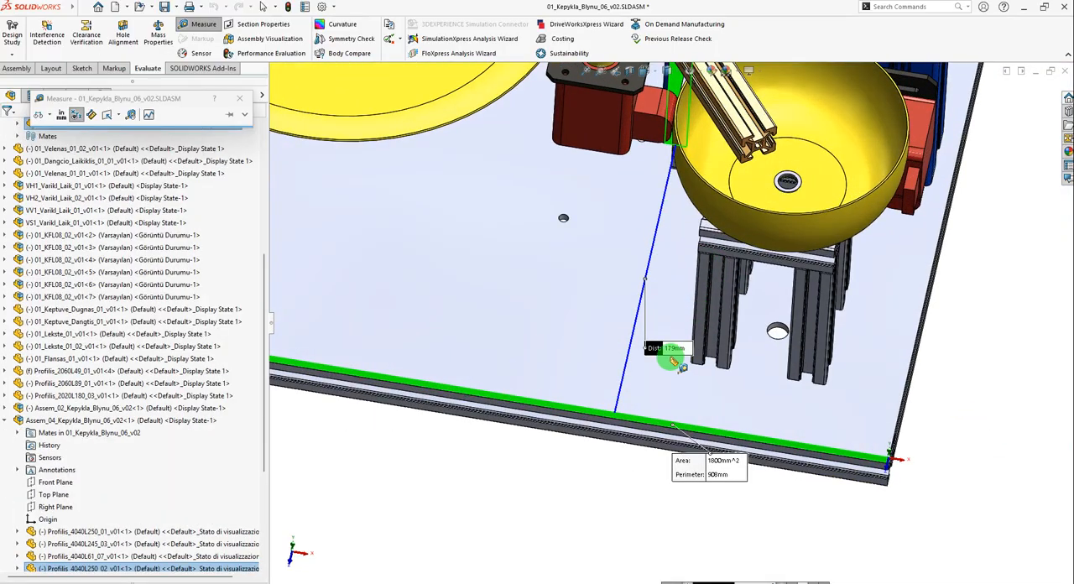
scroll(671, 358, up, 4)
middle_drag(758, 341, 684, 317)
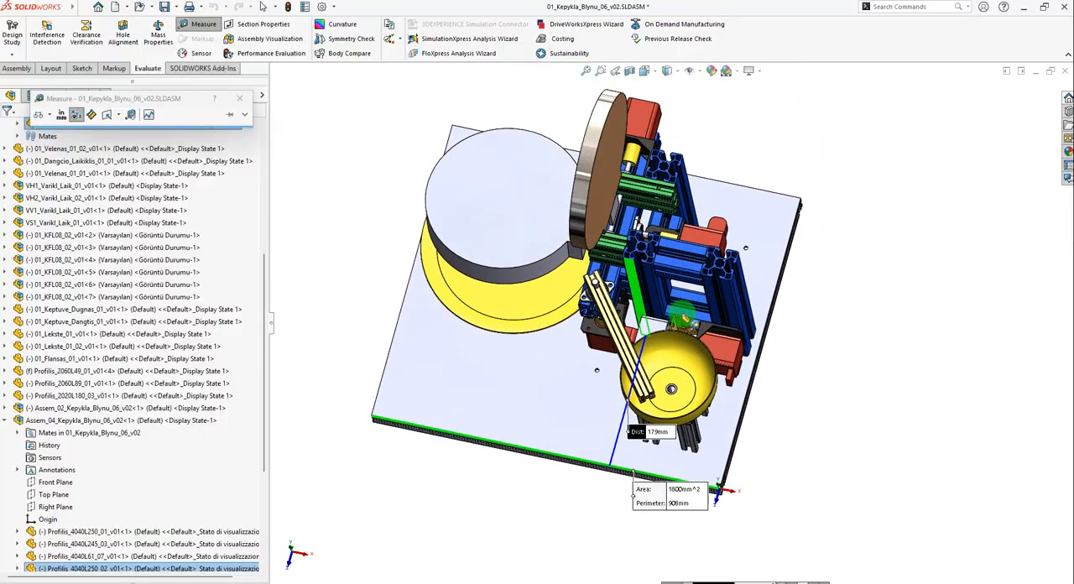
key(Escape)
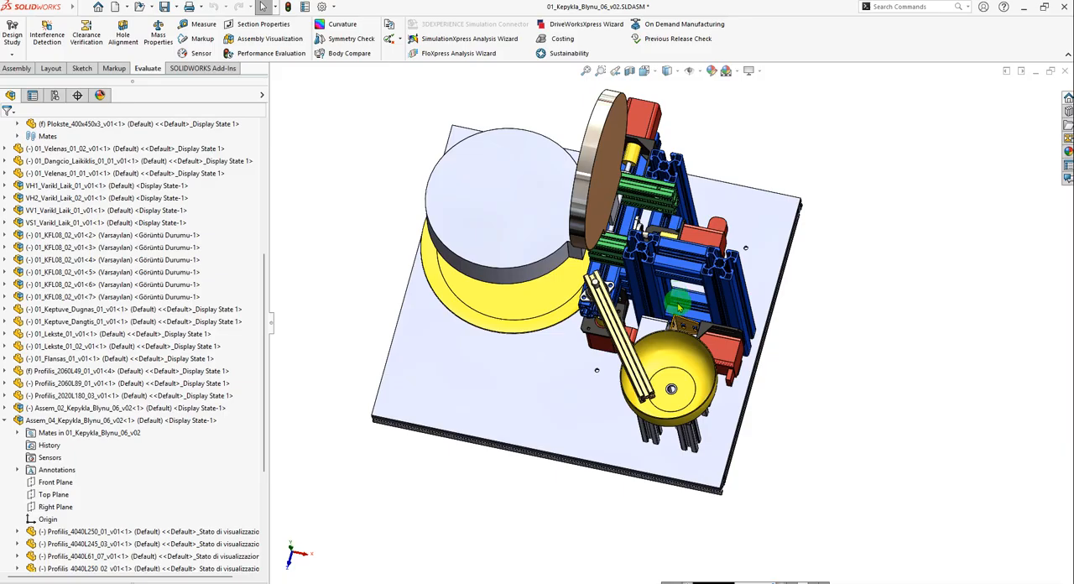
Return to Assem_01 and check the plate hole and upright profile against the reference layout.
key(ctrl+Tab)
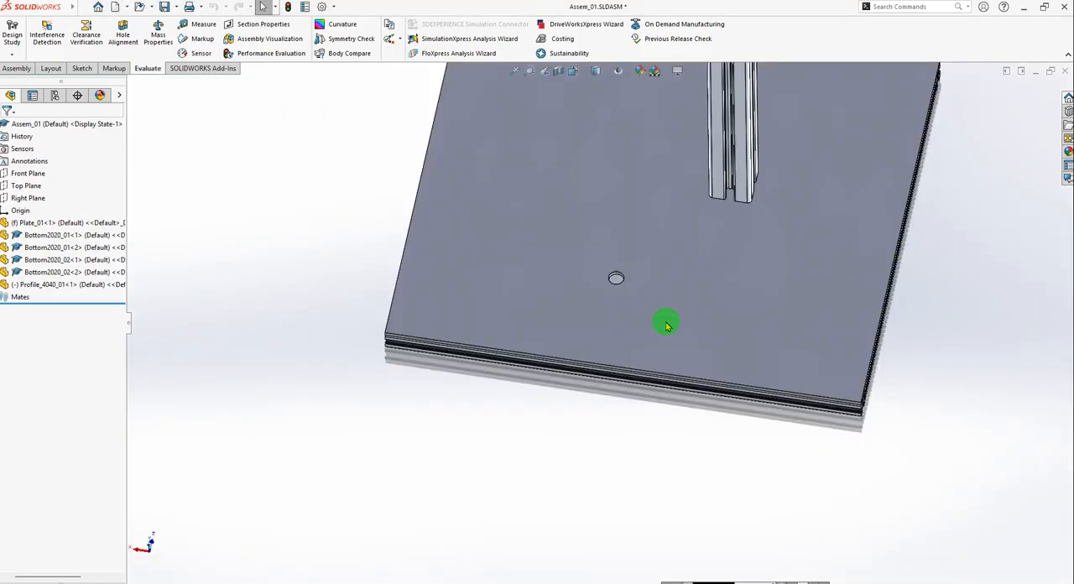
scroll(667, 326, up, 5)
mouse_move(653, 309)
middle_down()
mouse_move(629, 295)
mouse_move(654, 314)
middle_up()
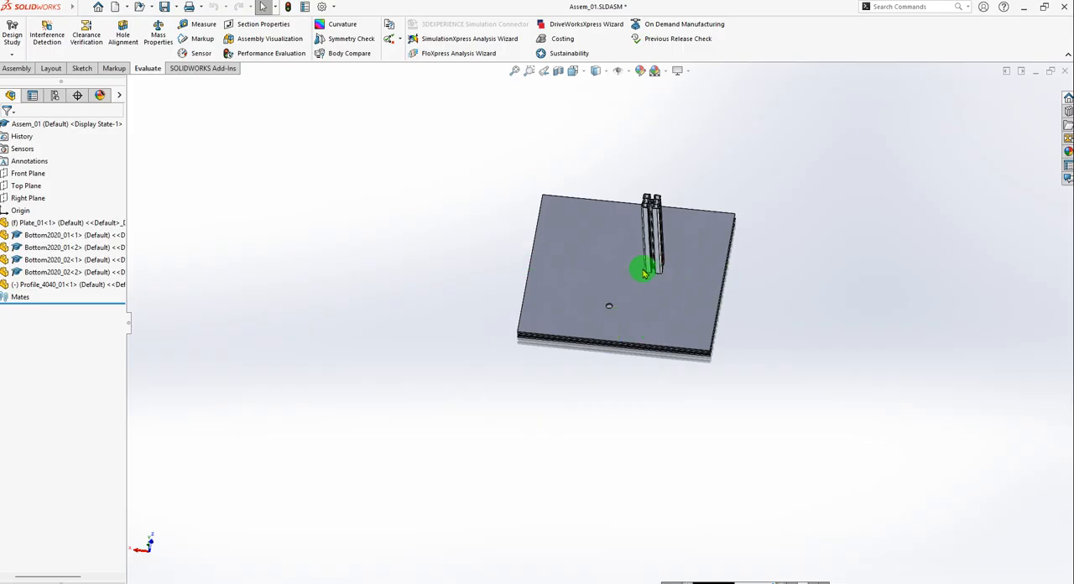
Switch to Plate_01 and open the sketch of the hole cut for editing.
key(ctrl+Tab)
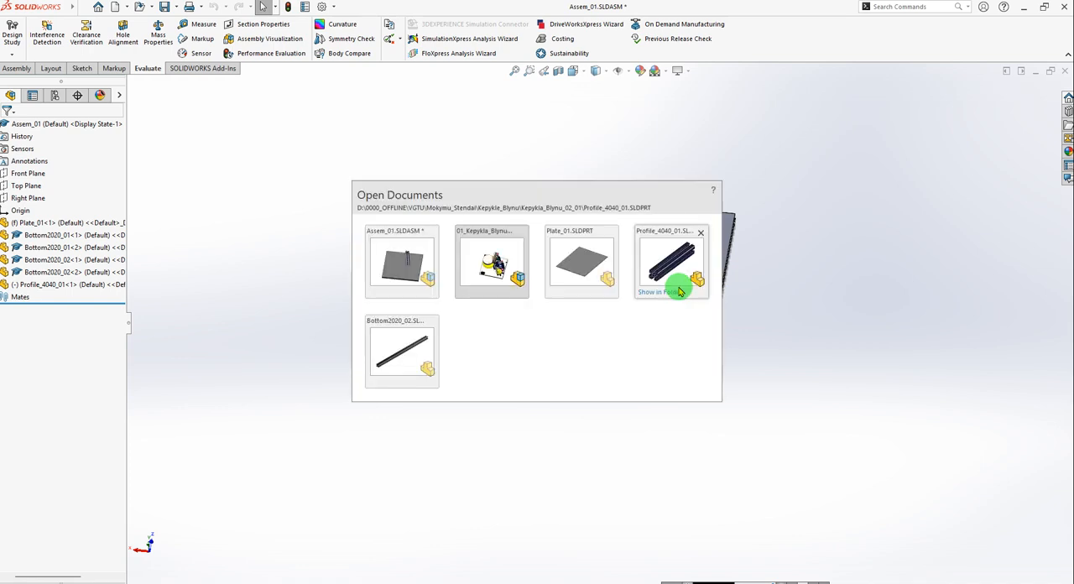
key(ctrl+Tab)
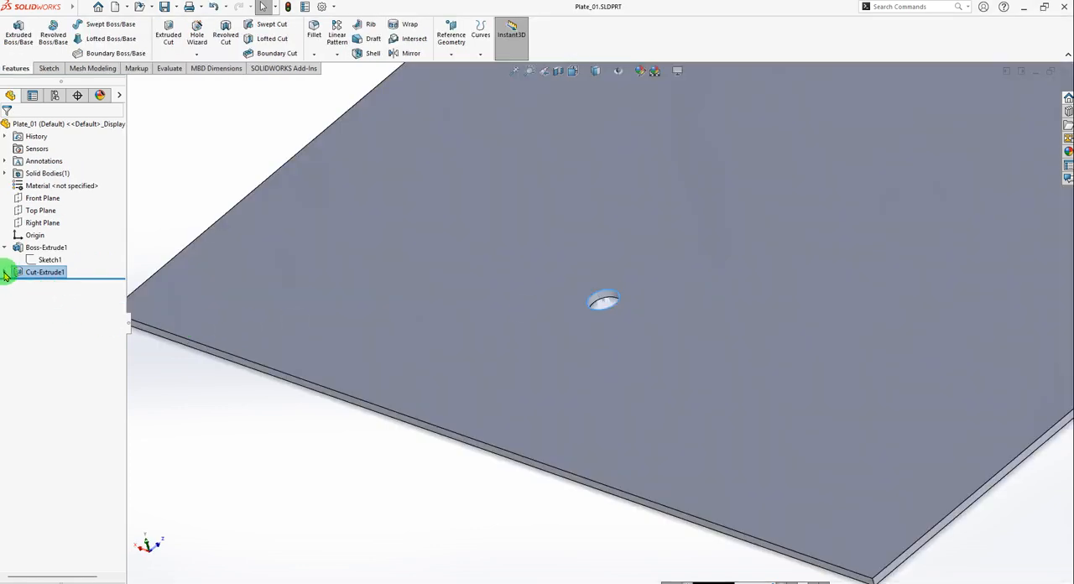
click(5, 273)
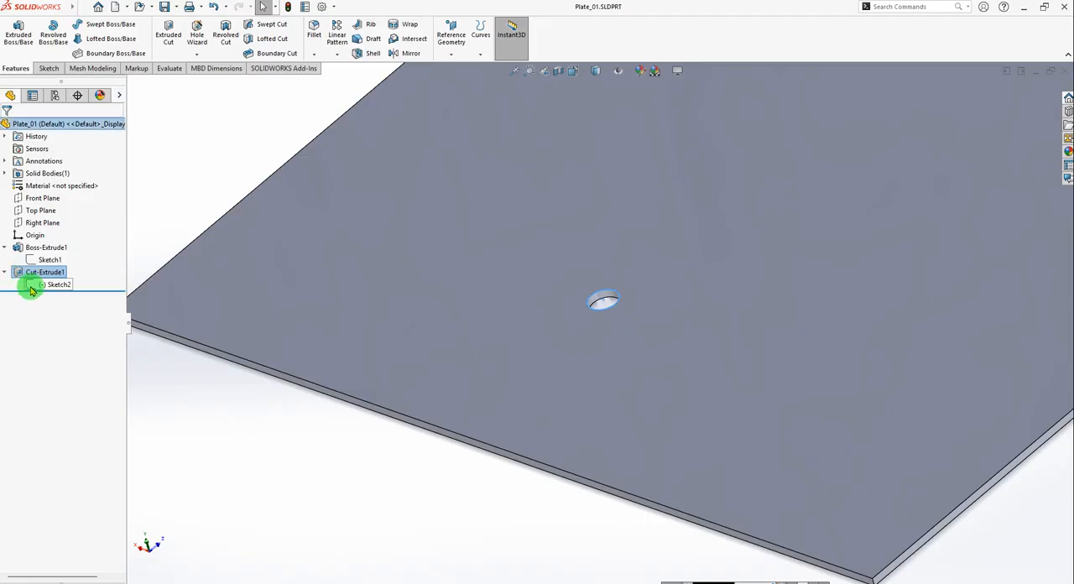
click(31, 286)
click(44, 254)
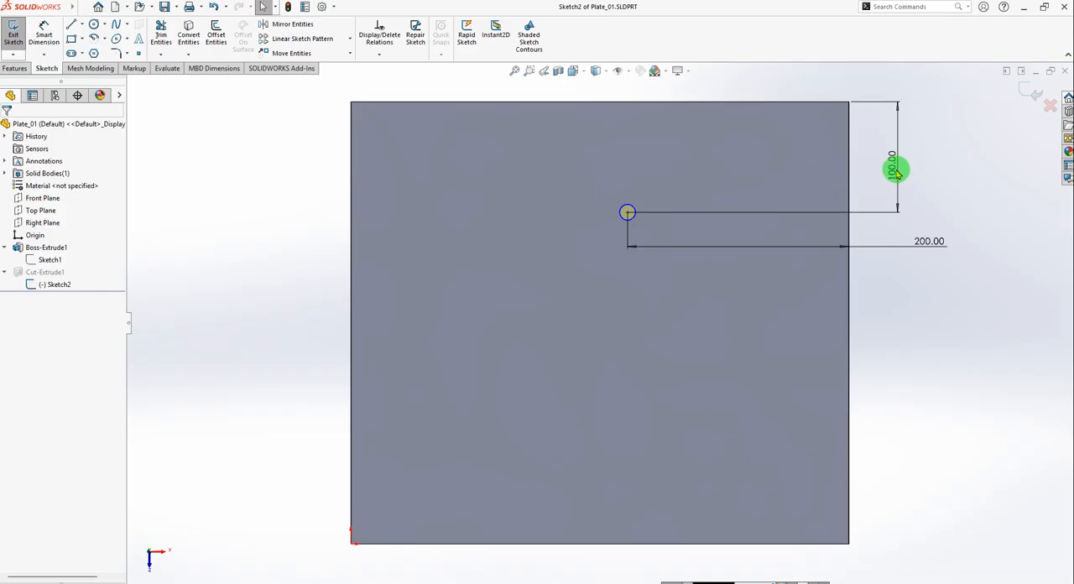
Set the vertical distance from the plate's upper edge to the circle's center to 180 mm.
double_click(896, 170)
text(180)
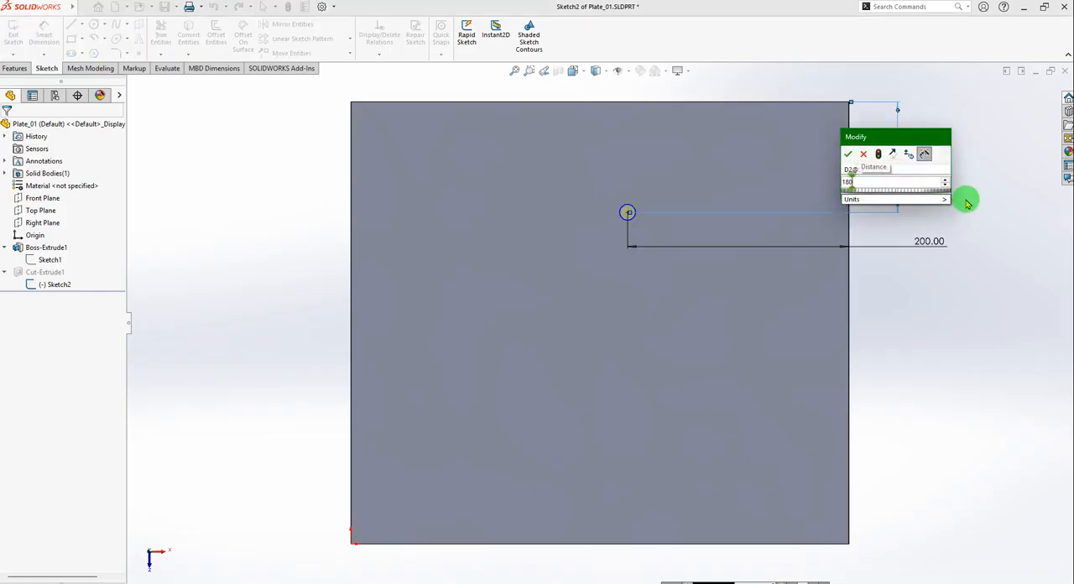
key(Return)
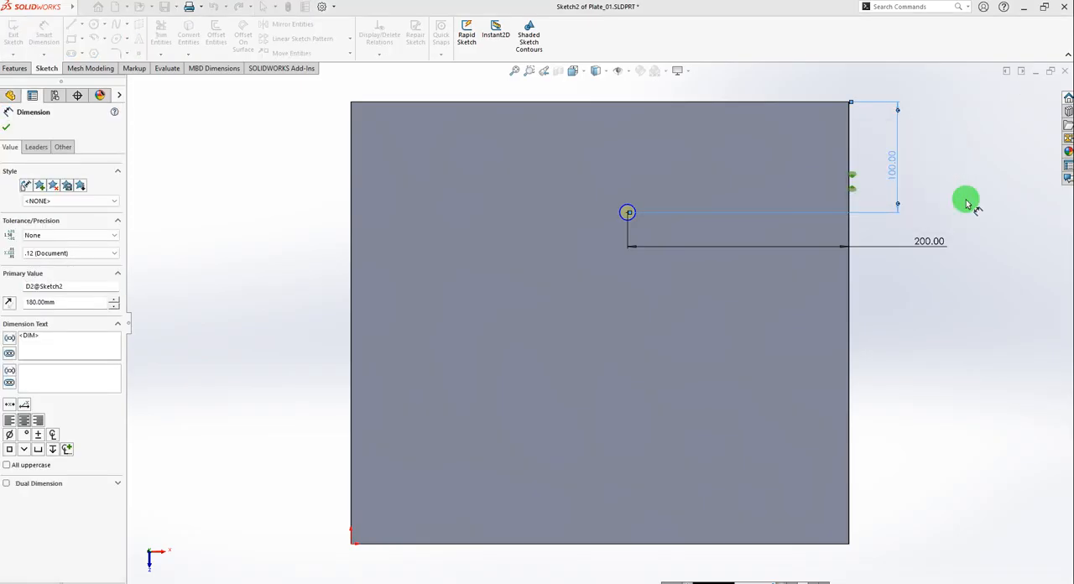
click(6, 128)
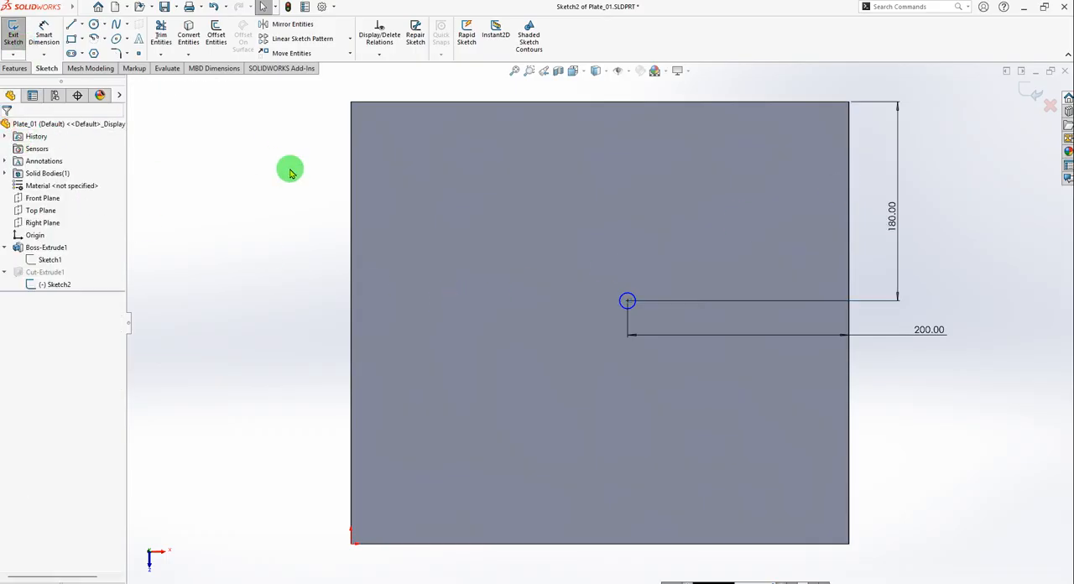
Save Plate_01 with the edited hole sketch and switch back to the assembly Assem_01.
key(ctrl+s)
click(502, 256)
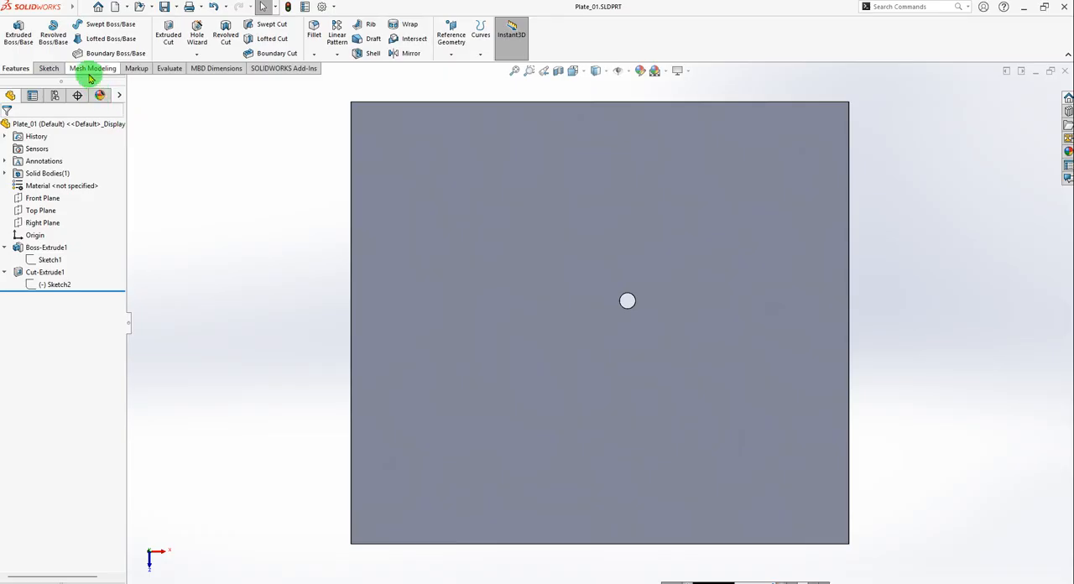
key(ctrl+Tab)
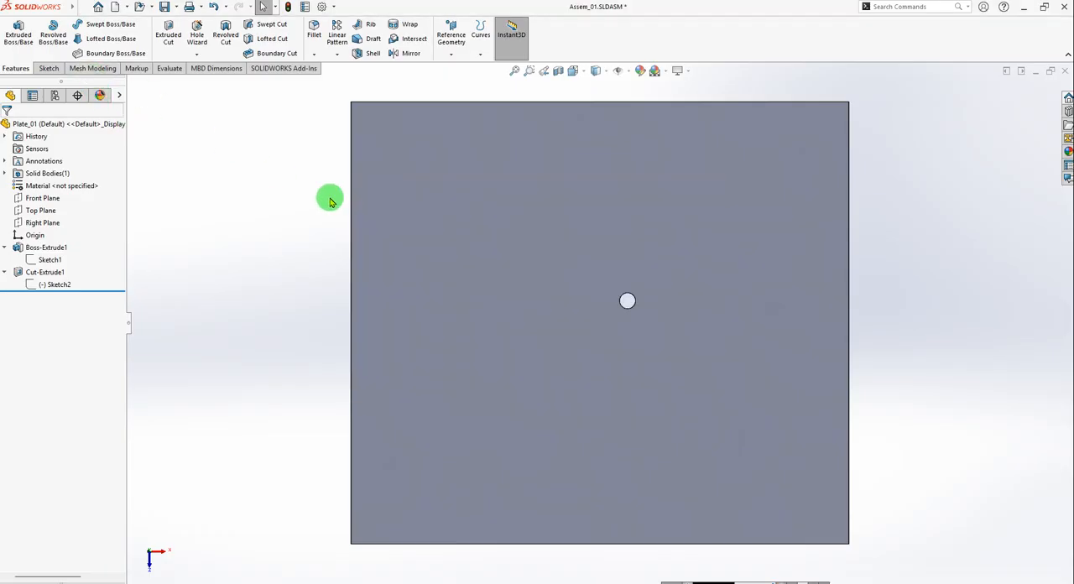
Check the plate hole against the upright profile in Assem_01 and switch to the reference assembly 01_Kepykla_Blynu_06_v02.
scroll(652, 280, down, 4)
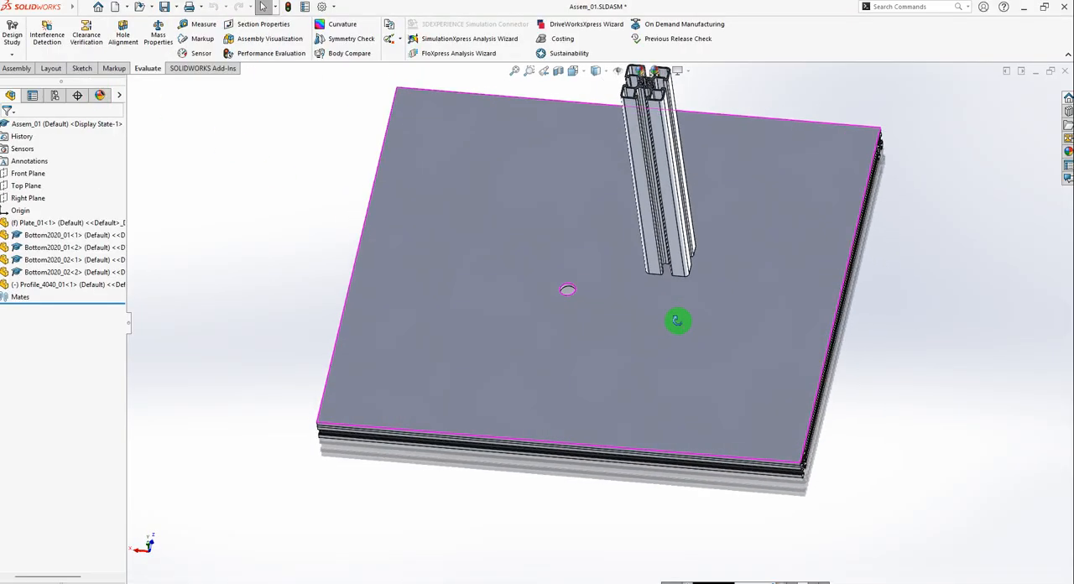
middle_drag(677, 321, 670, 336)
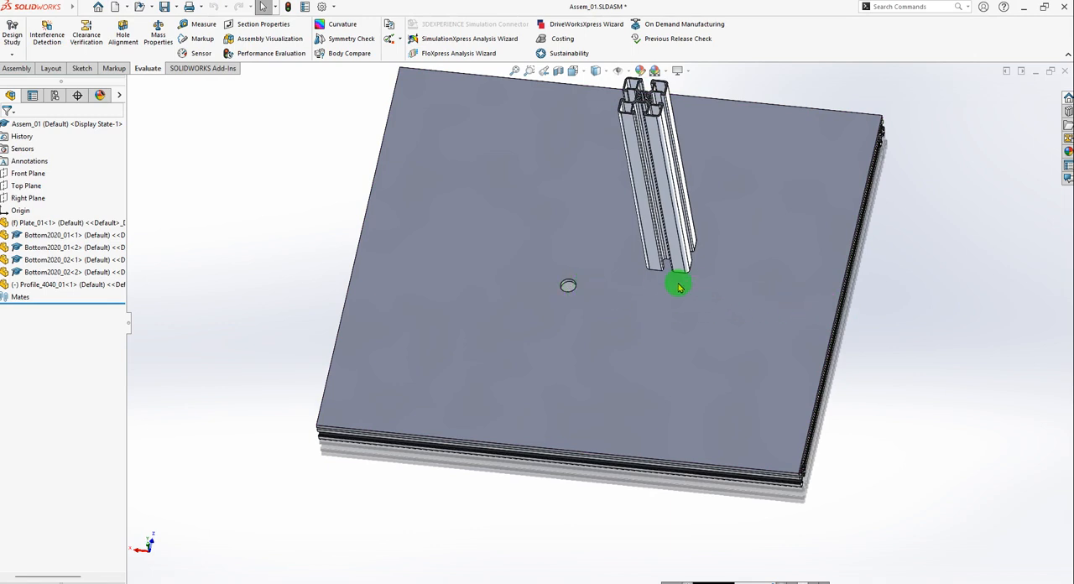
key(ctrl+Tab)
key(ctrl+Tab)
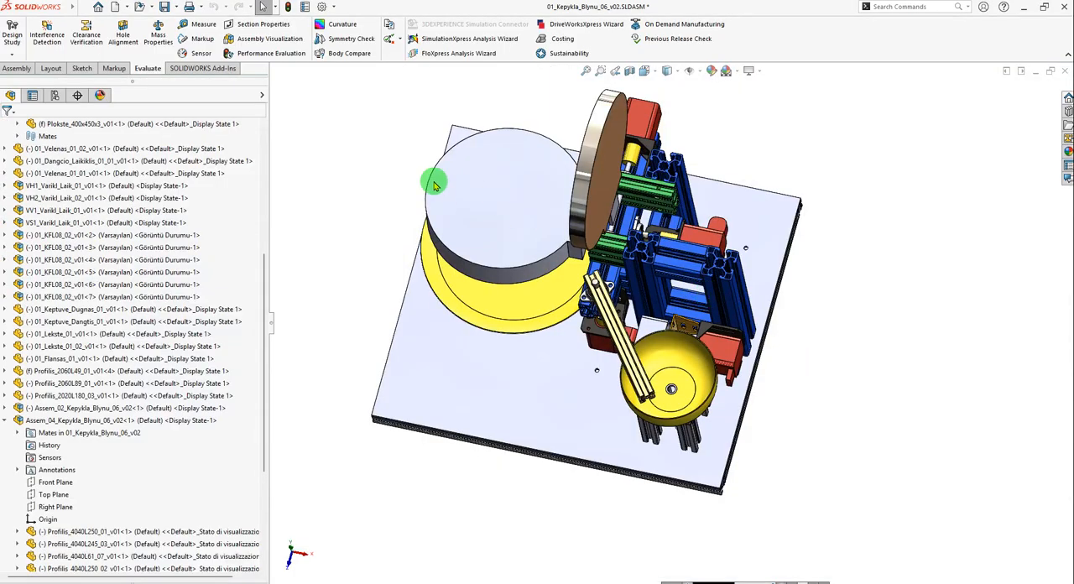
Measure the distance between the inner face of the upright Profilis_4040L250_02 profile and the base's nearest side edge.
click(200, 23)
scroll(701, 313, down, 10)
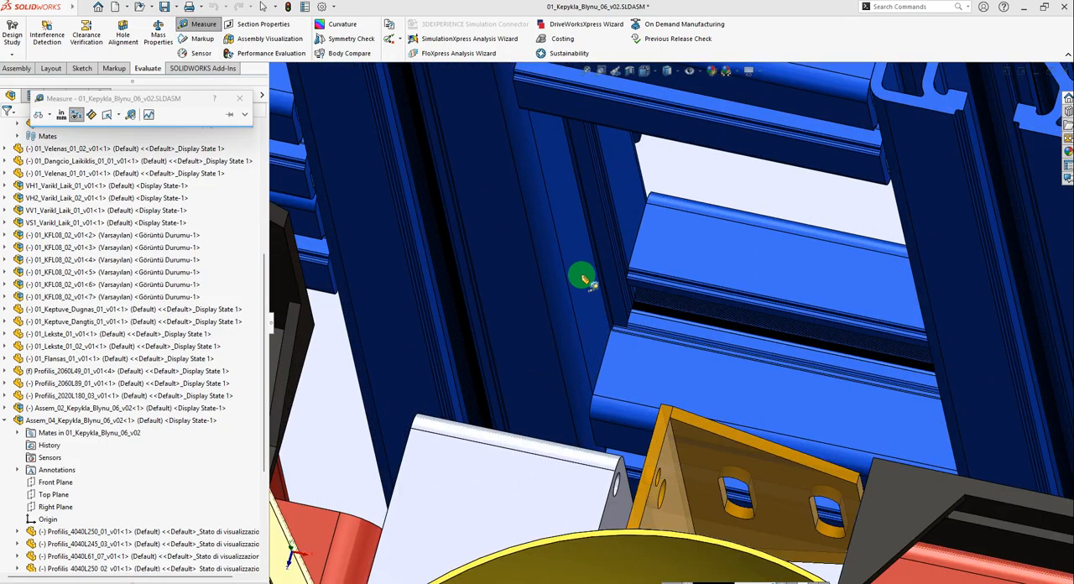
click(585, 284)
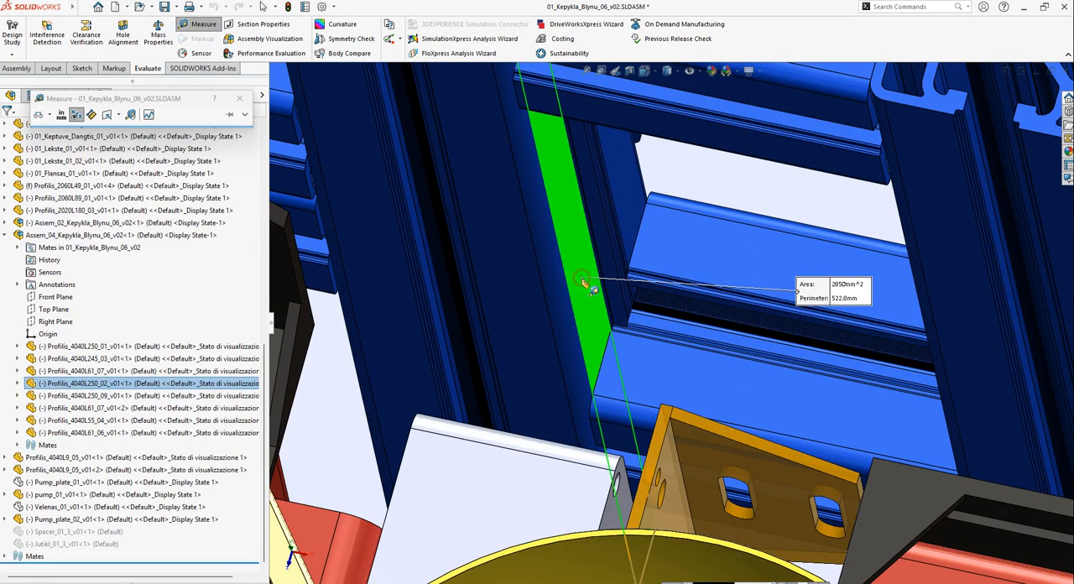
scroll(587, 285, up, 8)
scroll(919, 432, down, 8)
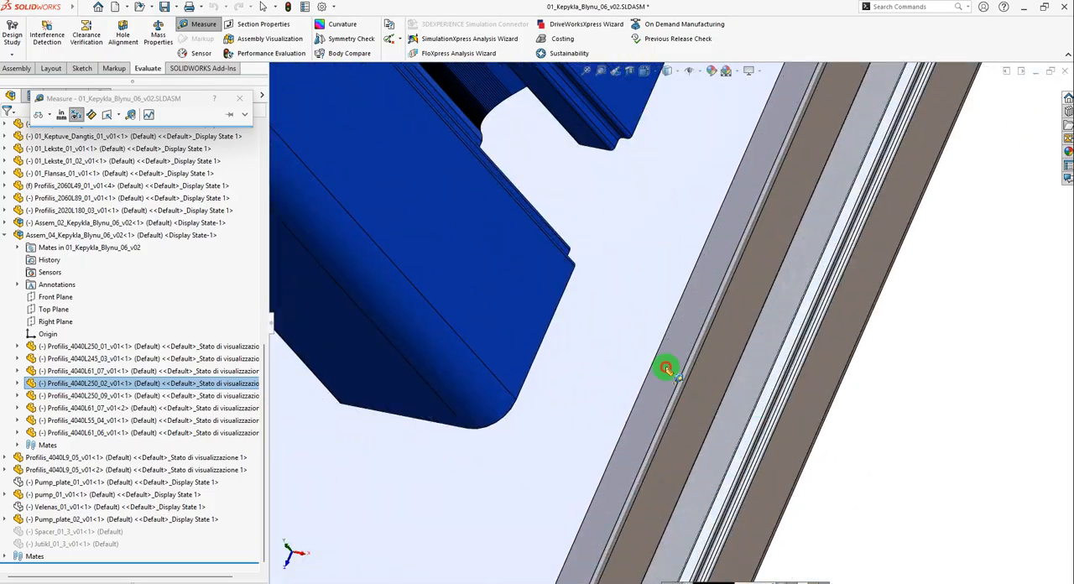
click(665, 369)
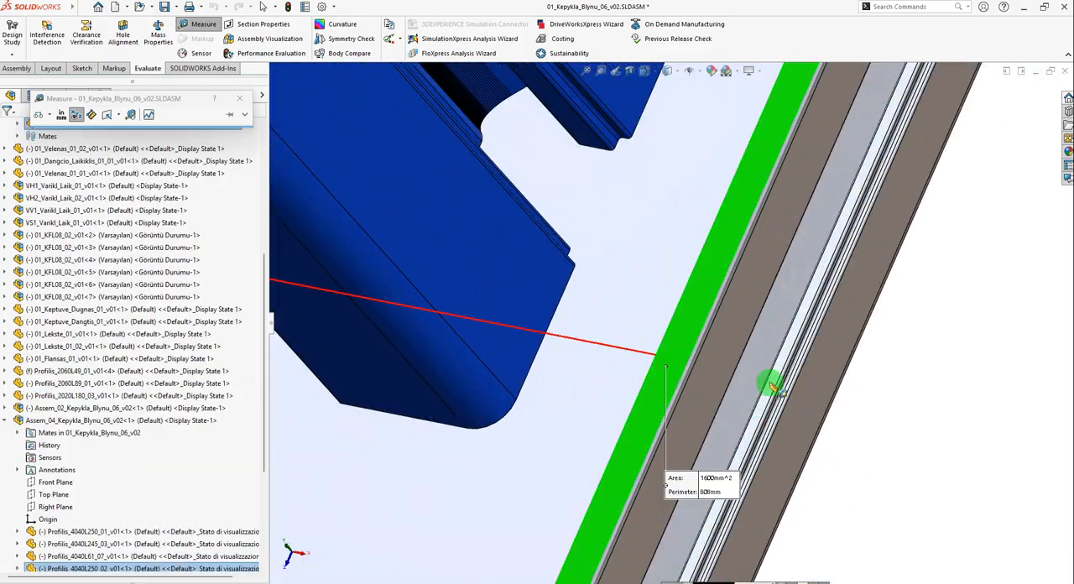
scroll(800, 464, up, 3)
scroll(671, 420, up, 3)
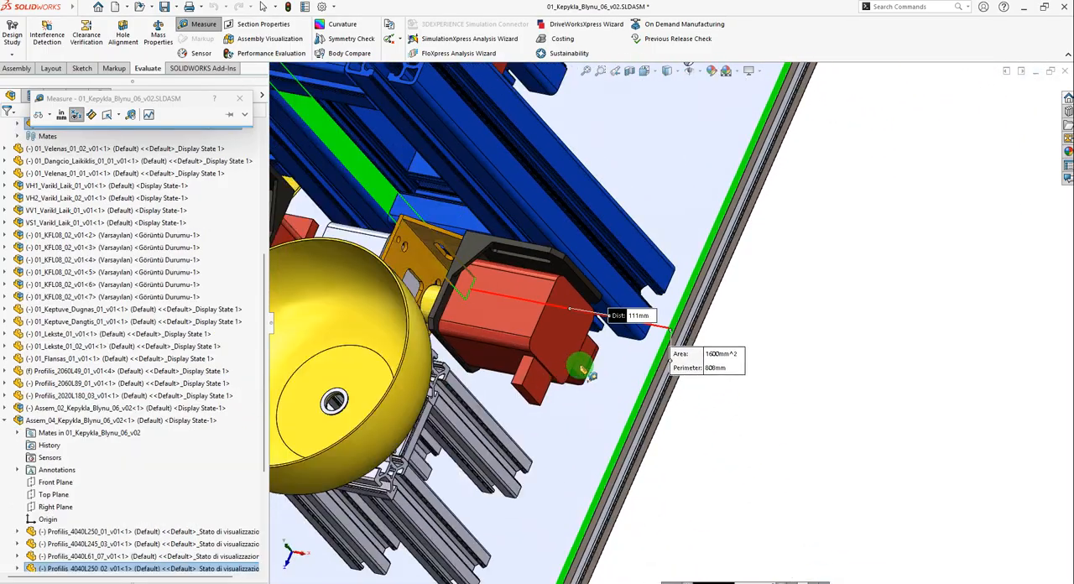
scroll(628, 319, down, 4)
scroll(635, 316, up, 8)
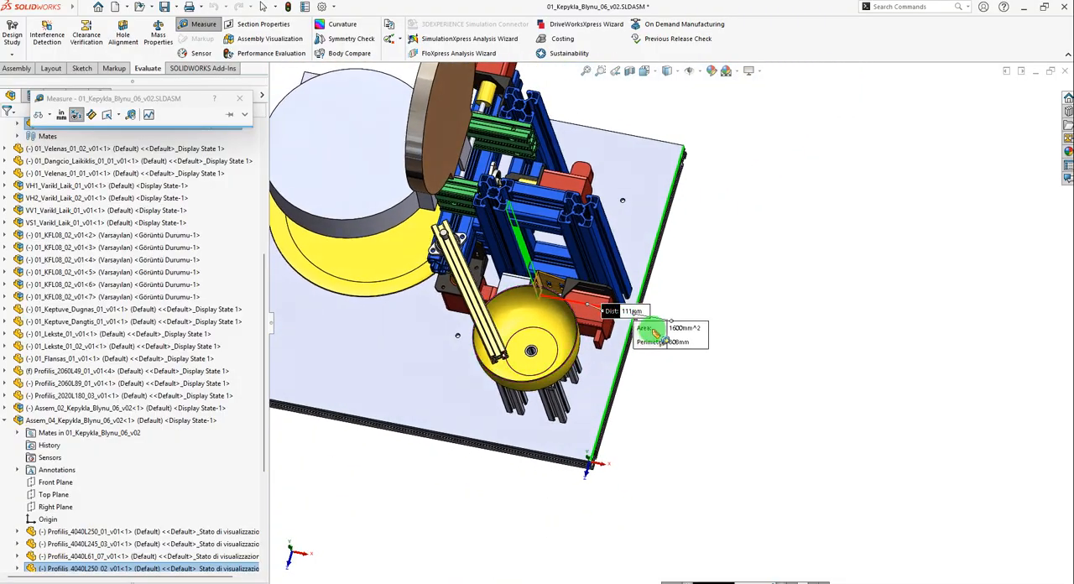
scroll(626, 311, down, 5)
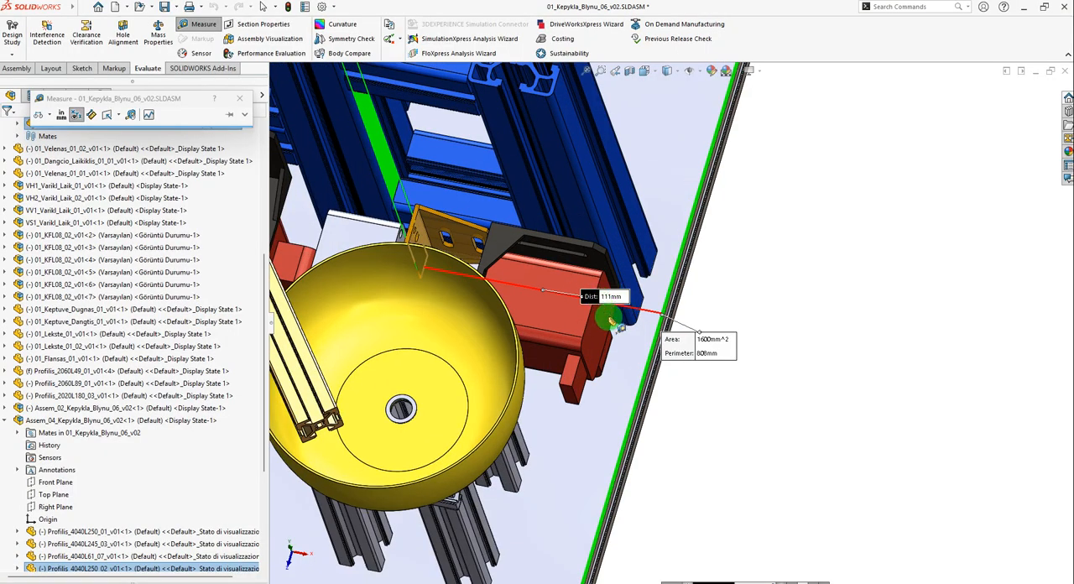
scroll(625, 310, up, 8)
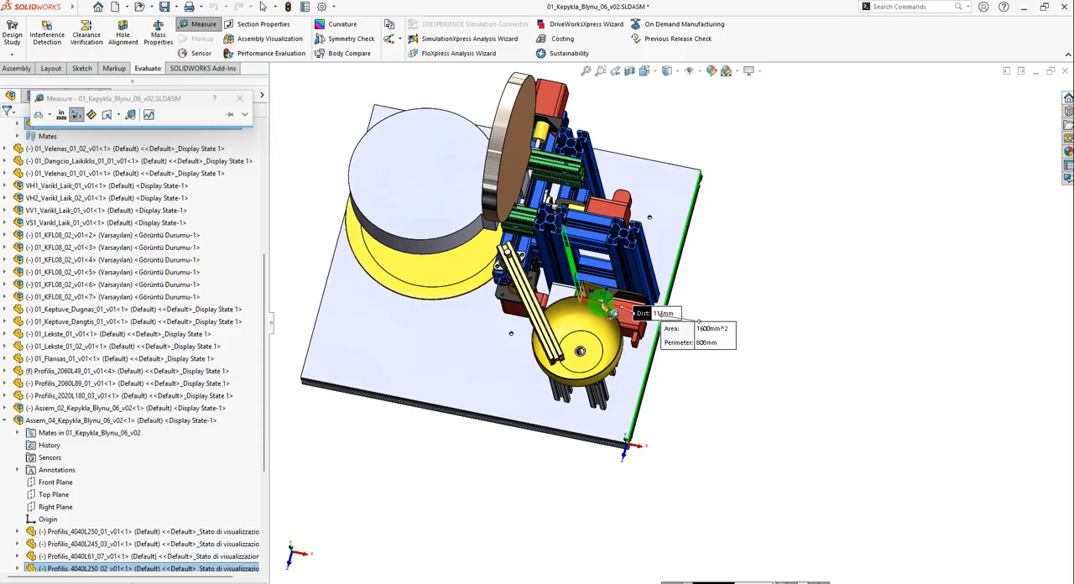
key(Escape)
Open the hole cut's sketch in Plate_01 for editing and delete the 200 mm horizontal dimension.
key(ctrl+Tab)
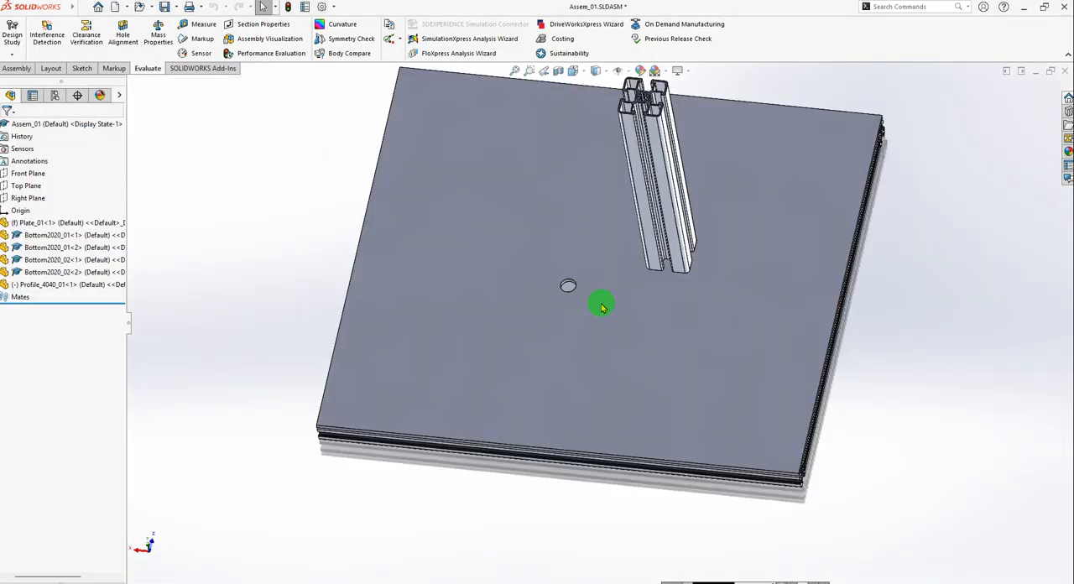
key(ctrl+Tab)
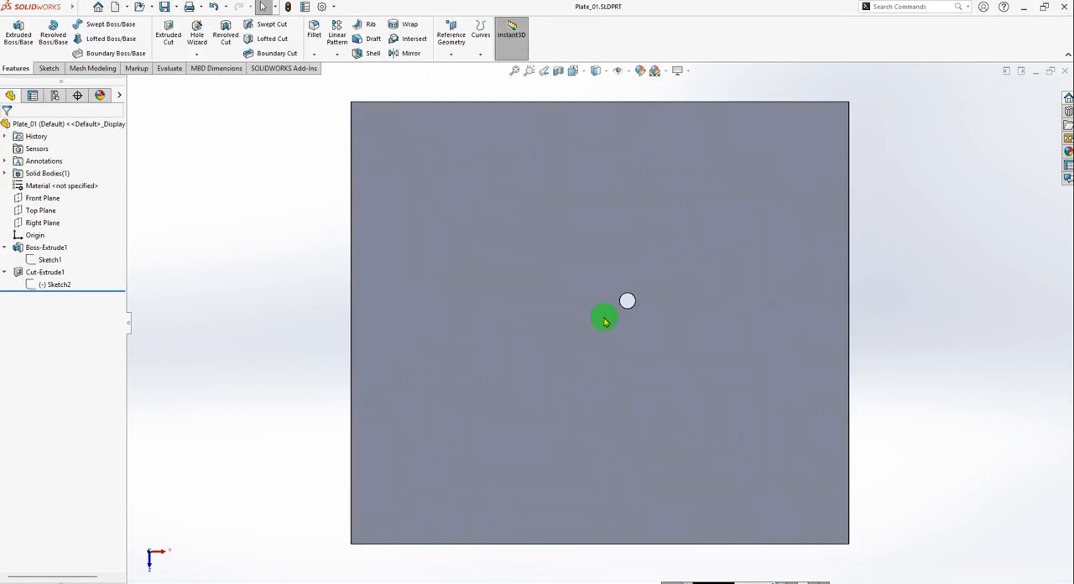
click(34, 286)
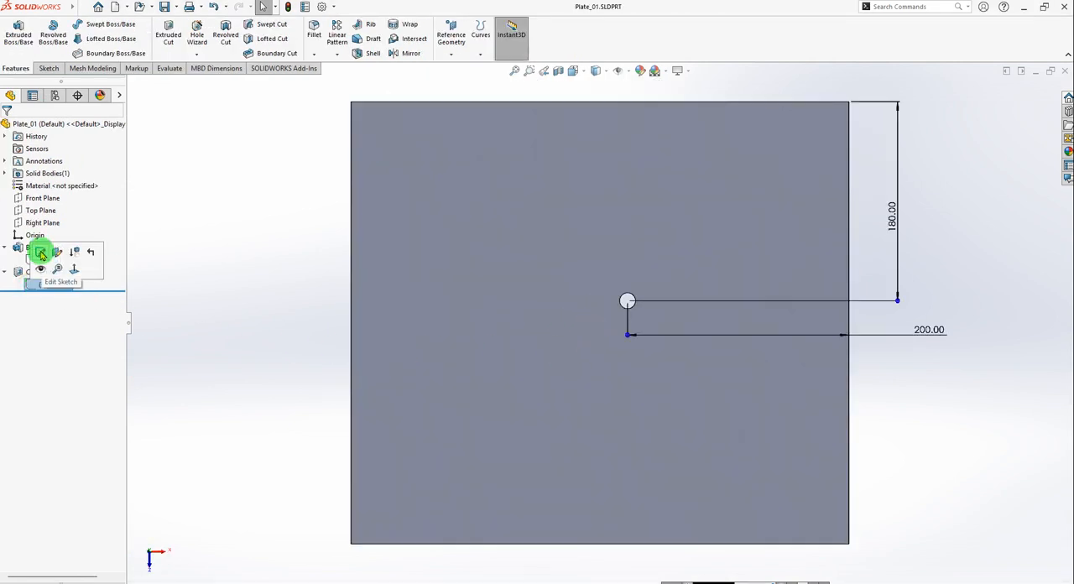
click(41, 252)
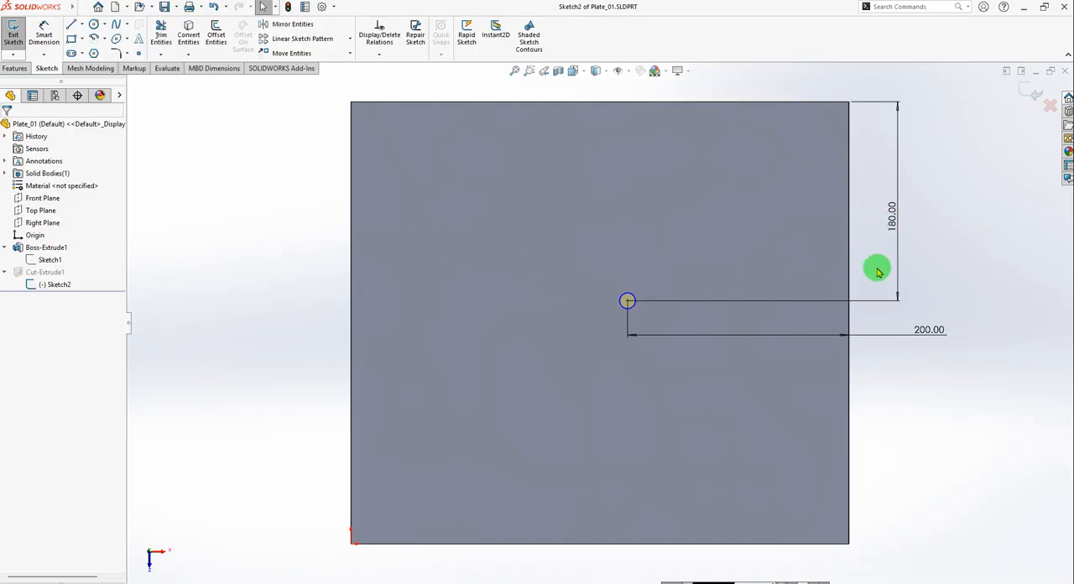
click(895, 223)
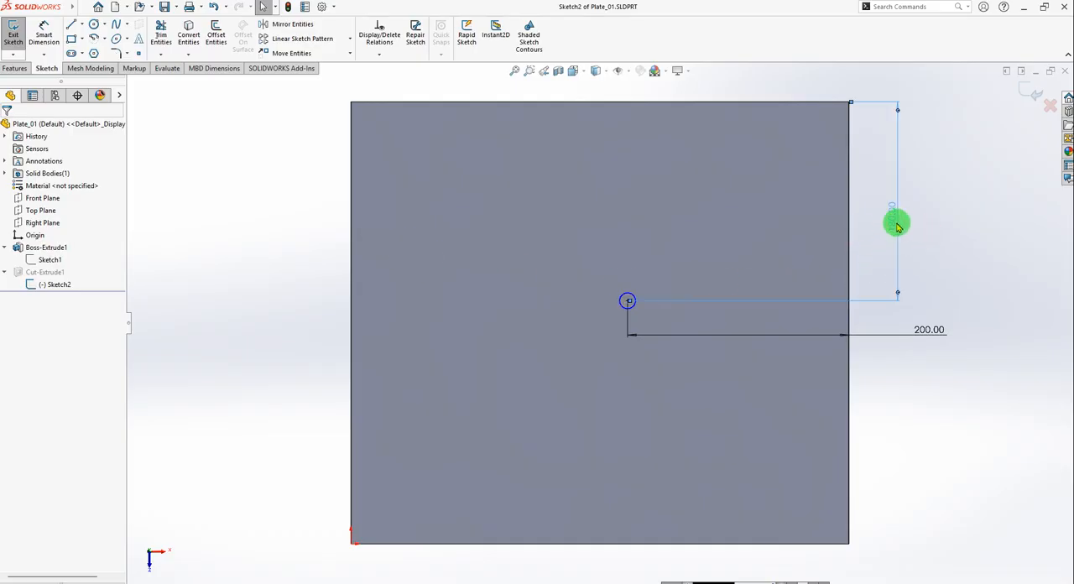
click(923, 332)
key(Delete)
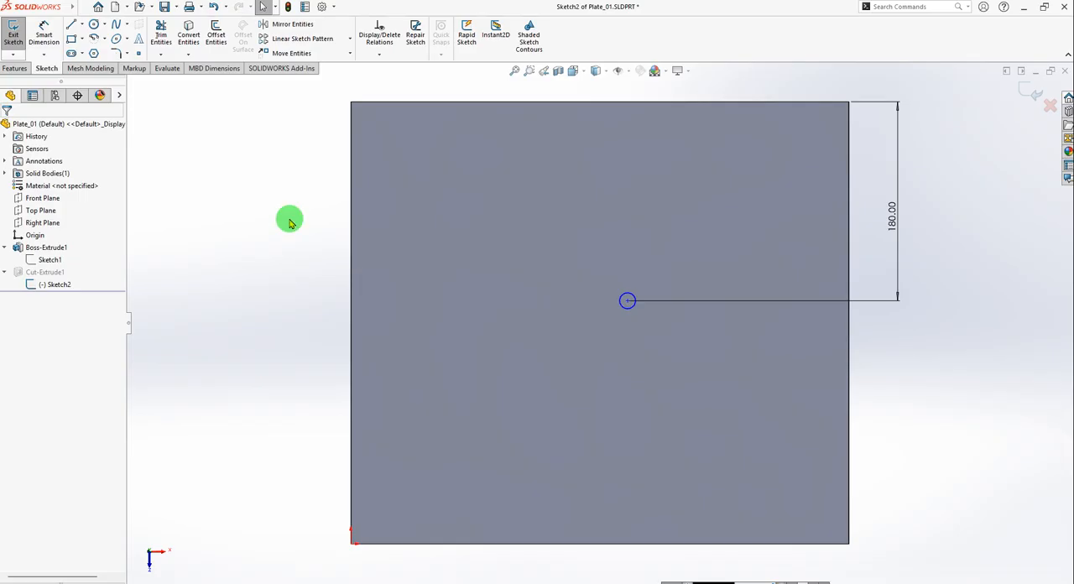
Dimension the circle's center horizontally from the plate's left edge at 110 mm.
click(44, 33)
click(351, 275)
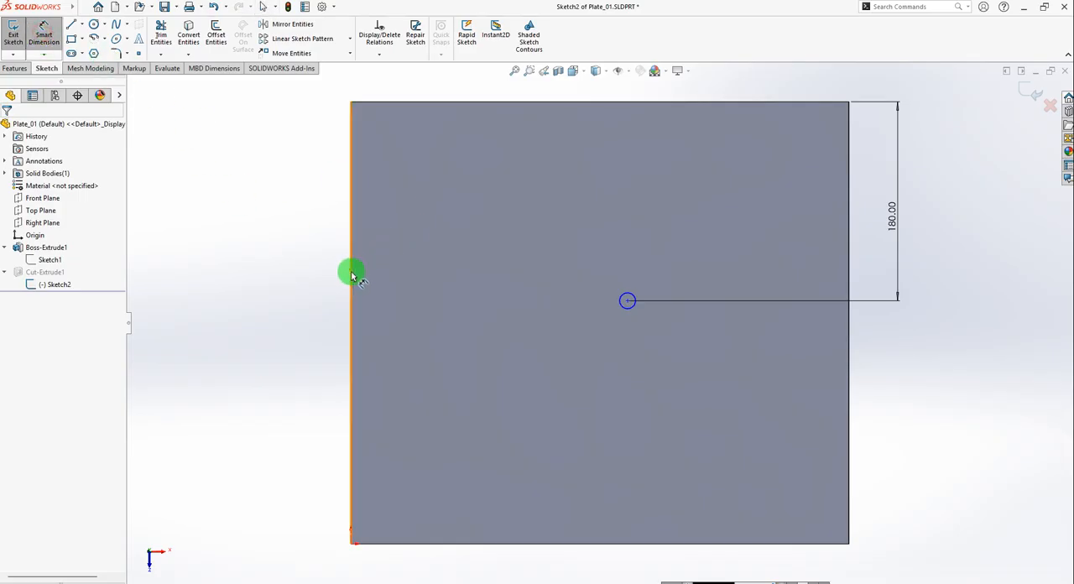
click(627, 310)
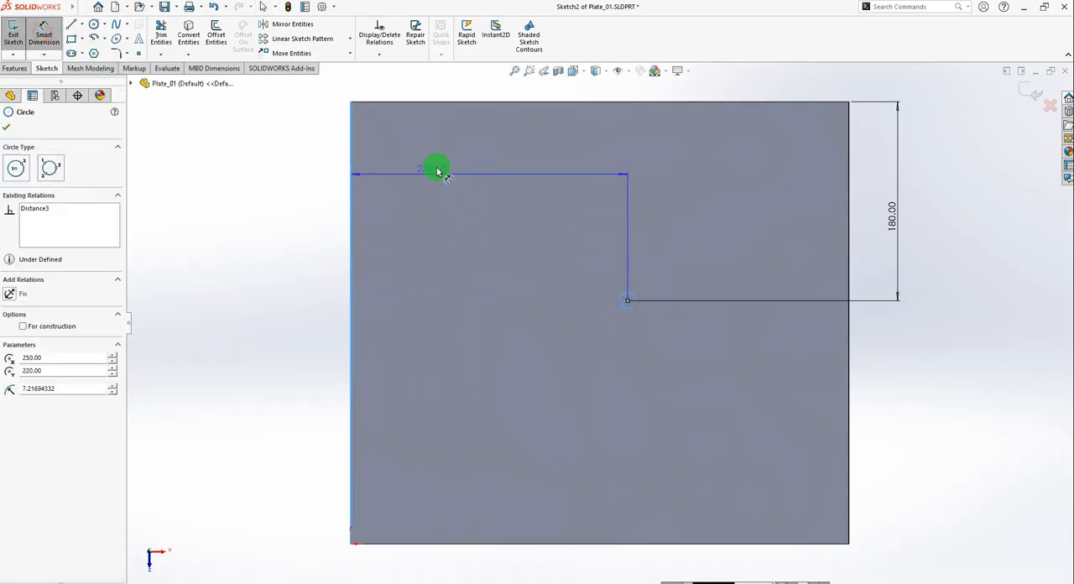
scroll(436, 168, up, 3)
click(539, 178)
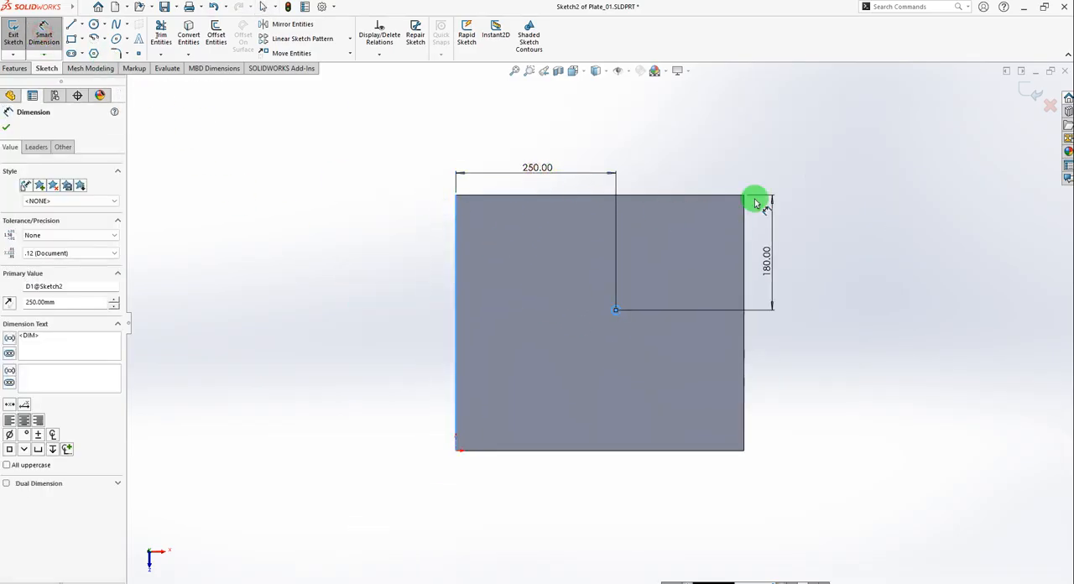
text(110)
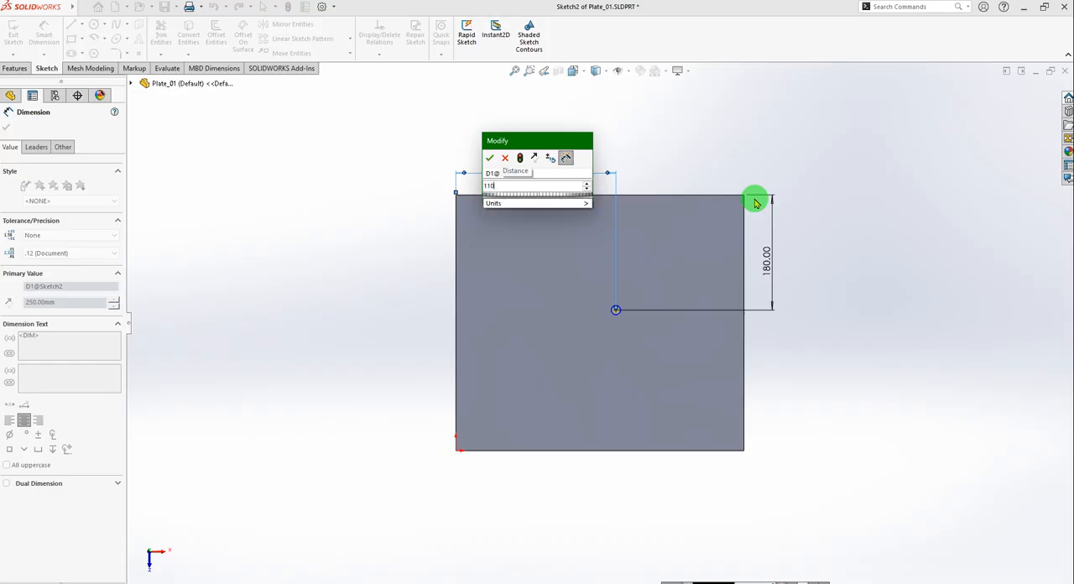
key(Return)
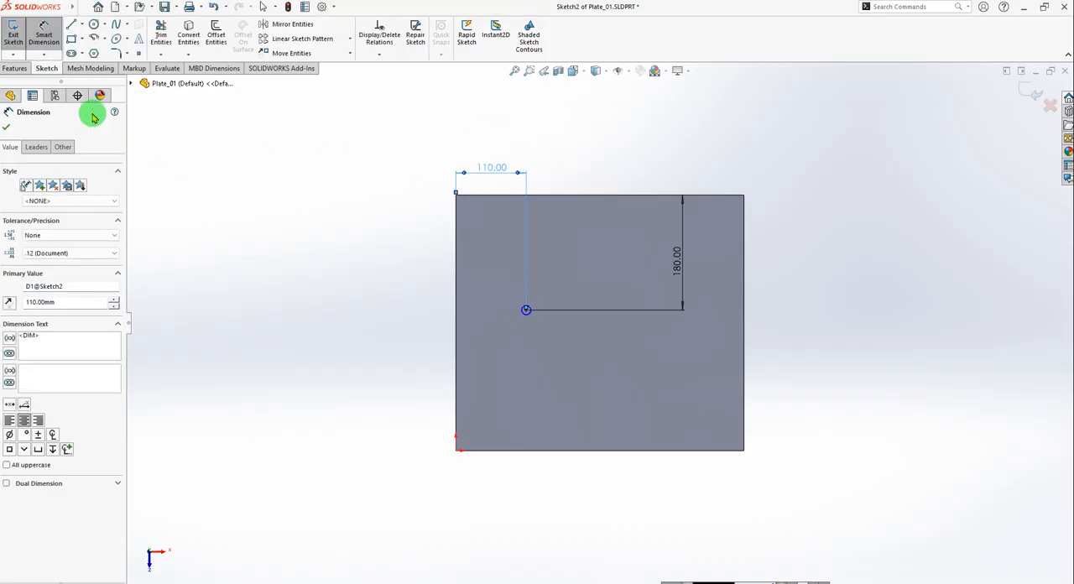
Save Plate_01 with the re-dimensioned hole sketch and return to Assem_01.
click(6, 127)
click(14, 38)
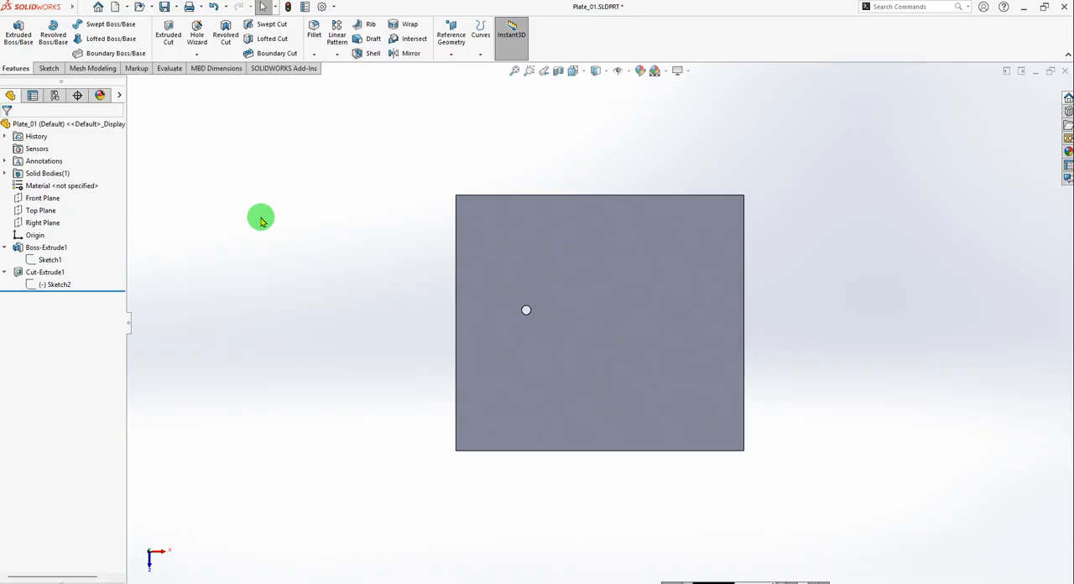
key(ctrl+s)
key(ctrl+Tab)
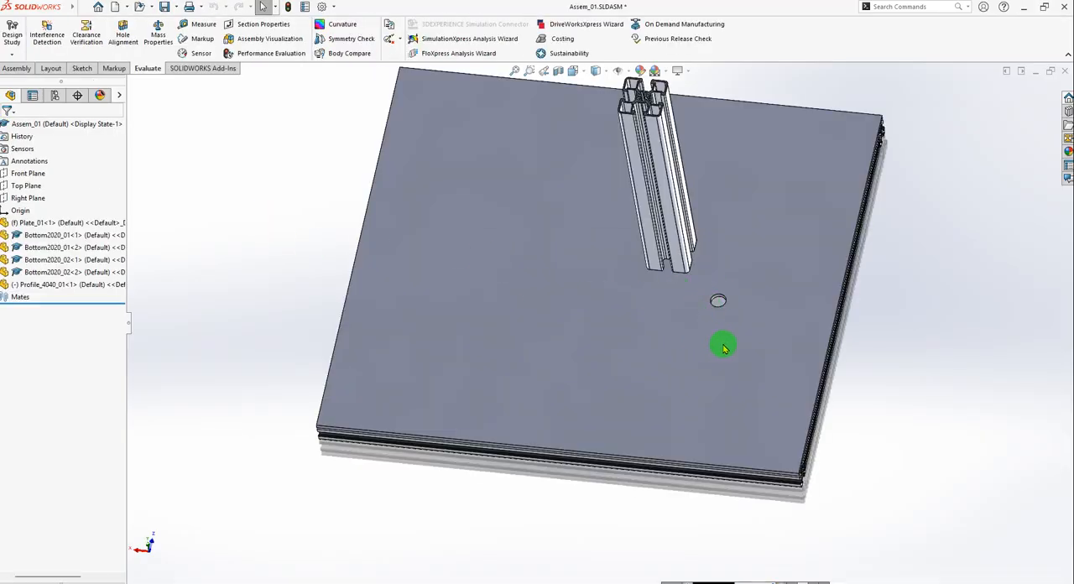
Examine the relocated plate hole and its position relative to the upright Profile_4040_01.
mouse_move(724, 347)
middle_down()
mouse_move(738, 314)
mouse_move(720, 350)
mouse_move(736, 403)
mouse_move(731, 434)
mouse_move(731, 341)
mouse_move(731, 359)
middle_up()
scroll(717, 288, down, 3)
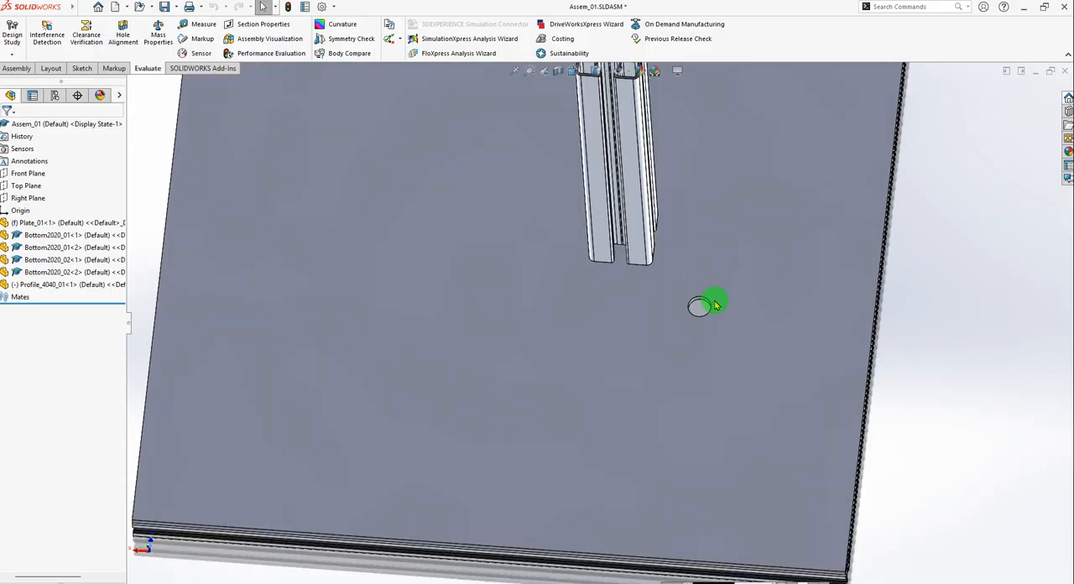
scroll(710, 302, up, 3)
scroll(693, 290, down, 5)
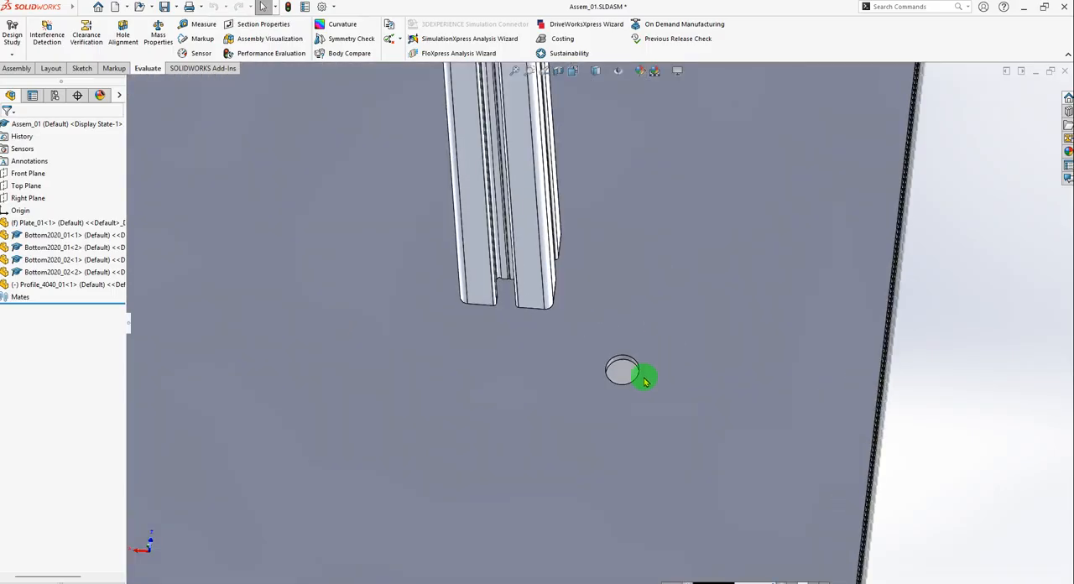
scroll(646, 382, down, 2)
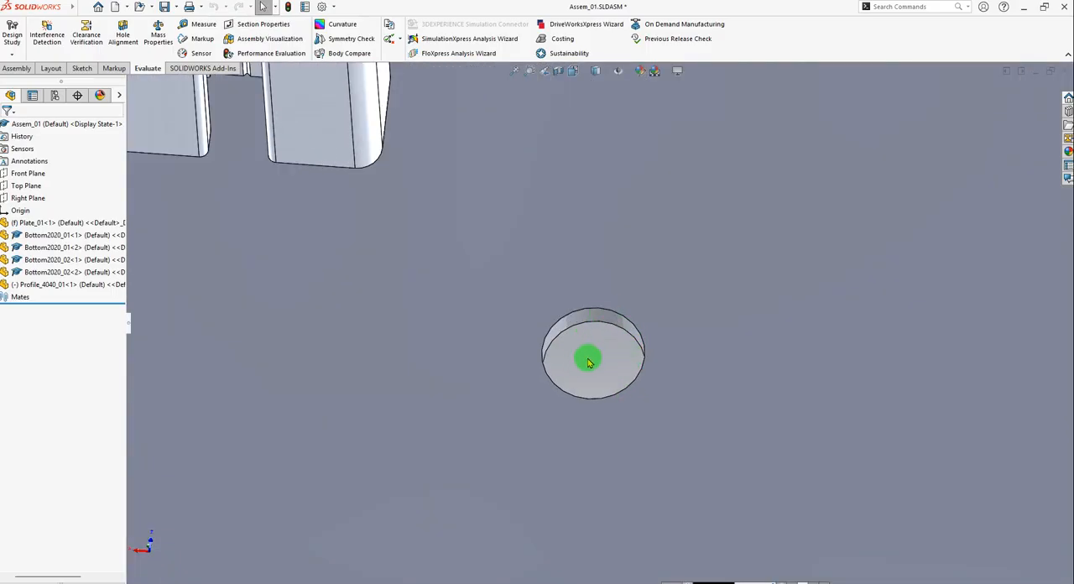
Examine the central bore and its slotted inner faces at the end of Profile_4040_01.
key(f)
scroll(576, 249, down, 6)
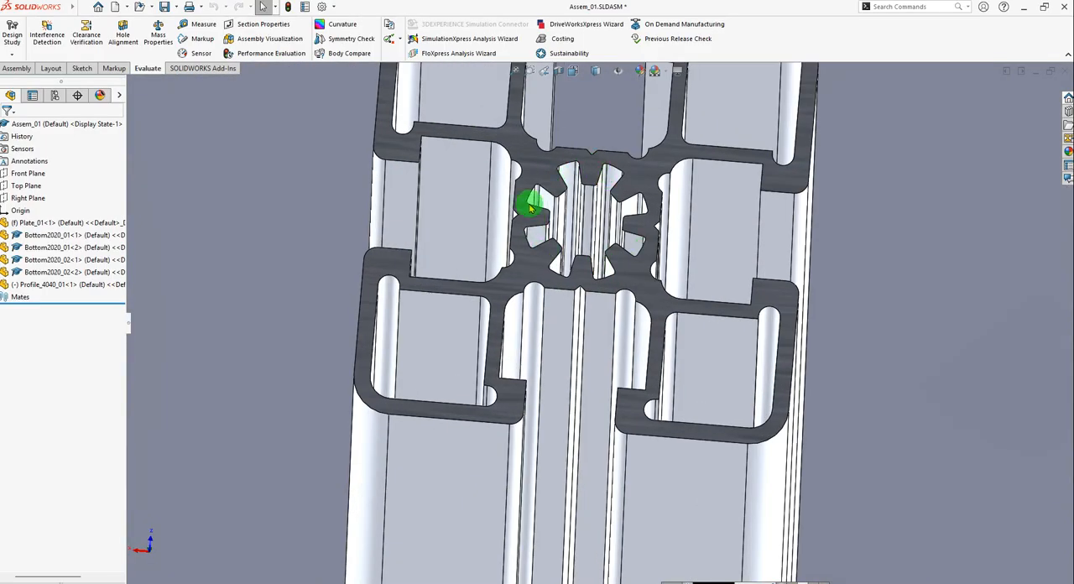
scroll(563, 214, down, 1)
scroll(560, 214, down, 1)
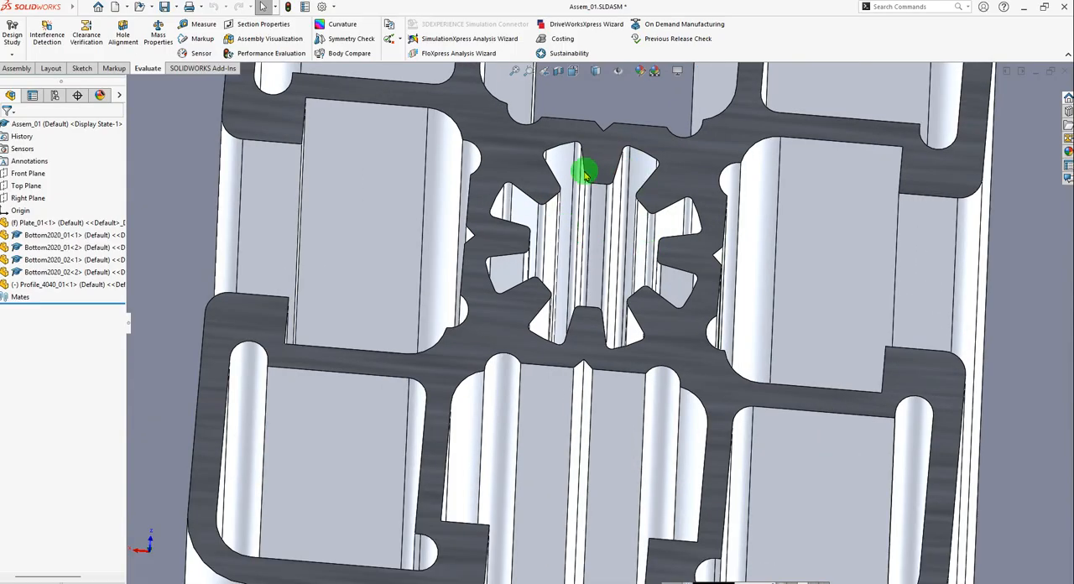
middle_drag(588, 167, 545, 231)
scroll(544, 192, down, 6)
scroll(536, 193, up, 5)
click(545, 225)
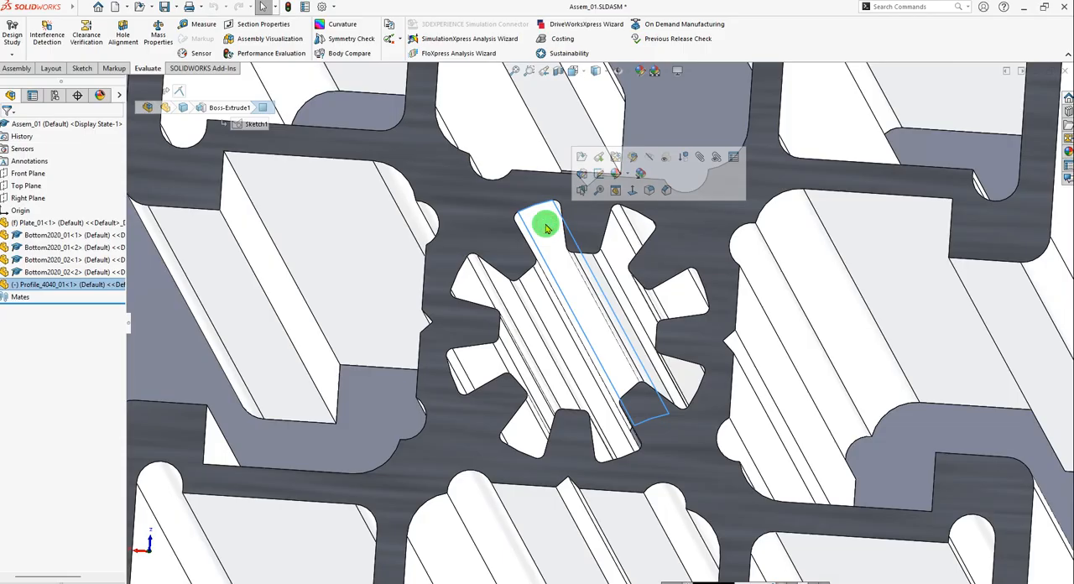
key(Escape)
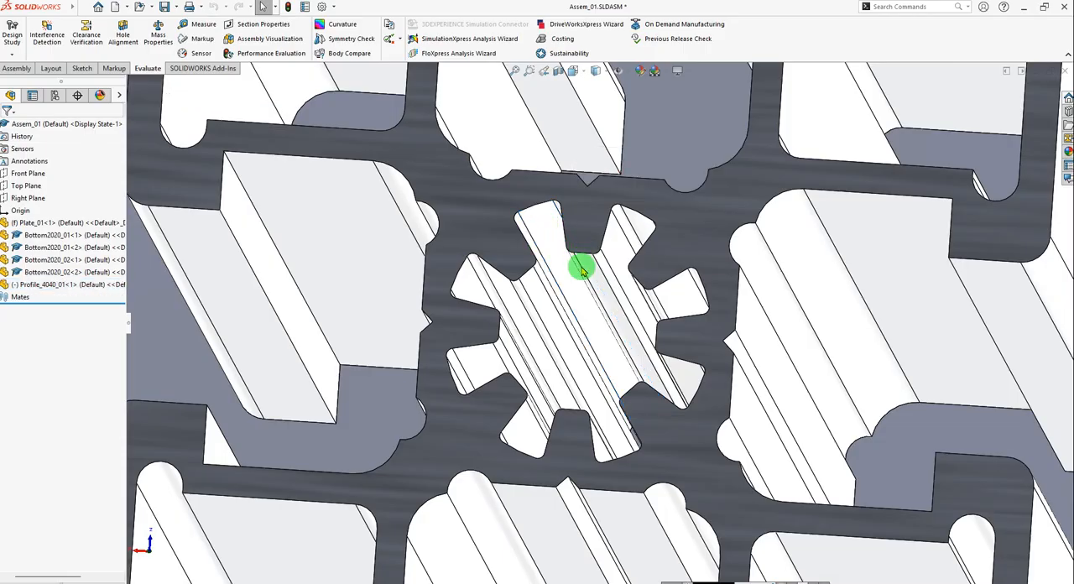
scroll(580, 278, up, 1)
scroll(580, 281, down, 1)
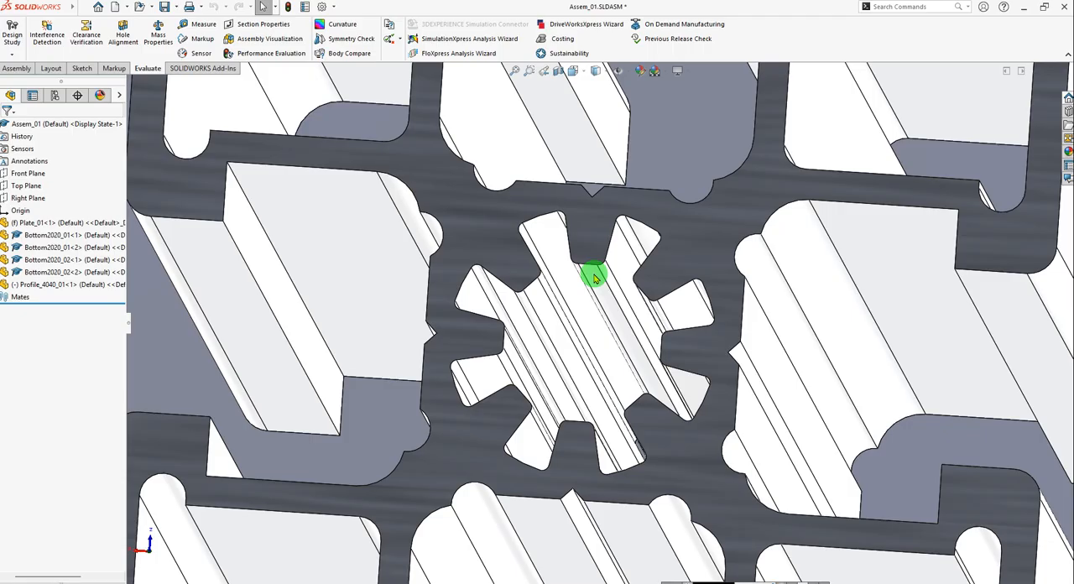
Examine the position of Profile_4040_01 relative to the mounting hole in Plate_01.
scroll(594, 278, up, 8)
scroll(640, 339, up, 6)
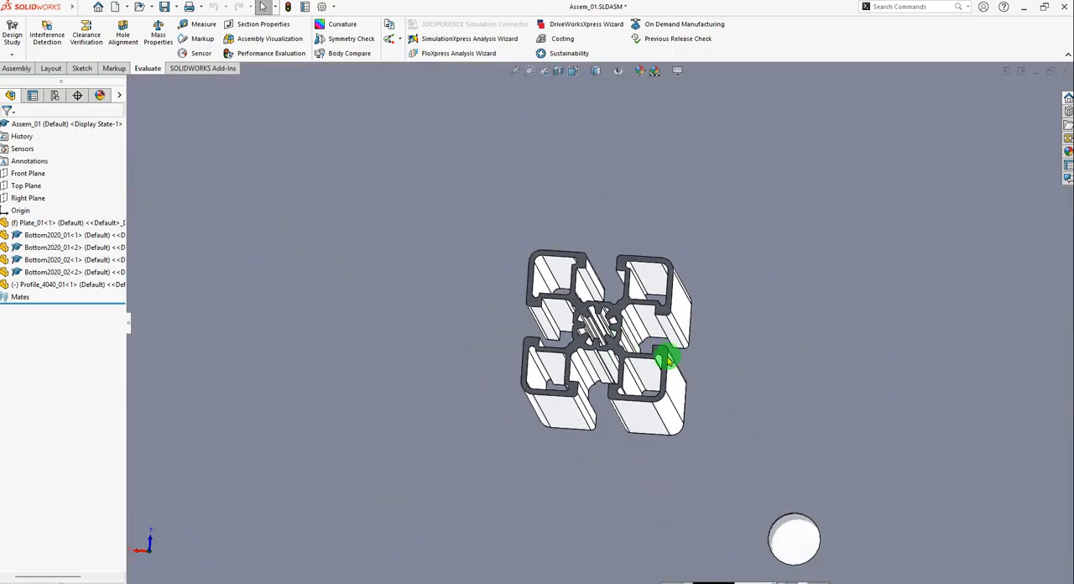
scroll(678, 417, down, 6)
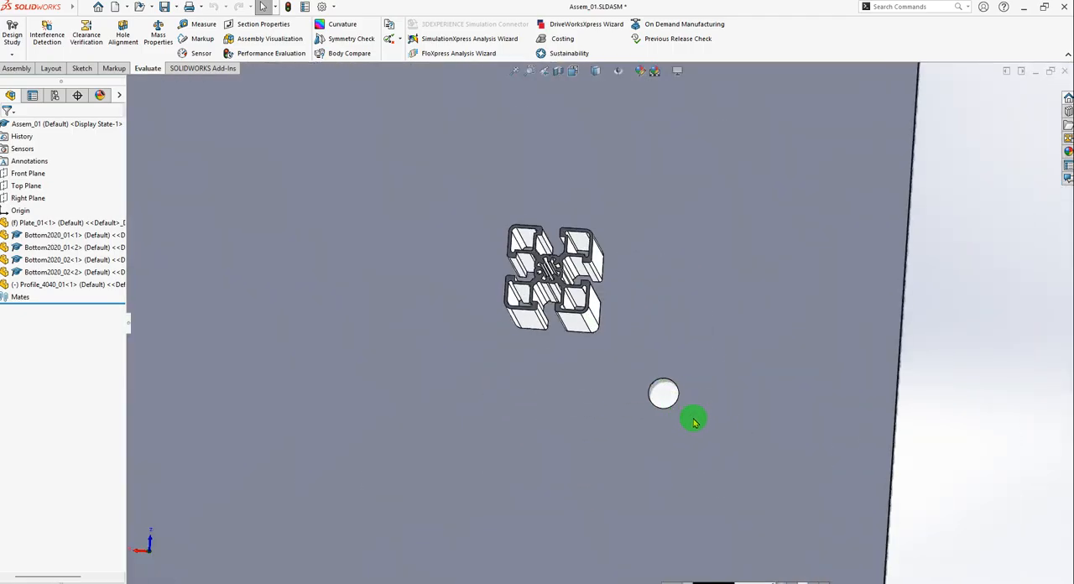
scroll(652, 371, up, 3)
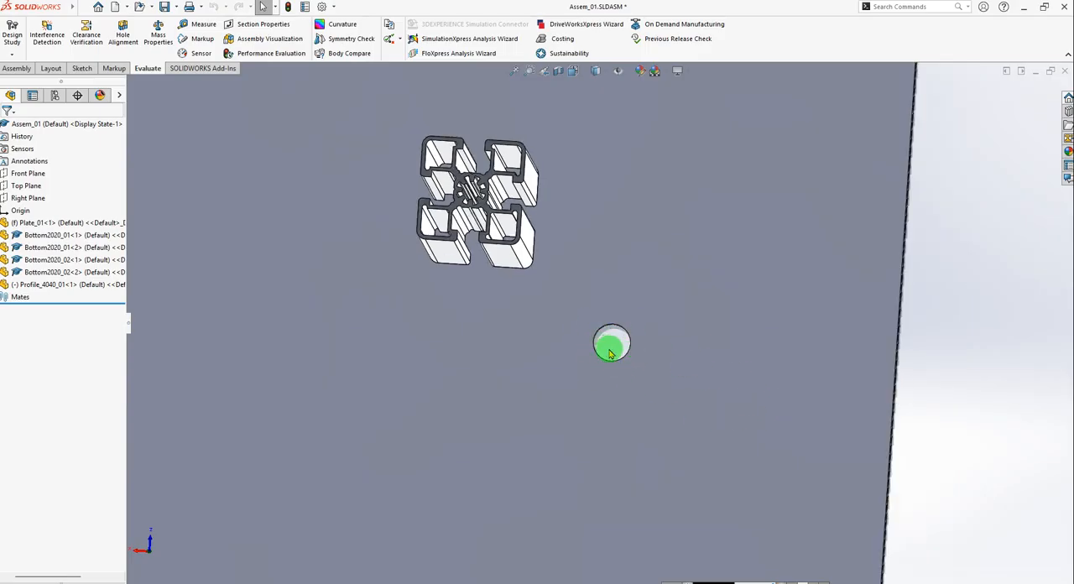
scroll(431, 172, down, 3)
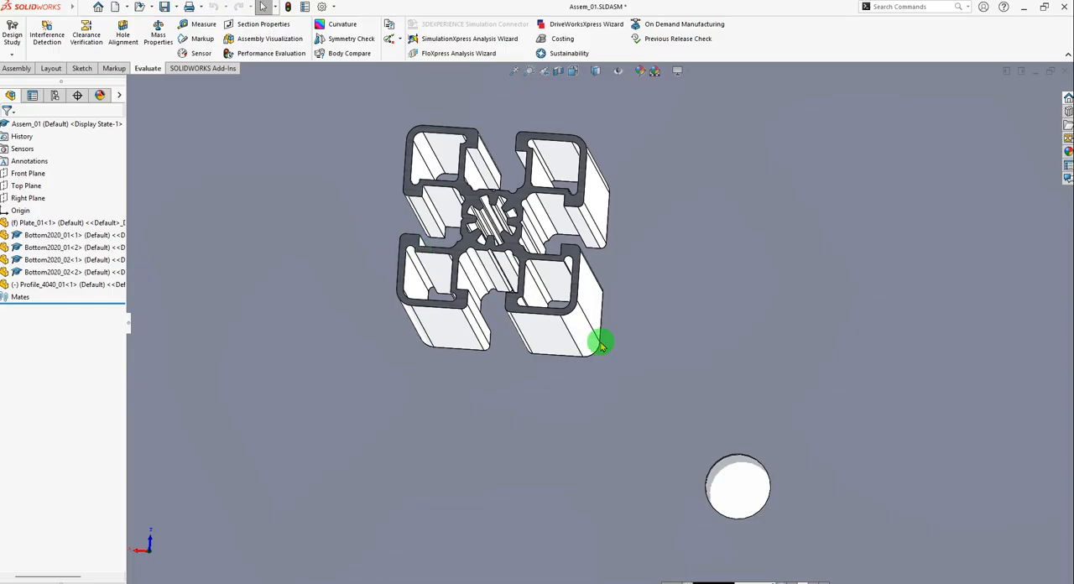
scroll(547, 273, up, 4)
scroll(554, 268, down, 2)
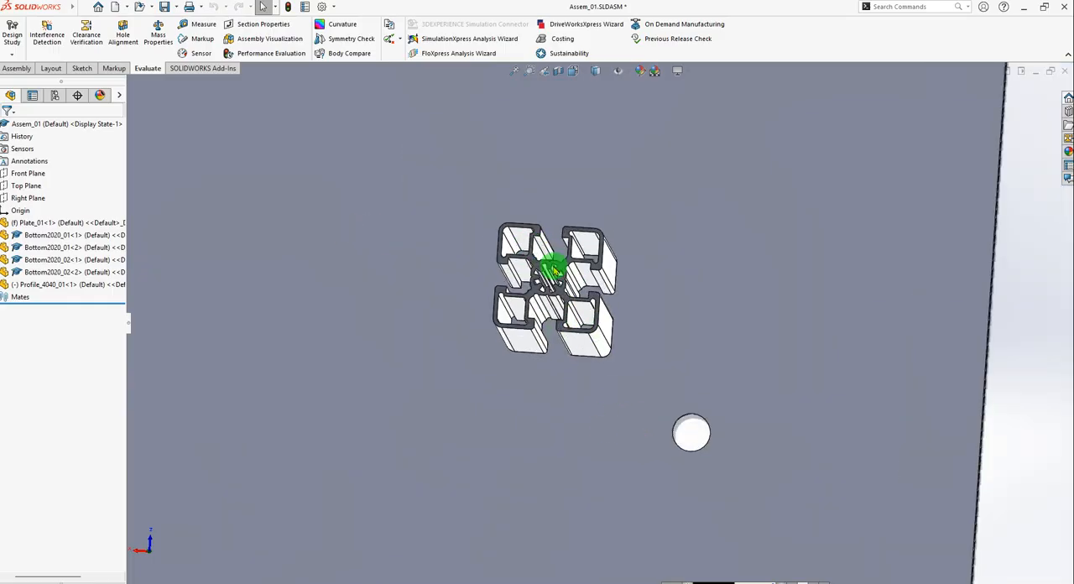
Examine the slotted inner faces of Profile_4040_01's central bore from several angles for a face suitable for mating.
scroll(554, 269, down, 10)
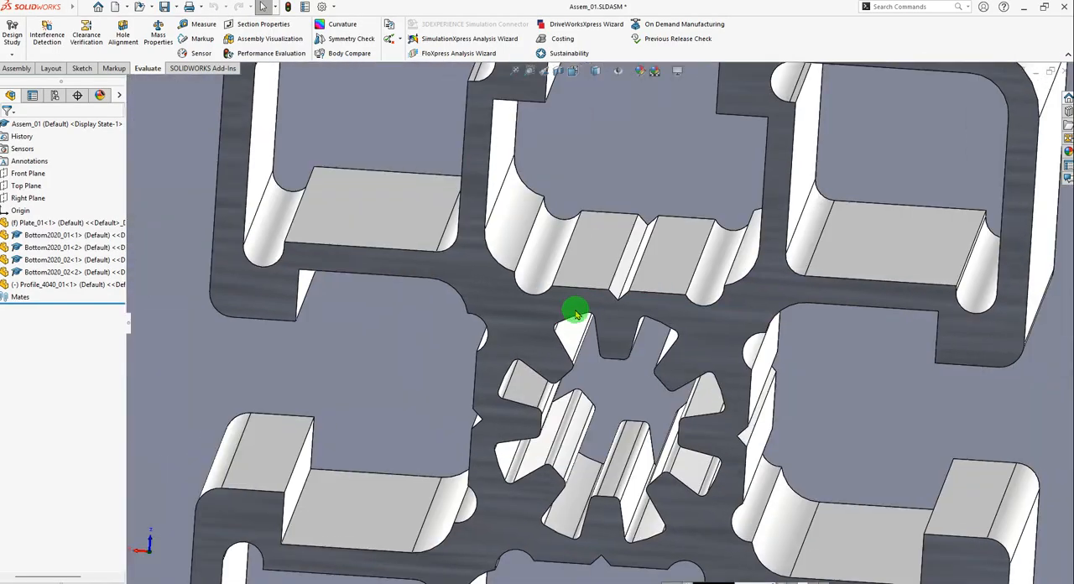
scroll(638, 314, down, 2)
scroll(624, 412, up, 3)
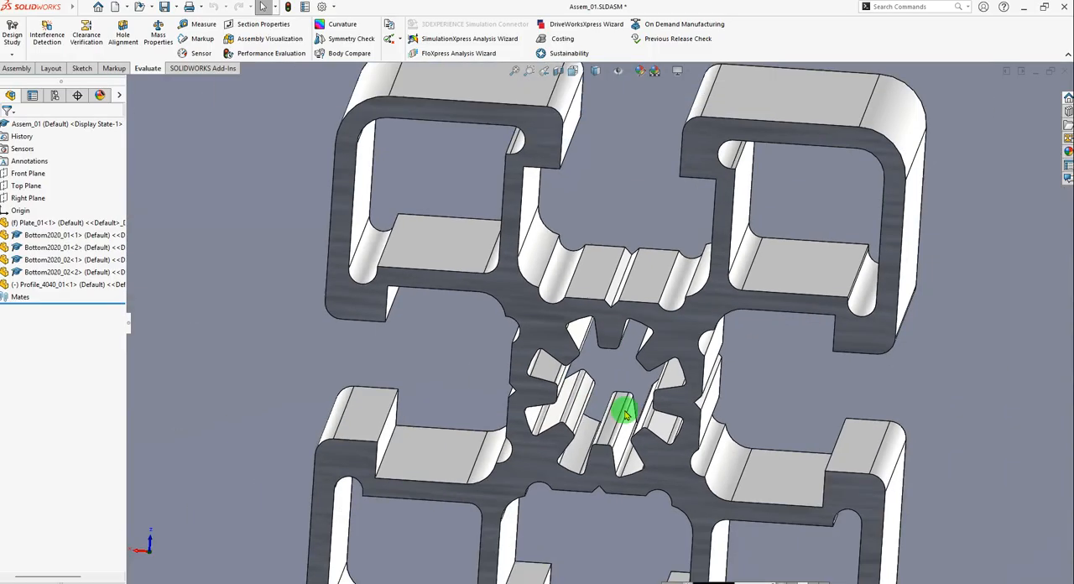
scroll(644, 383, up, 1)
mouse_move(616, 380)
middle_down()
mouse_move(611, 357)
mouse_move(613, 386)
middle_up()
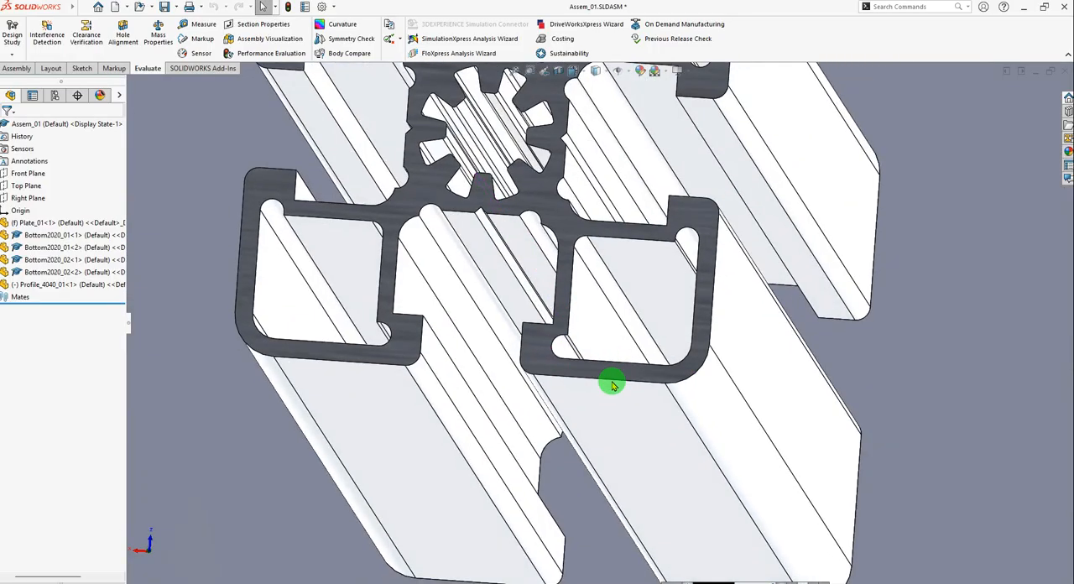
scroll(615, 369, up, 3)
scroll(638, 295, down, 1)
middle_drag(638, 295, 554, 292)
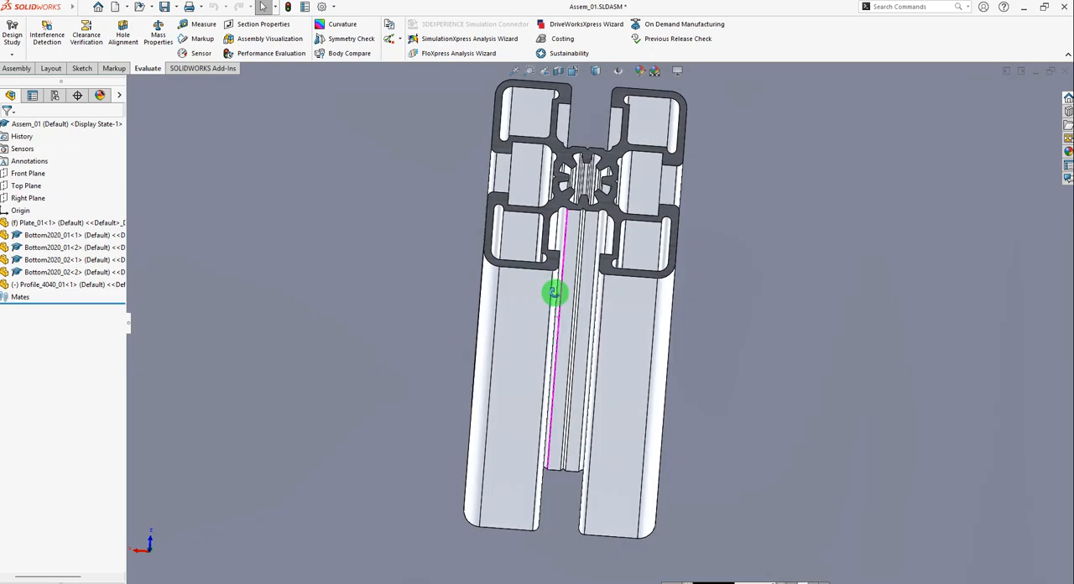
scroll(585, 163, down, 5)
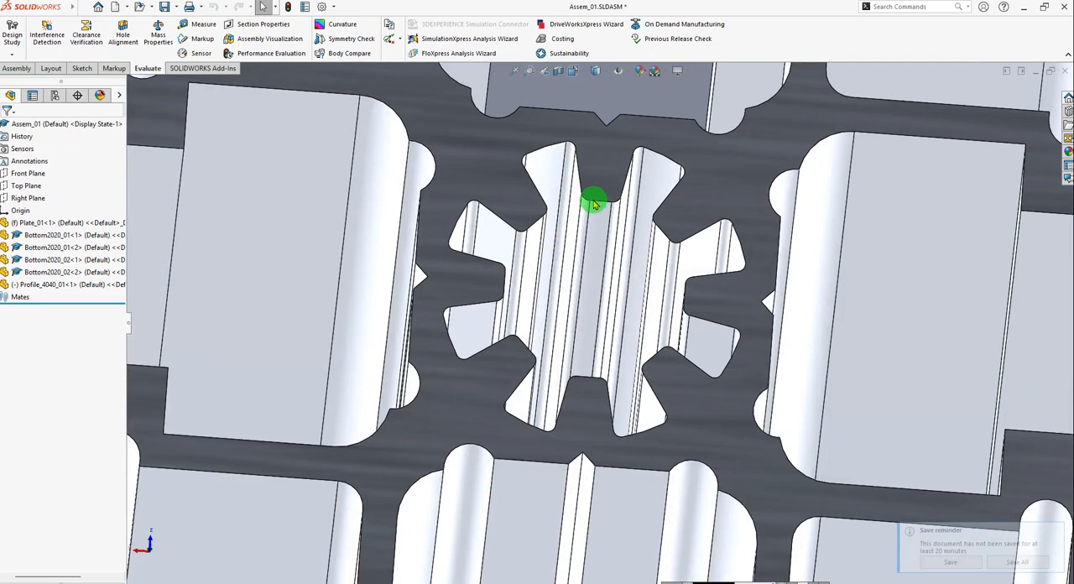
scroll(736, 227, down, 4)
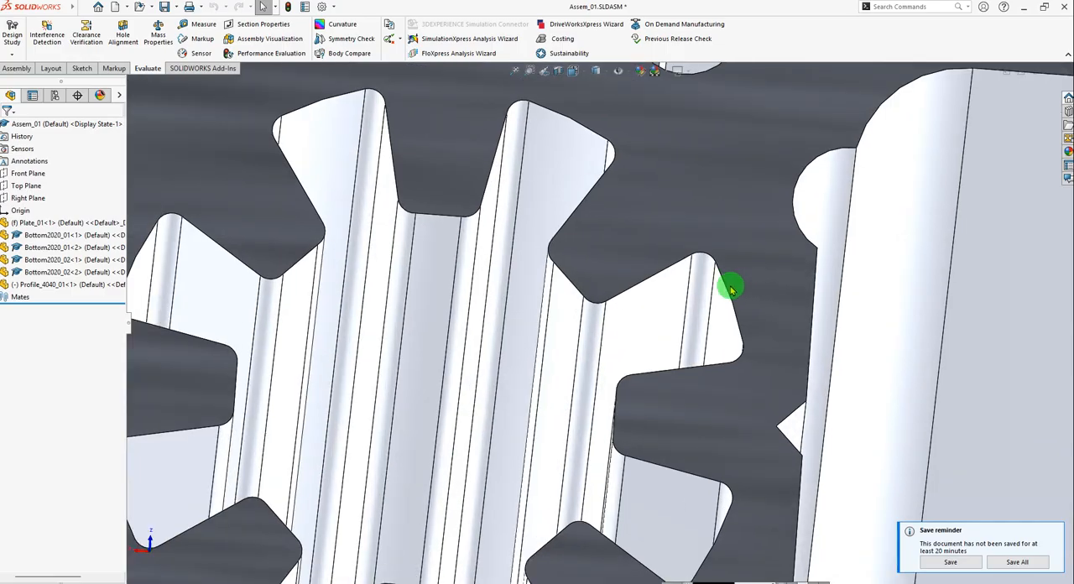
scroll(733, 307, up, 4)
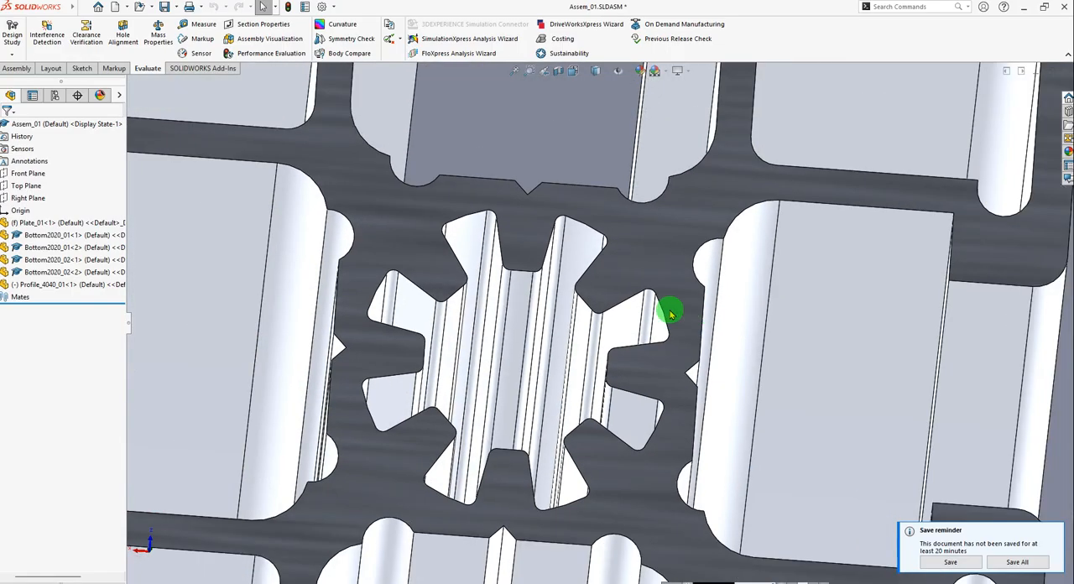
scroll(671, 313, up, 10)
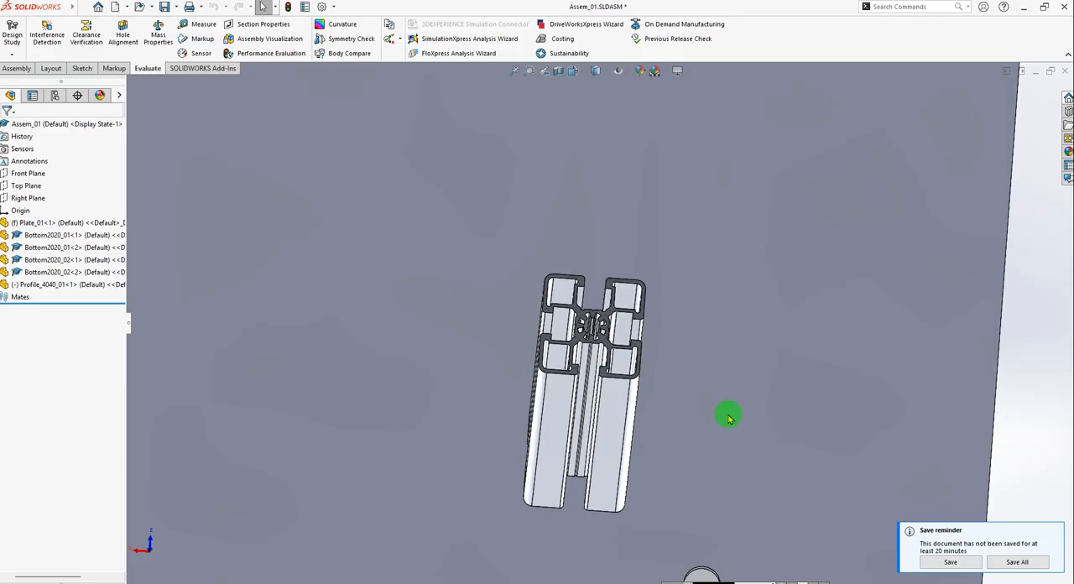
scroll(713, 411, up, 3)
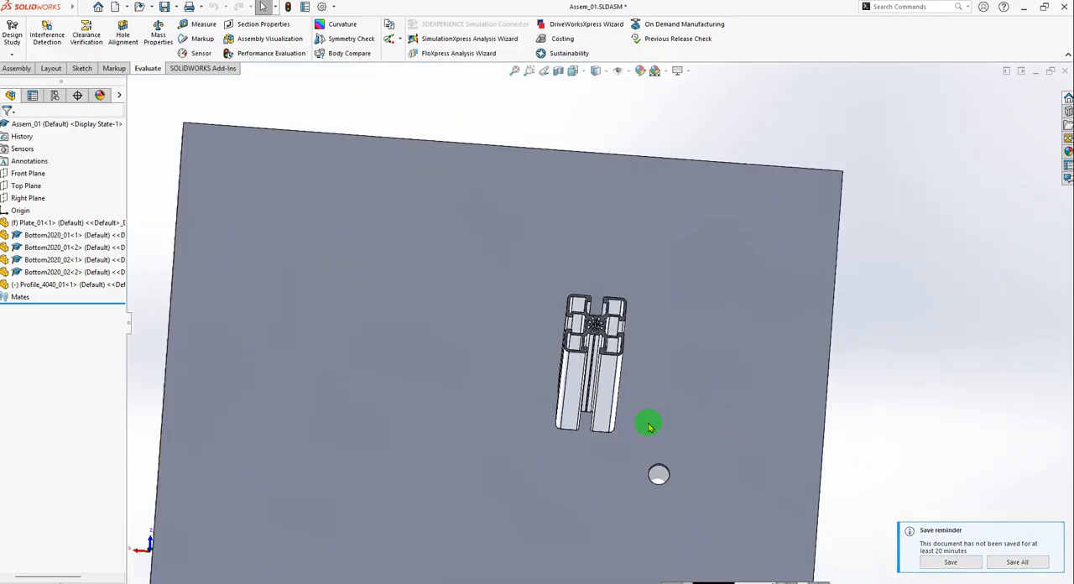
Add a concentric mate between the cylindrical face of Plate_01's mounting hole and a curved inner face of Profile_4040_01's central bore.
click(17, 70)
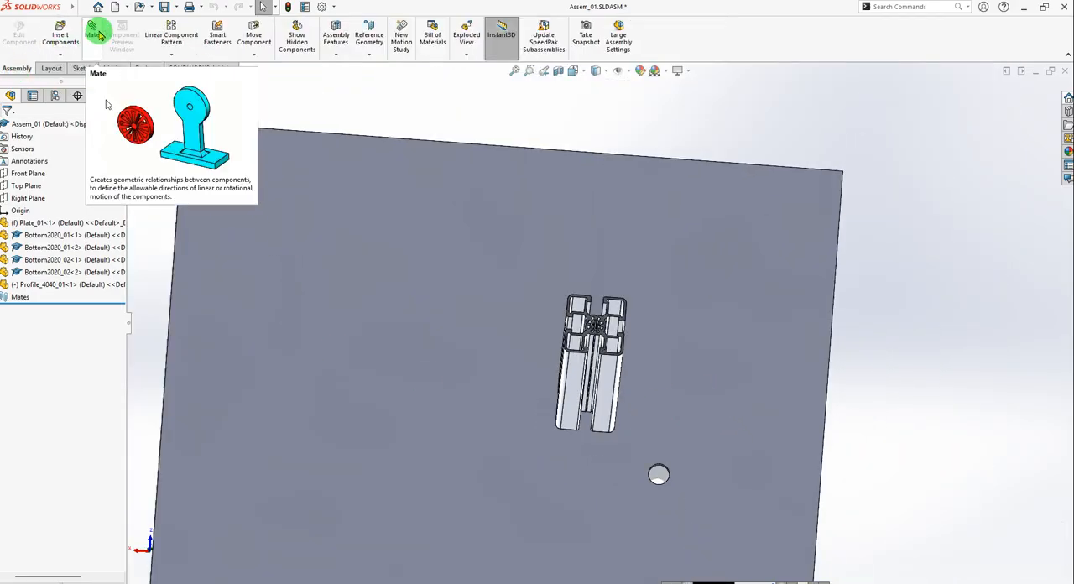
click(96, 34)
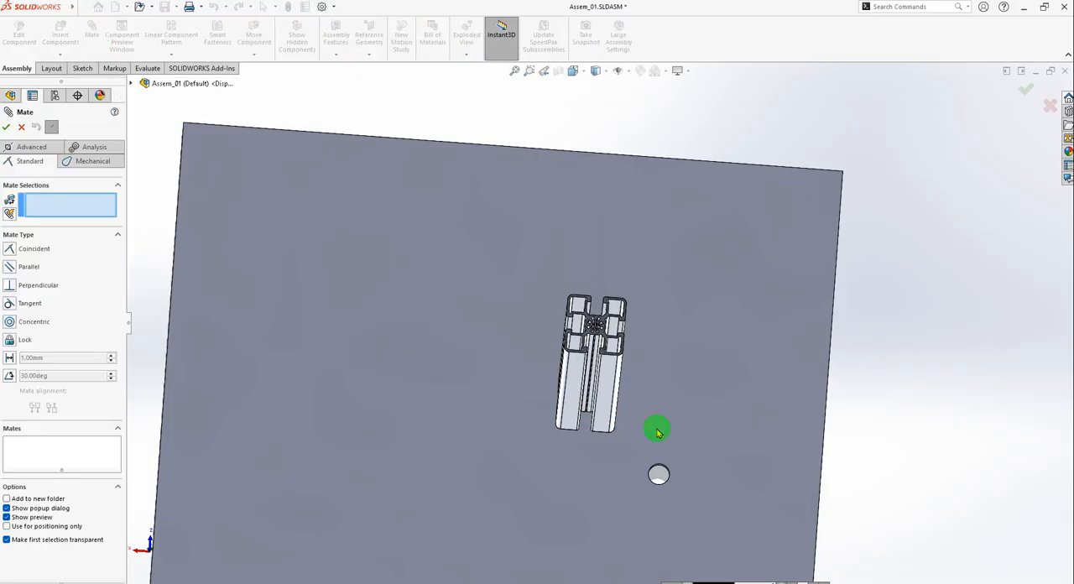
scroll(657, 432, down, 8)
scroll(625, 395, down, 3)
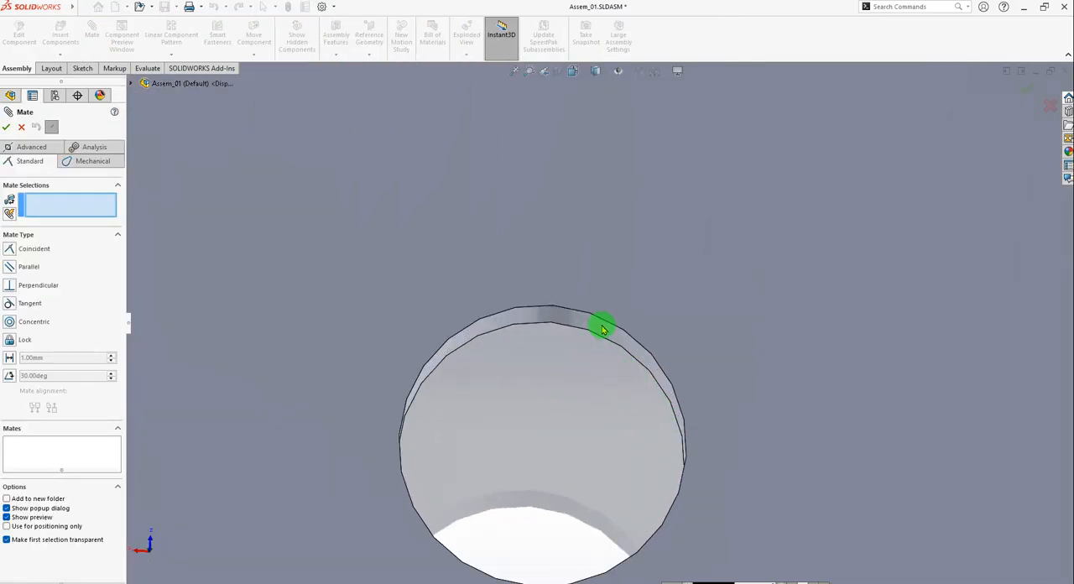
click(602, 327)
scroll(591, 378, up, 10)
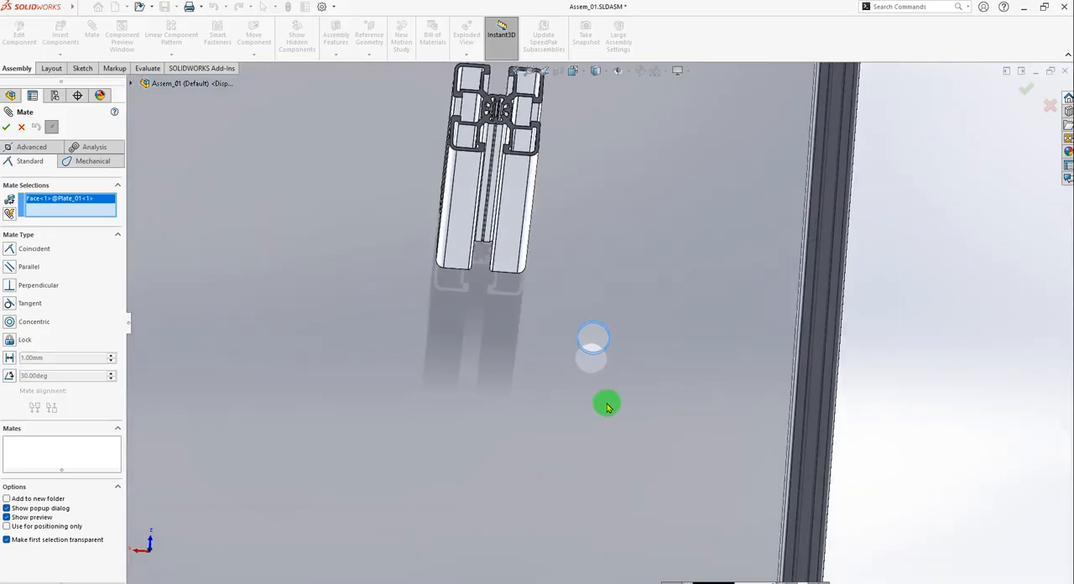
scroll(567, 225, down, 15)
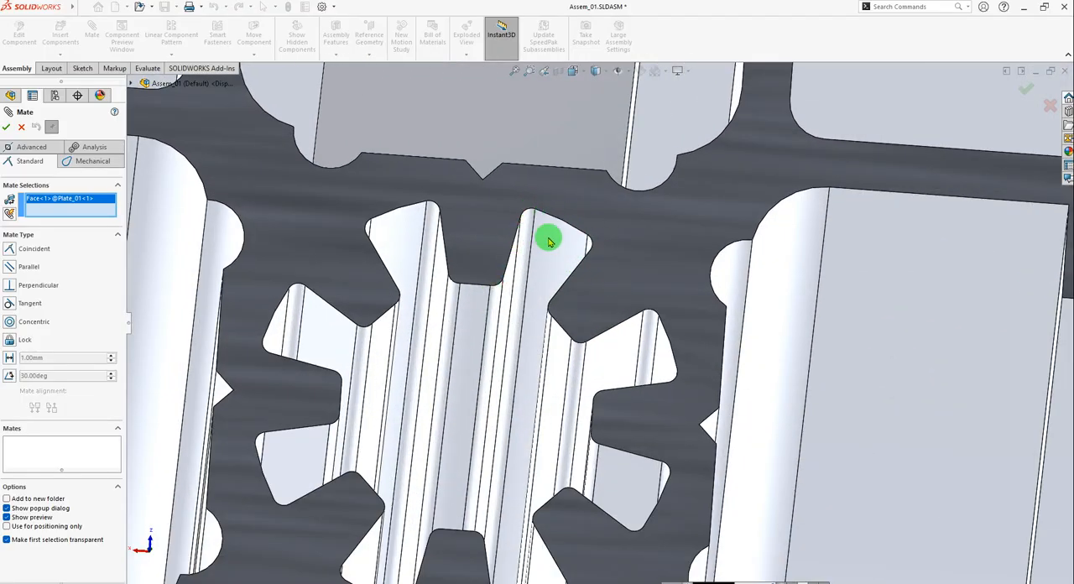
click(556, 236)
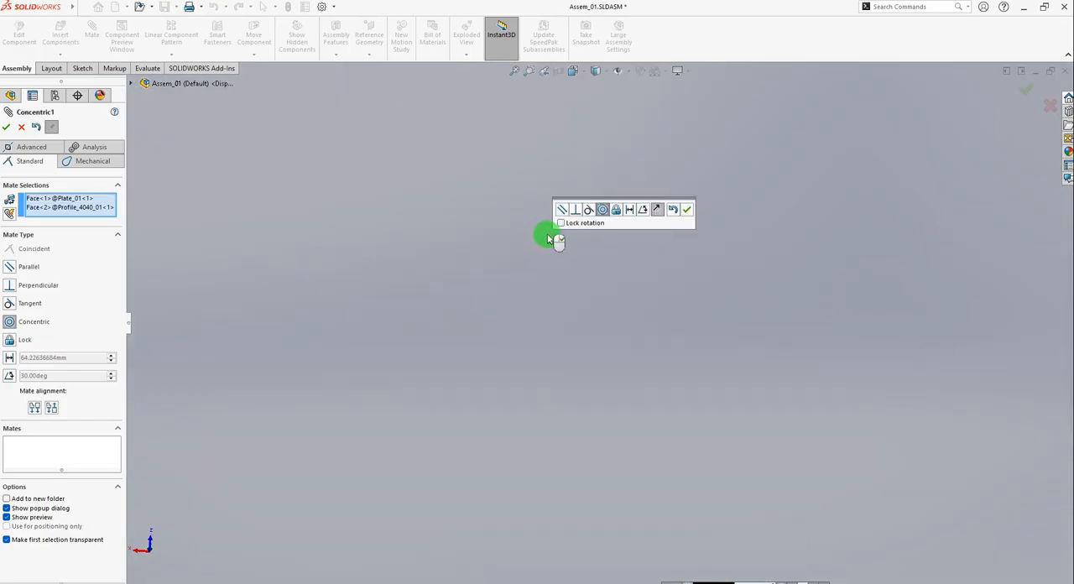
scroll(685, 372, up, 12)
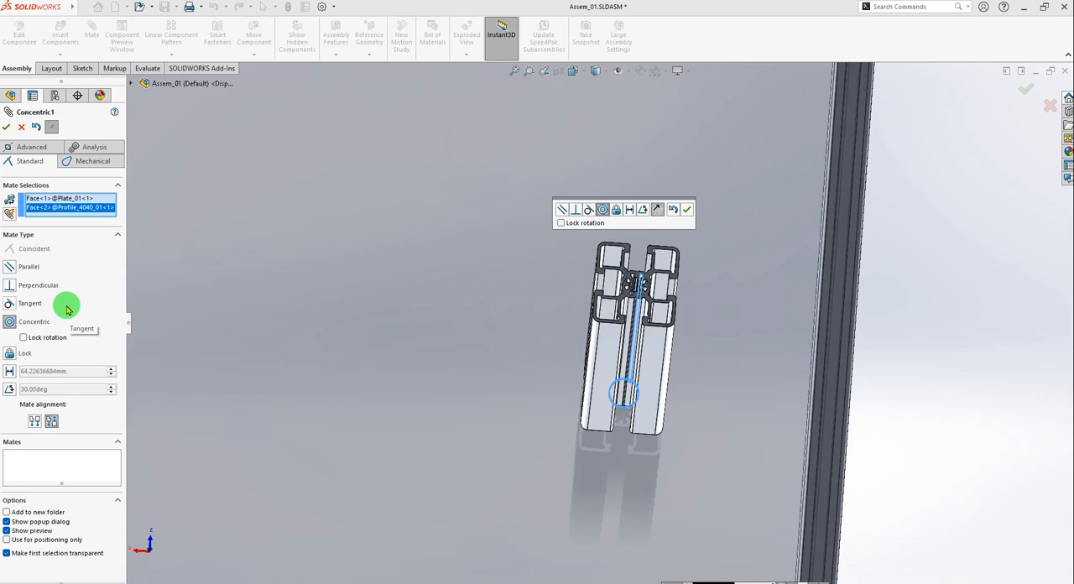
scroll(647, 287, down, 10)
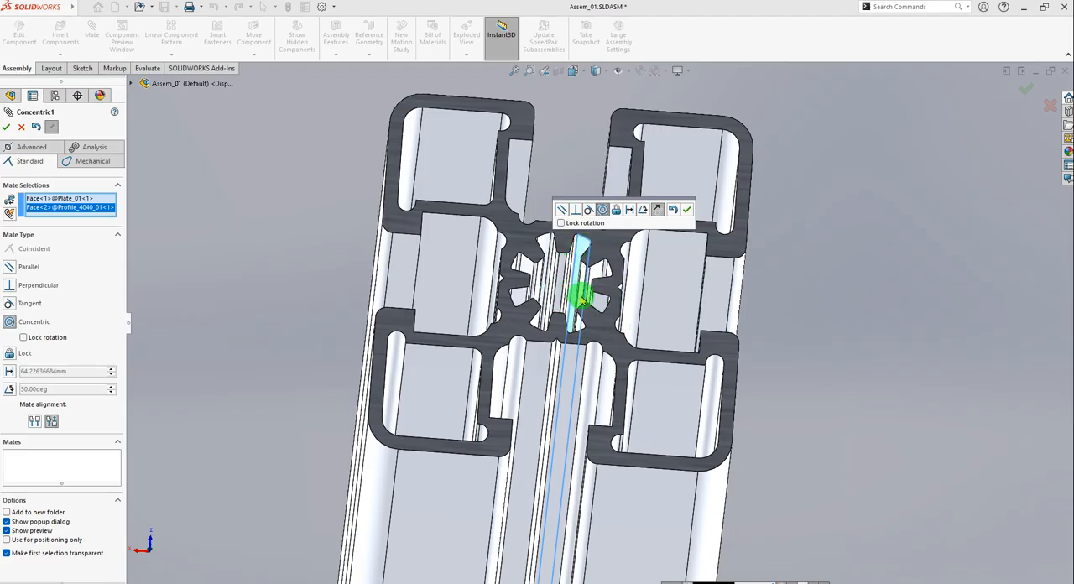
click(6, 126)
scroll(498, 285, up, 5)
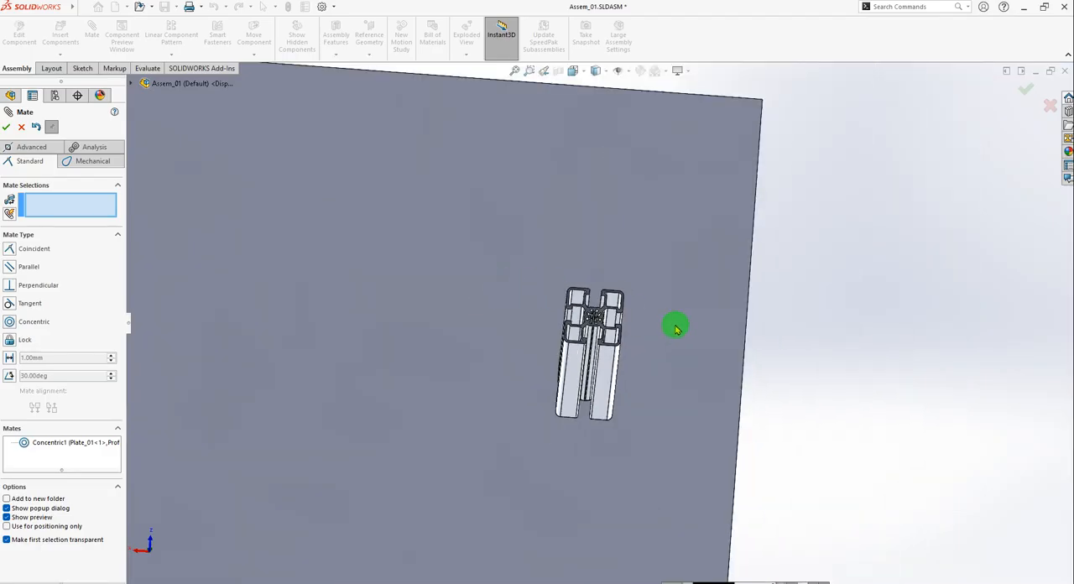
click(7, 128)
Turn Profile_4040_01 about the plate hole's axis to check its remaining freedom and its position over the hole.
scroll(659, 355, down, 2)
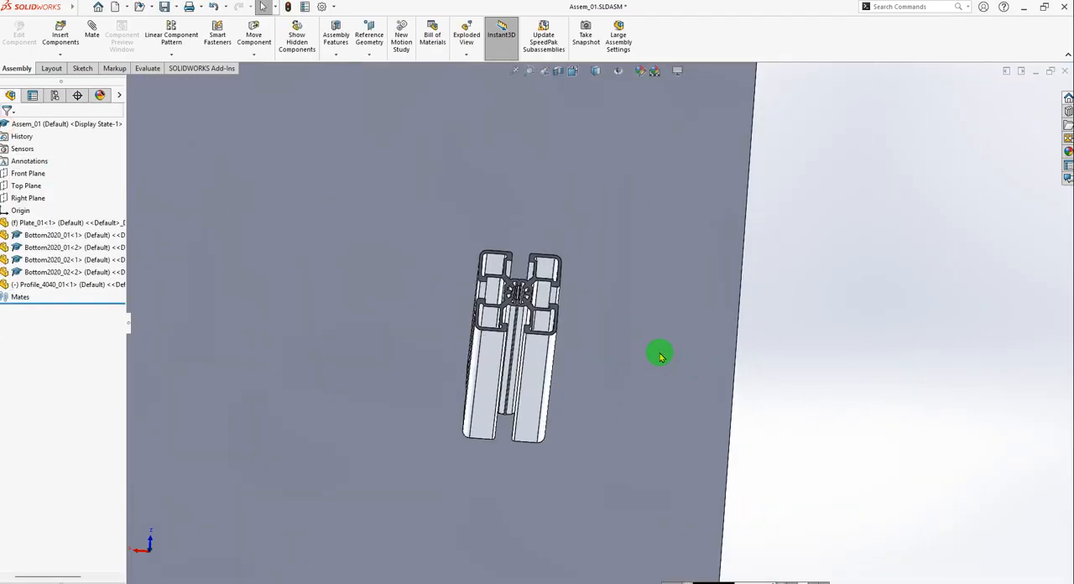
middle_drag(585, 437, 570, 362)
scroll(746, 347, up, 5)
scroll(554, 347, down, 5)
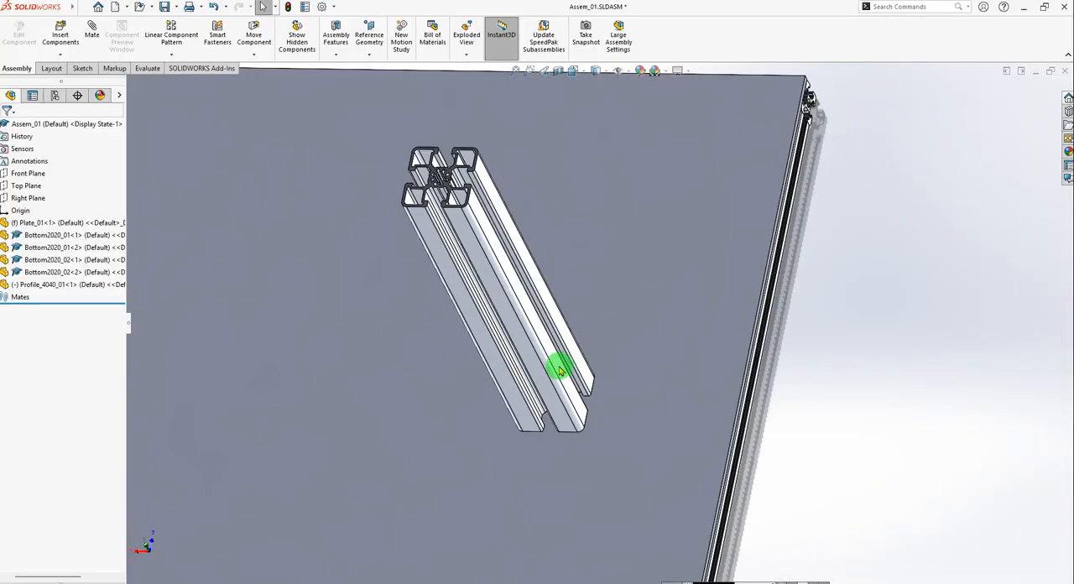
mouse_move(559, 363)
mouse_down()
mouse_move(535, 403)
mouse_move(444, 376)
mouse_move(585, 326)
mouse_move(554, 376)
mouse_move(379, 311)
mouse_move(554, 362)
mouse_move(390, 367)
mouse_move(578, 260)
mouse_move(456, 375)
mouse_move(428, 372)
mouse_move(557, 354)
mouse_up()
click(870, 352)
scroll(693, 369, down, 2)
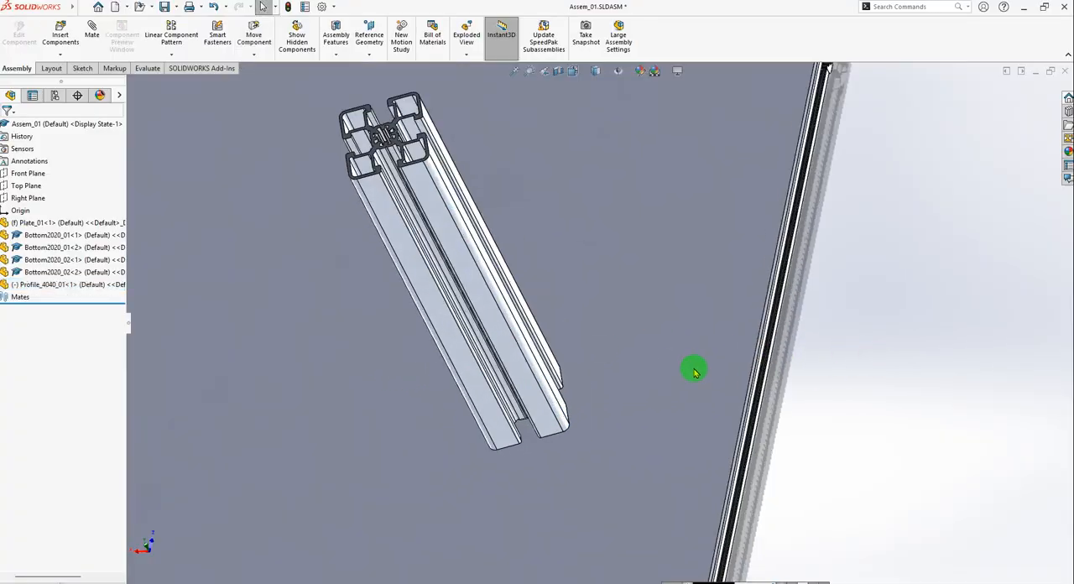
scroll(622, 377, up, 5)
scroll(604, 361, down, 7)
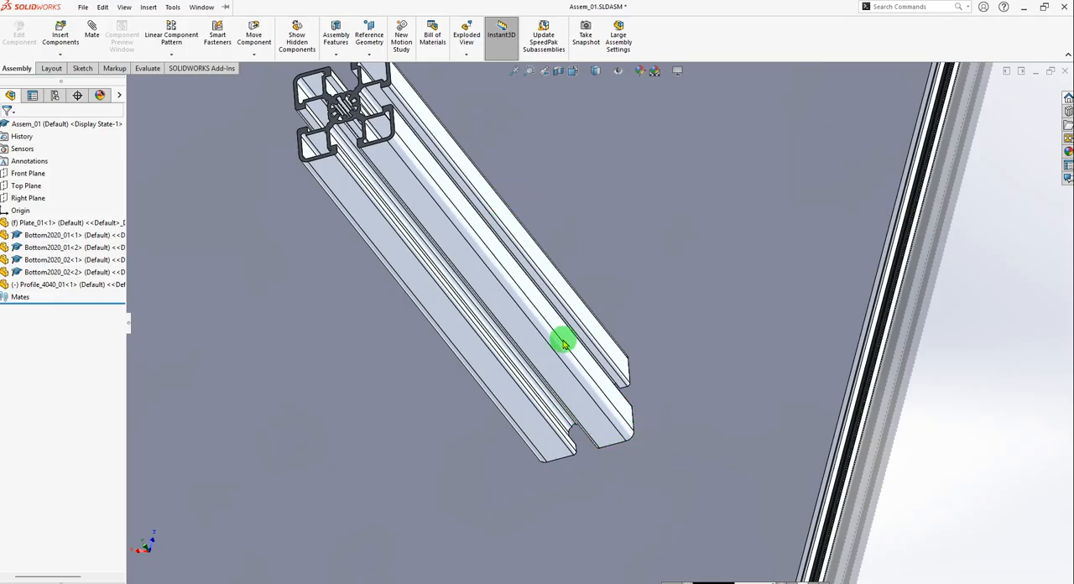
click(793, 430)
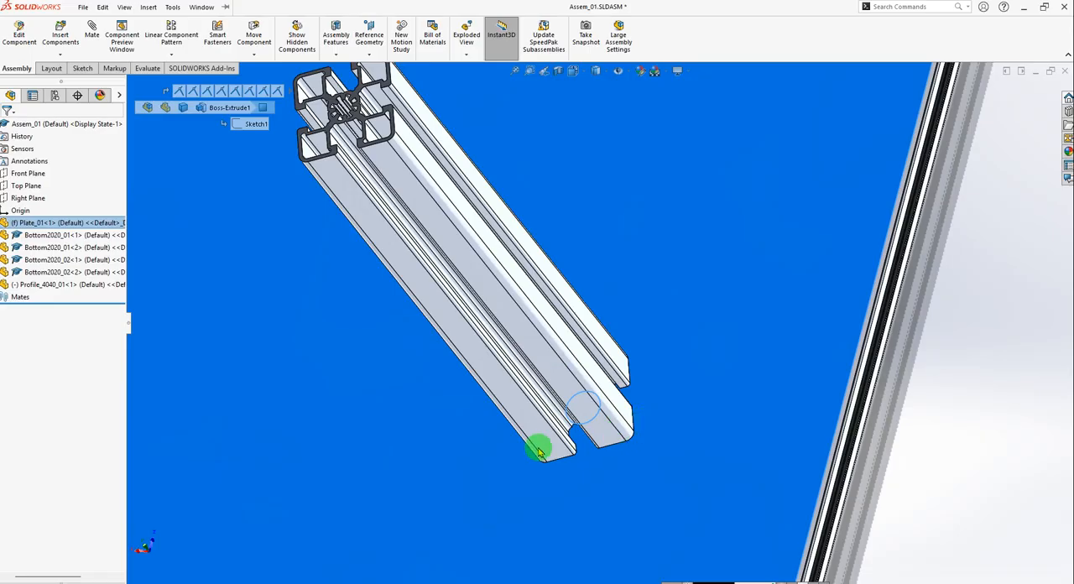
key(Escape)
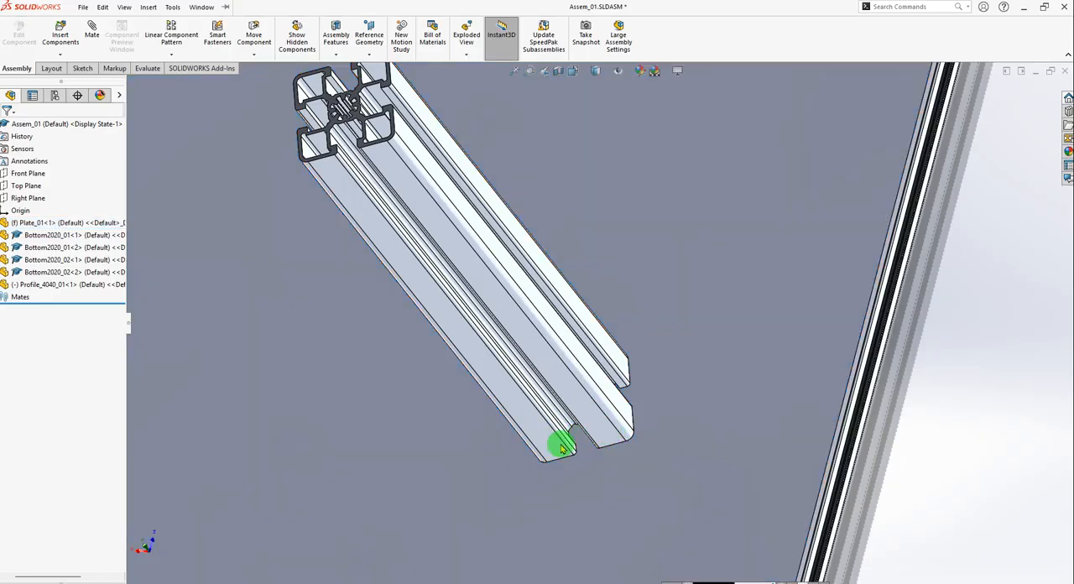
scroll(655, 398, up, 2)
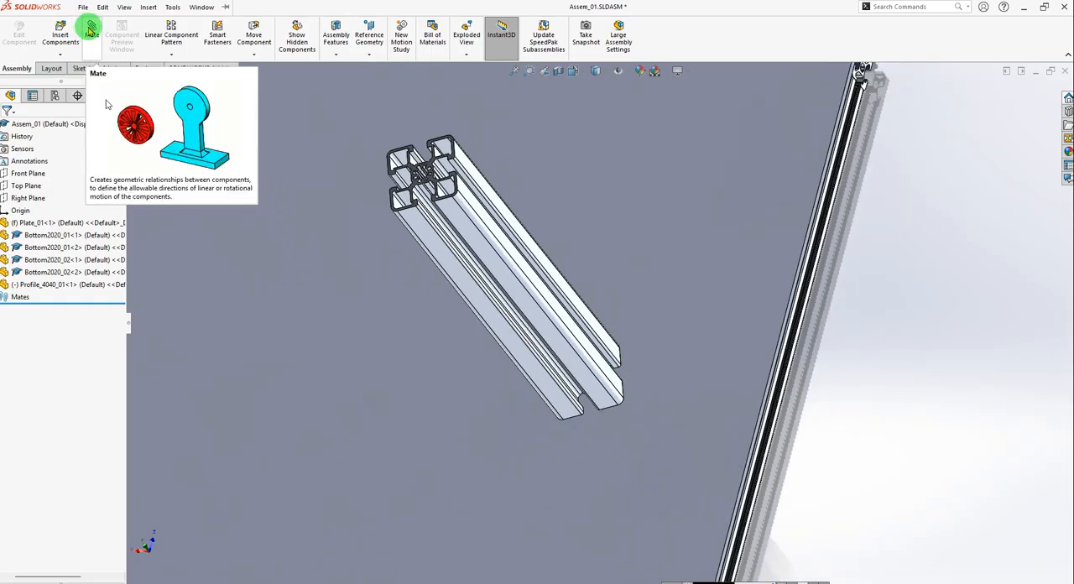
Add a parallel mate between a flat outer face of Profile_4040_01 and the long side face of Plate_01.
click(90, 30)
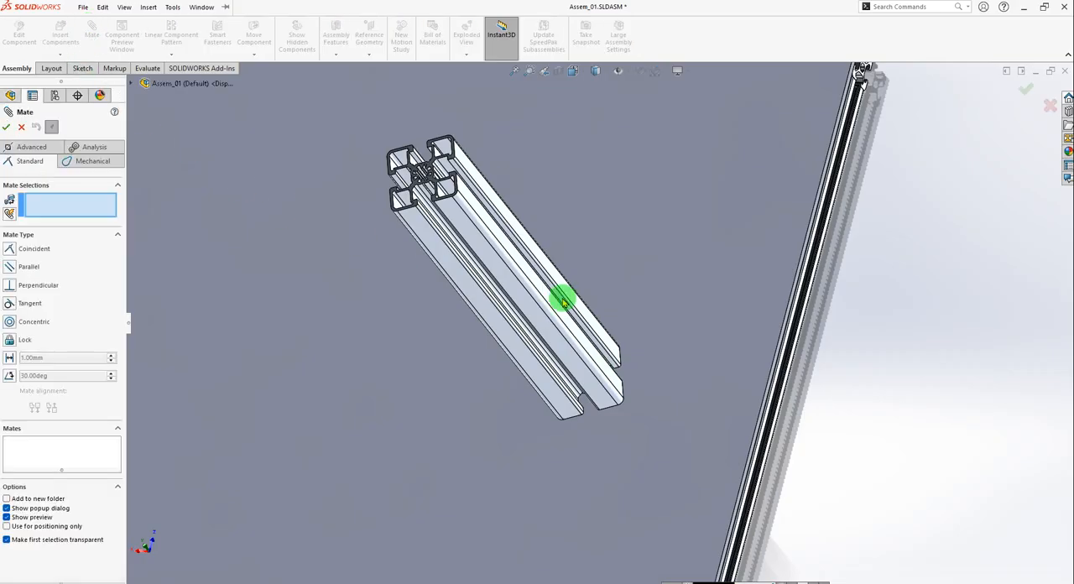
scroll(561, 299, down, 4)
click(516, 240)
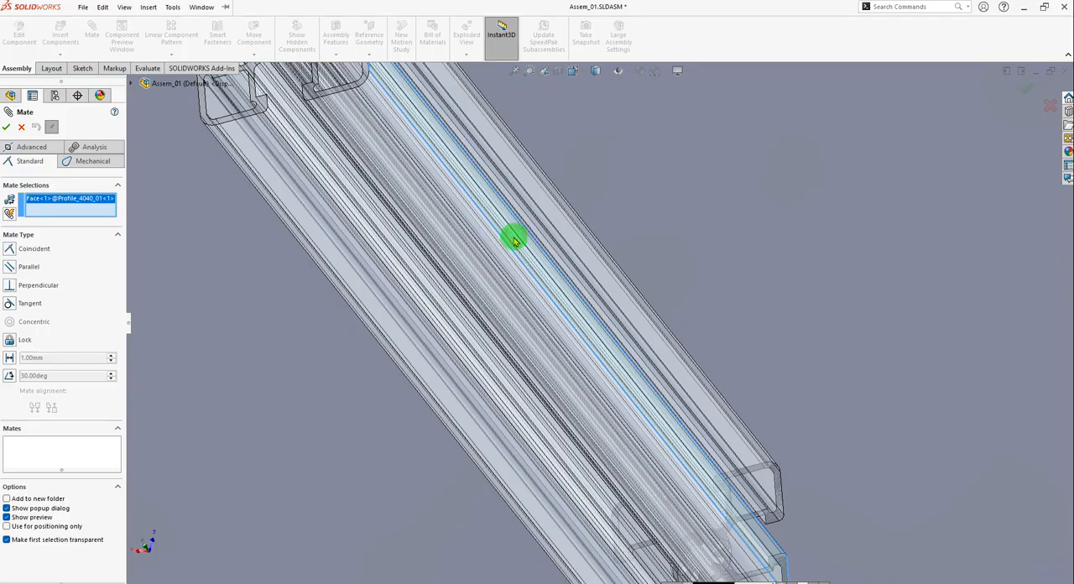
scroll(511, 237, up, 5)
scroll(830, 400, down, 5)
scroll(737, 411, down, 3)
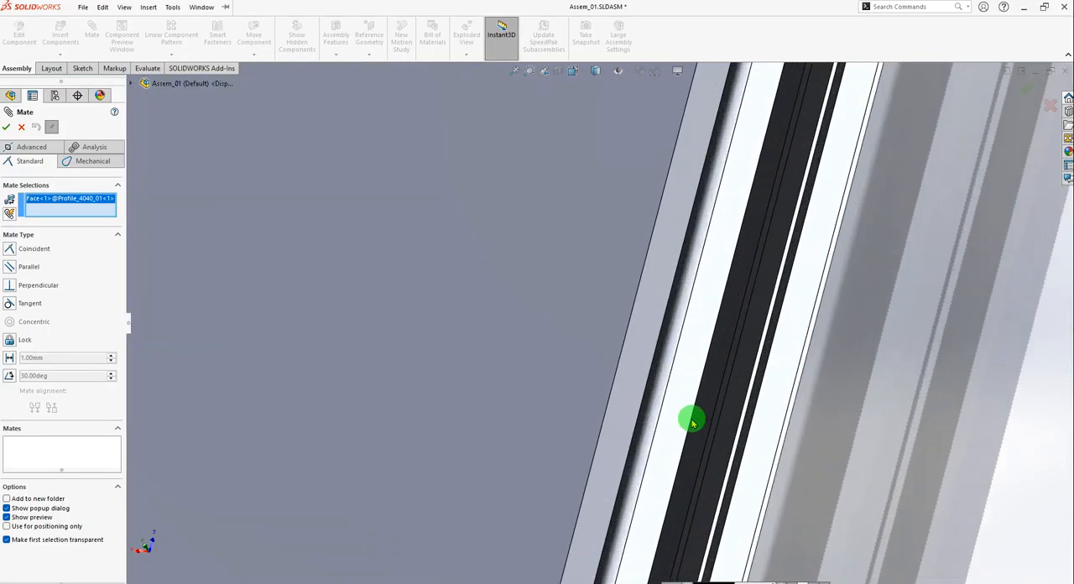
click(630, 404)
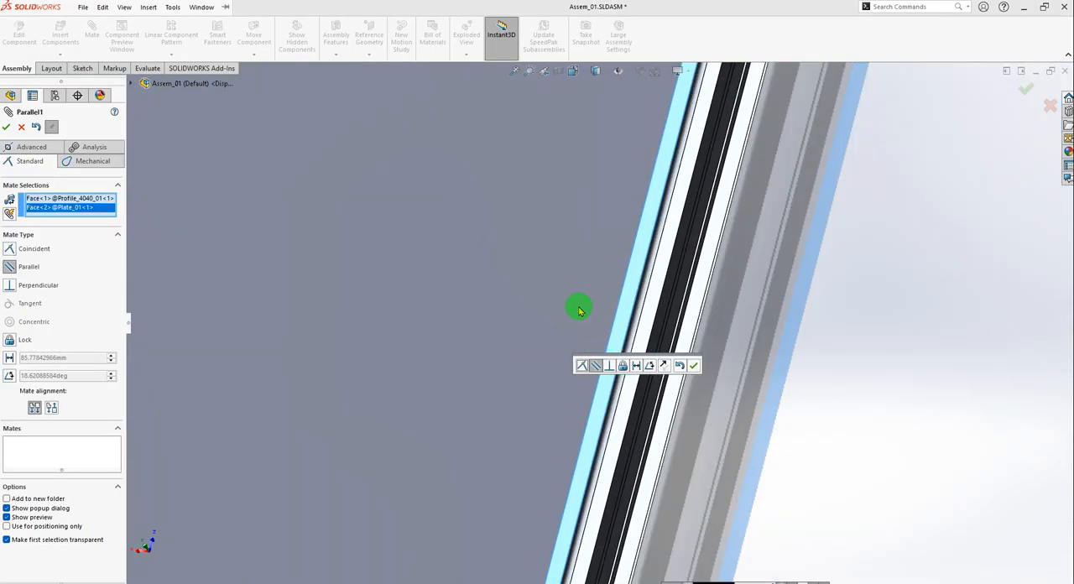
scroll(537, 294, up, 5)
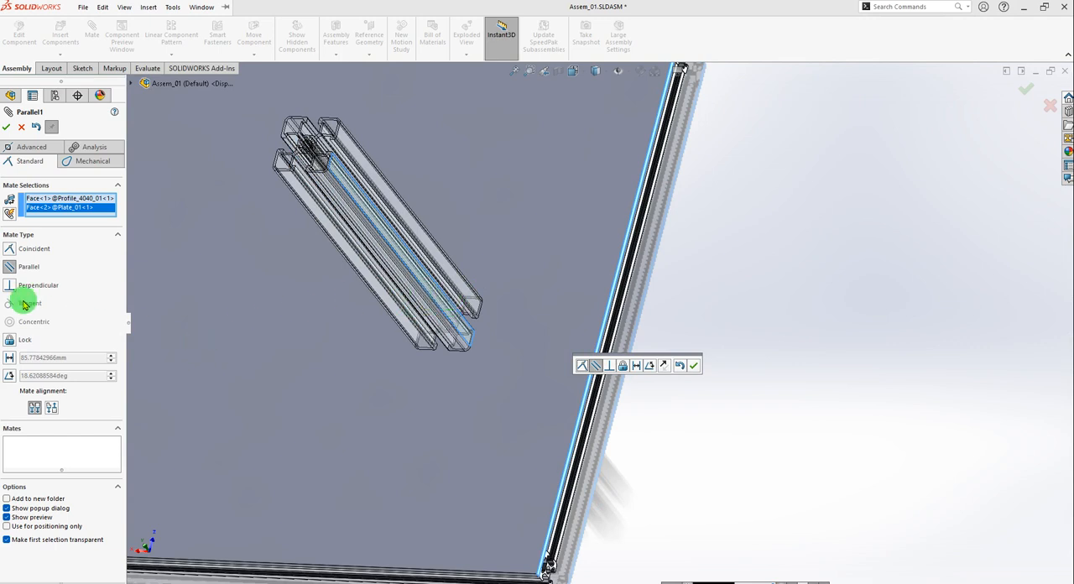
click(8, 252)
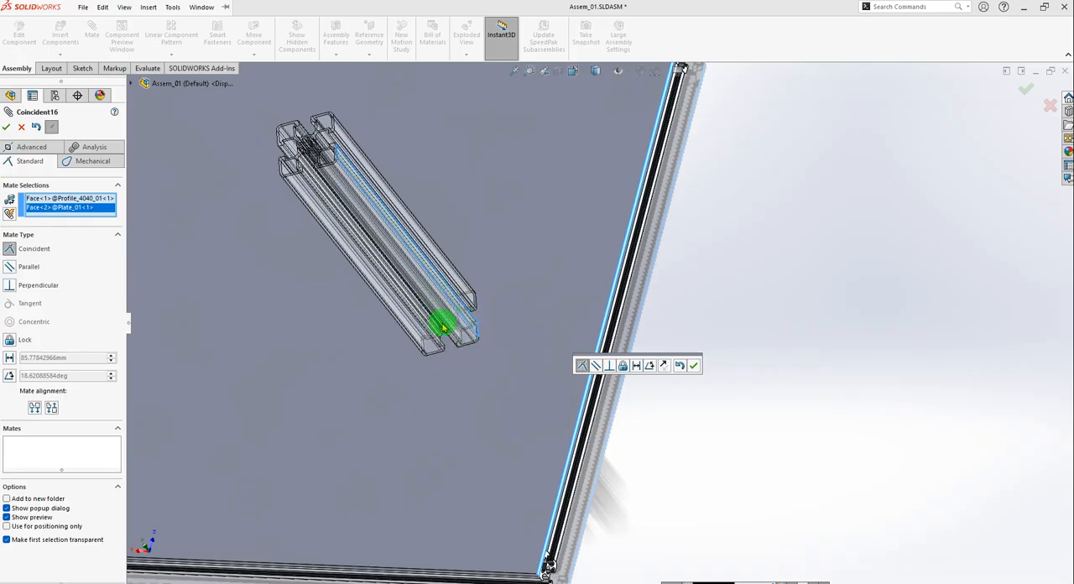
click(9, 267)
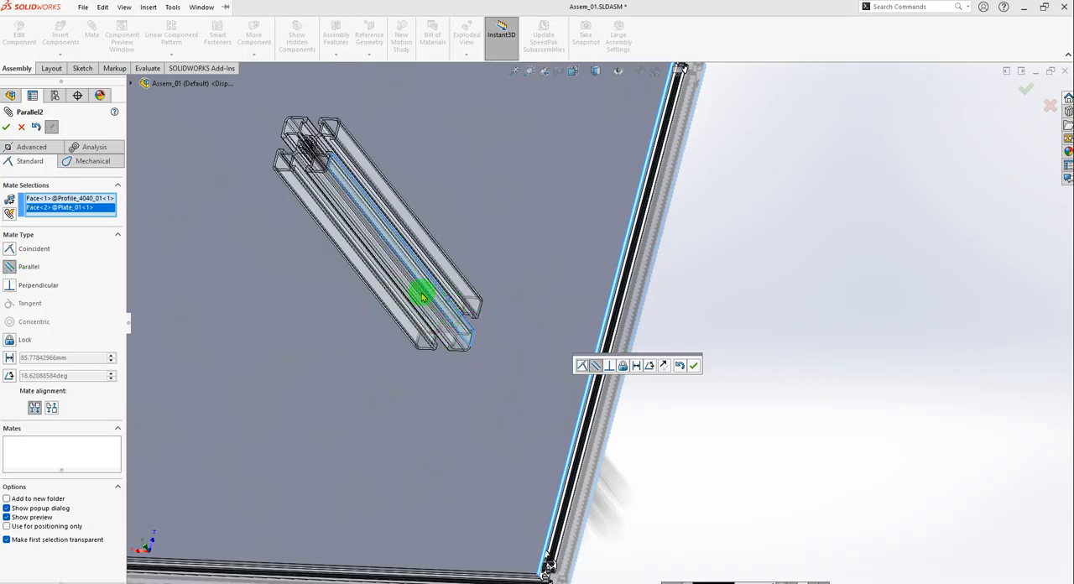
scroll(422, 298, up, 2)
middle_drag(422, 328, 441, 367)
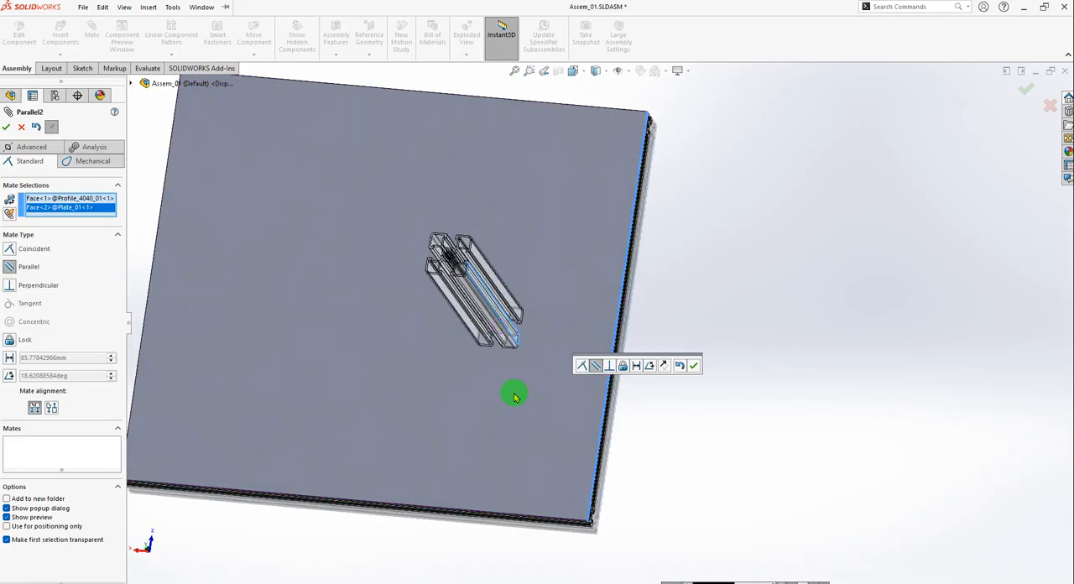
click(693, 367)
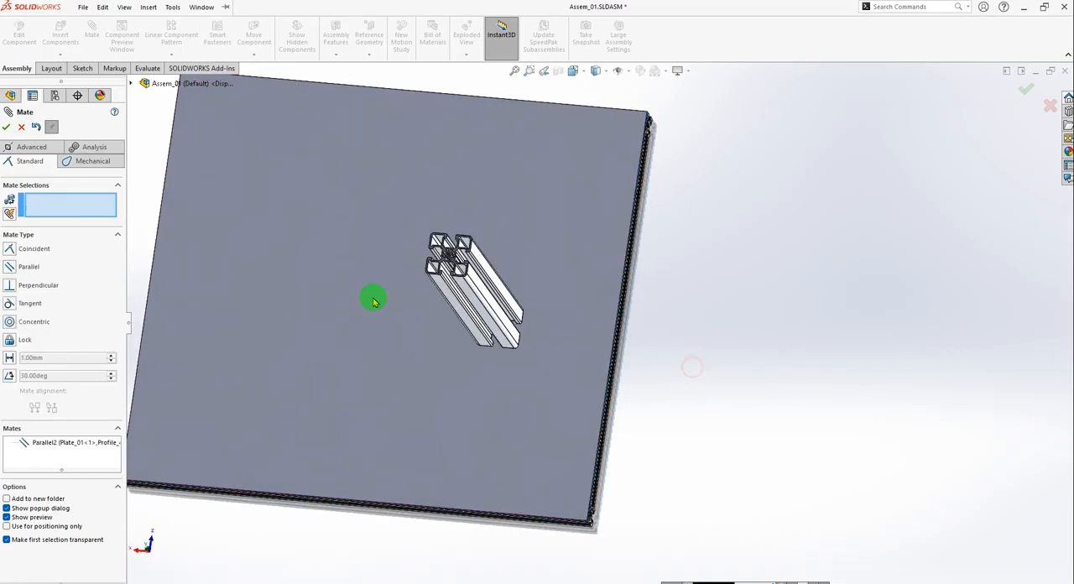
click(6, 130)
Test whether Profile_4040_01 can still be moved on the plate, and save the assembly.
scroll(542, 319, down, 5)
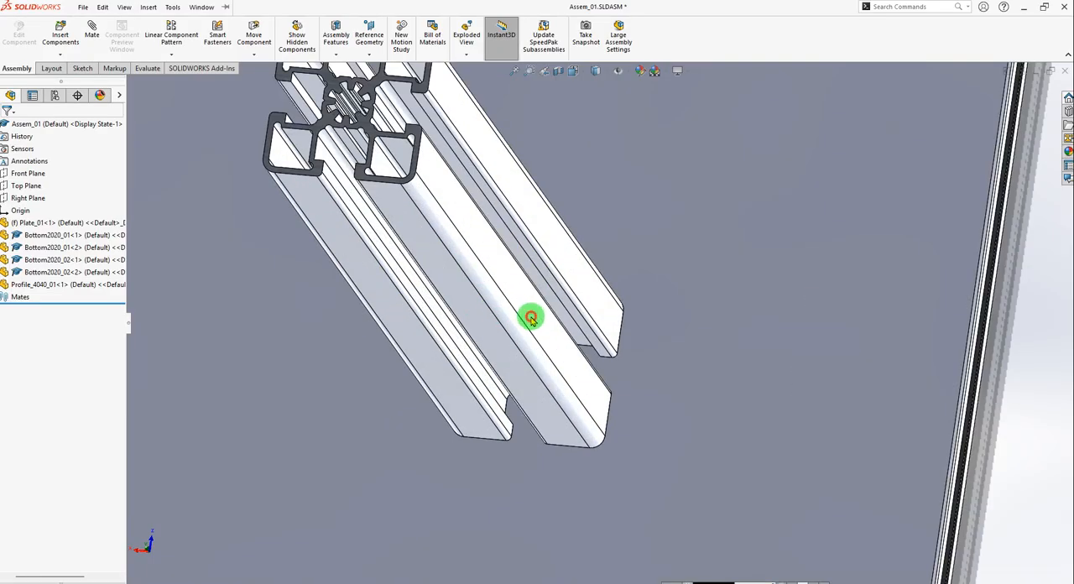
click(585, 339)
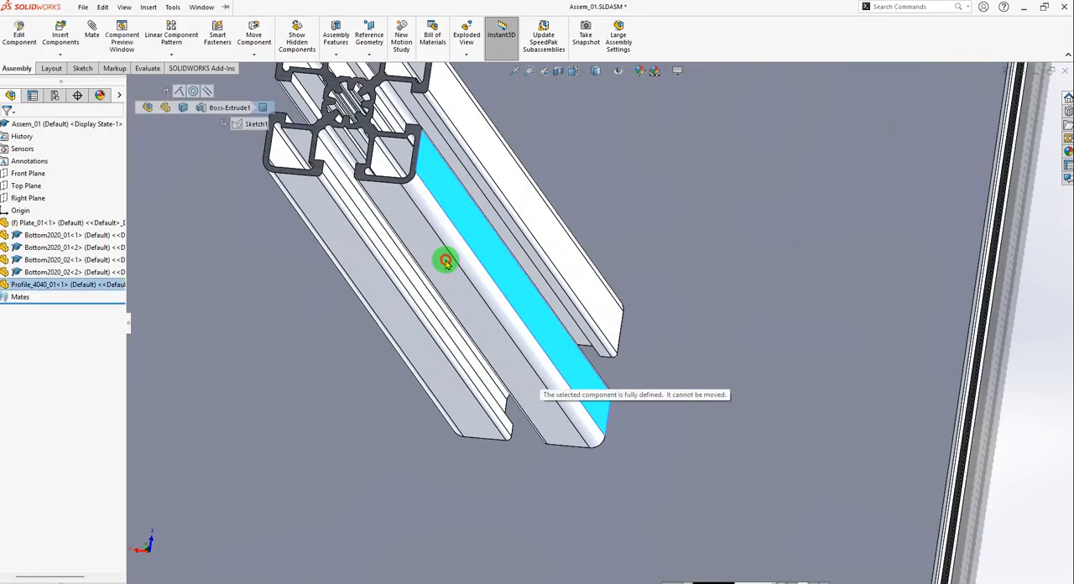
scroll(647, 316, up, 3)
click(855, 303)
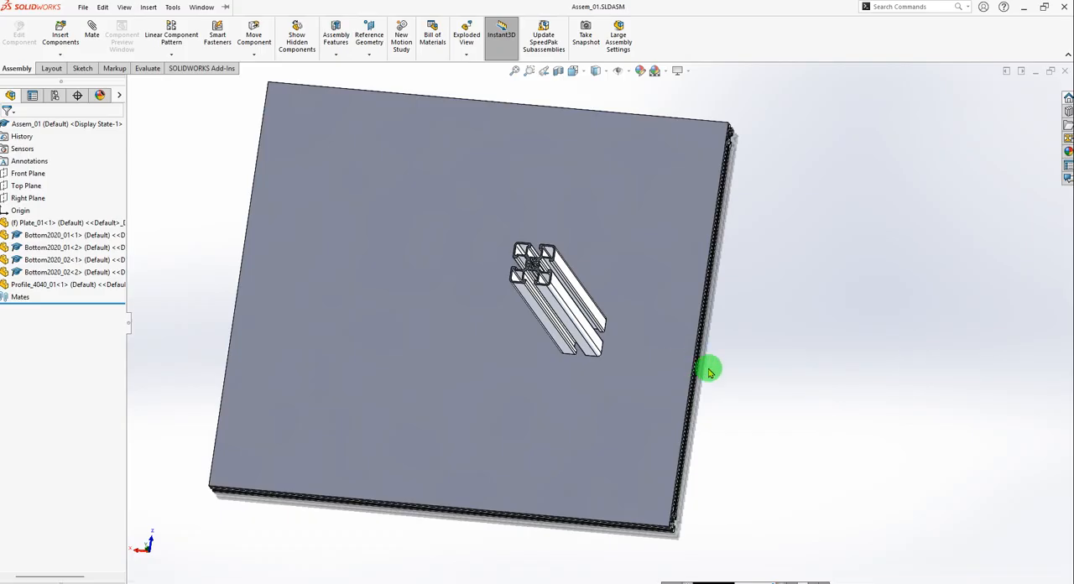
scroll(710, 374, down, 2)
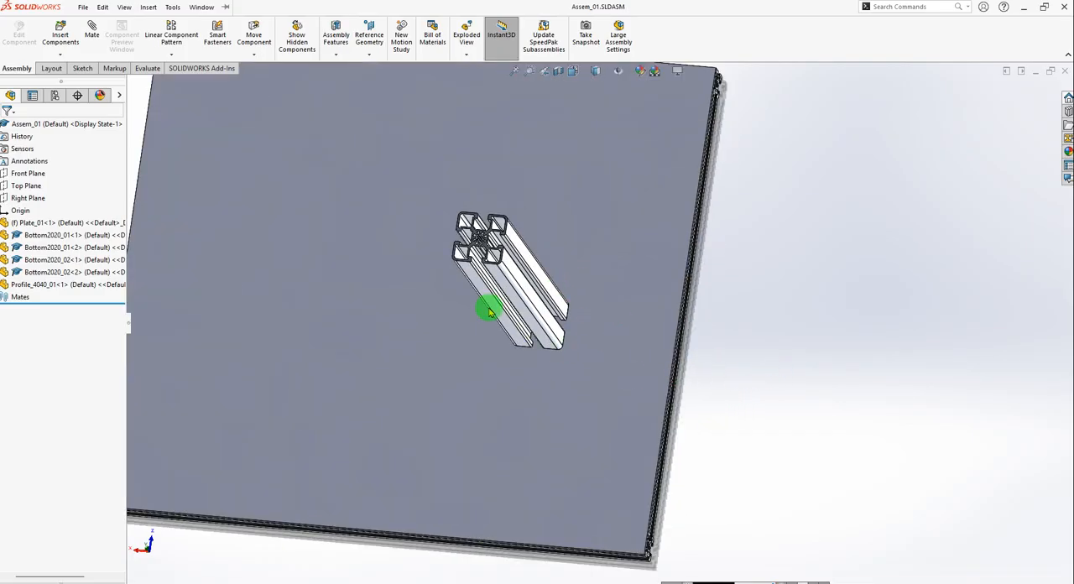
scroll(504, 372, up, 3)
middle_drag(503, 372, 610, 316)
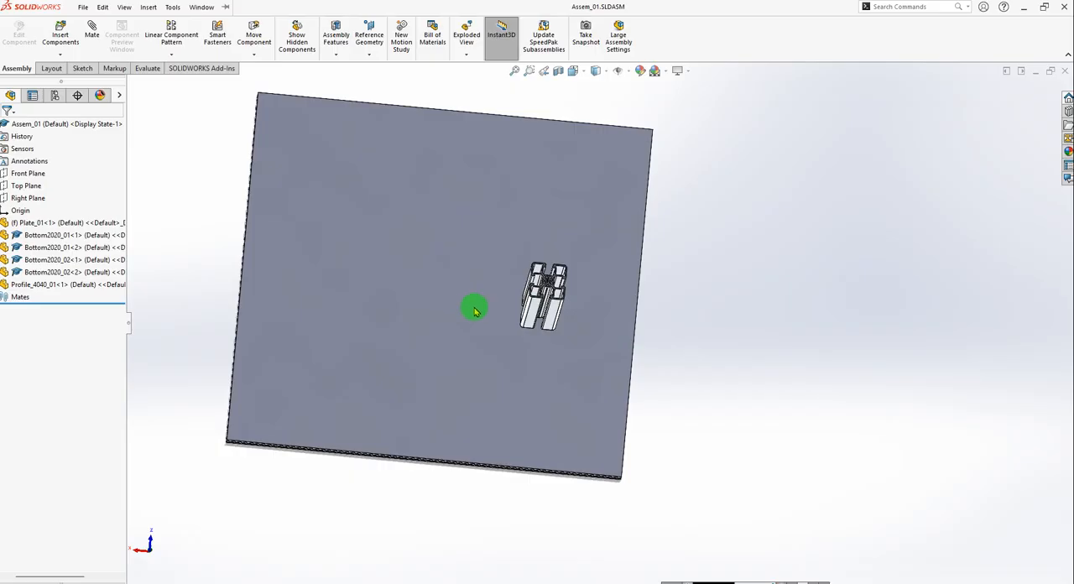
Switch to the reference assembly 01_Kepykla_Blynu_06_v02 and compare its upright 4040 profiles with Assem_01.
key(ctrl+Tab)
key(ctrl+Tab)
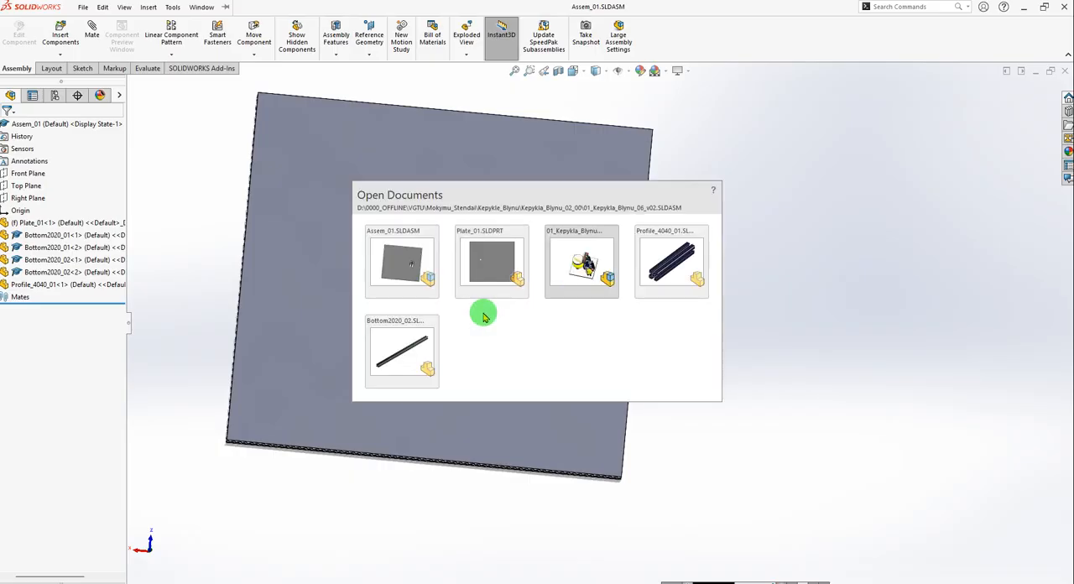
scroll(587, 277, down, 4)
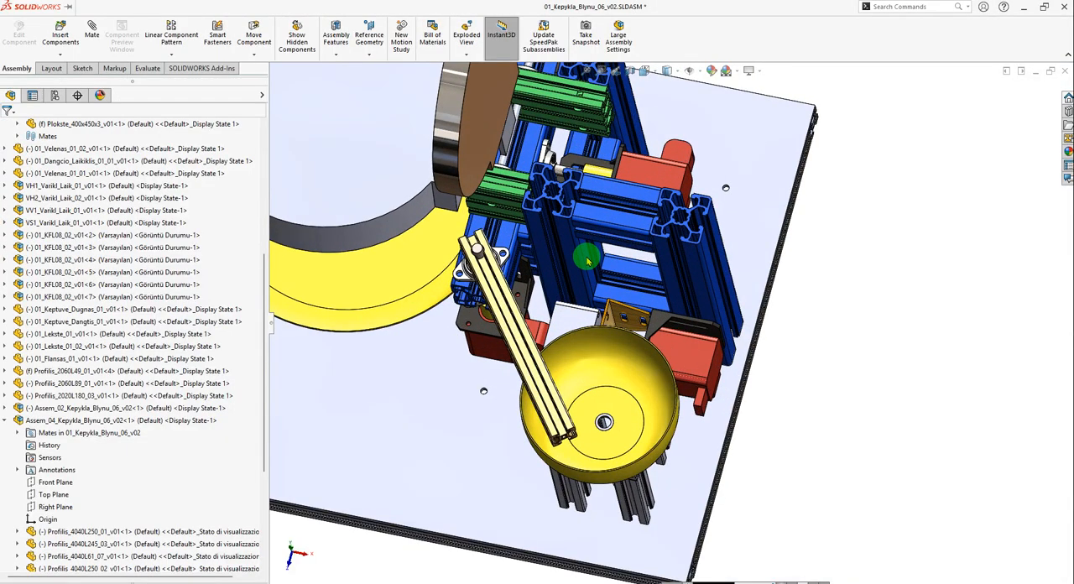
mouse_move(646, 360)
middle_down()
mouse_move(630, 365)
mouse_move(640, 371)
middle_up()
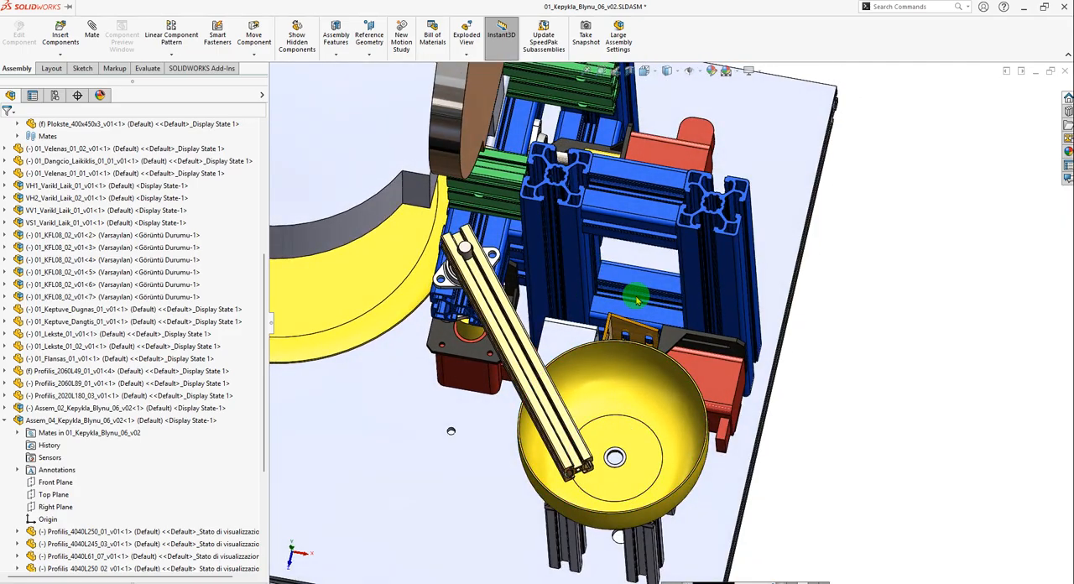
key(ctrl+Tab)
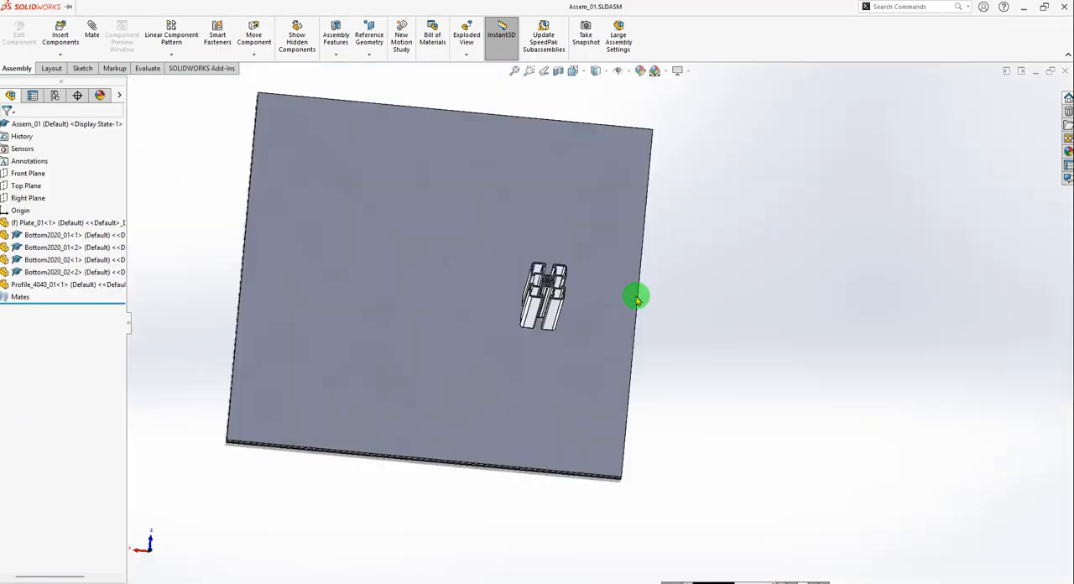
key(ctrl+Tab)
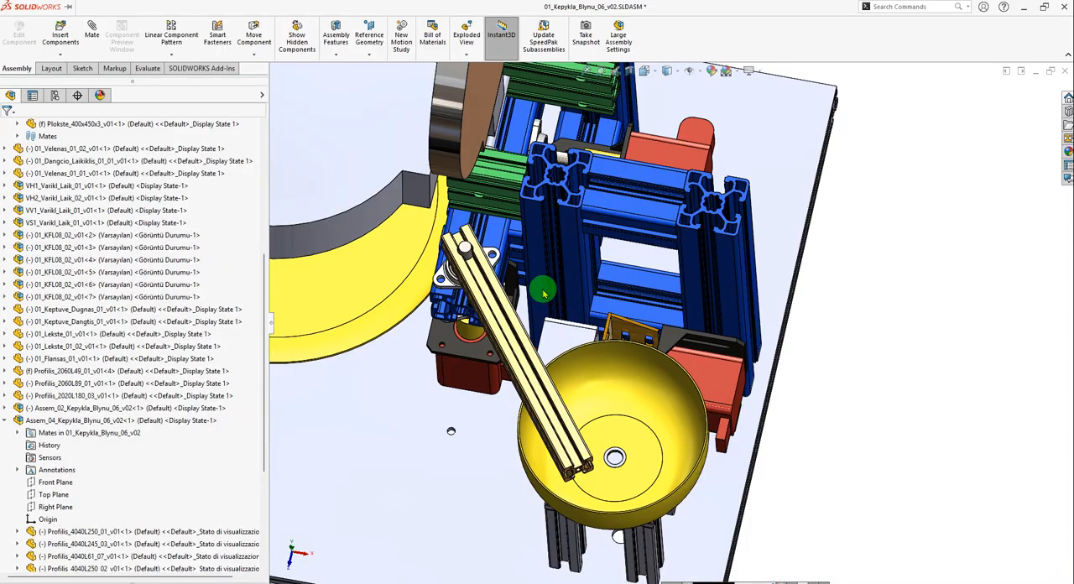
Examine how the upright Profilis_4040L250_02 is positioned relative to the front edge face of the base plate in the reference assembly.
click(575, 258)
scroll(565, 419, up, 3)
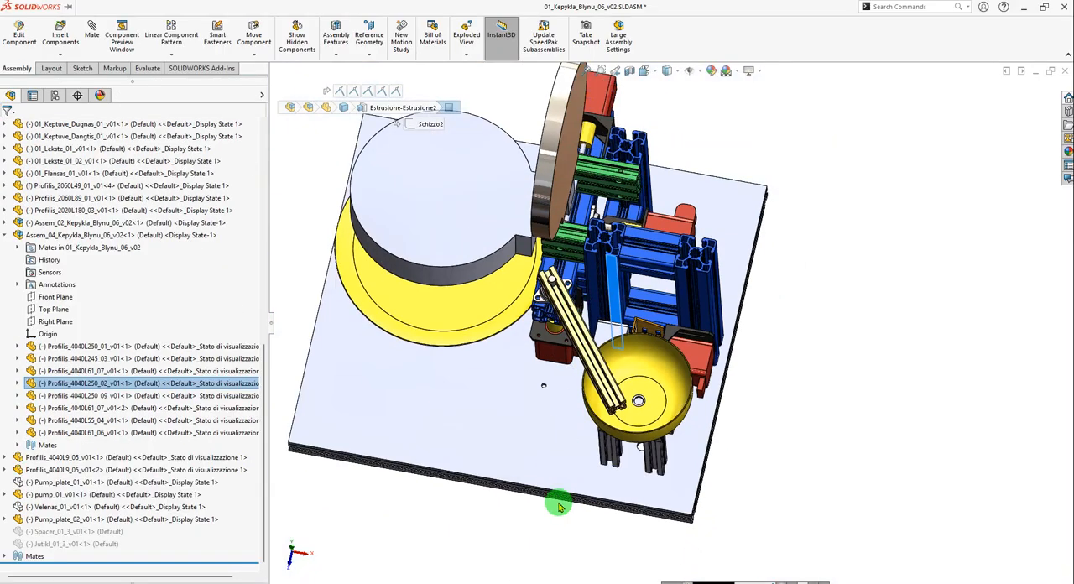
scroll(558, 506, down, 6)
scroll(601, 428, down, 3)
click(605, 424)
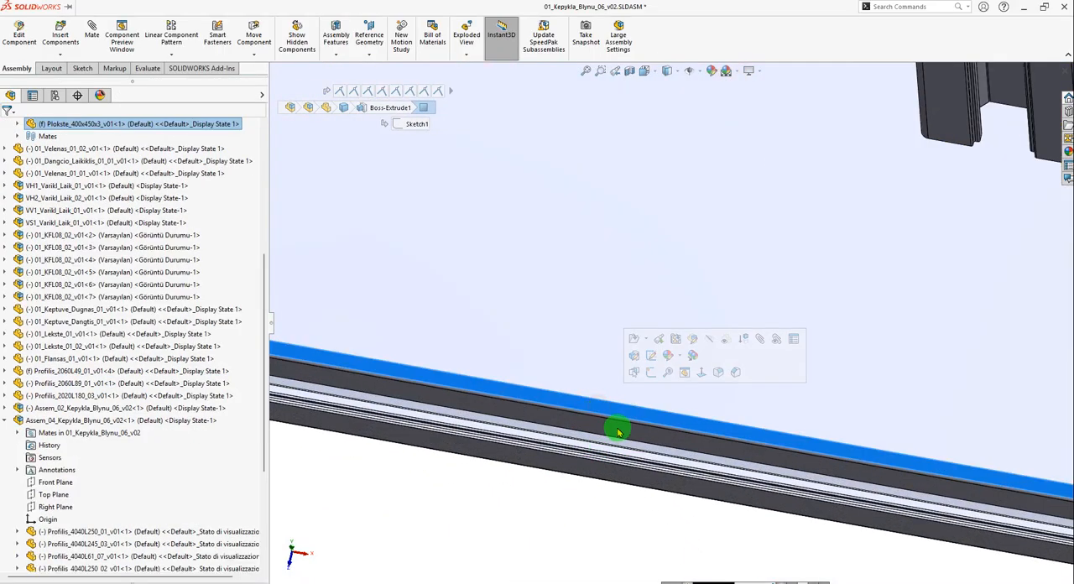
scroll(605, 432, up, 3)
scroll(639, 220, up, 5)
scroll(639, 220, down, 8)
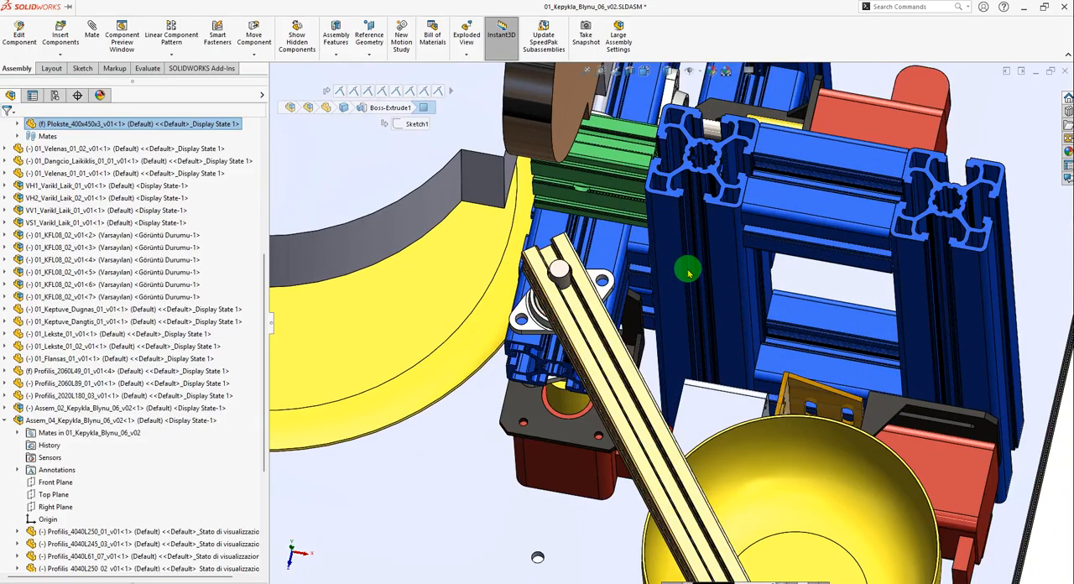
scroll(714, 197, down, 5)
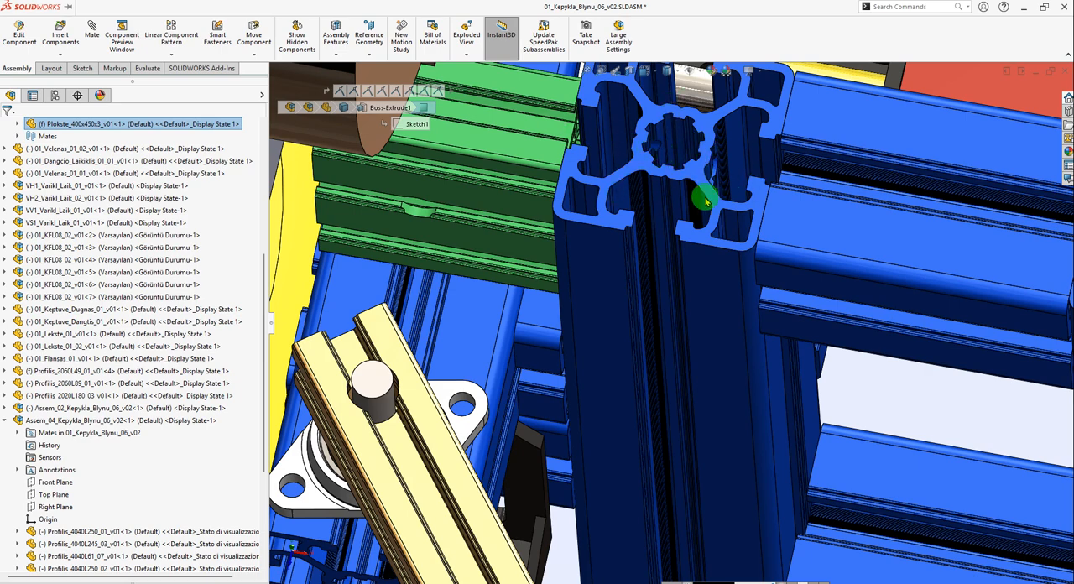
scroll(688, 178, up, 4)
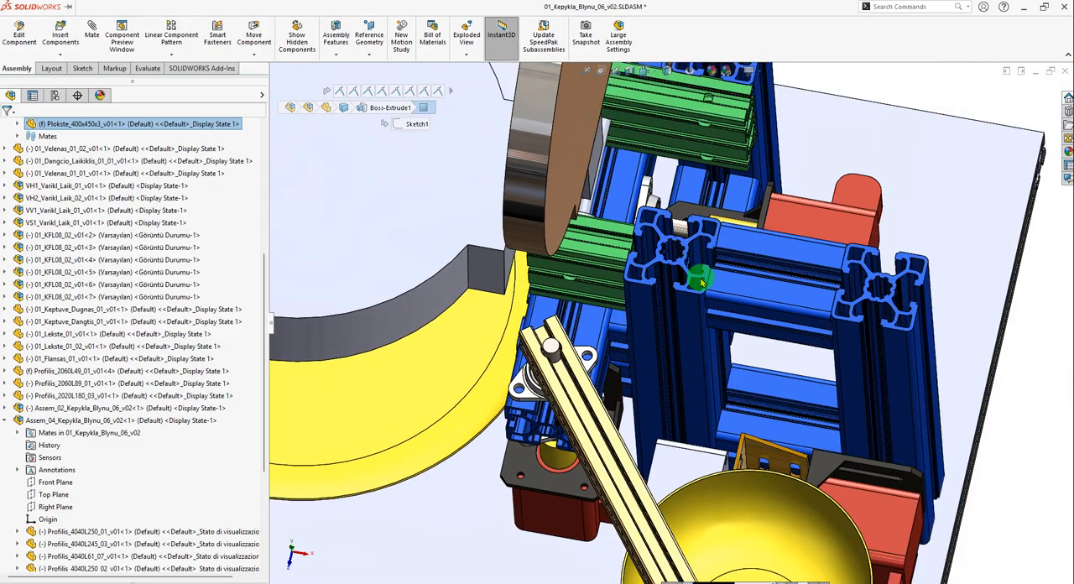
click(694, 346)
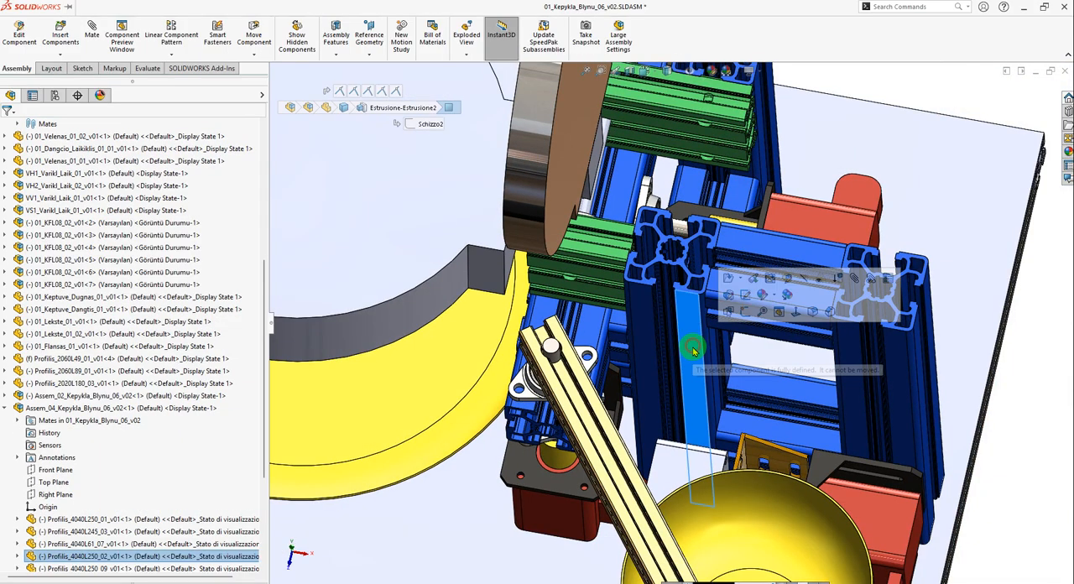
scroll(694, 349, up, 3)
scroll(671, 444, down, 10)
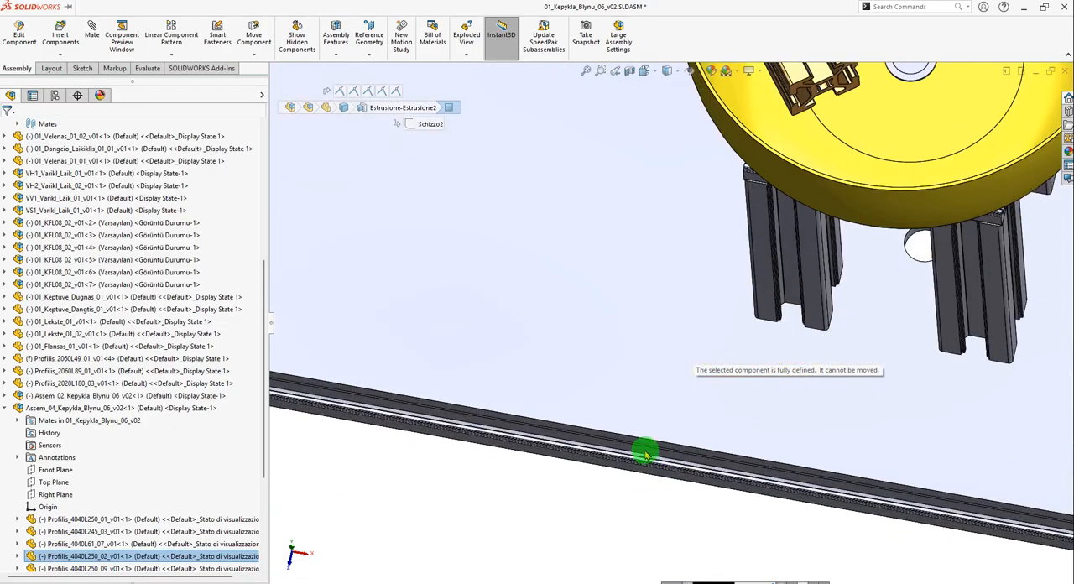
click(642, 395)
scroll(661, 433, up, 10)
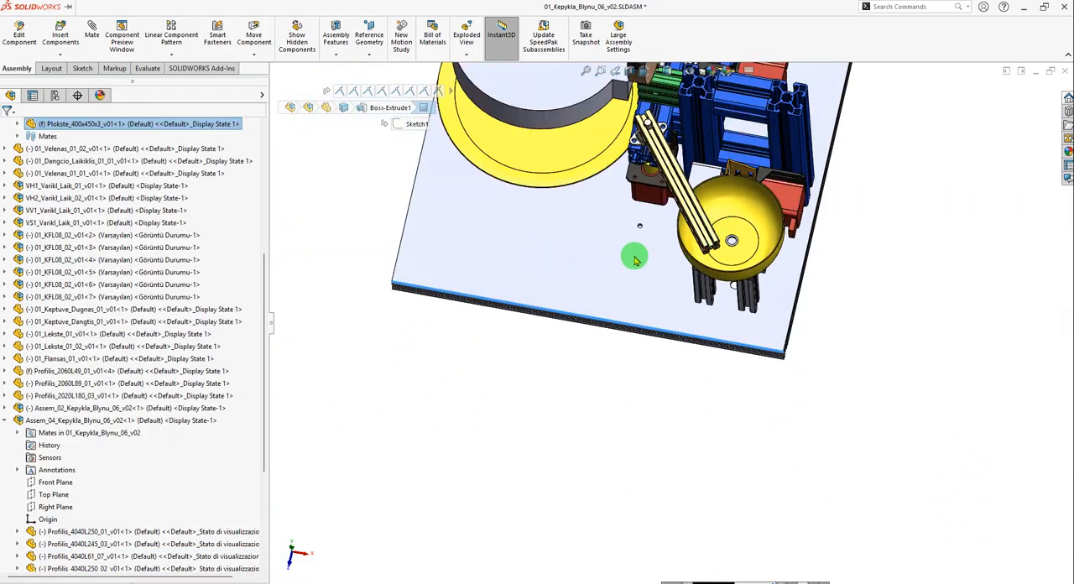
scroll(688, 298, down, 8)
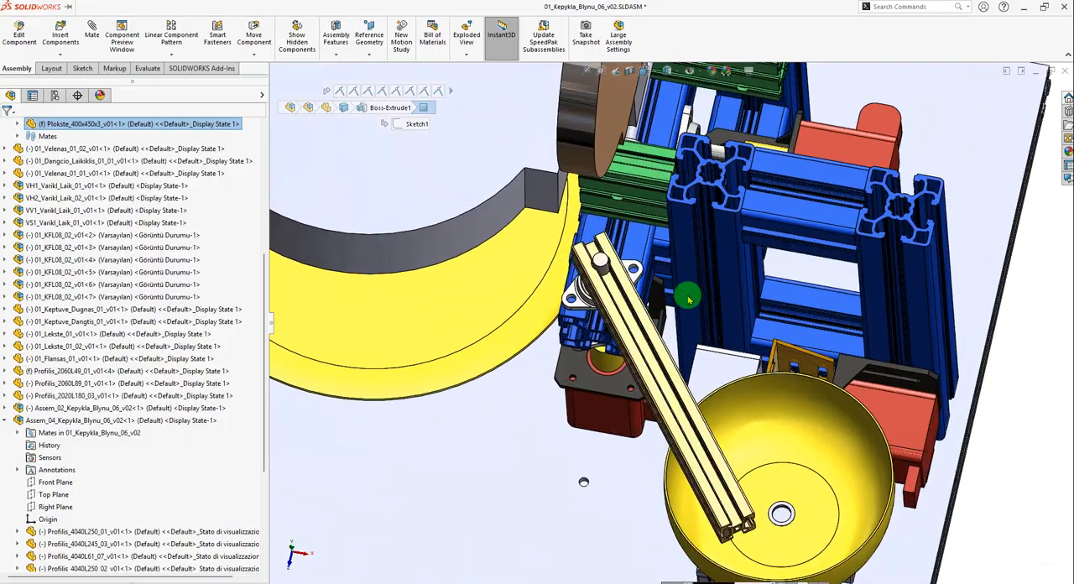
Examine how the inner side face of Profilis_4040L250_02 is positioned relative to the base plate's long side edge.
click(749, 290)
scroll(737, 220, down, 5)
scroll(672, 246, up, 8)
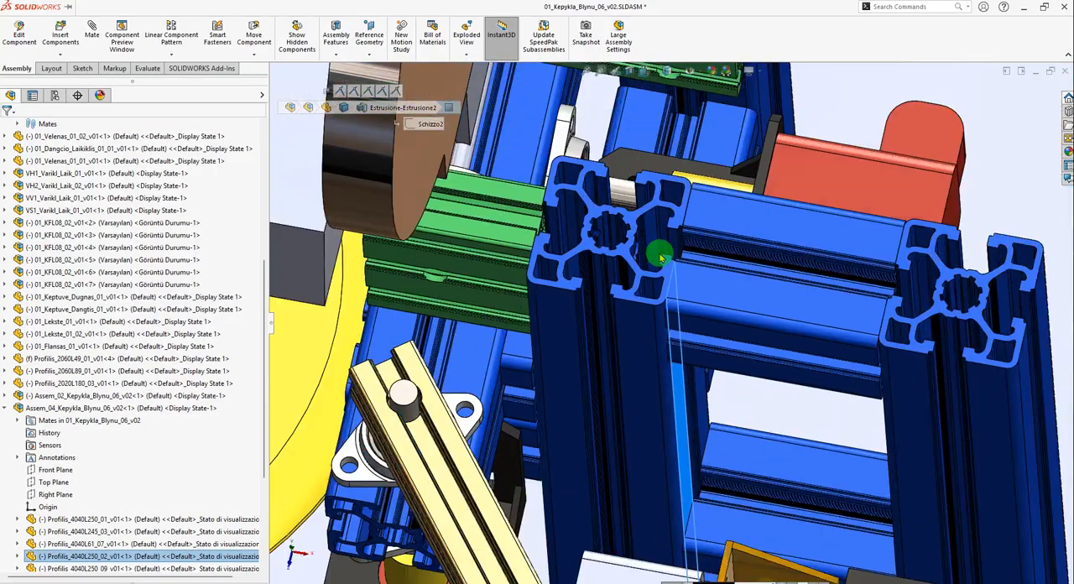
scroll(802, 420, down, 6)
scroll(802, 422, down, 3)
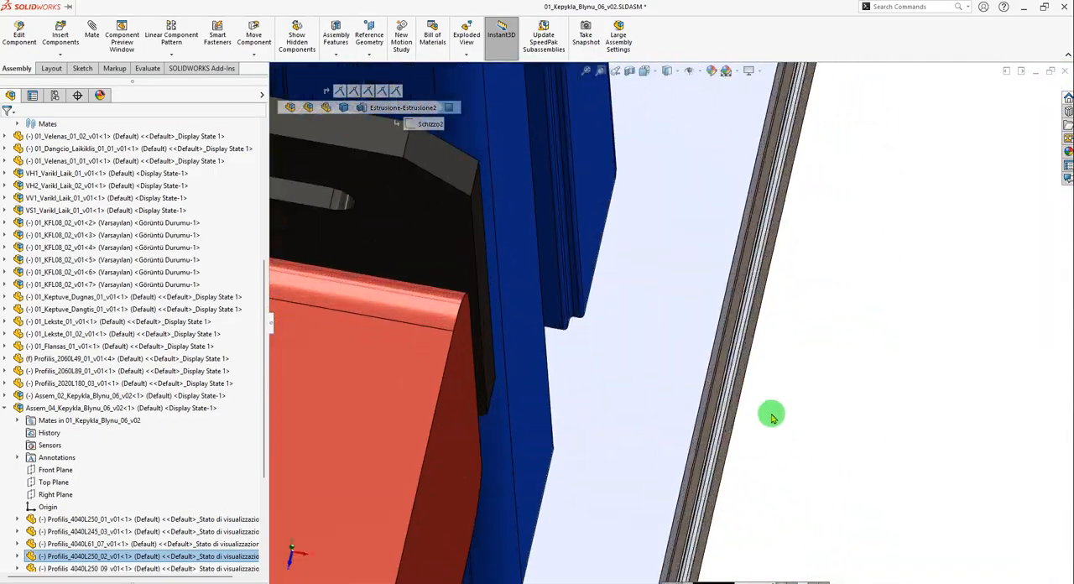
click(705, 408)
click(701, 409)
scroll(835, 423, up, 8)
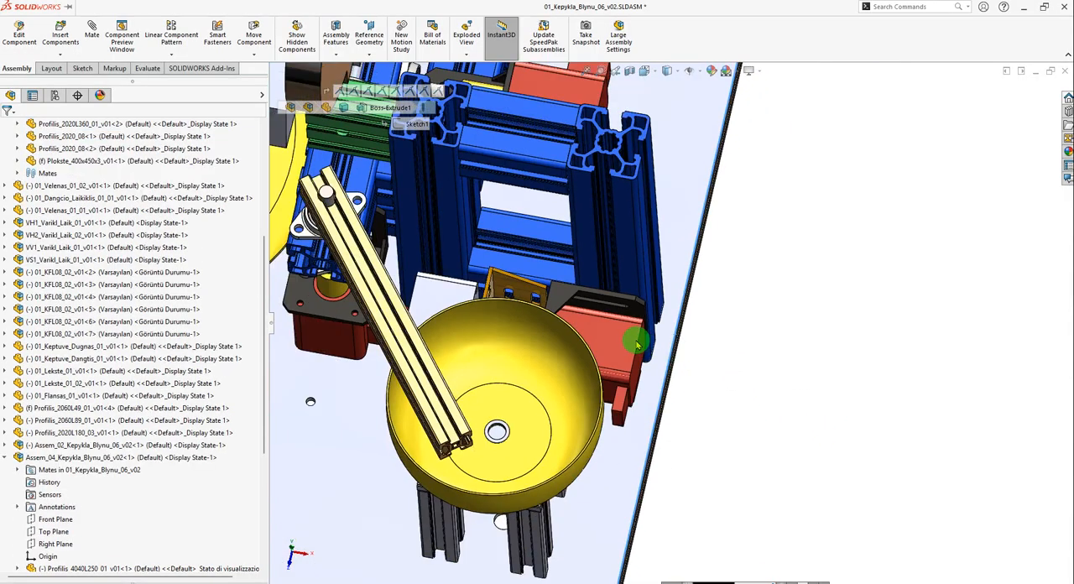
middle_drag(537, 208, 530, 252)
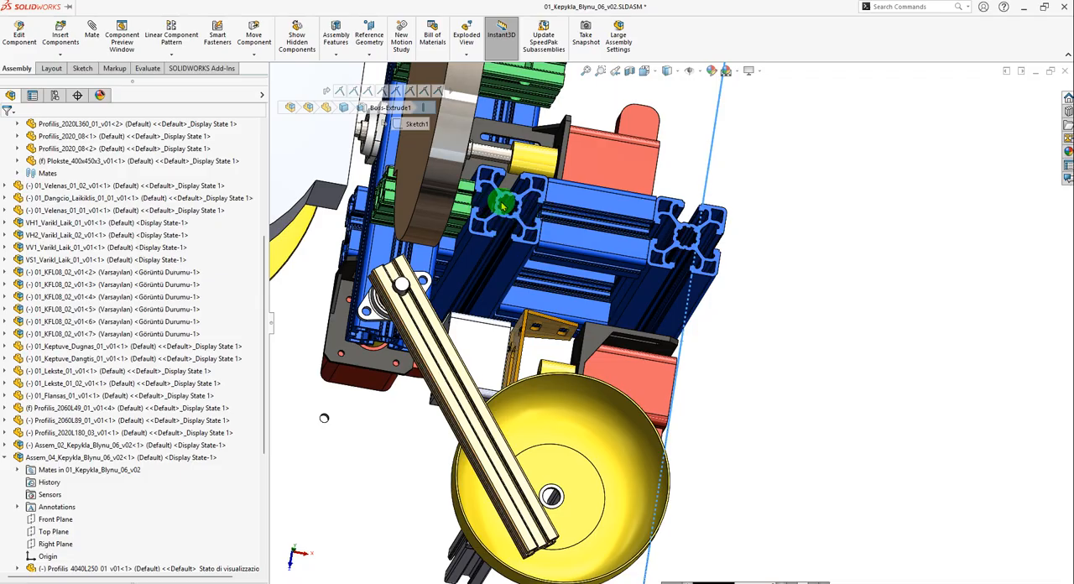
Switch back to Assem_01 and open Plate_01 in position as a separate part.
key(ctrl+Tab)
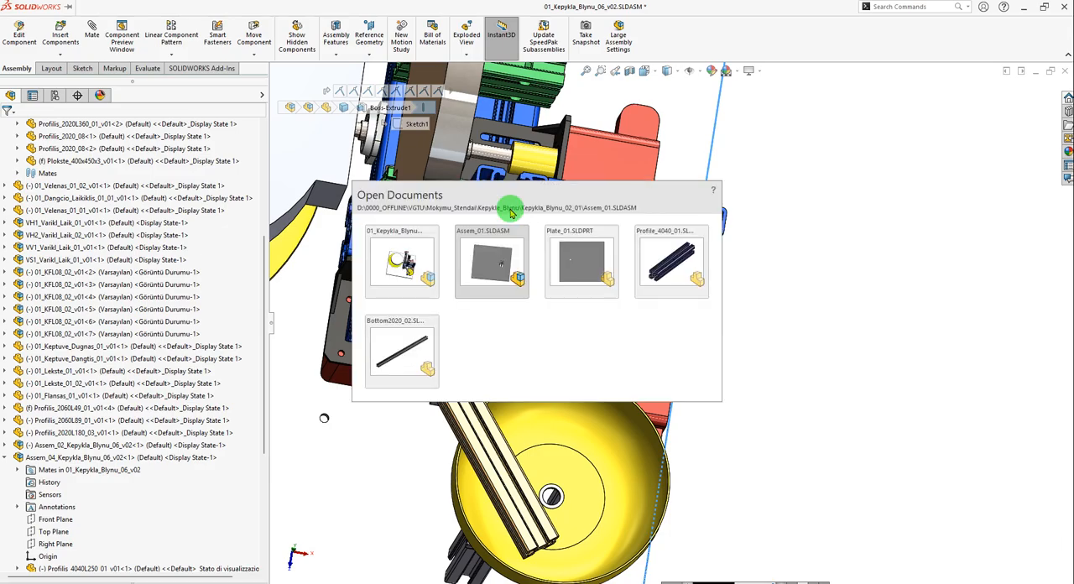
click(545, 386)
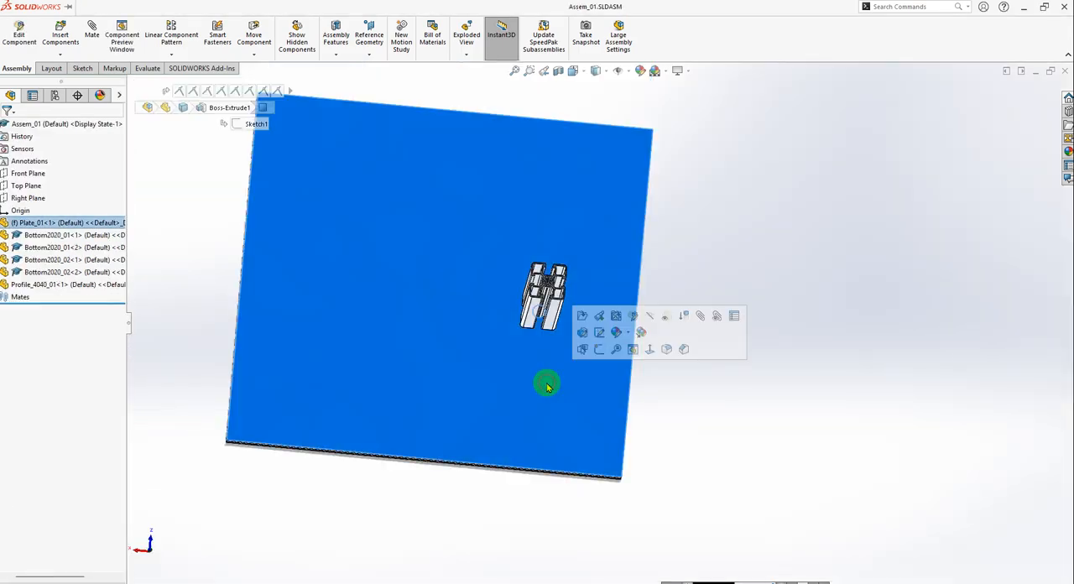
click(600, 317)
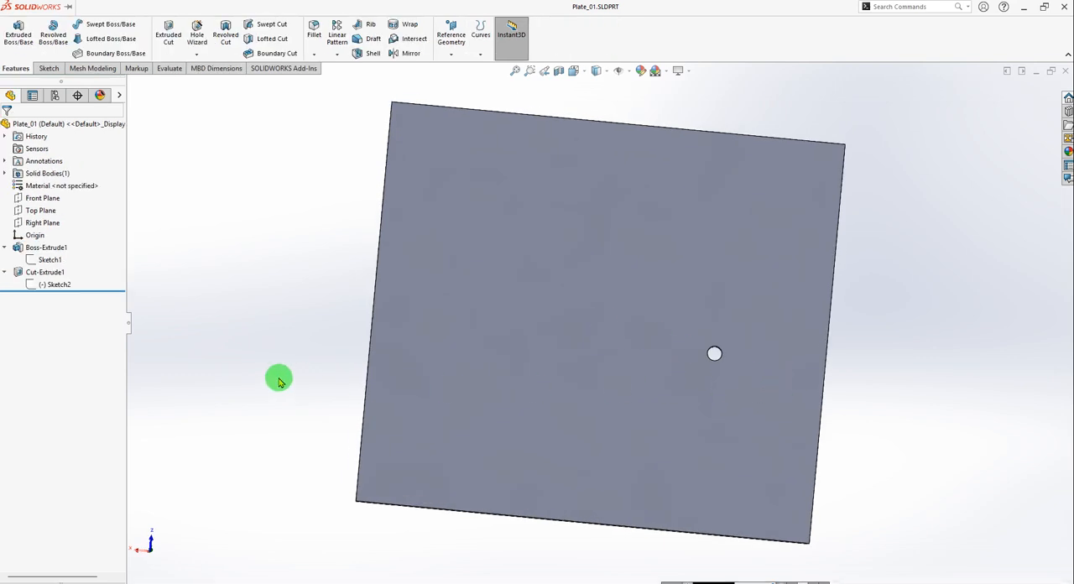
Edit the cut's Sketch2 in Plate_01 and set the hole's horizontal distance from the plate's side edge to 130 mm.
click(48, 284)
click(49, 255)
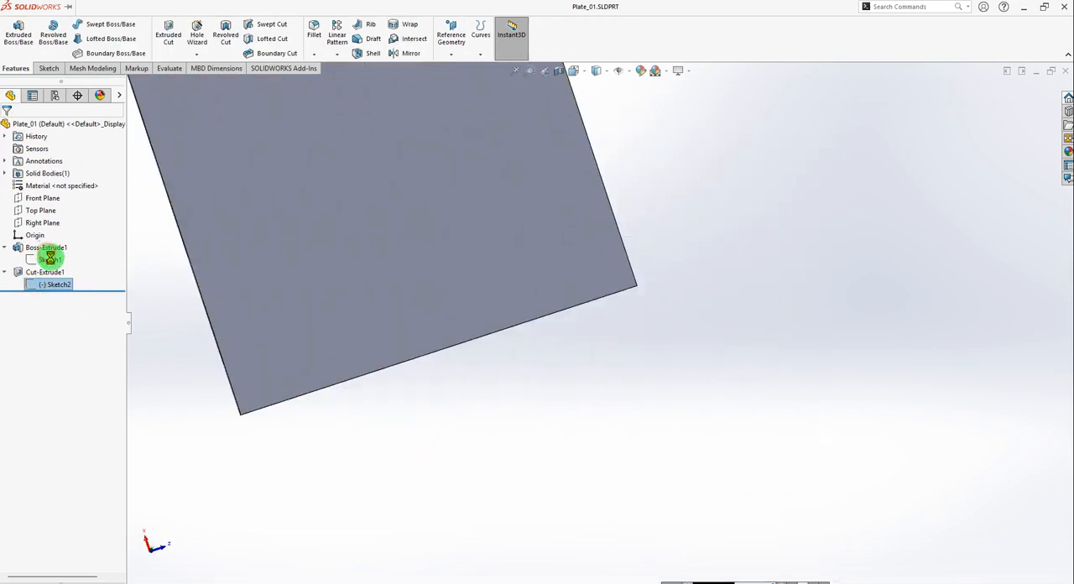
scroll(594, 317, up, 3)
scroll(515, 189, down, 2)
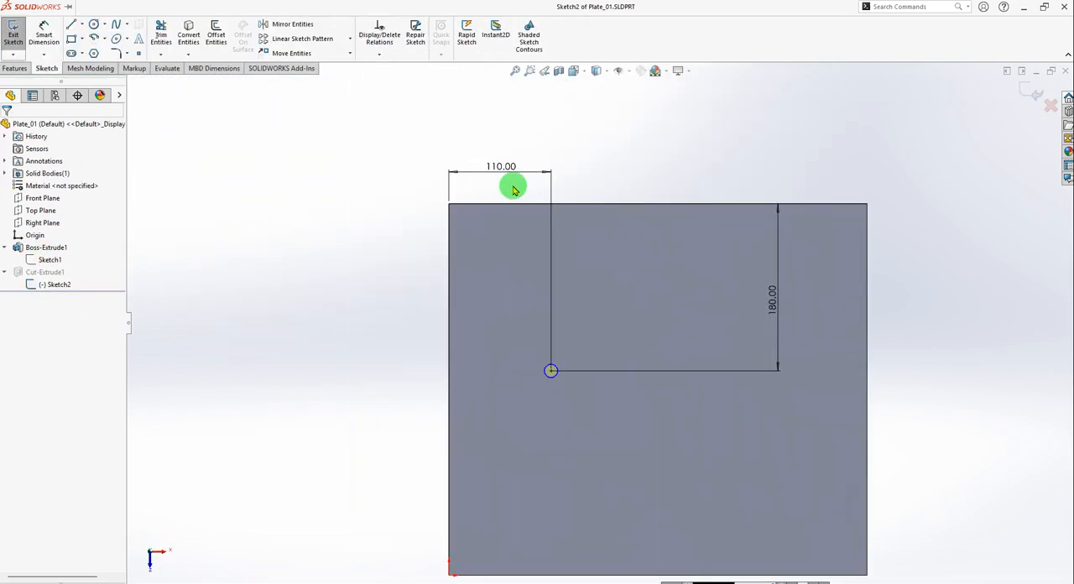
double_click(499, 167)
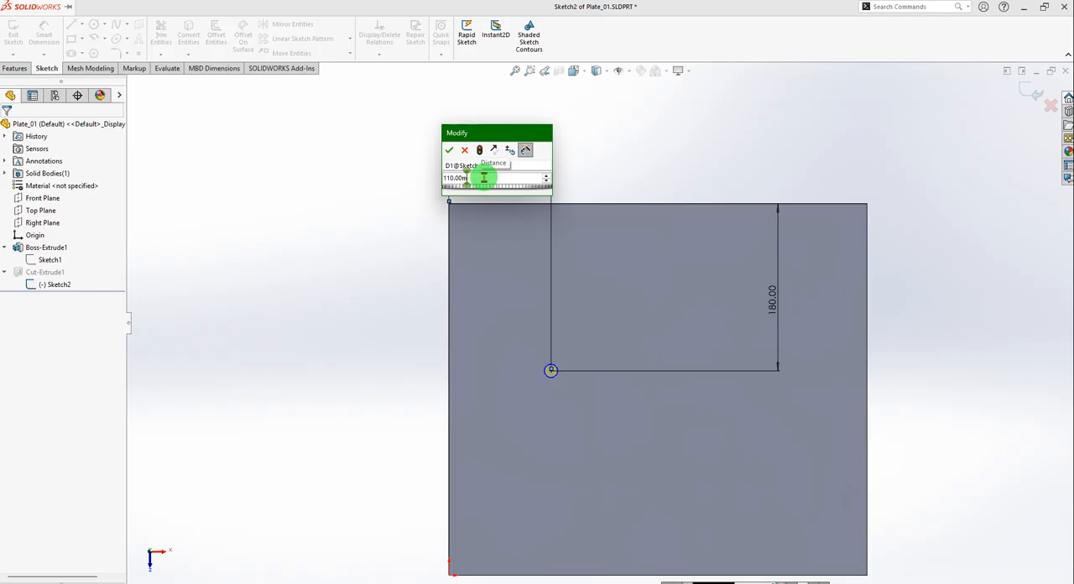
text(=)
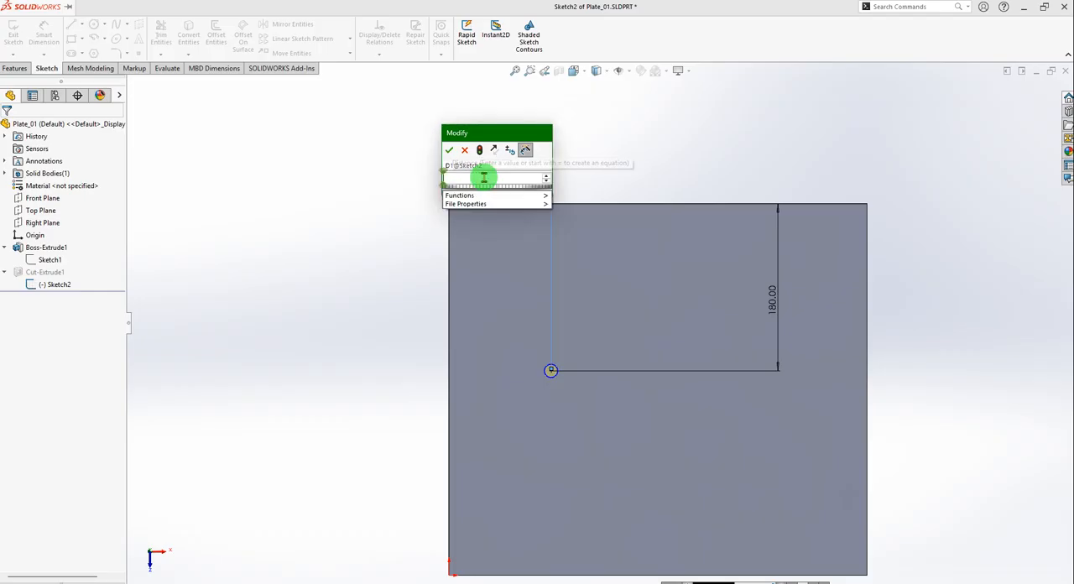
key(BackSpace)
text(130)
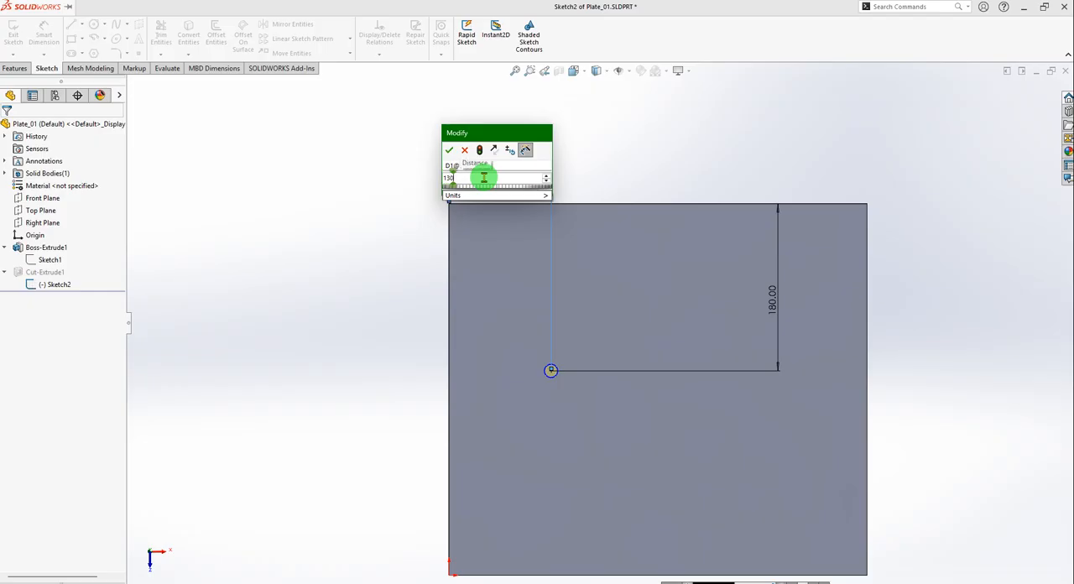
key(Return)
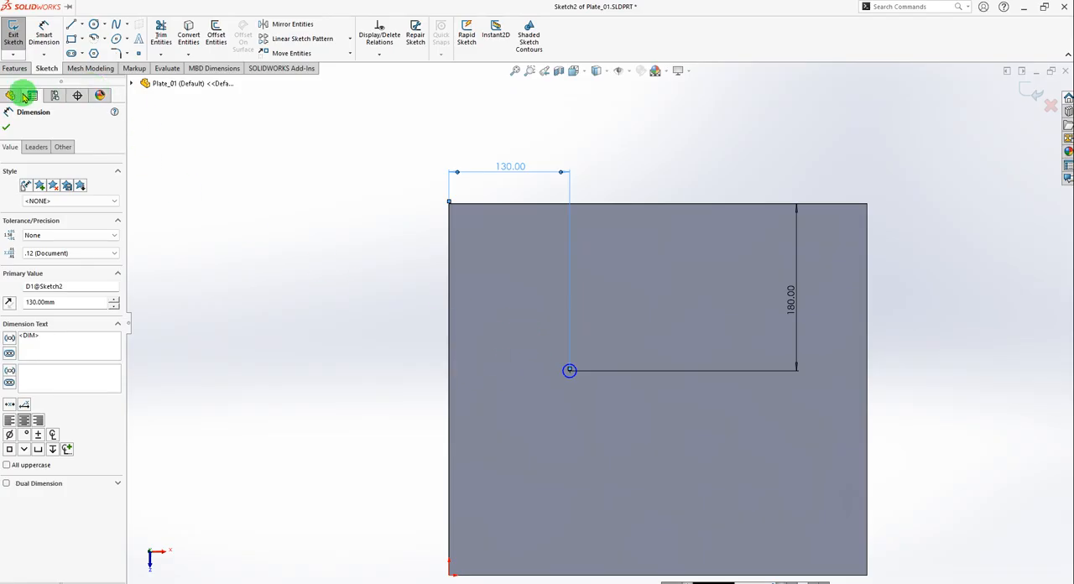
click(5, 135)
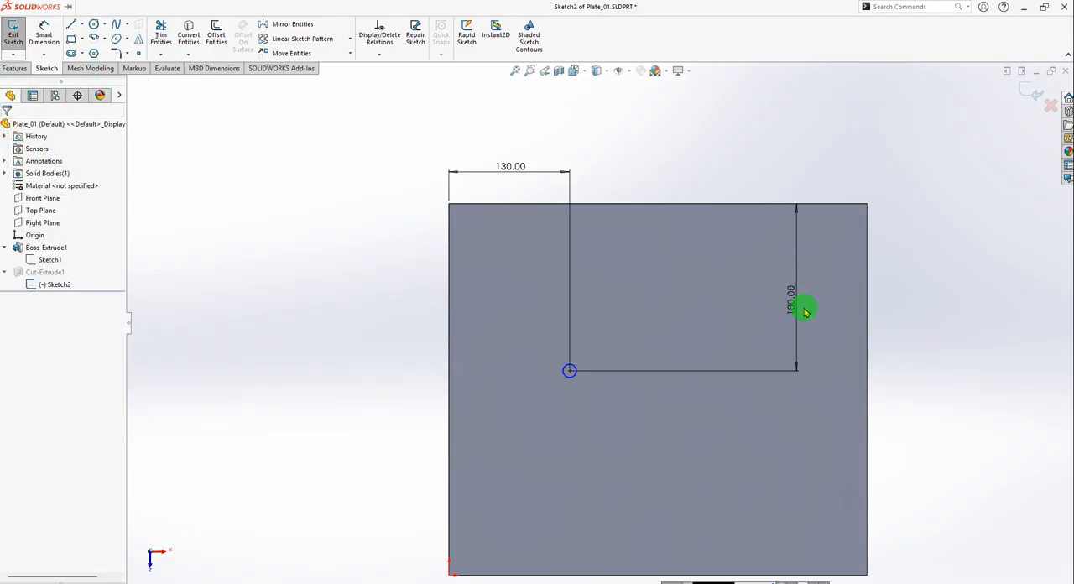
Increase the hole's vertical distance from the plate edge by 20 mm to 200 mm and finish editing the sketch.
click(44, 35)
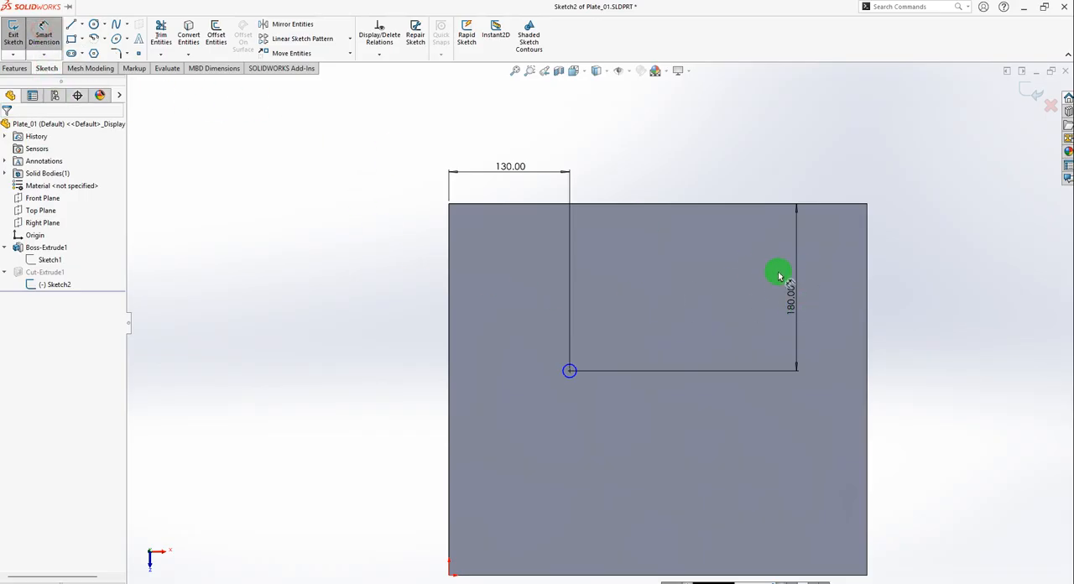
click(791, 300)
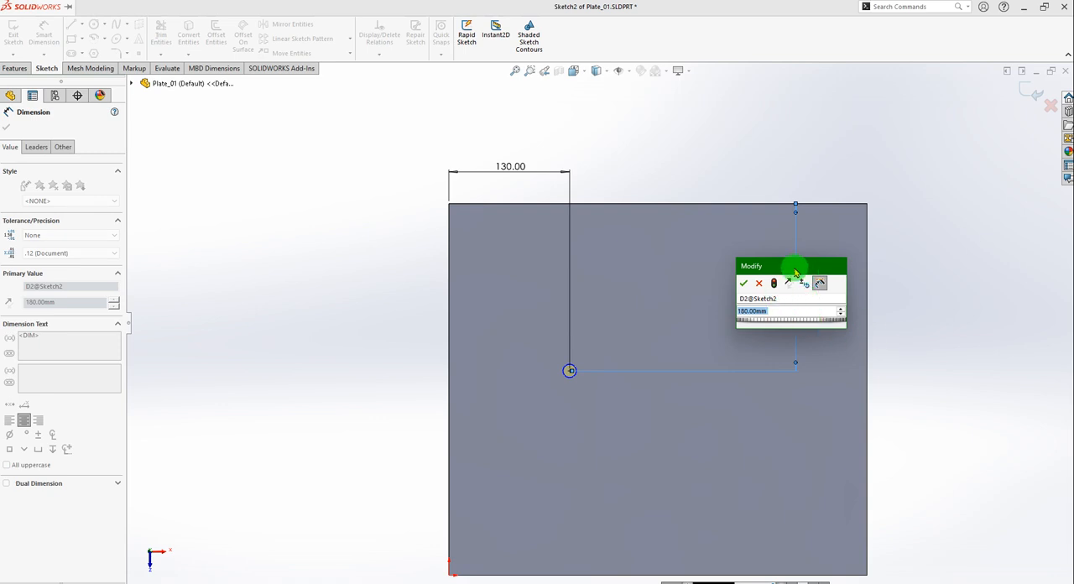
click(775, 311)
drag(776, 311, 726, 312)
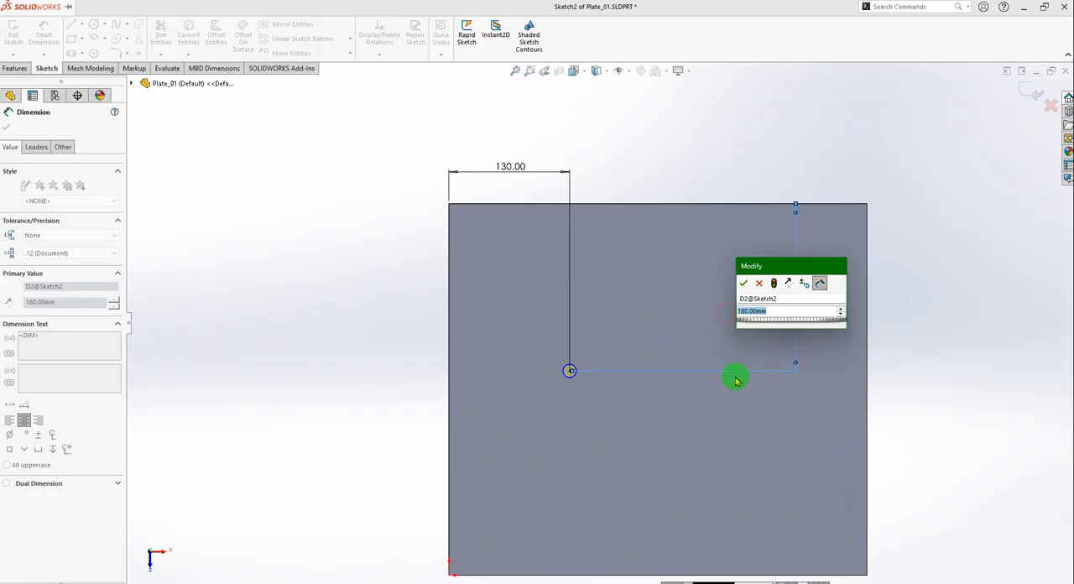
click(775, 311)
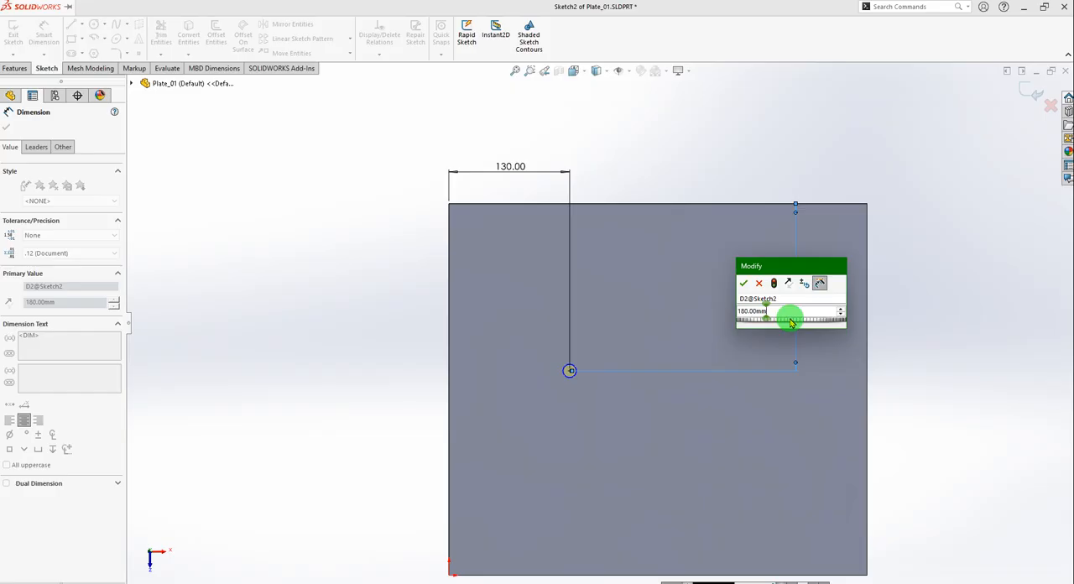
text(+20)
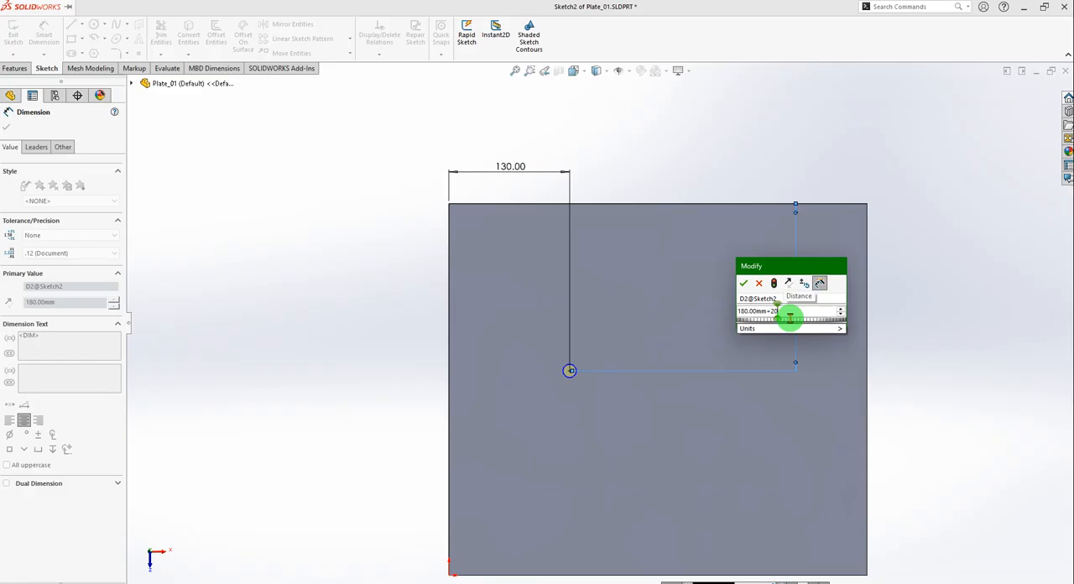
click(738, 327)
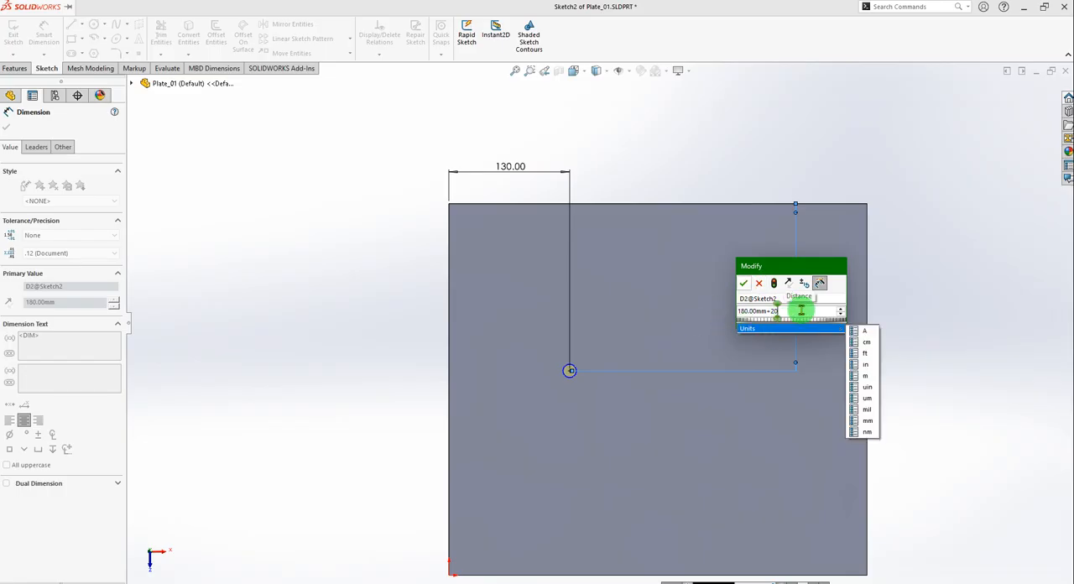
click(745, 286)
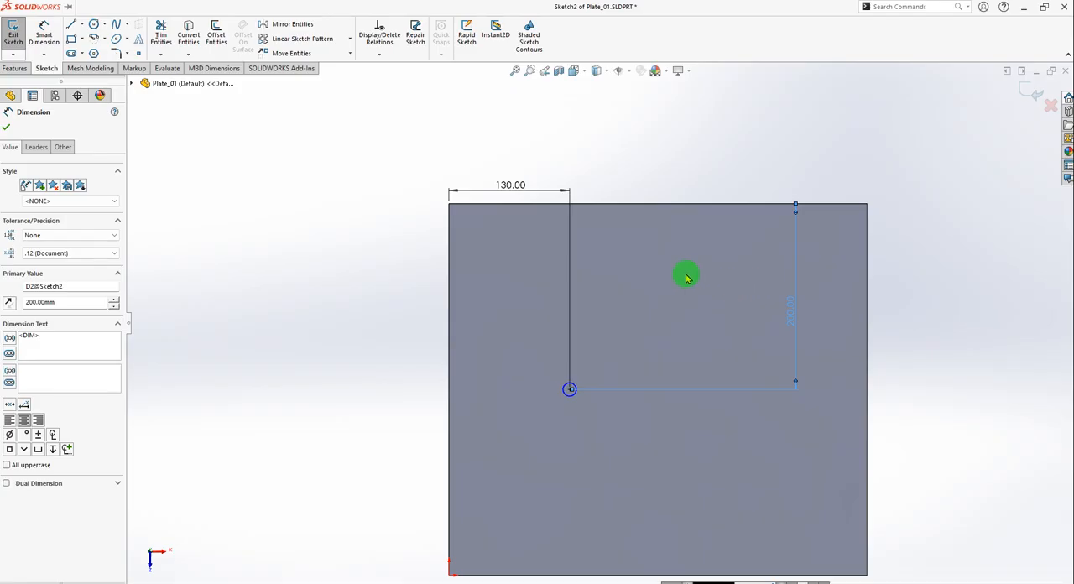
click(6, 126)
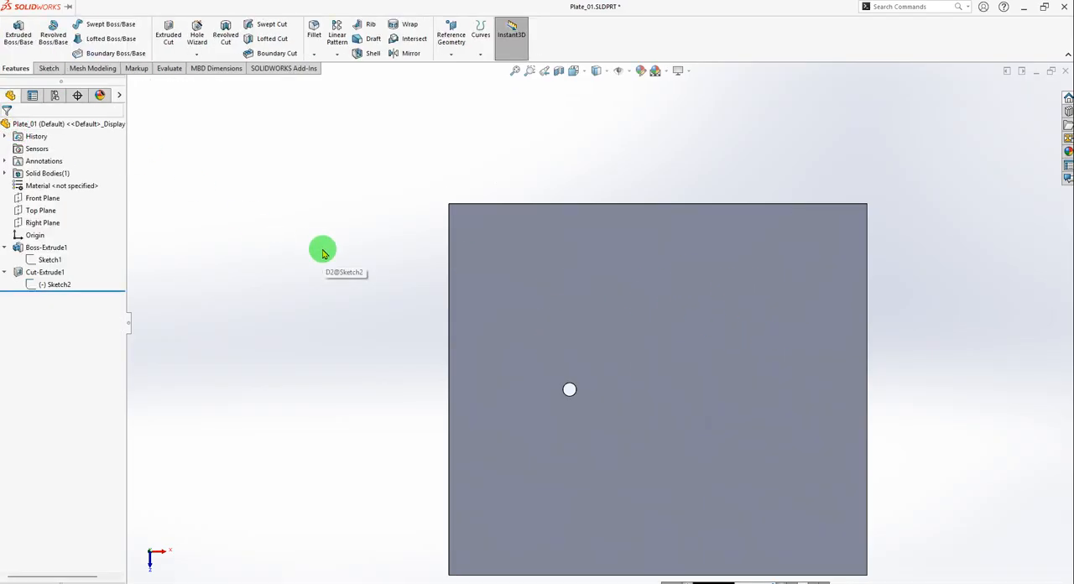
Switch back to Assem_01 and check the position of the upright Profile_4040_01 on Plate_01 from several angles.
key(ctrl+Tab)
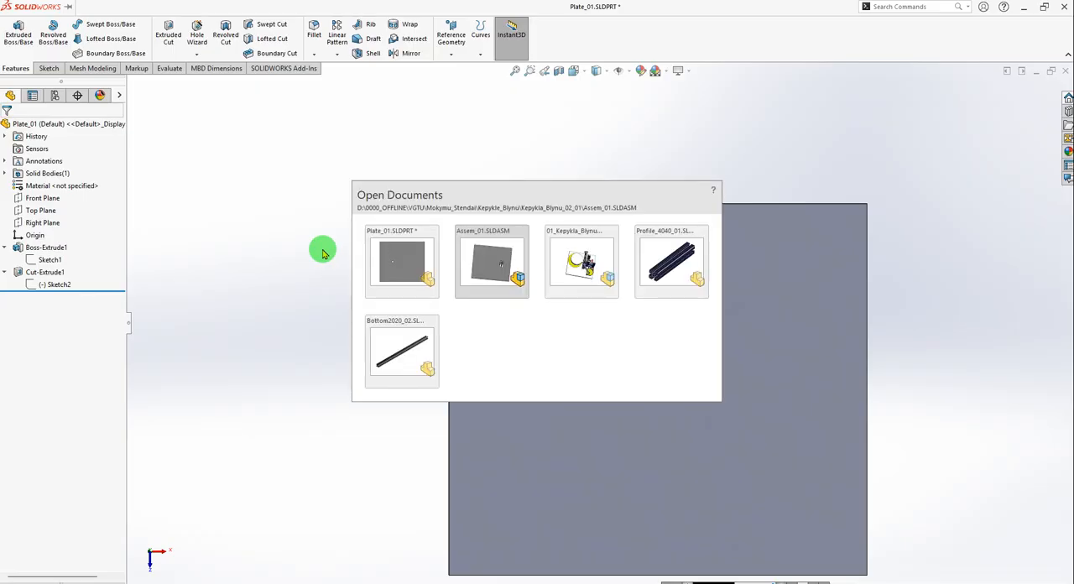
scroll(516, 303, down, 5)
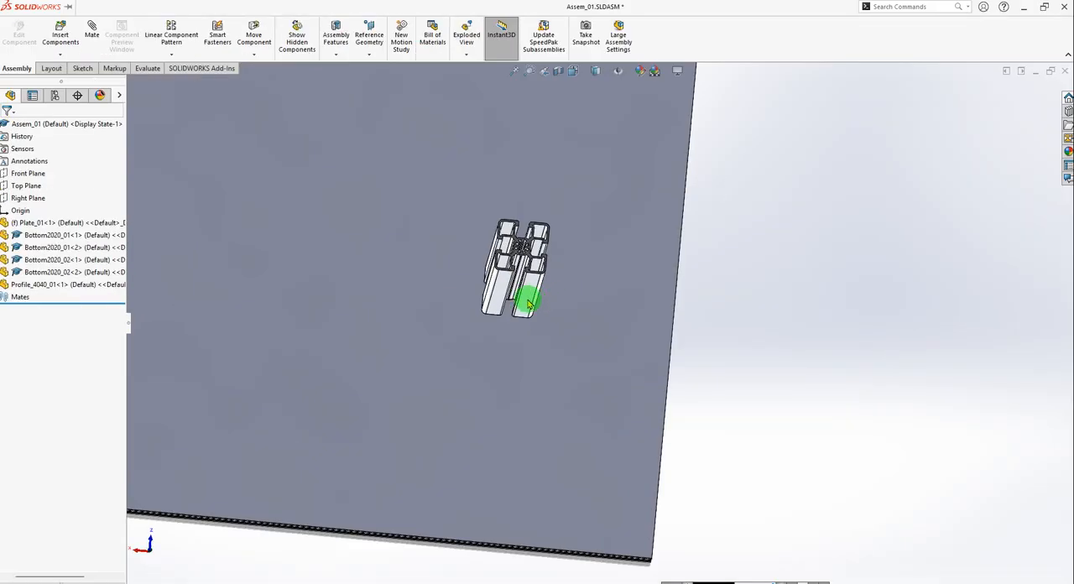
scroll(608, 304, up, 3)
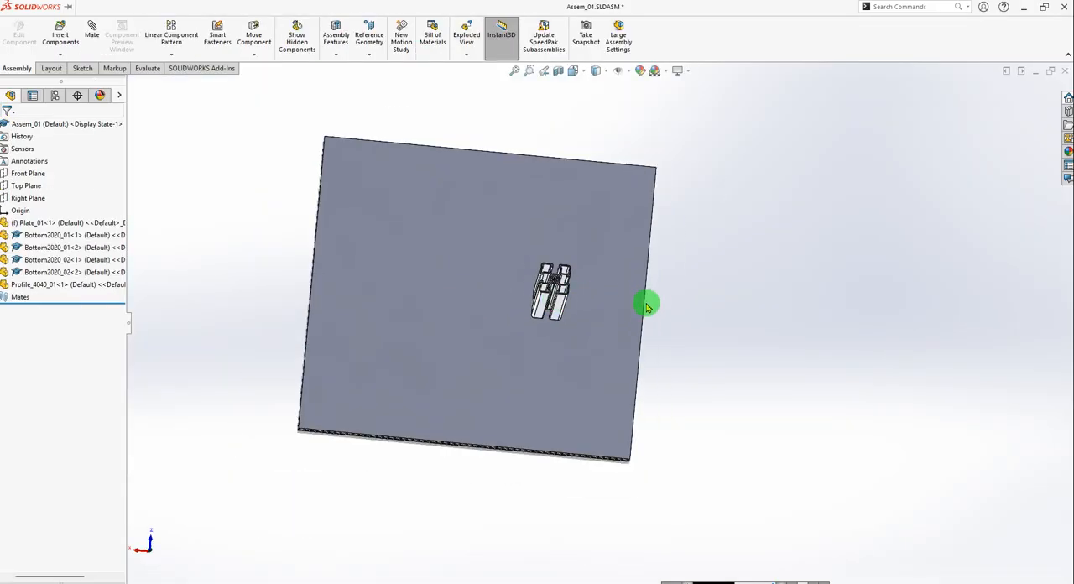
scroll(647, 307, down, 1)
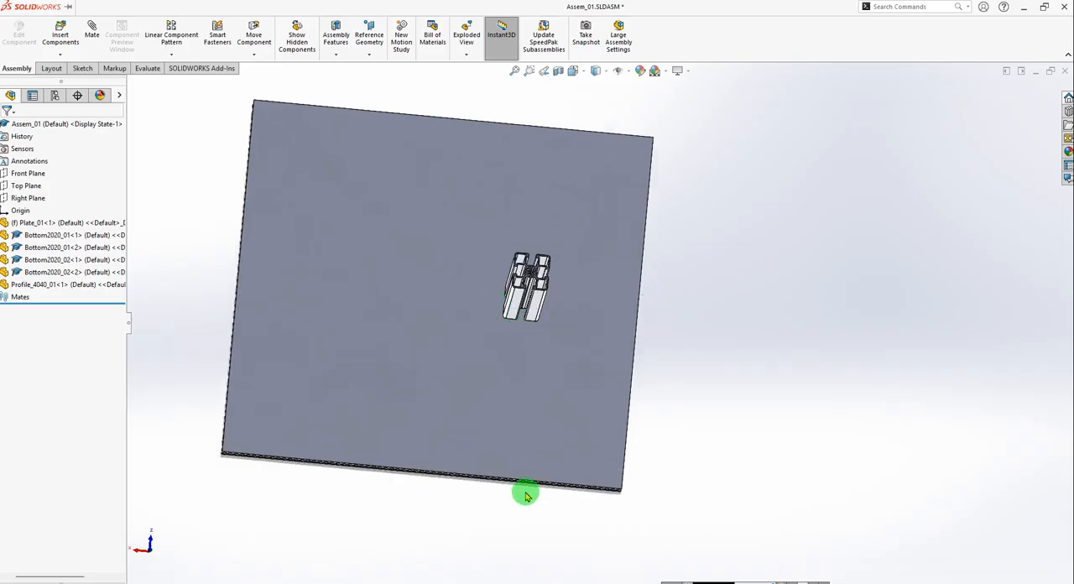
middle_drag(574, 291, 580, 328)
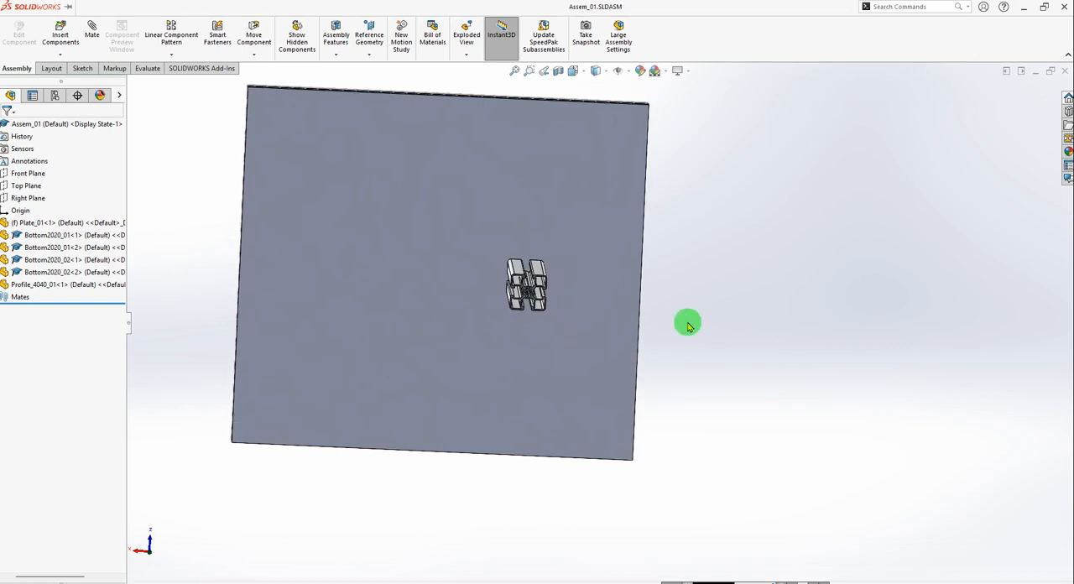
middle_drag(674, 324, 674, 266)
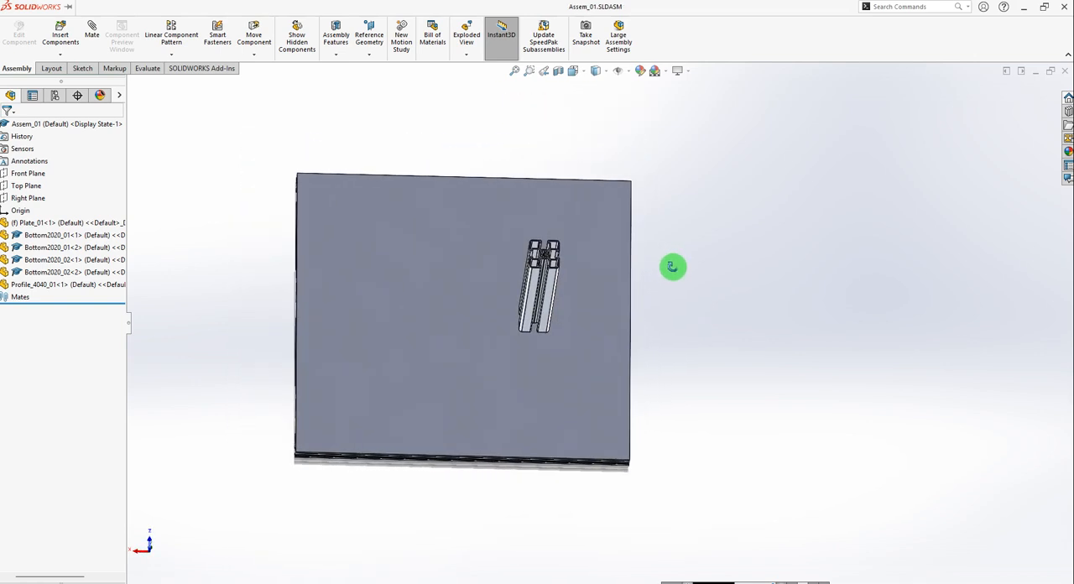
scroll(593, 278, down, 5)
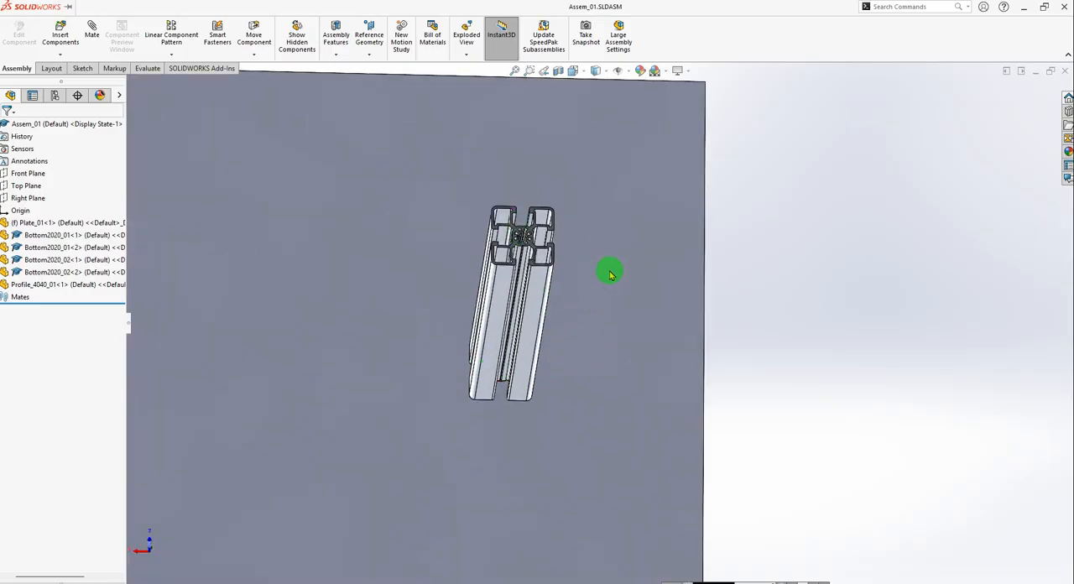
Switch to the reference assembly 01_Kepykla_Blynu_06_v02 and examine which upright 4040L250 profiles form the blue frame and how they are arranged.
key(ctrl+Tab)
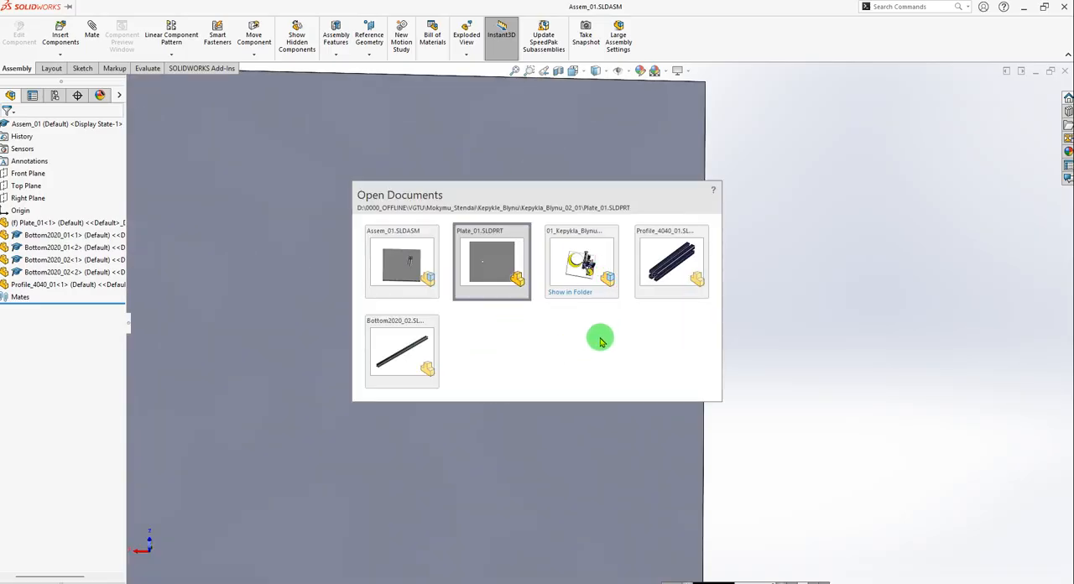
key(ctrl+Tab)
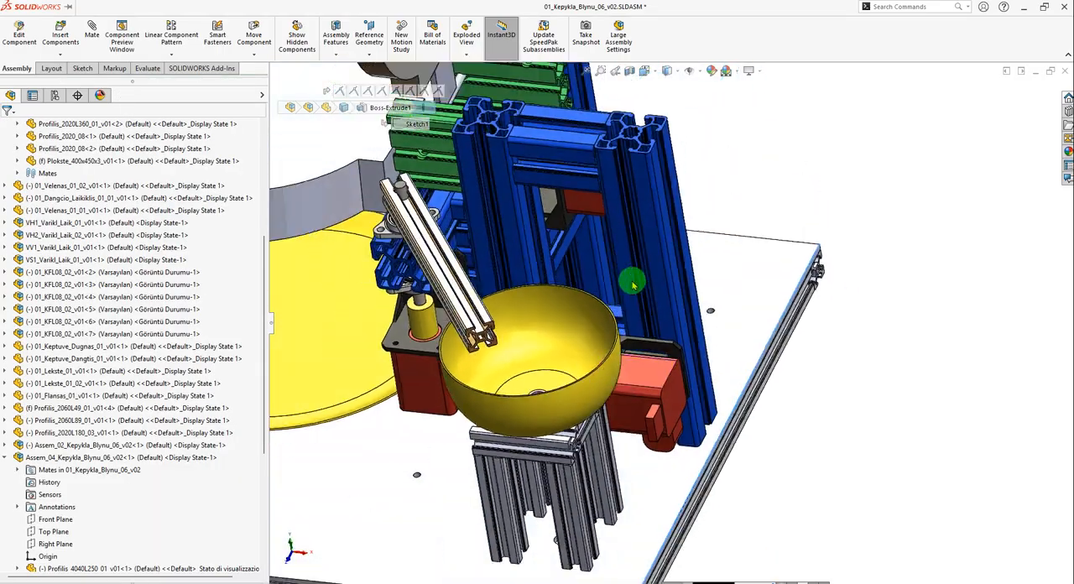
scroll(634, 286, up, 5)
middle_drag(676, 297, 555, 245)
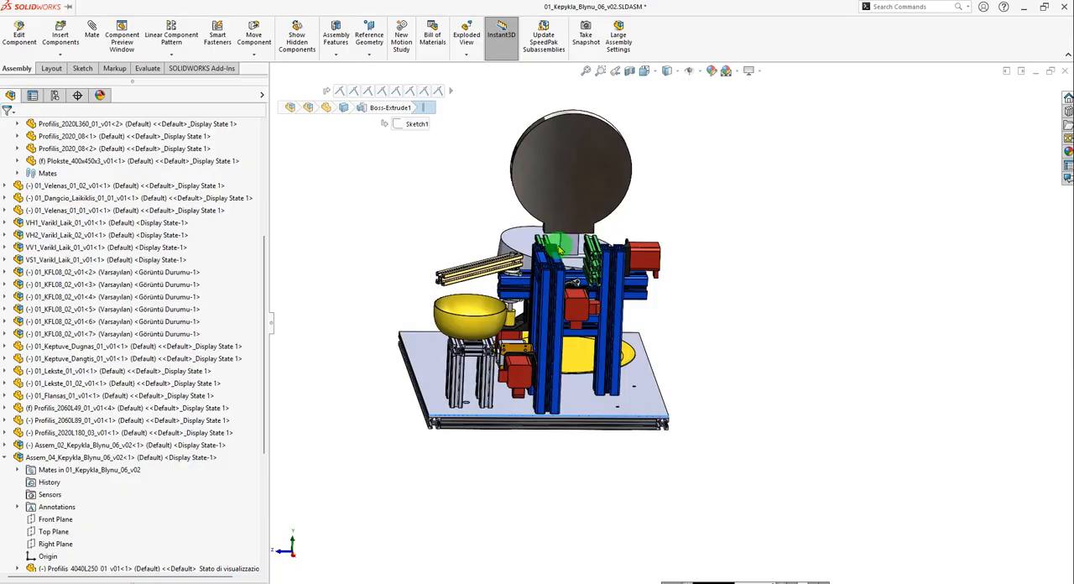
scroll(559, 244, down, 5)
click(629, 272)
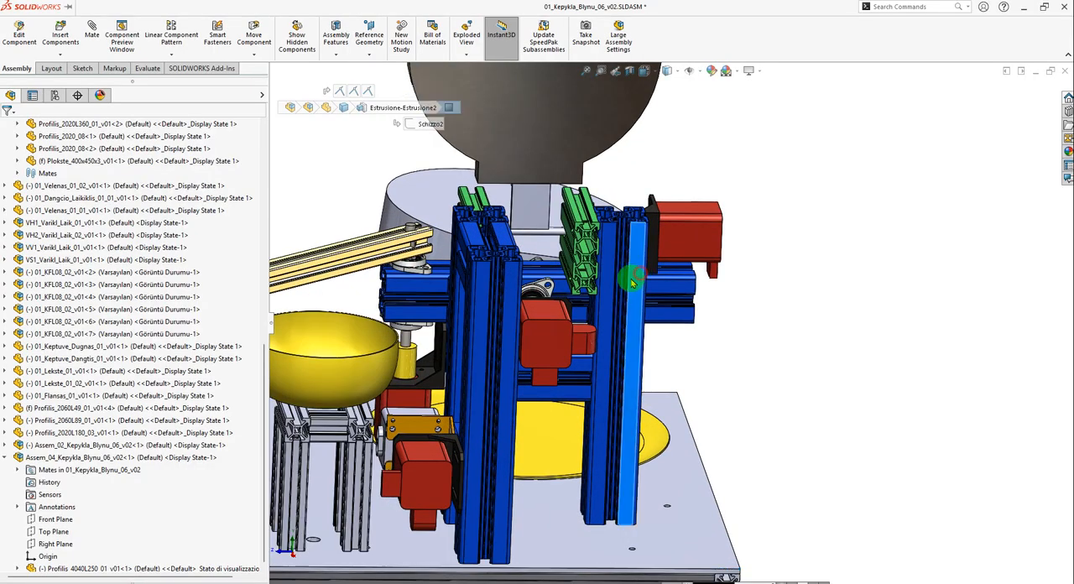
click(511, 317)
scroll(492, 216, down, 4)
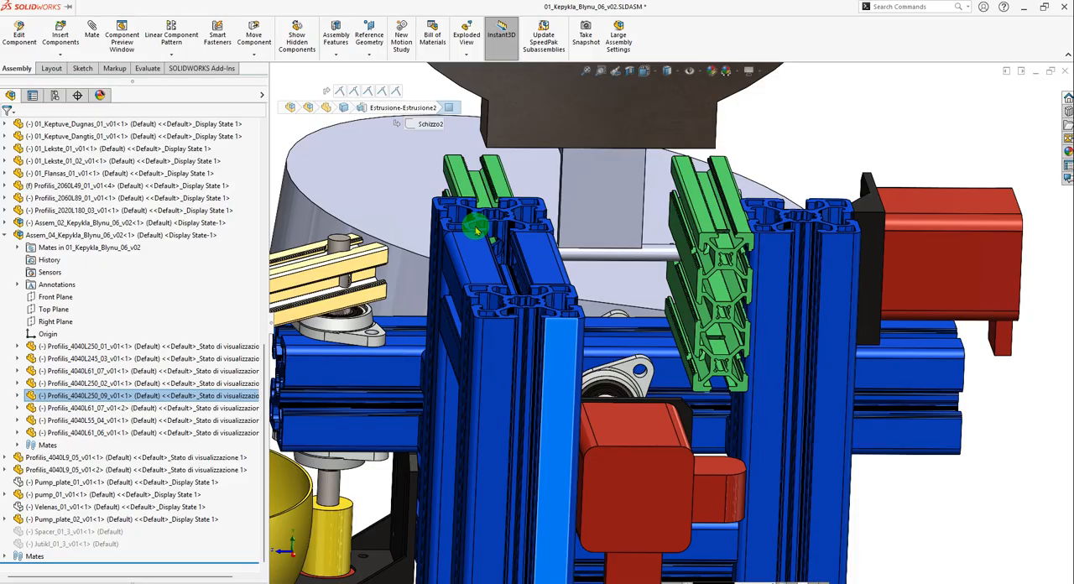
click(481, 226)
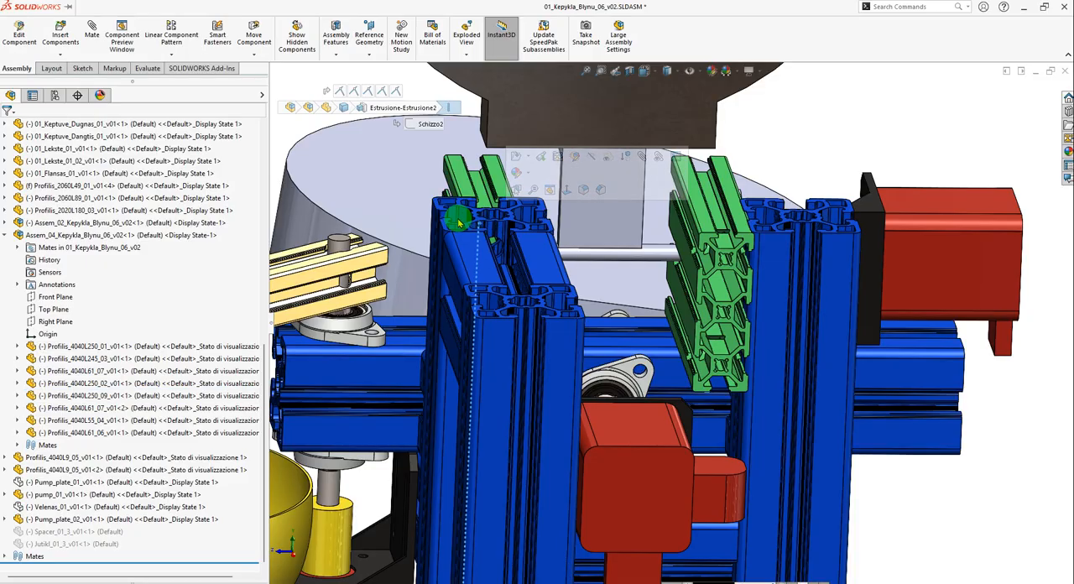
click(457, 220)
scroll(457, 234, down, 3)
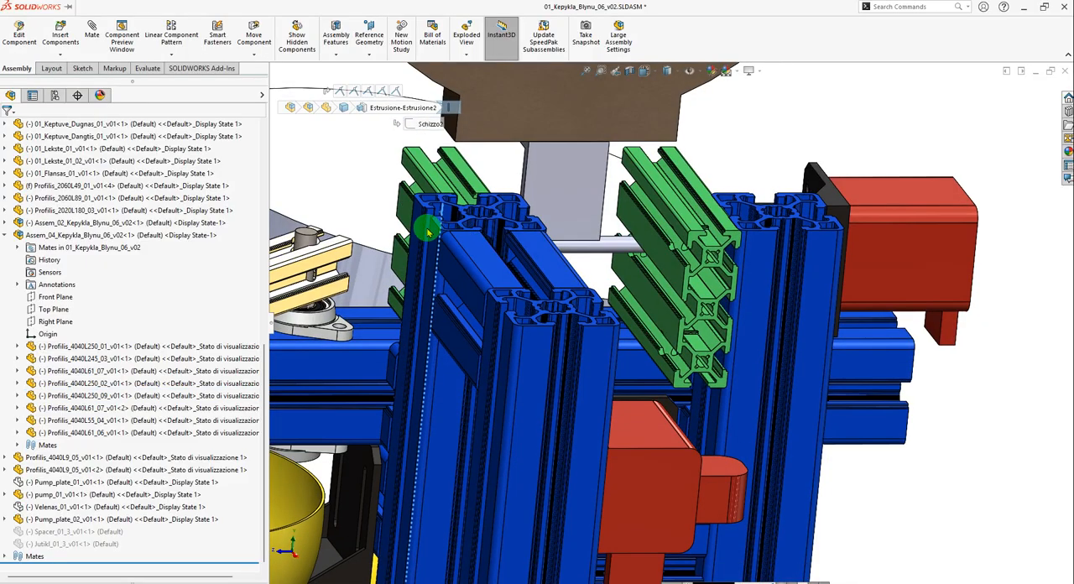
click(758, 280)
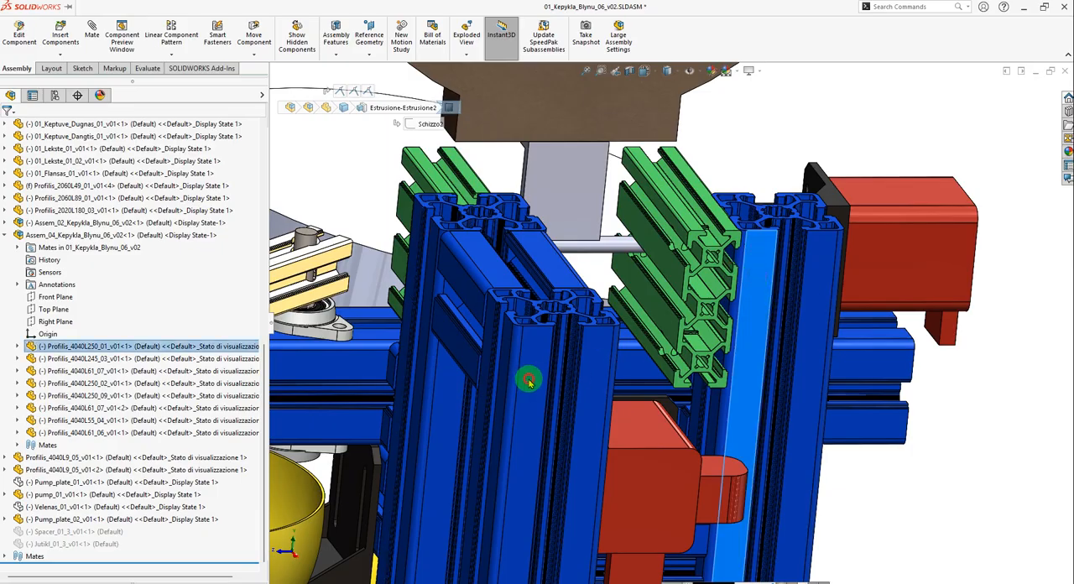
click(527, 379)
scroll(529, 379, up, 5)
click(908, 269)
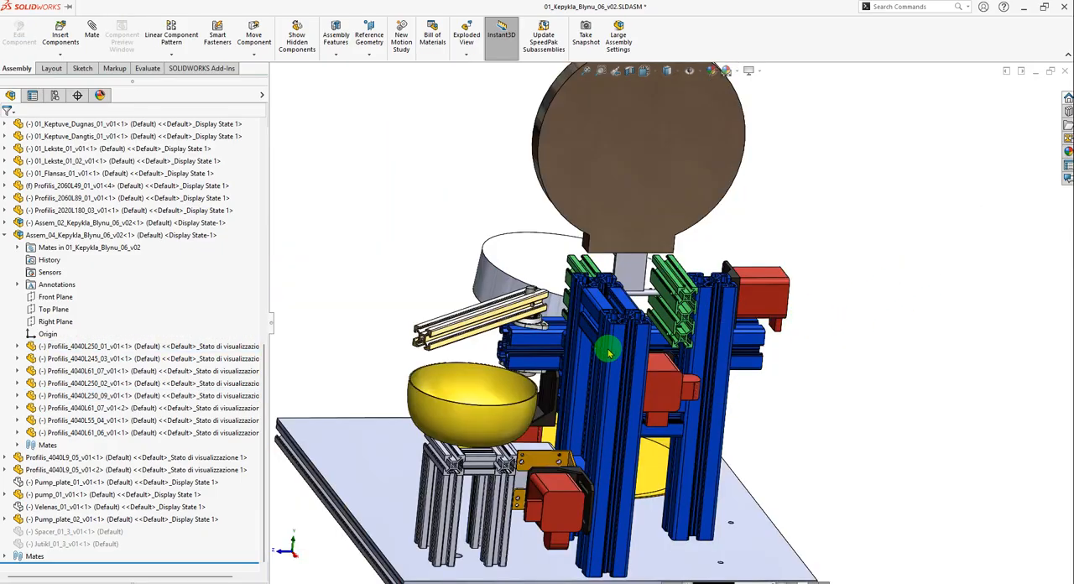
Return to Assem_01 and paste two additional copies of Profile_4040_01 into the assembly.
key(ctrl+Tab)
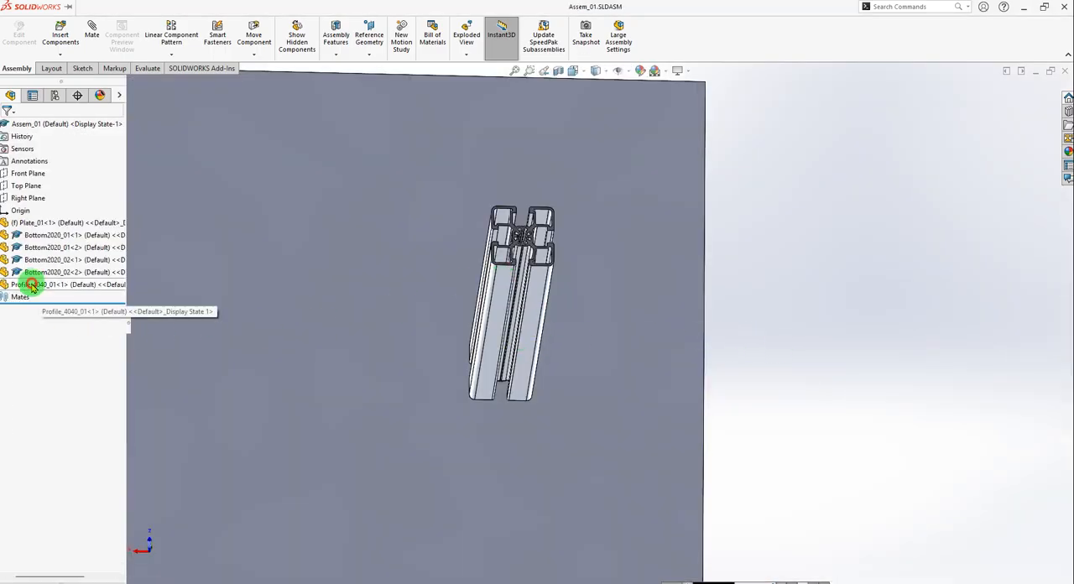
click(22, 285)
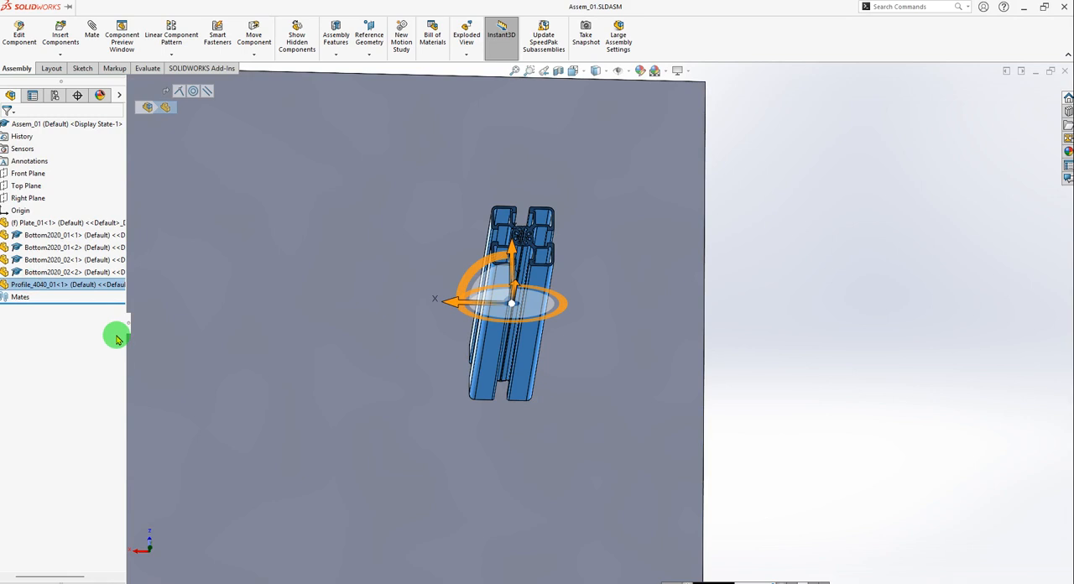
key(ctrl+v)
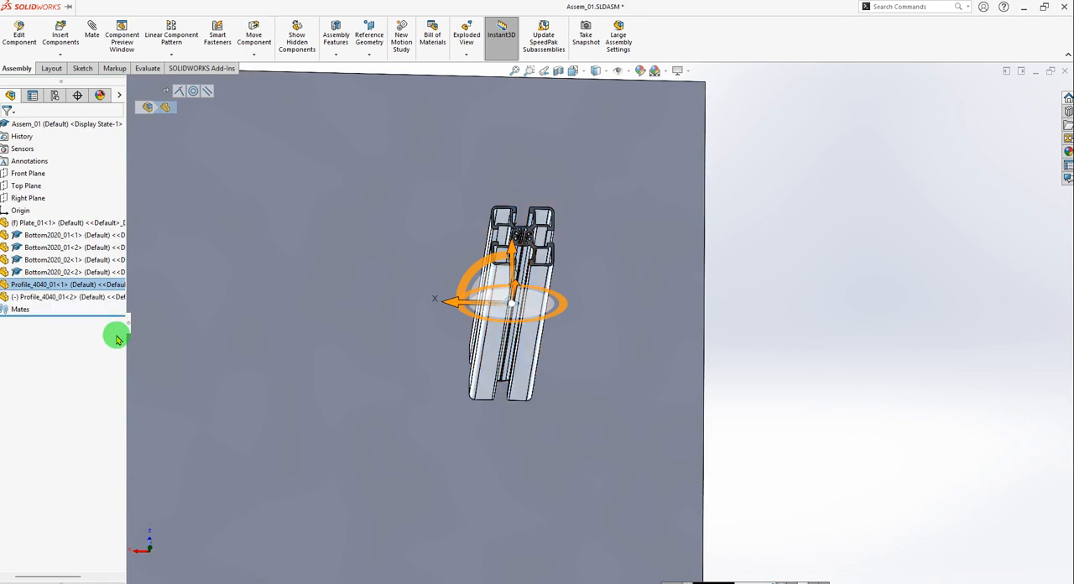
key(ctrl+v)
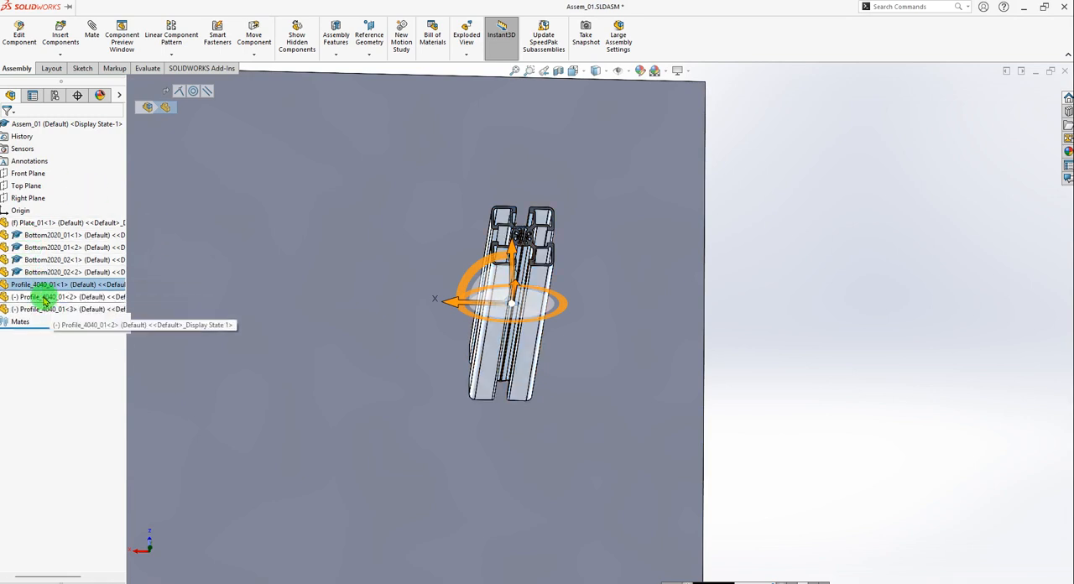
Check the three Profile_4040_01 instances one by one to identify the fixed upright and the two movable copies overlapping it.
click(44, 298)
shift+click(34, 308)
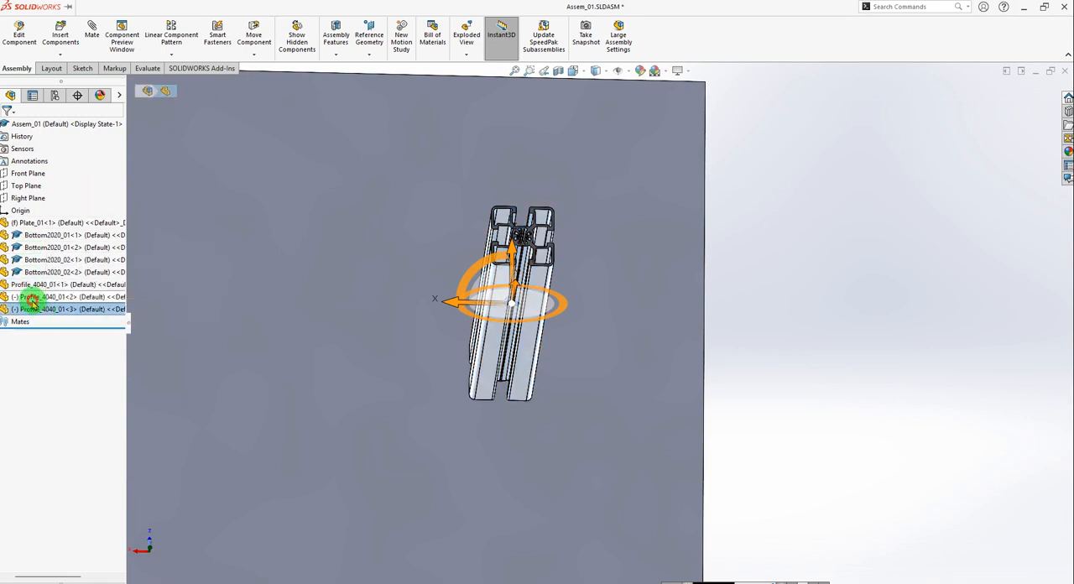
click(32, 301)
click(36, 287)
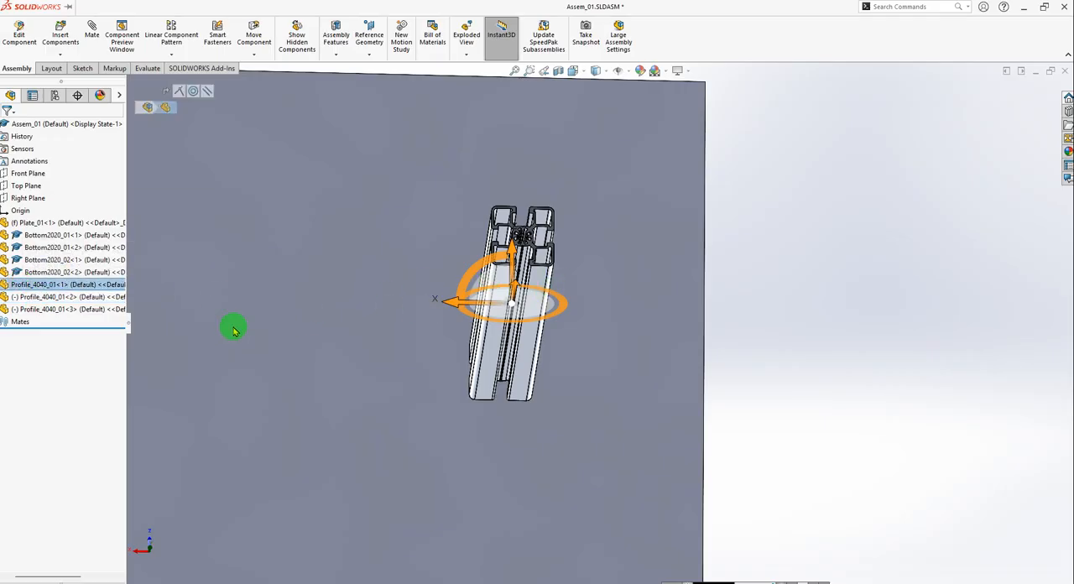
click(47, 307)
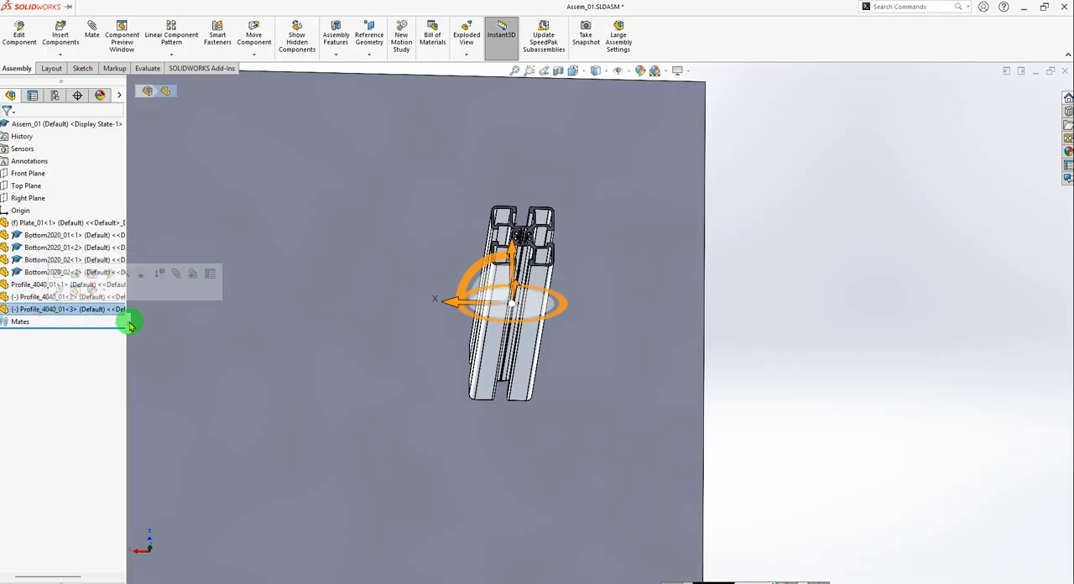
click(23, 299)
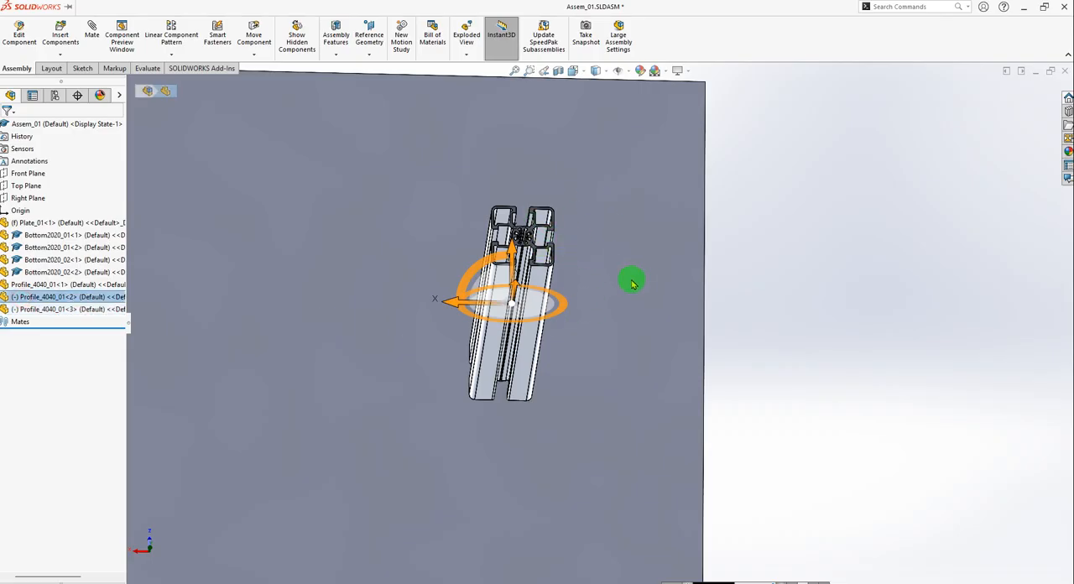
click(63, 285)
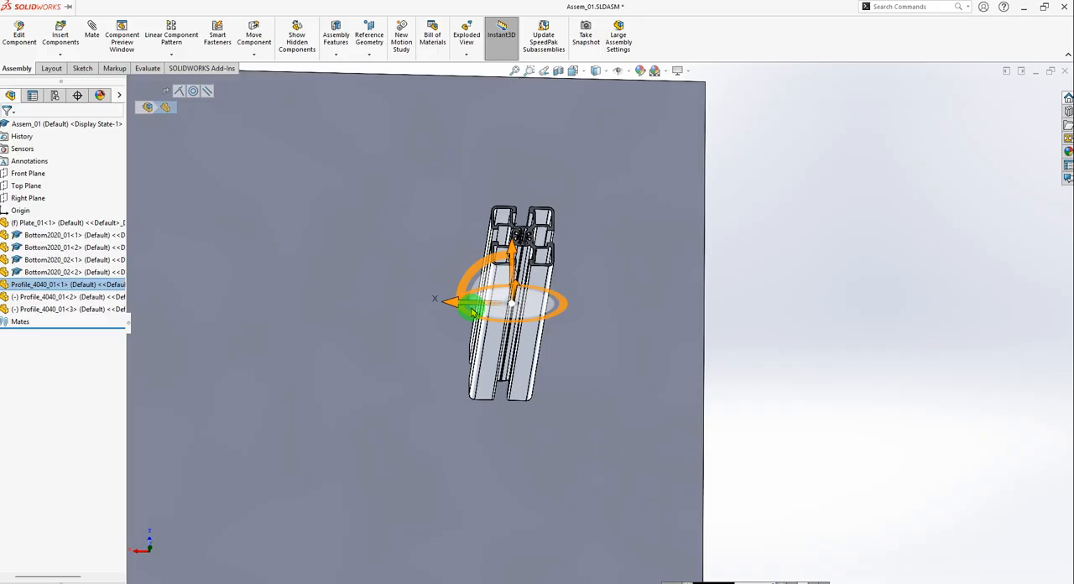
scroll(527, 315, down, 6)
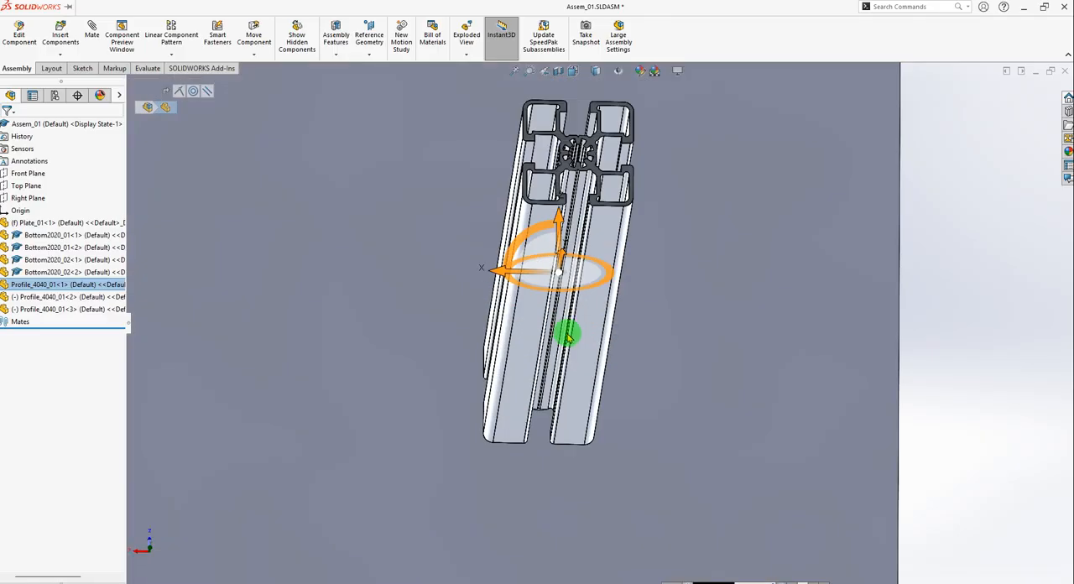
key(f)
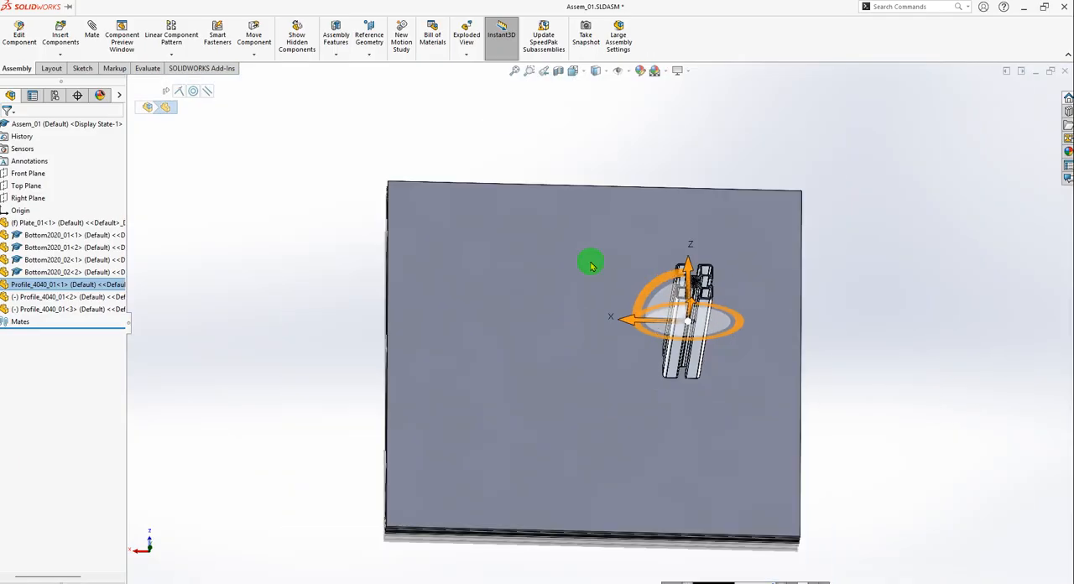
scroll(630, 320, down, 3)
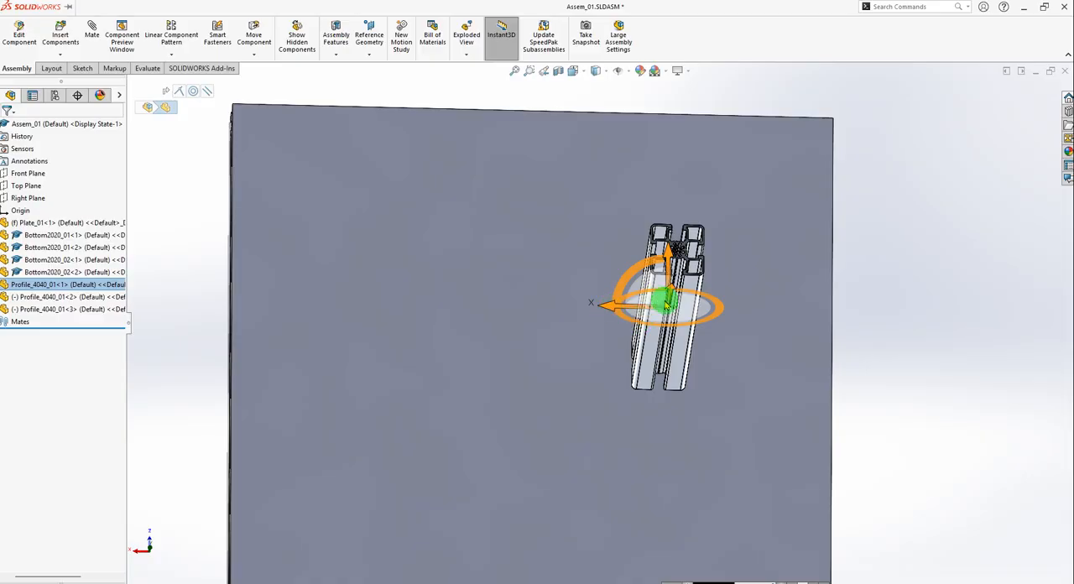
scroll(665, 306, down, 3)
Move the second Profile_4040_01 instance out of the fixed upright and along the X axis until it is well clear of Plate_01.
click(31, 298)
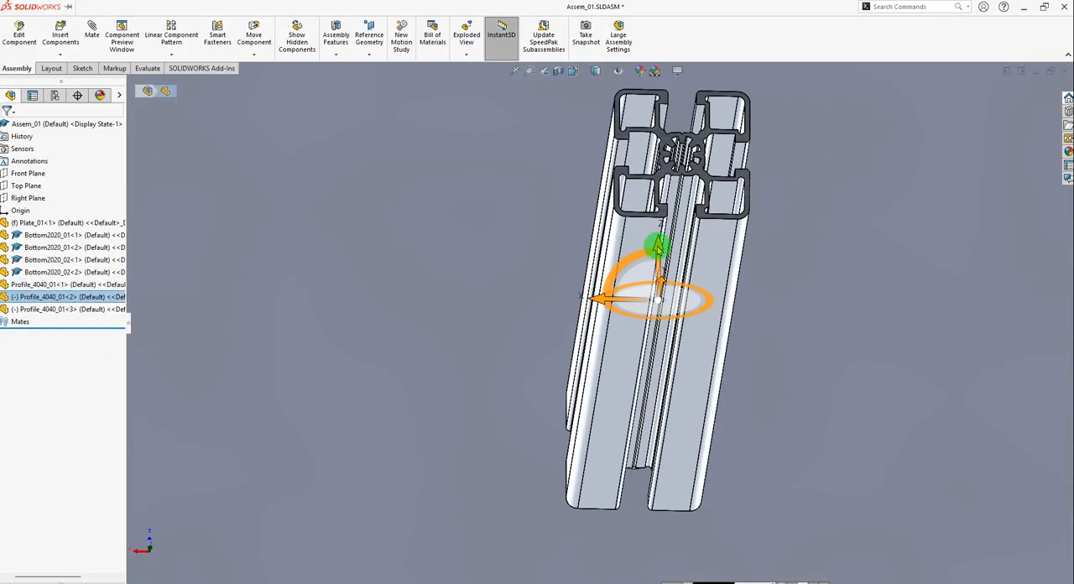
ctrl+drag(598, 296, 331, 333)
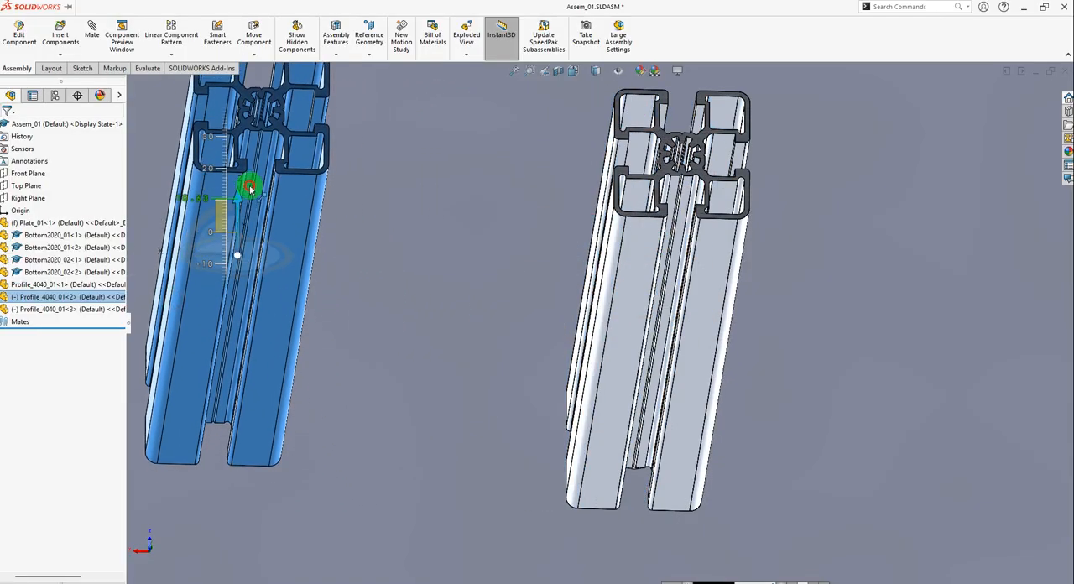
scroll(451, 266, up, 5)
drag(456, 295, 100, 298)
scroll(518, 326, up, 5)
scroll(415, 313, down, 4)
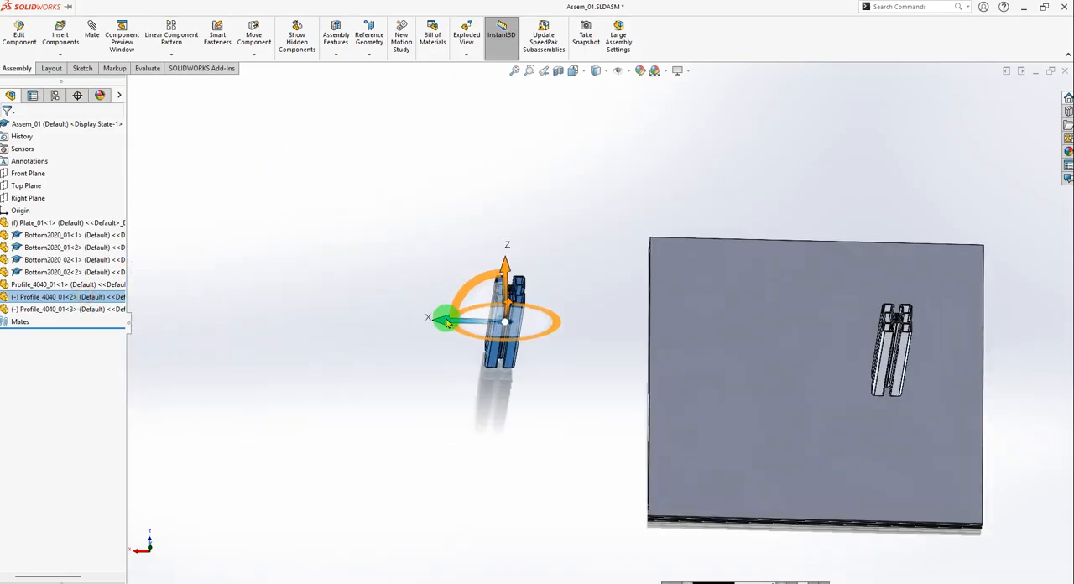
drag(446, 318, 74, 326)
scroll(571, 325, up, 6)
scroll(398, 318, down, 4)
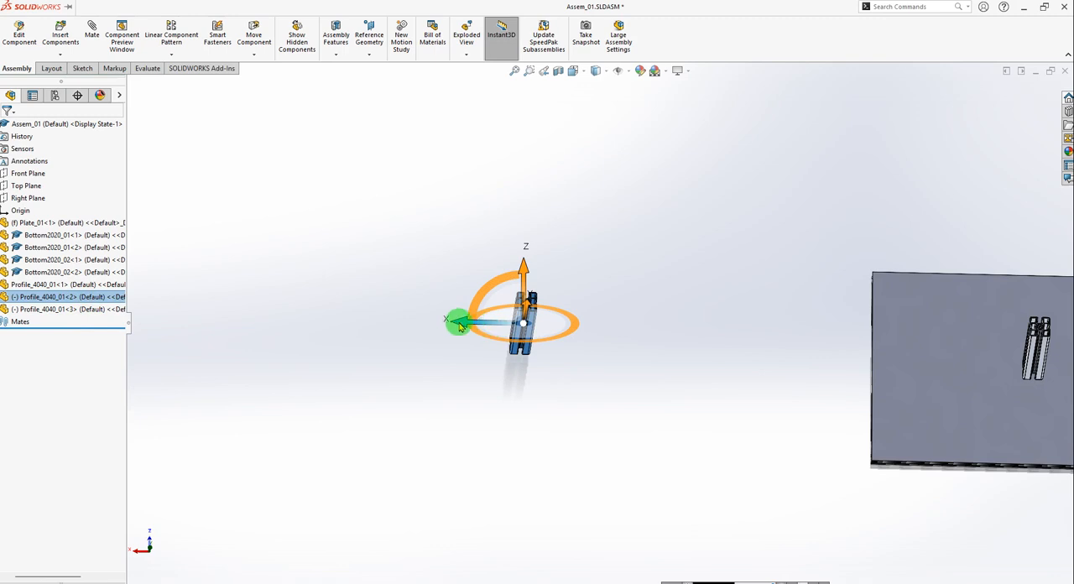
drag(456, 322, 132, 331)
click(461, 317)
scroll(466, 328, up, 3)
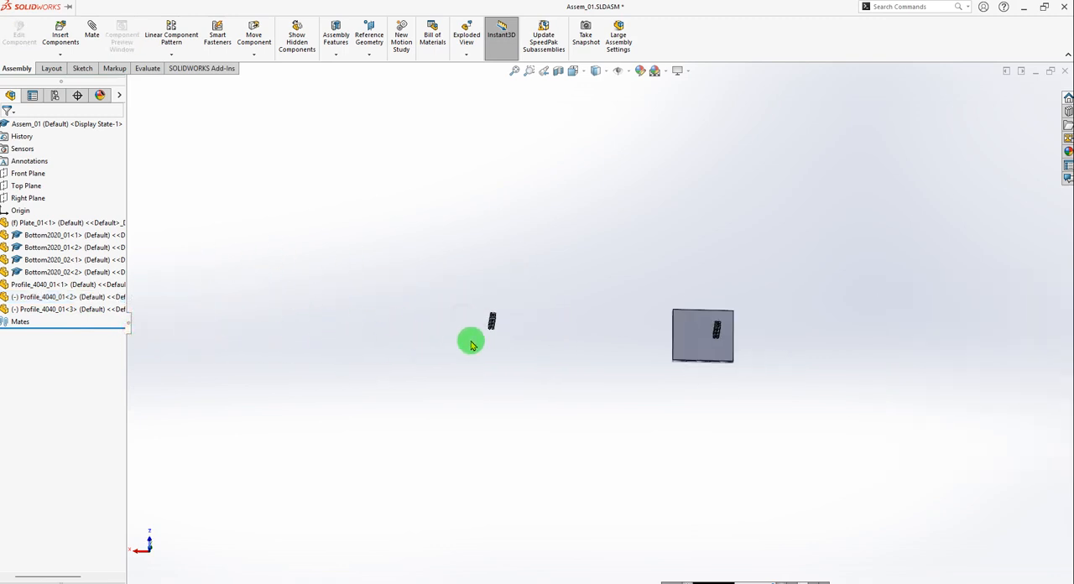
scroll(708, 329, down, 10)
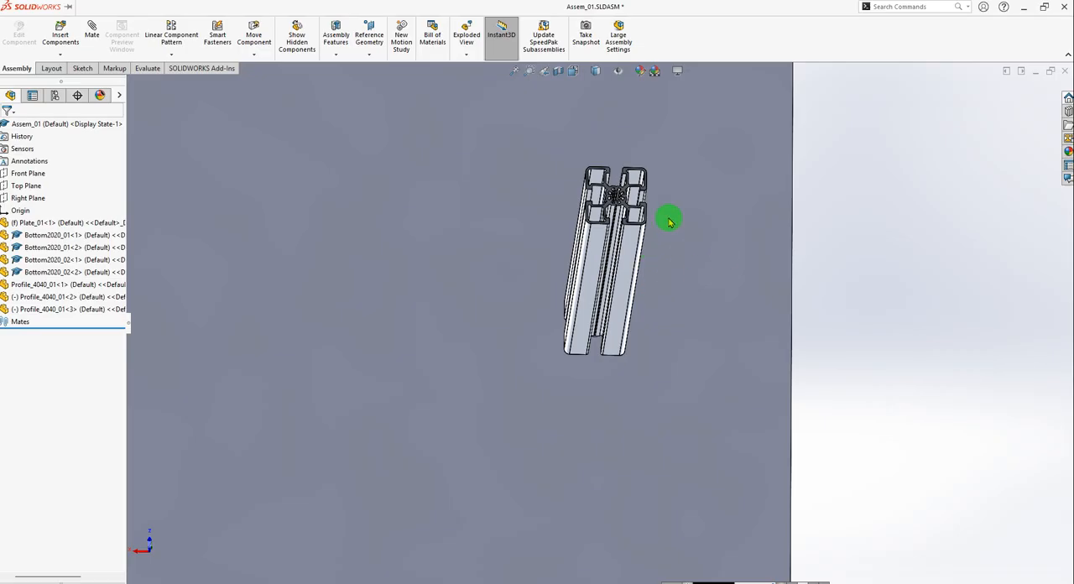
Bring the second Profile_4040_01 instance back along the X axis over Plate_01 and place it apart from the fixed upright.
click(46, 286)
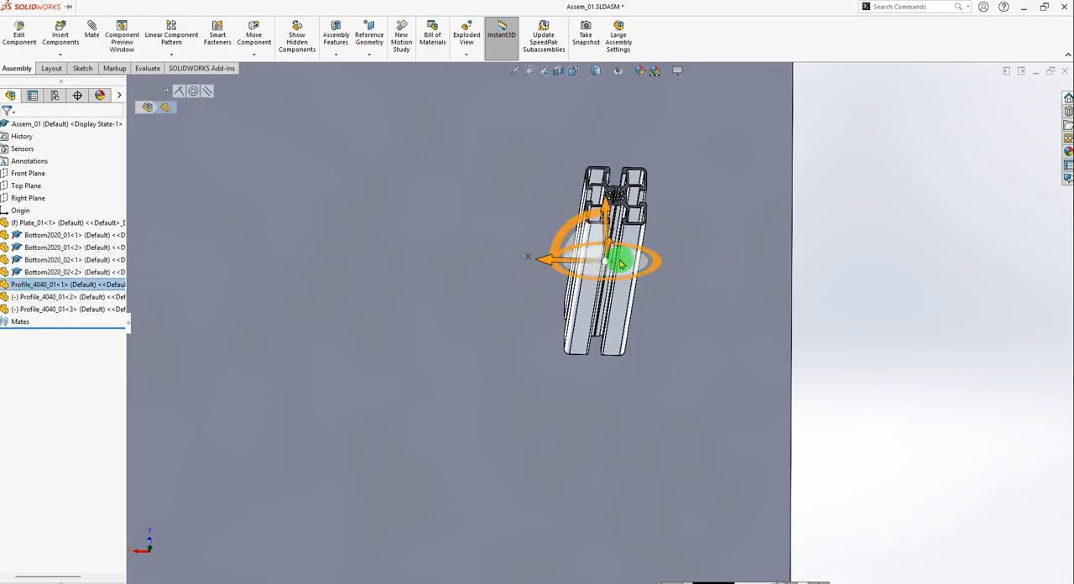
click(31, 298)
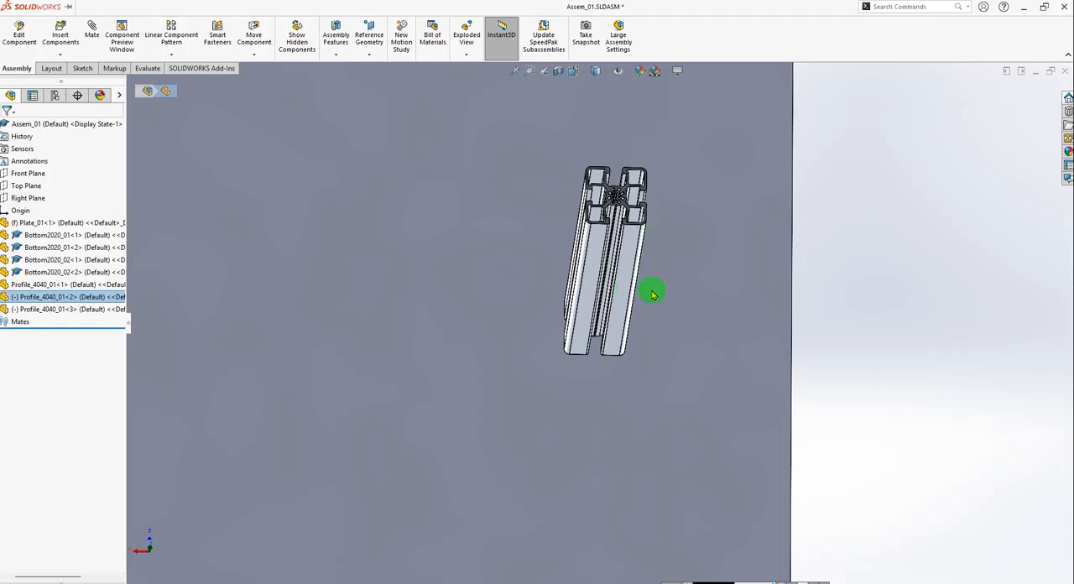
scroll(653, 294, up, 8)
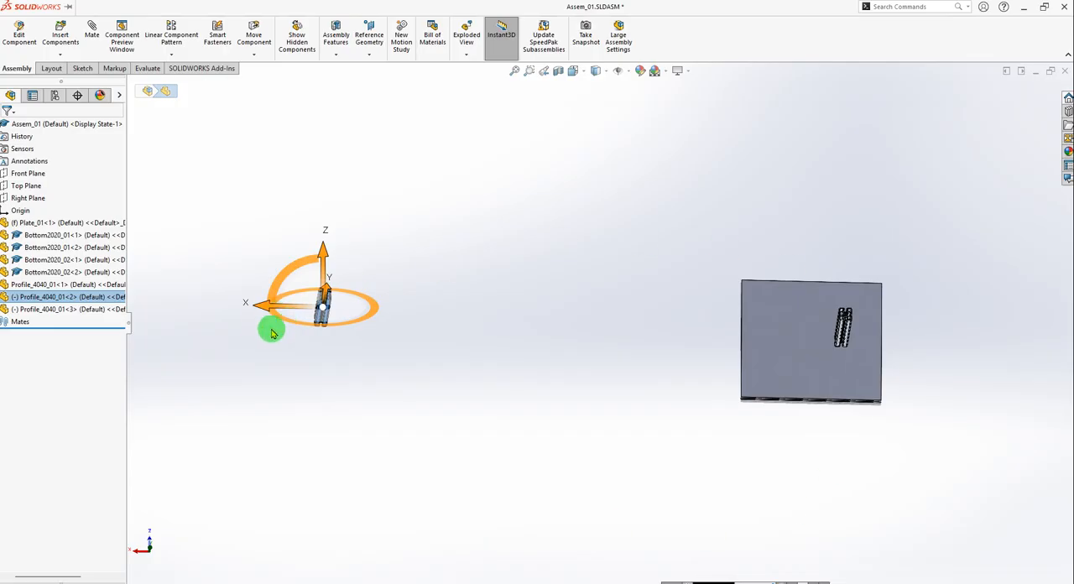
drag(267, 309, 735, 326)
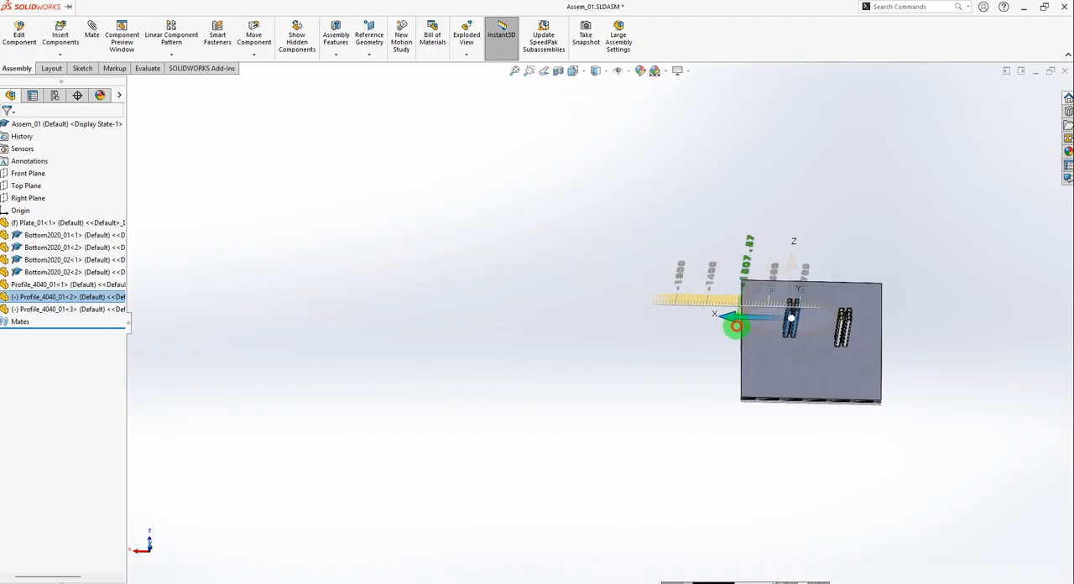
click(948, 281)
scroll(840, 316, down, 6)
middle_drag(746, 375, 727, 360)
scroll(649, 288, down, 3)
drag(649, 288, 629, 166)
scroll(764, 369, up, 5)
middle_drag(740, 374, 758, 328)
scroll(758, 328, down, 3)
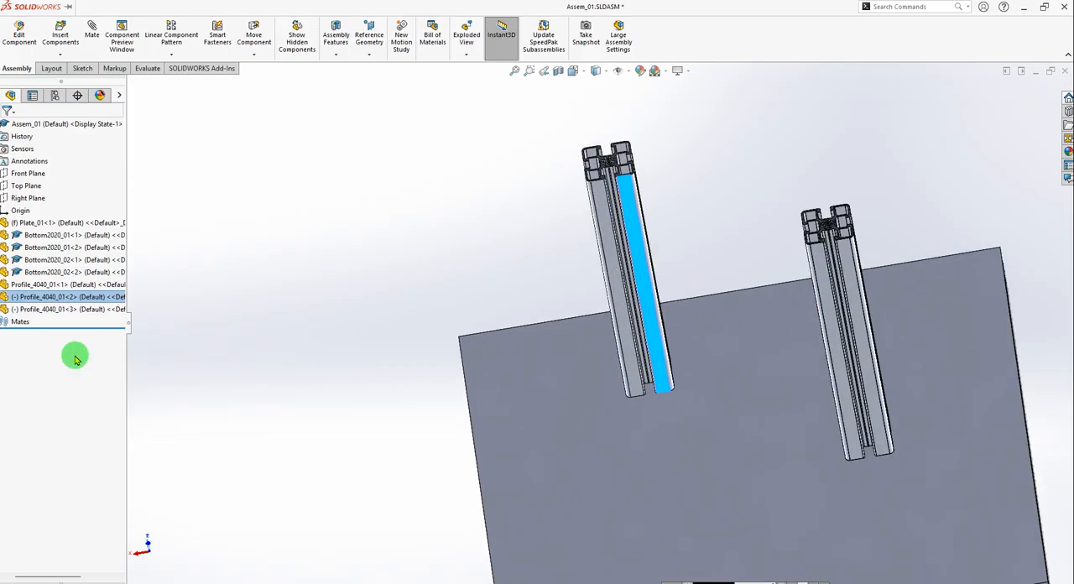
Separate the third Profile_4040_01 instance from the fixed upright by moving it to a free spot above Plate_01.
click(37, 310)
drag(810, 351, 532, 139)
middle_drag(580, 300, 681, 336)
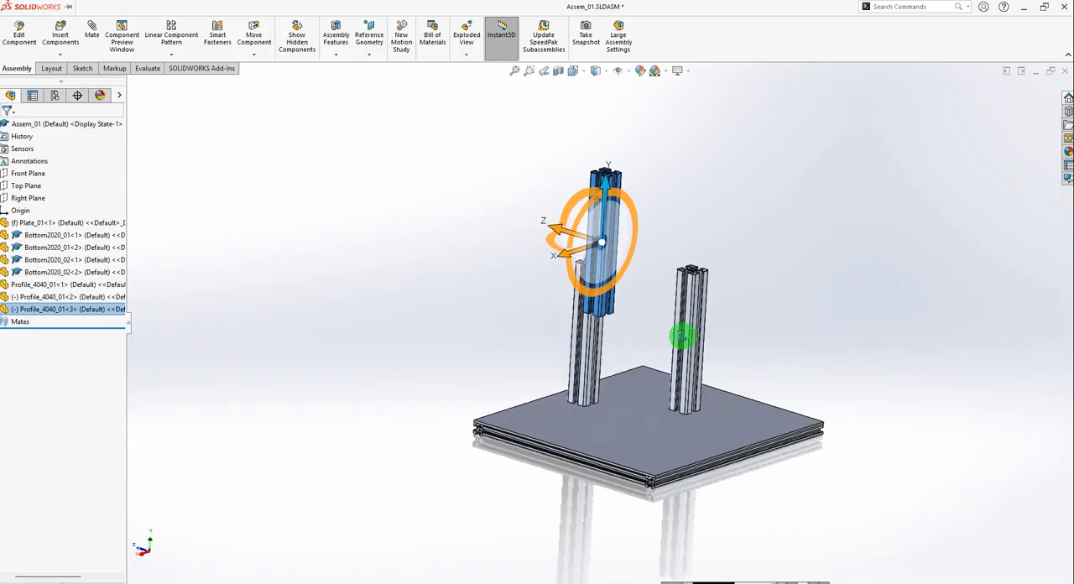
click(837, 317)
middle_drag(792, 313, 587, 449)
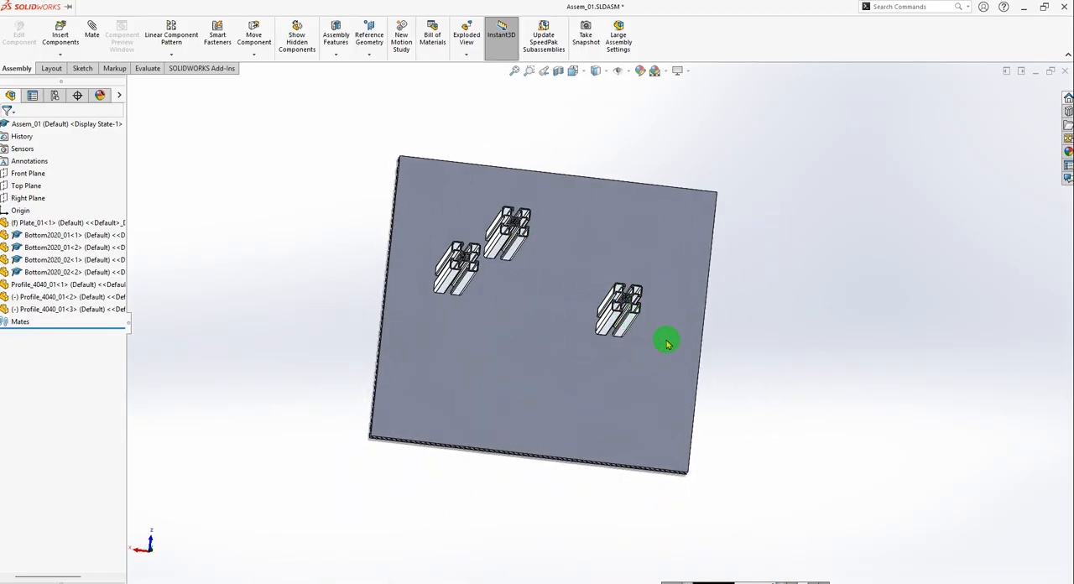
Switch to the reference assembly 01_Kepykla_Blynu_06_v02 and measure the distance between the facing sides of the Profilis_4040L250_02 and Profilis_4040L250_09 uprights.
key(ctrl+Tab)
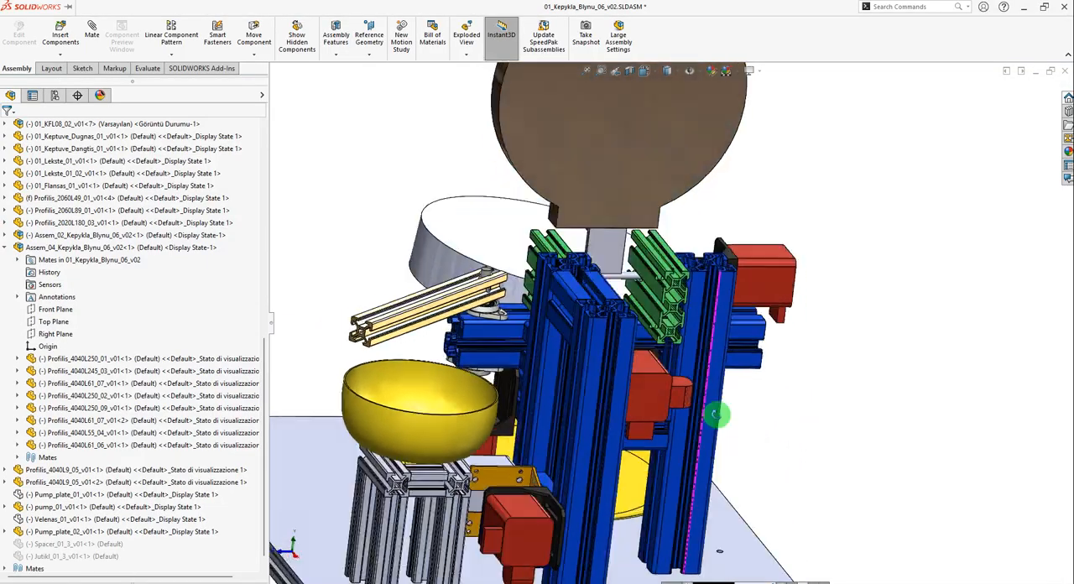
middle_drag(716, 413, 729, 435)
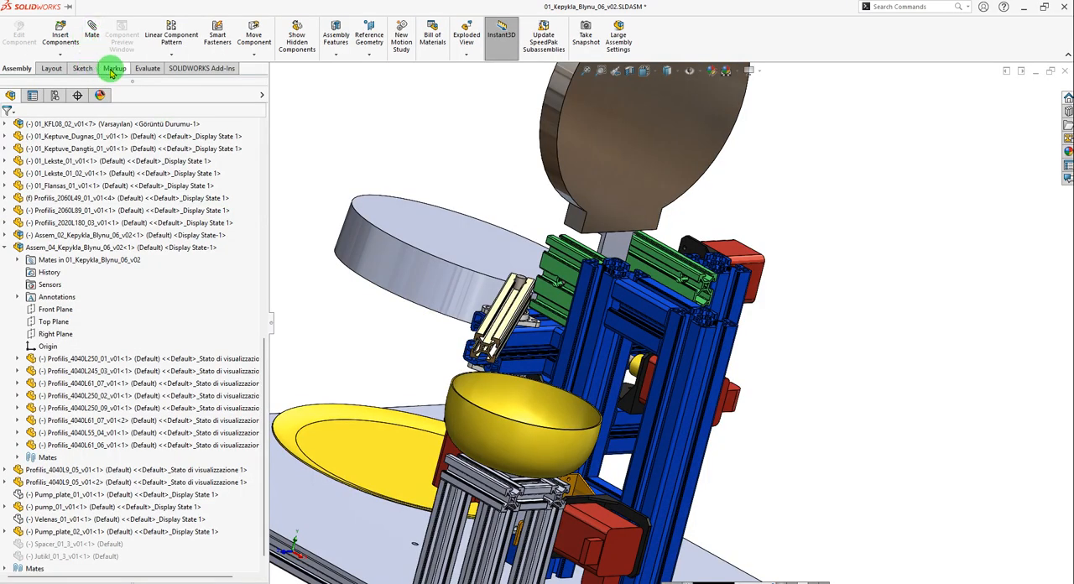
click(145, 68)
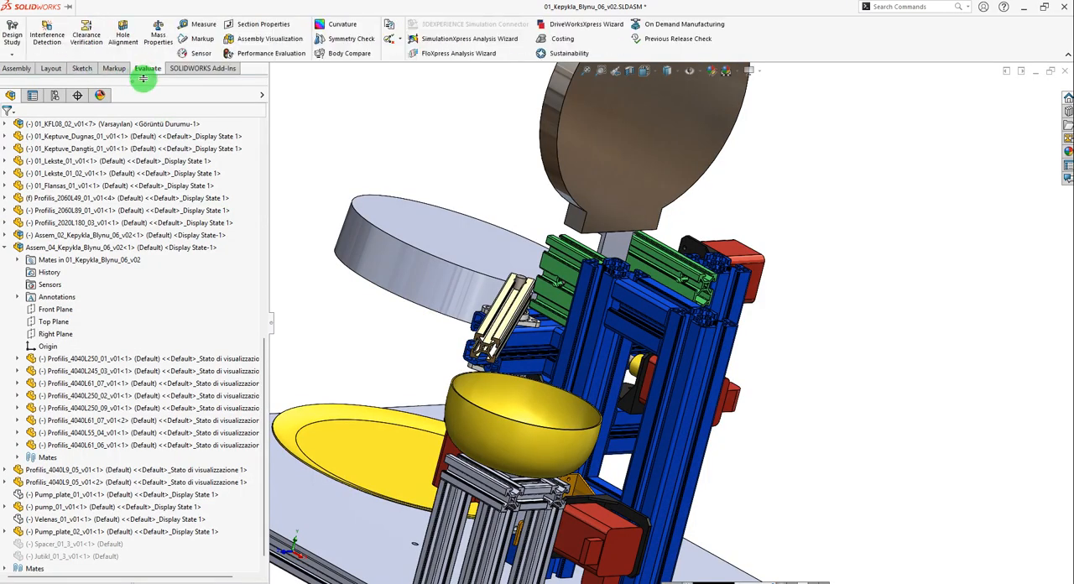
click(195, 28)
scroll(617, 357, down, 5)
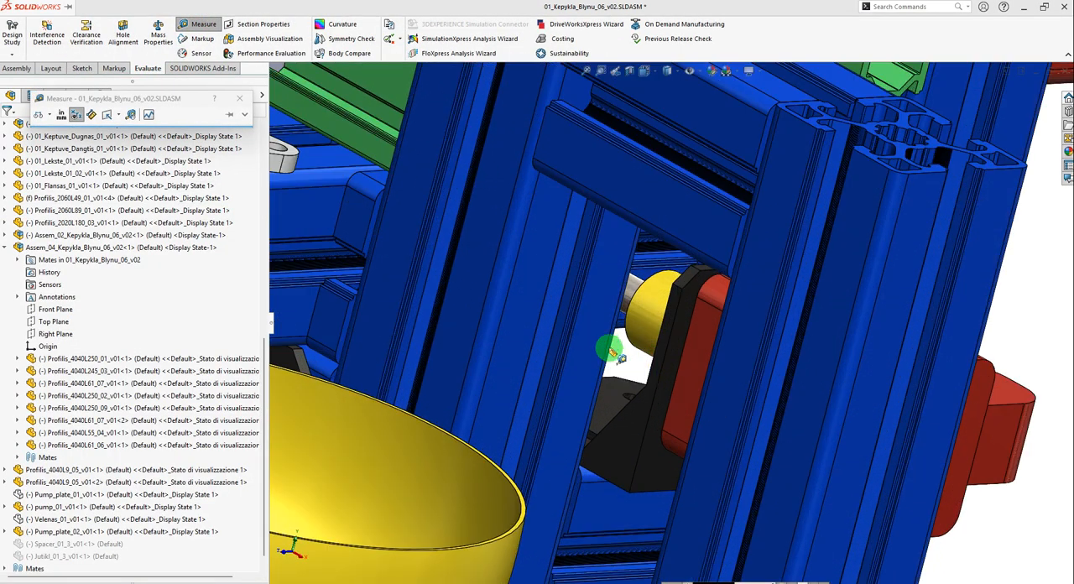
click(596, 333)
scroll(664, 391, up, 4)
middle_drag(635, 391, 760, 437)
scroll(807, 401, down, 2)
click(781, 367)
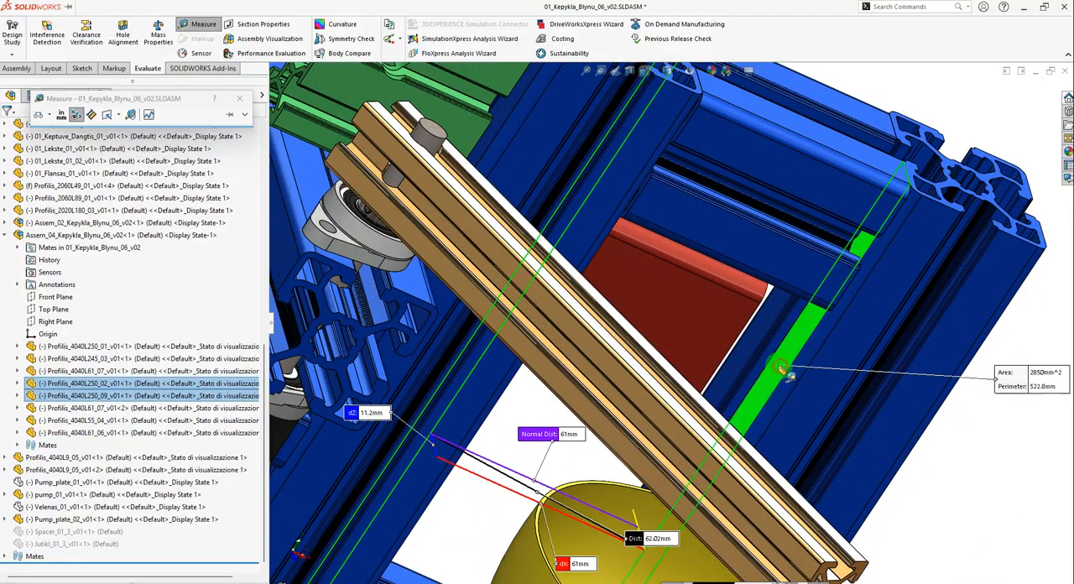
Examine the measured gap between the two blue uprights from other angles and close the measurement.
scroll(594, 491, up, 4)
middle_drag(681, 481, 637, 541)
scroll(678, 344, down, 5)
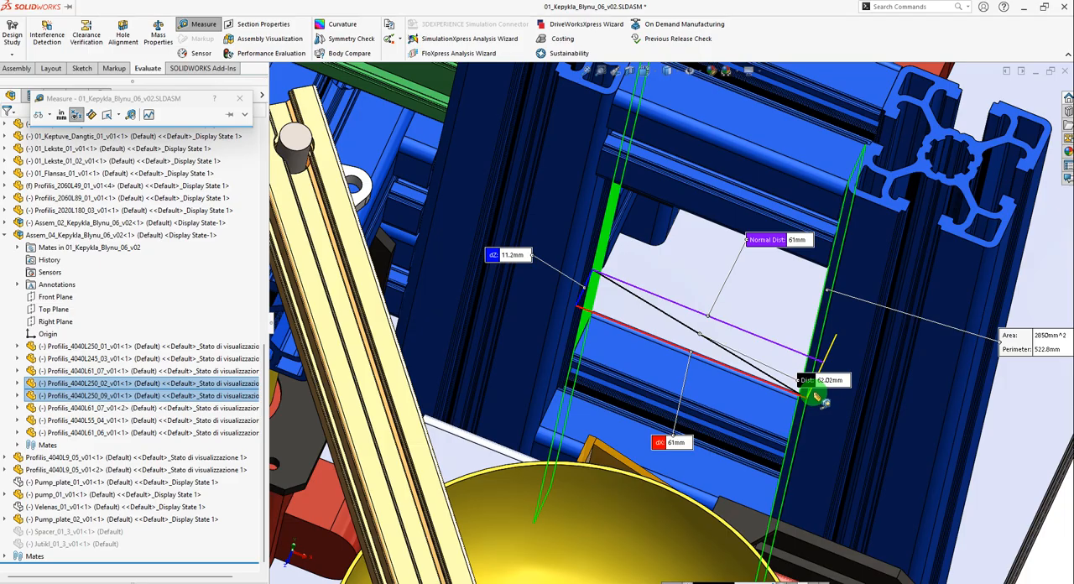
scroll(714, 382, up, 2)
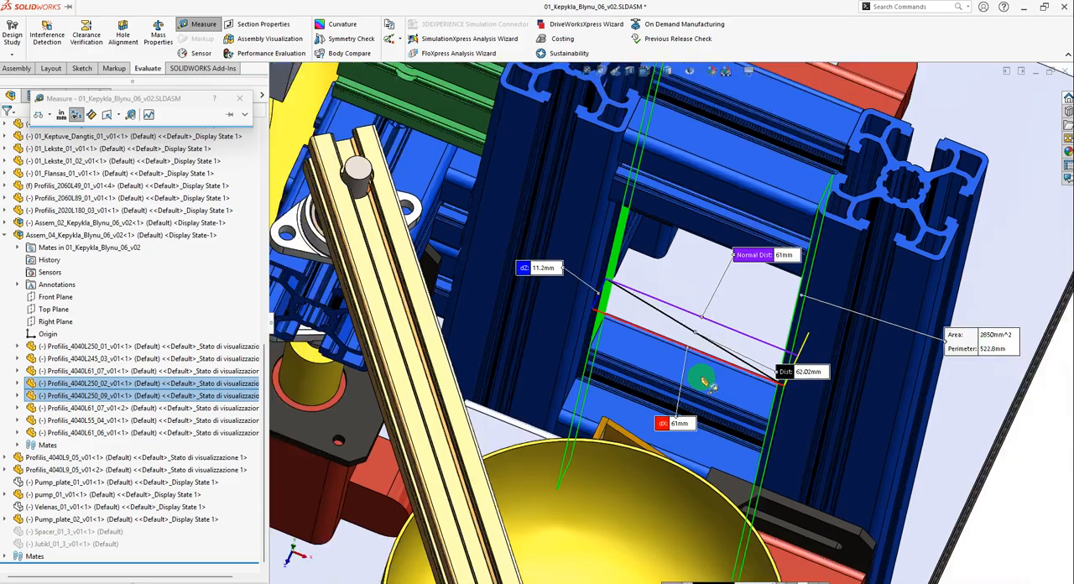
scroll(703, 382, up, 2)
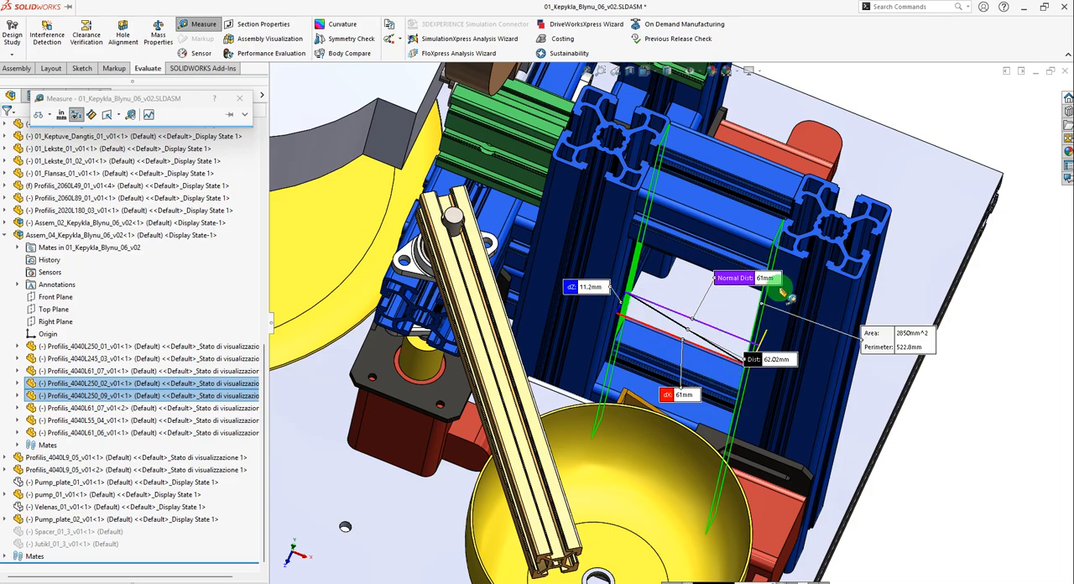
click(749, 301)
key(Escape)
Switch back to Assem_01 and make the bottom face of the third Profile_4040_01 instance coincident with Plate_01's upper face.
key(ctrl+Tab)
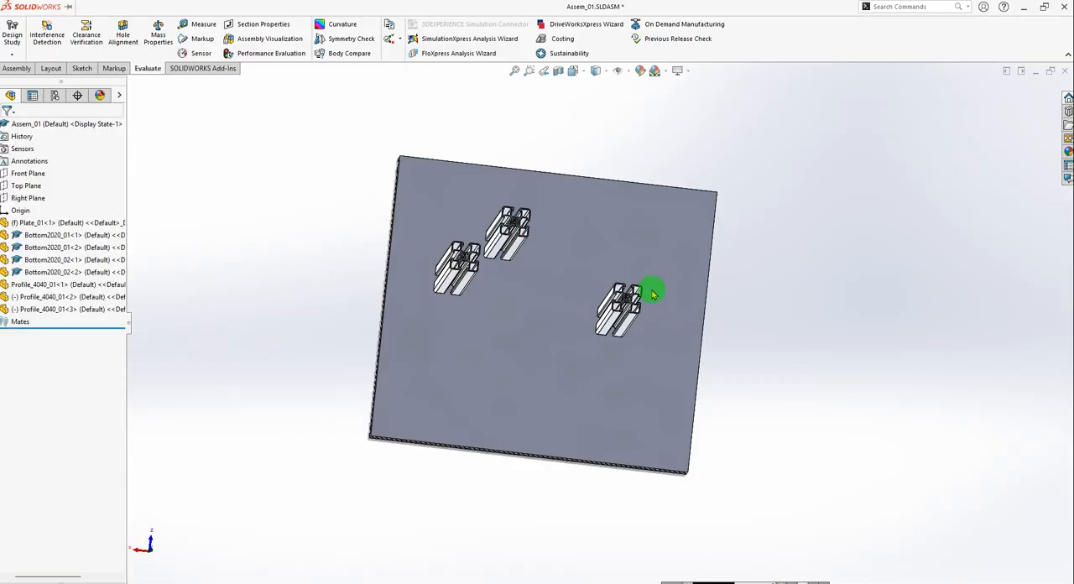
middle_drag(653, 294, 636, 403)
scroll(637, 352, down, 4)
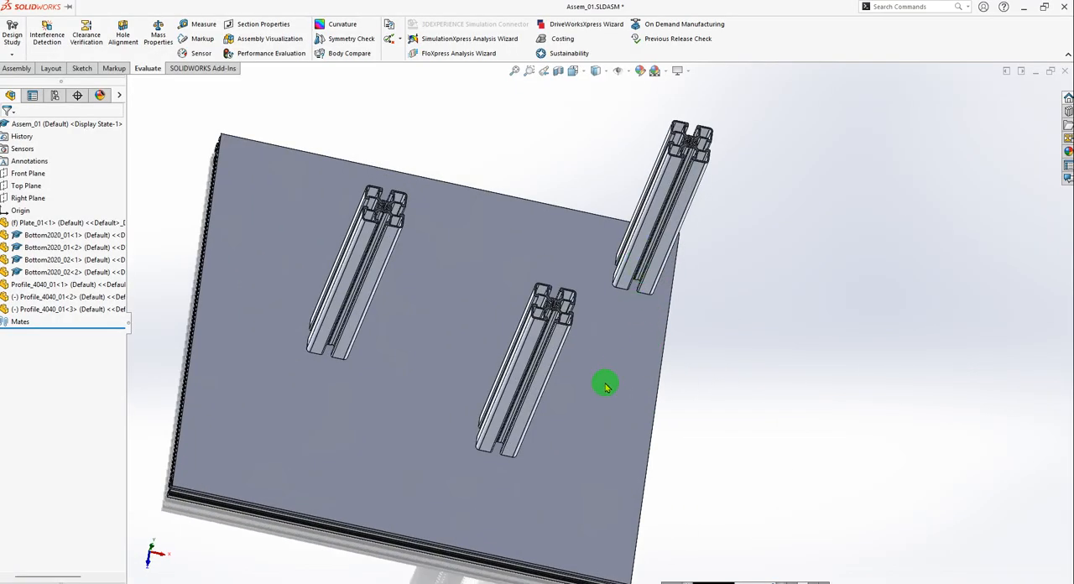
click(18, 69)
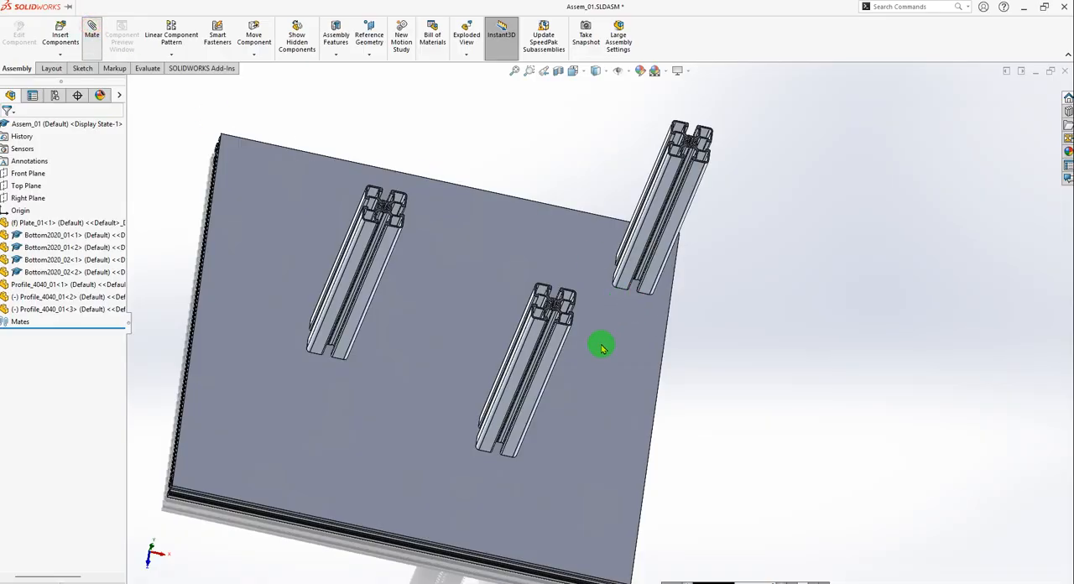
scroll(604, 349, down, 6)
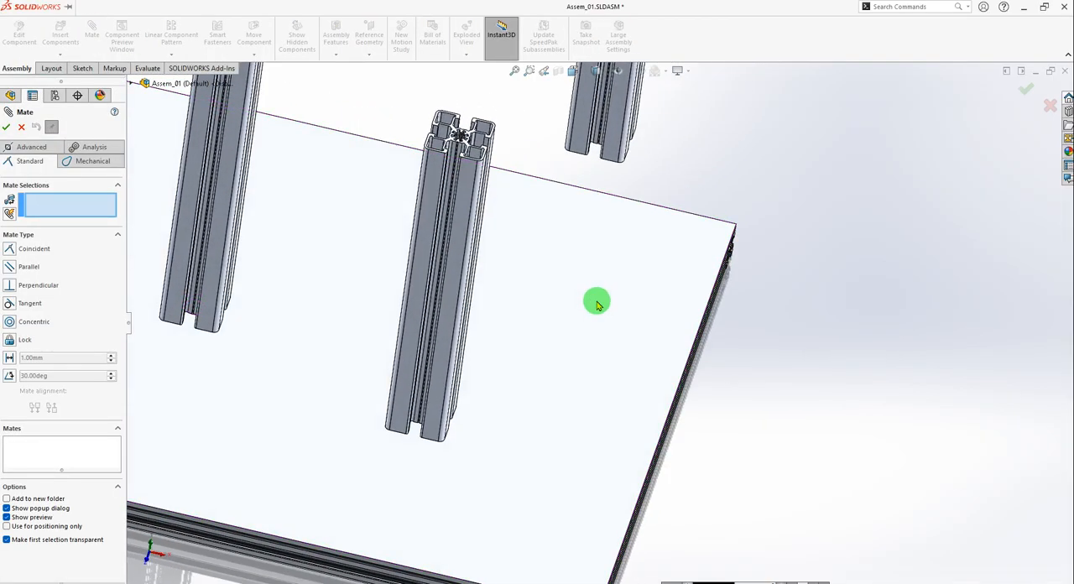
scroll(588, 389, up, 5)
middle_drag(587, 389, 545, 157)
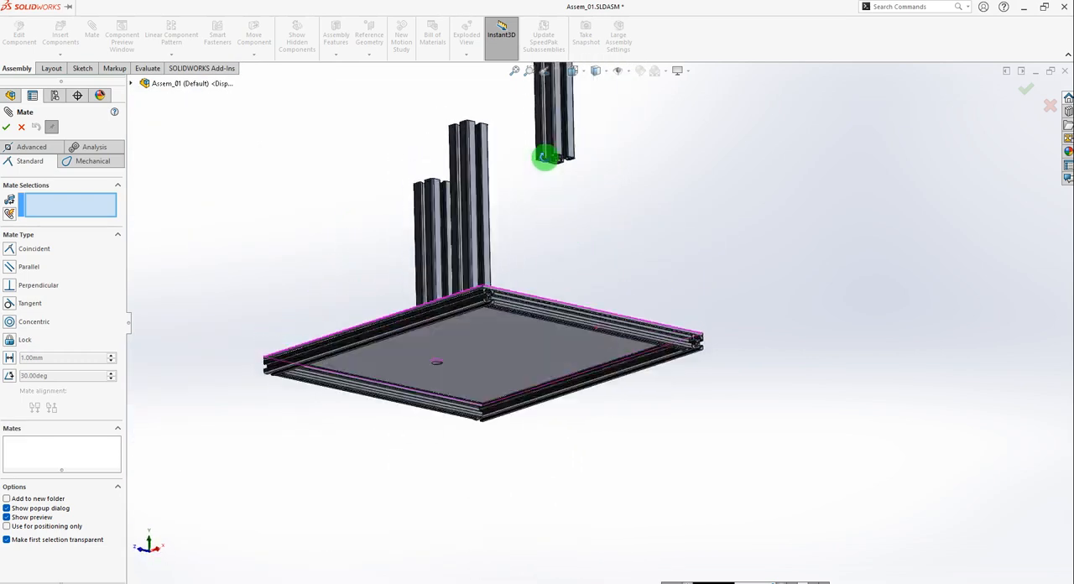
scroll(554, 159, down, 10)
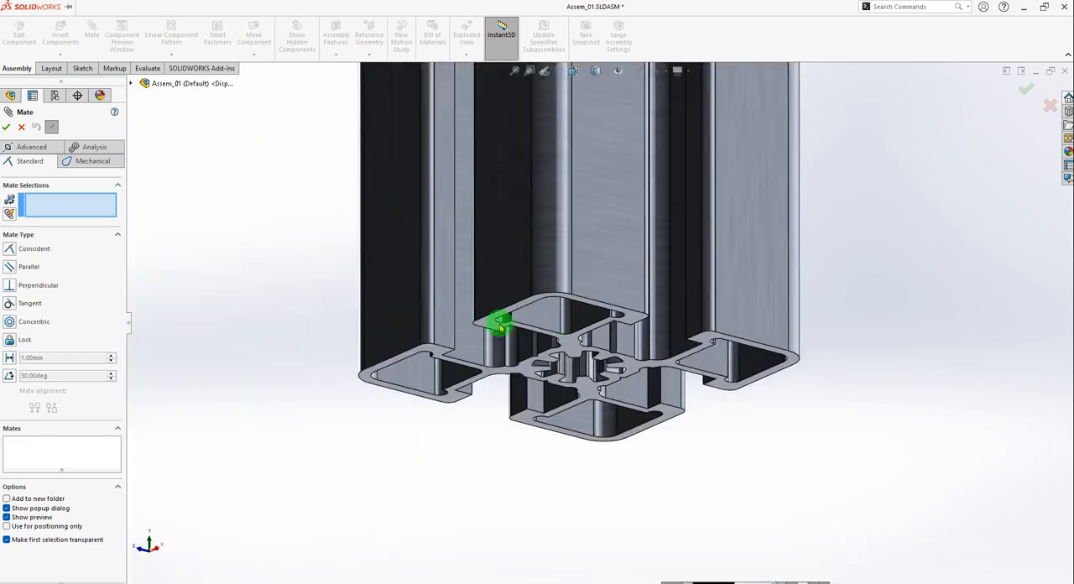
click(491, 323)
scroll(585, 315, up, 10)
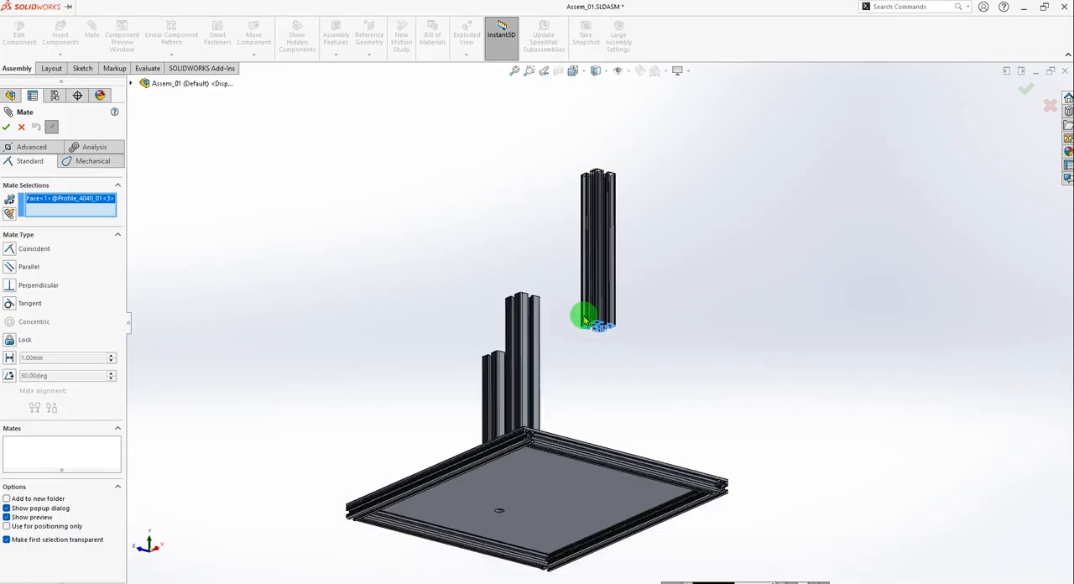
middle_drag(593, 353, 576, 514)
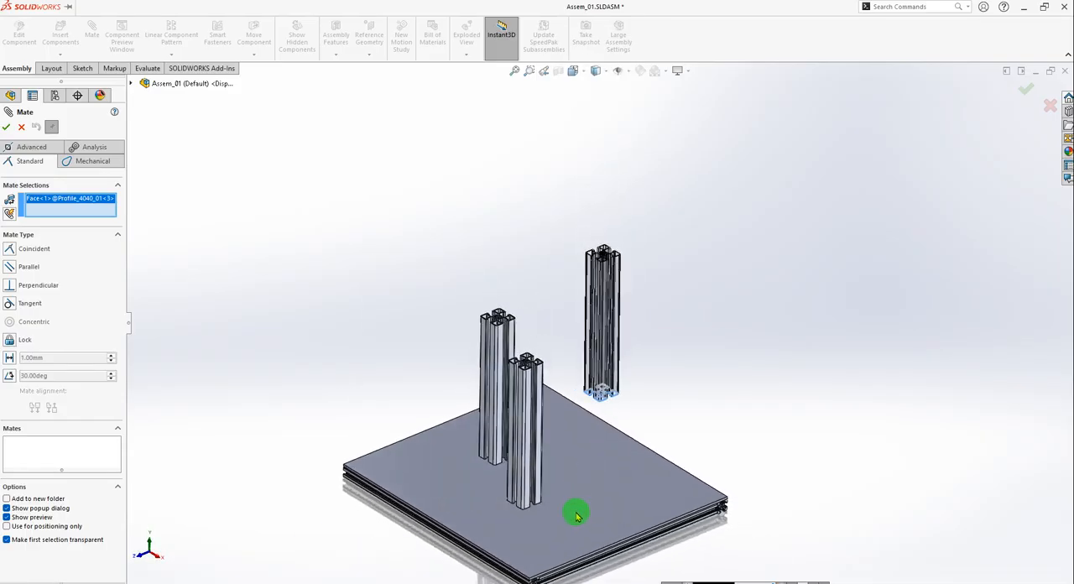
click(591, 499)
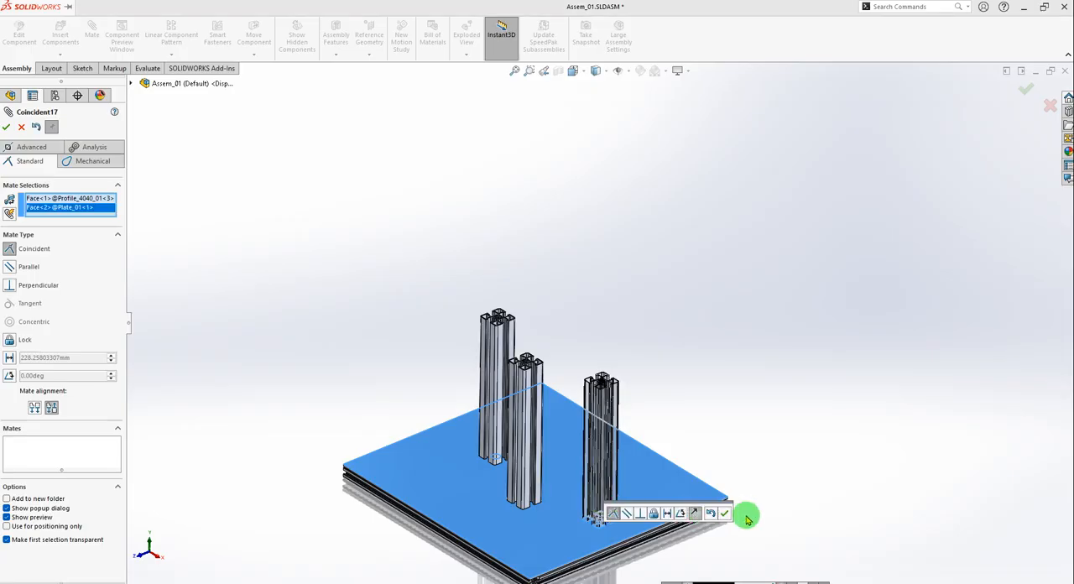
click(723, 514)
mouse_move(575, 444)
middle_down()
mouse_move(583, 492)
mouse_move(590, 445)
middle_up()
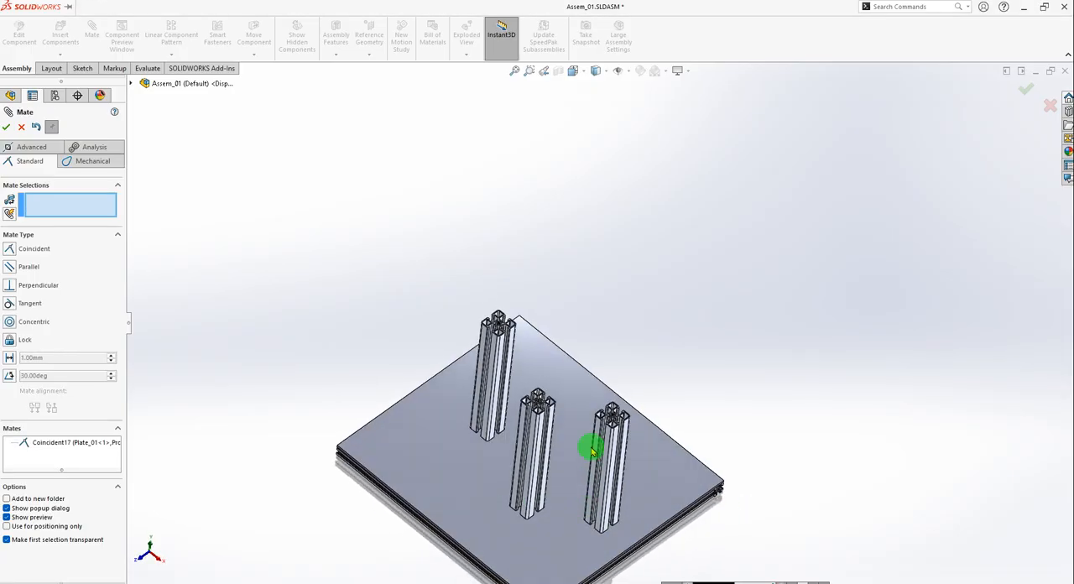
scroll(606, 433, down, 5)
scroll(606, 433, down, 3)
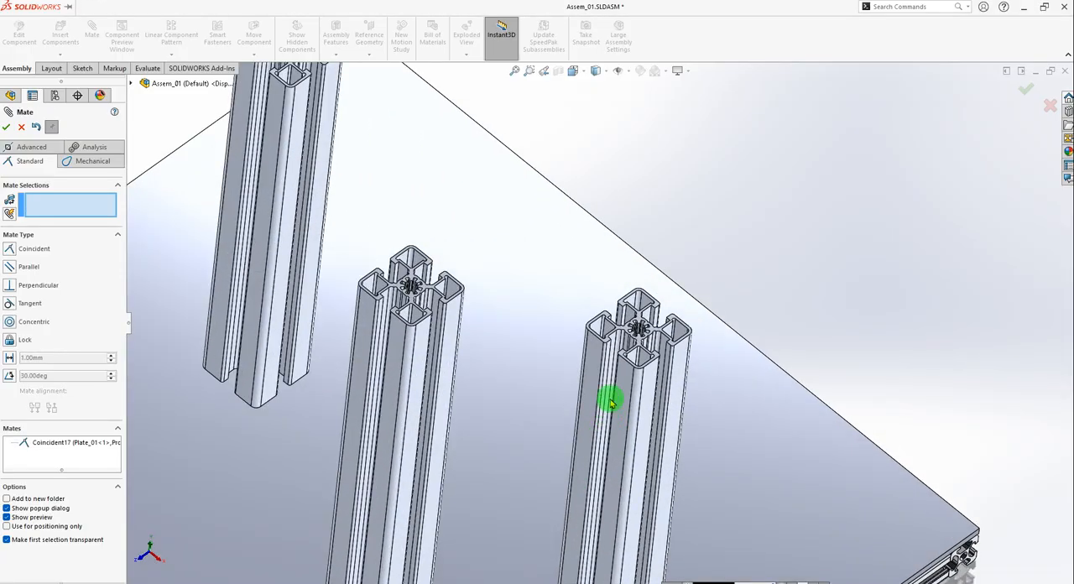
click(588, 352)
click(383, 359)
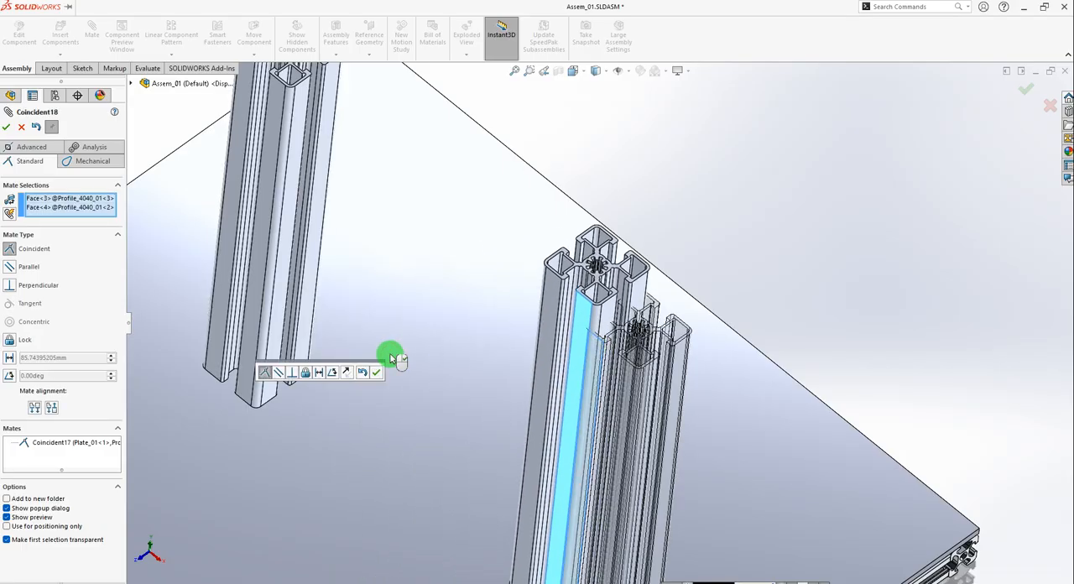
scroll(615, 476, up, 5)
middle_drag(615, 476, 477, 552)
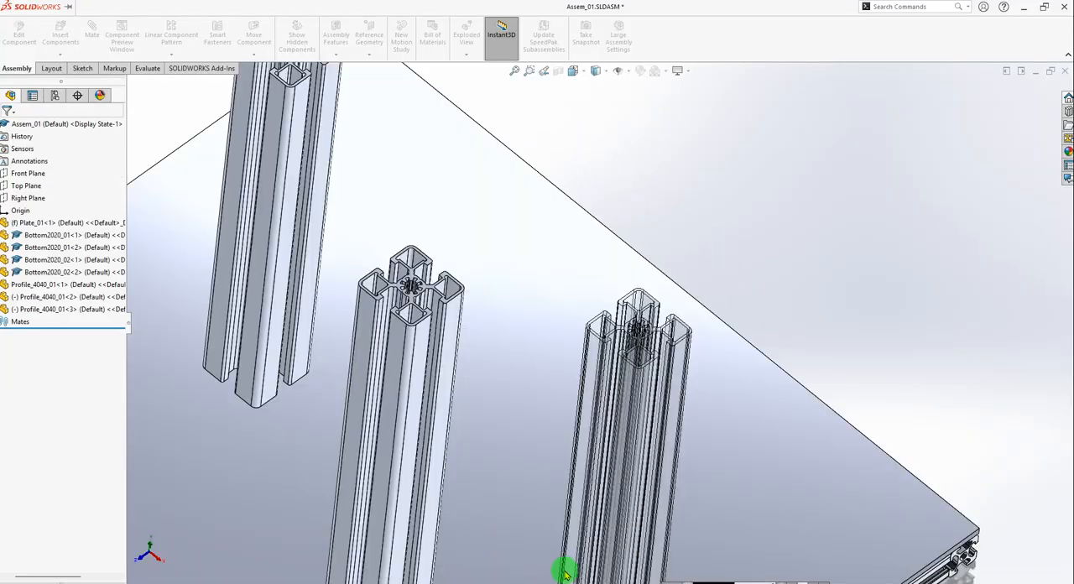
Move the second and third Profile_4040_01 instances to separate free positions on Plate_01, away from the fixed upright.
drag(565, 571, 564, 572)
scroll(642, 480, up, 3)
middle_drag(685, 460, 604, 416)
drag(596, 392, 723, 264)
drag(512, 300, 558, 298)
drag(519, 233, 552, 204)
key(Escape)
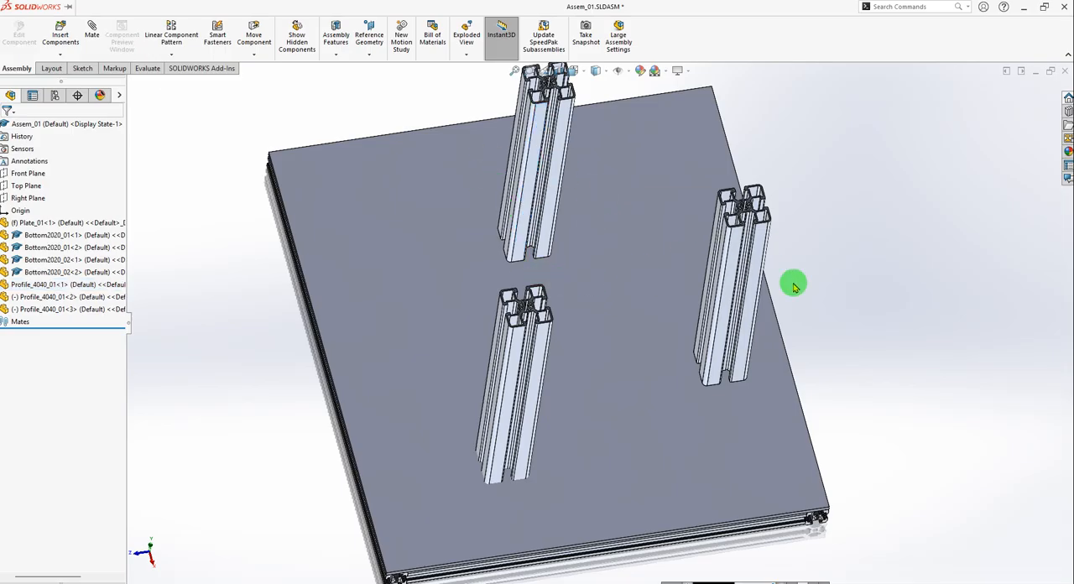
Compare the arrangement of the uprights with the frame in the reference assembly 01_Kepykla_Blynu_06_v02 and return to Assem_01.
middle_drag(794, 286, 731, 331)
middle_drag(684, 376, 716, 392)
key(ctrl+Tab)
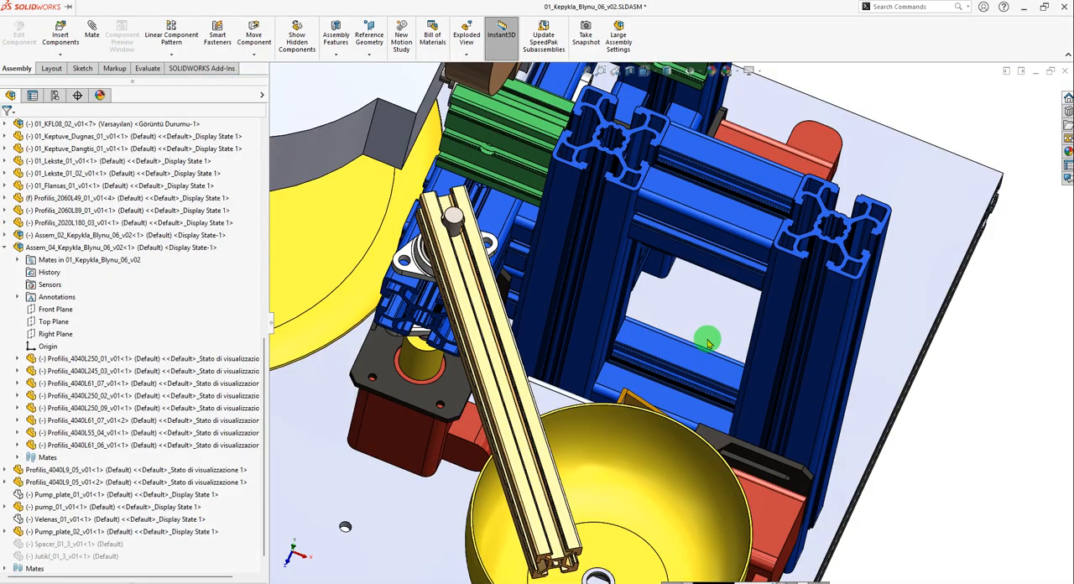
scroll(708, 341, up, 3)
middle_drag(763, 408, 750, 369)
key(ctrl+Tab)
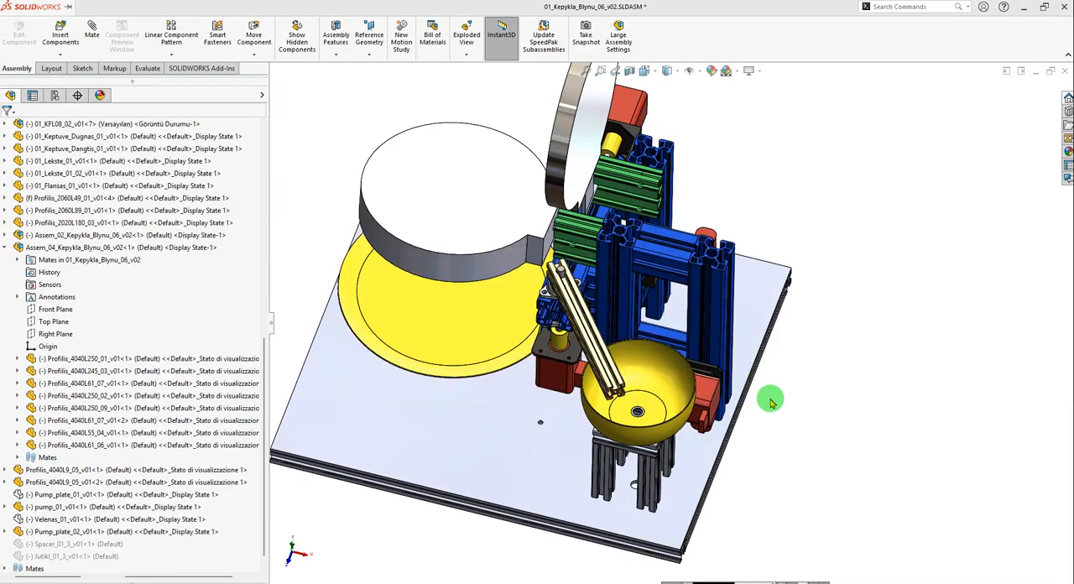
scroll(634, 308, up, 3)
scroll(575, 227, down, 3)
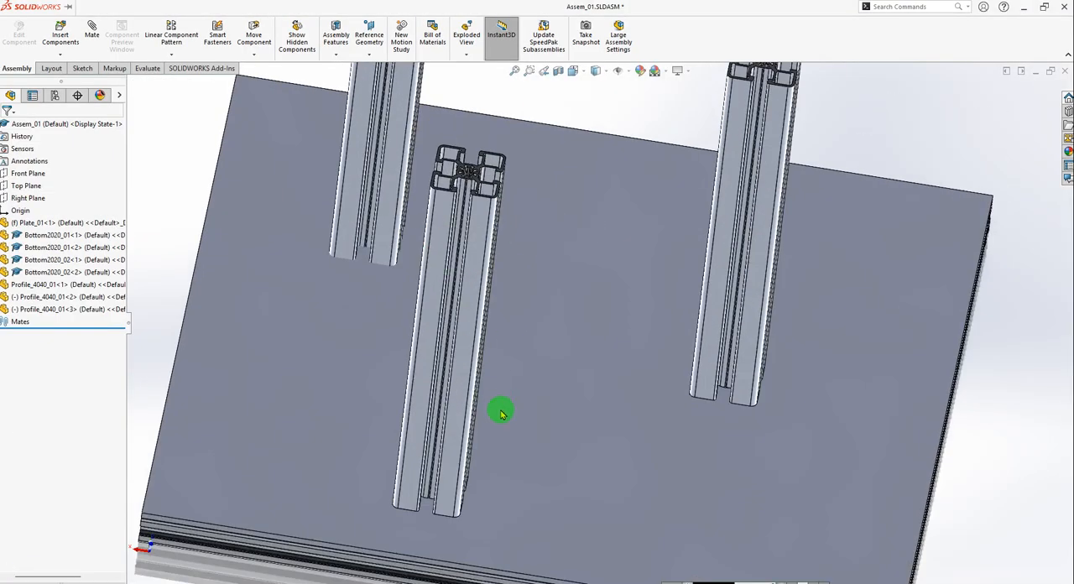
Move the third Profile_4040_01 instance away from the other uprights, beyond the far edge of Plate_01.
middle_drag(501, 412, 449, 330)
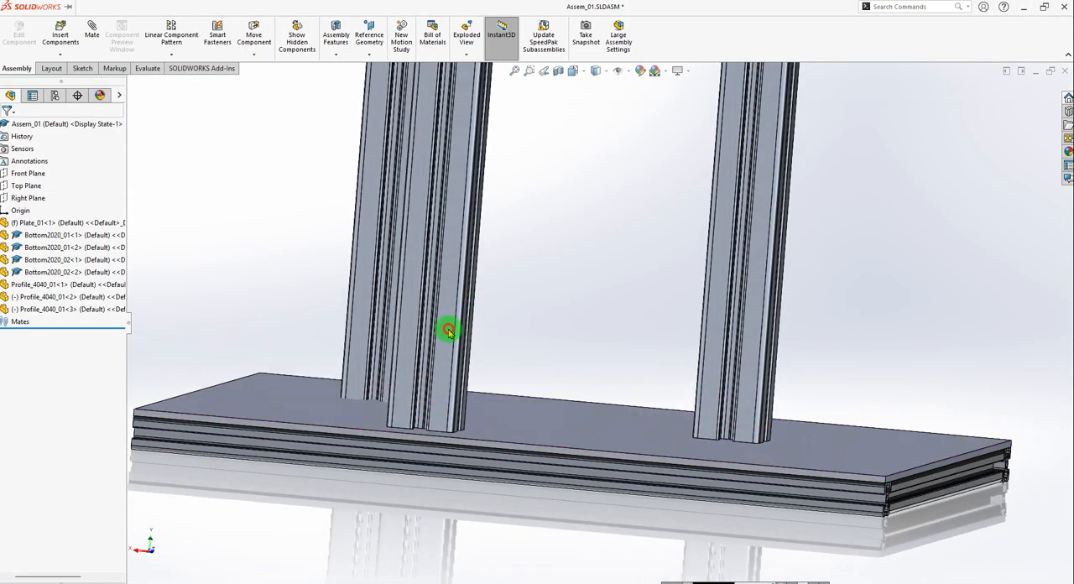
drag(449, 330, 507, 253)
scroll(561, 332, up, 3)
middle_drag(564, 332, 554, 381)
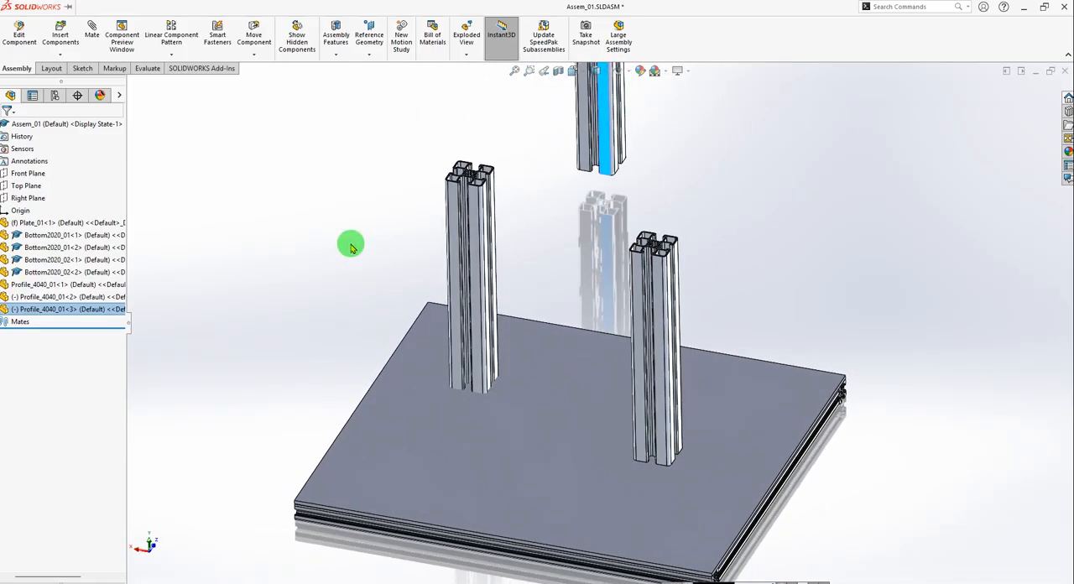
Add a coincident mate between a side face of the third Profile_4040_01 instance and the matching side face of the fixed upright.
click(91, 31)
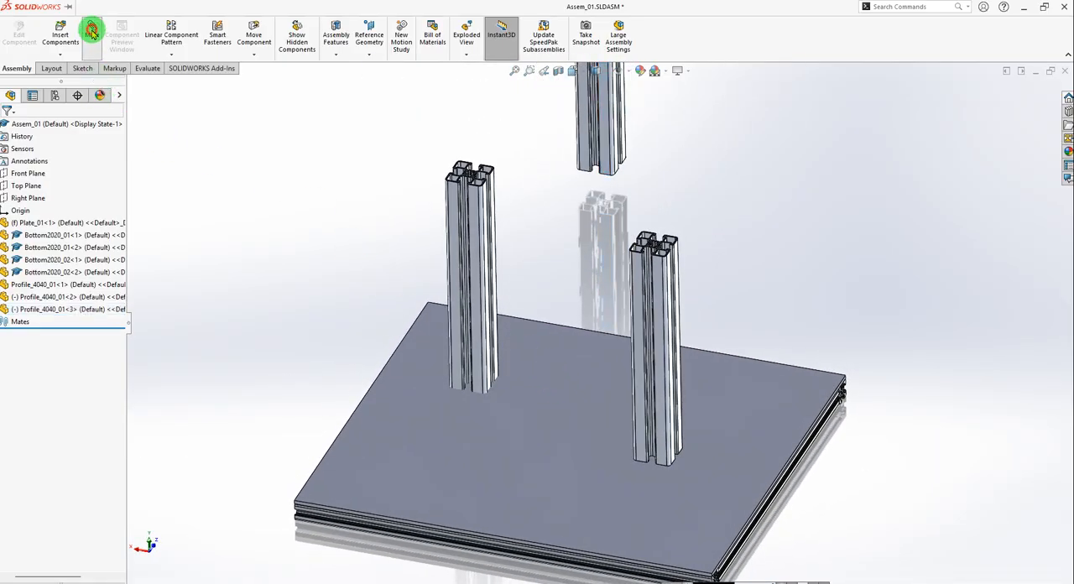
click(605, 157)
scroll(662, 442, down, 2)
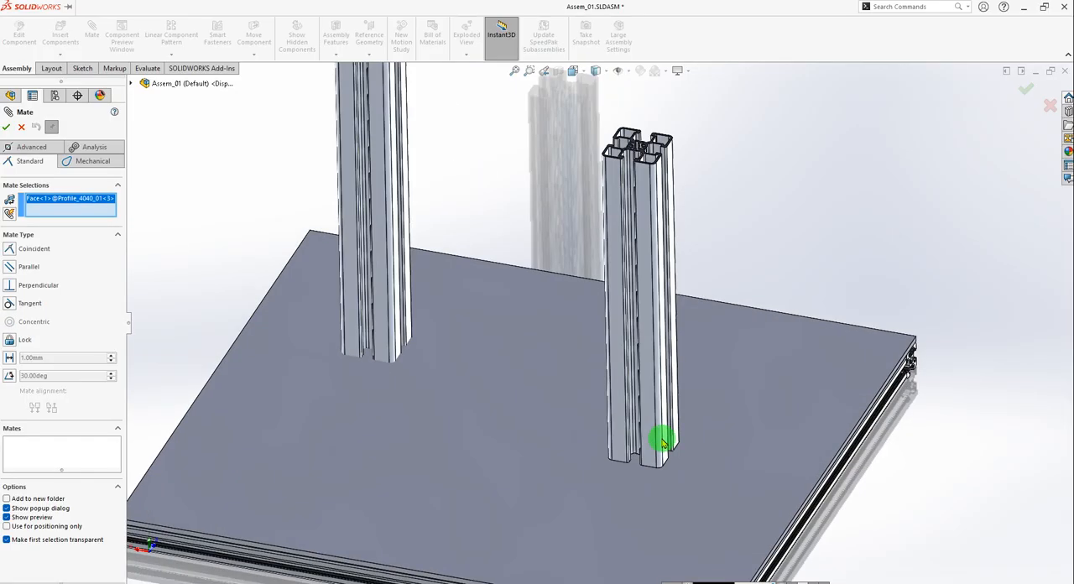
click(648, 438)
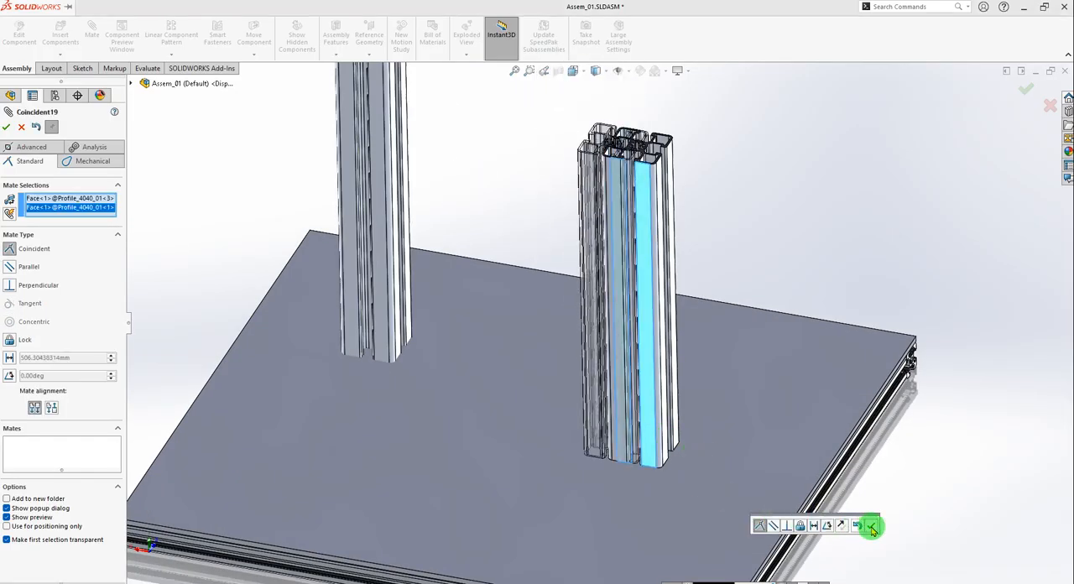
click(868, 527)
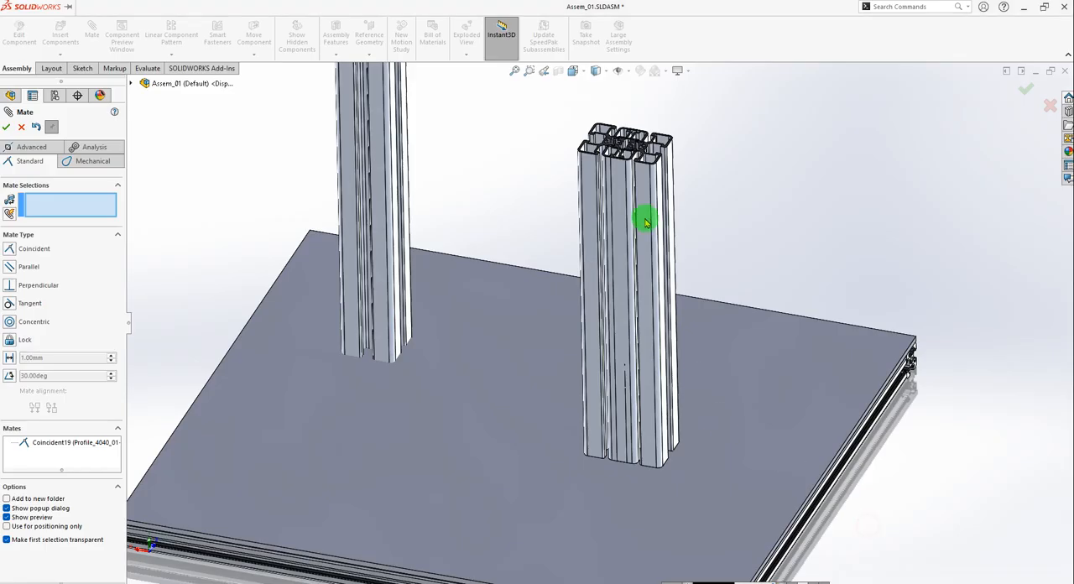
click(7, 128)
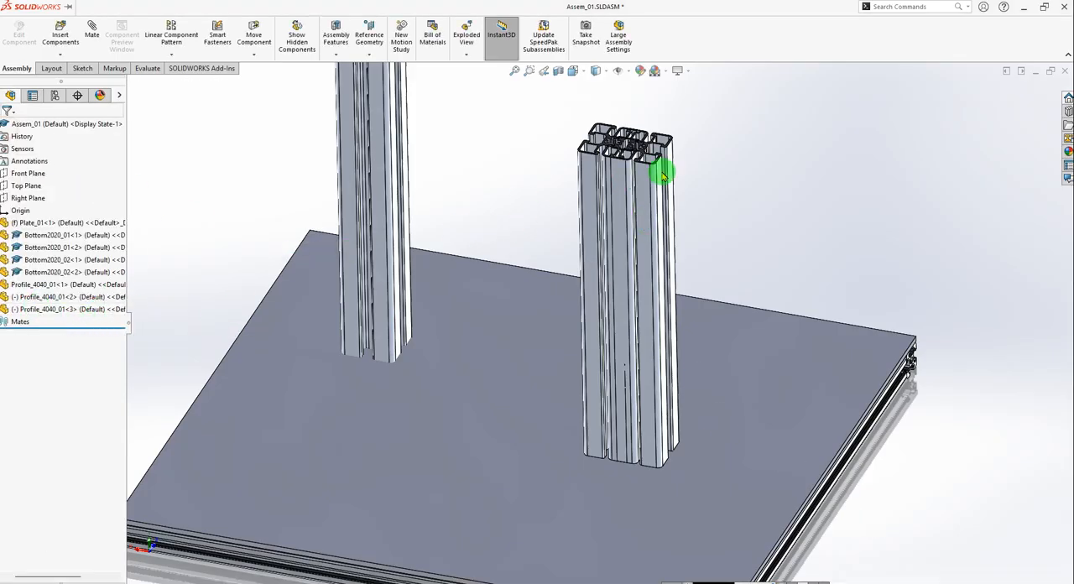
Slide the third Profile_4040_01 instance along its mated face into the fixed upright and examine the overlapping faces at the upper end.
drag(592, 180, 620, 182)
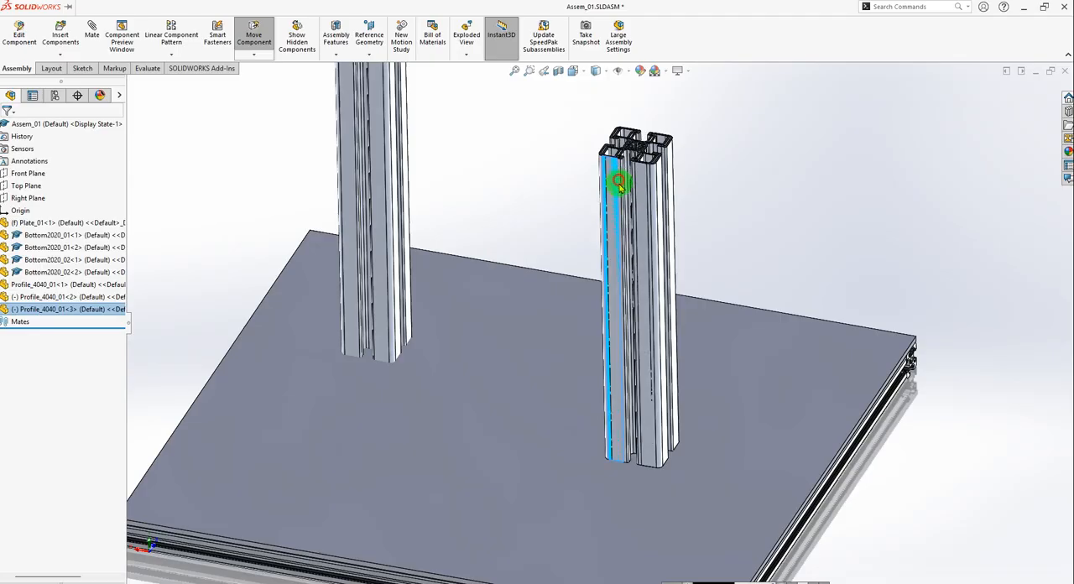
click(827, 182)
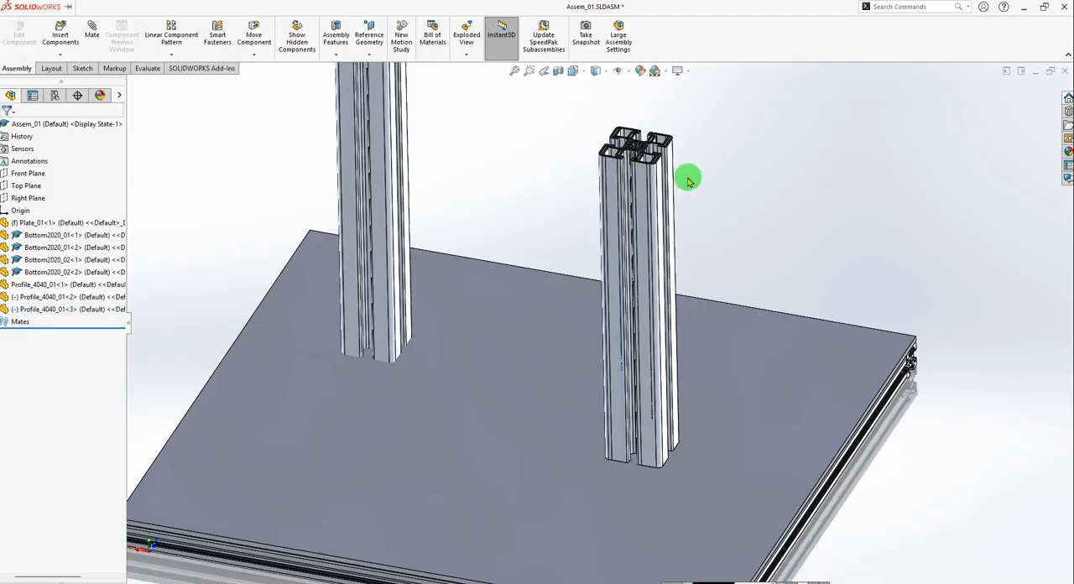
scroll(623, 120, down, 6)
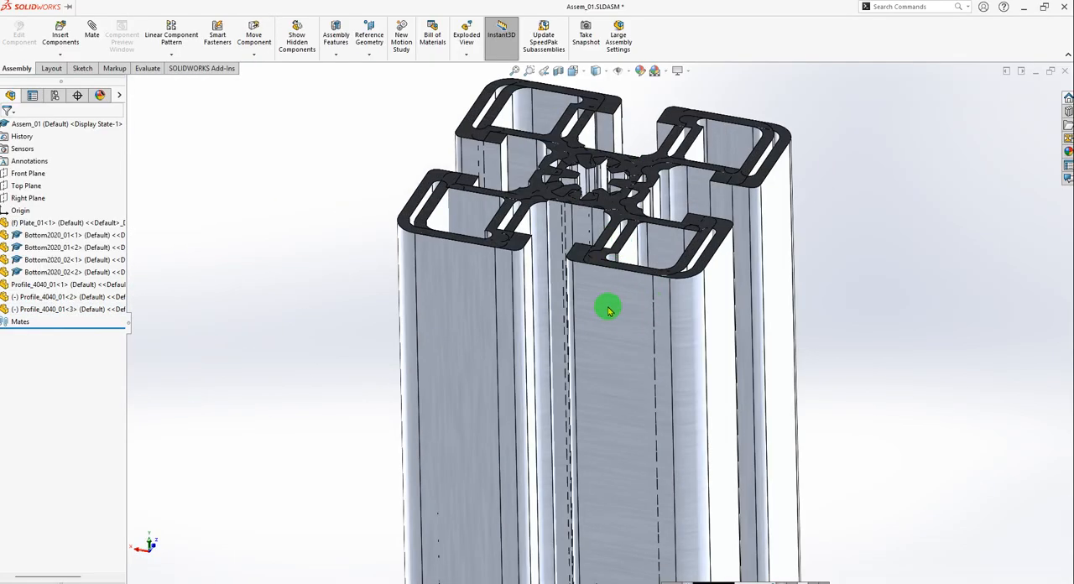
click(608, 310)
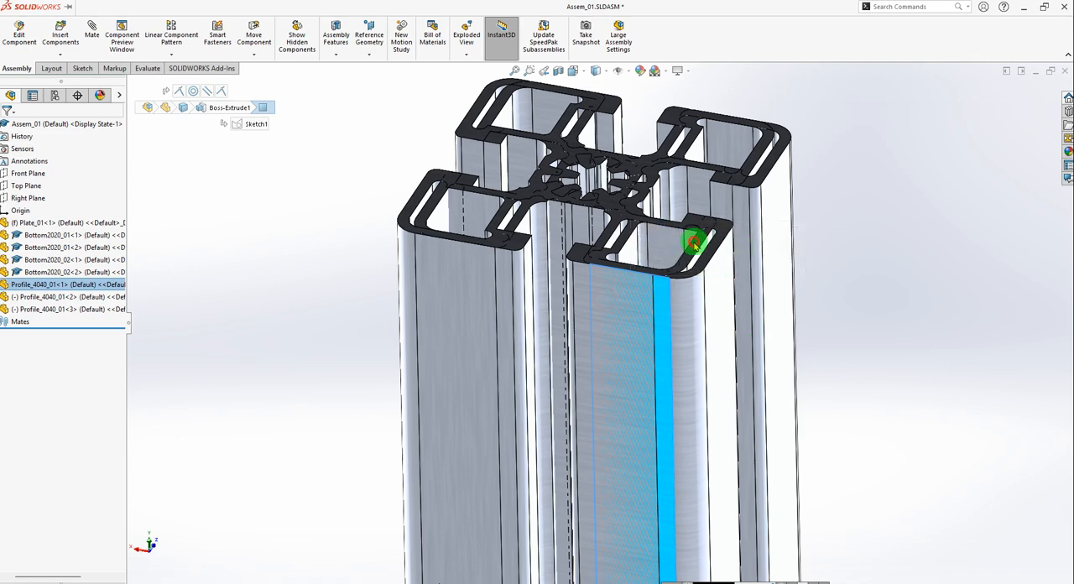
click(695, 243)
click(715, 282)
click(688, 248)
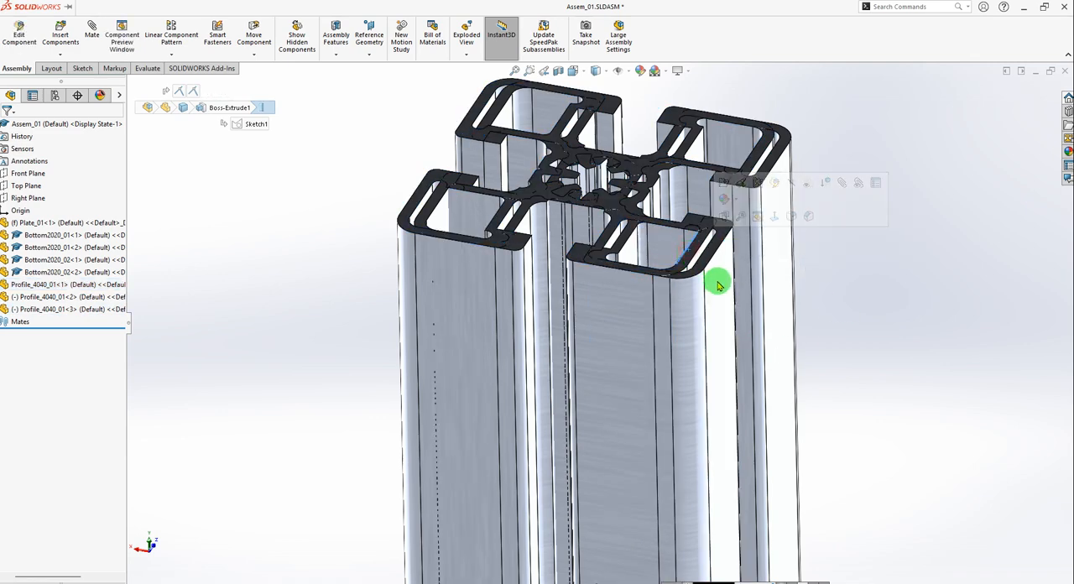
click(718, 285)
click(965, 312)
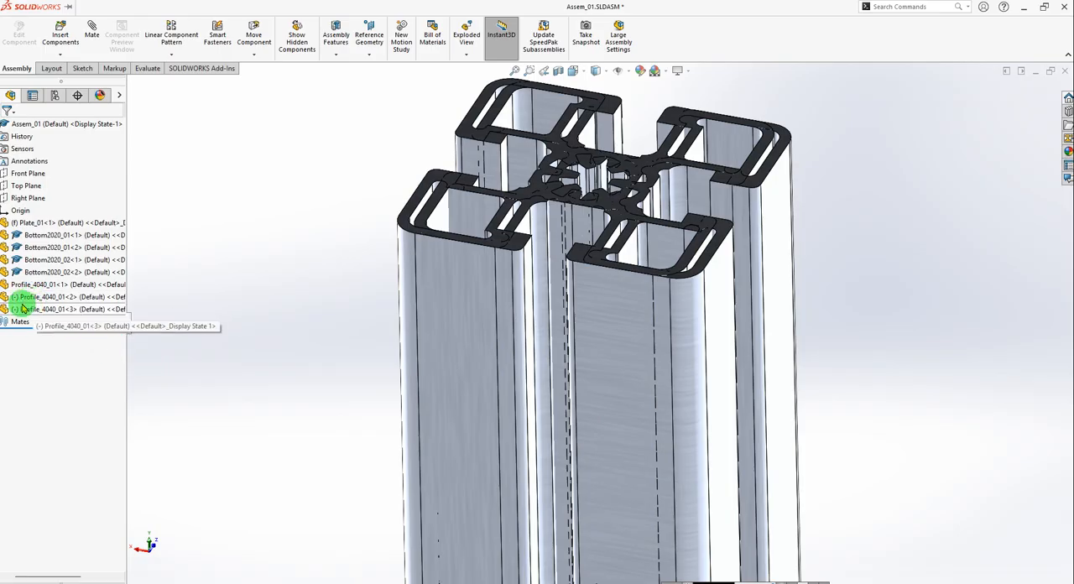
scroll(786, 297, up, 9)
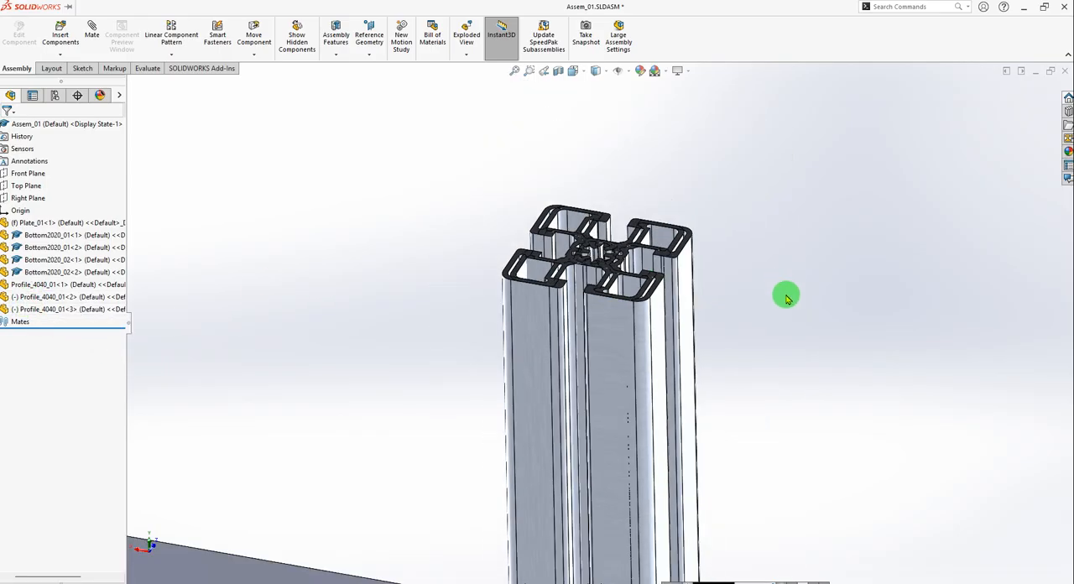
scroll(585, 442, down, 2)
scroll(596, 364, up, 3)
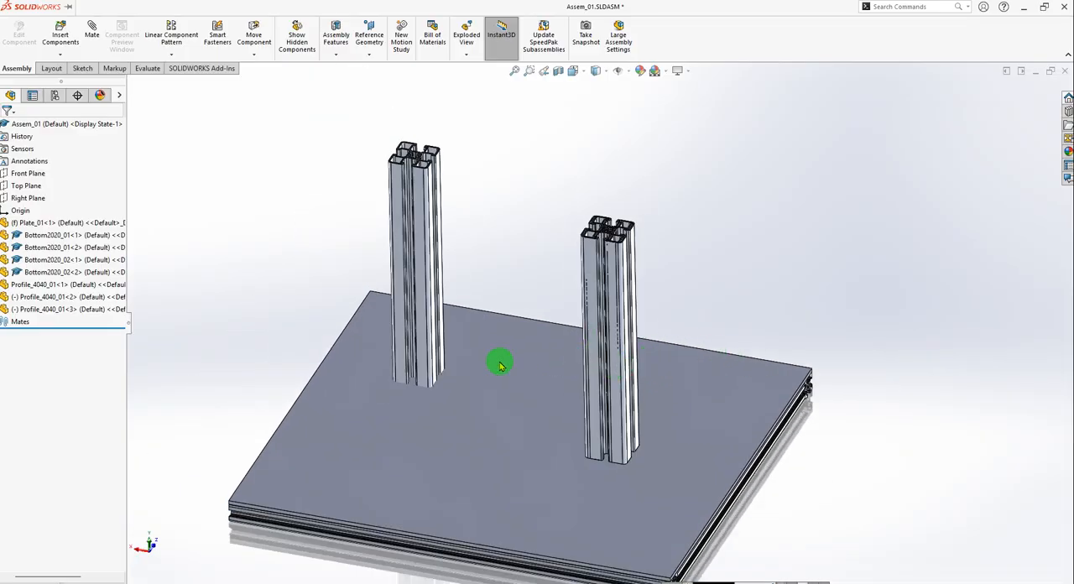
Select the second, third and first Profile_4040_01 instances in turn to identify which upright each one is.
click(46, 298)
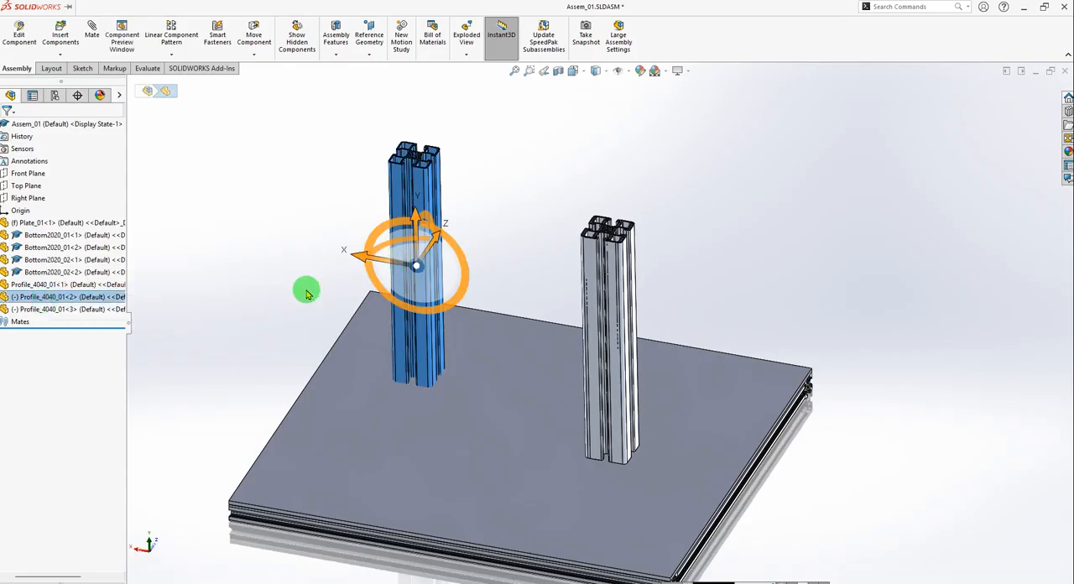
click(47, 309)
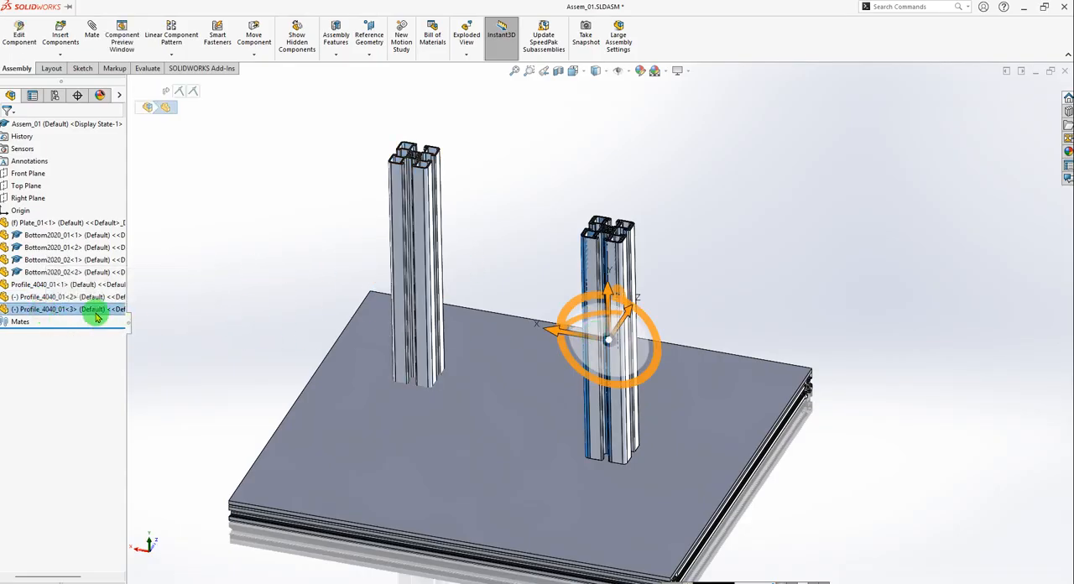
click(42, 283)
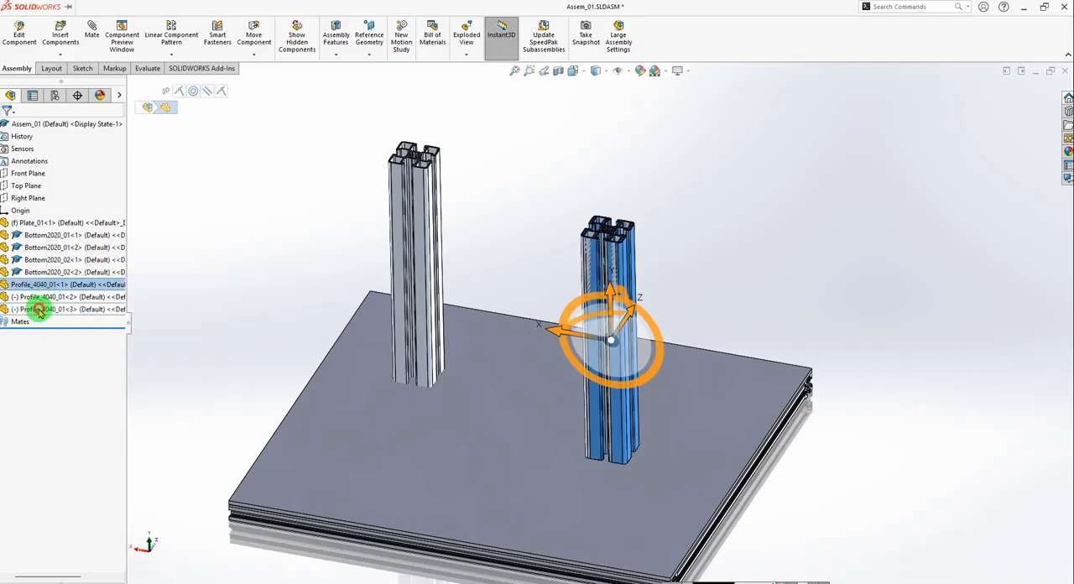
Select the first Profile_4040_01 instance and try to move it along the X axis.
click(39, 310)
click(35, 286)
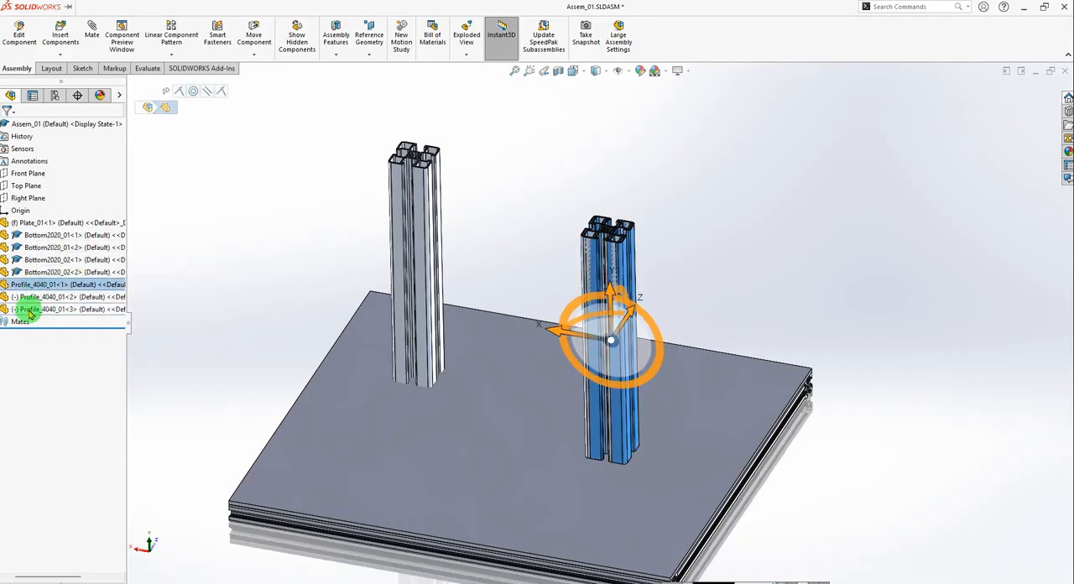
click(30, 309)
click(21, 284)
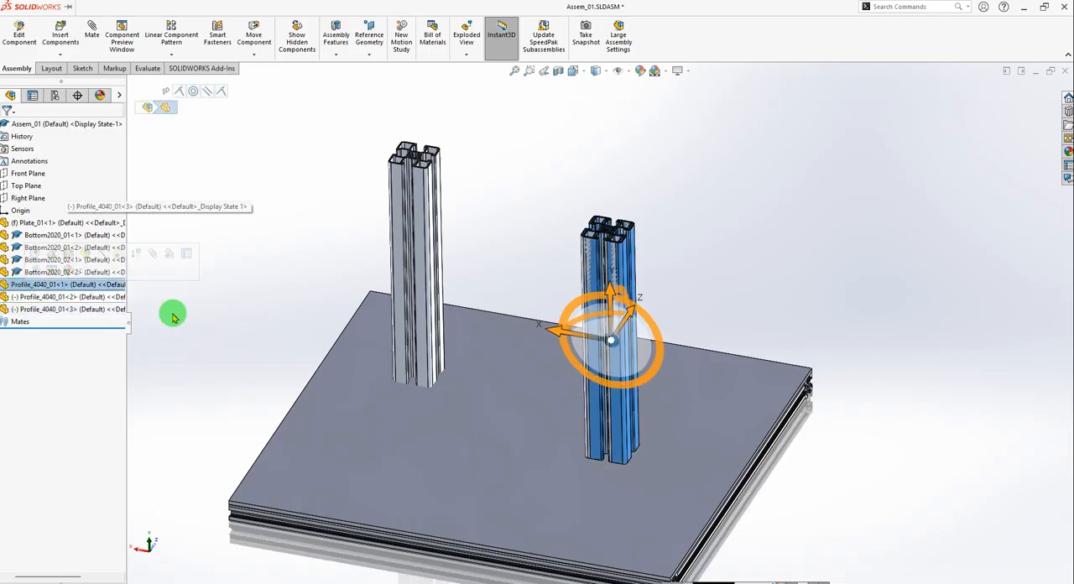
click(611, 340)
drag(555, 334, 721, 352)
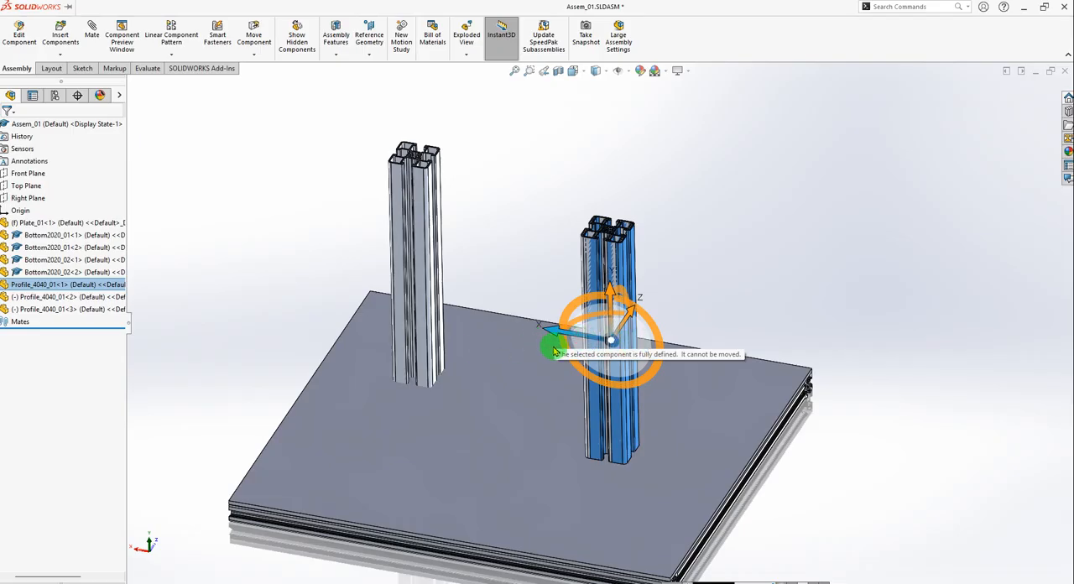
drag(554, 365, 567, 334)
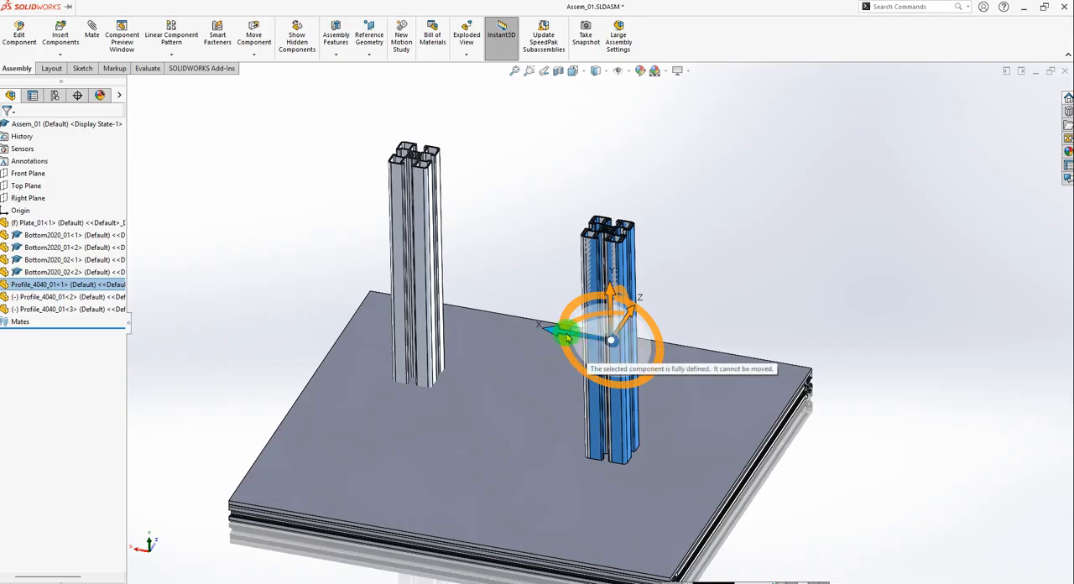
Move the third Profile_4040_01 instance along the X axis, out of the fixed upright and towards the nearby edge of Plate_01.
click(26, 312)
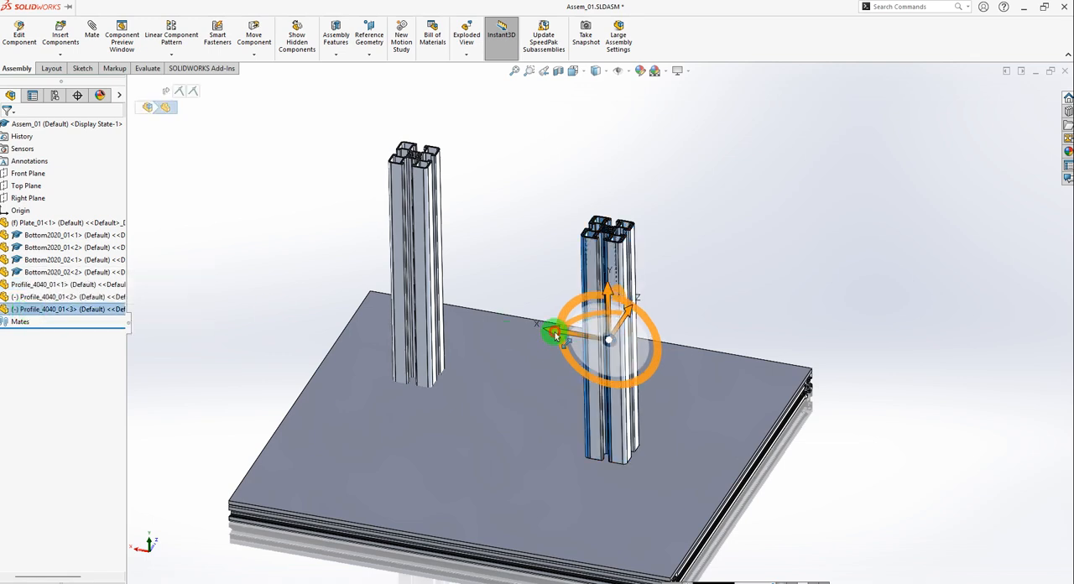
drag(554, 334, 899, 319)
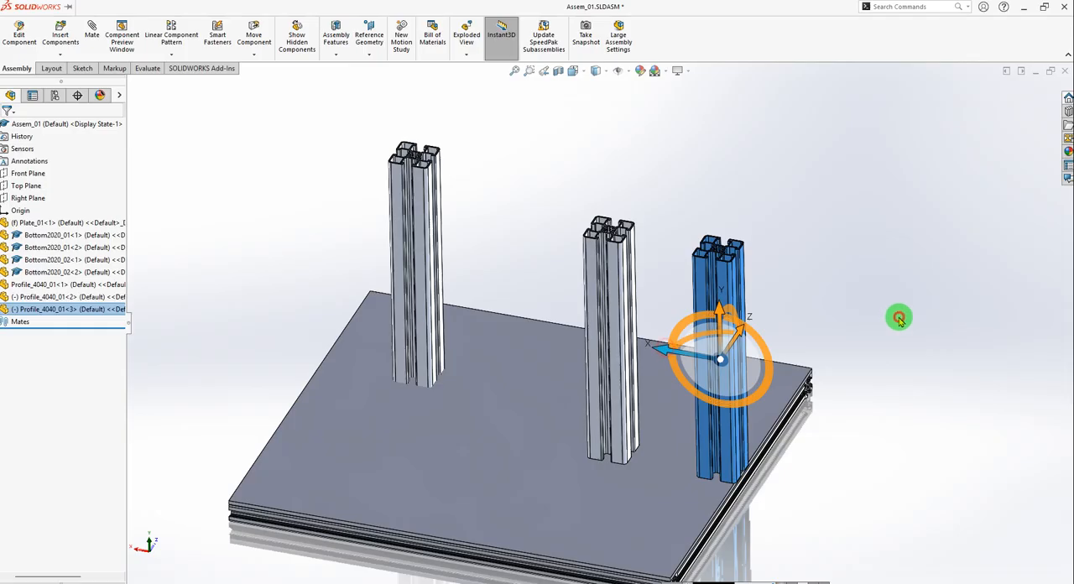
click(899, 319)
mouse_move(784, 359)
middle_down()
mouse_move(768, 426)
mouse_move(793, 266)
mouse_move(781, 291)
mouse_move(774, 269)
mouse_move(758, 285)
mouse_move(772, 370)
middle_up()
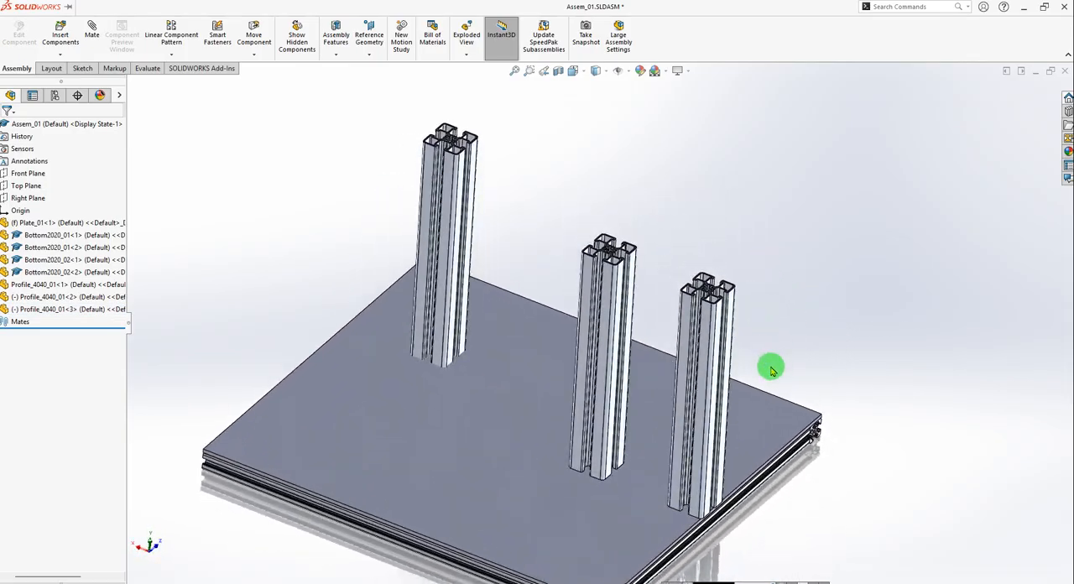
scroll(705, 382, down, 2)
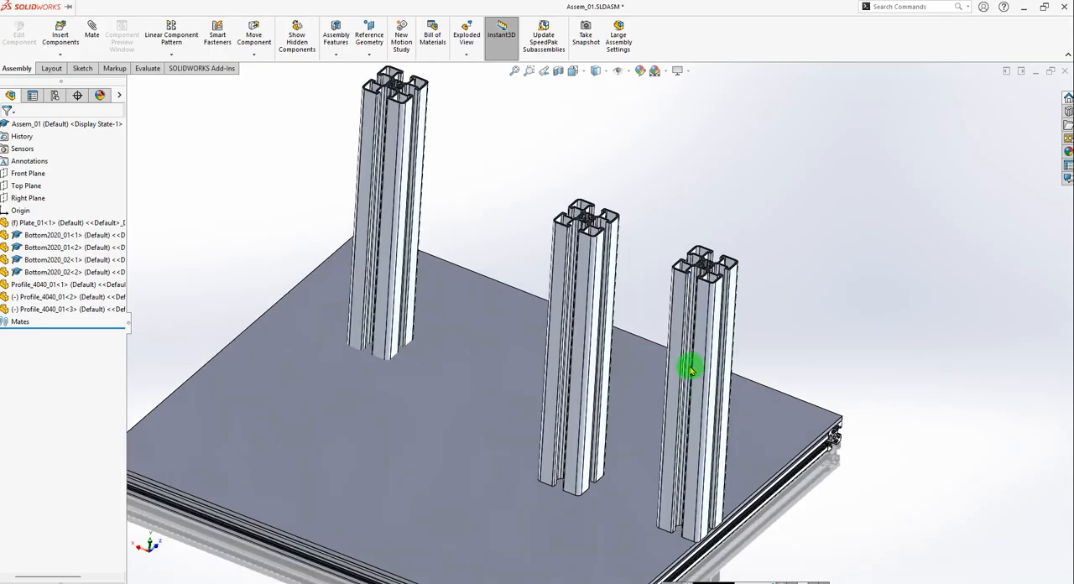
Review the mates of the third Profile_4040_01 instance.
click(696, 369)
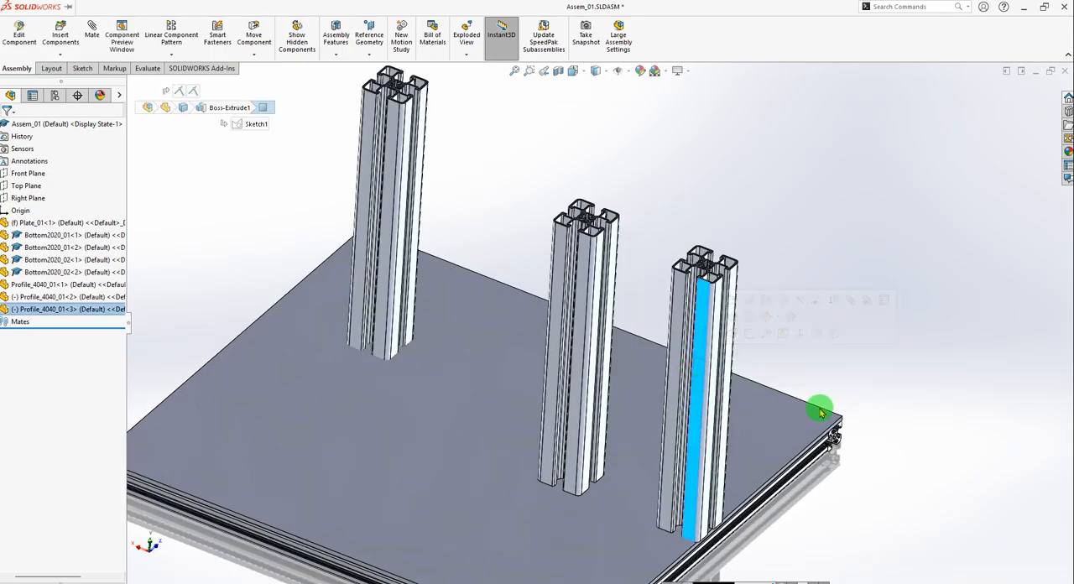
click(881, 402)
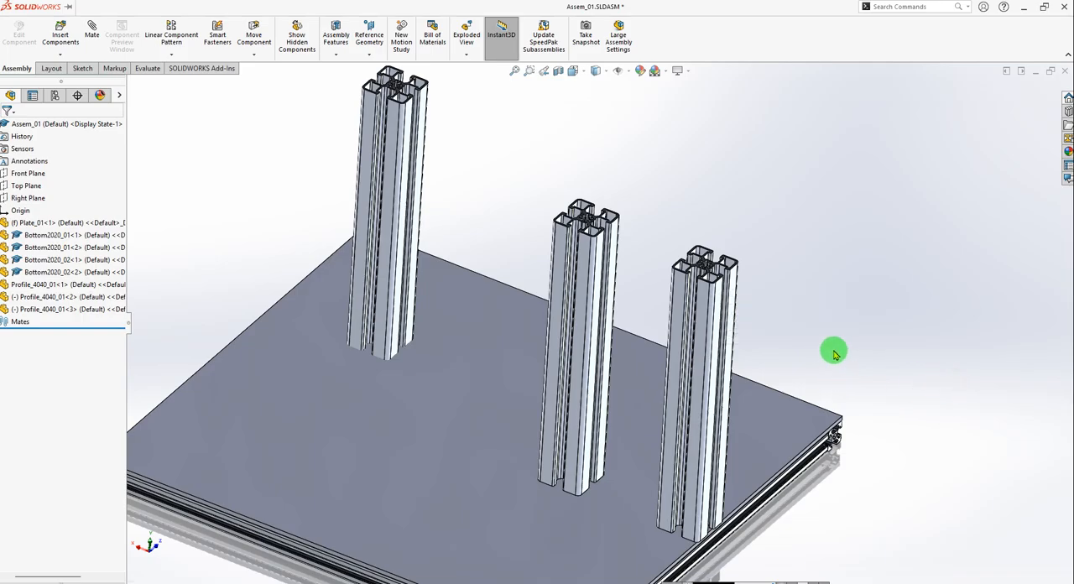
click(705, 300)
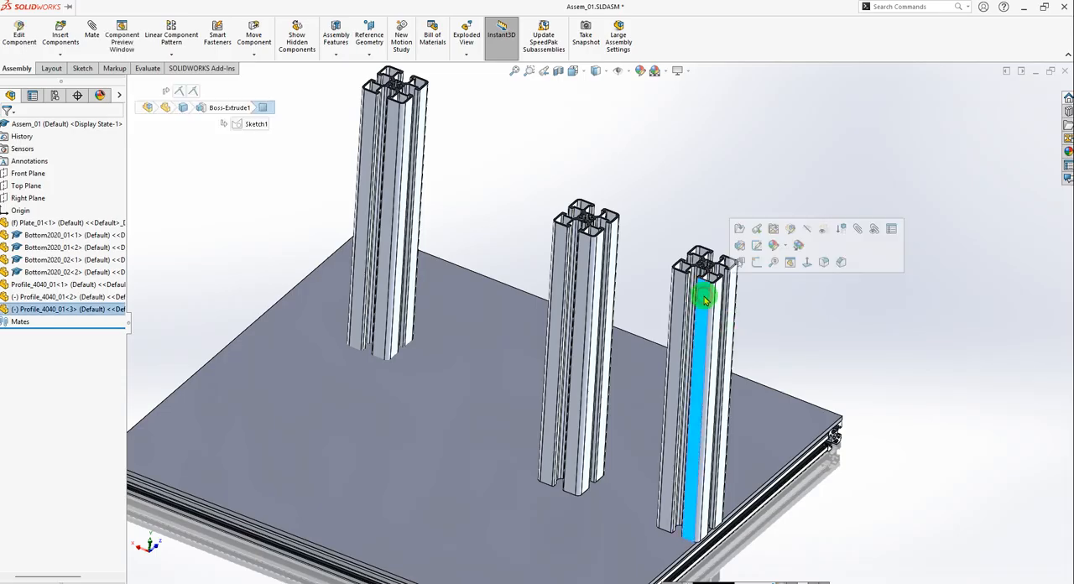
click(52, 309)
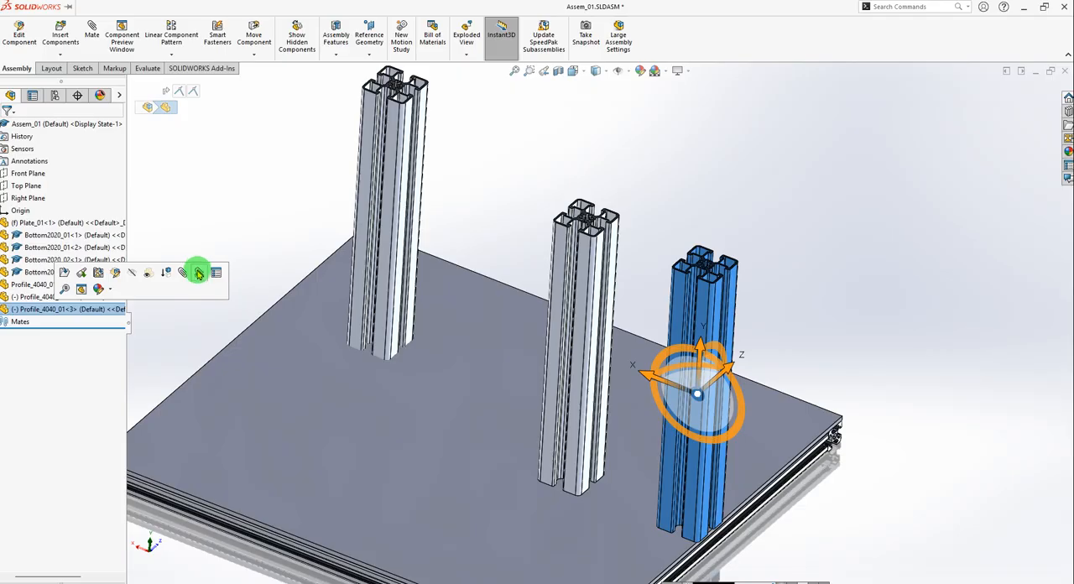
click(199, 273)
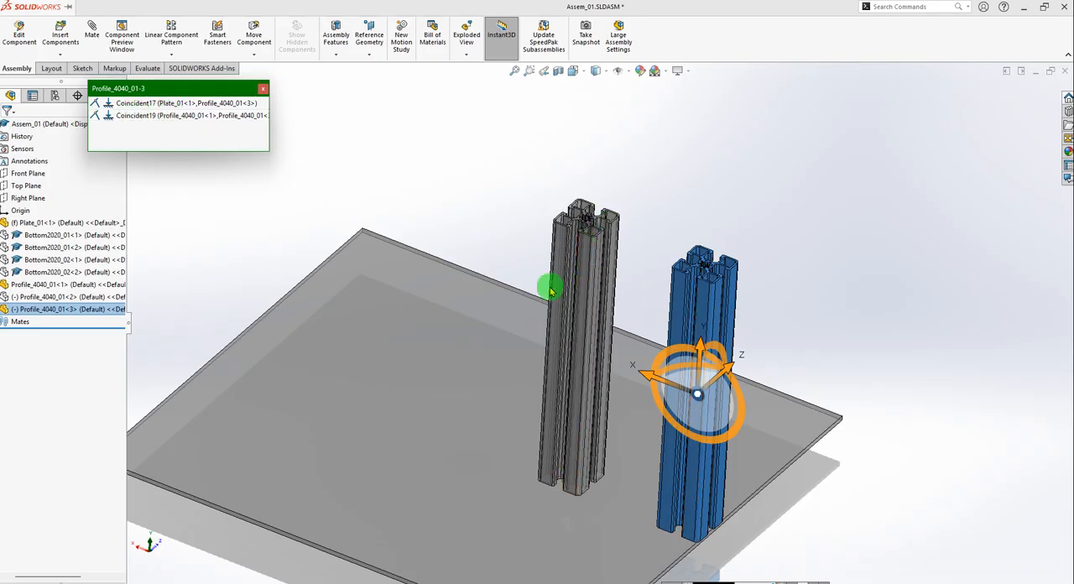
click(262, 91)
click(803, 297)
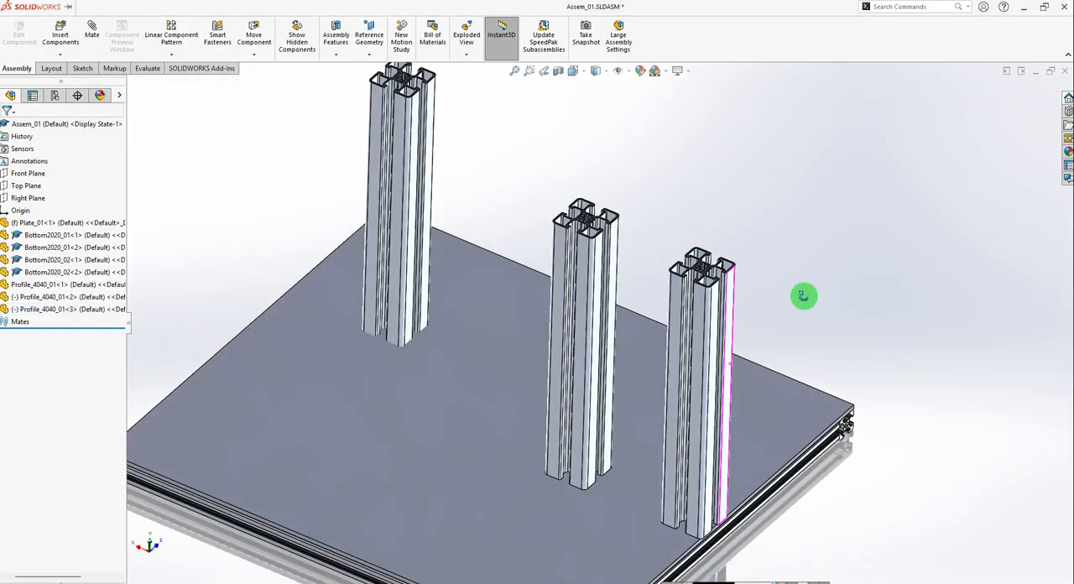
Add a 61 mm distance mate between the facing side faces of the fixed upright and the third Profile_4040_01 instance.
middle_drag(804, 296, 792, 369)
scroll(768, 420, down, 2)
drag(663, 424, 627, 432)
click(883, 445)
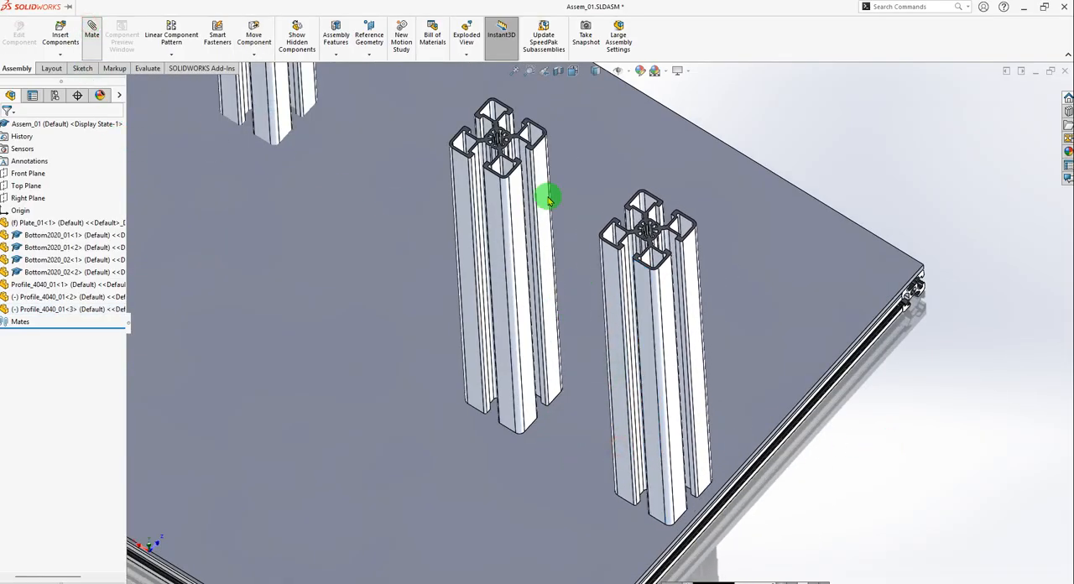
scroll(520, 174, down, 5)
click(498, 206)
scroll(599, 263, up, 4)
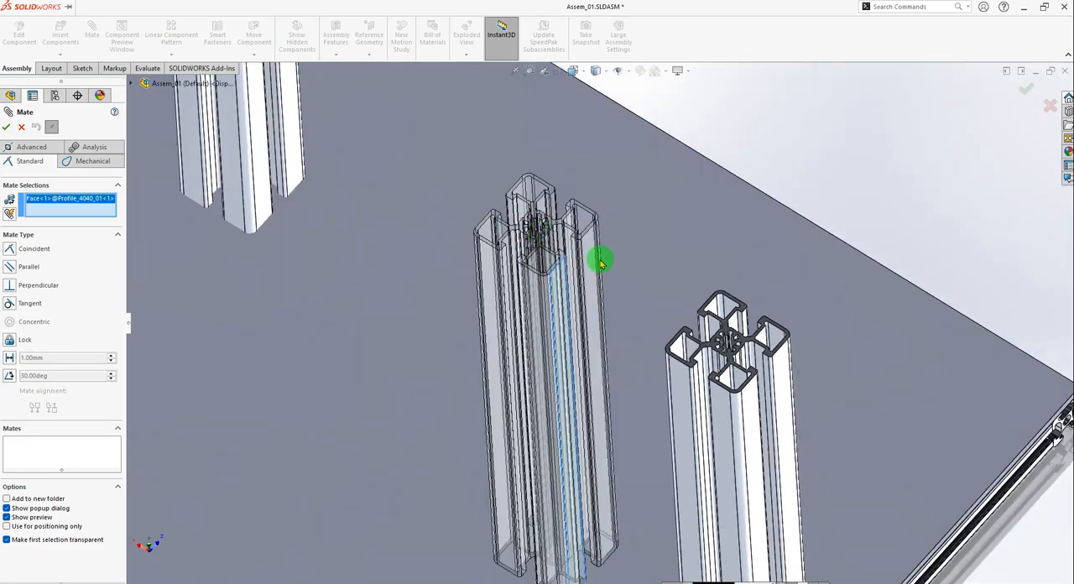
middle_drag(600, 263, 590, 320)
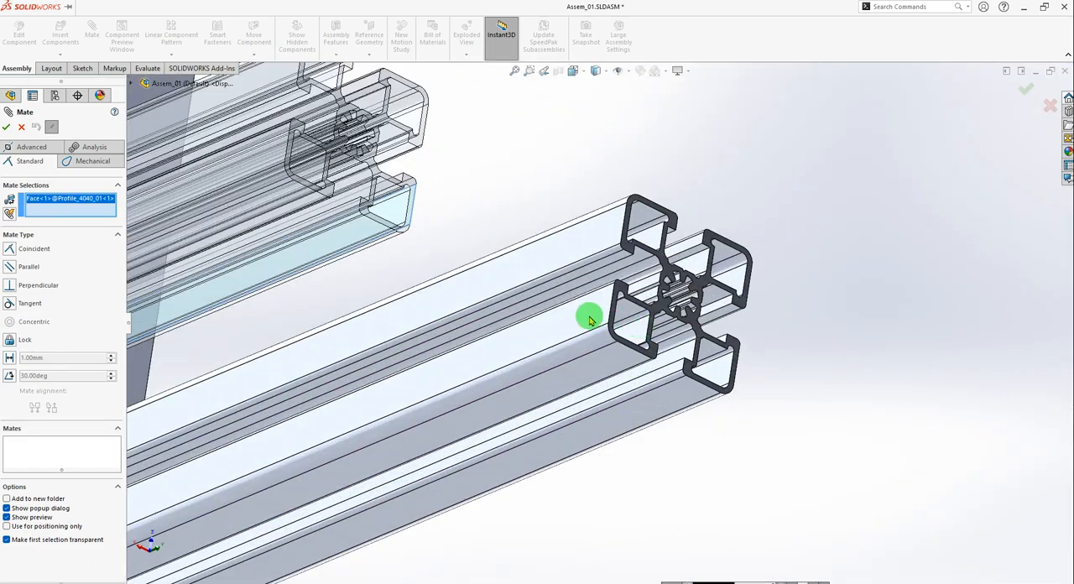
click(590, 319)
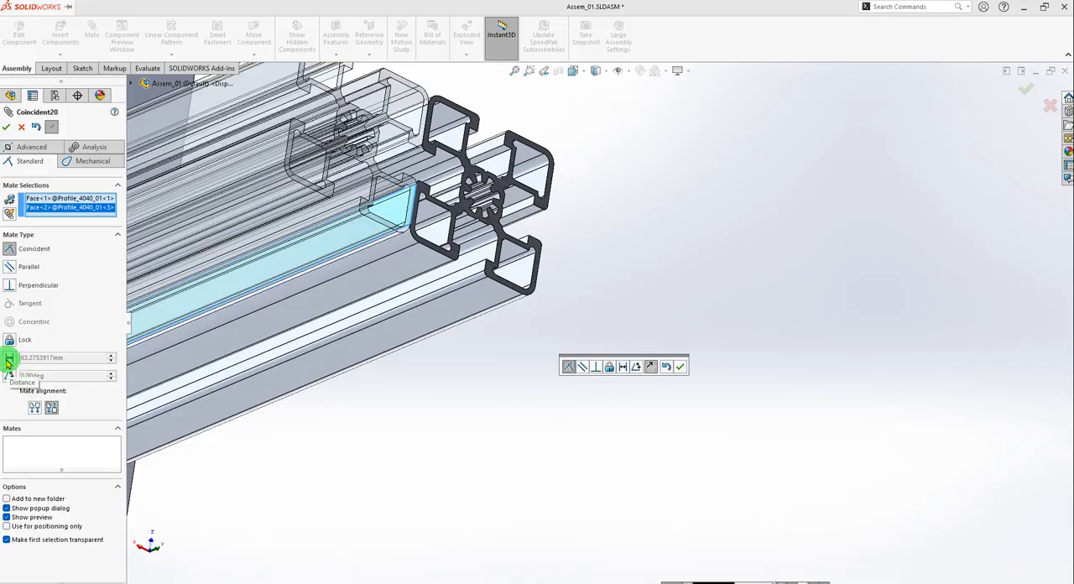
click(7, 359)
click(57, 359)
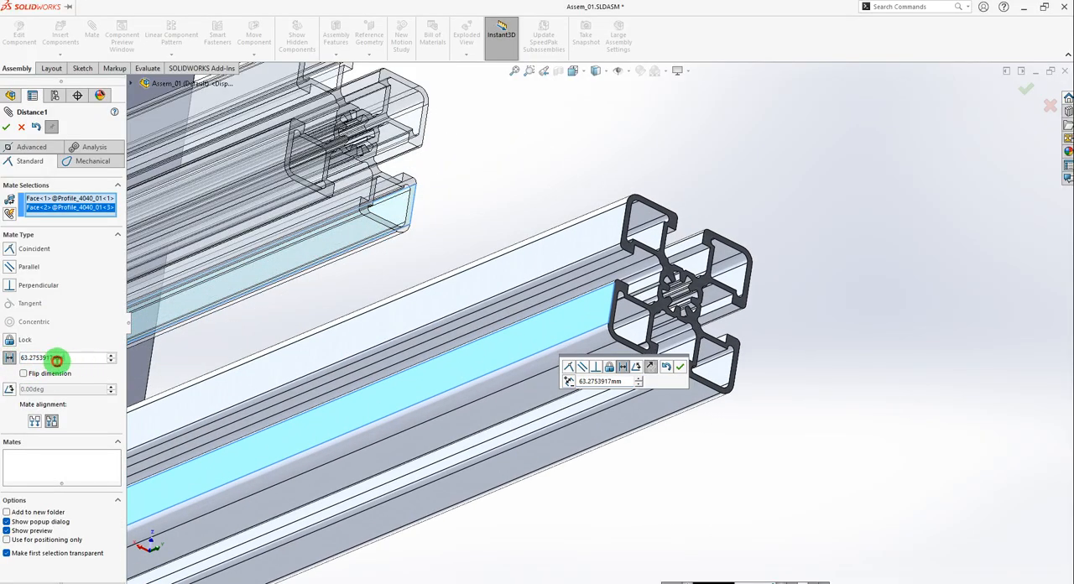
double_click(56, 361)
text(d)
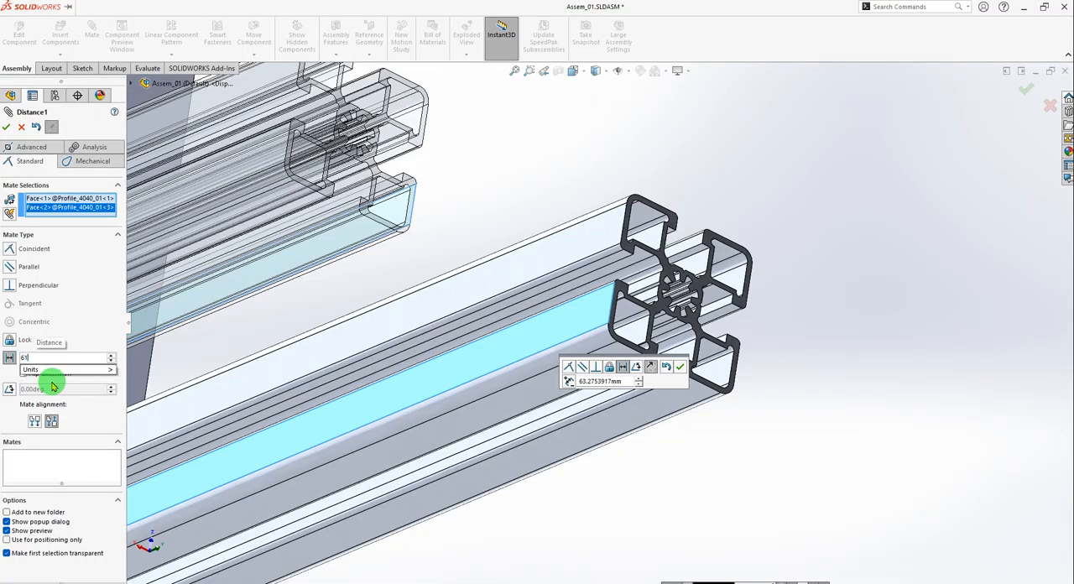
text(1)
key(Return)
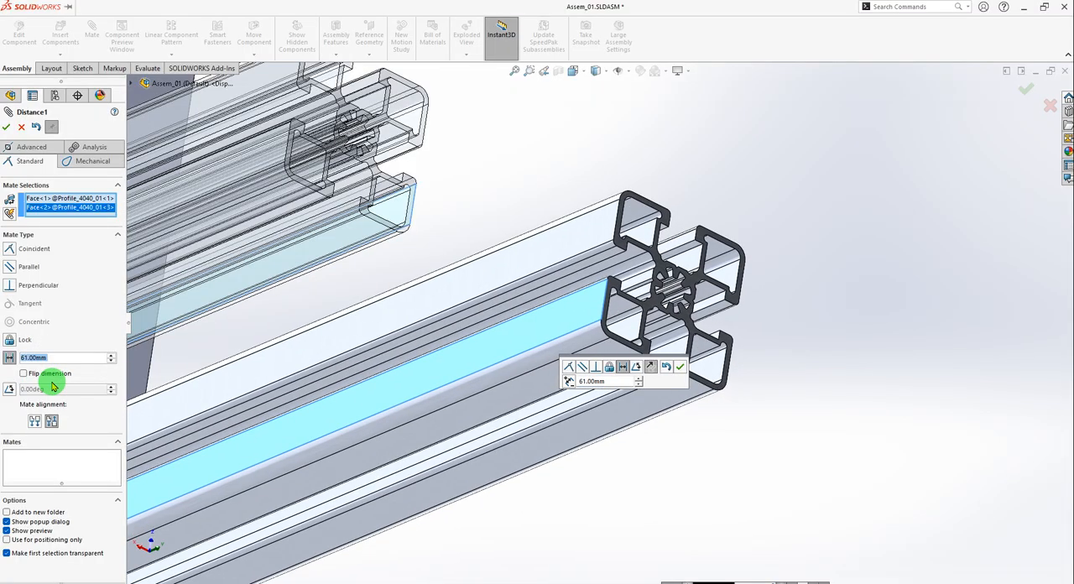
click(680, 367)
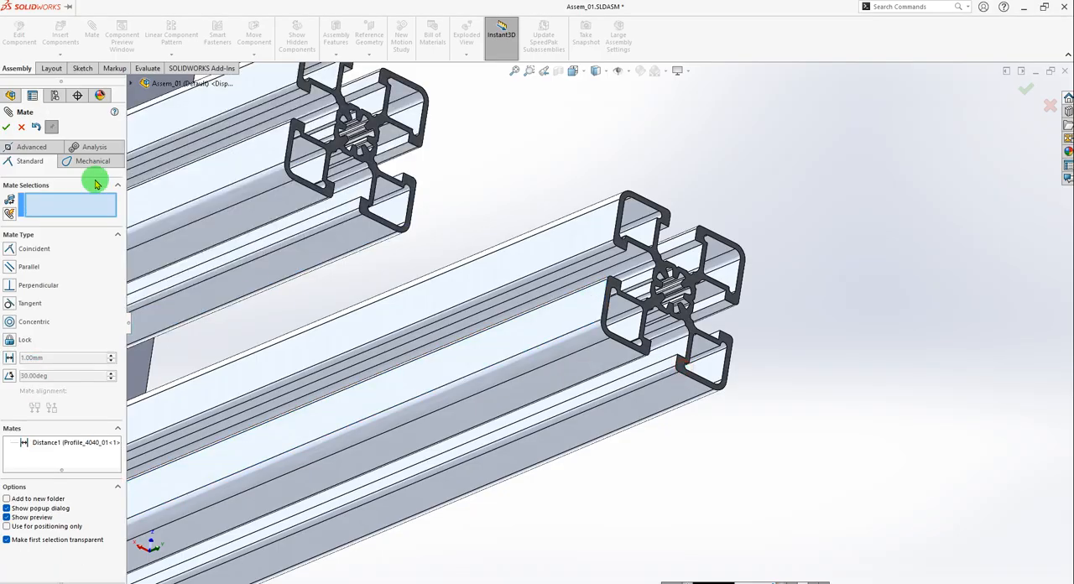
click(6, 126)
Check the mates of the third Profile_4040_01 instance with the distance mate included.
scroll(571, 239, up, 3)
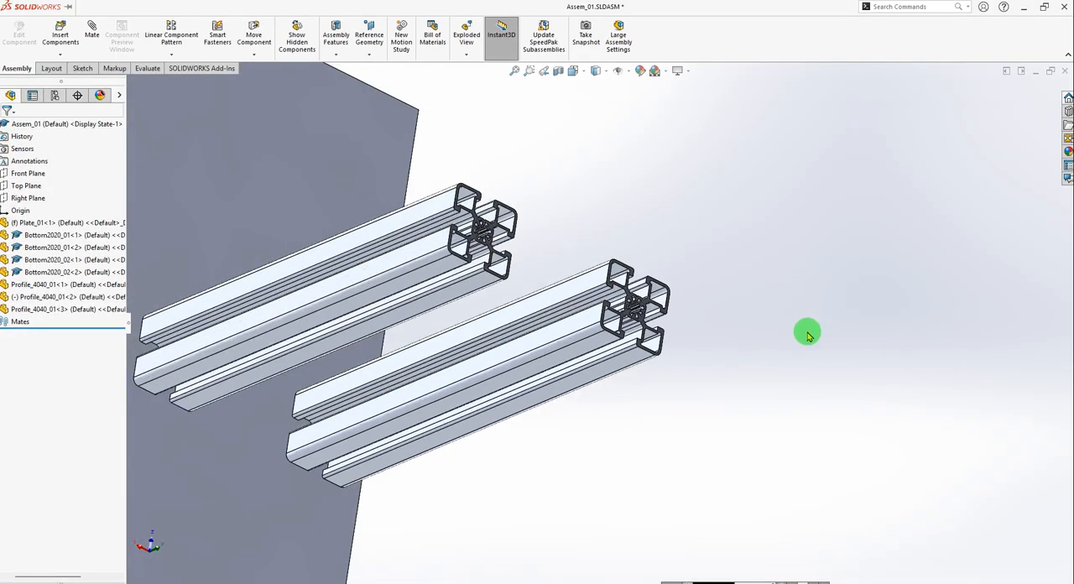
middle_drag(767, 357, 604, 331)
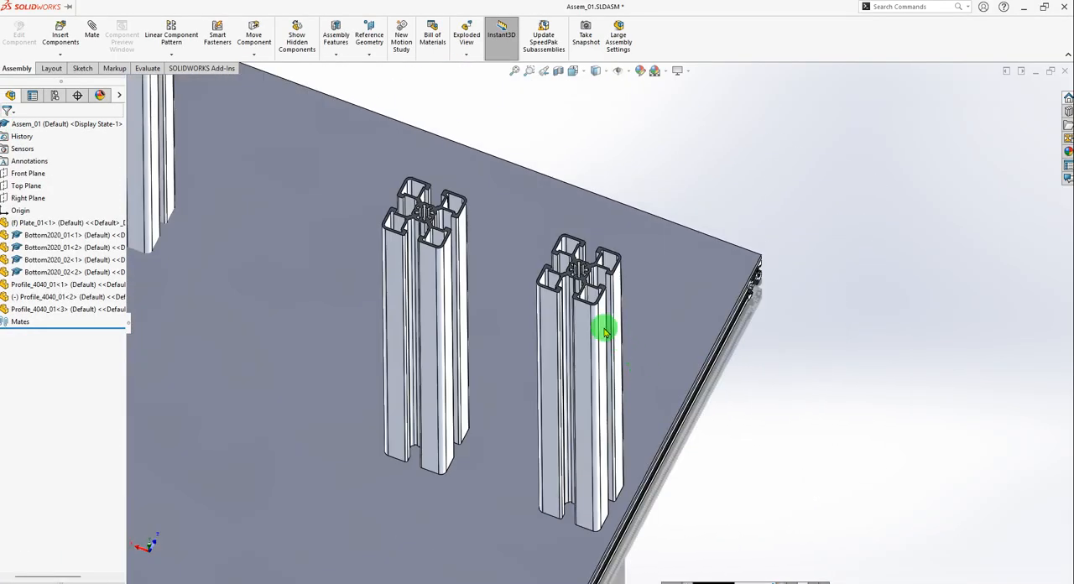
click(588, 325)
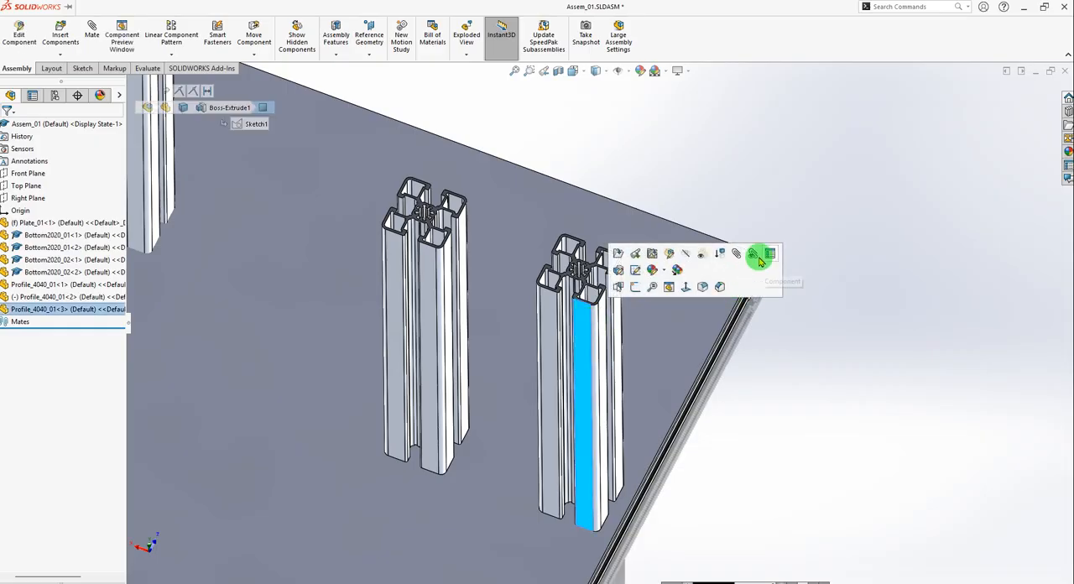
click(753, 256)
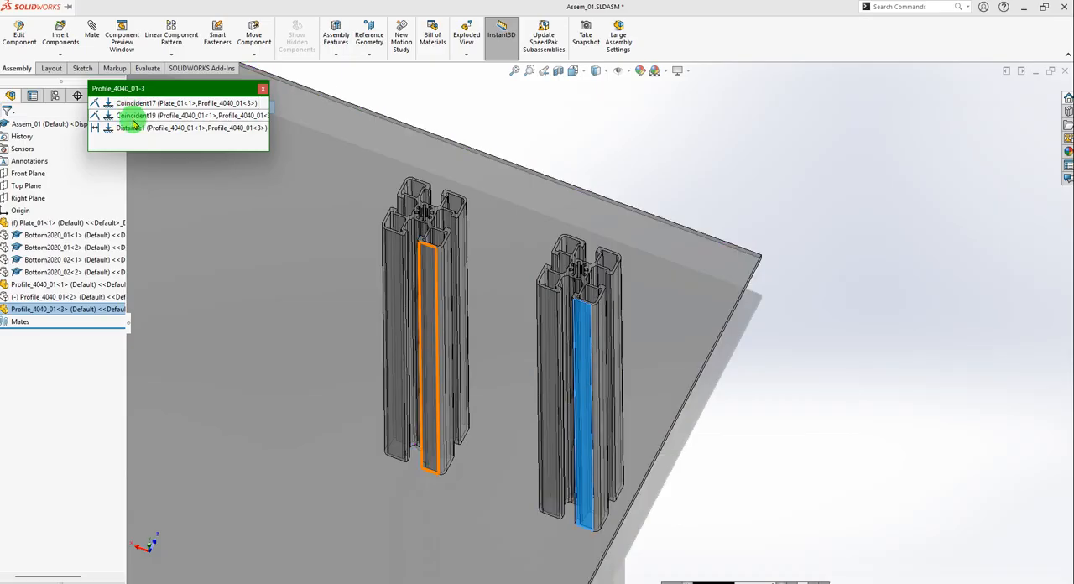
click(265, 91)
Examine the placement of the second Profile_4040_01 upright on Plate_01 relative to the other two uprights.
scroll(679, 272, up, 5)
scroll(447, 205, down, 5)
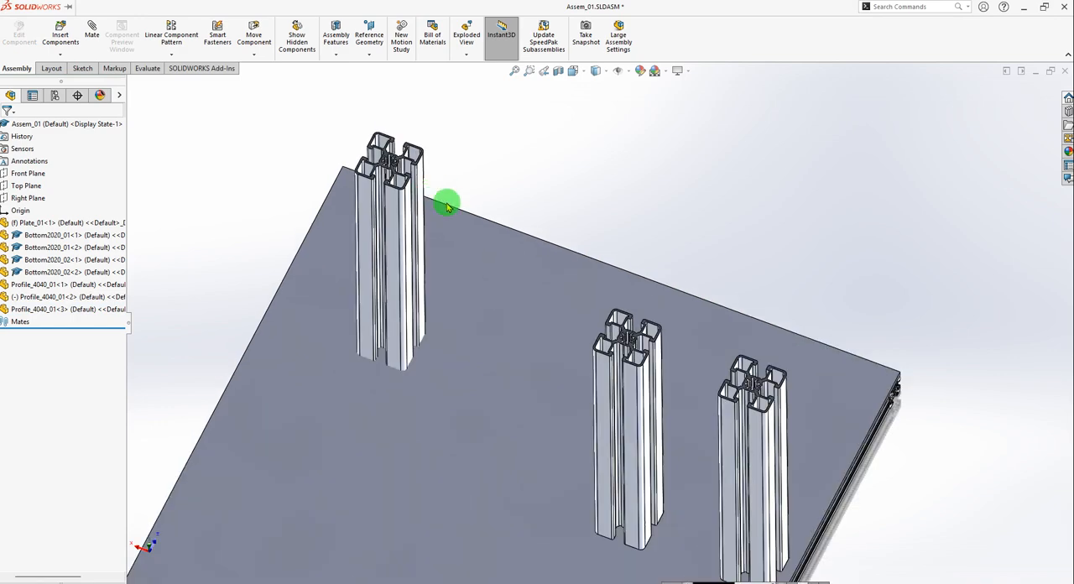
scroll(437, 215, down, 3)
scroll(412, 233, up, 4)
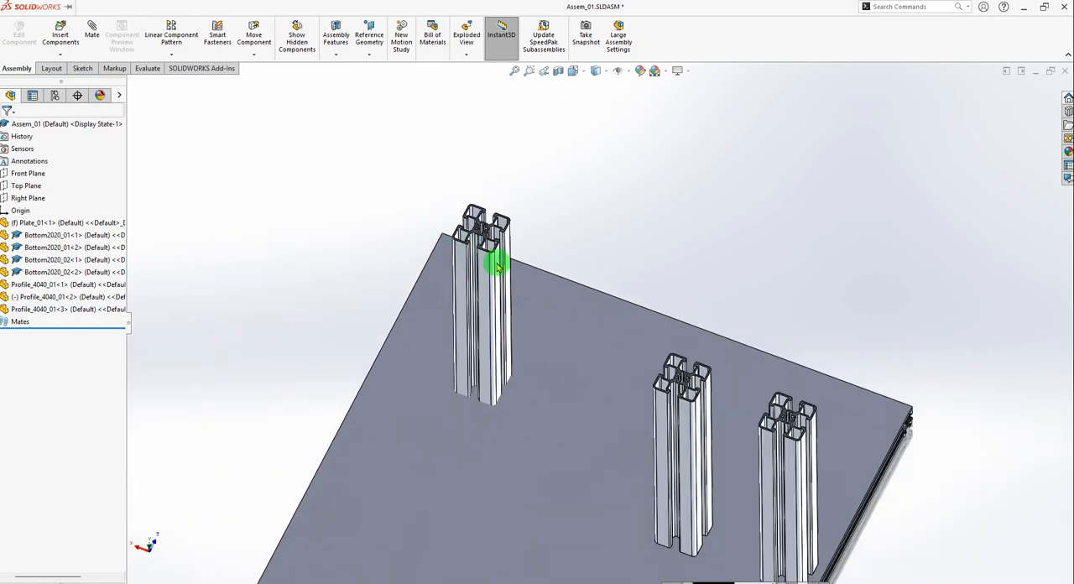
scroll(498, 266, down, 5)
scroll(659, 361, up, 2)
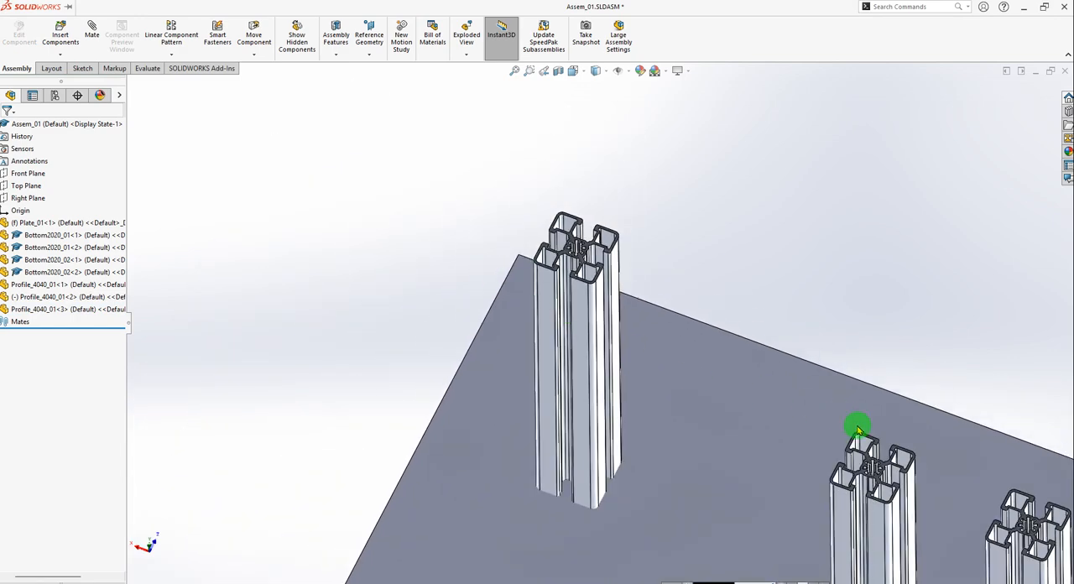
middle_drag(857, 429, 784, 480)
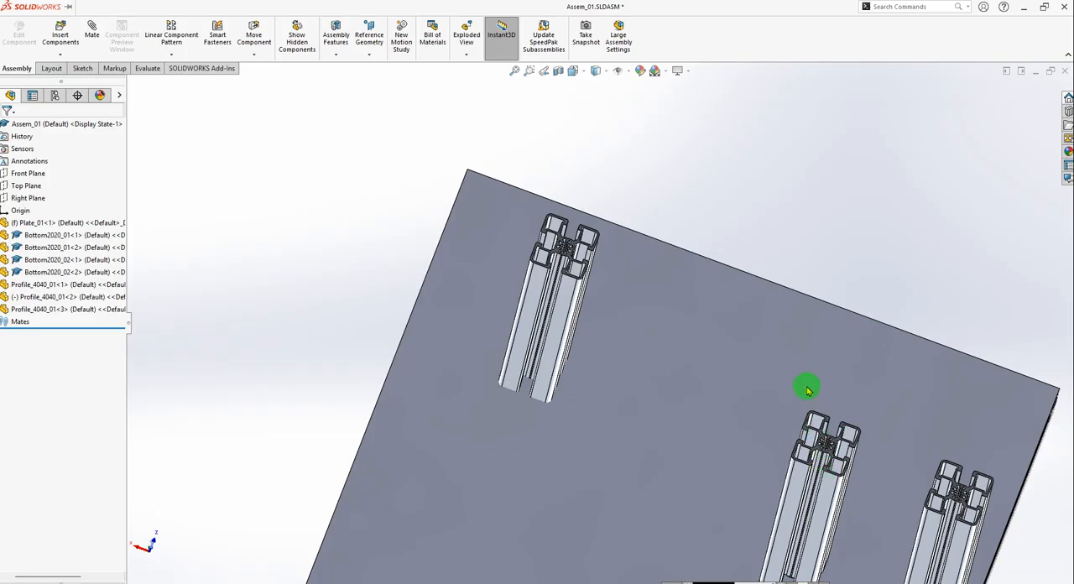
Switch to the reference assembly 01_Kepykla_Blynu_06_v02 and measure the distance between side faces of the Profilis_4040L250_01 and Profilis_4040L250_02 uprights.
key(ctrl+Tab)
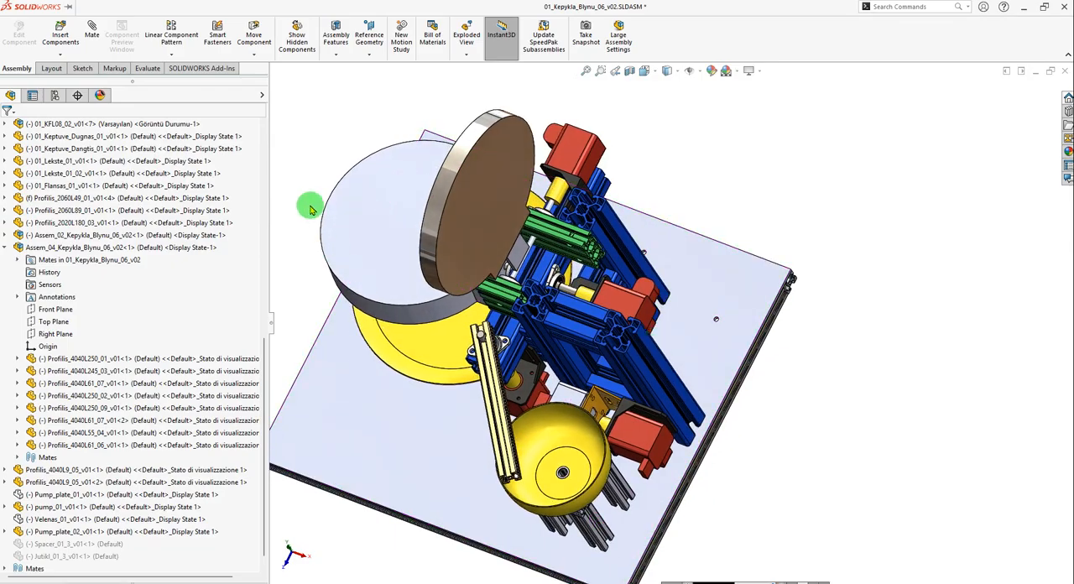
click(149, 71)
click(199, 24)
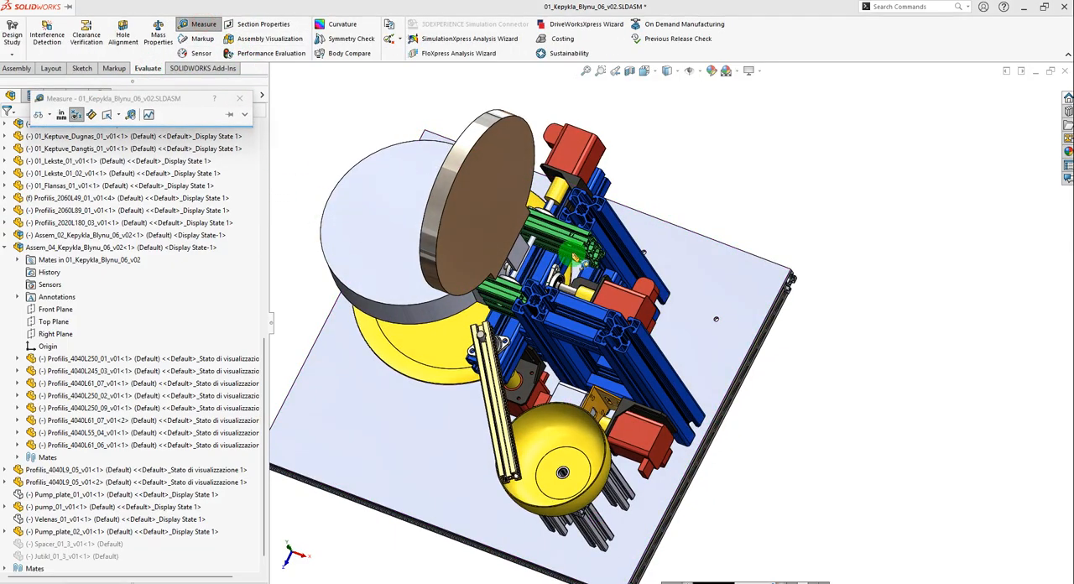
scroll(574, 259, down, 5)
click(641, 270)
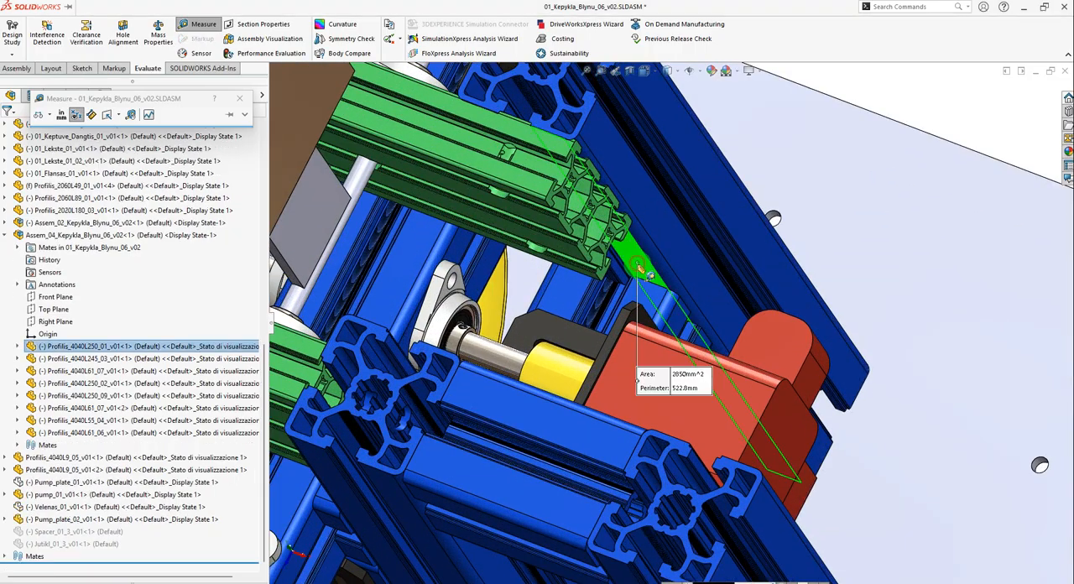
middle_drag(640, 269, 809, 379)
click(513, 422)
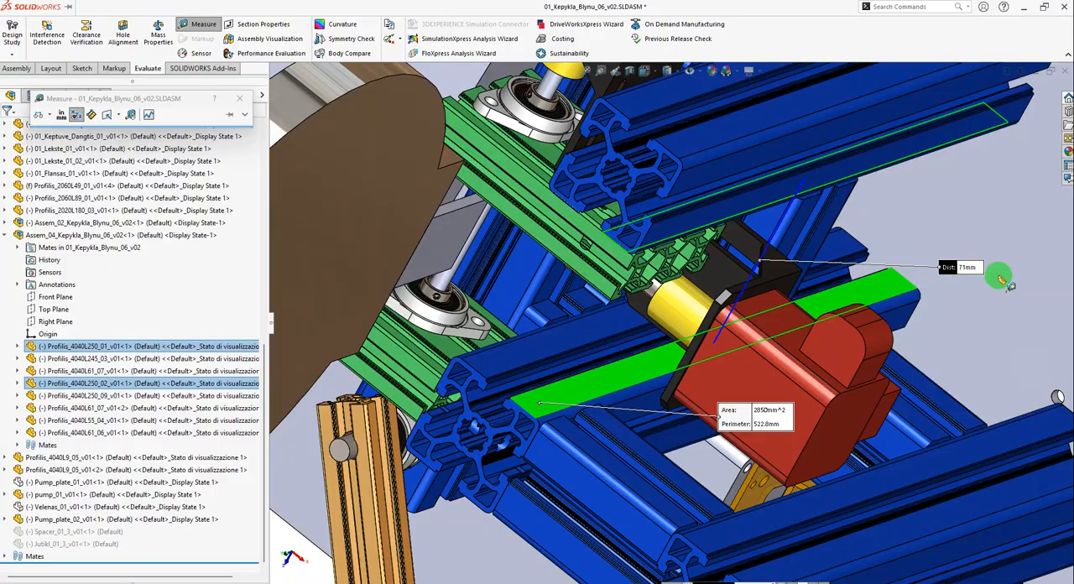
scroll(839, 331, up, 5)
middle_drag(838, 332, 804, 285)
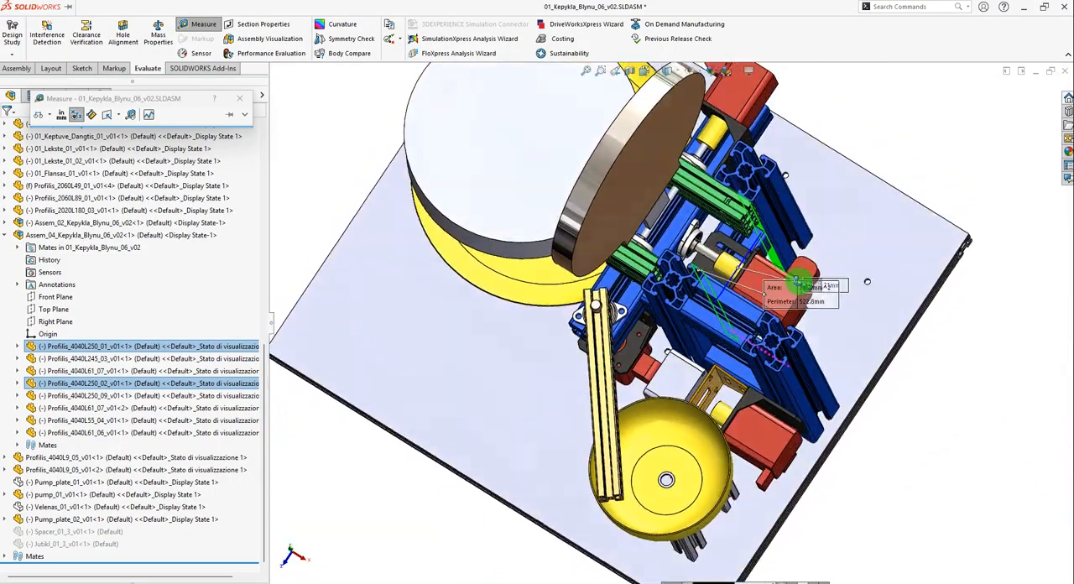
Return to Assem_01 and set up a coincident mate between matching side faces of the second and first Profile_4040_01 instances.
key(Escape)
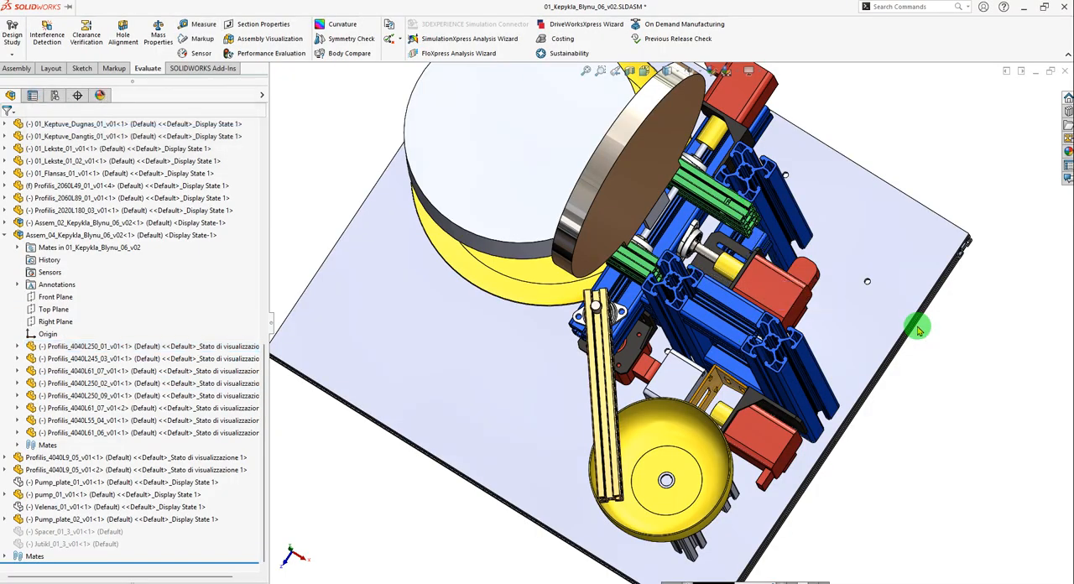
key(ctrl+Tab)
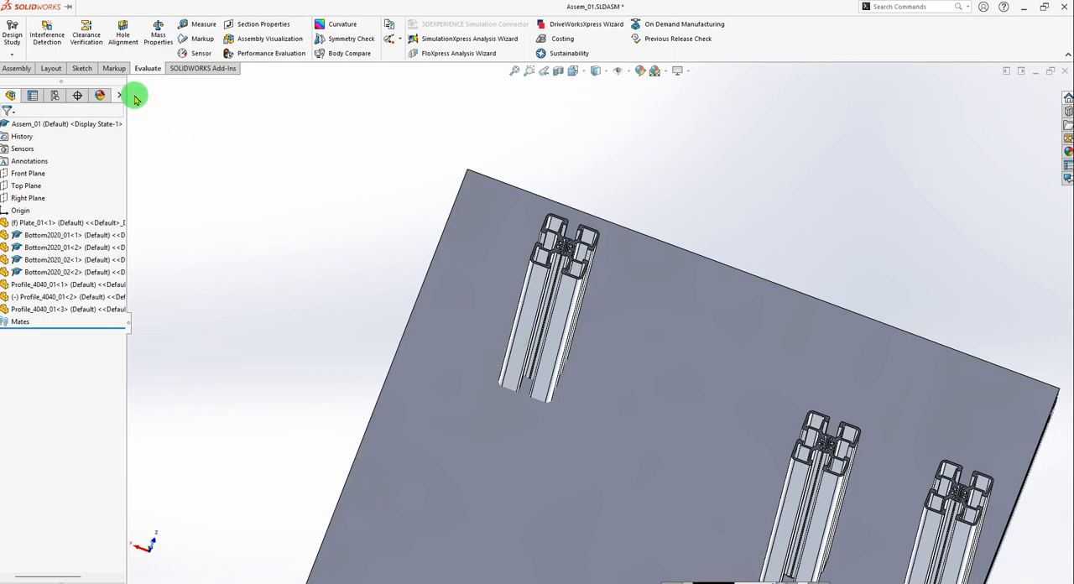
click(91, 30)
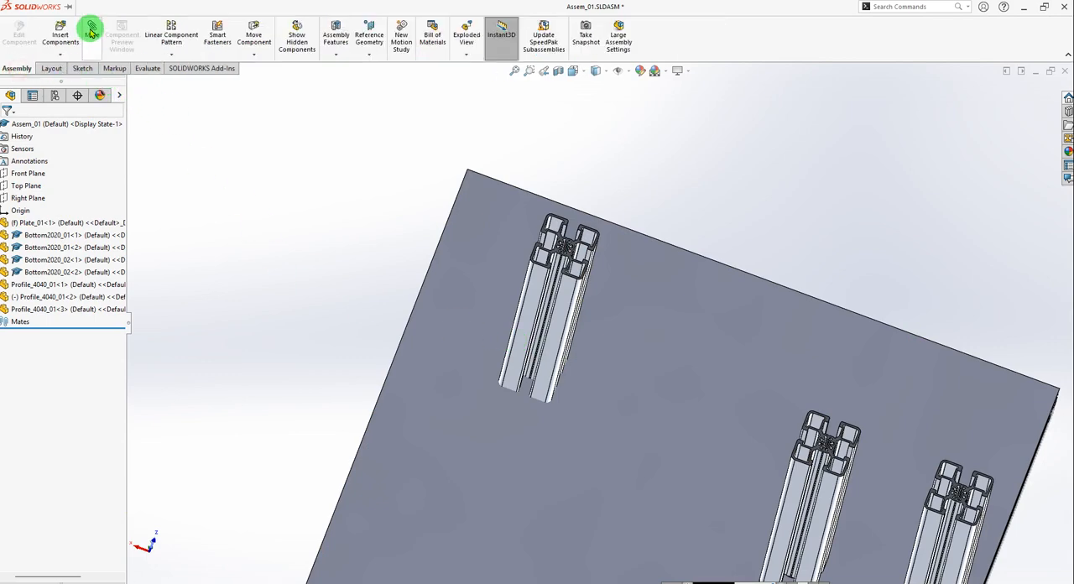
click(589, 246)
middle_drag(566, 381, 597, 384)
scroll(603, 307, down, 1)
click(603, 308)
scroll(603, 307, up, 3)
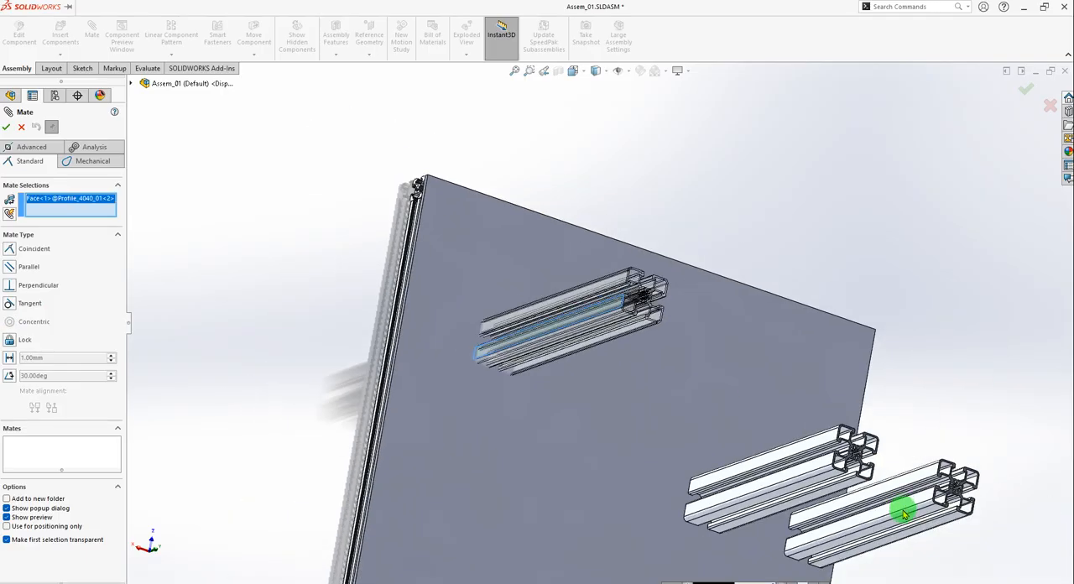
scroll(805, 420, down, 4)
click(790, 422)
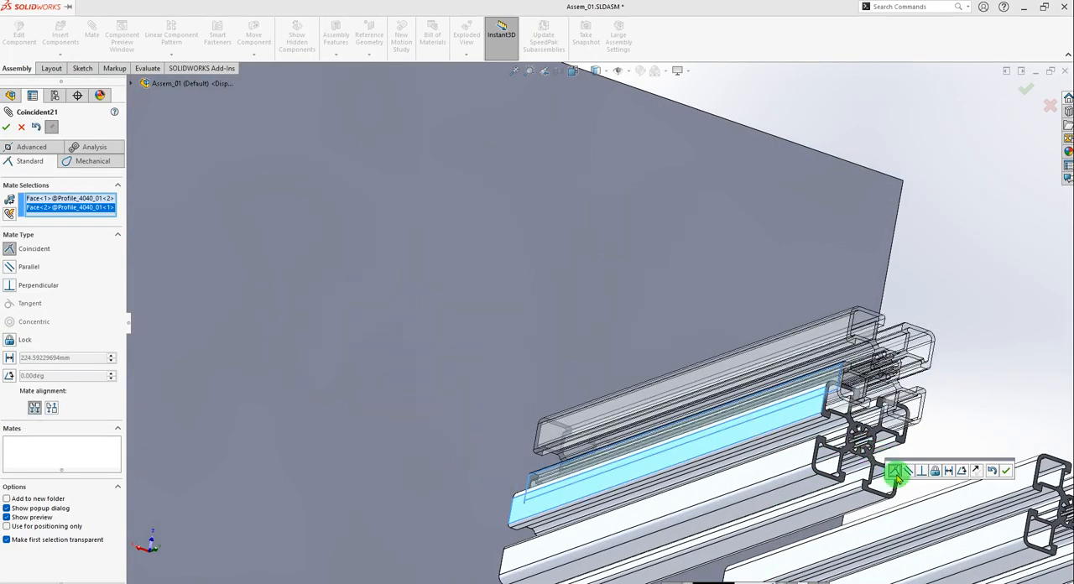
middle_drag(905, 458, 870, 482)
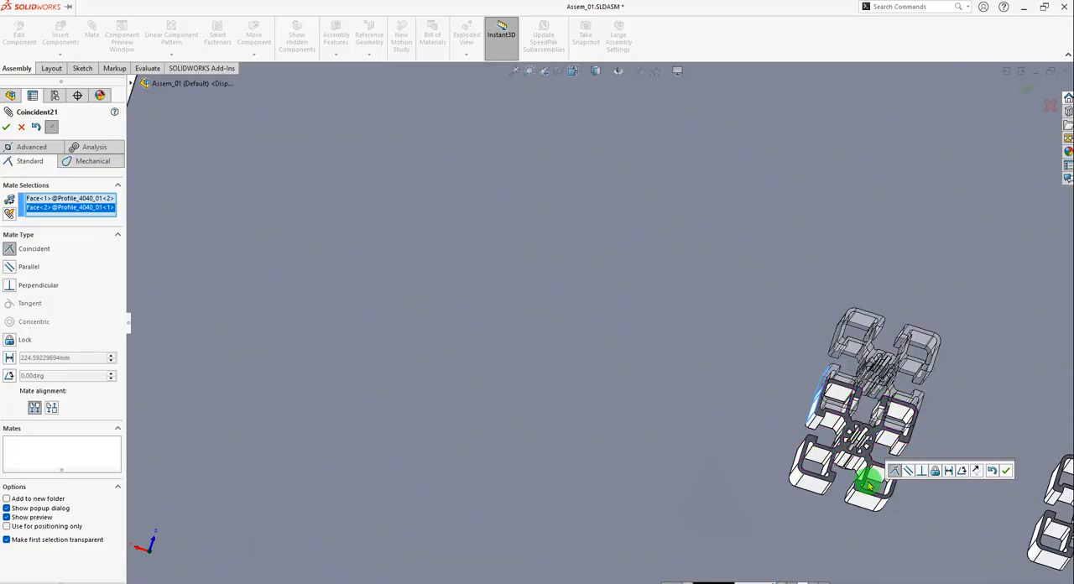
scroll(870, 482, up, 3)
Try the anti-aligned orientation for the coincident mate, inspect the upright's preview and restore the aligned orientation.
click(51, 407)
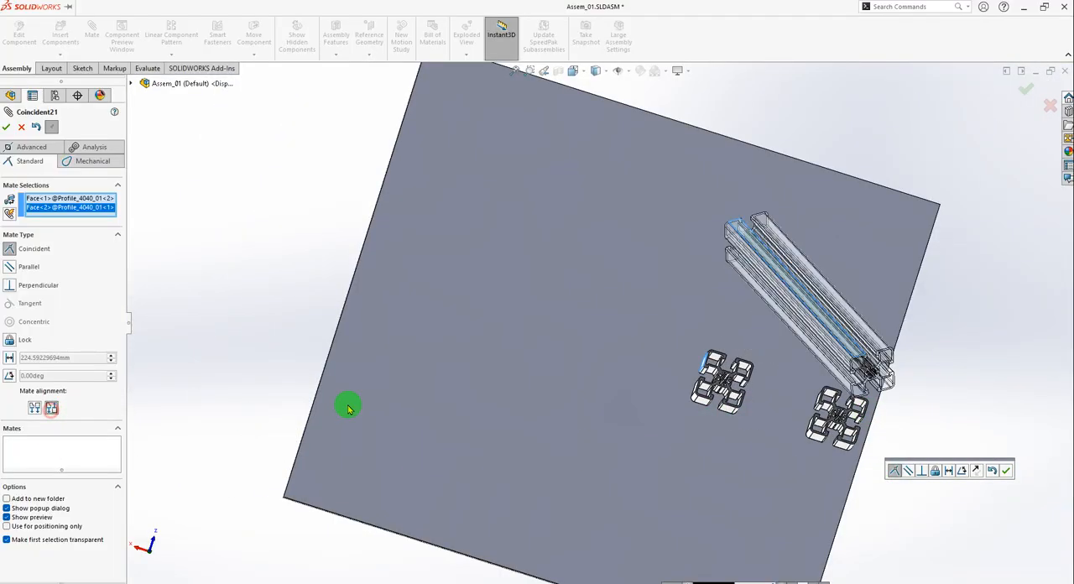
middle_drag(734, 239, 767, 217)
scroll(776, 187, down, 3)
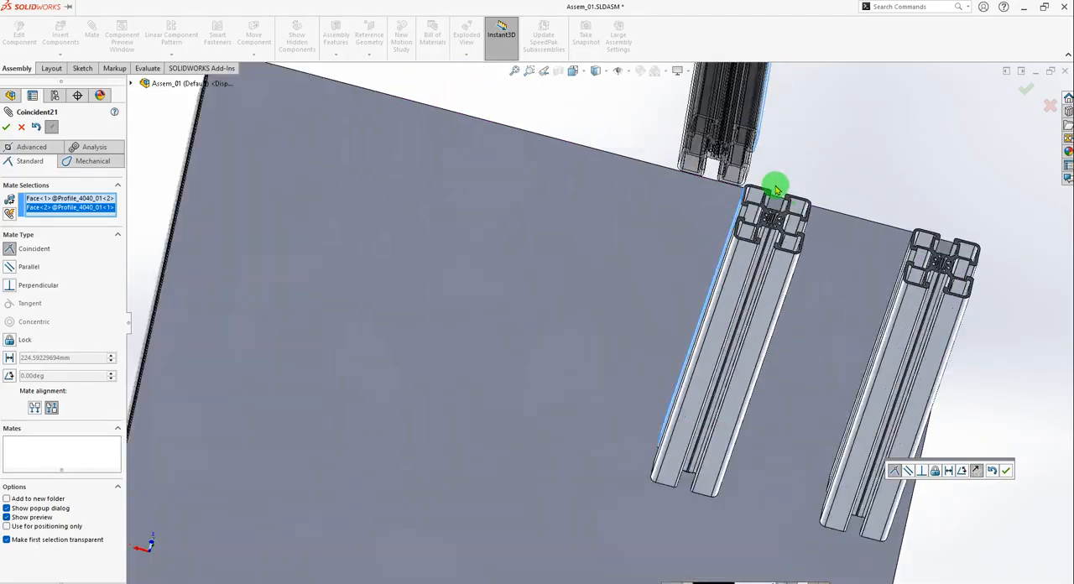
scroll(768, 211, up, 4)
scroll(674, 258, down, 3)
scroll(674, 258, up, 5)
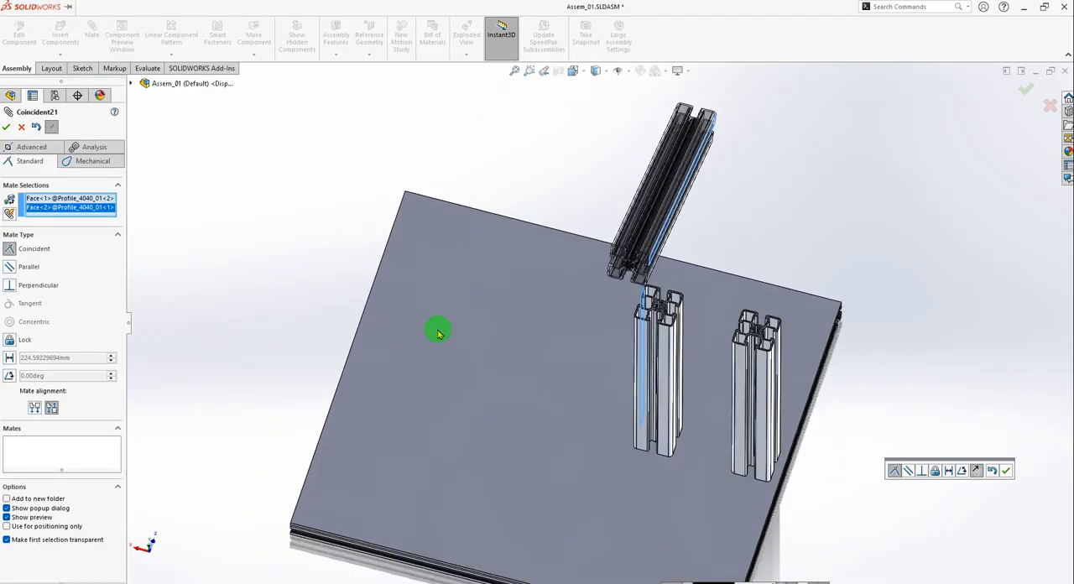
click(35, 409)
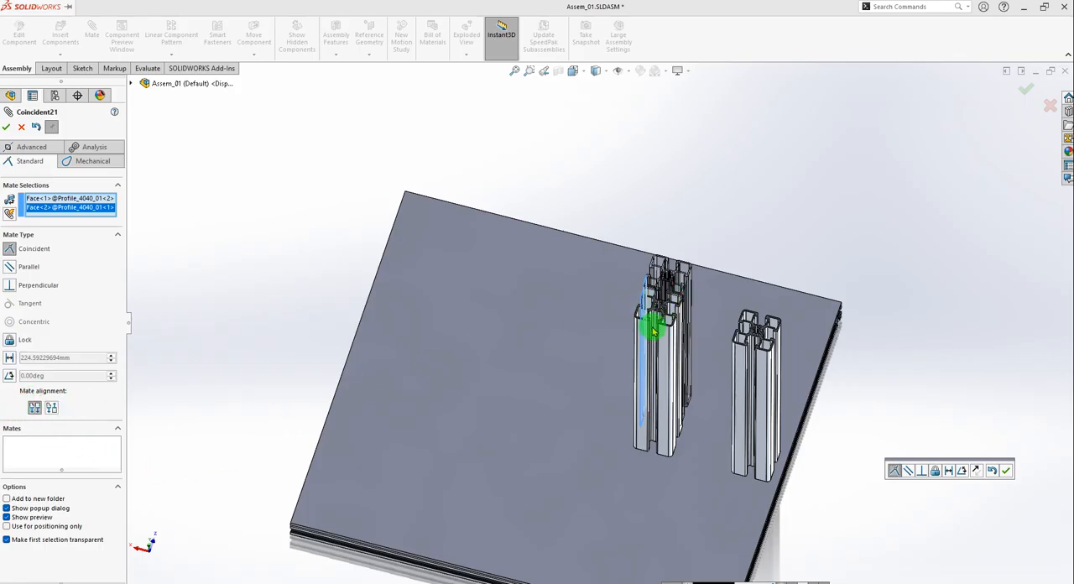
Check the aligned preview of the second upright and accept the coincident mate with the first Profile_4040_01 instance.
middle_drag(654, 330, 654, 353)
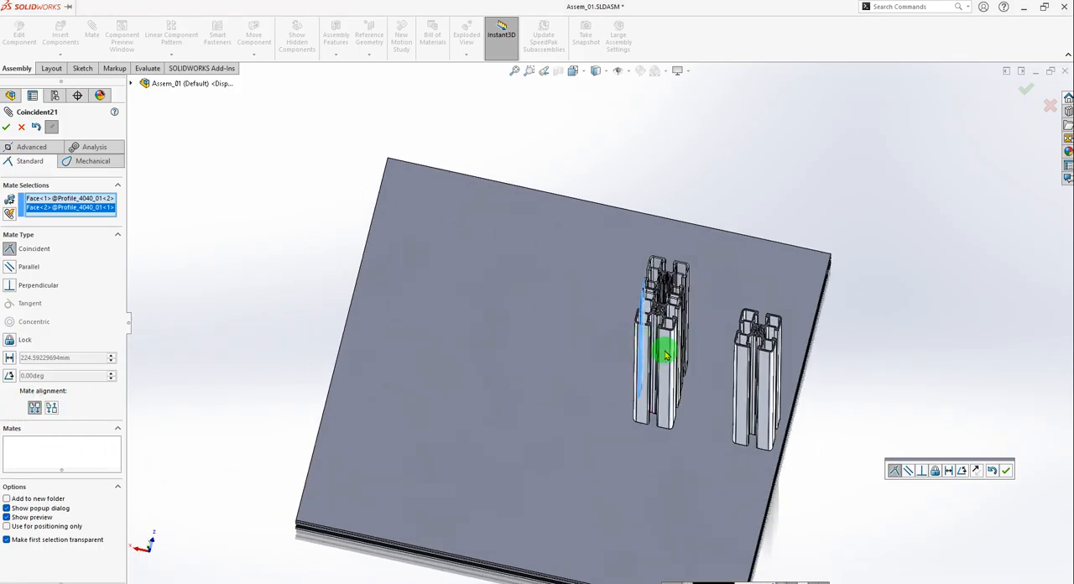
scroll(713, 322, down, 4)
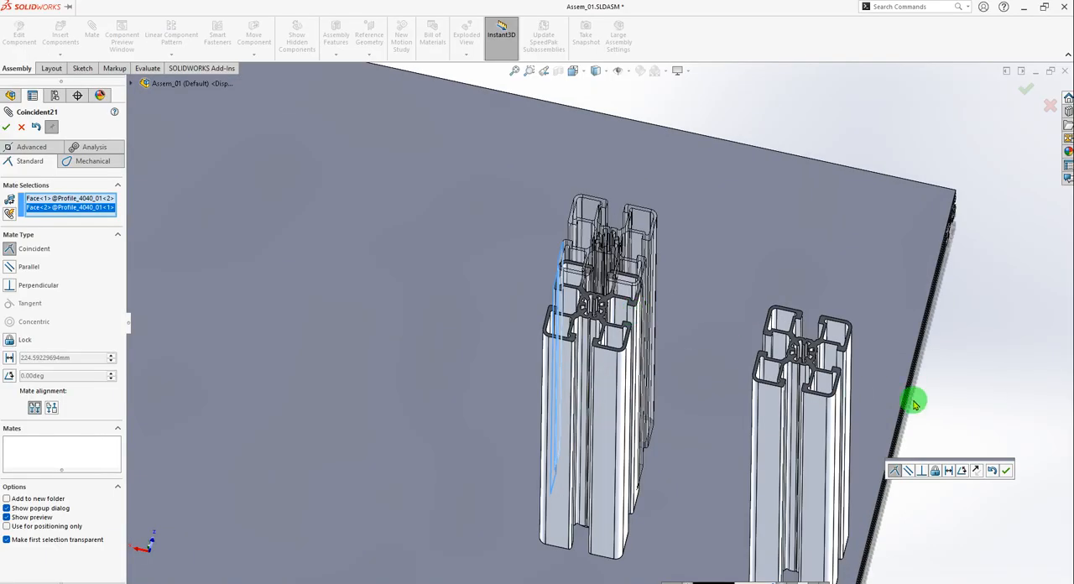
middle_drag(914, 406, 791, 413)
click(1008, 472)
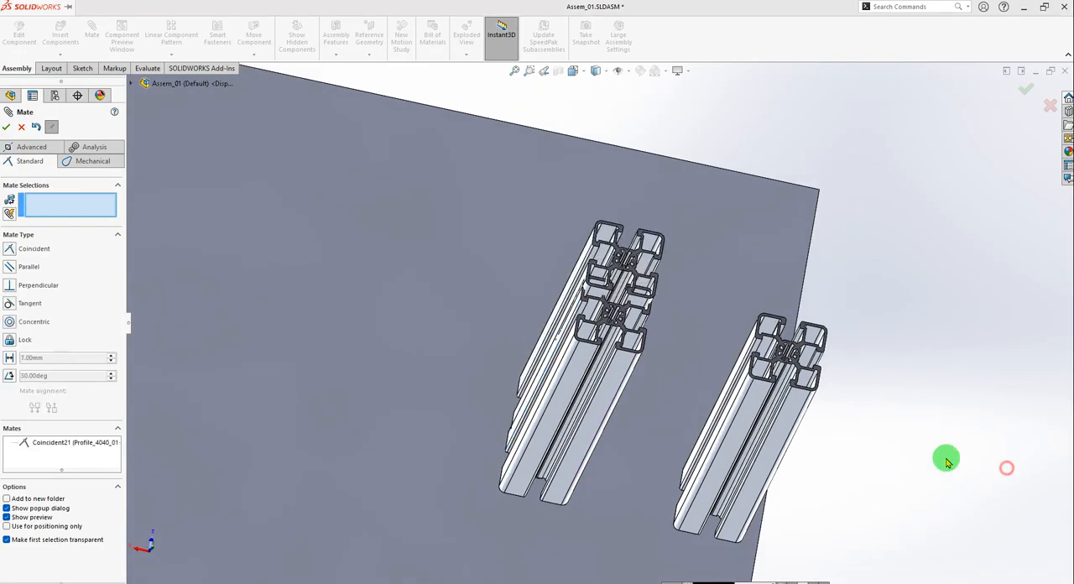
Slide the second Profile_4040_01 upright across Plate_01 away from the first upright.
middle_drag(942, 458, 664, 296)
scroll(671, 302, up, 3)
scroll(568, 292, down, 4)
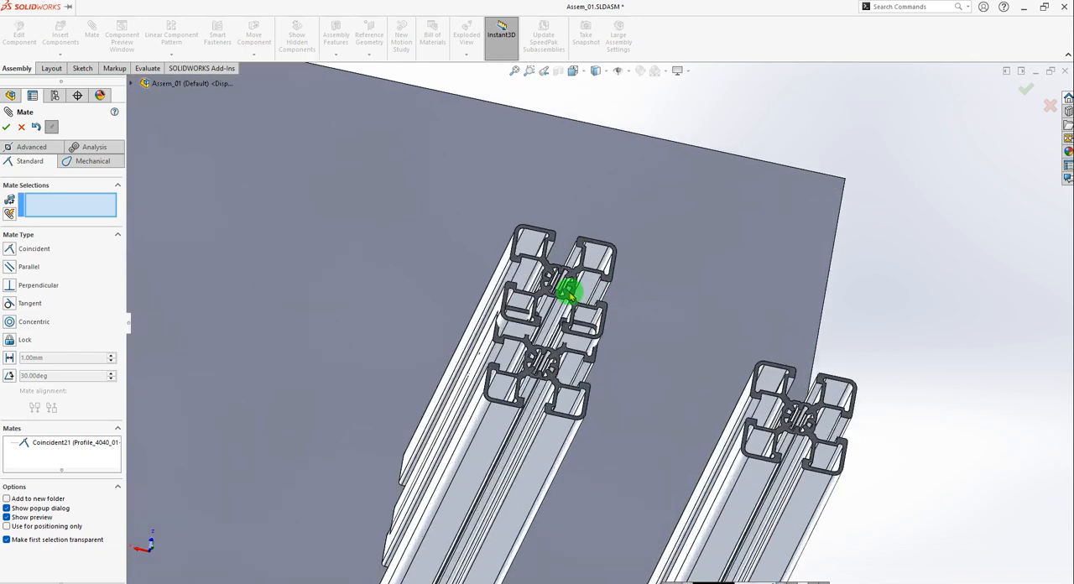
drag(569, 293, 589, 105)
scroll(752, 297, up, 4)
middle_drag(794, 344, 751, 361)
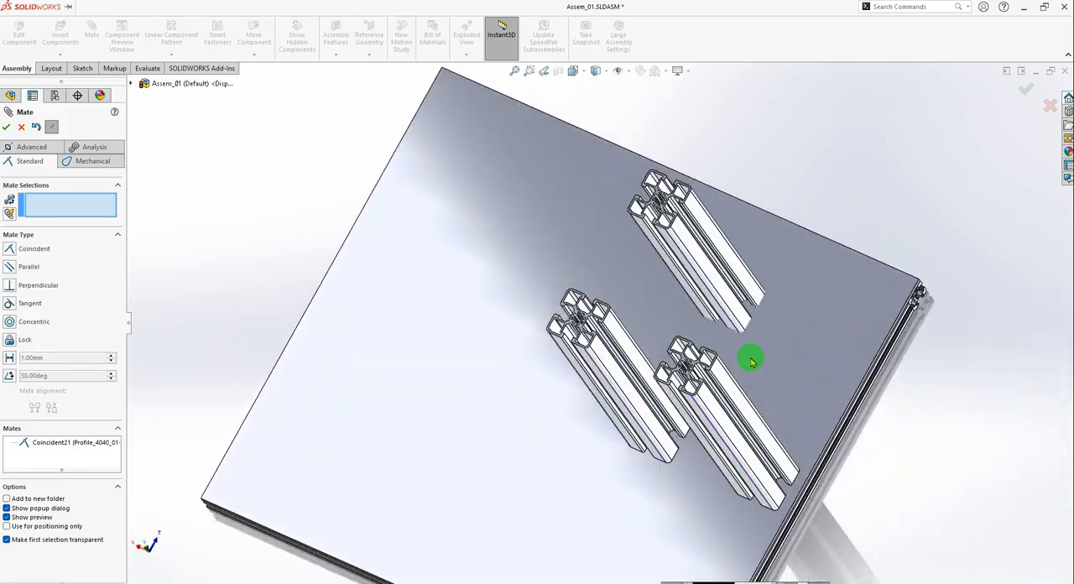
Add a 71 mm distance mate between the facing side faces of the second and first Profile_4040_01 instances.
scroll(671, 267, down, 5)
click(605, 183)
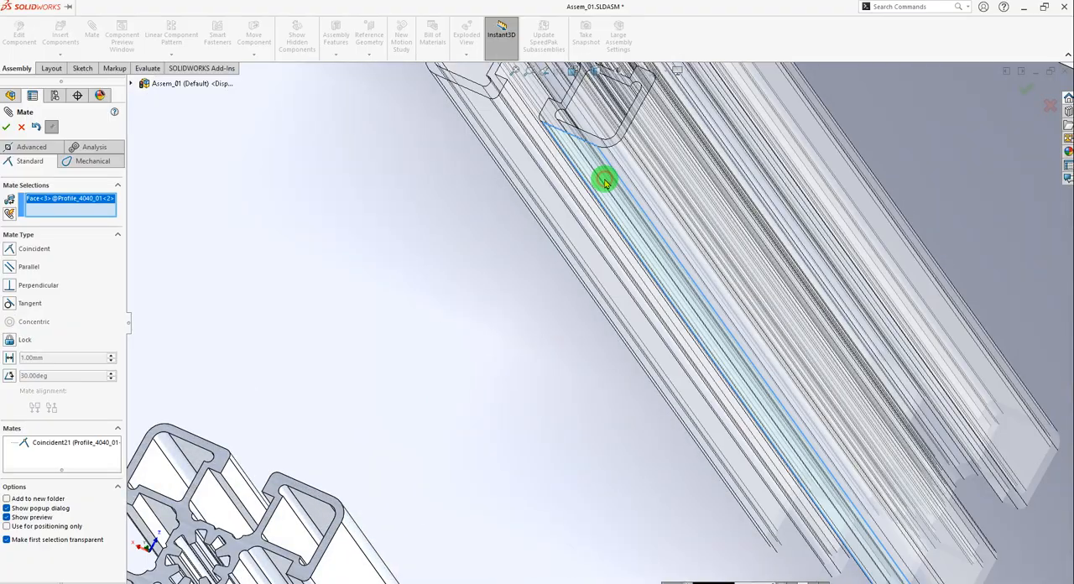
scroll(606, 178, up, 5)
middle_drag(618, 300, 583, 395)
scroll(462, 487, down, 5)
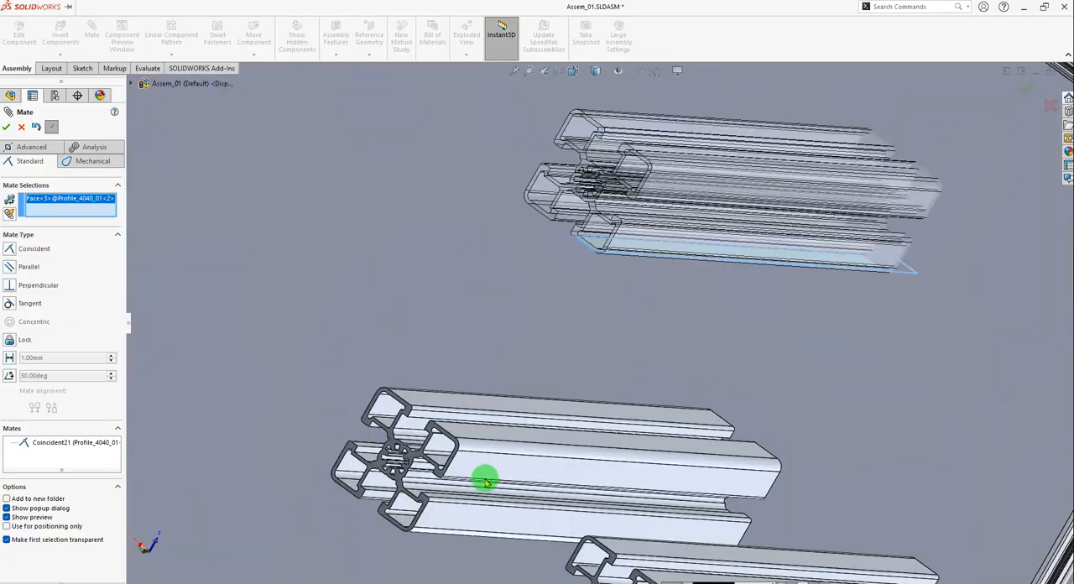
click(475, 395)
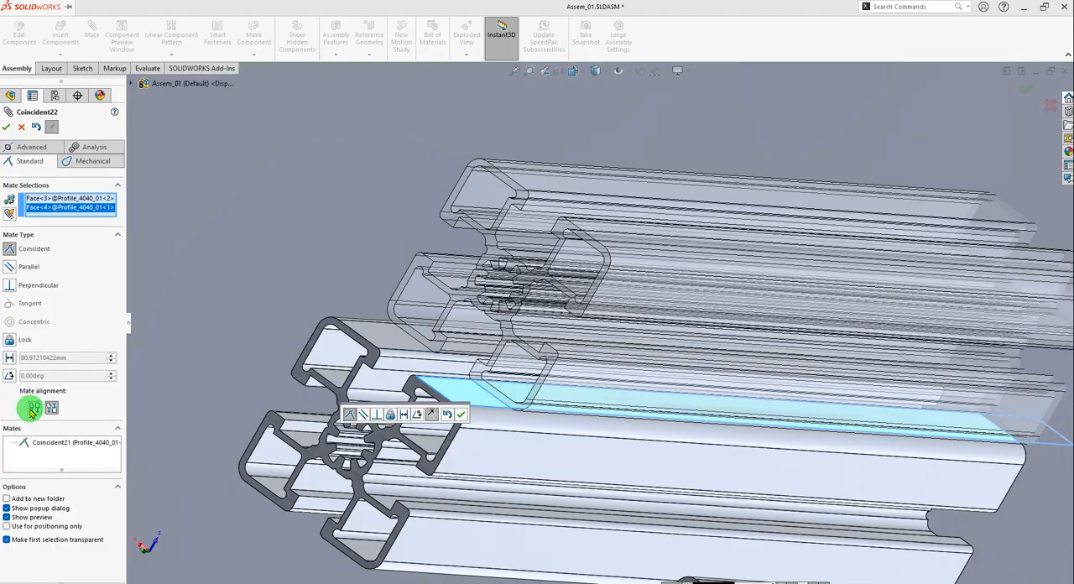
click(8, 358)
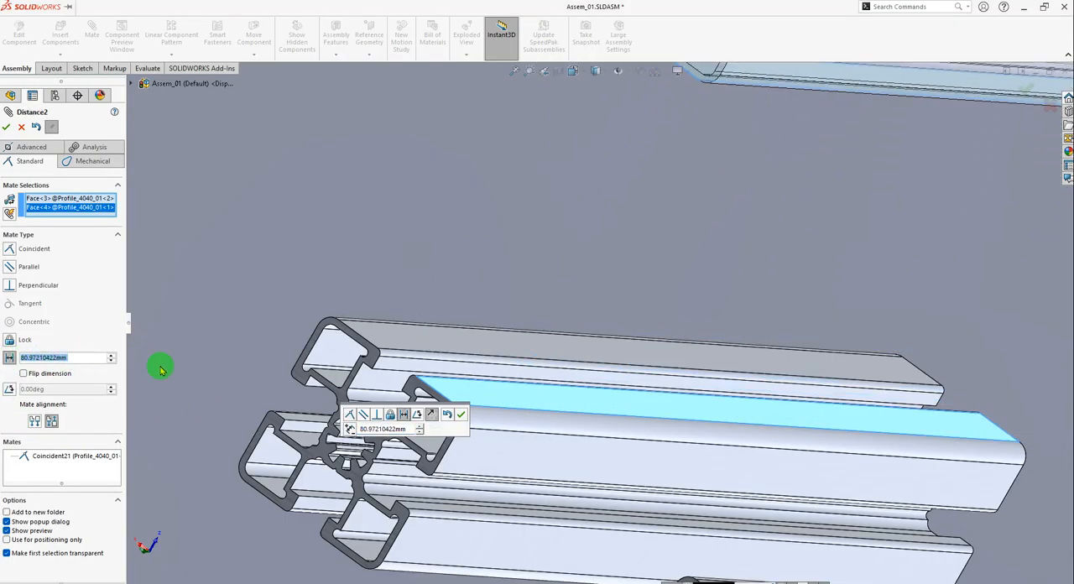
text(71)
key(Return)
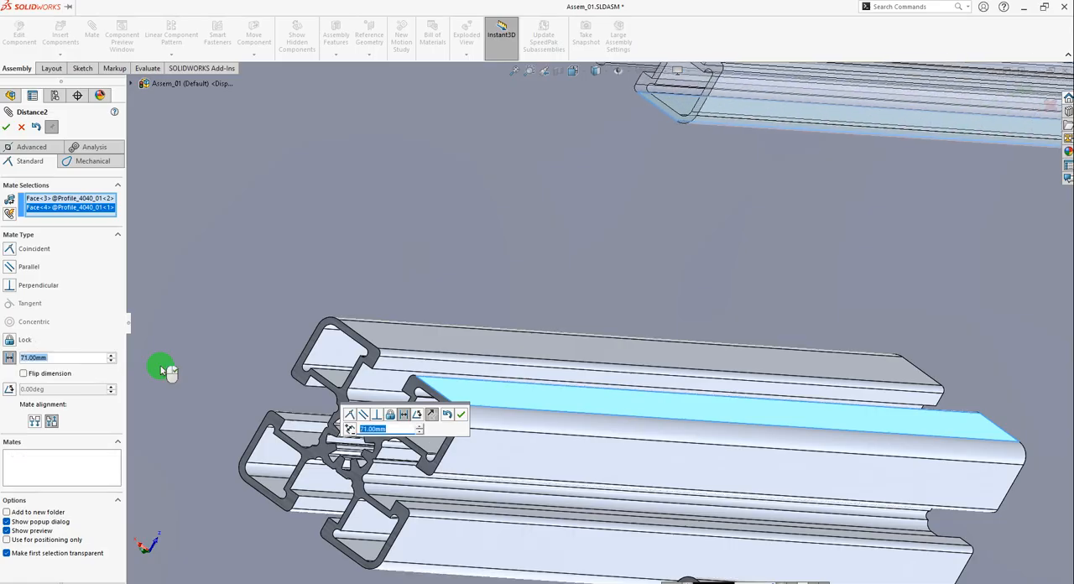
click(7, 128)
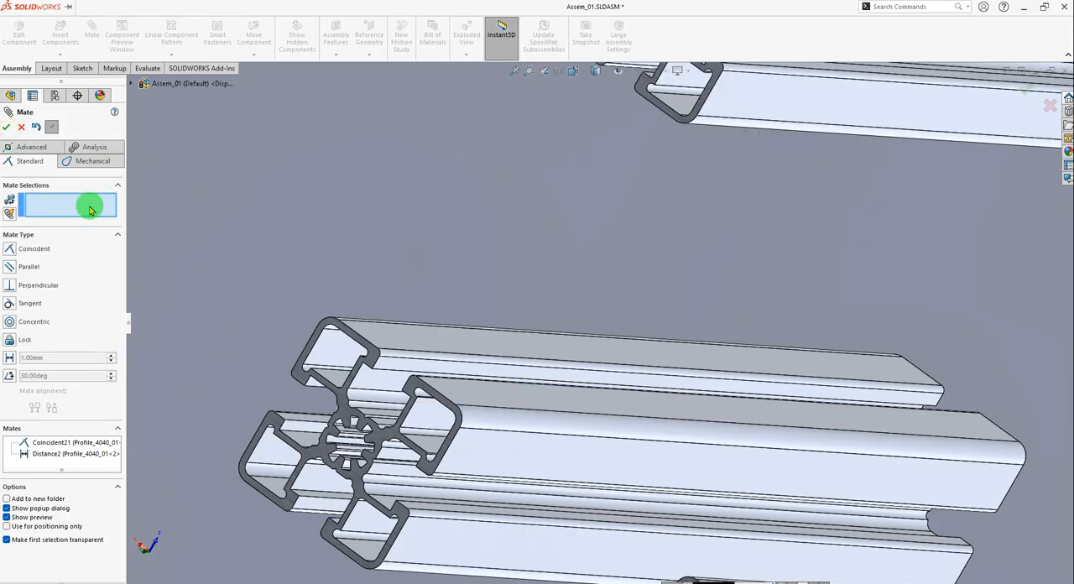
click(10, 130)
Test the remaining freedom of movement of the three Profile_4040_01 uprights and Plate_01.
scroll(621, 251, up, 7)
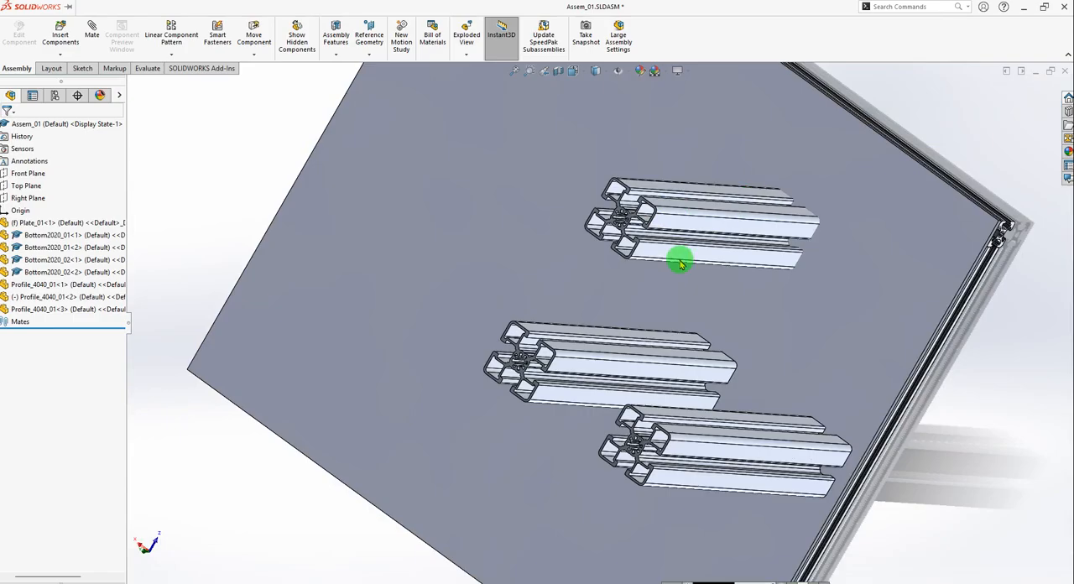
middle_drag(694, 267, 777, 231)
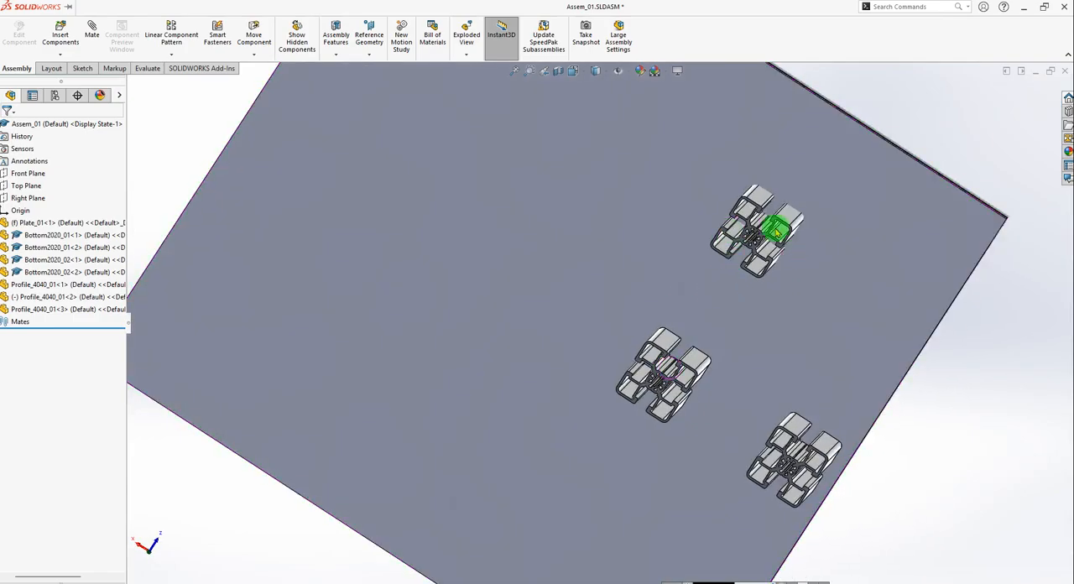
click(792, 216)
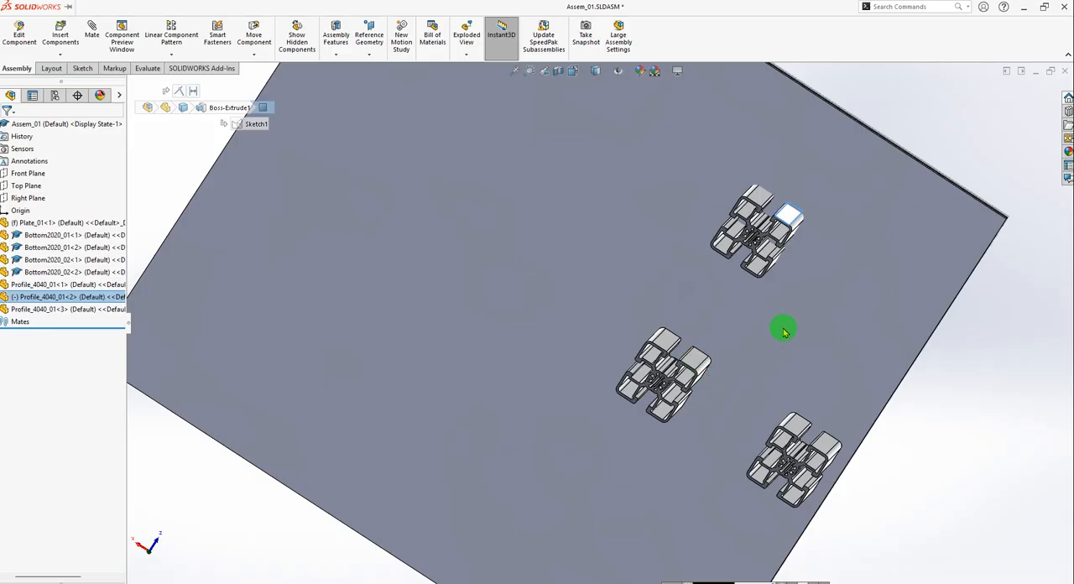
click(1001, 330)
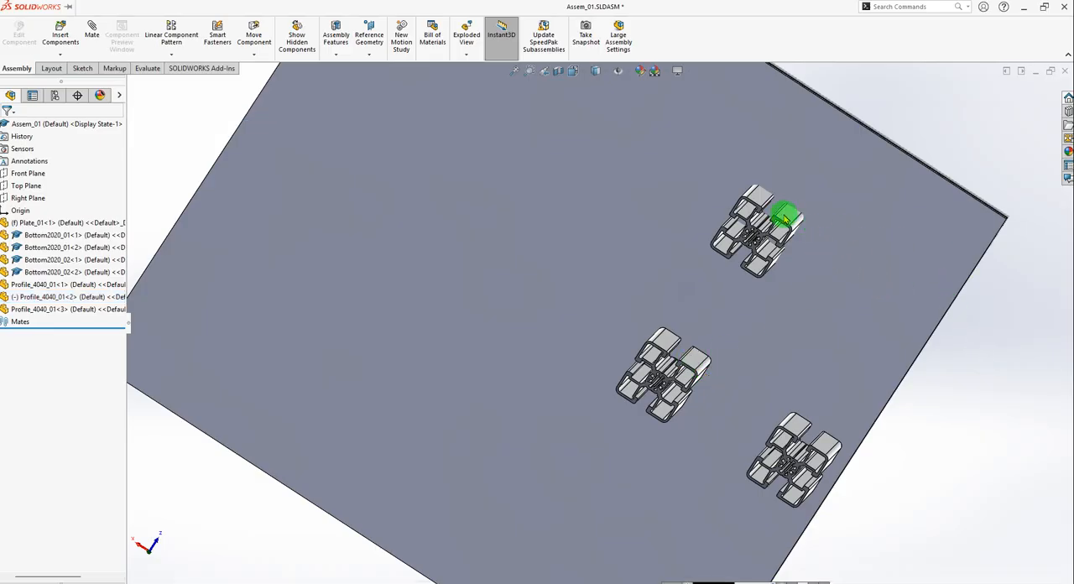
middle_drag(827, 260, 708, 235)
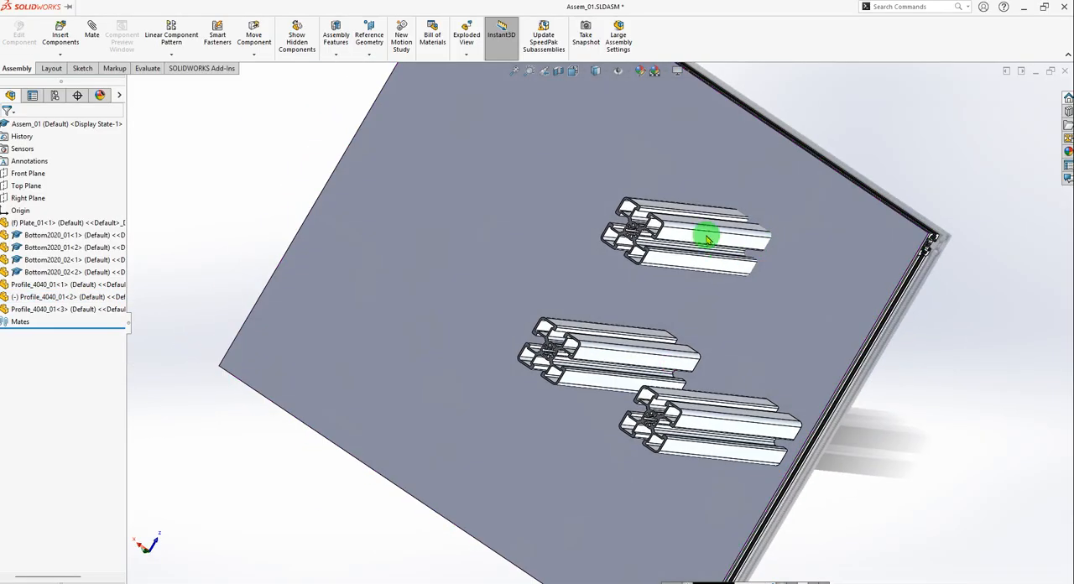
drag(707, 235, 658, 240)
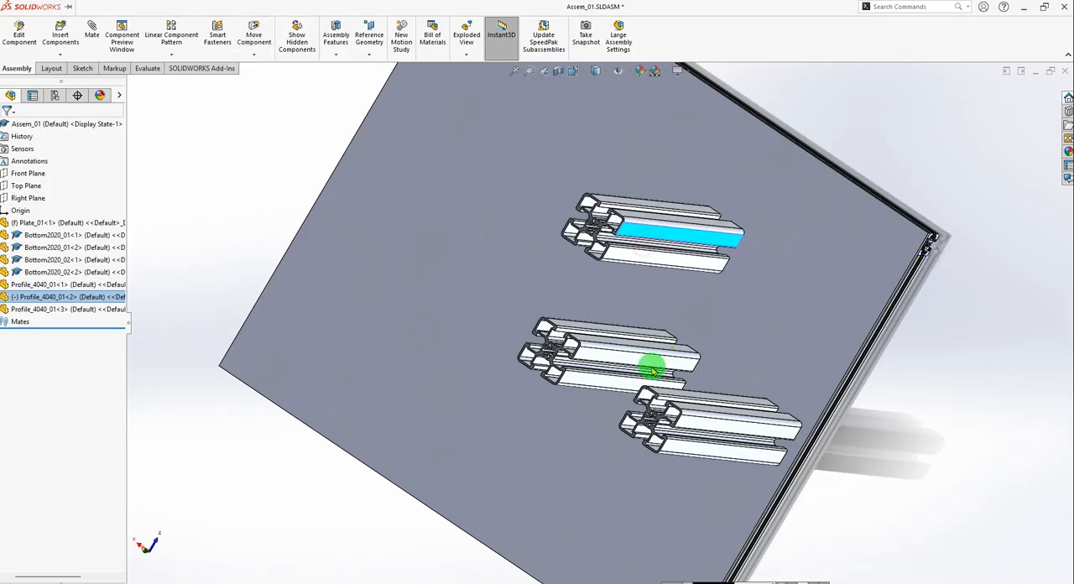
mouse_move(652, 364)
mouse_down()
mouse_move(500, 348)
mouse_move(655, 358)
mouse_up()
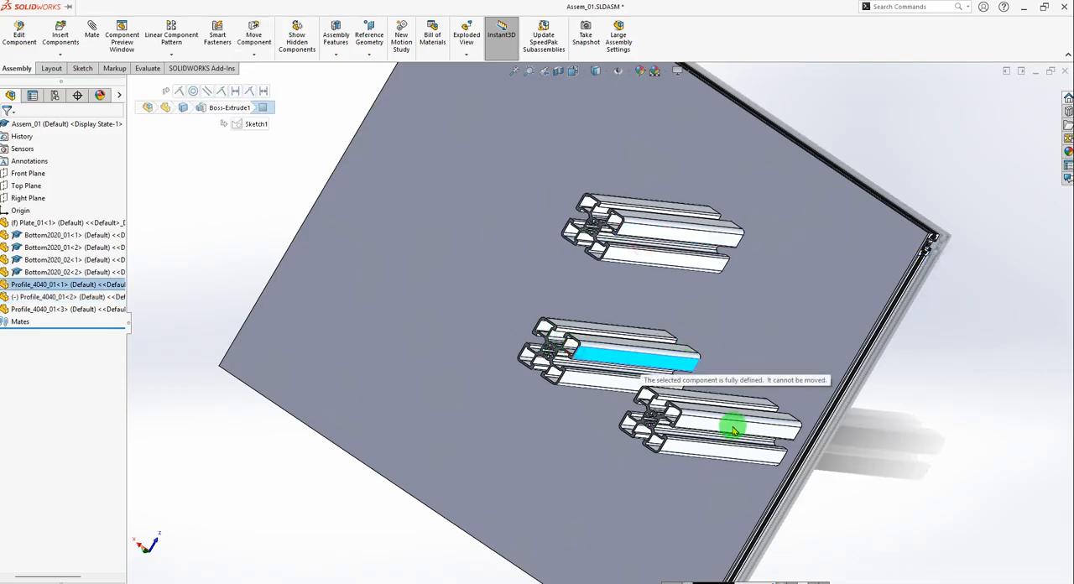
drag(732, 429, 758, 430)
click(796, 299)
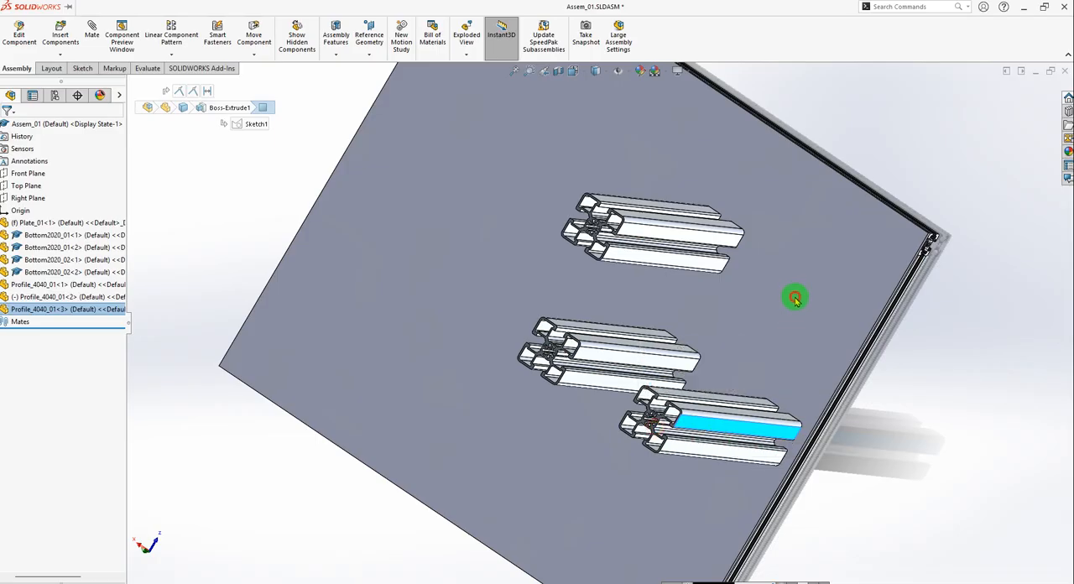
drag(795, 299, 897, 400)
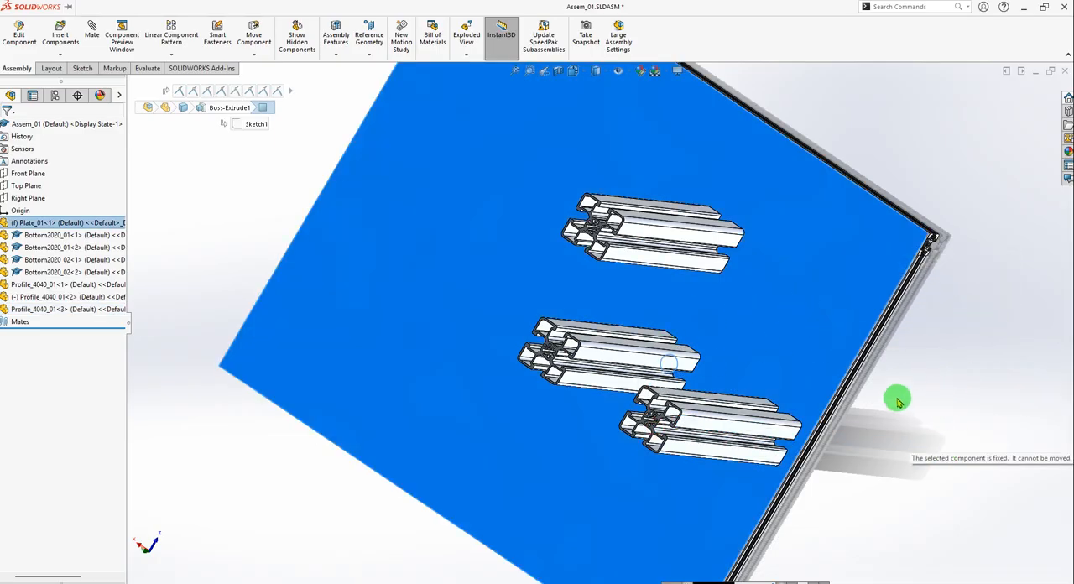
click(900, 406)
Examine the Bottom2020 profiles at the corner of Plate_01 and test whether they can still be moved.
middle_drag(967, 345, 908, 384)
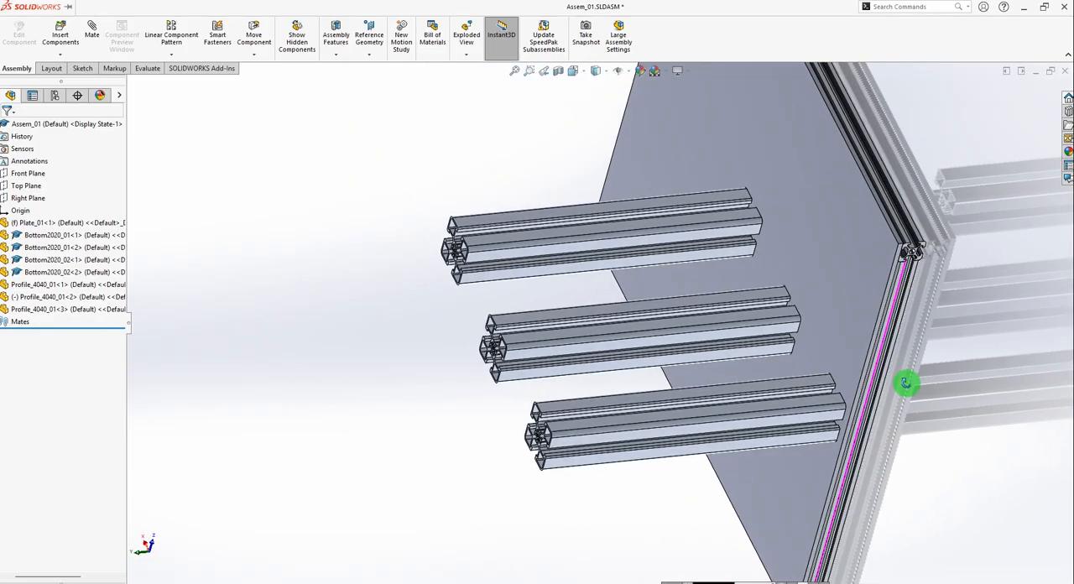
scroll(928, 284, down, 5)
scroll(923, 277, down, 2)
scroll(760, 277, down, 1)
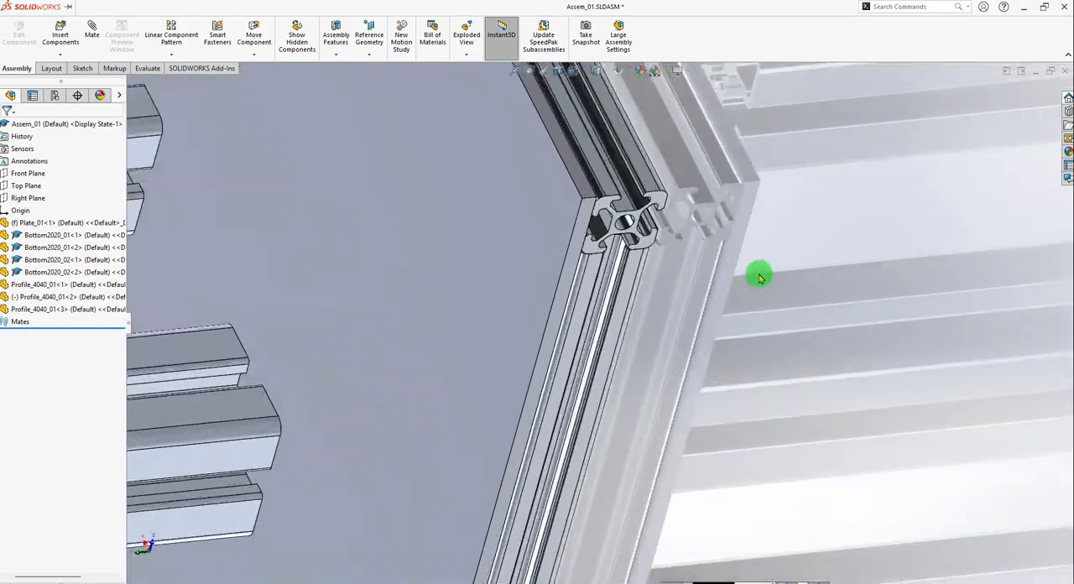
click(609, 186)
drag(683, 180, 635, 212)
drag(835, 189, 810, 181)
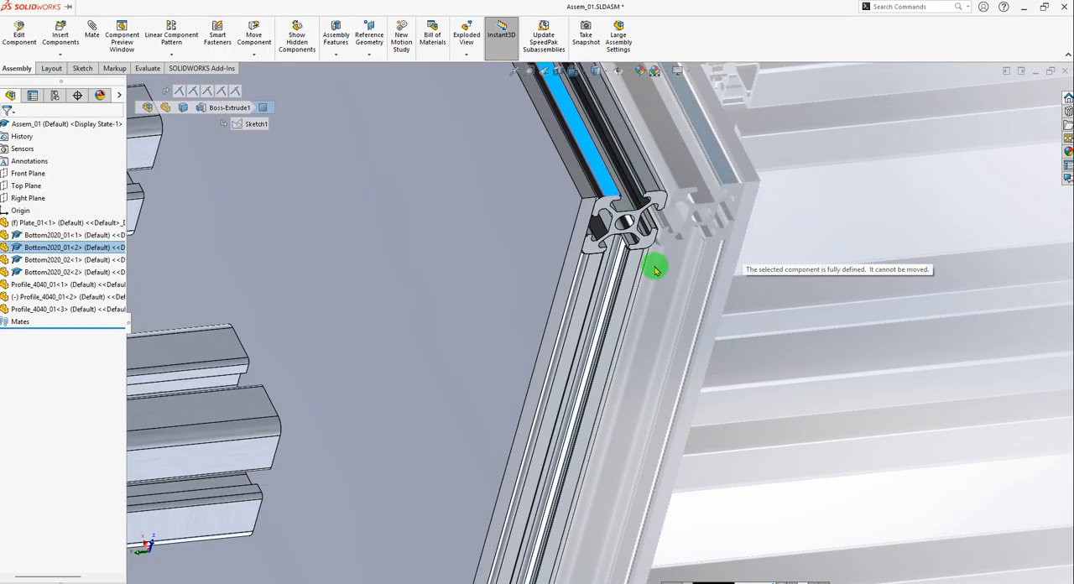
drag(589, 281, 861, 334)
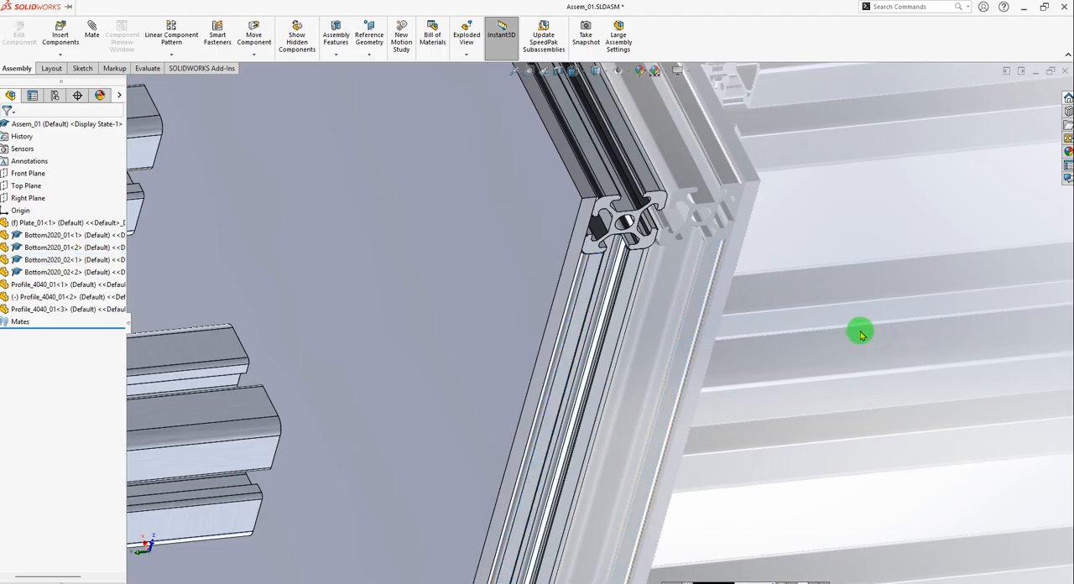
scroll(713, 365, up, 6)
middle_drag(473, 360, 527, 339)
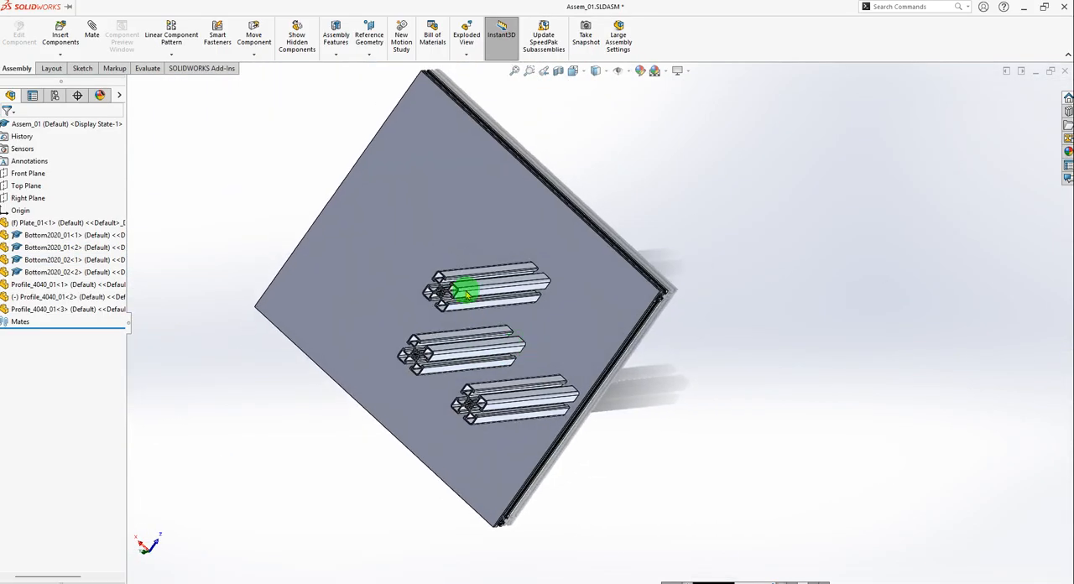
Inspect the under-constrained second Profile_4040_01 upright up close and test whether it can still be moved relative to Plate_01.
scroll(467, 292, down, 5)
scroll(483, 337, down, 2)
click(511, 326)
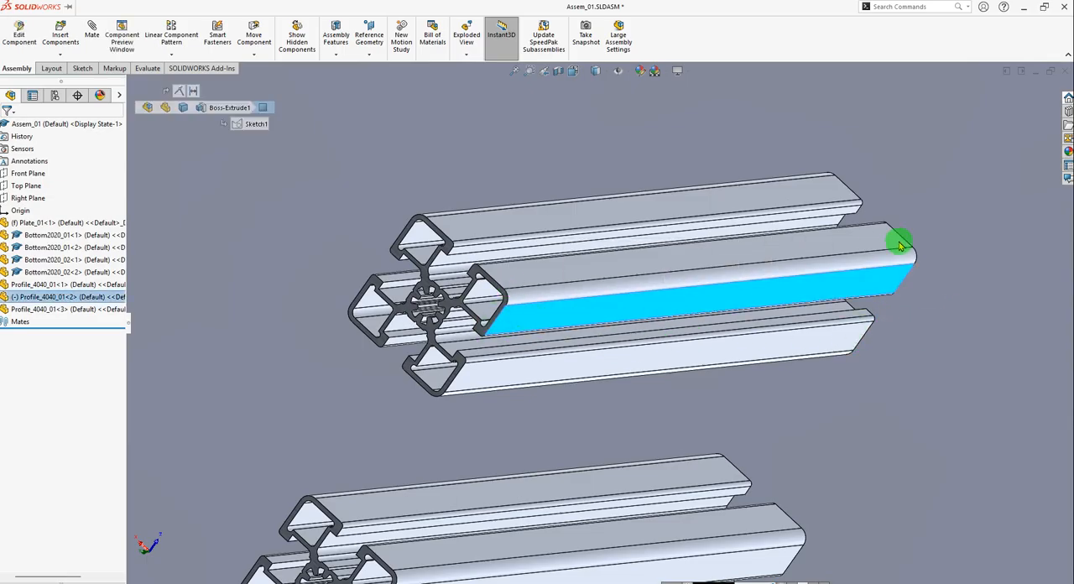
drag(860, 215, 858, 256)
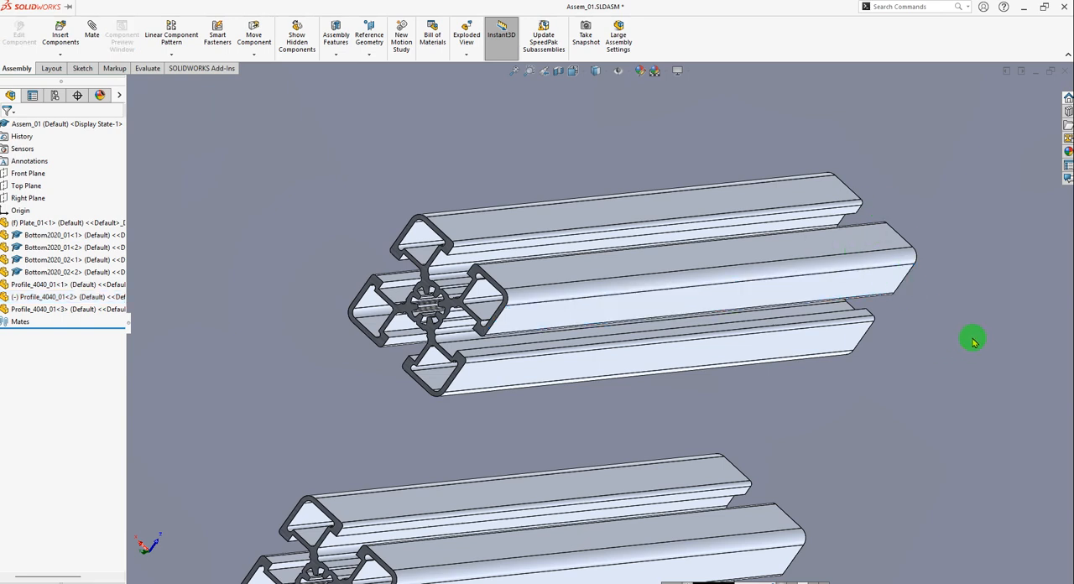
click(927, 363)
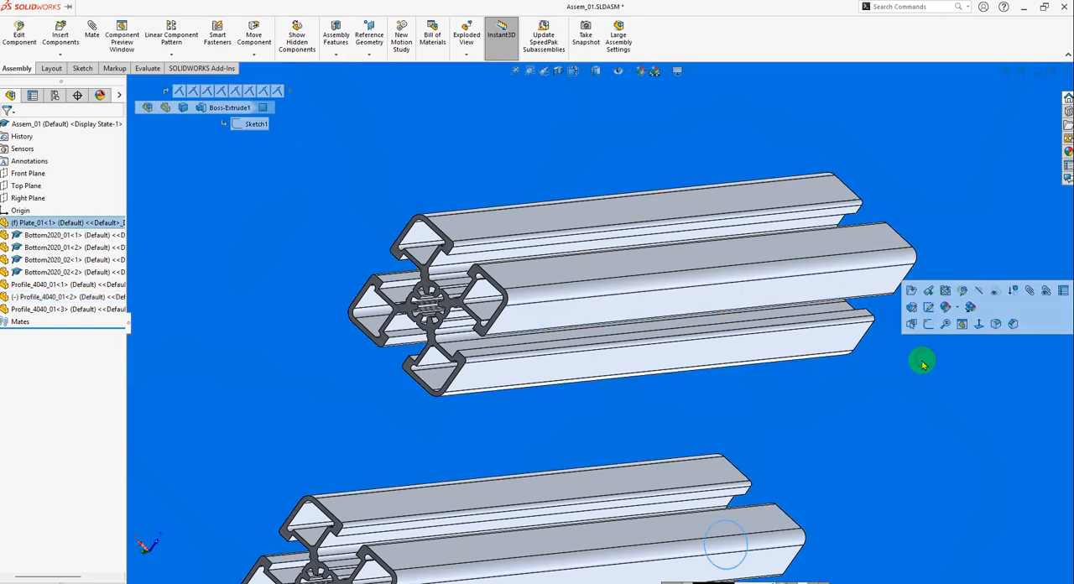
click(192, 139)
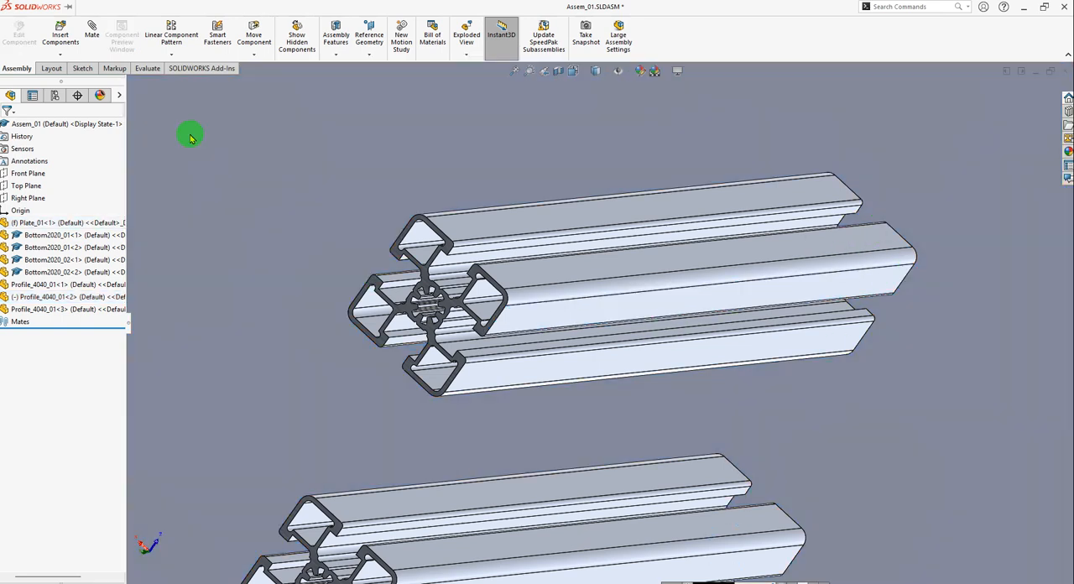
Start a mate with the large face of Plate_01 that carries the uprights as its first reference.
click(92, 38)
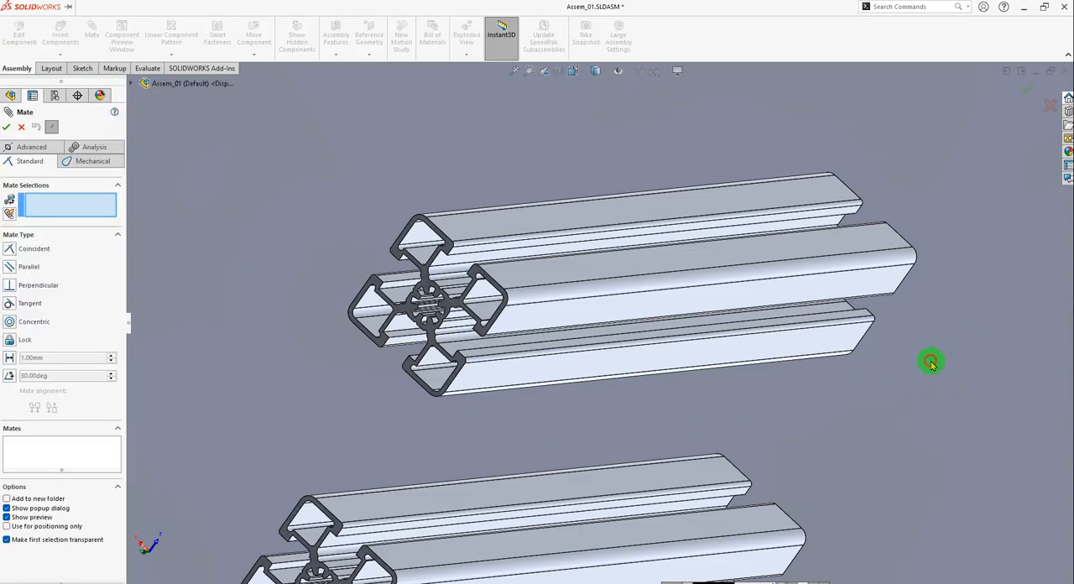
scroll(672, 405, up, 3)
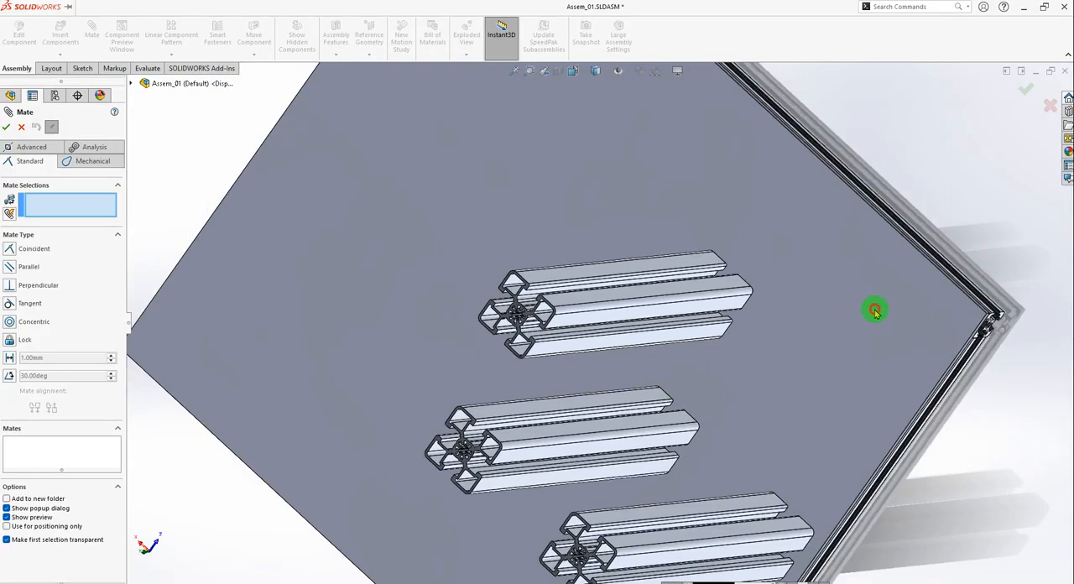
click(874, 310)
middle_drag(714, 315, 698, 333)
click(617, 335)
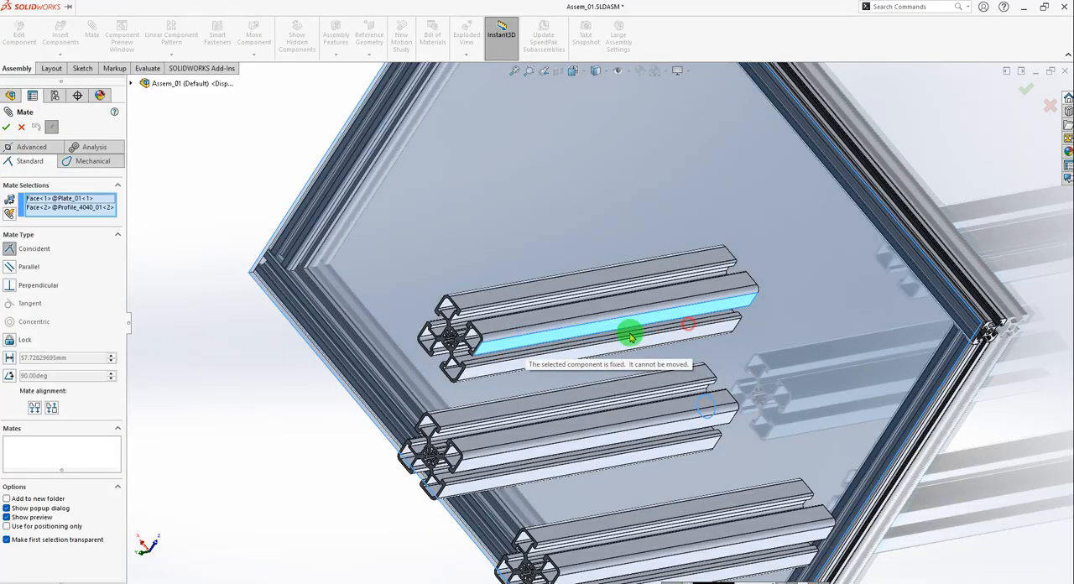
middle_drag(771, 325, 677, 321)
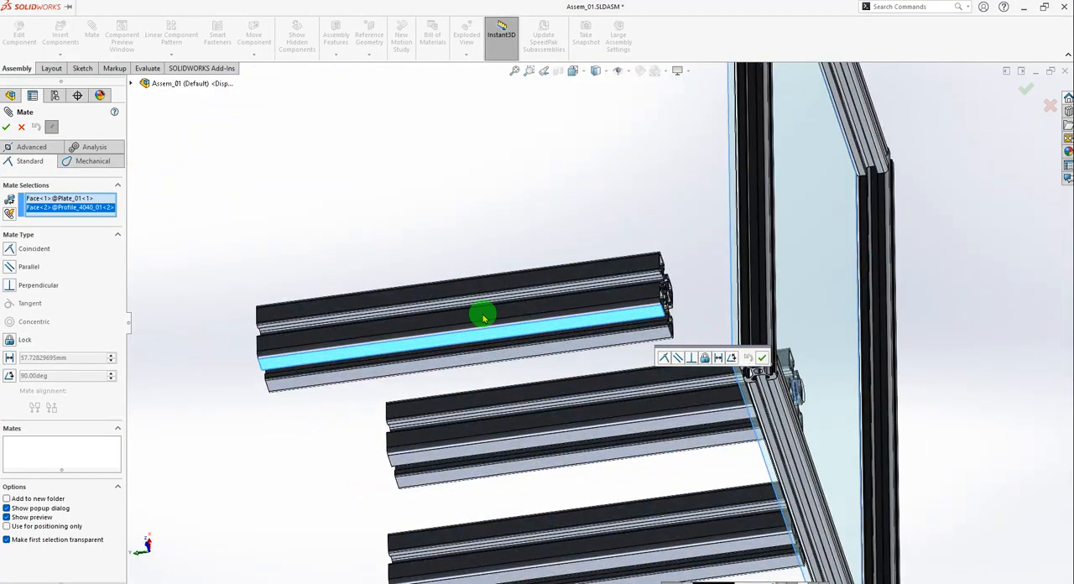
scroll(573, 310, down, 3)
drag(610, 286, 500, 291)
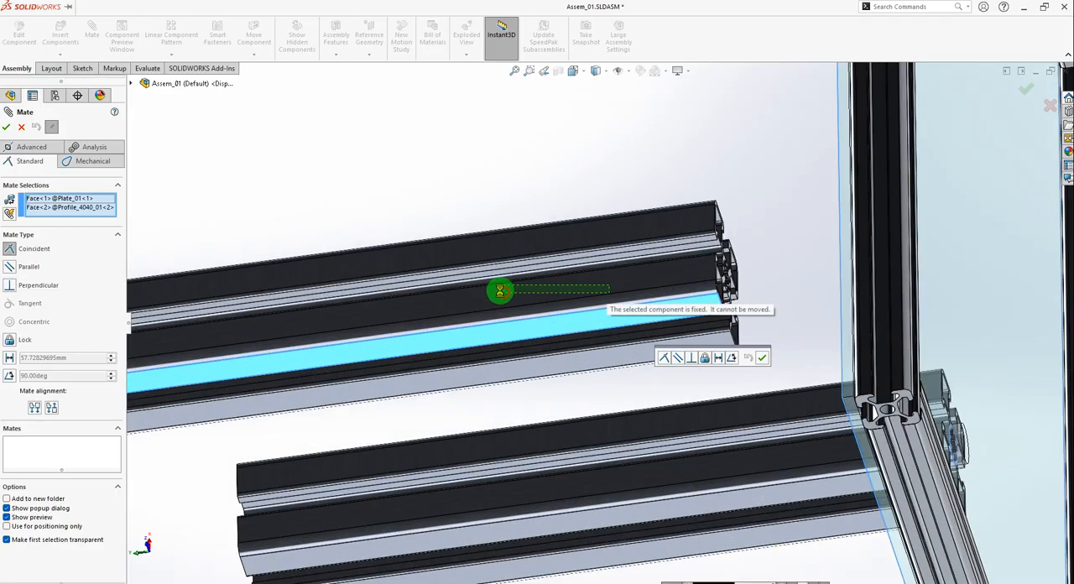
middle_click(636, 280)
mouse_move(636, 280)
middle_down()
mouse_move(616, 290)
mouse_move(657, 293)
mouse_move(669, 307)
middle_up()
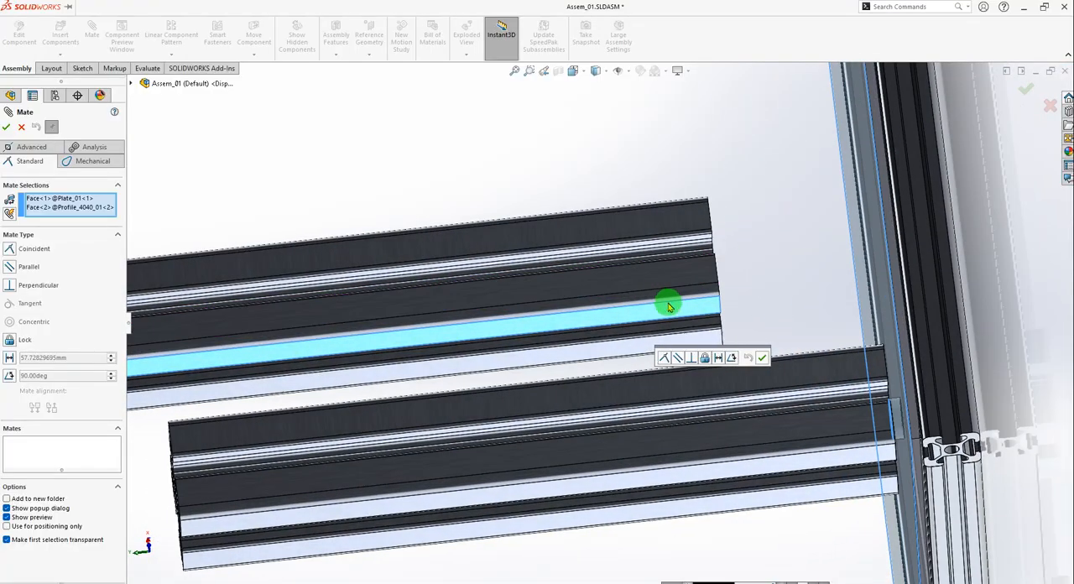
click(622, 321)
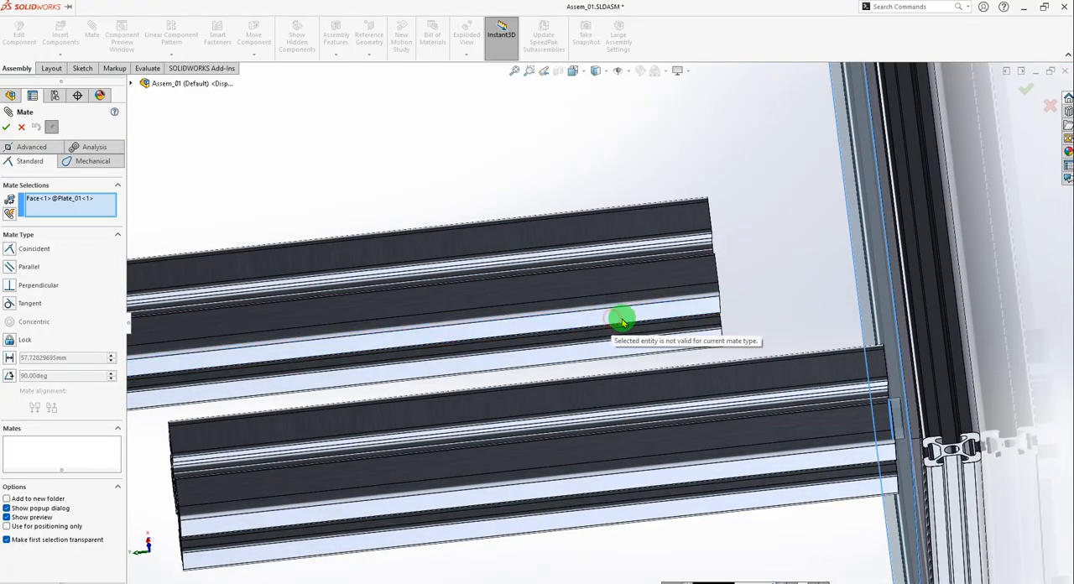
click(529, 298)
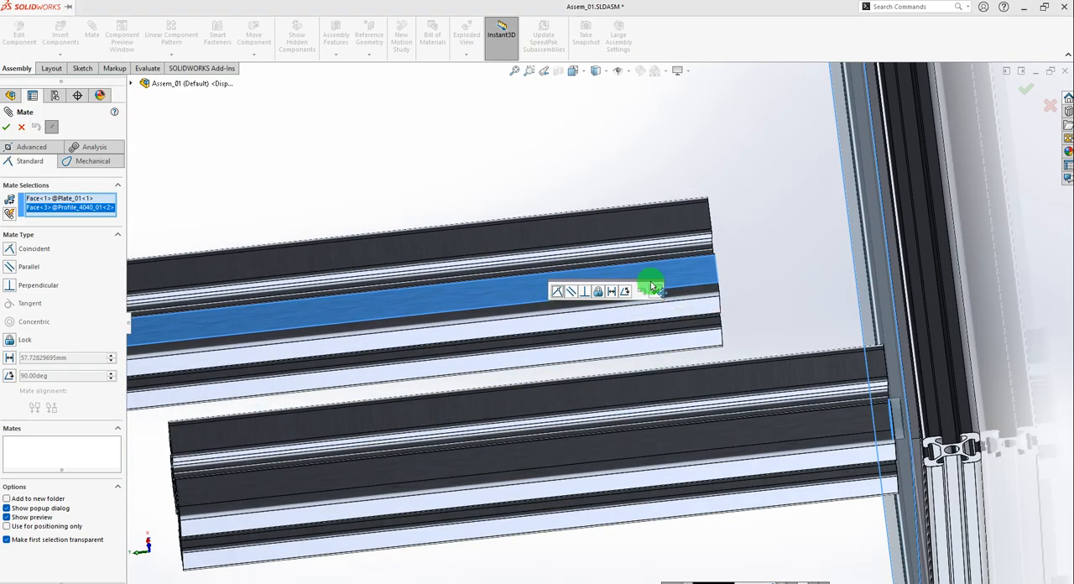
click(636, 287)
scroll(651, 311, up, 1)
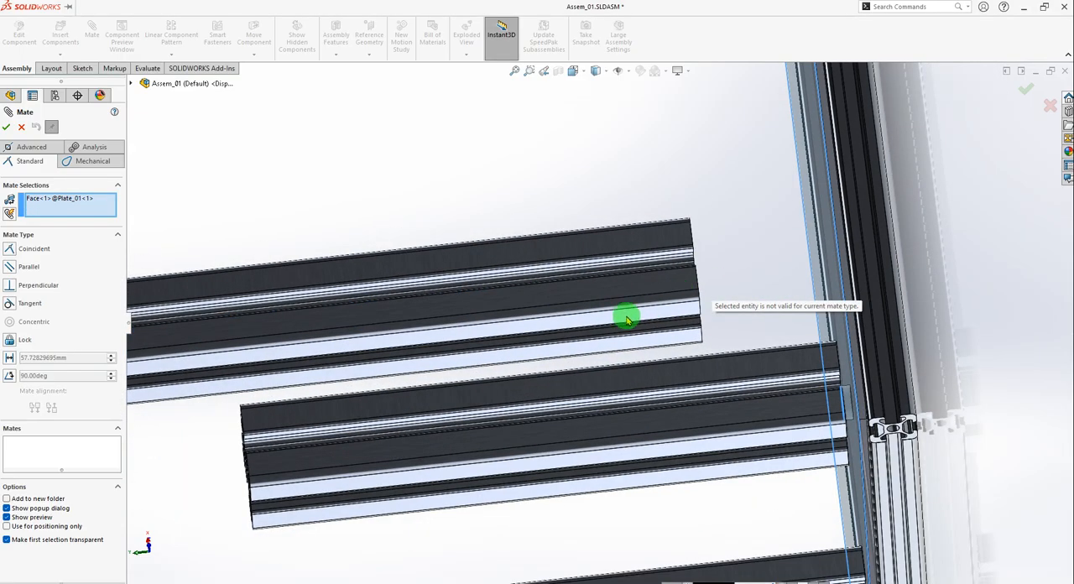
drag(643, 286, 634, 332)
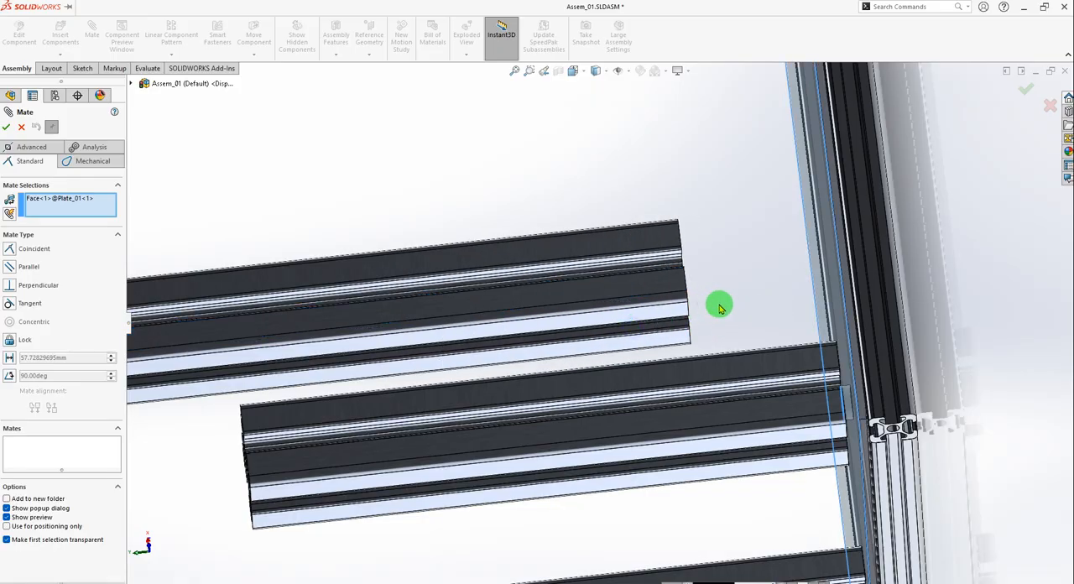
Make the plate-side end face of the second Profile_4040_01 upright coincident with the selected Plate_01 face and finish mating.
middle_drag(741, 308, 719, 323)
scroll(720, 324, down, 10)
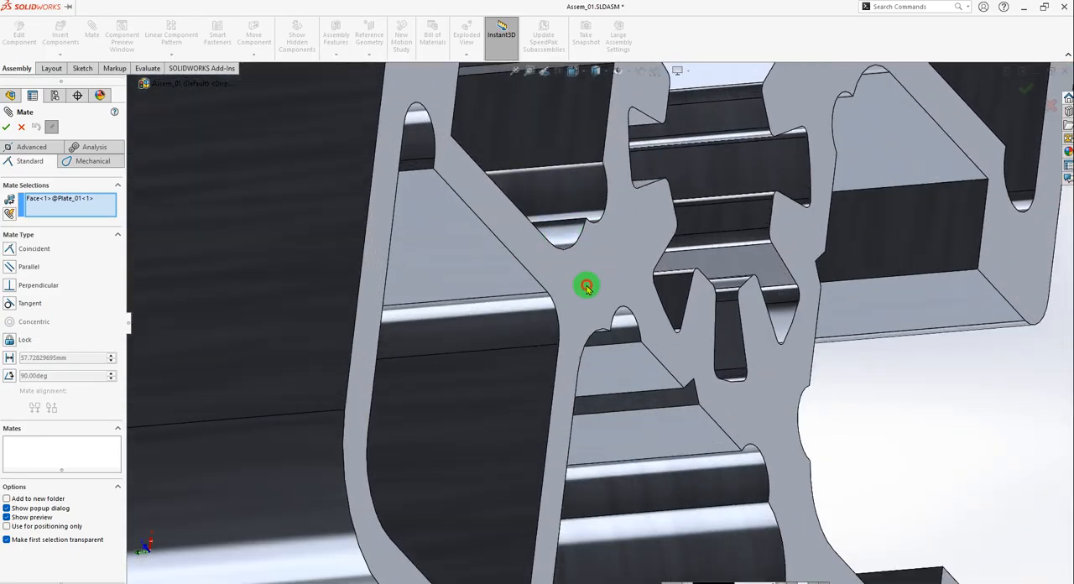
click(587, 286)
scroll(739, 324, up, 6)
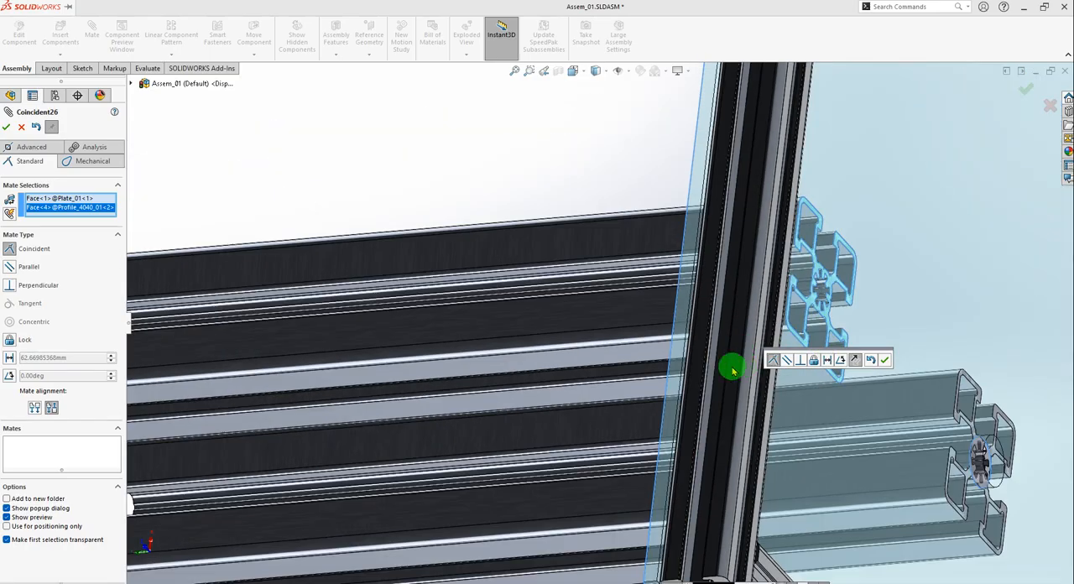
middle_drag(733, 370, 715, 384)
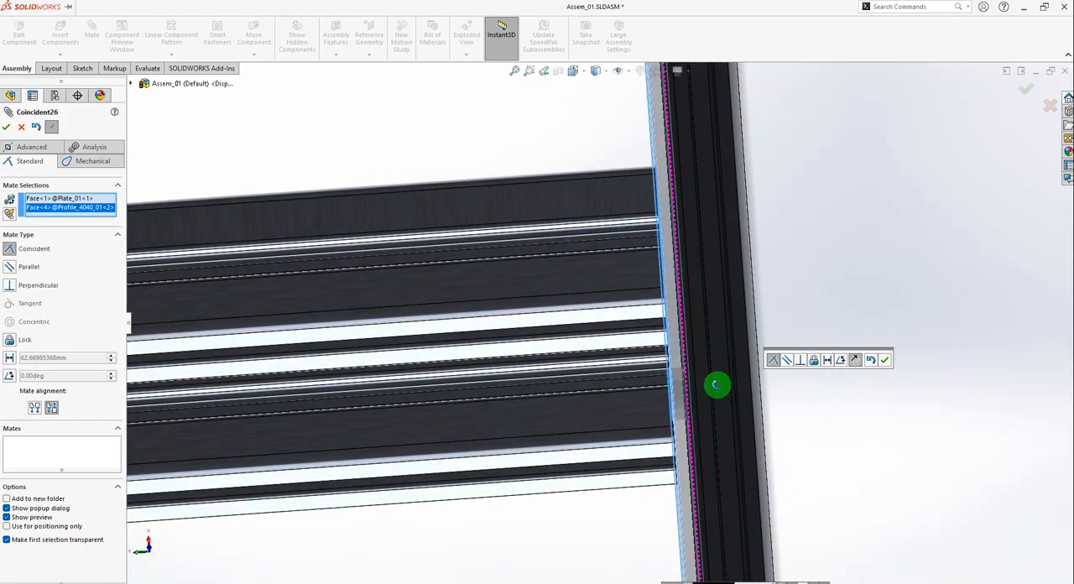
click(884, 359)
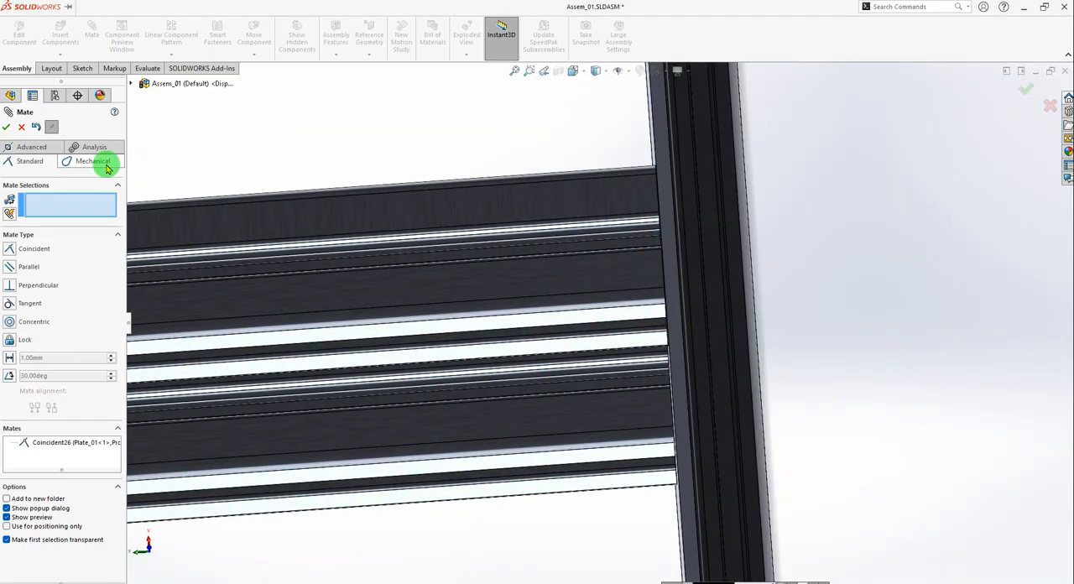
click(8, 126)
middle_drag(683, 304, 746, 336)
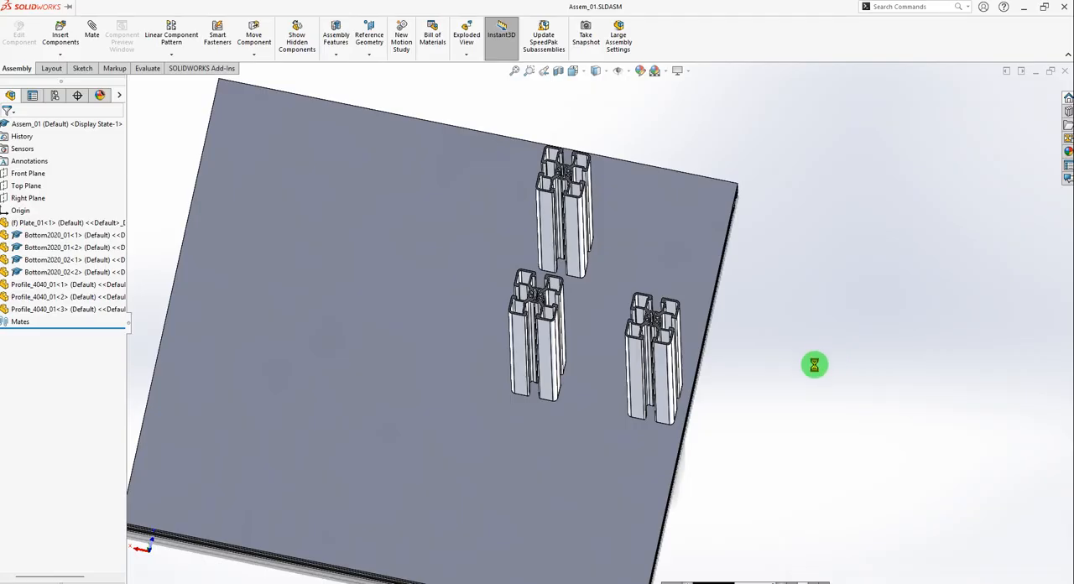
Switch to the reference assembly 01_Kepykla_Blynu_06_v02 and examine the horizontal 4040 profile joining the upper ends of the blue uprights.
key(ctrl+Tab)
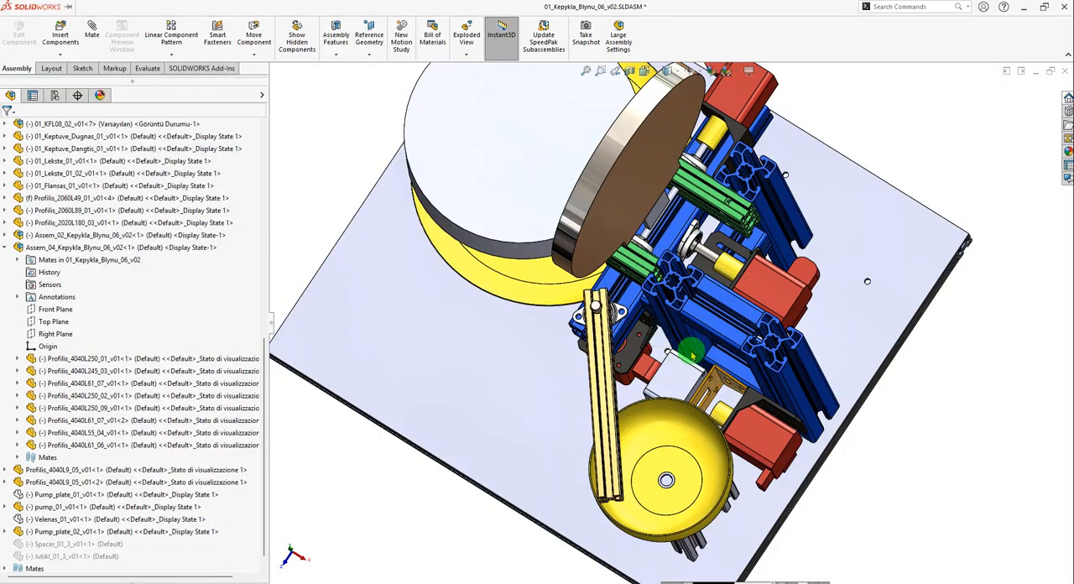
scroll(690, 350, down, 5)
scroll(722, 373, down, 6)
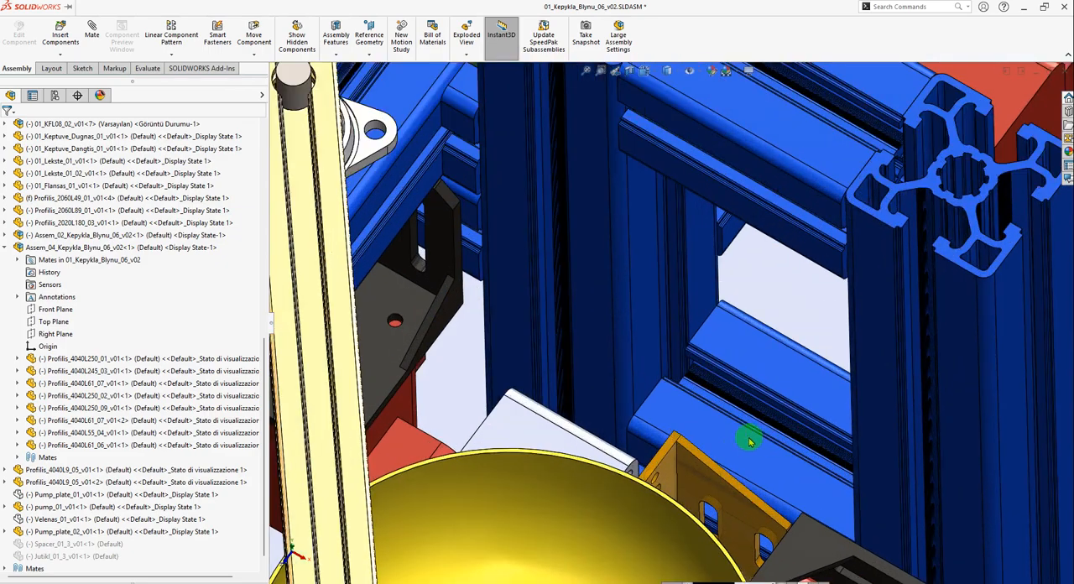
click(746, 440)
click(788, 149)
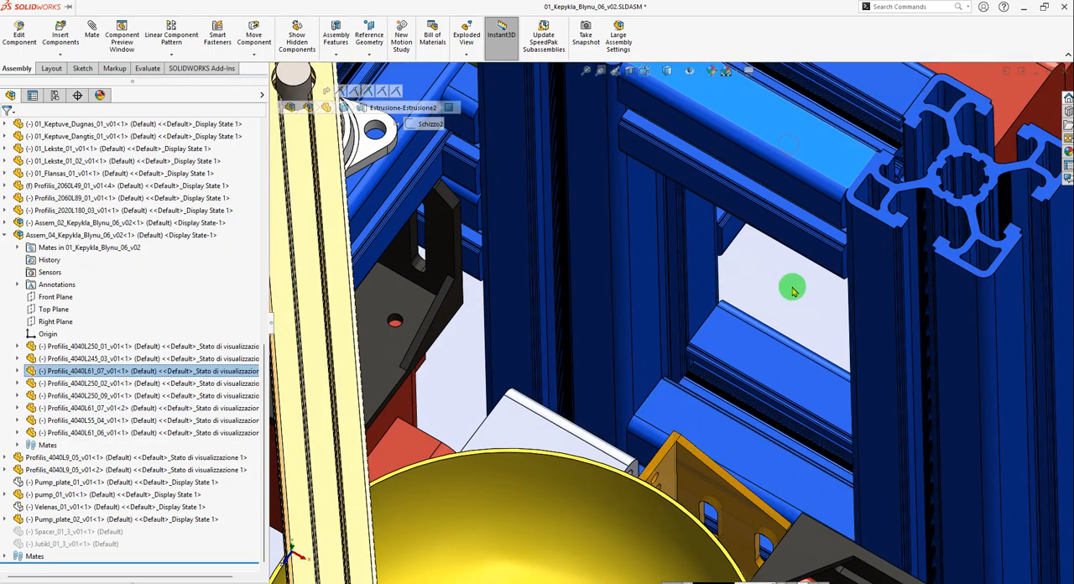
scroll(790, 308, up, 5)
click(993, 450)
scroll(750, 284, down, 2)
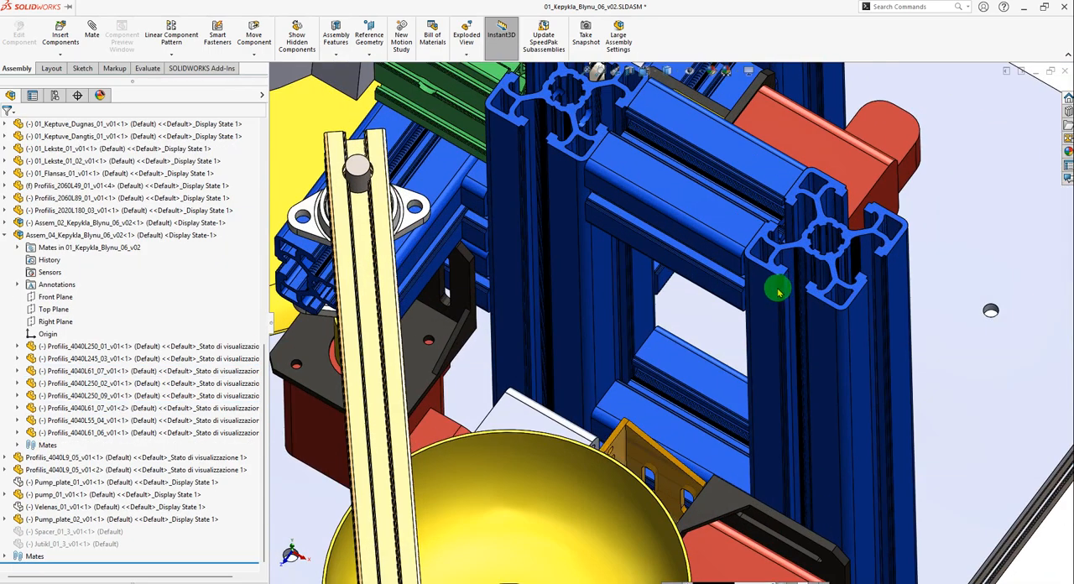
middle_drag(704, 235, 593, 192)
scroll(699, 228, down, 2)
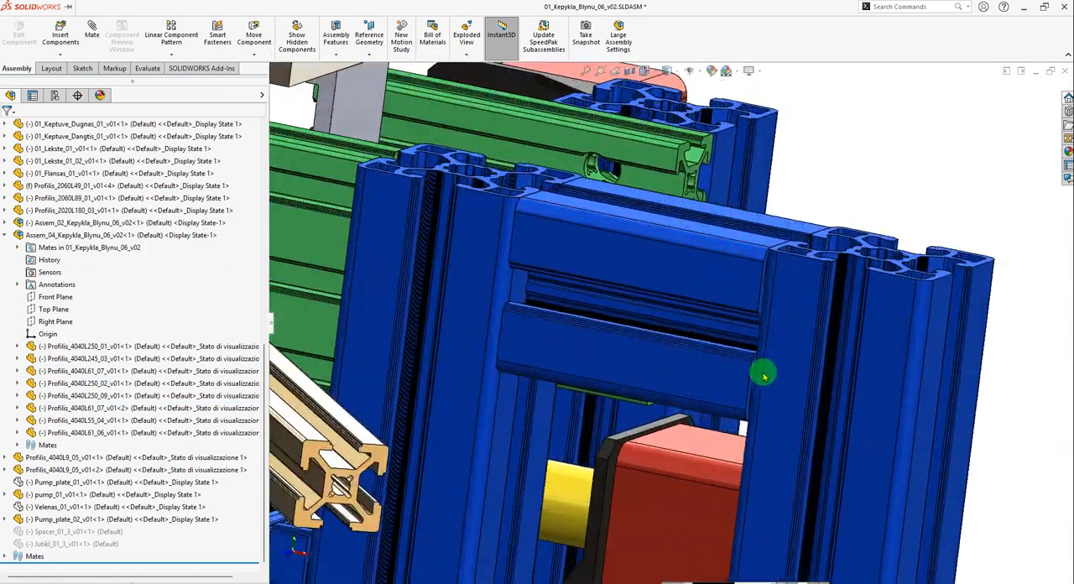
Examine the lower horizontal 4040 profiles between the blue uprights near the base plate and identify the matching Profilis_4040L61_07 crosspieces.
scroll(723, 349, up, 5)
middle_drag(709, 441, 644, 529)
scroll(826, 522, down, 2)
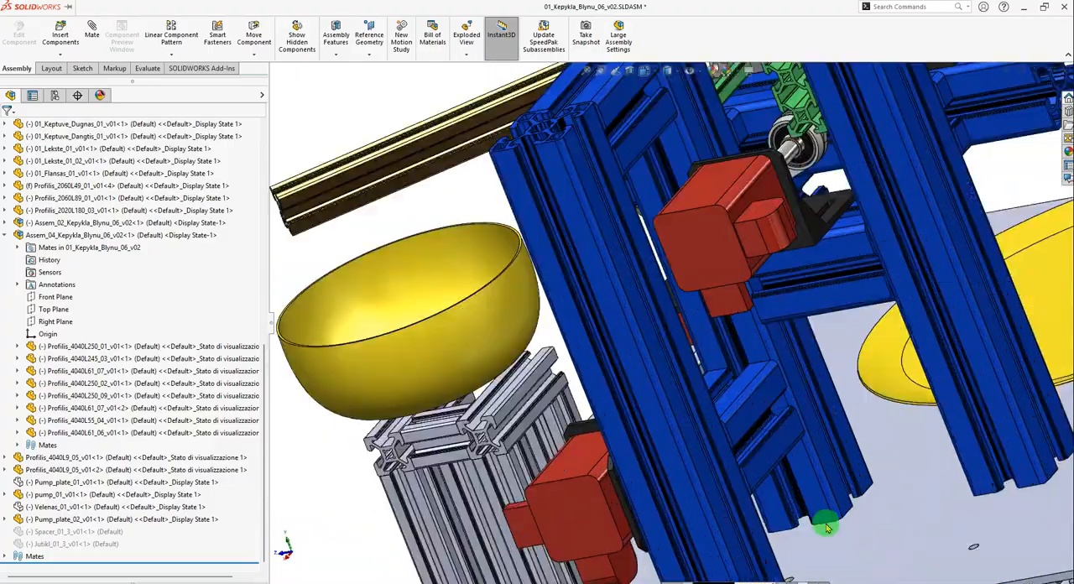
scroll(778, 501, down, 2)
scroll(748, 512, up, 1)
middle_drag(747, 512, 692, 476)
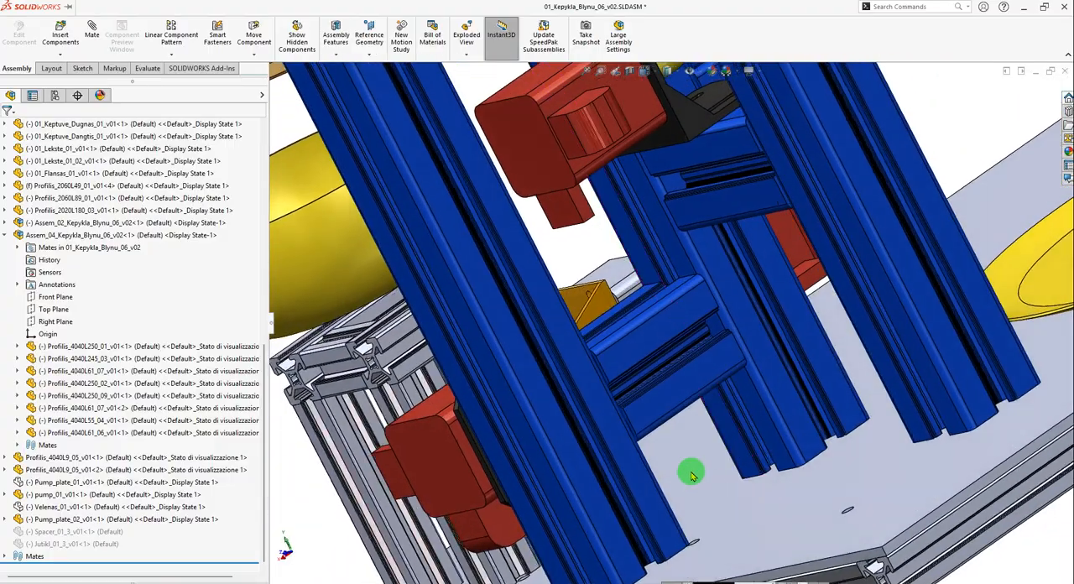
scroll(736, 407, up, 1)
scroll(616, 400, up, 3)
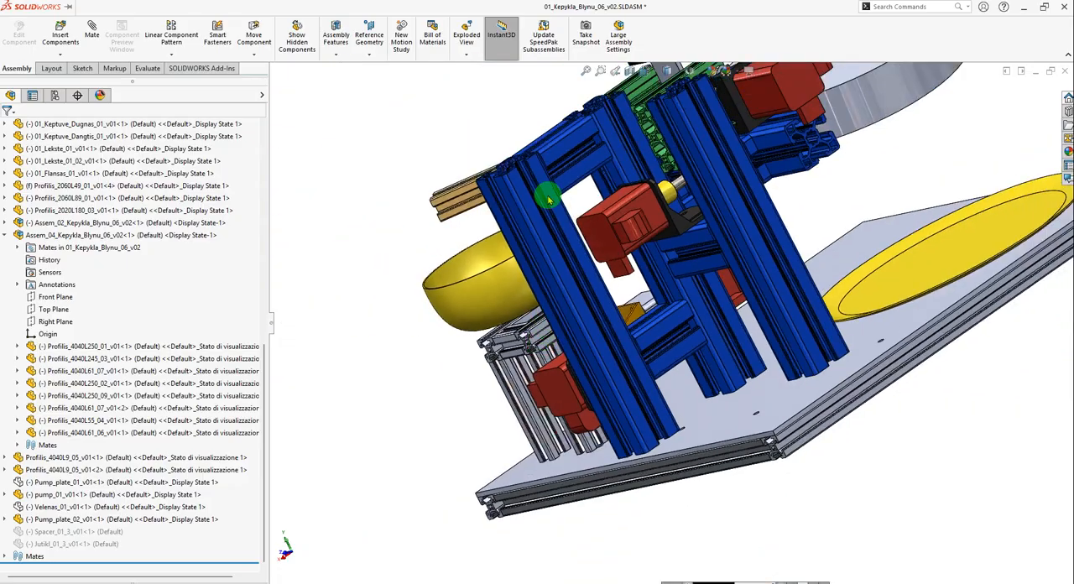
click(571, 140)
click(655, 335)
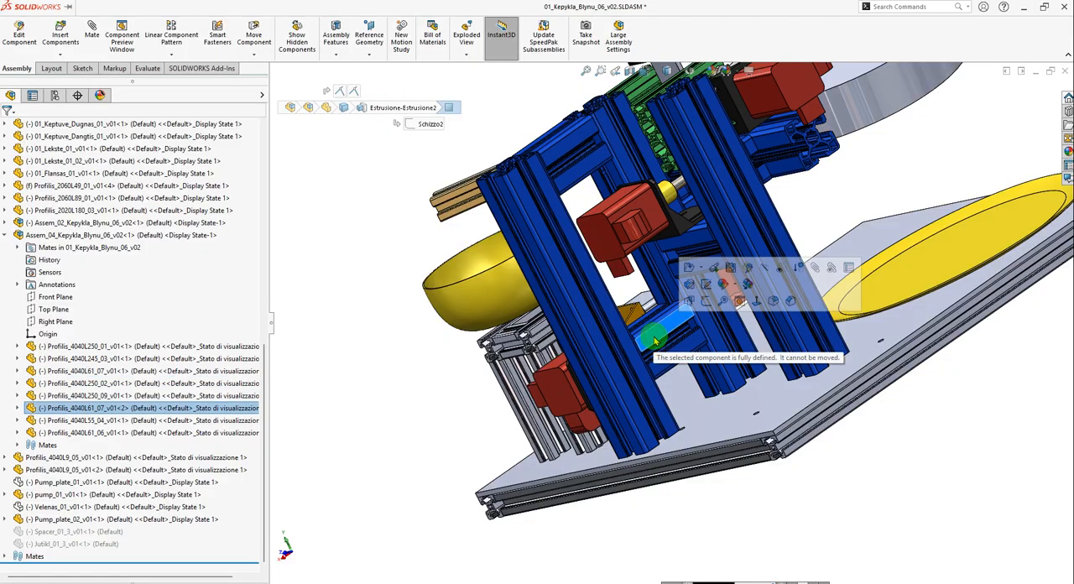
click(394, 343)
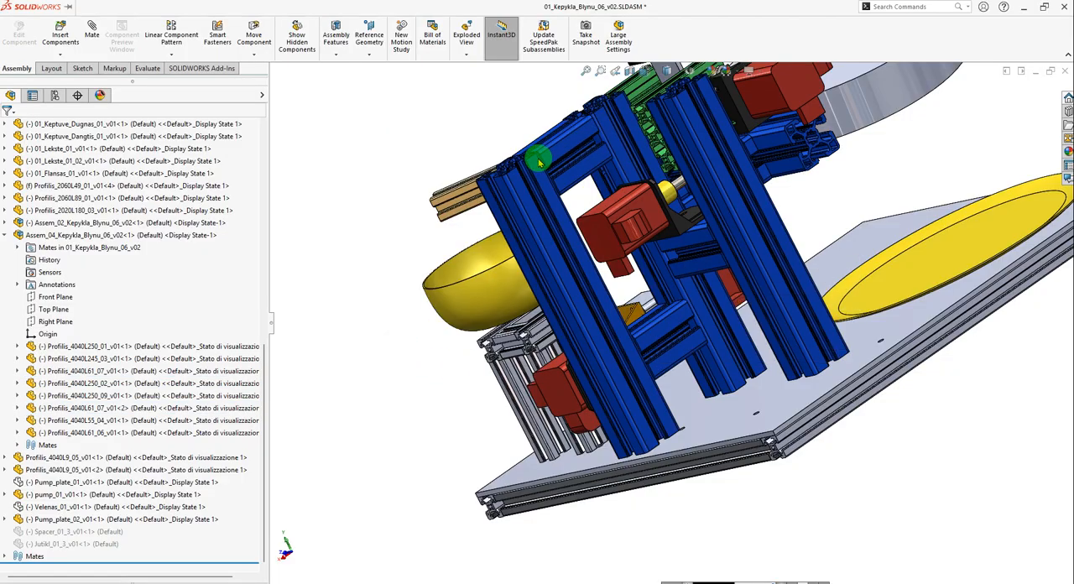
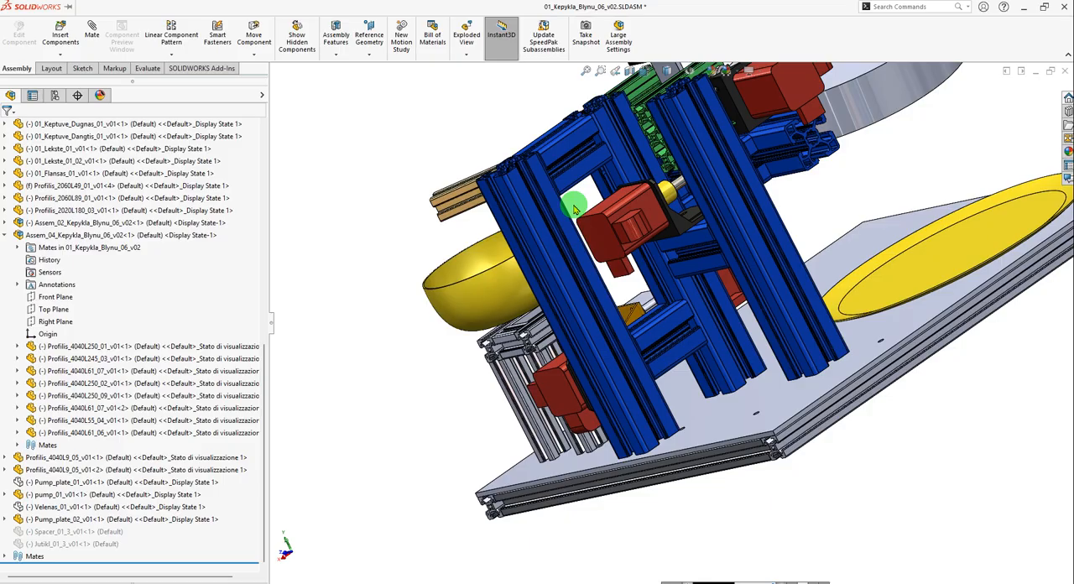
Switch to the Assem_01 assembly and open the Profile_4040_01 upright as a separate part.
key(ctrl+Tab)
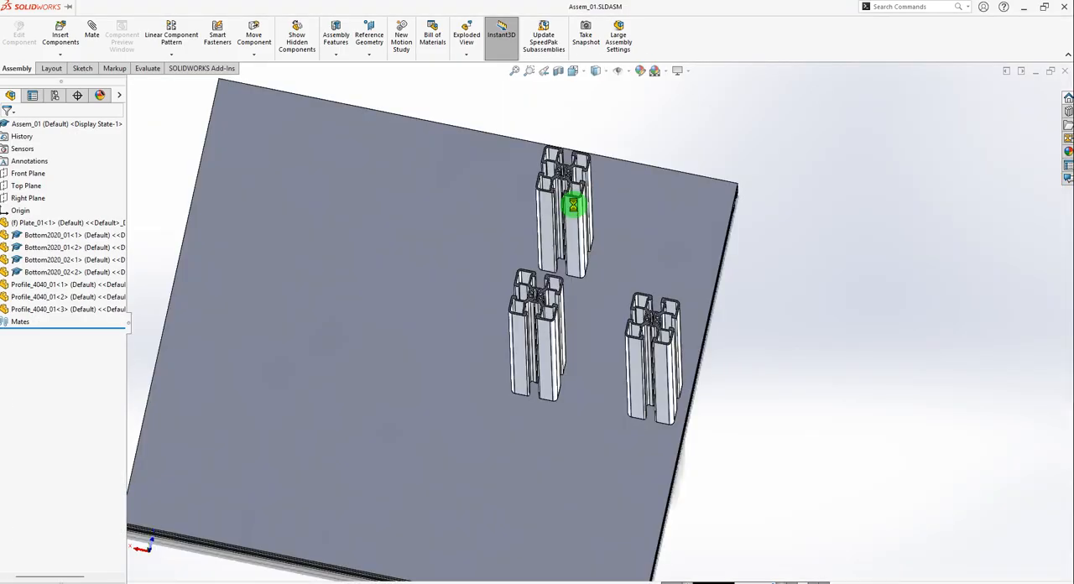
scroll(545, 340, down, 5)
click(540, 336)
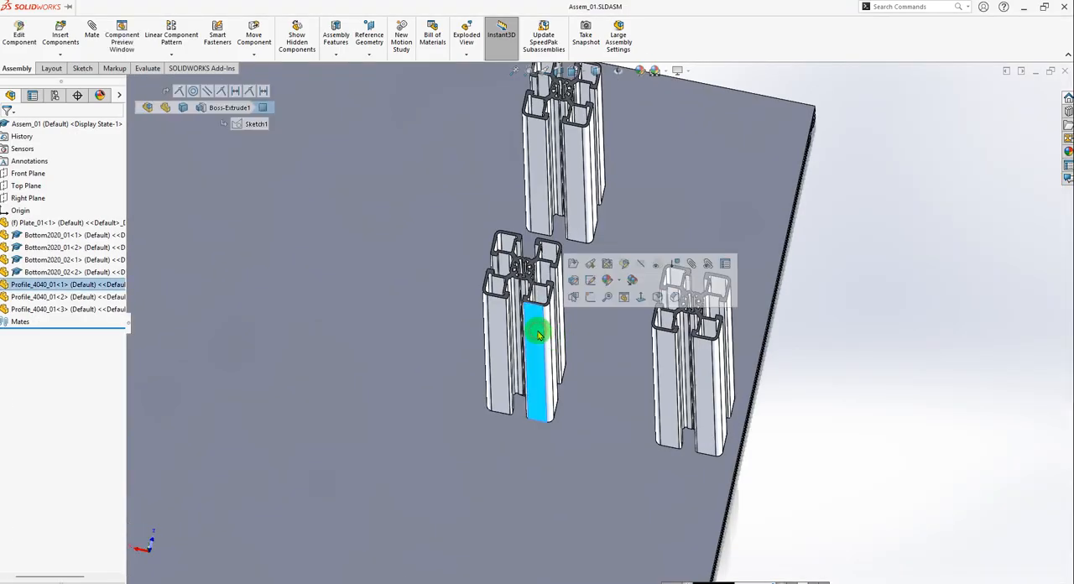
click(591, 266)
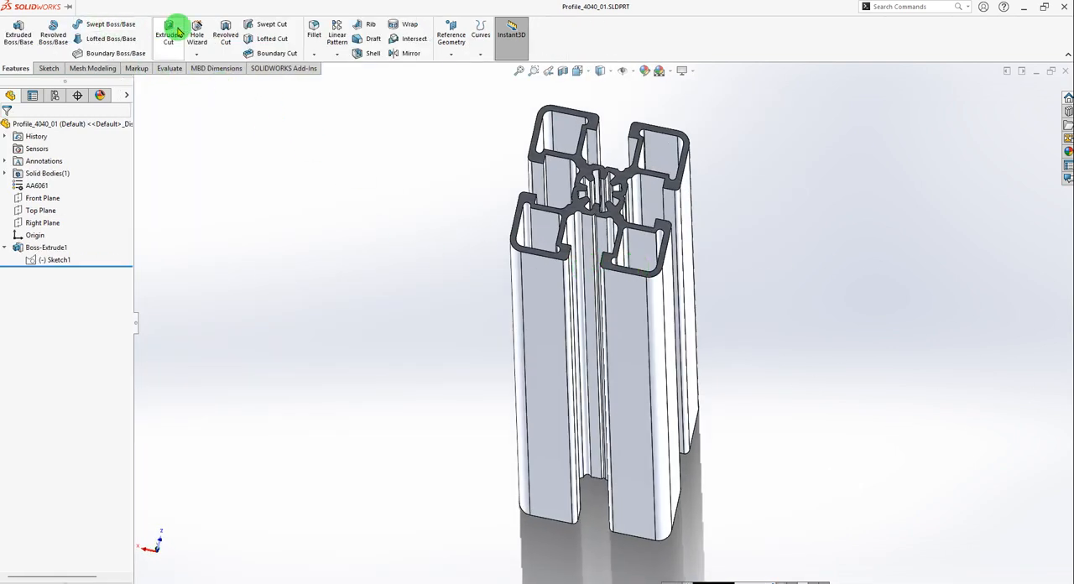
Save the part as a copy named Profile_4040_02, open the copy and close the original document.
click(84, 7)
mouse_move(203, 10)
click(345, 9)
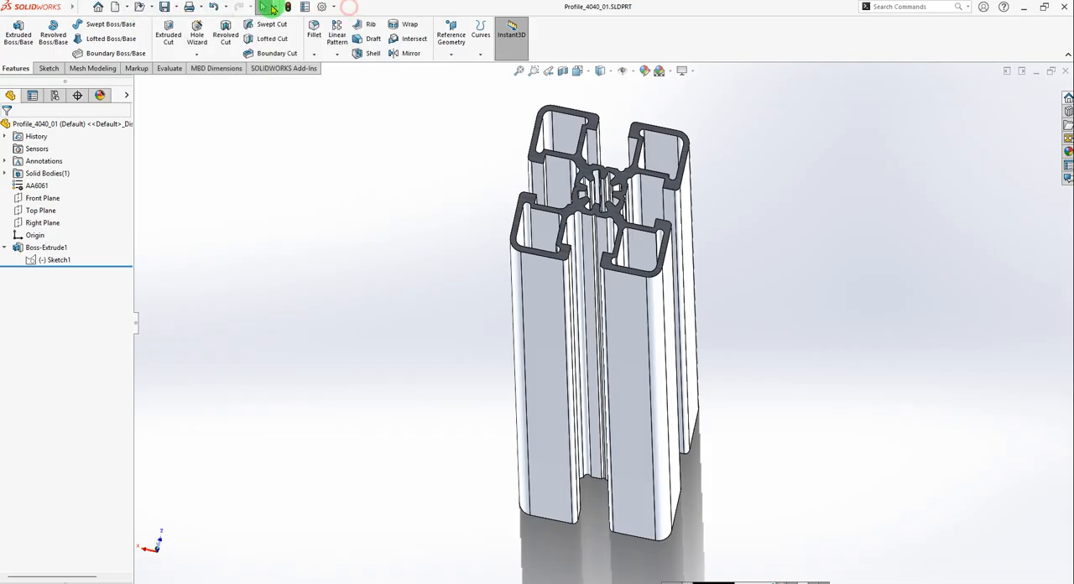
click(174, 8)
click(174, 37)
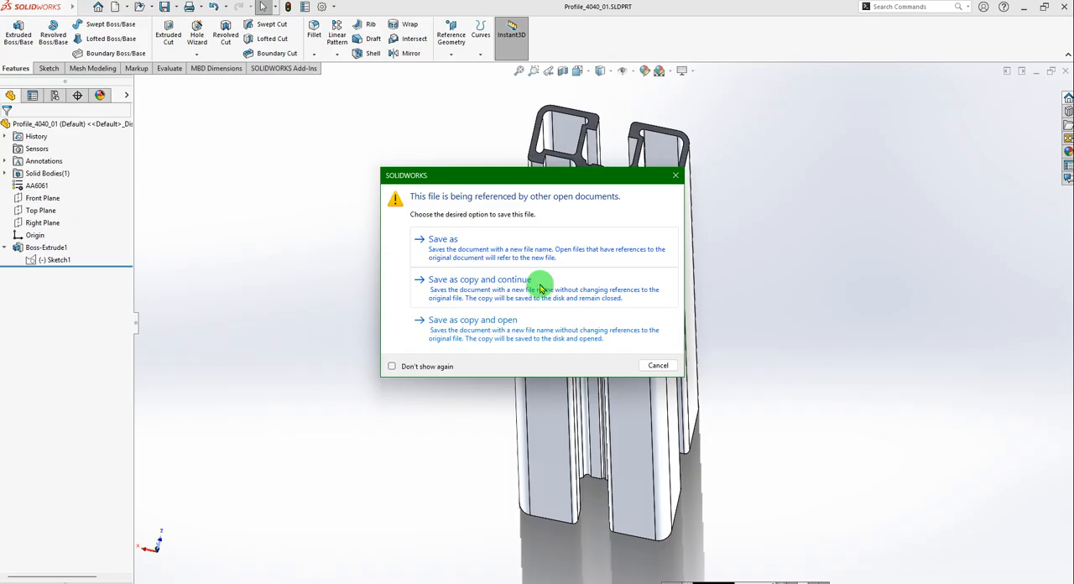
click(468, 336)
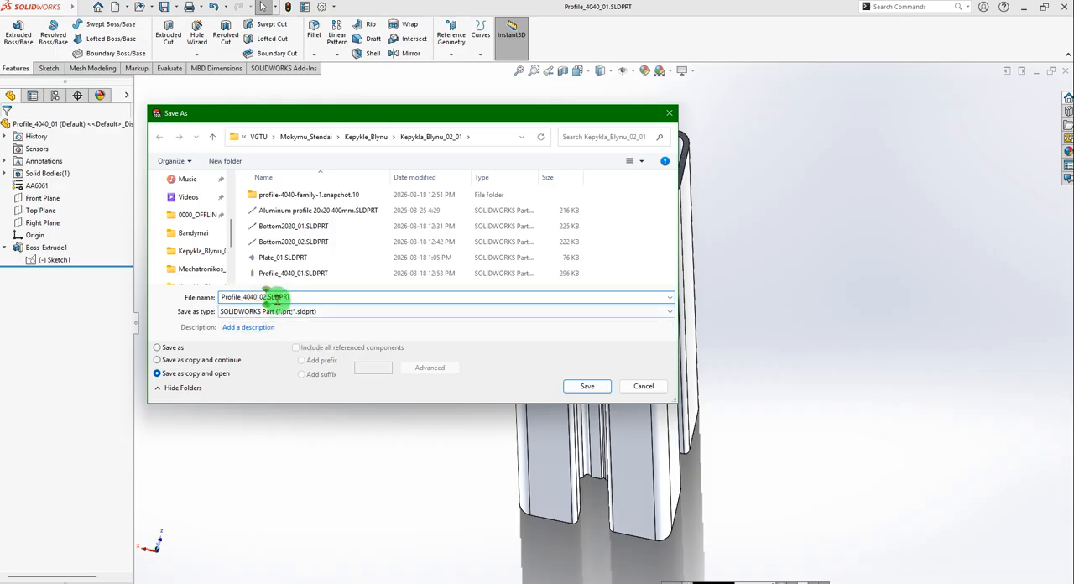
click(587, 386)
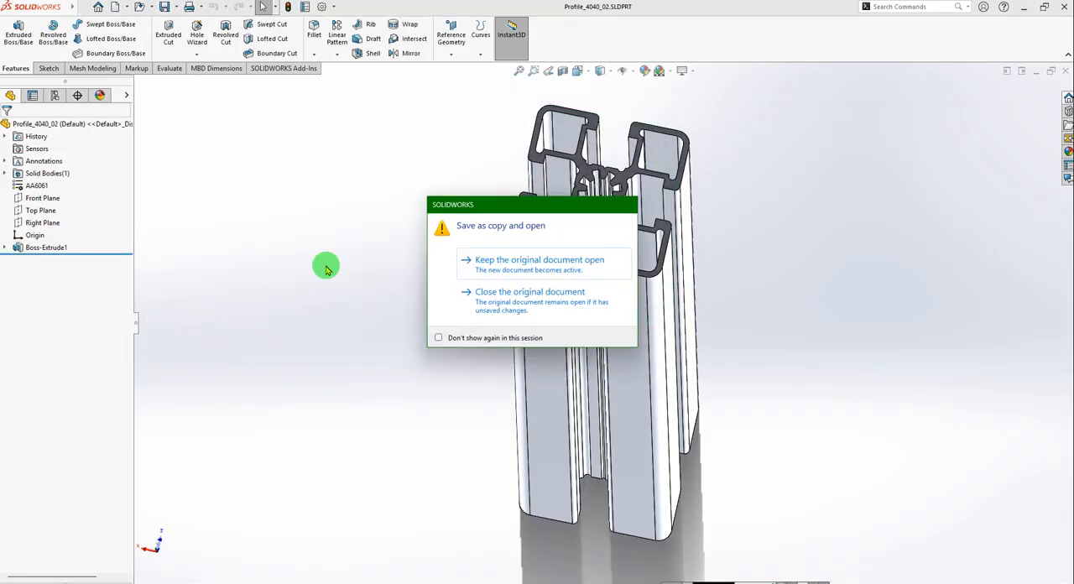
click(499, 304)
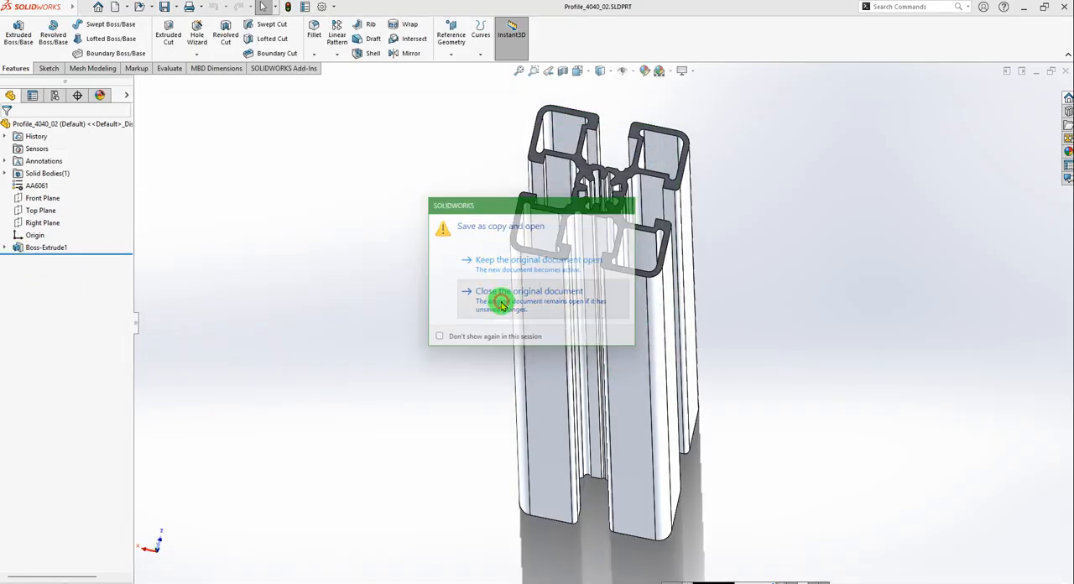
Edit the Boss-Extrude1 feature of Profile_4040_02 and set its blind depth to 61 mm.
click(5, 248)
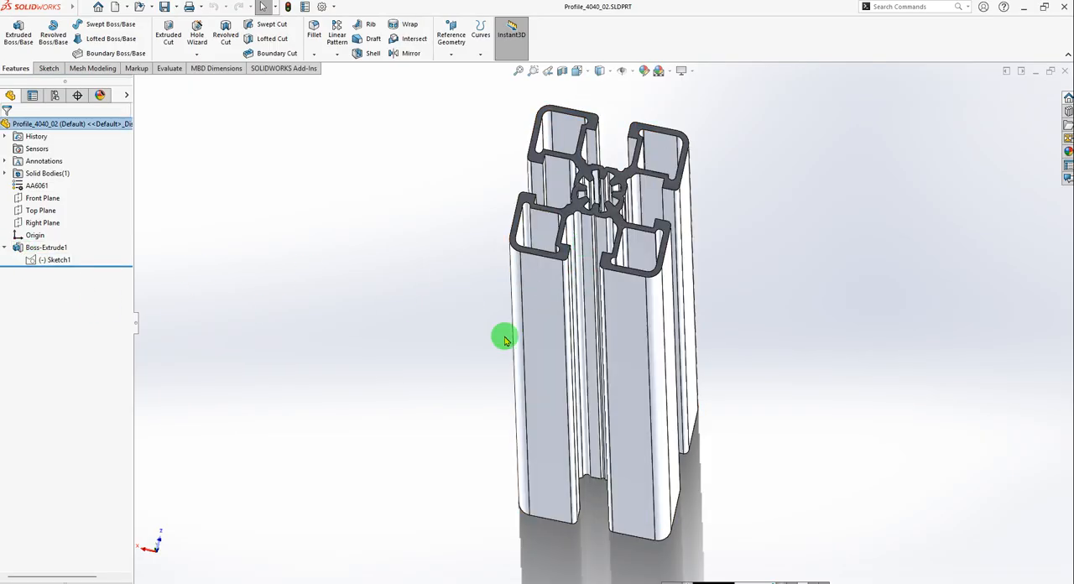
click(26, 250)
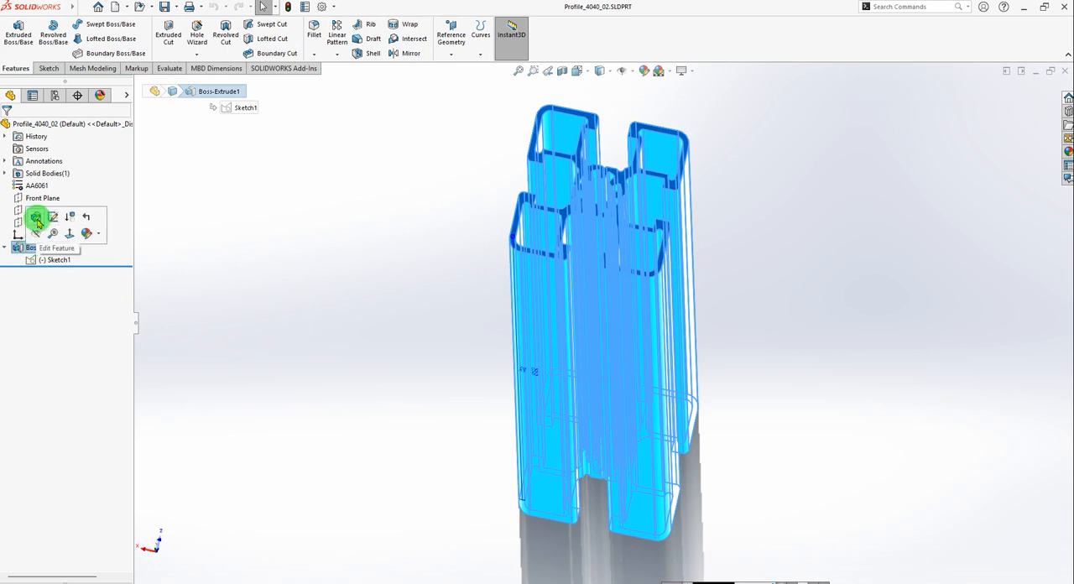
click(31, 218)
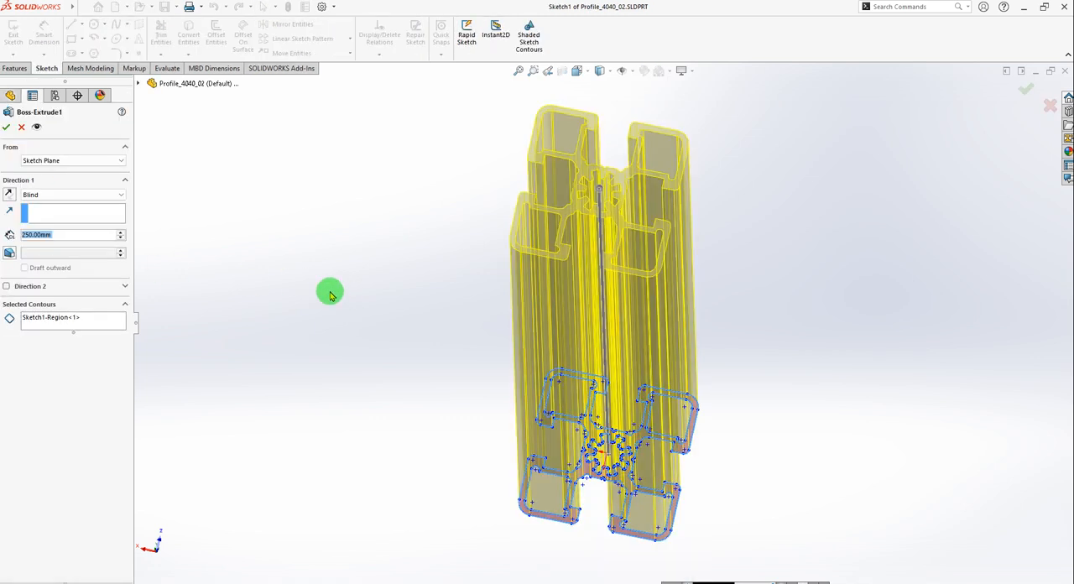
click(77, 235)
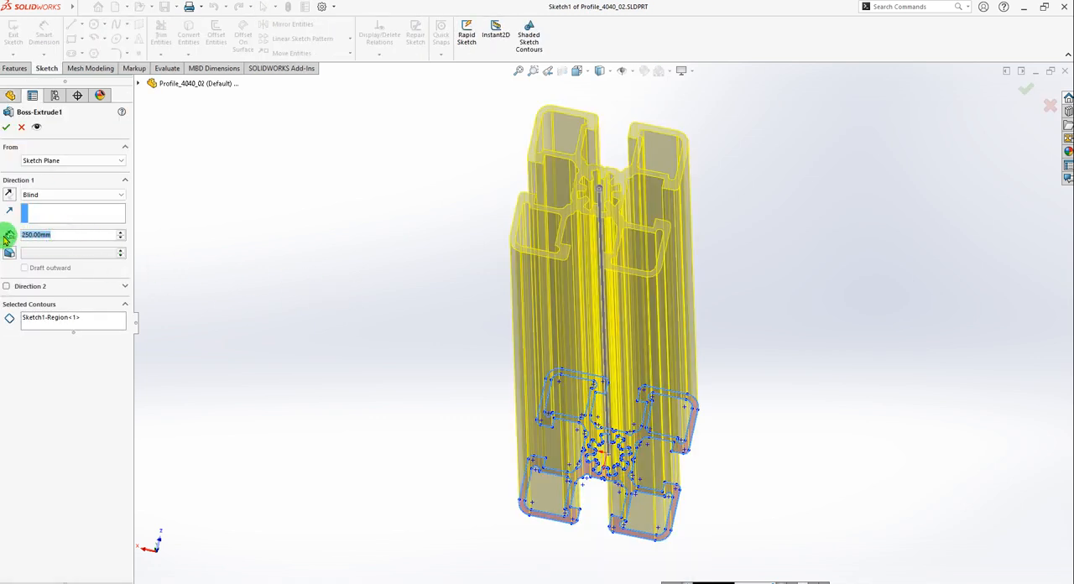
text(61)
key(Return)
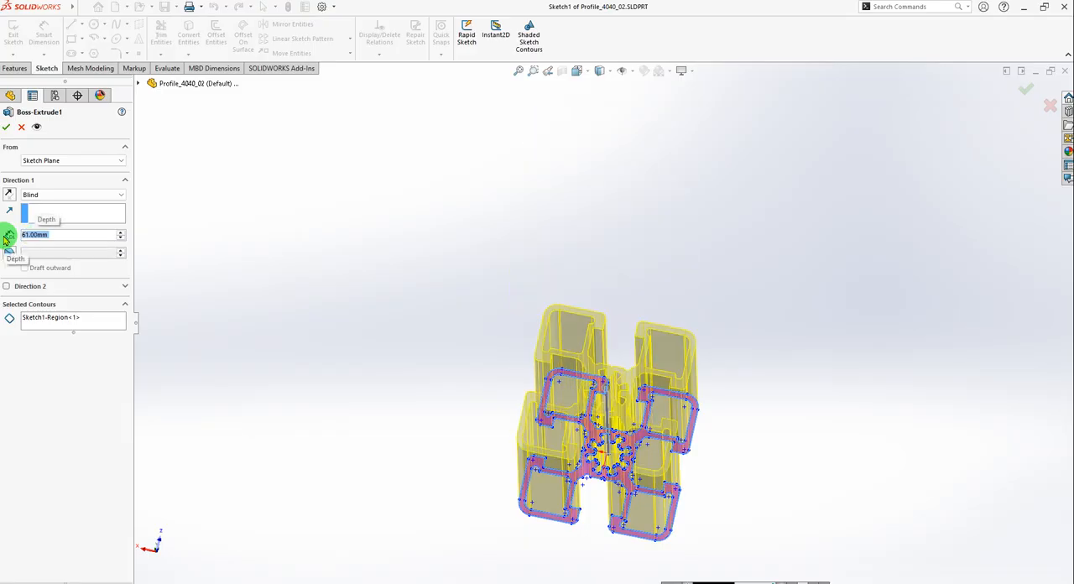
middle_drag(358, 367, 252, 245)
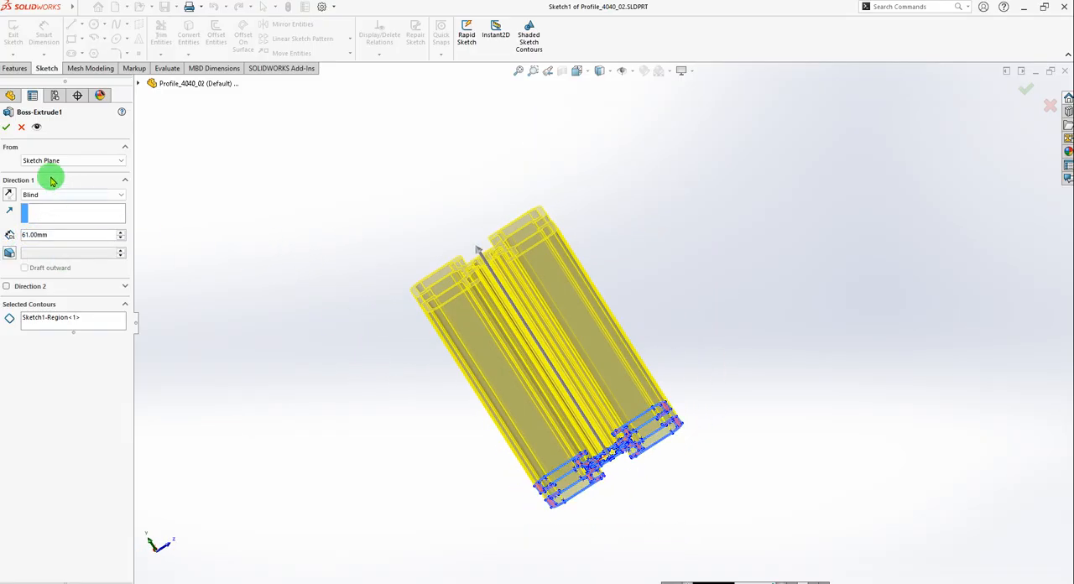
click(7, 127)
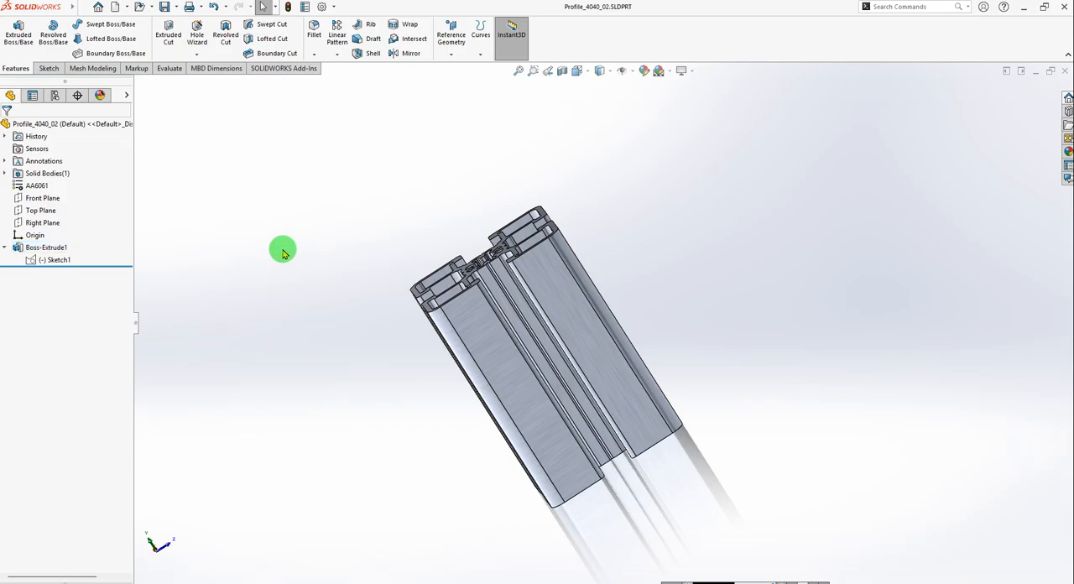
Return to the Assem_01 assembly and insert two copies of Profile_4040_02 in the empty space beside the plate.
key(ctrl+Tab)
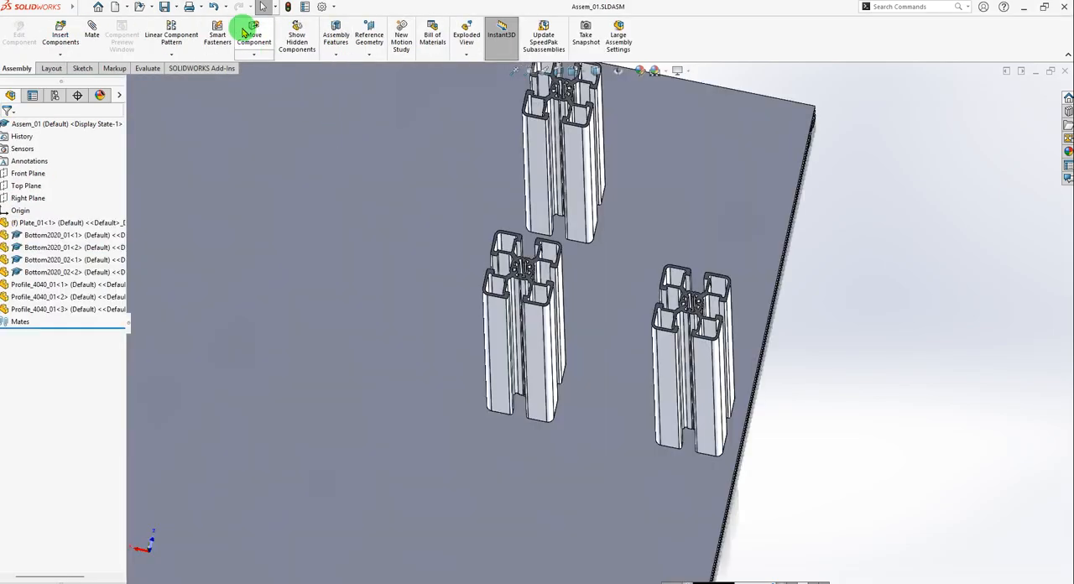
mouse_move(52, 10)
click(200, 7)
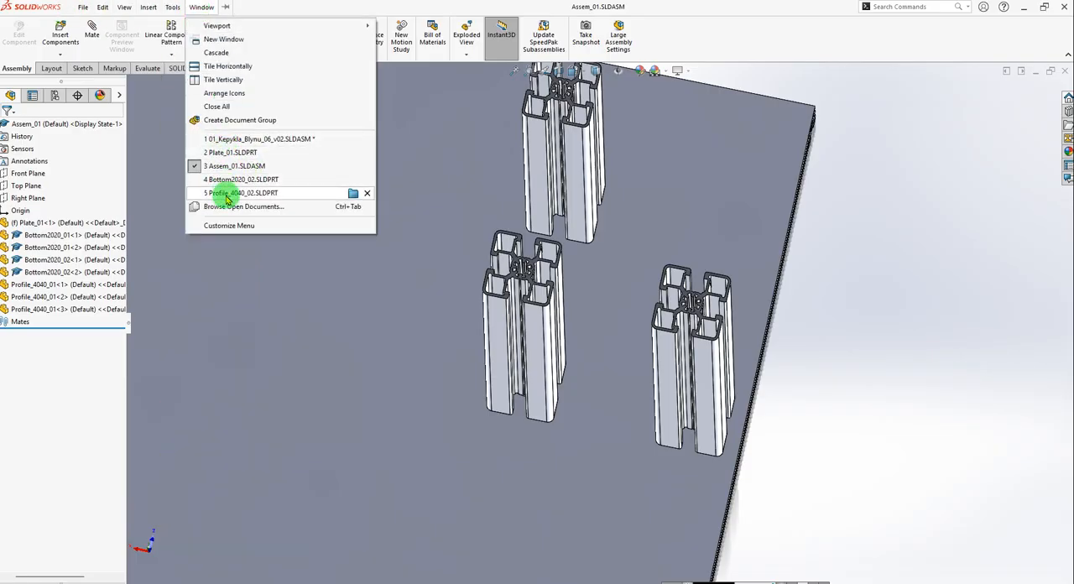
click(233, 169)
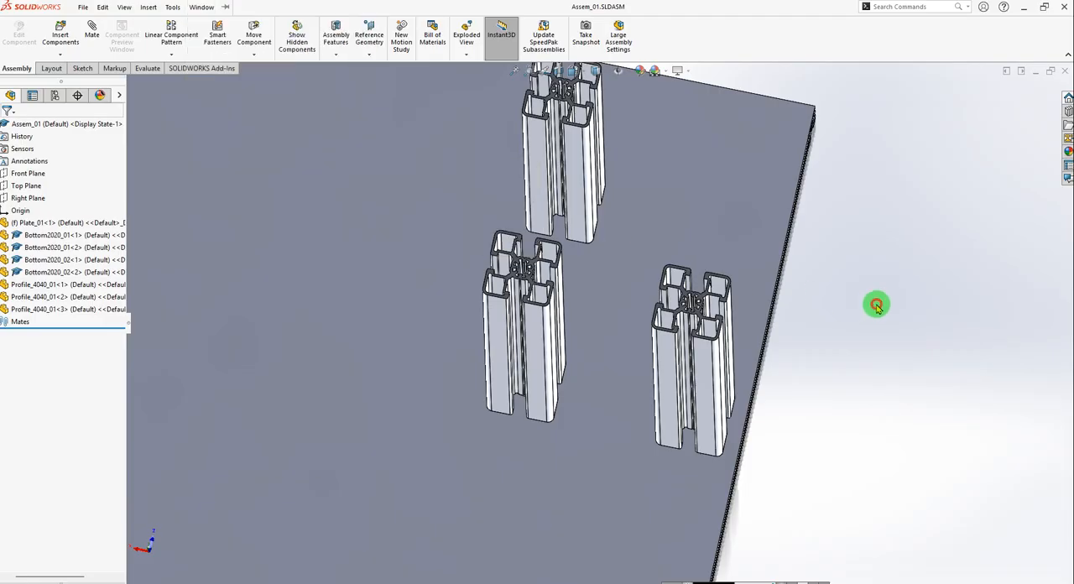
middle_drag(652, 302, 583, 370)
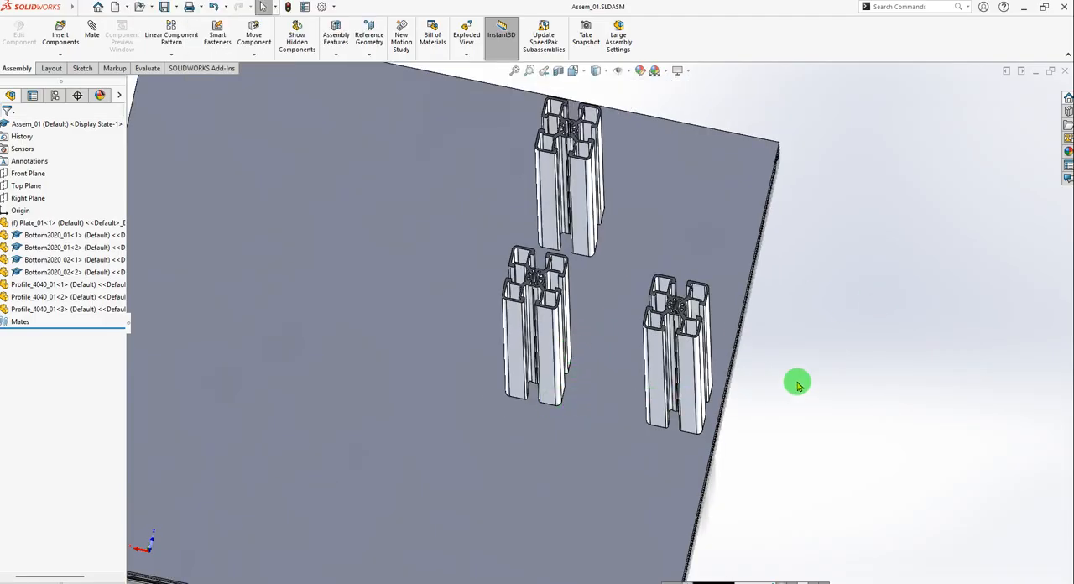
scroll(662, 364, down, 3)
click(65, 34)
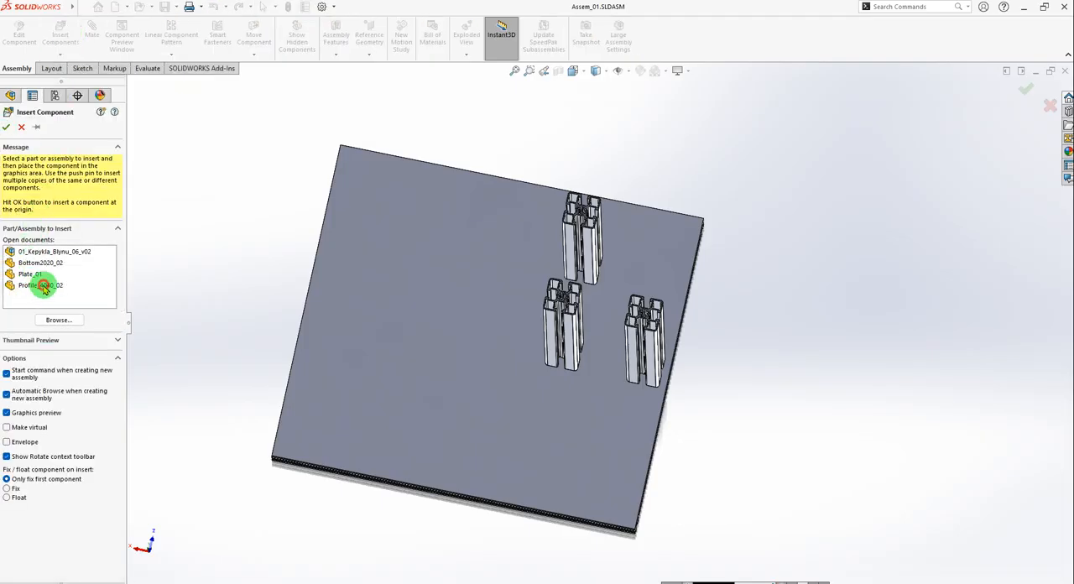
click(43, 286)
click(750, 341)
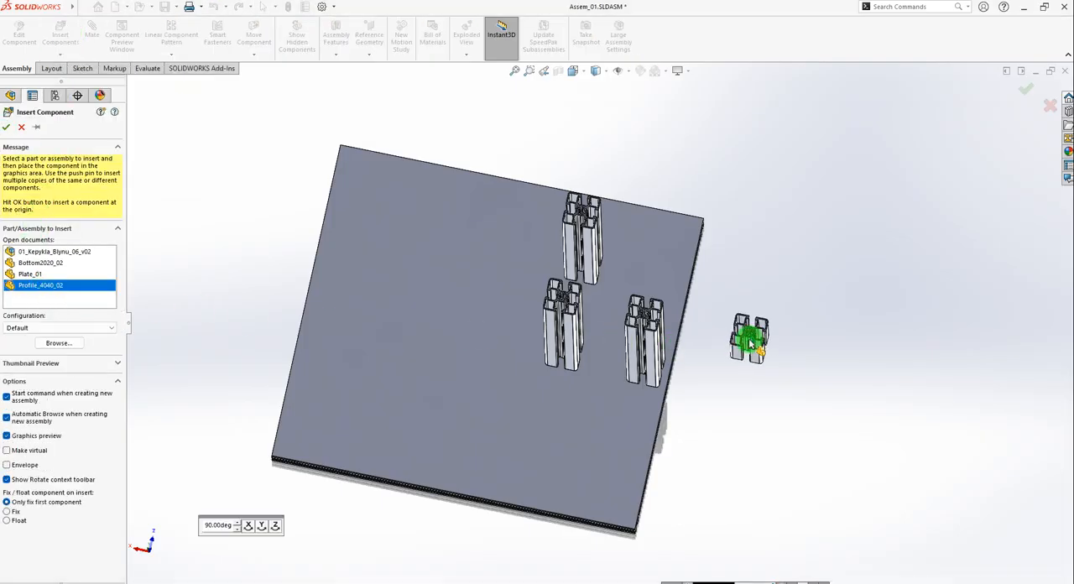
click(65, 34)
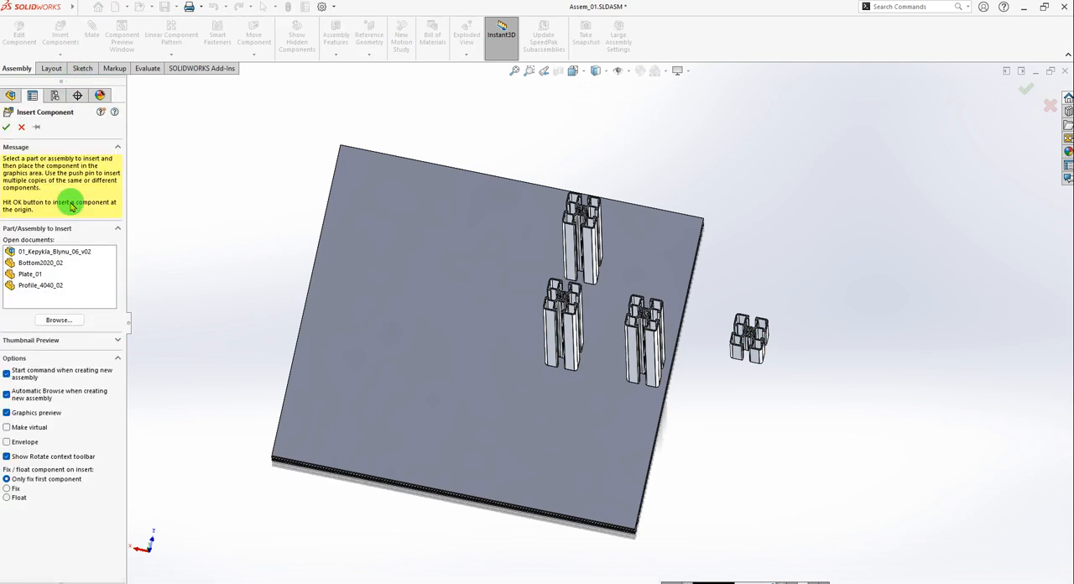
click(41, 285)
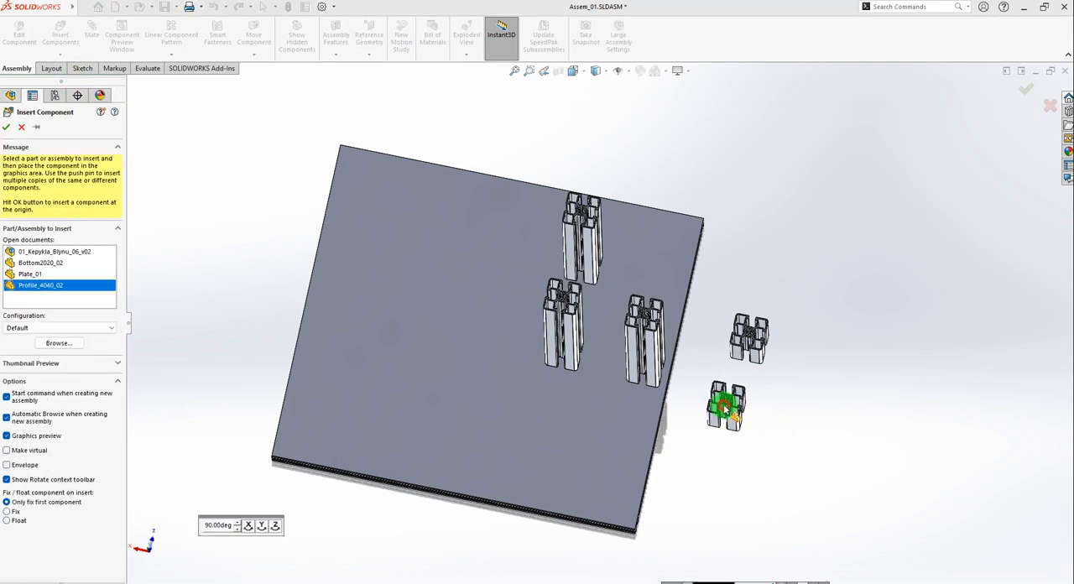
click(726, 410)
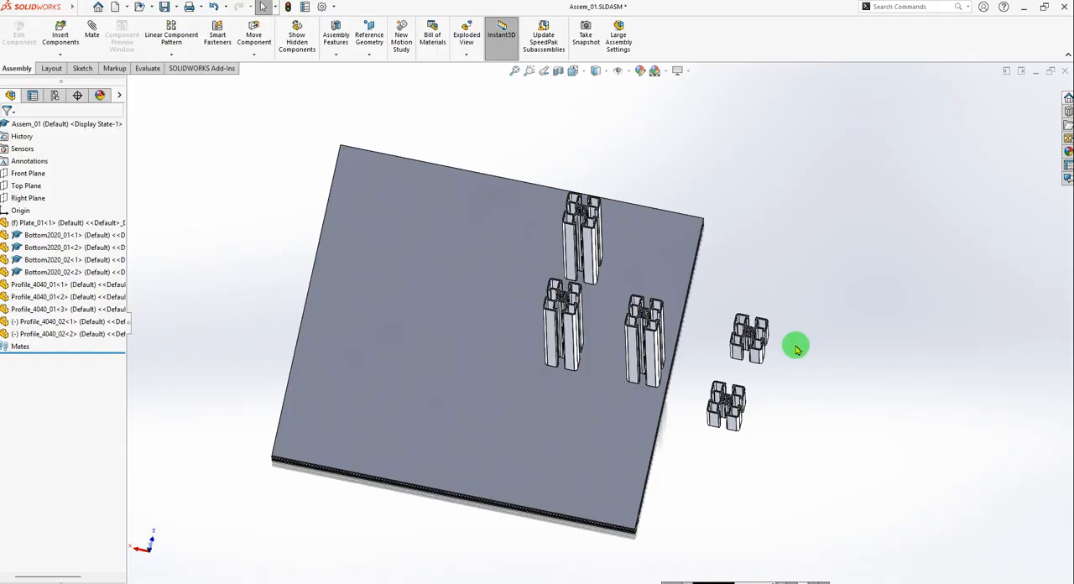
Create a coincident mate between a long outer face of Profile_4040_02<2> and the top end face of upright Profile_4040_01<1>.
scroll(810, 357, down, 3)
middle_drag(732, 413, 726, 355)
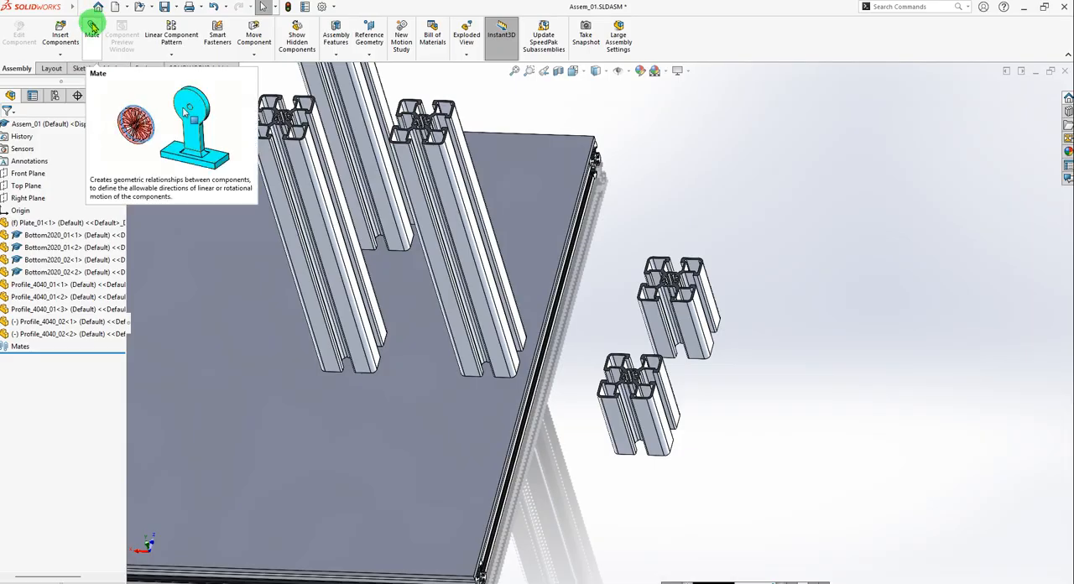
click(92, 28)
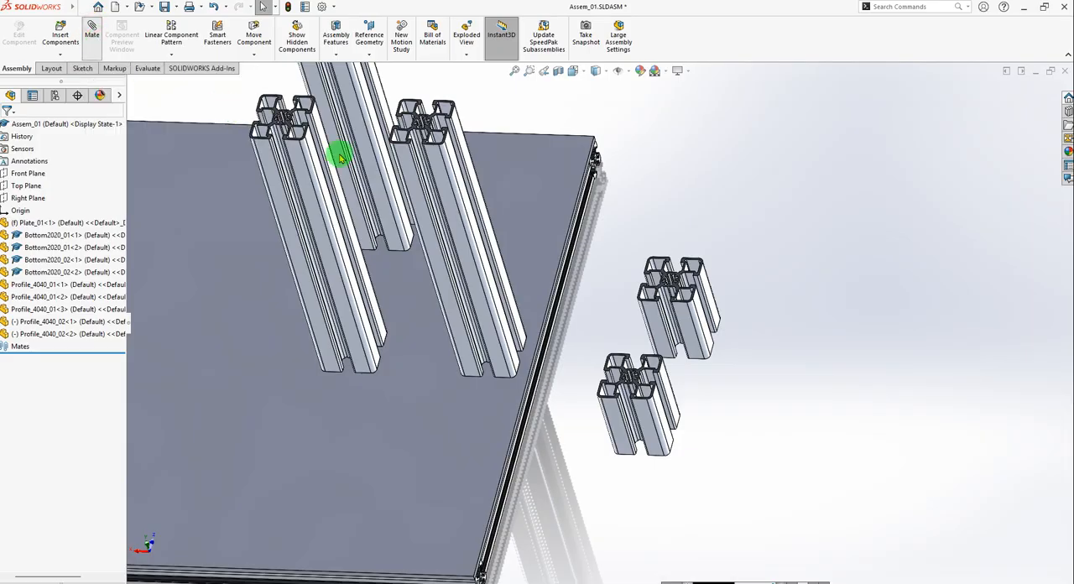
scroll(657, 378, down, 3)
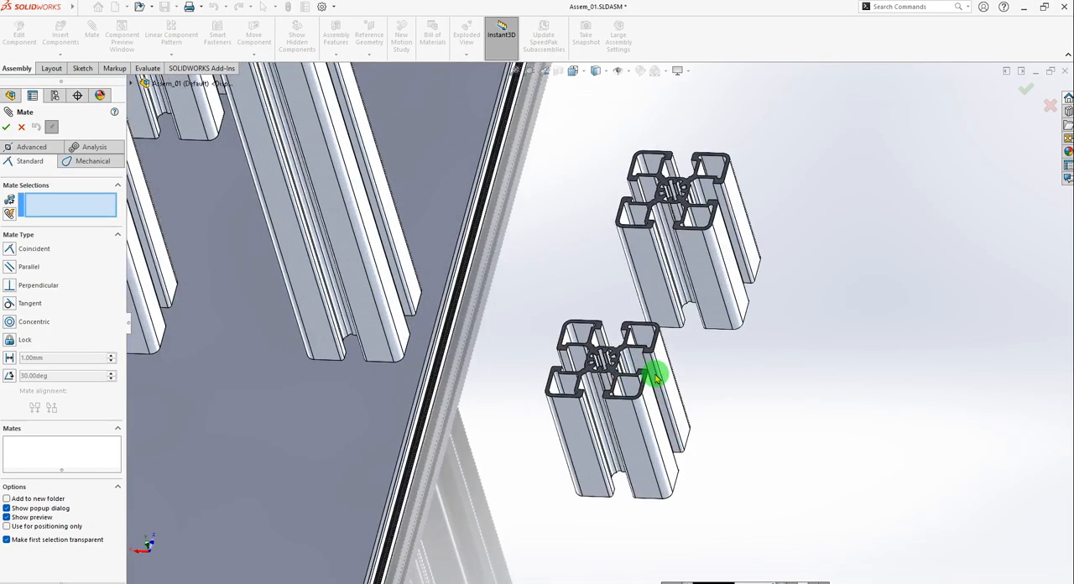
click(656, 415)
scroll(599, 322, up, 5)
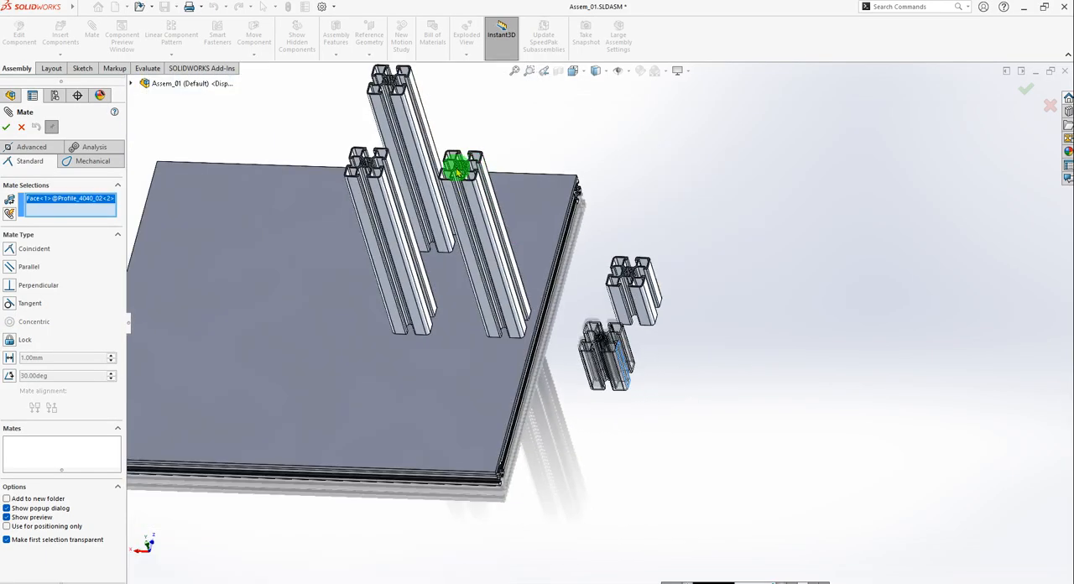
scroll(380, 172, down, 6)
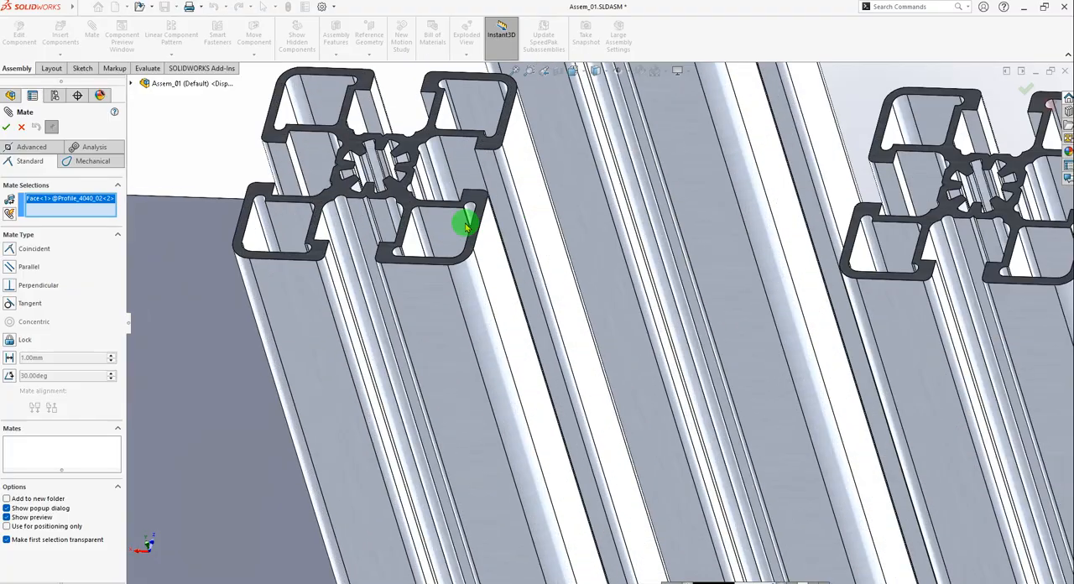
click(481, 206)
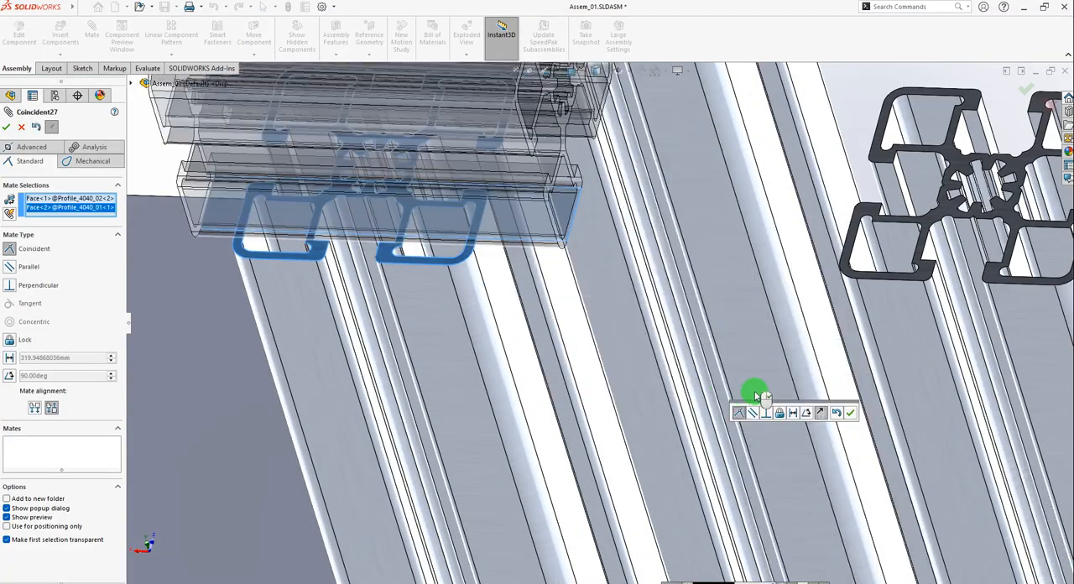
Set the coincident mate's alignment to Aligned so the short profile lies below the upright's top plane, and accept the mate.
scroll(604, 313, up, 5)
scroll(572, 244, down, 3)
middle_drag(606, 336, 684, 289)
scroll(684, 289, down, 3)
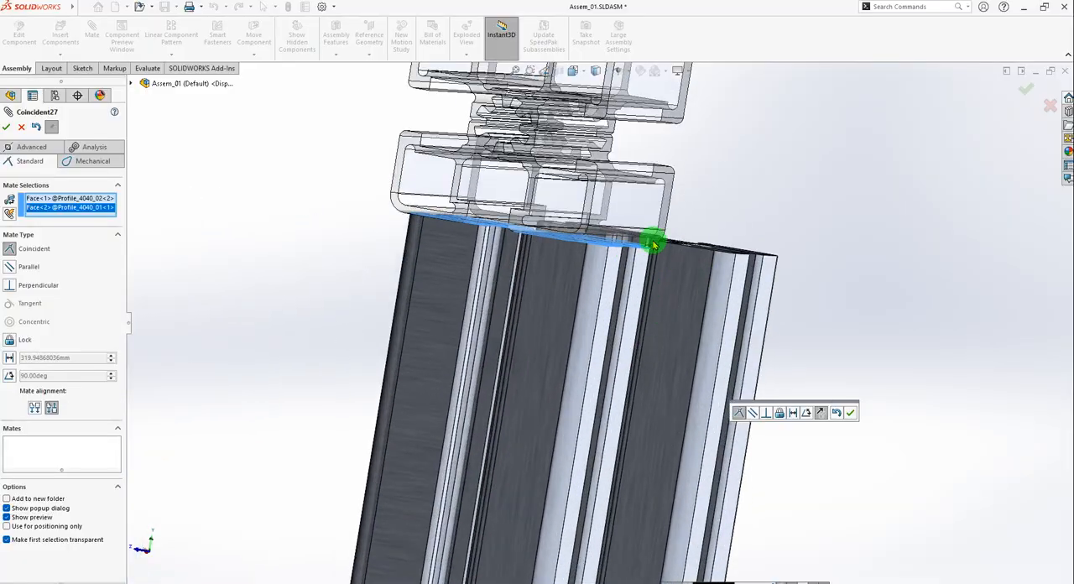
click(36, 408)
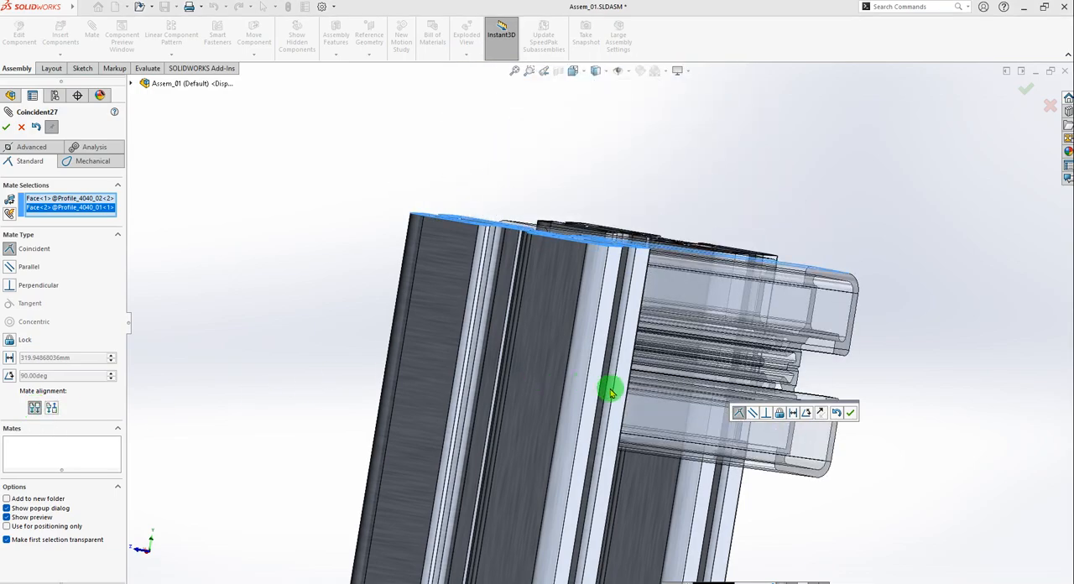
middle_drag(612, 389, 616, 444)
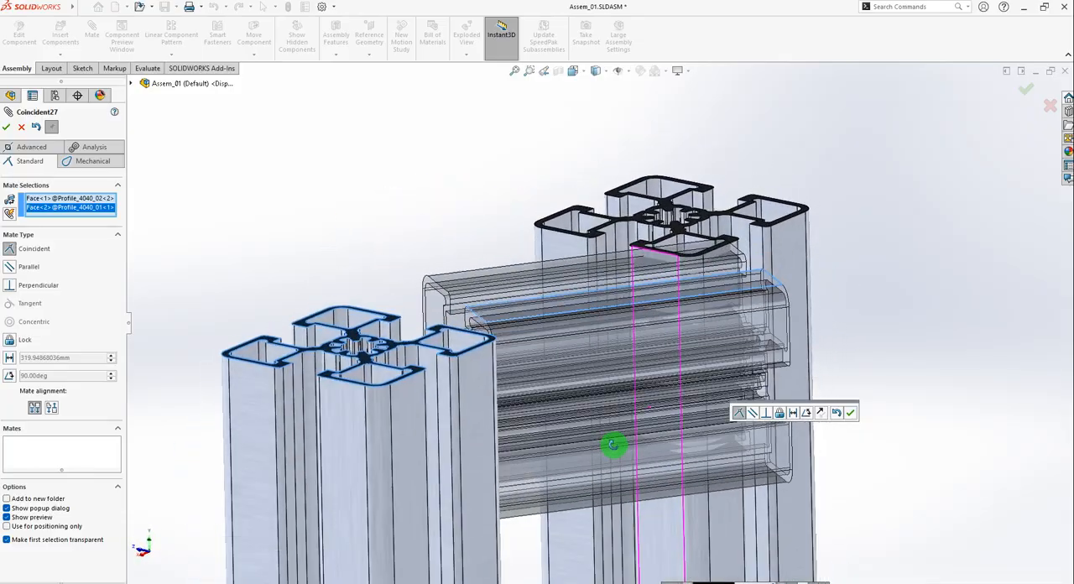
click(849, 415)
scroll(638, 347, up, 3)
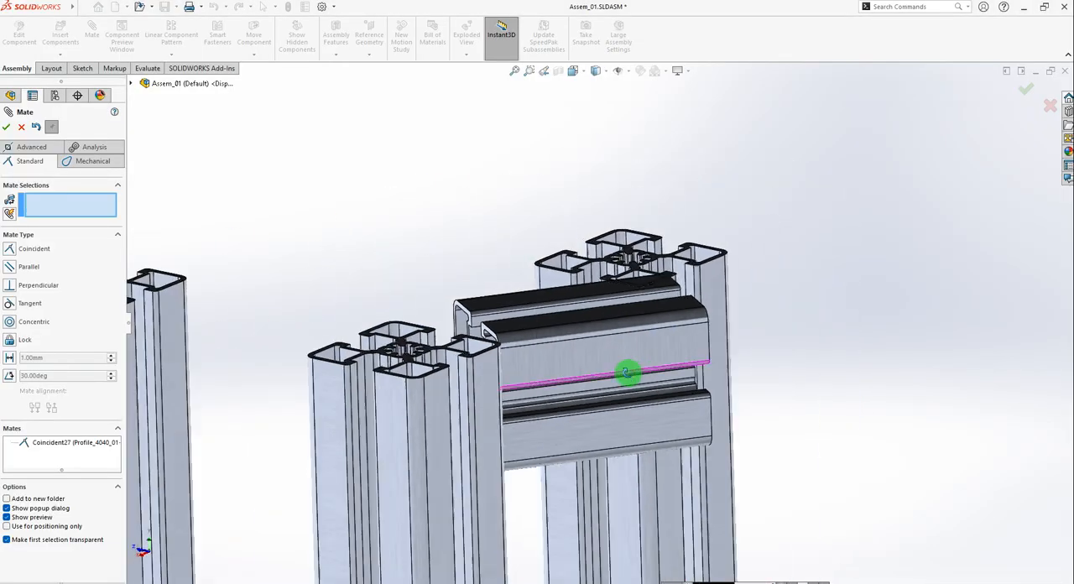
middle_drag(625, 373, 607, 408)
scroll(708, 336, down, 3)
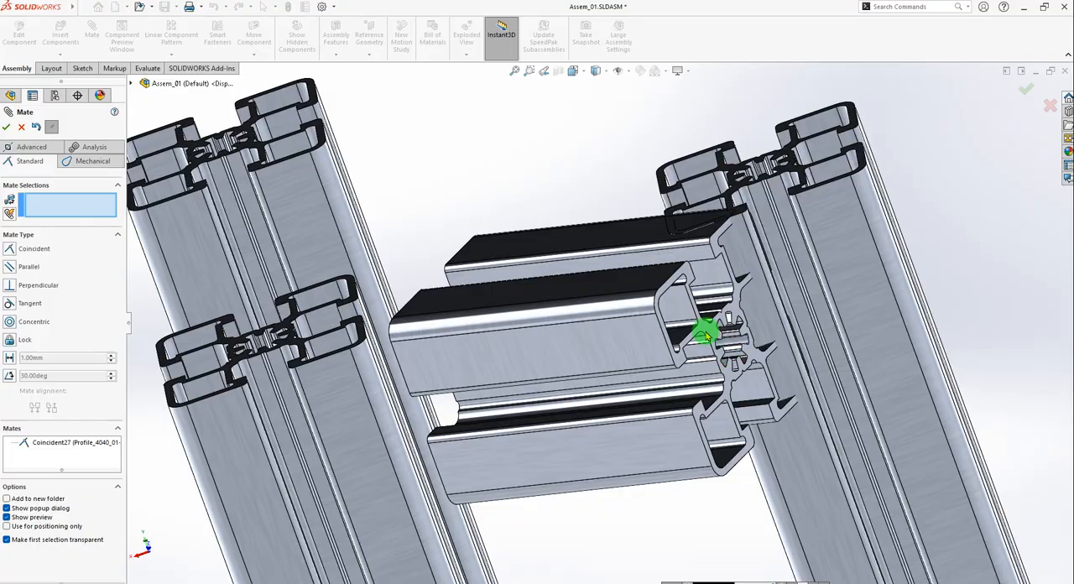
Create a coincident mate between the end face of Profile_4040_02<2> and the facing side face of upright Profile_4040_01<3>.
scroll(708, 336, down, 2)
click(651, 220)
scroll(702, 273, up, 3)
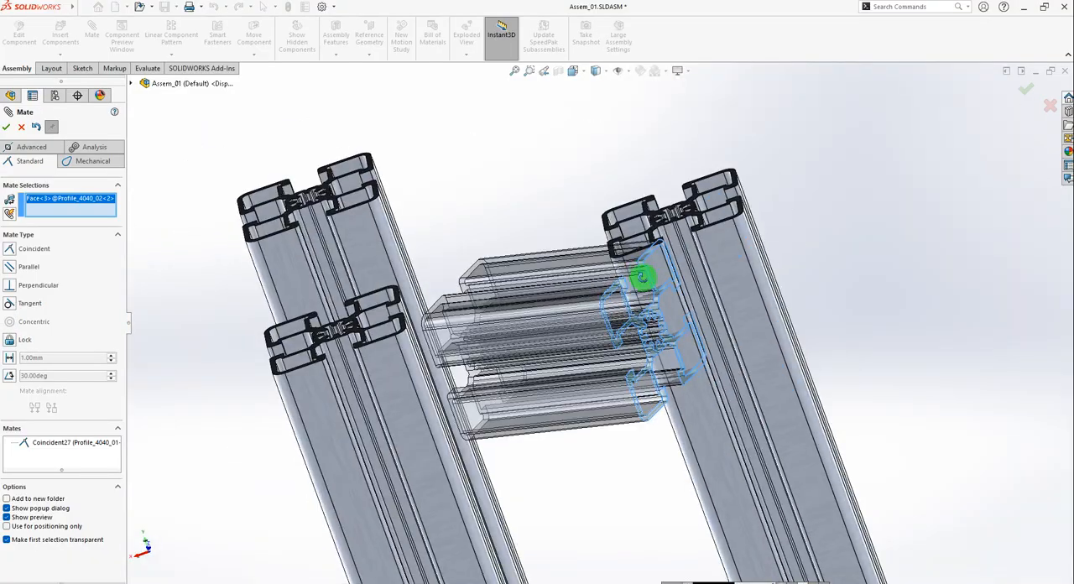
middle_drag(642, 276, 573, 244)
scroll(573, 243, down, 2)
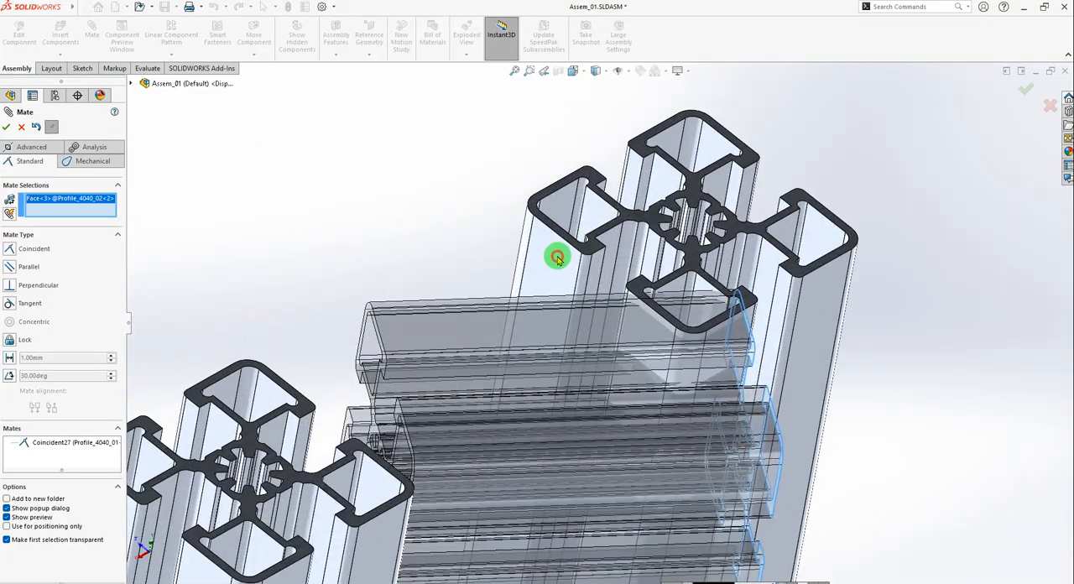
click(553, 263)
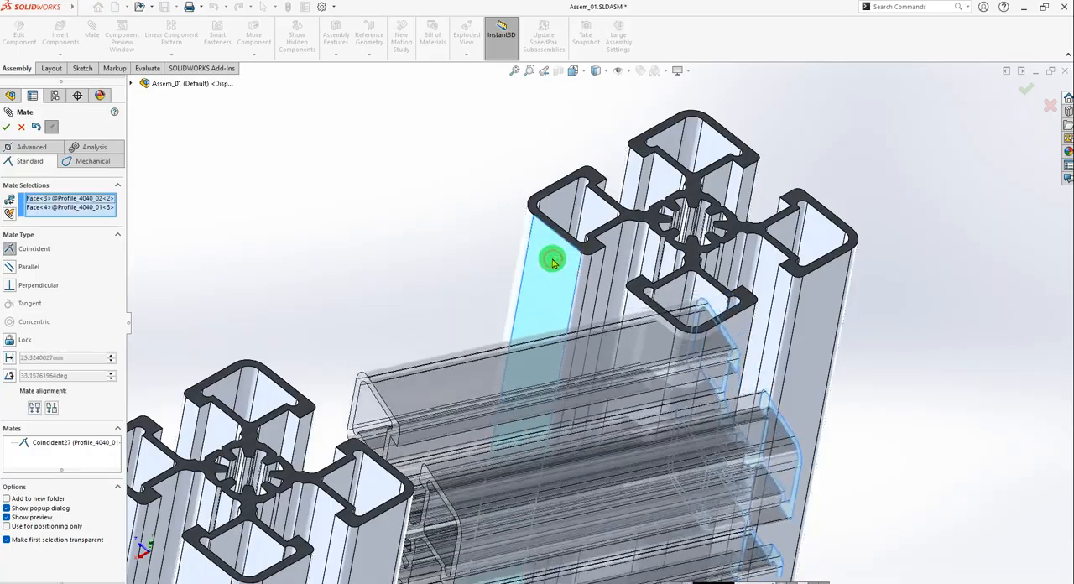
scroll(702, 362, up, 2)
scroll(646, 419, up, 2)
mouse_move(646, 420)
middle_down()
mouse_move(638, 545)
mouse_move(601, 337)
mouse_move(568, 362)
mouse_move(634, 386)
middle_up()
click(684, 244)
Create a coincident mate between the long outer side face of Profile_4040_02<2> and the matching outer face of upright Profile_4040_01<3>, and finish mating.
scroll(667, 393, down, 3)
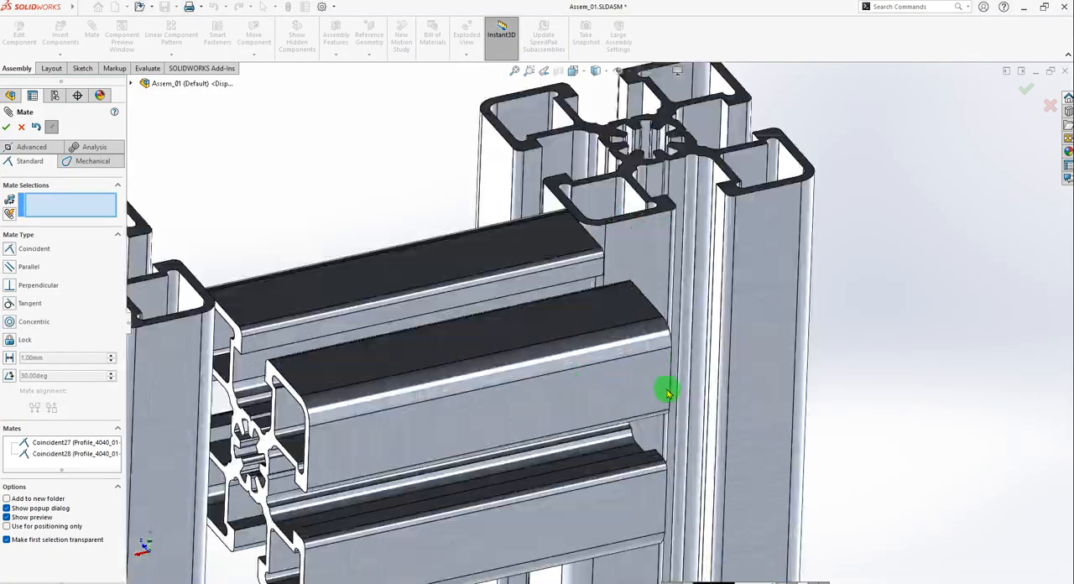
click(627, 379)
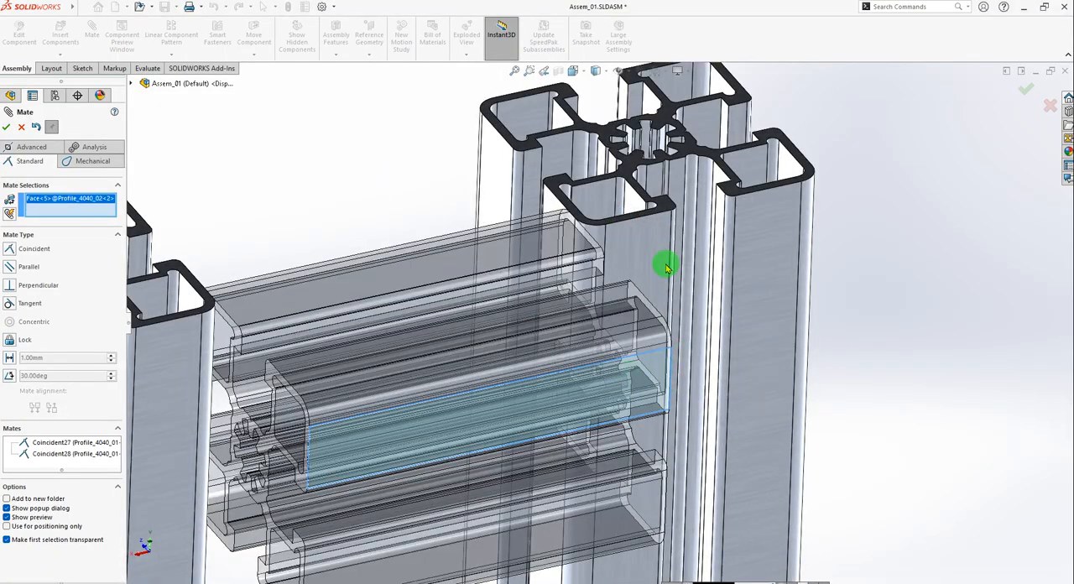
click(654, 238)
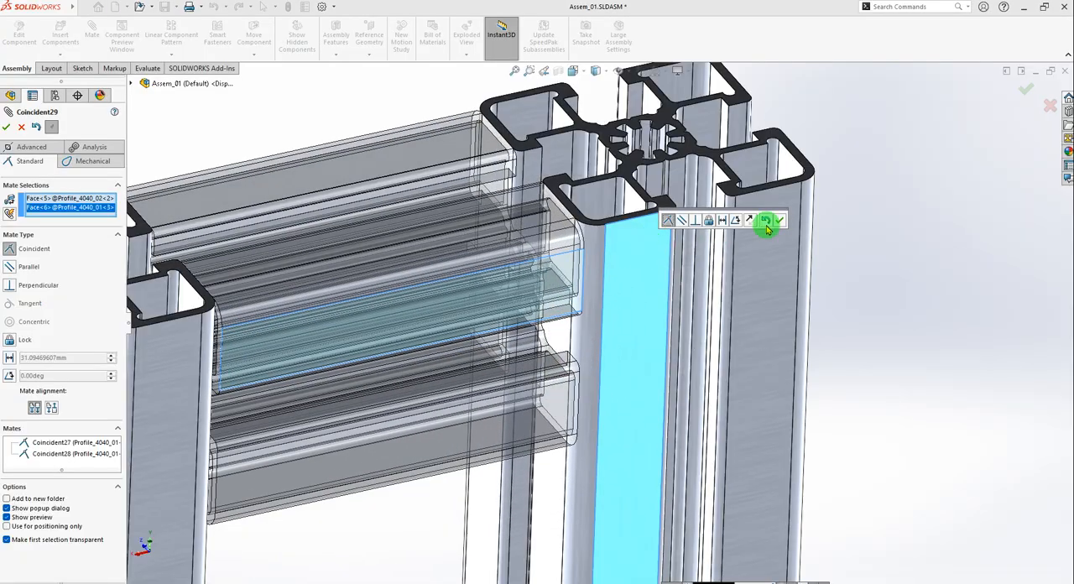
click(781, 220)
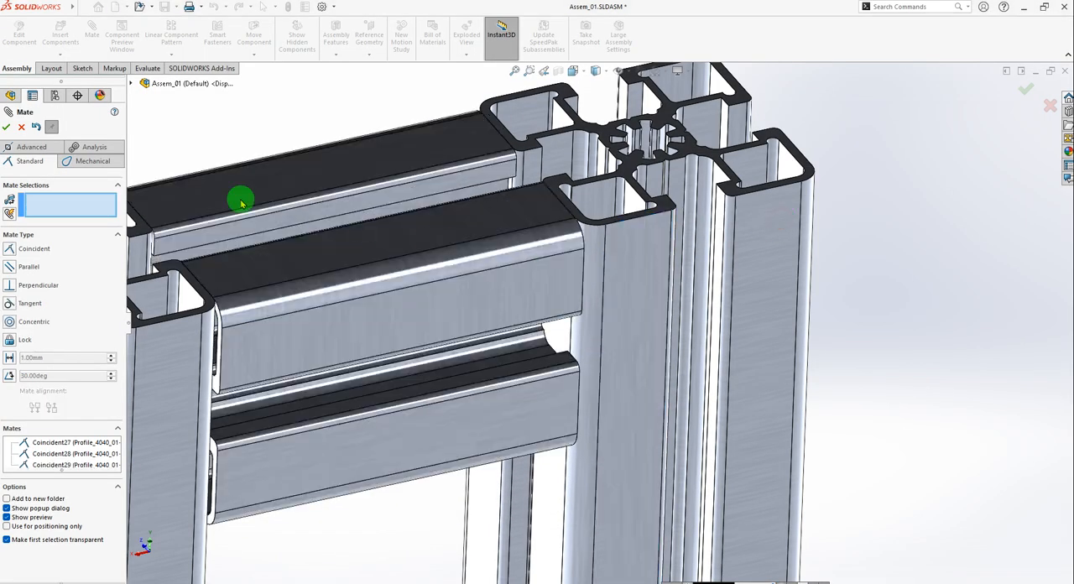
click(13, 127)
Examine the upper cross member between the uprights and locate the unplaced Profile_4040_02<1> beside the plate.
scroll(672, 280, up, 8)
scroll(552, 336, down, 4)
drag(551, 310, 536, 331)
drag(525, 245, 713, 311)
drag(630, 305, 606, 347)
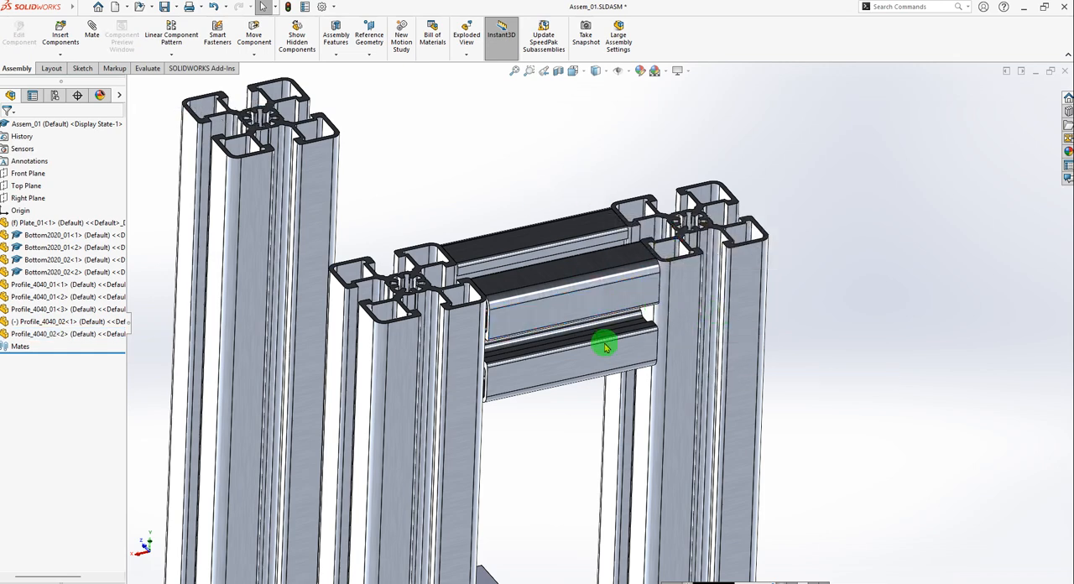
click(539, 319)
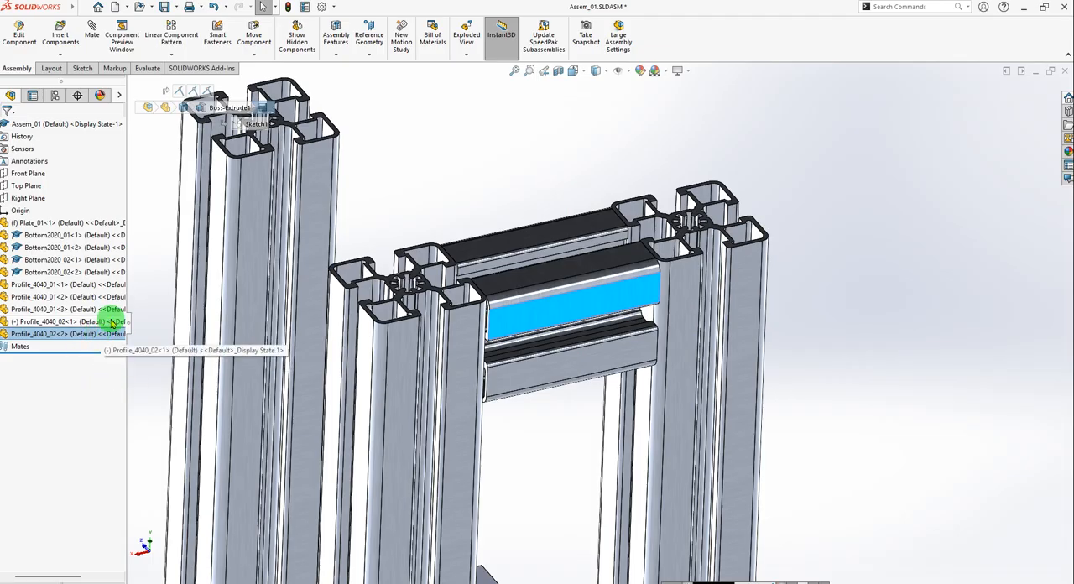
click(23, 324)
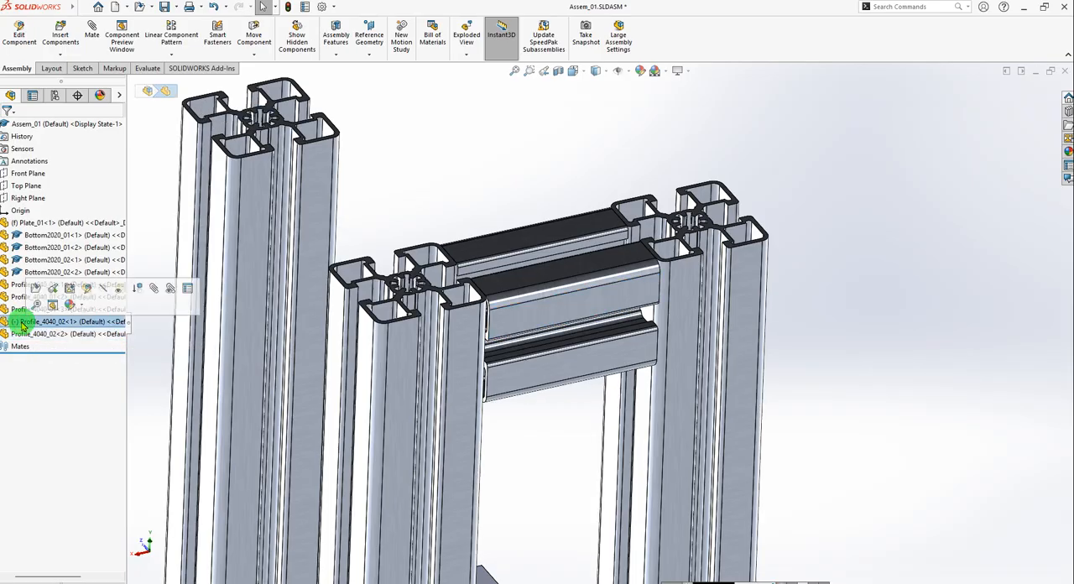
scroll(414, 362, up, 4)
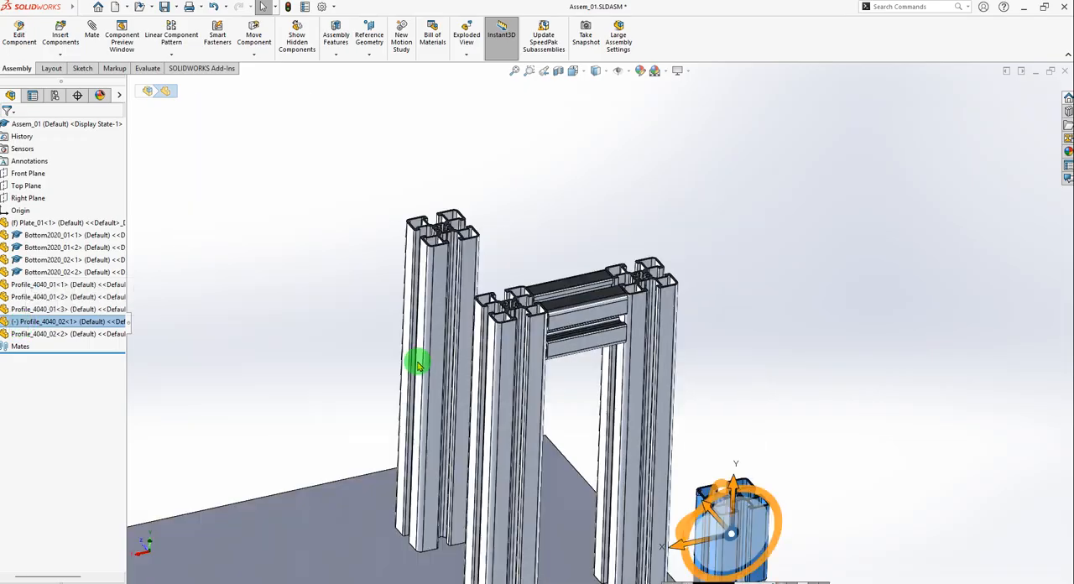
scroll(697, 475, up, 3)
scroll(695, 475, down, 3)
scroll(658, 352, down, 4)
scroll(649, 367, down, 1)
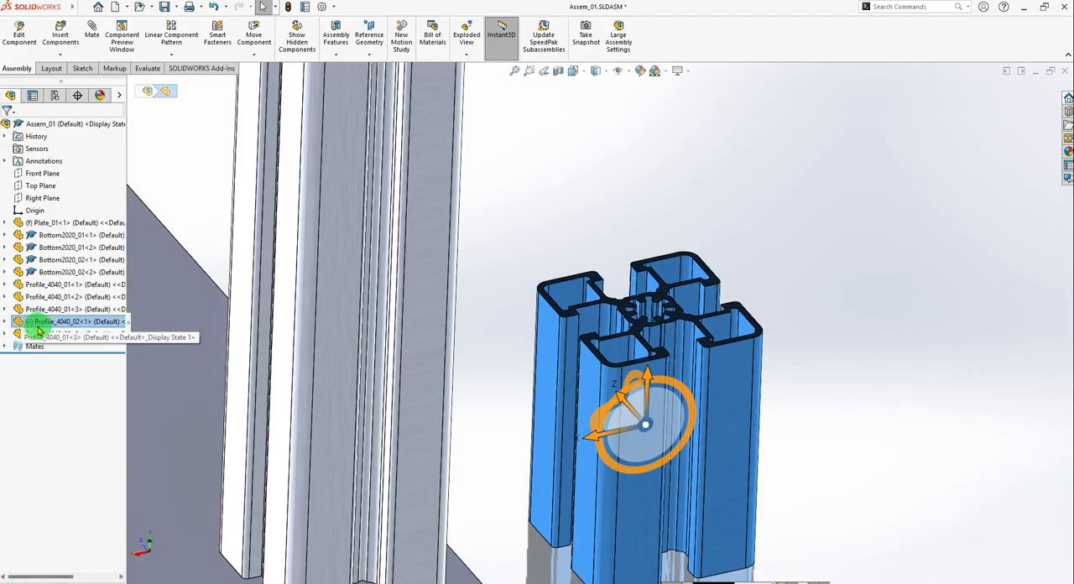
click(805, 363)
Create a coincident mate between a long side face of Profile_4040_02<1> and the outer face of the nearest upright.
scroll(694, 412, up, 4)
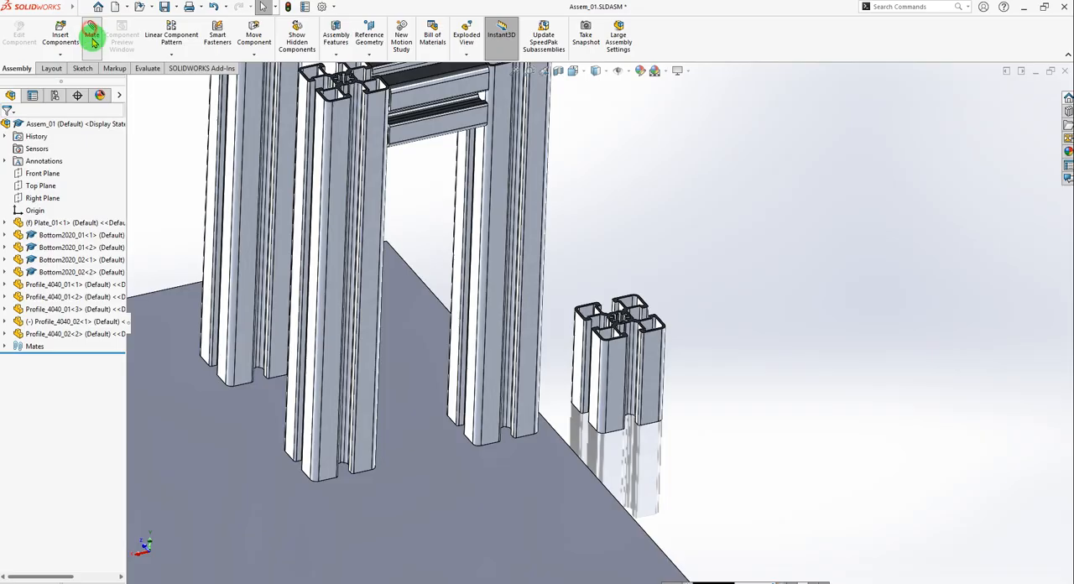
scroll(603, 338, down, 2)
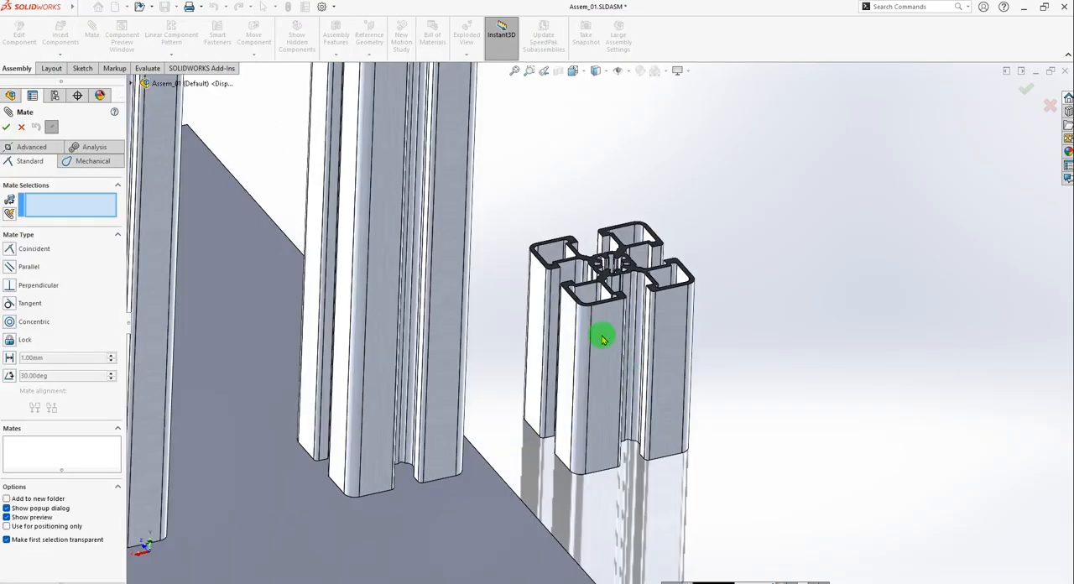
click(605, 335)
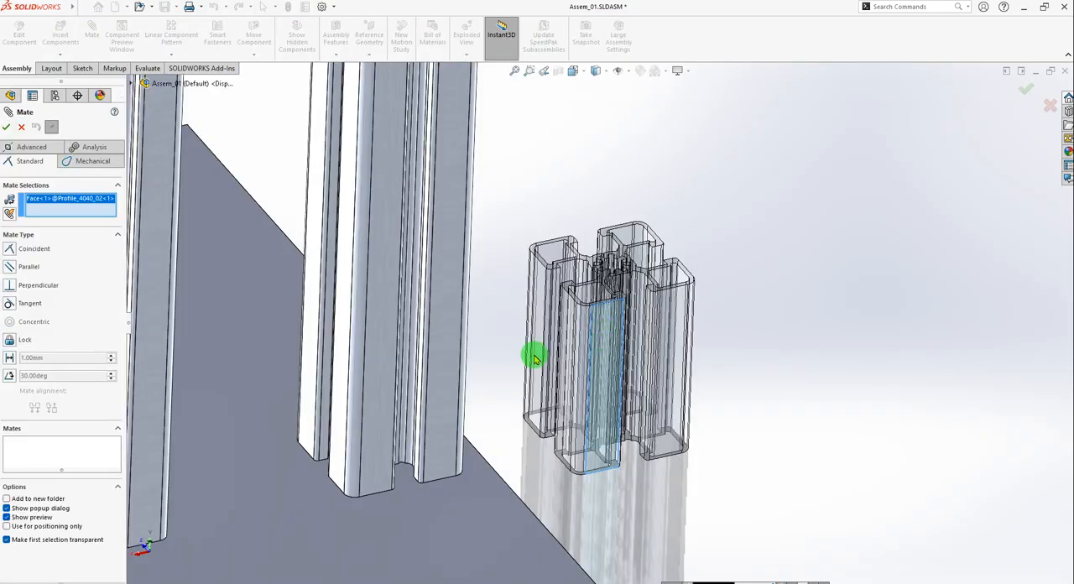
click(377, 388)
middle_drag(602, 425, 445, 442)
click(444, 437)
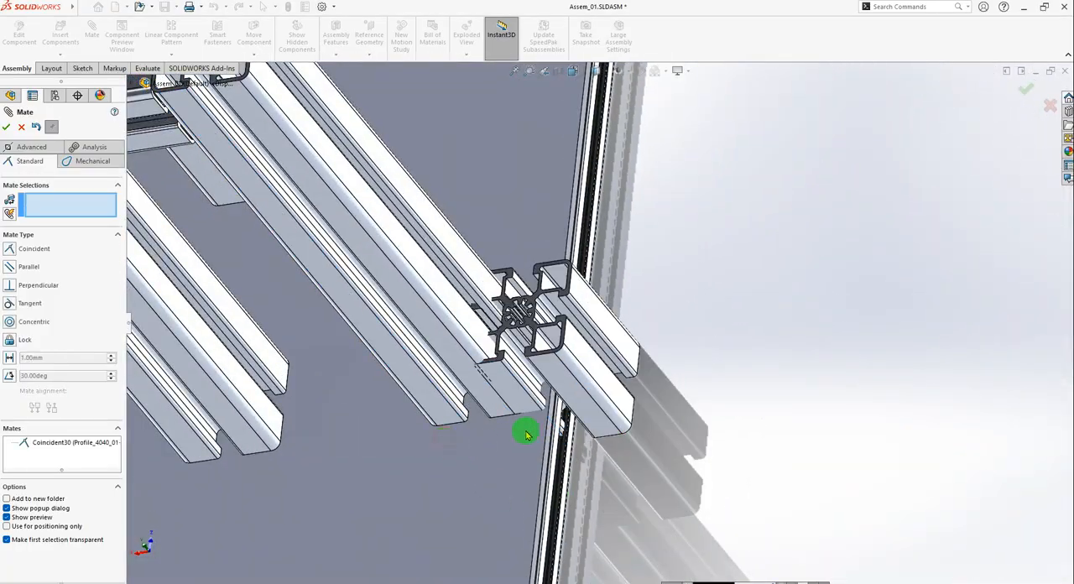
Mate the end face of Profile_4040_02<1> coincident with the inner side face of upright Profile_4040_01<1>, and slide the profile slightly up between the uprights.
scroll(569, 280, down, 8)
click(568, 275)
scroll(567, 275, up, 8)
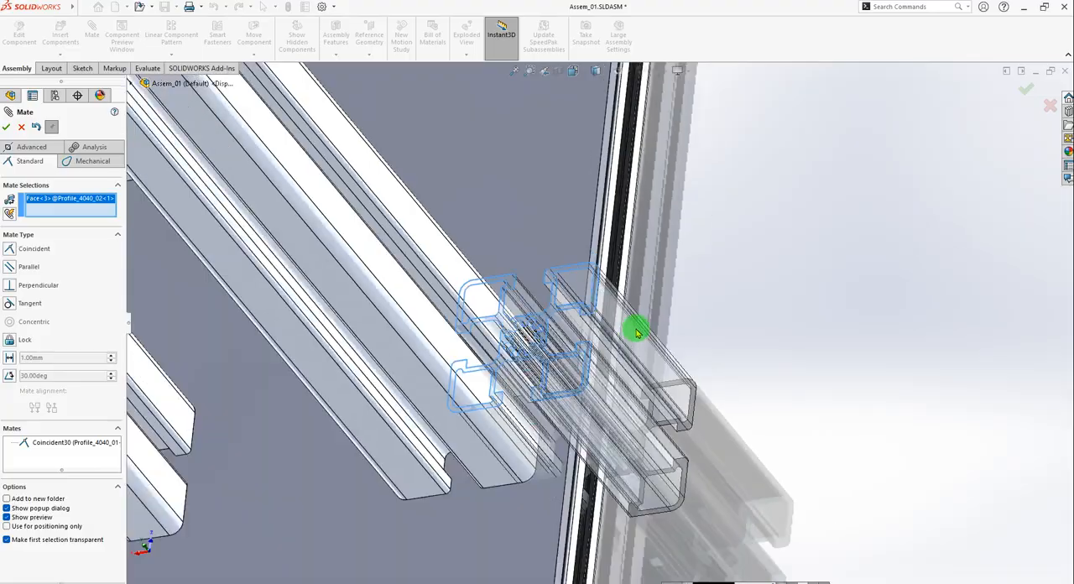
scroll(434, 395, down, 7)
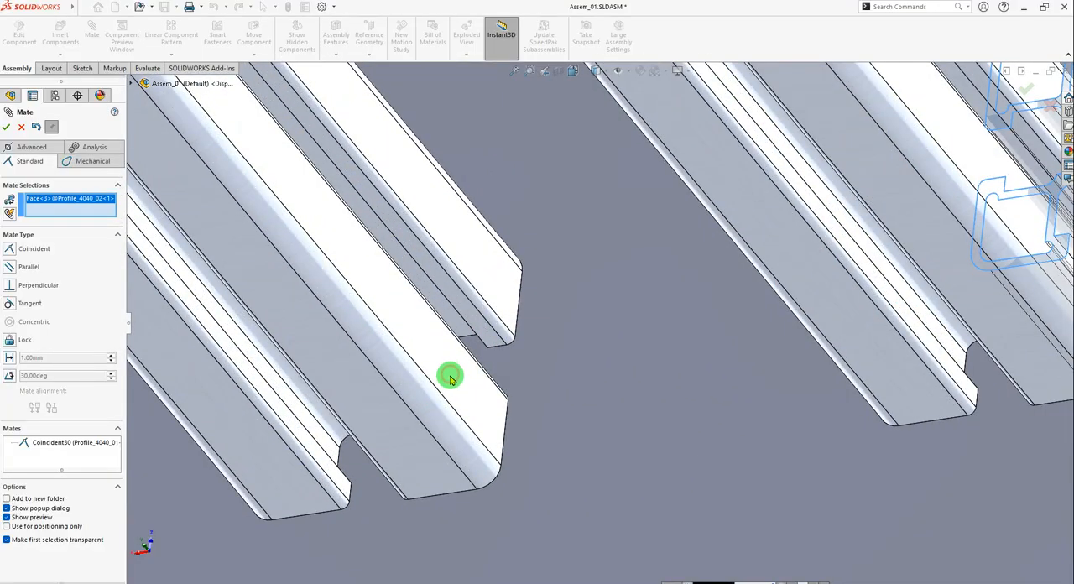
click(383, 297)
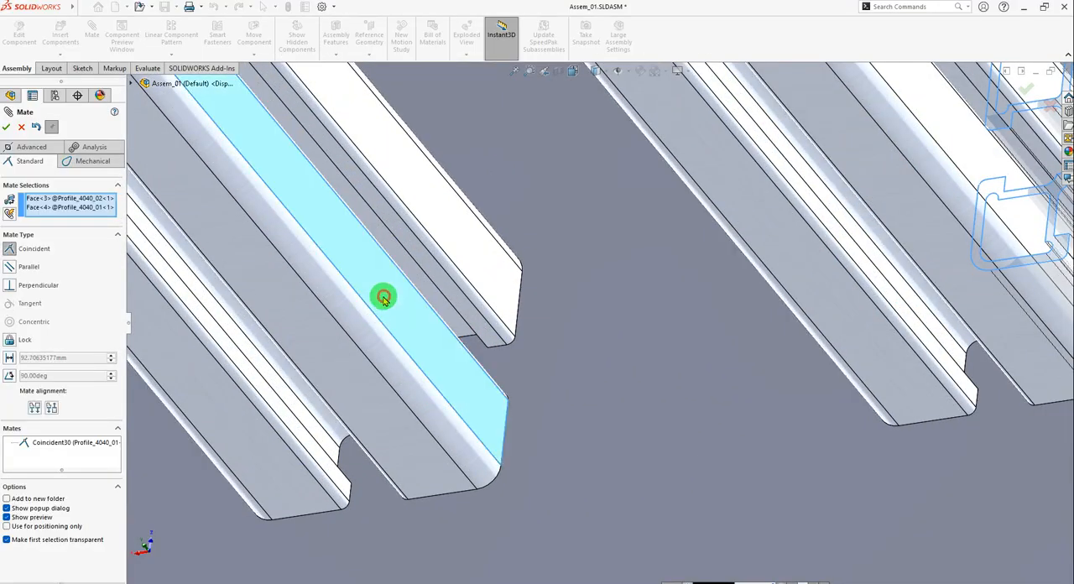
scroll(478, 369, down, 2)
mouse_move(487, 393)
middle_down()
mouse_move(579, 427)
mouse_move(614, 319)
mouse_move(624, 457)
mouse_move(503, 406)
middle_up()
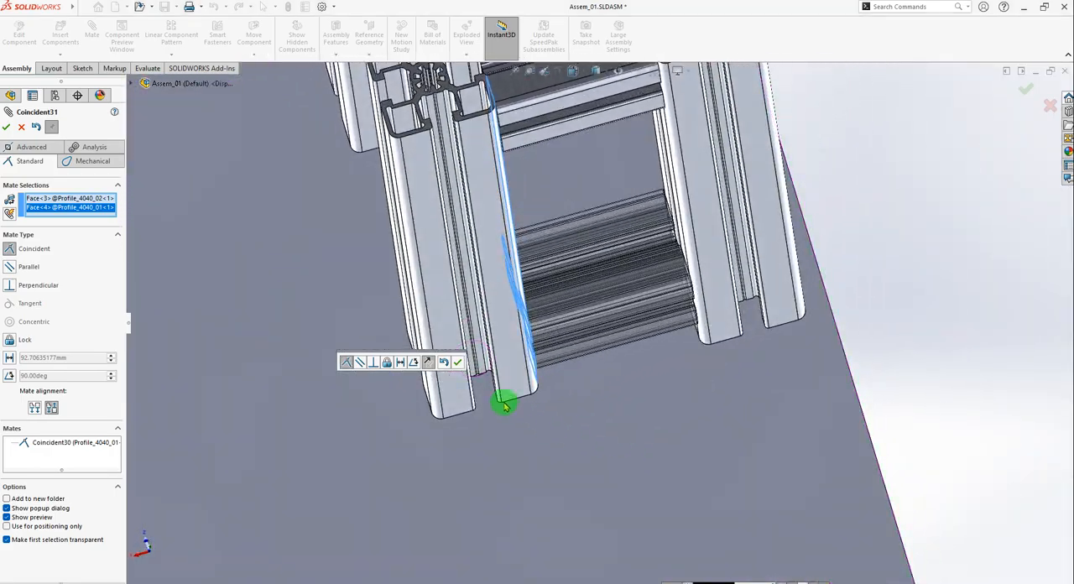
click(460, 365)
middle_drag(460, 365, 568, 235)
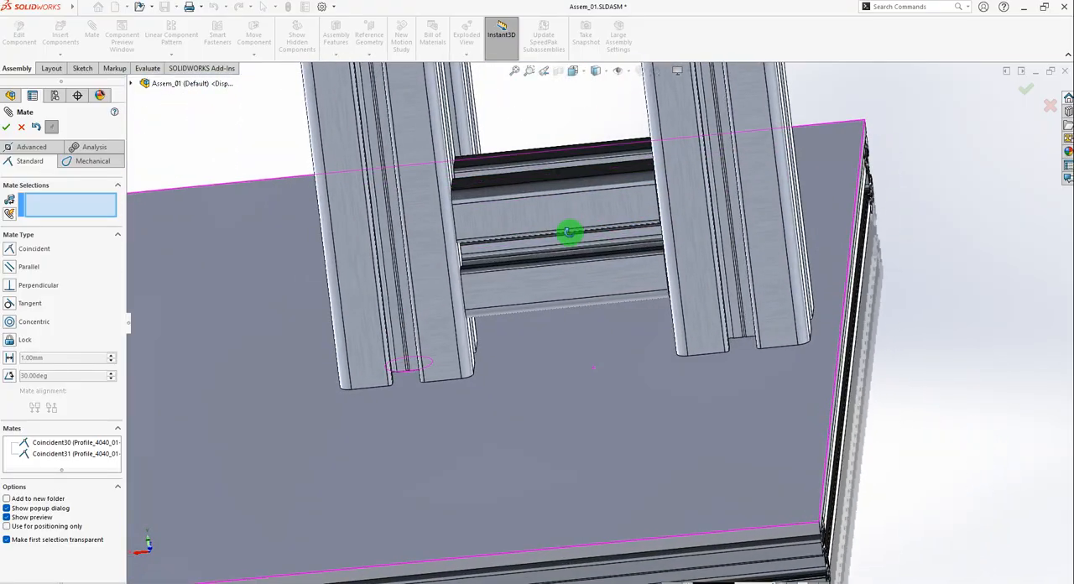
drag(512, 215, 486, 179)
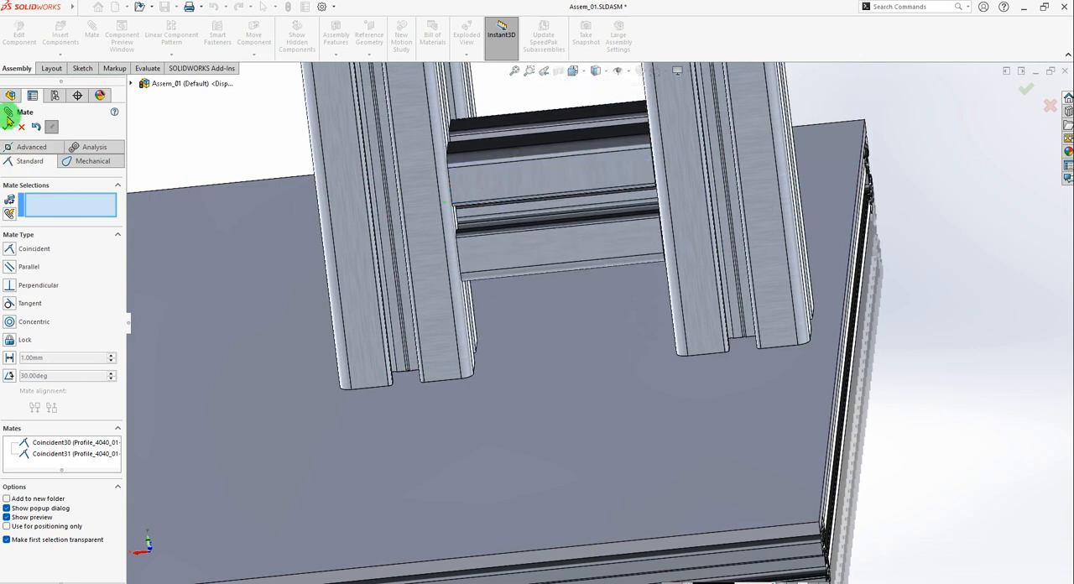
Switch to the 01_Kepykla_Blynu_06_v02 reference assembly and start the Measure tool.
key(ctrl+Tab)
key(ctrl+Tab)
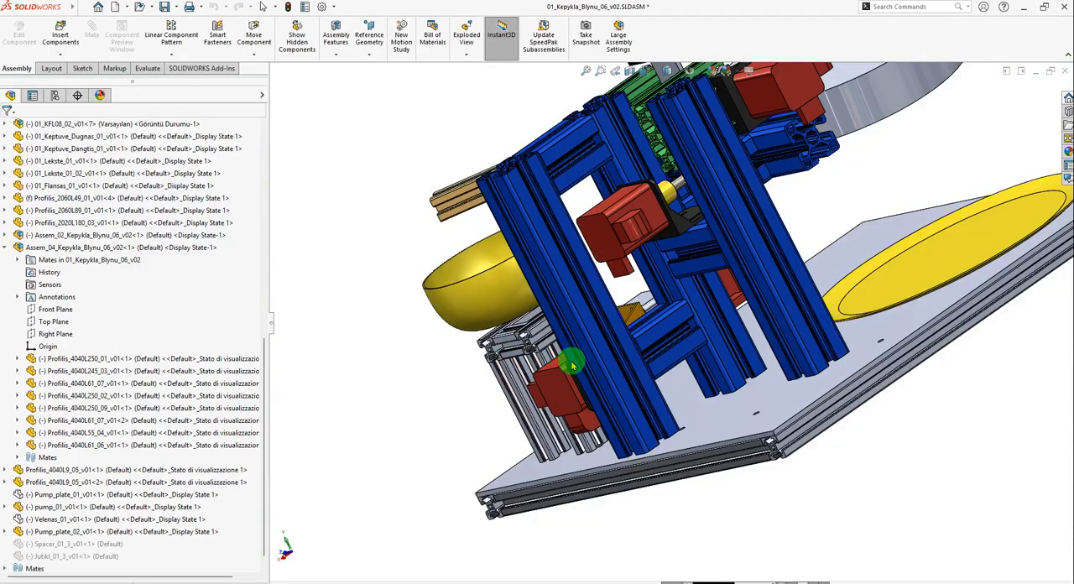
scroll(362, 254, down, 2)
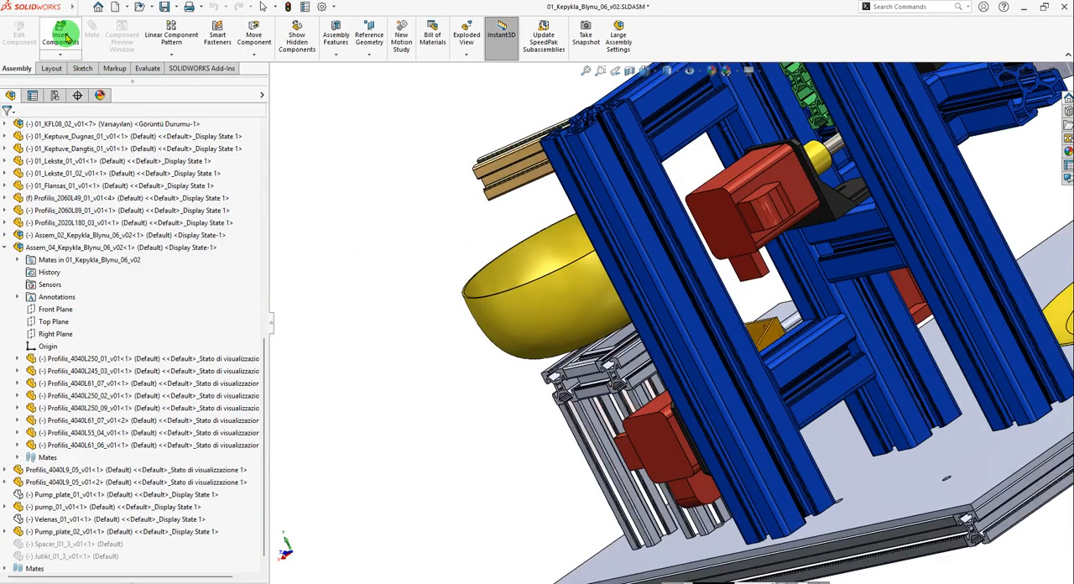
click(148, 69)
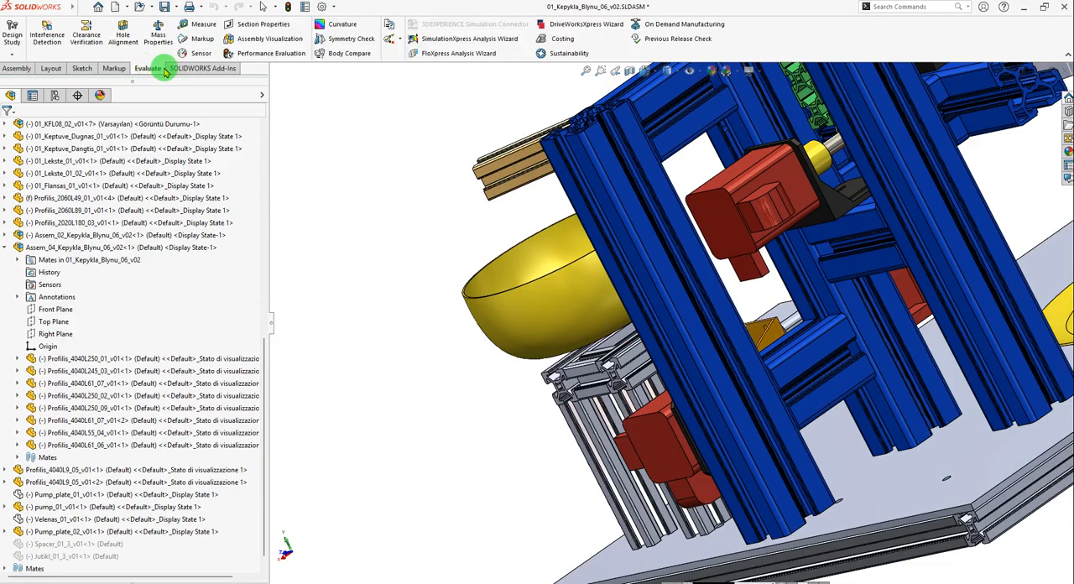
click(204, 28)
scroll(839, 431, down, 5)
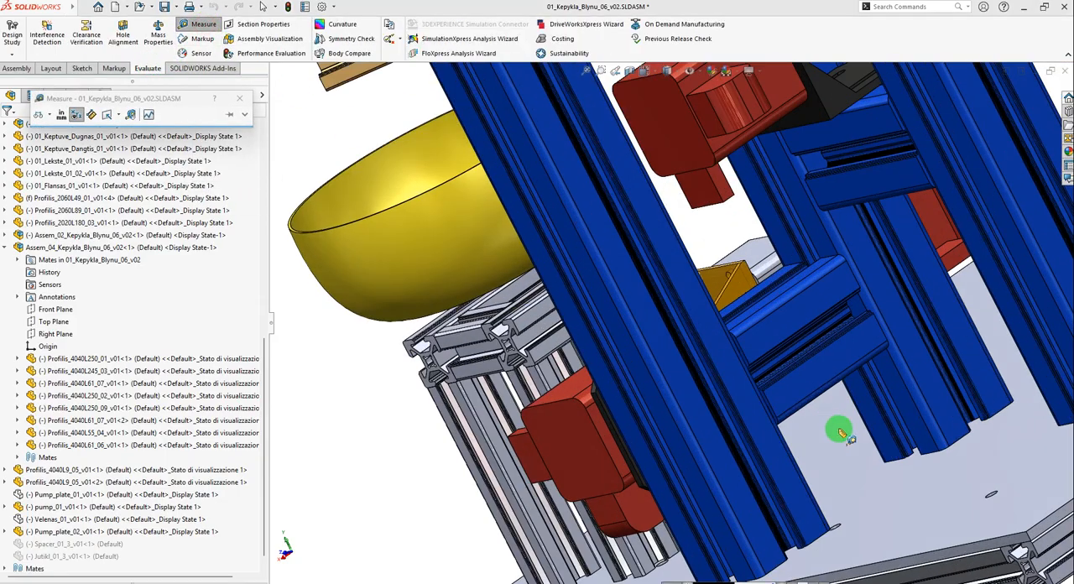
click(869, 502)
scroll(834, 428, up, 4)
middle_drag(834, 428, 754, 362)
scroll(612, 294, down, 5)
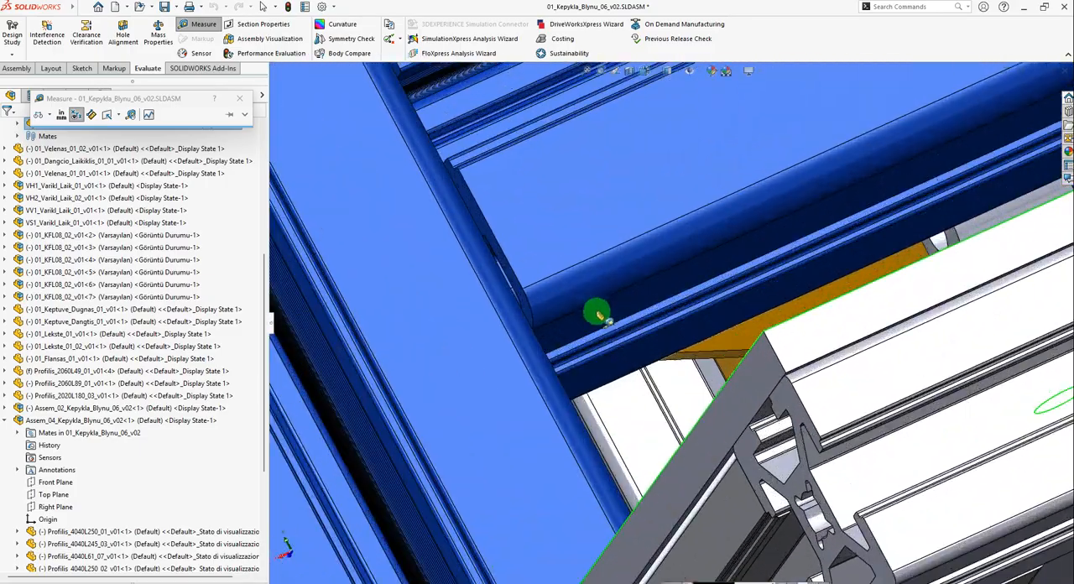
click(597, 315)
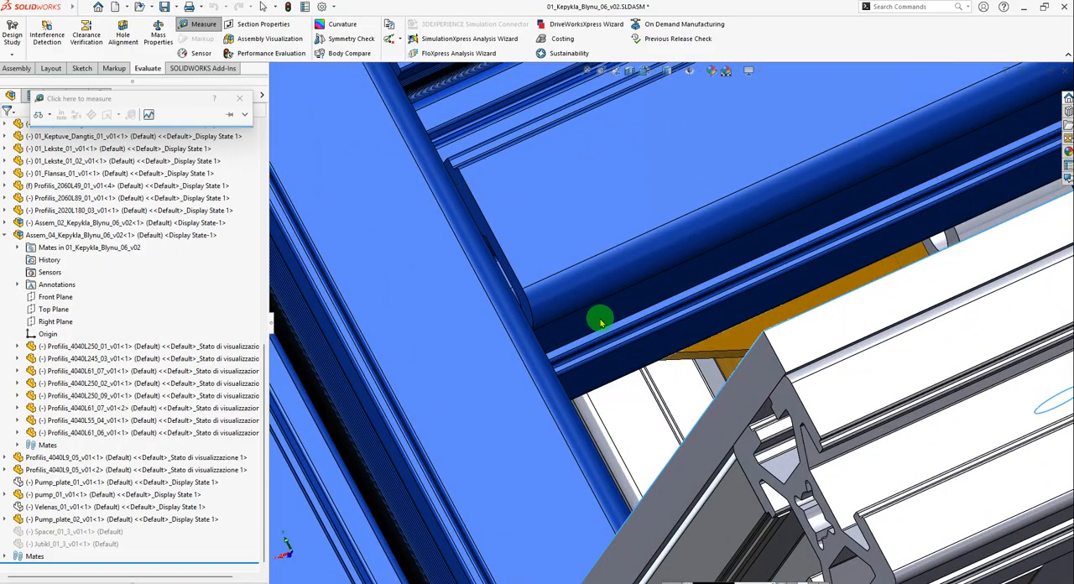
click(669, 324)
scroll(643, 351, up, 5)
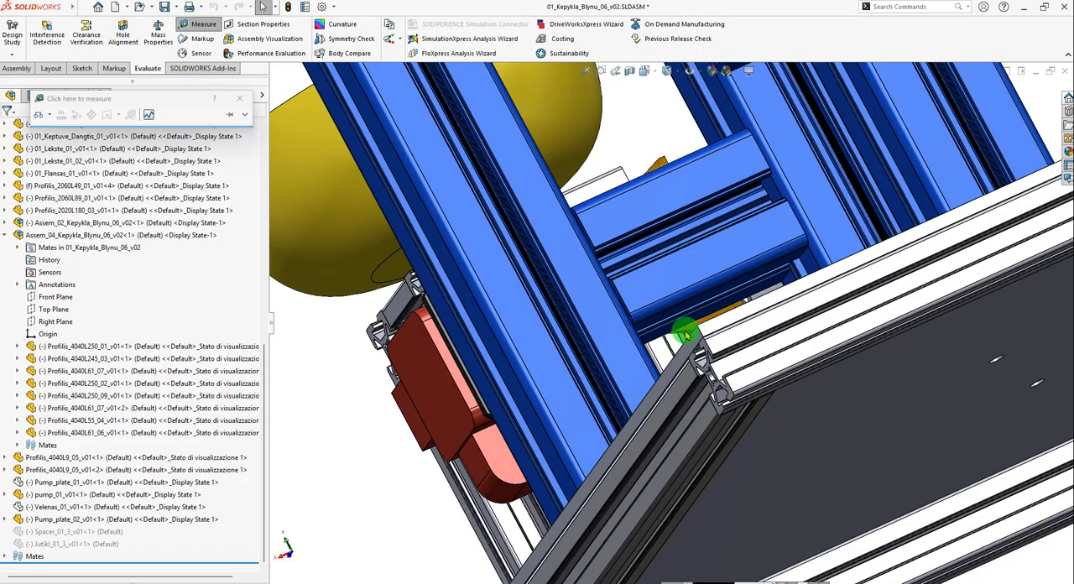
scroll(663, 307, down, 5)
click(638, 344)
scroll(638, 344, up, 3)
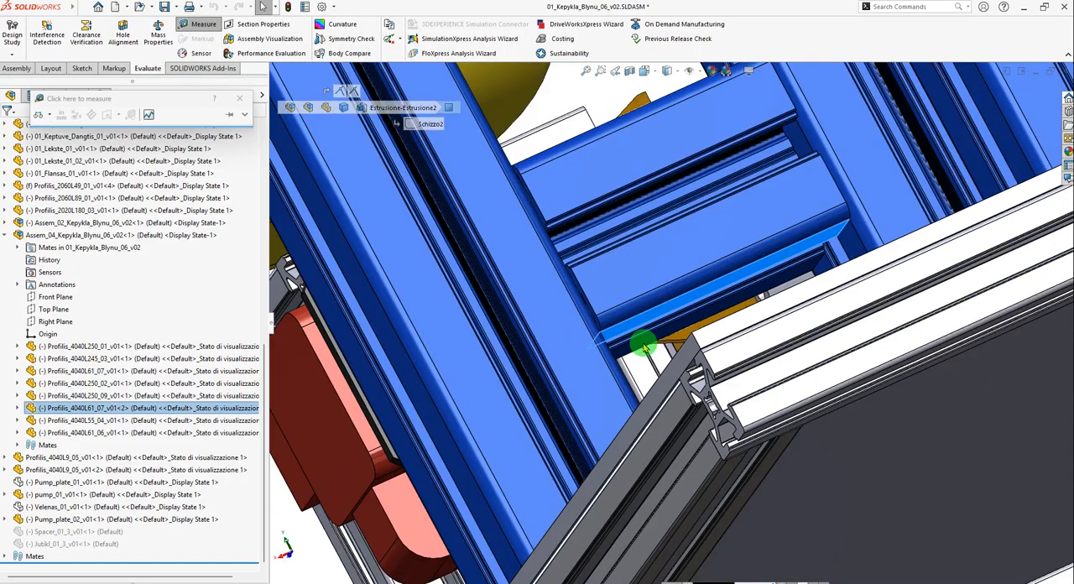
key(Escape)
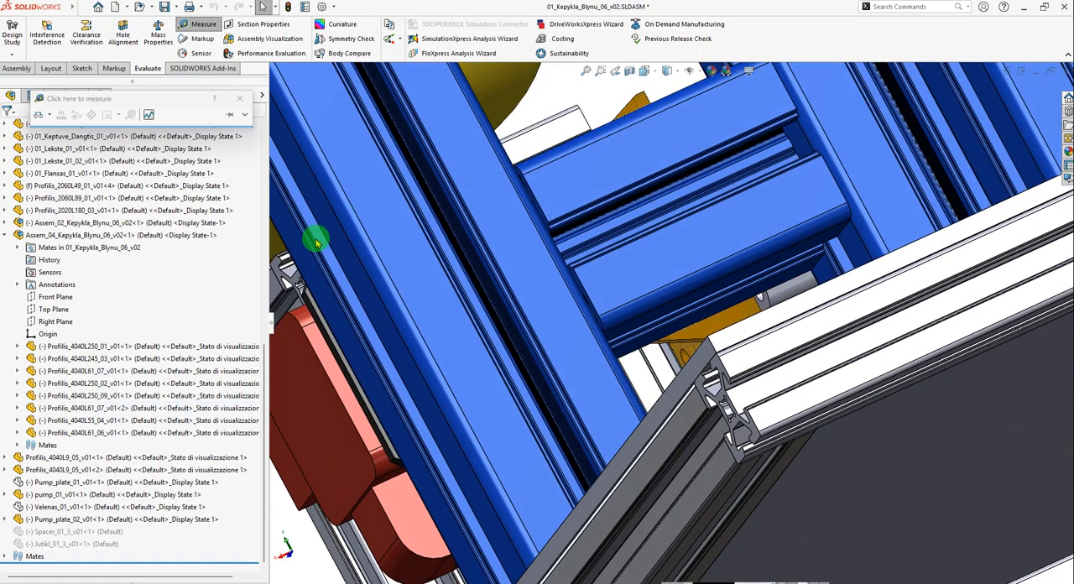
Measure the distance between the underside of the lower cross member and the base plate's top face in the reference assembly.
click(196, 27)
click(201, 24)
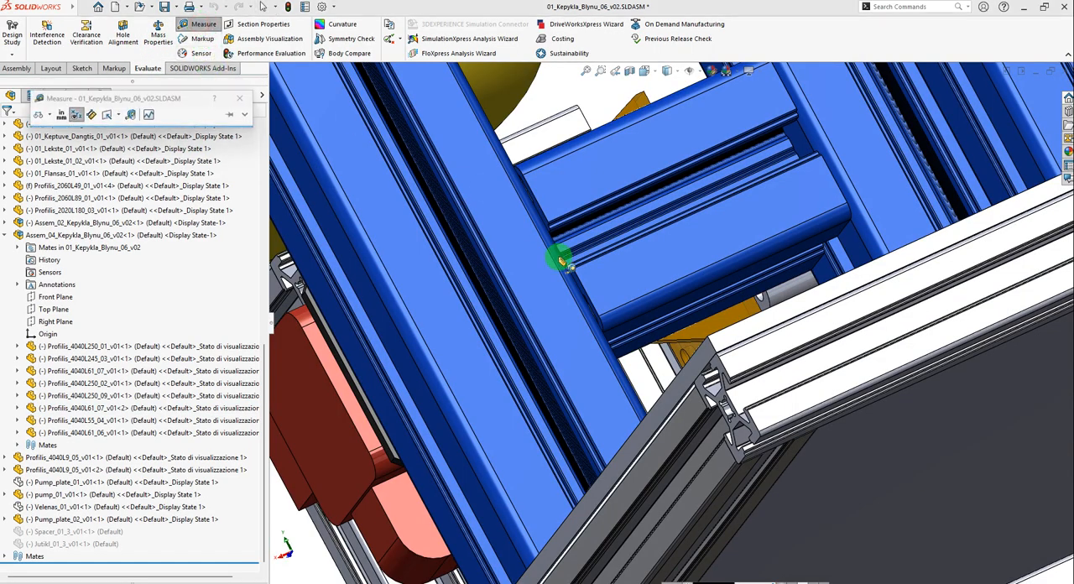
scroll(679, 328, down, 3)
click(610, 316)
middle_drag(610, 316, 700, 443)
click(758, 460)
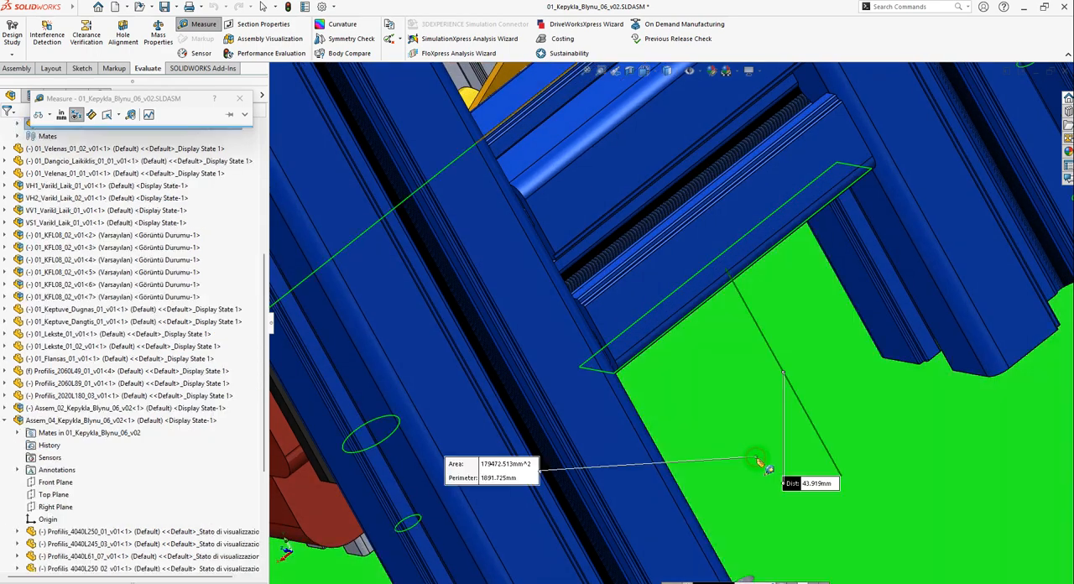
scroll(781, 470, up, 3)
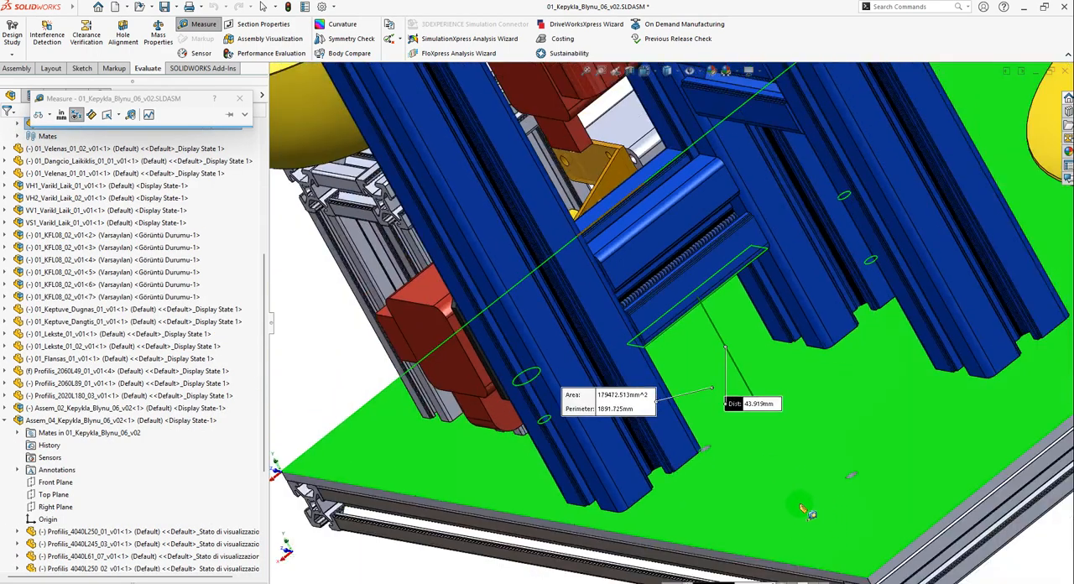
scroll(746, 437, down, 2)
scroll(751, 411, down, 2)
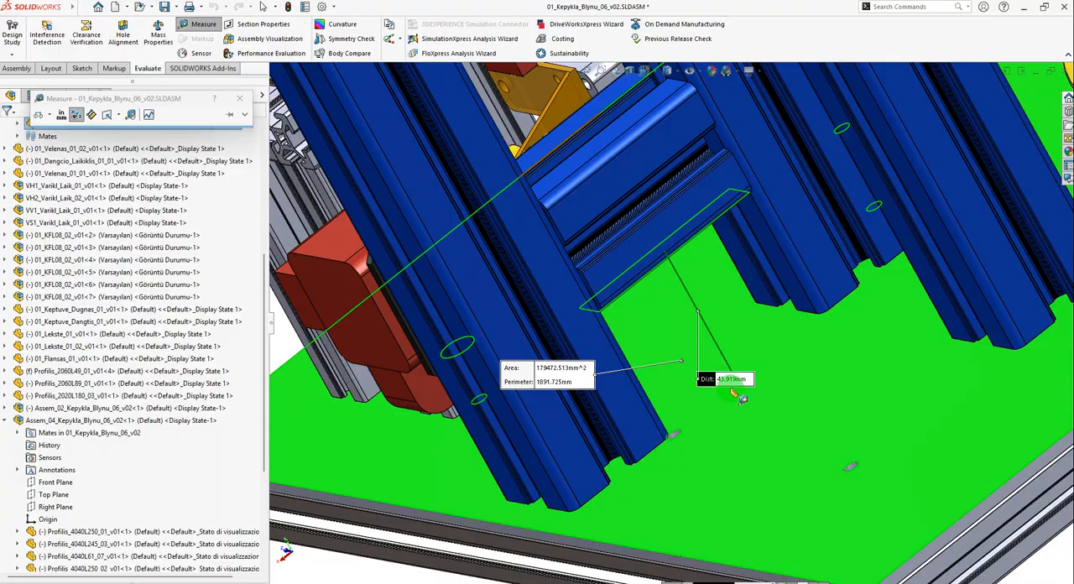
Close the Measure tool in the reference assembly and switch back to Assem_01.
scroll(722, 395, down, 1)
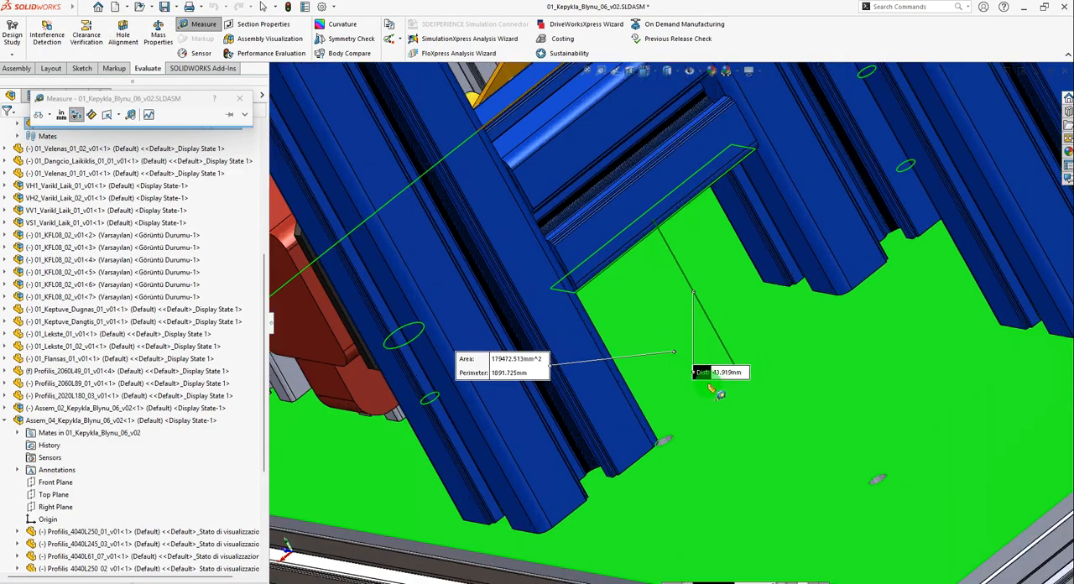
scroll(730, 393, up, 4)
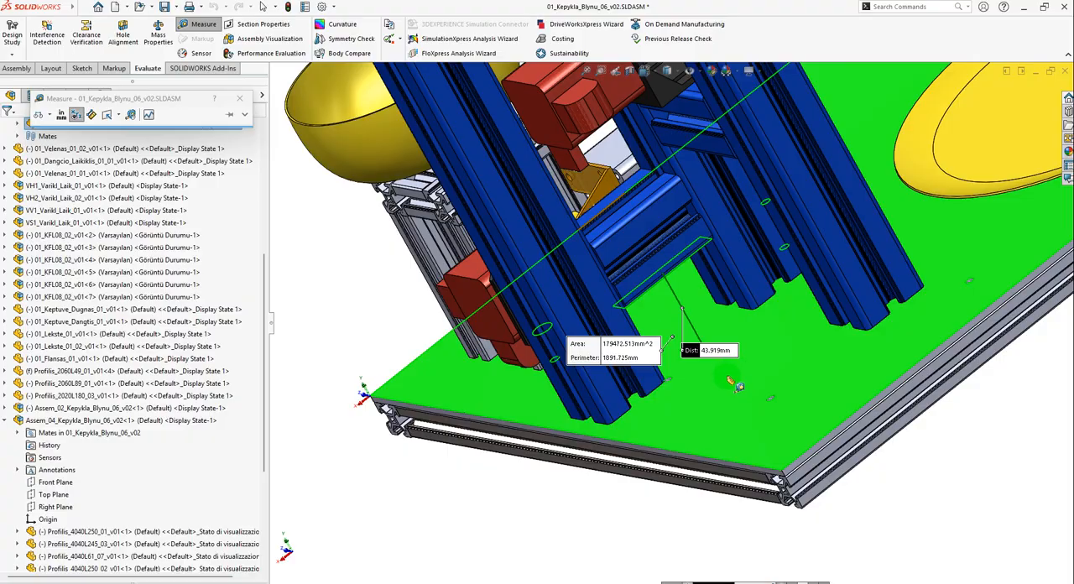
mouse_move(732, 380)
middle_down()
mouse_move(715, 333)
mouse_move(749, 392)
middle_up()
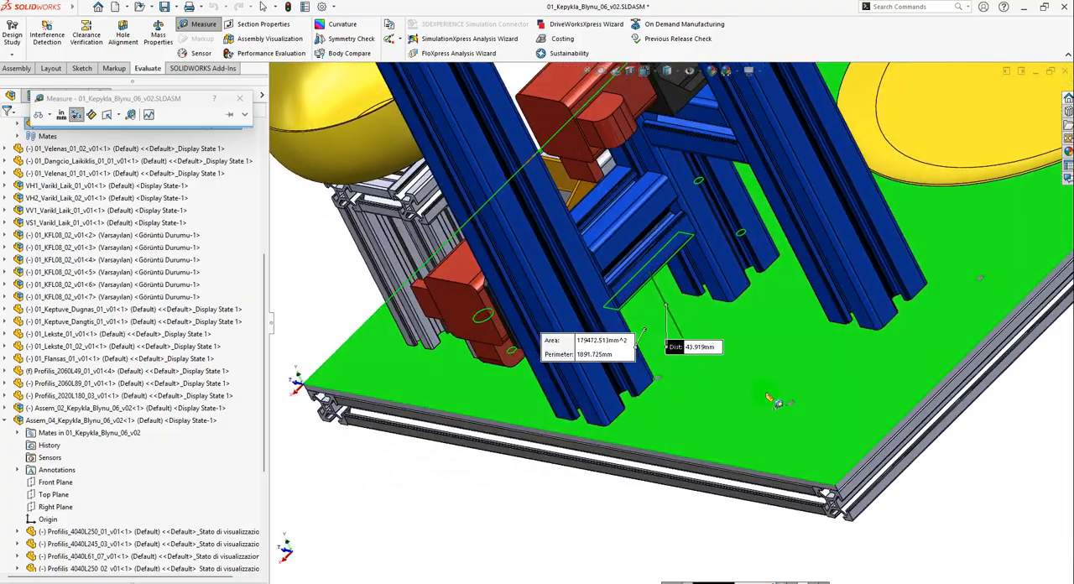
key(Escape)
key(ctrl+Tab)
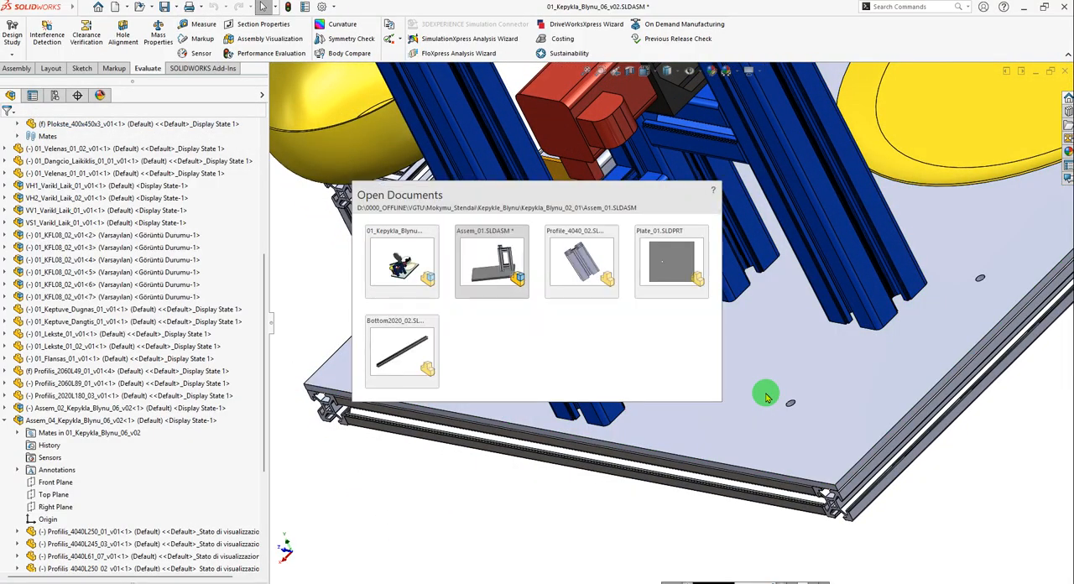
scroll(646, 409, up, 3)
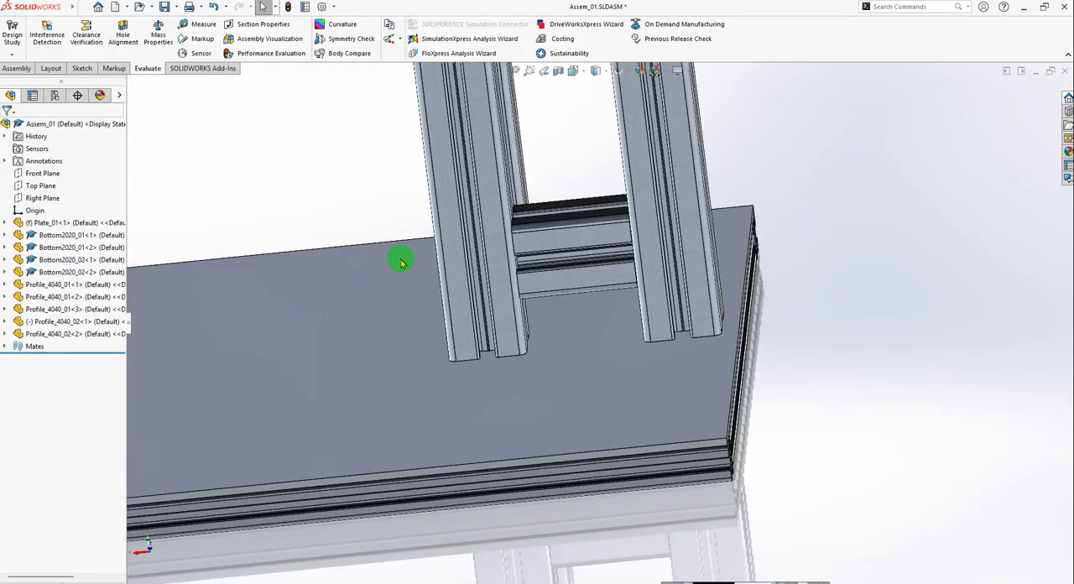
Create a 44 mm distance mate between the underside of the lower cross member Profile_4040_02<1> and the top face of Plate_01.
click(21, 72)
click(92, 29)
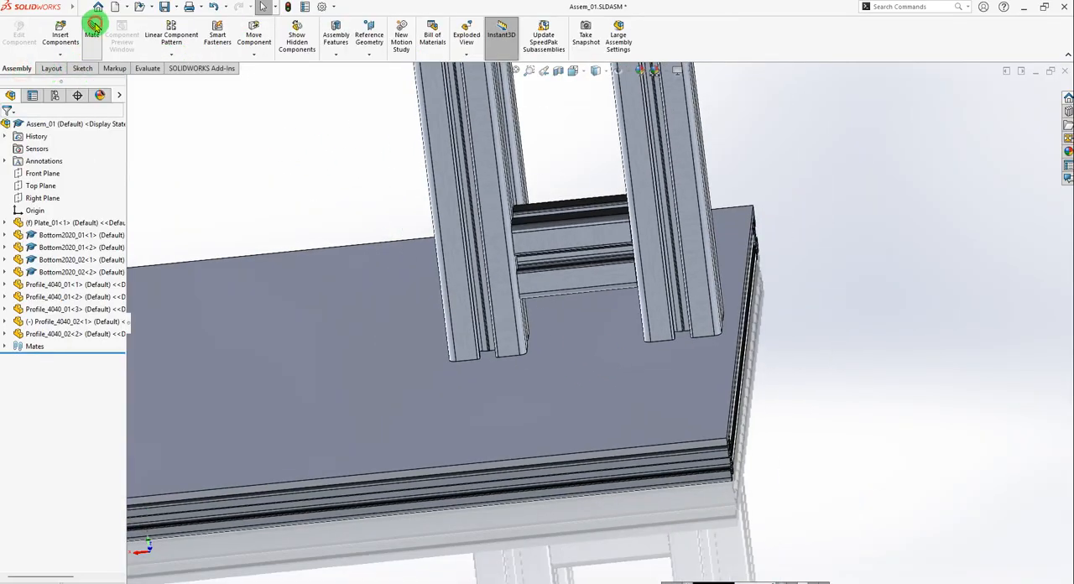
scroll(593, 321, down, 3)
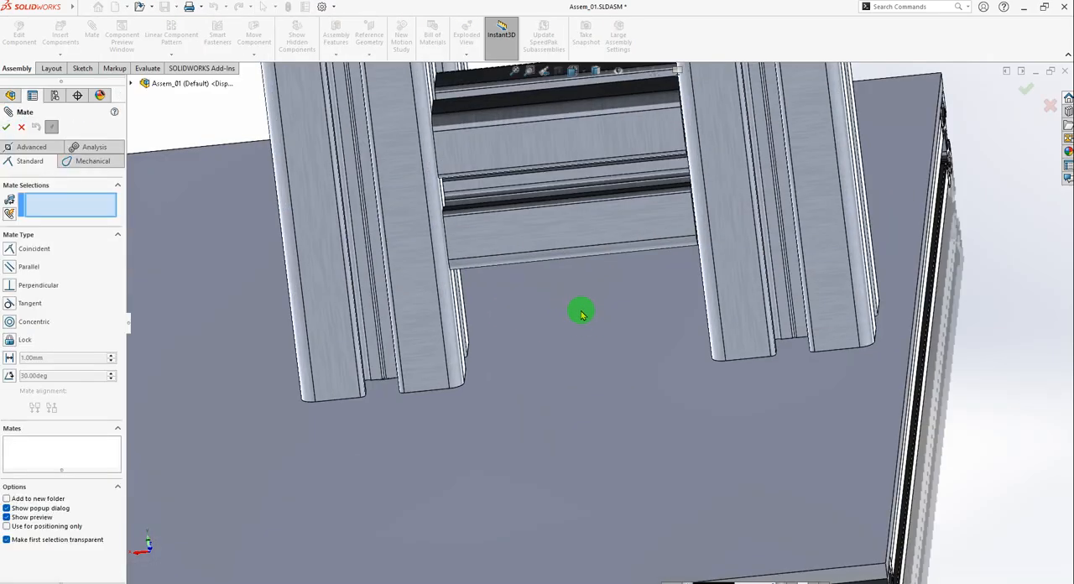
middle_drag(582, 314, 556, 251)
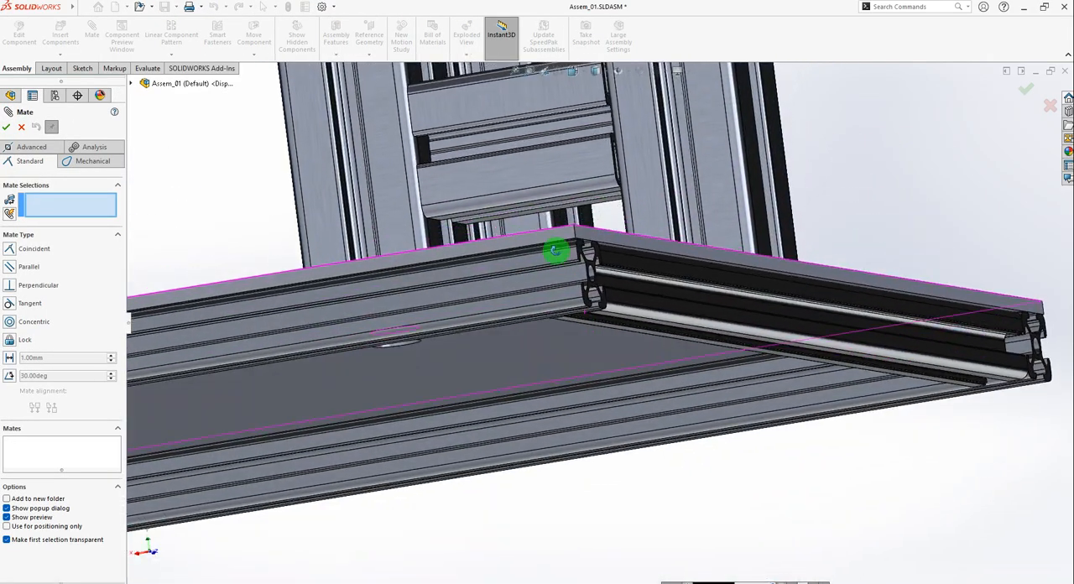
scroll(556, 251, down, 10)
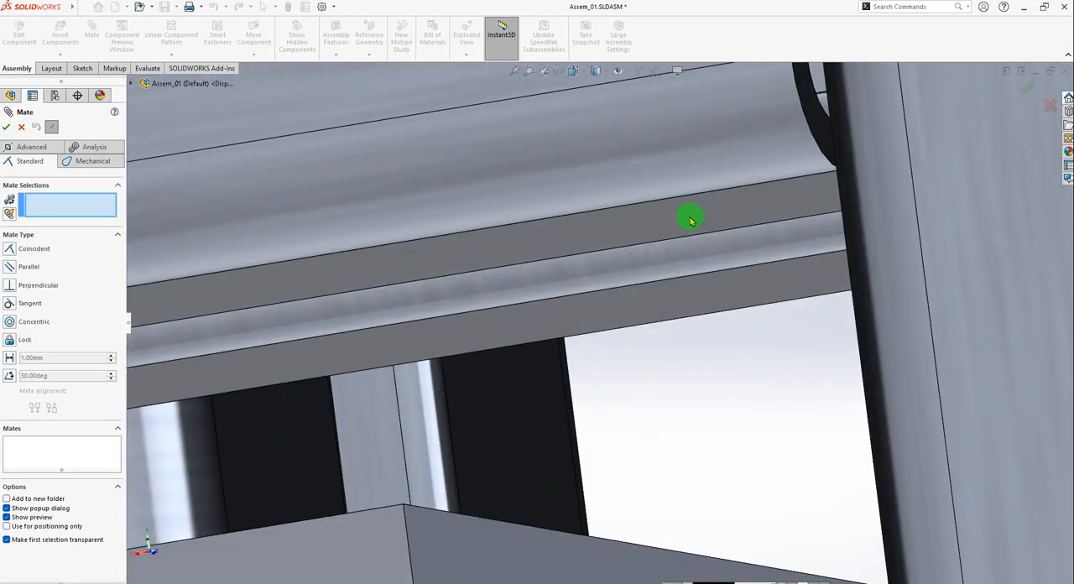
click(690, 220)
middle_drag(690, 220, 687, 378)
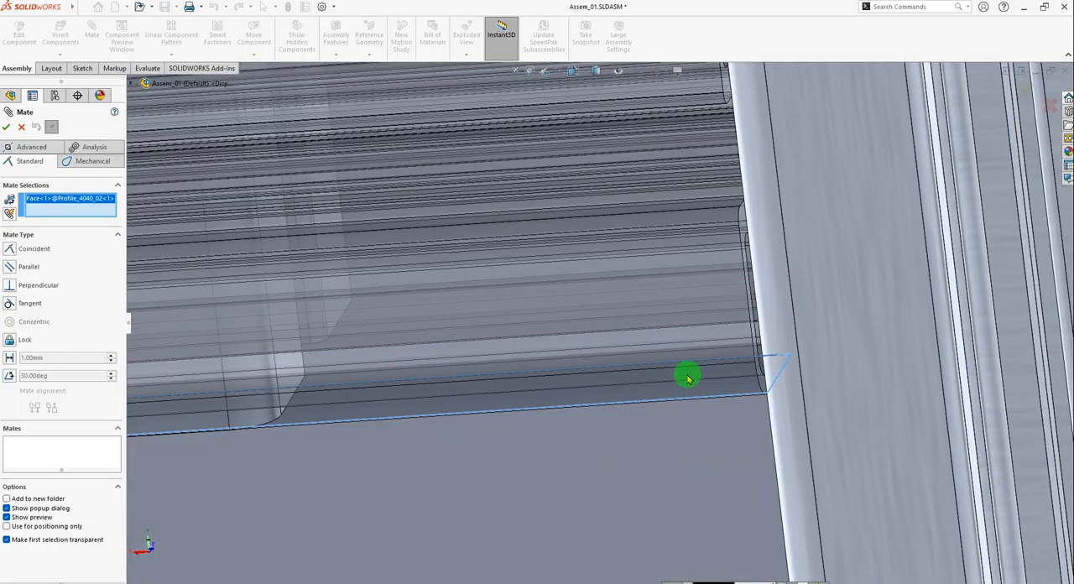
scroll(688, 379, up, 8)
click(612, 468)
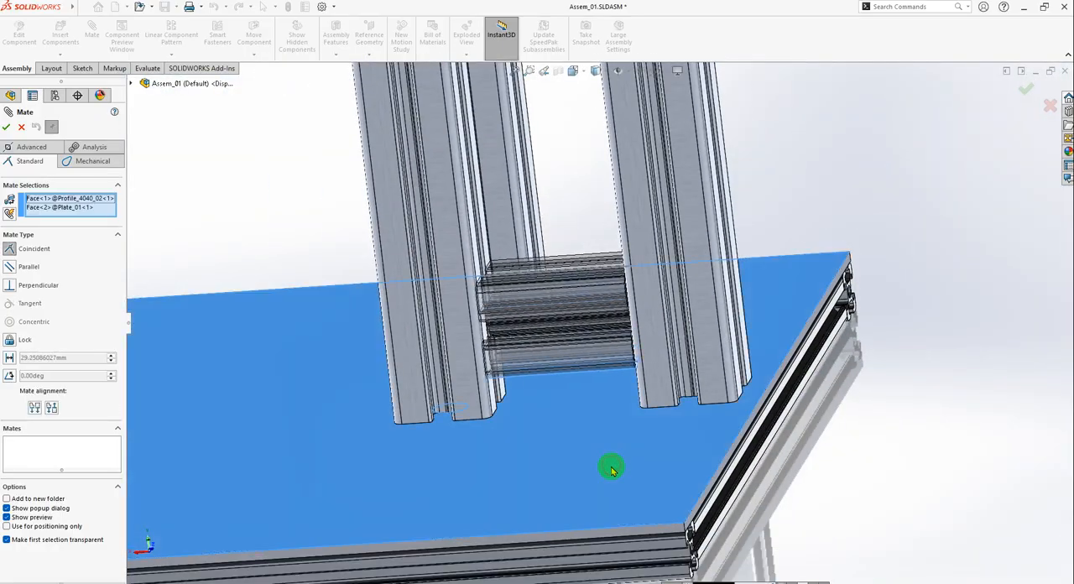
click(10, 357)
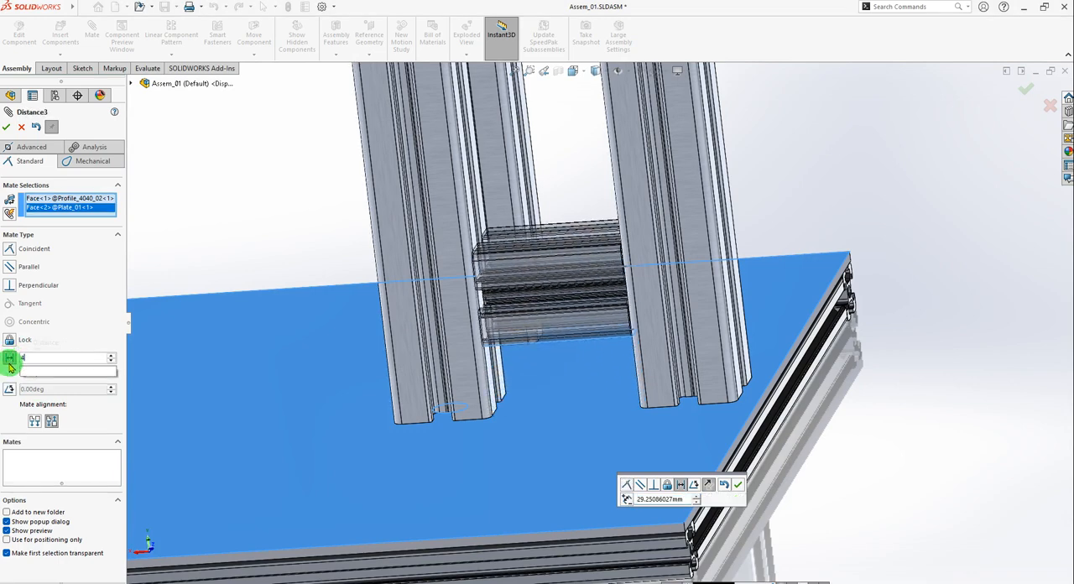
text(44)
key(Return)
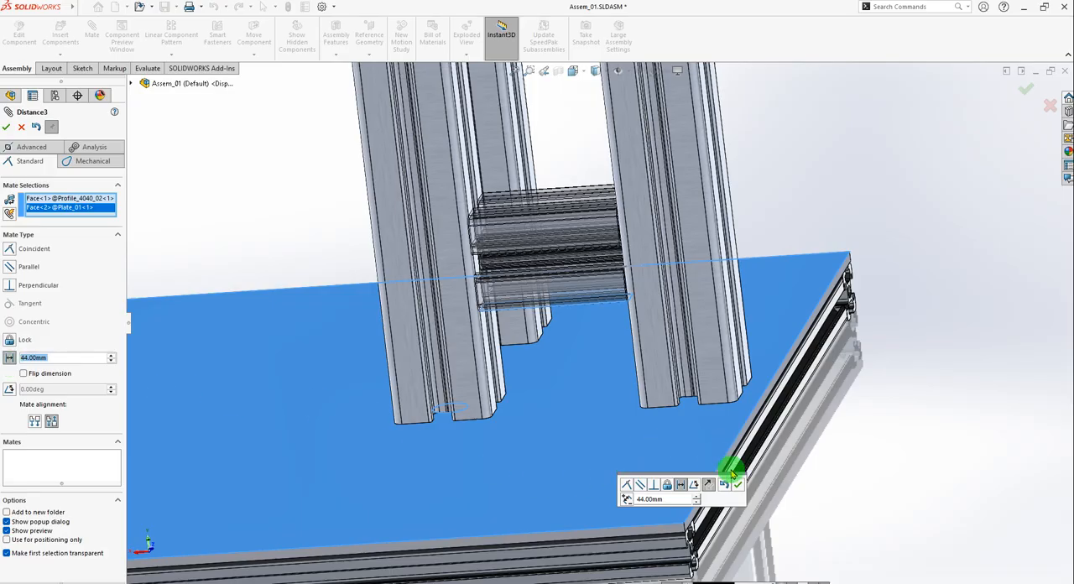
click(737, 486)
scroll(613, 302, up, 5)
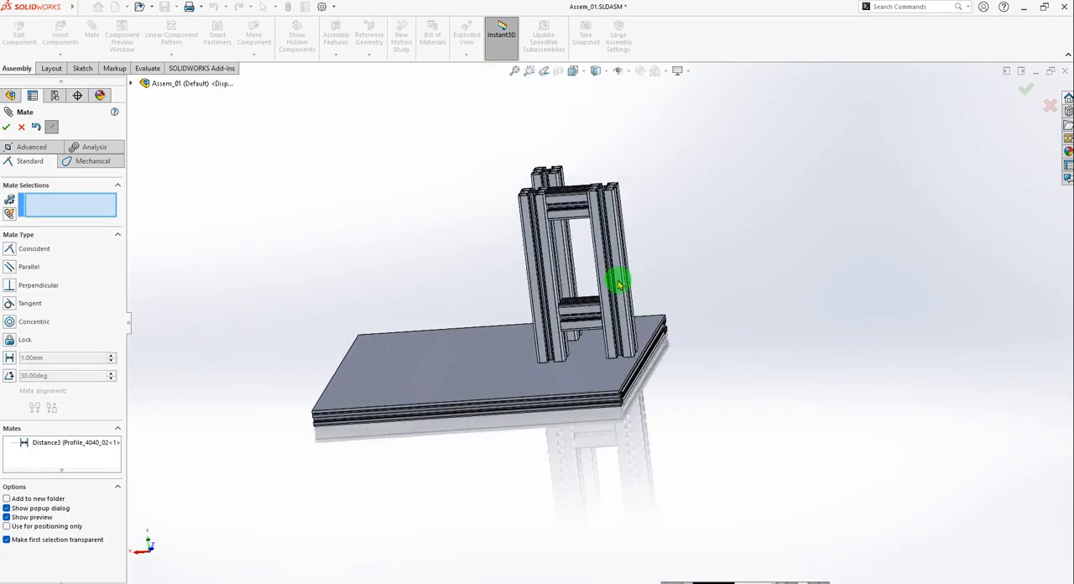
click(6, 126)
Switch to the 01_Kepykla_Blynu_06_v02 reference assembly and select the Profilis_4040L61_06_v01<1> cross profile behind the red motor.
middle_drag(772, 289, 730, 338)
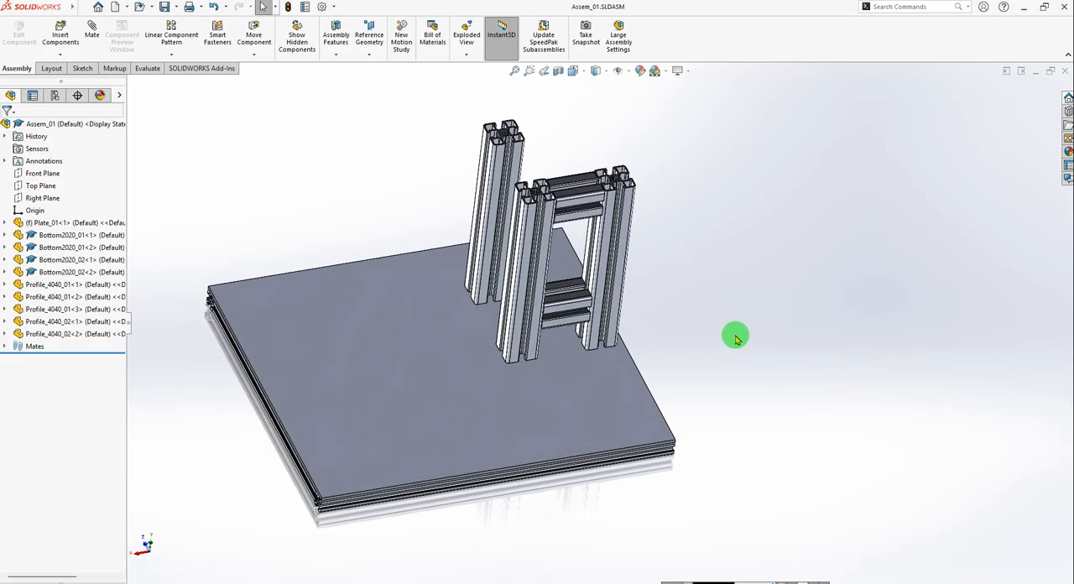
scroll(520, 237, down, 5)
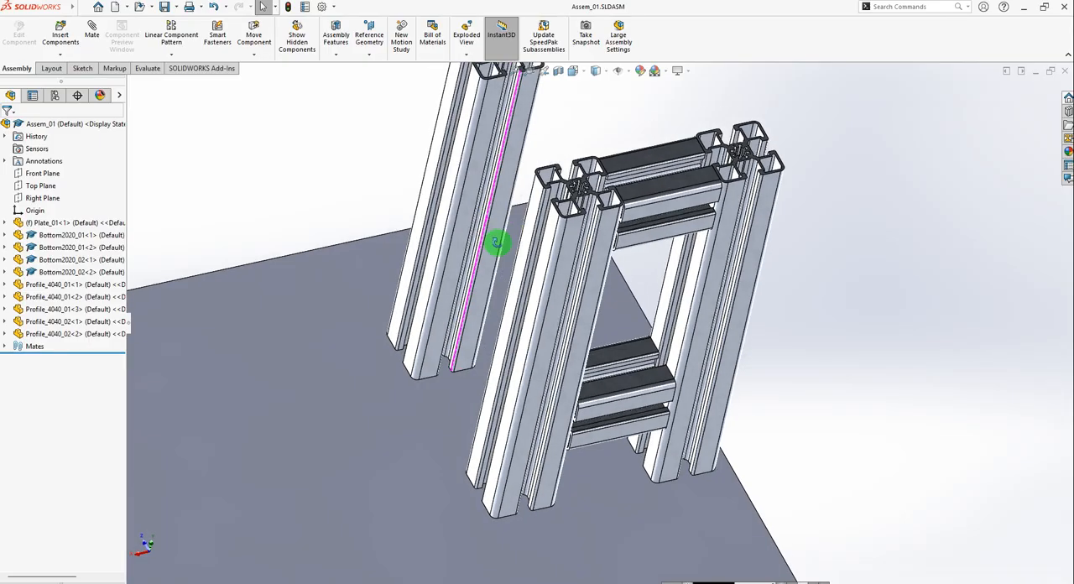
middle_drag(495, 243, 518, 286)
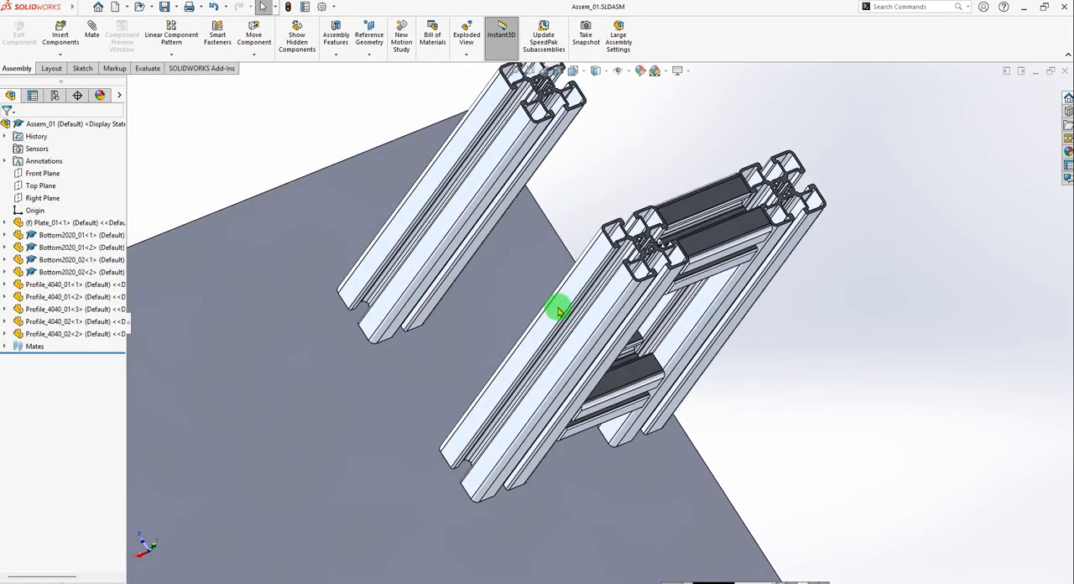
key(ctrl+Tab)
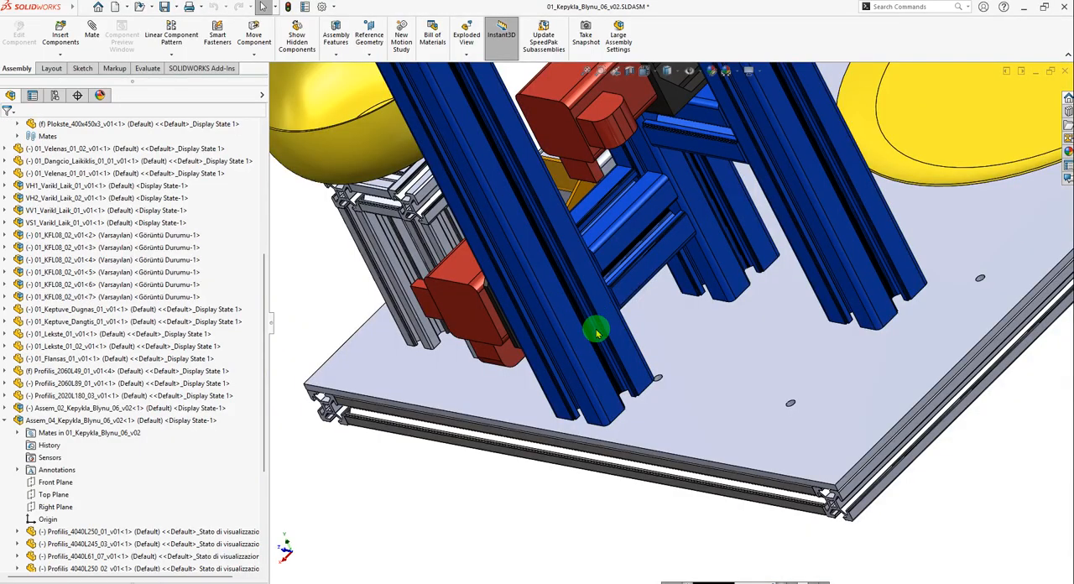
scroll(597, 329, up, 4)
middle_drag(611, 254, 714, 548)
scroll(614, 282, down, 5)
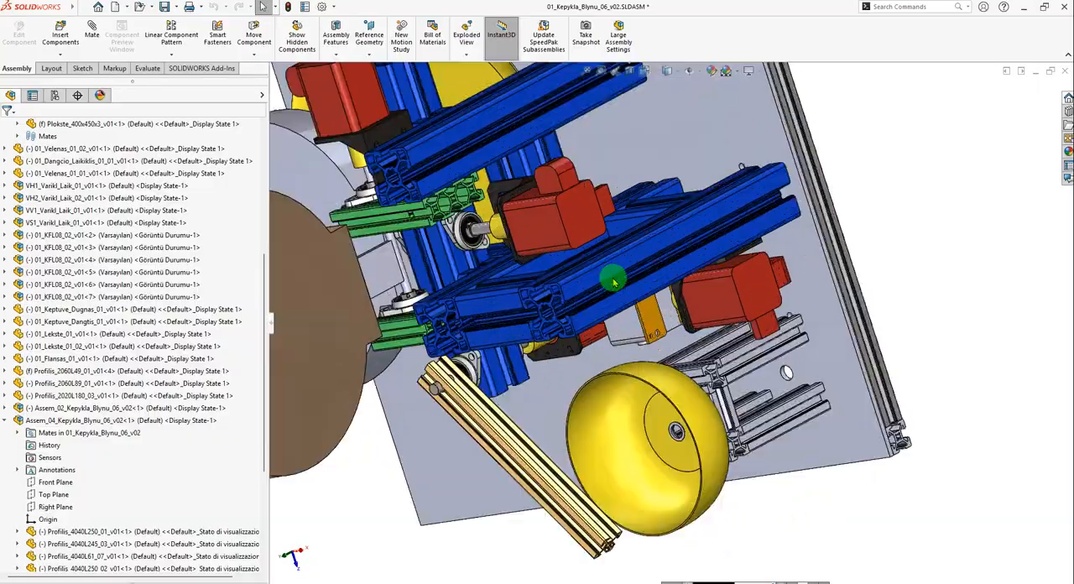
scroll(583, 254, down, 3)
scroll(558, 215, up, 5)
middle_drag(560, 216, 591, 313)
scroll(647, 219, down, 3)
click(653, 216)
scroll(729, 234, up, 3)
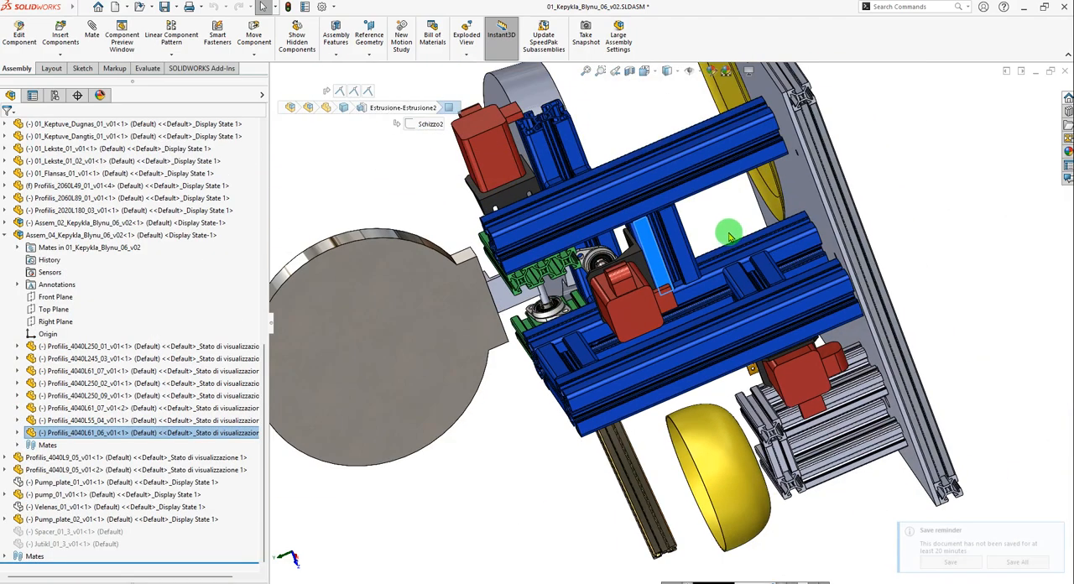
Examine how the selected cross profile connects the upright frame to the separate upright, clear the selection and return to Assem_01.
scroll(789, 185, down, 5)
mouse_move(743, 178)
middle_down()
mouse_move(725, 215)
mouse_move(738, 181)
middle_up()
scroll(739, 240, up, 3)
middle_drag(728, 244, 803, 172)
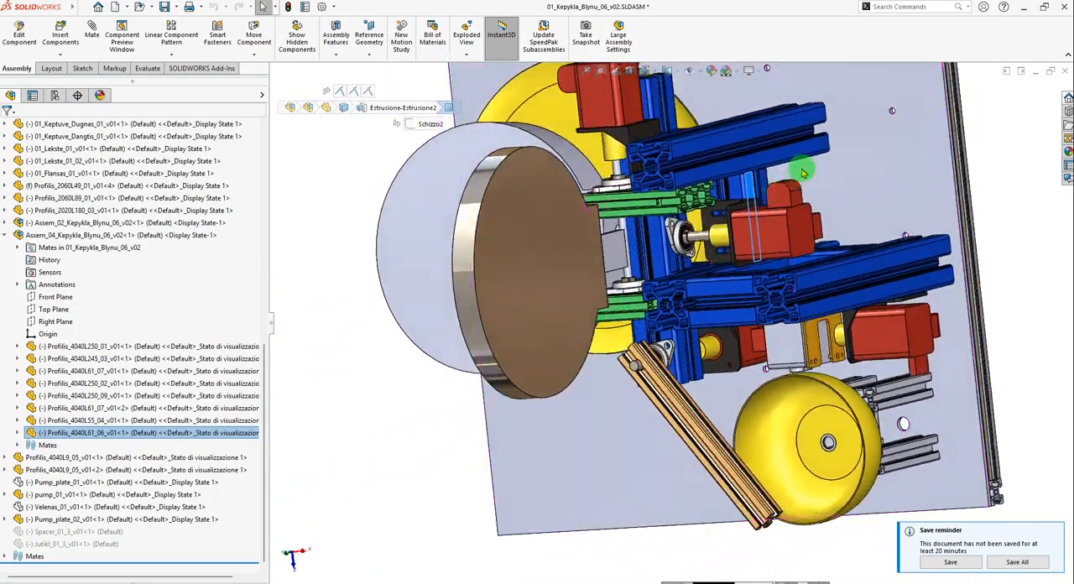
scroll(792, 210, down, 1)
scroll(720, 210, up, 2)
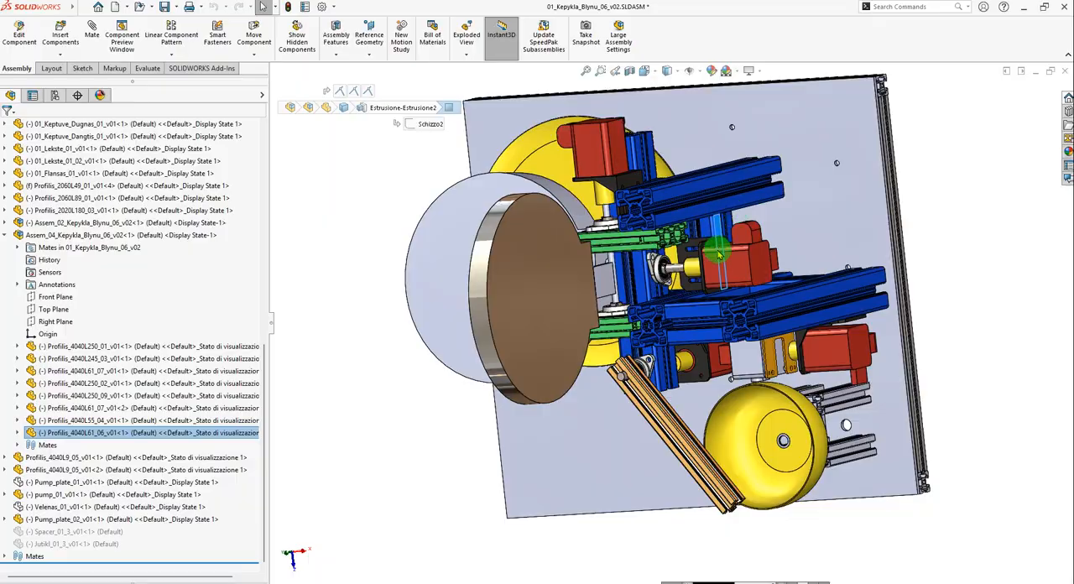
scroll(720, 254, down, 2)
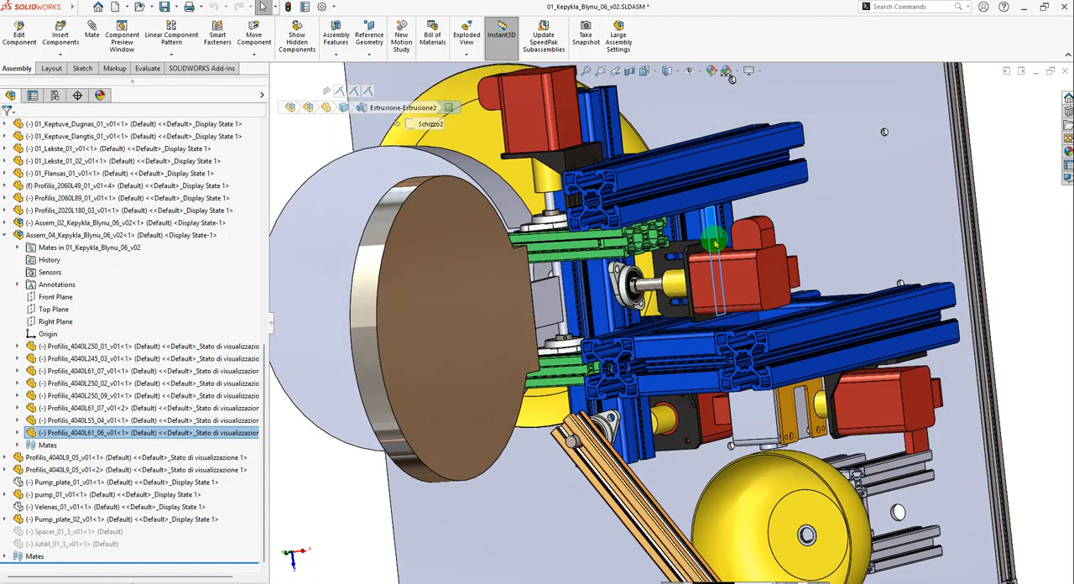
click(1031, 259)
key(ctrl+Tab)
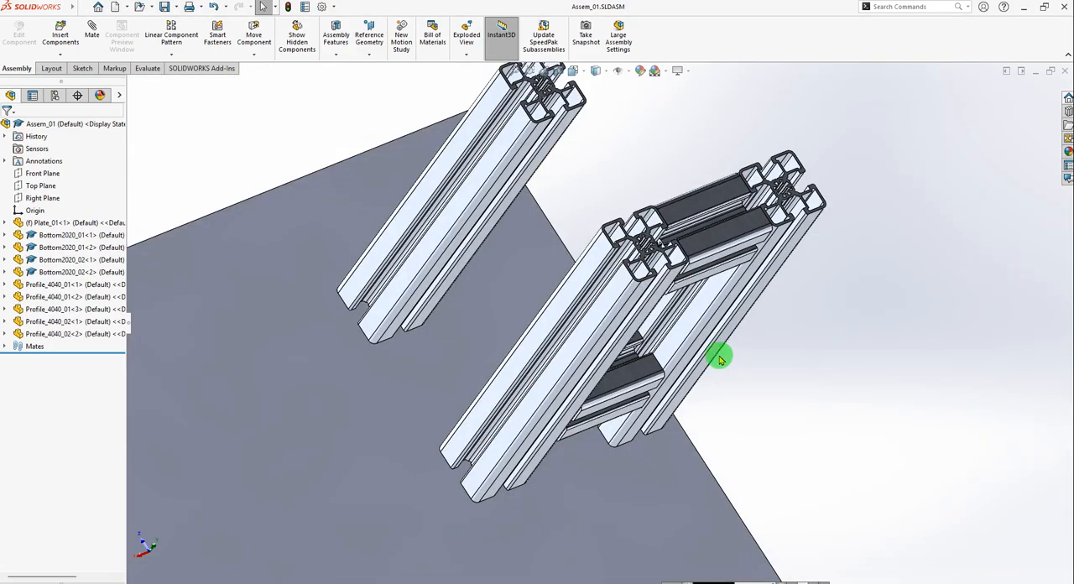
Open Profile_4040_02 from the assembly and save it as an opened copy named Profile_4040_03, closing the original document.
click(39, 335)
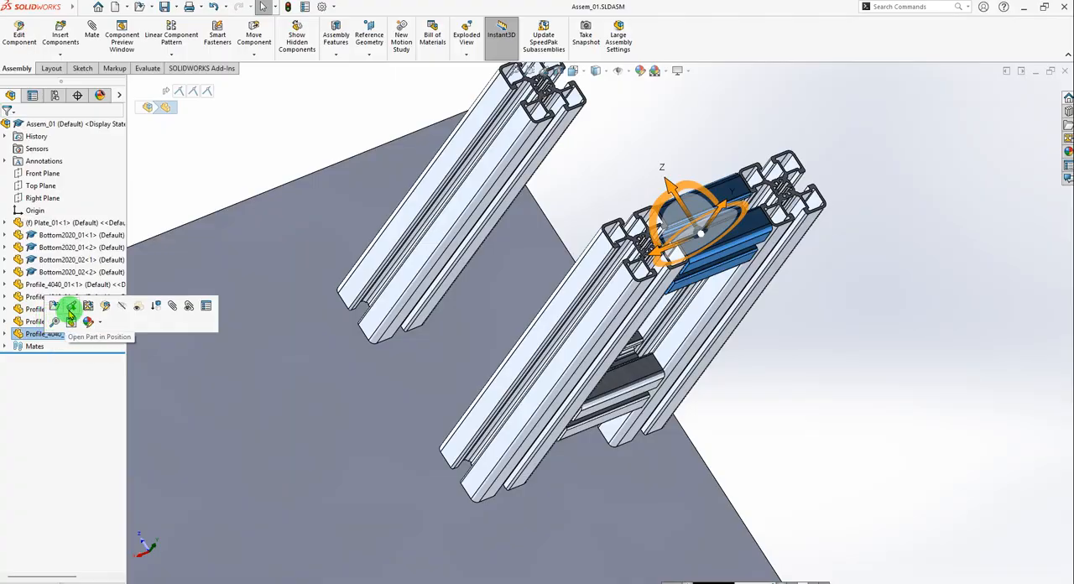
click(69, 313)
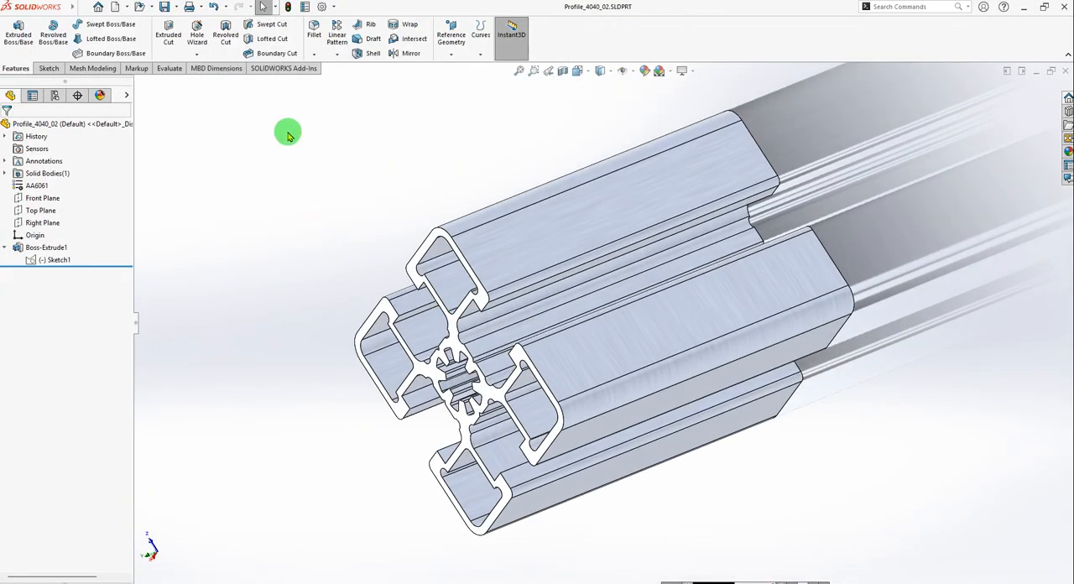
click(179, 6)
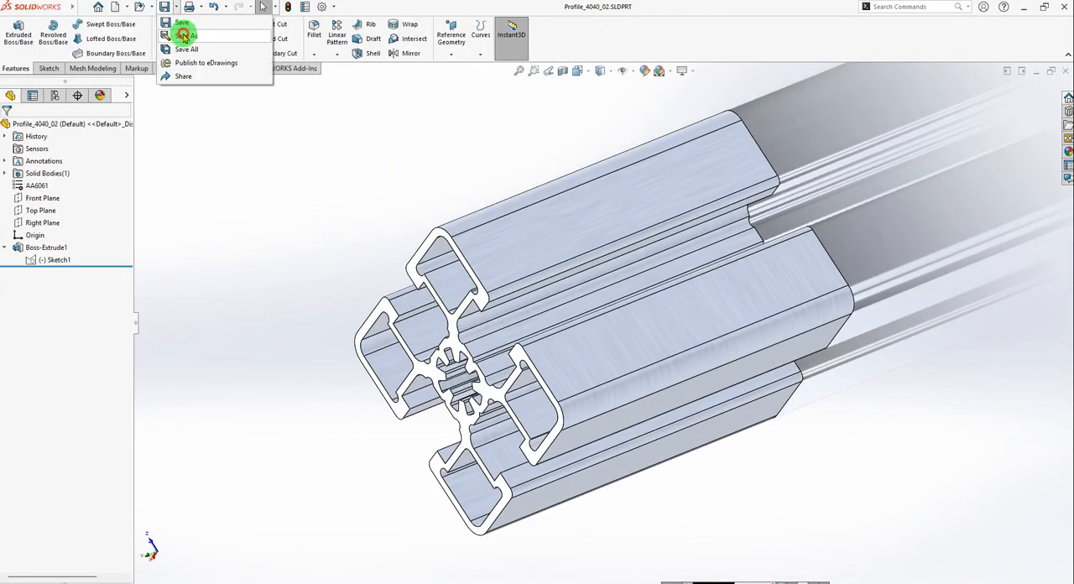
click(182, 37)
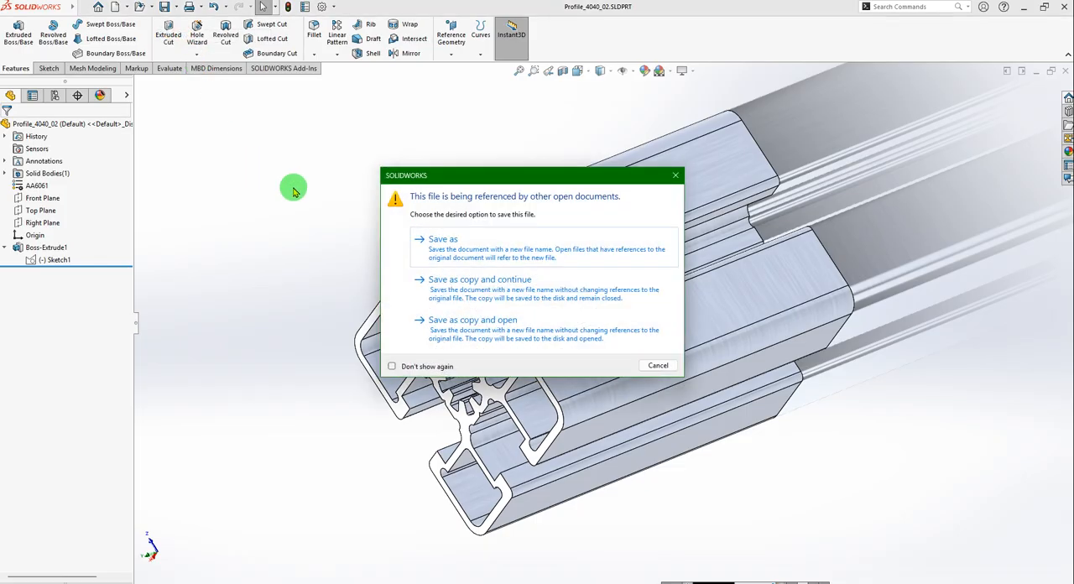
click(470, 327)
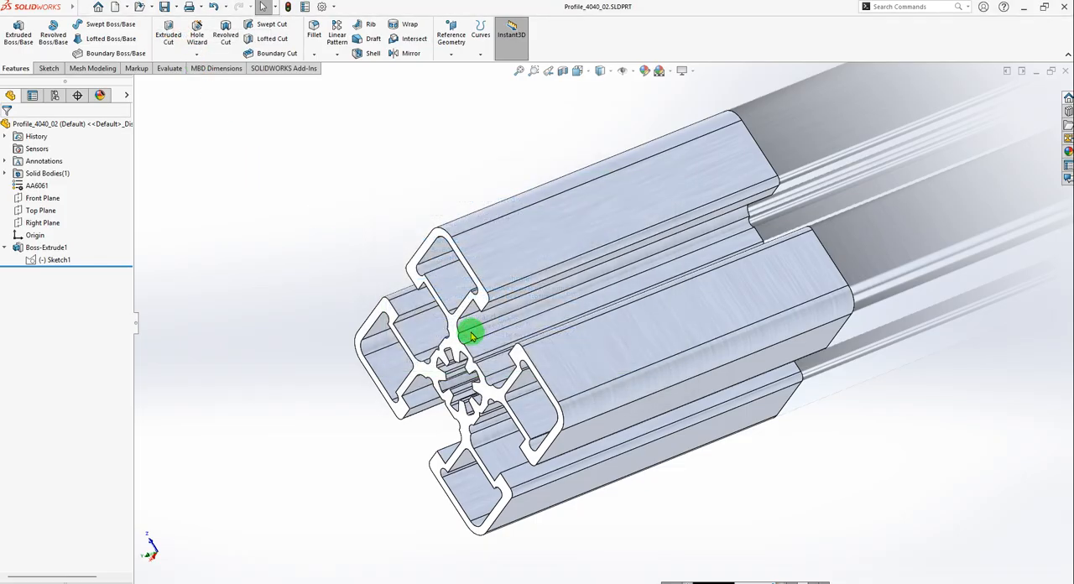
click(264, 298)
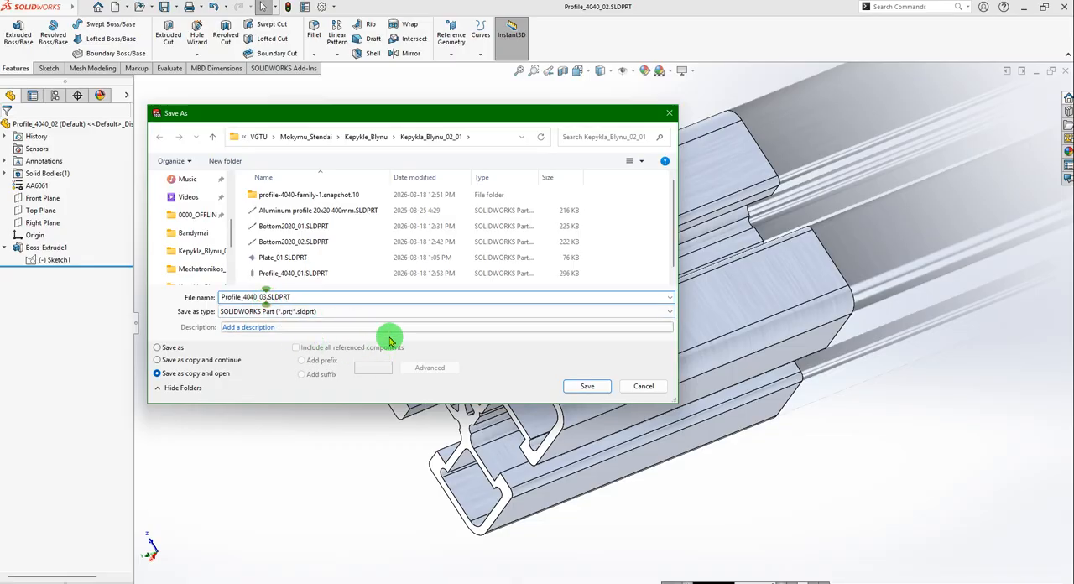
click(582, 386)
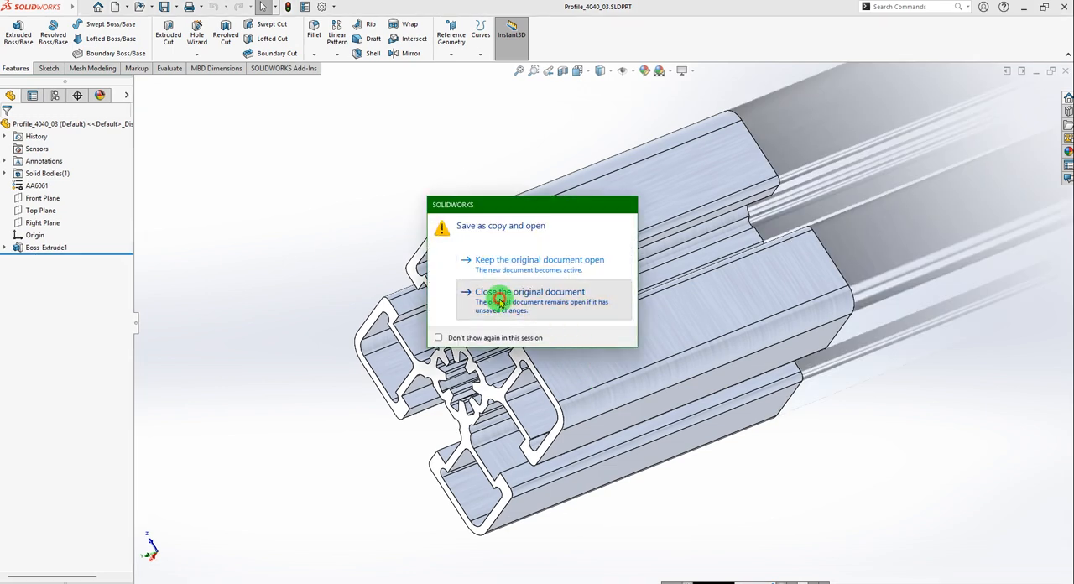
click(495, 299)
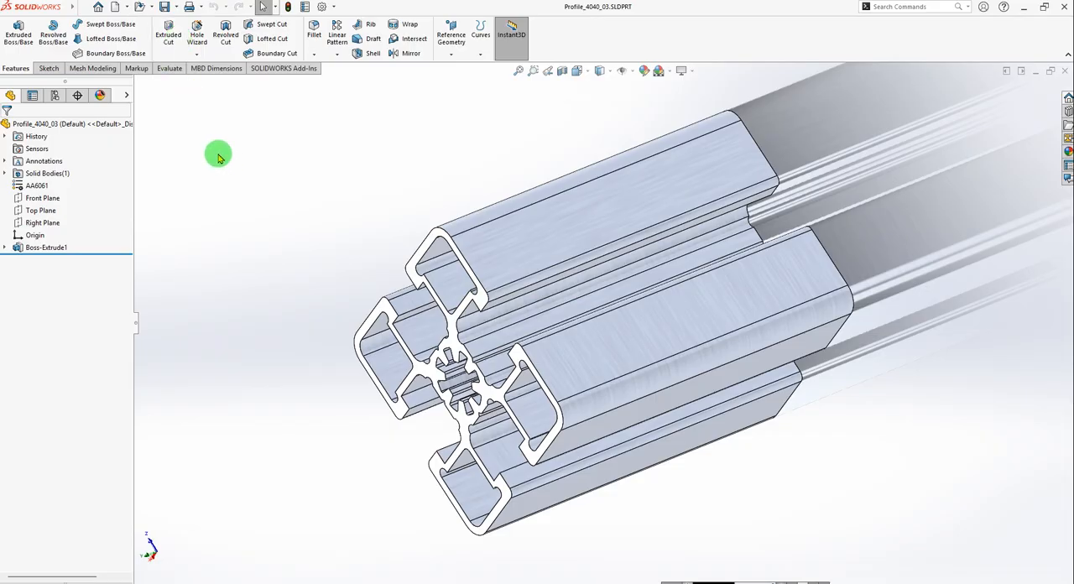
Set the Boss-Extrude1 depth of Profile_4040_03 to 71 mm and save the part.
click(31, 247)
click(44, 217)
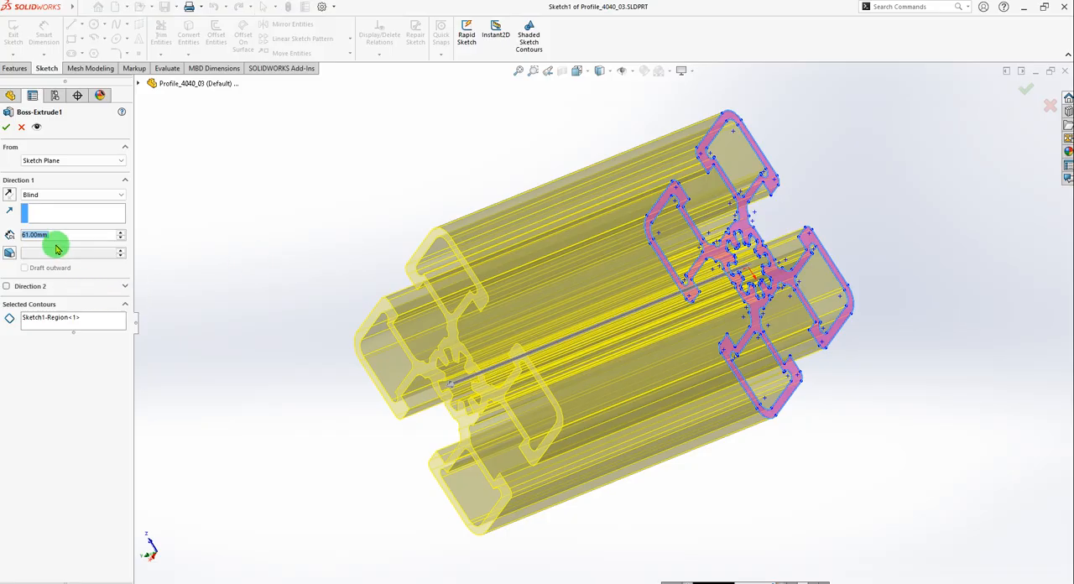
text(71)
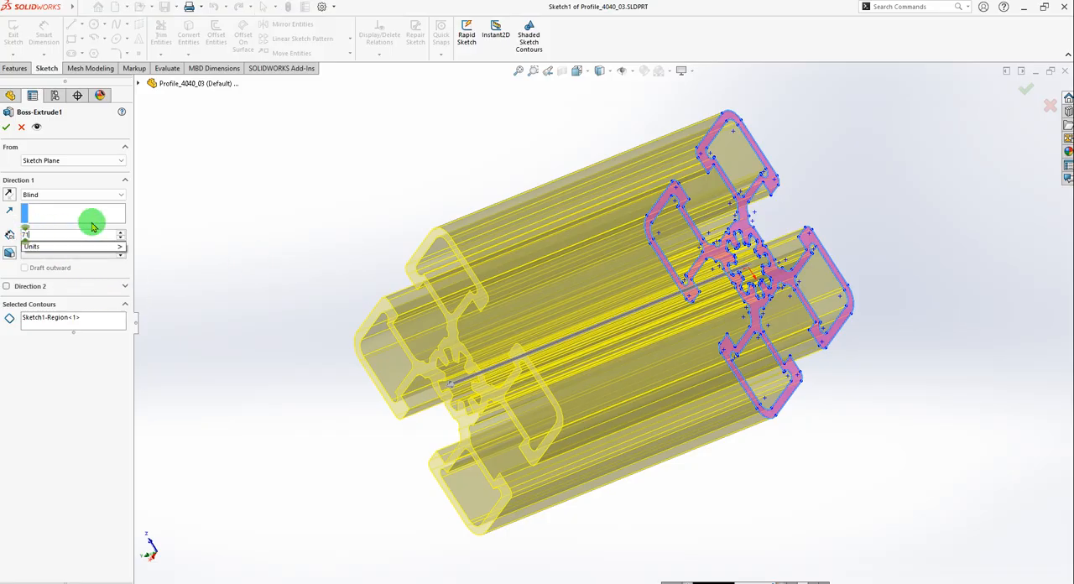
key(Return)
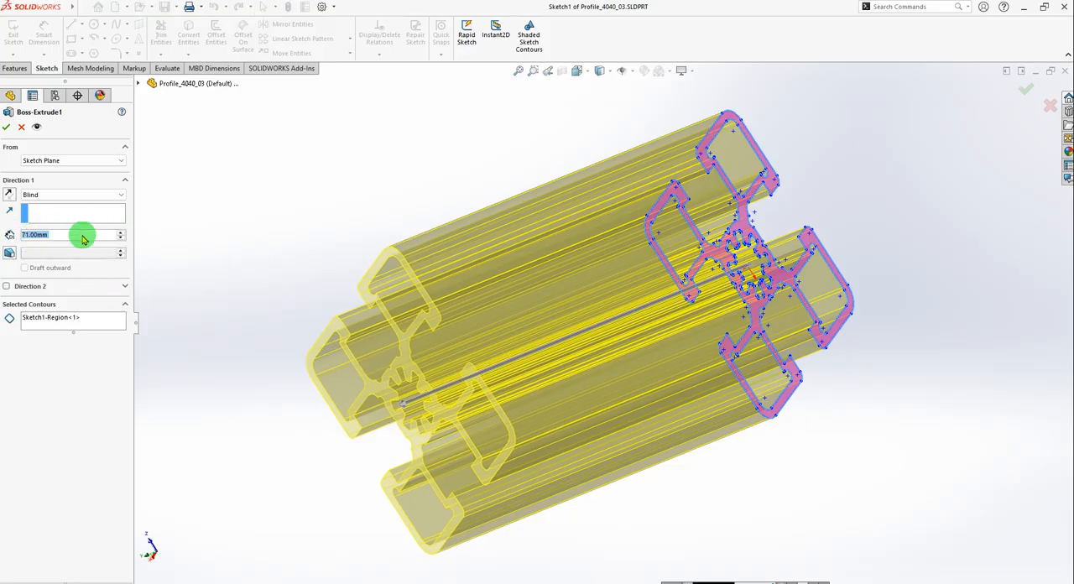
click(9, 128)
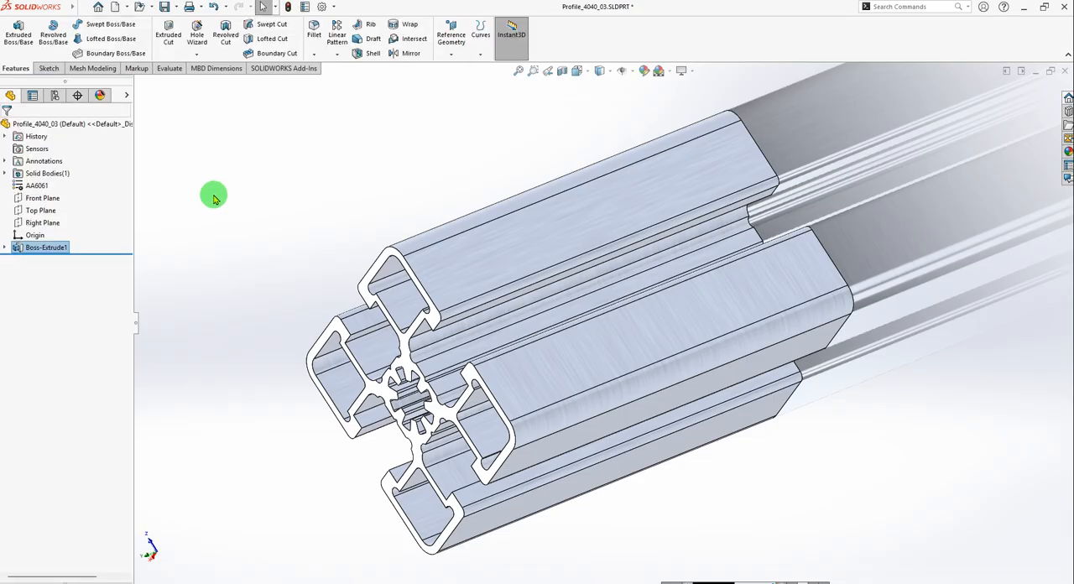
click(164, 8)
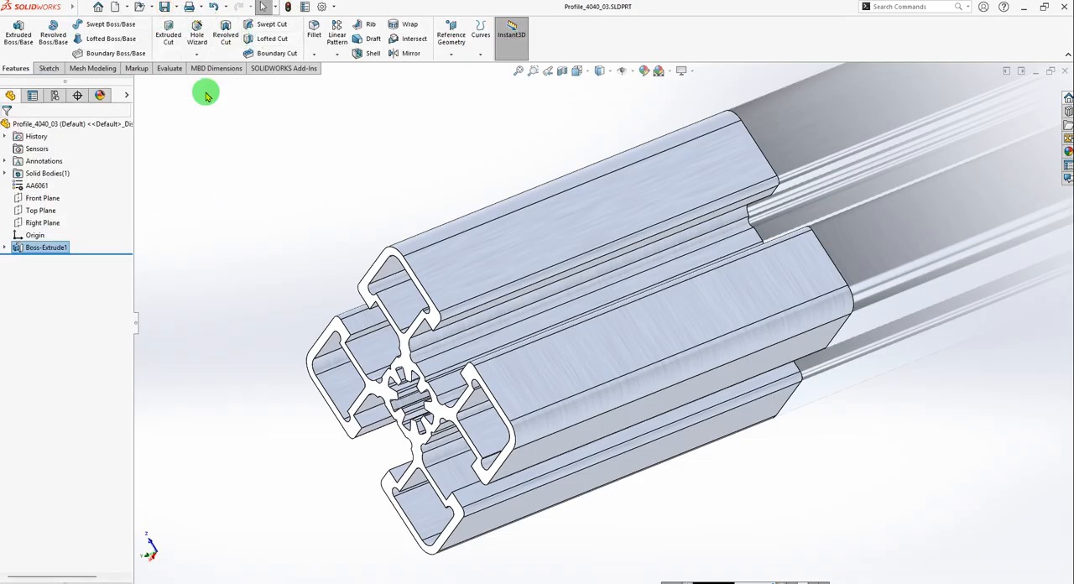
Return to Assem_01 and insert Profile_4040_03, placing it between the separate upright and the upright frame.
click(203, 8)
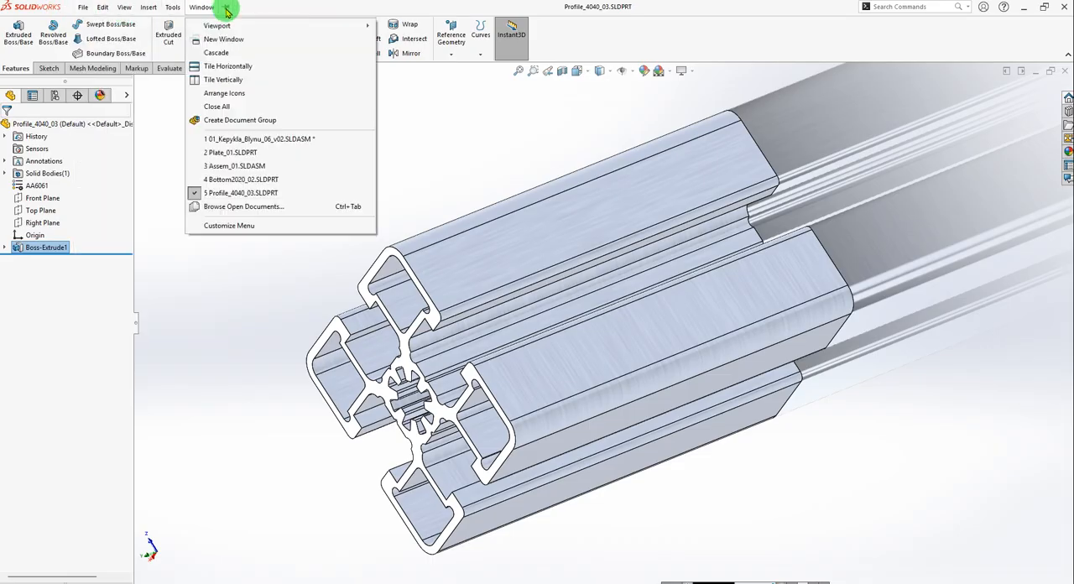
click(241, 170)
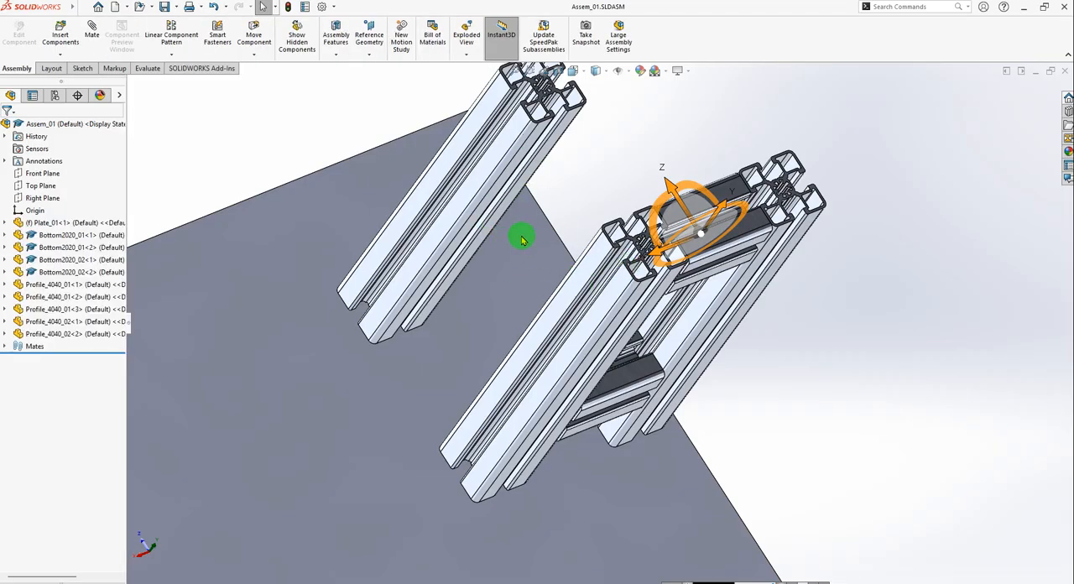
click(61, 34)
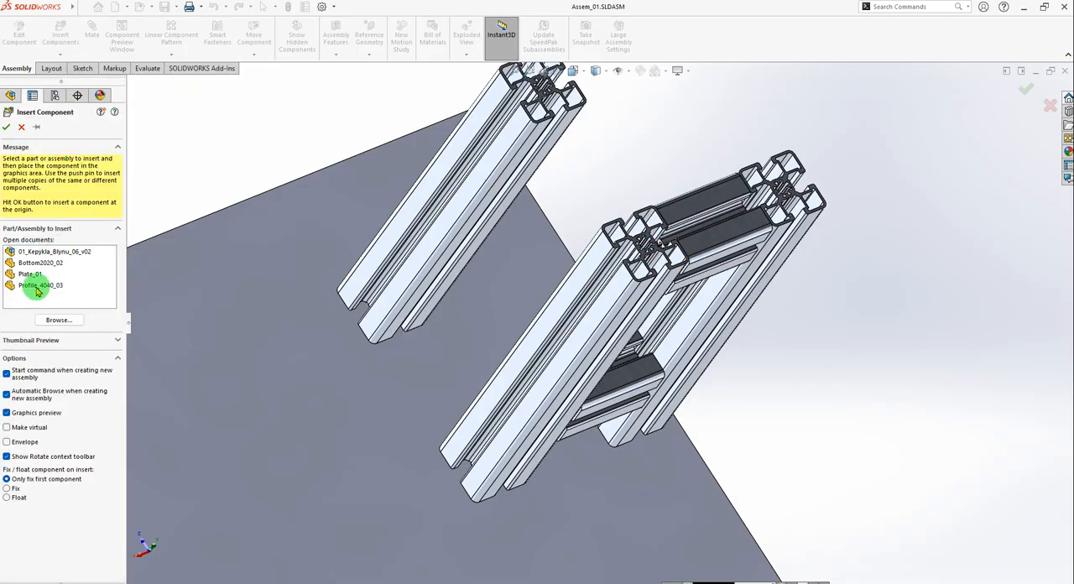
click(37, 287)
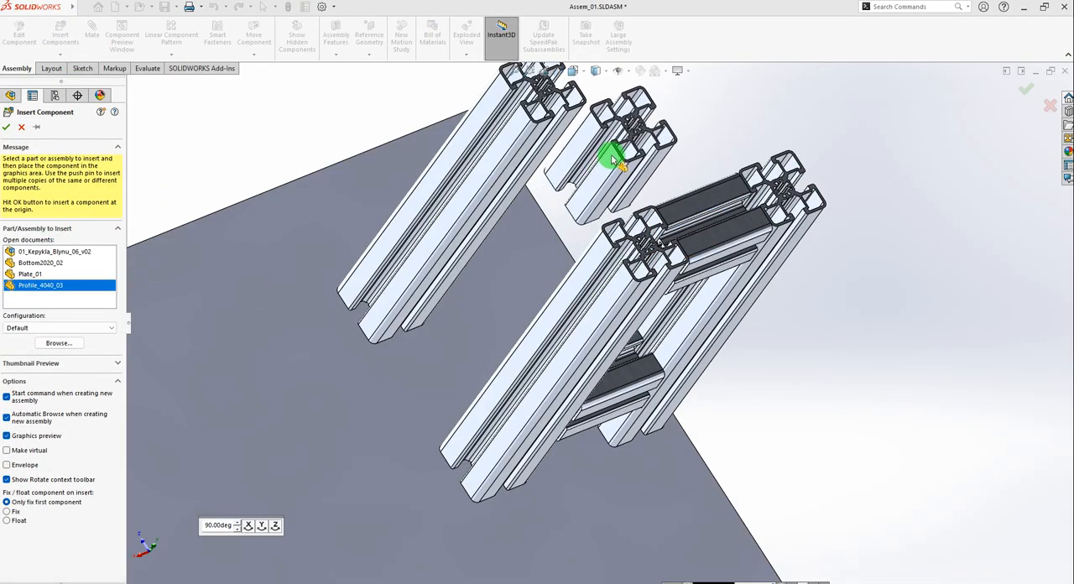
click(613, 159)
key(f)
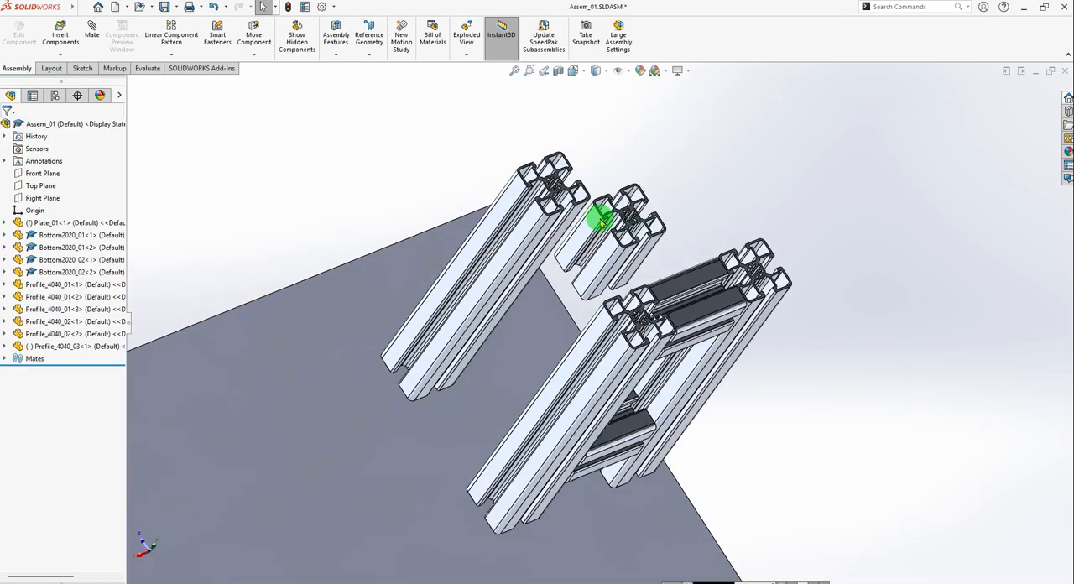
Compare the inserted Profile_4040_03 with the 01_Kepykla_Blynu_06_v02 reference assembly and return to Assem_01.
middle_drag(601, 220, 670, 269)
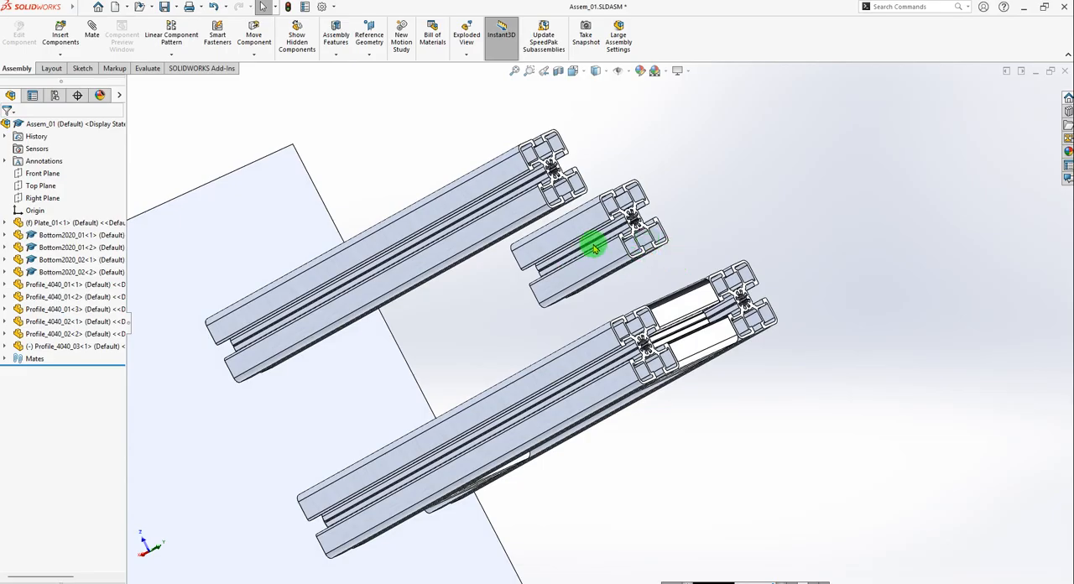
scroll(609, 243, down, 2)
scroll(627, 290, up, 4)
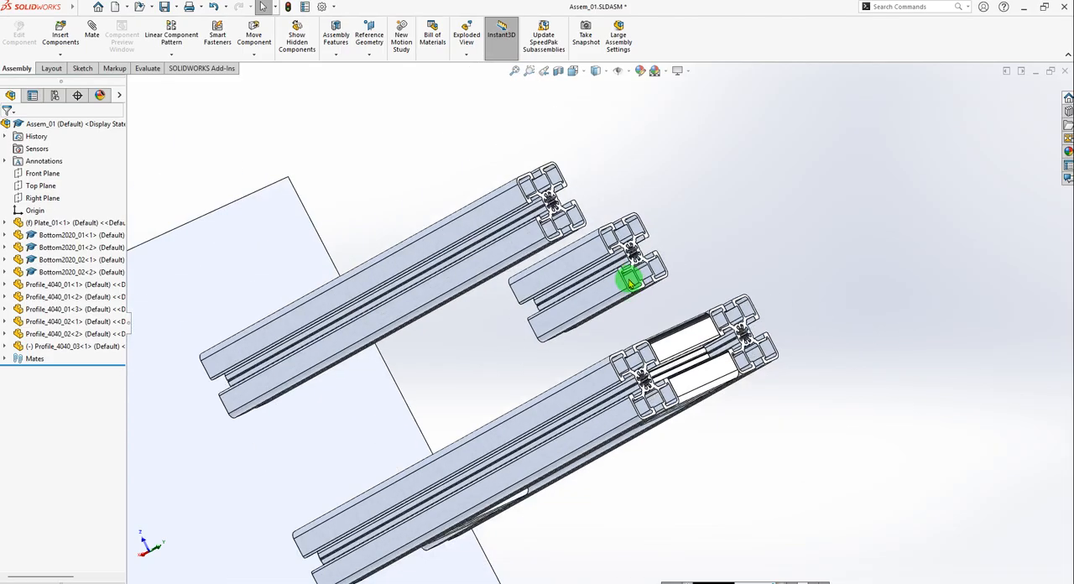
middle_drag(638, 269, 600, 332)
scroll(619, 294, down, 2)
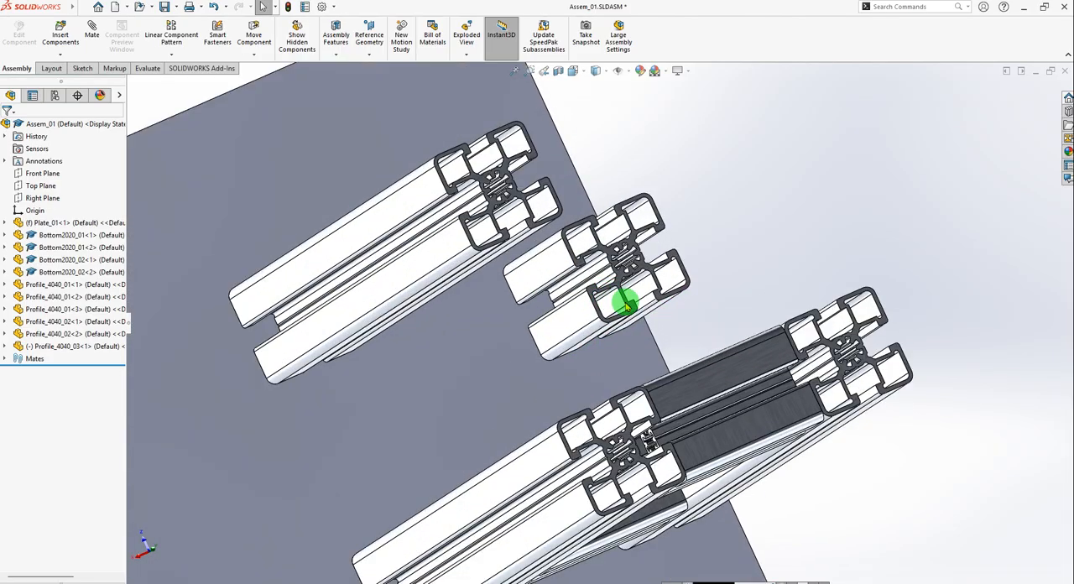
key(ctrl+Tab)
key(ctrl+Tab)
key(ctrl+Tab)
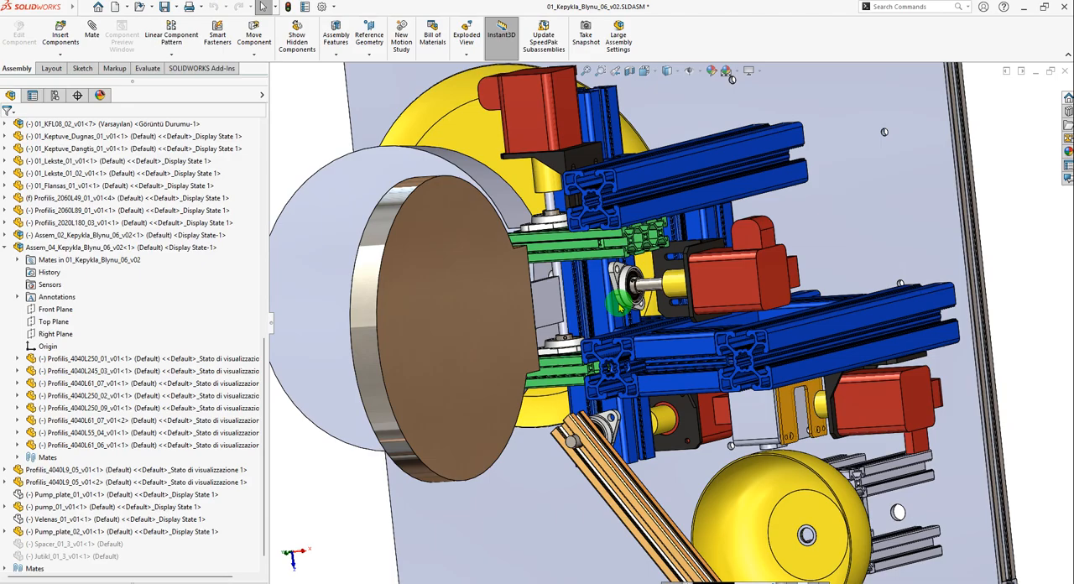
key(ctrl+Tab)
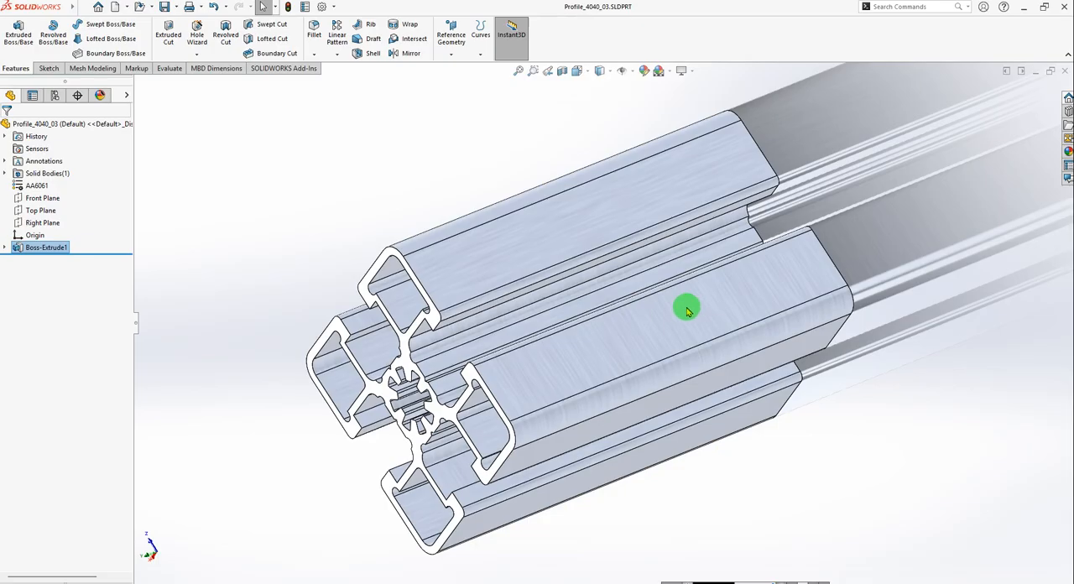
scroll(687, 310, up, 2)
key(ctrl+Tab)
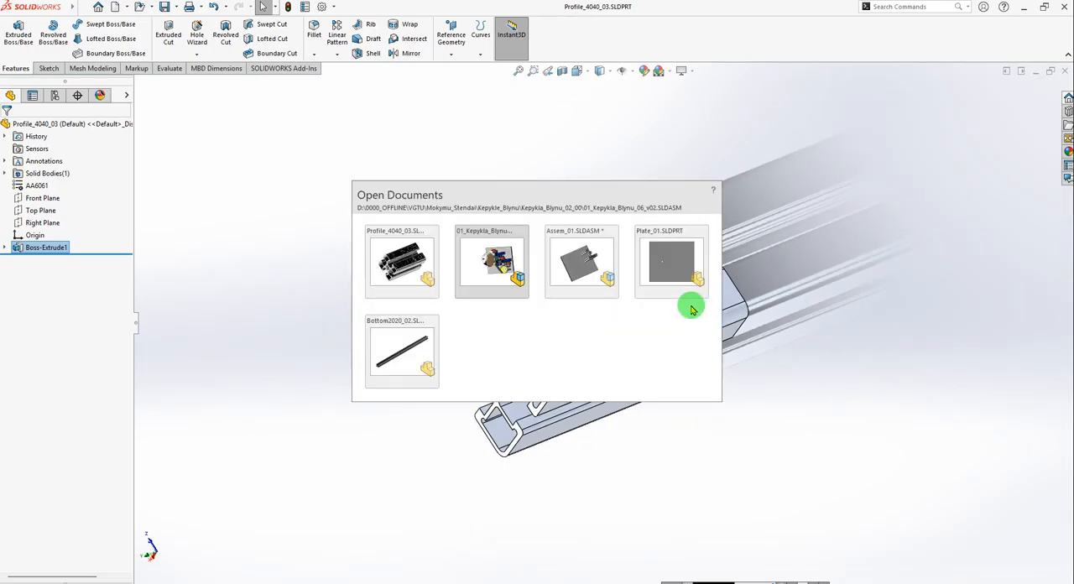
key(ctrl+Tab)
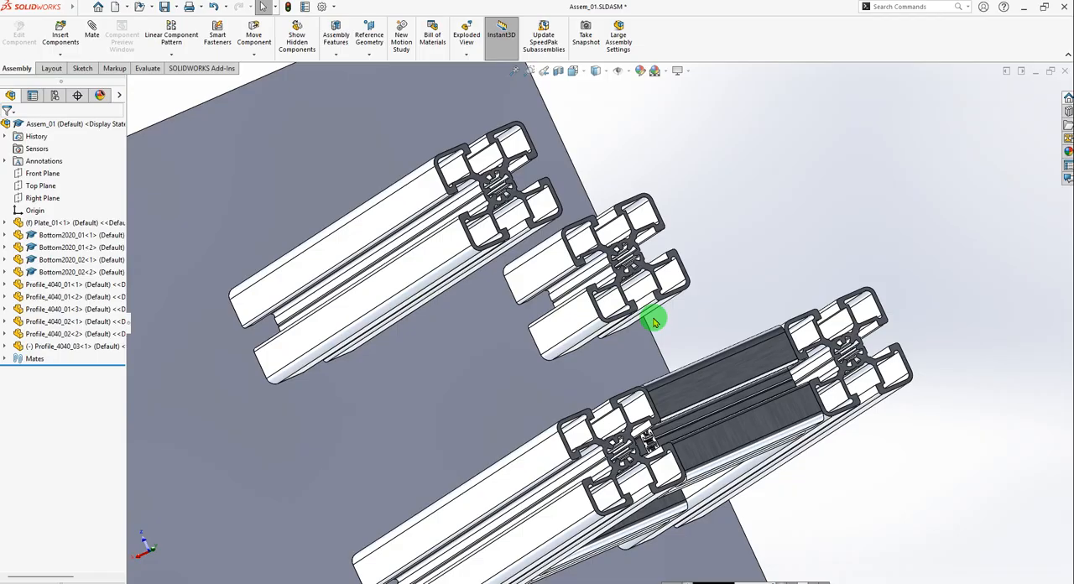
Open Profile_4040_03 for in-context part editing within Assem_01.
right_click(545, 273)
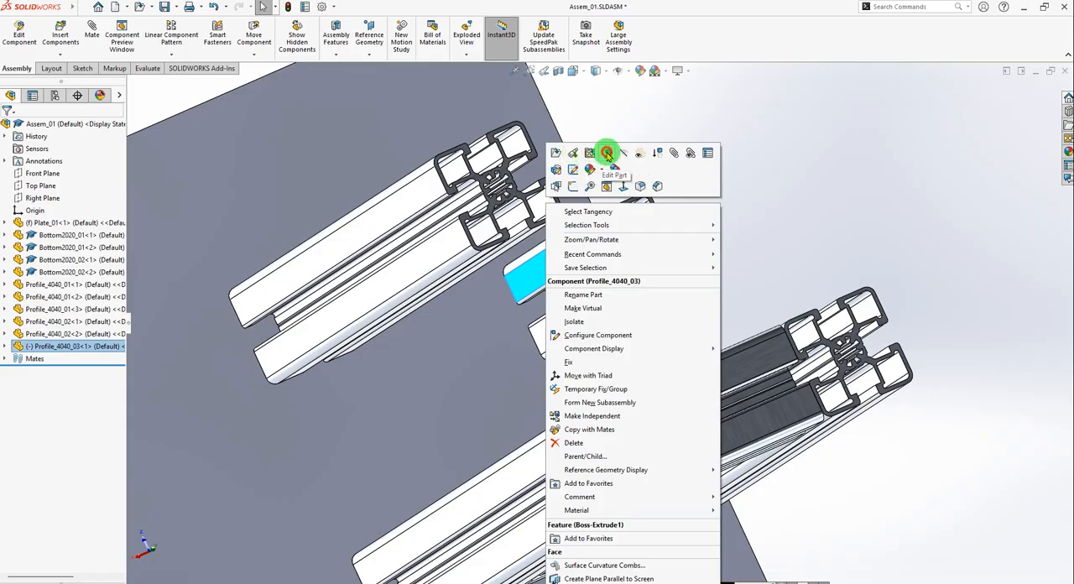
click(607, 153)
click(621, 307)
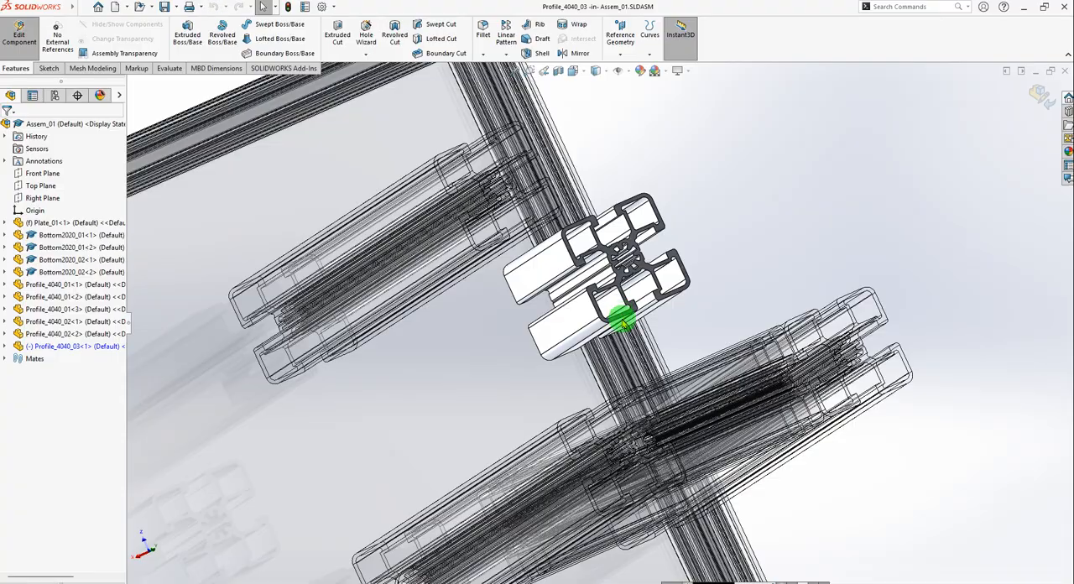
middle_drag(624, 324, 585, 263)
middle_drag(726, 229, 637, 338)
scroll(638, 338, down, 3)
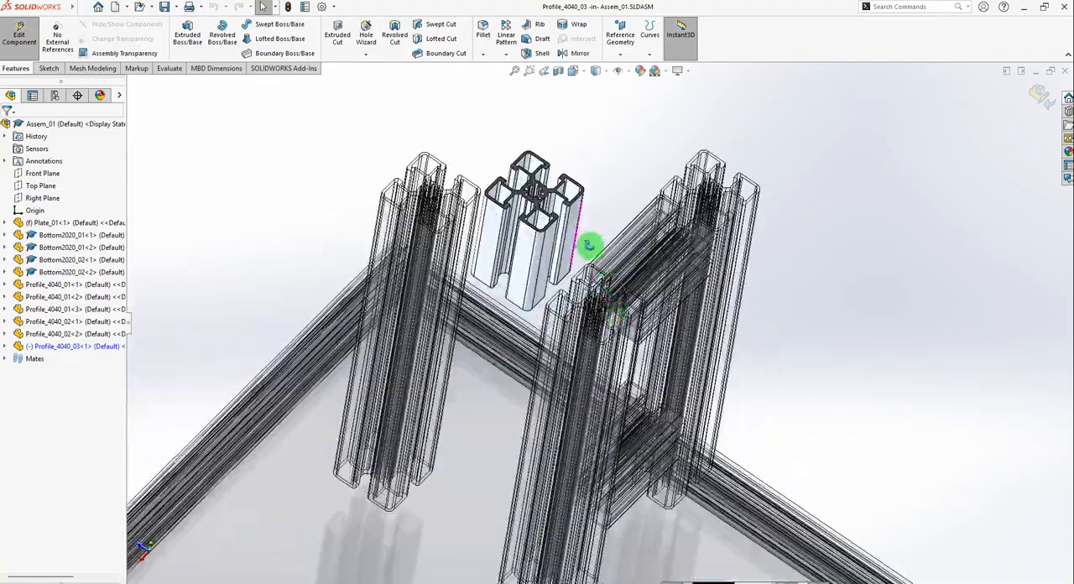
middle_drag(590, 247, 578, 288)
scroll(578, 288, down, 3)
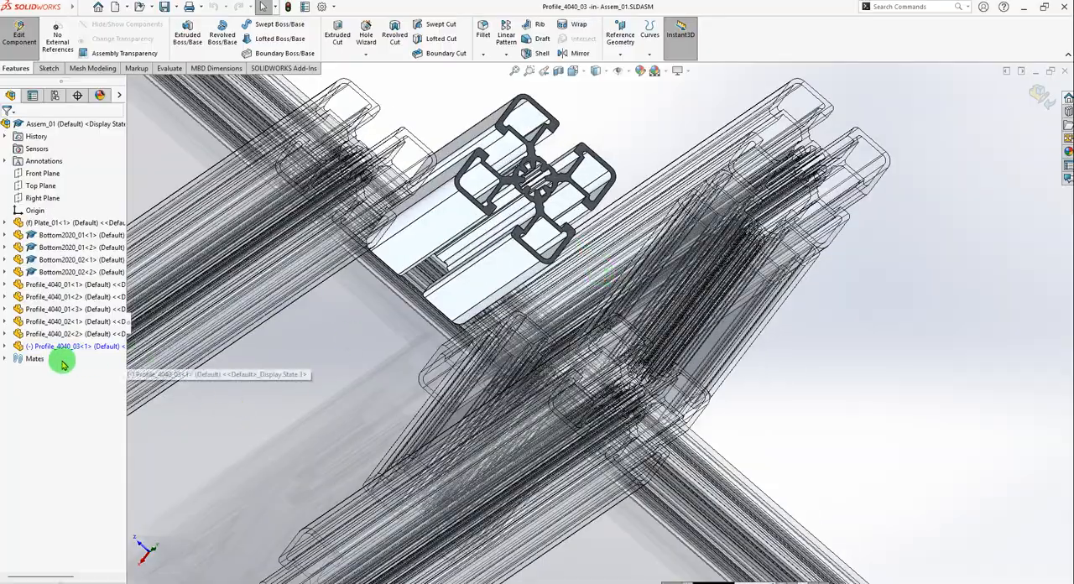
Set the Boss-Extrude1 depth of Profile_4040_03 to 81 mm and return to editing the assembly.
click(6, 346)
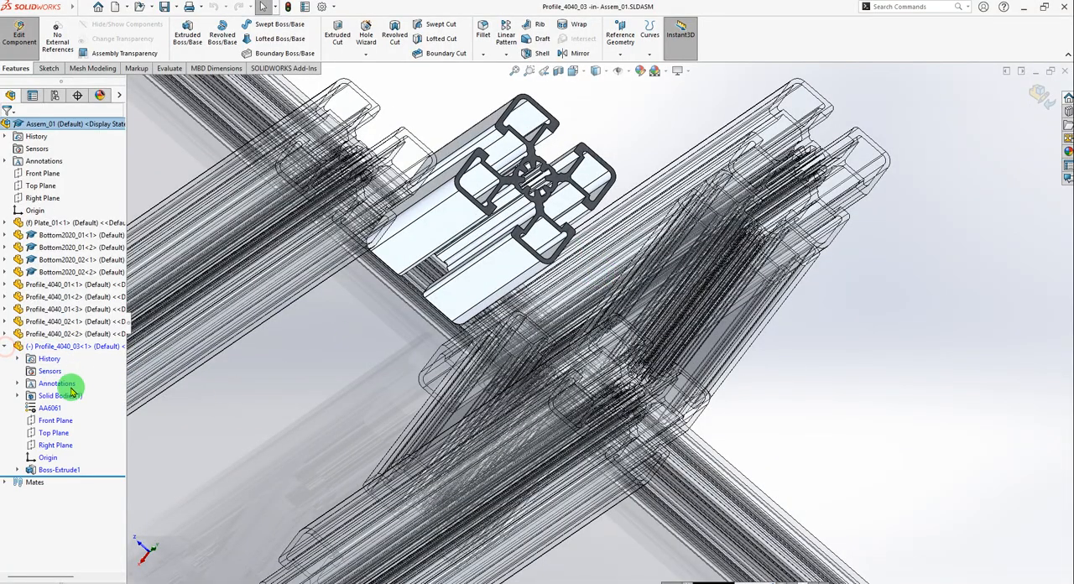
click(18, 470)
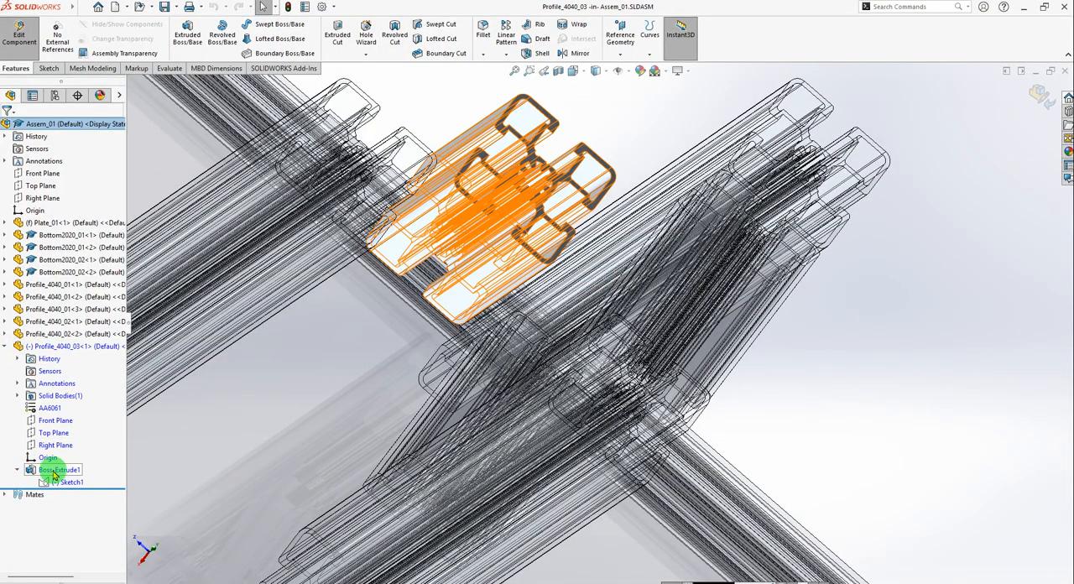
click(54, 475)
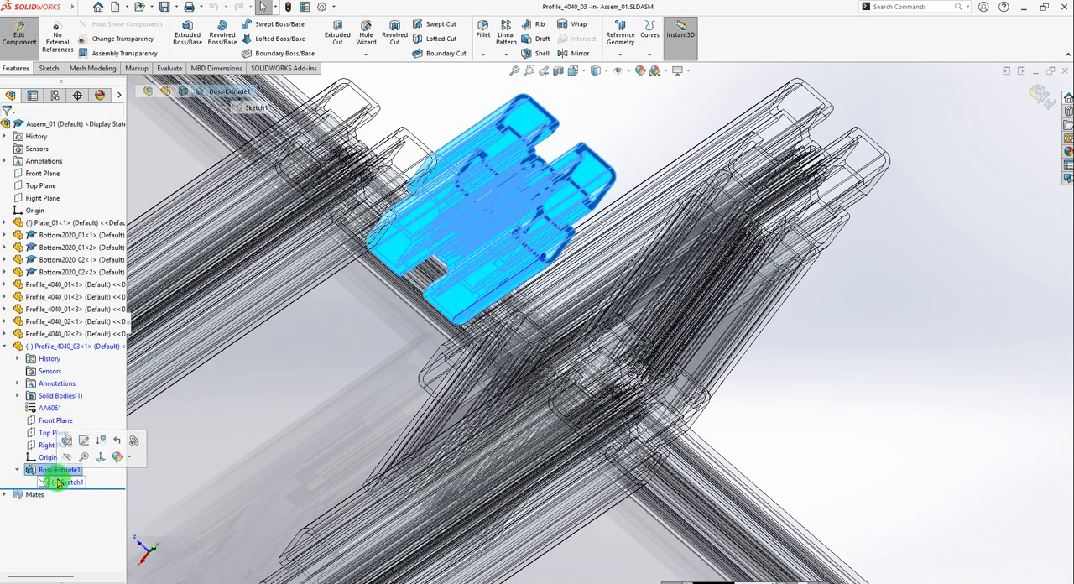
click(65, 437)
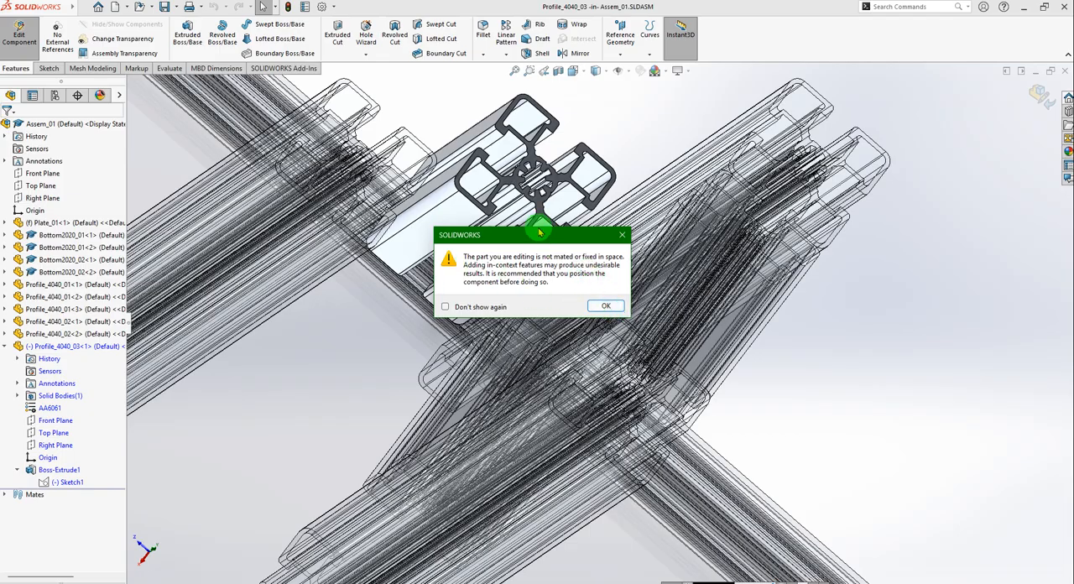
click(608, 307)
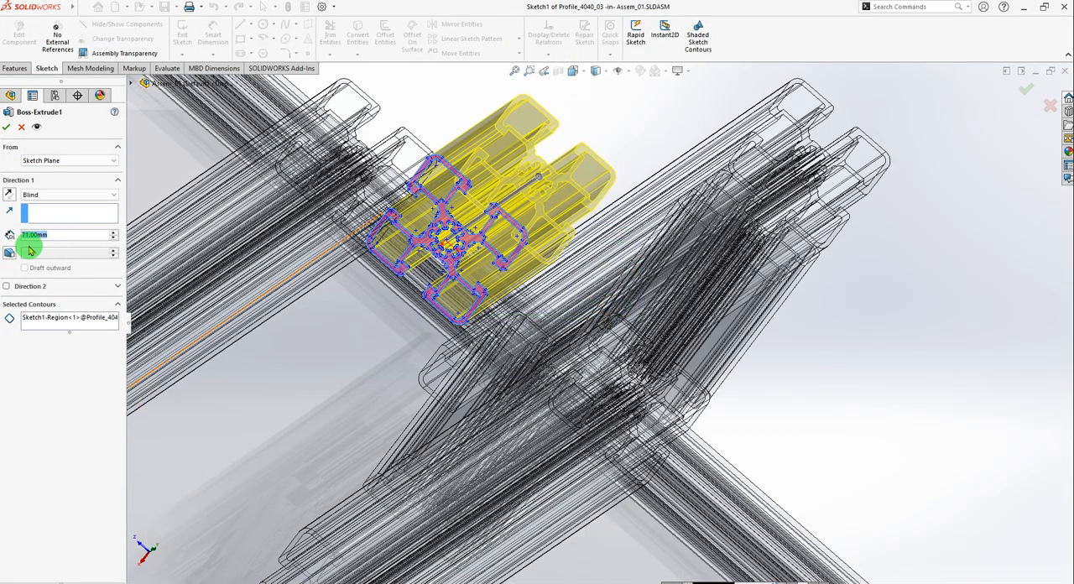
text(a)
text(1)
key(Return)
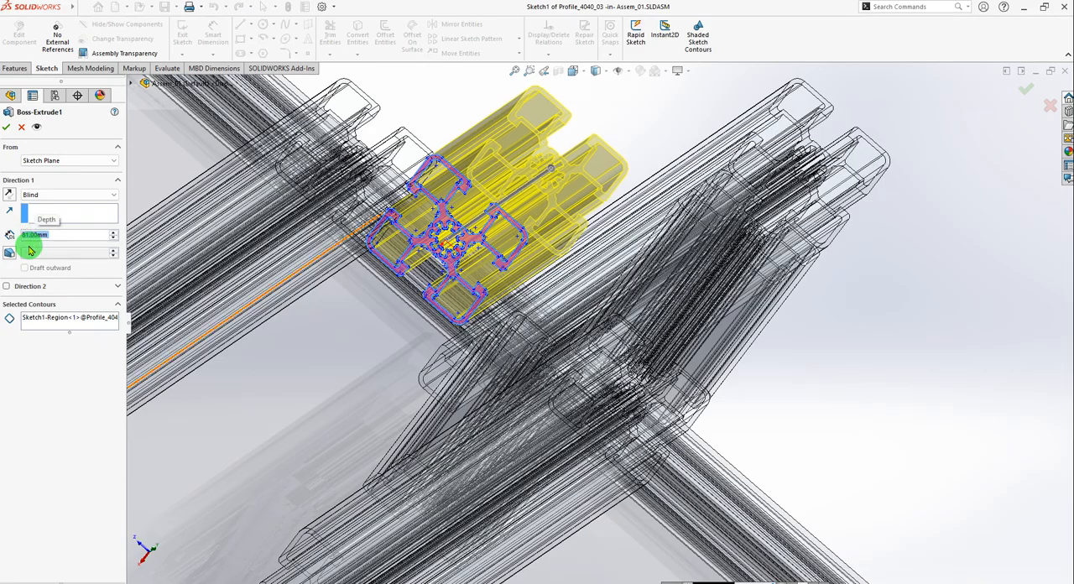
click(8, 124)
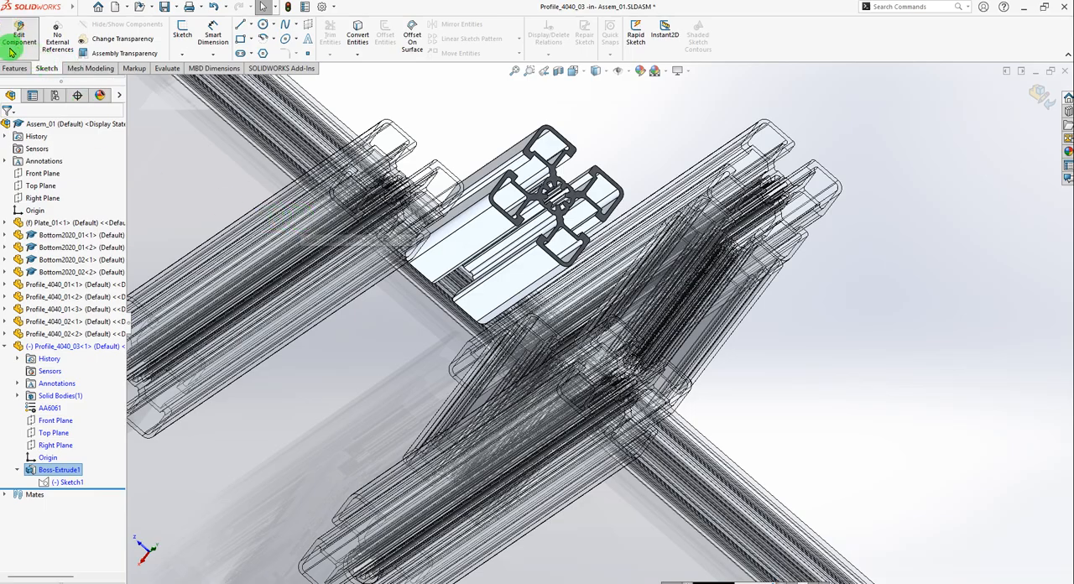
click(24, 37)
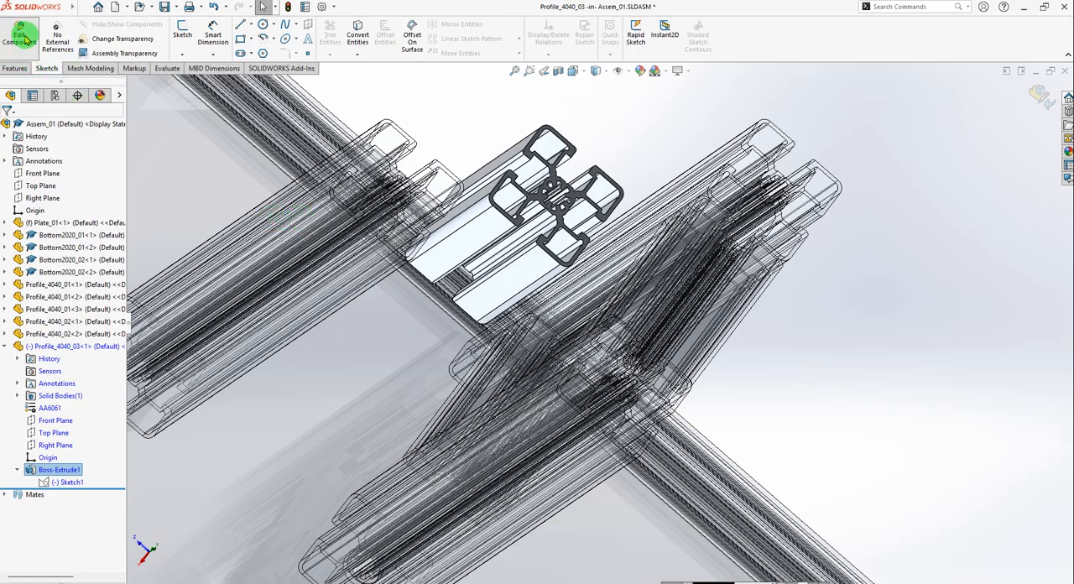
click(1032, 95)
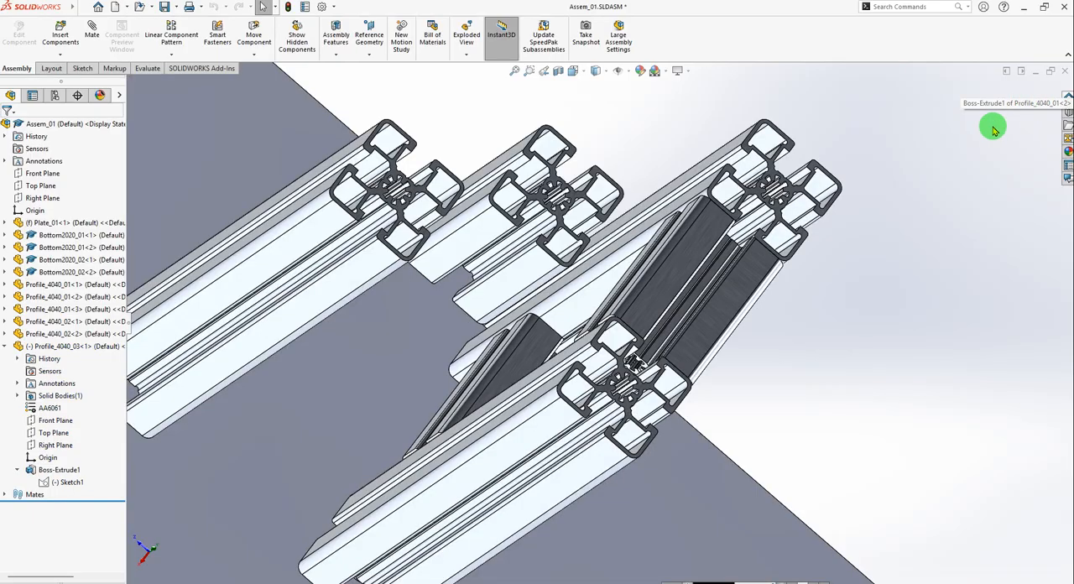
Create a coincident mate between an outer side face of Profile_4040_03<1> and a side face of the separate upright Profile_4040_01<2>.
middle_drag(700, 336, 598, 279)
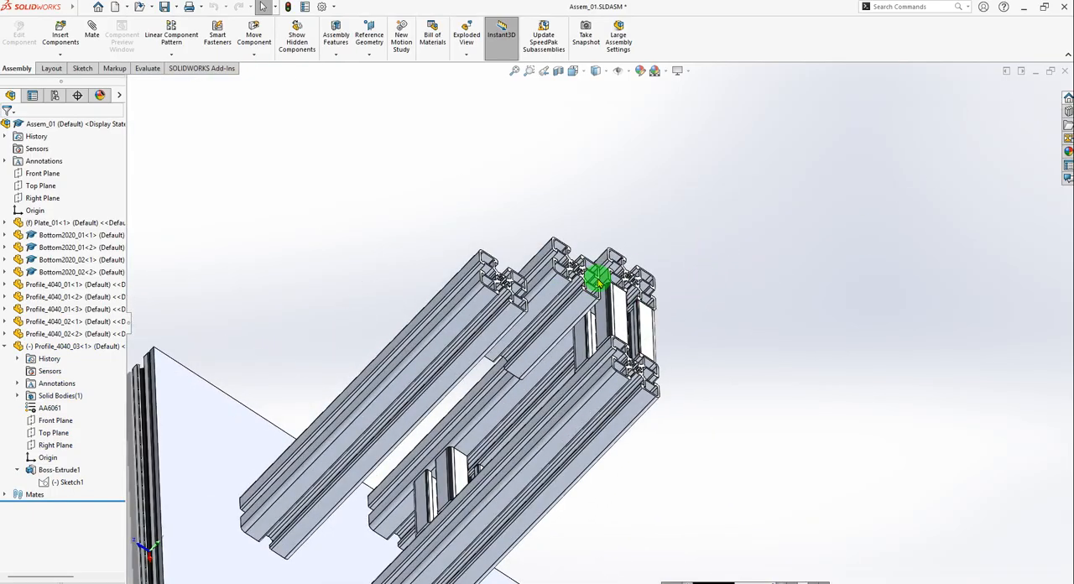
middle_drag(789, 276, 481, 287)
click(91, 30)
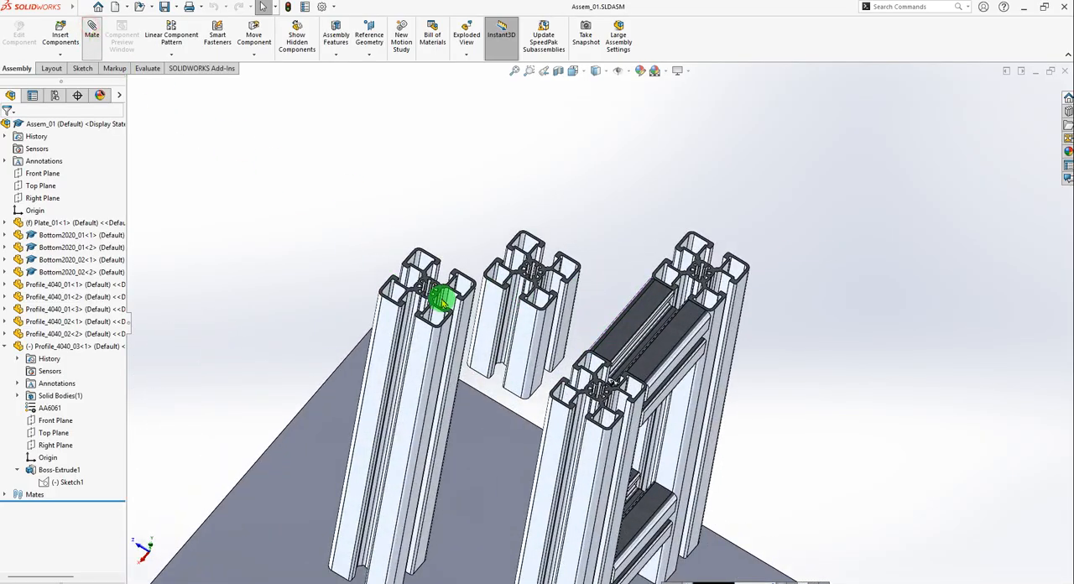
scroll(525, 312, down, 3)
click(493, 295)
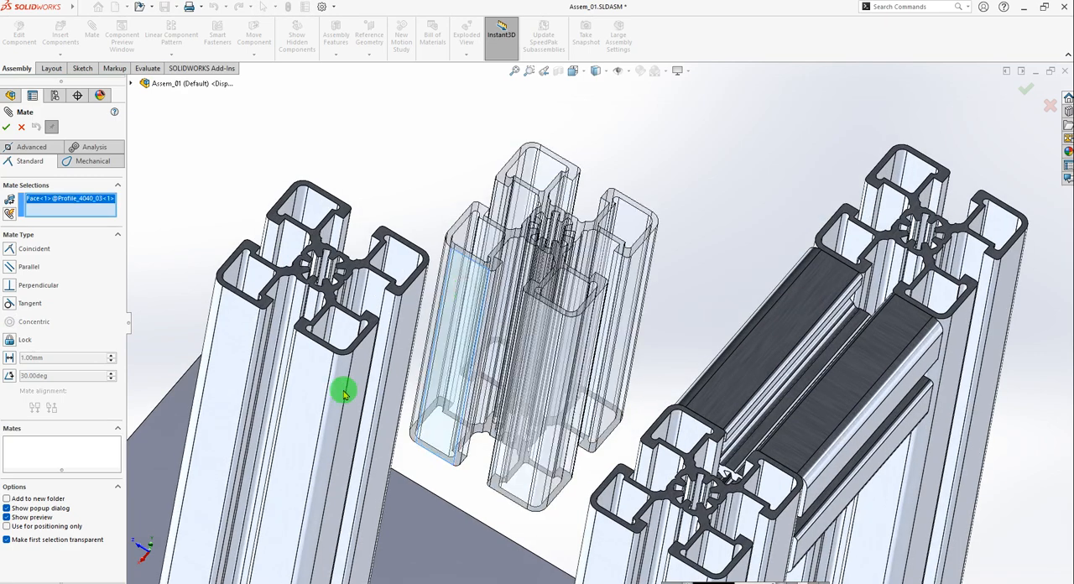
click(306, 385)
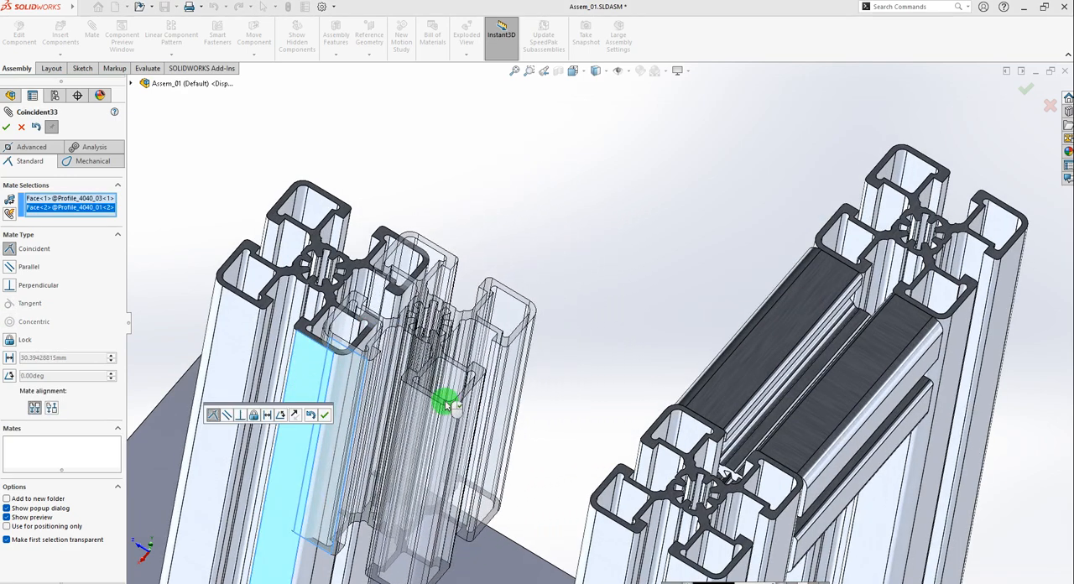
click(324, 417)
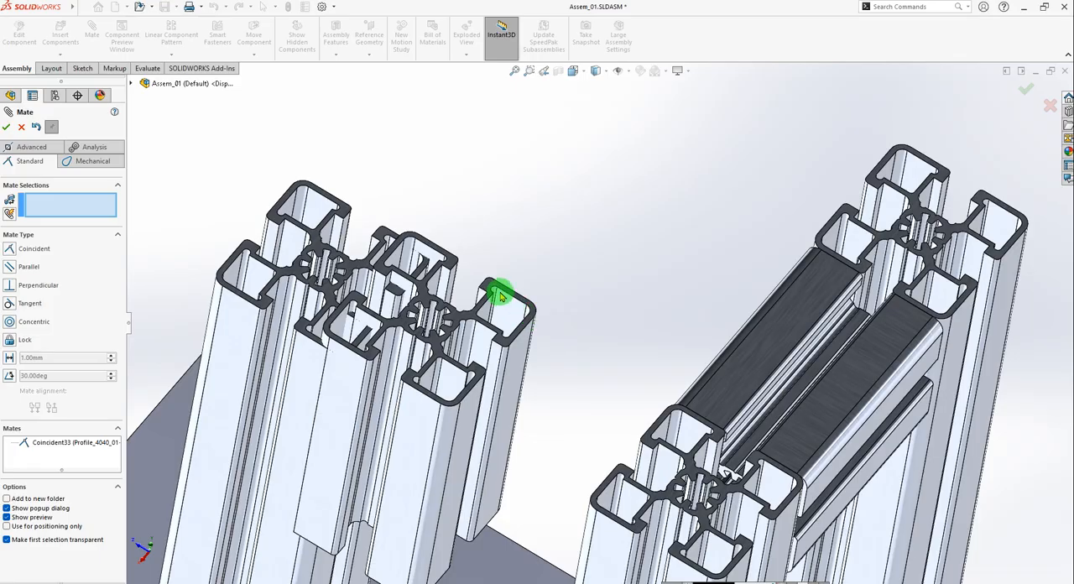
Create a coincident mate between the end face of Profile_4040_03<1> and the facing side face of the separate upright Profile_4040_01<2>.
scroll(500, 295, down, 2)
scroll(440, 401, up, 5)
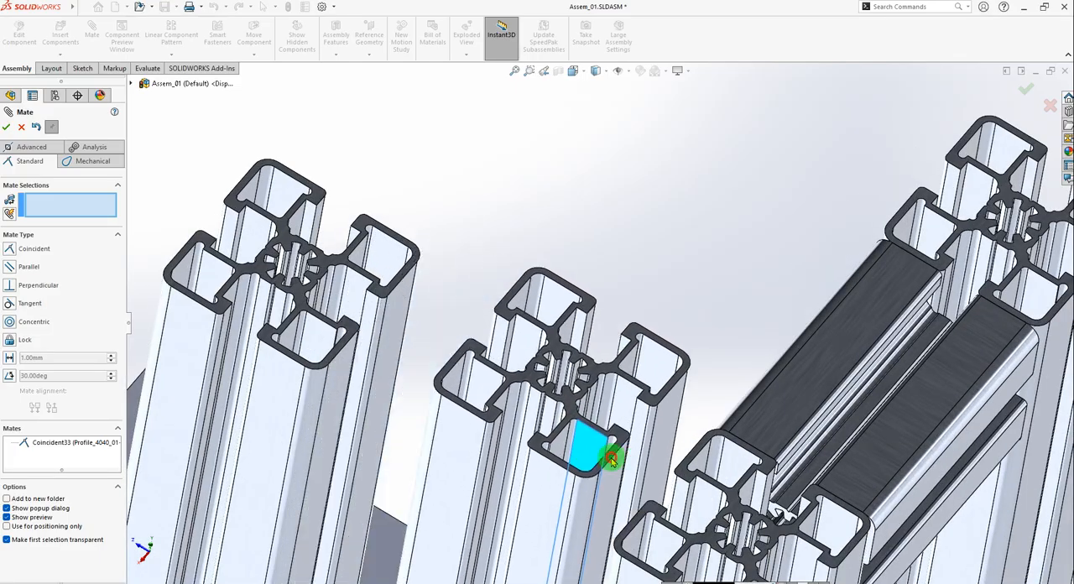
scroll(638, 340, down, 6)
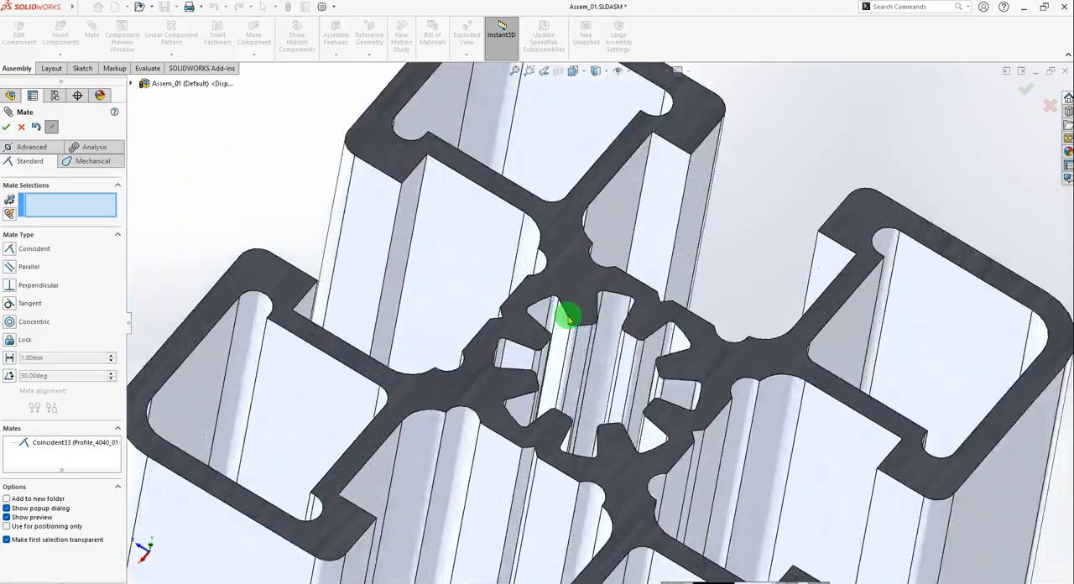
click(561, 227)
scroll(566, 235, up, 5)
scroll(463, 368, down, 3)
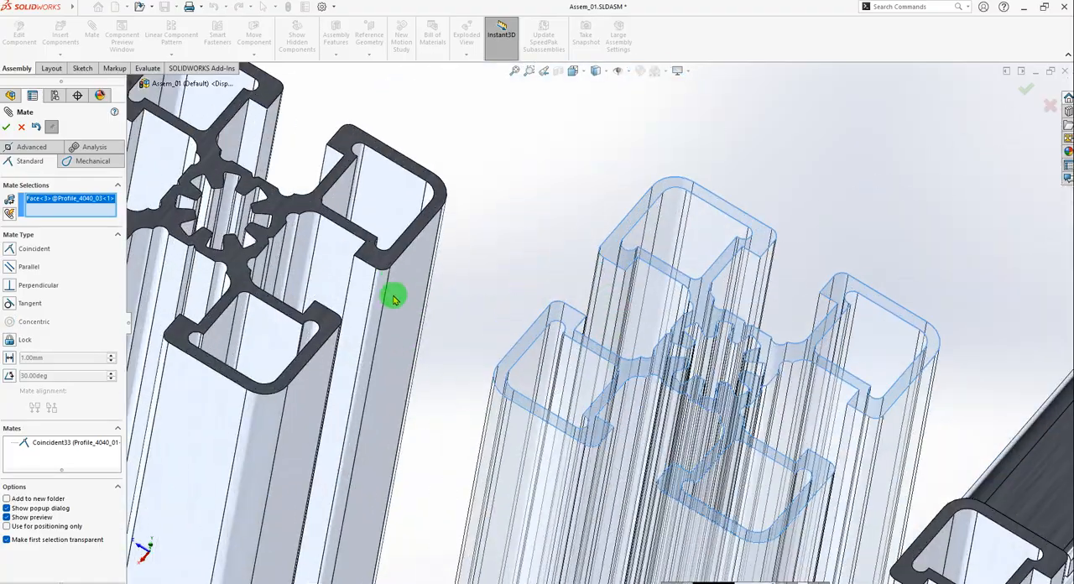
click(406, 275)
scroll(530, 376, up, 3)
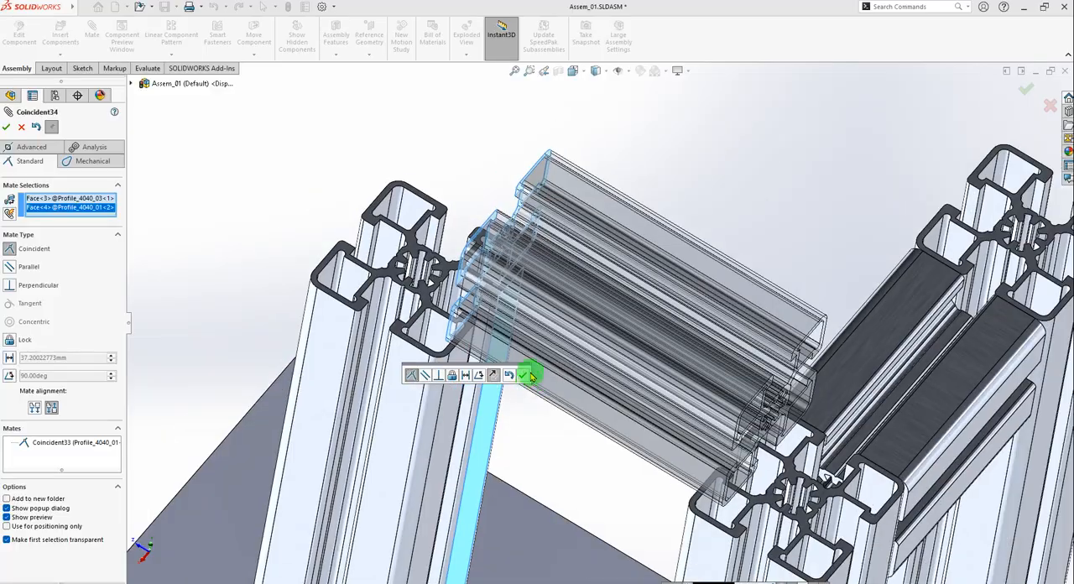
click(522, 376)
Create a coincident mate between the upper side face of Profile_4040_03<1> and the top end face of upright Profile_4040_01<2>.
scroll(710, 439, down, 3)
scroll(659, 456, up, 5)
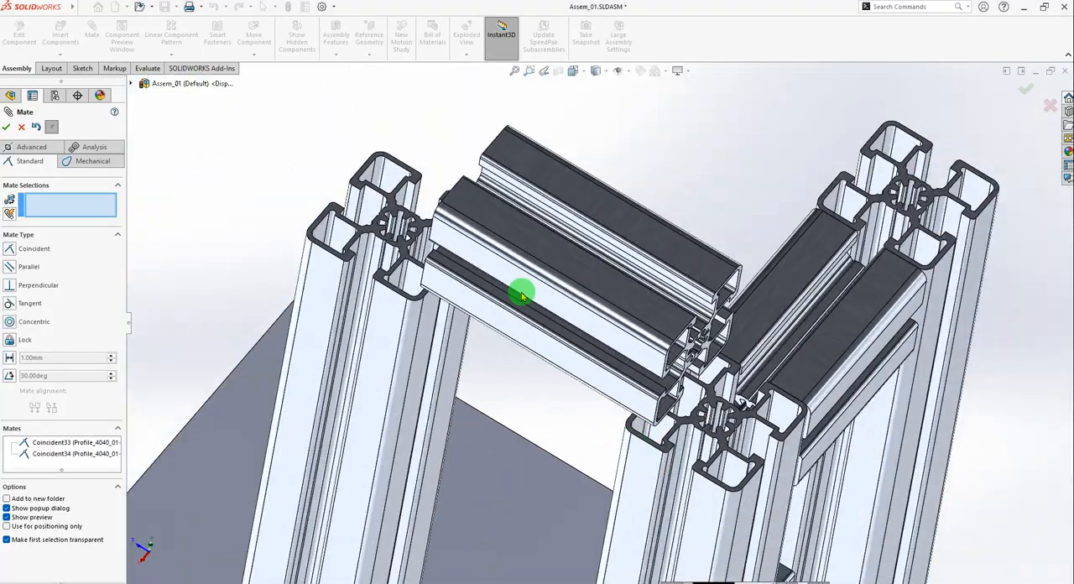
click(471, 210)
scroll(389, 316, down, 5)
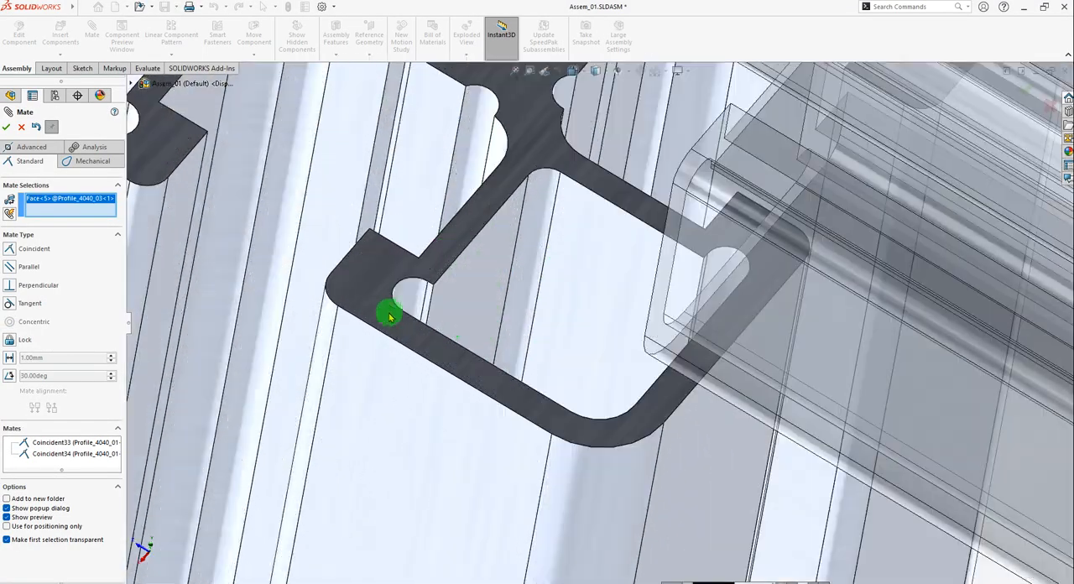
click(370, 294)
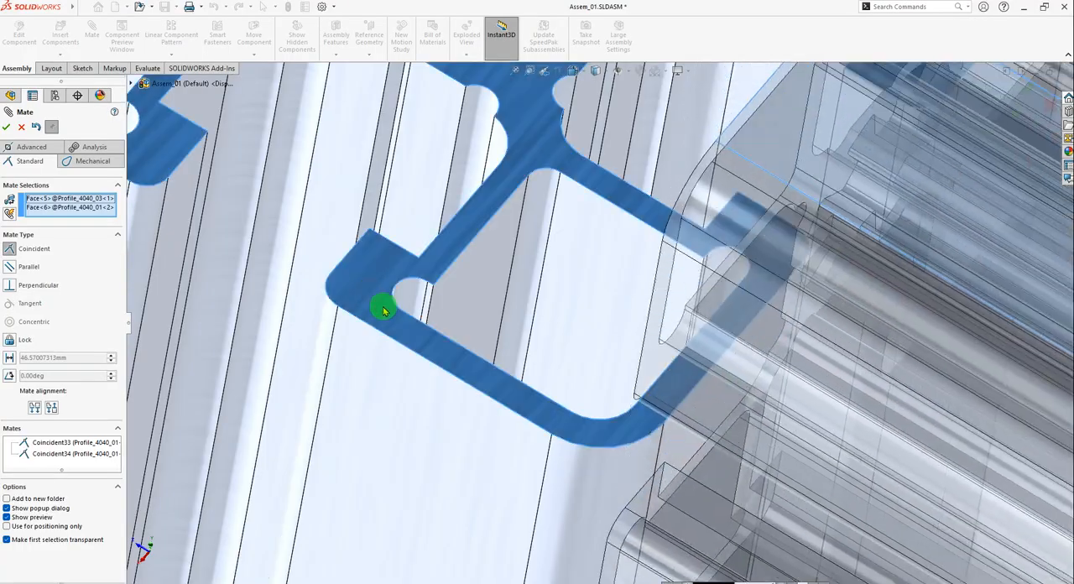
click(422, 363)
scroll(422, 364, up, 10)
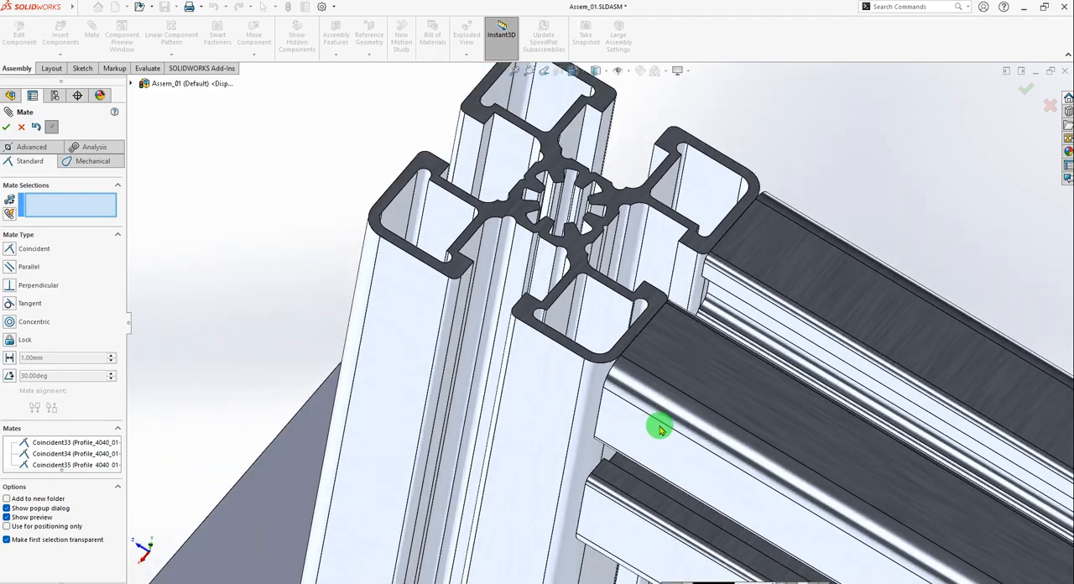
Finish mating and open Profile_4040_03 for in-context part editing within Assem_01.
scroll(712, 454, down, 8)
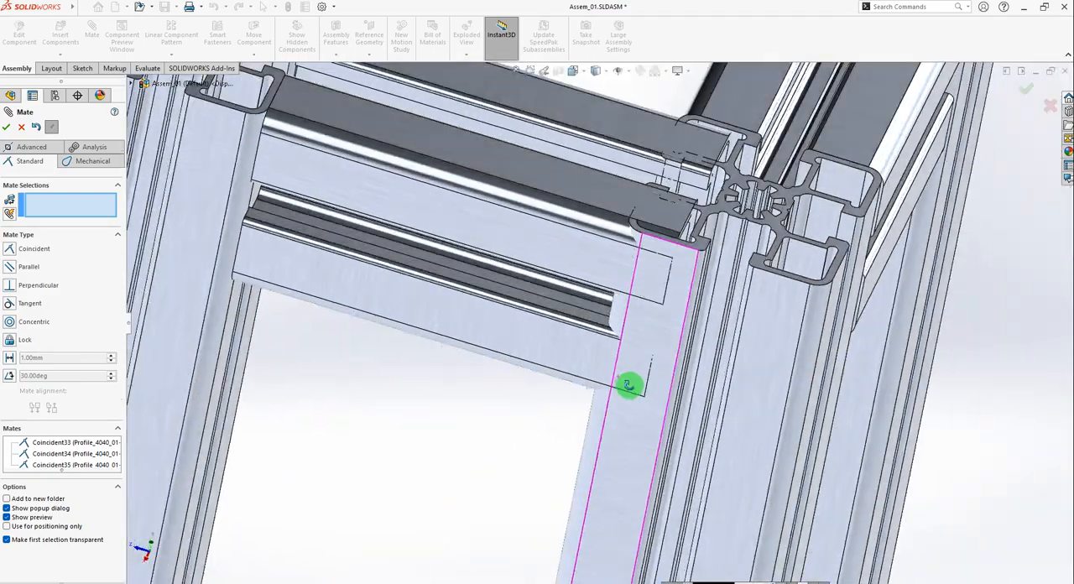
middle_drag(629, 386, 661, 340)
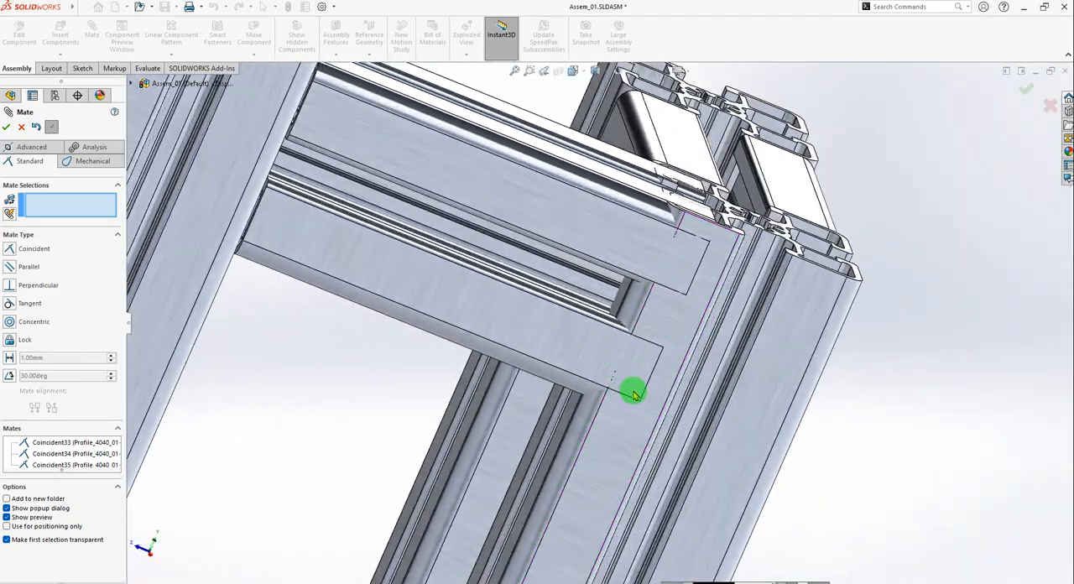
scroll(633, 391, down, 3)
middle_drag(597, 354, 602, 379)
scroll(613, 346, up, 2)
scroll(613, 347, up, 2)
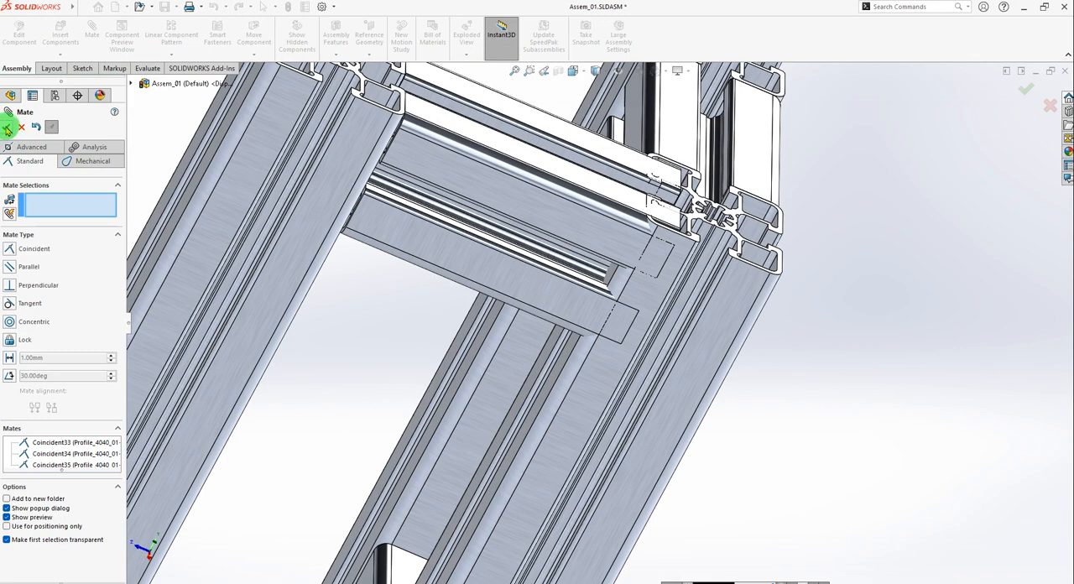
click(8, 128)
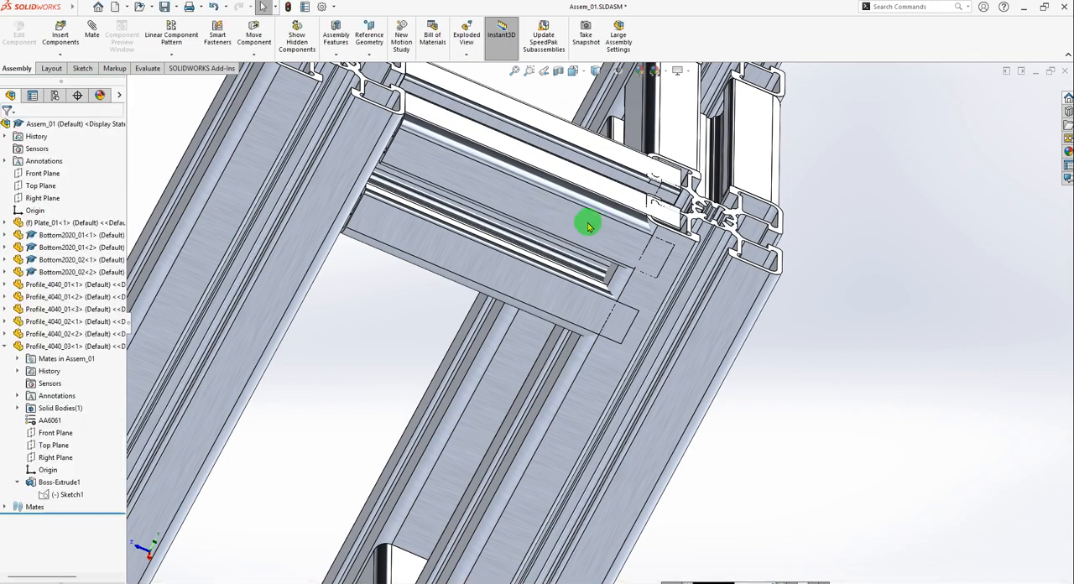
click(588, 227)
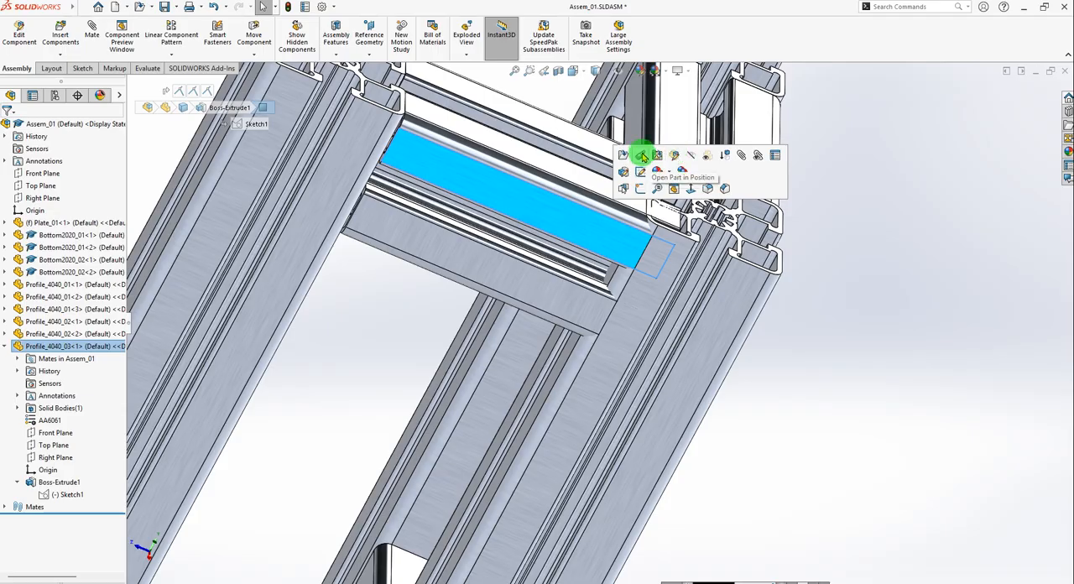
click(676, 155)
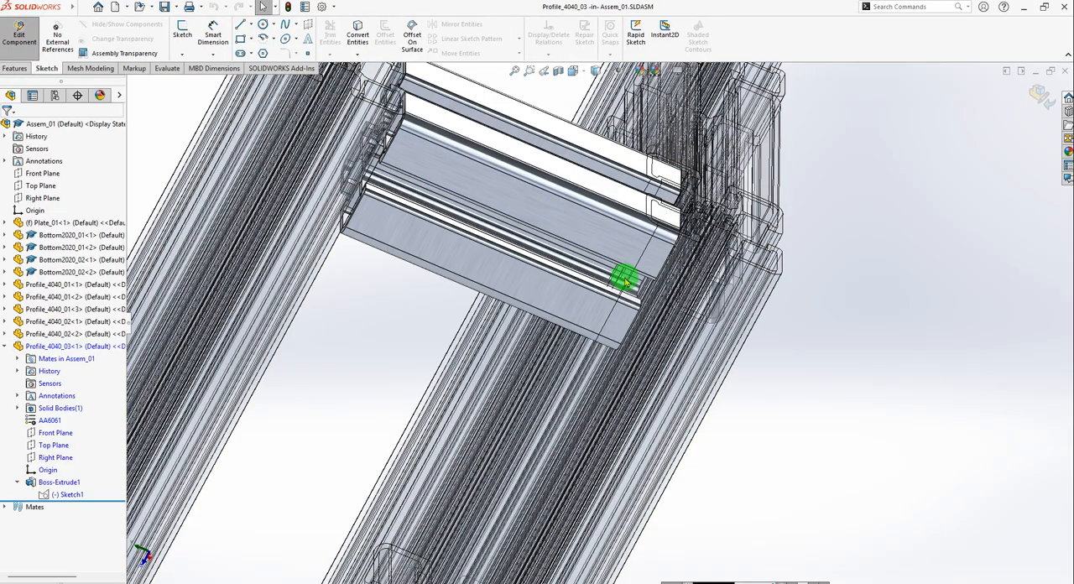
scroll(591, 269, up, 1)
middle_drag(600, 247, 586, 265)
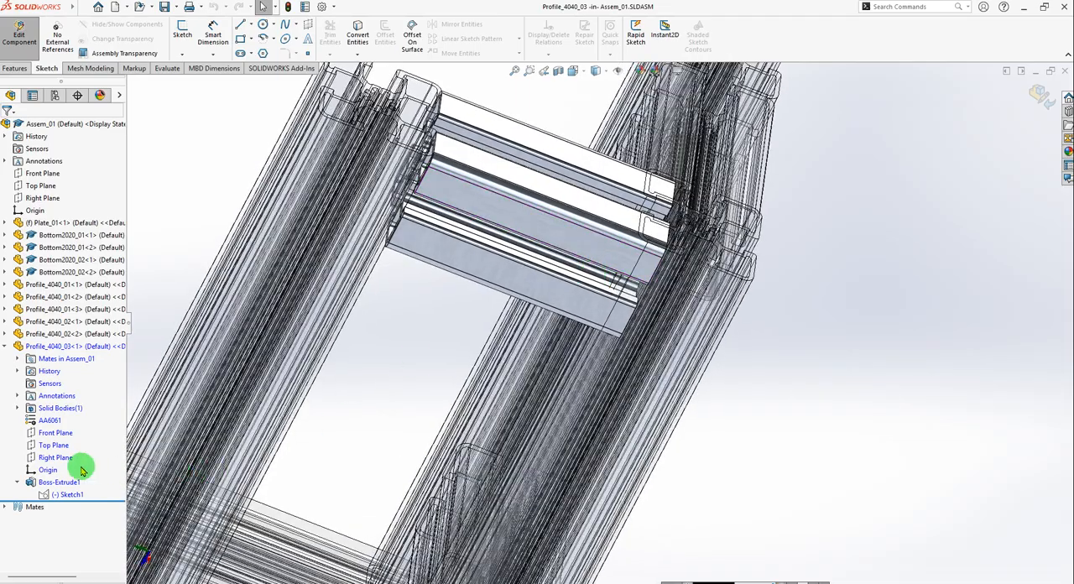
Reduce the Boss-Extrude1 depth of Profile_4040_03 by 10 mm to 71 mm and return to editing the assembly.
click(34, 485)
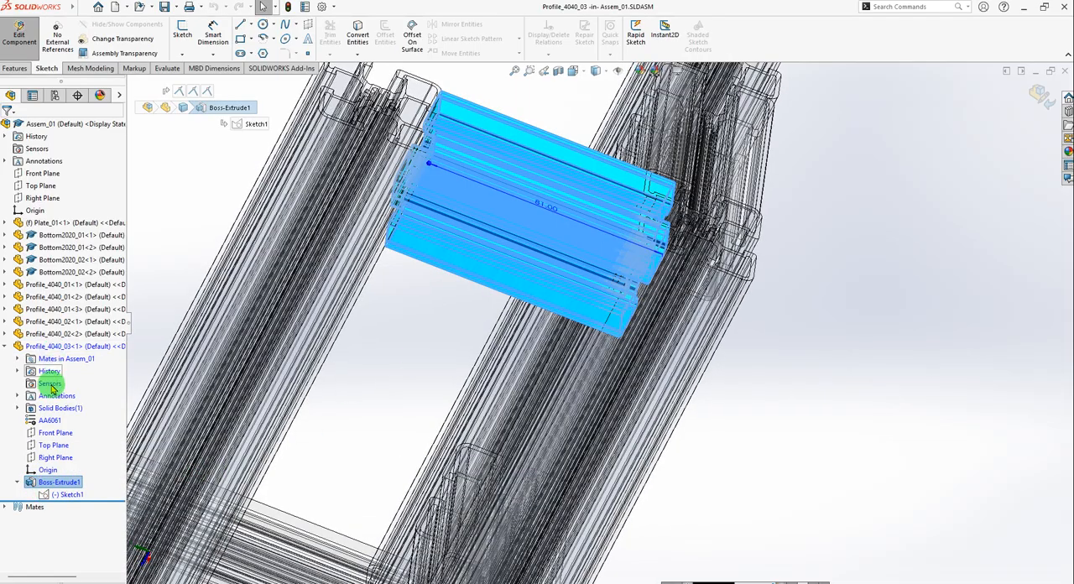
click(35, 485)
click(45, 449)
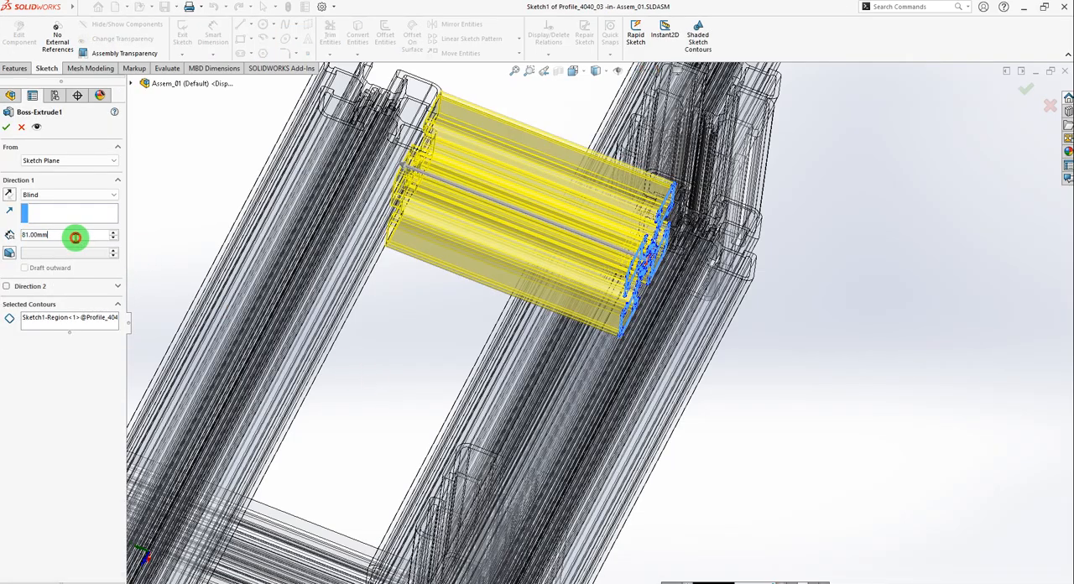
drag(75, 238, 7, 235)
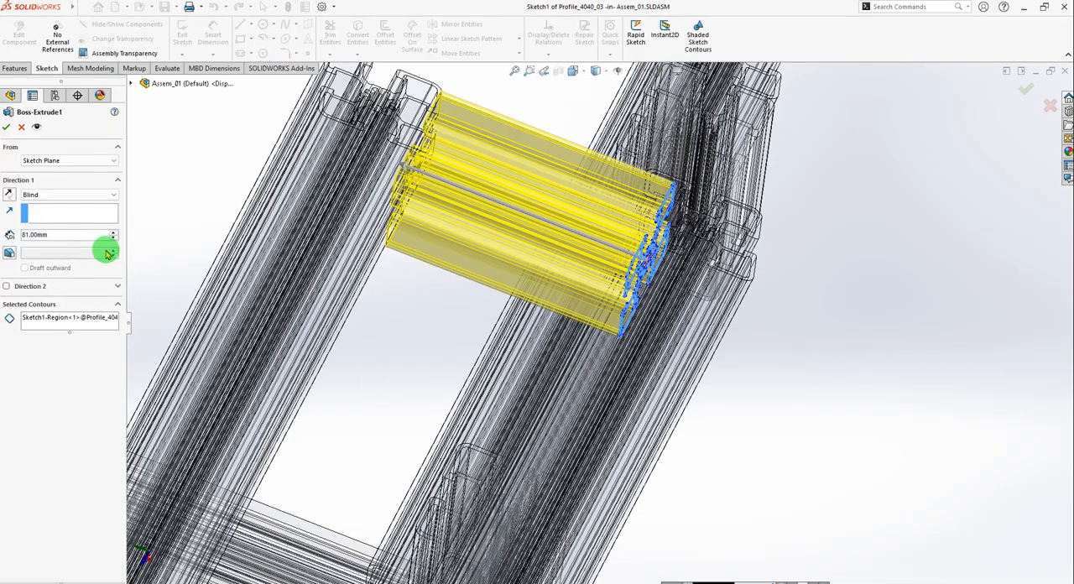
text(-10)
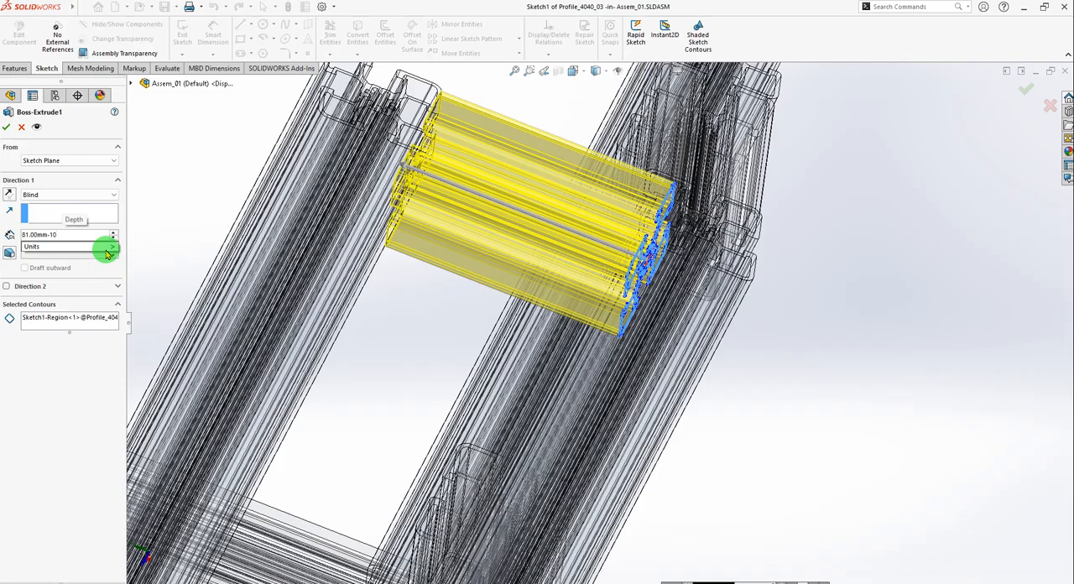
key(Return)
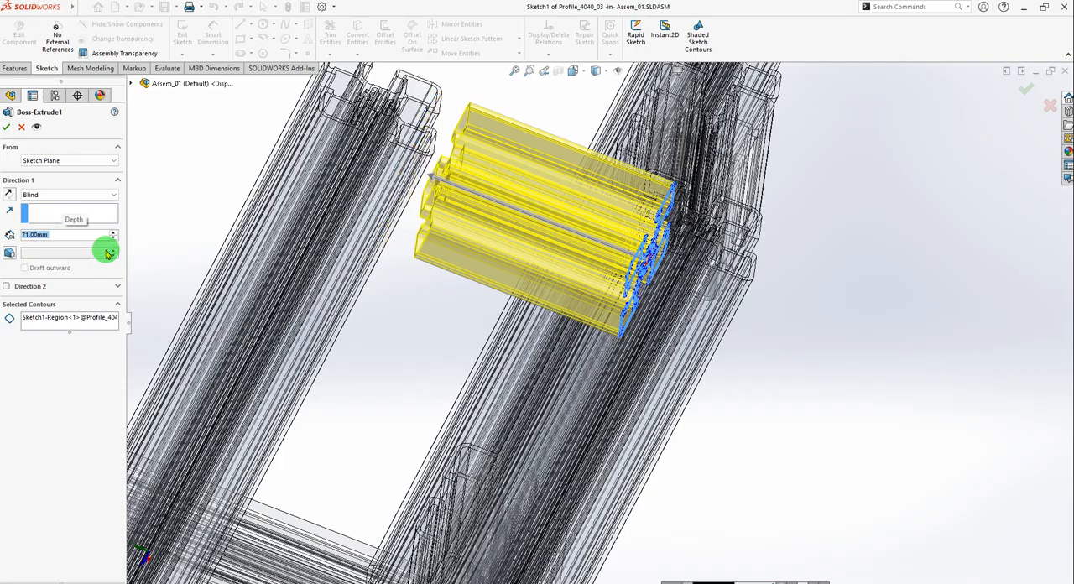
click(4, 126)
click(22, 46)
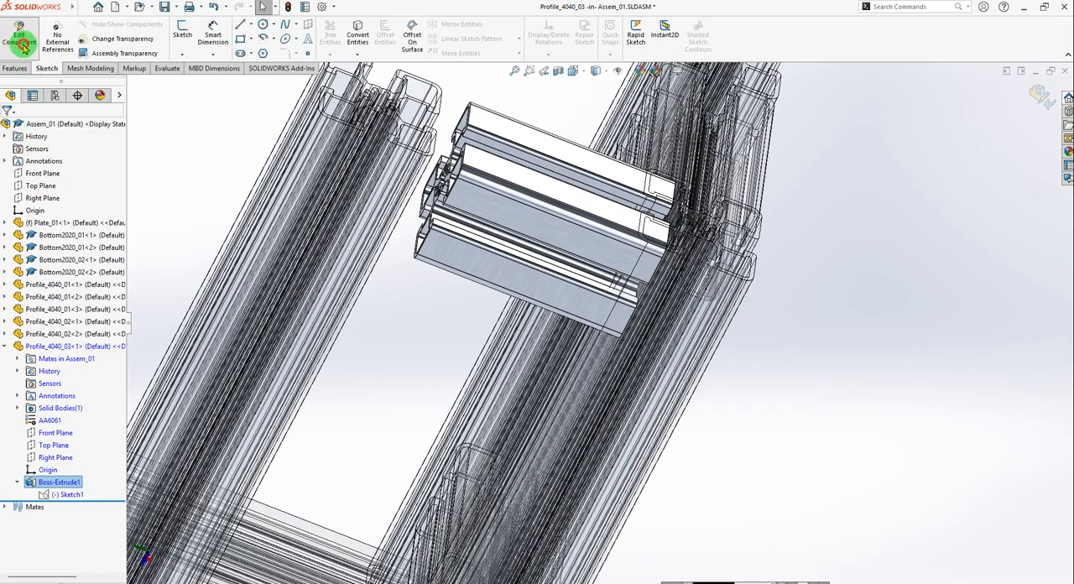
Inspect the fit of the shortened Profile_4040_03 between the two uprights and review the whole frame on its plate.
scroll(554, 274, up, 3)
mouse_move(577, 273)
middle_down()
mouse_move(547, 225)
mouse_move(585, 271)
middle_up()
scroll(581, 298, down, 6)
mouse_move(646, 350)
middle_down()
mouse_move(619, 383)
mouse_move(640, 356)
middle_up()
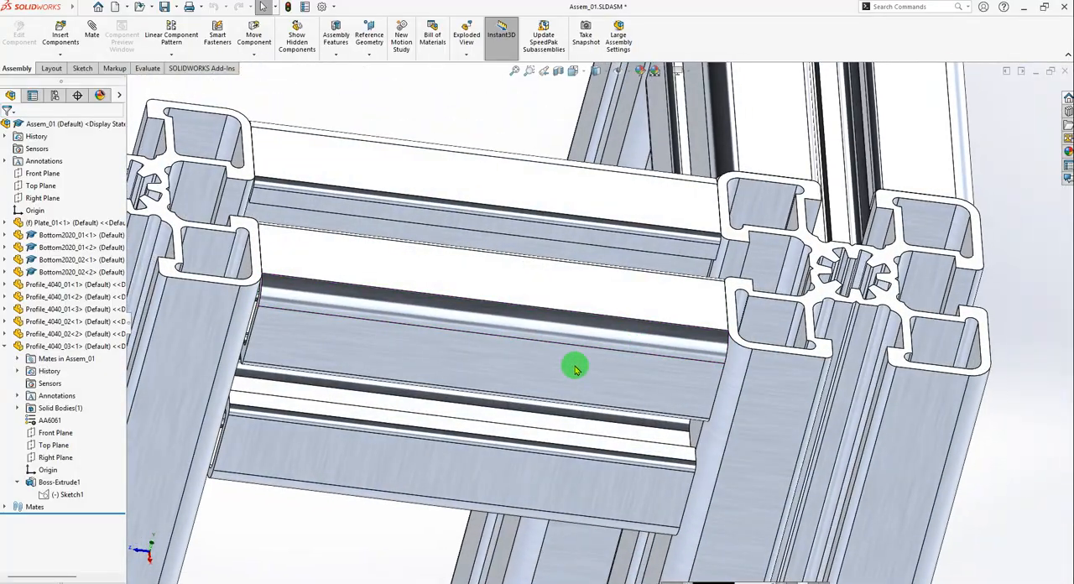
drag(576, 370, 662, 345)
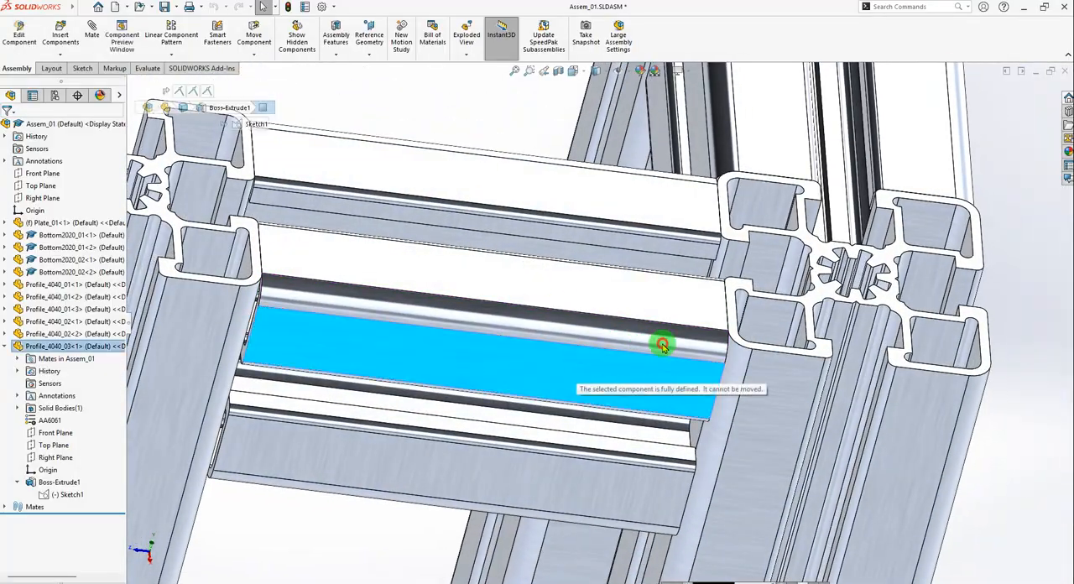
click(4, 346)
click(34, 347)
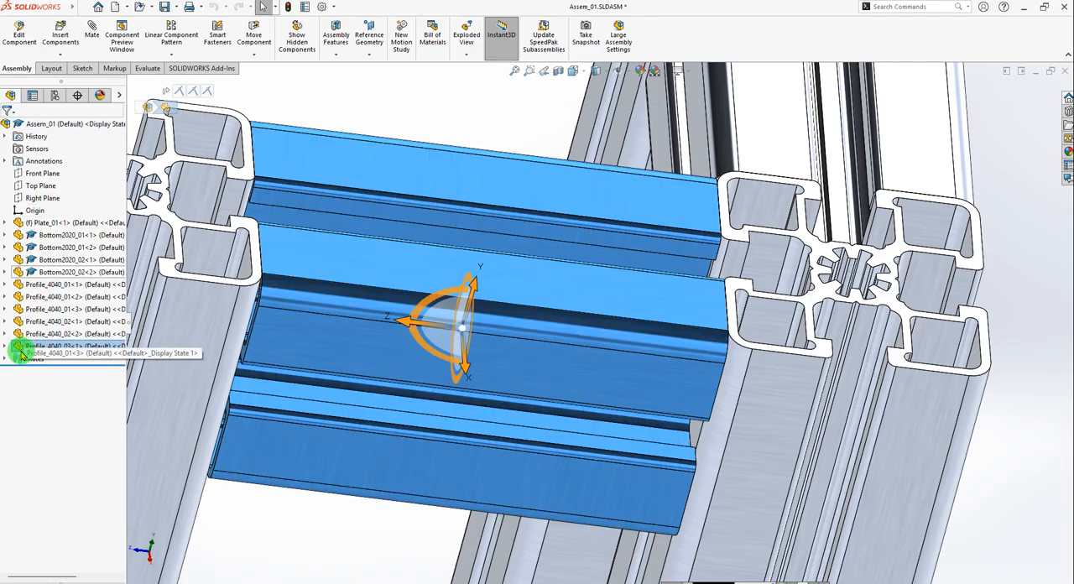
scroll(443, 372, up, 10)
click(791, 372)
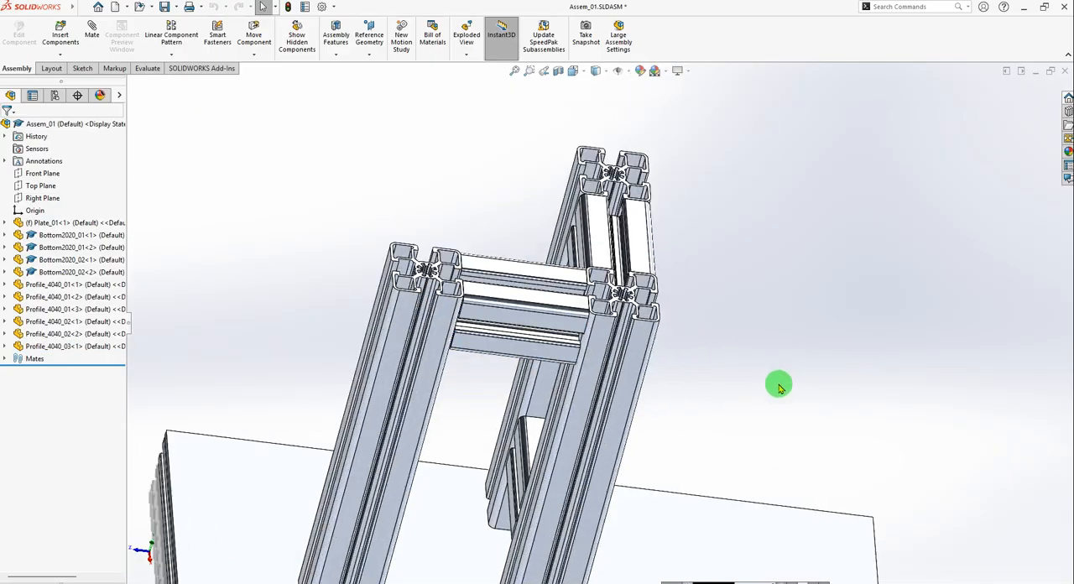
scroll(779, 386, up, 4)
middle_drag(664, 410, 518, 352)
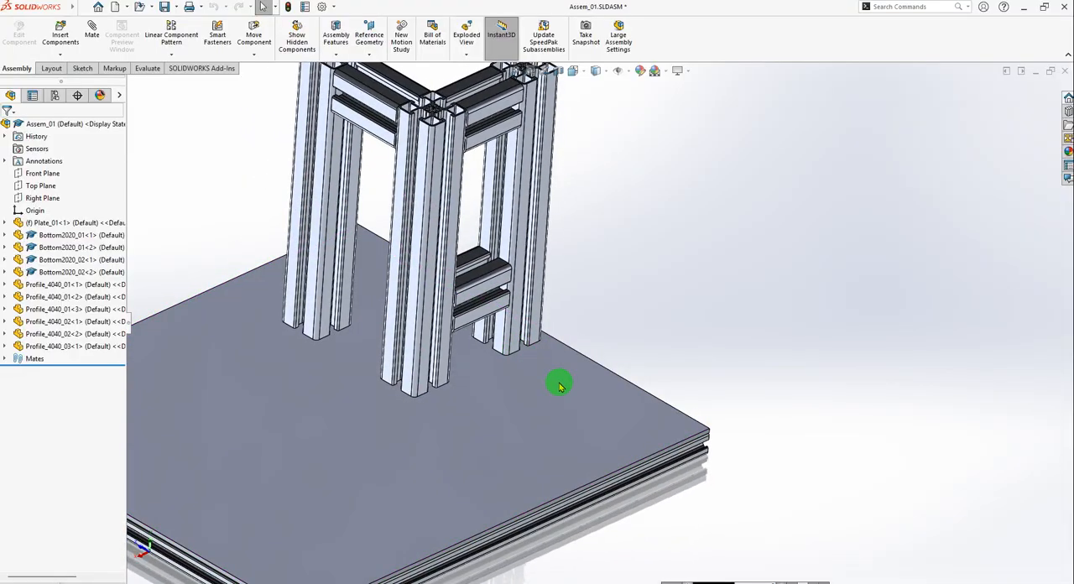
Switch to the 01_Kepykla_Blynu_06_v02 reference assembly and examine the blue profile frame for the next beam.
key(ctrl+Tab)
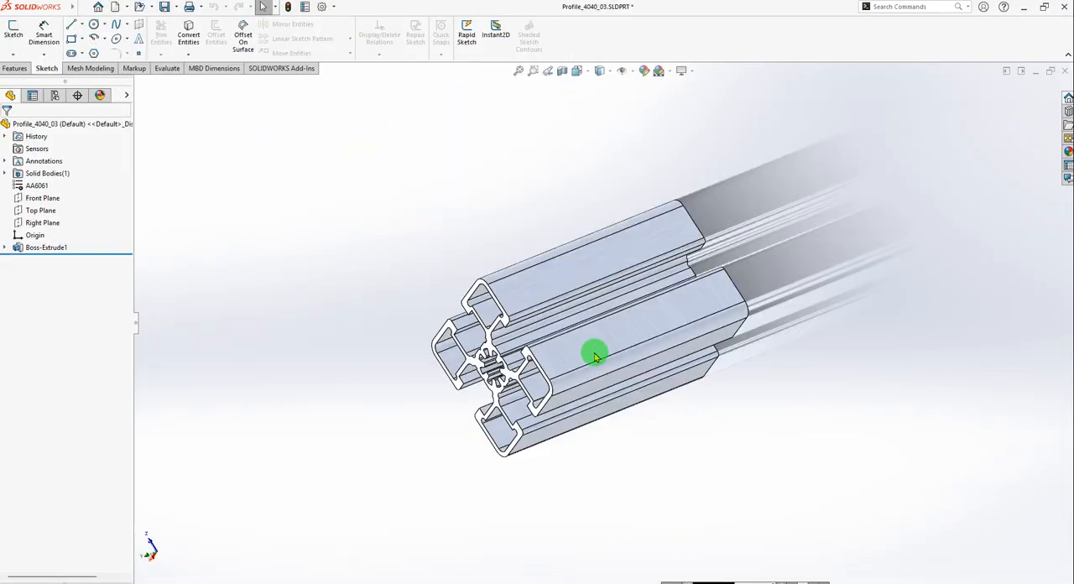
key(ctrl+Tab)
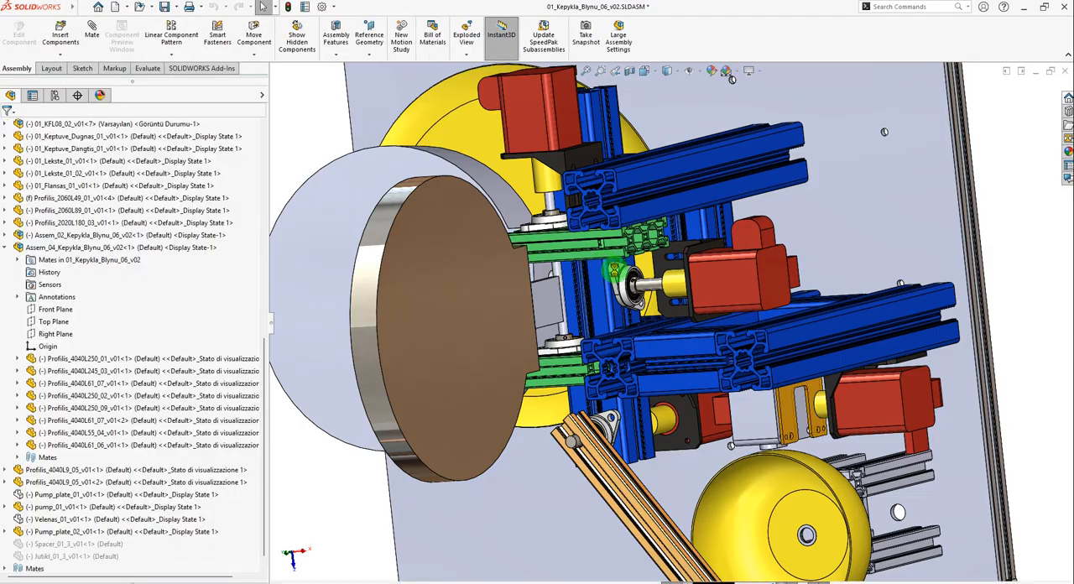
scroll(638, 376, down, 10)
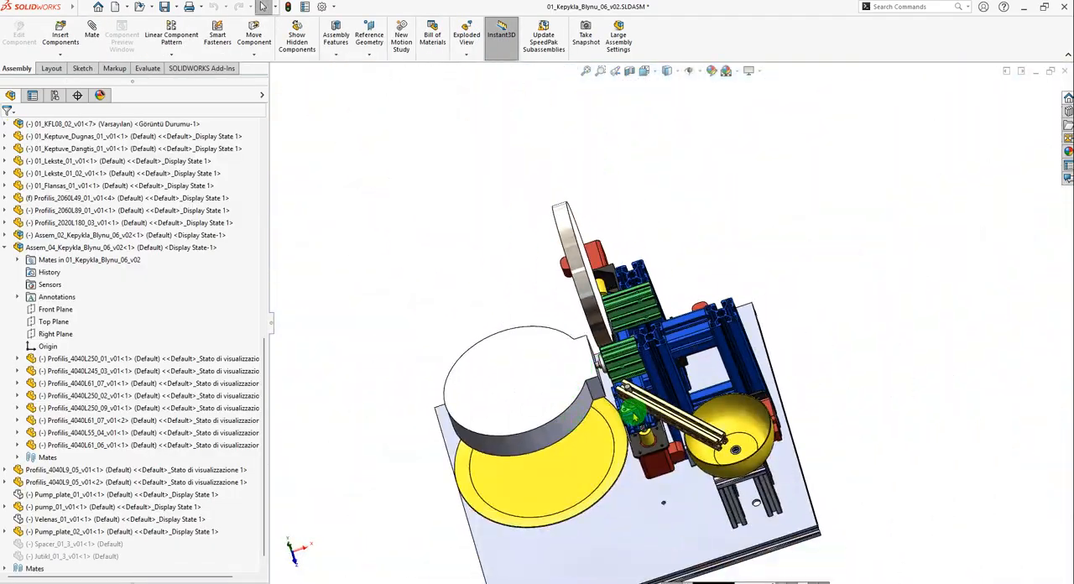
middle_drag(638, 394, 602, 377)
scroll(602, 377, down, 5)
middle_drag(614, 446, 844, 434)
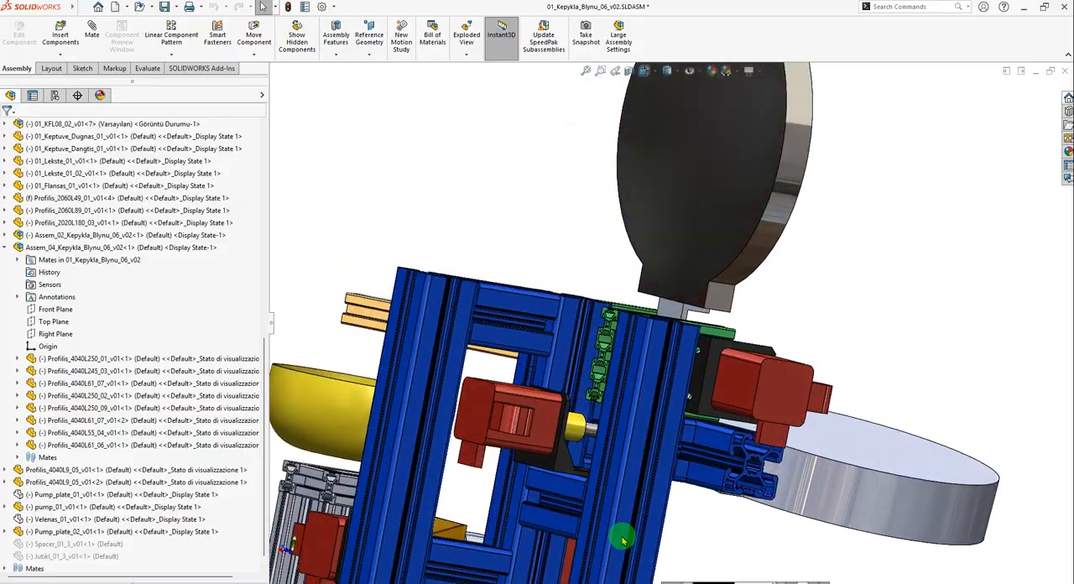
scroll(625, 492, up, 5)
scroll(634, 422, down, 6)
scroll(806, 366, up, 4)
drag(624, 310, 840, 372)
middle_drag(841, 371, 778, 288)
scroll(778, 288, down, 5)
Identify the horizontal beam Profilis_4040L245_03 in the reference assembly and measure the length of its long edge.
click(635, 288)
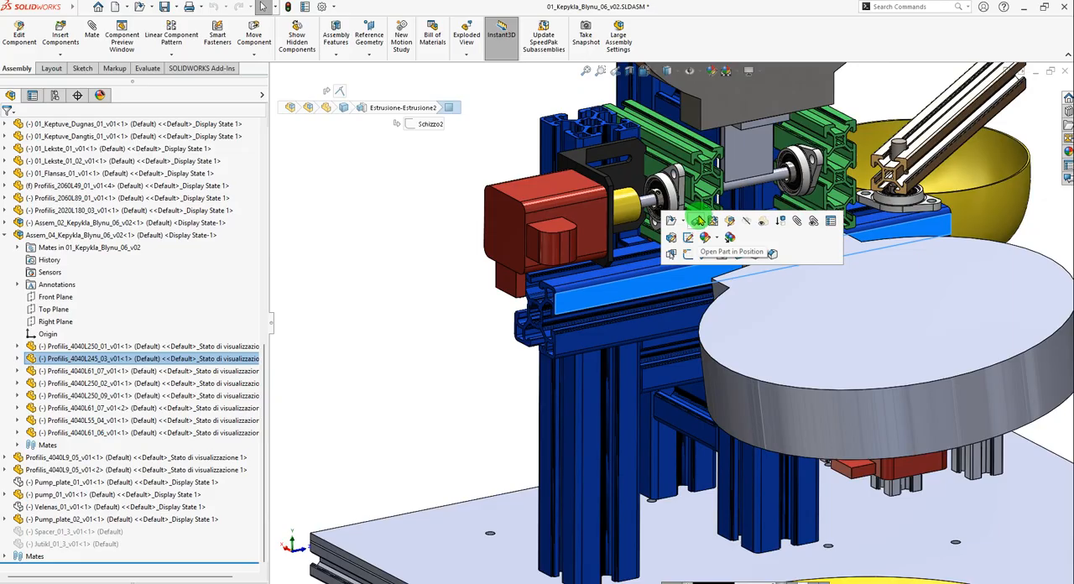
click(382, 302)
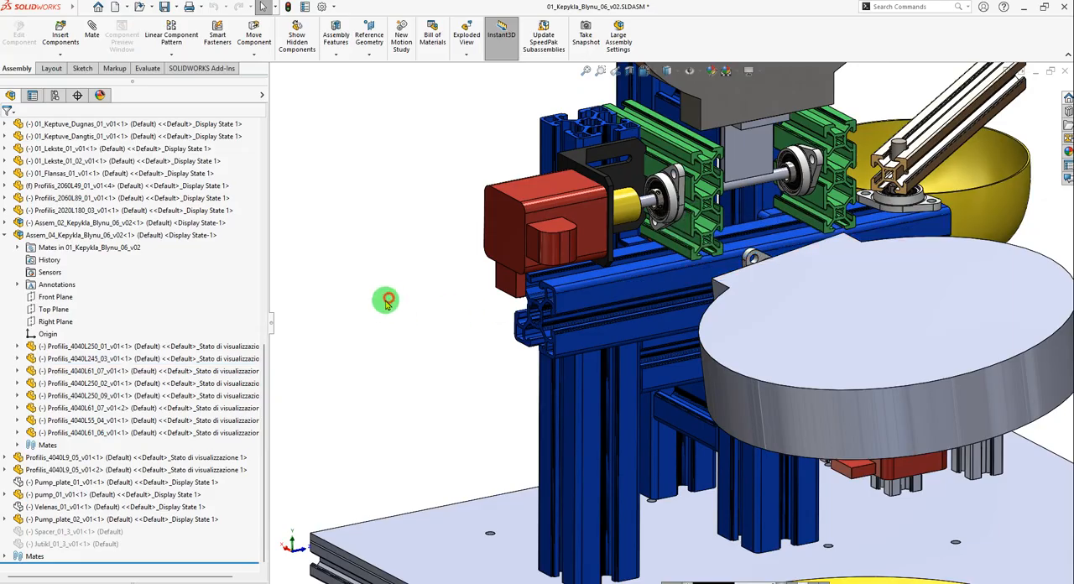
click(146, 68)
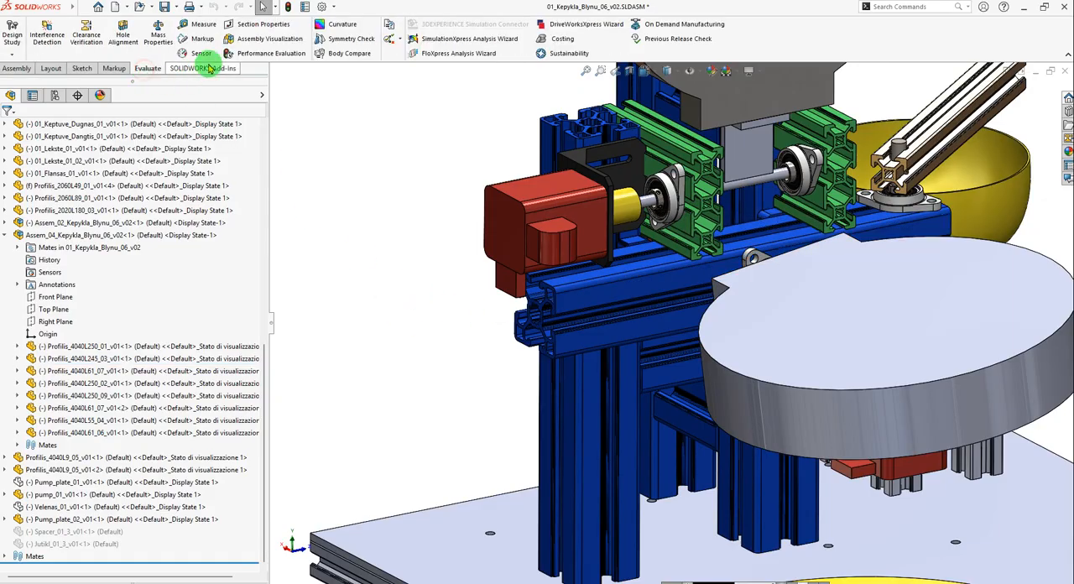
click(201, 25)
scroll(537, 311, down, 5)
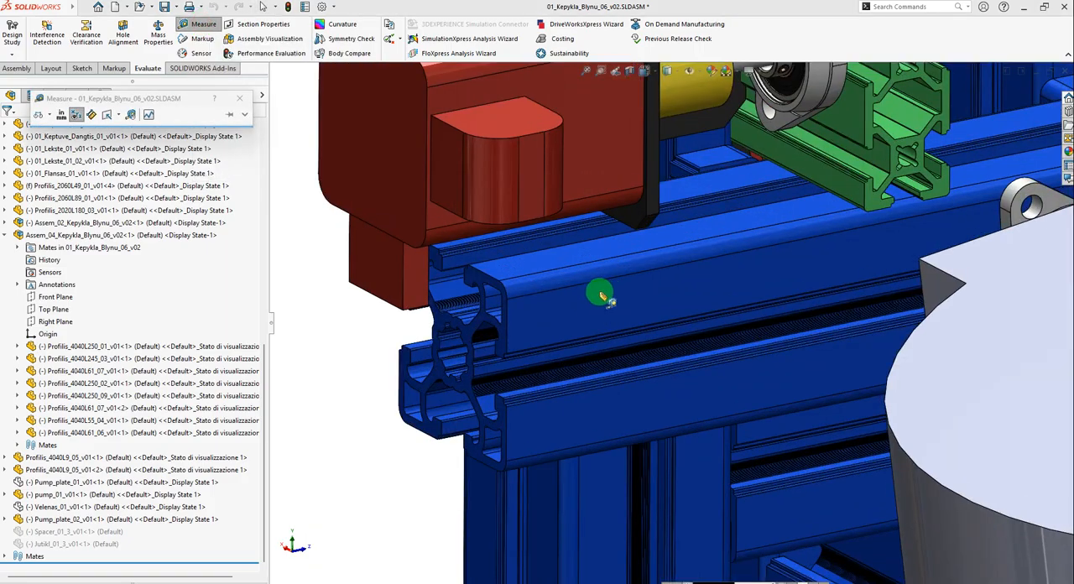
click(514, 287)
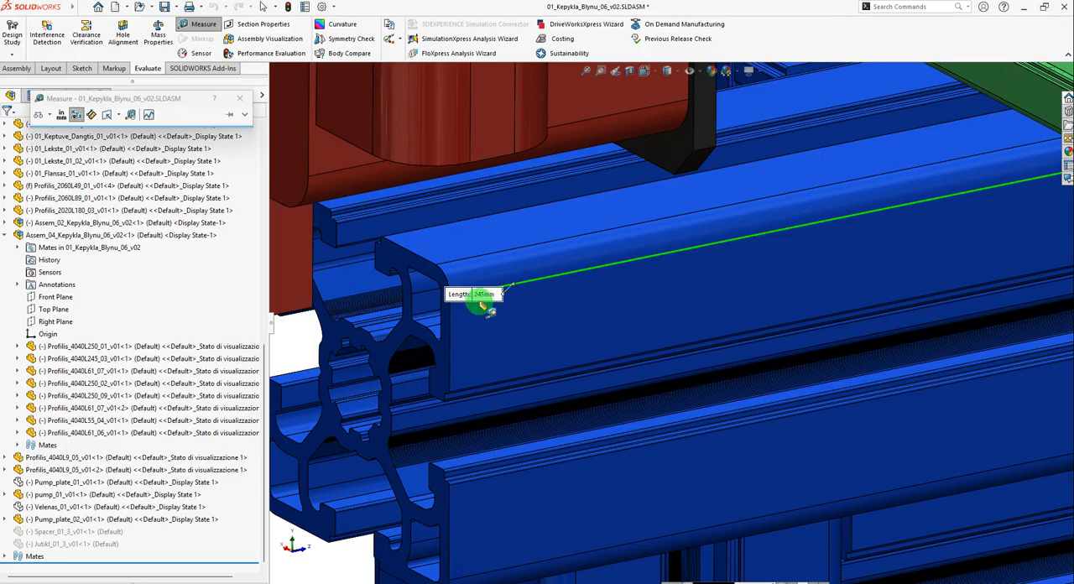
Check where the measured Profilis_4040L245_03 beam sits in the reference frame and end the measurement.
scroll(486, 308, up, 10)
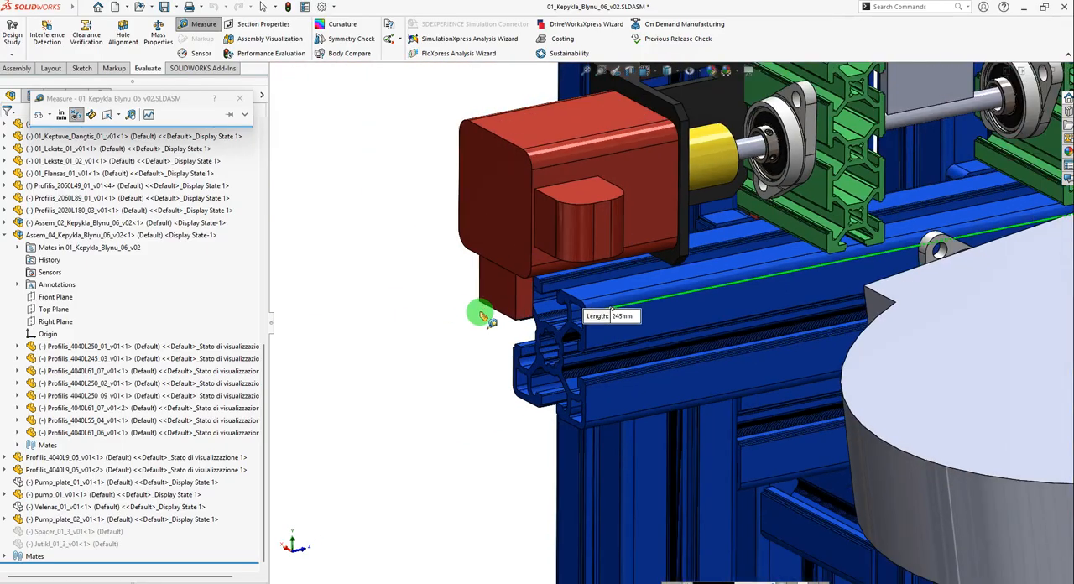
scroll(698, 328, down, 3)
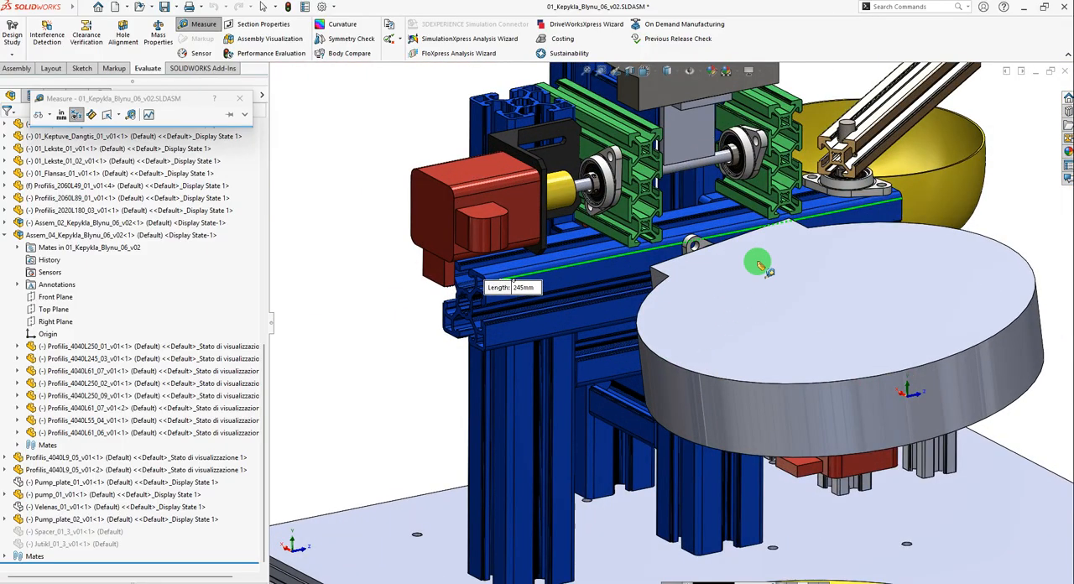
key(Escape)
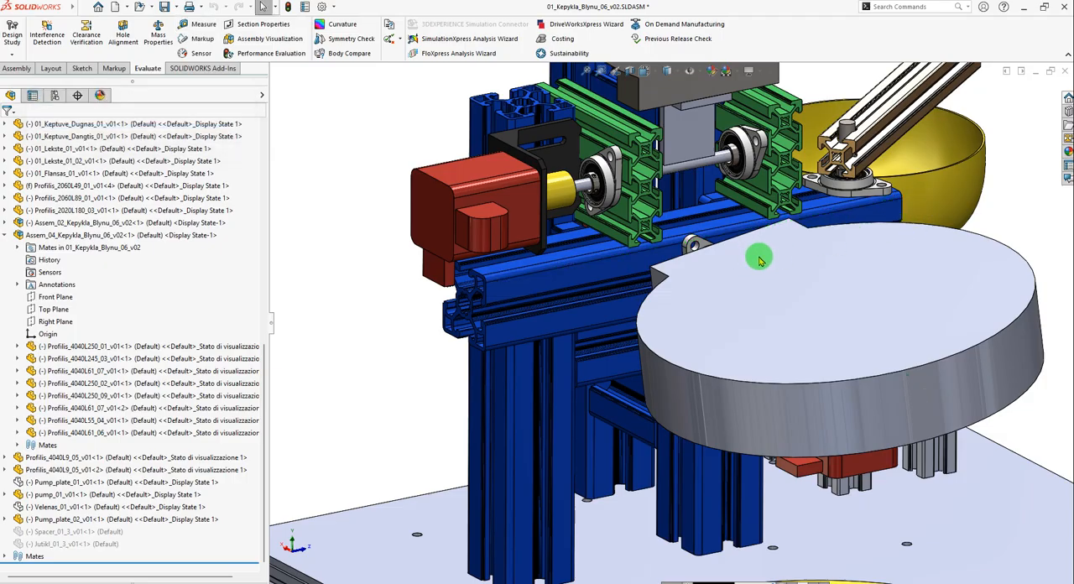
Switch to the Profile_4040_03 part, save it as an opened copy named Profile_4040_04, and close the original document.
key(ctrl+Tab)
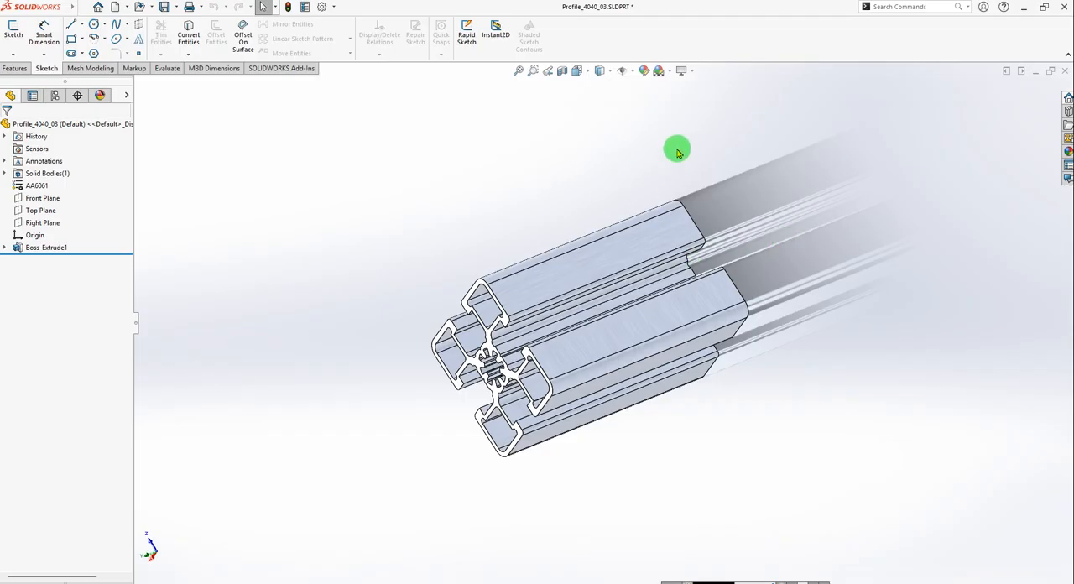
click(177, 7)
click(185, 36)
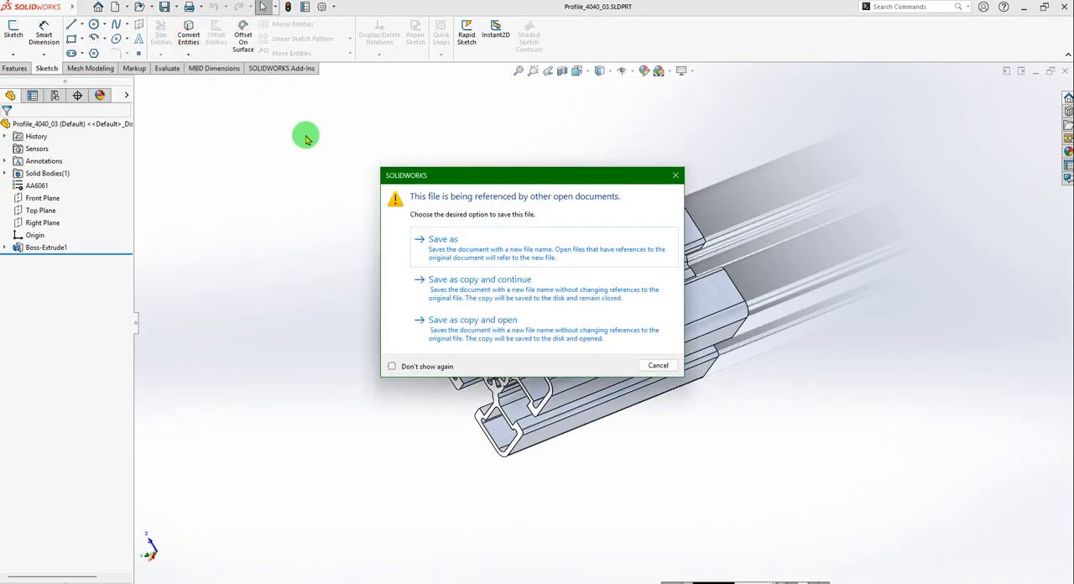
click(501, 334)
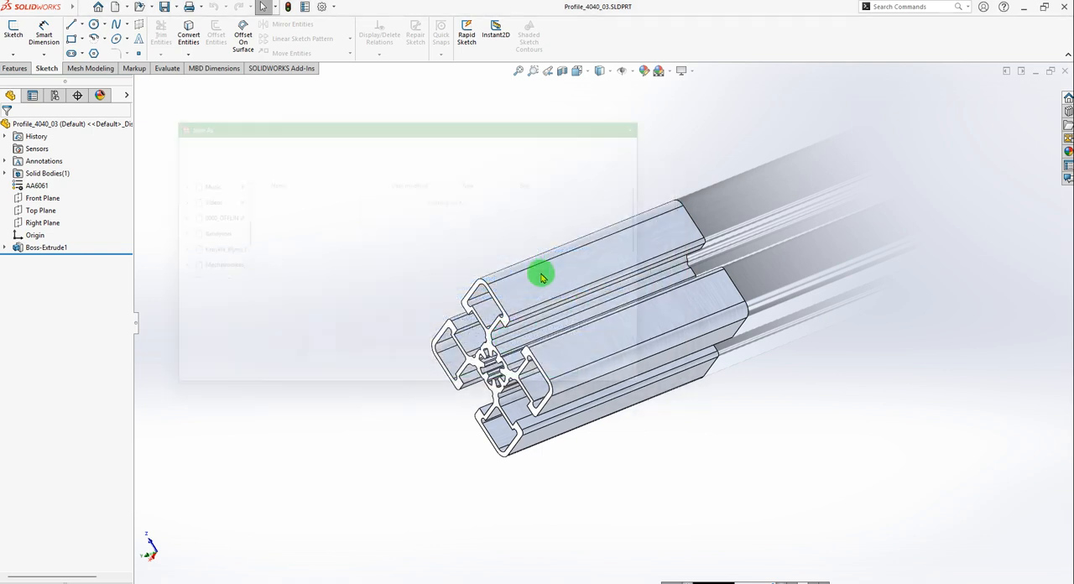
click(262, 297)
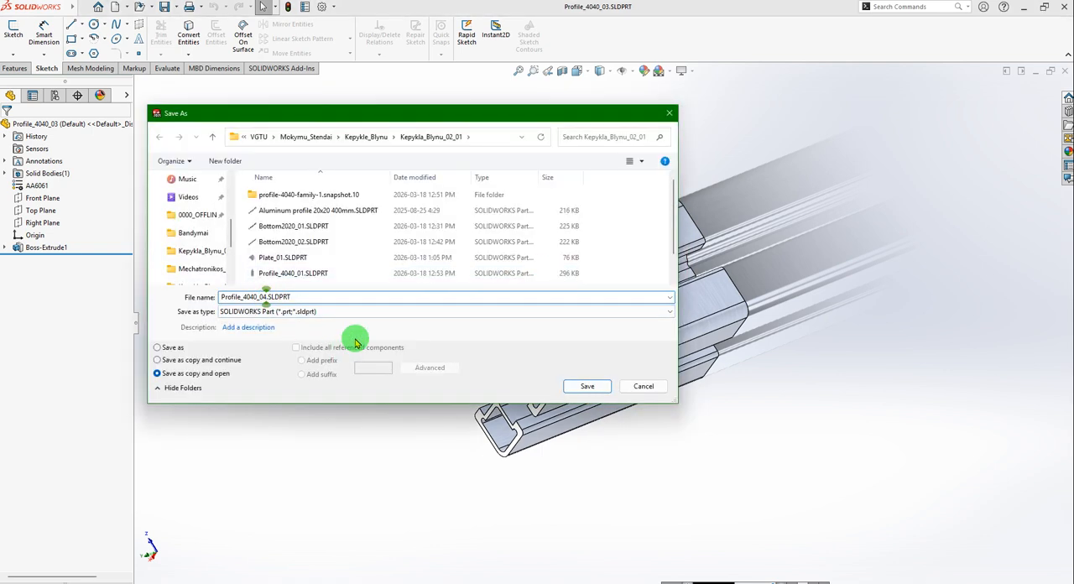
click(592, 386)
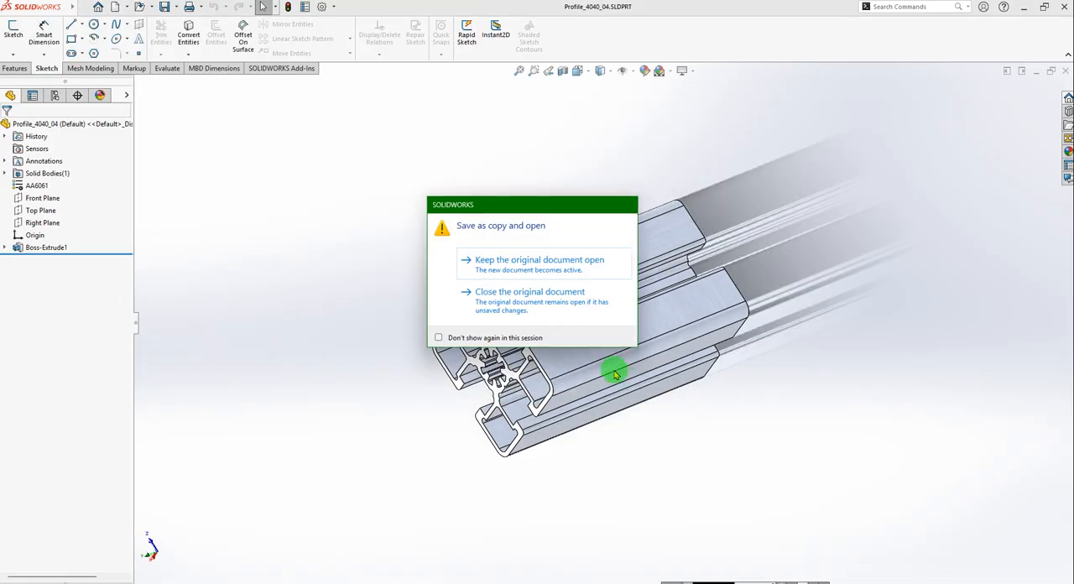
click(529, 302)
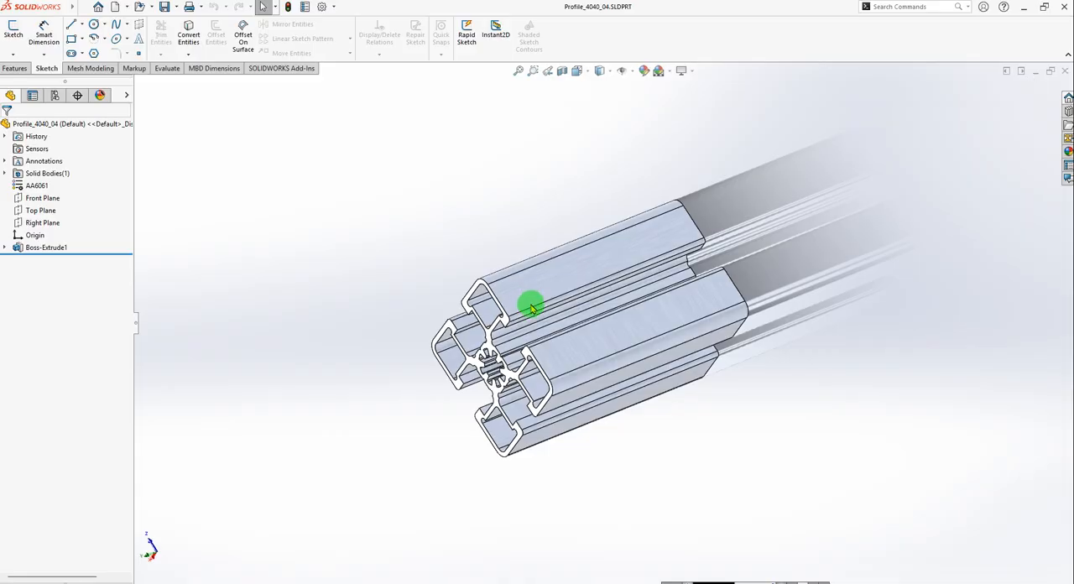
Set the Boss-Extrude1 depth of Profile_4040_04 to 245 mm and save the part.
click(6, 247)
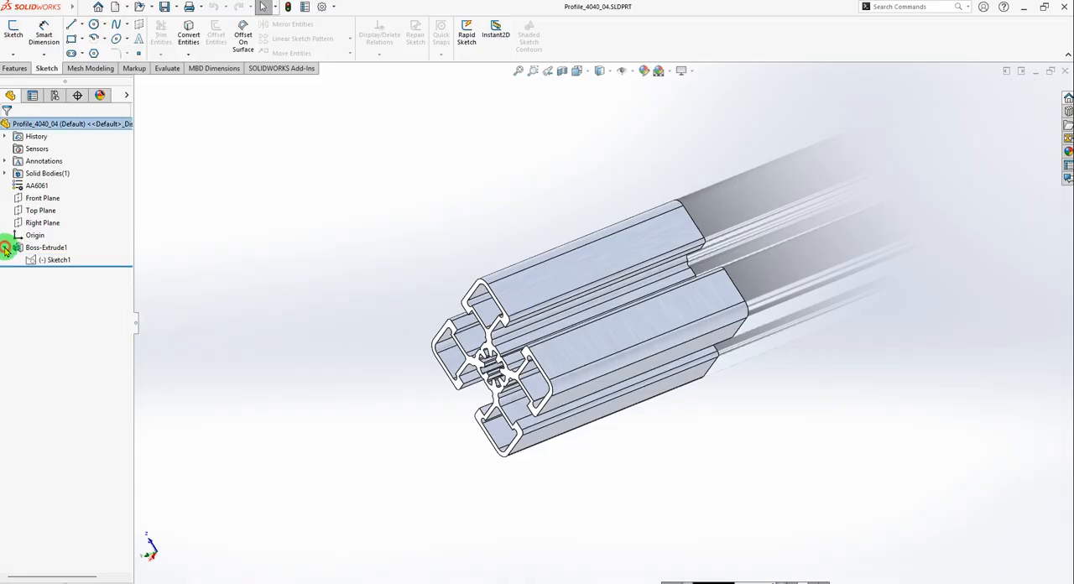
click(20, 246)
click(35, 217)
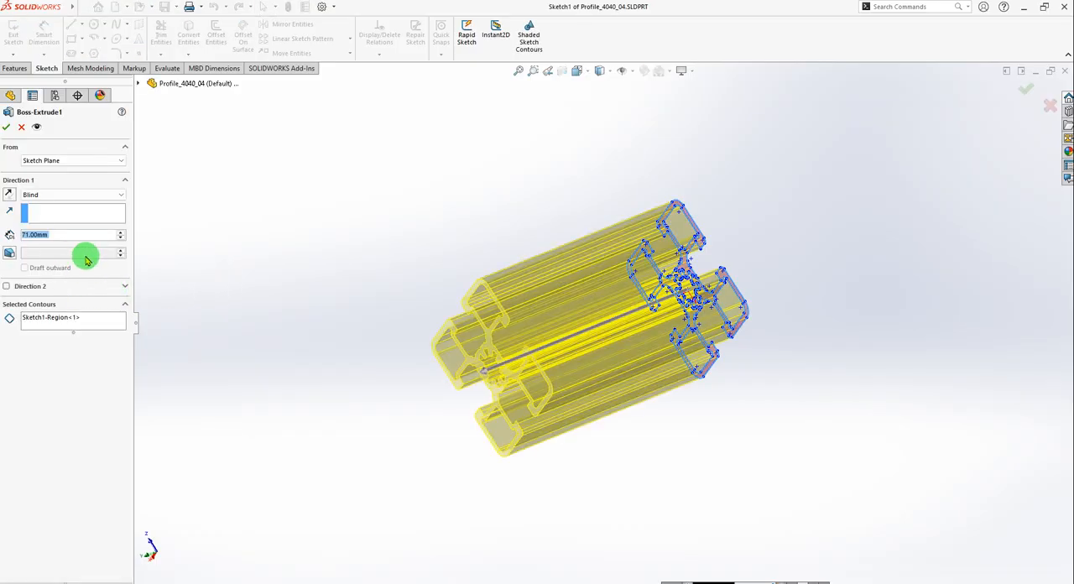
text(245)
key(Return)
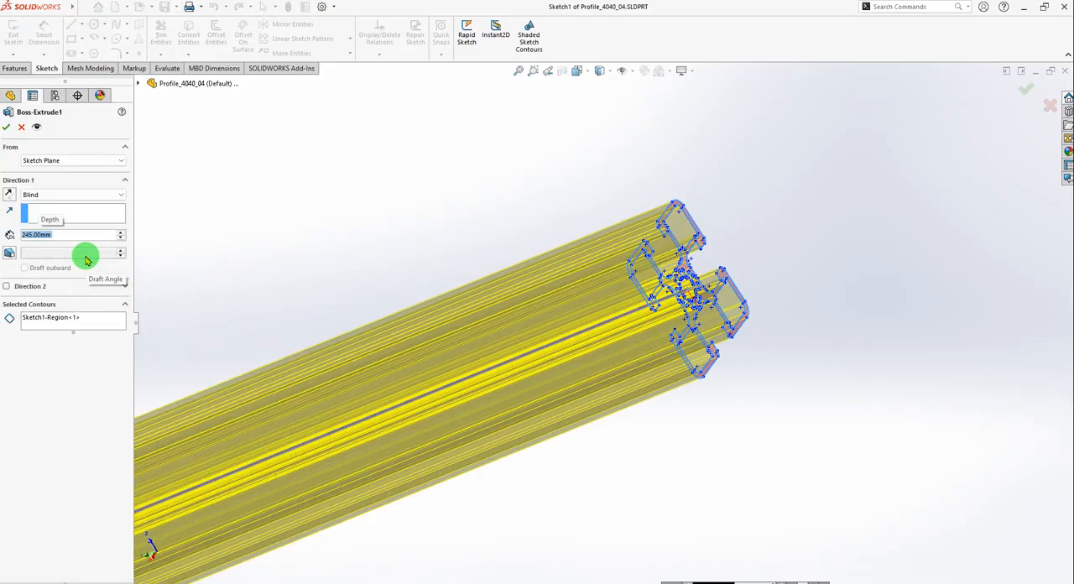
scroll(504, 371, up, 8)
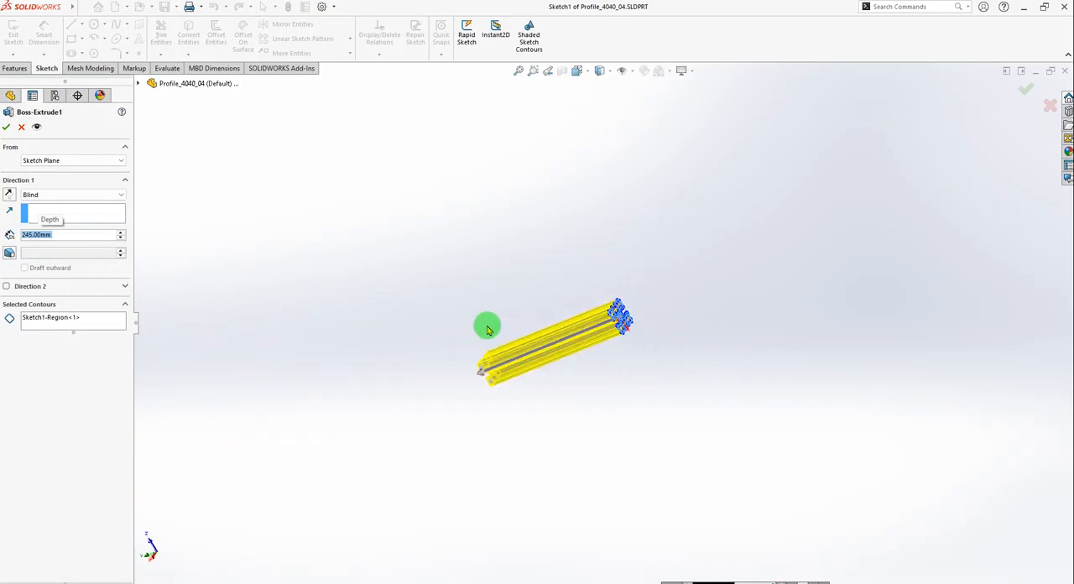
click(8, 128)
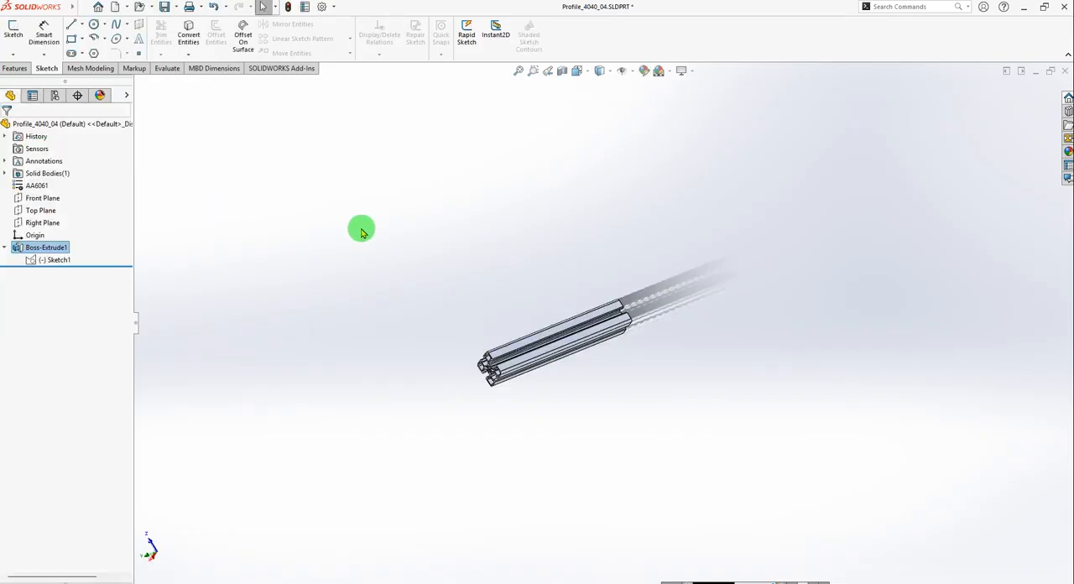
click(395, 276)
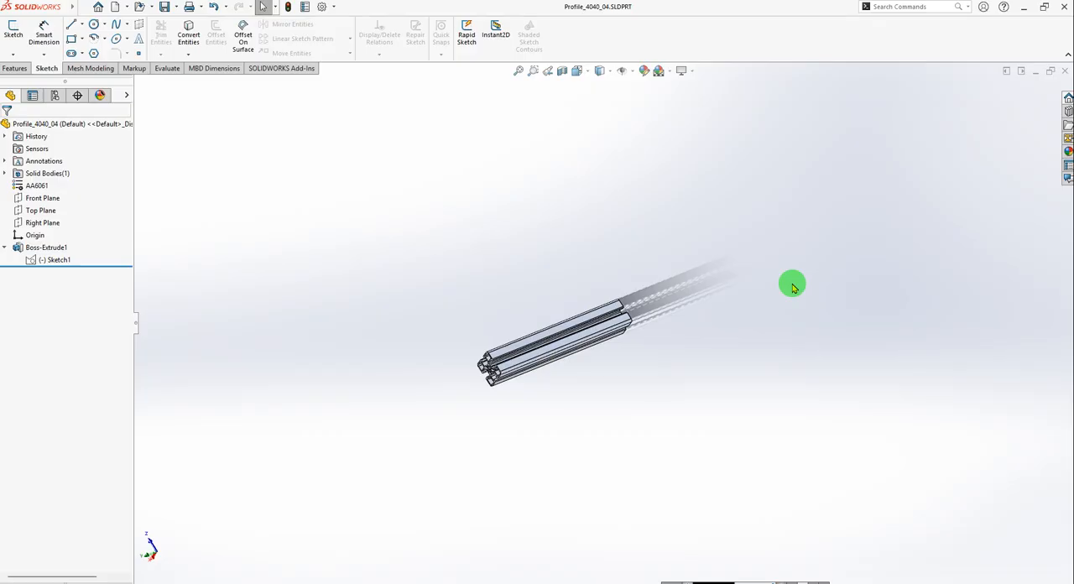
key(ctrl+Tab)
key(ctrl+Tab)
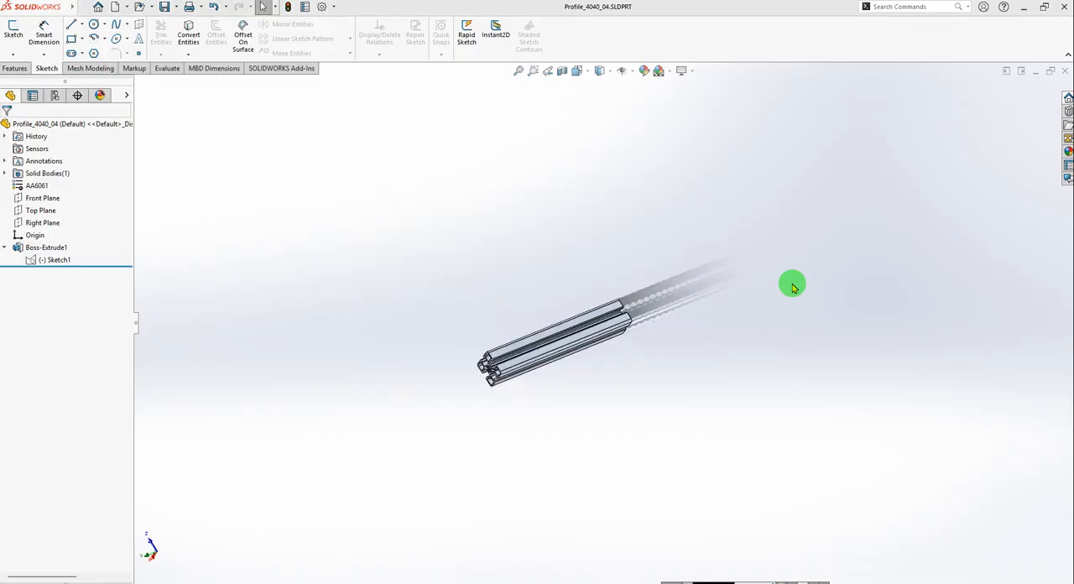
scroll(458, 269, down, 3)
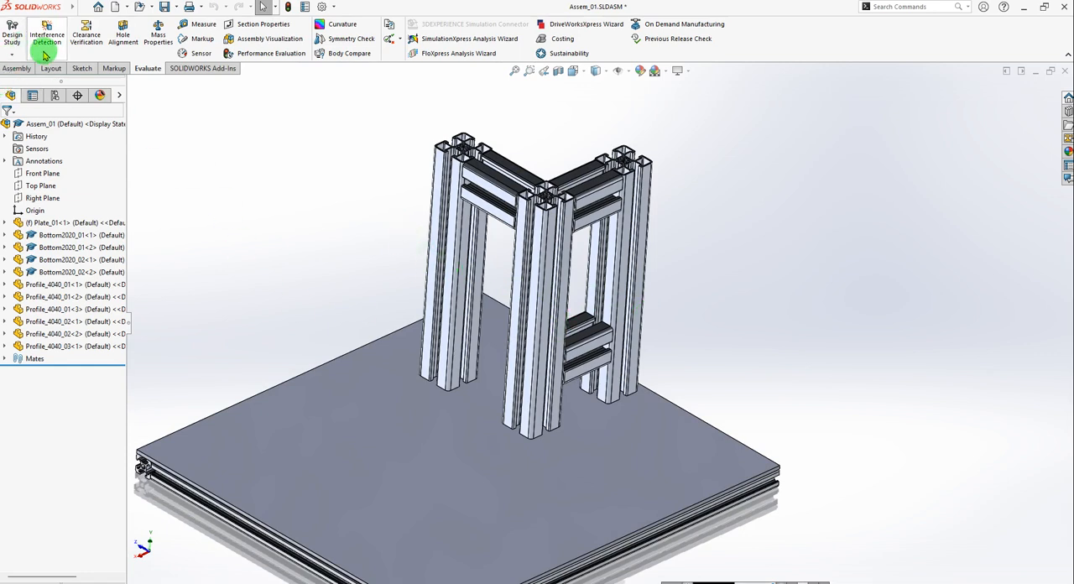
click(17, 69)
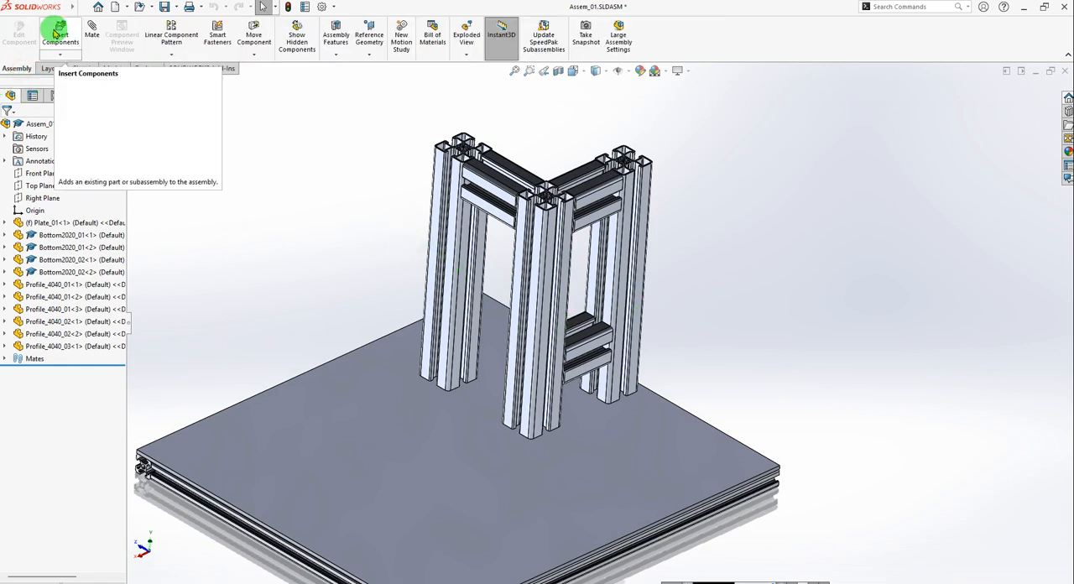
click(60, 34)
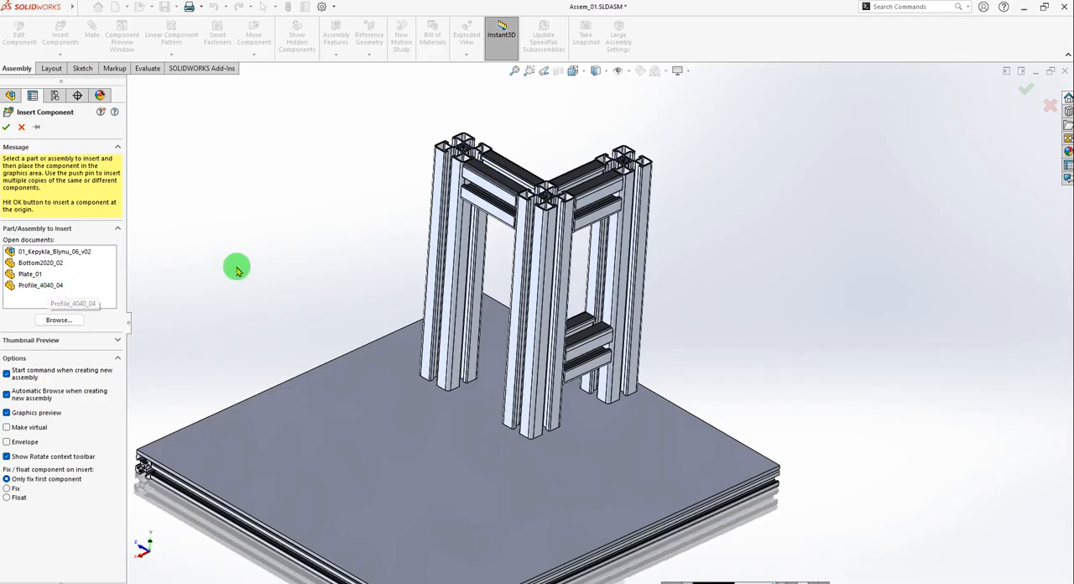
click(21, 127)
Close the open Profile_4040_04, Bottom2020_02 and Plate_01 part documents and return to Assem_01.
key(ctrl+Tab)
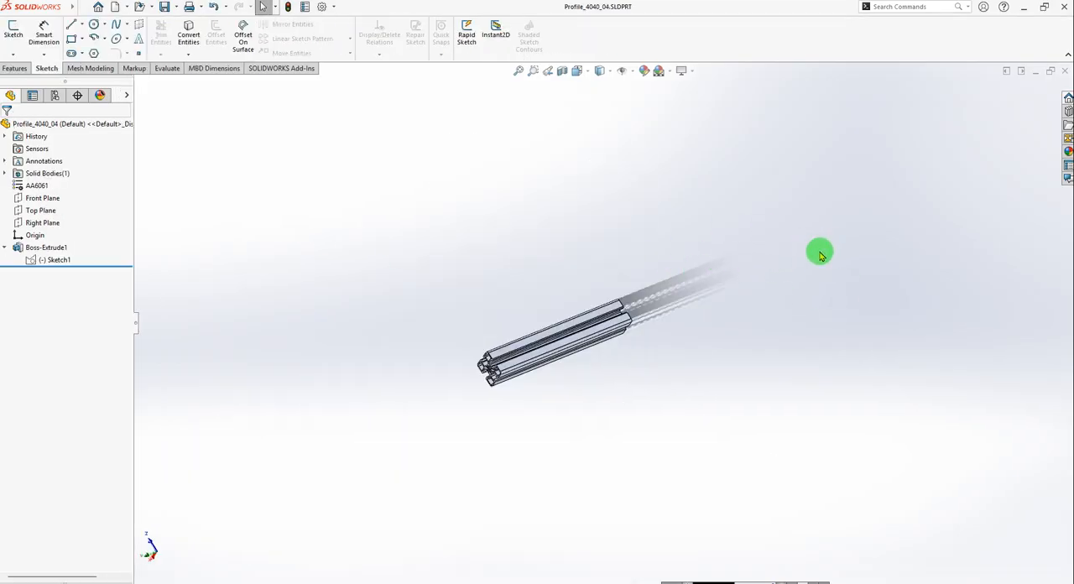
key(ctrl+Tab)
key(ctrl+Tab)
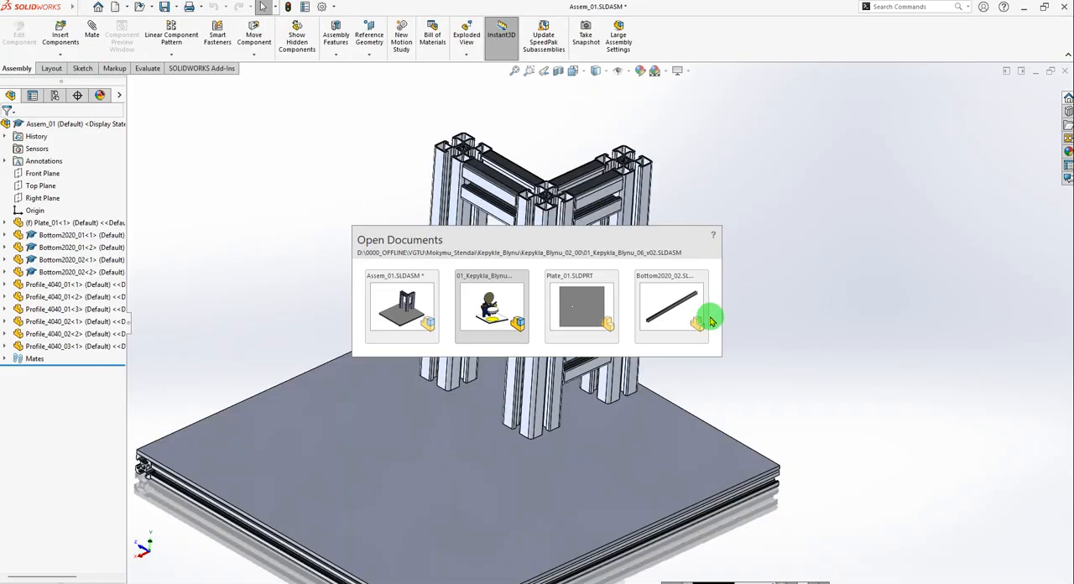
click(672, 308)
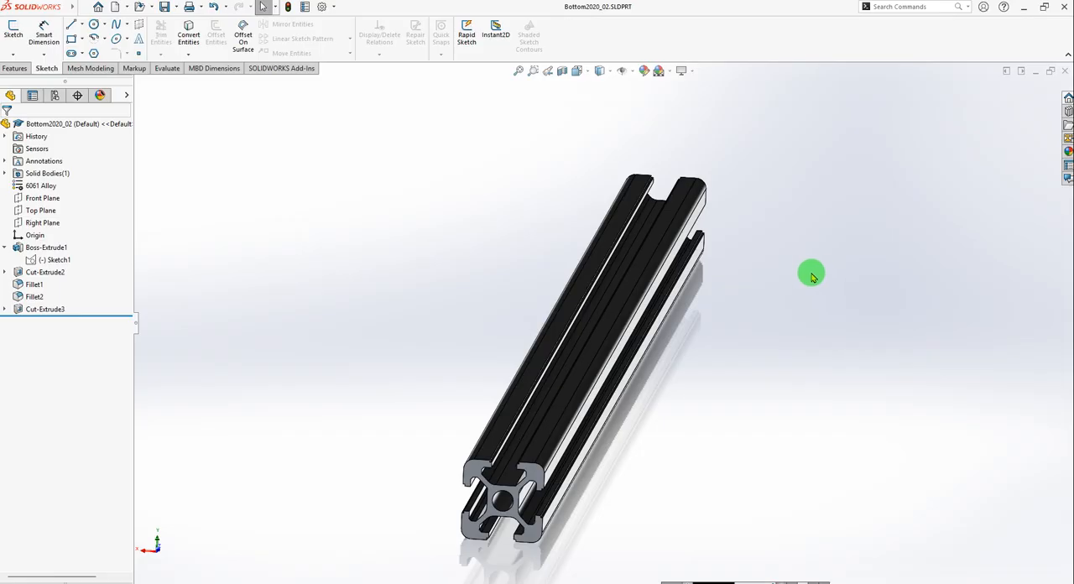
key(ctrl+Tab)
key(ctrl+Tab)
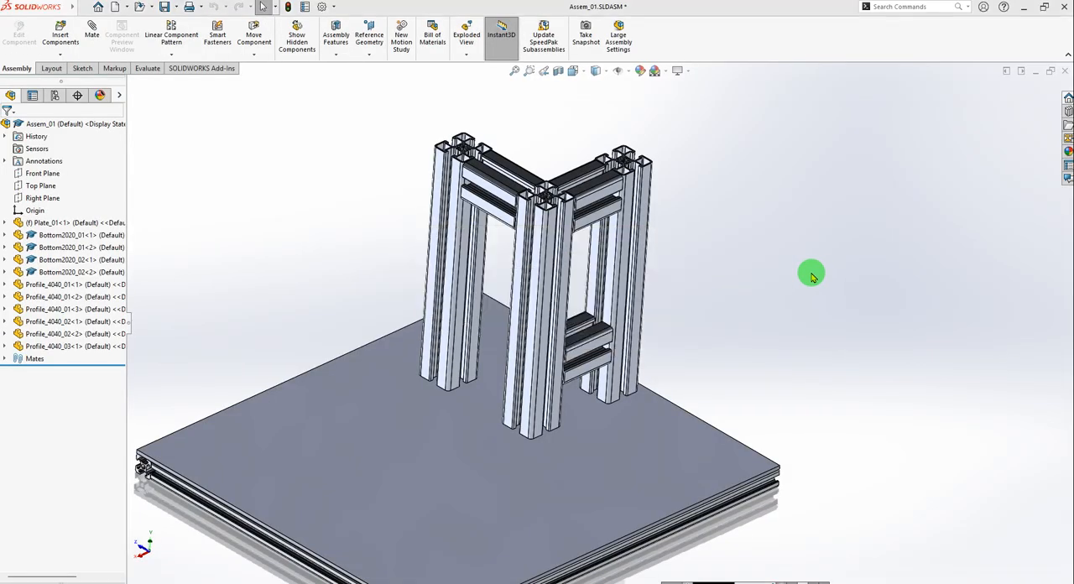
key(ctrl+Tab)
key(ctrl+Tab)
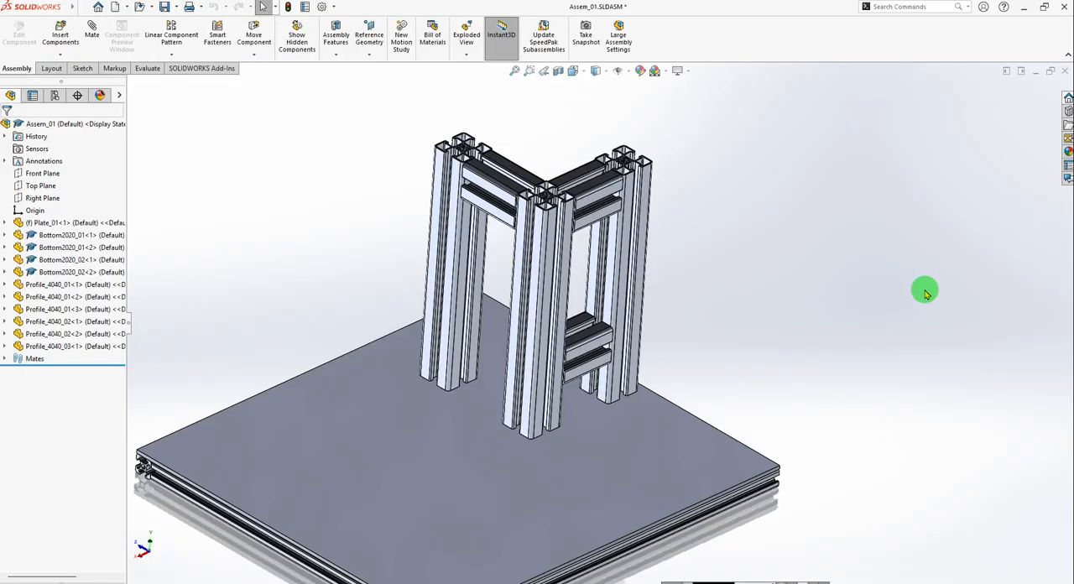
key(ctrl+Tab)
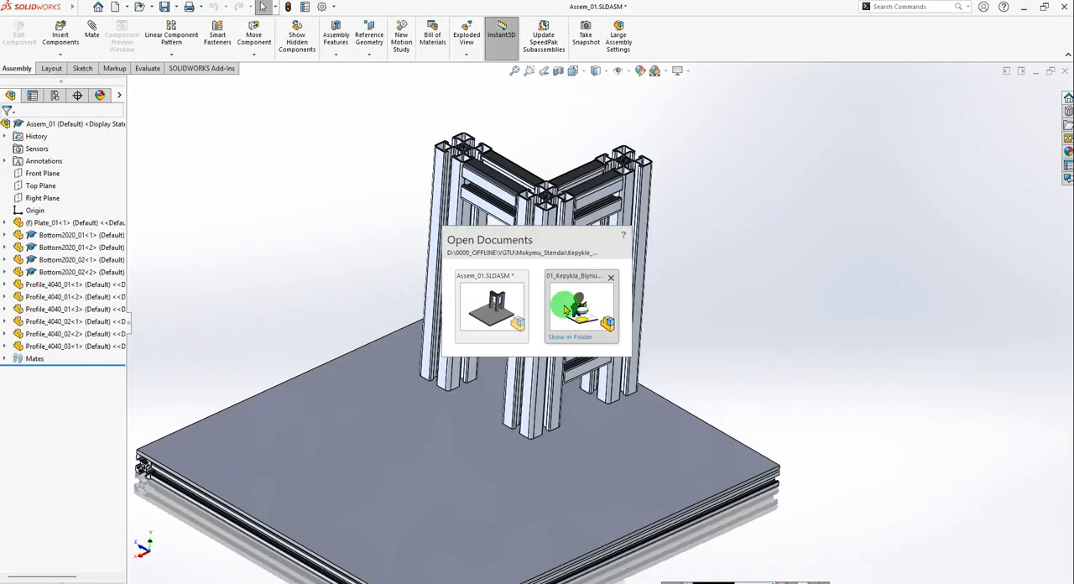
click(501, 308)
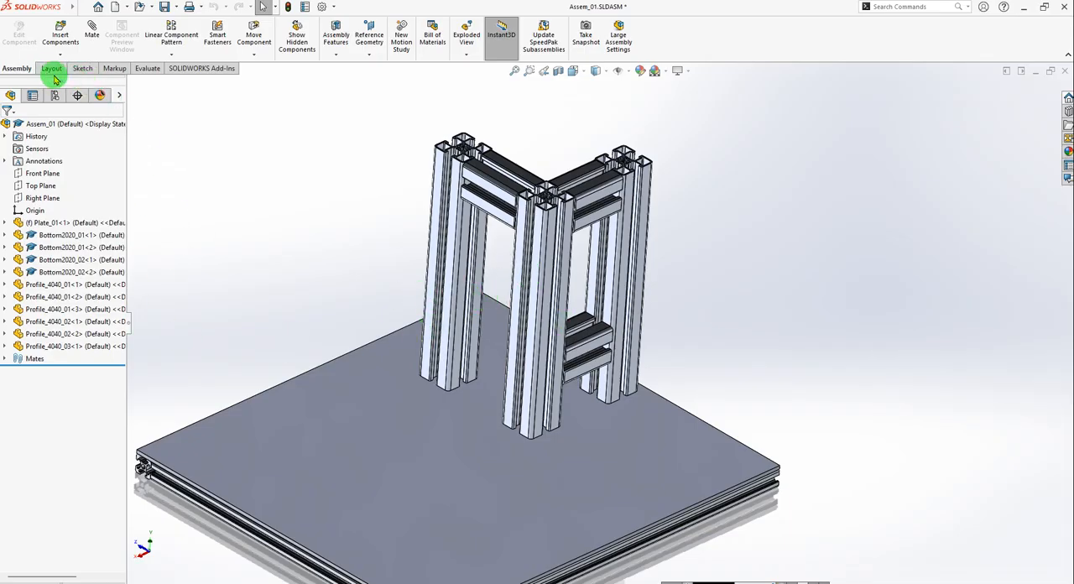
Insert Profile_4040_04.SLDPRT from the Kepykla_Blynu_02_01 folder into Assem_01 and place it upright in free space beside the plate.
click(60, 33)
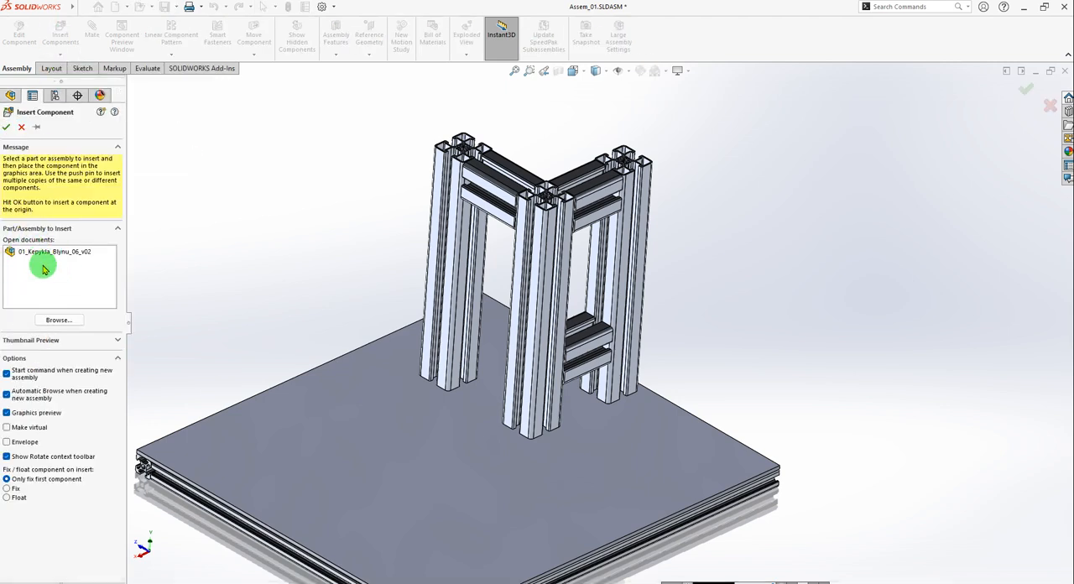
click(55, 320)
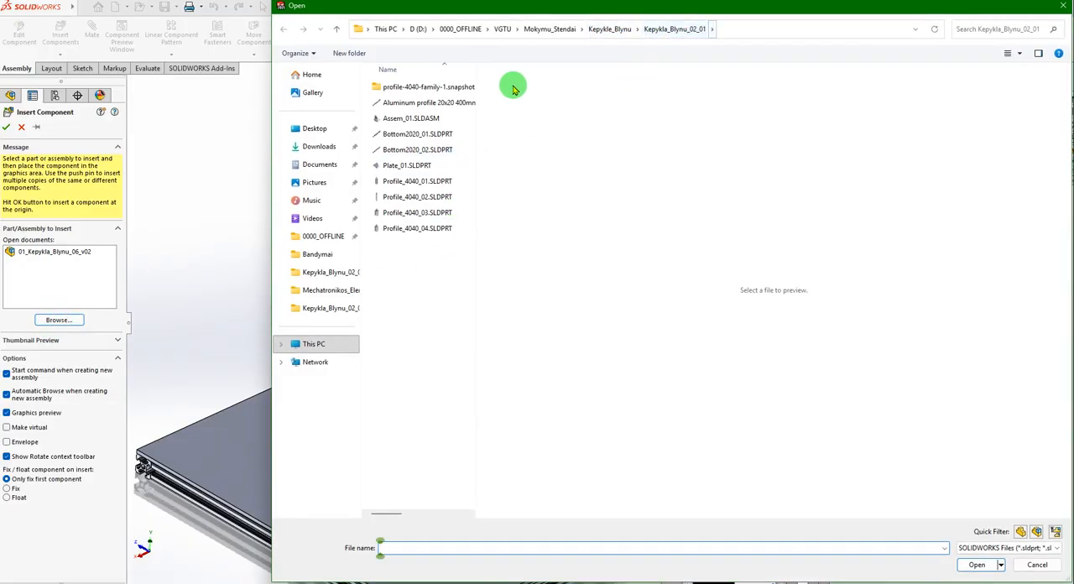
click(607, 28)
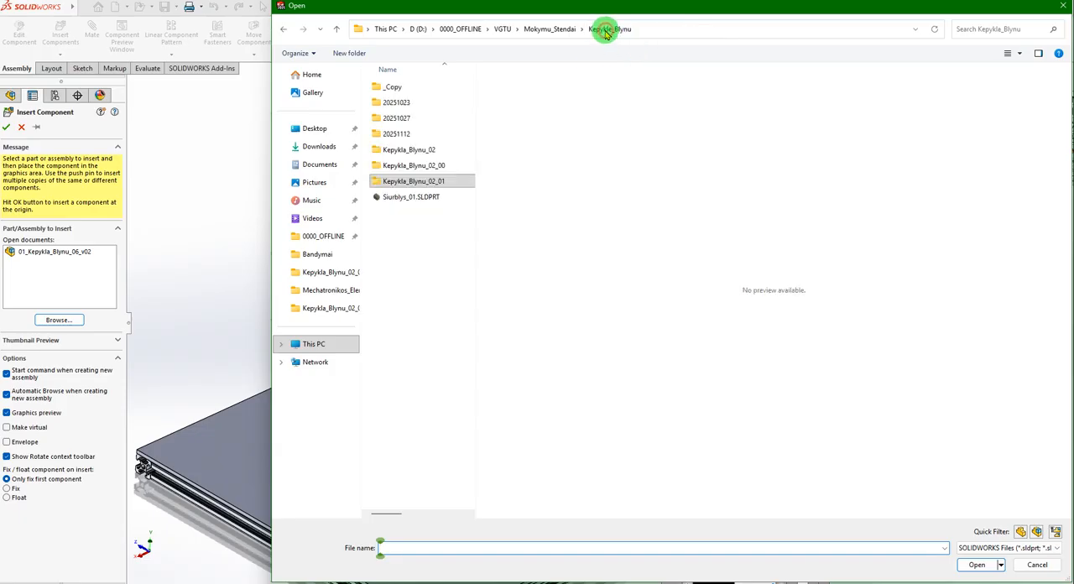
double_click(416, 181)
click(399, 212)
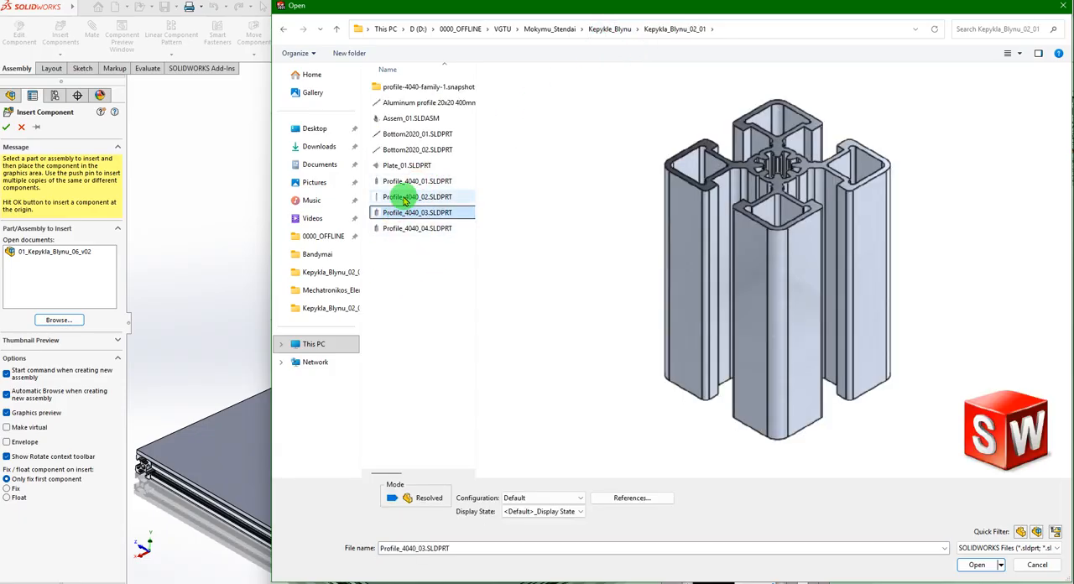
click(404, 198)
click(403, 213)
click(397, 228)
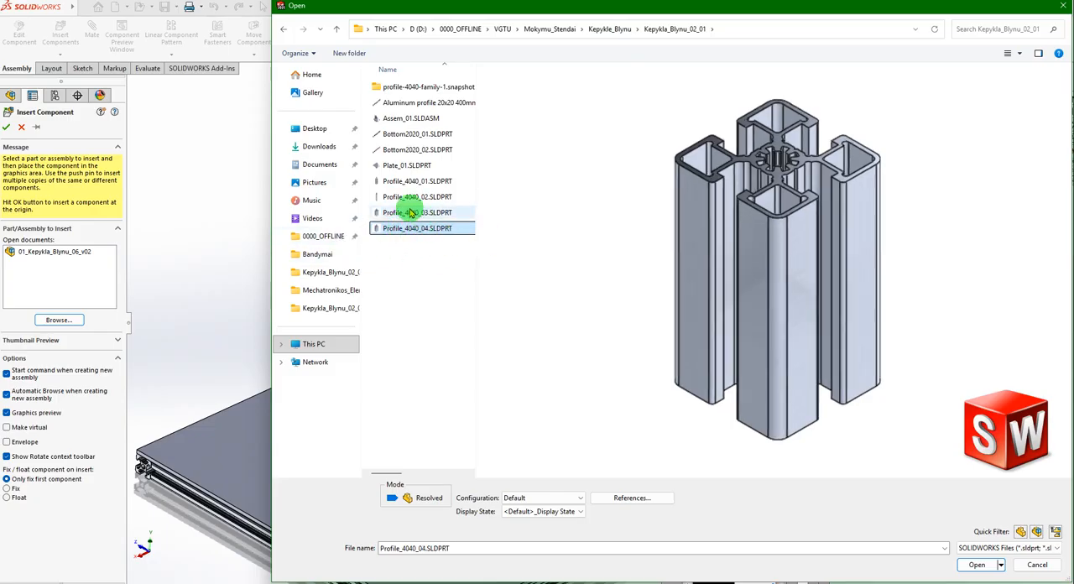
click(976, 564)
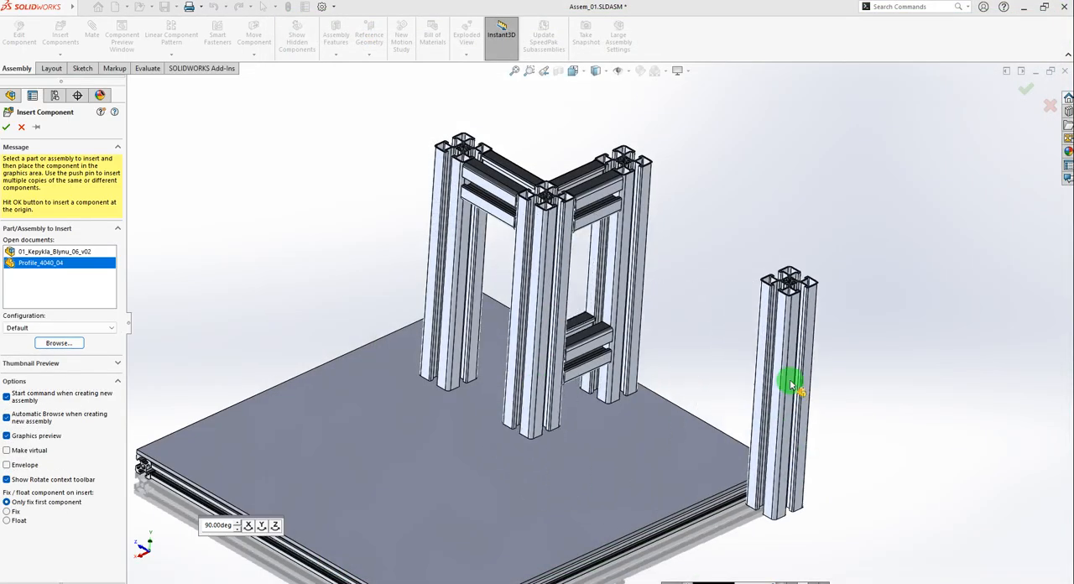
click(769, 351)
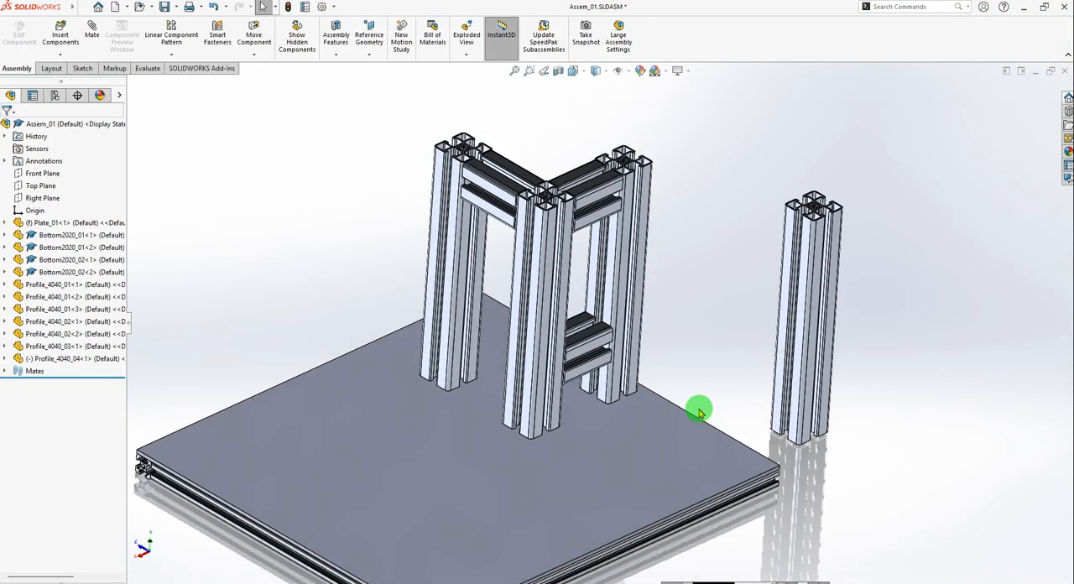
Add a coincident mate between a side face of Profile_4040_04 and the outer face of the corner Profile_4040_01 post, with the alignment reversed.
scroll(697, 402, up, 2)
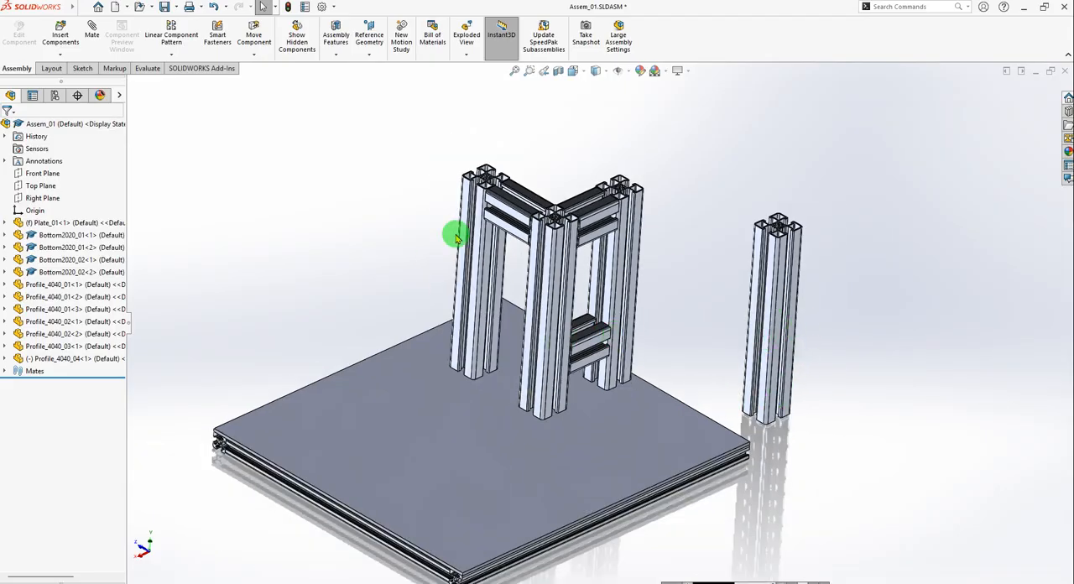
click(98, 36)
scroll(779, 260, down, 6)
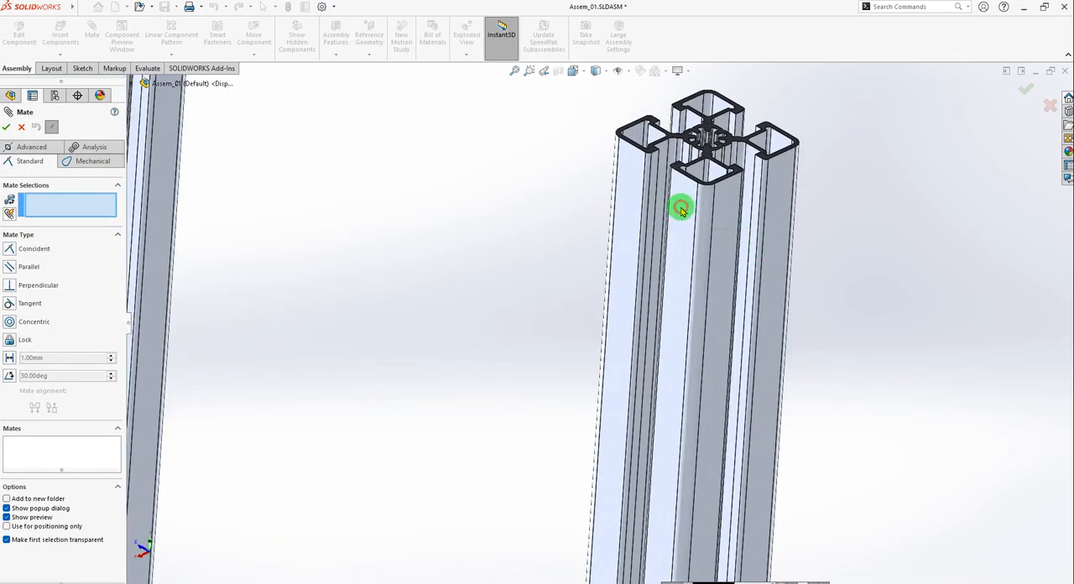
click(684, 205)
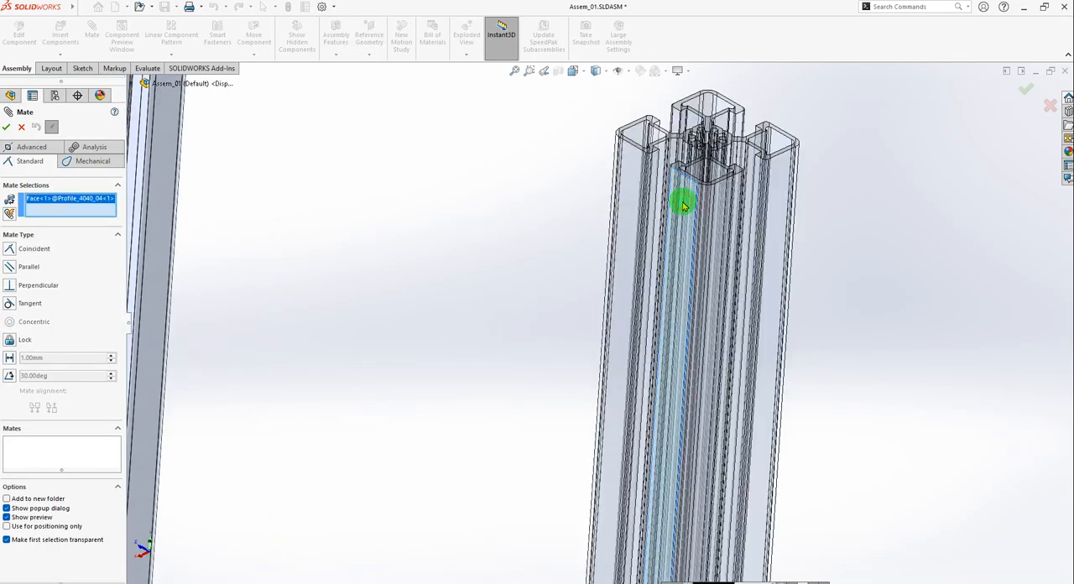
scroll(637, 243, up, 3)
scroll(234, 269, down, 5)
click(239, 237)
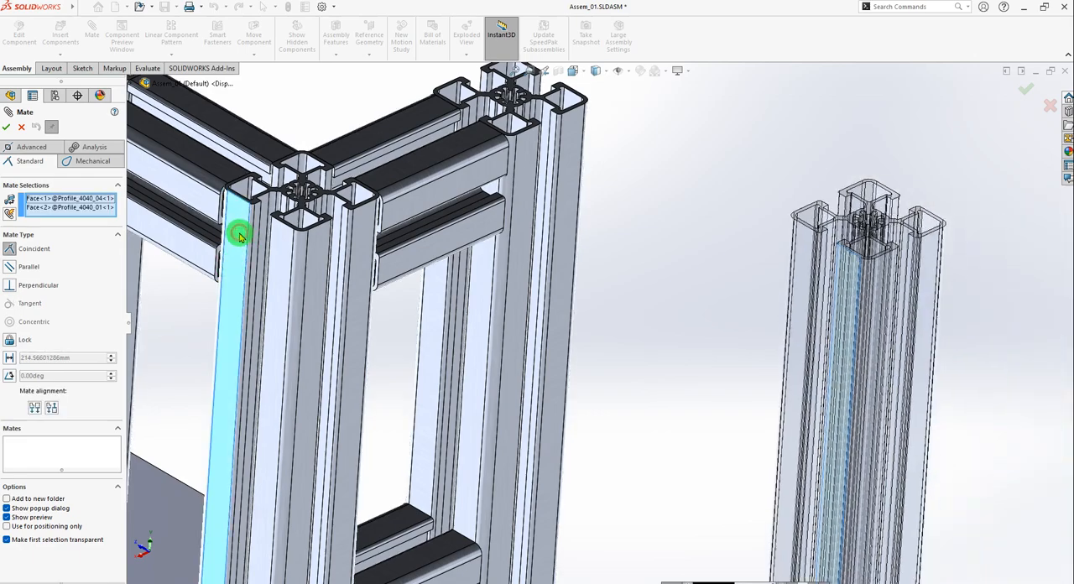
scroll(545, 350, up, 3)
middle_drag(539, 409, 536, 503)
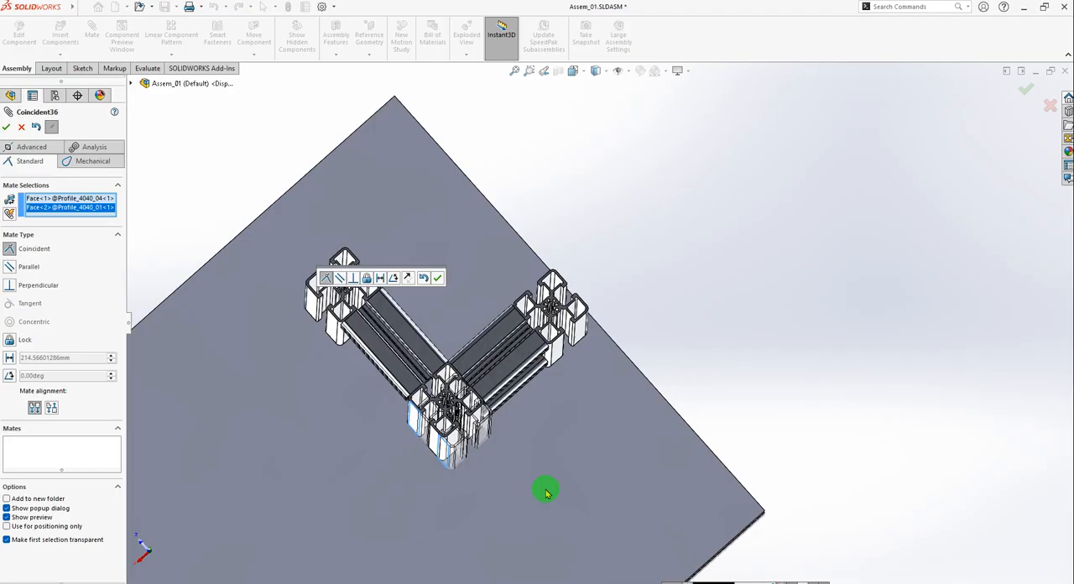
click(51, 408)
middle_drag(443, 468, 437, 350)
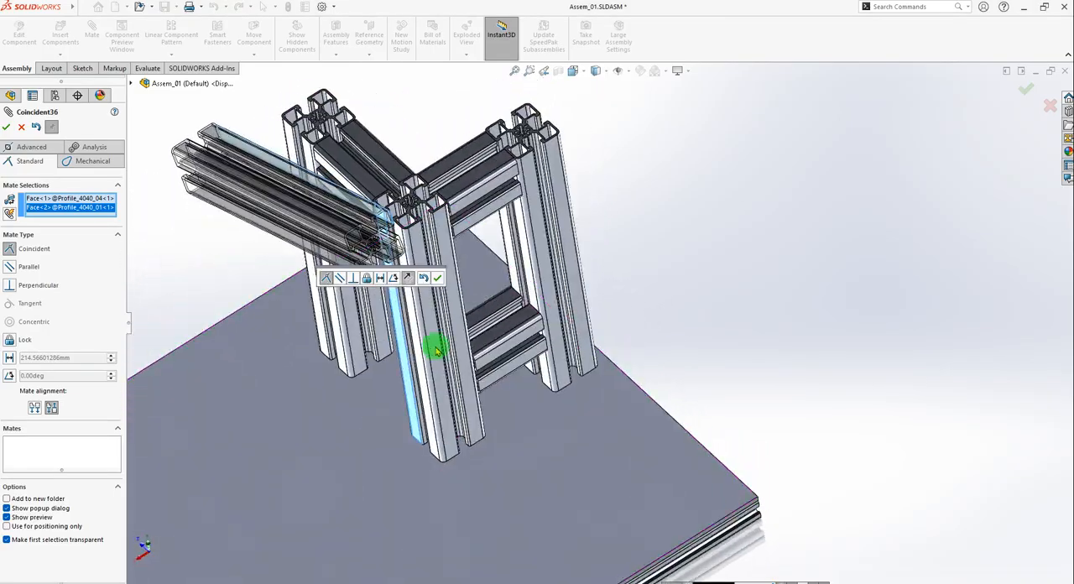
click(439, 279)
Set a 50 mm distance mate between the end face of Profile_4040_04 and the adjacent side face of the corner Profile_4040_01 post.
scroll(374, 290, down, 8)
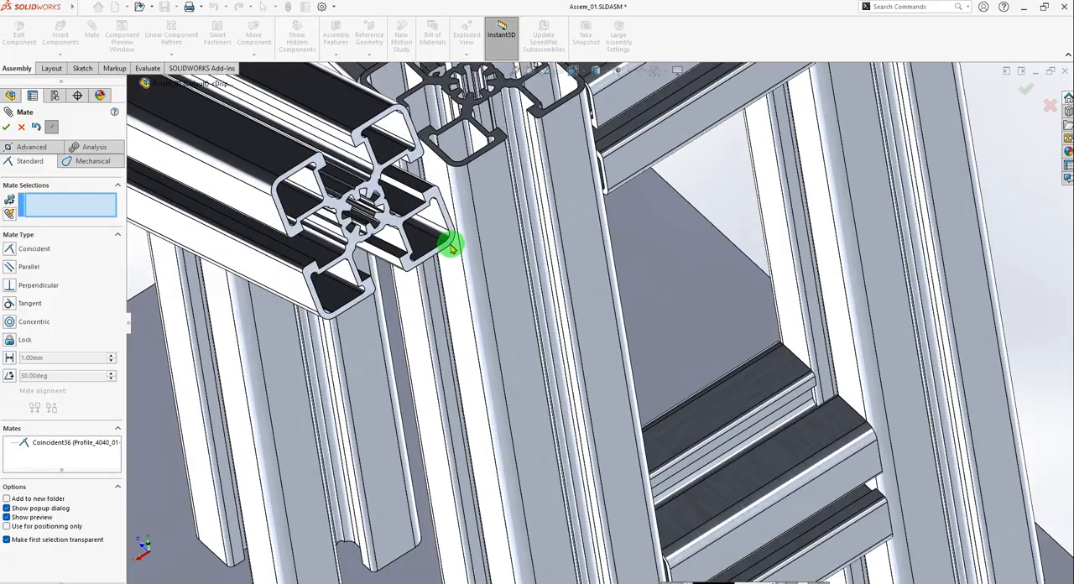
click(436, 197)
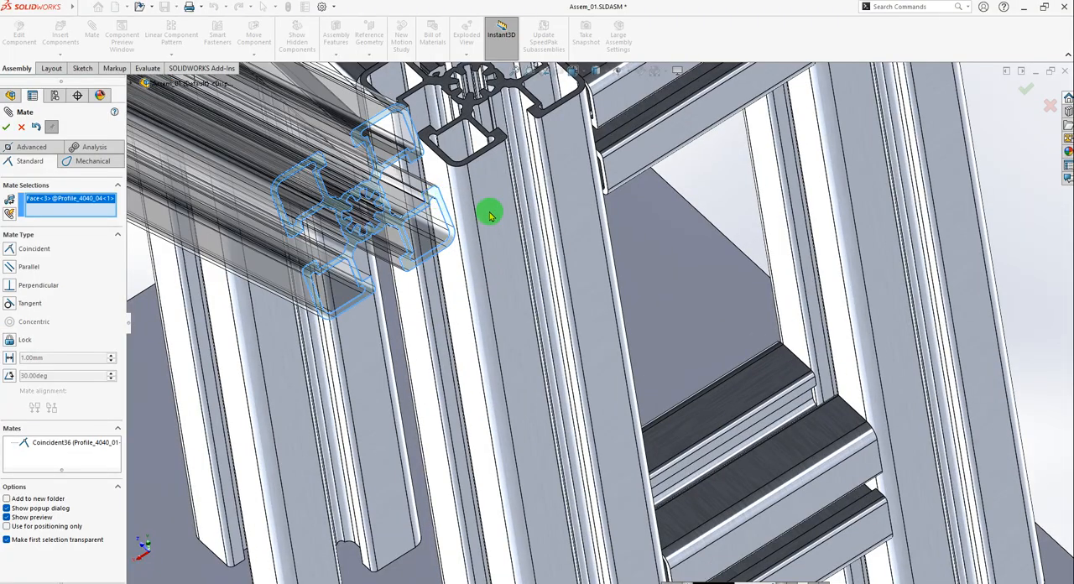
click(496, 213)
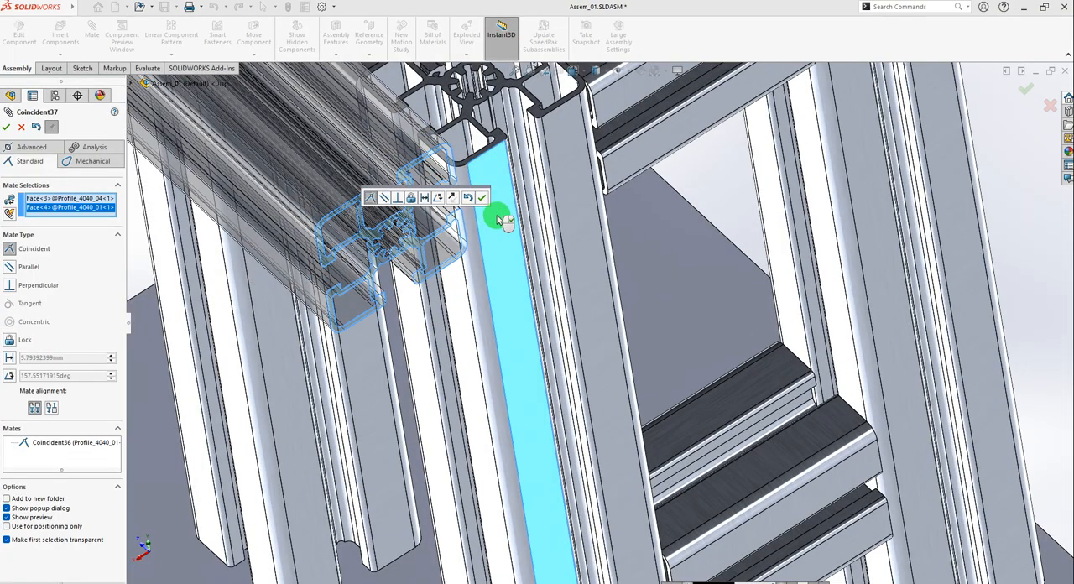
scroll(503, 252, up, 6)
scroll(539, 317, up, 4)
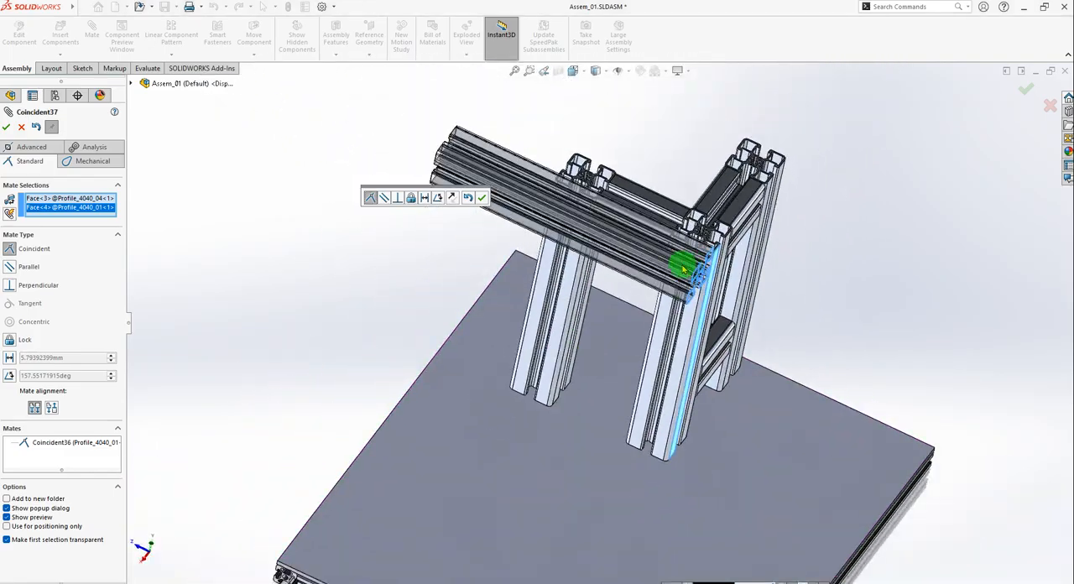
scroll(693, 260, down, 8)
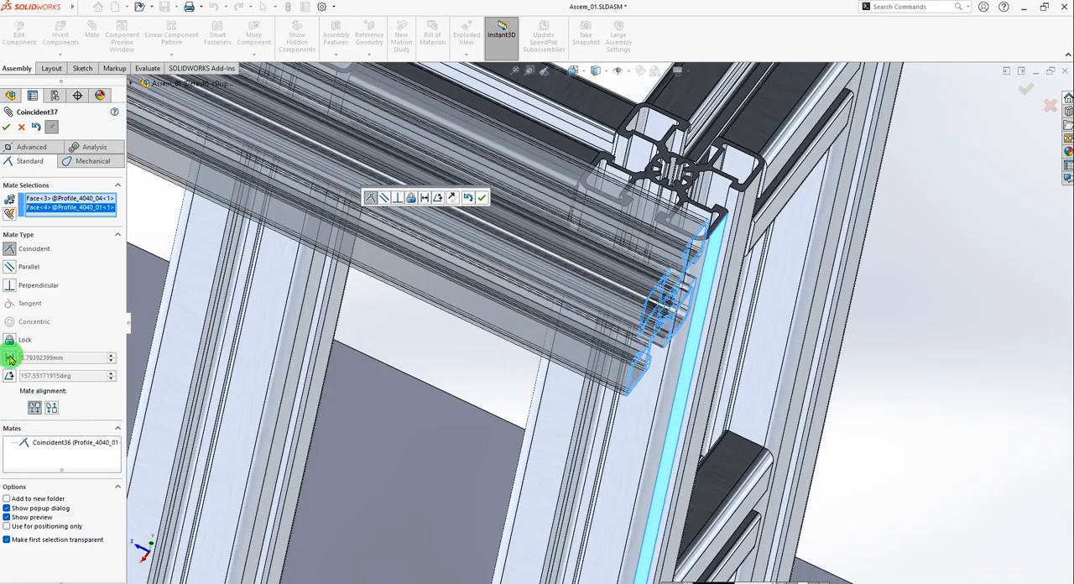
click(10, 267)
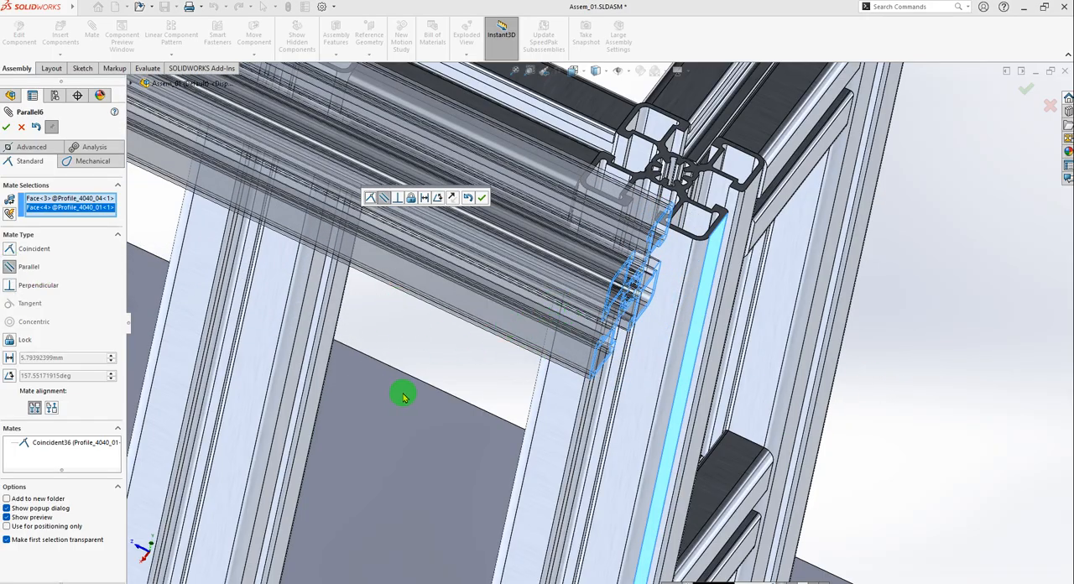
click(11, 360)
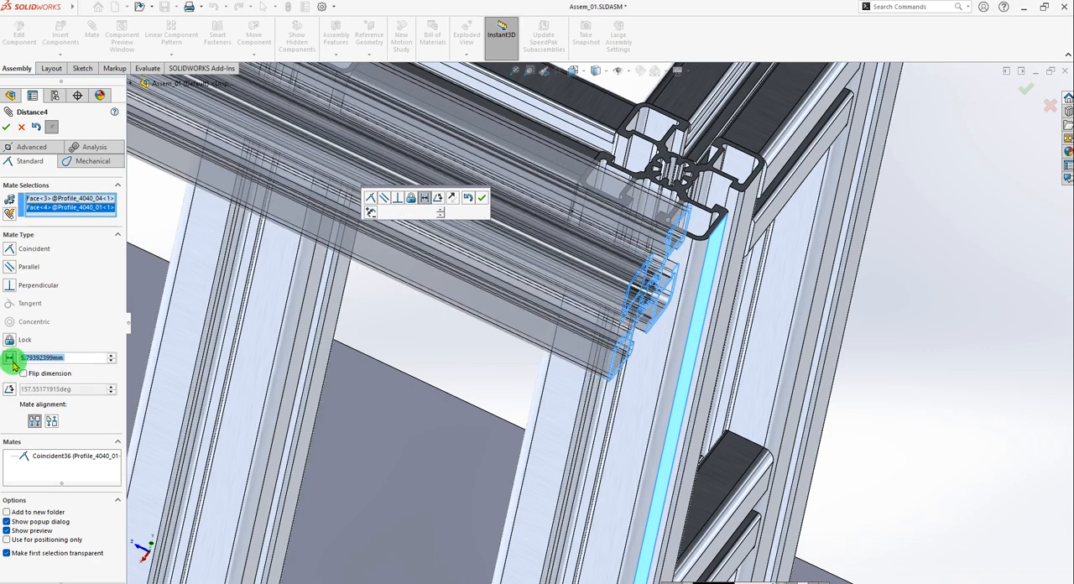
click(76, 360)
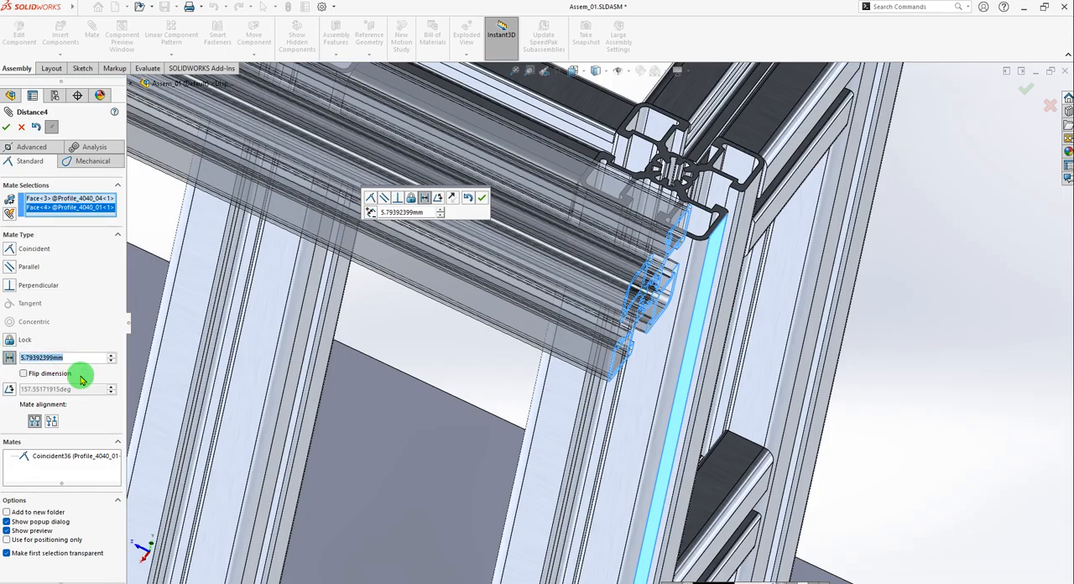
text(50)
key(Return)
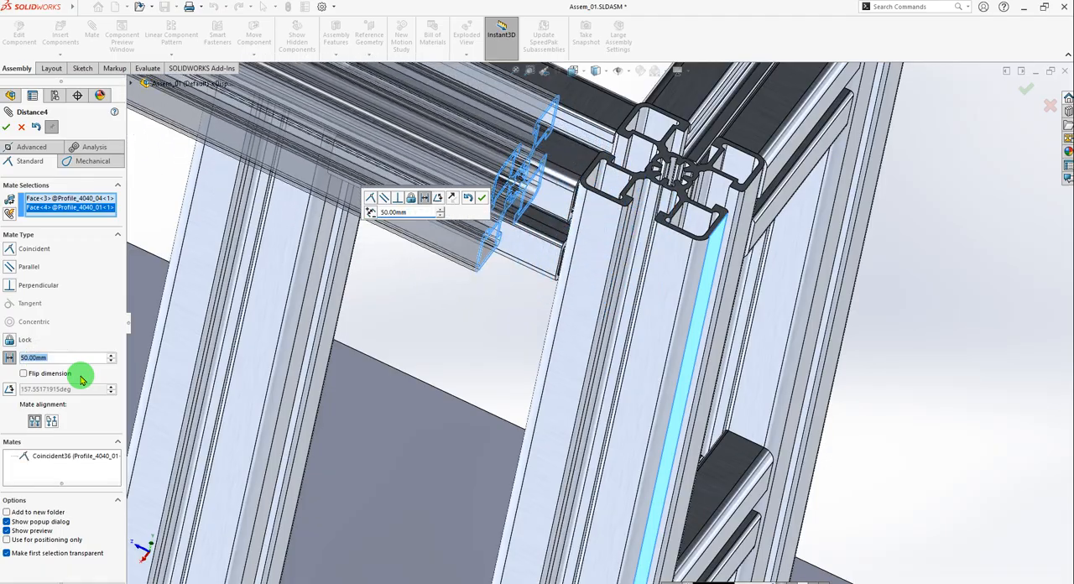
Flip the 50 mm distance so Profile_4040_04 projects past the corner post, accept the mate and leave the Mate command.
scroll(515, 272, up, 5)
middle_drag(640, 298, 655, 282)
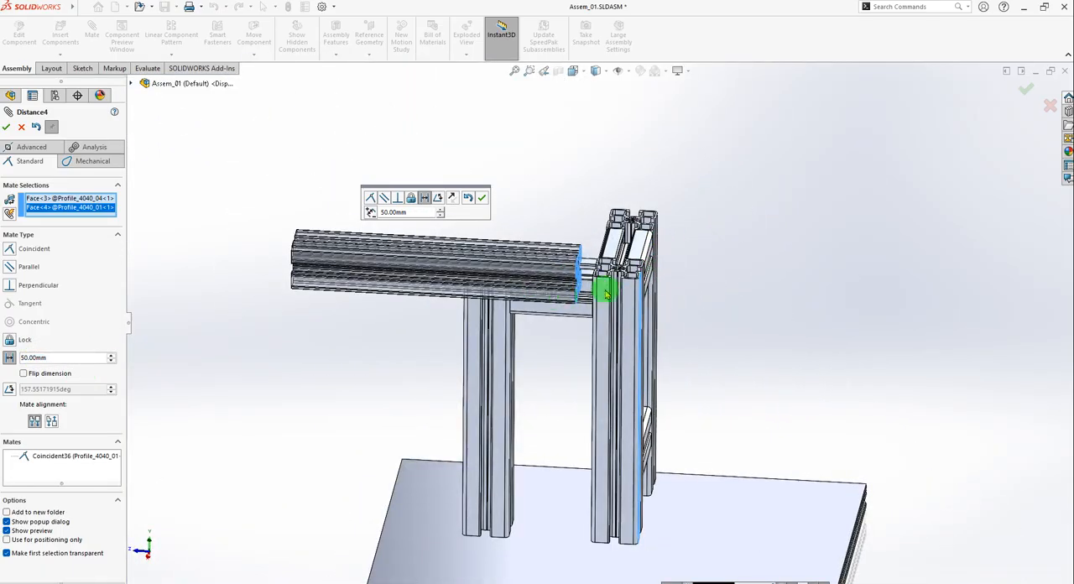
scroll(585, 295, down, 3)
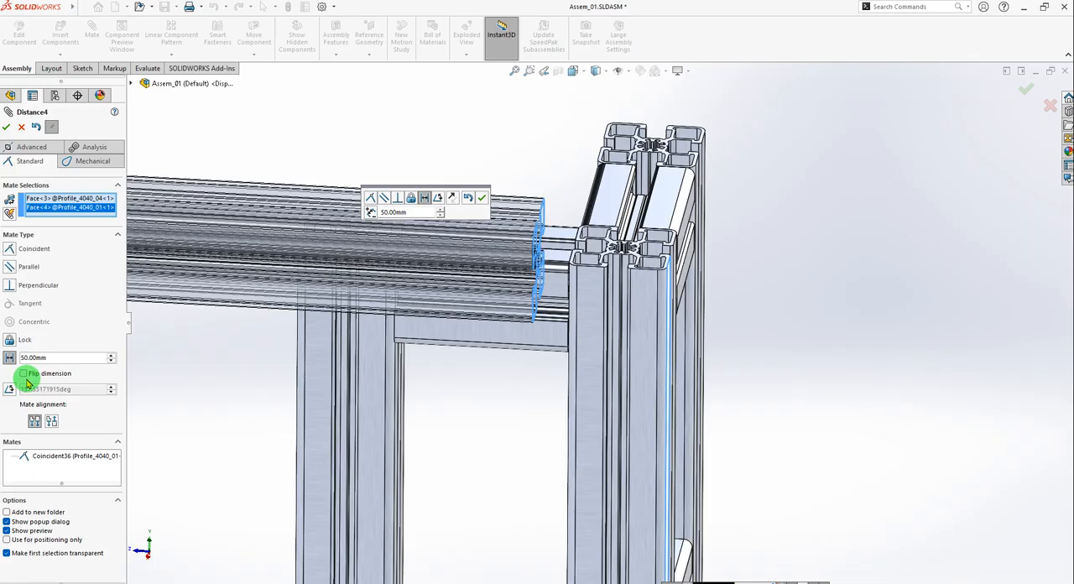
click(23, 376)
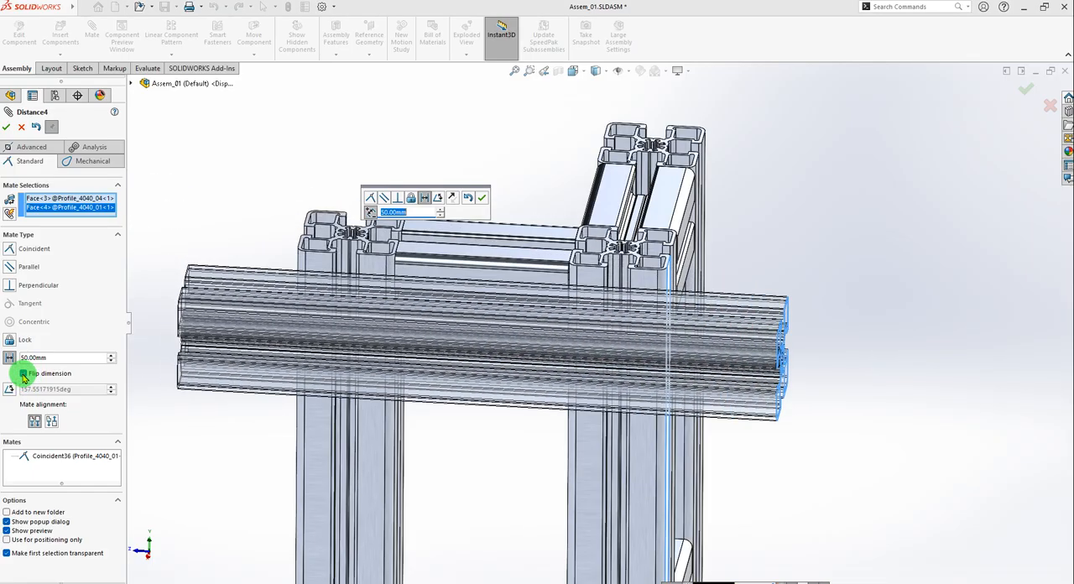
middle_drag(887, 370, 881, 424)
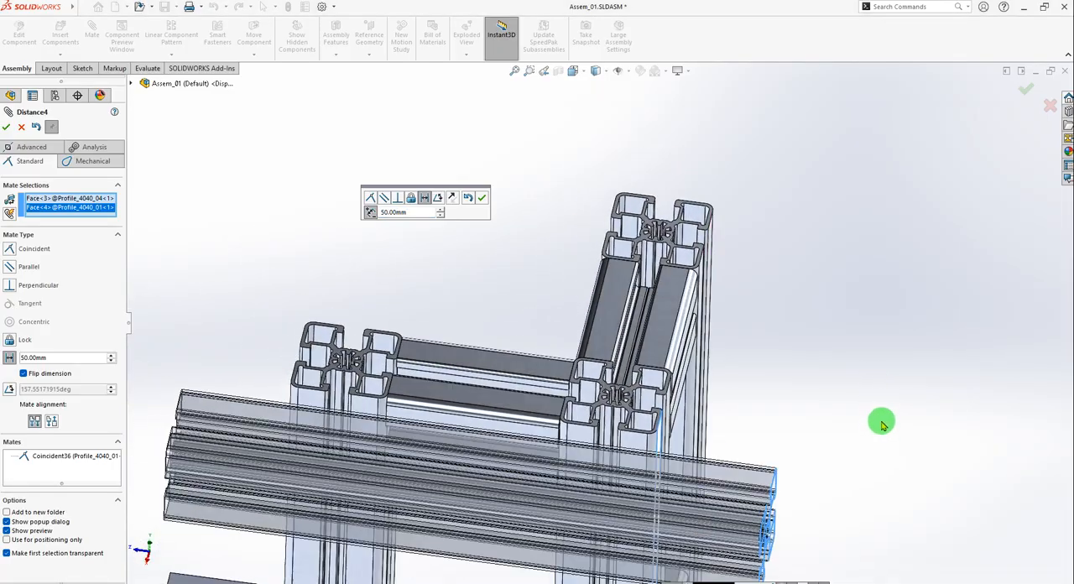
scroll(782, 436, up, 5)
middle_drag(780, 436, 733, 395)
scroll(733, 395, up, 3)
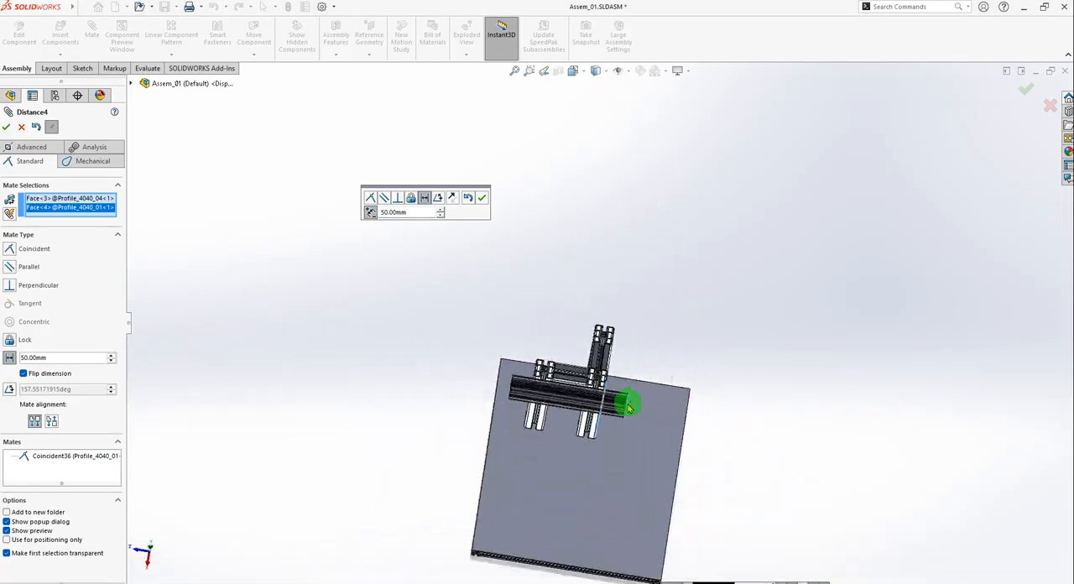
scroll(628, 403, down, 4)
middle_drag(588, 371, 592, 243)
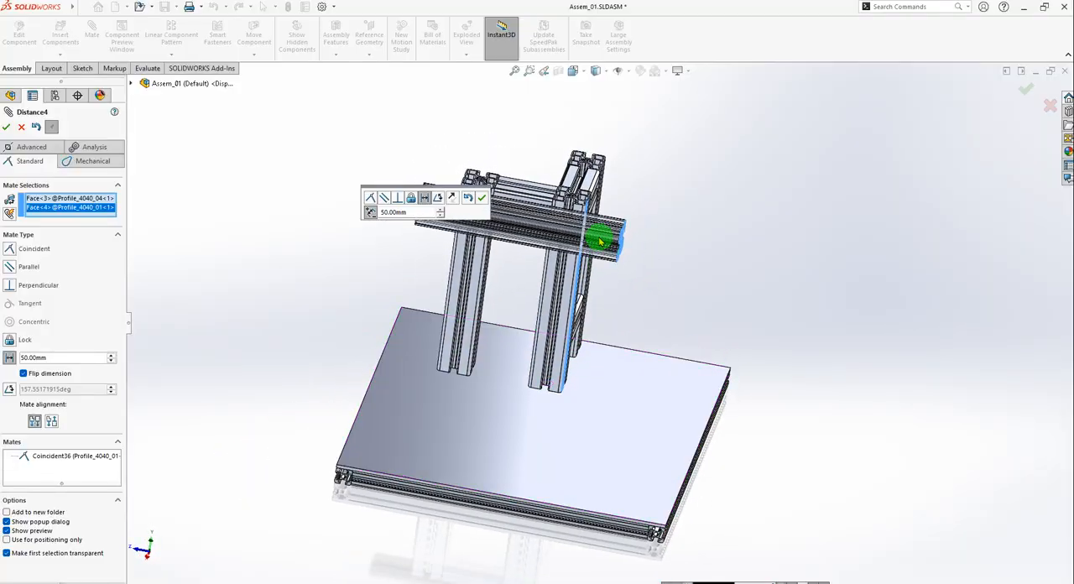
scroll(613, 256, down, 5)
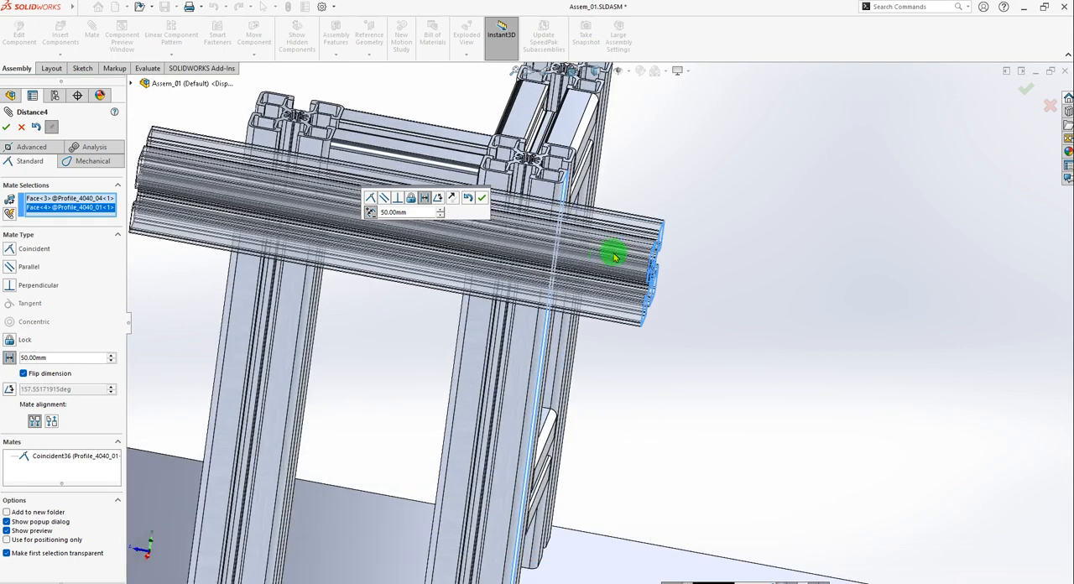
click(482, 201)
scroll(593, 269, up, 3)
scroll(617, 285, down, 3)
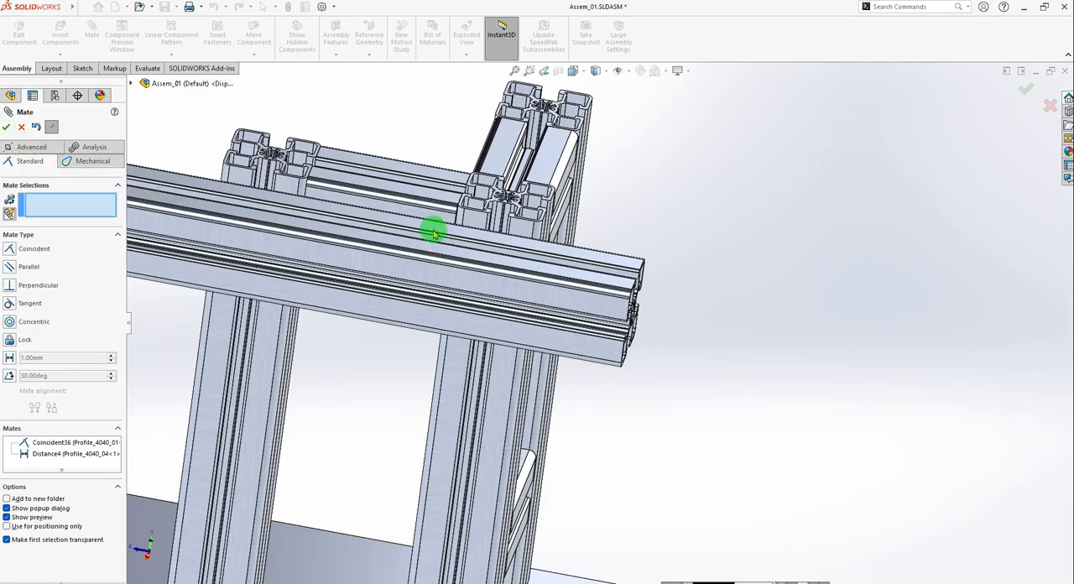
click(21, 127)
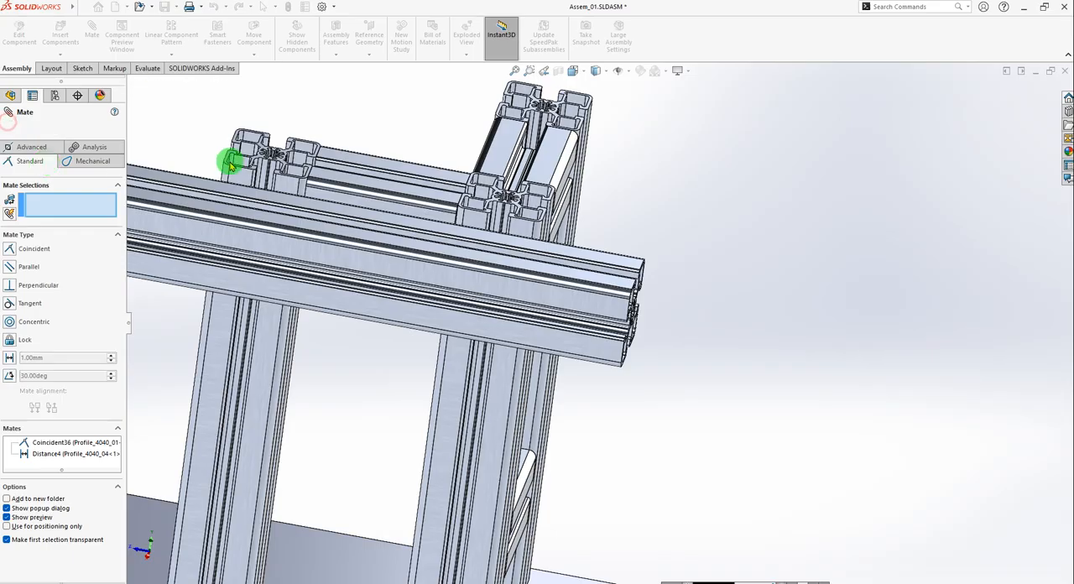
Switch to the 01_Kepykla_Blynu_06_v02 reference assembly and examine where the end of the horizontal 4040 profile meets the upright post.
key(ctrl+Tab)
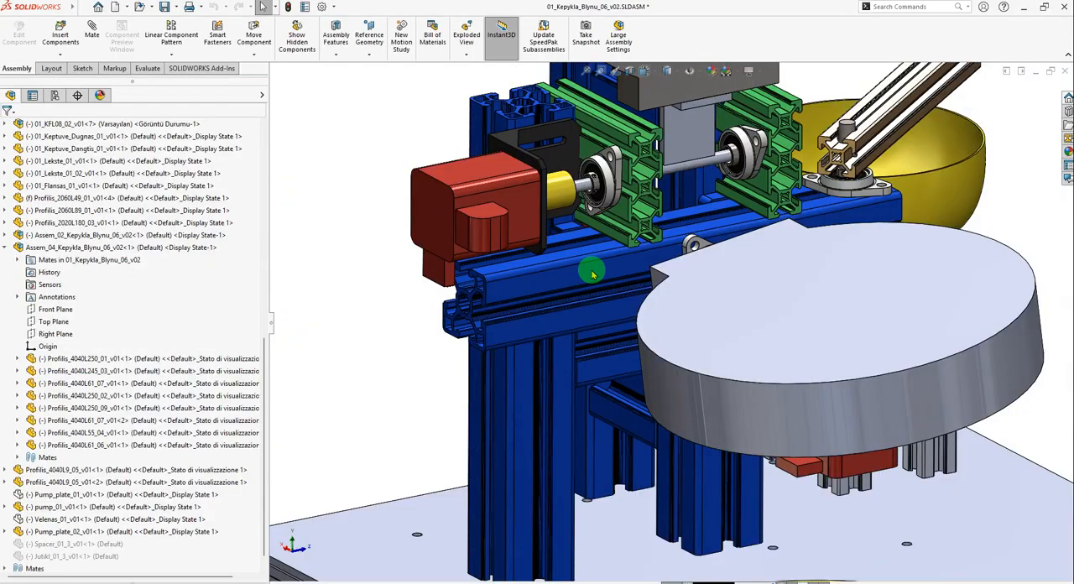
middle_drag(637, 341, 504, 370)
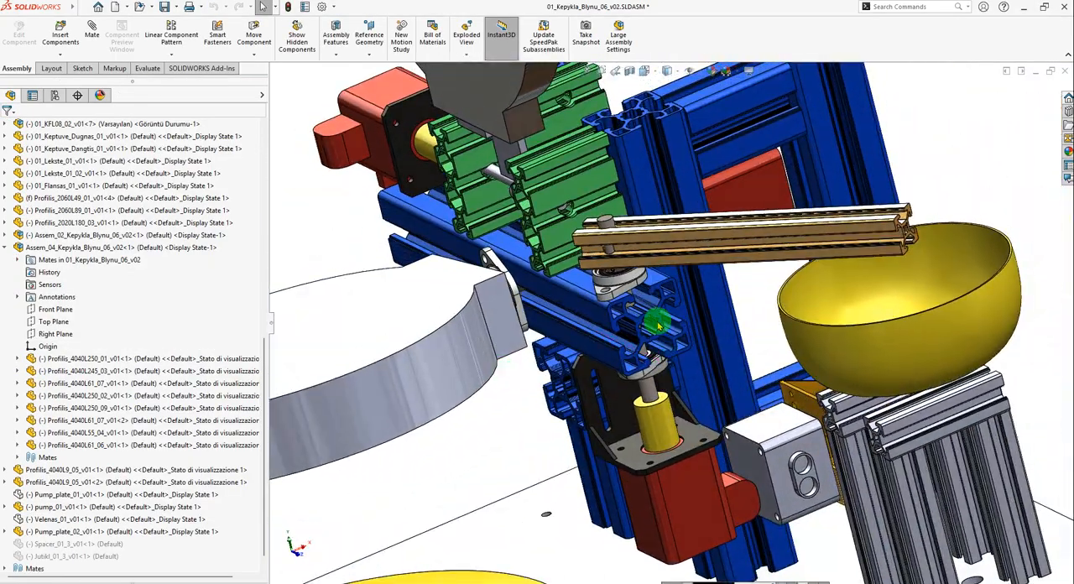
scroll(657, 323, down, 2)
scroll(646, 302, down, 4)
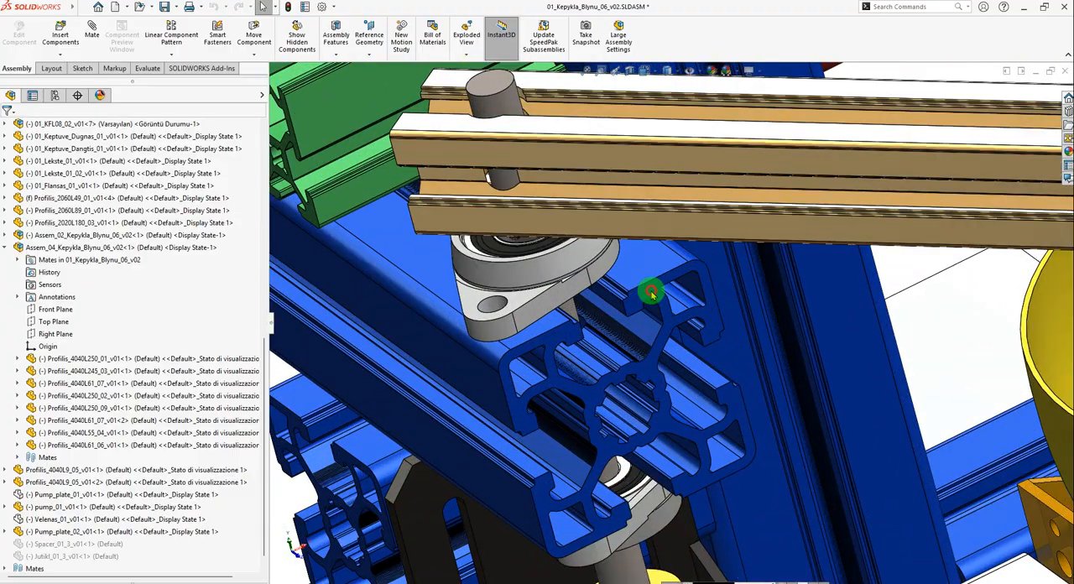
click(713, 340)
scroll(720, 344, up, 3)
click(643, 176)
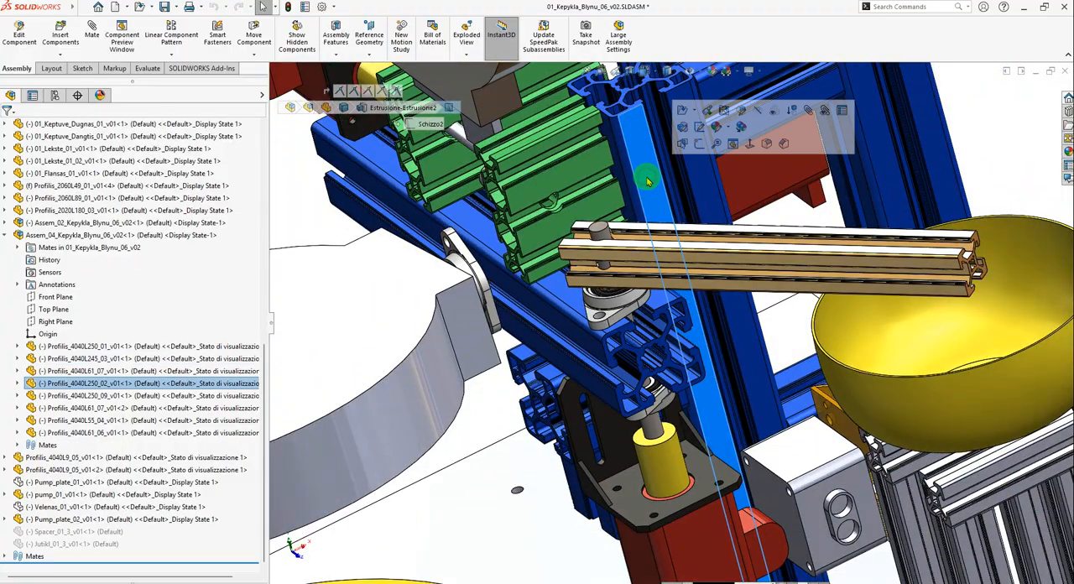
click(766, 314)
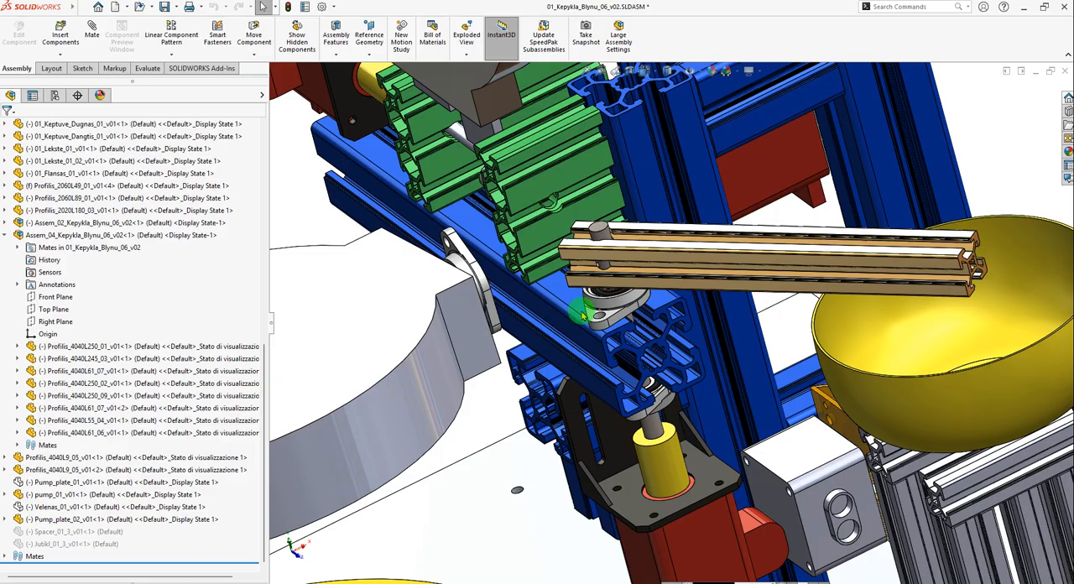
Measure the distance from the horizontal Profilis_4040L245_03 end face to the Profilis_4040L250_02 post's side face, and return to Assem_01.
click(150, 69)
click(198, 23)
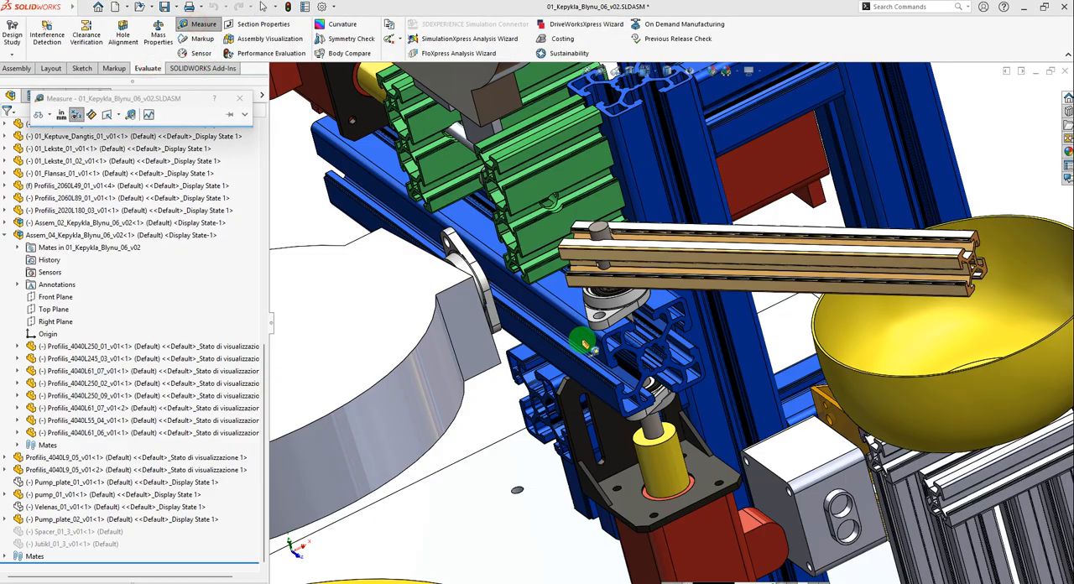
scroll(681, 353, down, 6)
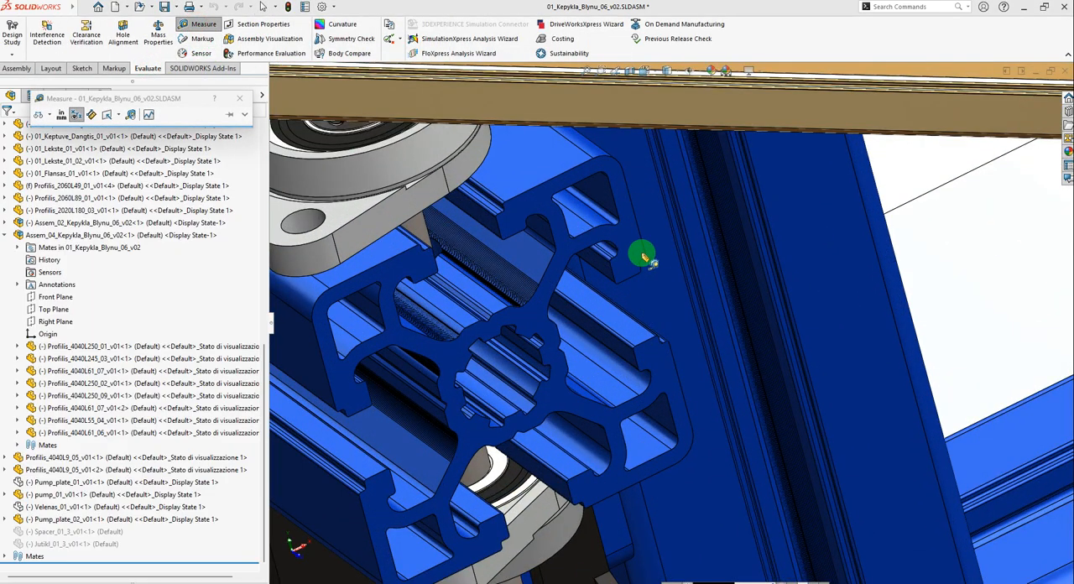
click(637, 261)
scroll(693, 343, up, 5)
click(709, 464)
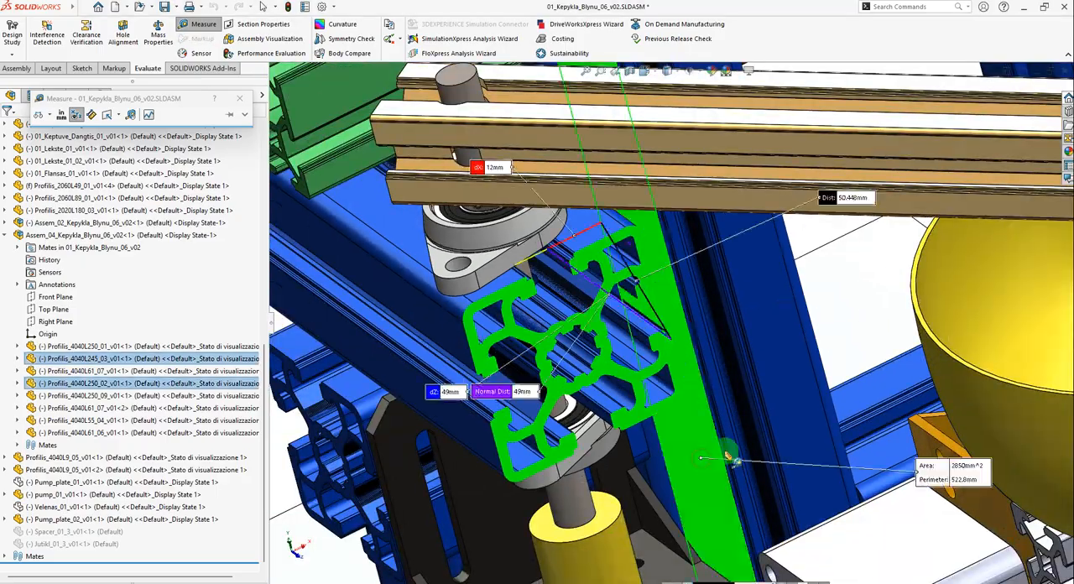
scroll(723, 331, down, 4)
middle_drag(723, 331, 720, 464)
scroll(696, 462, down, 3)
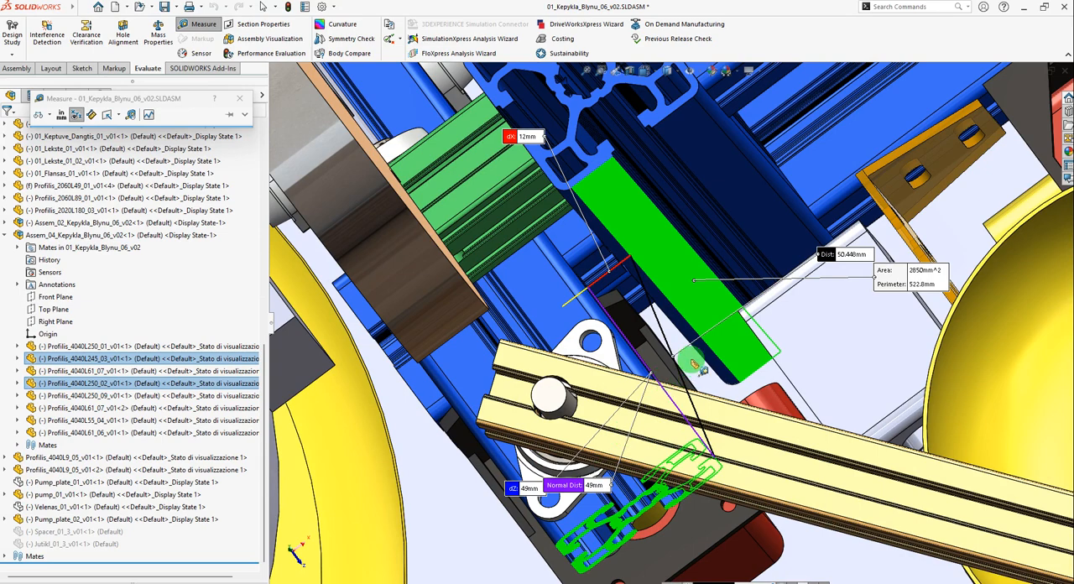
key(Escape)
key(ctrl+Tab)
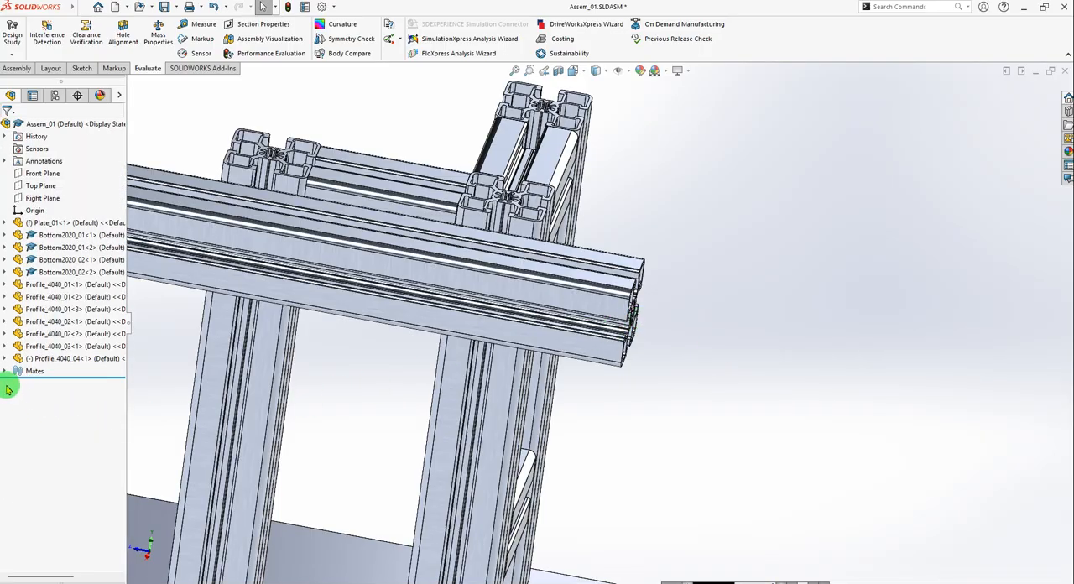
middle_drag(617, 335, 703, 307)
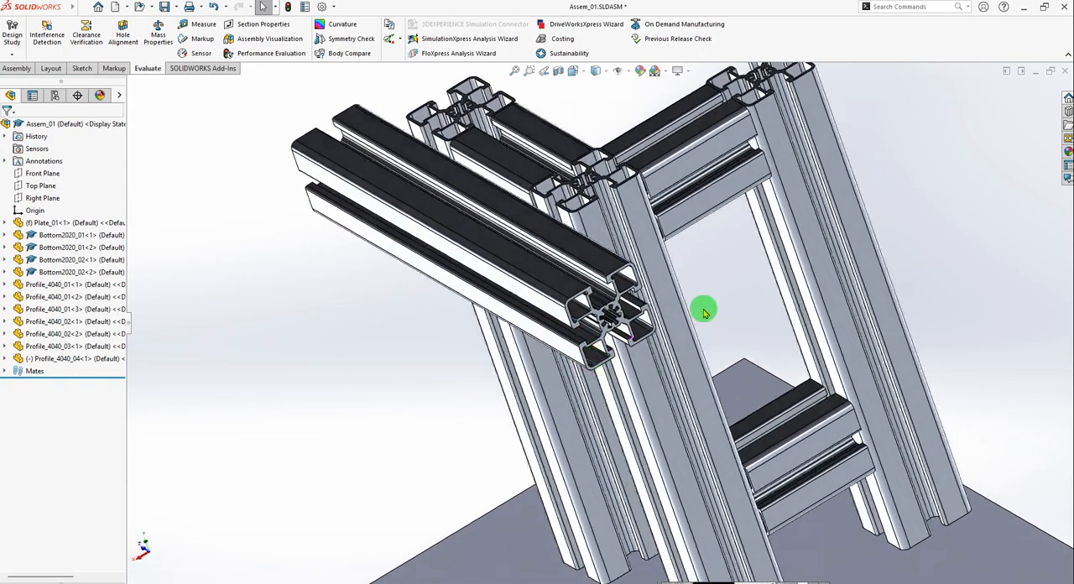
Review the mates applied to the horizontal Profile_4040_04.
scroll(627, 252, down, 3)
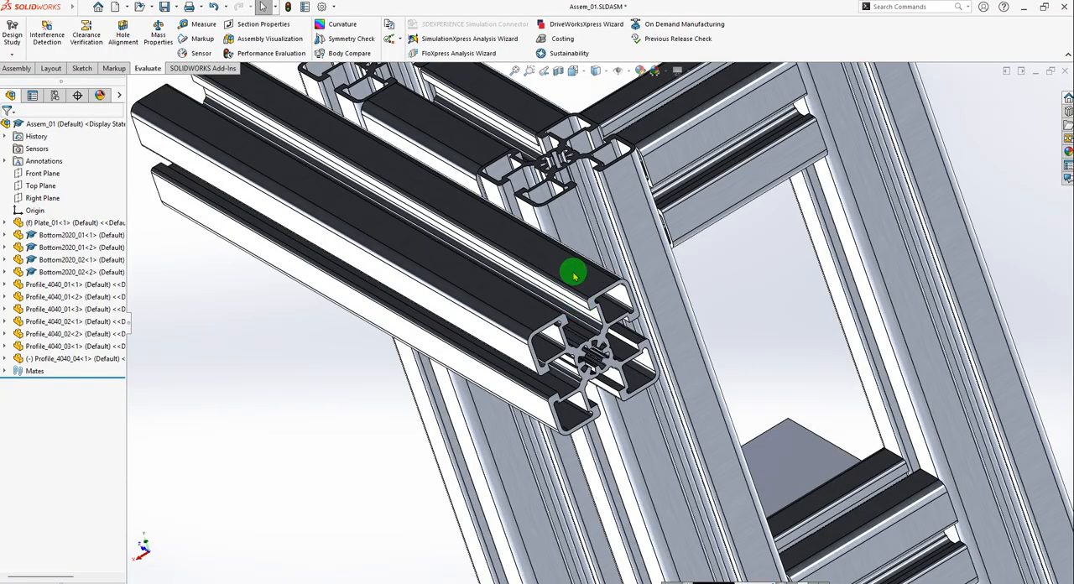
click(574, 275)
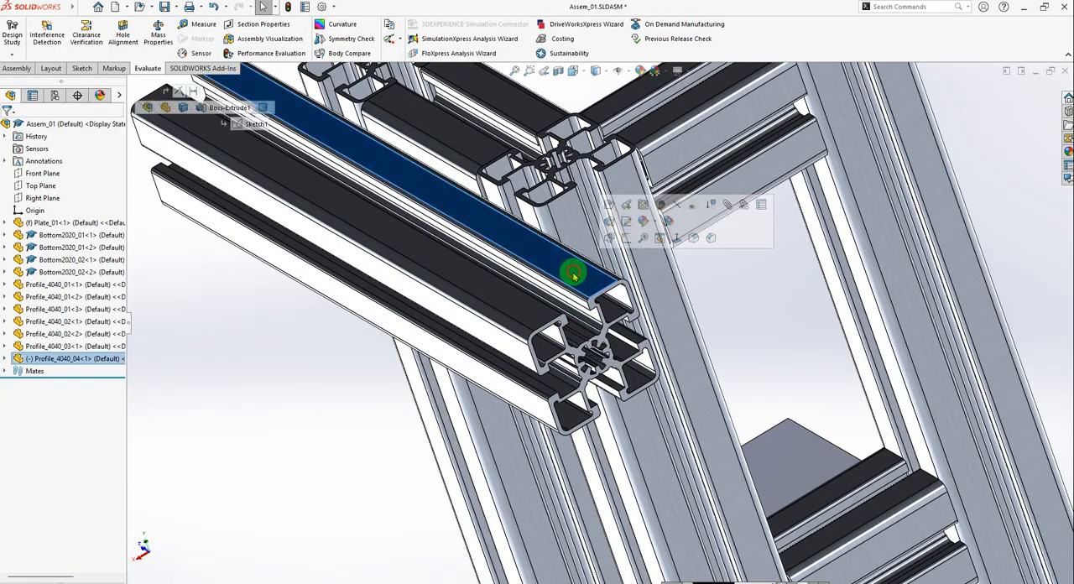
click(743, 204)
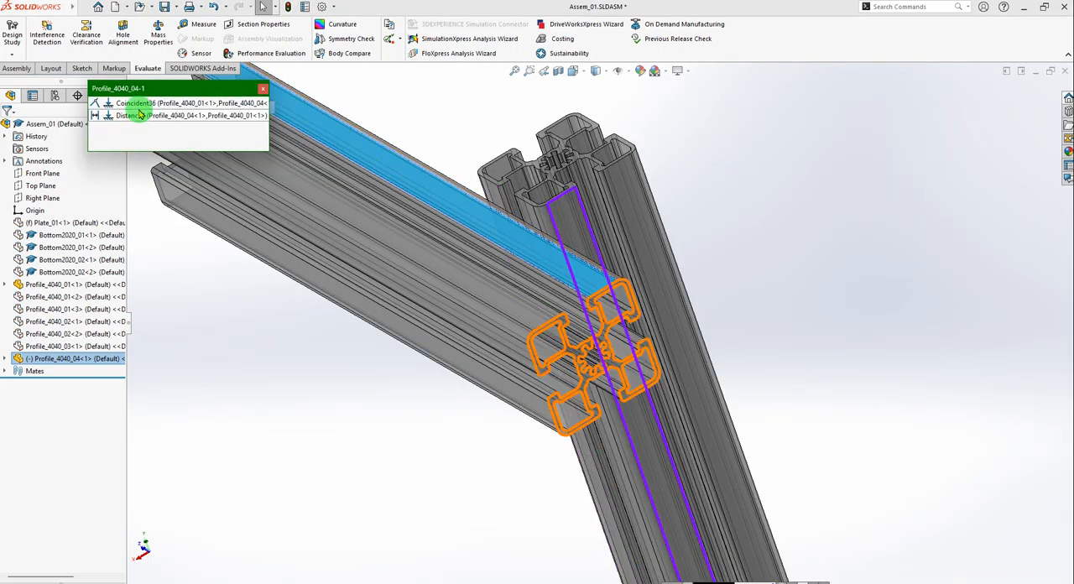
click(265, 90)
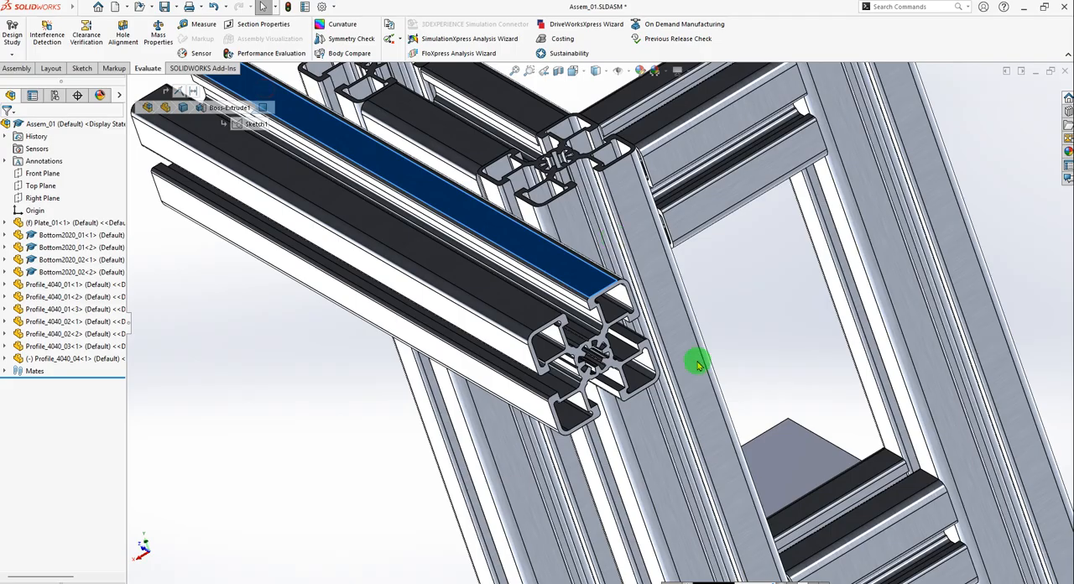
click(258, 385)
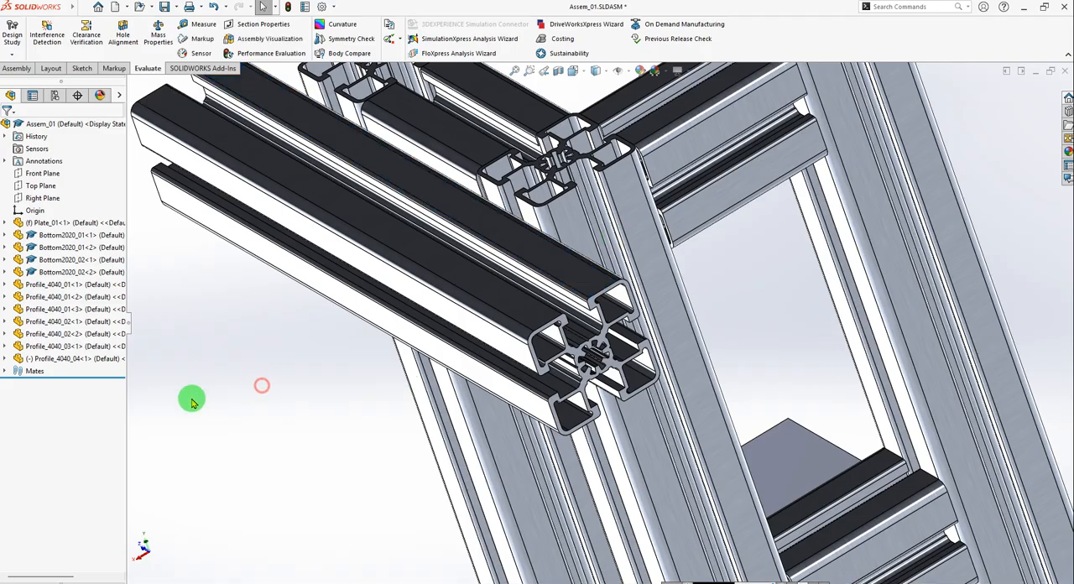
Edit the distance mate between the Profile_4040_04 end face and the corner Profile_4040_01 post, setting it to 49 mm.
click(5, 372)
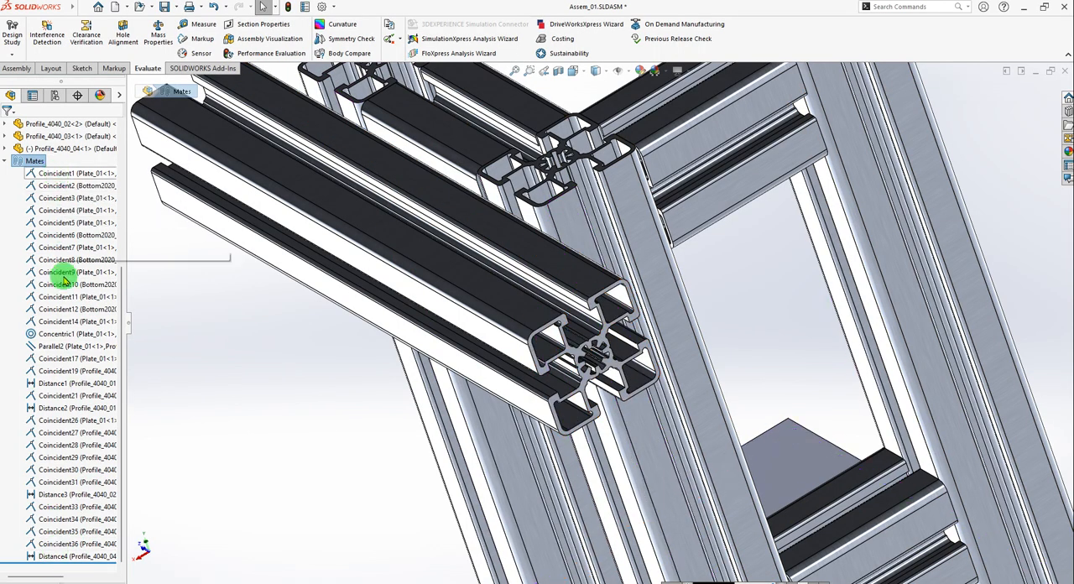
click(63, 557)
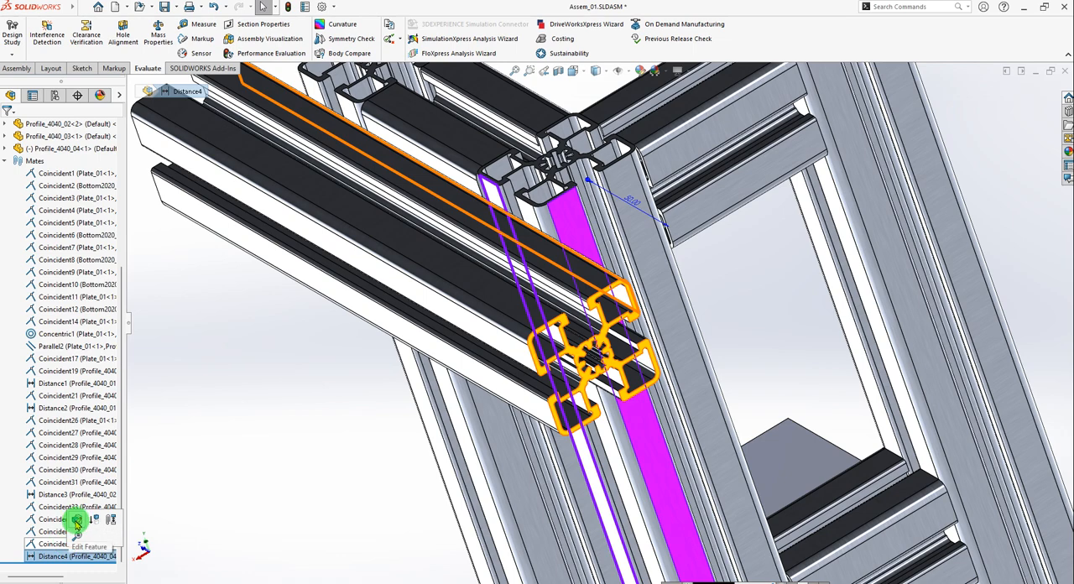
click(76, 525)
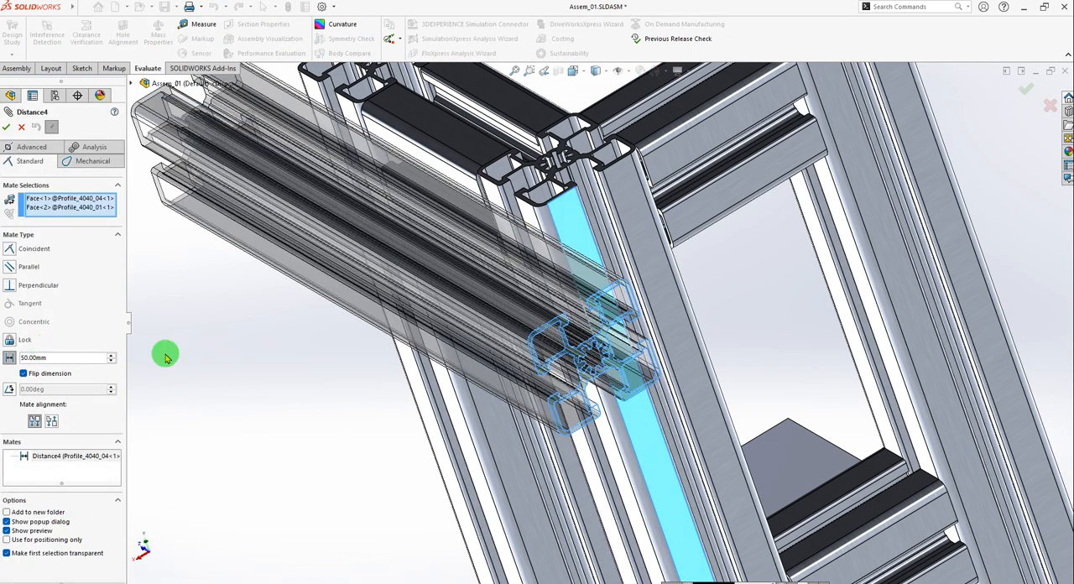
click(54, 358)
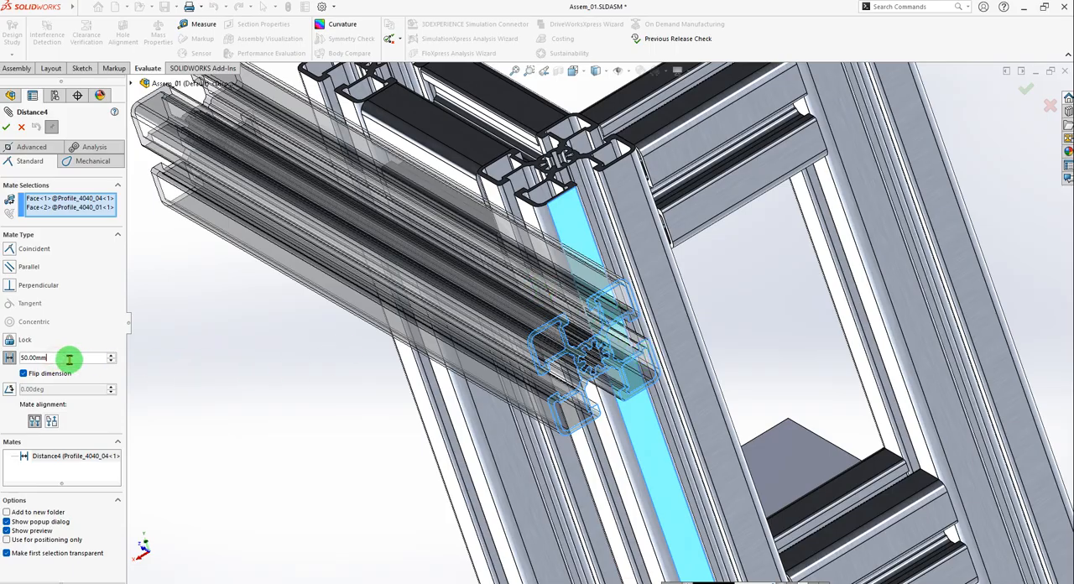
text(4)
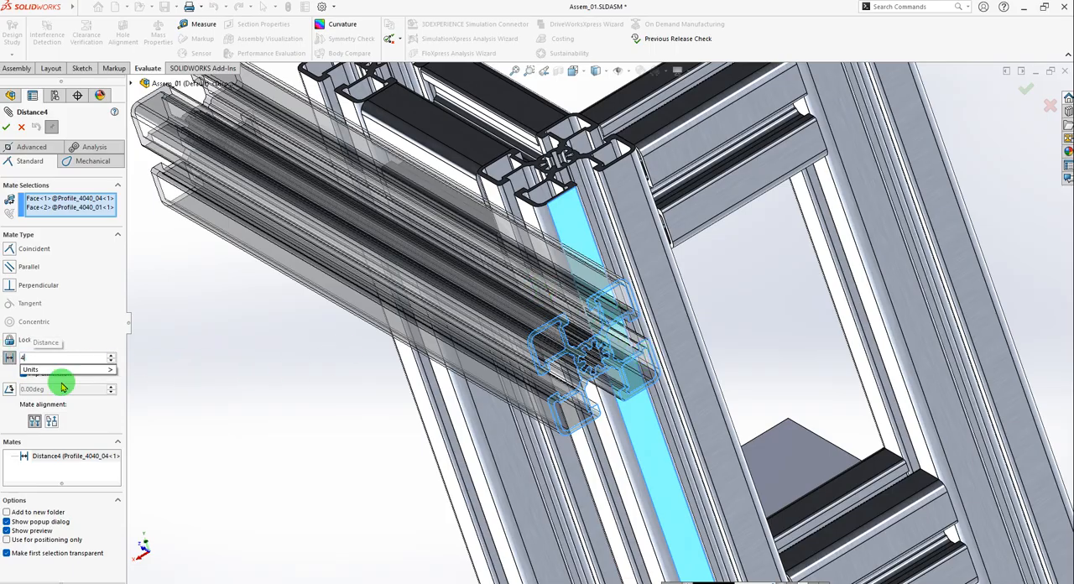
text(9)
key(Return)
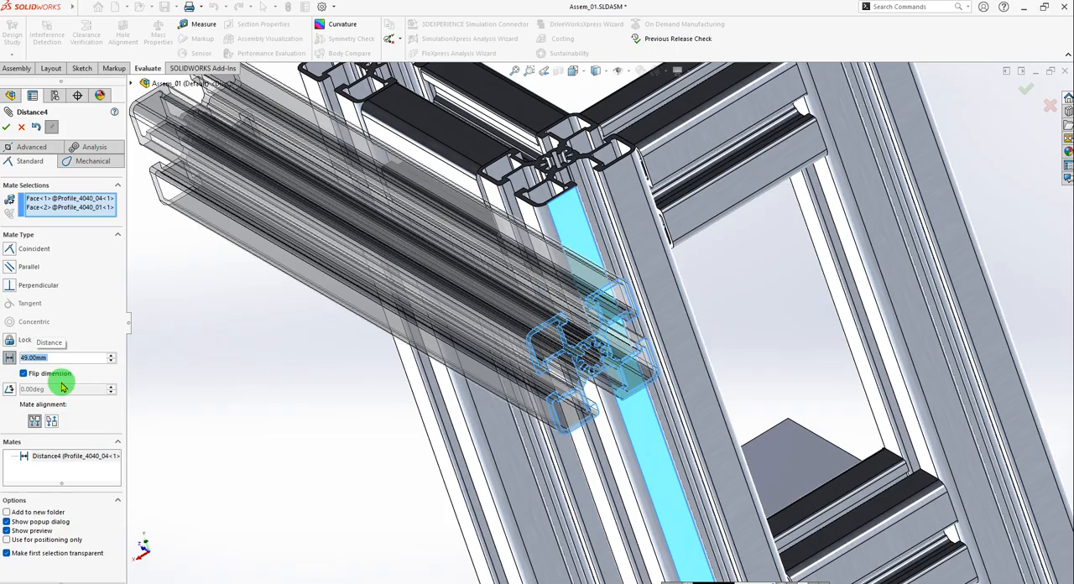
click(6, 124)
click(6, 127)
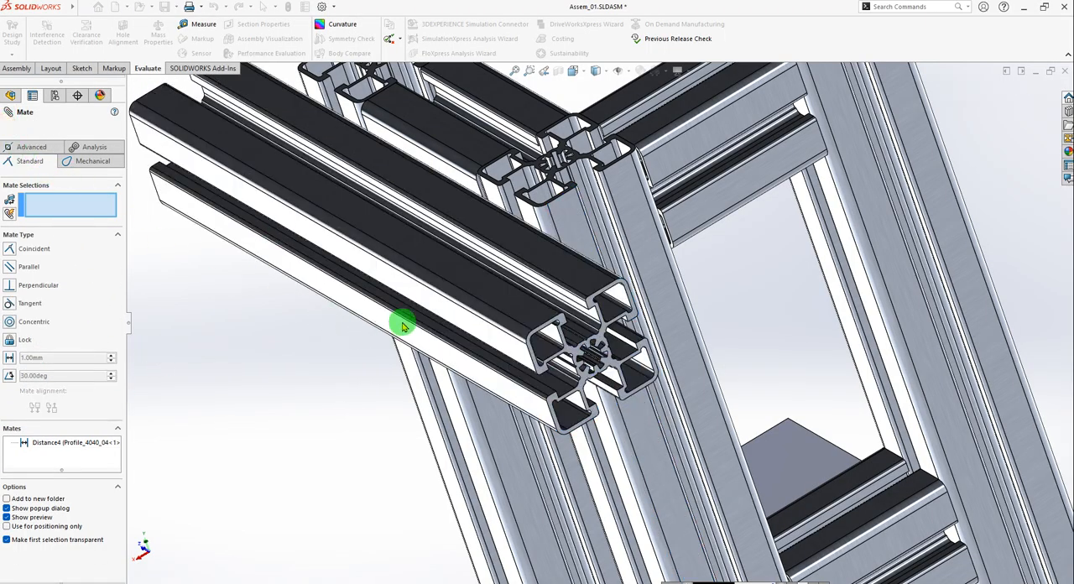
Slide Profile_4040_04 down along the upright posts to about mid-height of the frame.
scroll(540, 386, up, 4)
middle_drag(540, 386, 597, 319)
scroll(700, 281, down, 2)
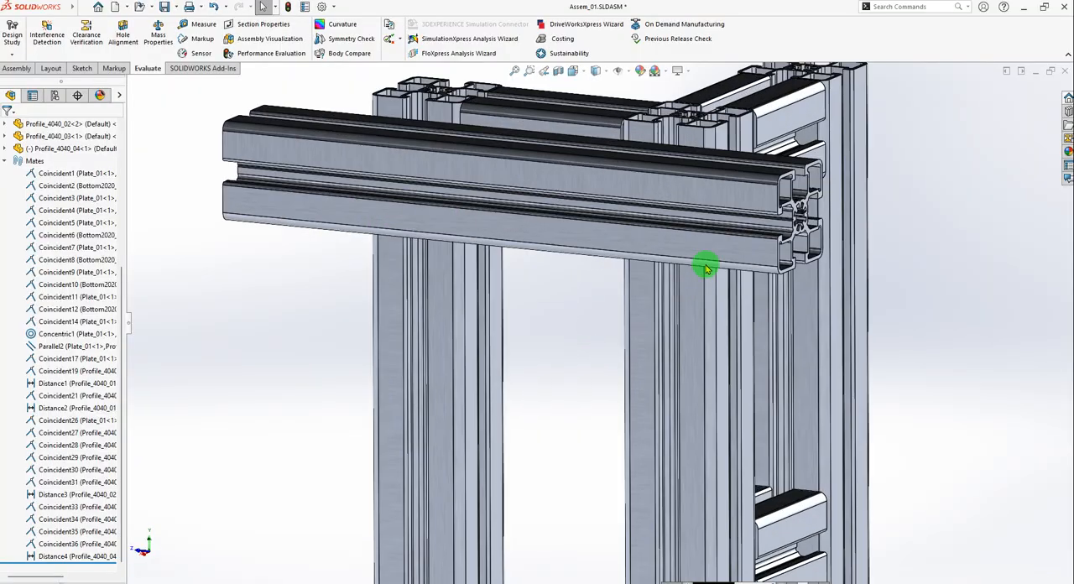
drag(733, 196, 815, 470)
click(996, 383)
scroll(718, 386, up, 2)
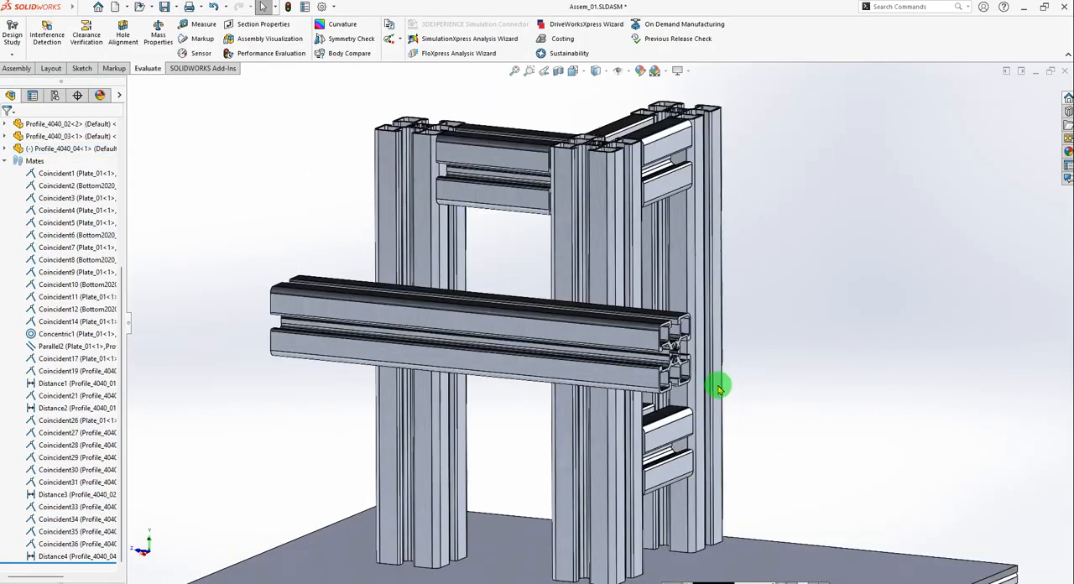
scroll(713, 380, down, 1)
Switch to the 01_Kepykla_Blynu_06_v02 reference assembly and measure from the base plate's top face to the underside of Profilis_4040L245_03.
key(ctrl+Tab)
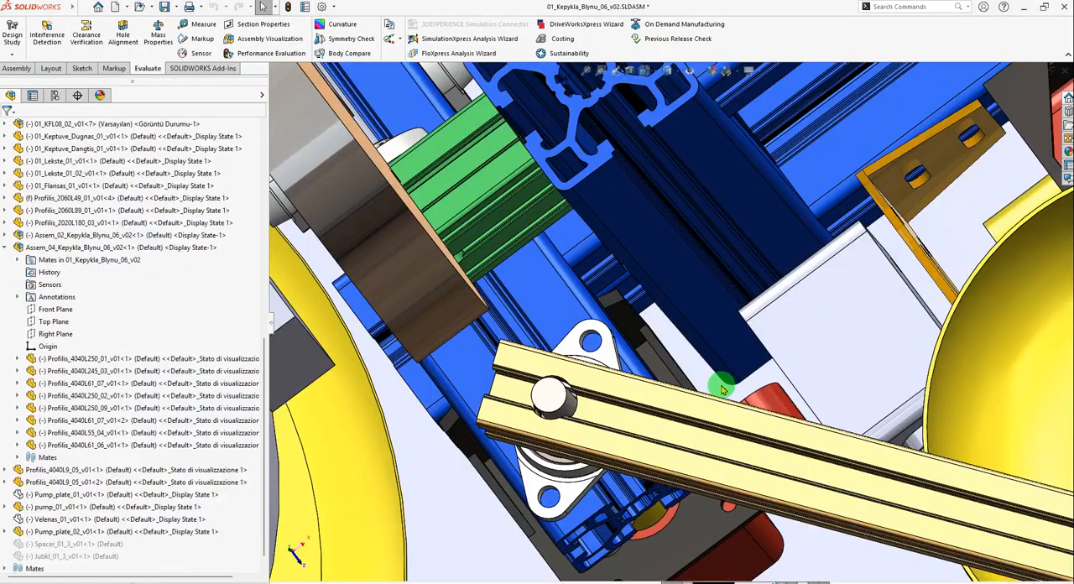
scroll(684, 396, up, 4)
middle_drag(684, 396, 674, 287)
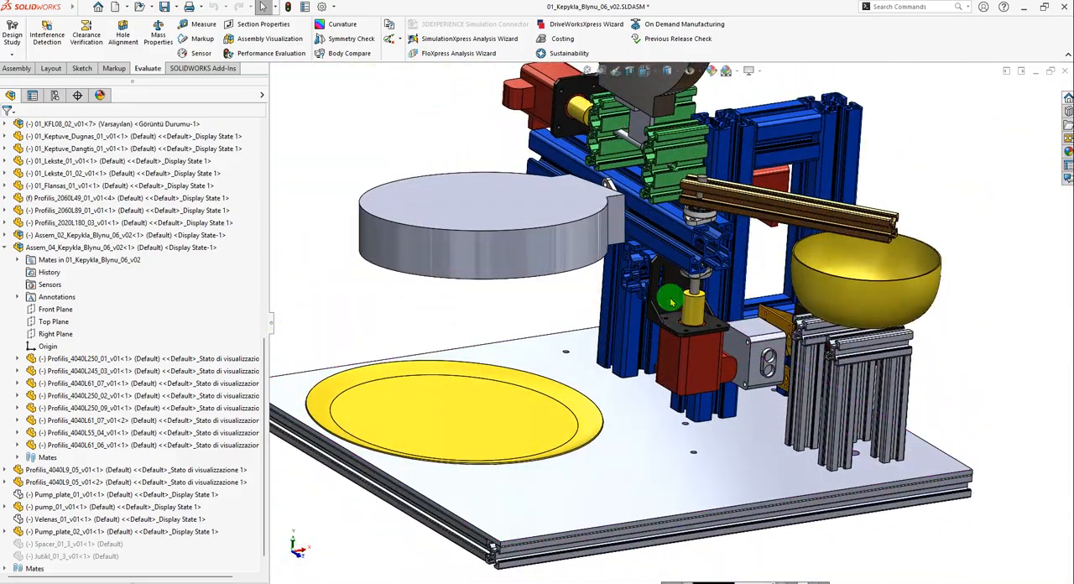
scroll(658, 310, down, 4)
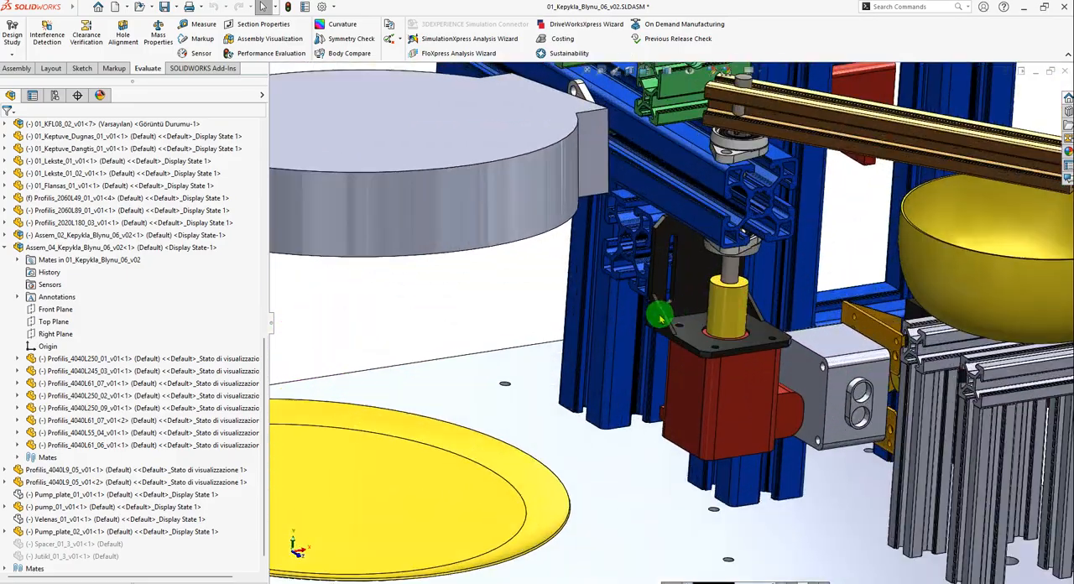
click(204, 25)
click(647, 514)
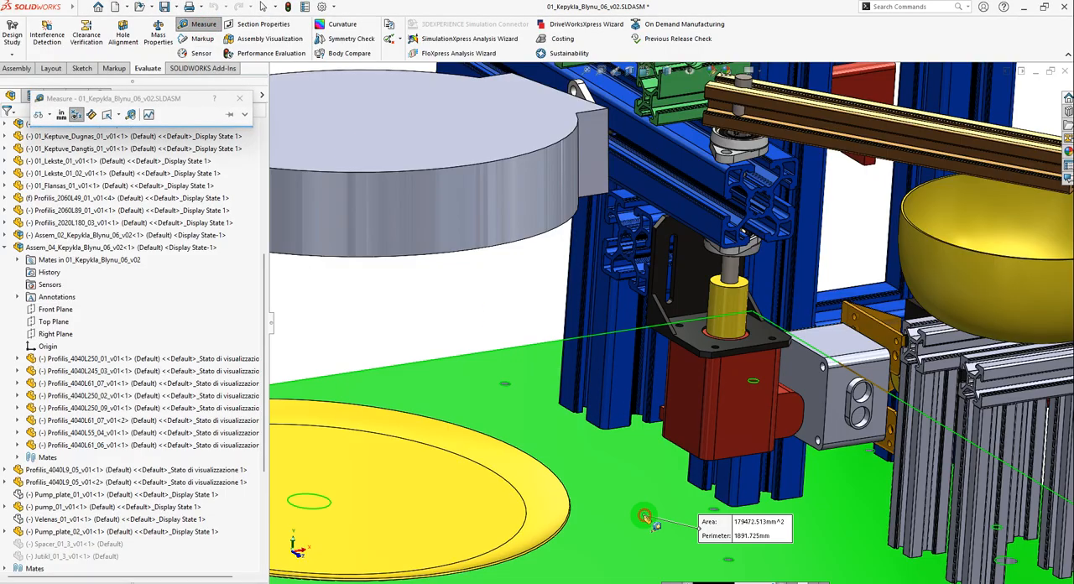
scroll(659, 413, up, 5)
middle_drag(689, 400, 697, 250)
scroll(710, 294, down, 10)
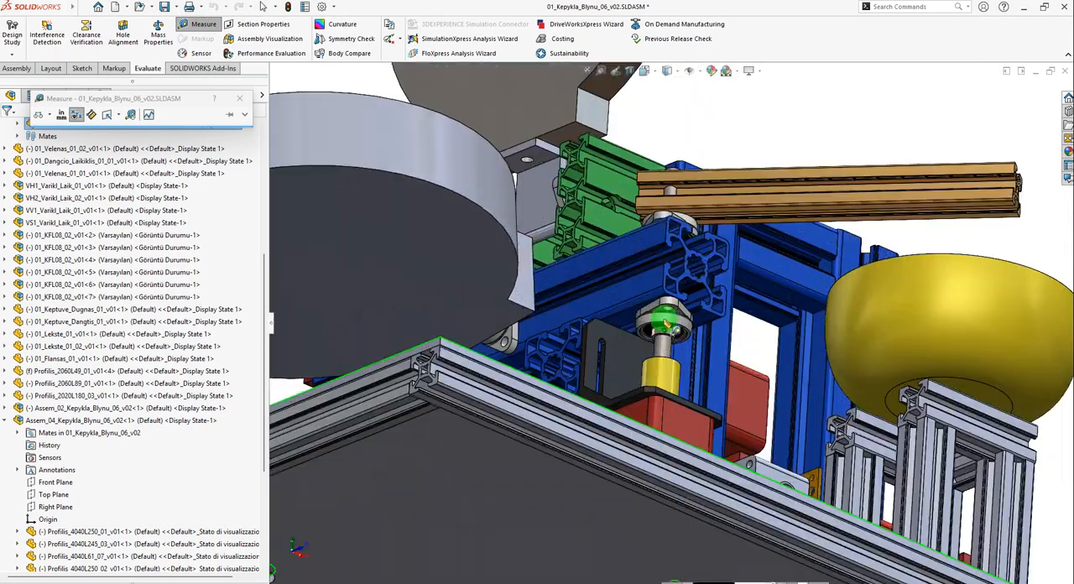
click(812, 314)
scroll(759, 420, up, 8)
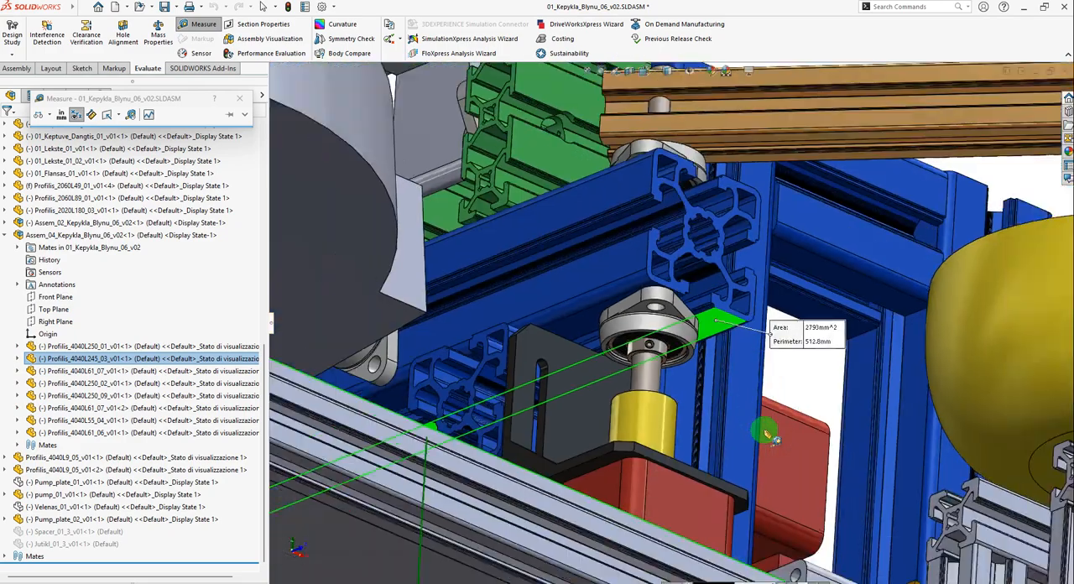
Move the distance callout clear of the model to read it, then close the measurement and return to Assem_01.
middle_drag(684, 427, 676, 481)
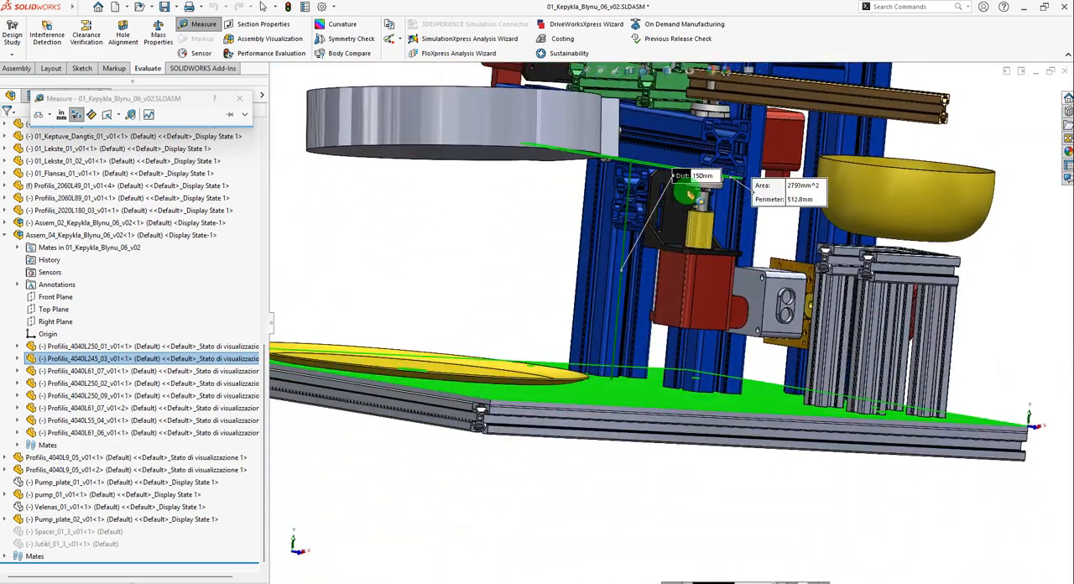
scroll(709, 174, down, 2)
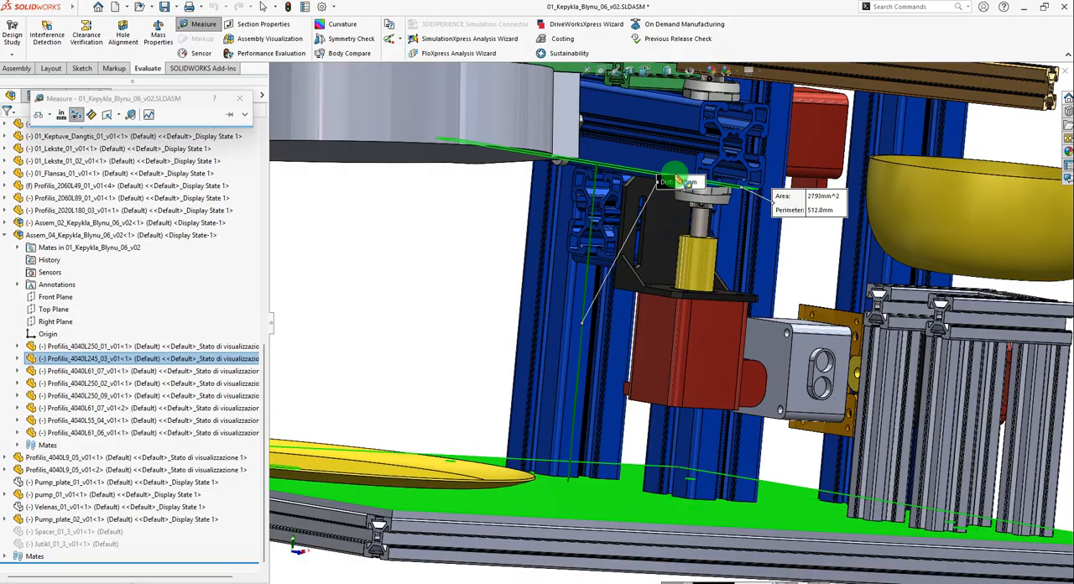
drag(676, 188, 620, 250)
scroll(619, 250, down, 2)
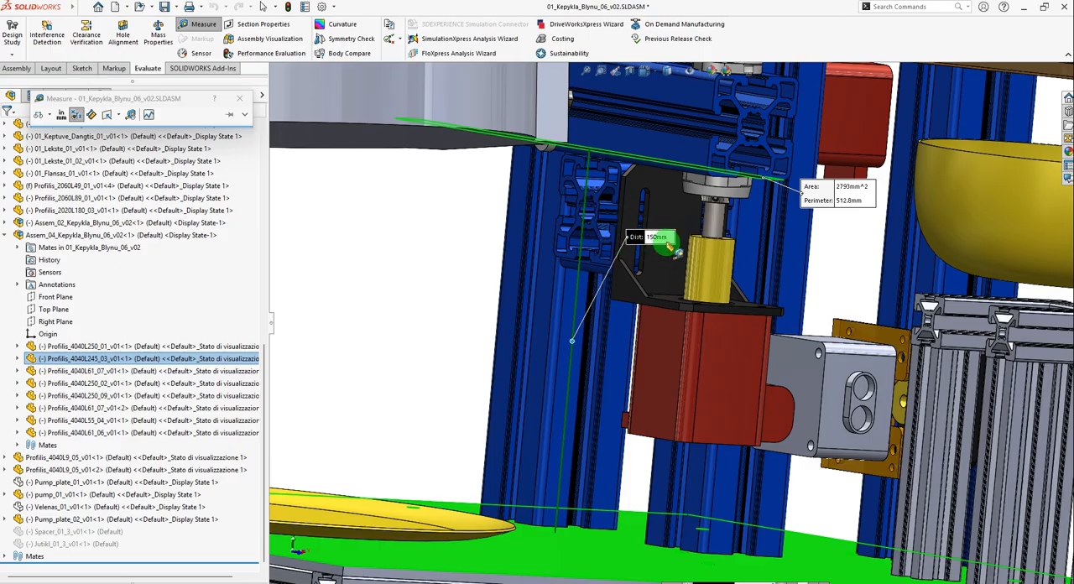
drag(635, 243, 428, 307)
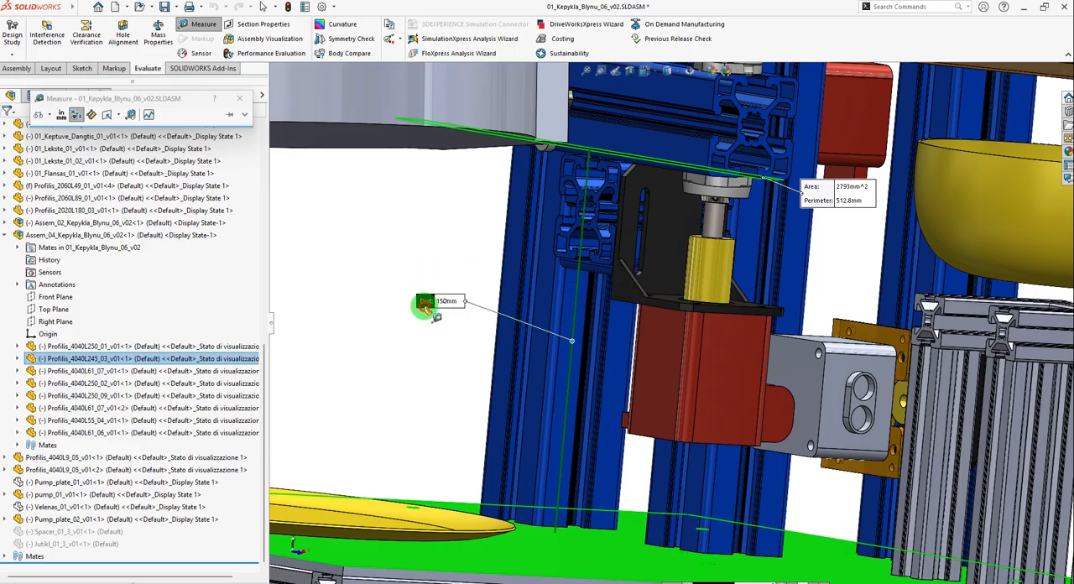
click(240, 99)
click(402, 261)
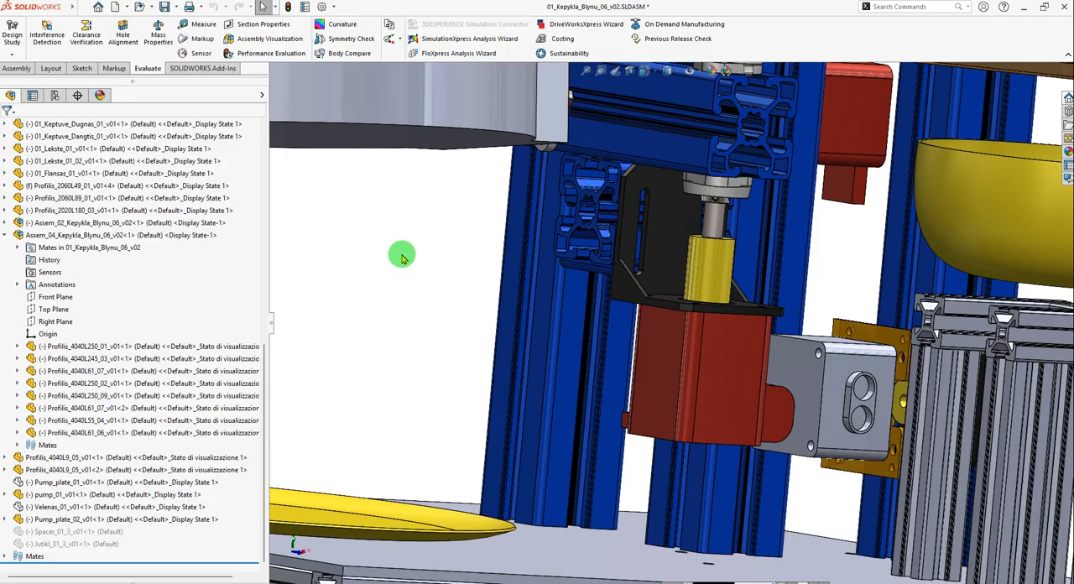
key(ctrl+Tab)
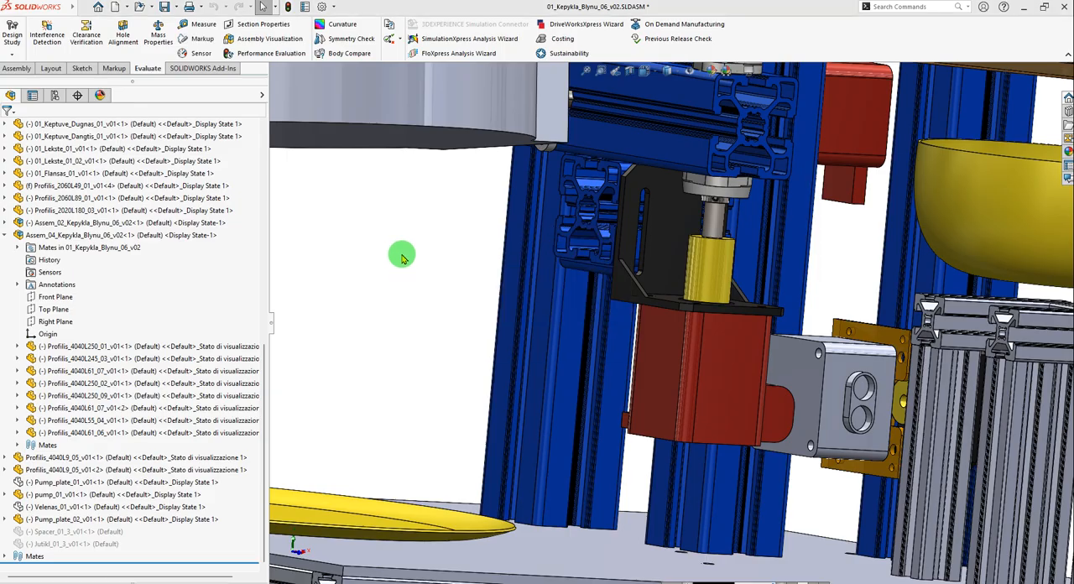
key(f)
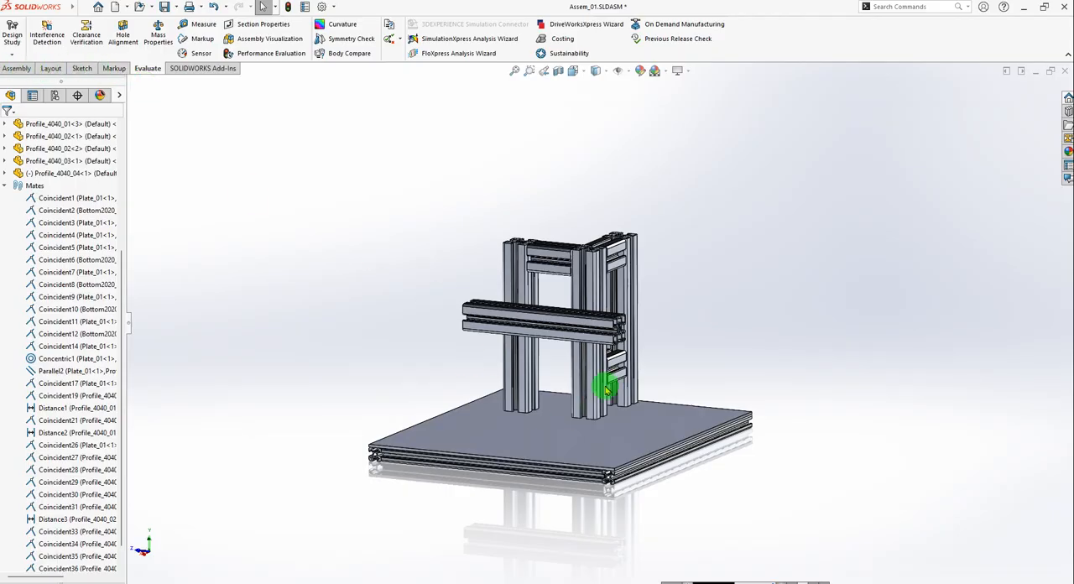
scroll(581, 348, down, 6)
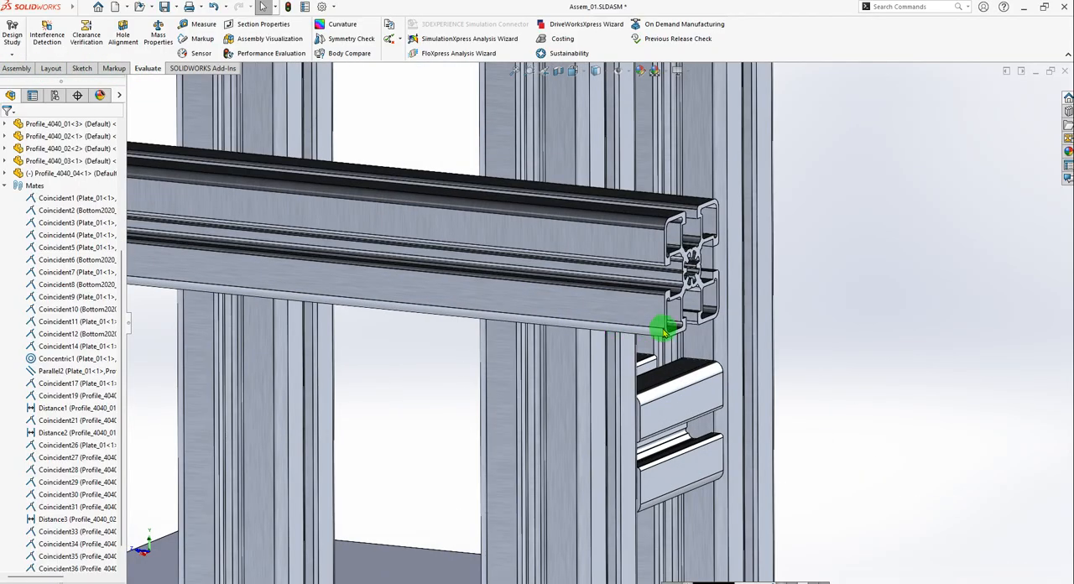
scroll(507, 549, up, 2)
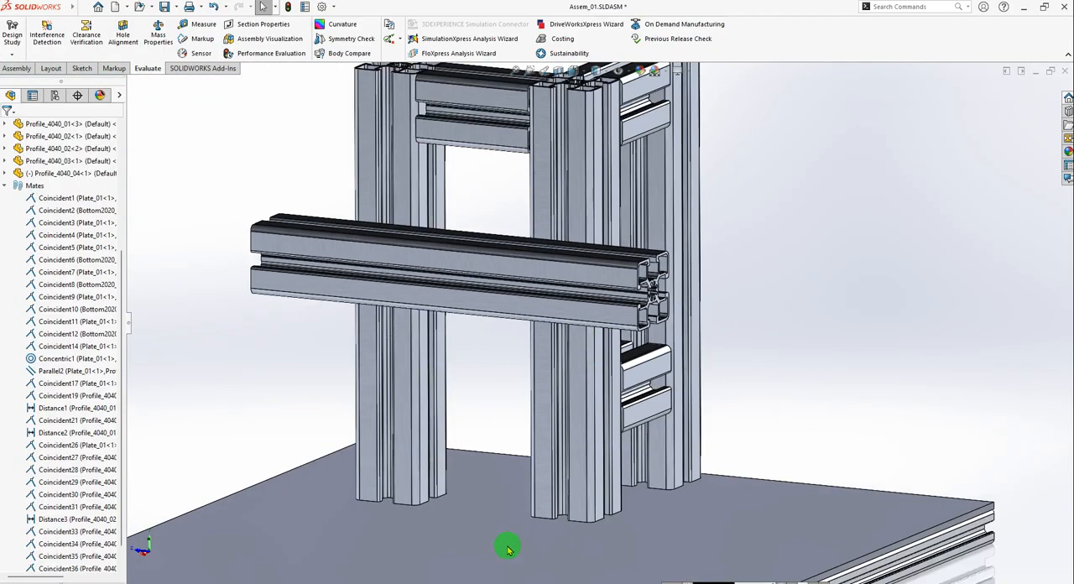
click(15, 70)
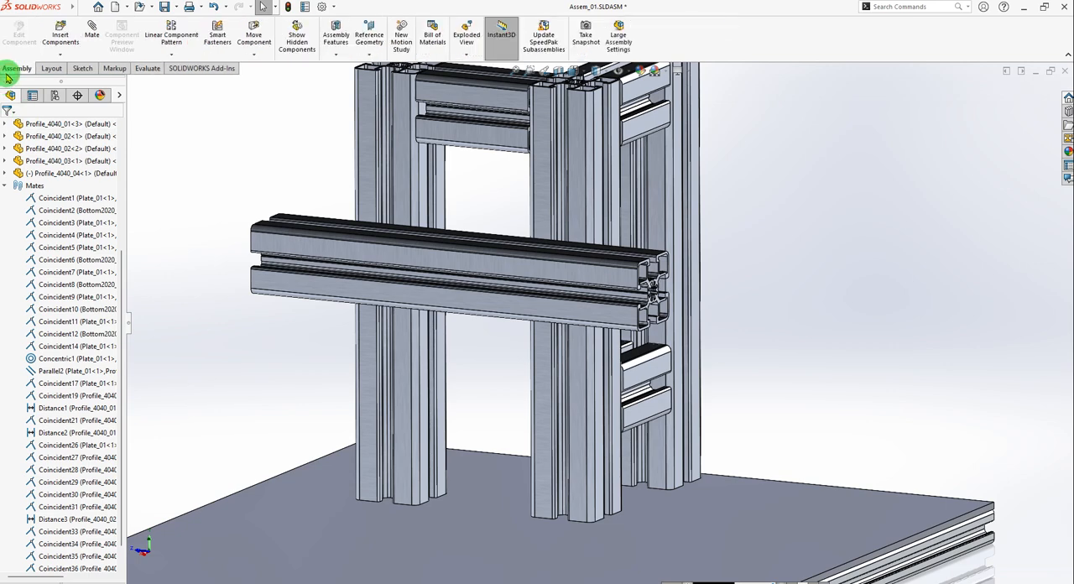
click(94, 33)
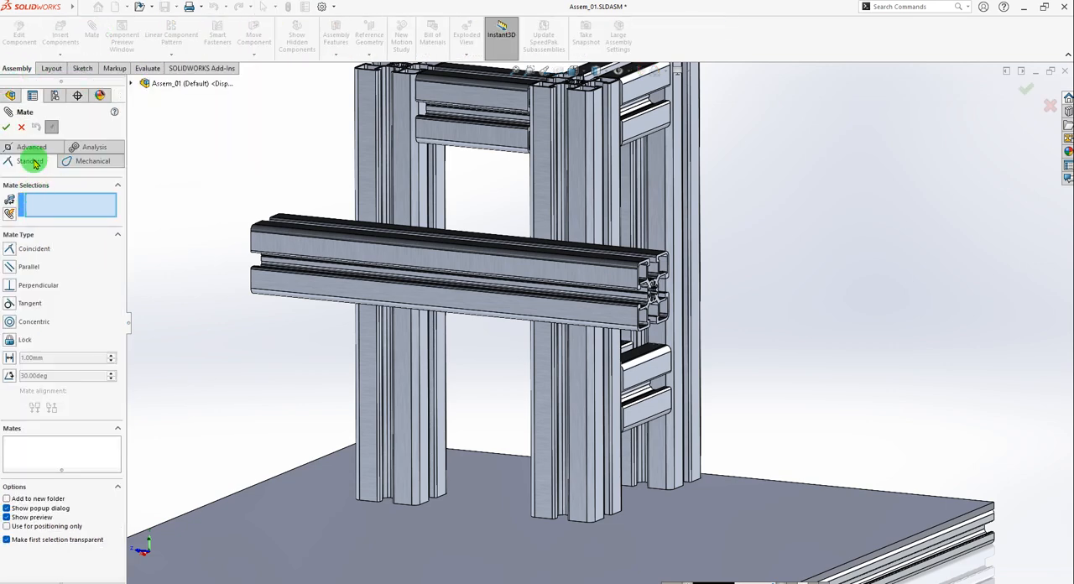
click(34, 153)
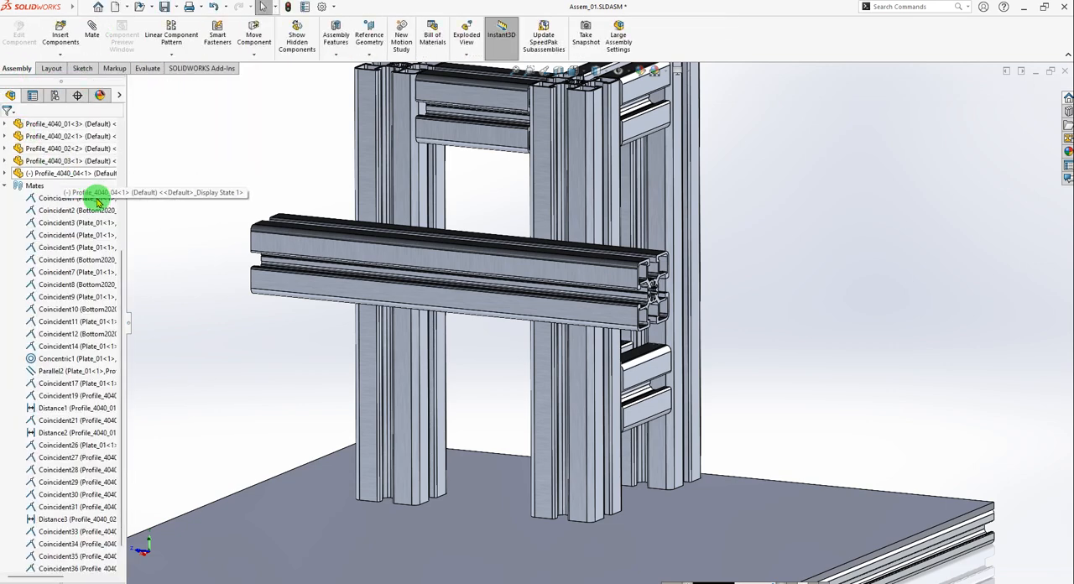
click(37, 174)
click(6, 186)
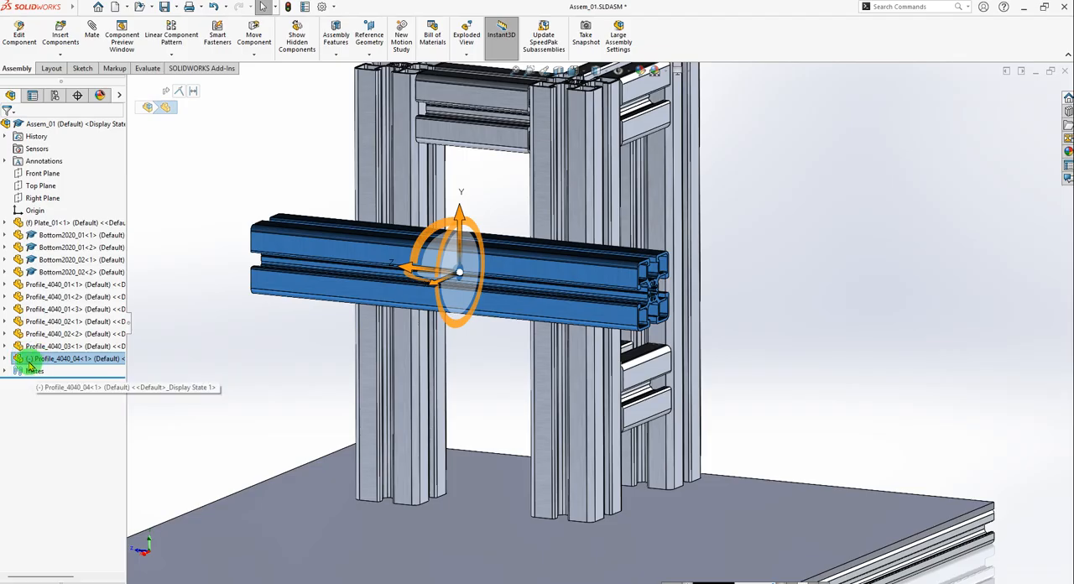
click(294, 365)
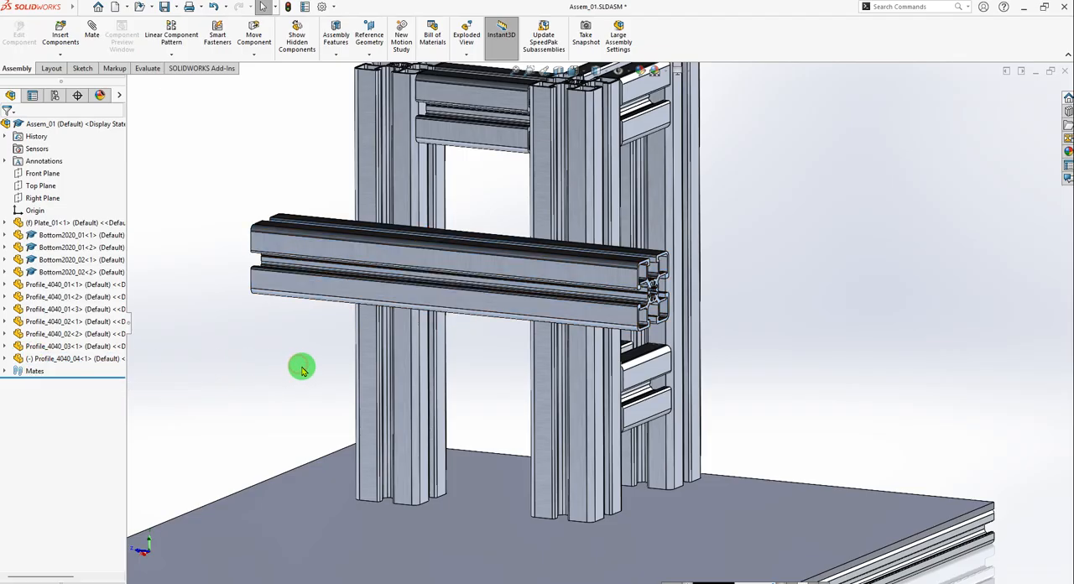
Start a mate between the top face of Plate_01 and the underside of Profile_4040_04.
click(92, 32)
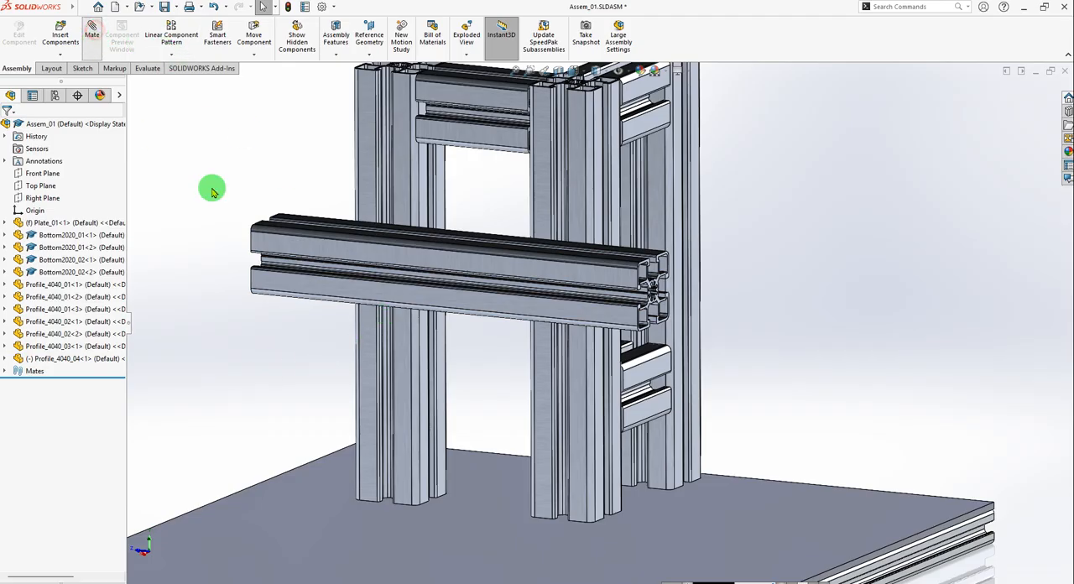
click(457, 531)
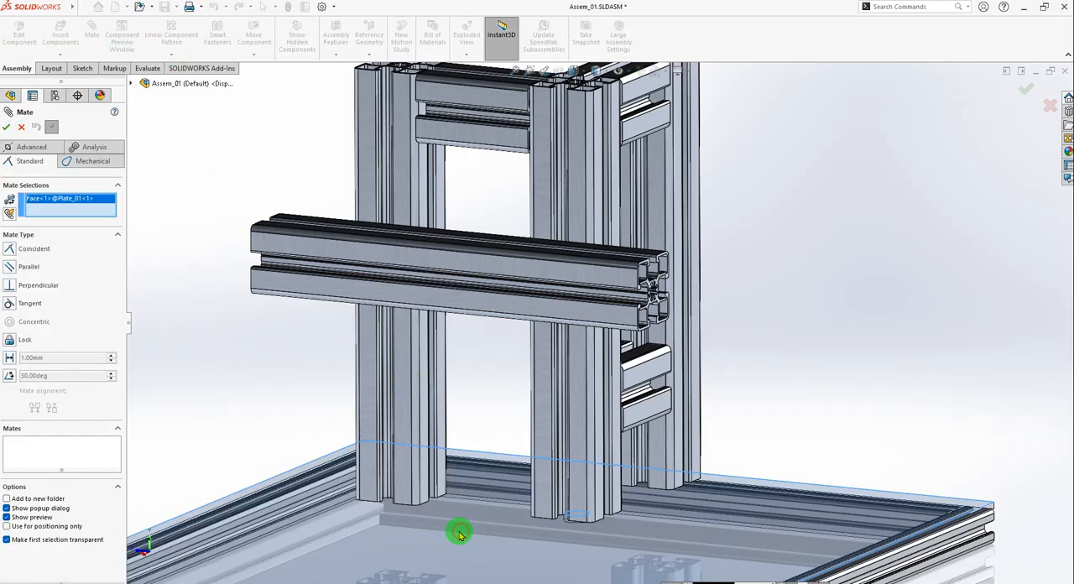
scroll(617, 351, down, 3)
middle_drag(618, 351, 553, 234)
scroll(621, 310, up, 8)
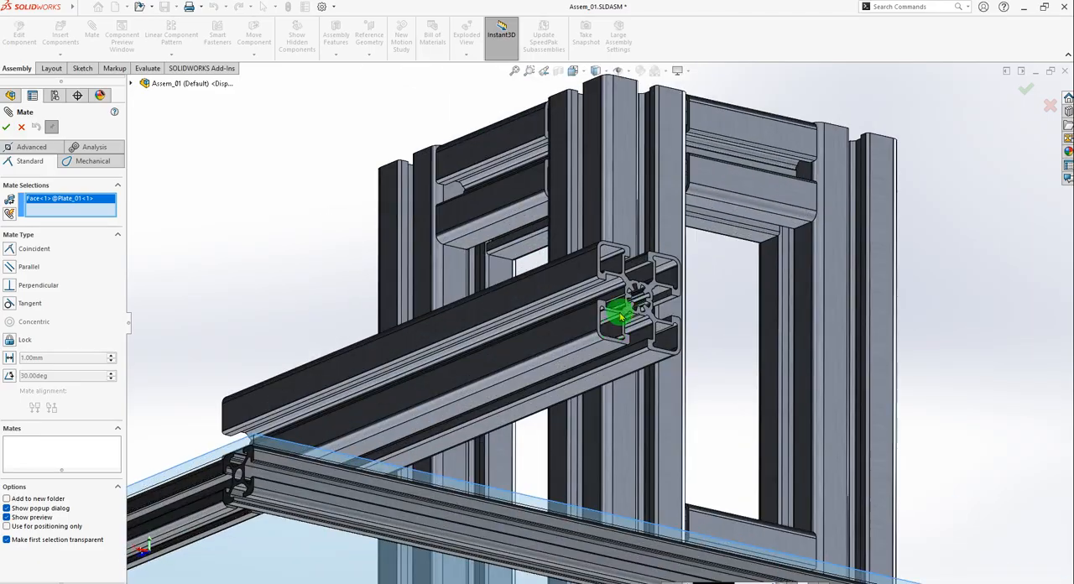
click(579, 343)
scroll(530, 383, down, 10)
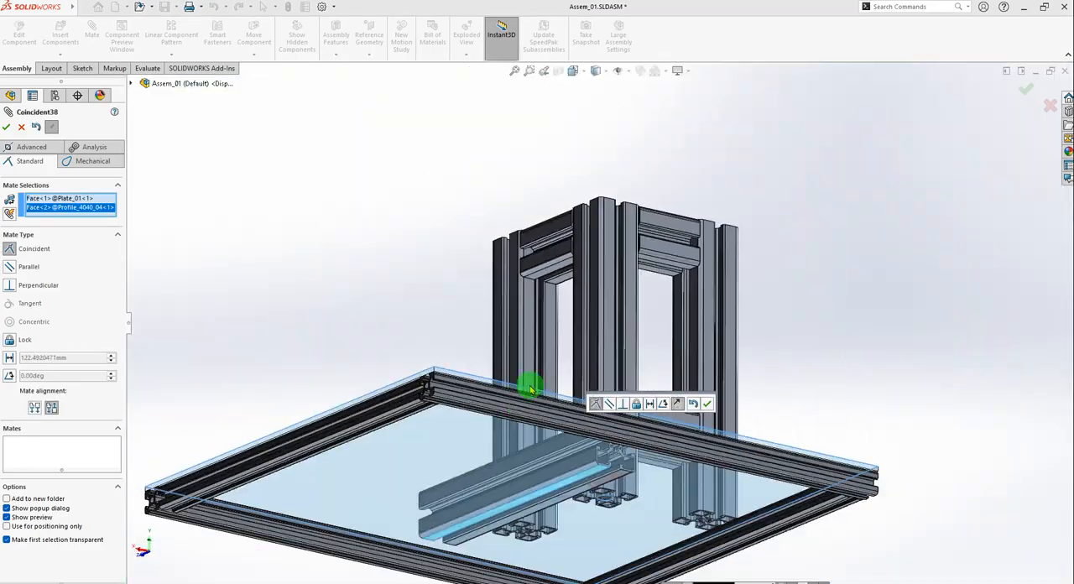
middle_drag(532, 375, 587, 343)
scroll(546, 381, up, 8)
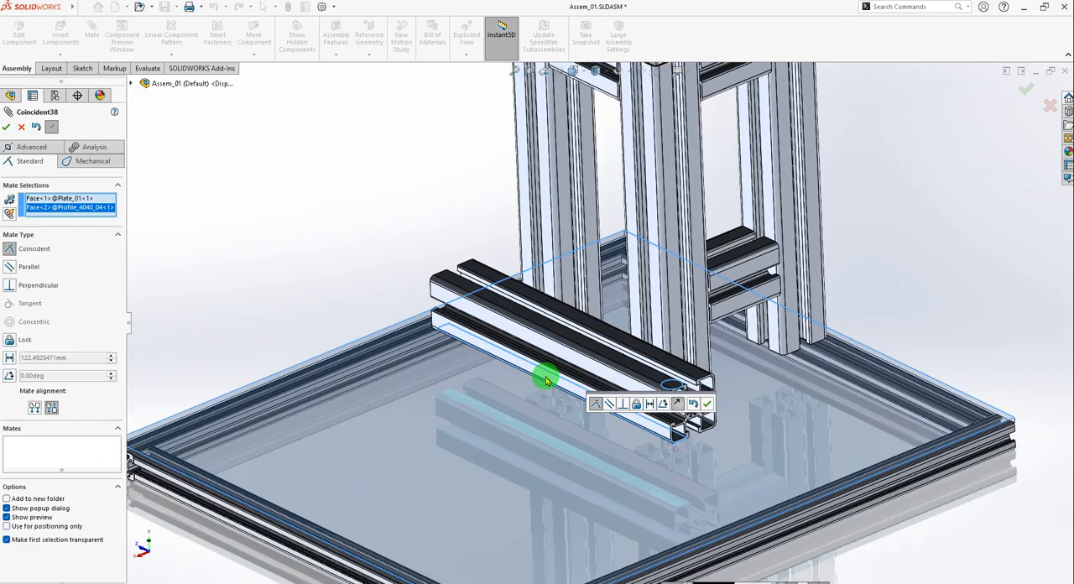
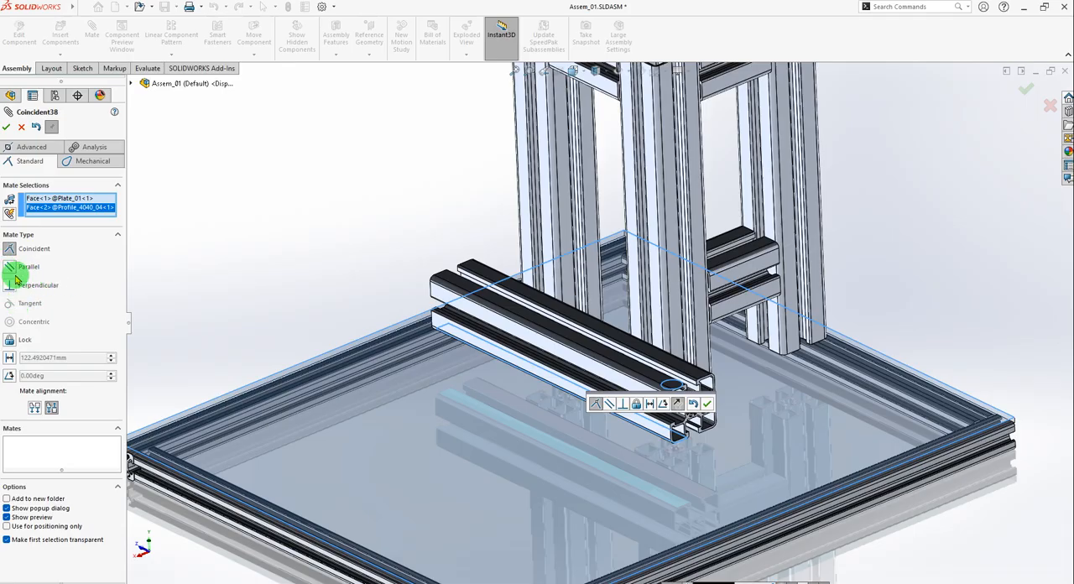
Apply a 150 mm distance mate between the top face of Plate_01 and the underside of Profile_4040_04.
click(10, 356)
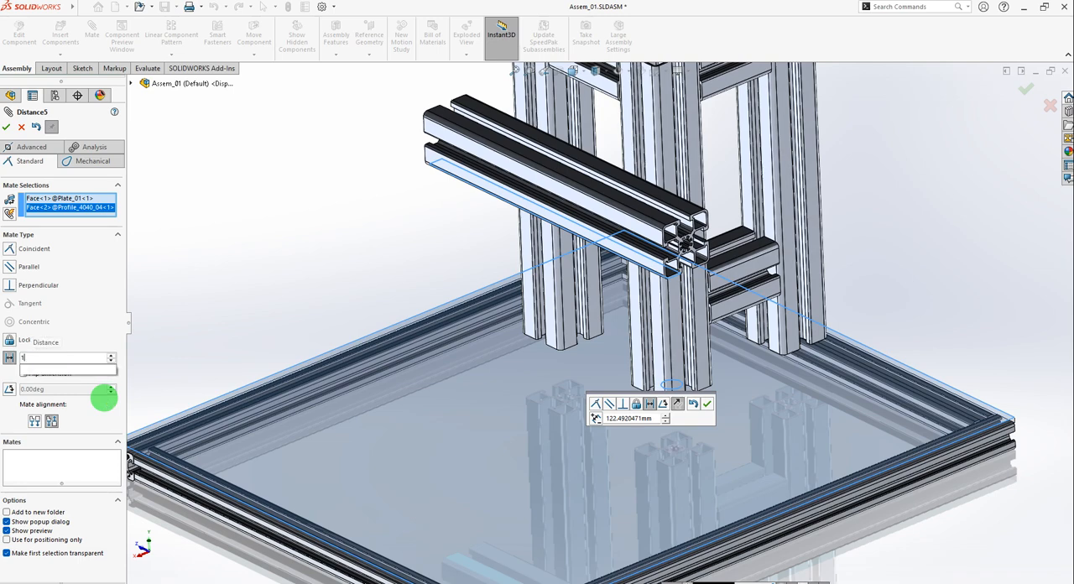
text(150)
key(Return)
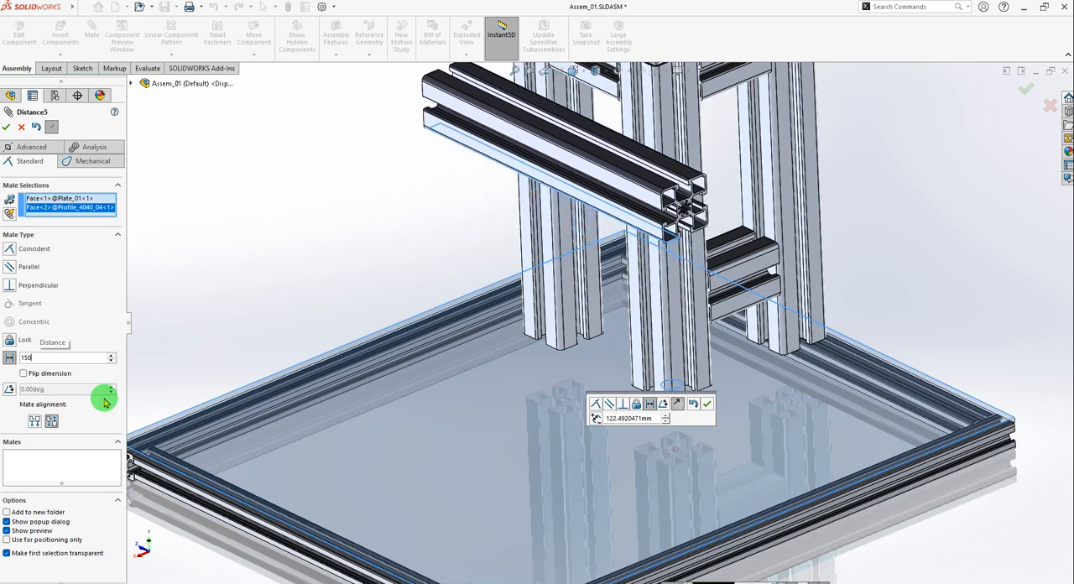
click(710, 407)
Examine the frame from several angles, focusing on the open profile ends and the joints between posts and crossbars.
scroll(529, 336, up, 8)
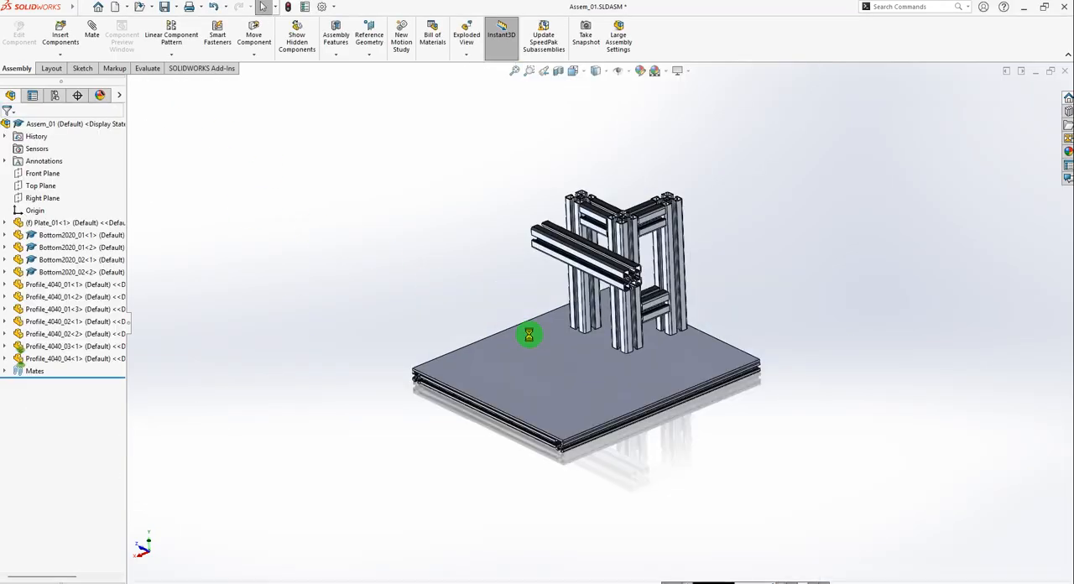
scroll(635, 278, down, 7)
scroll(587, 378, up, 2)
middle_drag(598, 397, 650, 372)
scroll(691, 313, down, 2)
scroll(732, 341, up, 5)
scroll(731, 341, down, 3)
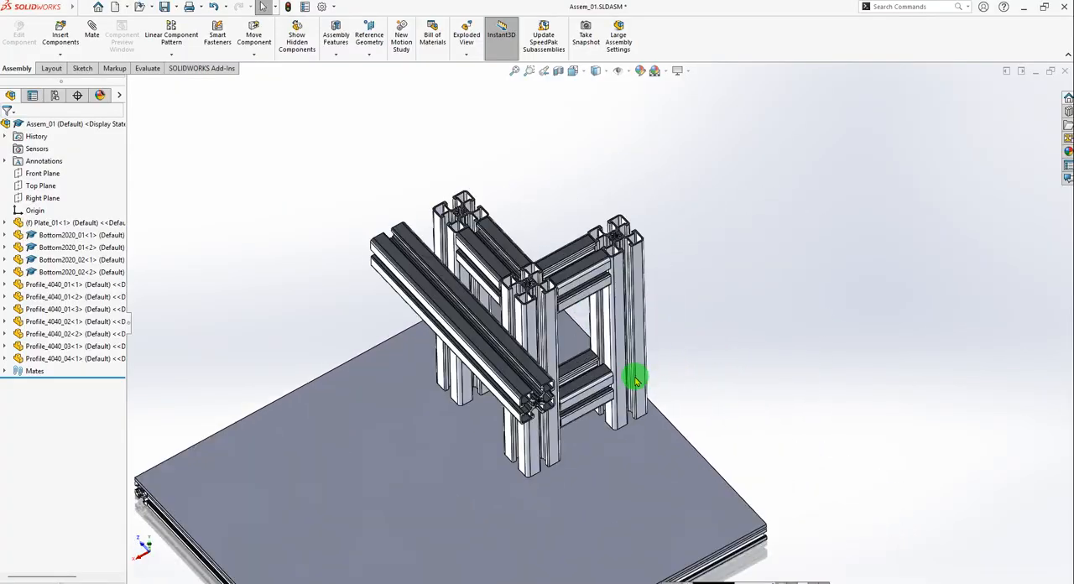
scroll(711, 339, down, 1)
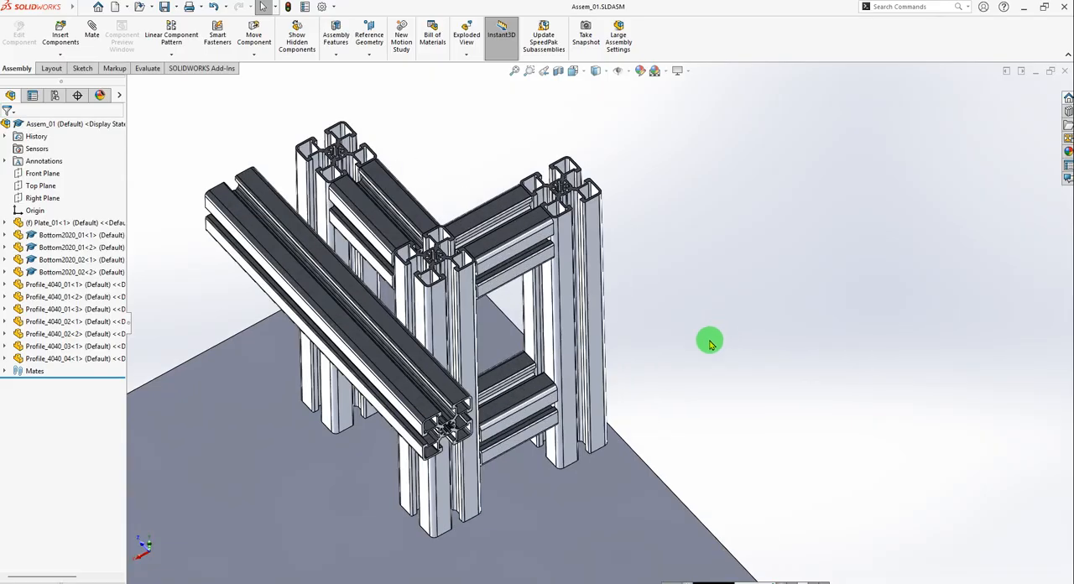
scroll(676, 337, up, 2)
middle_drag(601, 365, 559, 309)
scroll(545, 386, up, 4)
scroll(596, 317, down, 4)
scroll(591, 317, down, 3)
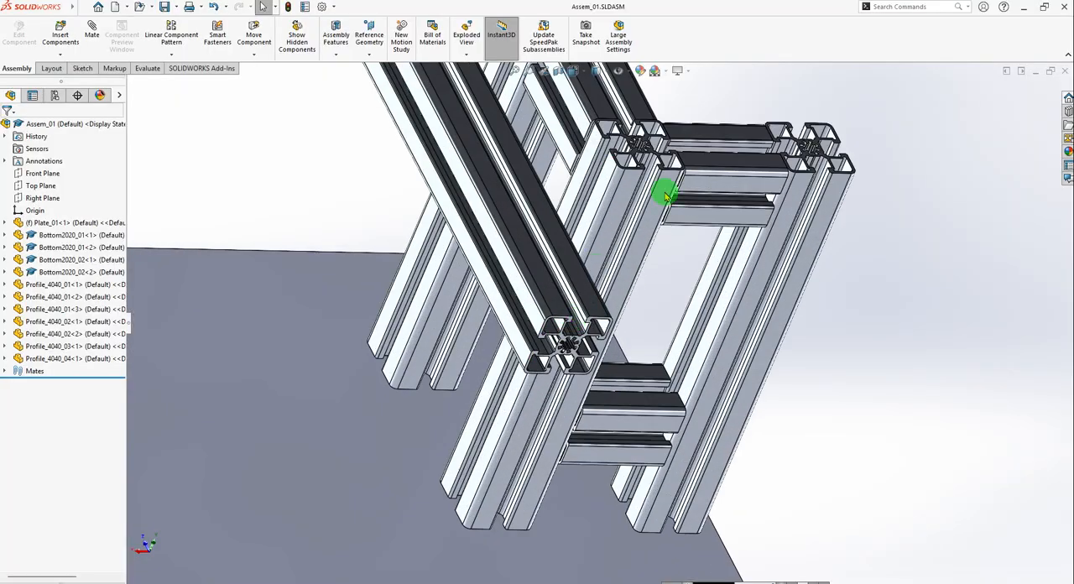
scroll(653, 208, down, 2)
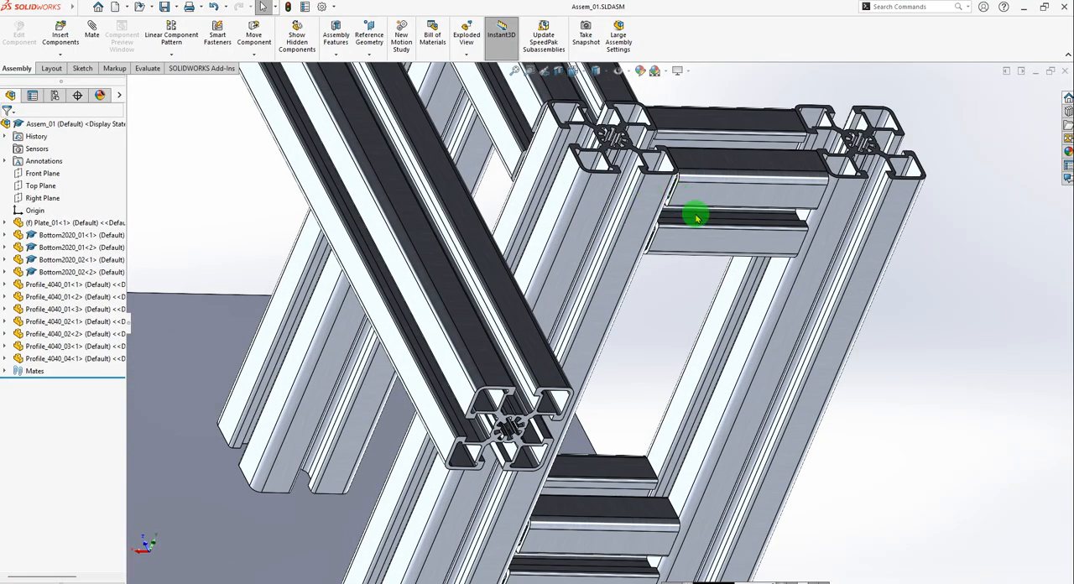
scroll(640, 206, down, 2)
scroll(634, 256, down, 2)
scroll(619, 297, up, 2)
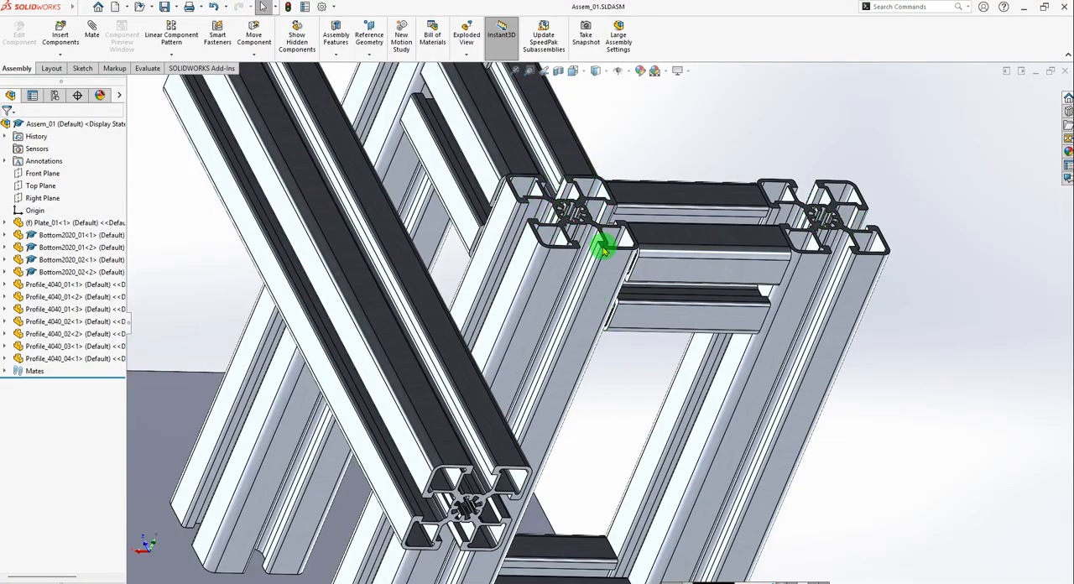
scroll(602, 344, up, 3)
scroll(561, 388, up, 2)
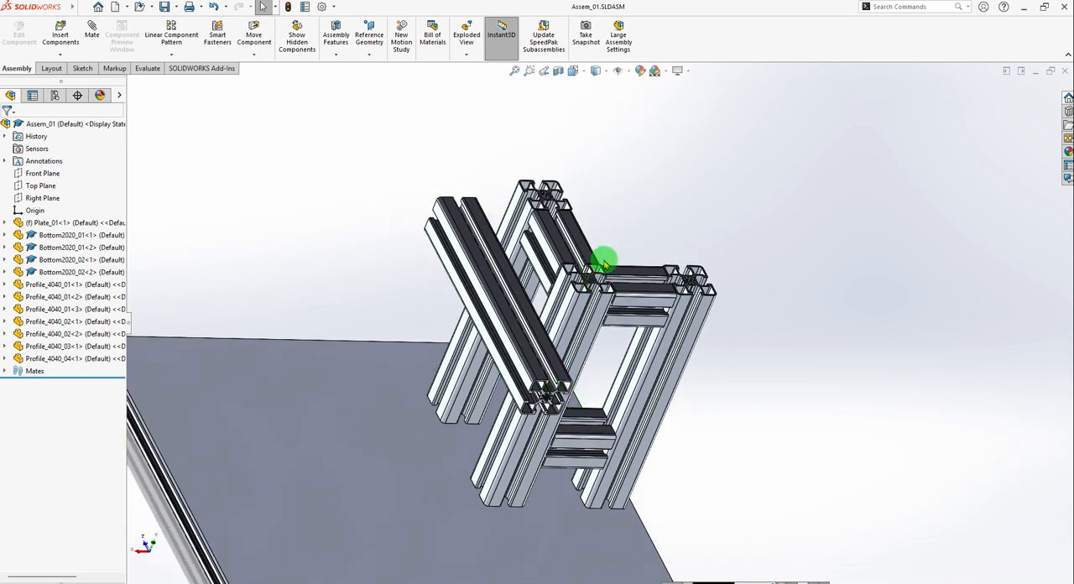
Switch to Total Commander, look through the project folder and its profile-4040-family-1.snapshot.10 subfolder, and return to Assem_01 in SOLIDWORKS.
key(ctrl+Tab)
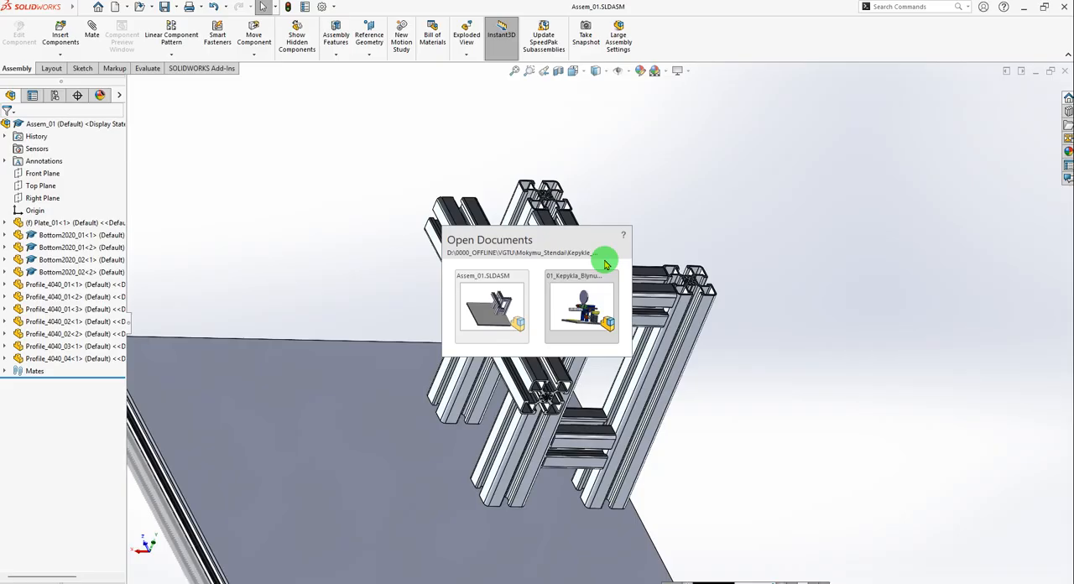
key(ctrl+Tab)
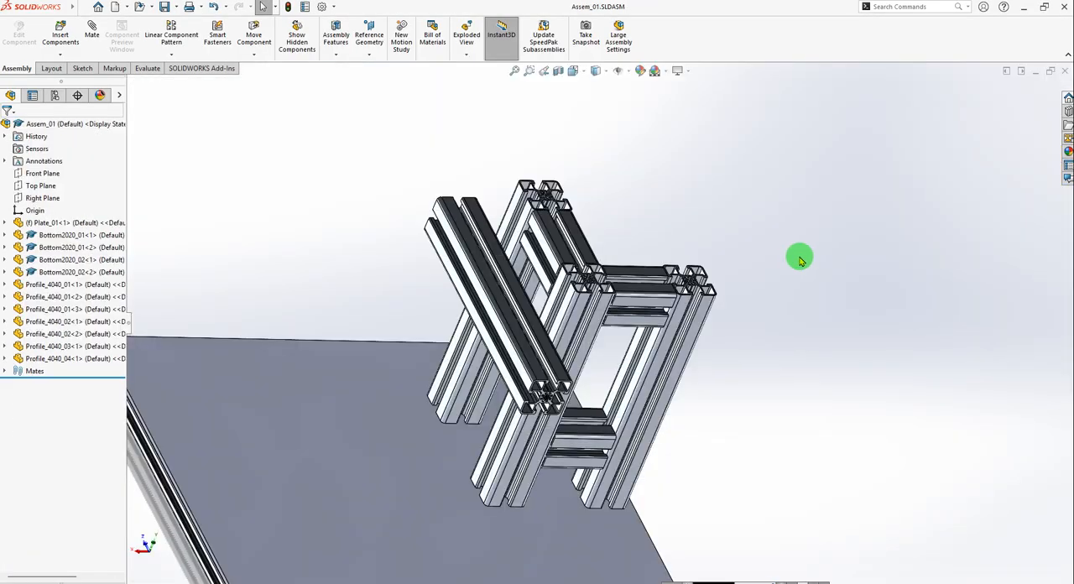
key(alt+Tab)
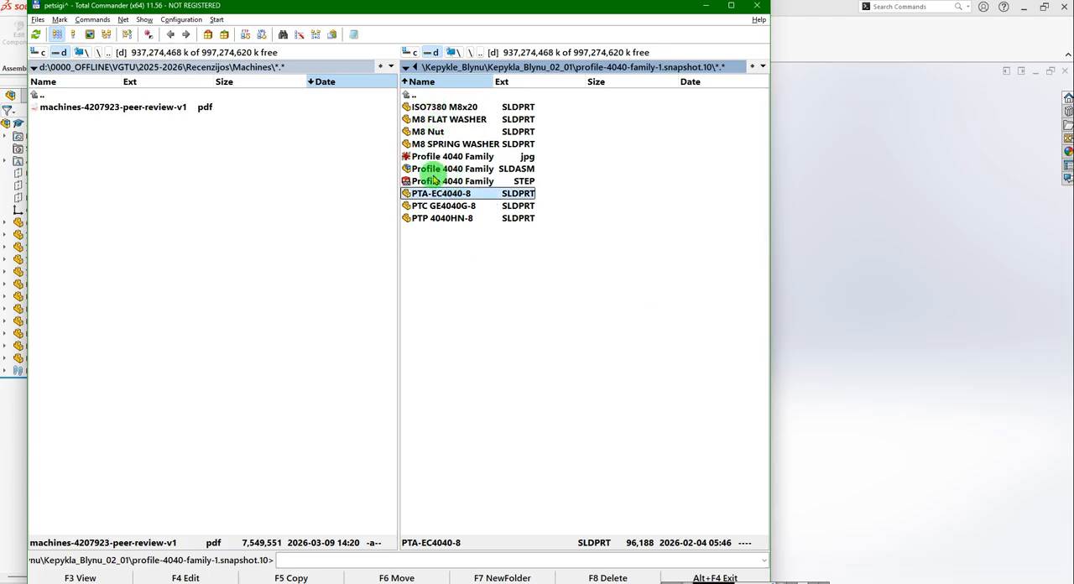
double_click(415, 95)
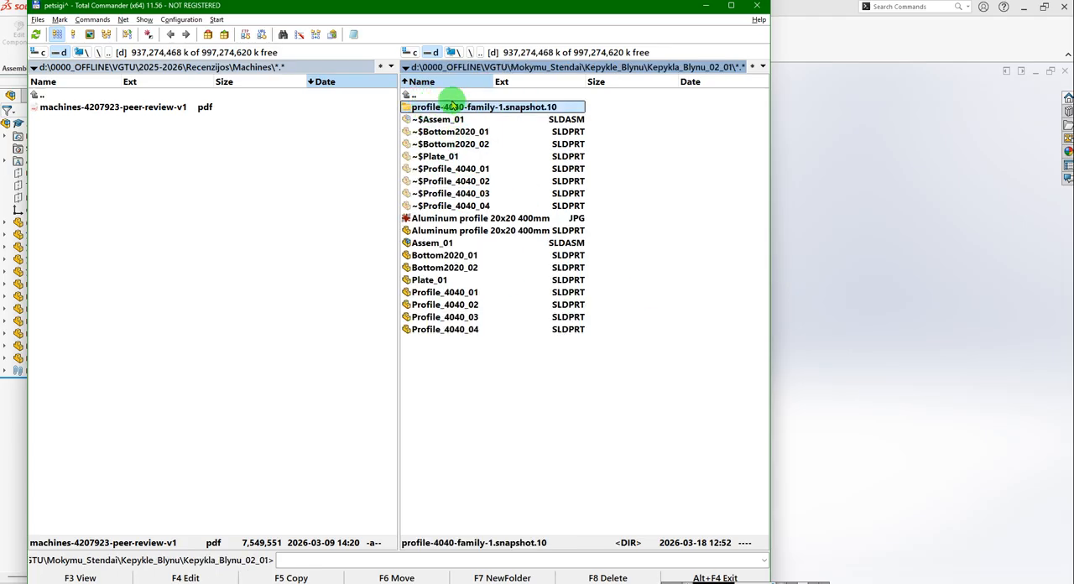
double_click(453, 107)
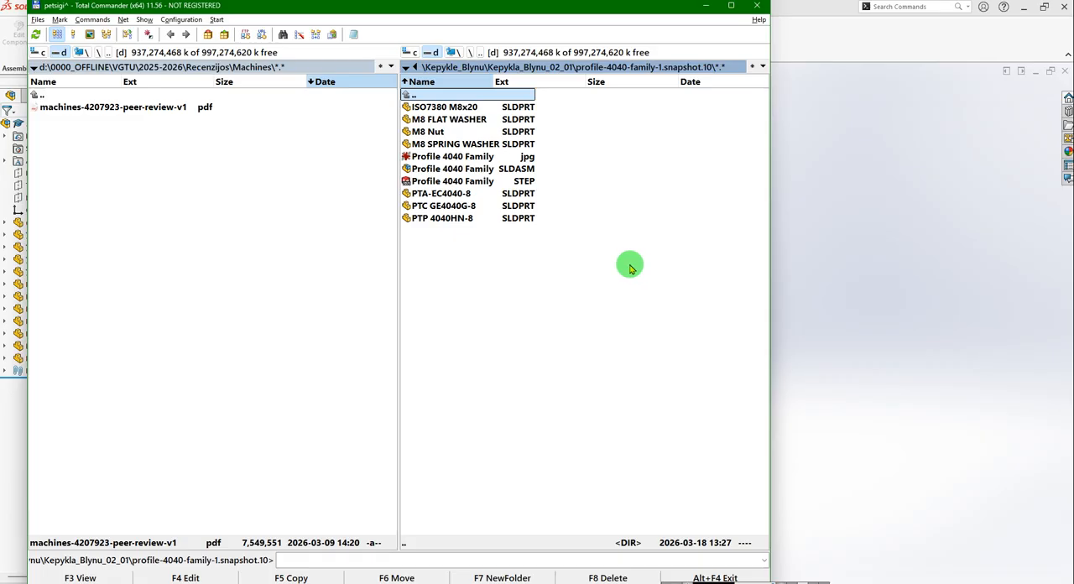
click(889, 223)
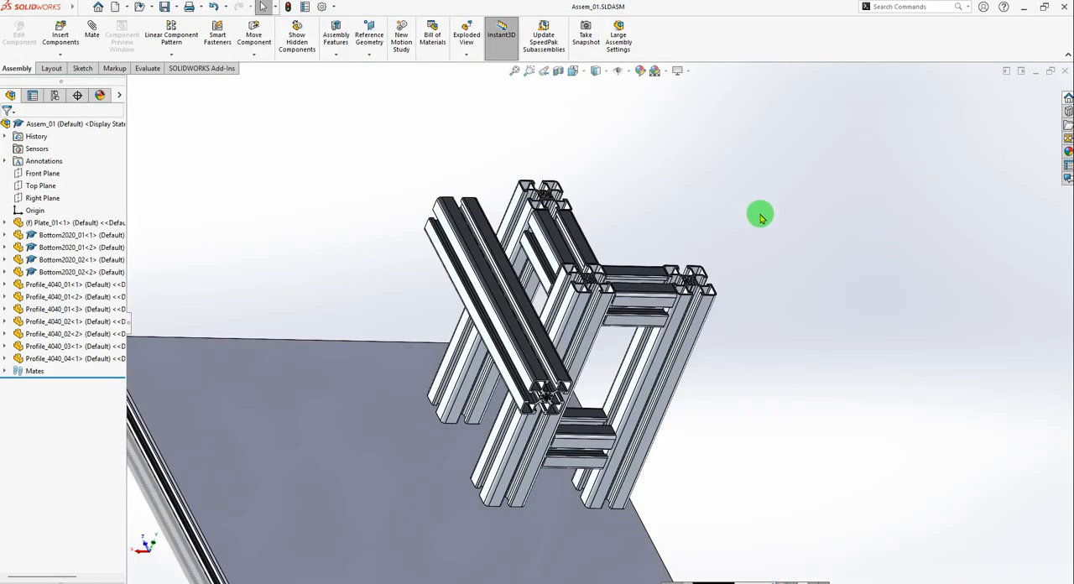
Start opening a file and go into the profile-4040-family-1.snapshot.10 folder to preview the ISO7380 M8x20 screw.
key(ctrl+o)
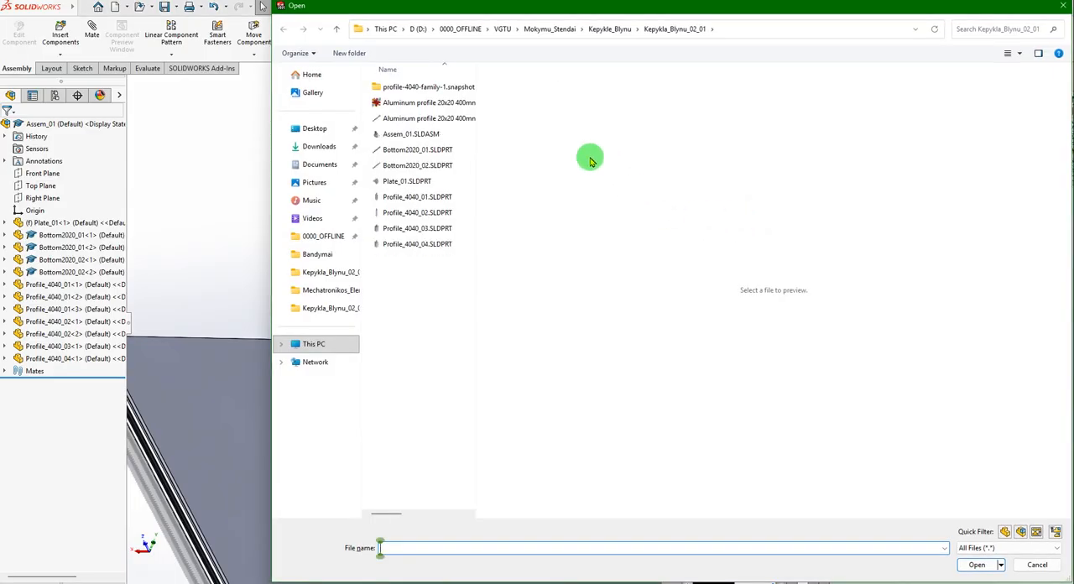
click(419, 118)
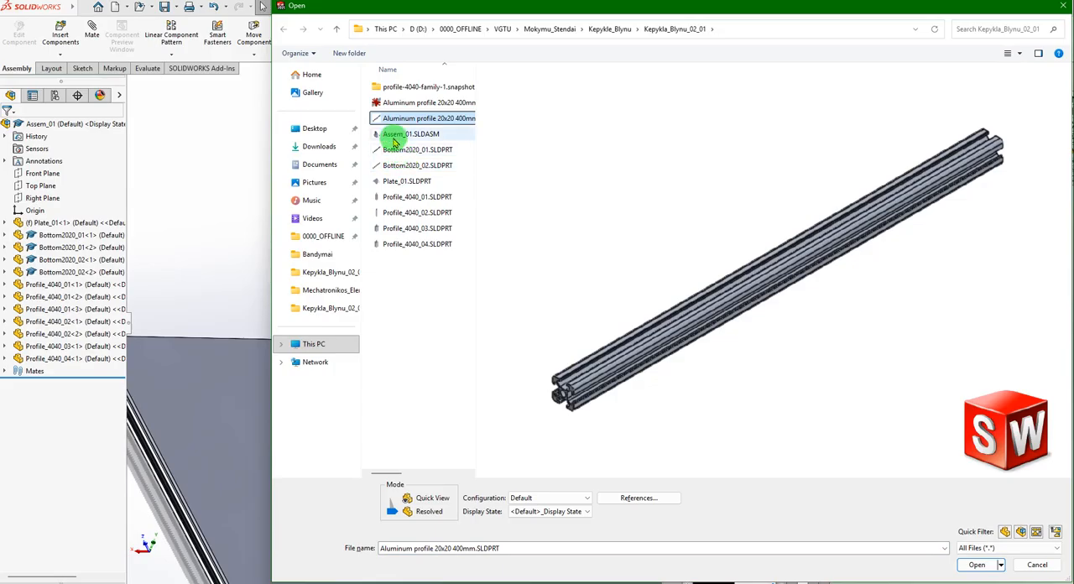
click(398, 134)
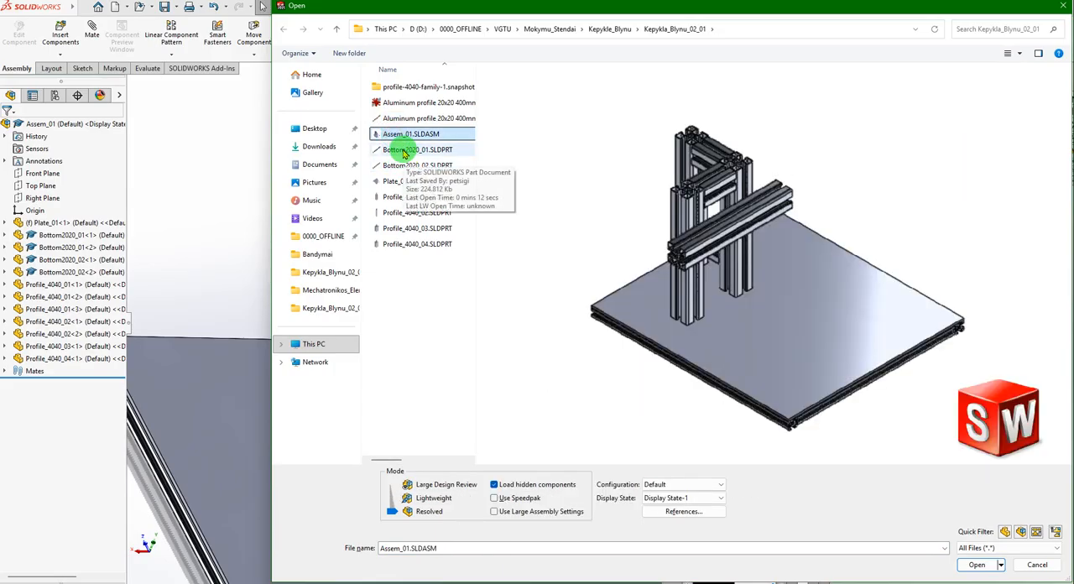
double_click(393, 87)
click(395, 88)
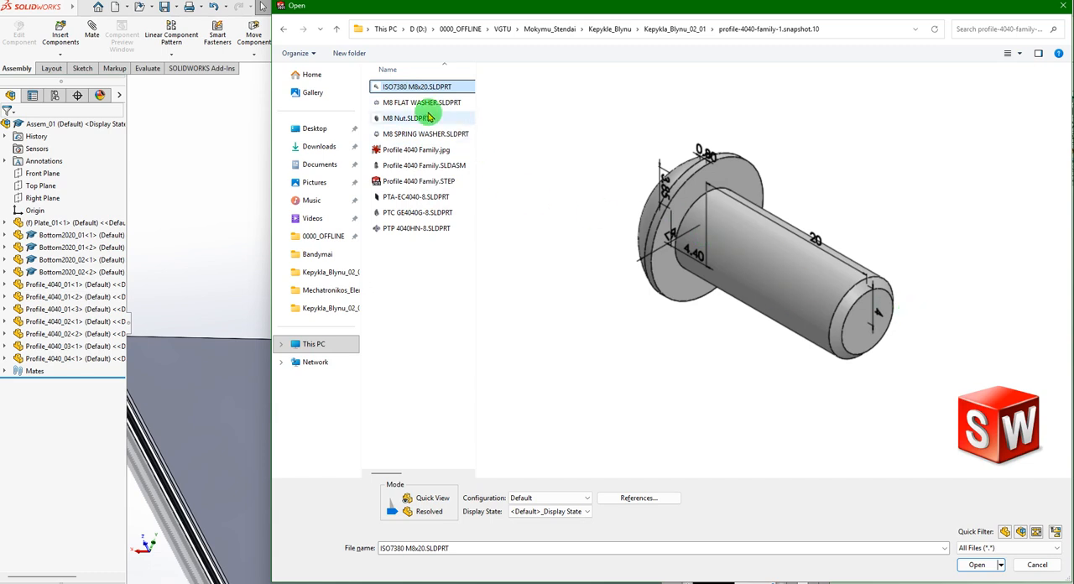
Preview the washer, nut and profile family files one after another, and open the end cap part PTA-EC4040-8.SLDPRT.
click(412, 102)
click(408, 118)
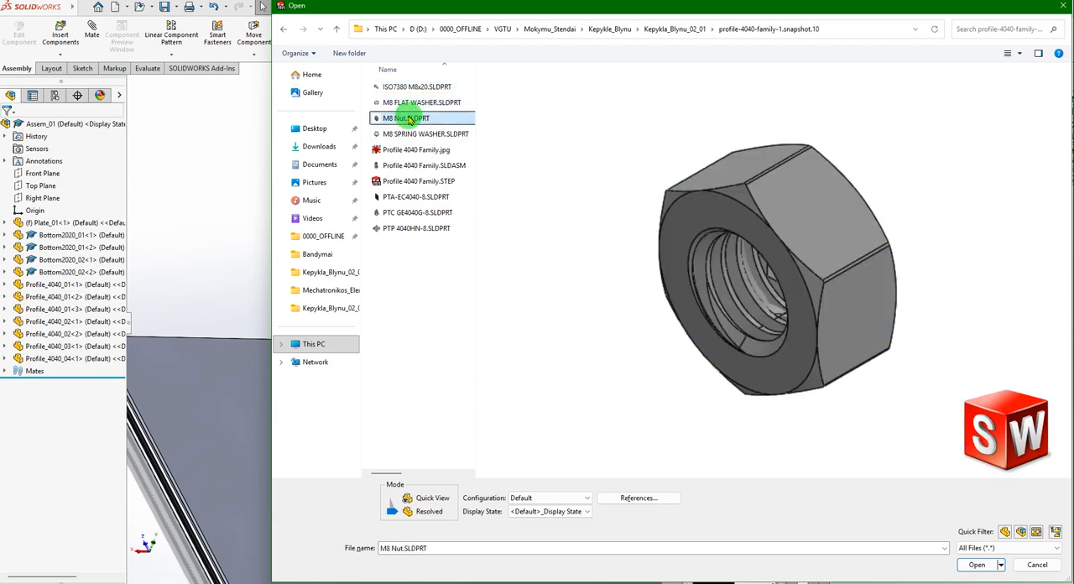
click(401, 135)
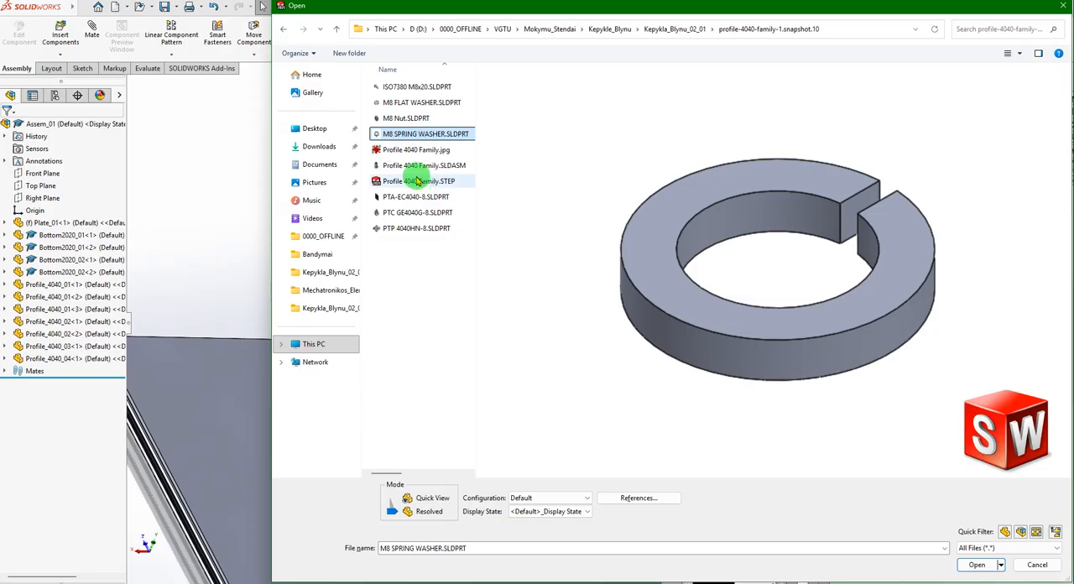
click(403, 151)
click(408, 165)
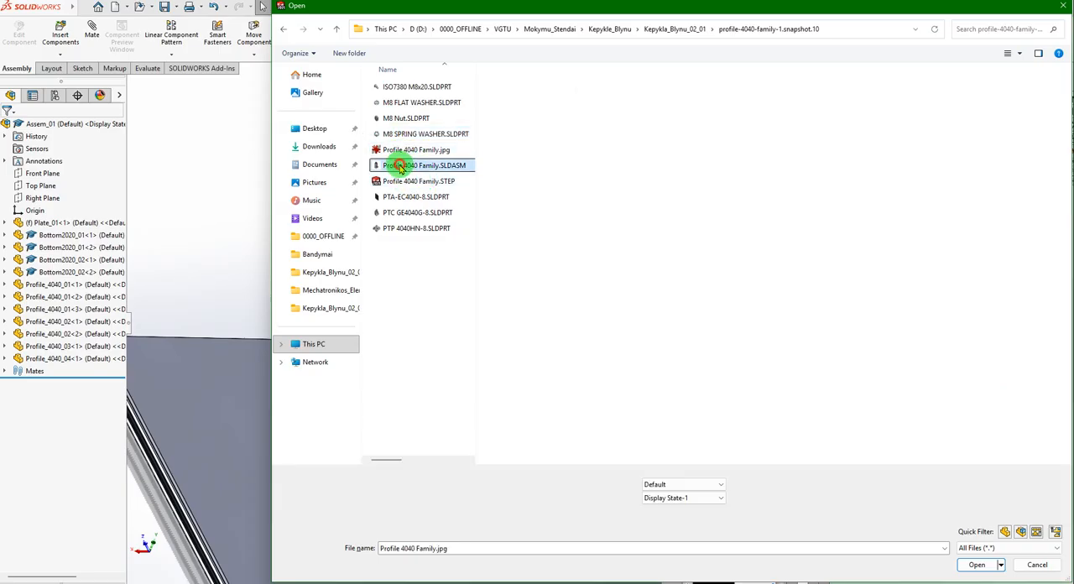
click(409, 181)
click(407, 196)
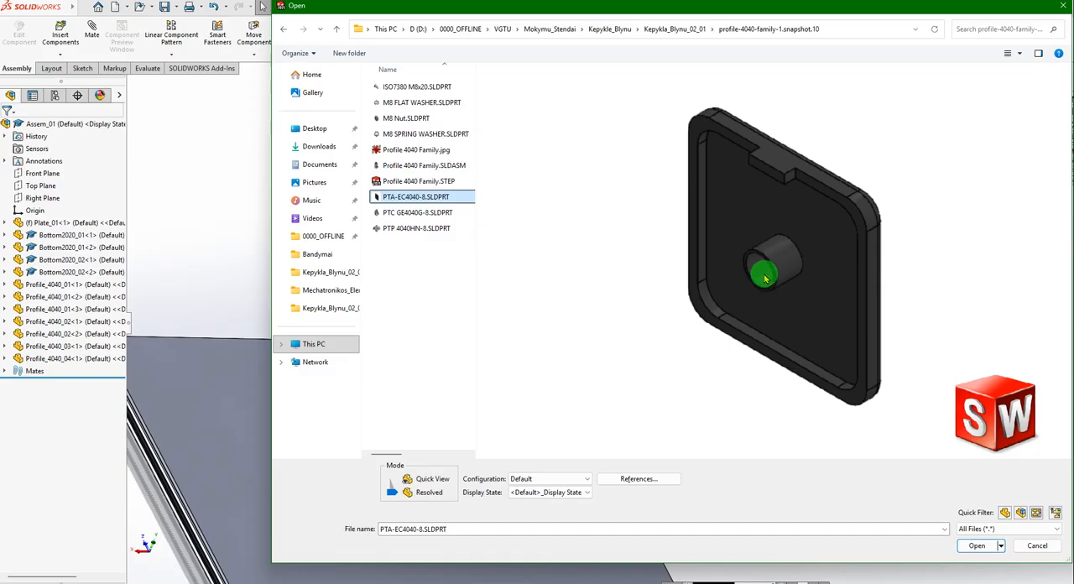
click(976, 546)
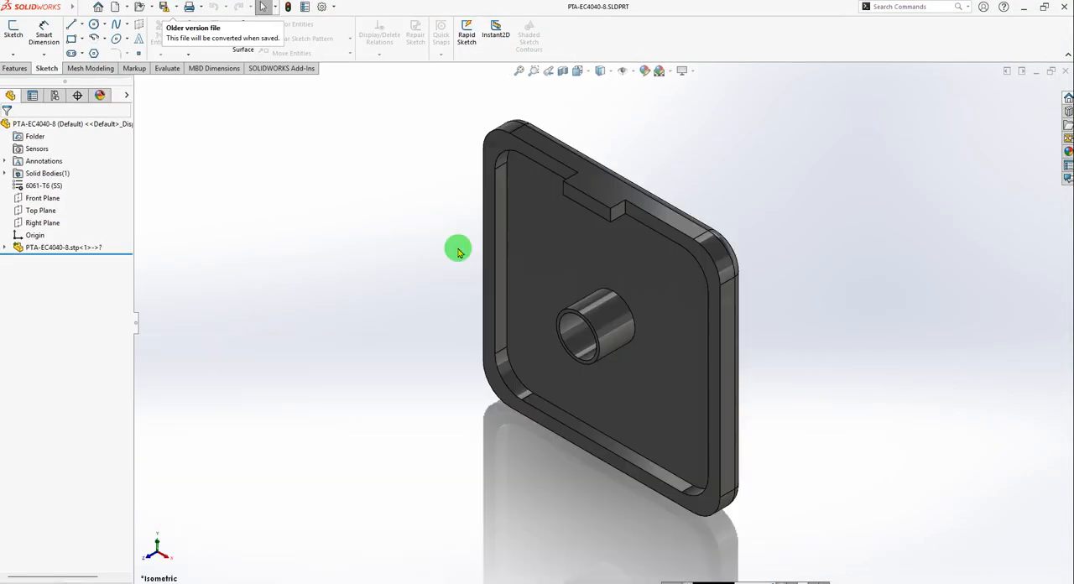
Save the end cap part as Cap_4040_01 in the Kepykla_Blynu_02_01 folder and return to Assem_01.
middle_drag(625, 288, 587, 322)
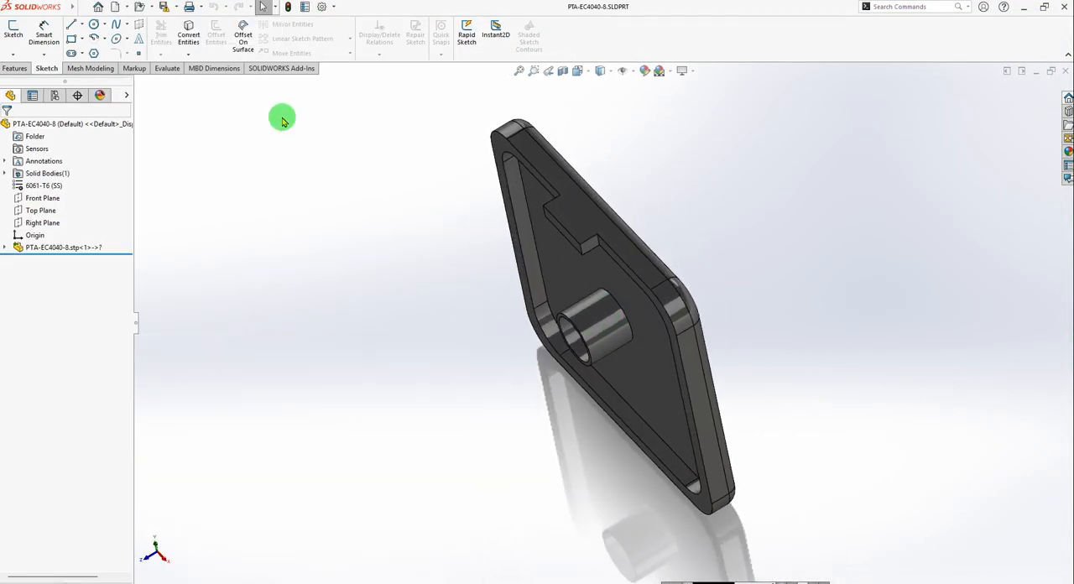
click(180, 9)
click(187, 28)
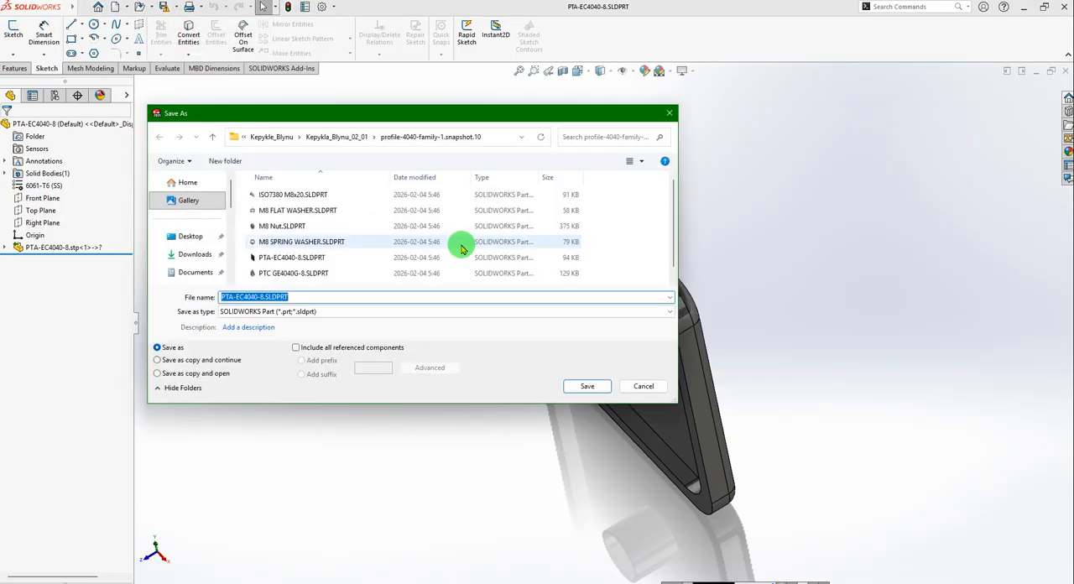
click(348, 138)
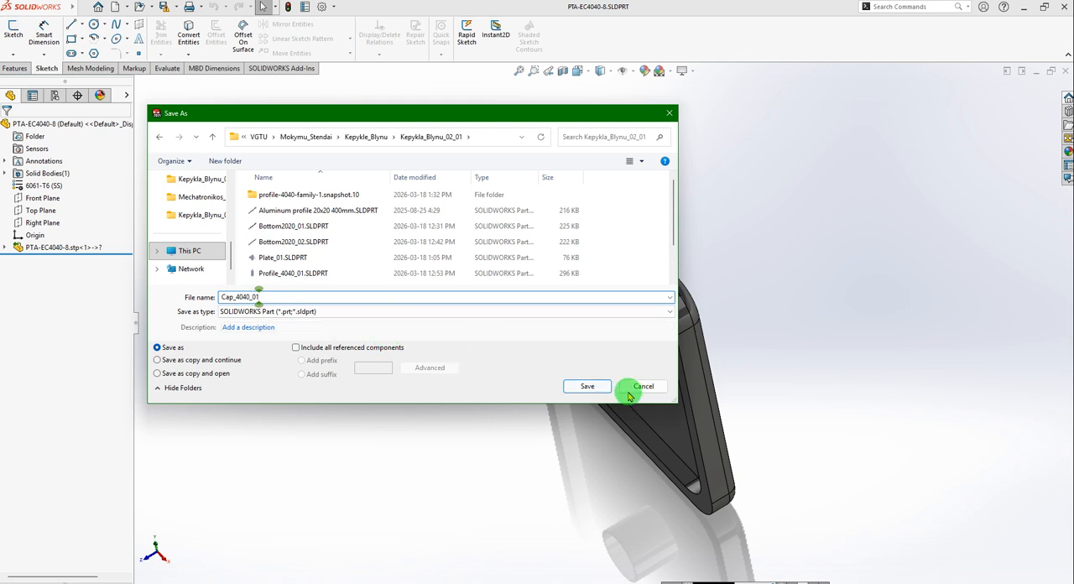
click(587, 386)
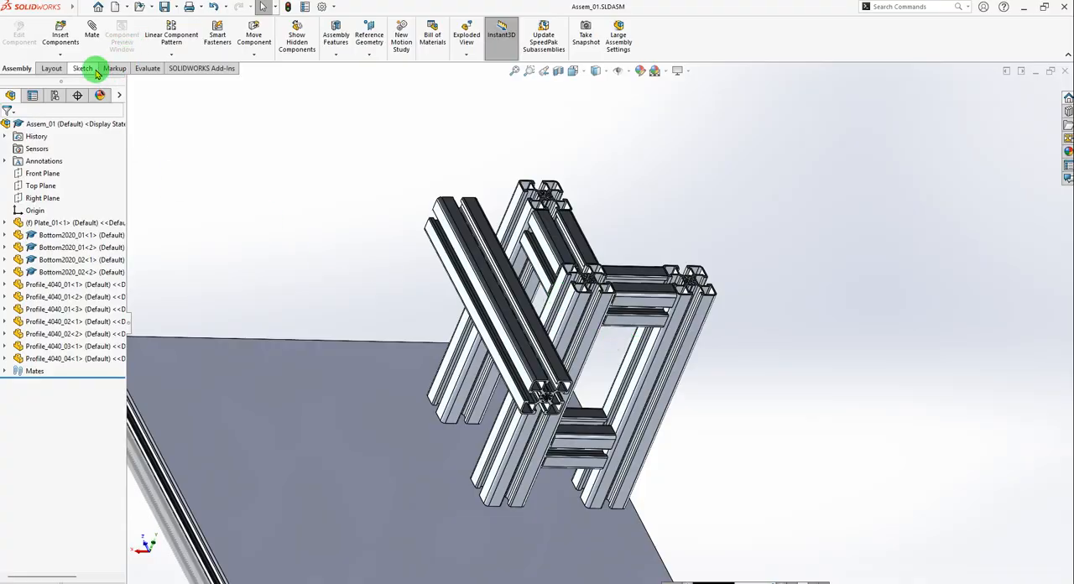
Insert the Cap_4040_01 part into the assembly and place it in free space beside the upper end of the frame.
click(61, 35)
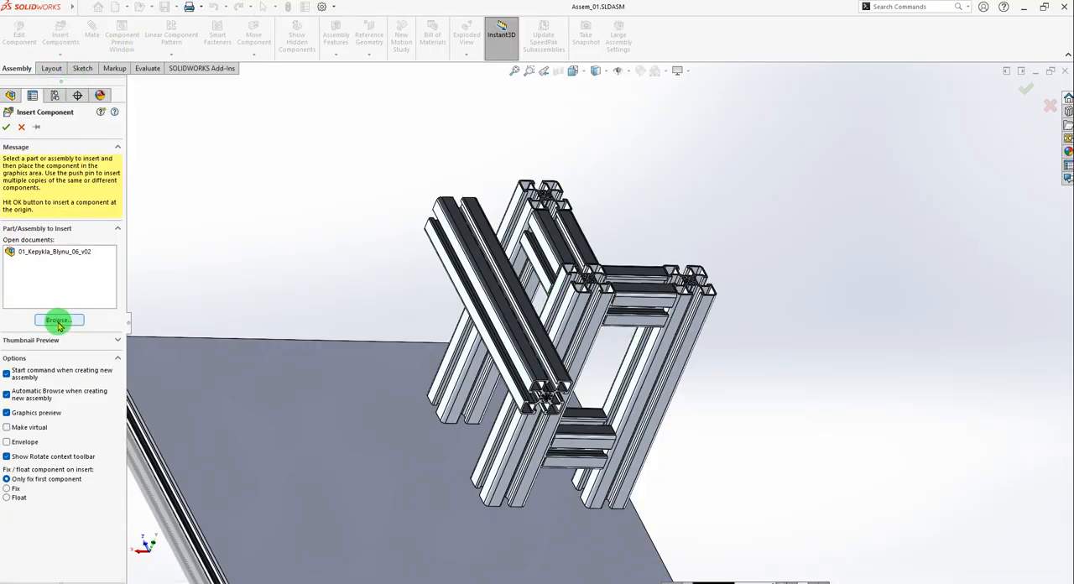
click(59, 322)
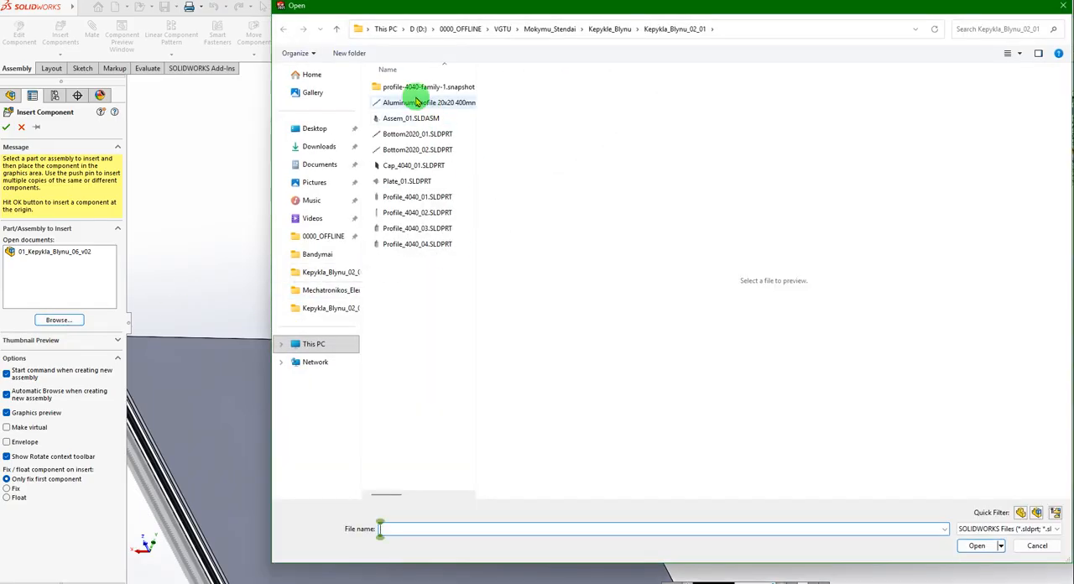
click(396, 166)
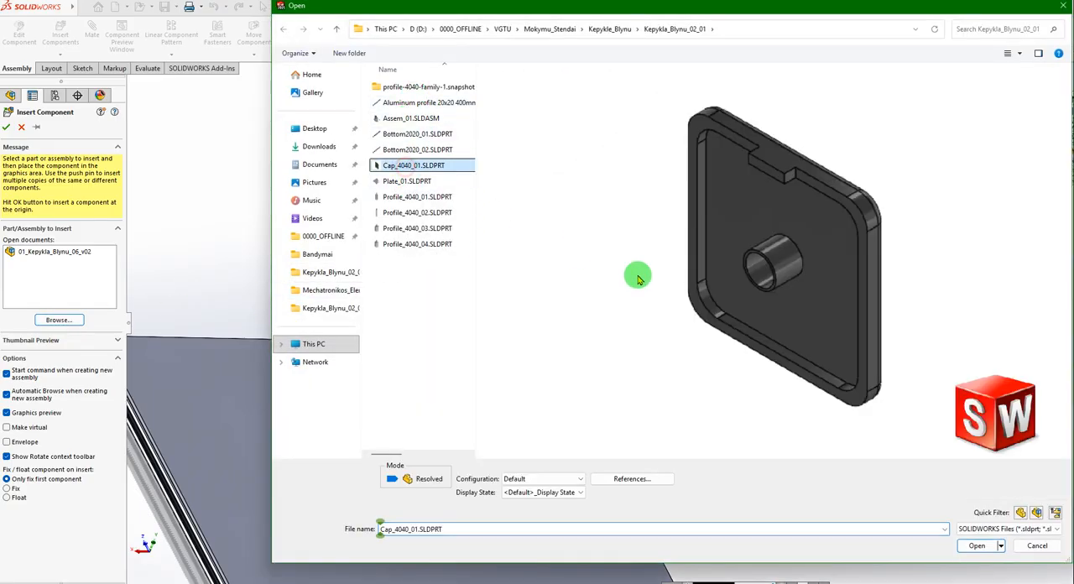
click(979, 546)
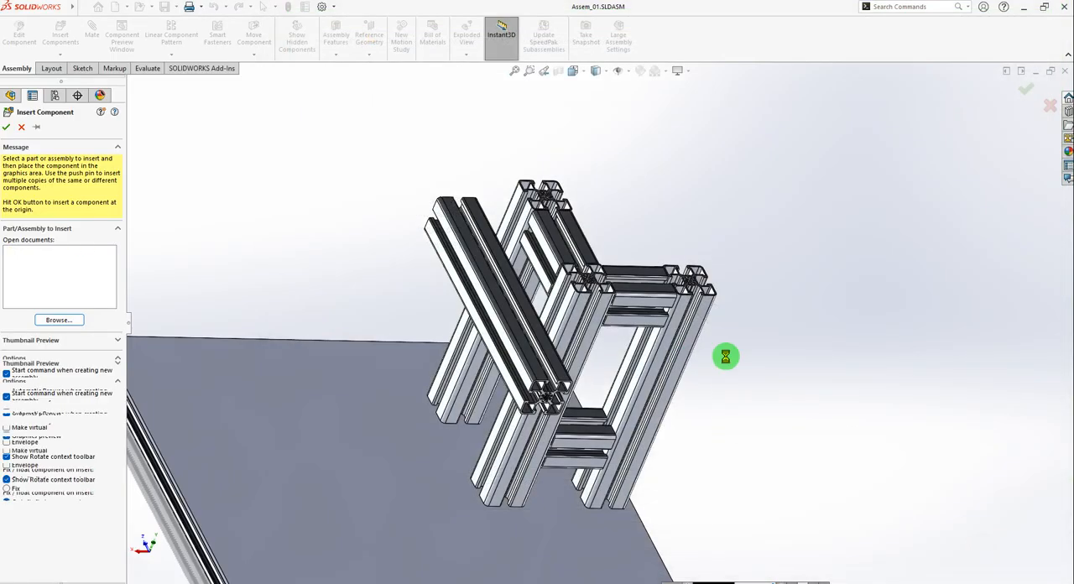
click(805, 225)
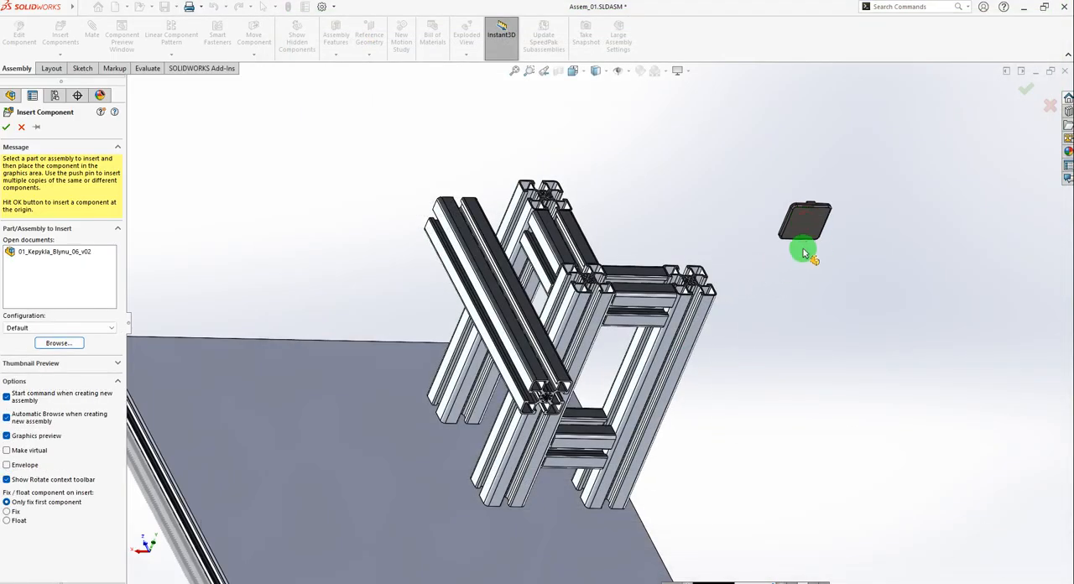
middle_drag(567, 485, 710, 456)
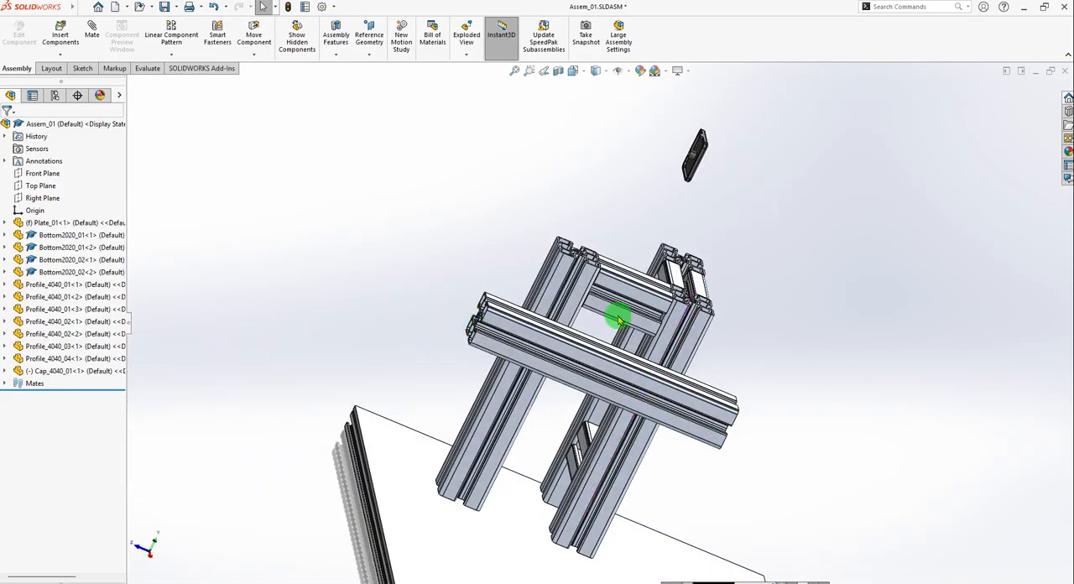
mouse_move(774, 431)
middle_down()
mouse_move(696, 419)
mouse_move(793, 424)
middle_up()
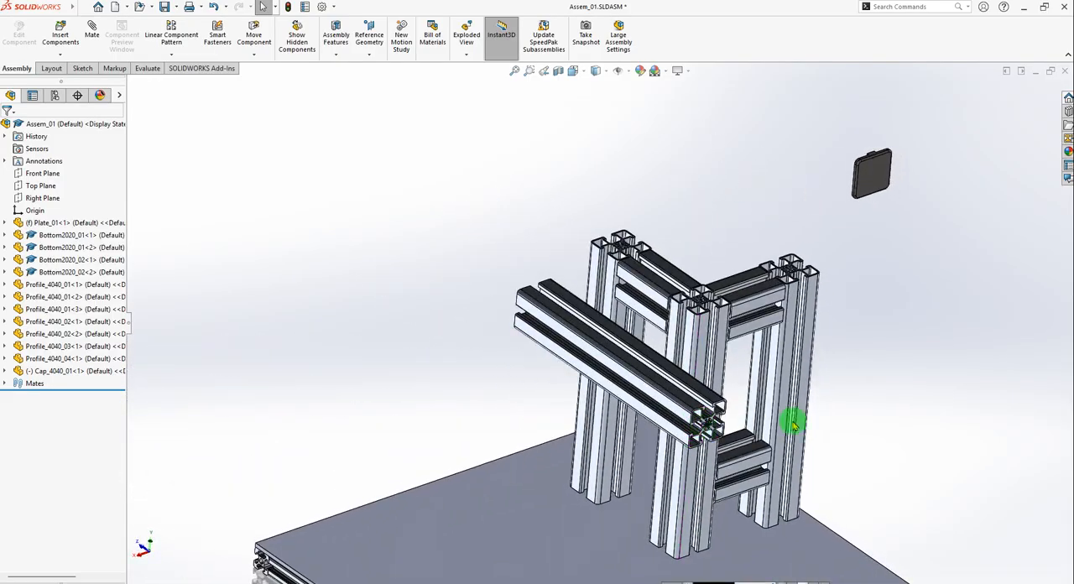
Duplicate the Cap_4040_01 component in the assembly until there are four additional copies.
click(32, 371)
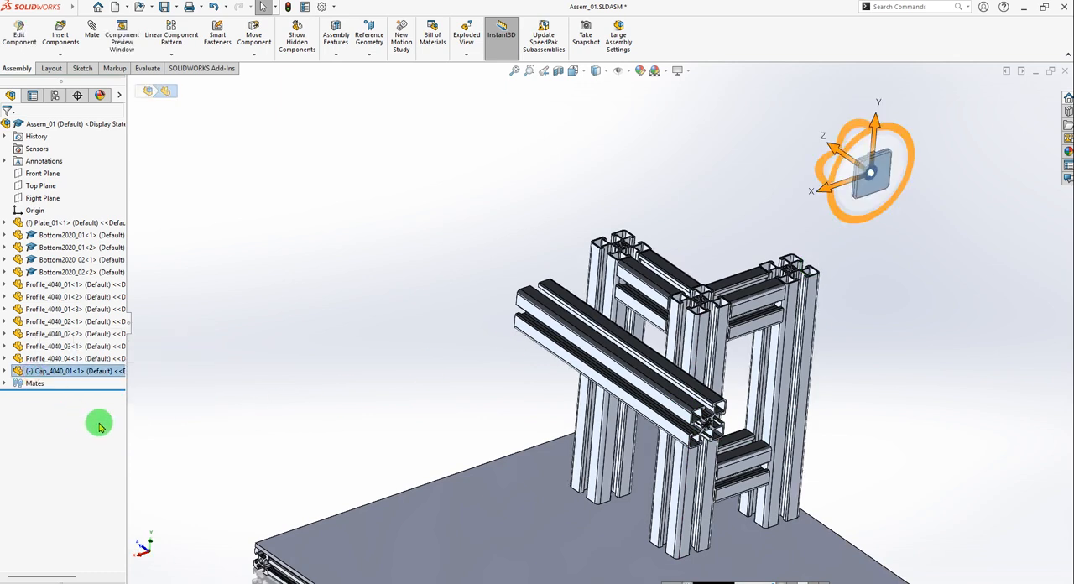
key(ctrl+v)
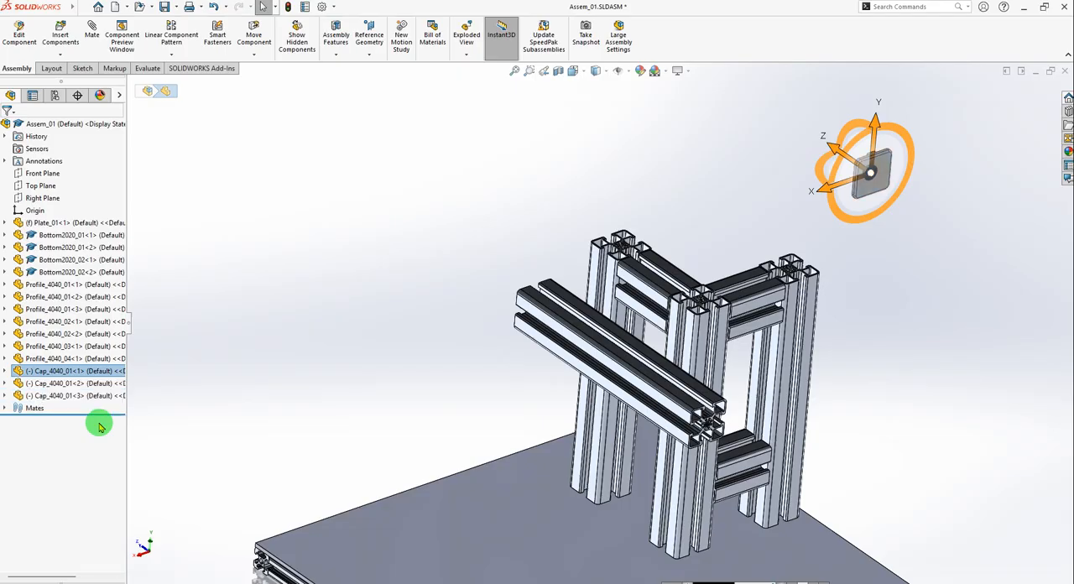
key(ctrl+v)
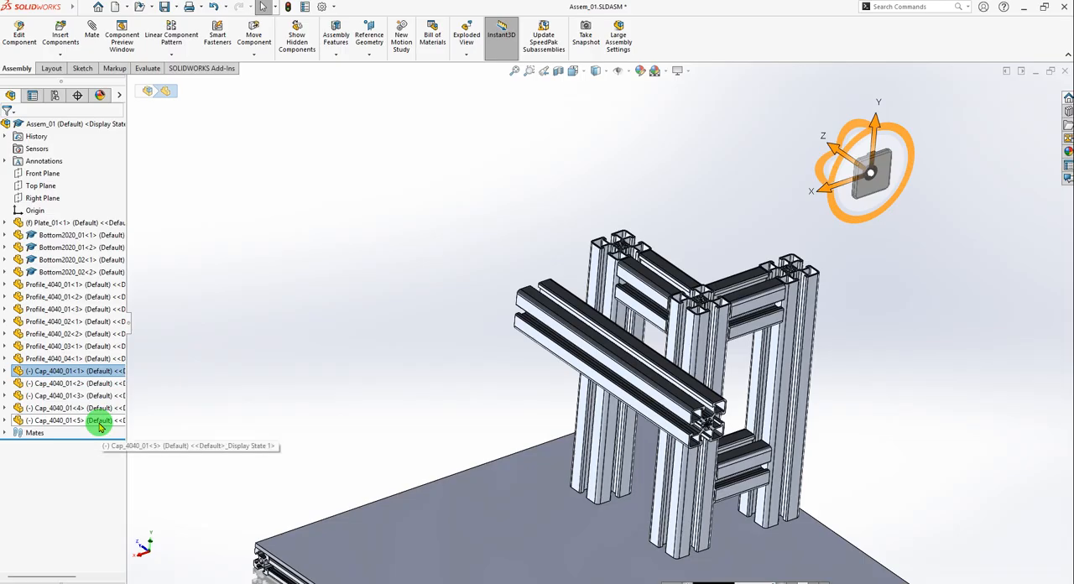
click(919, 254)
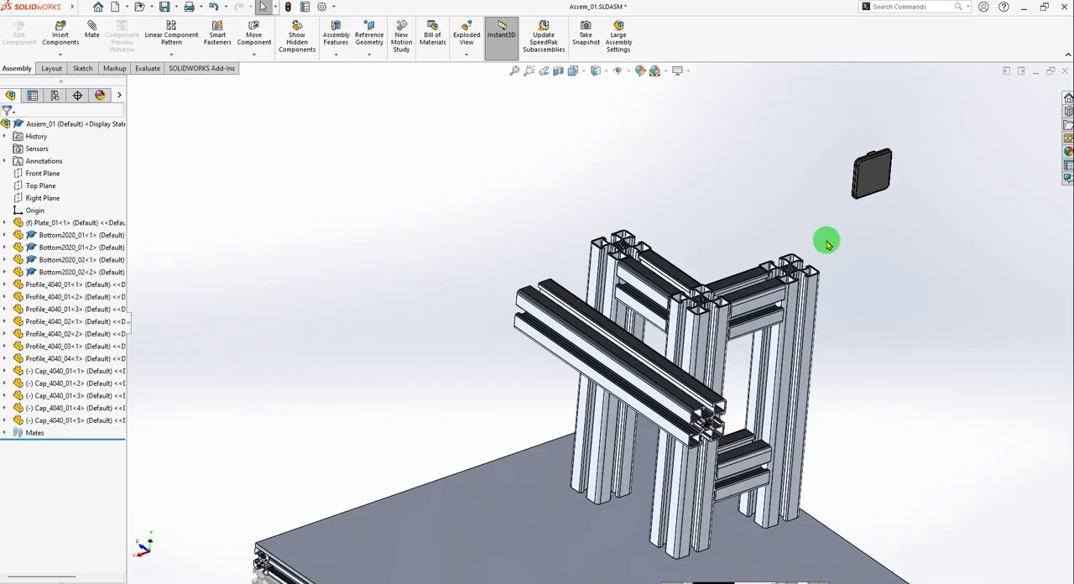
Set up a coincident mate between the first cap's notched edge face and the outer side face of the Profile_4040_01<3> post.
click(63, 375)
scroll(901, 200, down, 2)
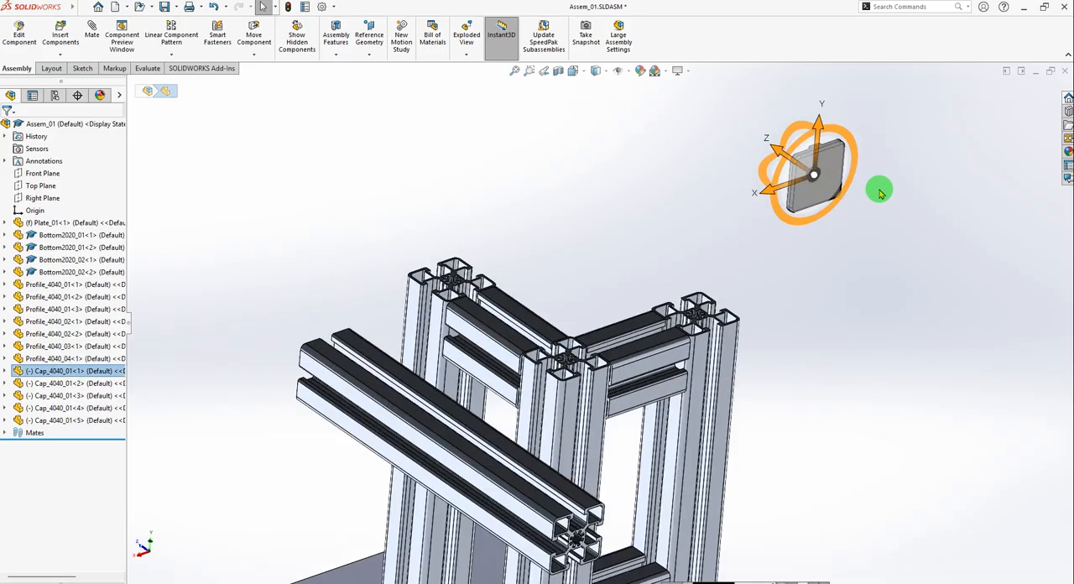
scroll(881, 194, down, 3)
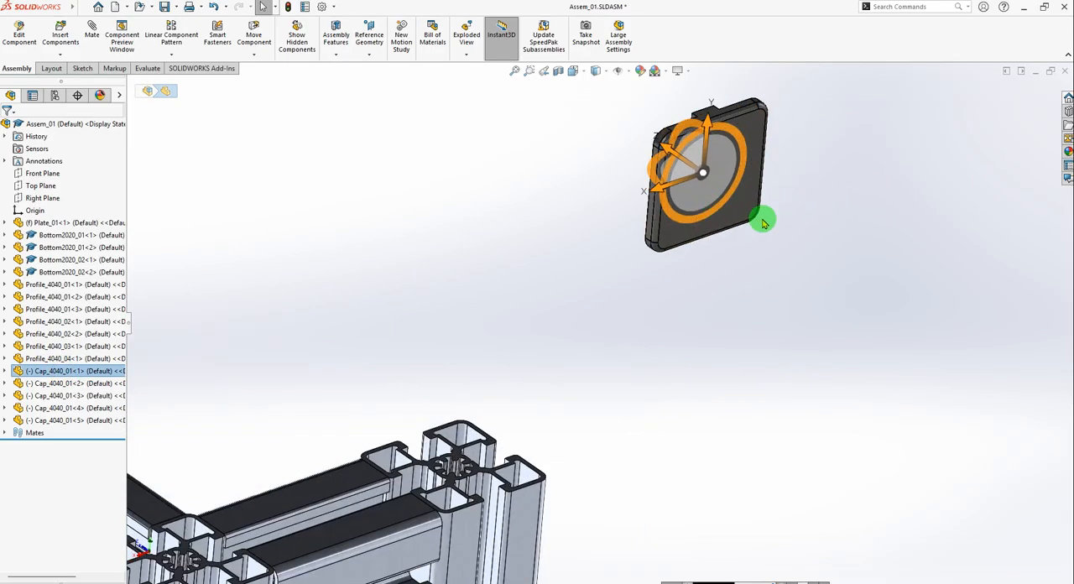
click(362, 194)
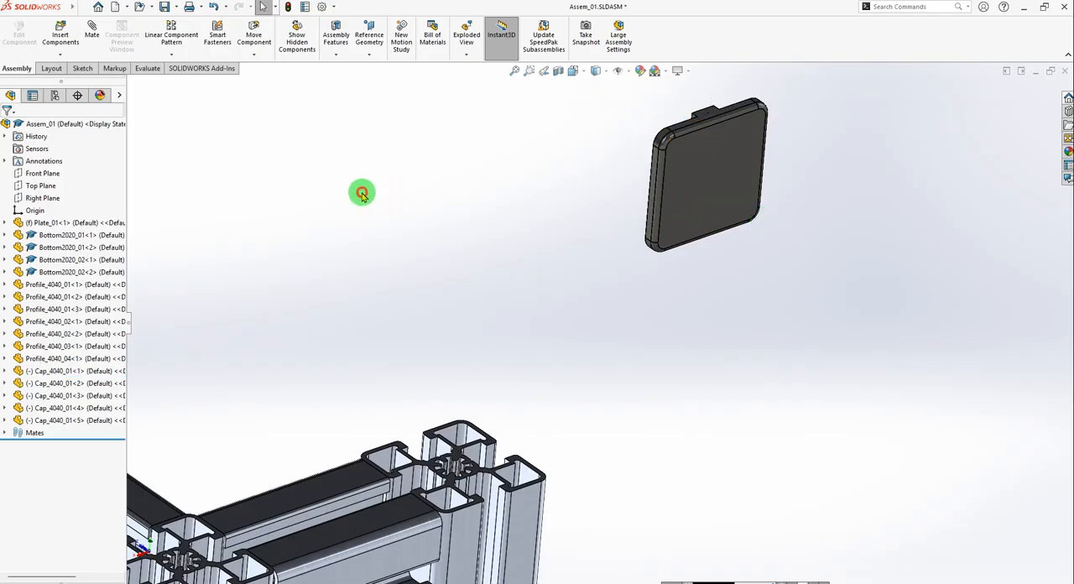
click(95, 35)
scroll(702, 173, down, 5)
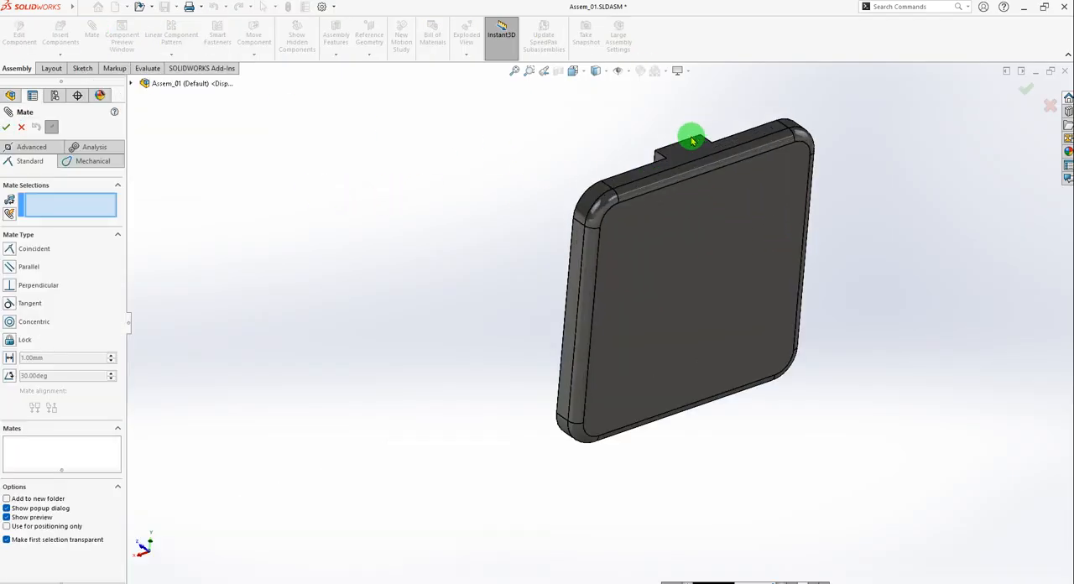
scroll(643, 212, up, 3)
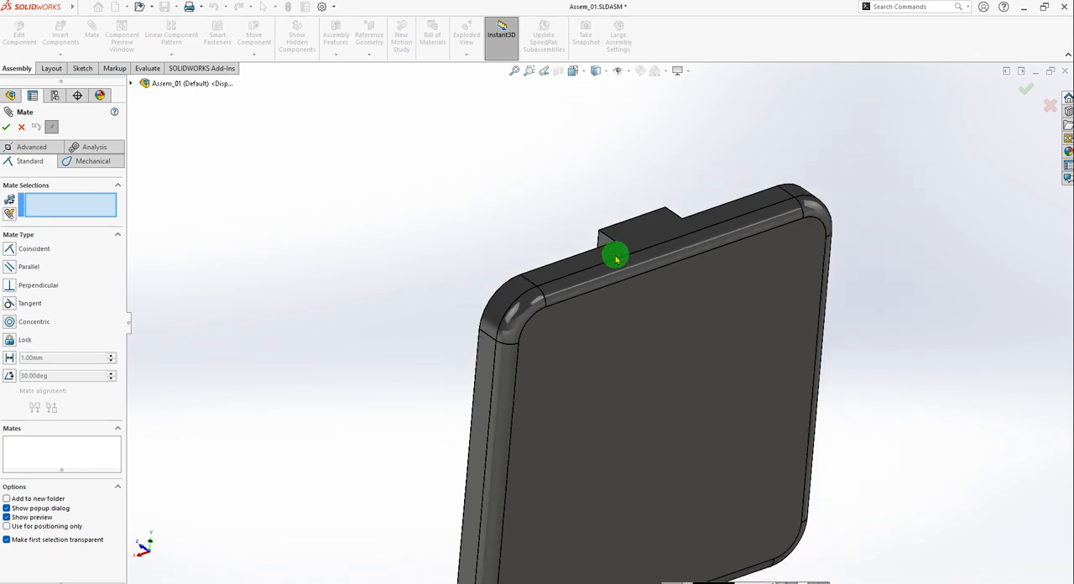
click(637, 251)
scroll(663, 369, up, 10)
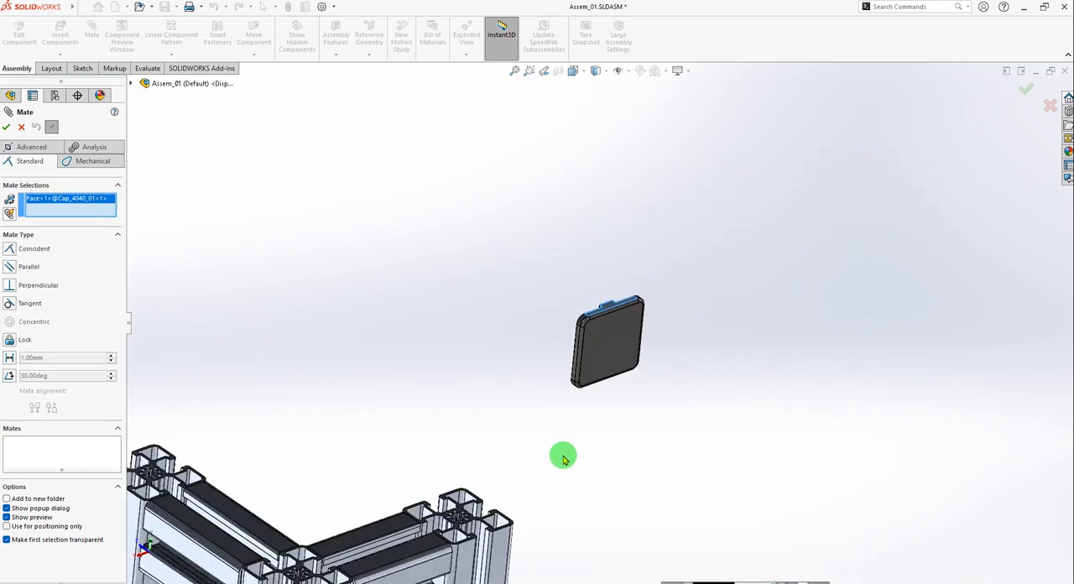
scroll(480, 488, down, 5)
scroll(658, 327, down, 3)
click(654, 312)
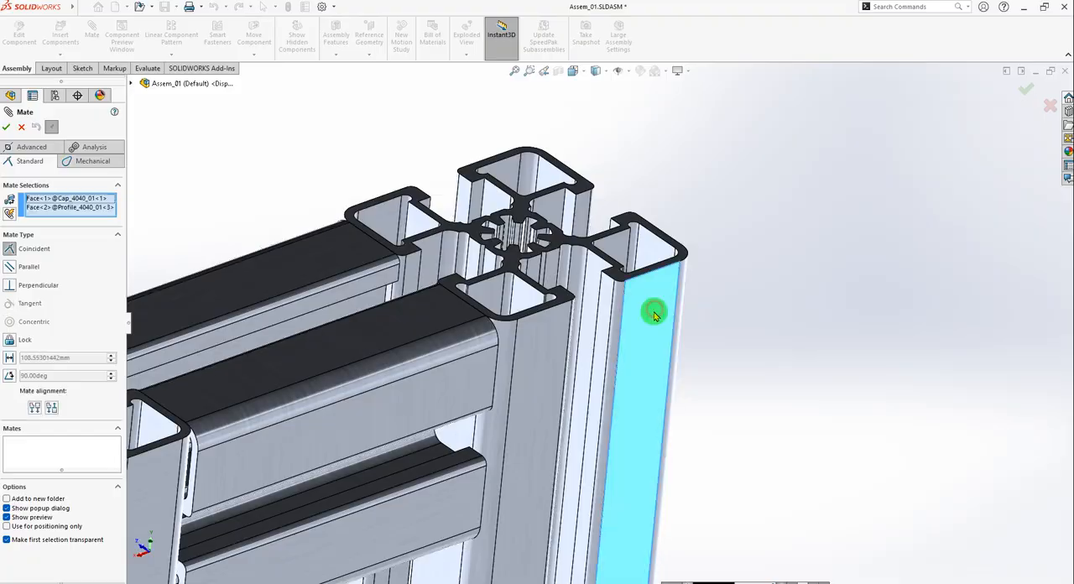
Flip the alignment of the first cap's coincident mate and accept it.
scroll(790, 405, up, 3)
middle_drag(790, 406, 724, 528)
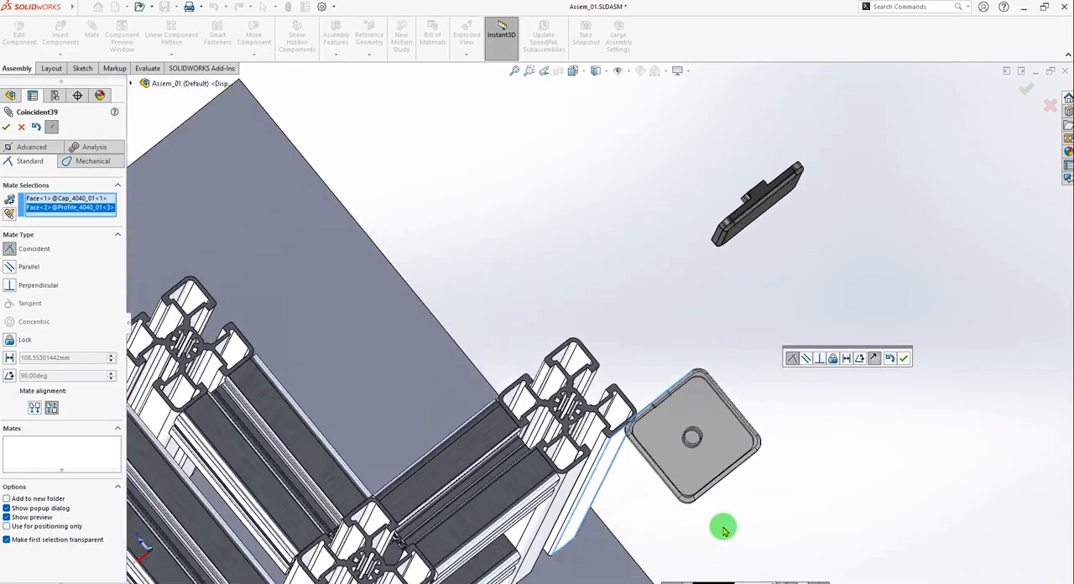
click(36, 409)
middle_drag(622, 405, 672, 391)
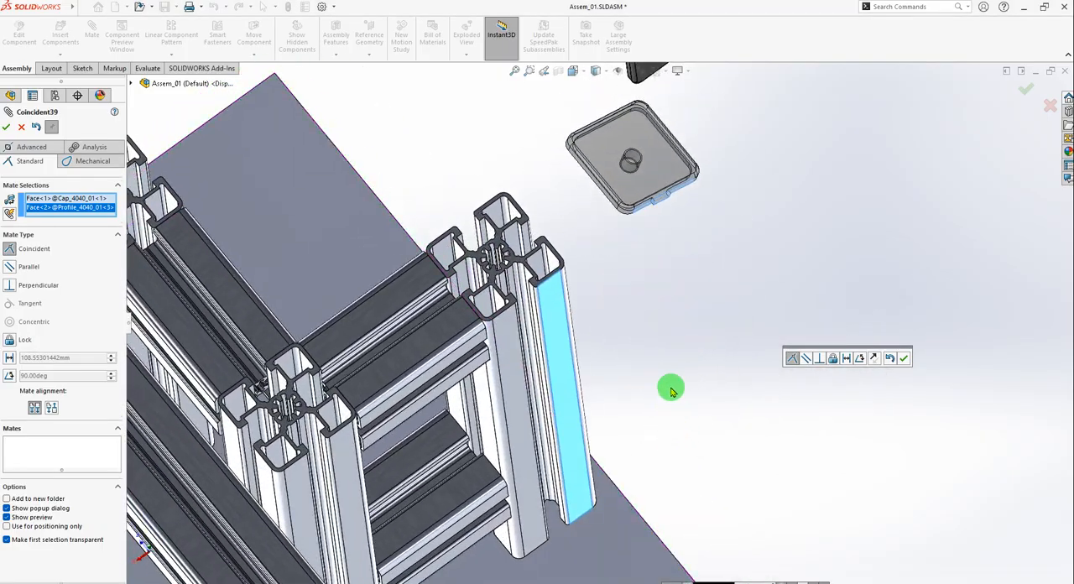
click(905, 359)
Add a coincident mate between the first cap's adjacent edge face and the neighbouring outer side face of the Profile_4040_01<3> post.
middle_drag(693, 196, 669, 233)
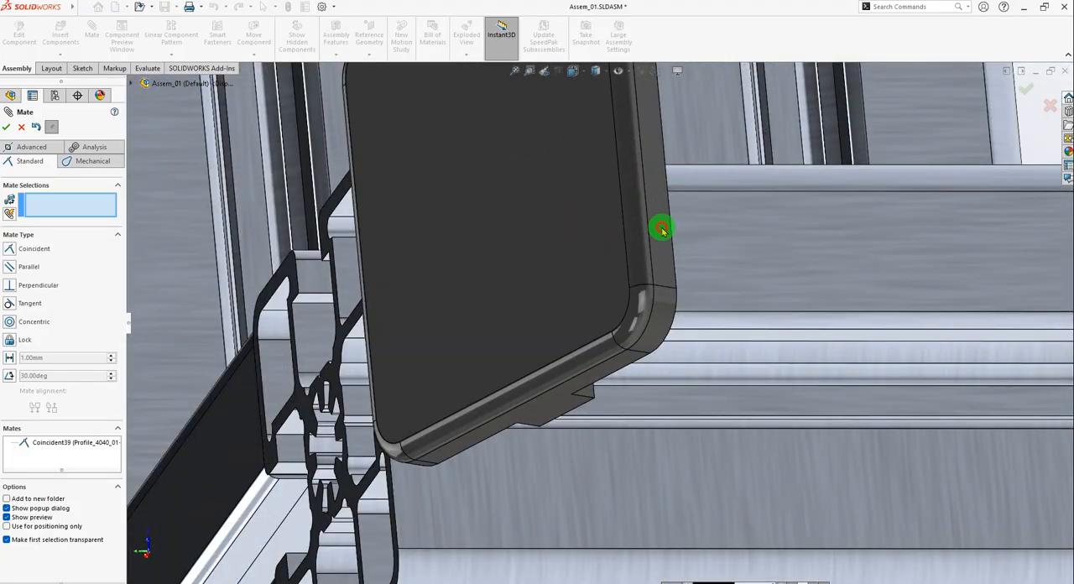
middle_drag(635, 309, 647, 245)
click(652, 250)
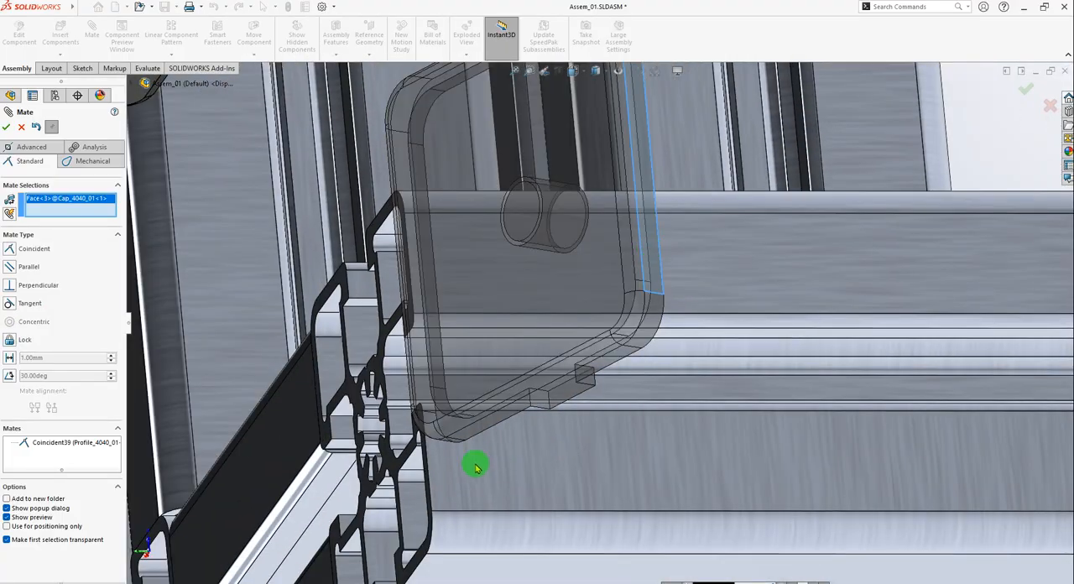
click(467, 491)
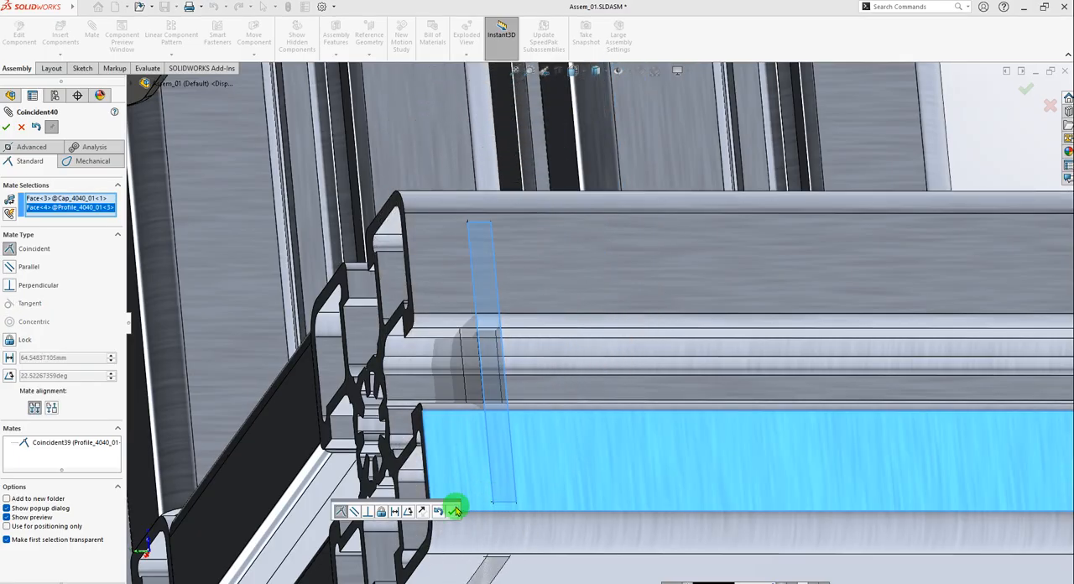
click(450, 511)
Mate the first cap's inner rim face coincident with the upper end face of the Profile_4040_01<3> post.
scroll(519, 364, up, 4)
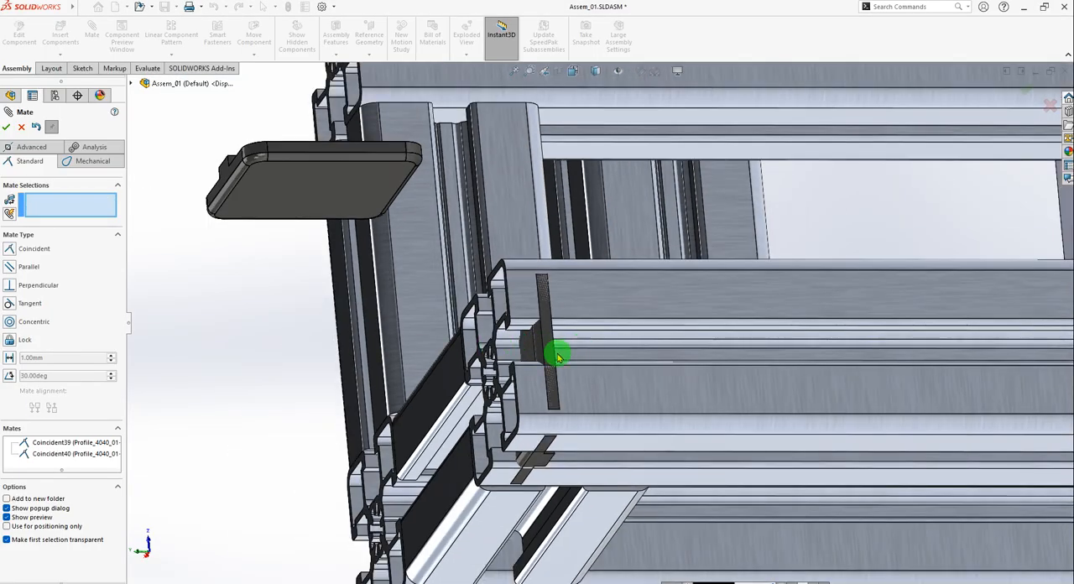
scroll(558, 357, down, 4)
scroll(532, 405, up, 1)
middle_drag(523, 405, 392, 327)
drag(480, 318, 158, 317)
scroll(443, 361, up, 5)
middle_drag(445, 362, 363, 384)
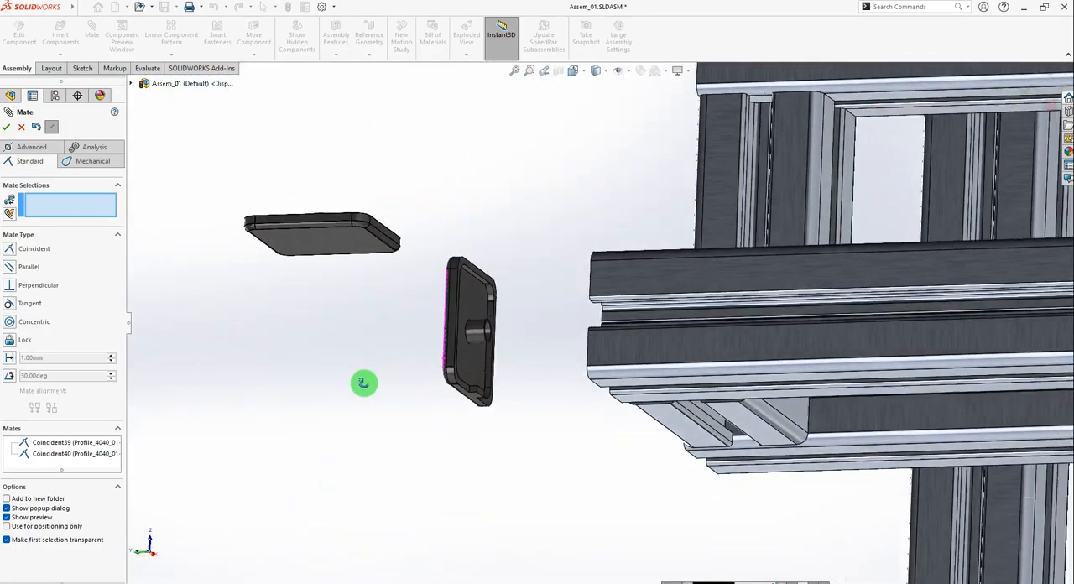
scroll(421, 364, down, 1)
scroll(517, 319, down, 6)
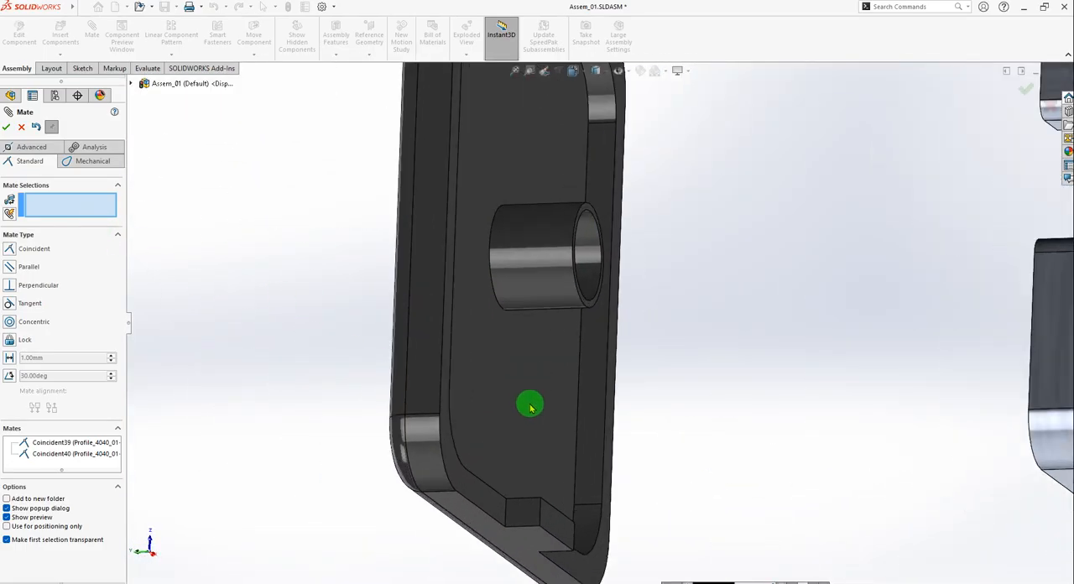
click(480, 441)
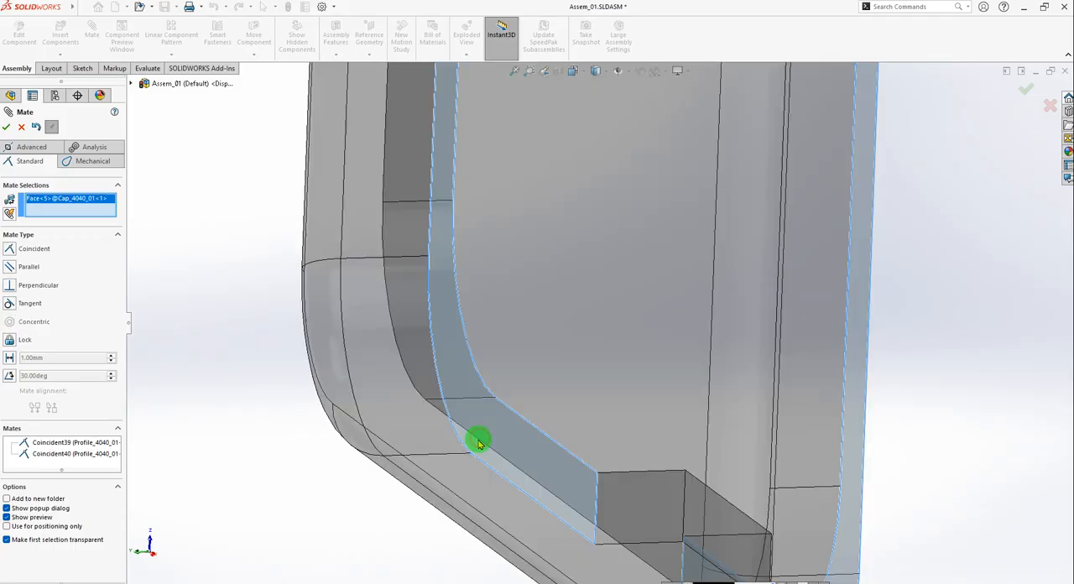
scroll(579, 449, up, 5)
middle_drag(636, 361, 850, 340)
scroll(850, 342, up, 5)
middle_drag(751, 357, 830, 353)
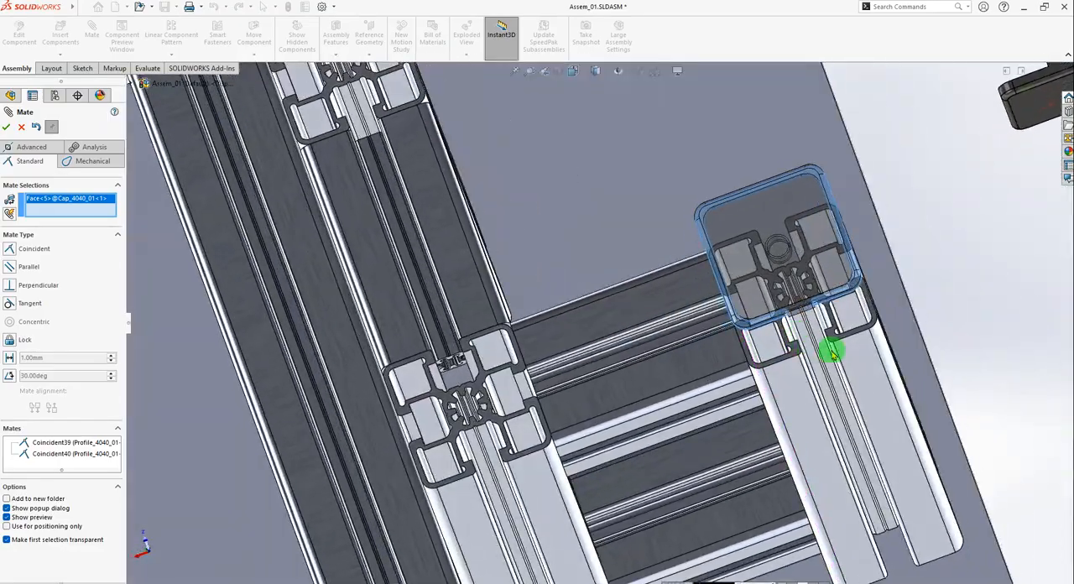
scroll(823, 346, down, 7)
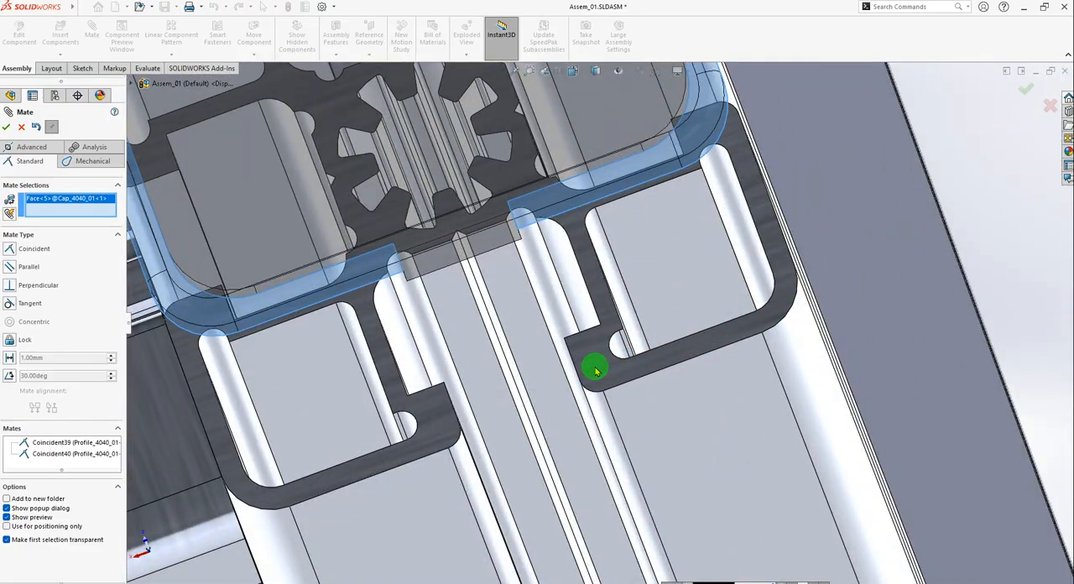
click(610, 372)
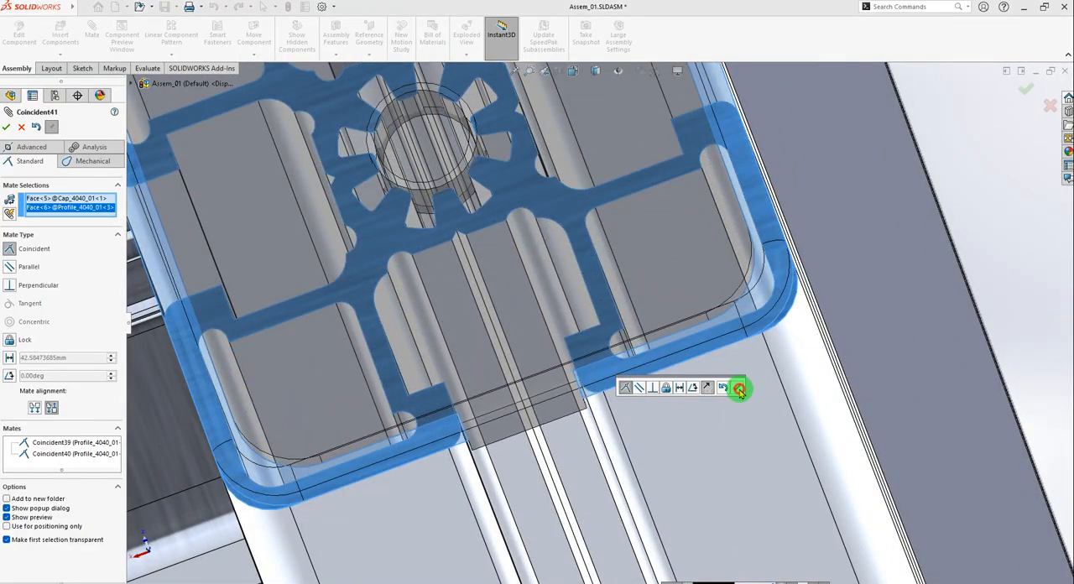
click(739, 389)
Inspect the first cap on its post, close the Mate command and test whether the cap can still be moved.
scroll(695, 400, up, 5)
middle_drag(631, 431, 626, 288)
scroll(606, 196, up, 4)
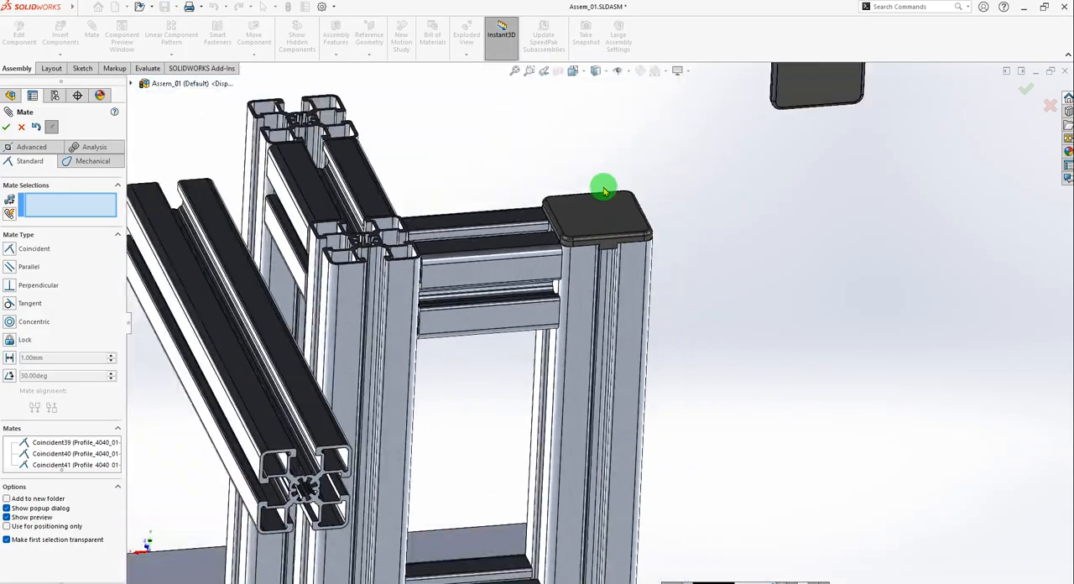
scroll(603, 190, down, 3)
middle_drag(652, 329, 602, 294)
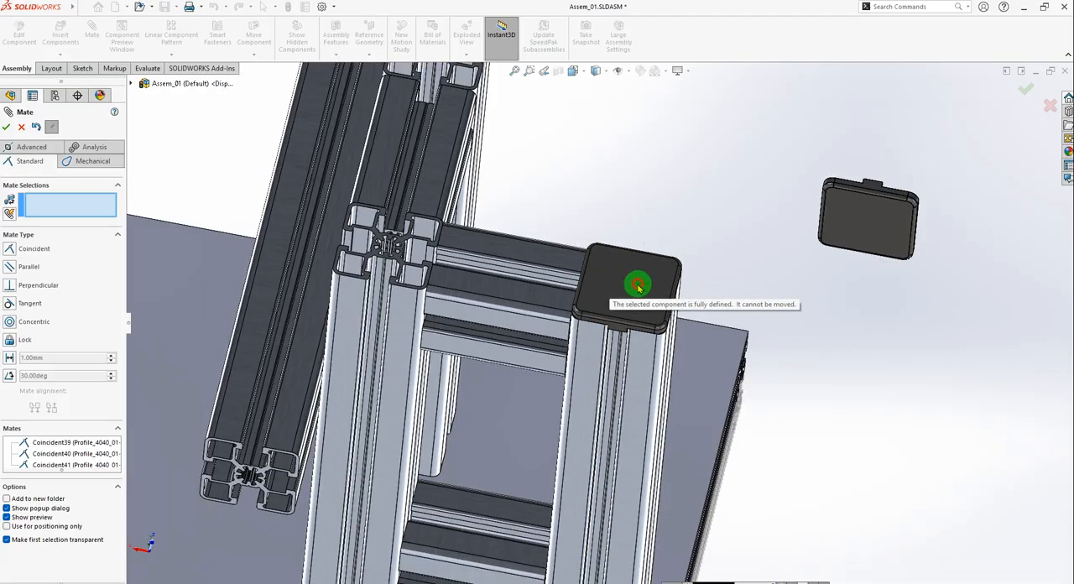
click(596, 300)
key(Escape)
click(598, 304)
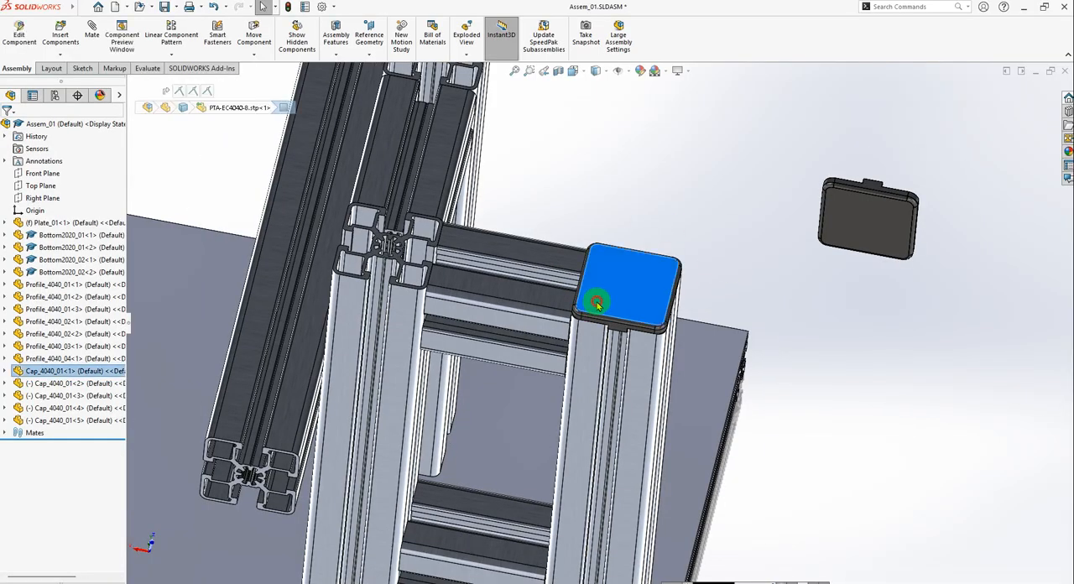
drag(598, 304, 666, 304)
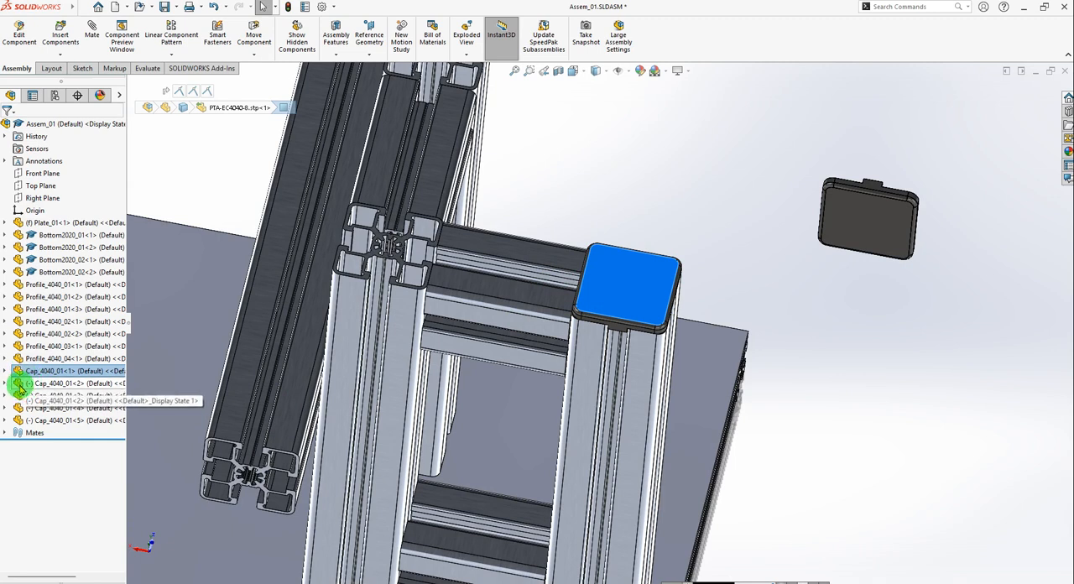
click(573, 182)
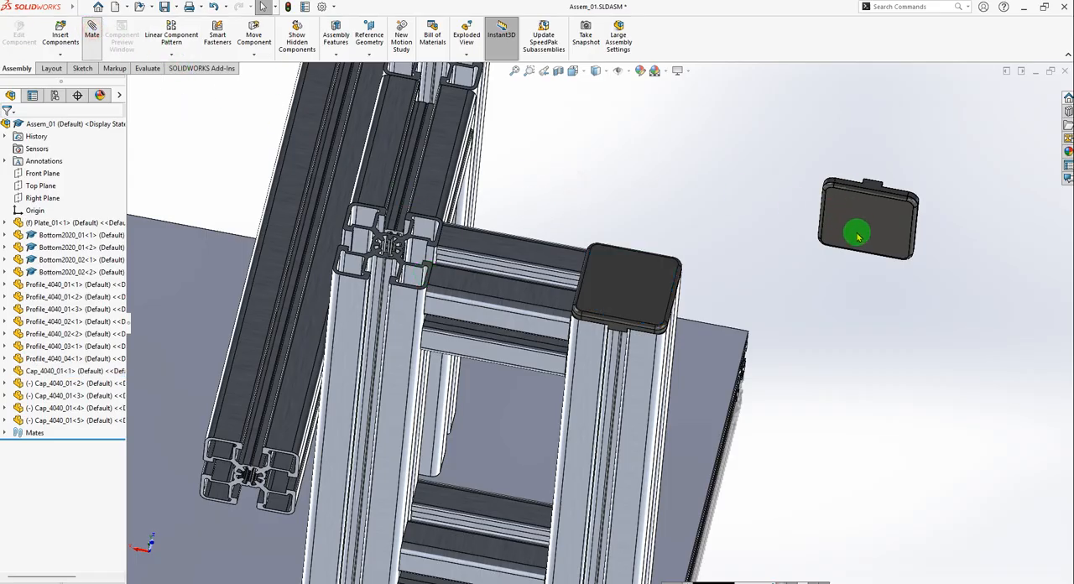
Mate the second cap's notched edge face coincident with the outer side face of the Profile_4040_01<1> post, flipping the mate alignment.
scroll(860, 218, down, 9)
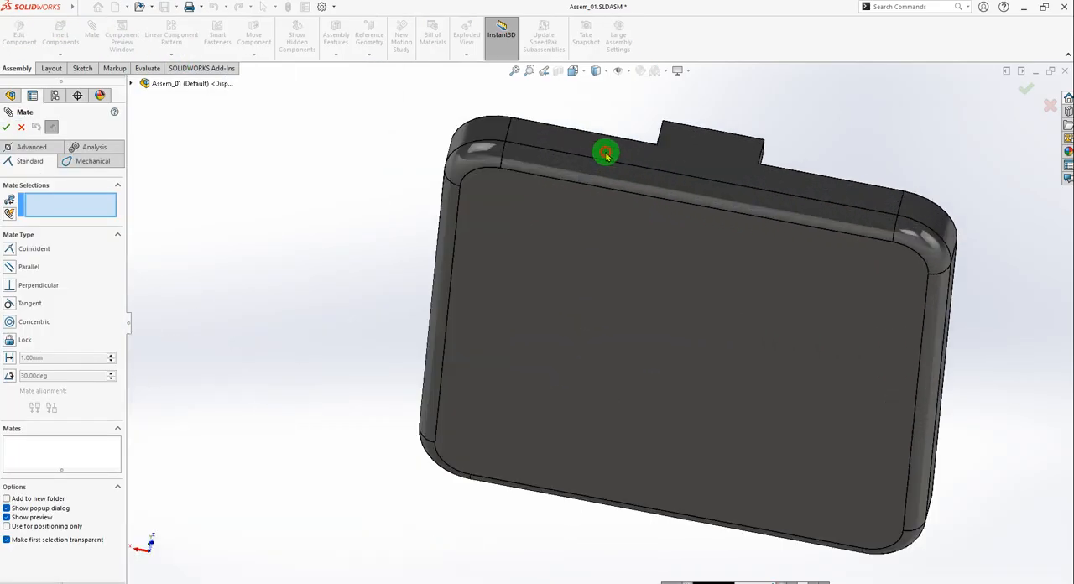
click(606, 154)
scroll(655, 252, up, 8)
scroll(254, 395, down, 10)
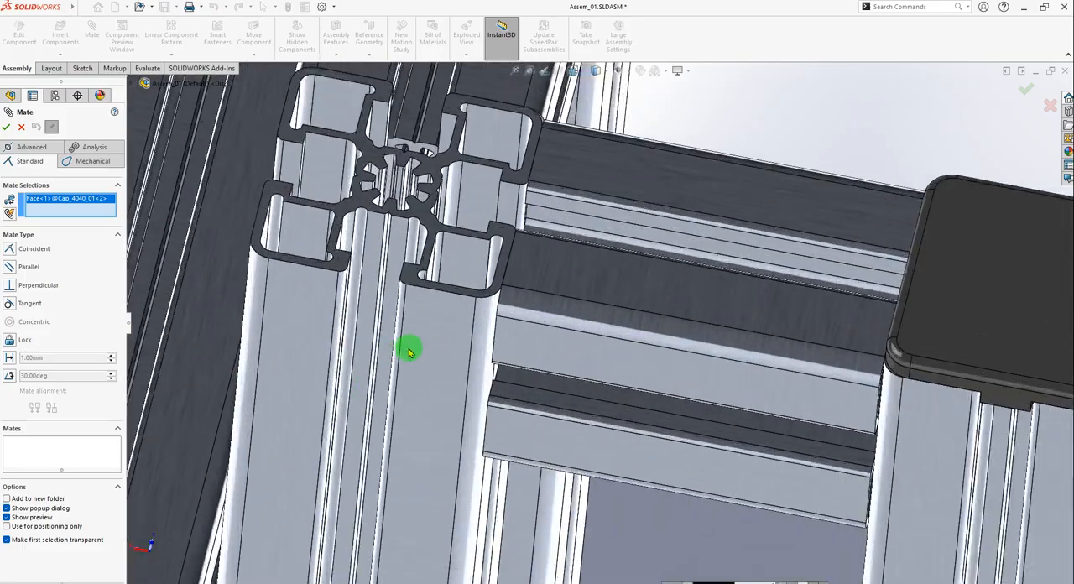
click(409, 350)
scroll(710, 323, up, 5)
scroll(720, 340, down, 2)
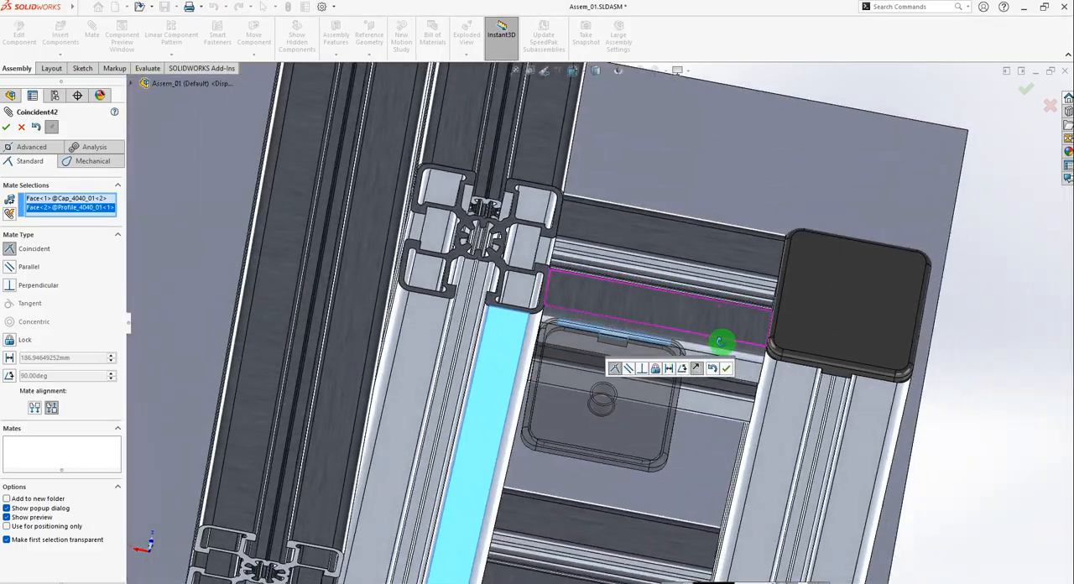
middle_drag(720, 339, 739, 437)
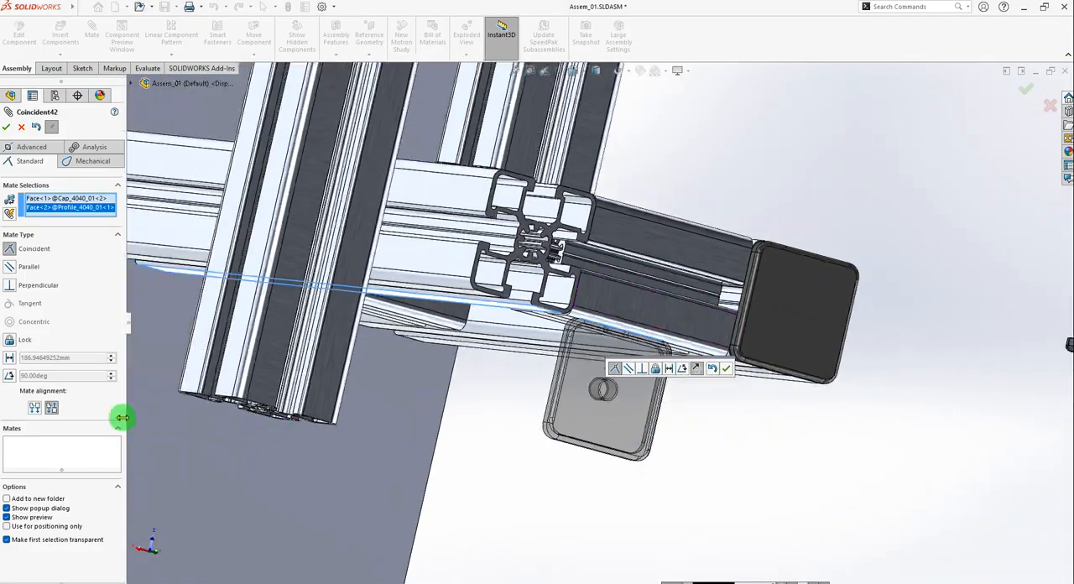
click(35, 410)
middle_drag(638, 422, 613, 384)
click(726, 369)
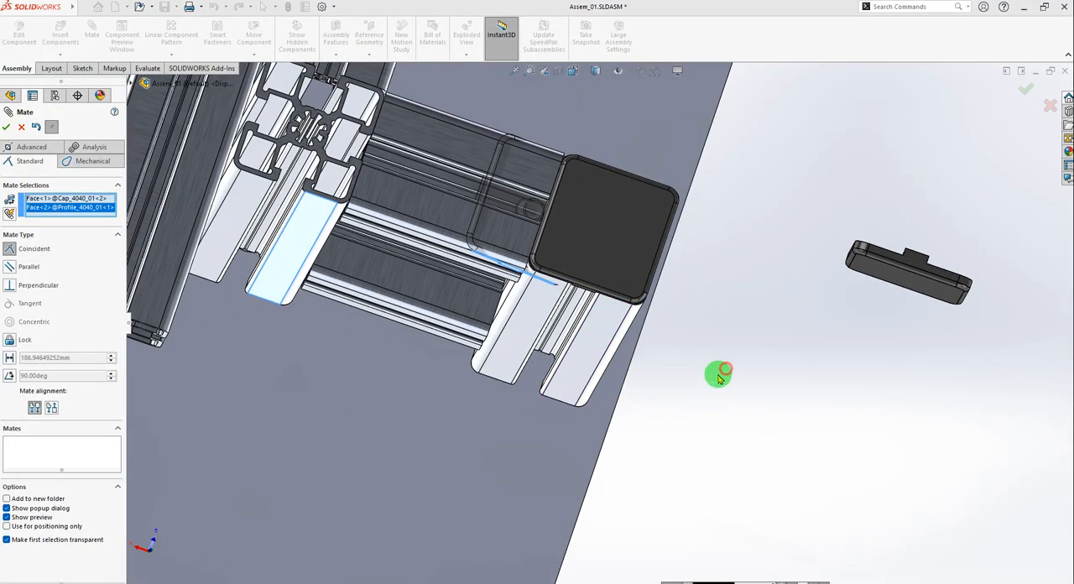
Mate the second cap's adjacent edge face coincident with the neighbouring outer side face of the Profile_4040_01<1> post.
scroll(477, 222, down, 5)
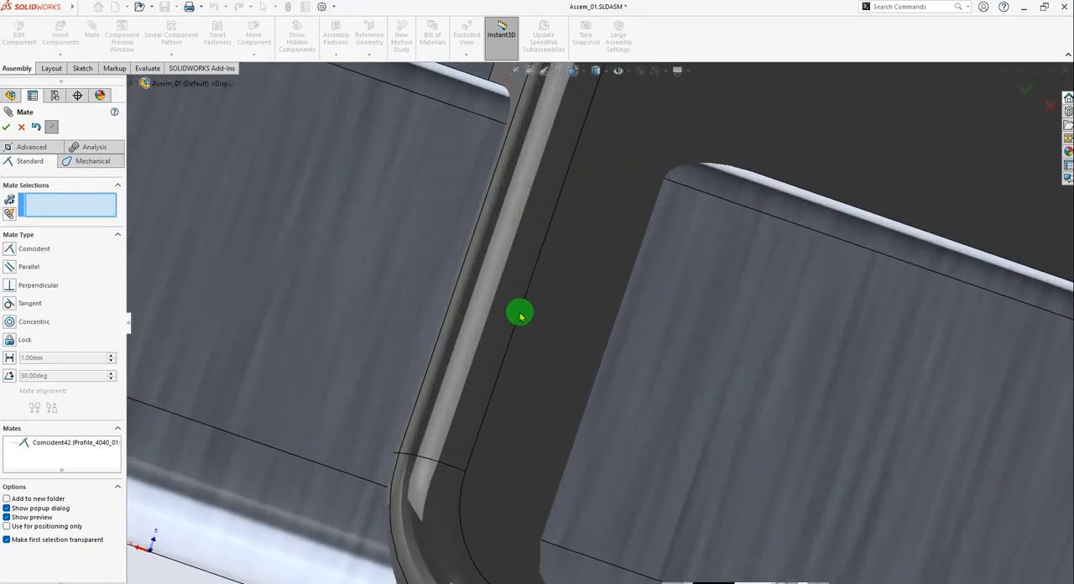
scroll(520, 311, up, 3)
scroll(600, 253, down, 3)
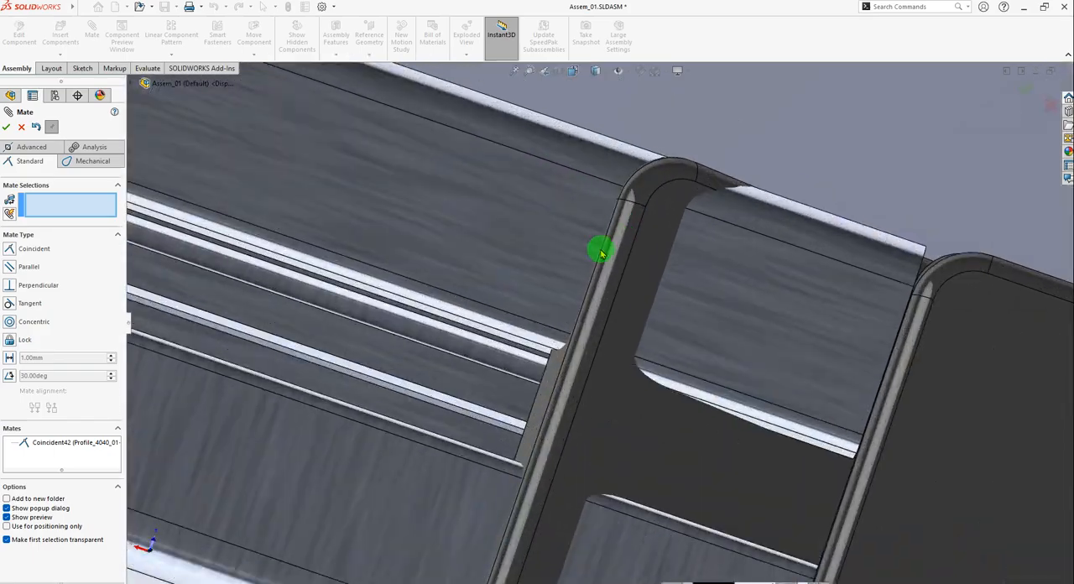
click(543, 389)
scroll(554, 378, up, 8)
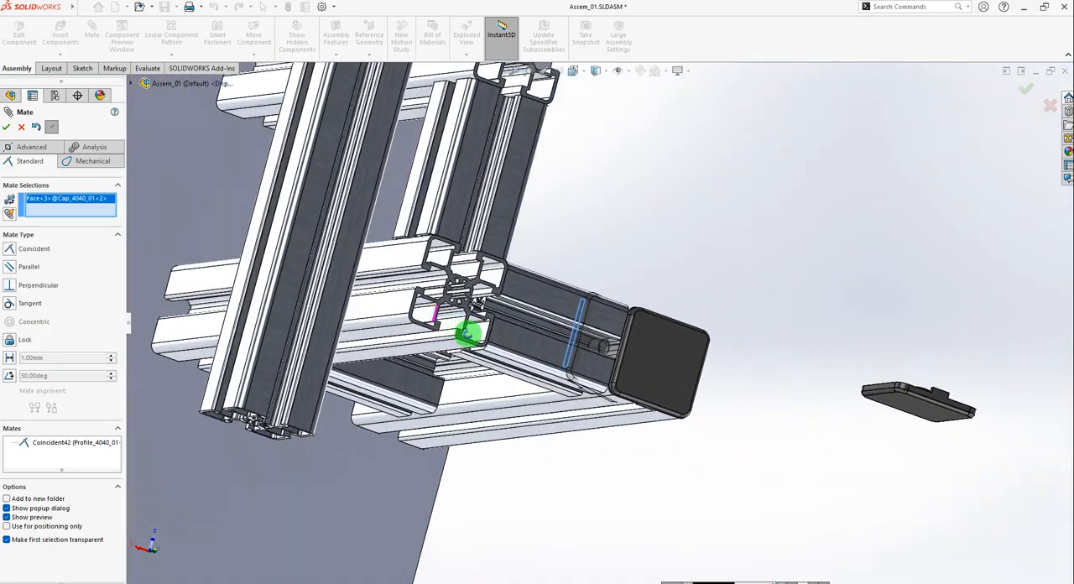
scroll(420, 304, down, 5)
click(450, 305)
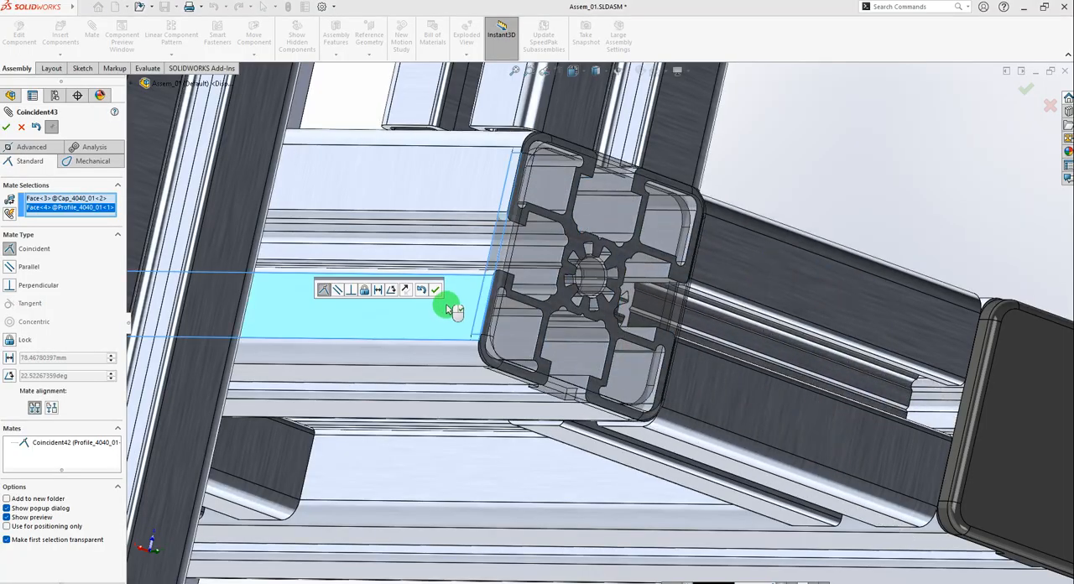
click(437, 291)
Mate the upper end face of the Profile_4040_01<1> post coincident with the second cap's inner rim face.
middle_drag(663, 360, 702, 241)
drag(560, 269, 671, 172)
scroll(543, 267, down, 8)
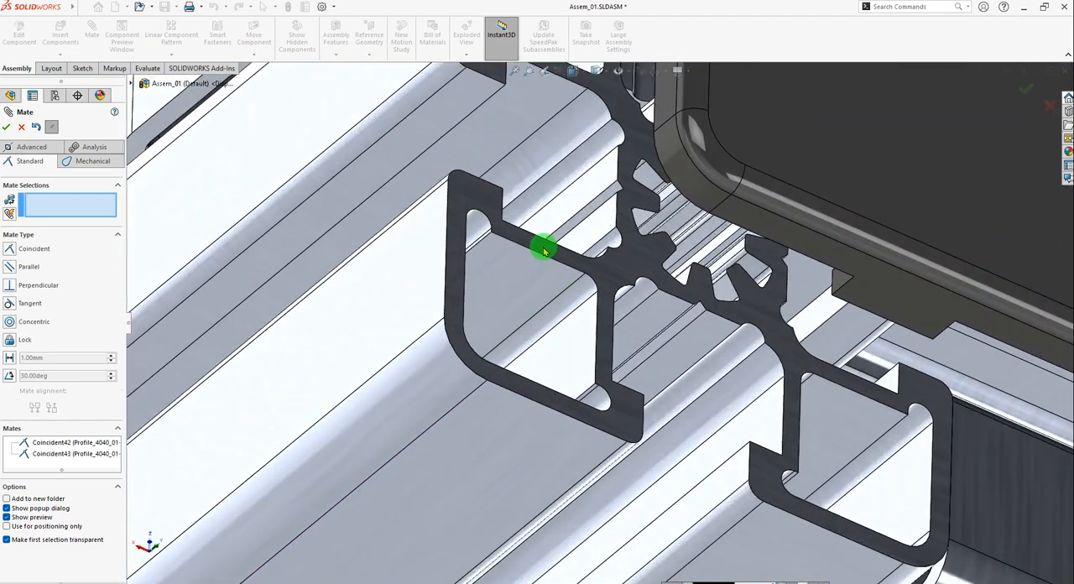
click(542, 250)
scroll(617, 294, up, 6)
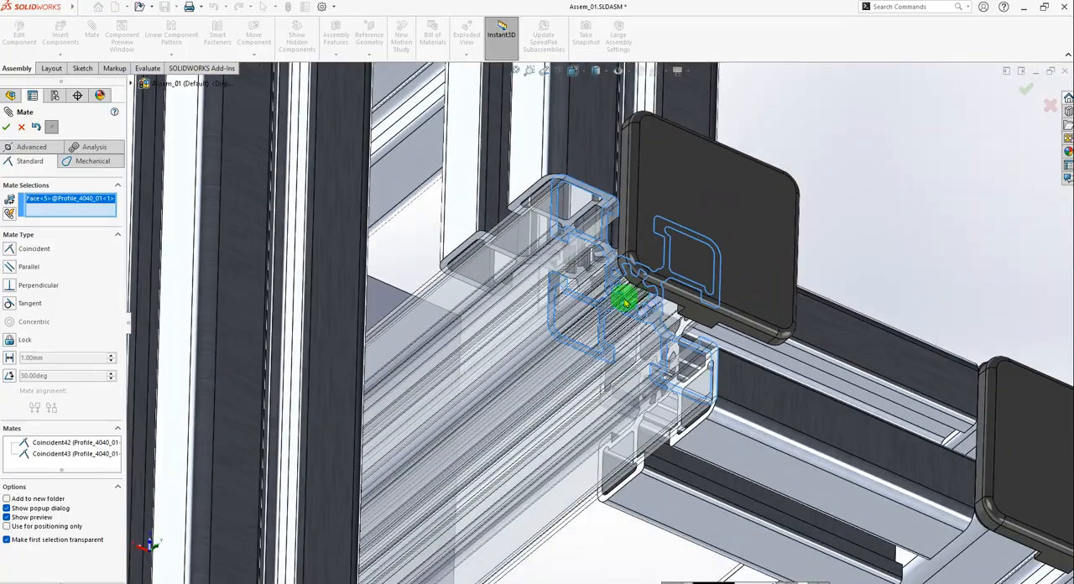
middle_drag(626, 297, 702, 273)
scroll(804, 165, down, 3)
scroll(804, 165, down, 4)
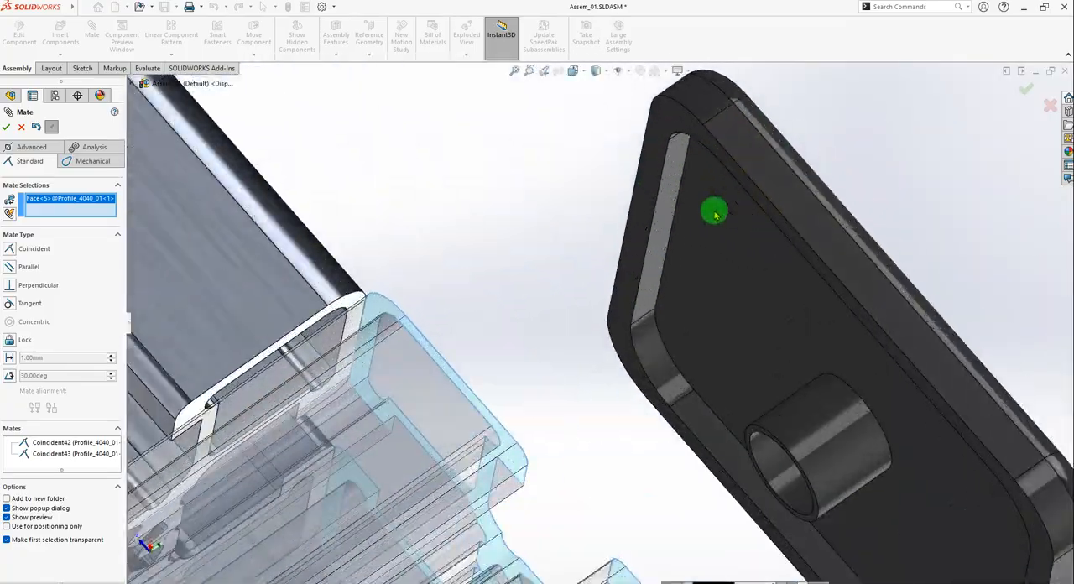
click(640, 220)
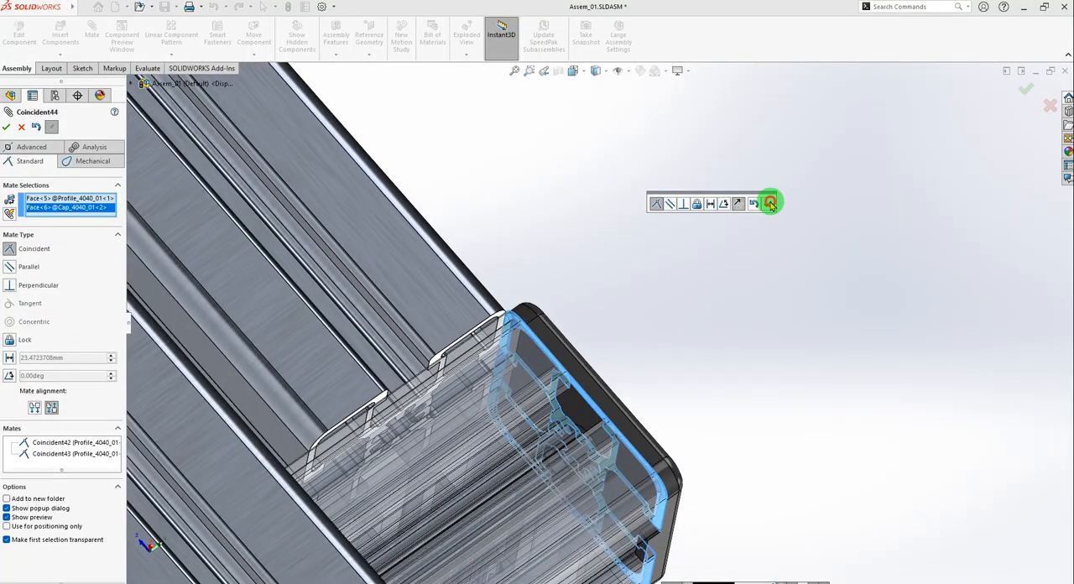
click(769, 204)
Pair the notched edge face of Cap_4040_01<5> with the outer side face of the Profile_4040_01<2> post for a coincident mate.
middle_drag(688, 278, 595, 317)
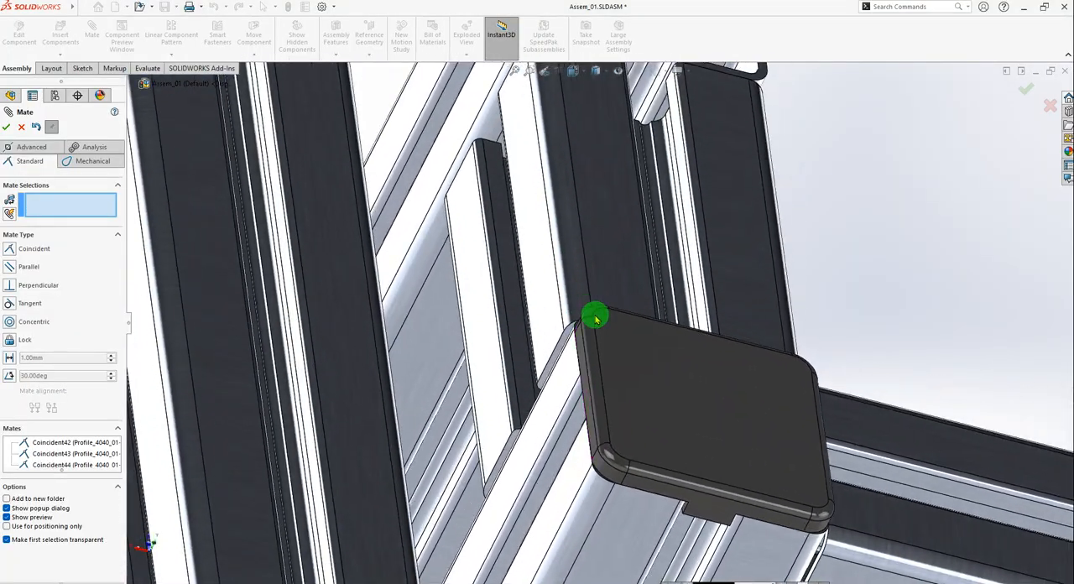
scroll(596, 317, up, 6)
scroll(671, 374, up, 2)
scroll(664, 374, down, 3)
middle_drag(696, 348, 650, 365)
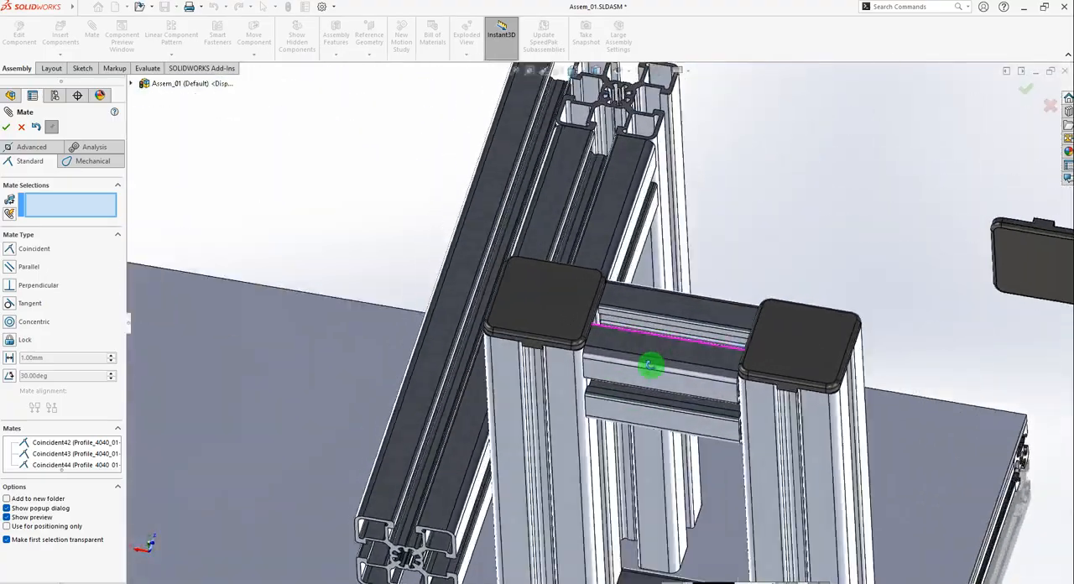
scroll(556, 367, up, 4)
scroll(767, 285, down, 6)
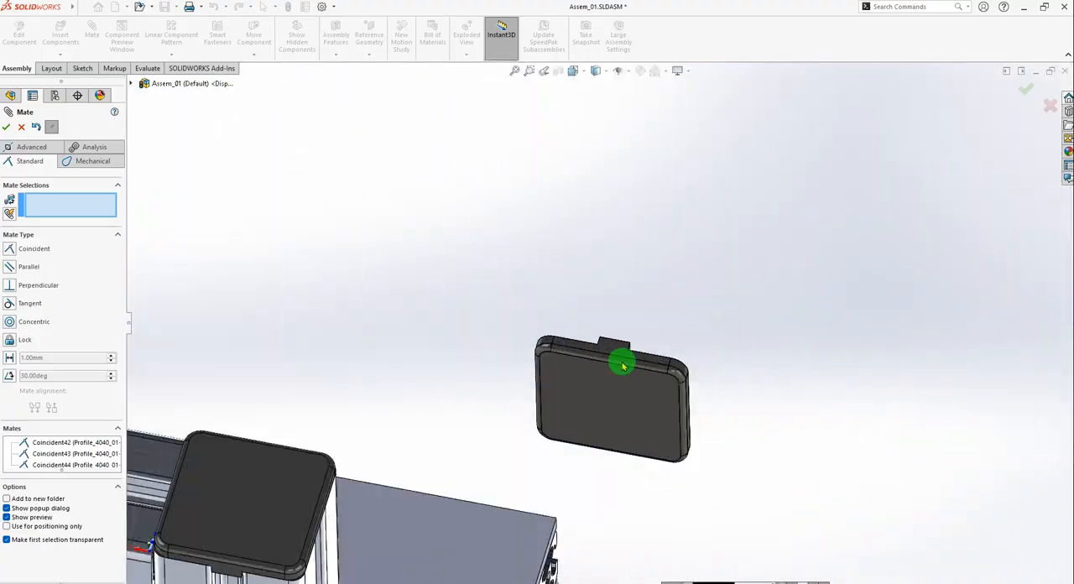
scroll(623, 365, down, 5)
click(577, 303)
scroll(679, 297, up, 5)
scroll(478, 362, down, 8)
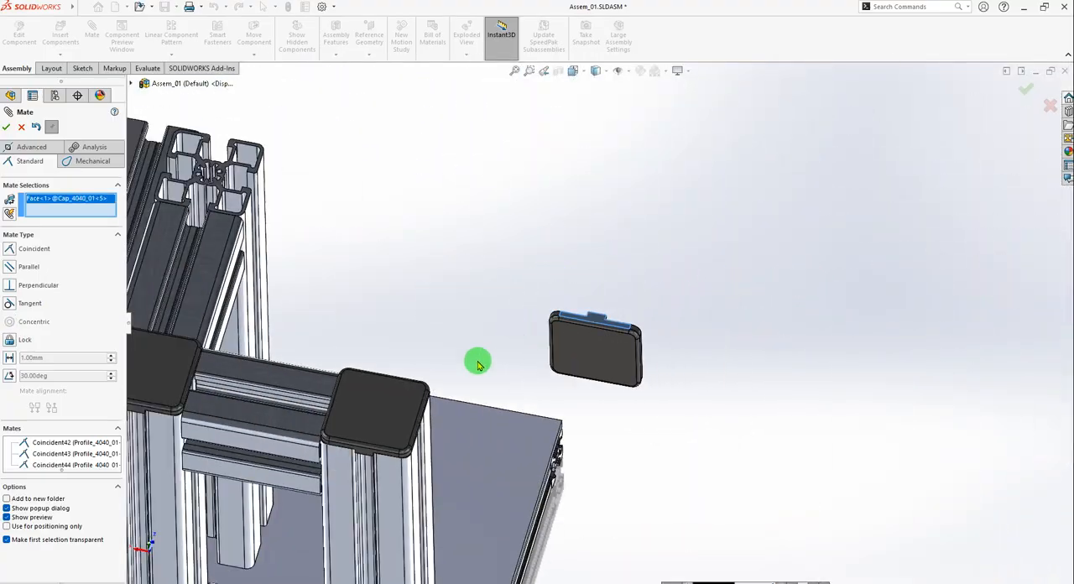
scroll(513, 168, up, 5)
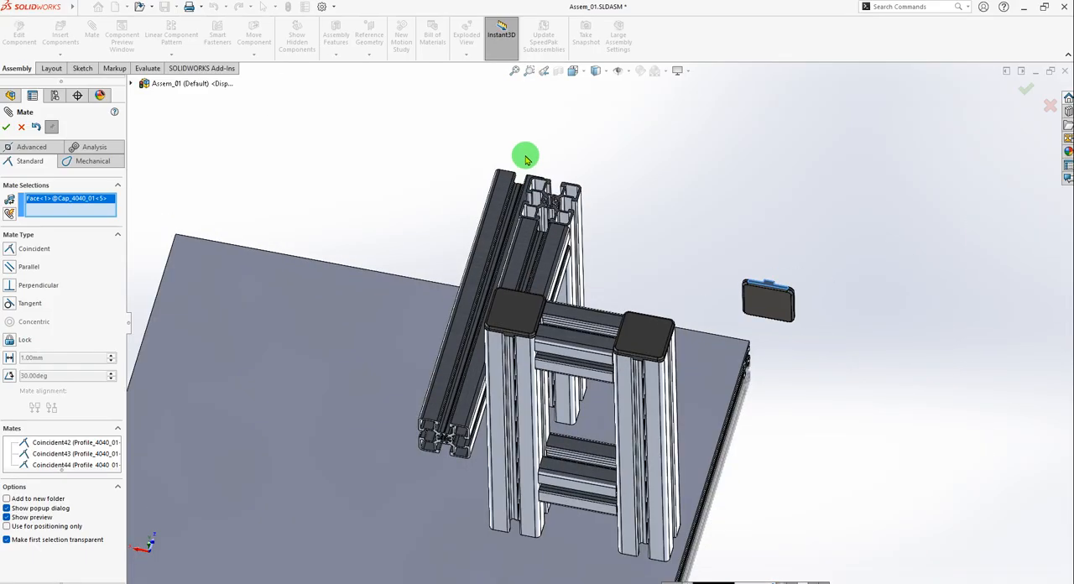
scroll(631, 302, down, 7)
click(631, 351)
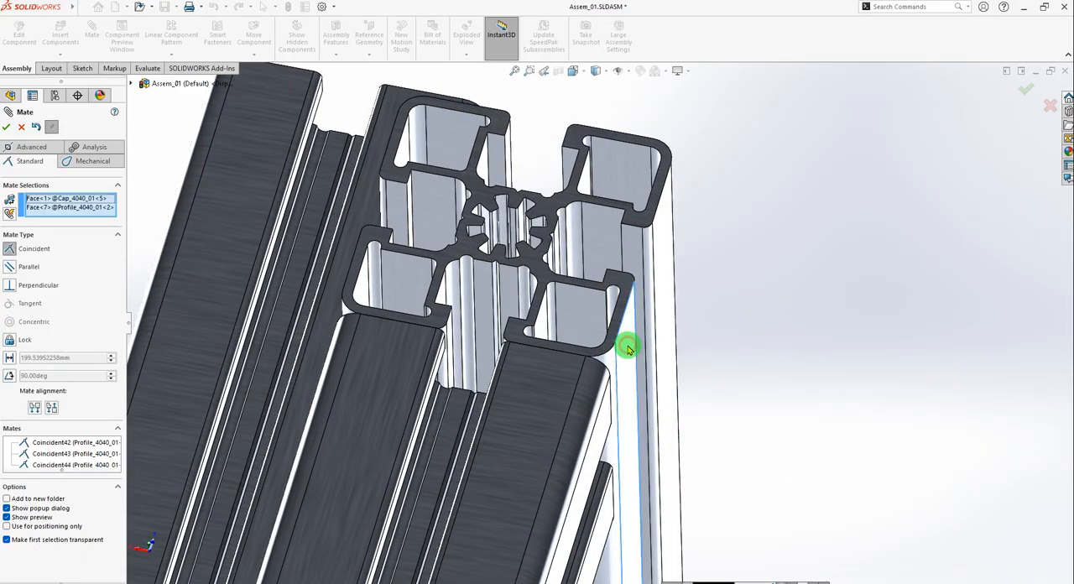
Flip the mate alignment of Cap_4040_01<5> to aligned, accept the coincident mate and close the Mate command.
scroll(765, 261, up, 3)
middle_drag(766, 261, 524, 437)
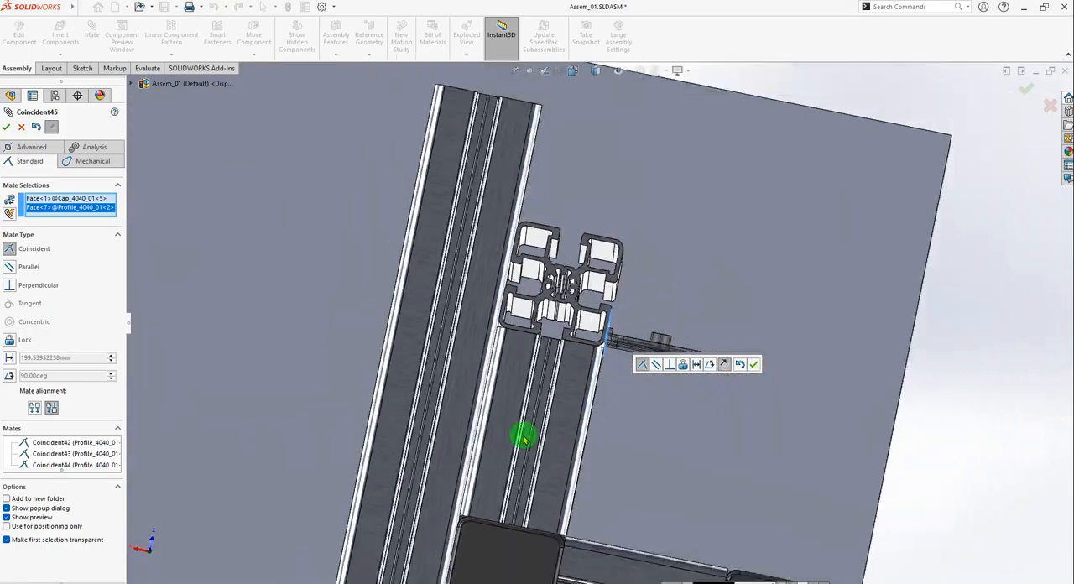
click(52, 408)
scroll(625, 314, down, 4)
middle_drag(598, 315, 674, 291)
scroll(673, 291, up, 10)
middle_drag(734, 217, 591, 220)
scroll(576, 271, down, 5)
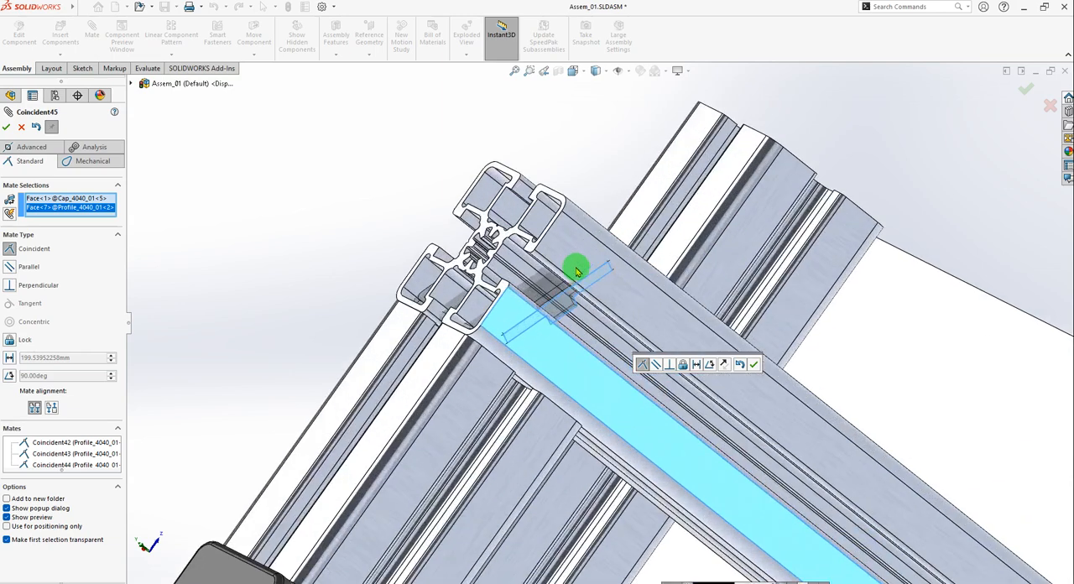
click(755, 363)
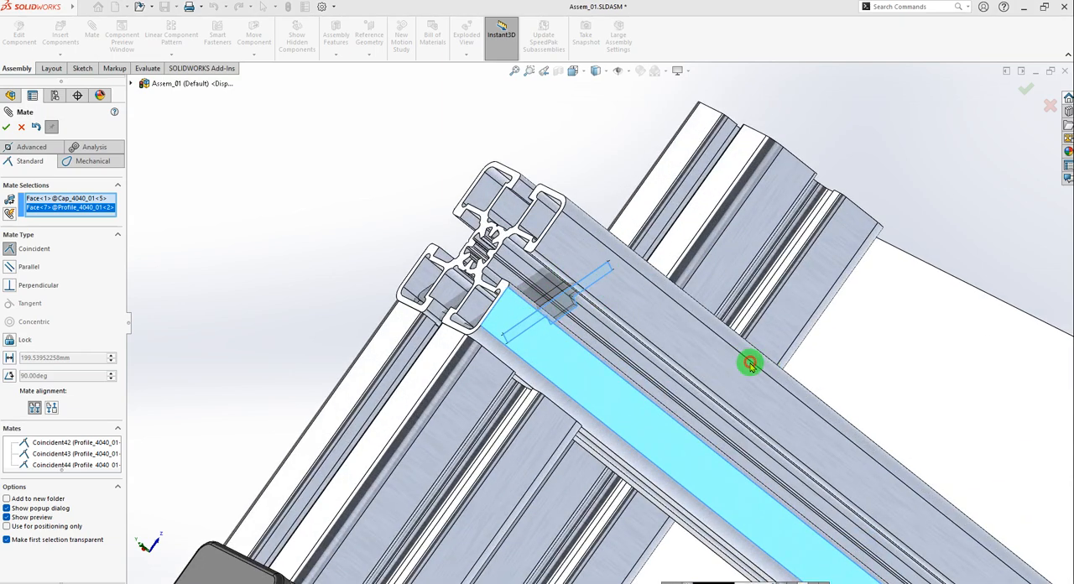
click(8, 127)
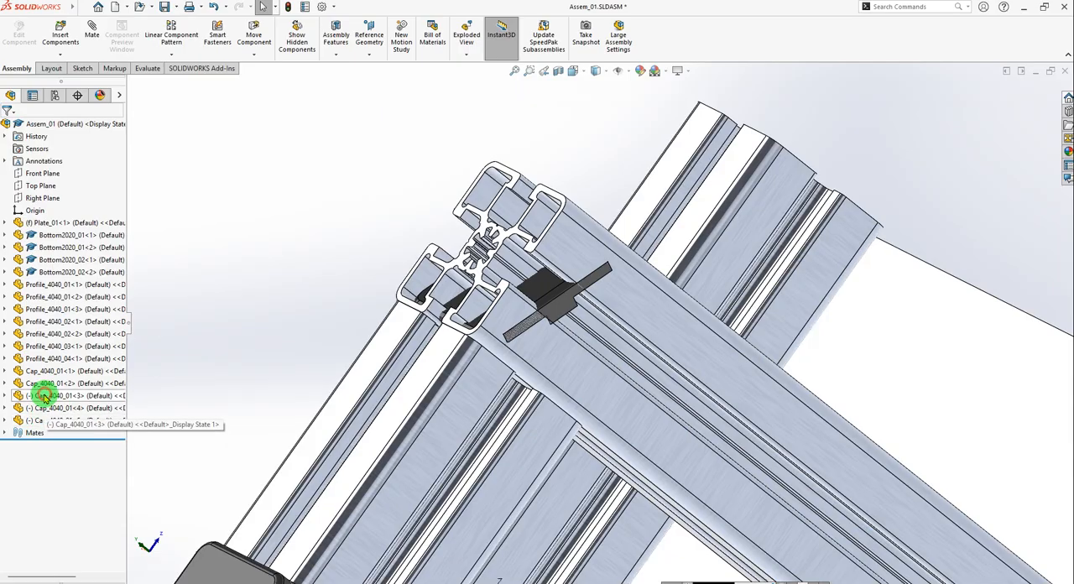
Move Cap_4040_01<5> with the triad along the length of the Profile_4040_01<2> post until it sits clear beyond the upper end.
click(40, 409)
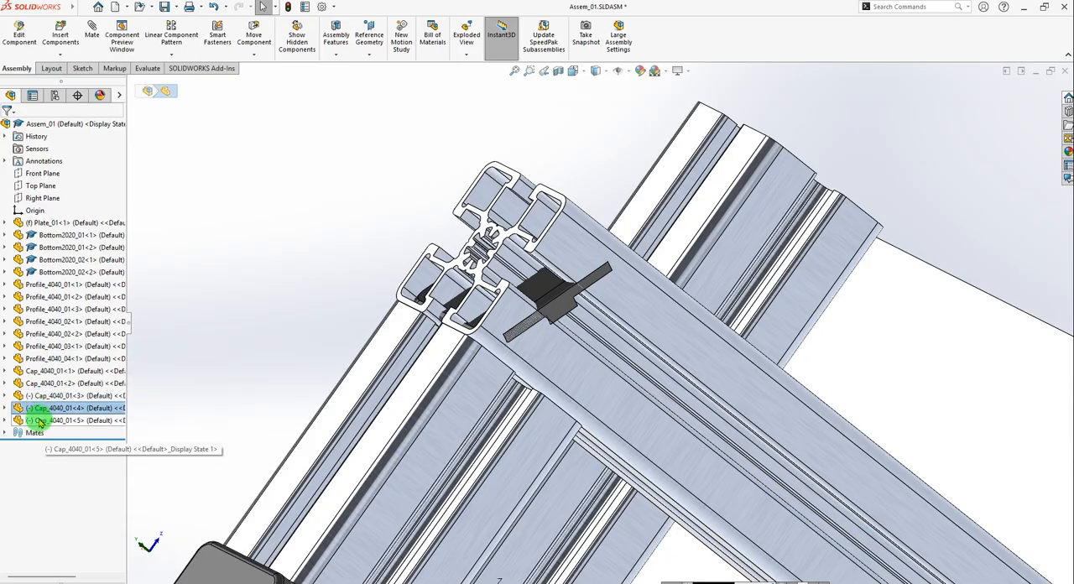
click(41, 421)
click(93, 422)
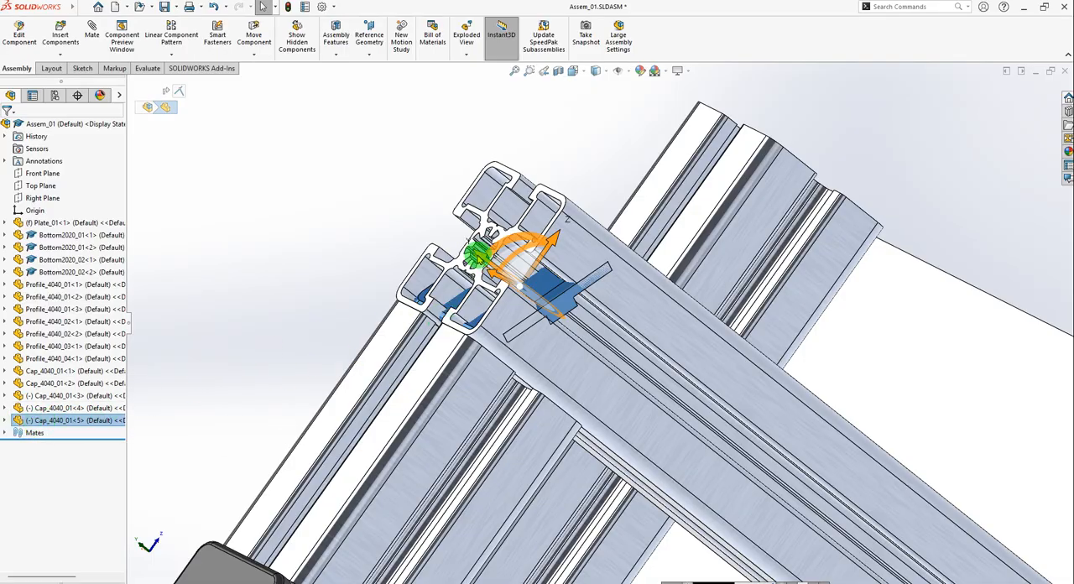
drag(479, 253, 291, 134)
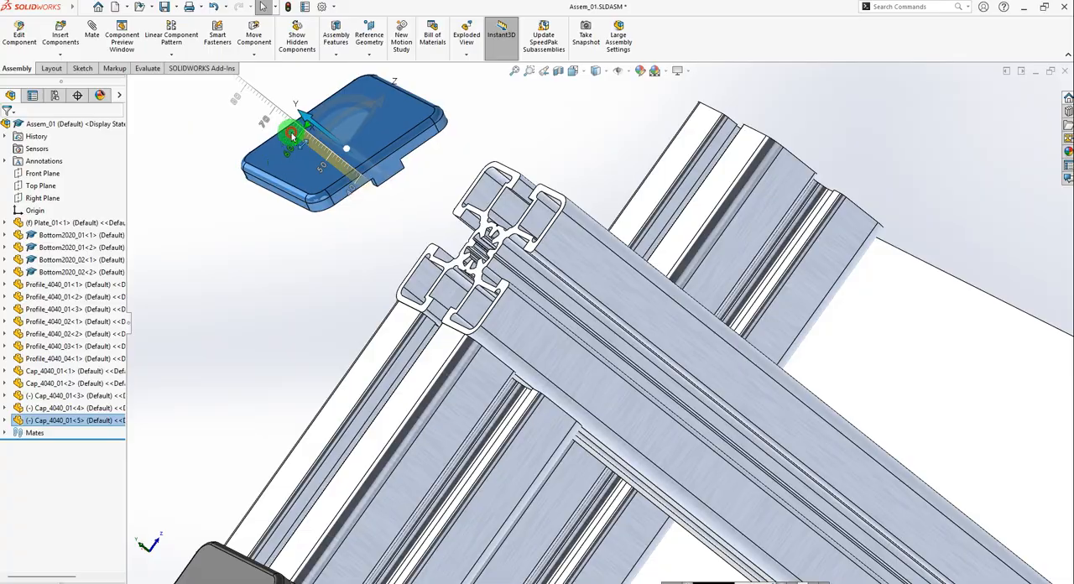
click(403, 227)
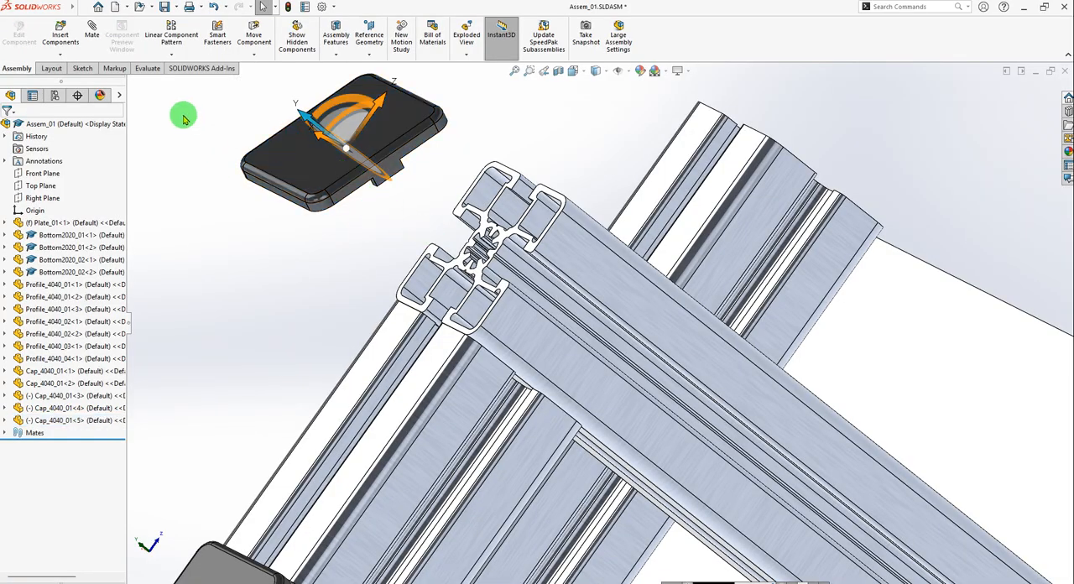
Mate the adjacent edge face of Cap_4040_01<5> coincident with the neighbouring outer side face of the Profile_4040_01<2> post.
click(96, 32)
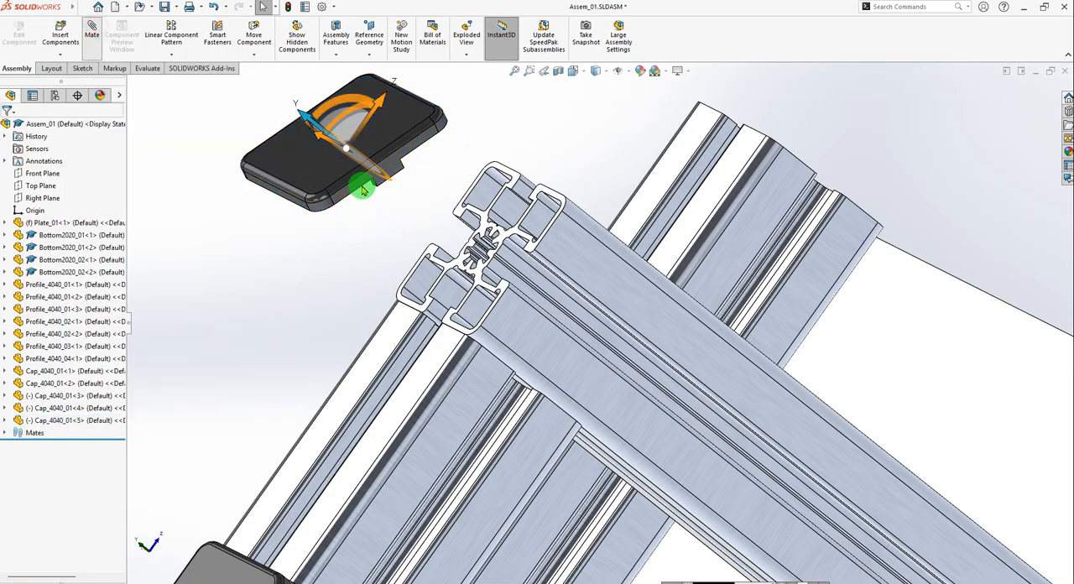
scroll(361, 195, down, 5)
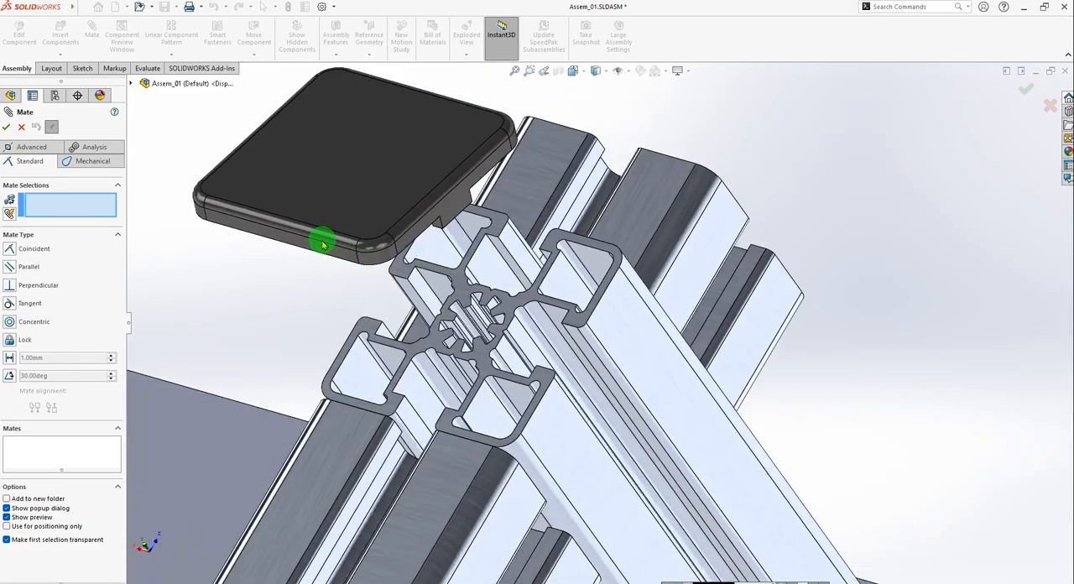
click(290, 243)
scroll(537, 394, up, 3)
scroll(546, 413, down, 6)
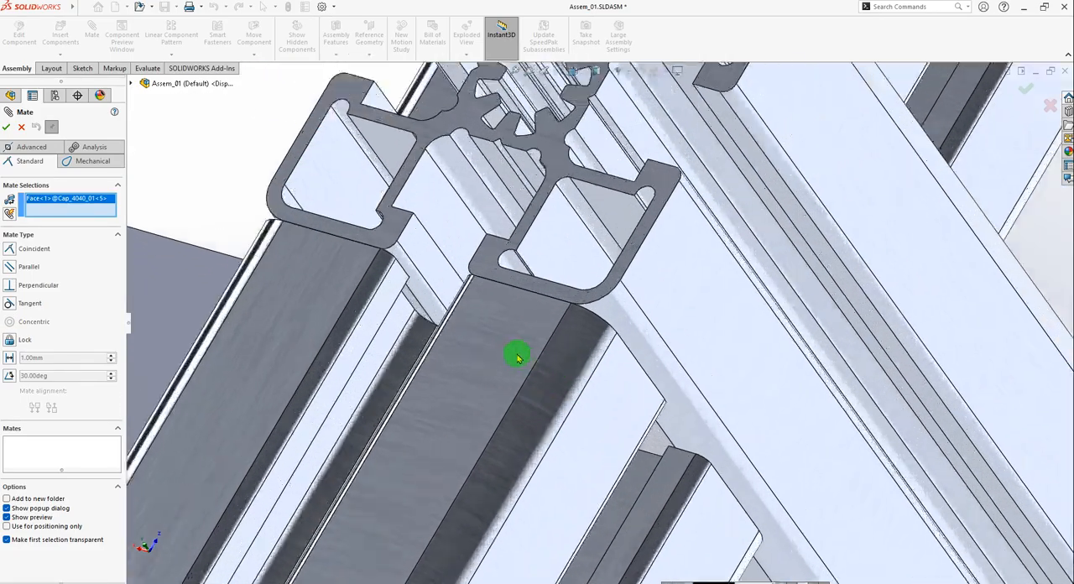
scroll(420, 293, down, 2)
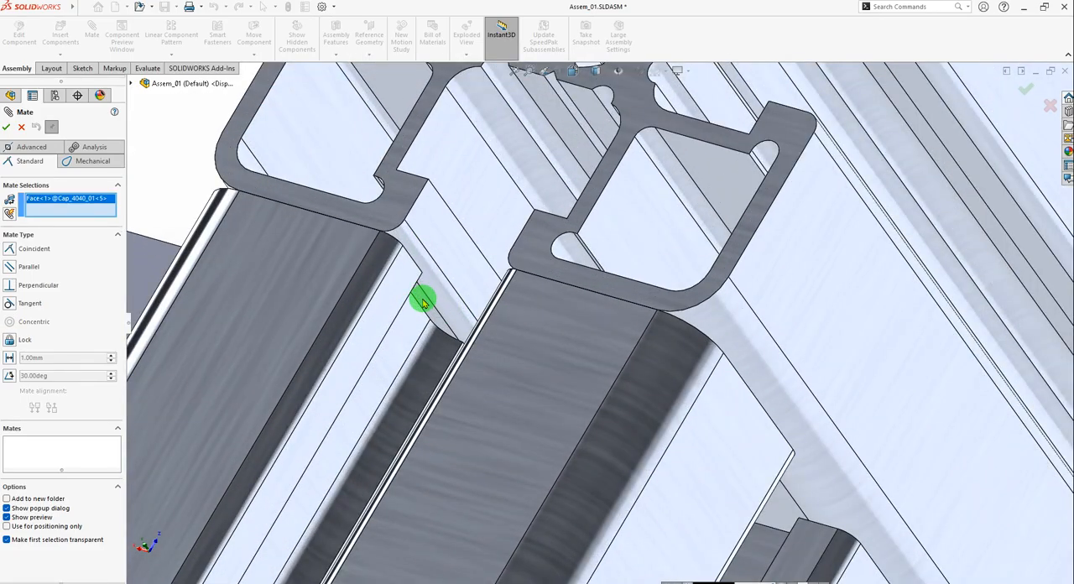
click(423, 303)
scroll(505, 311, up, 5)
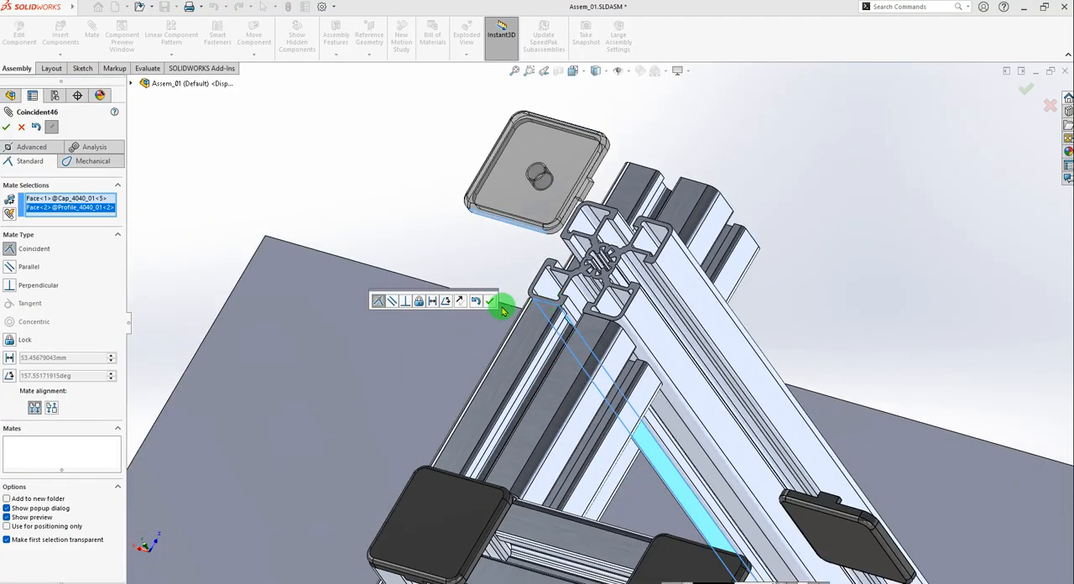
click(492, 301)
Mate the upper end face of the Profile_4040_01<2> post coincident with the inner rim face of Cap_4040_01<5>.
middle_drag(618, 187, 647, 277)
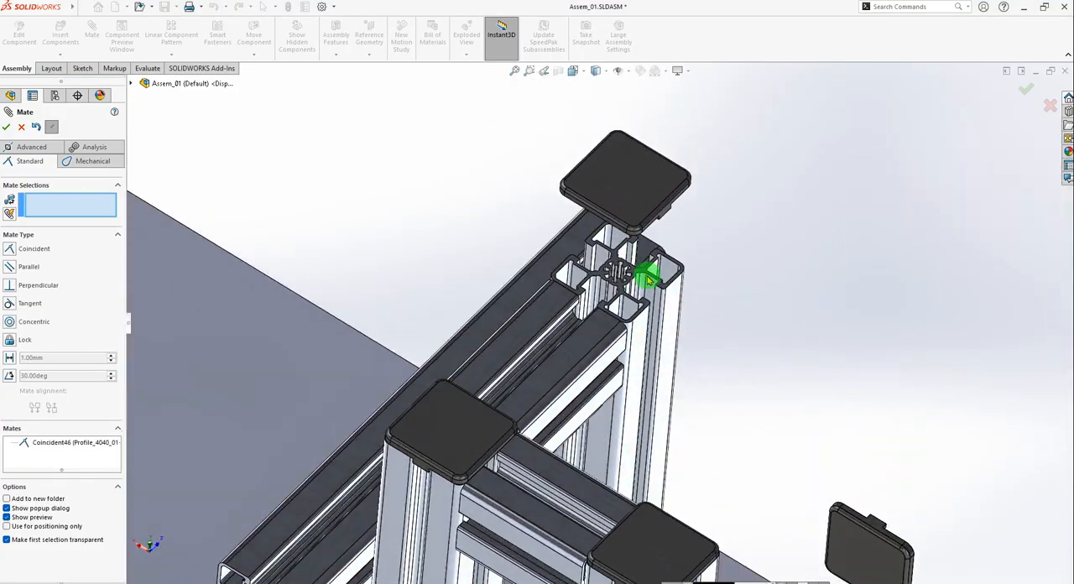
scroll(647, 280, down, 6)
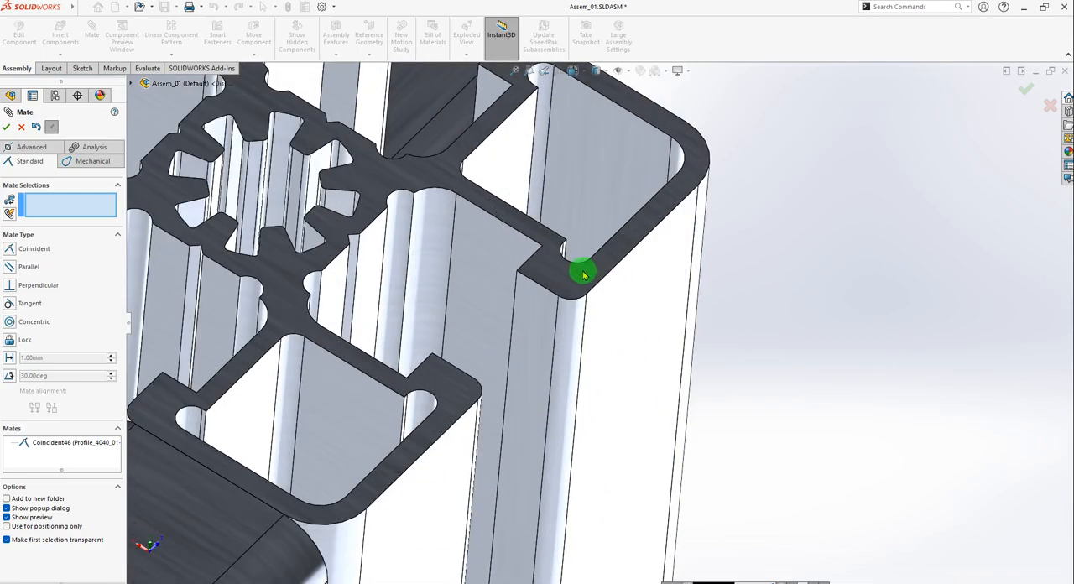
click(584, 274)
scroll(582, 271, up, 10)
middle_drag(585, 252, 577, 74)
scroll(614, 314, down, 9)
middle_drag(612, 398, 590, 365)
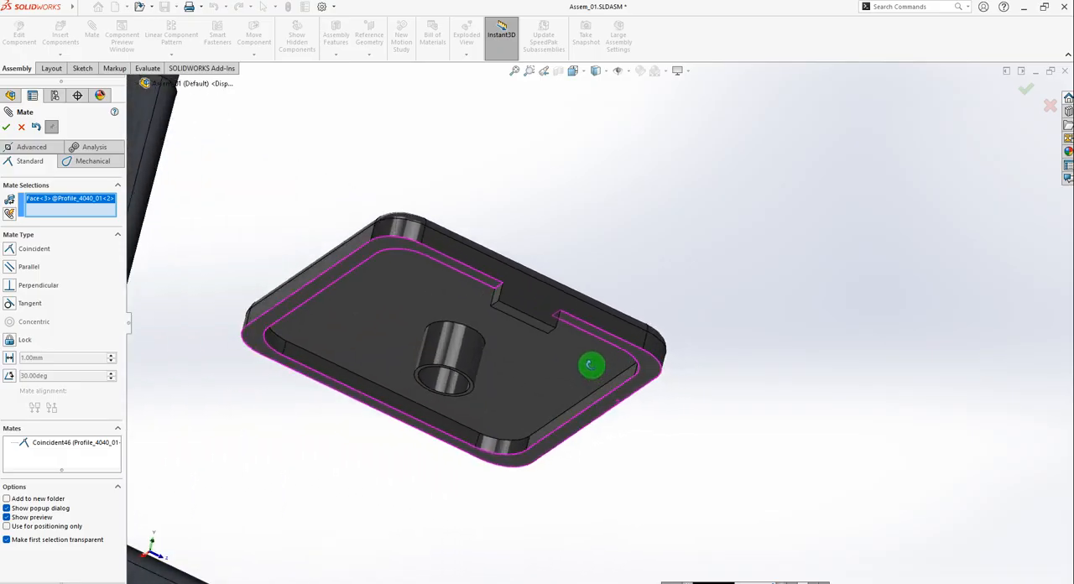
scroll(613, 369, down, 3)
click(656, 341)
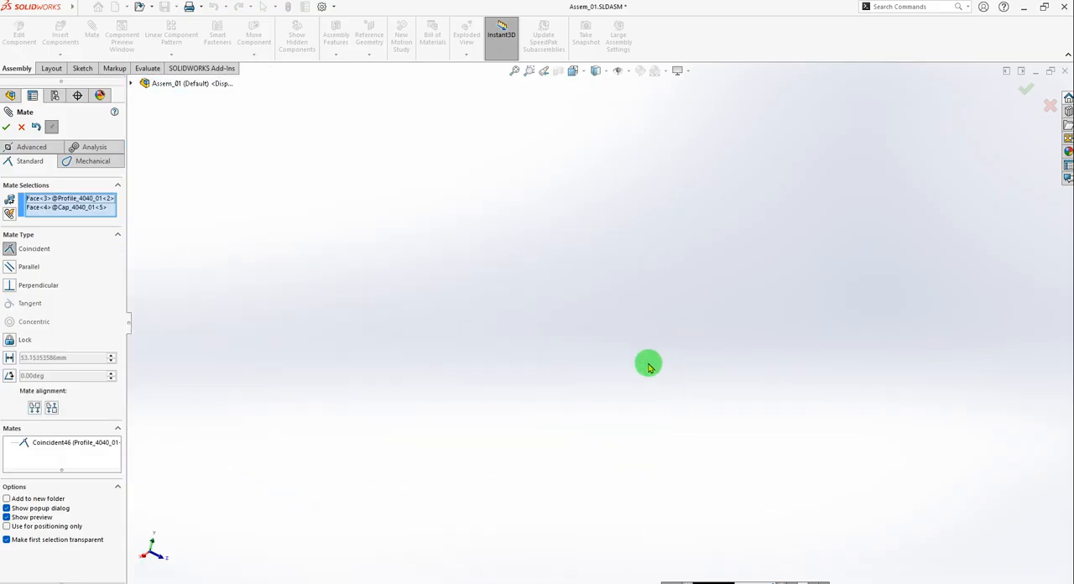
scroll(612, 366, up, 8)
scroll(575, 345, down, 3)
scroll(586, 353, up, 10)
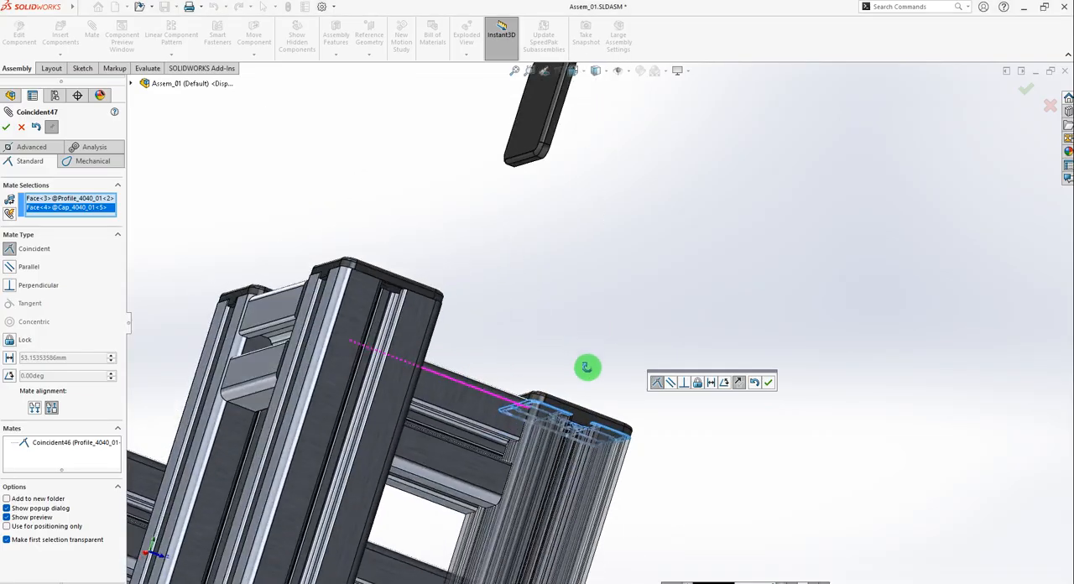
click(770, 384)
Mate the inner rim face of Cap_4040_01<3> coincident with the open end face of the horizontal Profile_4040_04<1>.
middle_drag(638, 379, 561, 380)
scroll(448, 341, down, 12)
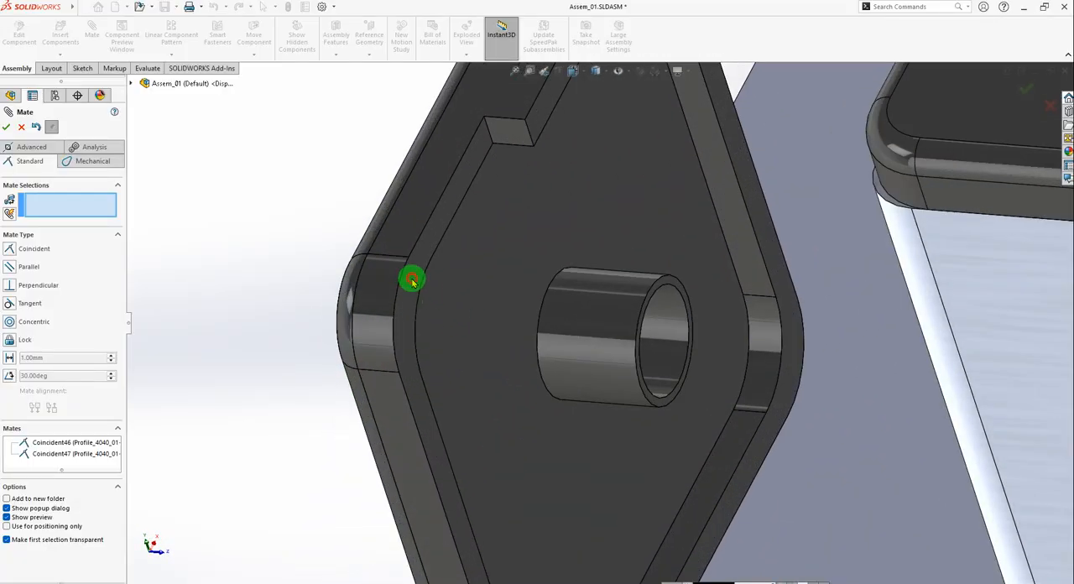
click(412, 281)
scroll(808, 326, up, 10)
scroll(783, 293, down, 8)
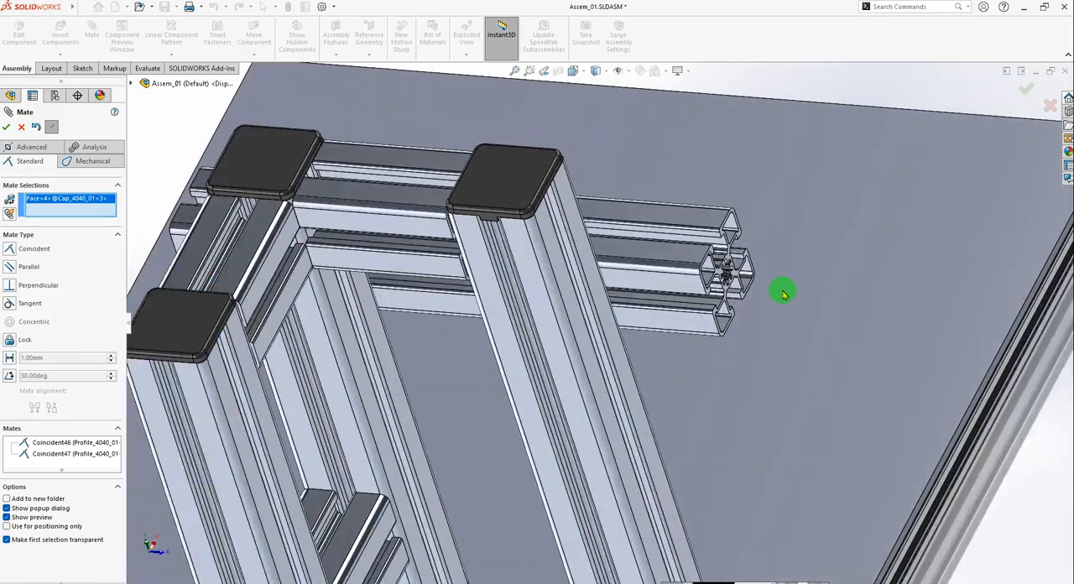
scroll(604, 293, down, 6)
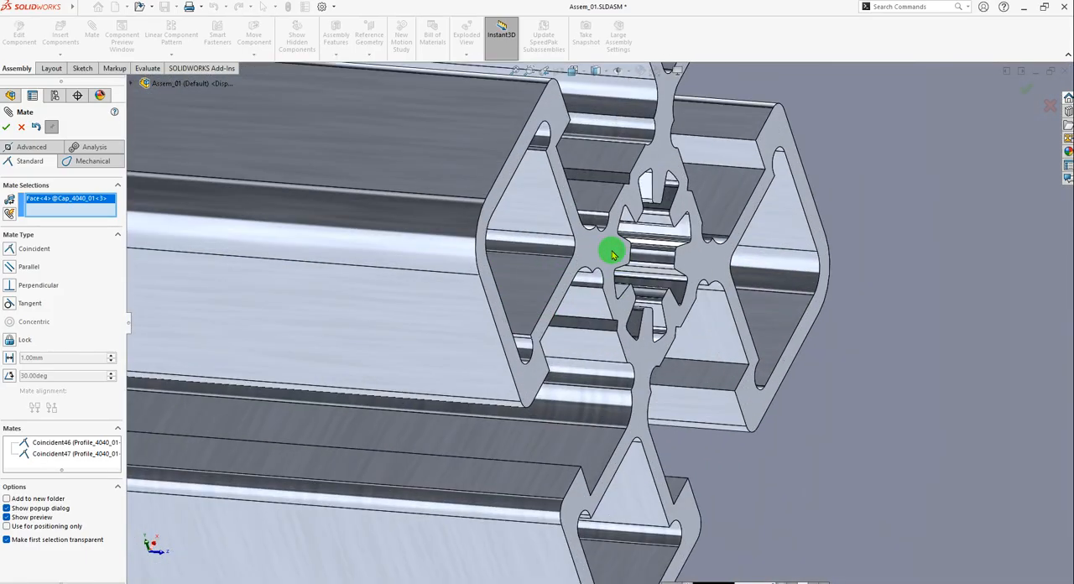
click(601, 250)
scroll(647, 383, up, 8)
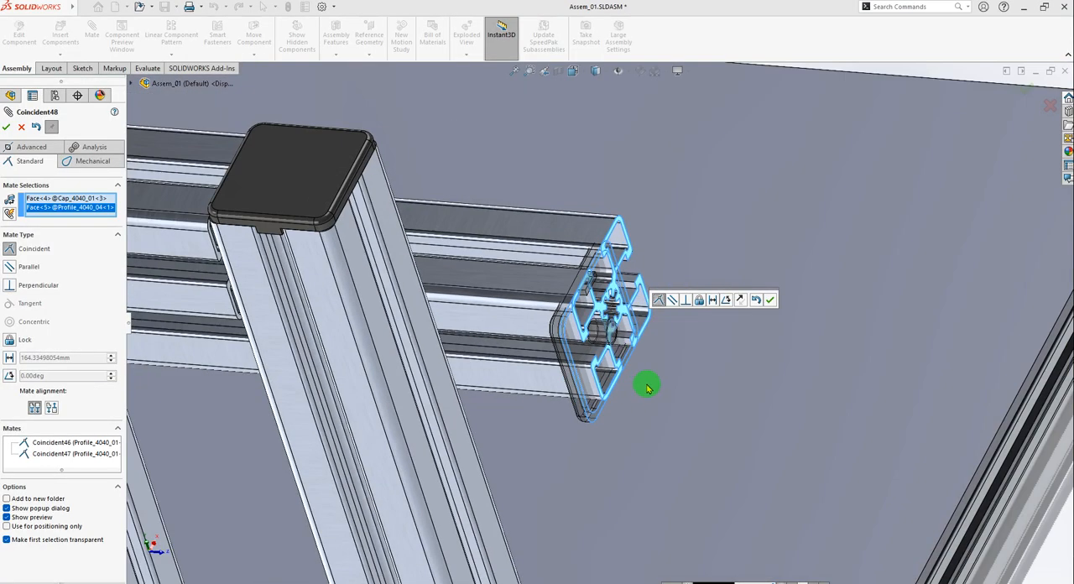
Flip the mate alignment of Cap_4040_01<3> to anti-aligned and accept the coincident mate.
scroll(860, 465, down, 8)
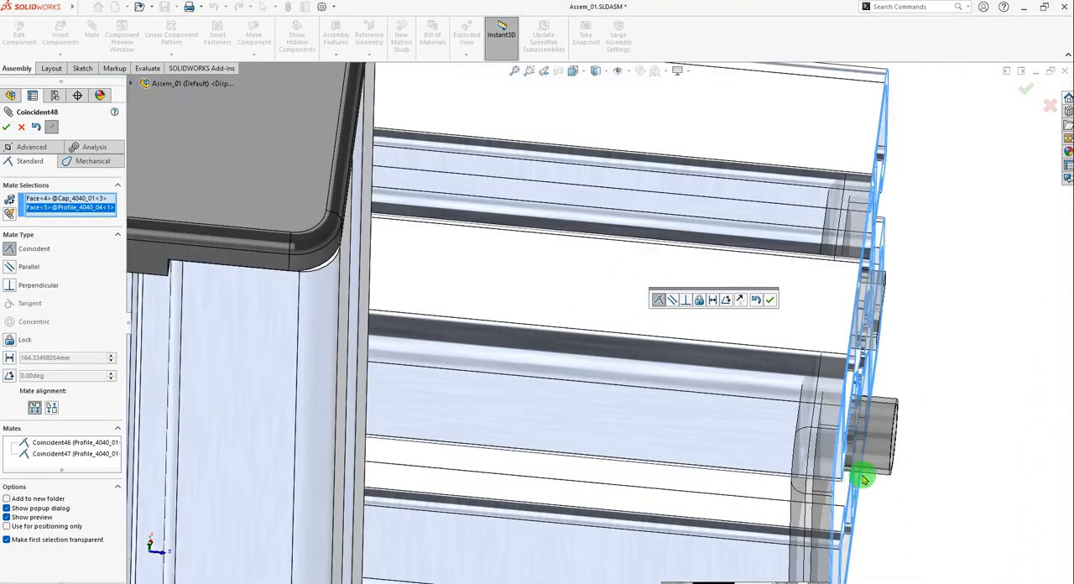
middle_drag(853, 483, 837, 465)
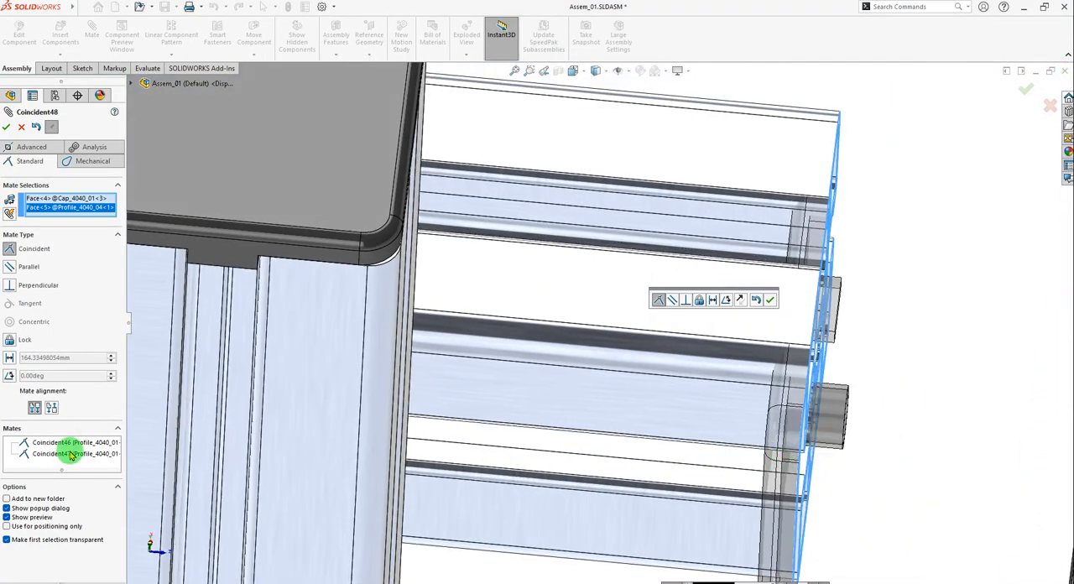
click(51, 408)
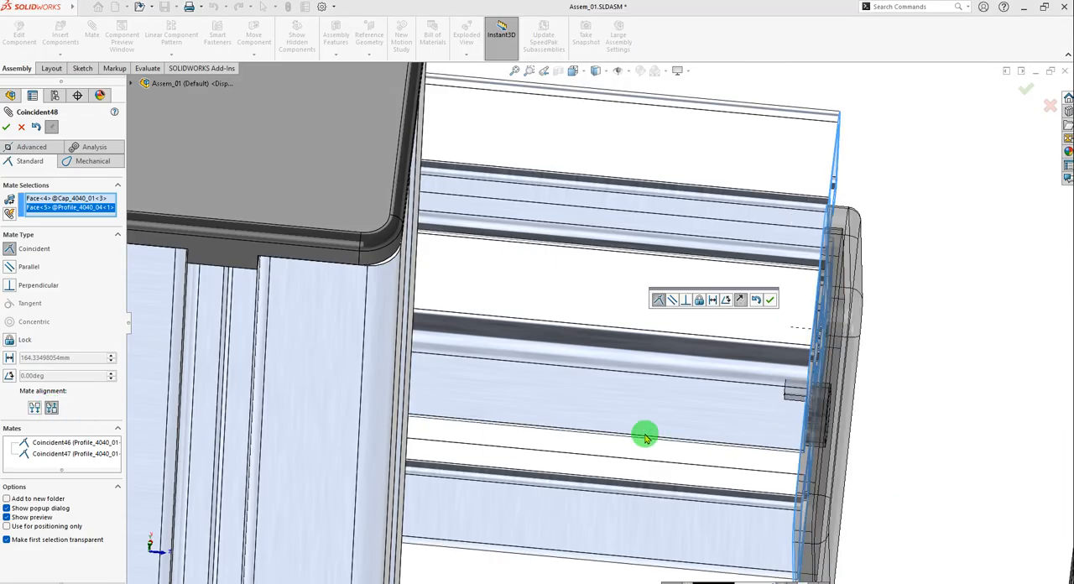
scroll(708, 389, up, 5)
click(769, 300)
Mate the tabbed edge face of Cap_4040_01<3> tangent to the rounded longitudinal edge face of Profile_4040_04<1>.
scroll(762, 319, down, 5)
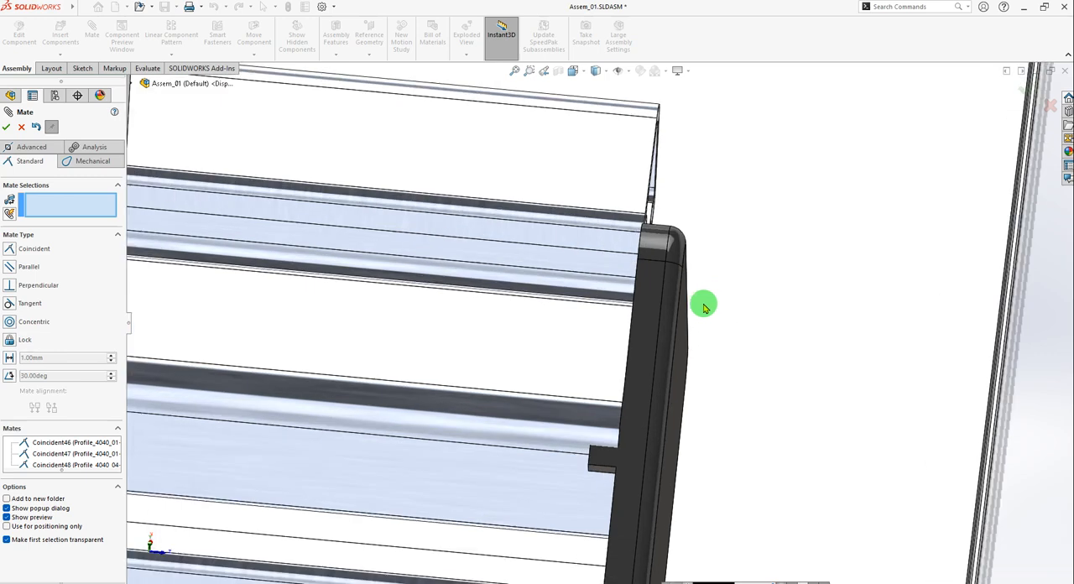
middle_drag(662, 291, 652, 185)
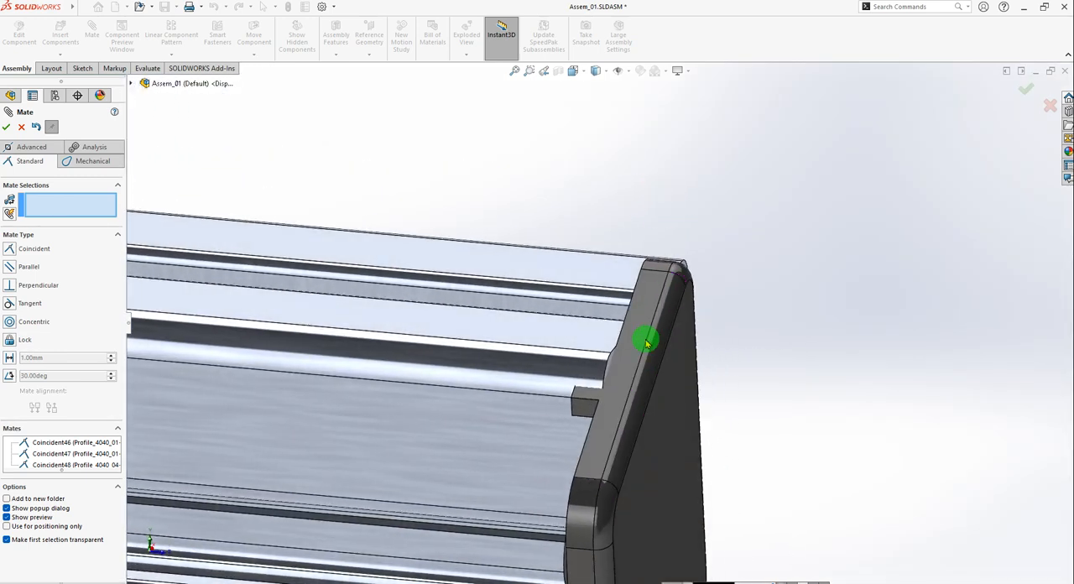
scroll(645, 338, down, 3)
click(602, 380)
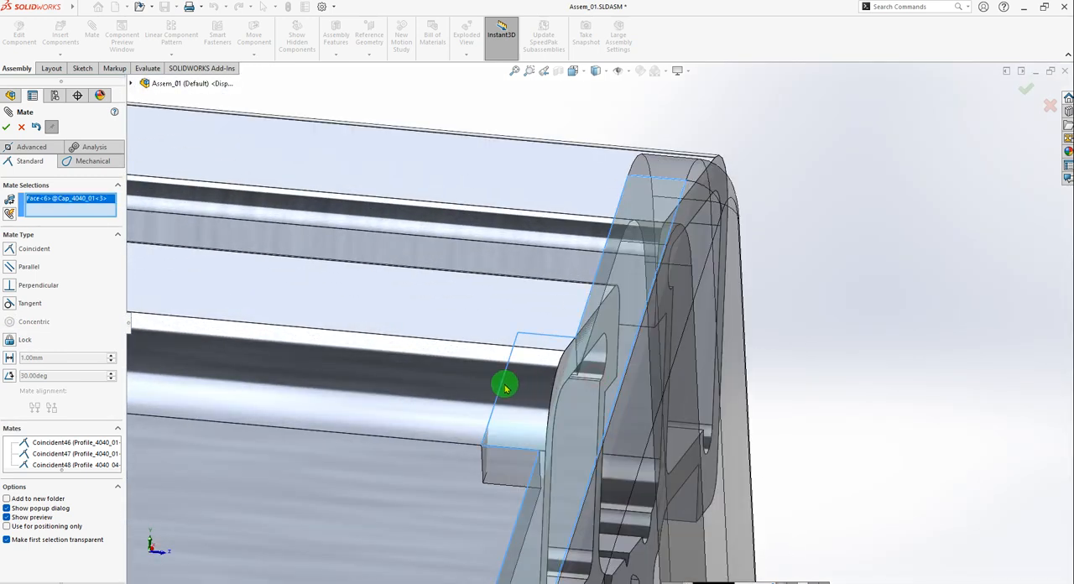
click(435, 385)
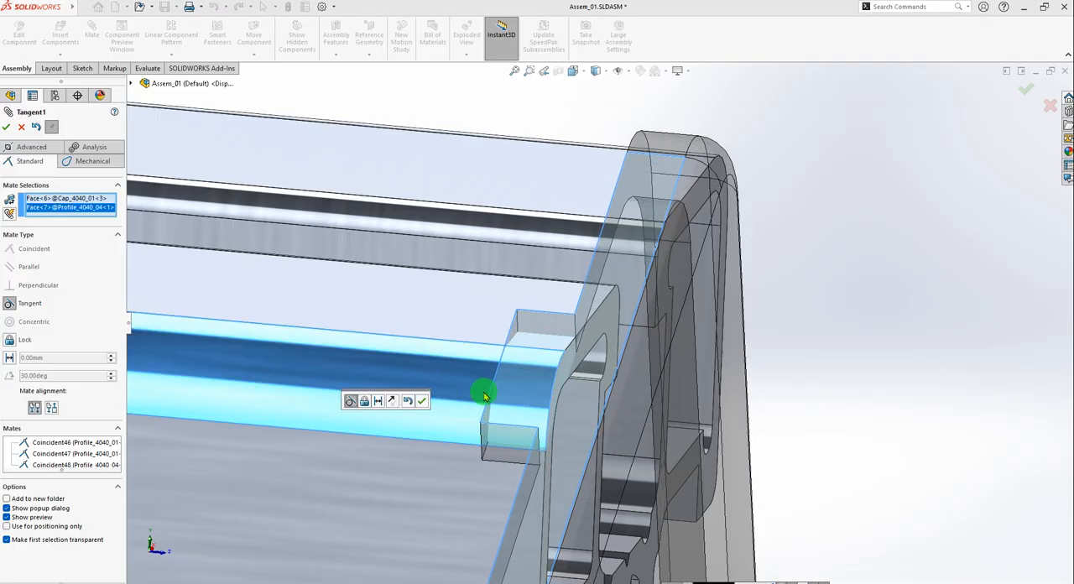
click(425, 401)
Mate the adjacent edge face of Cap_4040_01<3> coincident with the outer side face of Profile_4040_04<1> and close the Mate command.
scroll(544, 390, up, 4)
scroll(561, 415, down, 4)
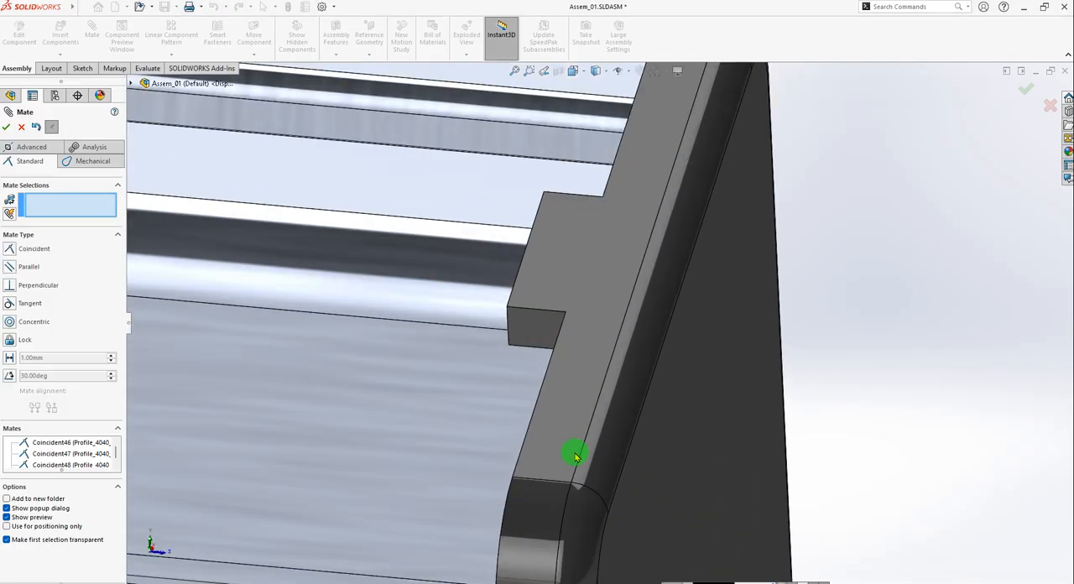
scroll(597, 425, up, 3)
scroll(599, 426, up, 4)
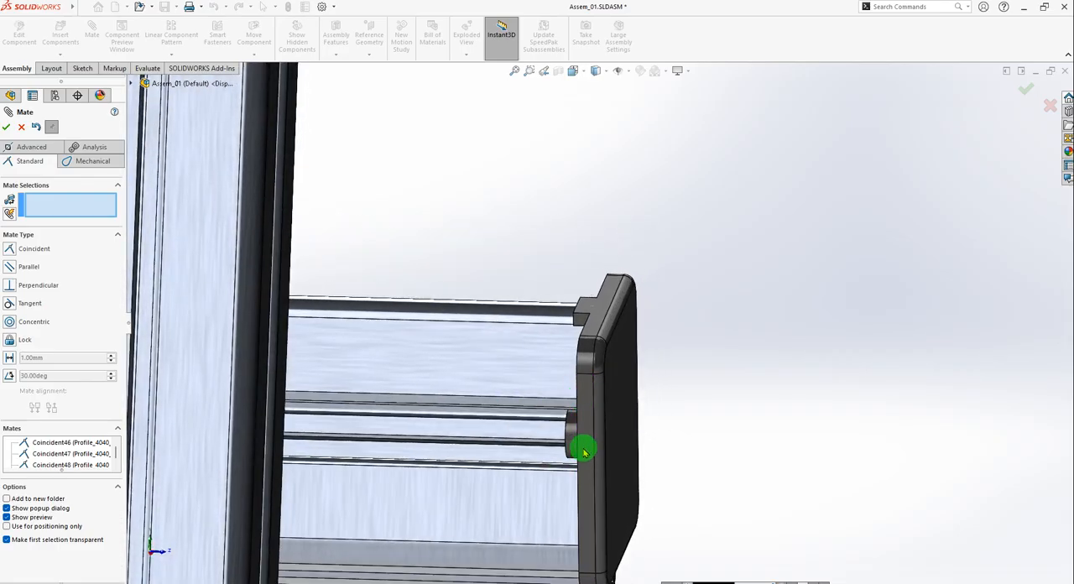
click(585, 427)
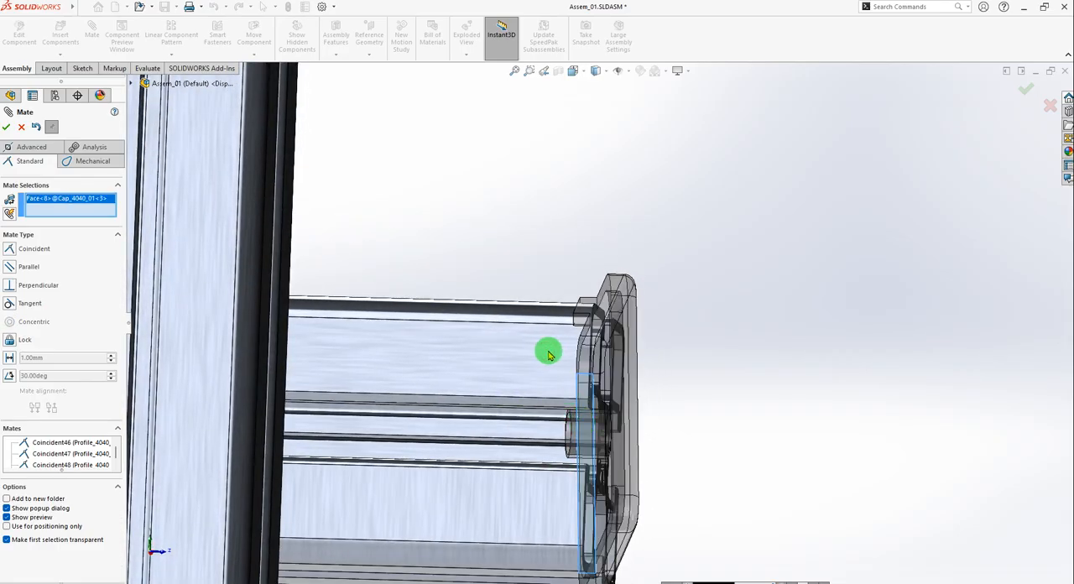
click(541, 369)
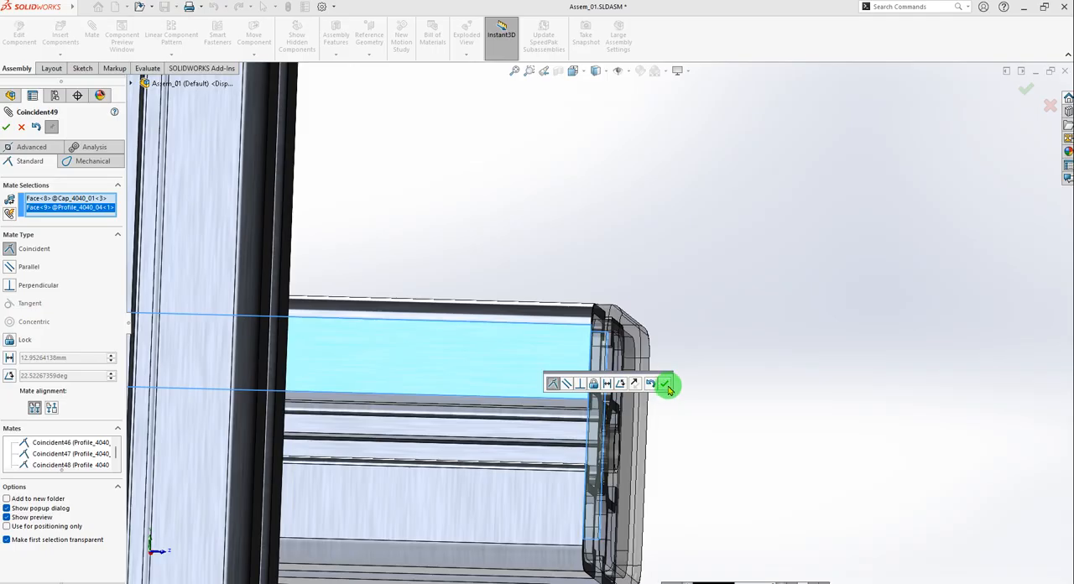
click(665, 386)
key(ctrl+7)
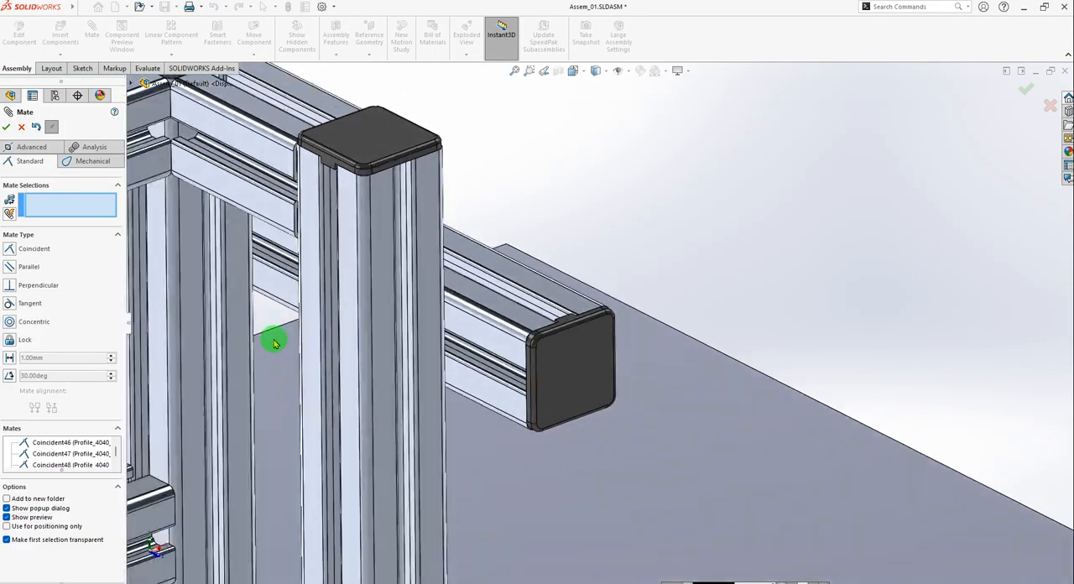
click(7, 126)
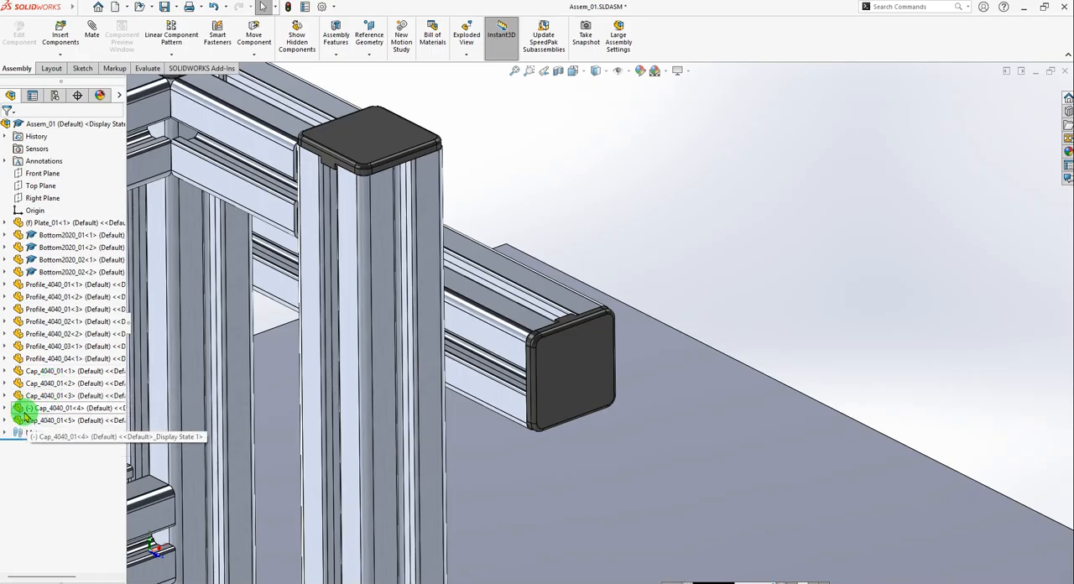
Locate the remaining unmated cap, Cap_4040_01<4>, in the assembly beside the profile frame.
click(19, 412)
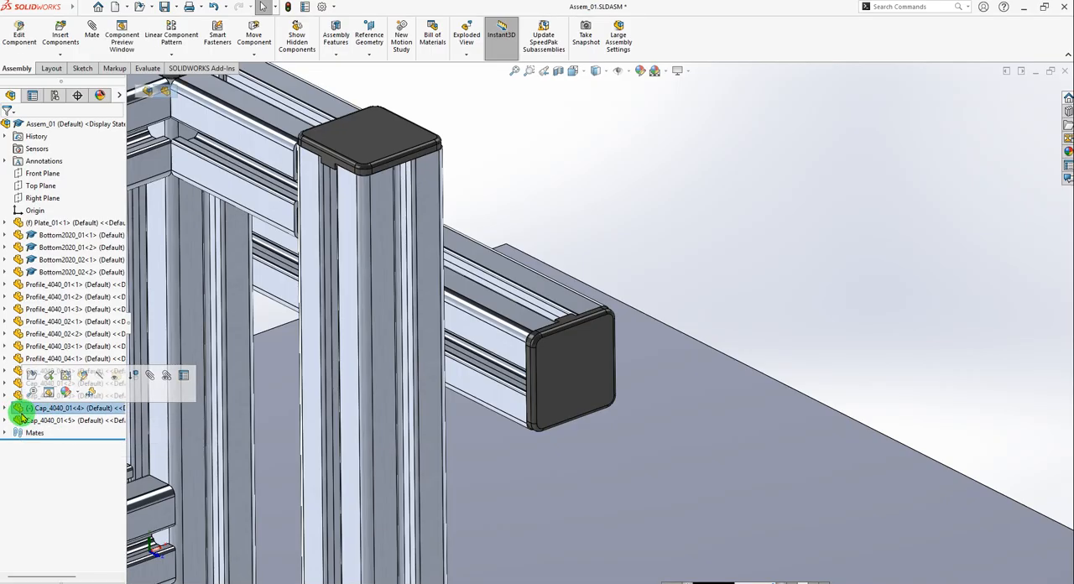
scroll(512, 355, up, 3)
scroll(588, 380, down, 2)
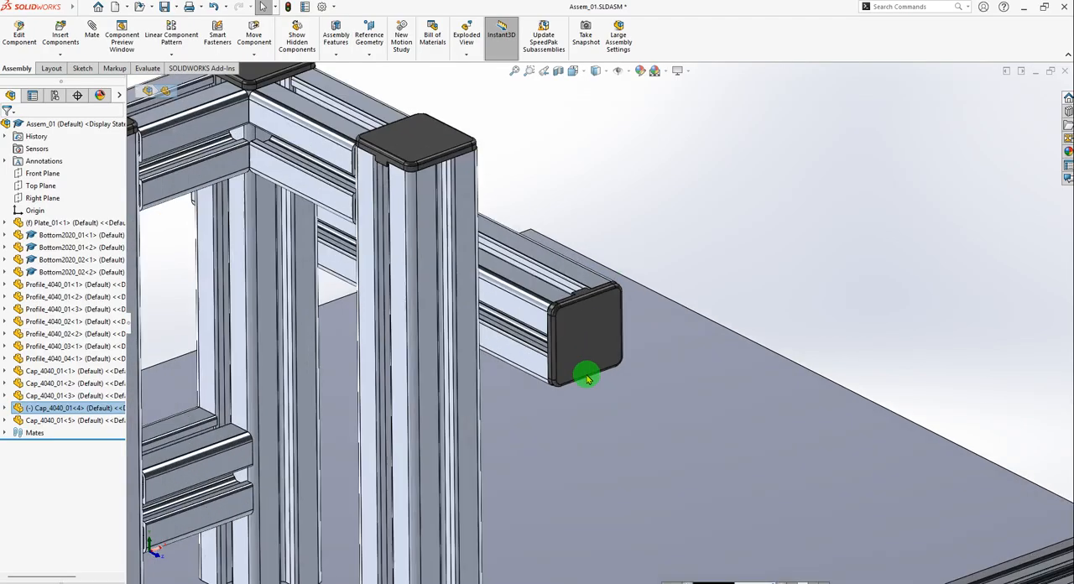
click(768, 287)
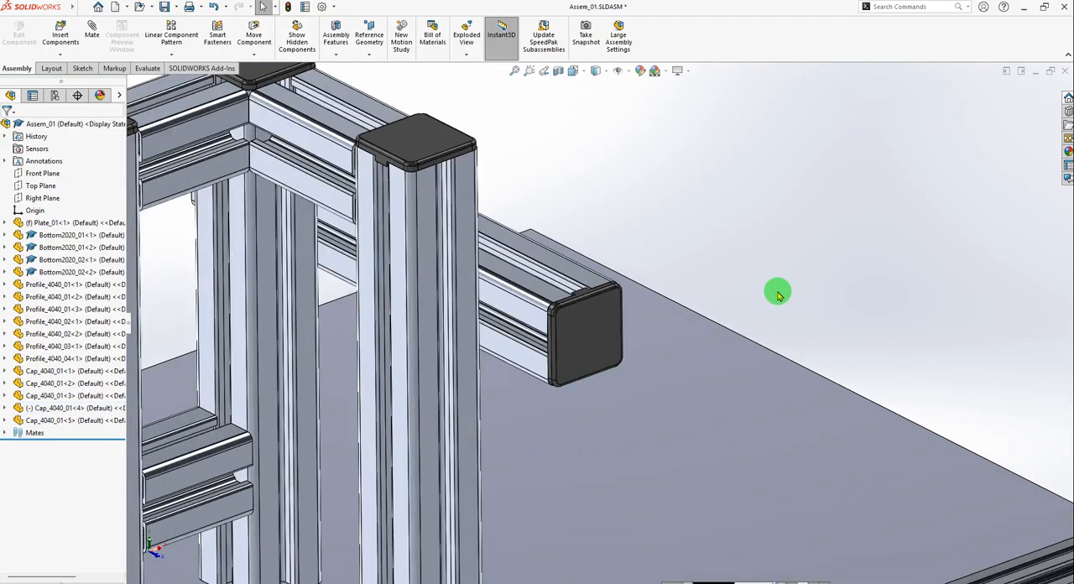
scroll(778, 293, up, 5)
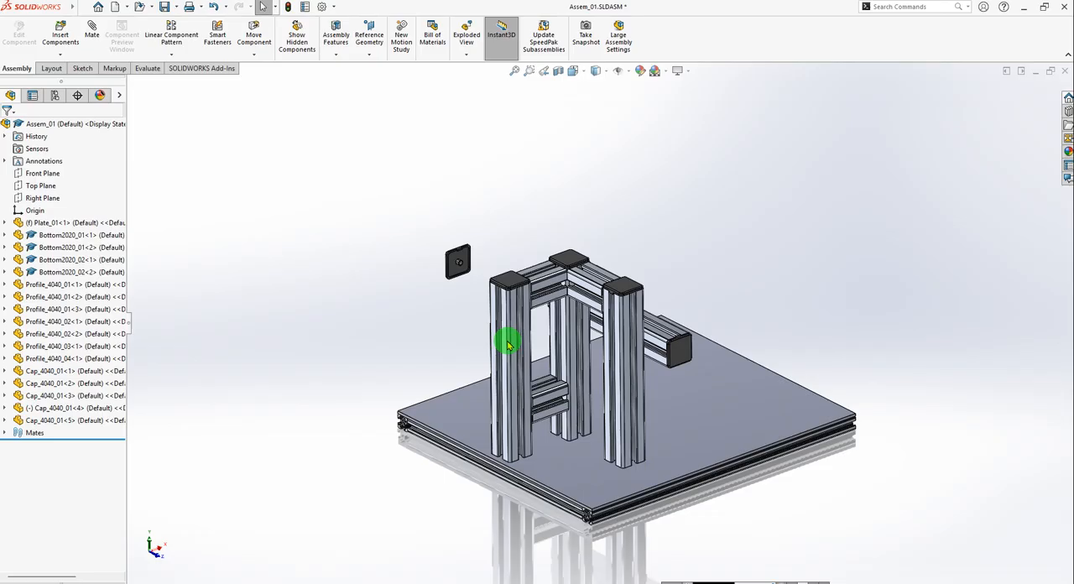
scroll(521, 334, down, 6)
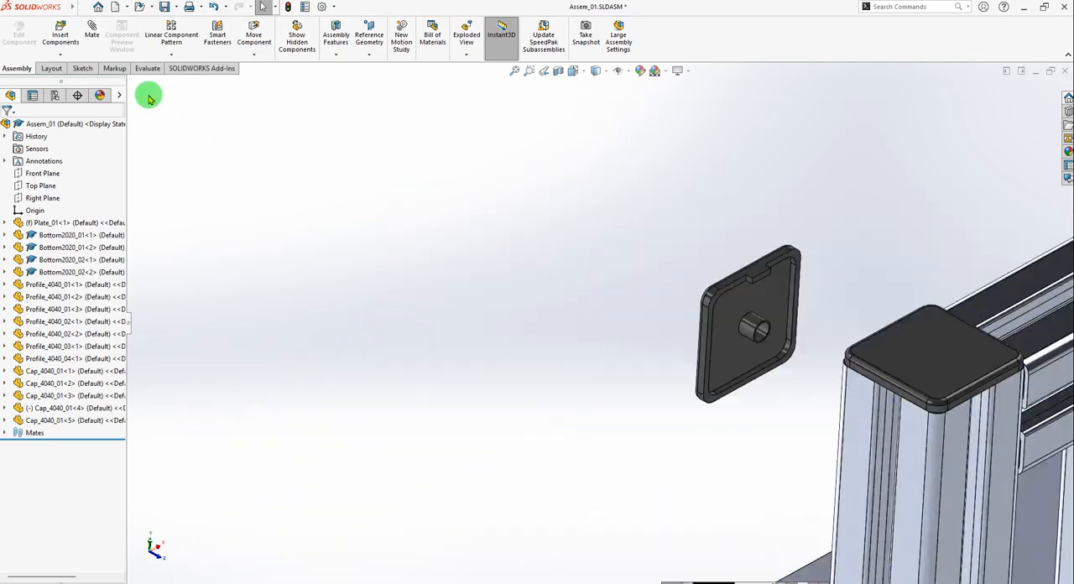
Mate the inner rim face of Cap_4040_01<4> coincident with the opposite open end face of Profile_4040_04<1>, keeping the anti-aligned orientation.
click(91, 32)
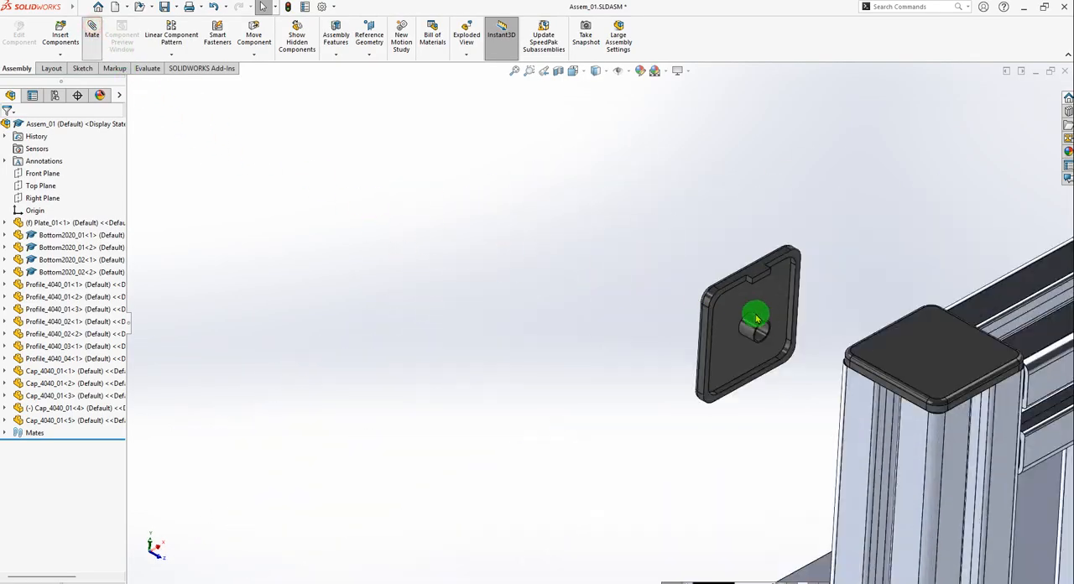
scroll(757, 317, down, 5)
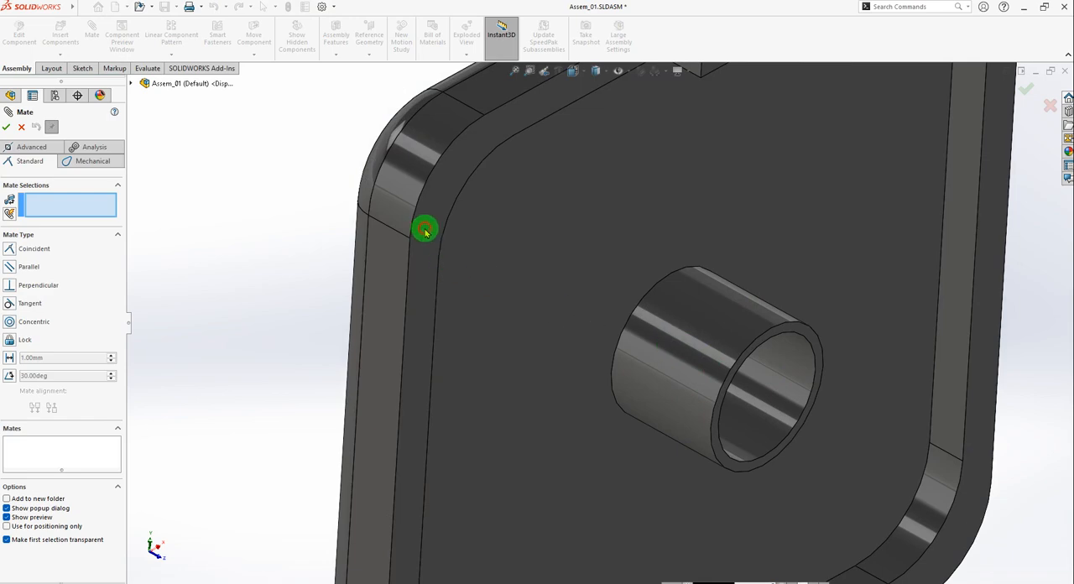
scroll(425, 233, up, 2)
click(424, 232)
scroll(565, 306, up, 6)
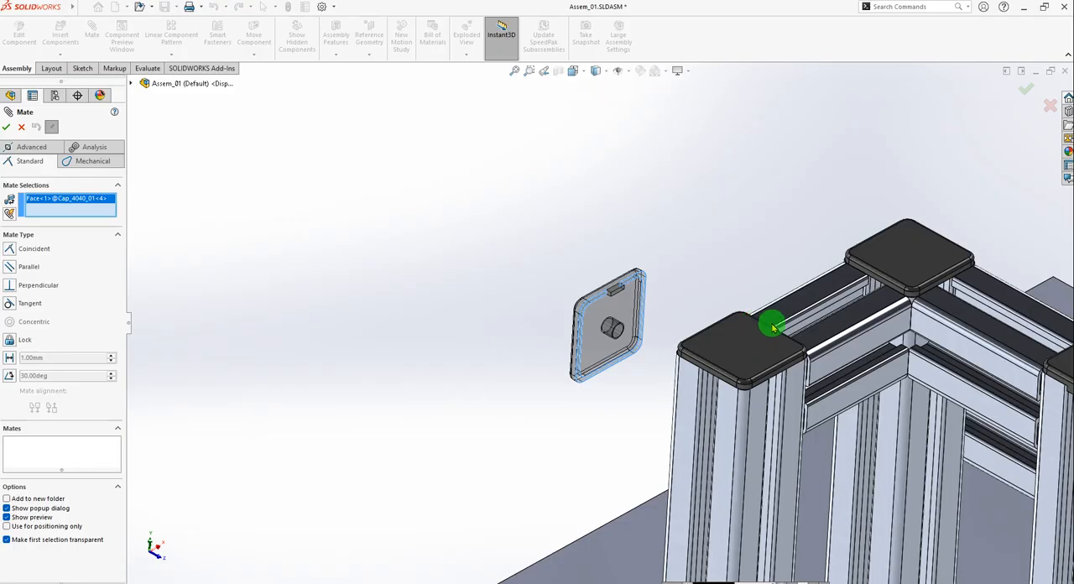
middle_drag(727, 330, 806, 433)
scroll(595, 289, down, 8)
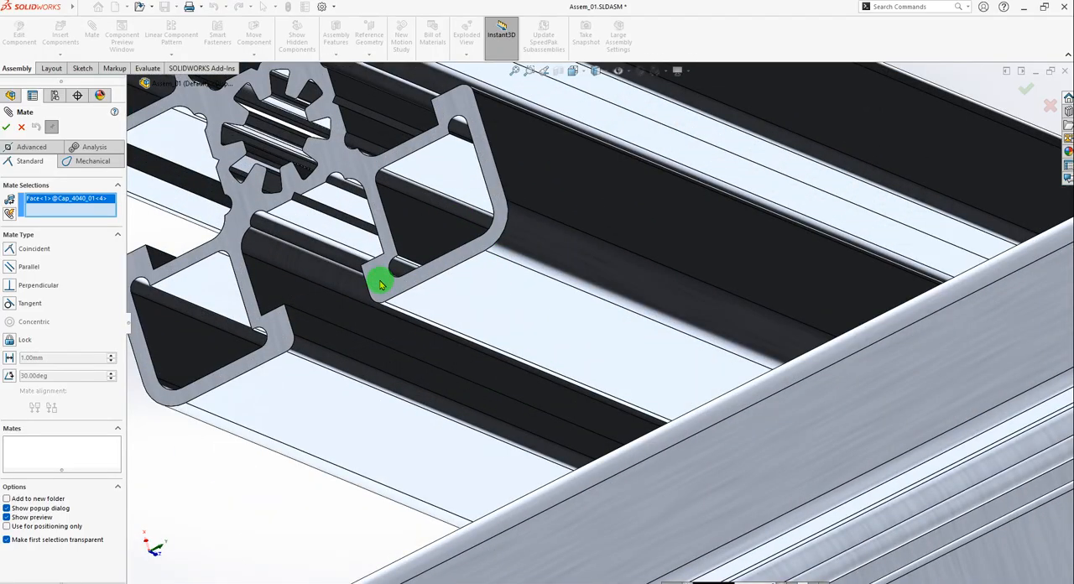
click(379, 285)
scroll(582, 366, up, 6)
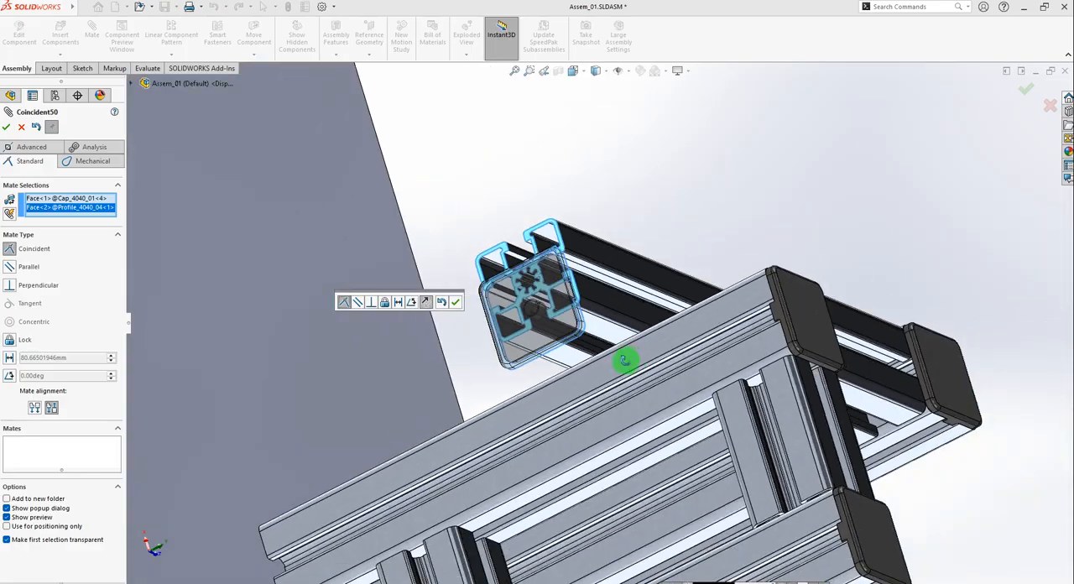
middle_drag(626, 361, 545, 360)
scroll(551, 365, down, 5)
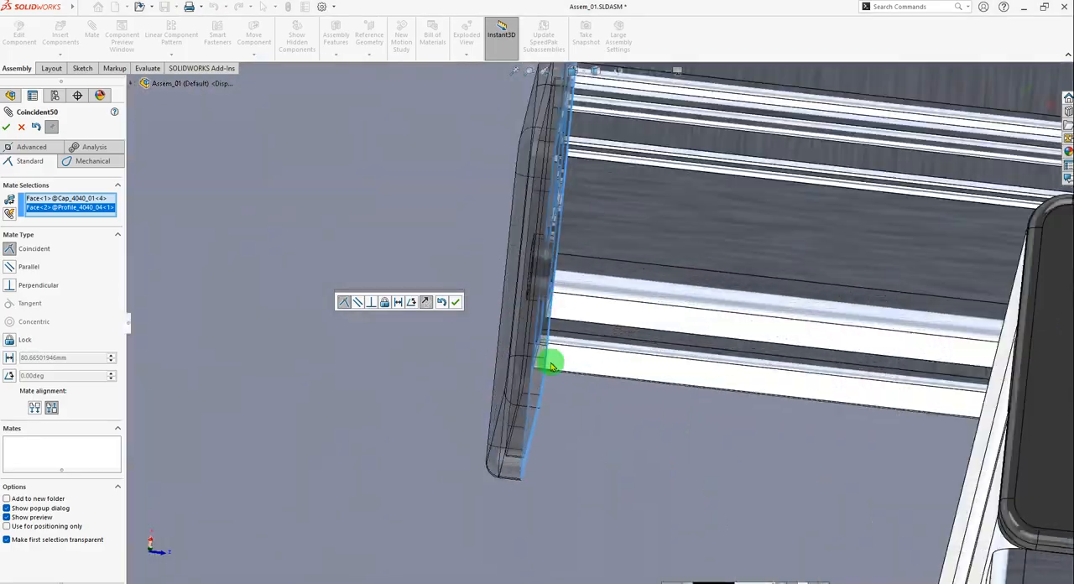
scroll(552, 365, up, 4)
click(455, 302)
scroll(606, 336, up, 4)
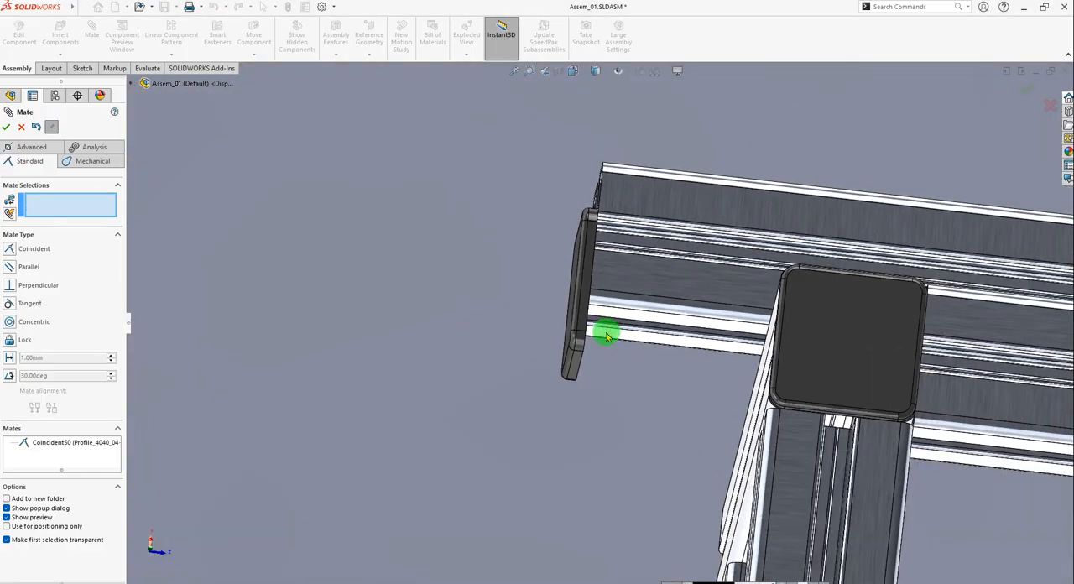
Mate the tabbed edge face of Cap_4040_01<4> coincident with the outer side face of Profile_4040_04<1>.
scroll(600, 303, down, 3)
middle_drag(604, 303, 570, 271)
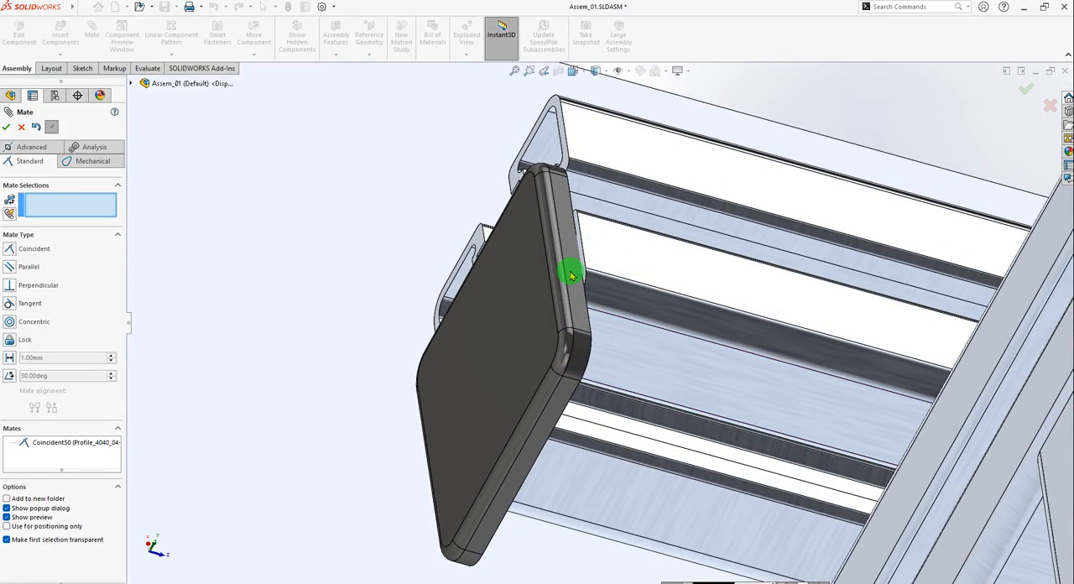
click(571, 273)
click(648, 255)
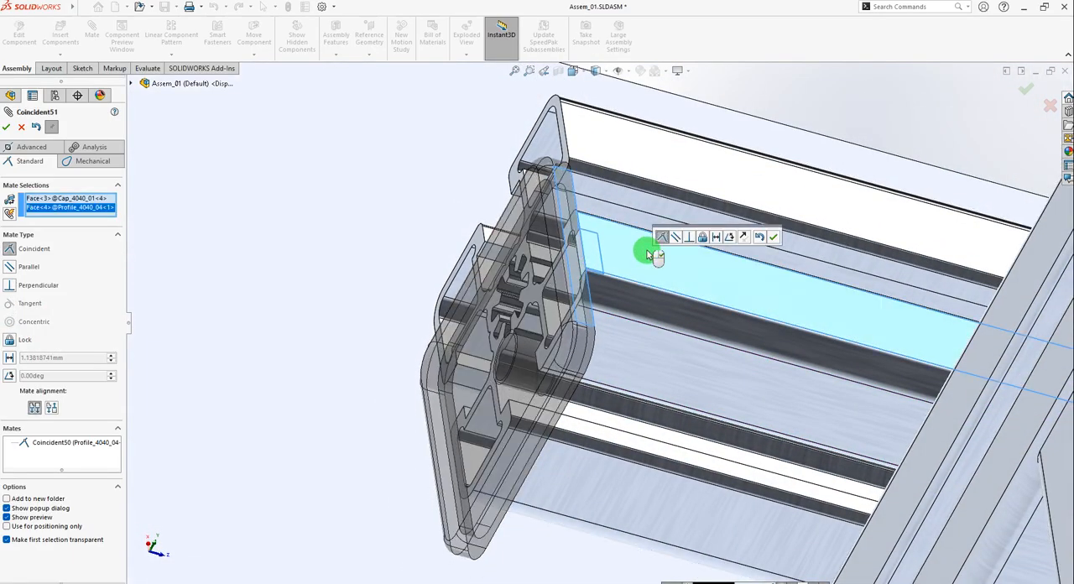
click(774, 238)
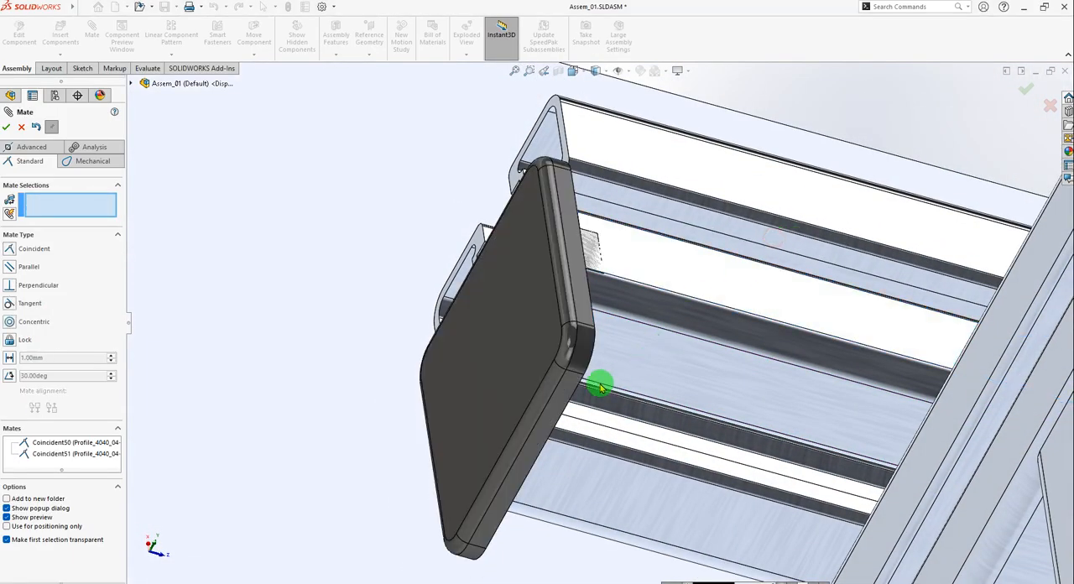
click(557, 401)
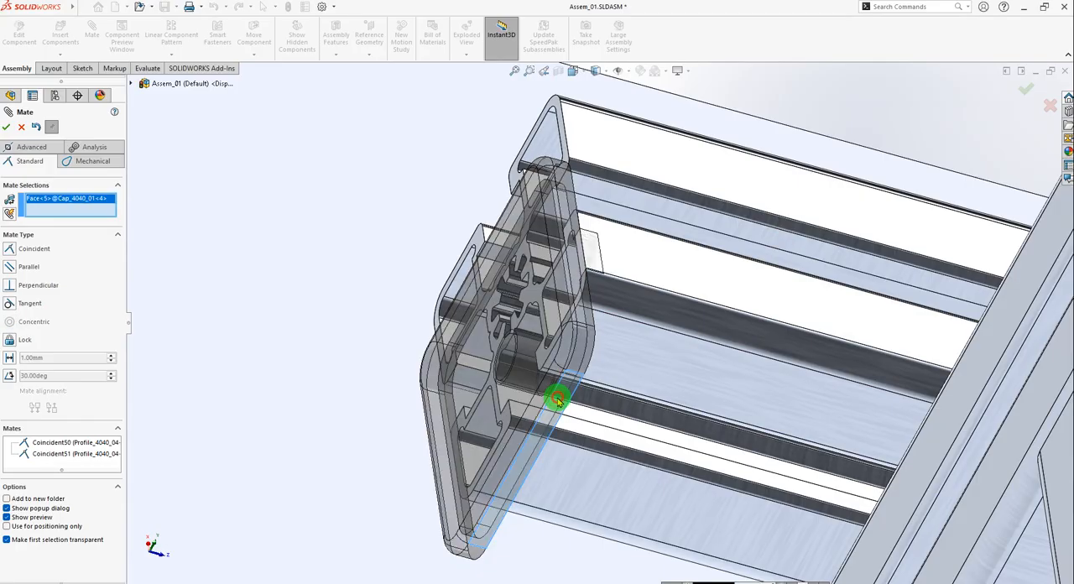
click(631, 367)
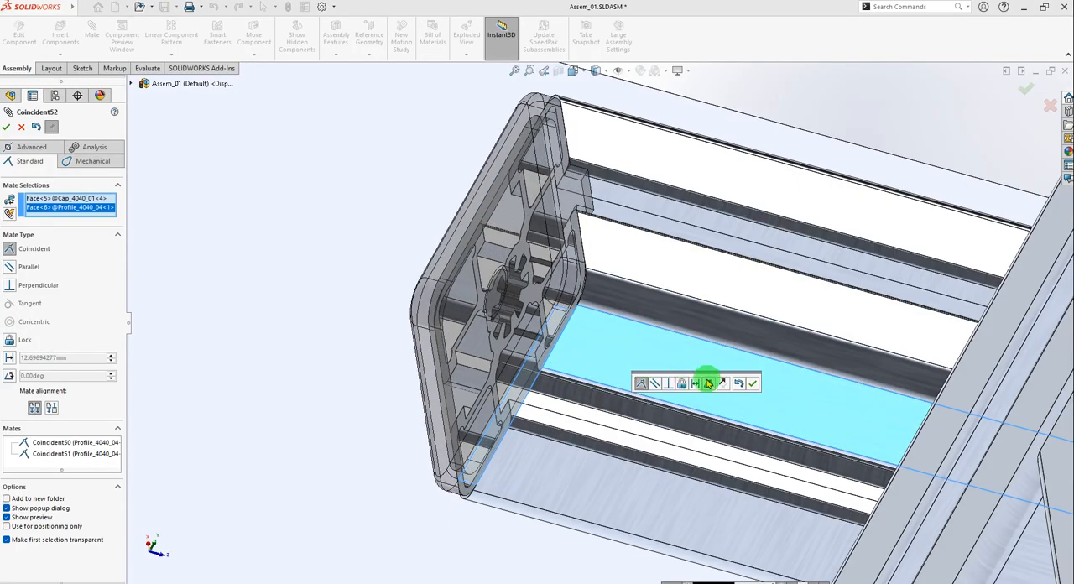
click(38, 198)
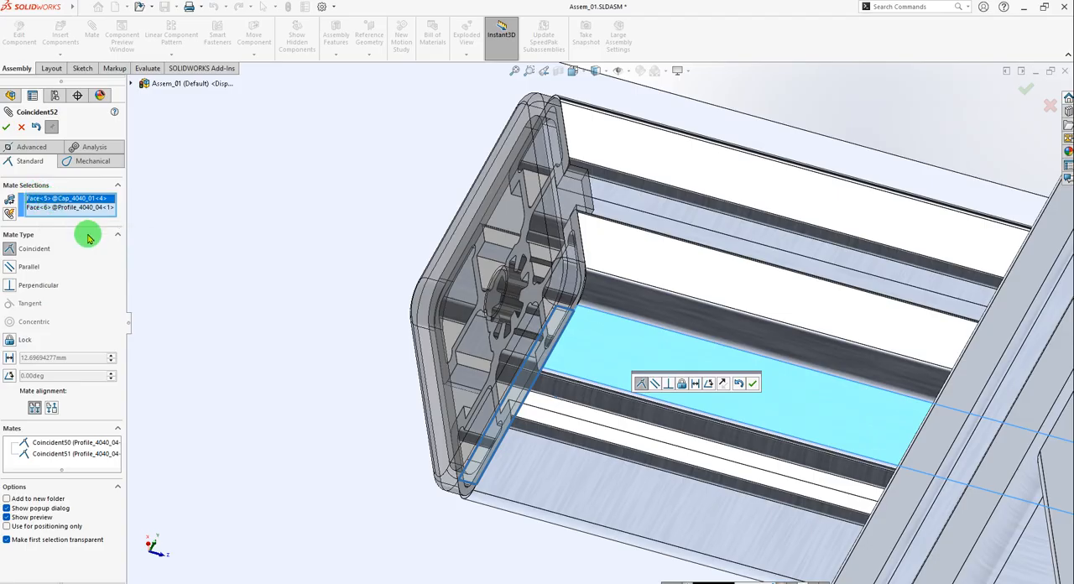
key(Delete)
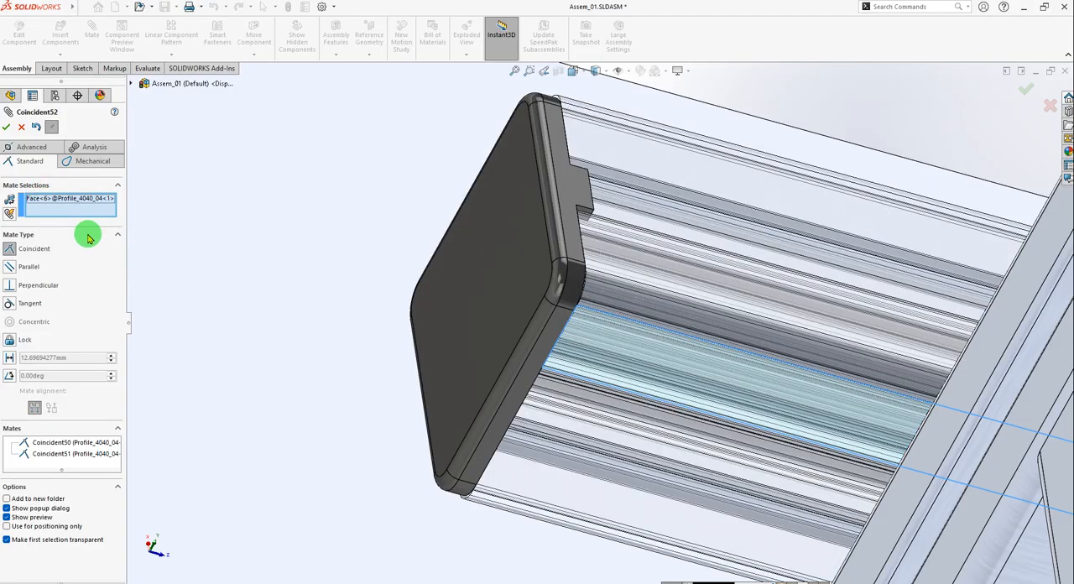
click(46, 199)
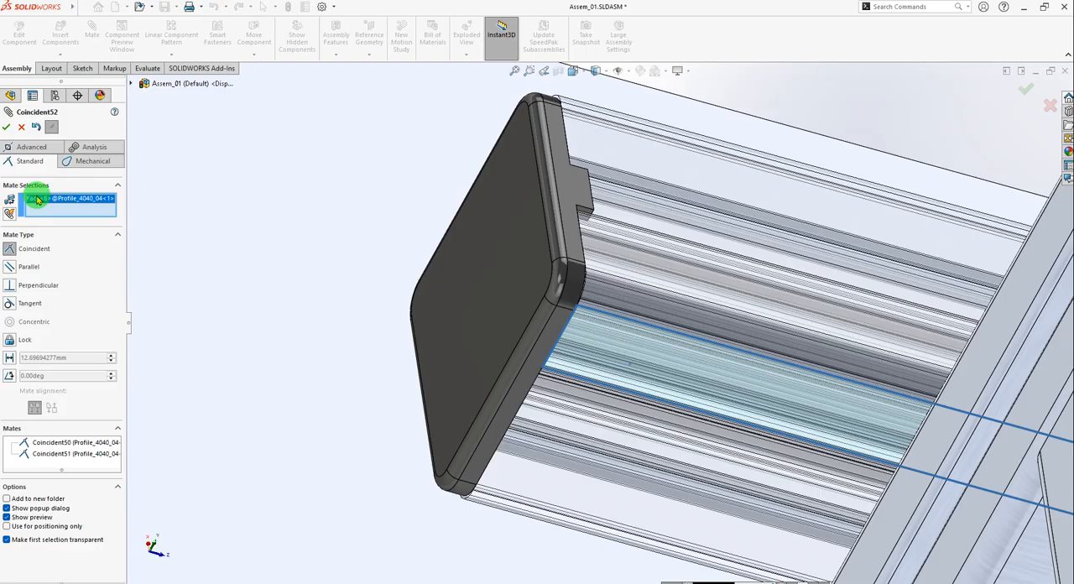
right_click(37, 198)
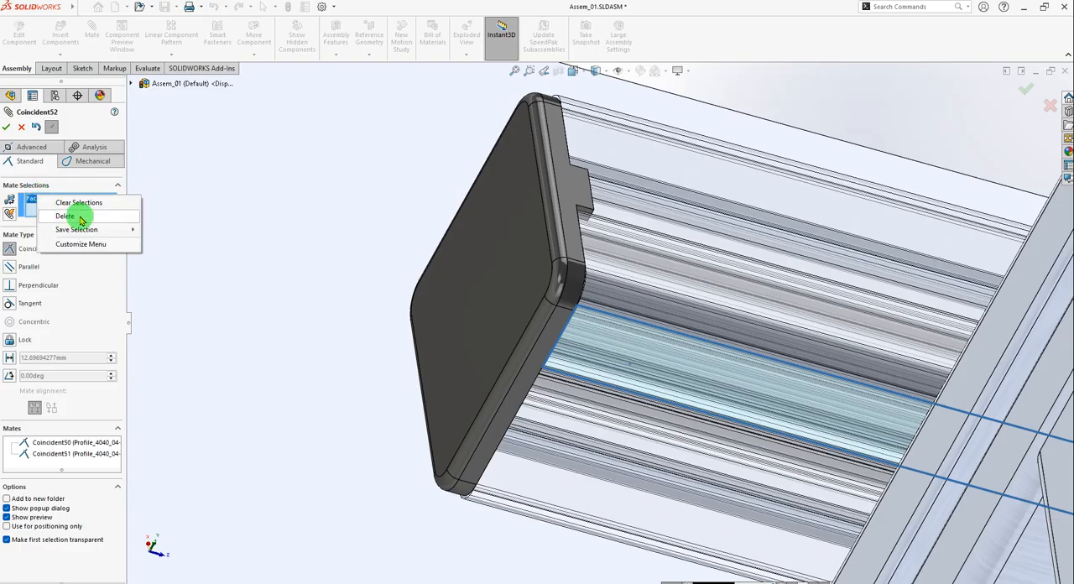
click(66, 215)
click(568, 351)
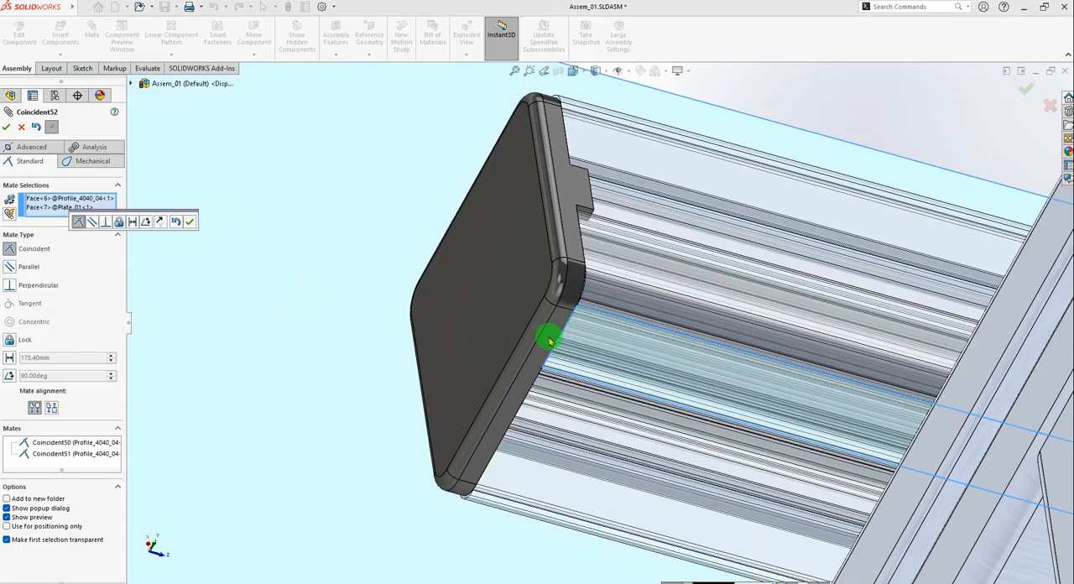
click(193, 224)
key(Escape)
scroll(428, 334, up, 1)
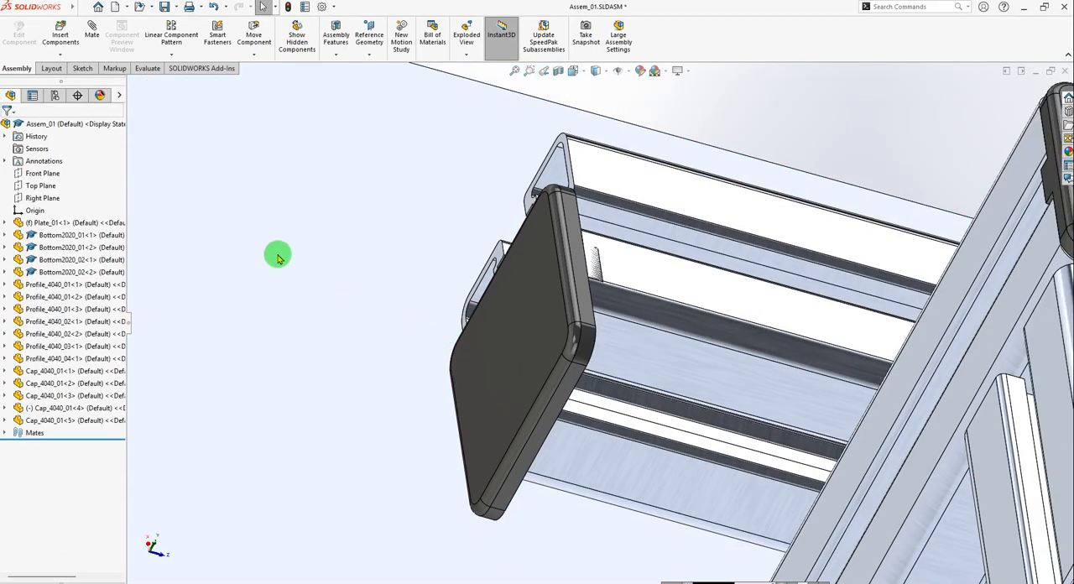
Mate the untabbed edge face of Cap_4040_01<4> coincident with the adjacent outer face of Profile_4040_04<1> and close the Mate command.
click(93, 47)
scroll(578, 379, down, 3)
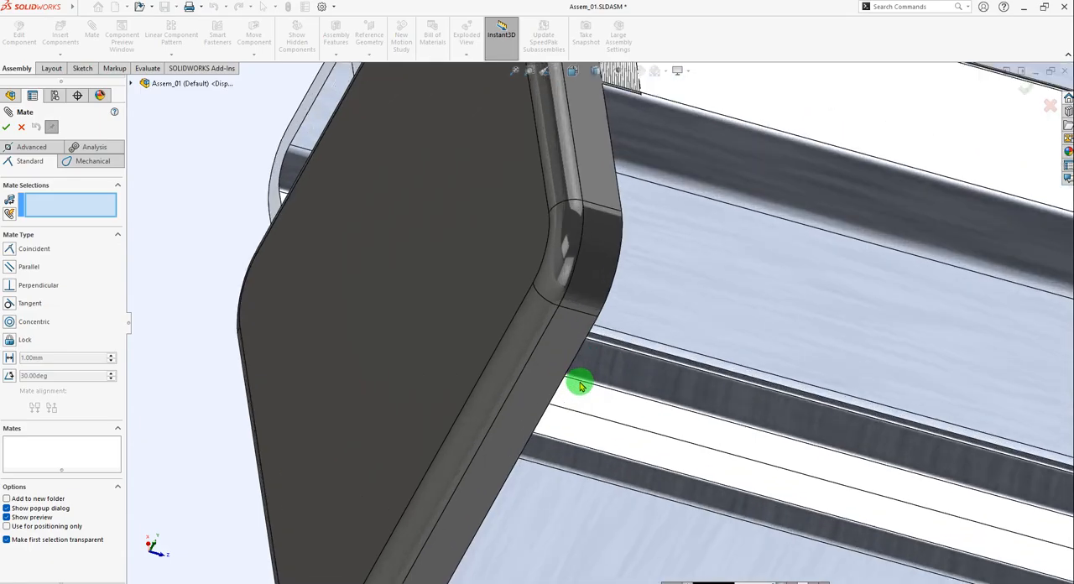
scroll(571, 336, down, 1)
click(568, 319)
scroll(709, 295, up, 2)
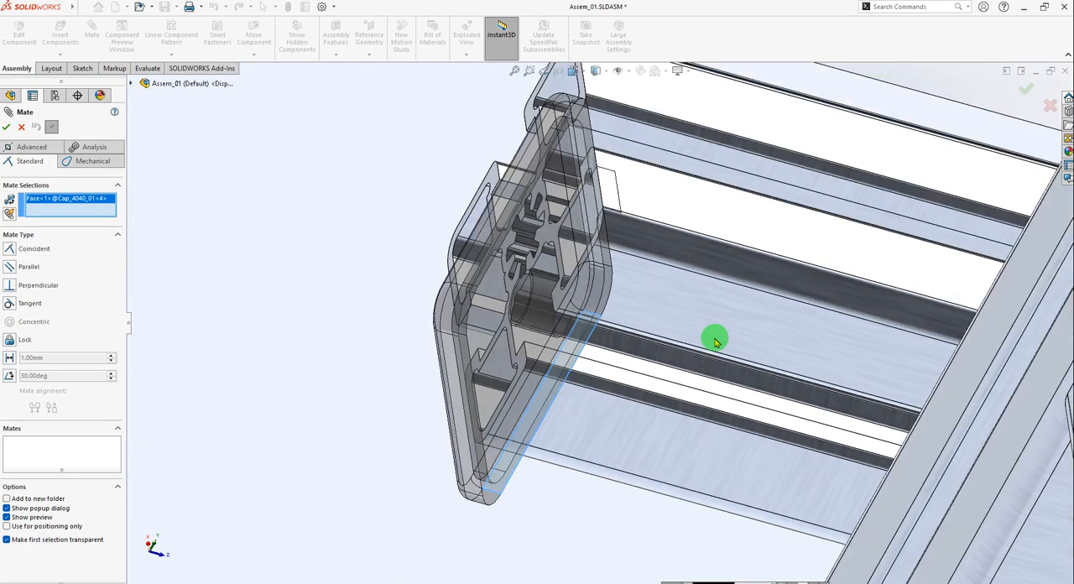
middle_drag(713, 338, 655, 325)
click(642, 309)
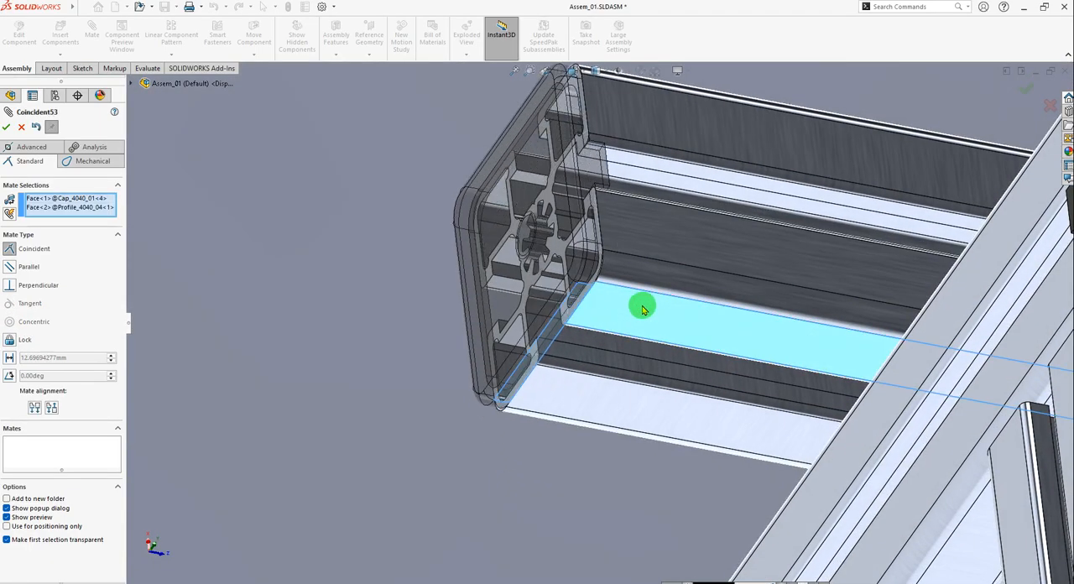
click(769, 292)
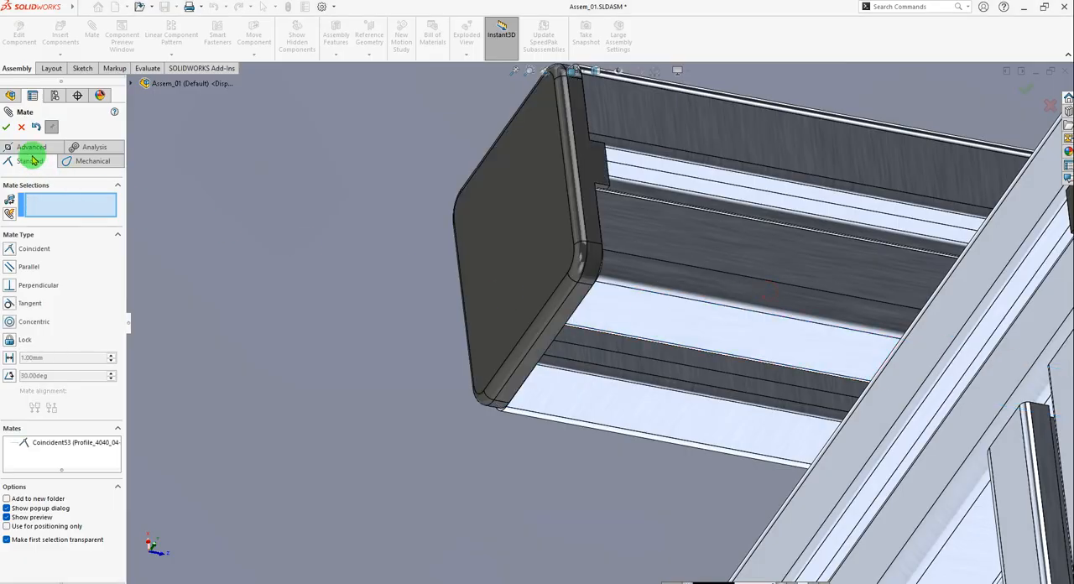
click(6, 127)
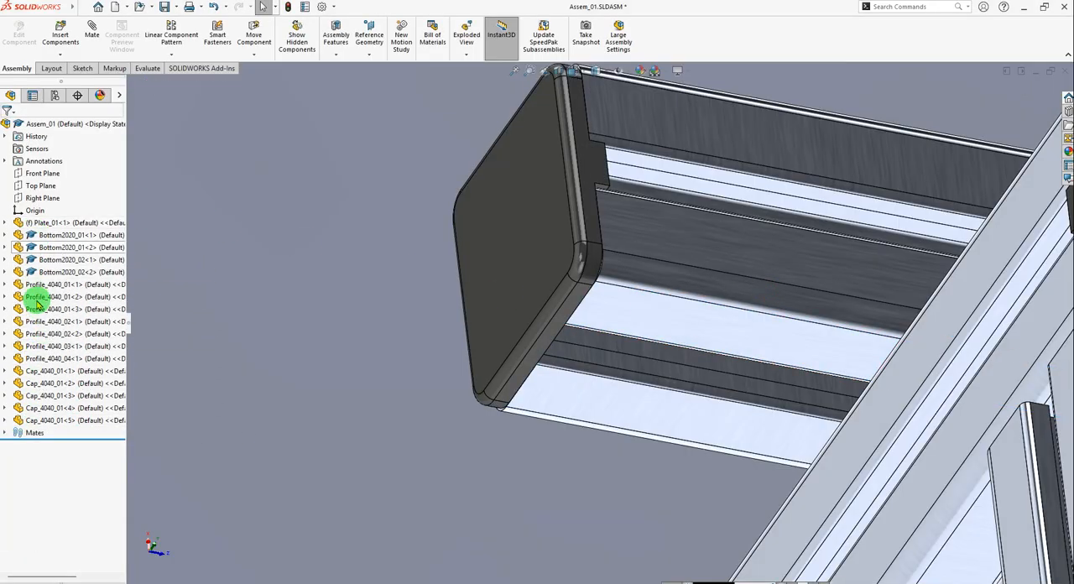
scroll(578, 344, up, 5)
scroll(577, 344, up, 3)
middle_drag(731, 389, 744, 322)
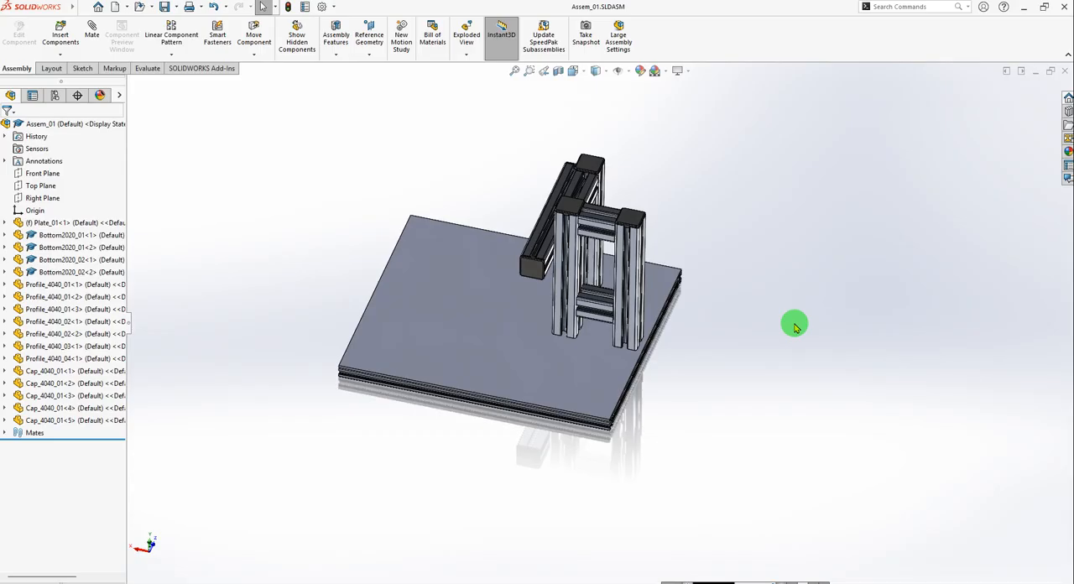